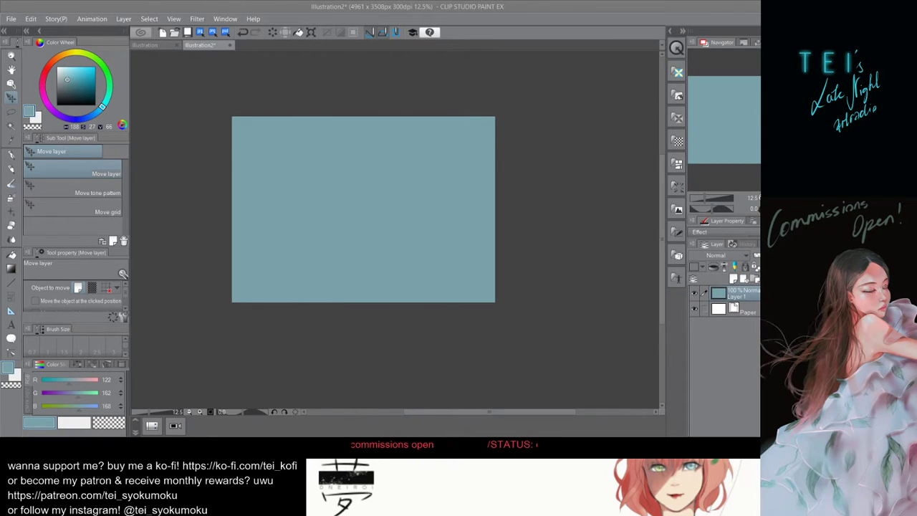
Create a new canvas from the copied 'Oh my god' music video screenshot.
{"action": "left_click", "coordinate": [96, 151]}
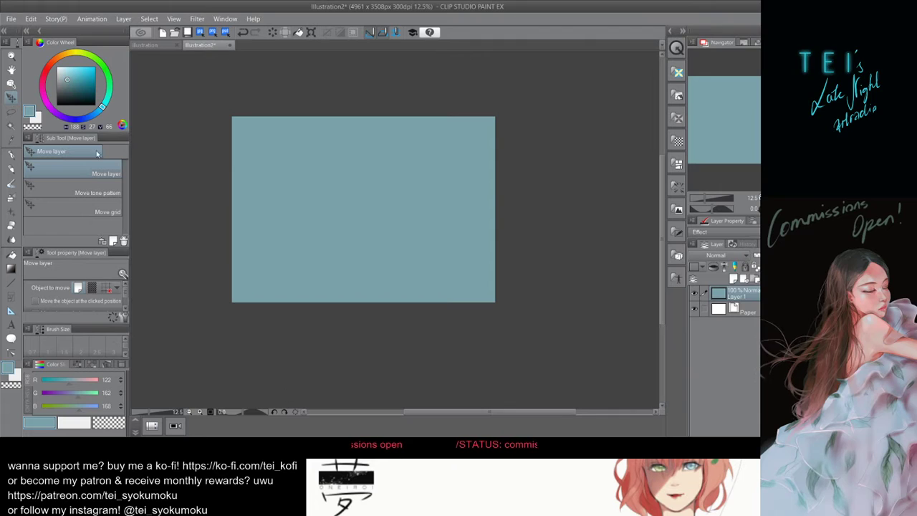
{"action": "left_click", "coordinate": [16, 23]}
{"action": "left_click", "coordinate": [21, 38]}
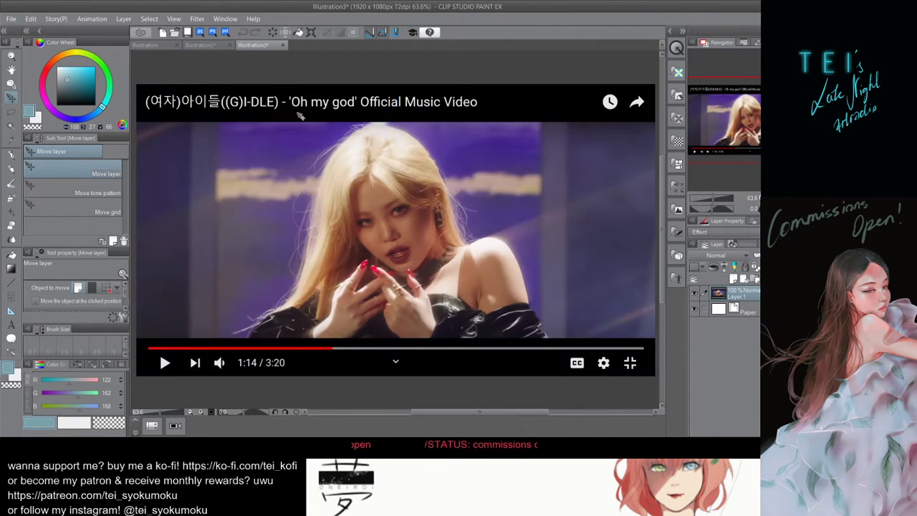
Detach the portrait reference into a floating window beside the blue illustration canvas and size the window to frame the singer.
{"action": "mouse_move", "coordinate": [244, 46]}
{"action": "left_mouse_down"}
{"action": "mouse_move", "coordinate": [285, 70]}
{"action": "mouse_move", "coordinate": [545, 51]}
{"action": "mouse_move", "coordinate": [236, 47]}
{"action": "left_mouse_up"}
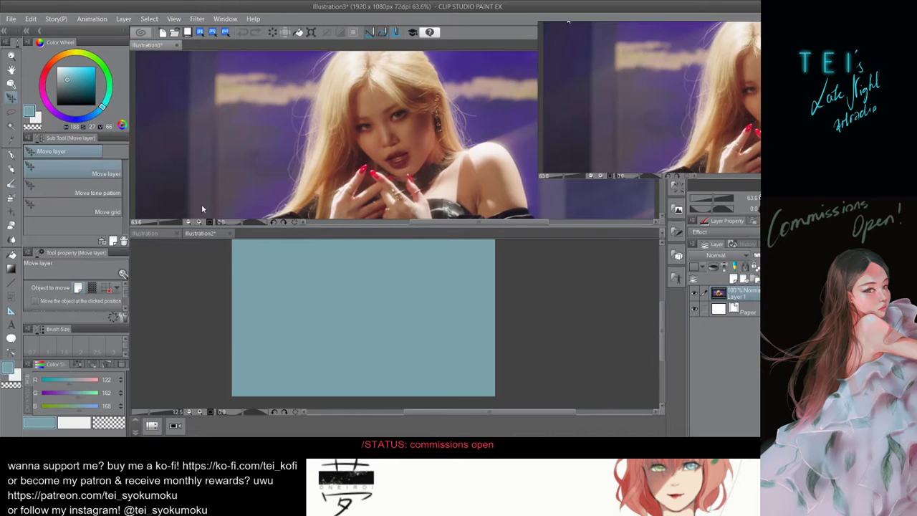
{"action": "left_click_drag", "start_coordinate": [165, 163], "coordinate": [178, 150]}
{"action": "left_click", "coordinate": [288, 131]}
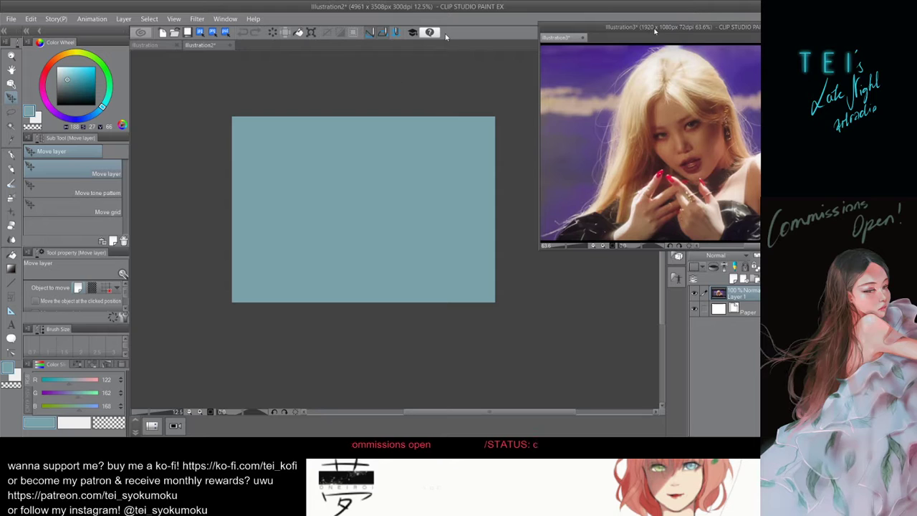
{"action": "left_click_drag", "start_coordinate": [318, 125], "coordinate": [431, 121]}
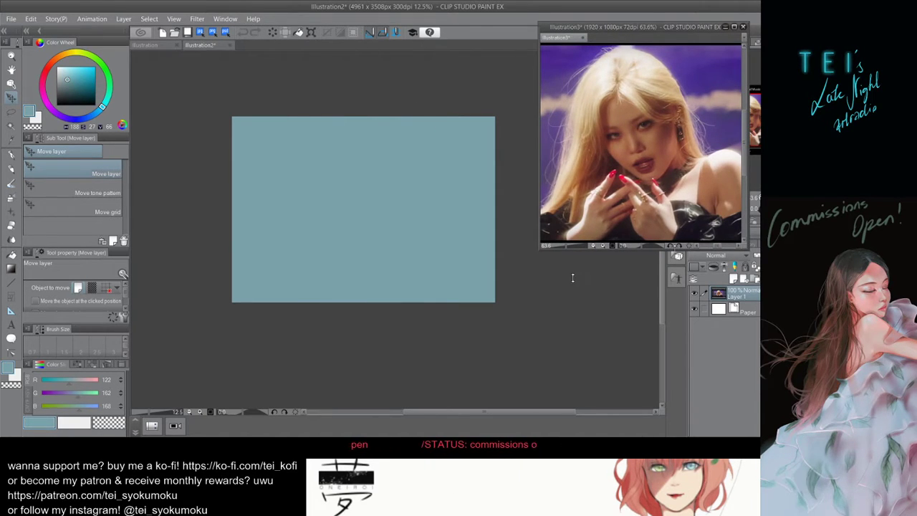
{"action": "left_click_drag", "start_coordinate": [570, 311], "coordinate": [570, 316]}
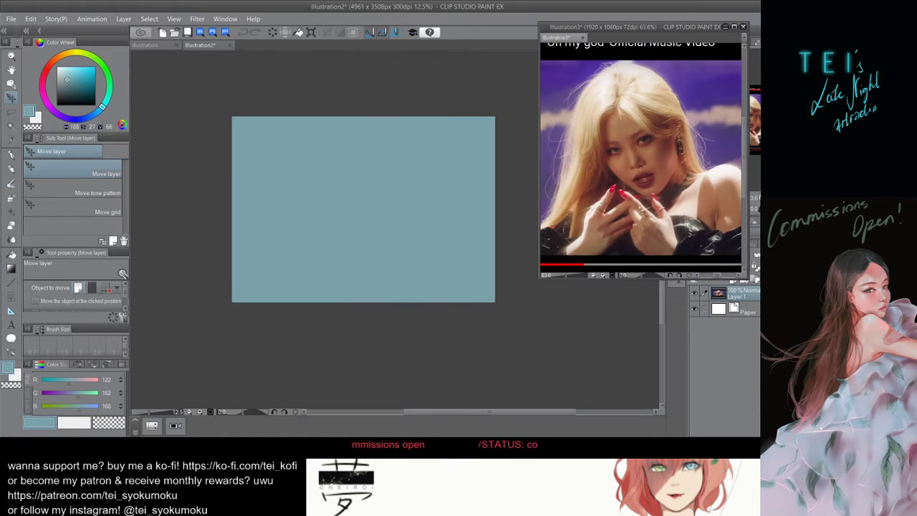
Sample the purple backdrop colour (RGB 81, 54, 149) from the portrait reference and fill the whole illustration layer with it.
{"action": "scroll", "coordinate": [289, 198], "scroll_direction": "down", "scroll_amount": 2}
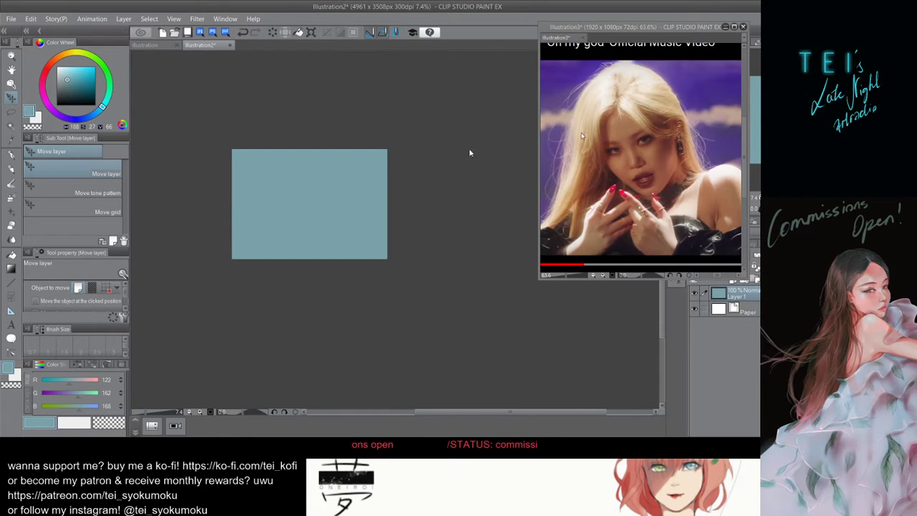
{"action": "left_click", "coordinate": [690, 104]}
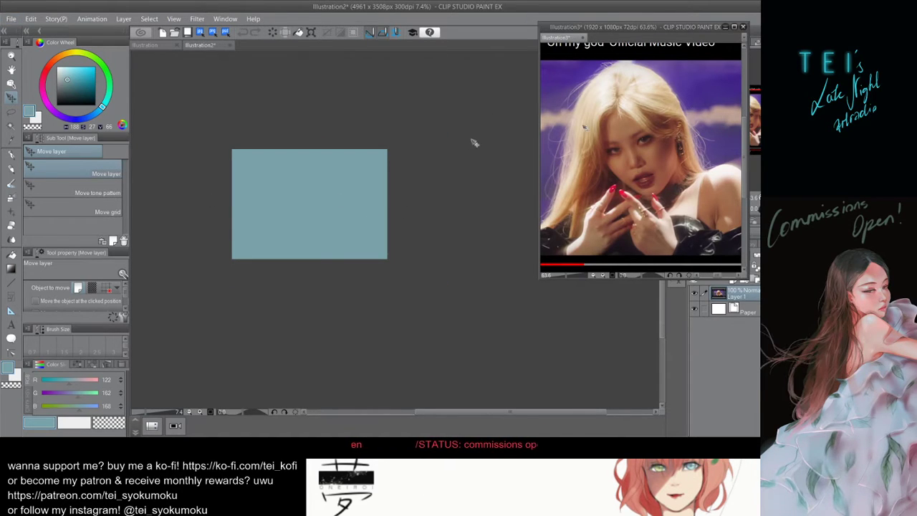
{"action": "left_click", "coordinate": [686, 98]}
{"action": "key", "text": "alt"}
{"action": "key", "text": "alt"}
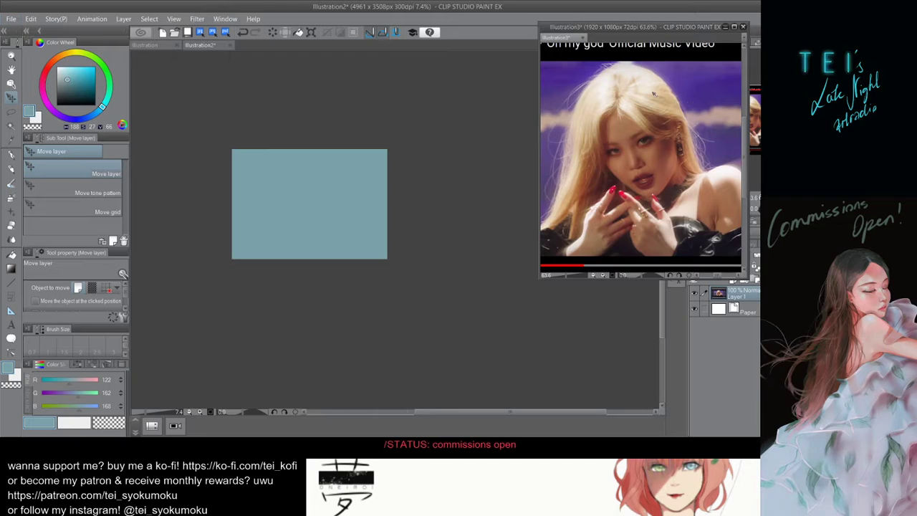
{"action": "key", "text": "b"}
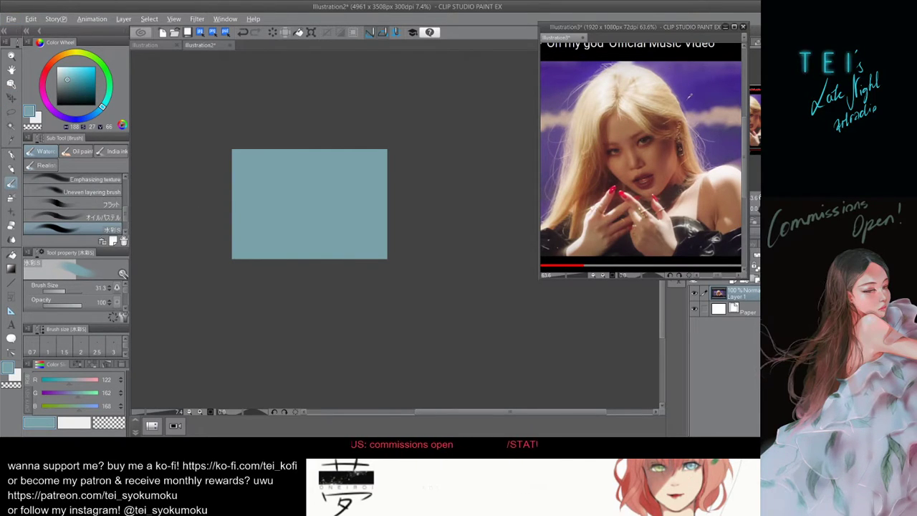
{"action": "left_click", "coordinate": [669, 74], "text": "alt"}
{"action": "key", "text": "ctrl+a"}
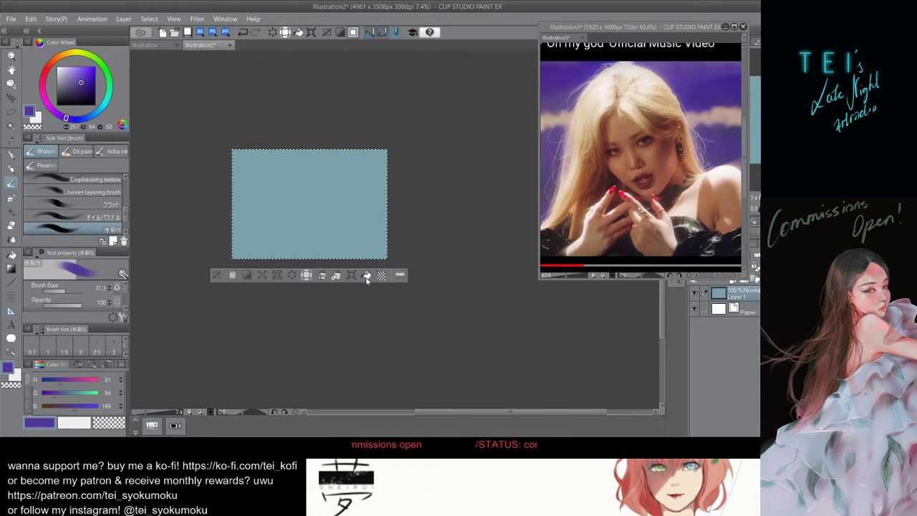
{"action": "left_click", "coordinate": [366, 275]}
{"action": "key", "text": "ctrl+d"}
{"action": "scroll", "coordinate": [337, 217], "scroll_direction": "up", "scroll_amount": 3}
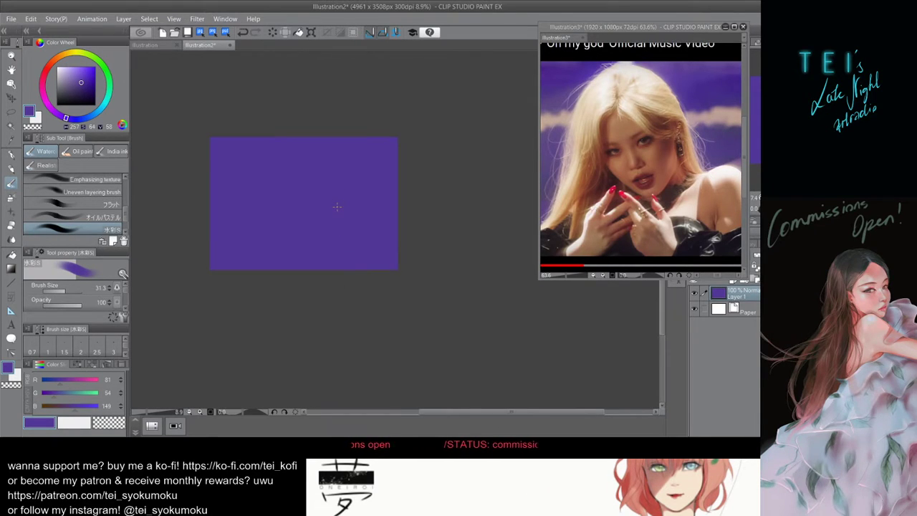
{"action": "scroll", "coordinate": [287, 316], "scroll_direction": "down", "scroll_amount": 3}
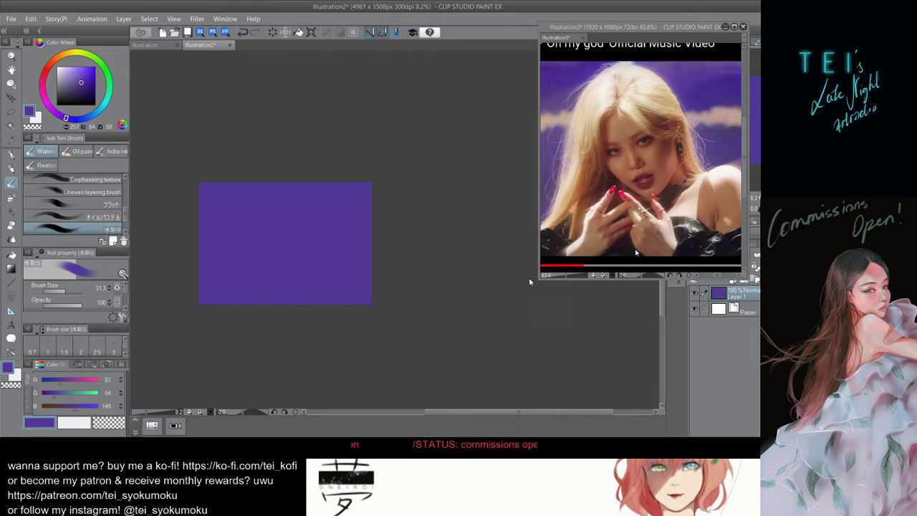
Make the floating reference window taller and reframe the portrait so more of the video frame shows beside the canvas.
{"action": "left_click_drag", "start_coordinate": [559, 311], "coordinate": [568, 285]}
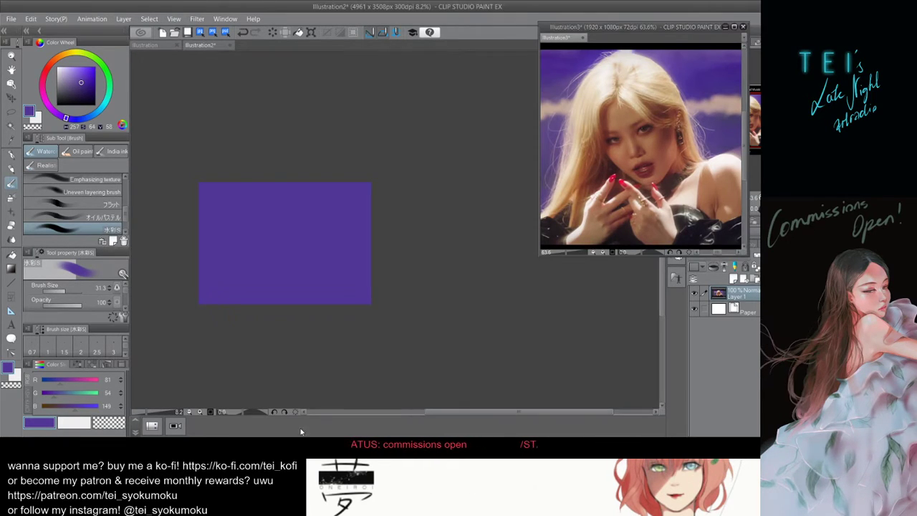
{"action": "scroll", "coordinate": [301, 219], "scroll_direction": "up", "scroll_amount": 1}
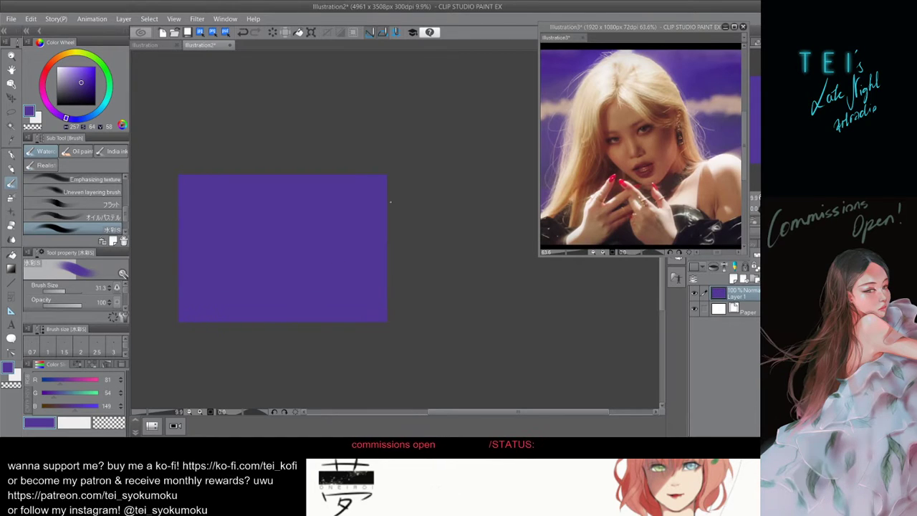
{"action": "left_click_drag", "start_coordinate": [581, 293], "coordinate": [585, 340]}
{"action": "left_click", "coordinate": [701, 271]}
{"action": "scroll", "coordinate": [657, 233], "scroll_direction": "down", "scroll_amount": 5}
{"action": "scroll", "coordinate": [639, 250], "scroll_direction": "up", "scroll_amount": 4}
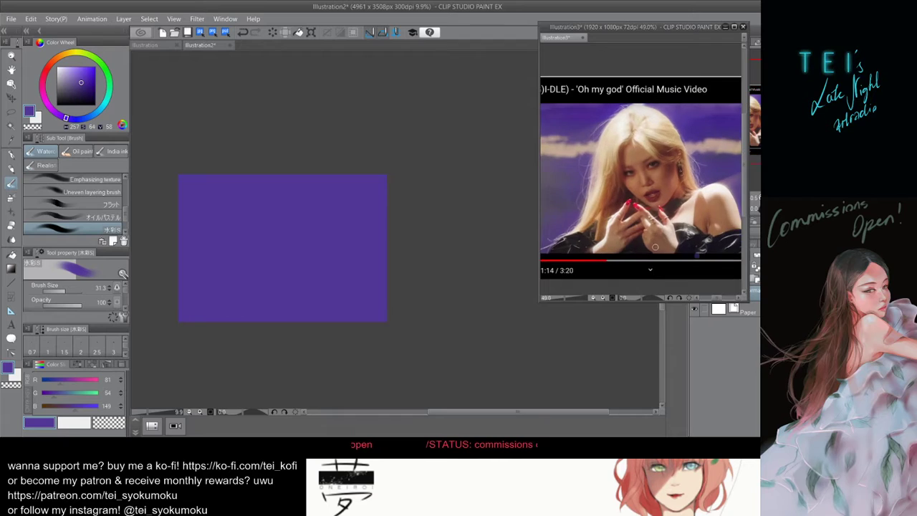
{"action": "left_click", "coordinate": [309, 258]}
{"action": "left_click_drag", "start_coordinate": [307, 261], "coordinate": [322, 207]}
{"action": "scroll", "coordinate": [317, 158], "scroll_direction": "up", "scroll_amount": 1}
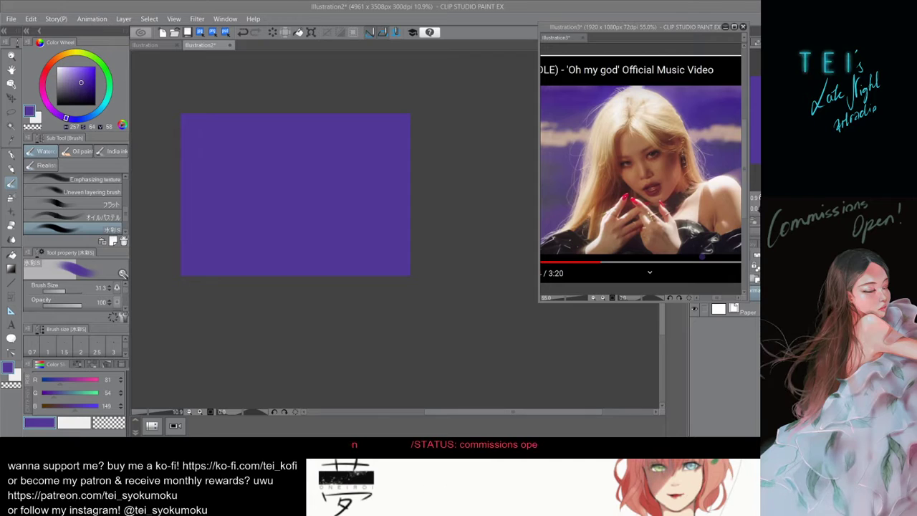
Create a canvas from the second copied video screenshot and dock it below the portrait in the floating reference window.
{"action": "left_click", "coordinate": [11, 20]}
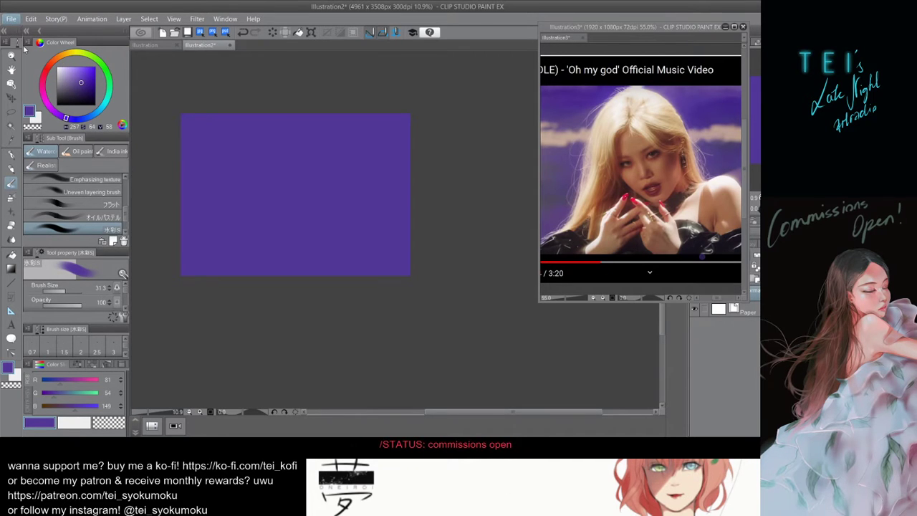
{"action": "left_click", "coordinate": [51, 42]}
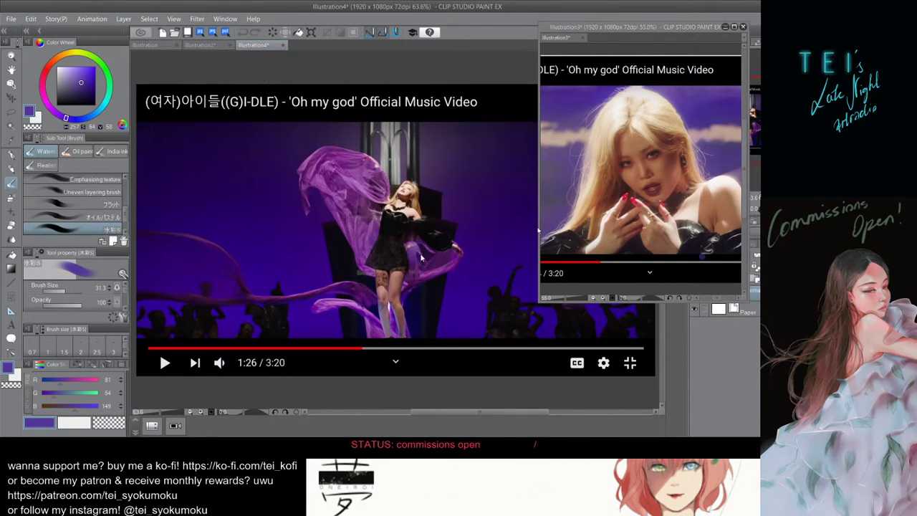
{"action": "left_click_drag", "start_coordinate": [252, 45], "coordinate": [560, 291]}
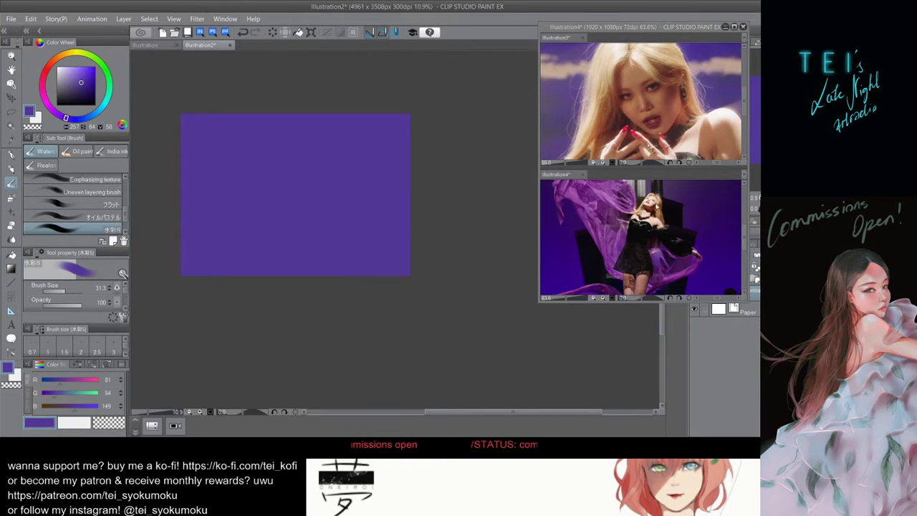
{"action": "scroll", "coordinate": [726, 89], "scroll_direction": "down", "scroll_amount": 2}
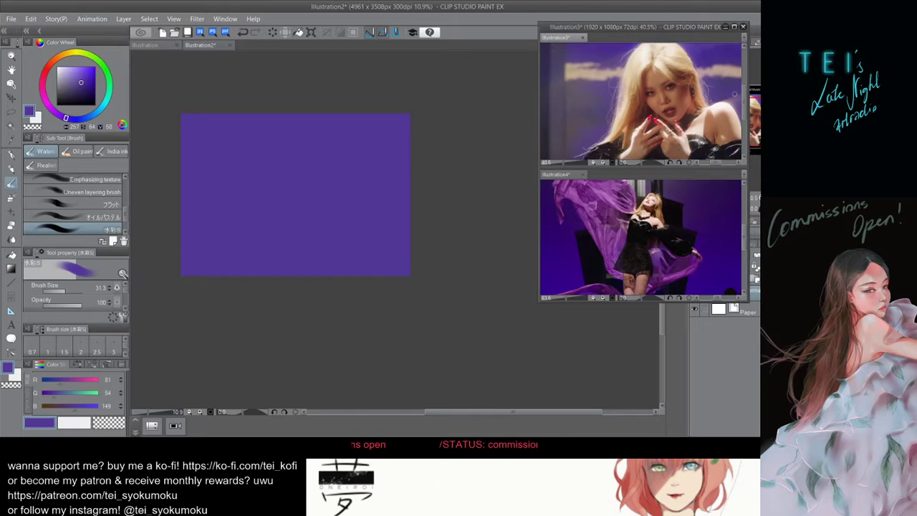
Add a new layer above the purple fill and sample the skin tone (RGB 173, 117, 84) from the portrait's face.
{"action": "left_click", "coordinate": [288, 84]}
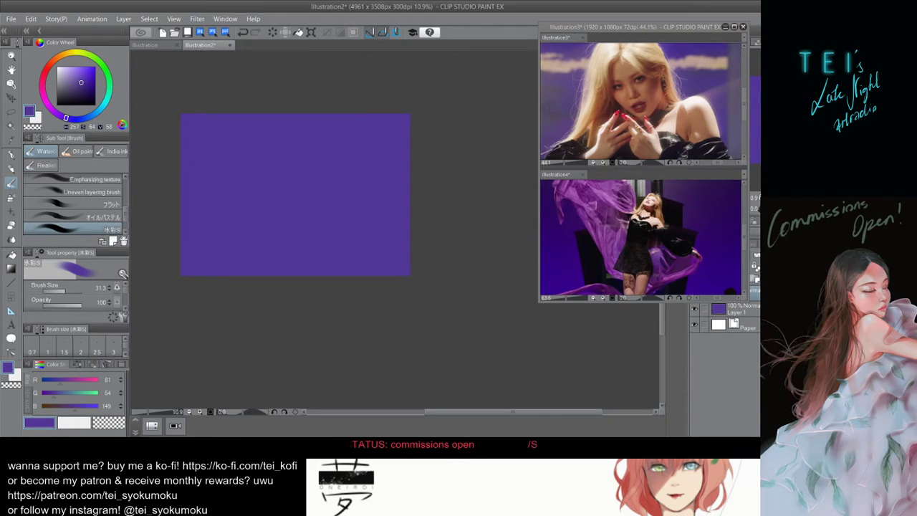
{"action": "scroll", "coordinate": [330, 83], "scroll_direction": "up", "scroll_amount": 1}
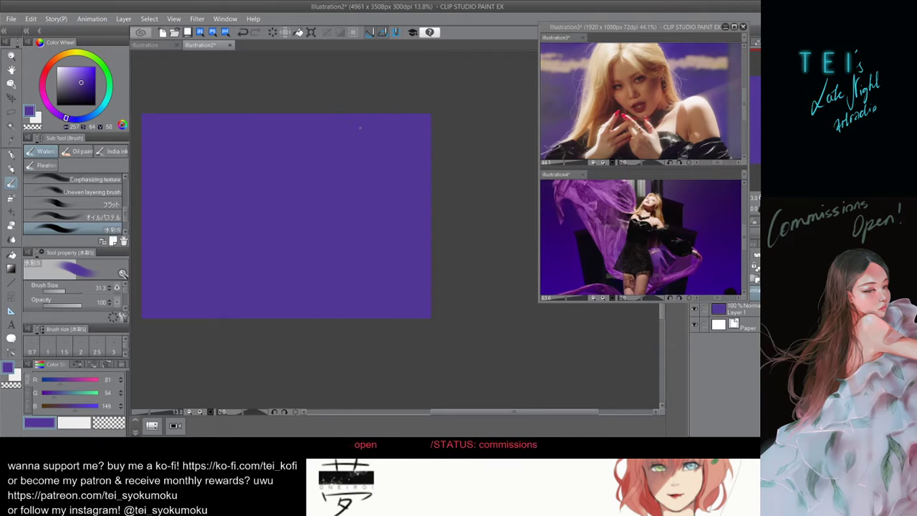
{"action": "left_click", "coordinate": [622, 108]}
{"action": "left_click", "coordinate": [622, 107], "text": "alt"}
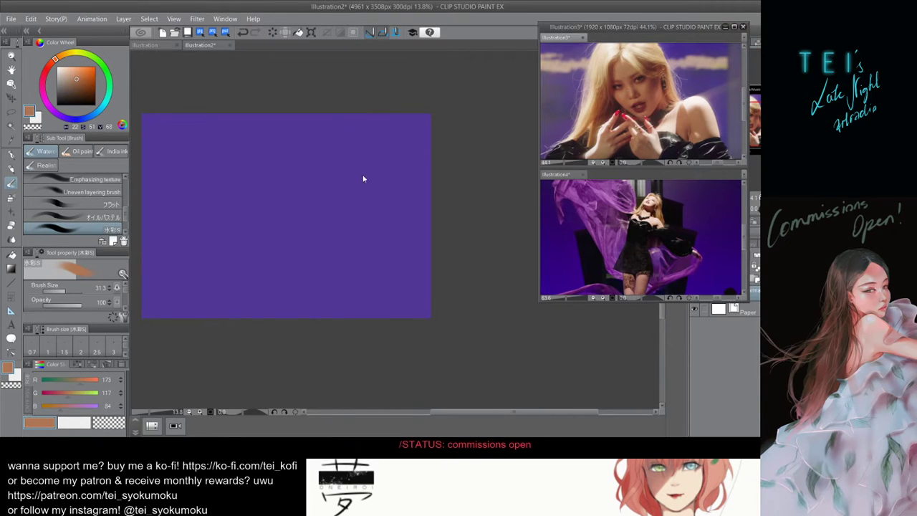
{"action": "left_click", "coordinate": [281, 223]}
{"action": "left_click_drag", "start_coordinate": [271, 197], "coordinate": [292, 230]}
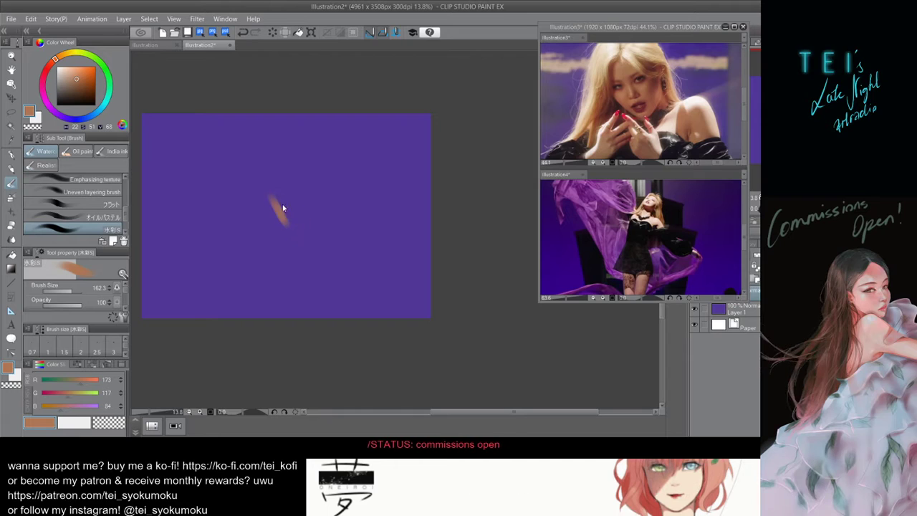
{"action": "key", "text": "ctrl+z"}
{"action": "left_click_drag", "start_coordinate": [276, 176], "coordinate": [288, 208]}
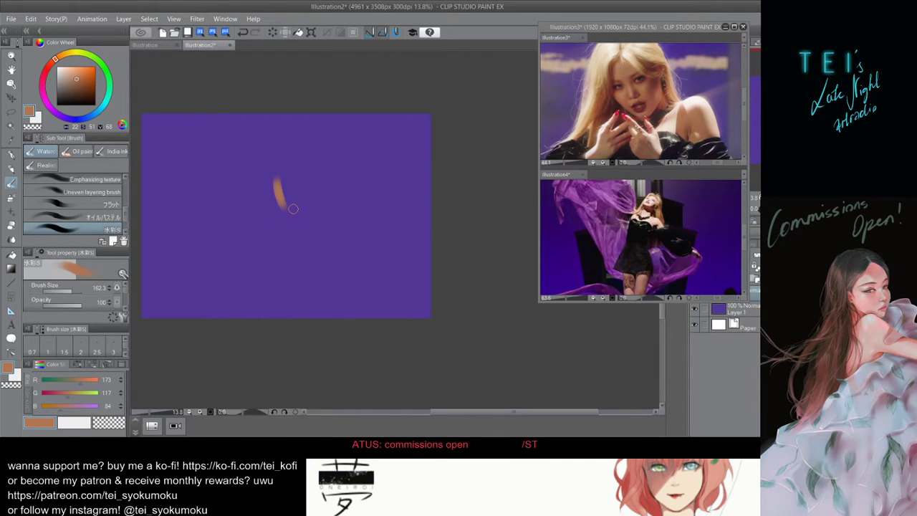
{"action": "key", "text": "["}
{"action": "key", "text": "["}
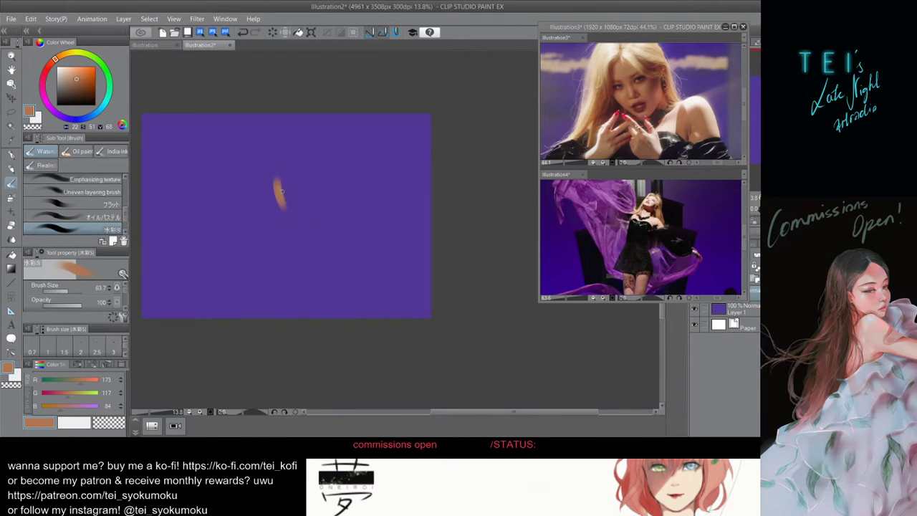
{"action": "key", "text": "ctrl+z"}
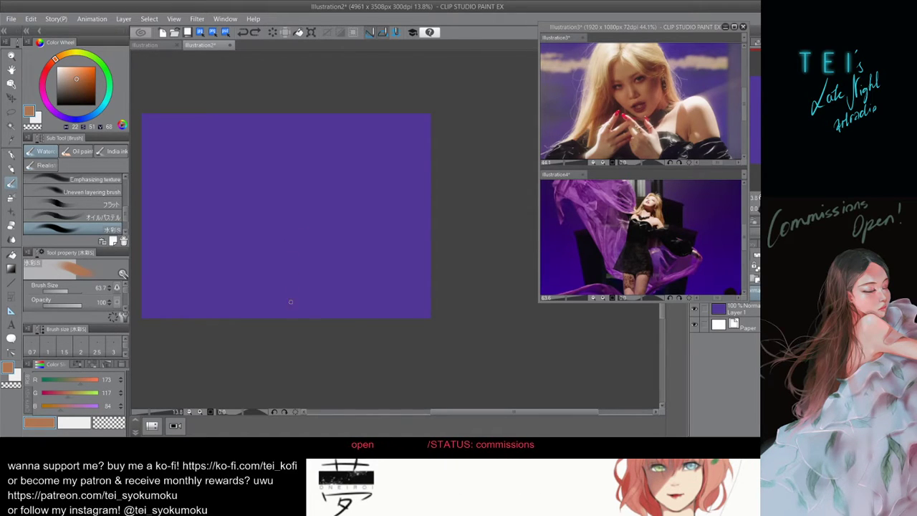
{"action": "mouse_move", "coordinate": [268, 311]}
{"action": "left_mouse_down"}
{"action": "mouse_move", "coordinate": [242, 278]}
{"action": "mouse_move", "coordinate": [301, 256]}
{"action": "left_mouse_up"}
{"action": "key", "text": "ctrl+z"}
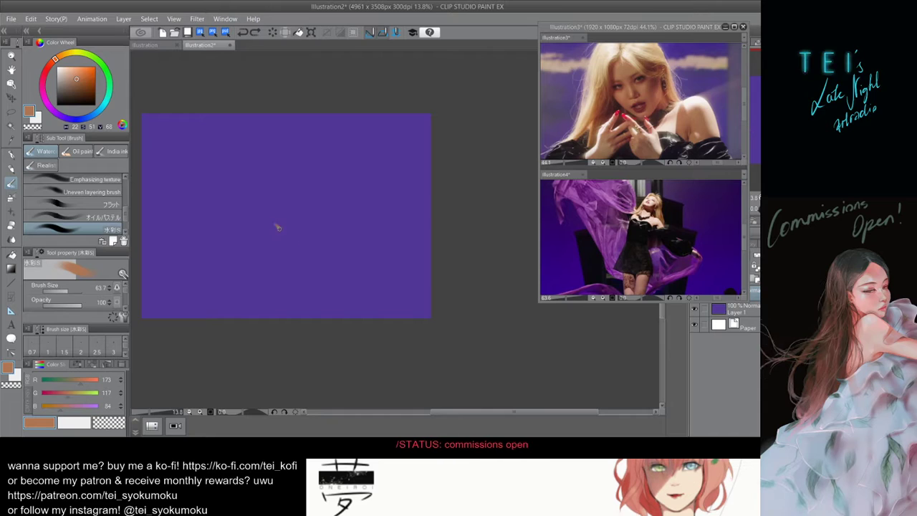
{"action": "left_click_drag", "start_coordinate": [277, 227], "coordinate": [278, 240]}
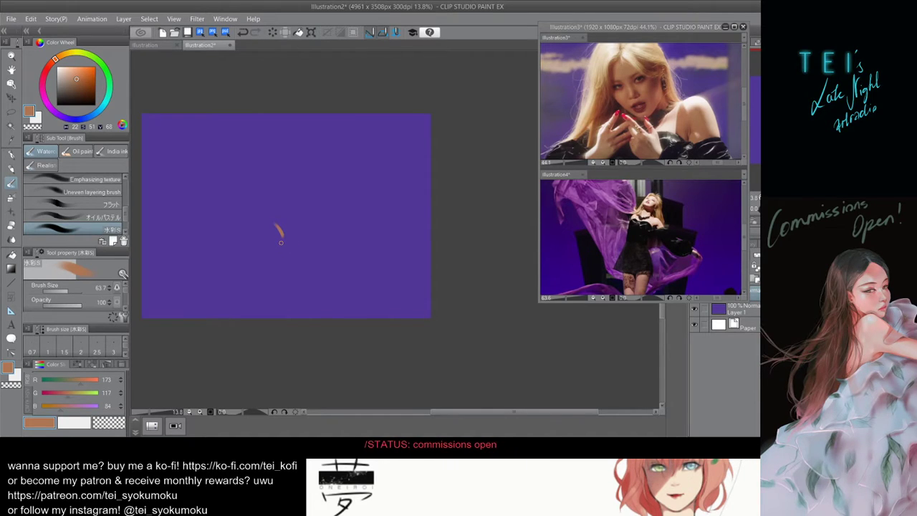
{"action": "key", "text": "ctrl+z"}
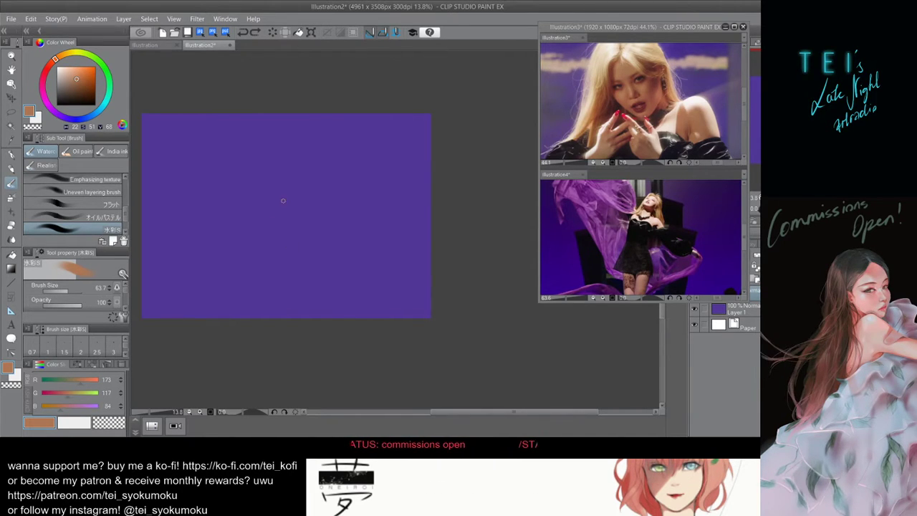
{"action": "left_click_drag", "start_coordinate": [268, 180], "coordinate": [286, 240]}
{"action": "key", "text": "ctrl+z"}
{"action": "left_click_drag", "start_coordinate": [273, 180], "coordinate": [284, 218]}
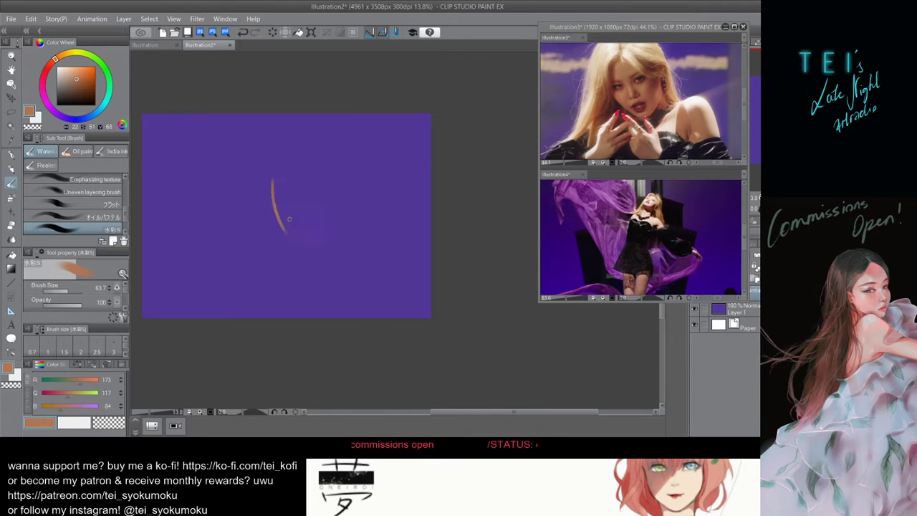
{"action": "key", "text": "ctrl+z"}
{"action": "left_click_drag", "start_coordinate": [273, 188], "coordinate": [281, 228]}
{"action": "key", "text": "ctrl+z"}
Block in the face as a solid skin-tone shape near the canvas centre, and undo the neck and shoulder stroke.
{"action": "mouse_move", "coordinate": [270, 186]}
{"action": "left_mouse_down"}
{"action": "mouse_move", "coordinate": [280, 232]}
{"action": "mouse_move", "coordinate": [299, 246]}
{"action": "mouse_move", "coordinate": [309, 239]}
{"action": "mouse_move", "coordinate": [301, 217]}
{"action": "mouse_move", "coordinate": [288, 226]}
{"action": "mouse_move", "coordinate": [296, 240]}
{"action": "mouse_move", "coordinate": [279, 201]}
{"action": "mouse_move", "coordinate": [305, 244]}
{"action": "mouse_move", "coordinate": [329, 235]}
{"action": "mouse_move", "coordinate": [290, 203]}
{"action": "mouse_move", "coordinate": [302, 237]}
{"action": "mouse_move", "coordinate": [316, 220]}
{"action": "mouse_move", "coordinate": [300, 188]}
{"action": "mouse_move", "coordinate": [309, 219]}
{"action": "mouse_move", "coordinate": [316, 187]}
{"action": "mouse_move", "coordinate": [327, 212]}
{"action": "left_mouse_up"}
{"action": "key", "text": "ctrl+z"}
{"action": "key", "text": "ctrl+z"}
{"action": "key", "text": "ctrl+z"}
{"action": "key", "text": "ctrl+z"}
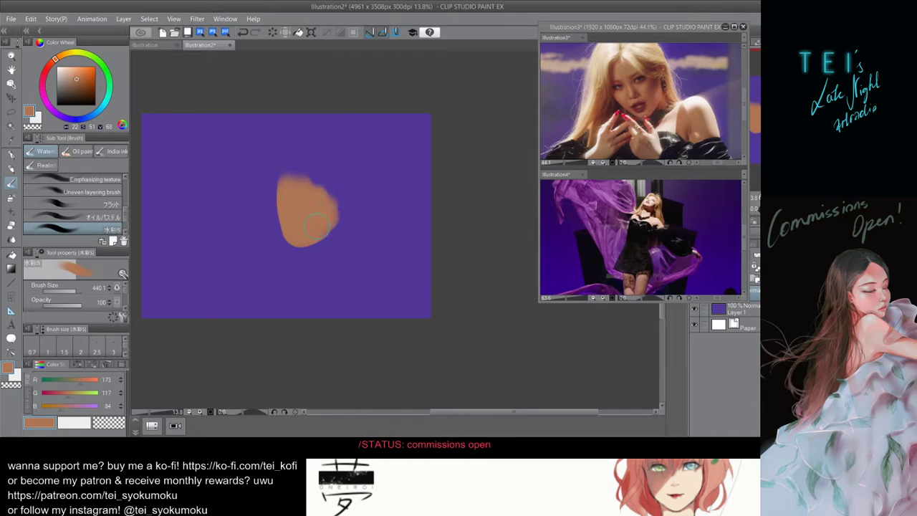
{"action": "mouse_move", "coordinate": [305, 180]}
{"action": "left_mouse_down"}
{"action": "mouse_move", "coordinate": [311, 199]}
{"action": "mouse_move", "coordinate": [278, 192]}
{"action": "mouse_move", "coordinate": [302, 211]}
{"action": "mouse_move", "coordinate": [240, 255]}
{"action": "left_mouse_up"}
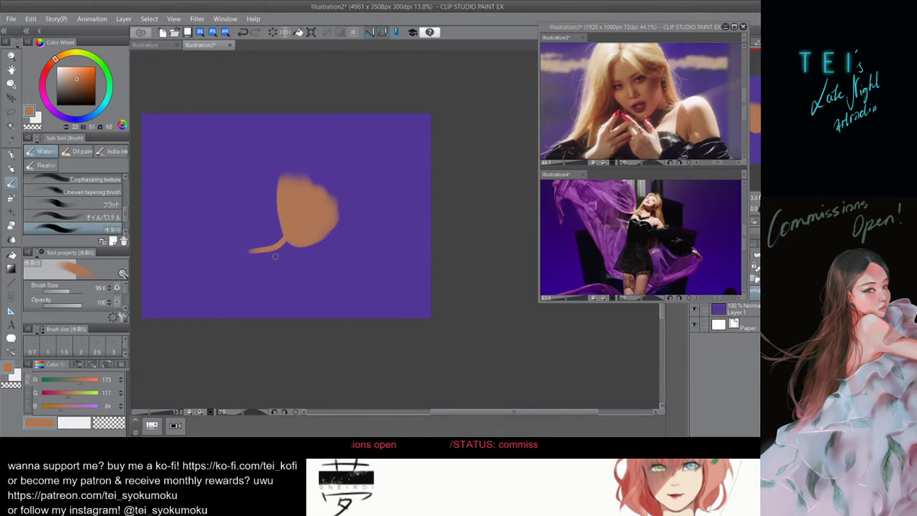
{"action": "key", "text": "ctrl+z"}
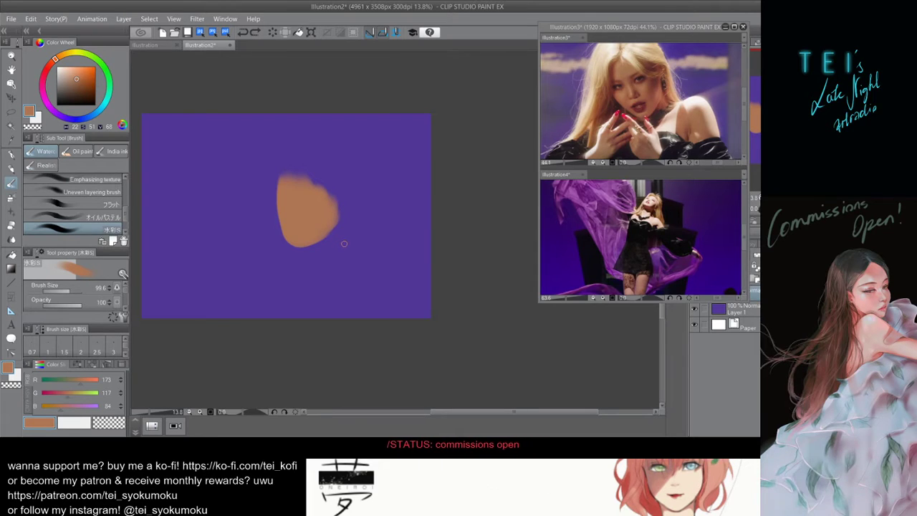
Paint the neck's left edge below the face and a short skin-tone stroke leading out to the left shoulder.
{"action": "left_click_drag", "start_coordinate": [330, 242], "coordinate": [278, 286]}
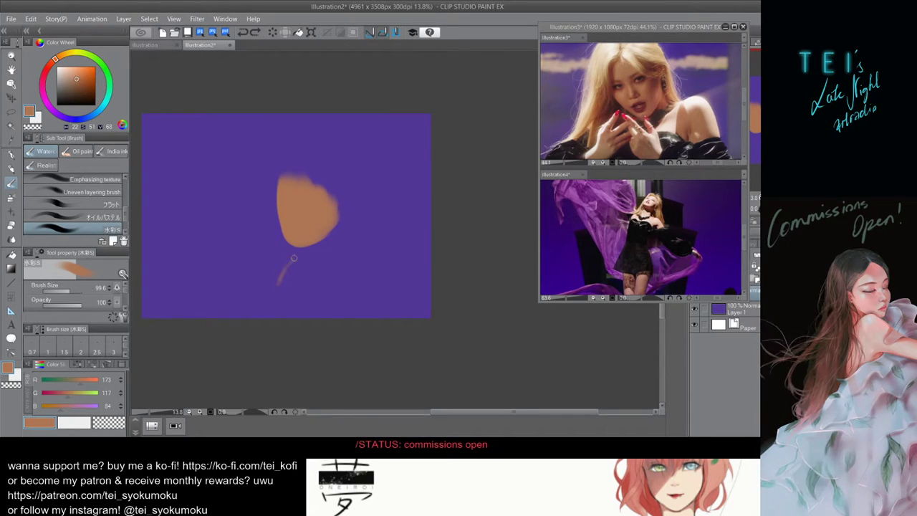
{"action": "key", "text": "ctrl+z"}
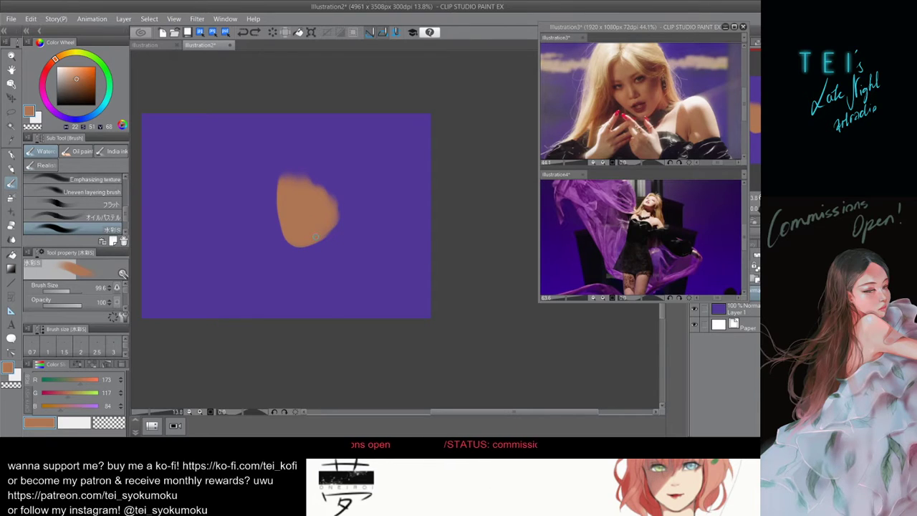
{"action": "mouse_move", "coordinate": [298, 247]}
{"action": "left_mouse_down"}
{"action": "mouse_move", "coordinate": [307, 267]}
{"action": "mouse_move", "coordinate": [287, 262]}
{"action": "left_mouse_up"}
{"action": "key", "text": "ctrl+z"}
{"action": "key", "text": "ctrl+z"}
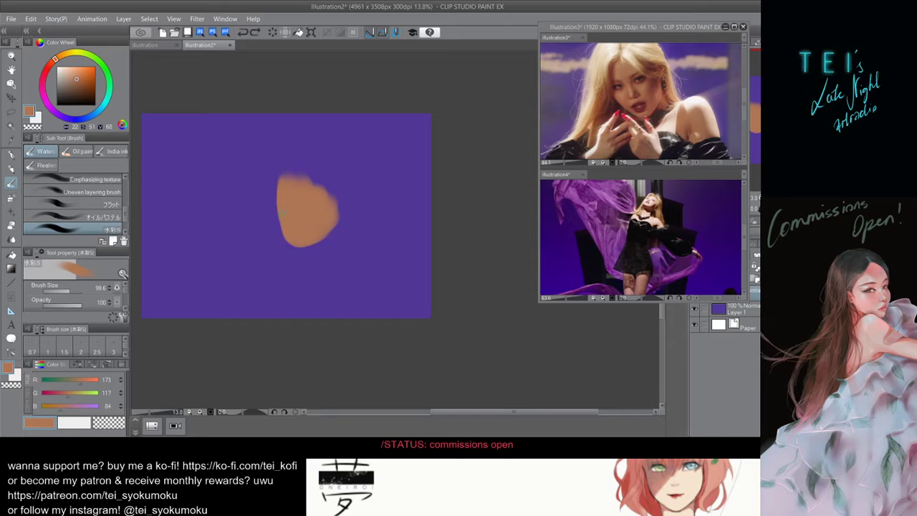
{"action": "mouse_move", "coordinate": [281, 225]}
{"action": "left_mouse_down"}
{"action": "mouse_move", "coordinate": [286, 282]}
{"action": "mouse_move", "coordinate": [284, 246]}
{"action": "mouse_move", "coordinate": [254, 261]}
{"action": "left_mouse_up"}
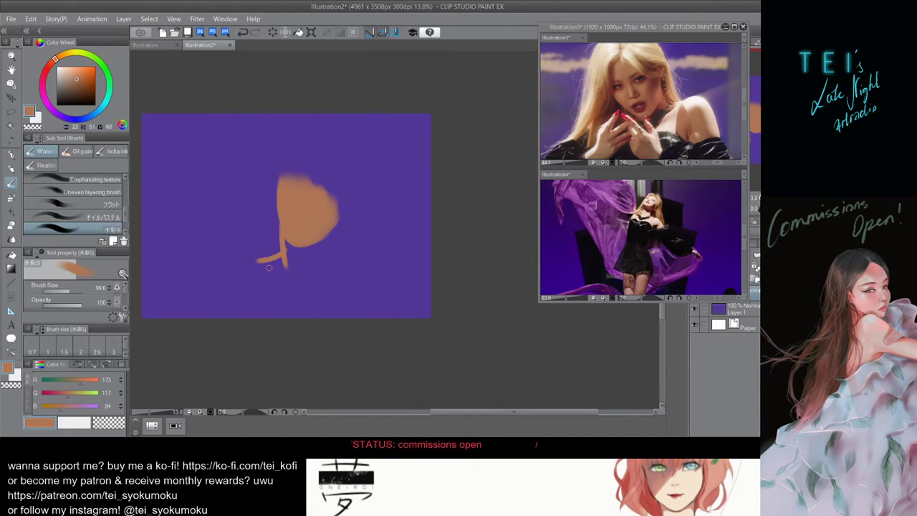
{"action": "left_click_drag", "start_coordinate": [274, 194], "coordinate": [238, 262]}
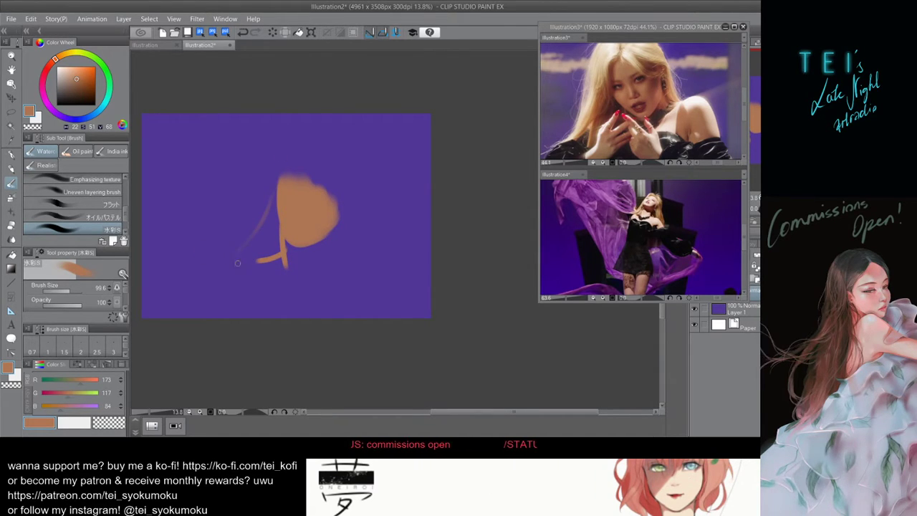
{"action": "key", "text": "ctrl+z"}
{"action": "left_click_drag", "start_coordinate": [336, 204], "coordinate": [345, 259]}
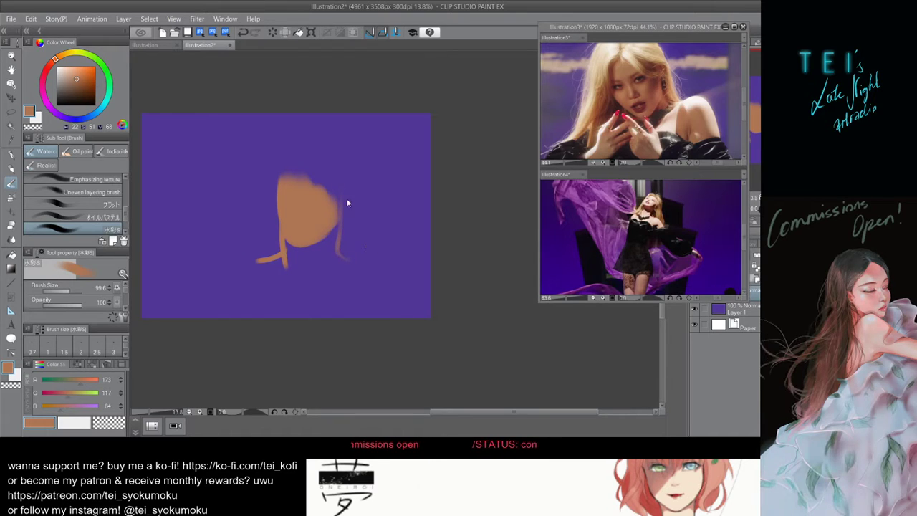
{"action": "key", "text": "ctrl+z"}
{"action": "left_click_drag", "start_coordinate": [334, 175], "coordinate": [335, 202]}
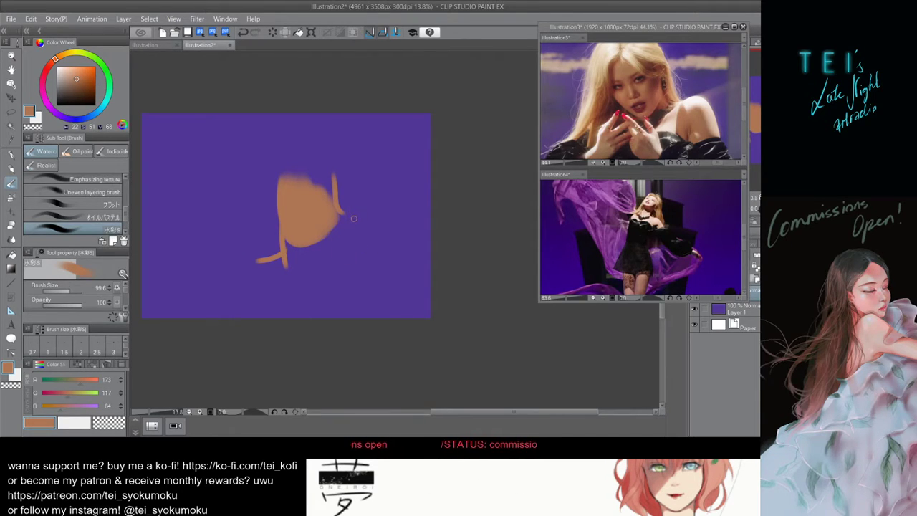
{"action": "key", "text": "ctrl+z"}
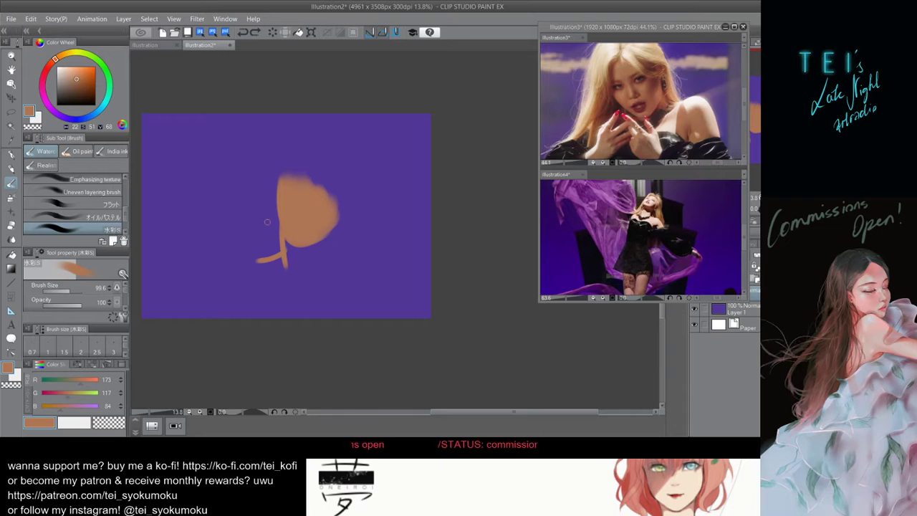
{"action": "mouse_move", "coordinate": [280, 176]}
{"action": "left_mouse_down"}
{"action": "mouse_move", "coordinate": [290, 276]}
{"action": "mouse_move", "coordinate": [319, 239]}
{"action": "mouse_move", "coordinate": [327, 250]}
{"action": "mouse_move", "coordinate": [319, 266]}
{"action": "mouse_move", "coordinate": [326, 254]}
{"action": "mouse_move", "coordinate": [373, 269]}
{"action": "mouse_move", "coordinate": [371, 288]}
{"action": "left_mouse_up"}
{"action": "key", "text": "ctrl+z"}
Fill in the neck and paint the right shoulder's curved outline with the brush size raised to 142.9.
{"action": "key", "text": "bracketleft"}
{"action": "key", "text": "bracketright"}
{"action": "key", "text": "bracketright"}
{"action": "key", "text": "bracketright"}
{"action": "key", "text": "bracketright"}
{"action": "key", "text": "bracketright"}
{"action": "key", "text": "bracketright"}
{"action": "key", "text": "bracketright"}
{"action": "key", "text": "bracketright"}
{"action": "key", "text": "bracketright"}
{"action": "key", "text": "ctrl+z"}
{"action": "key", "text": "ctrl+z"}
{"action": "left_click_drag", "start_coordinate": [319, 245], "coordinate": [386, 287]}
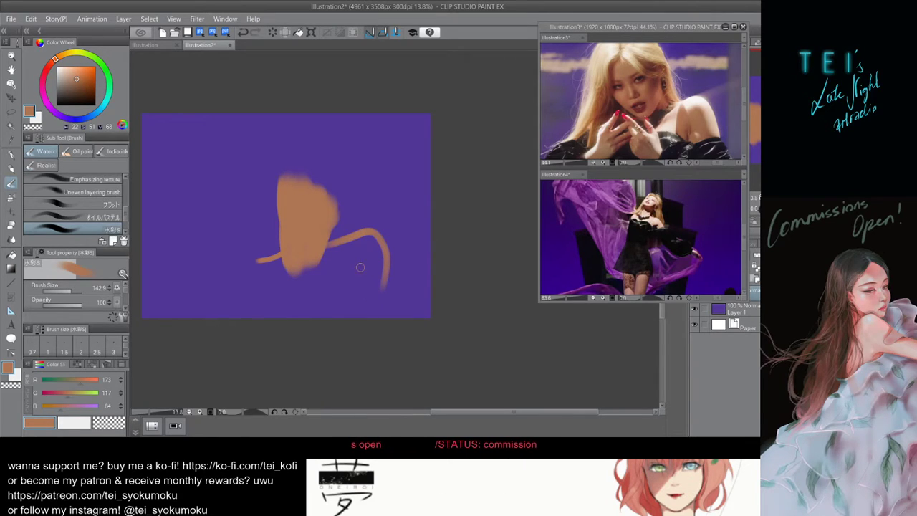
Paint the left shoulder's curved outline from the neck stroke down toward the canvas's lower edge.
{"action": "left_click_drag", "start_coordinate": [258, 265], "coordinate": [235, 321]}
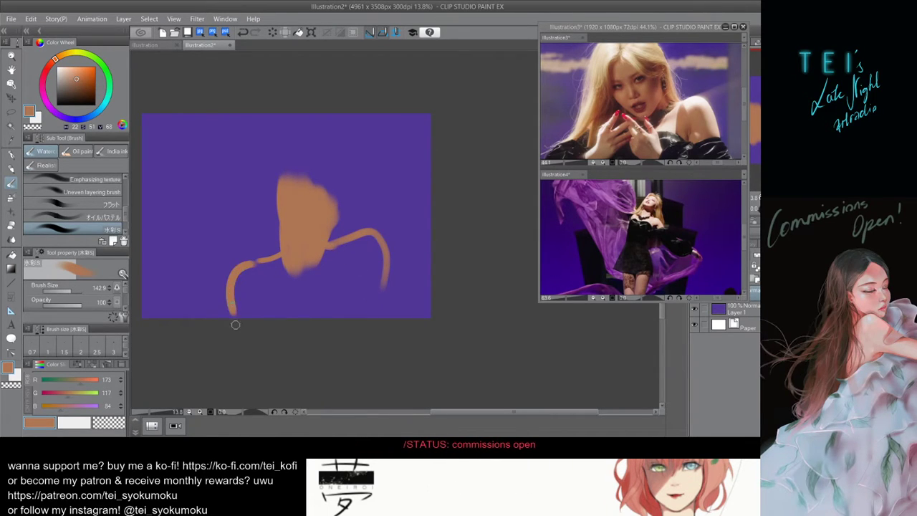
{"action": "key", "text": "ctrl+z"}
{"action": "mouse_move", "coordinate": [263, 266]}
{"action": "left_mouse_down"}
{"action": "mouse_move", "coordinate": [238, 268]}
{"action": "mouse_move", "coordinate": [228, 300]}
{"action": "left_mouse_up"}
{"action": "key", "text": "ctrl+z"}
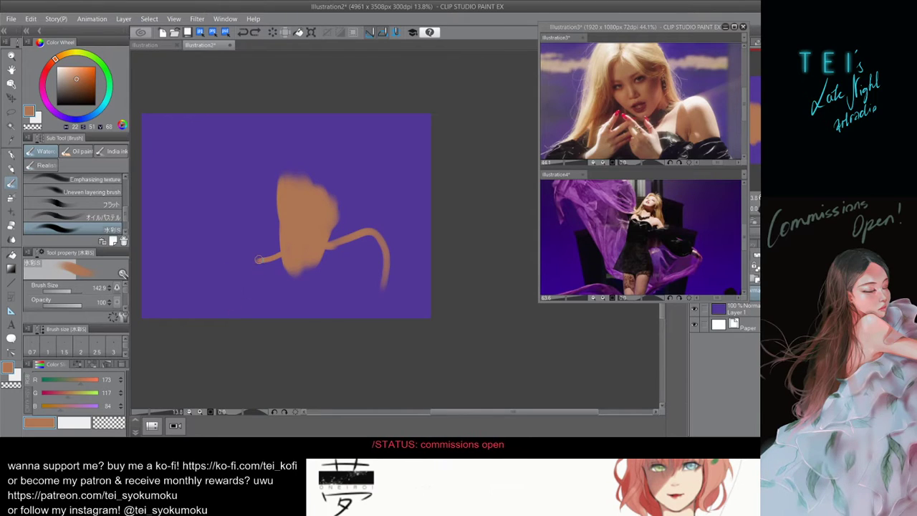
{"action": "left_click_drag", "start_coordinate": [242, 267], "coordinate": [231, 308]}
Fill the shoulders and chest with solid skin tone between the two shoulder outlines, using a larger brush.
{"action": "key", "text": "bracketright"}
{"action": "key", "text": "bracketright"}
{"action": "key", "text": "bracketright"}
{"action": "mouse_move", "coordinate": [248, 276]}
{"action": "left_mouse_down"}
{"action": "mouse_move", "coordinate": [241, 306]}
{"action": "mouse_move", "coordinate": [246, 278]}
{"action": "mouse_move", "coordinate": [273, 270]}
{"action": "mouse_move", "coordinate": [259, 270]}
{"action": "mouse_move", "coordinate": [371, 243]}
{"action": "mouse_move", "coordinate": [361, 238]}
{"action": "mouse_move", "coordinate": [382, 267]}
{"action": "mouse_move", "coordinate": [367, 237]}
{"action": "mouse_move", "coordinate": [381, 275]}
{"action": "left_mouse_up"}
{"action": "key", "text": "bracketleft"}
{"action": "key", "text": "bracketleft"}
{"action": "key", "text": "bracketright"}
{"action": "key", "text": "bracketright"}
{"action": "key", "text": "bracketright"}
{"action": "key", "text": "bracketright"}
{"action": "key", "text": "bracketright"}
{"action": "mouse_move", "coordinate": [266, 290]}
{"action": "left_mouse_down"}
{"action": "mouse_move", "coordinate": [302, 282]}
{"action": "mouse_move", "coordinate": [292, 274]}
{"action": "mouse_move", "coordinate": [302, 309]}
{"action": "mouse_move", "coordinate": [320, 275]}
{"action": "mouse_move", "coordinate": [320, 306]}
{"action": "left_mouse_up"}
{"action": "mouse_move", "coordinate": [349, 272]}
{"action": "left_mouse_down"}
{"action": "mouse_move", "coordinate": [335, 247]}
{"action": "mouse_move", "coordinate": [349, 261]}
{"action": "mouse_move", "coordinate": [346, 280]}
{"action": "mouse_move", "coordinate": [359, 248]}
{"action": "mouse_move", "coordinate": [364, 264]}
{"action": "mouse_move", "coordinate": [370, 248]}
{"action": "mouse_move", "coordinate": [369, 291]}
{"action": "mouse_move", "coordinate": [372, 253]}
{"action": "mouse_move", "coordinate": [365, 283]}
{"action": "mouse_move", "coordinate": [337, 306]}
{"action": "left_mouse_up"}
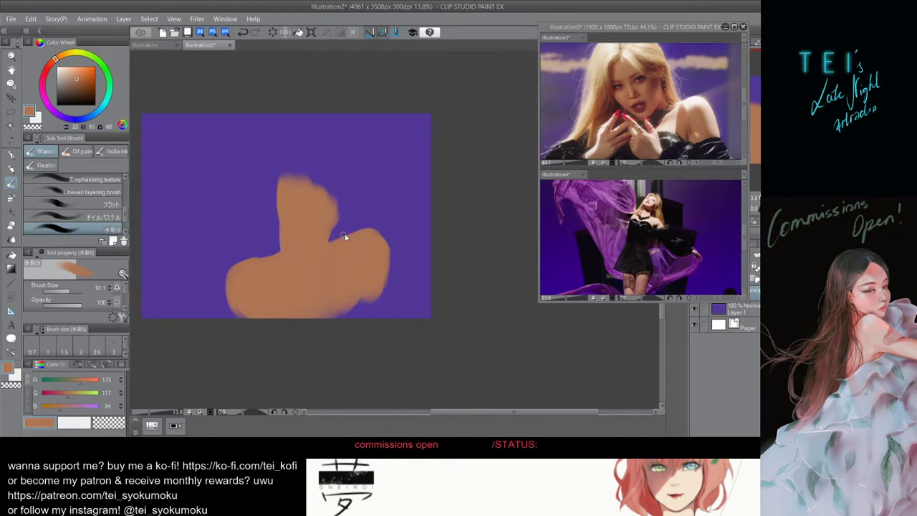
Reduce the brush size to 23.1 and add a new layer above the skin-tone shapes.
{"action": "key", "text": "bracketleft"}
{"action": "key", "text": "bracketleft"}
{"action": "key", "text": "bracketleft"}
{"action": "key", "text": "bracketleft"}
{"action": "key", "text": "bracketleft"}
{"action": "key", "text": "bracketleft"}
{"action": "key", "text": "bracketleft"}
{"action": "key", "text": "bracketleft"}
{"action": "key", "text": "bracketleft"}
{"action": "key", "text": "bracketleft"}
{"action": "key", "text": "ctrl+shift+n"}
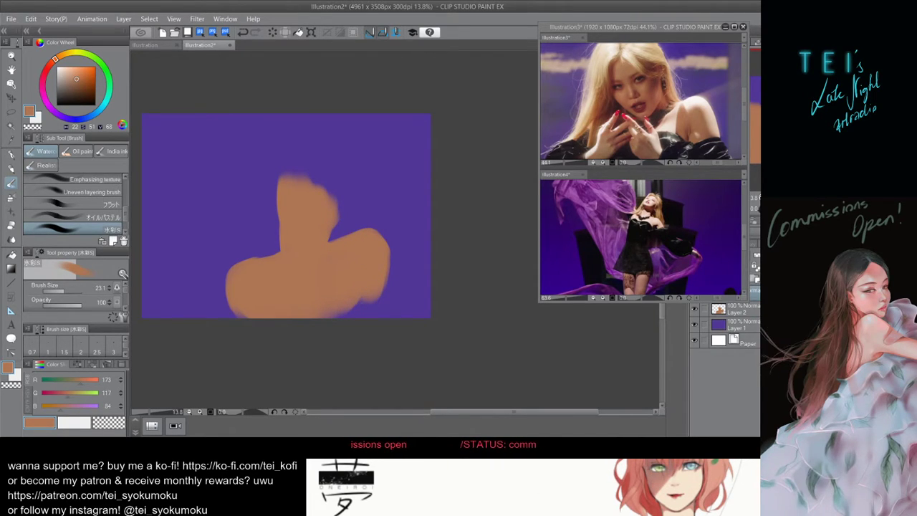
Set the brush colour to red (RGB 194, 26, 0) and sketch the jawline and chin along the lower face.
{"action": "left_click", "coordinate": [49, 65]}
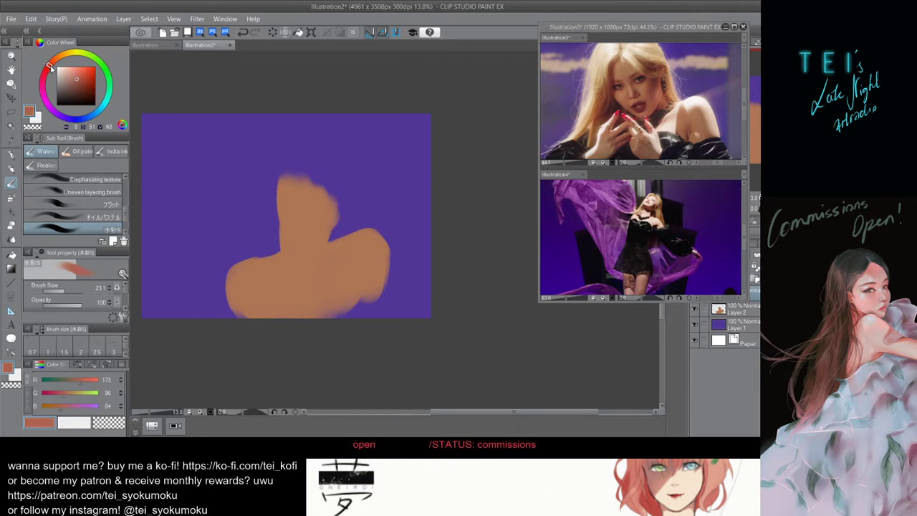
{"action": "left_click_drag", "start_coordinate": [79, 78], "coordinate": [95, 75]}
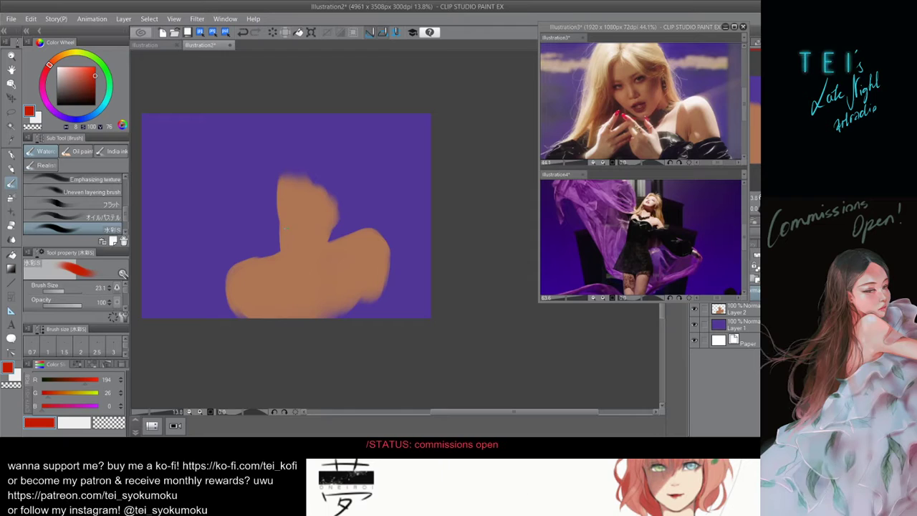
{"action": "mouse_move", "coordinate": [281, 222]}
{"action": "left_mouse_down"}
{"action": "mouse_move", "coordinate": [297, 251]}
{"action": "mouse_move", "coordinate": [314, 249]}
{"action": "left_mouse_up"}
{"action": "key", "text": "ctrl+z"}
{"action": "key", "text": "ctrl+z"}
{"action": "key", "text": "ctrl+z"}
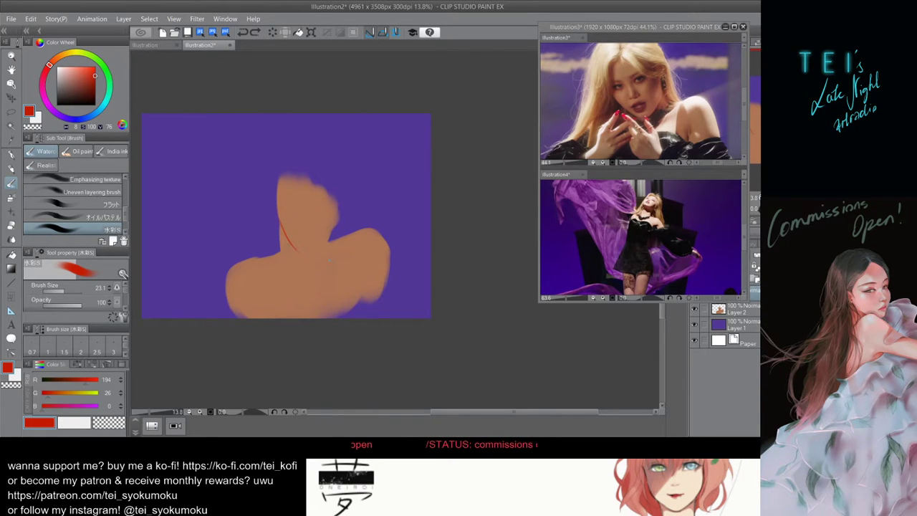
{"action": "key", "text": "ctrl+y"}
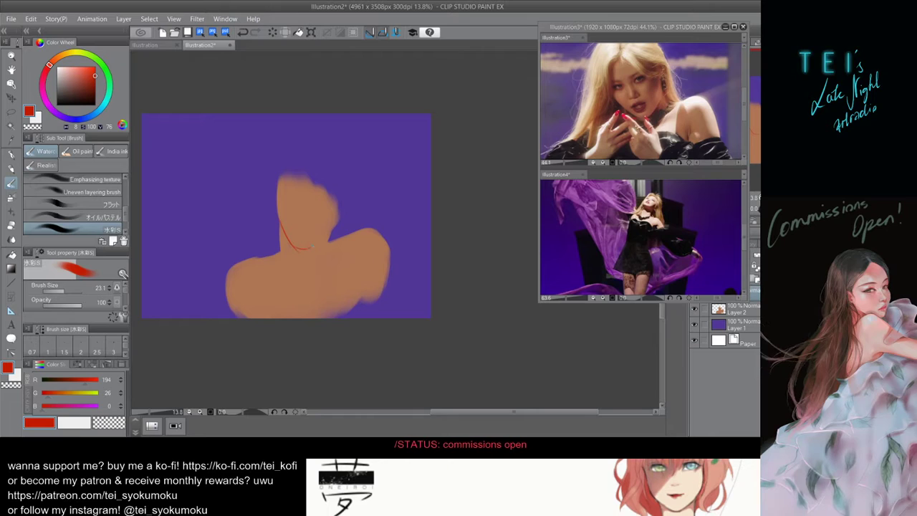
{"action": "left_click_drag", "start_coordinate": [312, 246], "coordinate": [330, 233]}
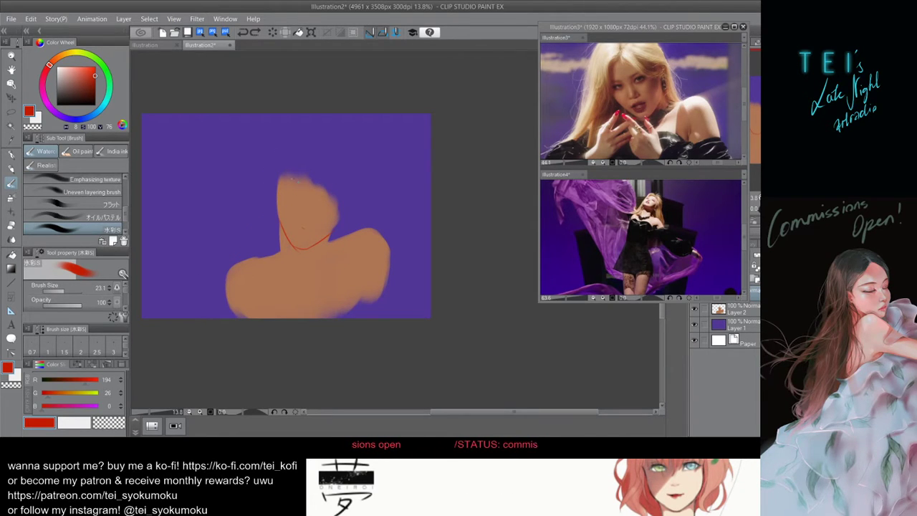
Sketch the inner hair lines framing both sides of the face, and undo the arc over the head.
{"action": "left_click_drag", "start_coordinate": [289, 179], "coordinate": [251, 254]}
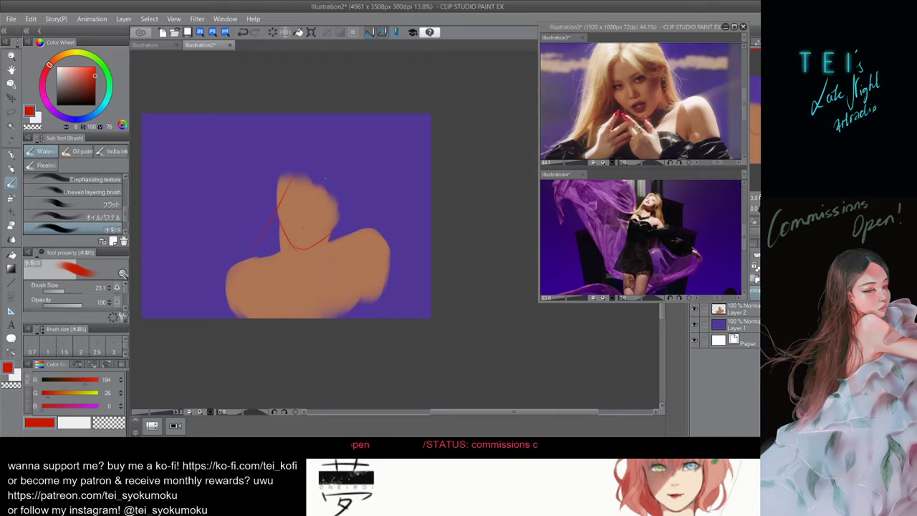
{"action": "left_click_drag", "start_coordinate": [328, 179], "coordinate": [337, 207]}
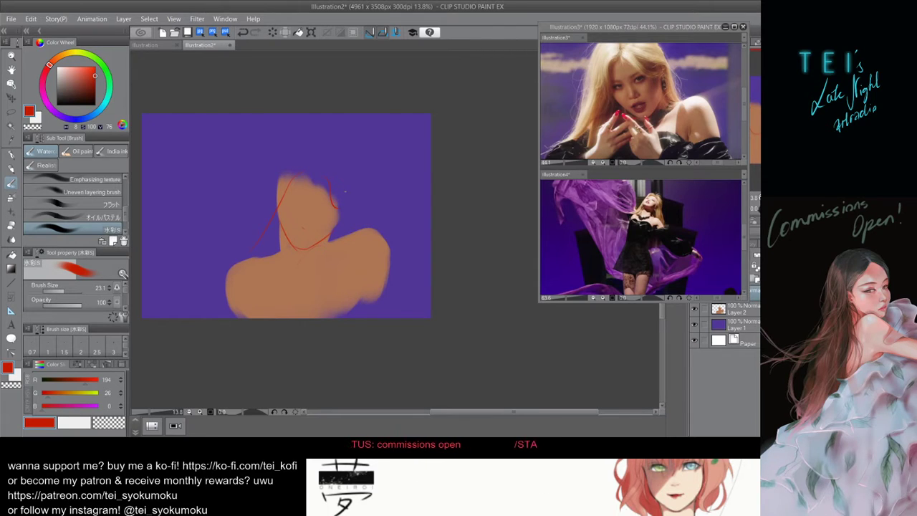
{"action": "left_click_drag", "start_coordinate": [289, 252], "coordinate": [284, 284]}
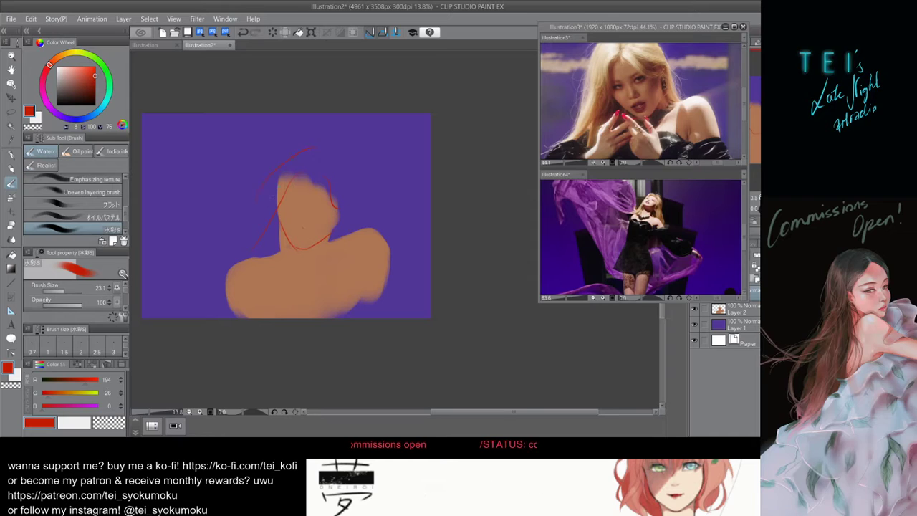
{"action": "left_click_drag", "start_coordinate": [300, 153], "coordinate": [271, 166]}
{"action": "key", "text": "ctrl+z"}
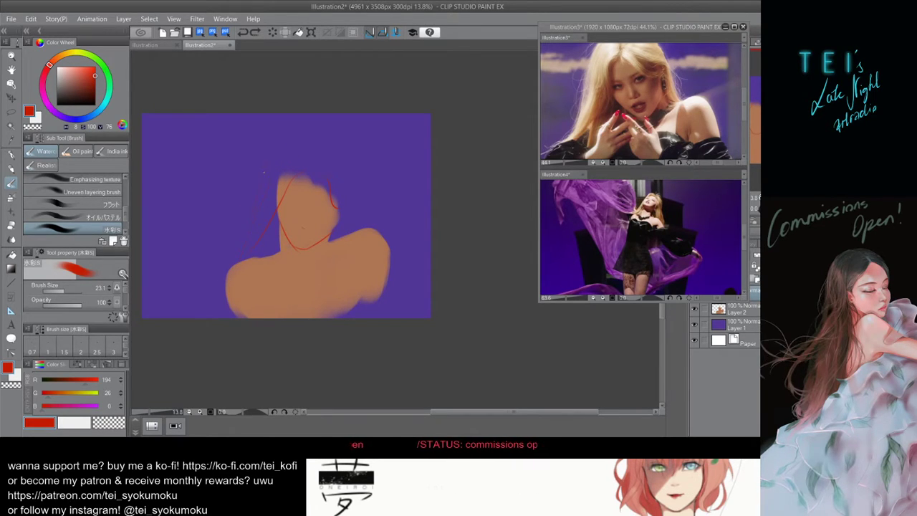
Sketch the outer hair strands on both sides of the face, extending the left one past the shoulder toward the lower canvas edge.
{"action": "left_click_drag", "start_coordinate": [258, 199], "coordinate": [226, 266]}
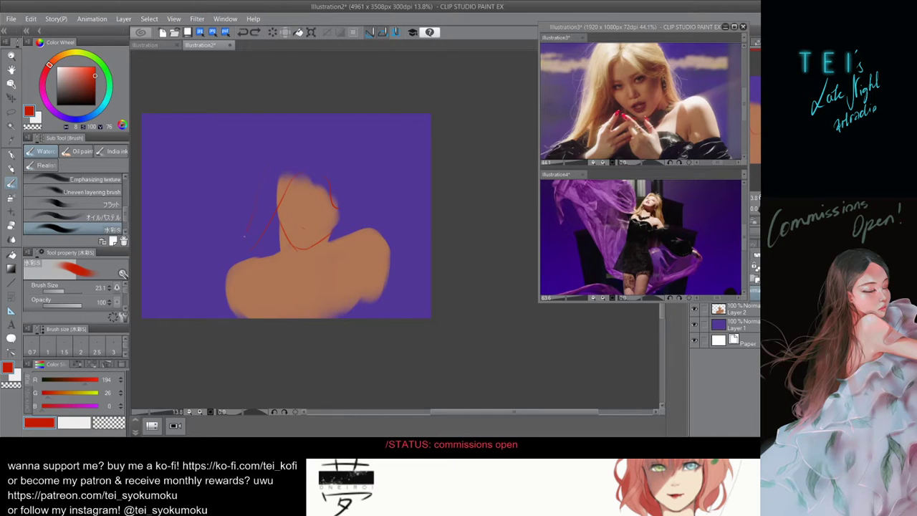
{"action": "key", "text": "ctrl+z"}
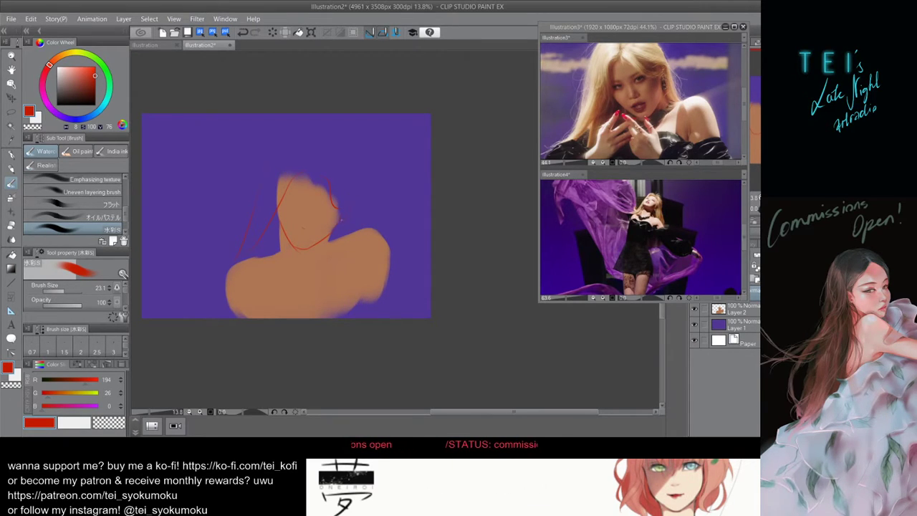
{"action": "left_click_drag", "start_coordinate": [356, 202], "coordinate": [348, 244]}
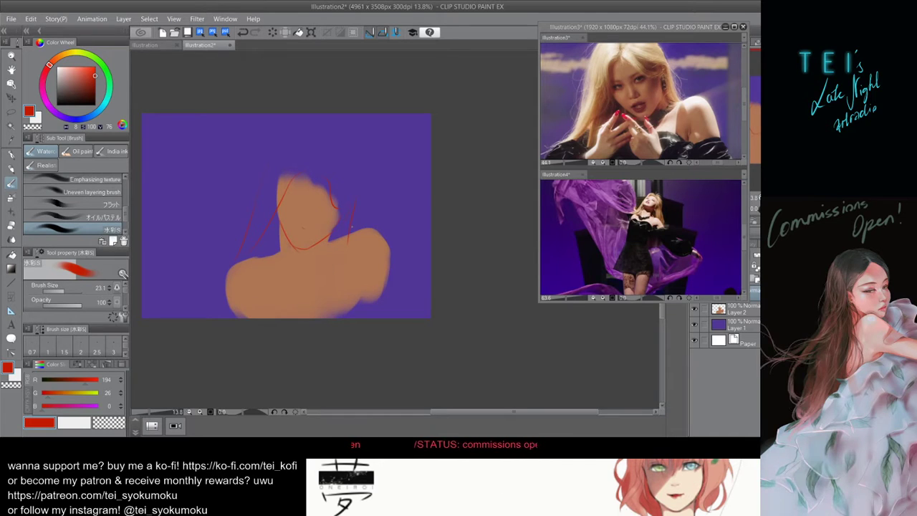
{"action": "key", "text": "ctrl+z"}
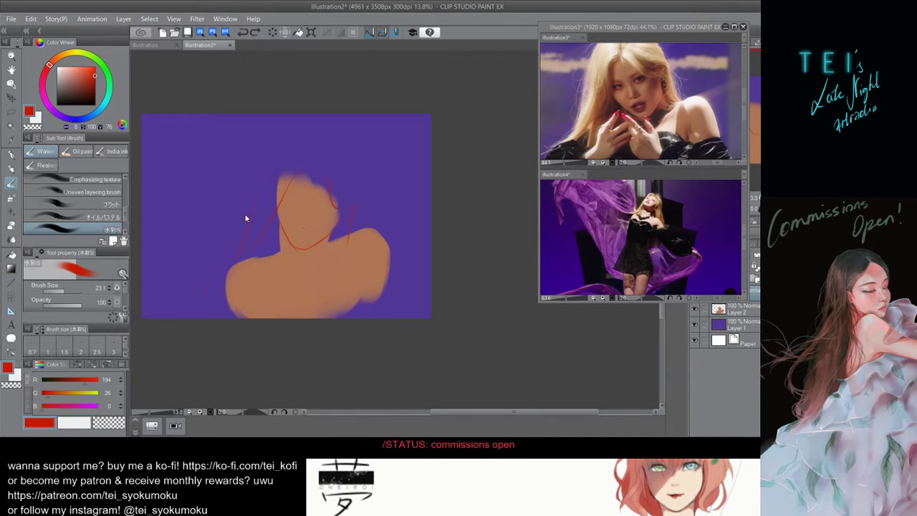
{"action": "left_click_drag", "start_coordinate": [256, 209], "coordinate": [187, 309]}
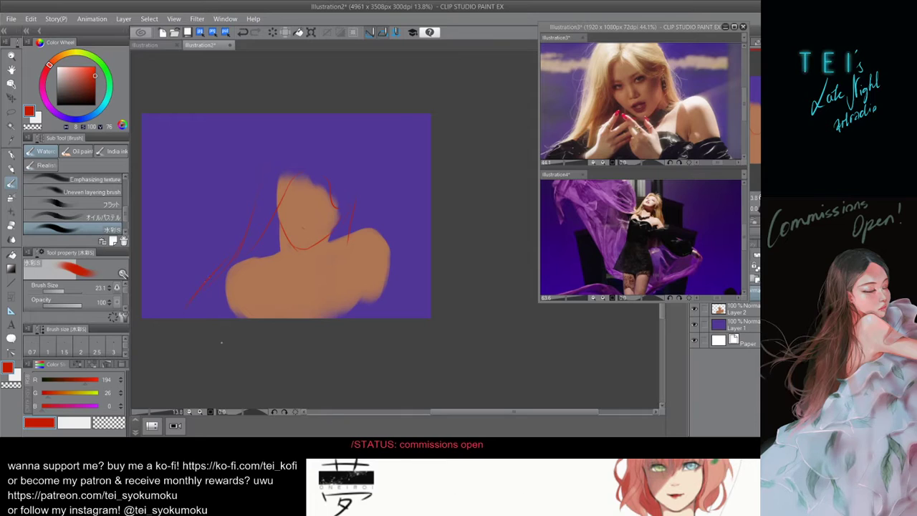
{"action": "left_click_drag", "start_coordinate": [241, 251], "coordinate": [208, 290]}
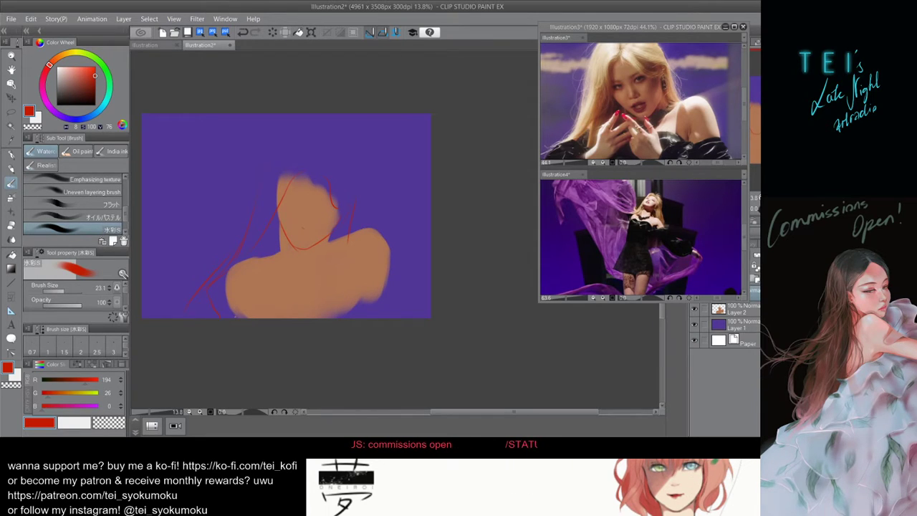
{"action": "key", "text": "ctrl+z"}
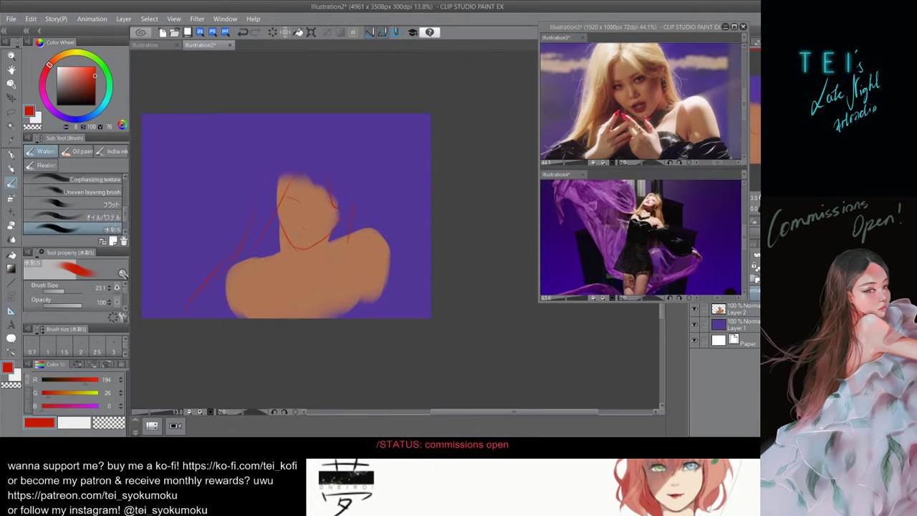
Sketch the hair's upper outline with a long slanting stroke left of the head and a short arc at its upper right.
{"action": "key", "text": "ctrl+z"}
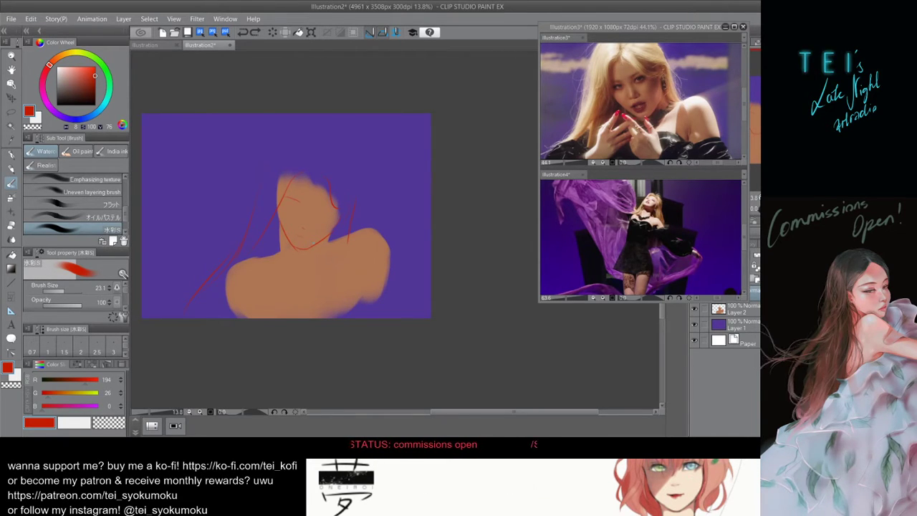
{"action": "left_click_drag", "start_coordinate": [269, 168], "coordinate": [262, 177]}
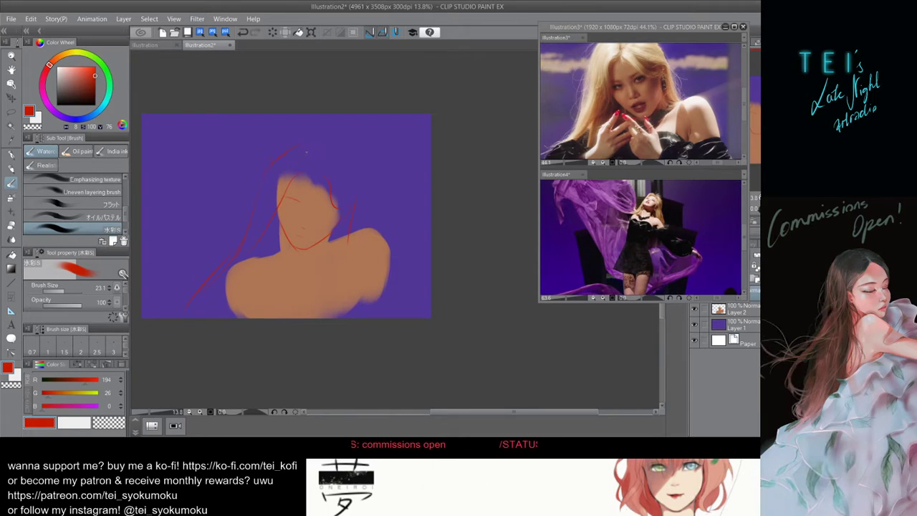
{"action": "key", "text": "ctrl+z"}
{"action": "left_click_drag", "start_coordinate": [295, 143], "coordinate": [277, 160]}
{"action": "left_click_drag", "start_coordinate": [329, 141], "coordinate": [346, 155]}
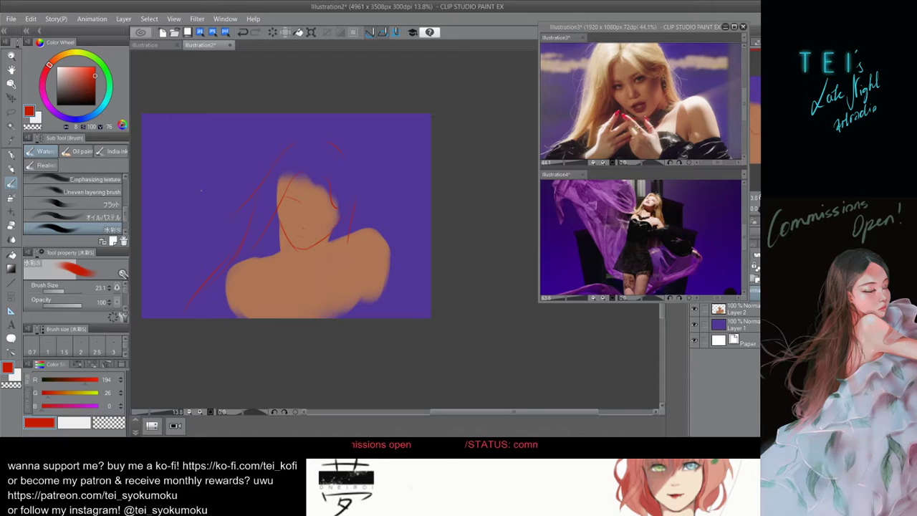
{"action": "key", "text": "ctrl+z"}
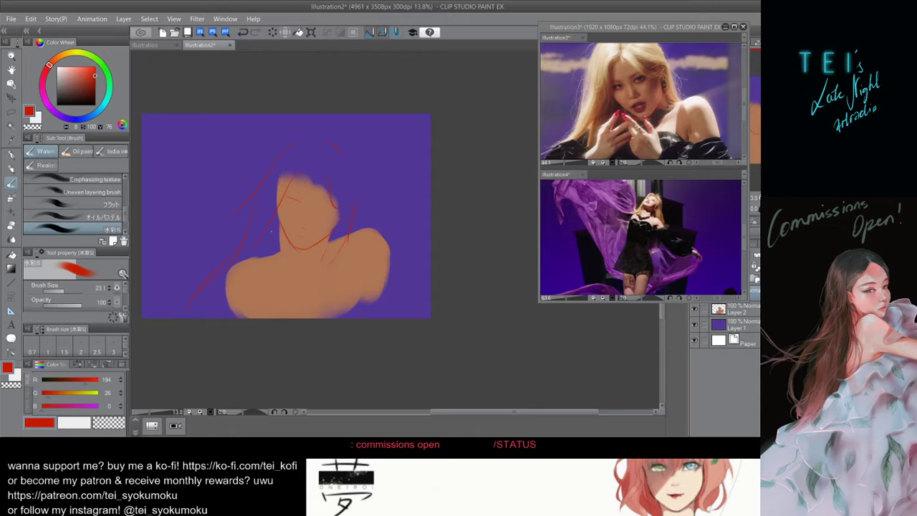
Sketch a diagonal line from below the jaw across the neck to the chest, and undo the stray stroke near the lower edge.
{"action": "key", "text": "ctrl+z"}
{"action": "left_click_drag", "start_coordinate": [325, 246], "coordinate": [304, 268]}
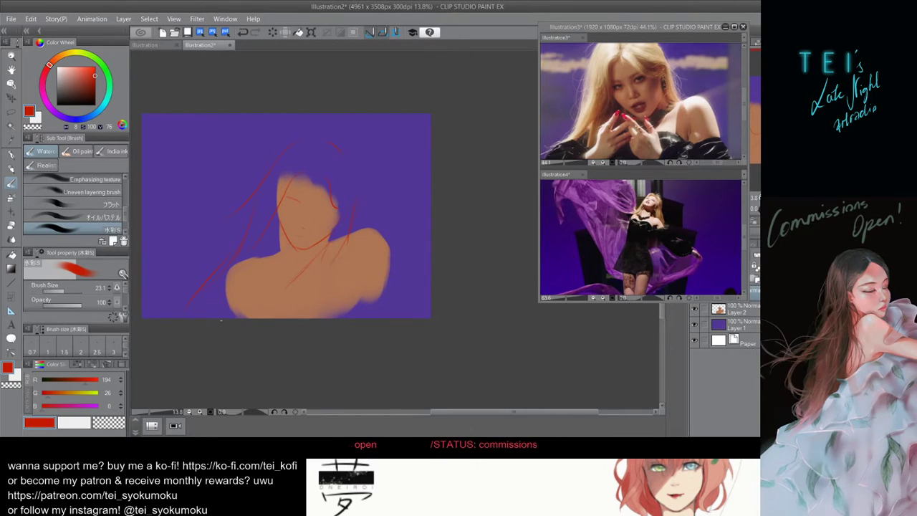
{"action": "key", "text": "ctrl+z"}
{"action": "left_click_drag", "start_coordinate": [236, 309], "coordinate": [254, 310]}
{"action": "key", "text": "ctrl+z"}
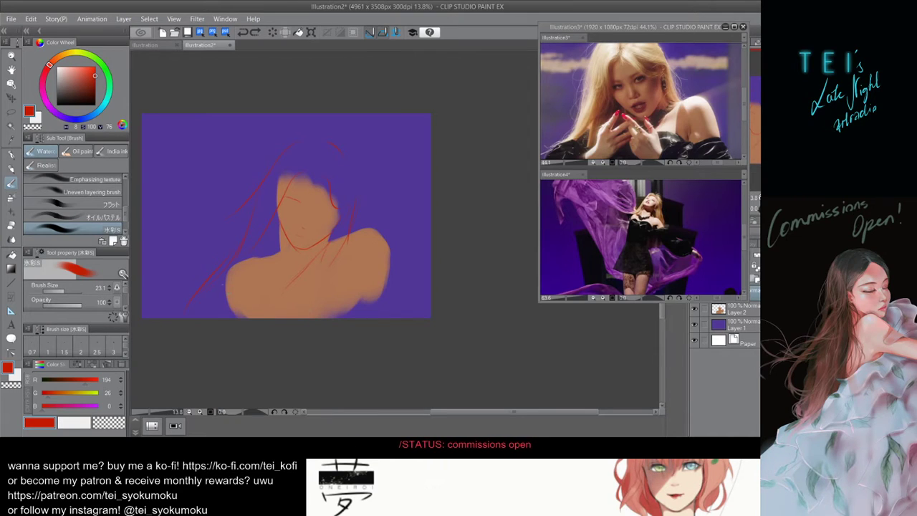
Sketch two neckline arcs across the chest and a short line near the lower left shoulder, and undo the strokes below the chin.
{"action": "key", "text": "ctrl+y"}
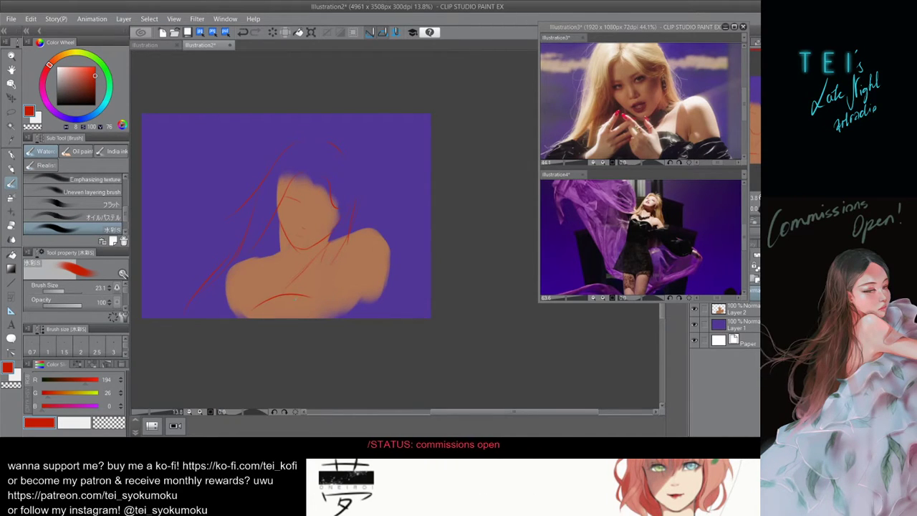
{"action": "key", "text": "ctrl+z"}
{"action": "key", "text": "ctrl+y"}
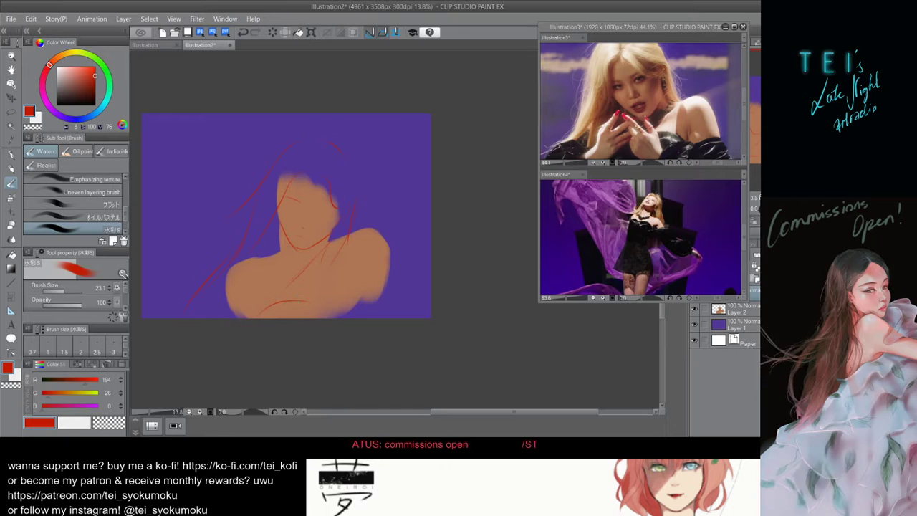
{"action": "left_click_drag", "start_coordinate": [320, 298], "coordinate": [356, 281]}
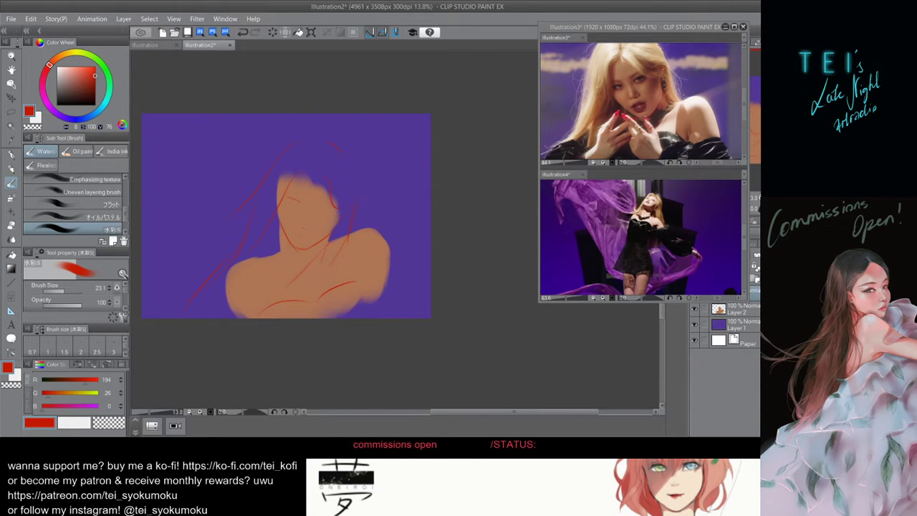
{"action": "left_click_drag", "start_coordinate": [230, 304], "coordinate": [252, 314]}
{"action": "key", "text": "ctrl+z"}
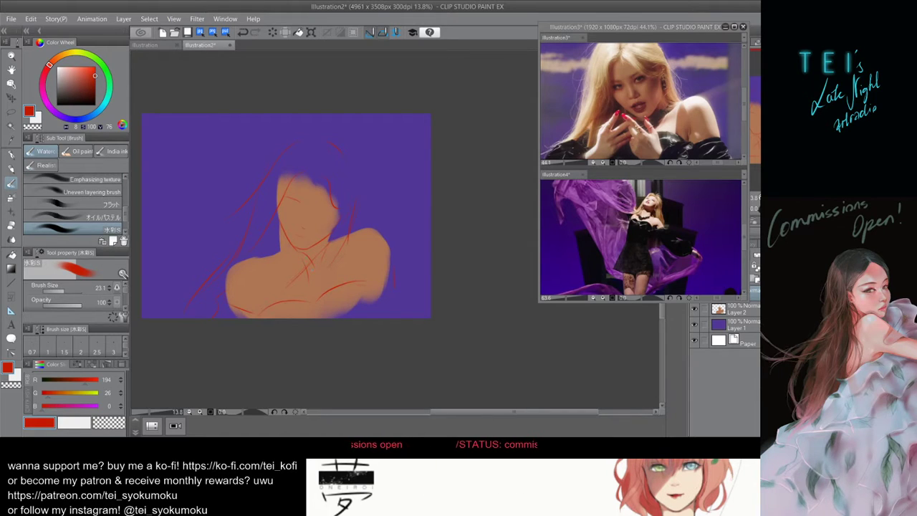
{"action": "key", "text": "ctrl+z"}
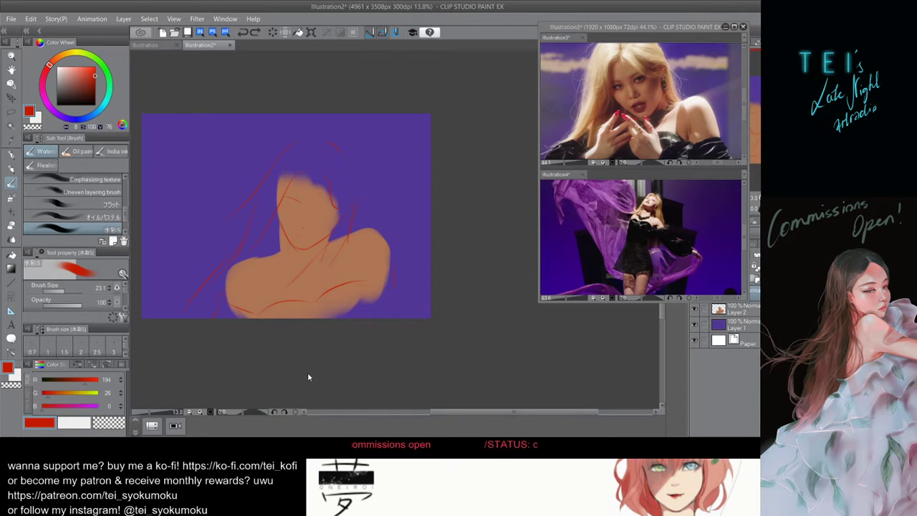
Sketch the upper and lower lines of the eye on the face's left side, undoing stray strokes.
{"action": "scroll", "coordinate": [331, 260], "scroll_direction": "up", "scroll_amount": 1}
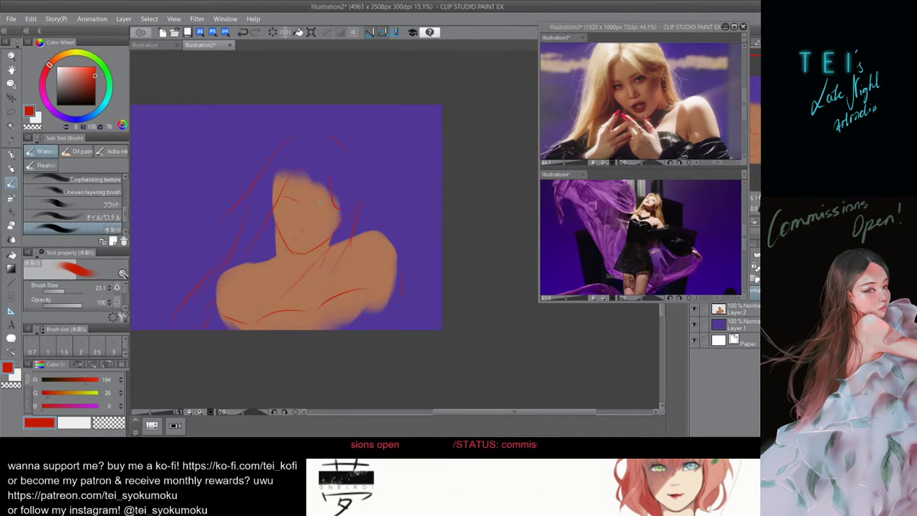
{"action": "key", "text": "ctrl+z"}
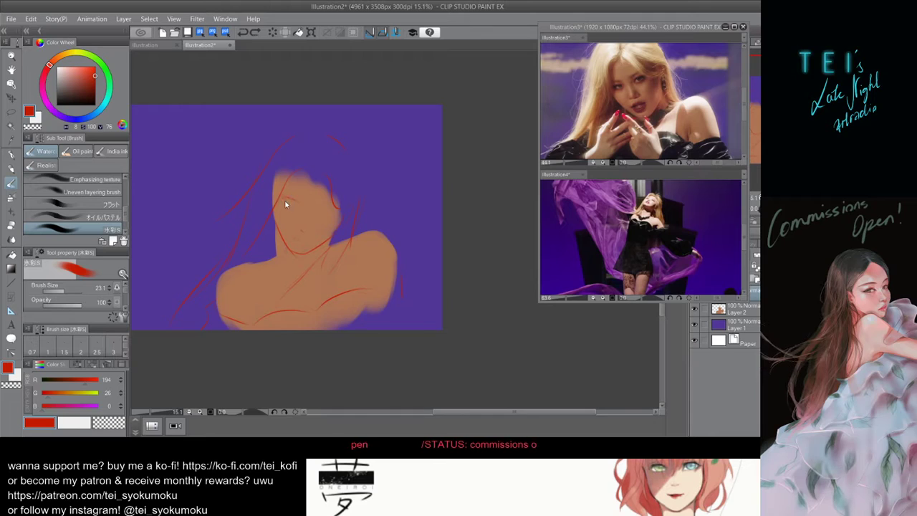
{"action": "left_click_drag", "start_coordinate": [283, 199], "coordinate": [299, 201]}
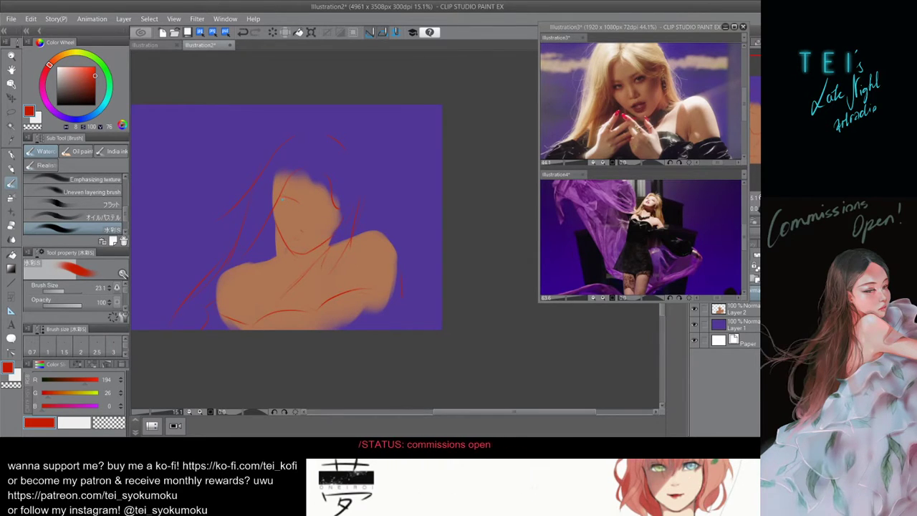
{"action": "left_click_drag", "start_coordinate": [286, 199], "coordinate": [286, 205]}
{"action": "key", "text": "ctrl+z"}
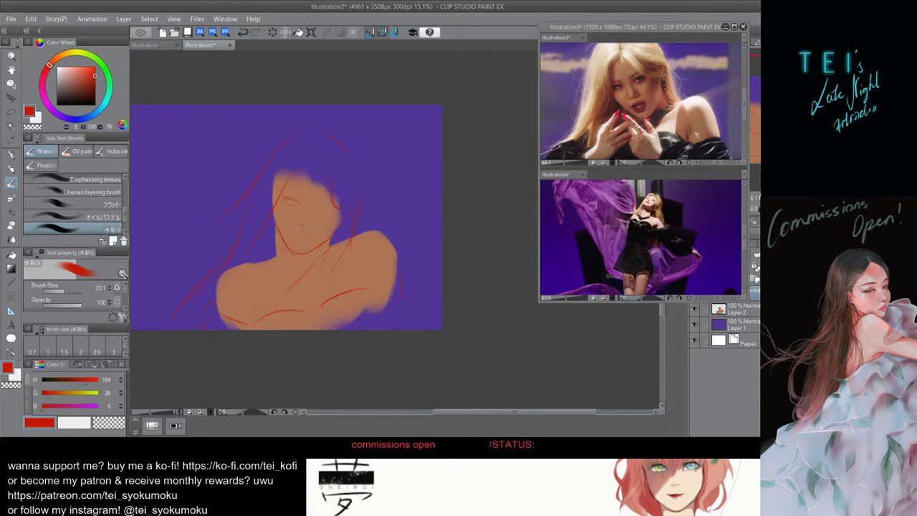
Sketch the eye on the face's right side beside the hair line, undoing and redrawing its lid line.
{"action": "left_click_drag", "start_coordinate": [306, 231], "coordinate": [333, 205]}
{"action": "key", "text": "ctrl+z"}
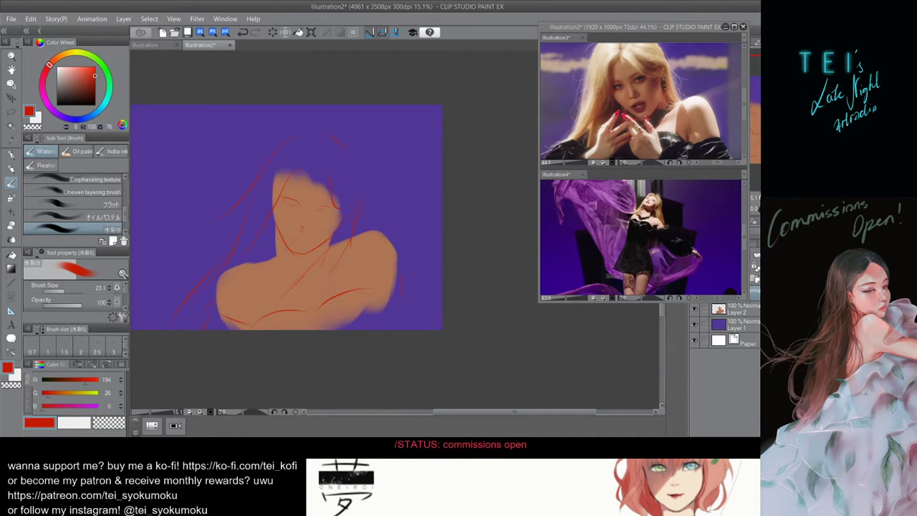
{"action": "key", "text": "ctrl+z"}
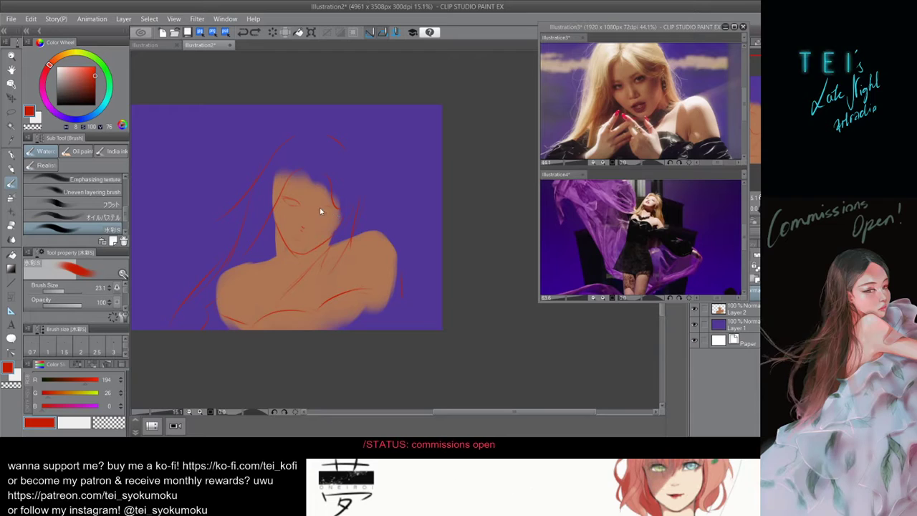
{"action": "left_click_drag", "start_coordinate": [320, 210], "coordinate": [337, 211]}
{"action": "key", "text": "ctrl+z"}
{"action": "key", "text": "ctrl+z"}
{"action": "key", "text": "ctrl+z"}
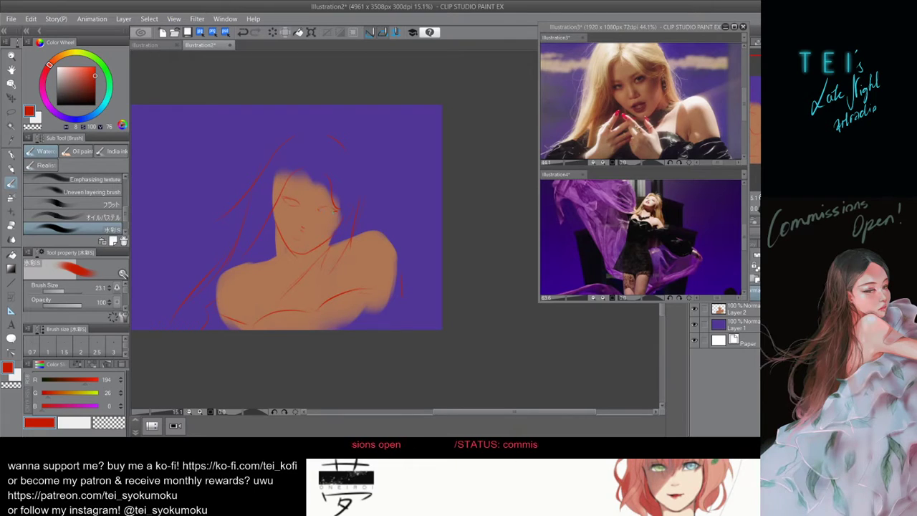
{"action": "key", "text": "ctrl+z"}
{"action": "left_click", "coordinate": [324, 212]}
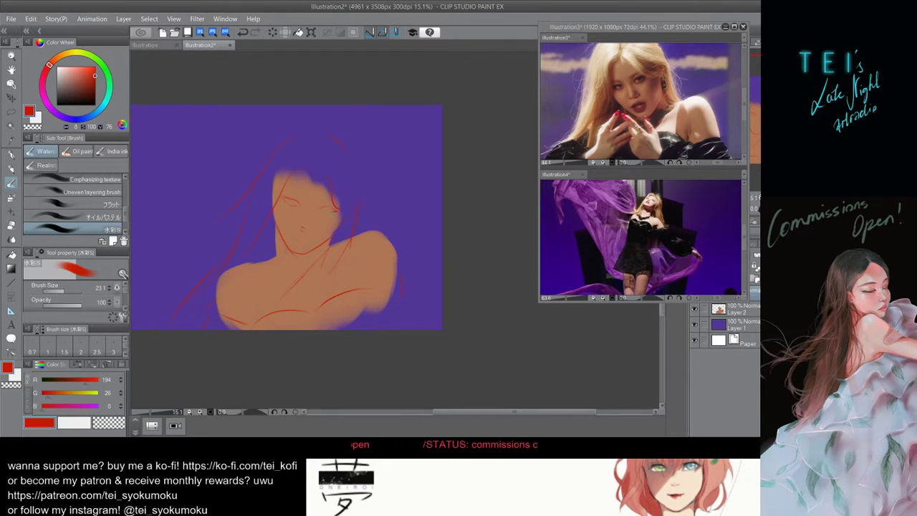
{"action": "key", "text": "ctrl+z"}
{"action": "left_click_drag", "start_coordinate": [321, 212], "coordinate": [336, 211]}
{"action": "key", "text": "ctrl+z"}
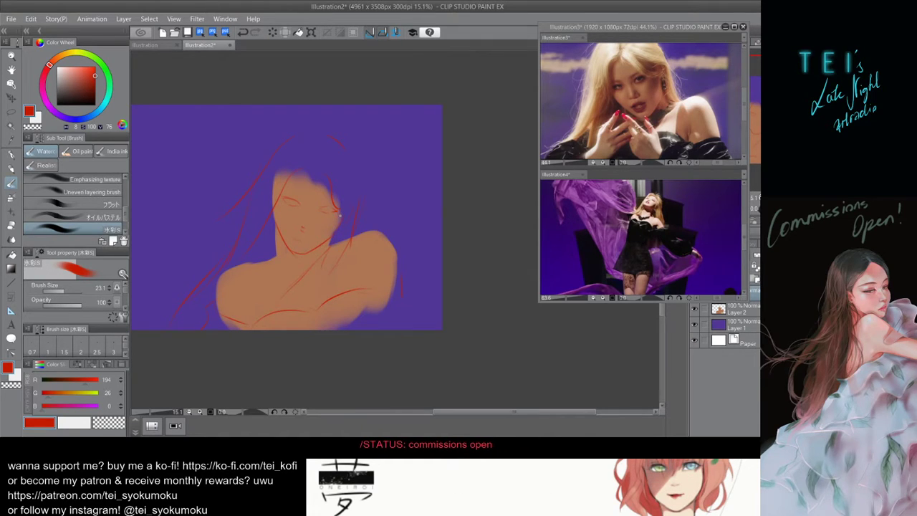
Erase the rough nose marks with the Hard eraser and sketch the mouth line above the chin.
{"action": "key", "text": "e"}
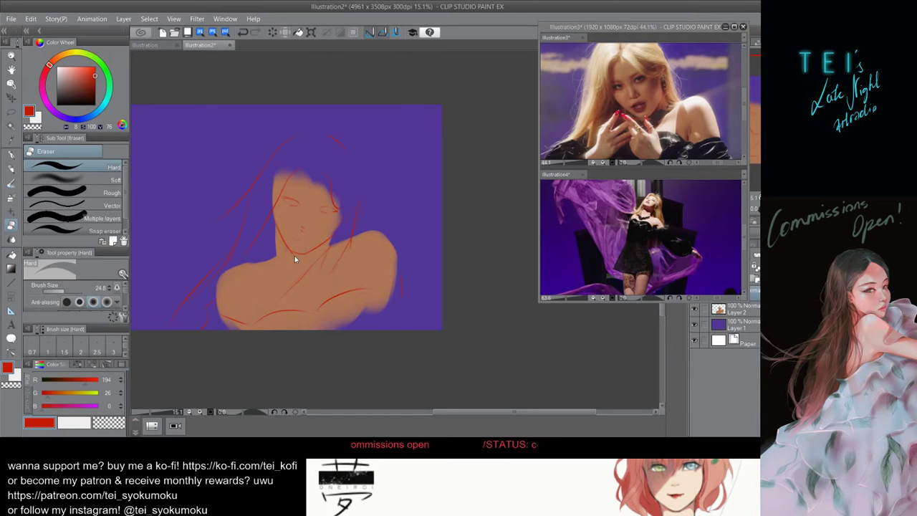
{"action": "key", "text": "bracketright"}
{"action": "key", "text": "bracketright"}
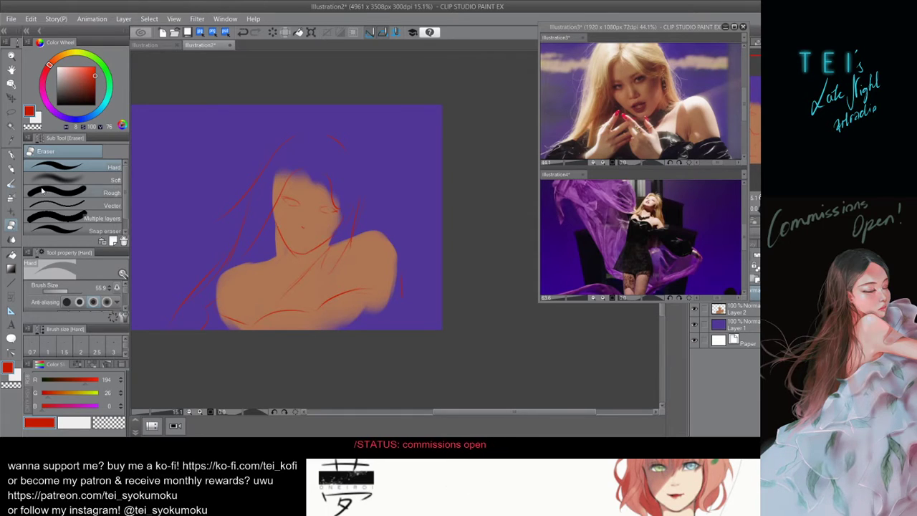
{"action": "key", "text": "b"}
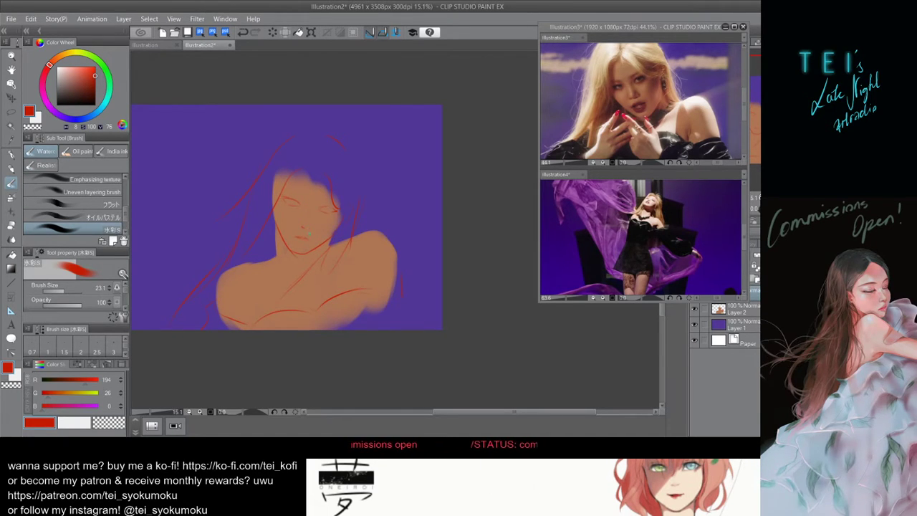
{"action": "key", "text": "e"}
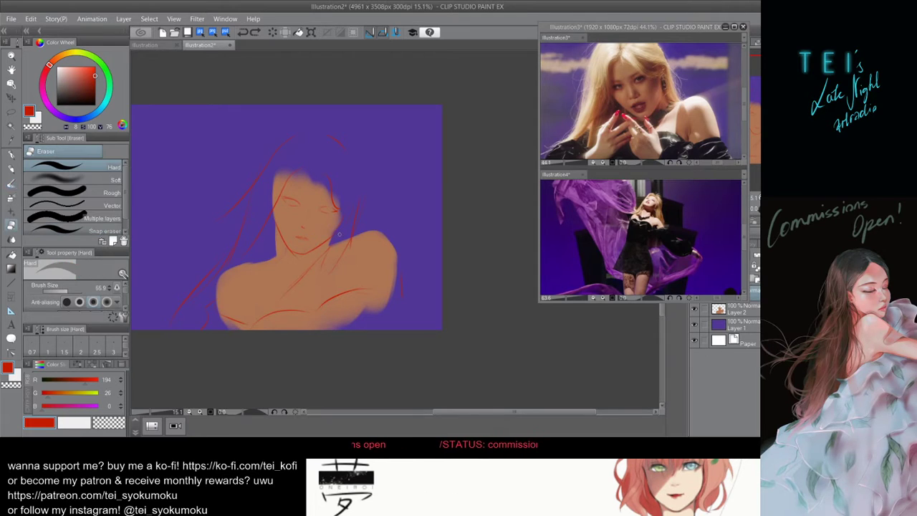
{"action": "left_click_drag", "start_coordinate": [307, 229], "coordinate": [302, 227]}
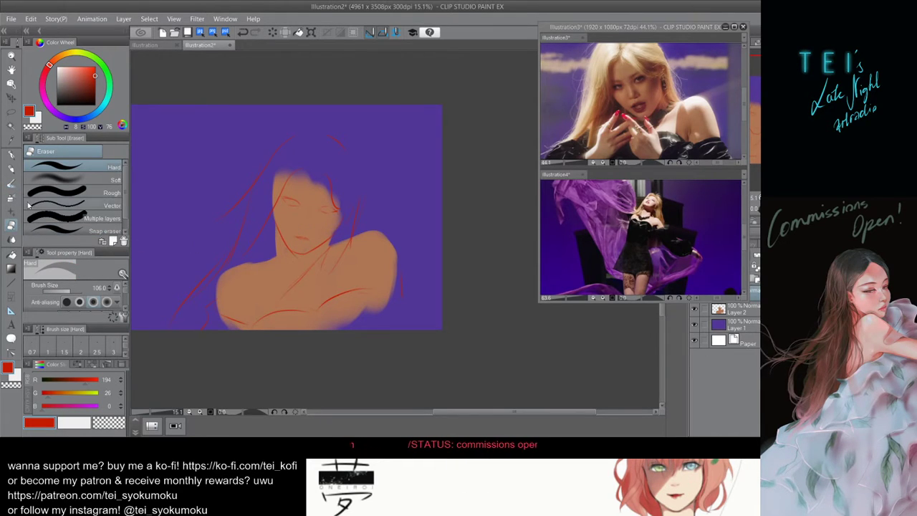
Redraw the nose tip and add the lower lip with the watercolor brush, undoing stray strokes.
{"action": "left_click", "coordinate": [11, 184]}
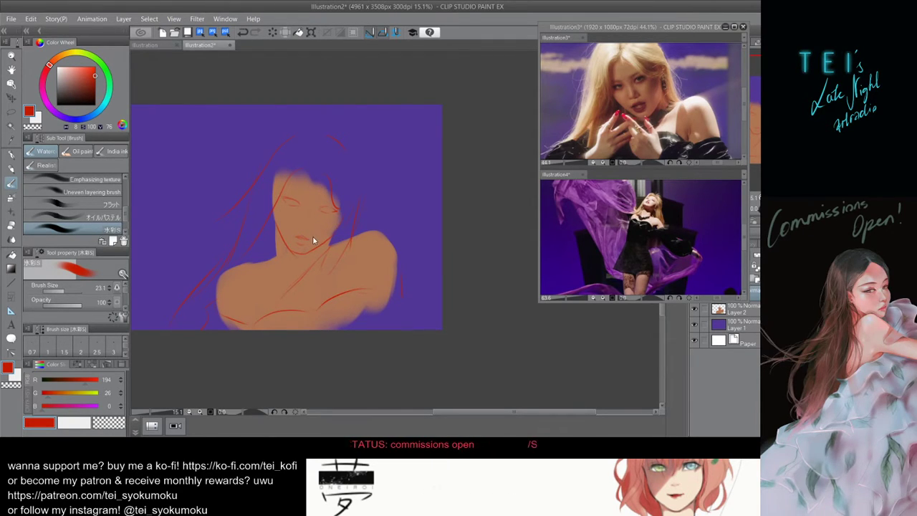
{"action": "key", "text": "ctrl+z"}
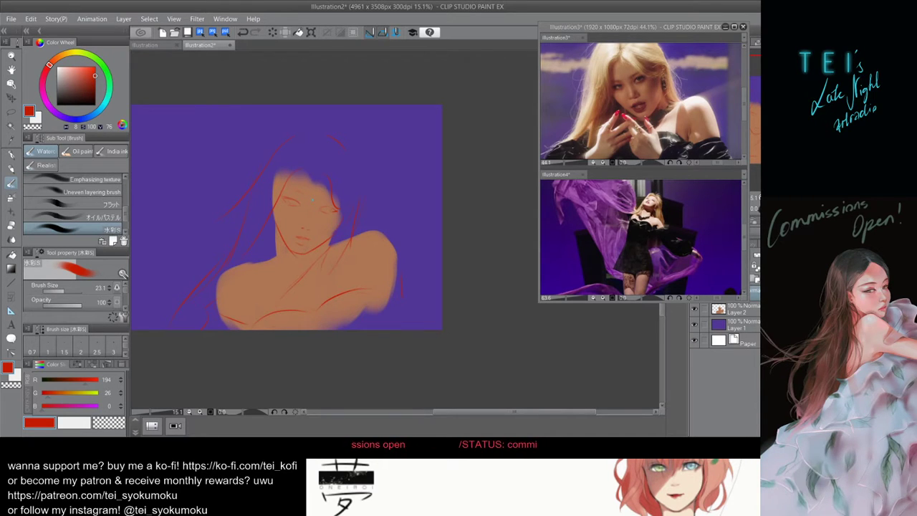
{"action": "key", "text": "ctrl+z"}
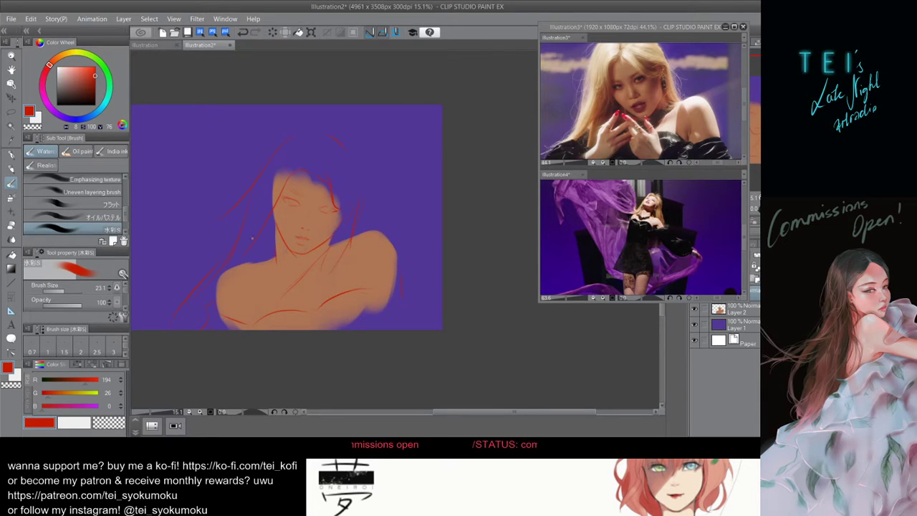
Refine the outline of the jaw and chin with thin red strokes, undoing the unwanted ones.
{"action": "key", "text": "ctrl+z"}
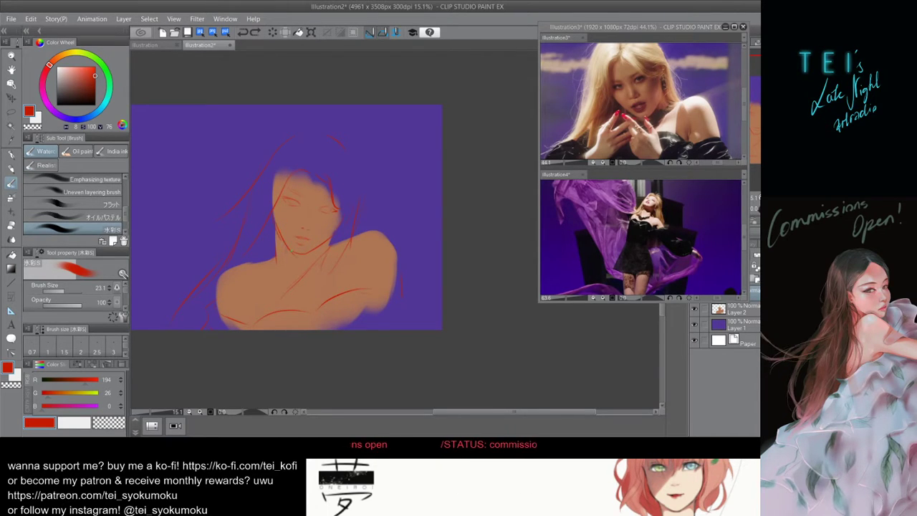
{"action": "key", "text": "ctrl+z"}
{"action": "left_click_drag", "start_coordinate": [273, 217], "coordinate": [296, 173]}
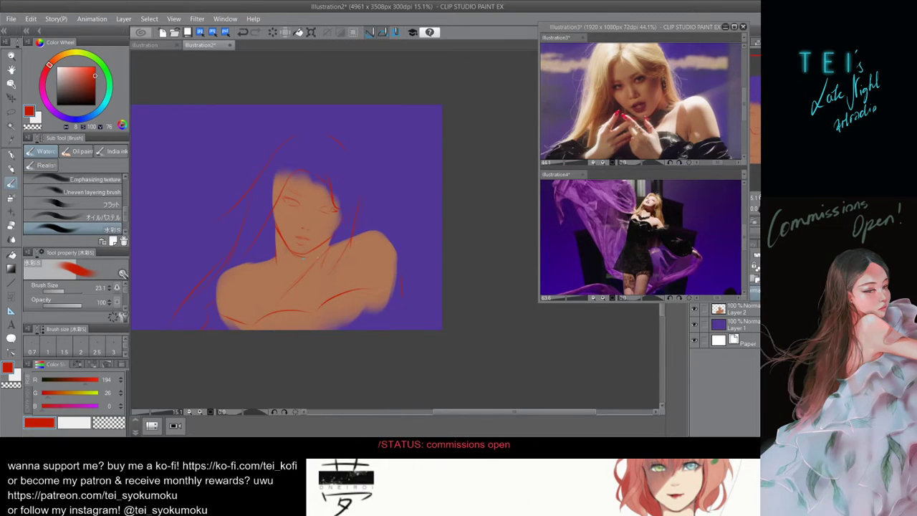
{"action": "key", "text": "ctrl+z"}
{"action": "left_click_drag", "start_coordinate": [292, 251], "coordinate": [308, 254]}
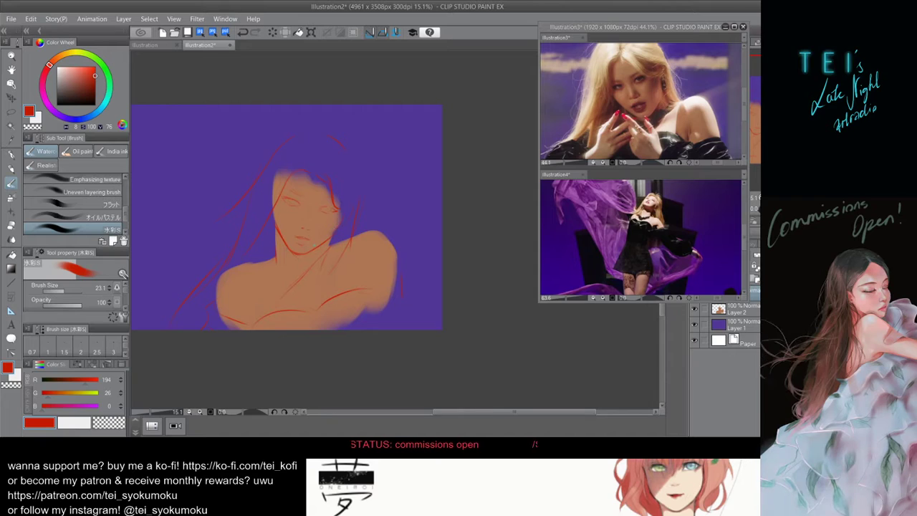
Rework the hair strands along the right temple and cheek, undoing stray strokes.
{"action": "left_click_drag", "start_coordinate": [348, 216], "coordinate": [331, 240]}
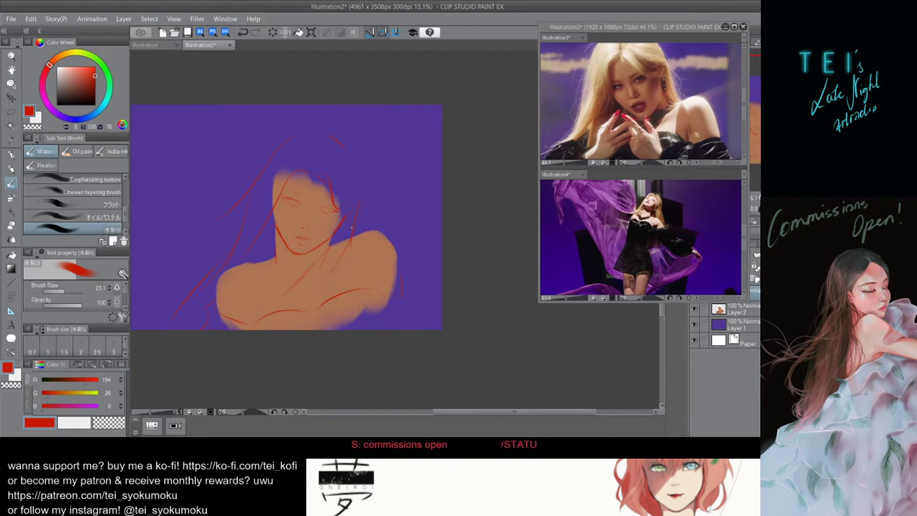
{"action": "key", "text": "ctrl+z"}
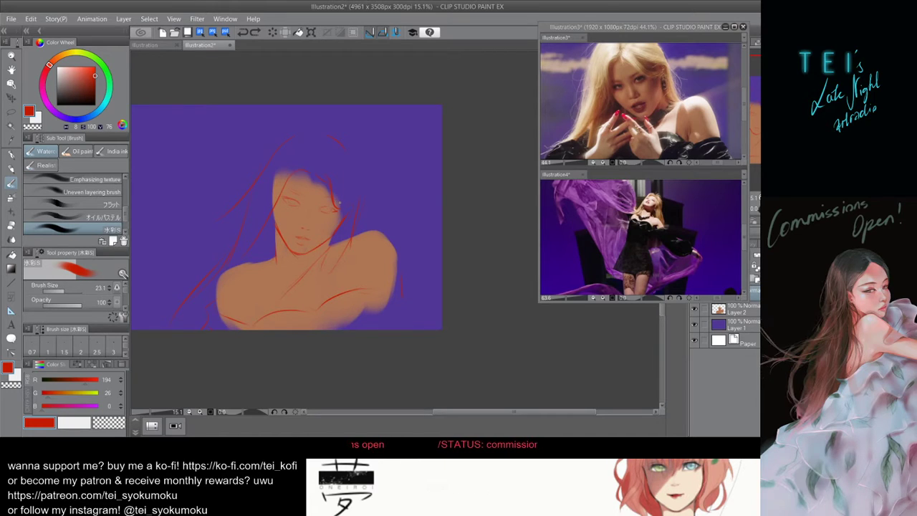
{"action": "key", "text": "ctrl+z"}
{"action": "left_click_drag", "start_coordinate": [331, 189], "coordinate": [340, 214]}
{"action": "key", "text": "ctrl+z"}
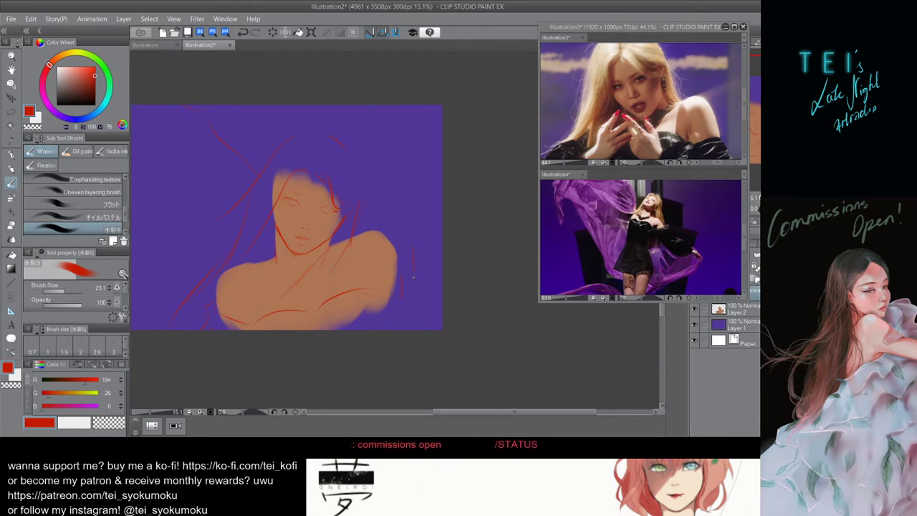
Rename Layer 2, which holds the figure, as skin.
{"action": "left_click_drag", "start_coordinate": [370, 238], "coordinate": [310, 219]}
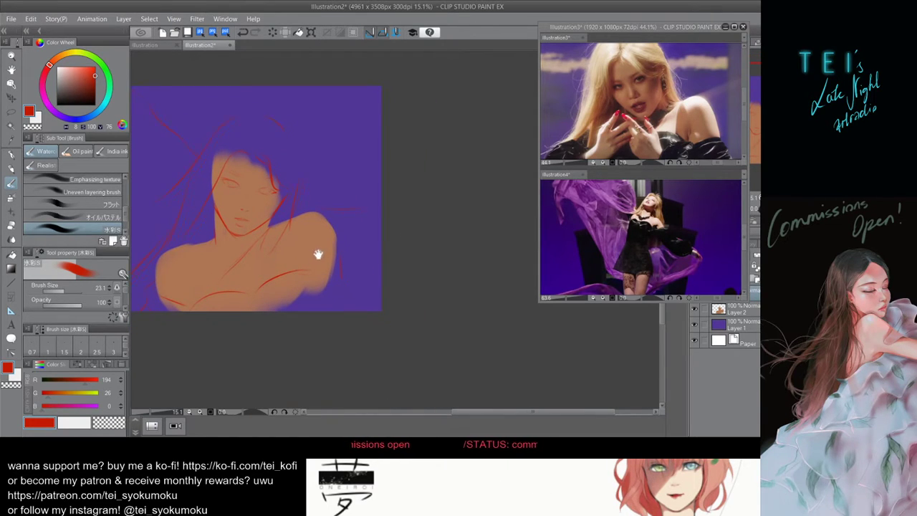
{"action": "left_click_drag", "start_coordinate": [296, 255], "coordinate": [344, 279]}
{"action": "scroll", "coordinate": [338, 168], "scroll_direction": "down", "scroll_amount": 1}
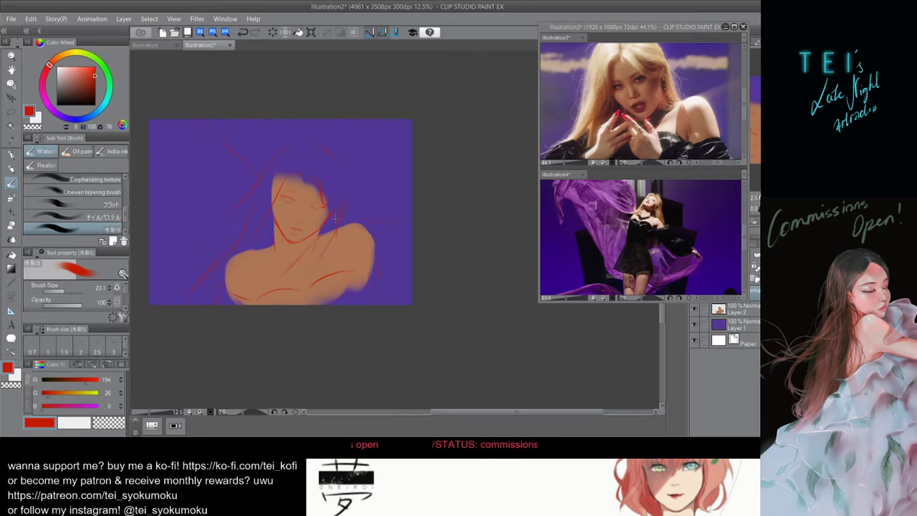
{"action": "scroll", "coordinate": [342, 227], "scroll_direction": "up", "scroll_amount": 1}
{"action": "left_click", "coordinate": [742, 325]}
{"action": "left_click", "coordinate": [742, 310]}
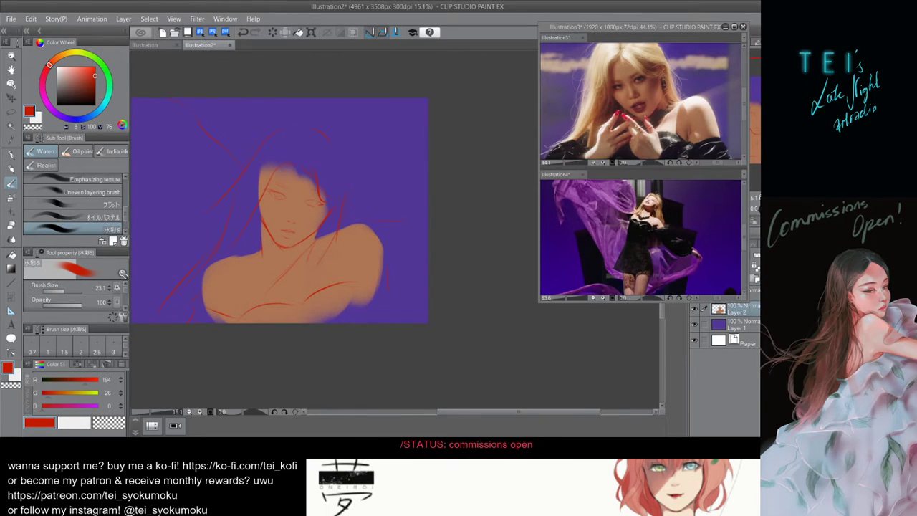
{"action": "double_click", "coordinate": [738, 313]}
{"action": "type", "text": "skin"}
{"action": "key", "text": "Return"}
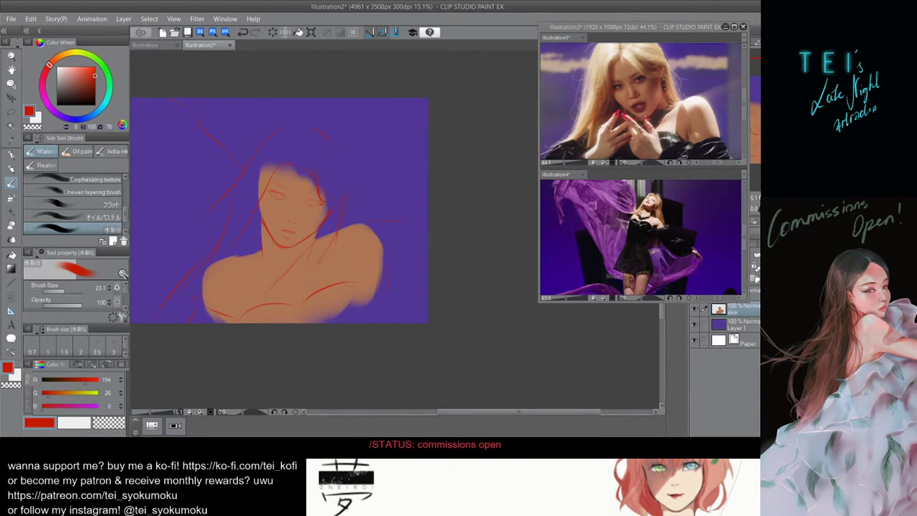
Add a new layer named eyes above the skin layer and choose a muted grey-beige paint colour, RGB 157, 143, 135.
{"action": "key", "text": "ctrl+shift+n"}
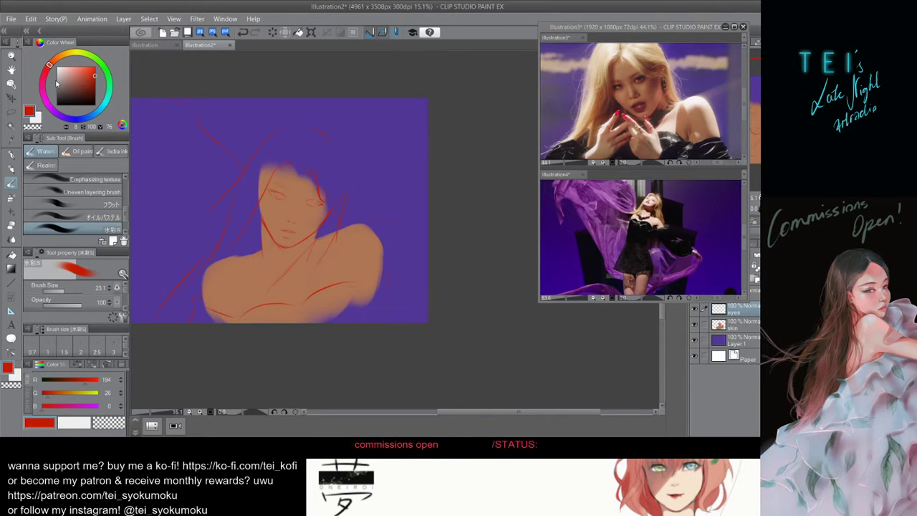
{"action": "left_click_drag", "start_coordinate": [58, 83], "coordinate": [58, 84]}
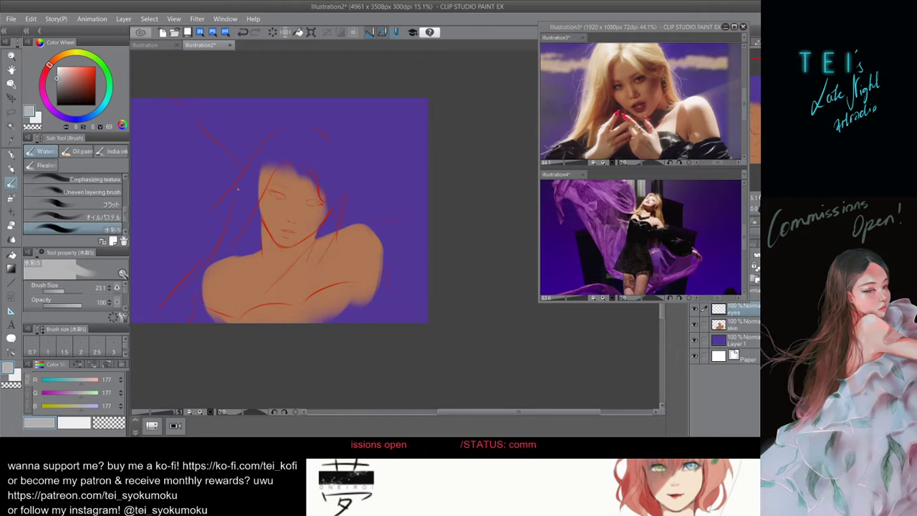
{"action": "left_click", "coordinate": [281, 208], "text": "alt"}
{"action": "left_click", "coordinate": [61, 80]}
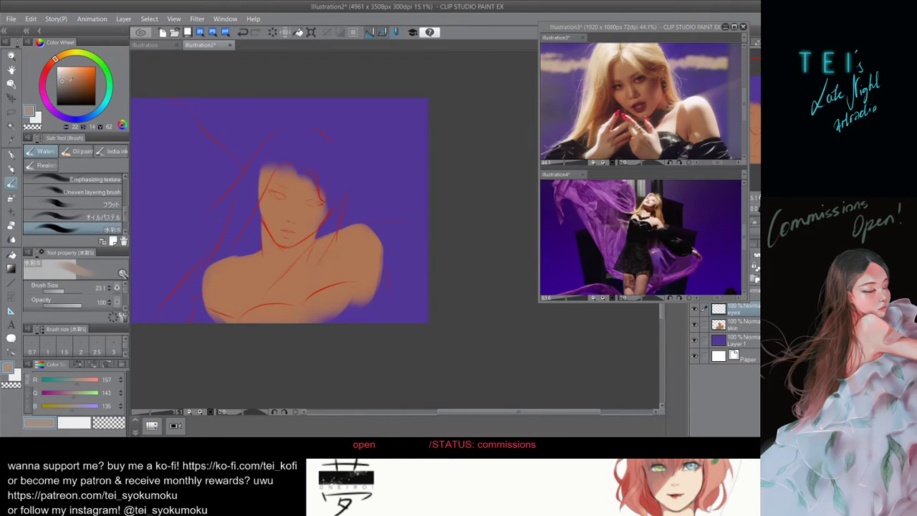
Paint the base of the left eye in the grey-beige colour with a brush of about size 20.
{"action": "scroll", "coordinate": [332, 204], "scroll_direction": "up", "scroll_amount": 2}
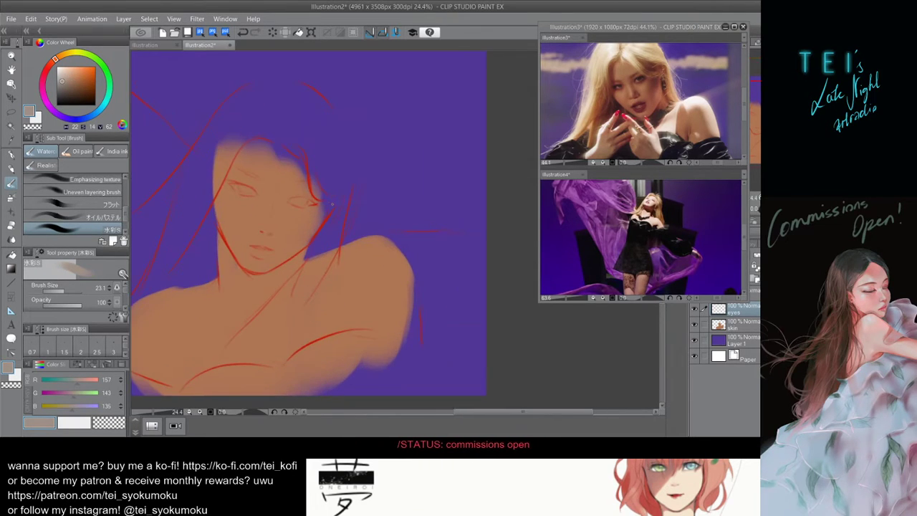
{"action": "key", "text": "["}
{"action": "left_click_drag", "start_coordinate": [235, 186], "coordinate": [244, 192]}
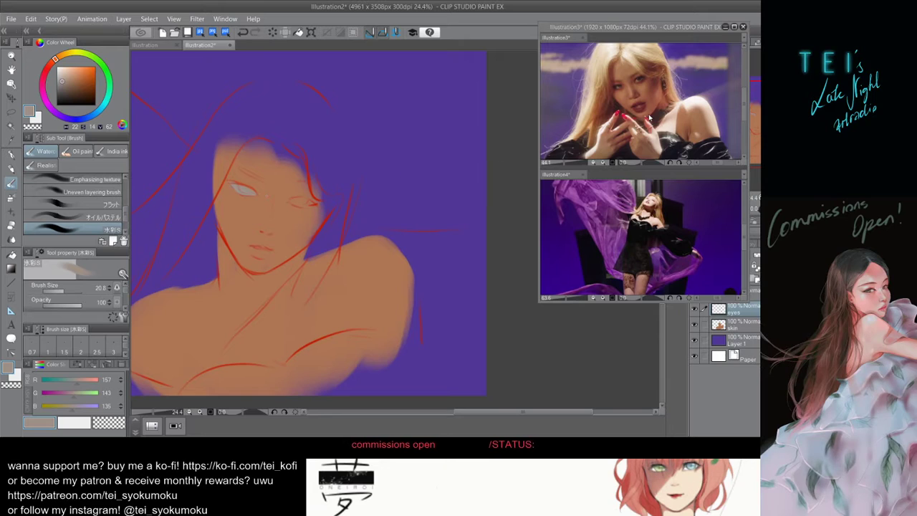
Try to darken the left eye with a brown sampled from the singer's reference photo, RGB 140, 96, 72, and undo the stroke.
{"action": "left_click", "coordinate": [606, 134]}
{"action": "left_click", "coordinate": [567, 109], "text": "alt"}
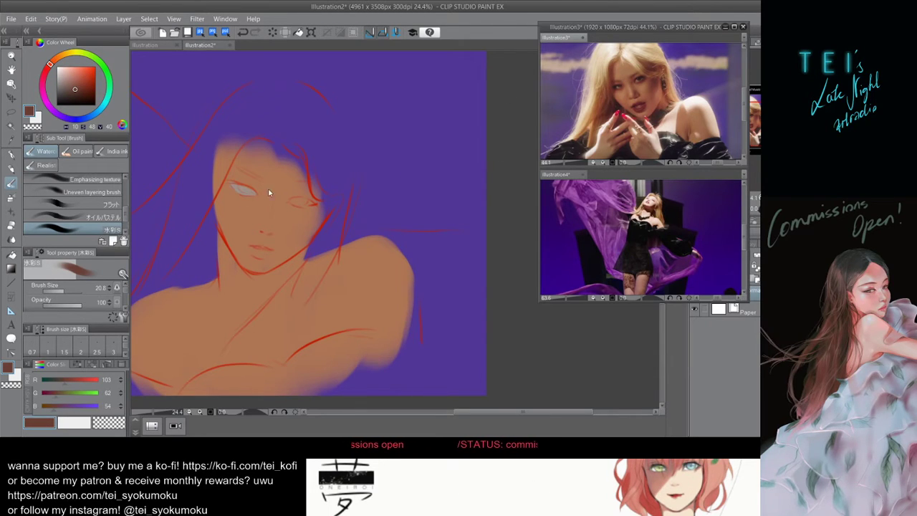
{"action": "left_click", "coordinate": [618, 89], "text": "alt"}
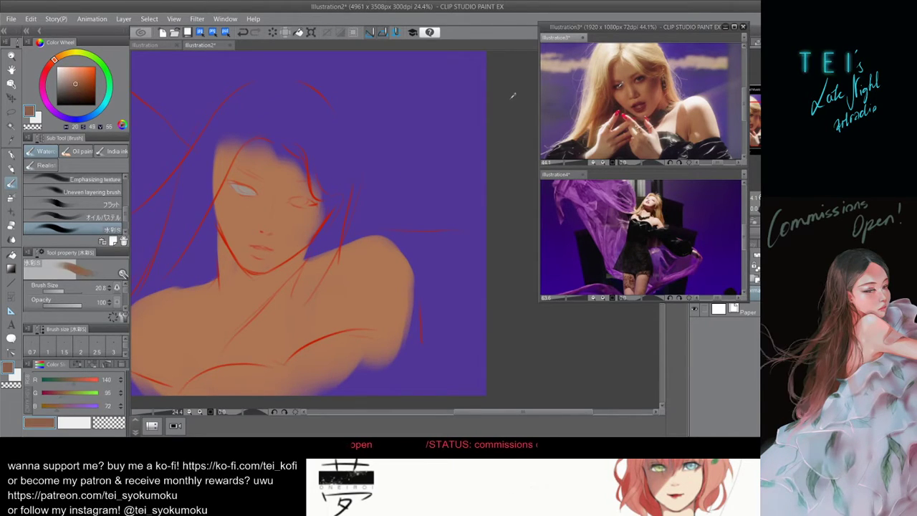
{"action": "left_click", "coordinate": [619, 89], "text": "alt"}
{"action": "left_click", "coordinate": [278, 185]}
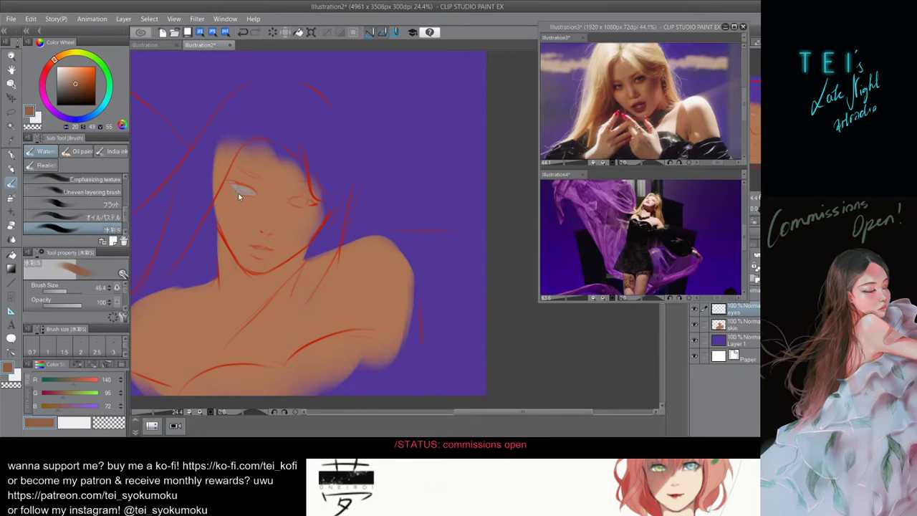
{"action": "key", "text": "]"}
{"action": "left_click_drag", "start_coordinate": [232, 185], "coordinate": [249, 192]}
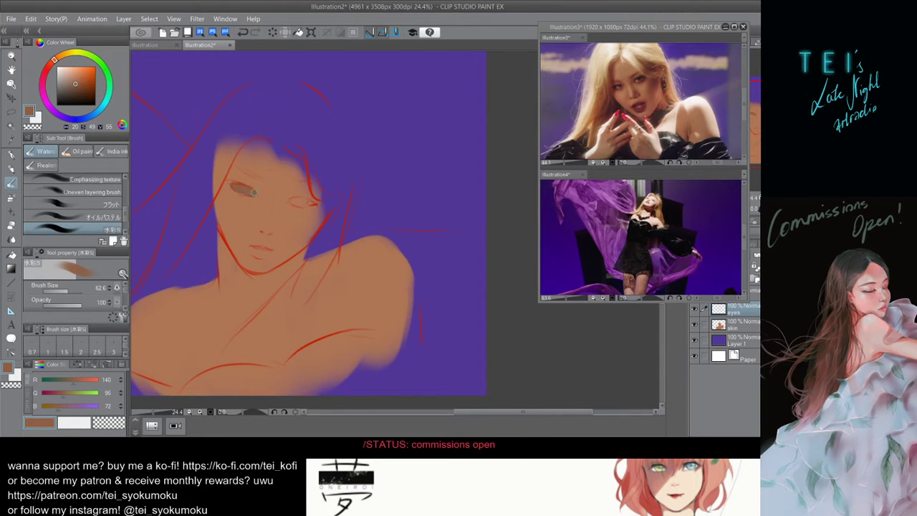
{"action": "scroll", "coordinate": [278, 215], "scroll_direction": "down", "scroll_amount": 2}
{"action": "scroll", "coordinate": [278, 220], "scroll_direction": "up", "scroll_amount": 1}
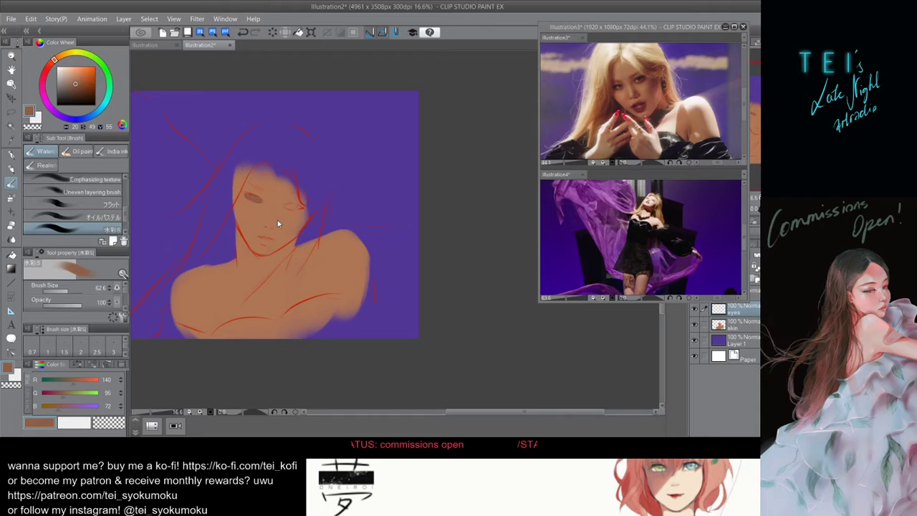
{"action": "key", "text": "ctrl+z"}
Try a greyer brown, RGB 137, 111, 97, over the left eye and undo the stroke.
{"action": "left_click", "coordinate": [68, 85]}
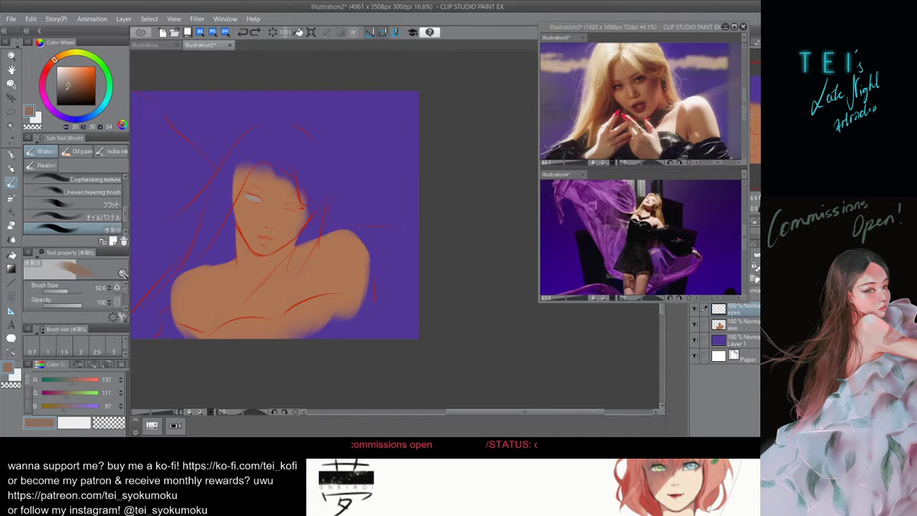
{"action": "left_click_drag", "start_coordinate": [247, 195], "coordinate": [260, 201]}
{"action": "key", "text": "ctrl+z"}
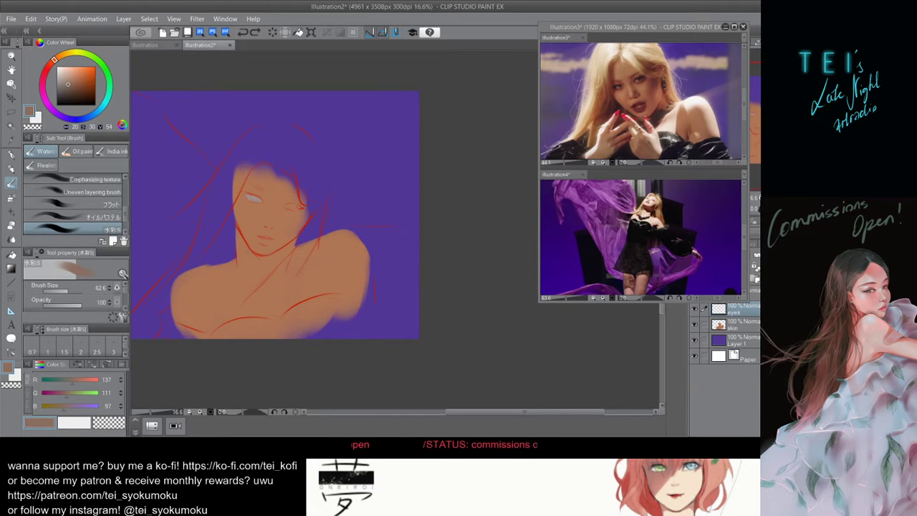
Recolour the painted left eye by filling the whole-canvas selection with greyish brown, RGB 140, 122, 111, and deselect.
{"action": "key", "text": "ctrl+a"}
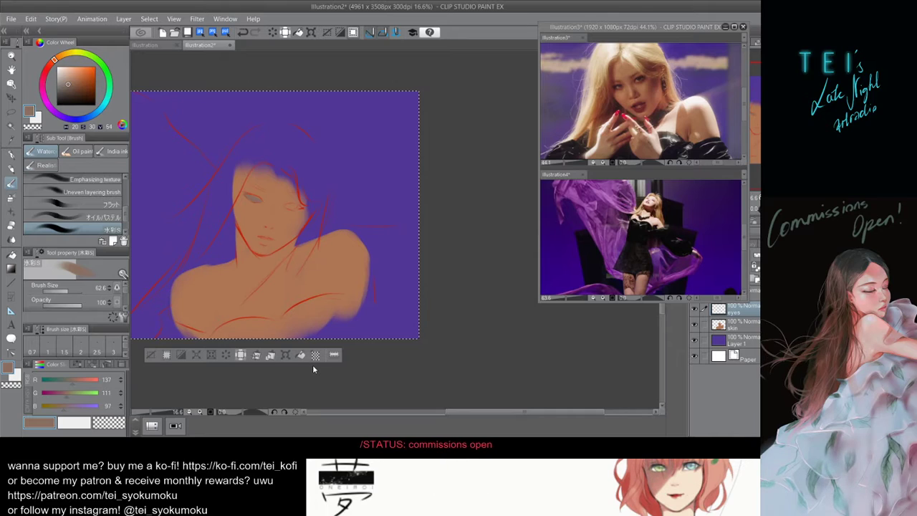
{"action": "key", "text": "ctrl+z"}
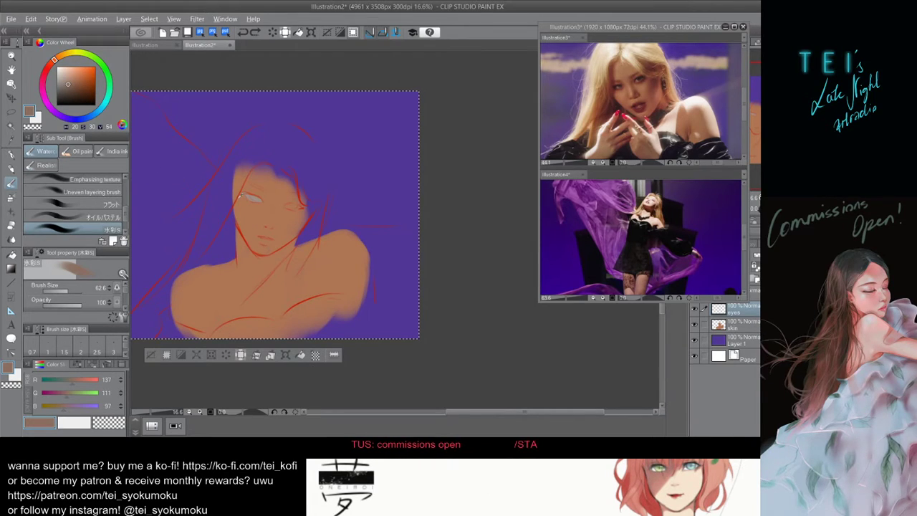
{"action": "left_click", "coordinate": [251, 197], "text": "alt"}
{"action": "left_click", "coordinate": [63, 81]}
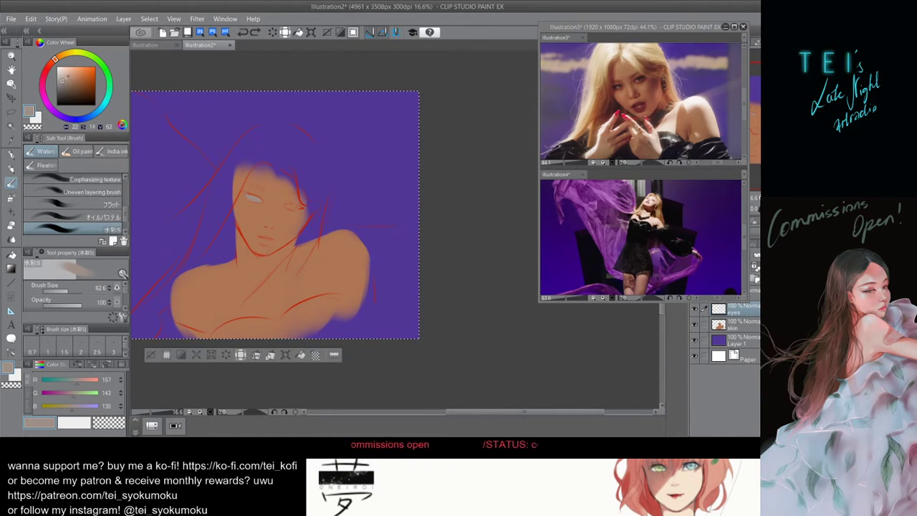
{"action": "left_click", "coordinate": [65, 84]}
{"action": "left_click", "coordinate": [300, 356]}
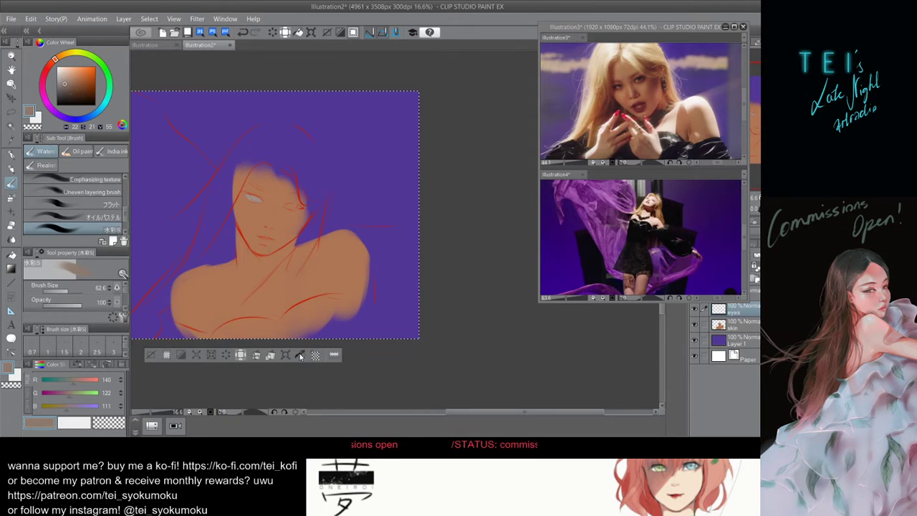
{"action": "left_click", "coordinate": [300, 356]}
{"action": "key", "text": "ctrl+d"}
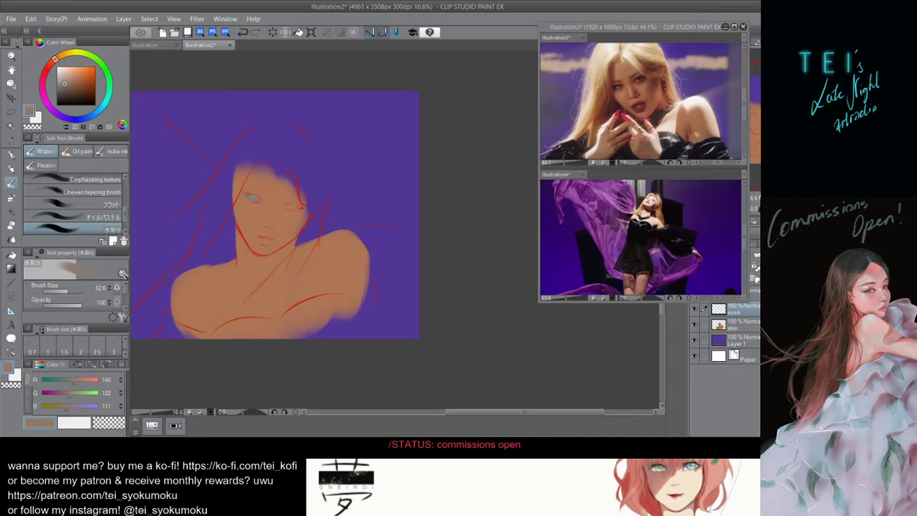
Paint the base of the right eye in the same greyish brown and refine its shape with a brush of size 29.2.
{"action": "key", "text": "bracketleft"}
{"action": "left_click_drag", "start_coordinate": [299, 205], "coordinate": [289, 206]}
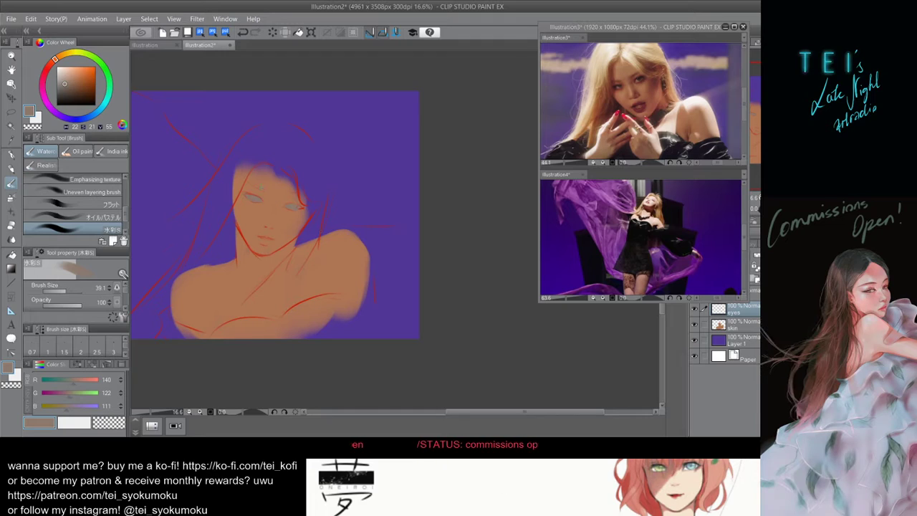
{"action": "key", "text": "["}
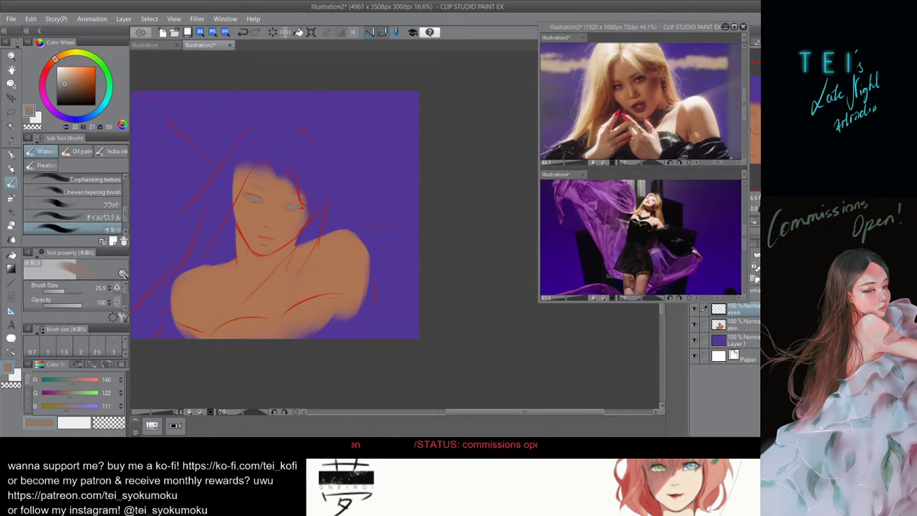
{"action": "key", "text": "ctrl+z"}
{"action": "key", "text": "]"}
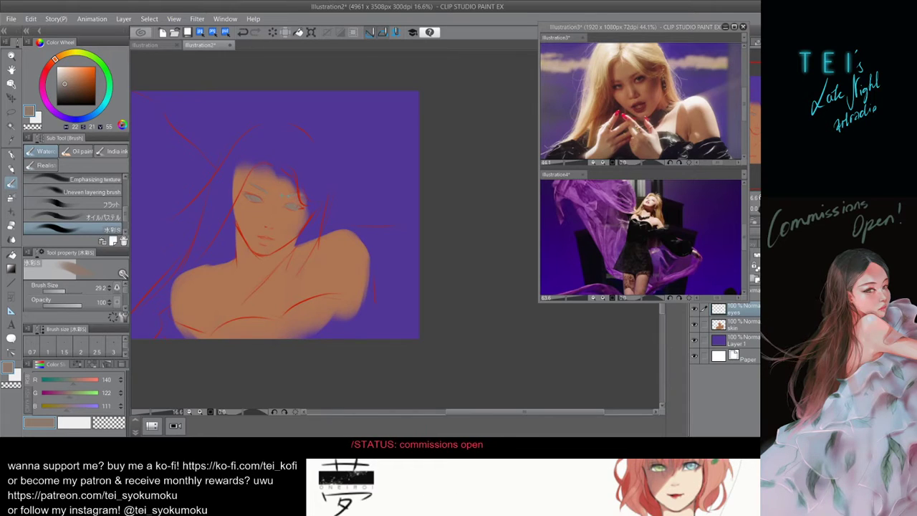
{"action": "left_click_drag", "start_coordinate": [296, 205], "coordinate": [305, 207]}
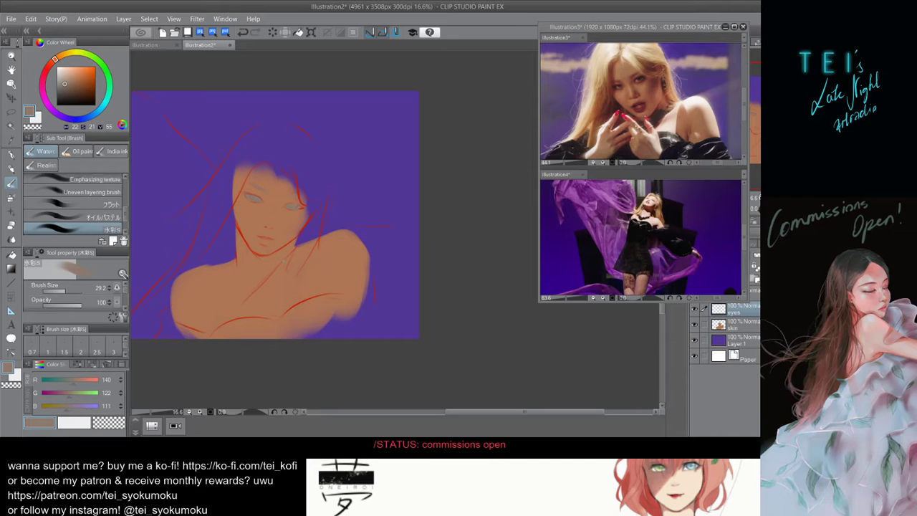
Add a new layer named dress between the skin and eyes layers.
{"action": "scroll", "coordinate": [251, 232], "scroll_direction": "down", "scroll_amount": 3}
{"action": "scroll", "coordinate": [301, 245], "scroll_direction": "up", "scroll_amount": 2}
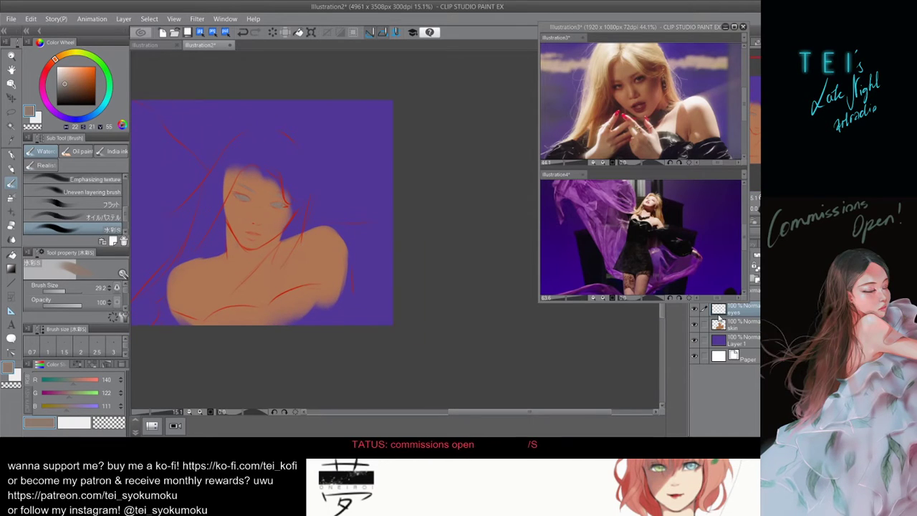
{"action": "key", "text": "ctrl+shift+n"}
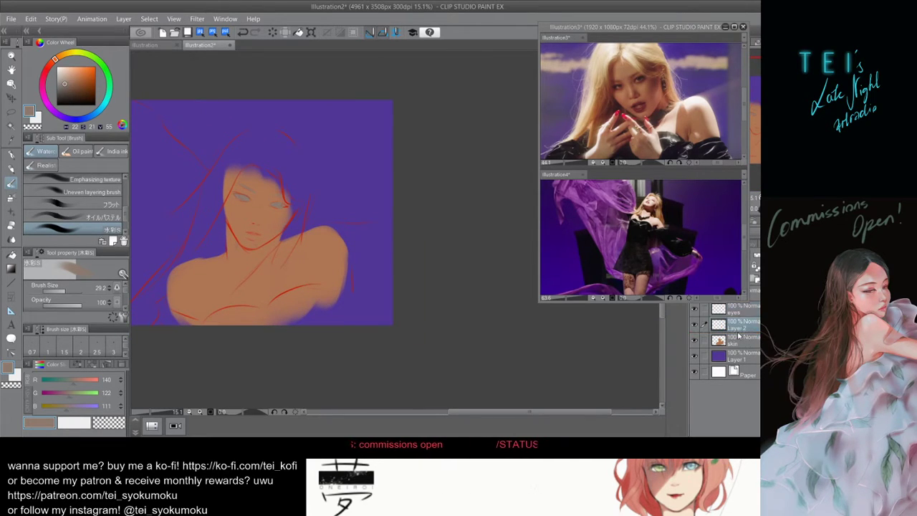
{"action": "double_click", "coordinate": [741, 328]}
{"action": "type", "text": "dress"}
{"action": "key", "text": "Return"}
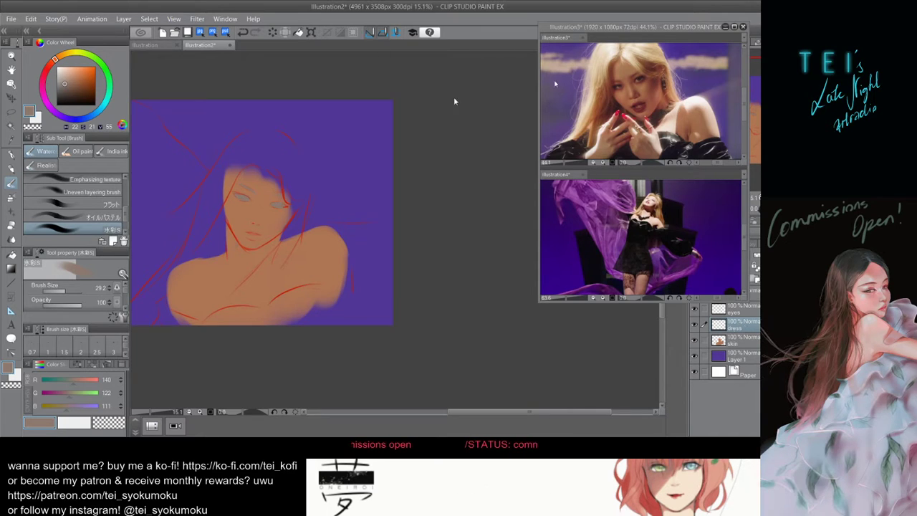
Block in the dress along the neckline in dark grey, RGB 67, 62, 60, undoing the unwanted strokes.
{"action": "left_click_drag", "start_coordinate": [65, 91], "coordinate": [61, 99]}
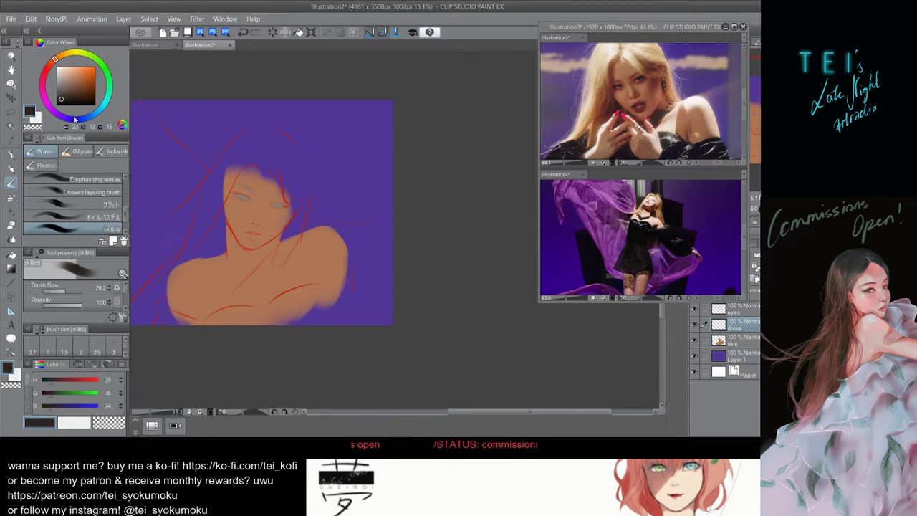
{"action": "left_click_drag", "start_coordinate": [248, 263], "coordinate": [273, 225]}
{"action": "left_click_drag", "start_coordinate": [61, 98], "coordinate": [61, 95]}
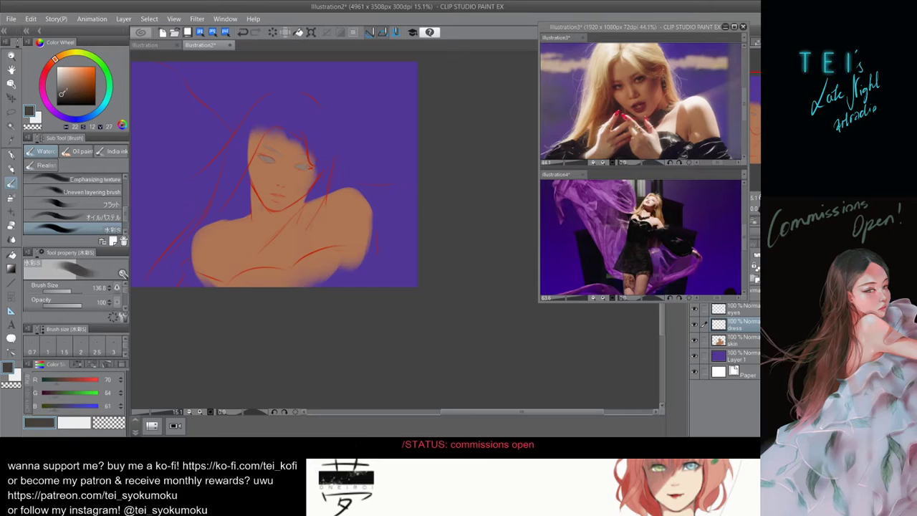
{"action": "key", "text": "]"}
{"action": "mouse_move", "coordinate": [183, 292]}
{"action": "left_mouse_down"}
{"action": "mouse_move", "coordinate": [187, 262]}
{"action": "mouse_move", "coordinate": [218, 297]}
{"action": "mouse_move", "coordinate": [191, 279]}
{"action": "mouse_move", "coordinate": [252, 293]}
{"action": "mouse_move", "coordinate": [225, 286]}
{"action": "mouse_move", "coordinate": [257, 280]}
{"action": "mouse_move", "coordinate": [229, 288]}
{"action": "mouse_move", "coordinate": [249, 277]}
{"action": "mouse_move", "coordinate": [296, 287]}
{"action": "mouse_move", "coordinate": [240, 288]}
{"action": "mouse_move", "coordinate": [259, 278]}
{"action": "mouse_move", "coordinate": [293, 289]}
{"action": "mouse_move", "coordinate": [239, 287]}
{"action": "mouse_move", "coordinate": [260, 276]}
{"action": "mouse_move", "coordinate": [336, 278]}
{"action": "mouse_move", "coordinate": [286, 283]}
{"action": "mouse_move", "coordinate": [335, 255]}
{"action": "mouse_move", "coordinate": [342, 278]}
{"action": "mouse_move", "coordinate": [258, 281]}
{"action": "mouse_move", "coordinate": [326, 273]}
{"action": "mouse_move", "coordinate": [290, 283]}
{"action": "mouse_move", "coordinate": [338, 263]}
{"action": "mouse_move", "coordinate": [301, 278]}
{"action": "mouse_move", "coordinate": [335, 253]}
{"action": "mouse_move", "coordinate": [296, 271]}
{"action": "mouse_move", "coordinate": [318, 258]}
{"action": "mouse_move", "coordinate": [360, 266]}
{"action": "mouse_move", "coordinate": [305, 270]}
{"action": "mouse_move", "coordinate": [346, 258]}
{"action": "mouse_move", "coordinate": [327, 273]}
{"action": "mouse_move", "coordinate": [307, 267]}
{"action": "mouse_move", "coordinate": [368, 256]}
{"action": "left_mouse_up"}
{"action": "key", "text": "]"}
{"action": "key", "text": "]"}
{"action": "key", "text": "ctrl+z"}
{"action": "key", "text": "ctrl+z"}
{"action": "key", "text": "ctrl+z"}
{"action": "key", "text": "ctrl+z"}
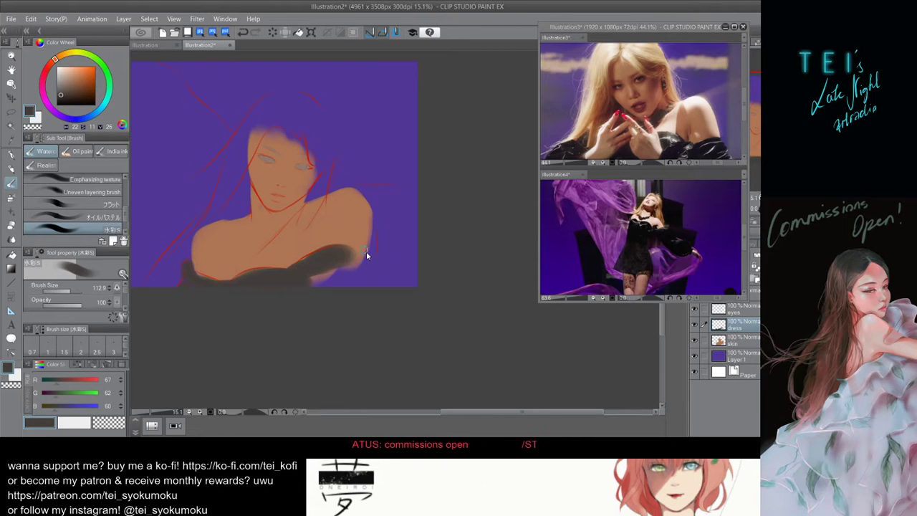
{"action": "key", "text": "ctrl+z"}
Fill in the dress below the chest and around the right arm using a brush enlarged to about 239.
{"action": "mouse_move", "coordinate": [291, 274]}
{"action": "left_mouse_down"}
{"action": "mouse_move", "coordinate": [378, 238]}
{"action": "mouse_move", "coordinate": [370, 244]}
{"action": "mouse_move", "coordinate": [342, 246]}
{"action": "mouse_move", "coordinate": [377, 234]}
{"action": "mouse_move", "coordinate": [369, 243]}
{"action": "mouse_move", "coordinate": [373, 228]}
{"action": "mouse_move", "coordinate": [376, 279]}
{"action": "mouse_move", "coordinate": [374, 248]}
{"action": "mouse_move", "coordinate": [342, 265]}
{"action": "mouse_move", "coordinate": [346, 253]}
{"action": "mouse_move", "coordinate": [329, 272]}
{"action": "mouse_move", "coordinate": [323, 264]}
{"action": "mouse_move", "coordinate": [319, 283]}
{"action": "mouse_move", "coordinate": [353, 275]}
{"action": "mouse_move", "coordinate": [369, 246]}
{"action": "mouse_move", "coordinate": [345, 271]}
{"action": "mouse_move", "coordinate": [371, 253]}
{"action": "mouse_move", "coordinate": [379, 262]}
{"action": "mouse_move", "coordinate": [380, 250]}
{"action": "mouse_move", "coordinate": [358, 300]}
{"action": "left_mouse_up"}
{"action": "key", "text": "bracketright"}
{"action": "key", "text": "bracketright"}
{"action": "key", "text": "bracketright"}
{"action": "key", "text": "bracketright"}
{"action": "key", "text": "bracketleft"}
{"action": "left_click_drag", "start_coordinate": [361, 262], "coordinate": [342, 315]}
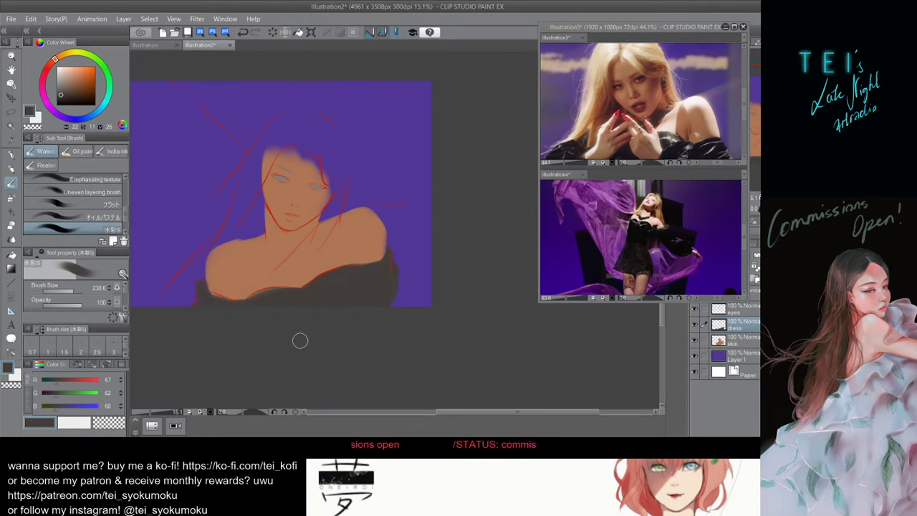
{"action": "scroll", "coordinate": [300, 341], "scroll_direction": "down", "scroll_amount": 2}
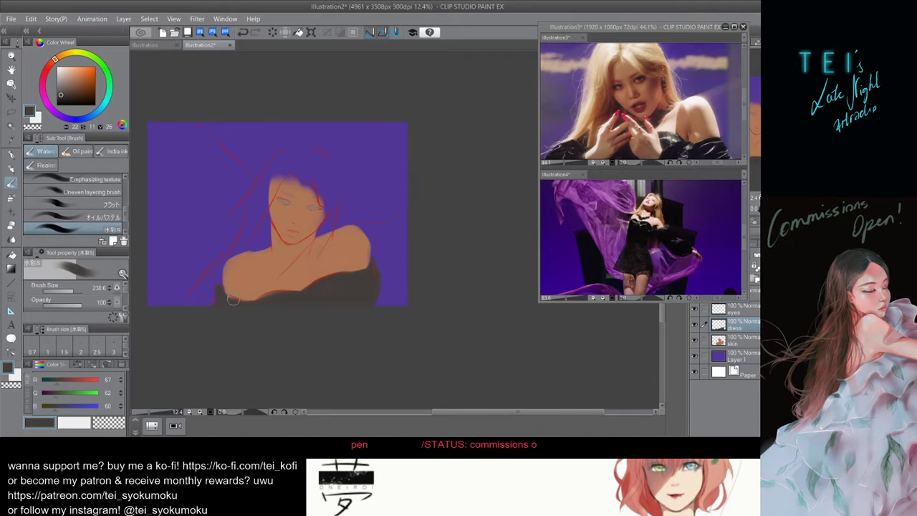
{"action": "key", "text": "bracketleft"}
{"action": "key", "text": "bracketleft"}
{"action": "key", "text": "bracketleft"}
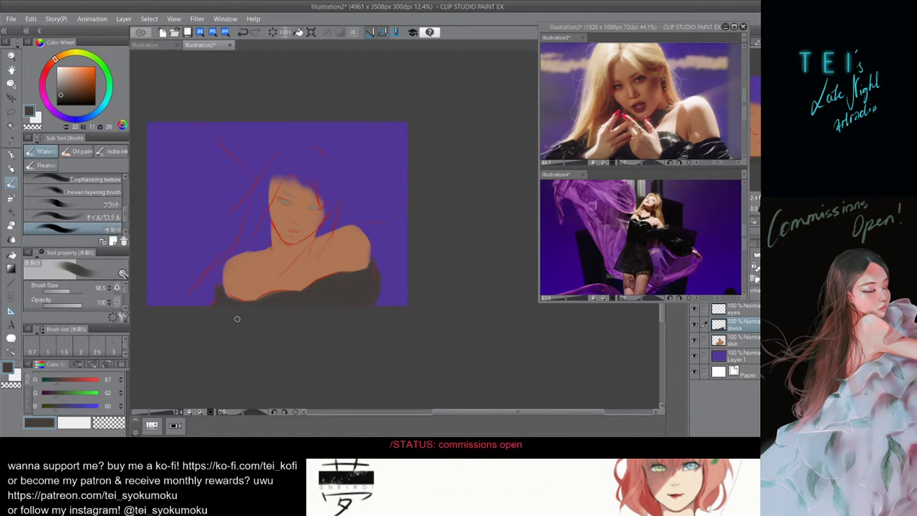
{"action": "left_click_drag", "start_coordinate": [288, 279], "coordinate": [284, 274]}
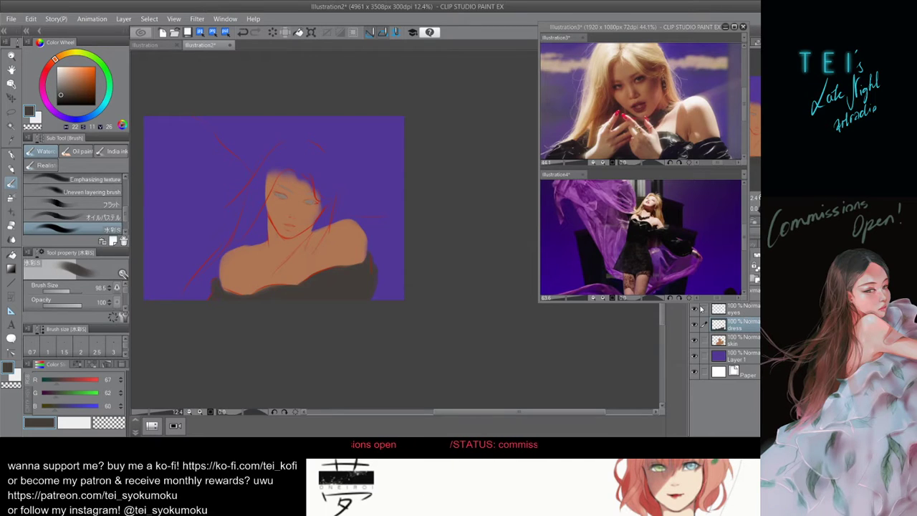
{"action": "mouse_move", "coordinate": [266, 237]}
{"action": "left_mouse_down"}
{"action": "mouse_move", "coordinate": [257, 225]}
{"action": "mouse_move", "coordinate": [273, 227]}
{"action": "left_mouse_up"}
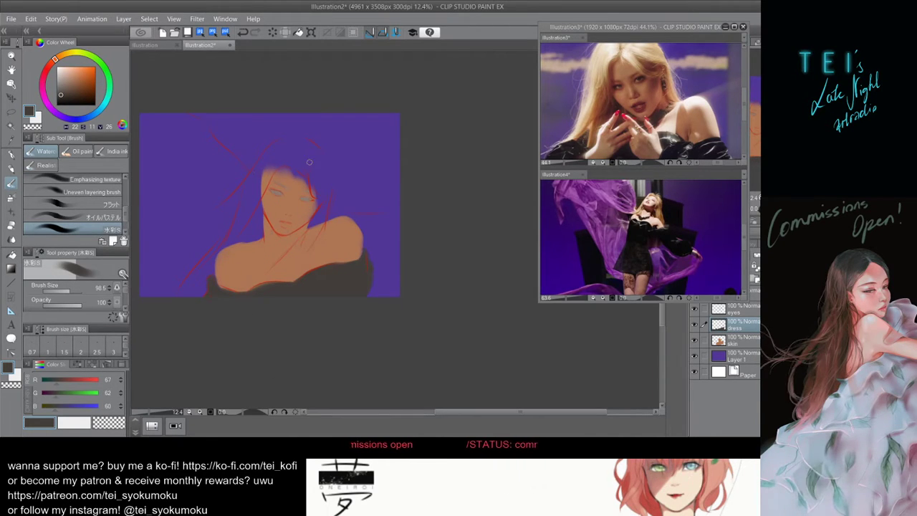
{"action": "left_click_drag", "start_coordinate": [290, 236], "coordinate": [283, 227]}
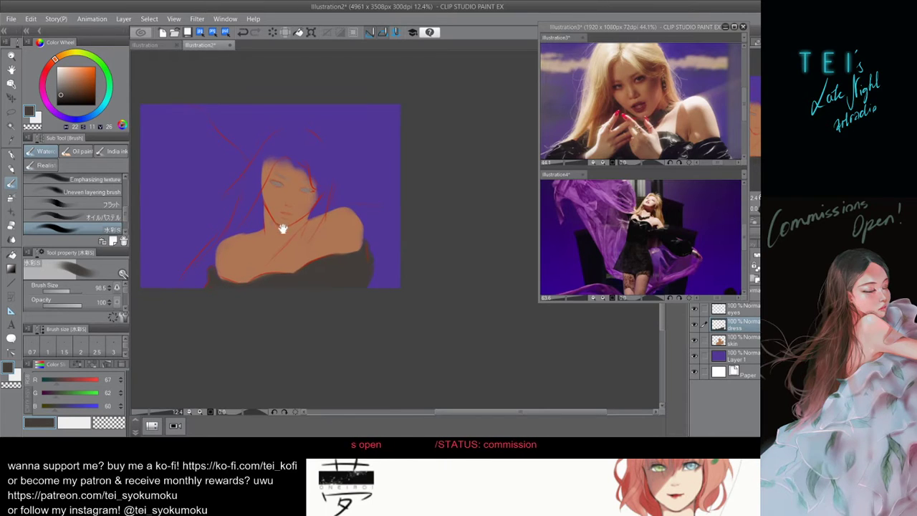
On the skin layer, extend the forehead upward with the sampled skin colour, RGB 173, 117, 84, undoing unwanted strokes.
{"action": "left_click", "coordinate": [739, 341]}
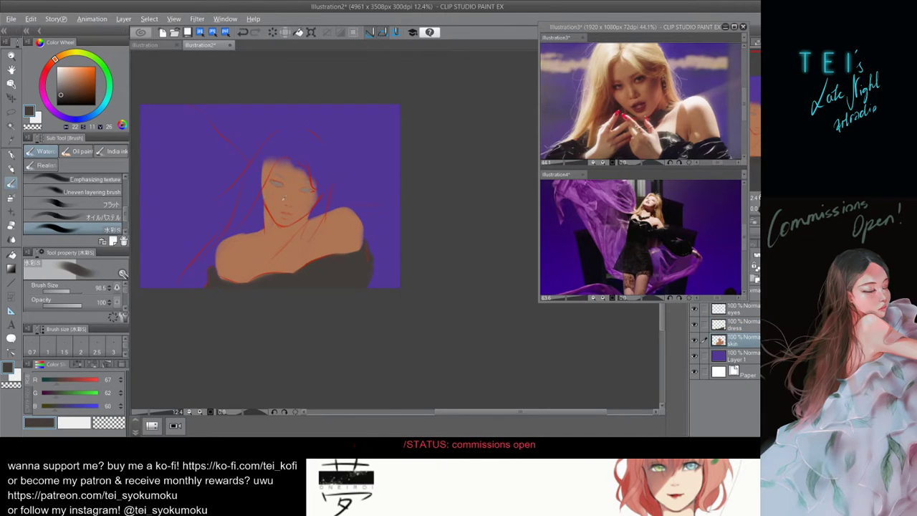
{"action": "left_click", "coordinate": [283, 199], "text": "alt"}
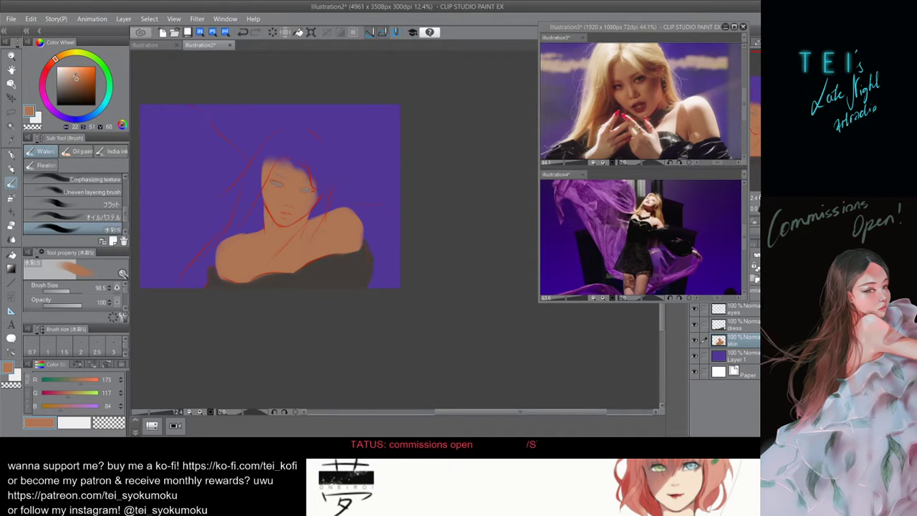
{"action": "left_click", "coordinate": [53, 62]}
{"action": "left_click_drag", "start_coordinate": [79, 79], "coordinate": [83, 80]}
{"action": "mouse_move", "coordinate": [273, 172]}
{"action": "left_mouse_down"}
{"action": "mouse_move", "coordinate": [286, 172]}
{"action": "mouse_move", "coordinate": [269, 185]}
{"action": "mouse_move", "coordinate": [291, 160]}
{"action": "mouse_move", "coordinate": [283, 174]}
{"action": "mouse_move", "coordinate": [299, 163]}
{"action": "mouse_move", "coordinate": [331, 183]}
{"action": "left_mouse_up"}
{"action": "key", "text": "ctrl+z"}
{"action": "left_click", "coordinate": [294, 176], "text": "alt"}
{"action": "key", "text": "ctrl+z"}
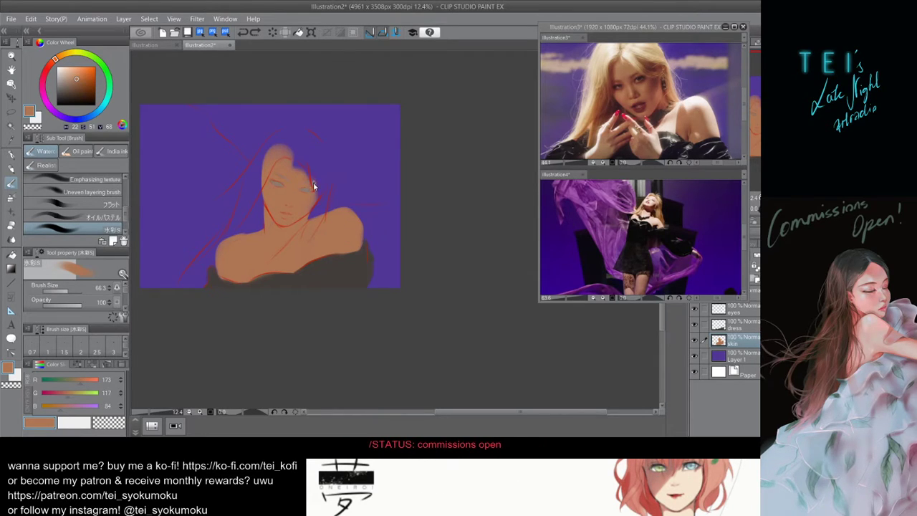
Extend the skin colour across the right side of the forehead and temple, and touch up the neck with a brush of size 165.
{"action": "mouse_move", "coordinate": [286, 164]}
{"action": "left_mouse_down"}
{"action": "mouse_move", "coordinate": [305, 180]}
{"action": "mouse_move", "coordinate": [311, 171]}
{"action": "mouse_move", "coordinate": [324, 189]}
{"action": "left_mouse_up"}
{"action": "key", "text": "bracketleft"}
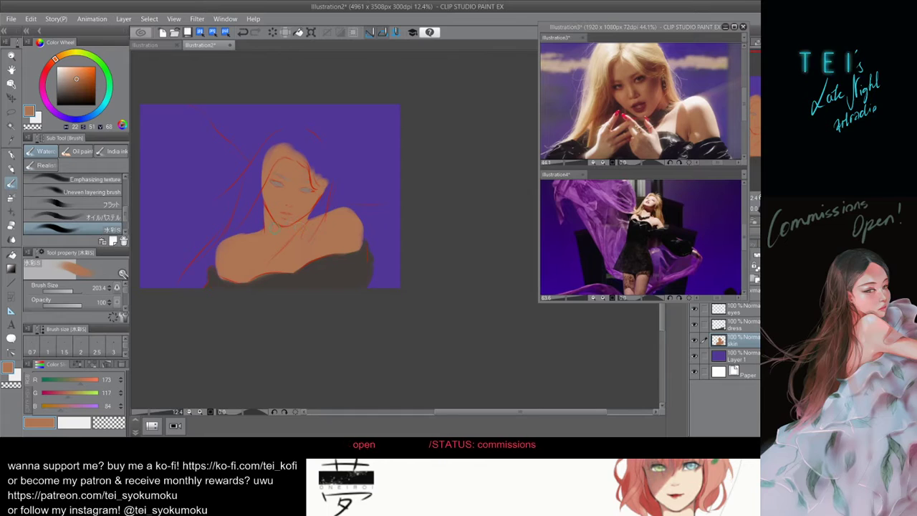
{"action": "left_click_drag", "start_coordinate": [289, 225], "coordinate": [297, 234]}
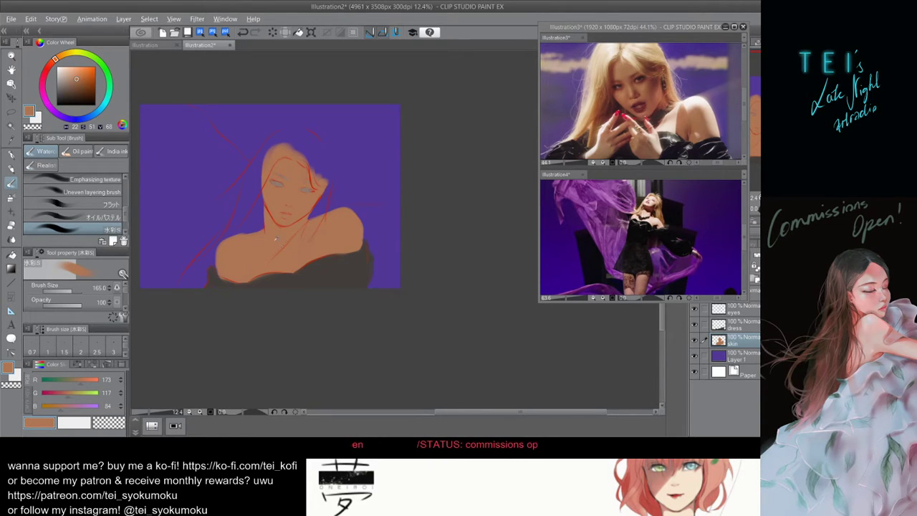
On the skin layer, try reddish-brown shading, RGB 151, 81, 61, along the left side of the face, undoing the strokes.
{"action": "key", "text": "alt"}
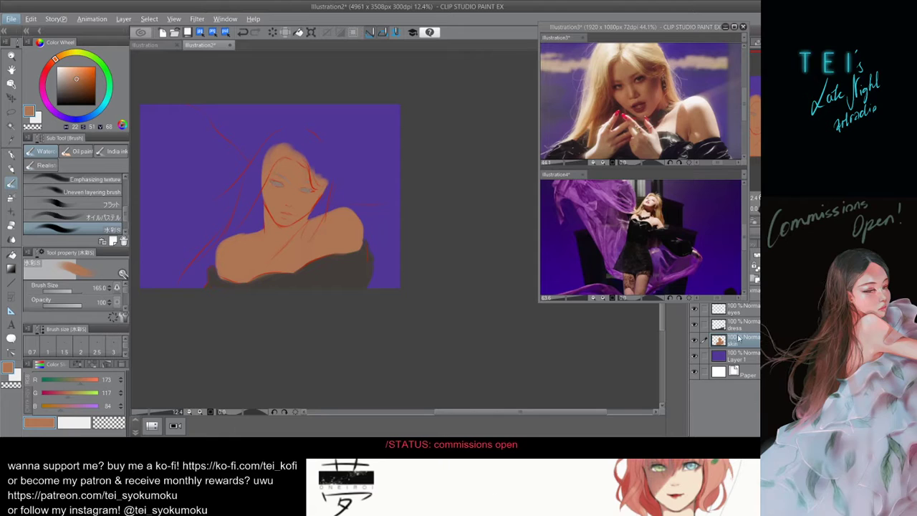
{"action": "left_click", "coordinate": [741, 325]}
{"action": "left_click", "coordinate": [741, 340]}
{"action": "left_click", "coordinate": [745, 309]}
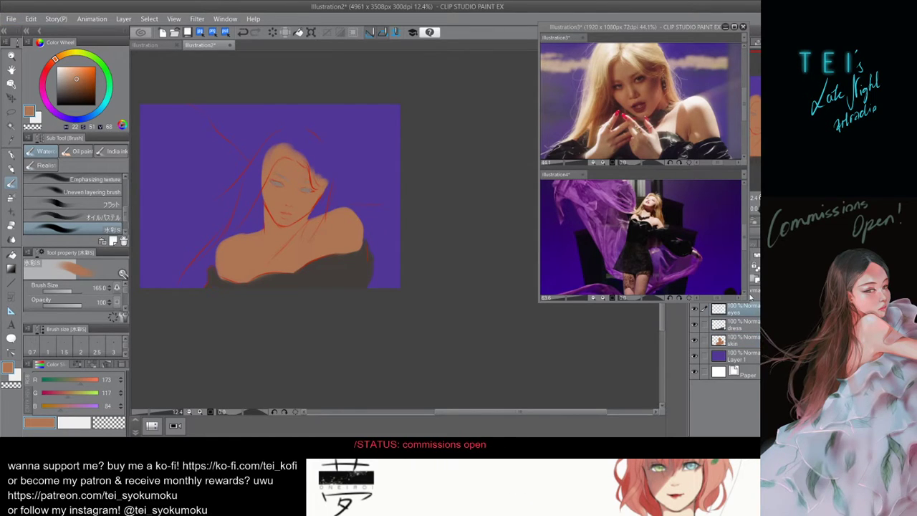
{"action": "left_click", "coordinate": [740, 343]}
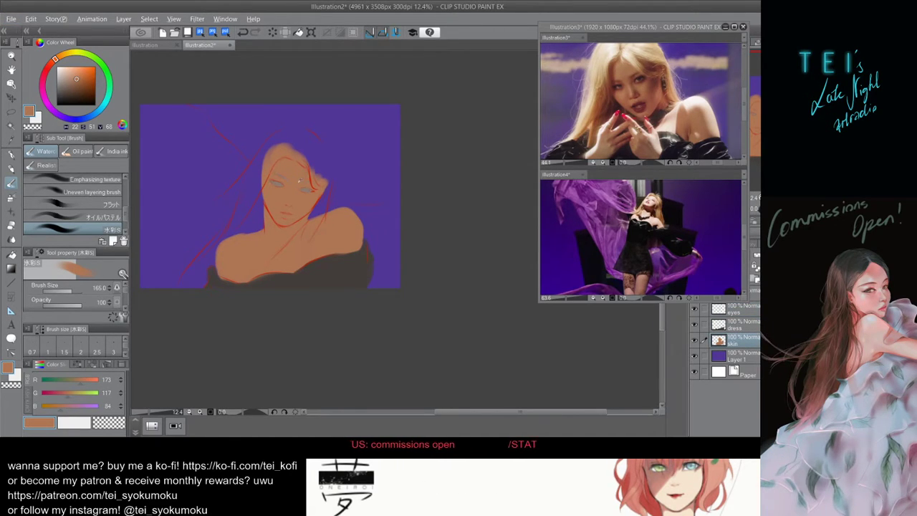
{"action": "left_click", "coordinate": [80, 83]}
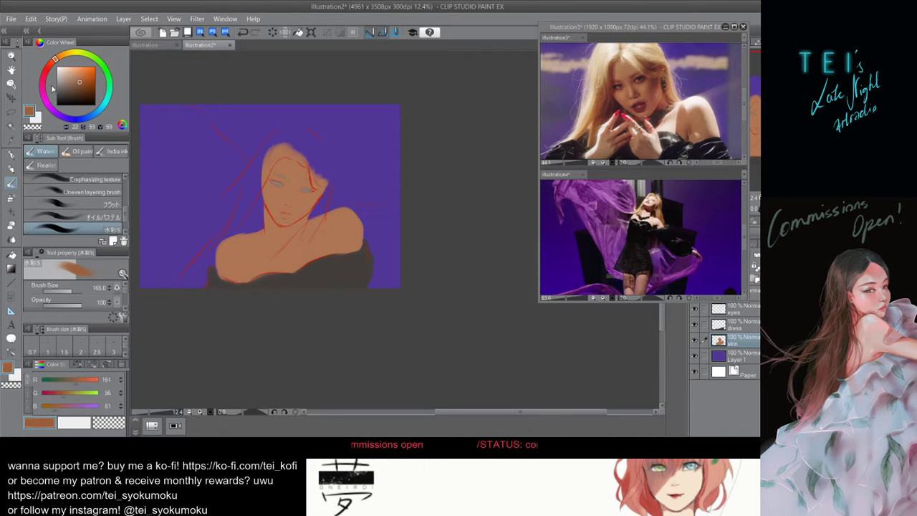
{"action": "left_click_drag", "start_coordinate": [55, 59], "coordinate": [53, 63]}
{"action": "mouse_move", "coordinate": [275, 178]}
{"action": "left_mouse_down"}
{"action": "mouse_move", "coordinate": [283, 152]}
{"action": "mouse_move", "coordinate": [272, 167]}
{"action": "mouse_move", "coordinate": [272, 198]}
{"action": "mouse_move", "coordinate": [284, 210]}
{"action": "mouse_move", "coordinate": [271, 192]}
{"action": "mouse_move", "coordinate": [277, 175]}
{"action": "mouse_move", "coordinate": [267, 198]}
{"action": "left_mouse_up"}
{"action": "key", "text": "ctrl+z"}
{"action": "key", "text": "ctrl+z"}
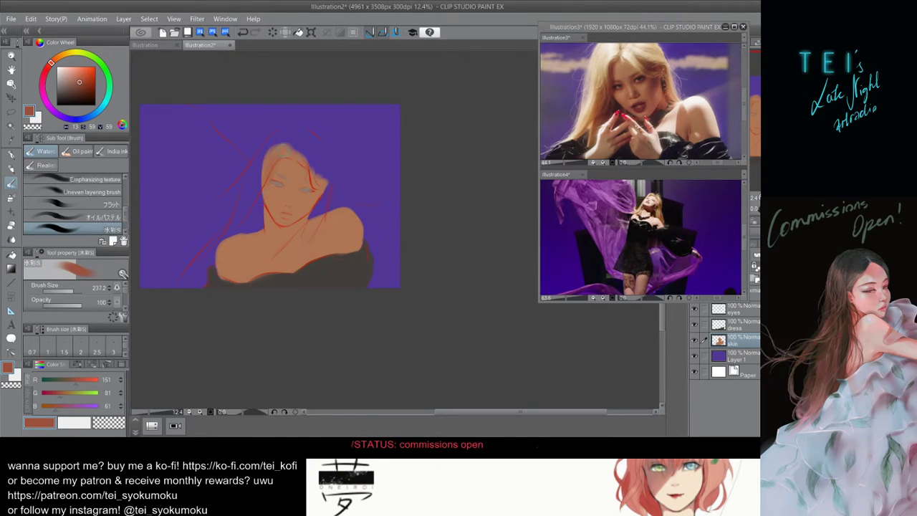
Shade the forehead, right side of the face and neck softly with the reddish brown, undoing the unwanted forehead stroke.
{"action": "mouse_move", "coordinate": [284, 151]}
{"action": "left_mouse_down"}
{"action": "mouse_move", "coordinate": [272, 180]}
{"action": "mouse_move", "coordinate": [293, 169]}
{"action": "mouse_move", "coordinate": [286, 146]}
{"action": "mouse_move", "coordinate": [292, 166]}
{"action": "left_mouse_up"}
{"action": "key", "text": "ctrl+z"}
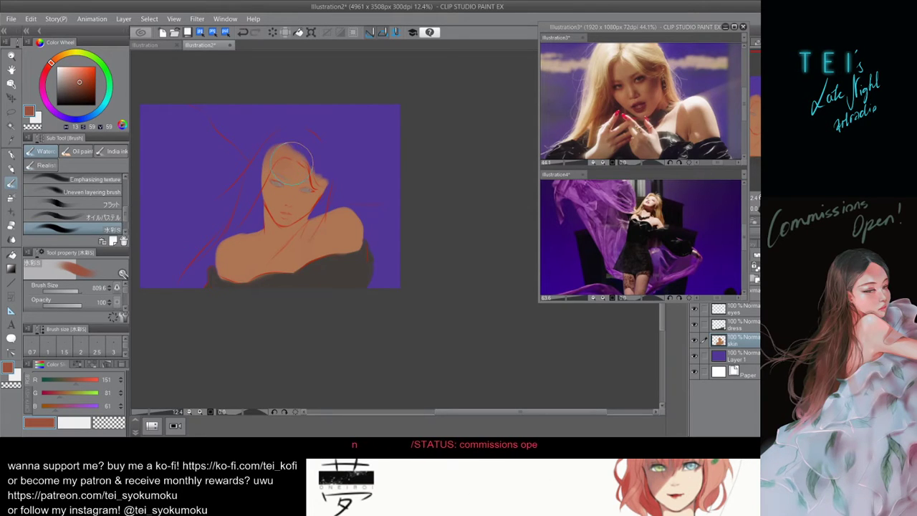
{"action": "left_click_drag", "start_coordinate": [327, 194], "coordinate": [327, 216]}
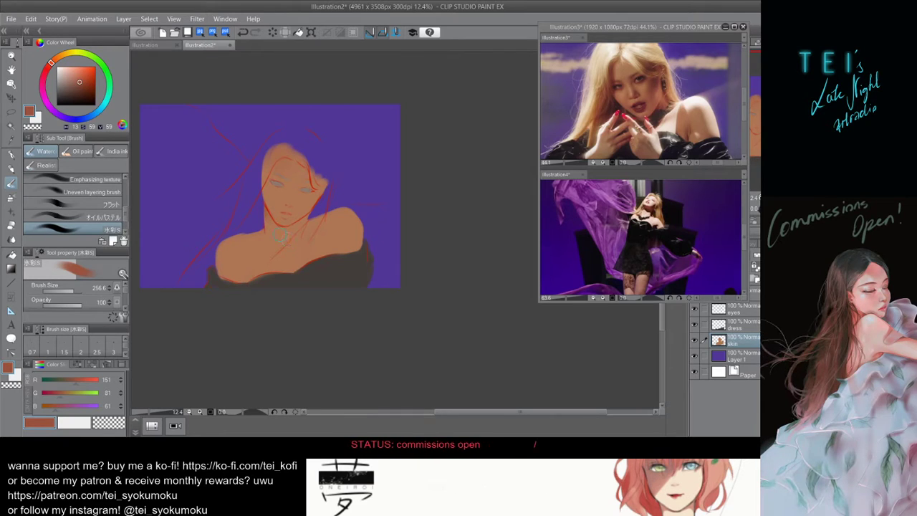
{"action": "left_click_drag", "start_coordinate": [268, 222], "coordinate": [273, 224]}
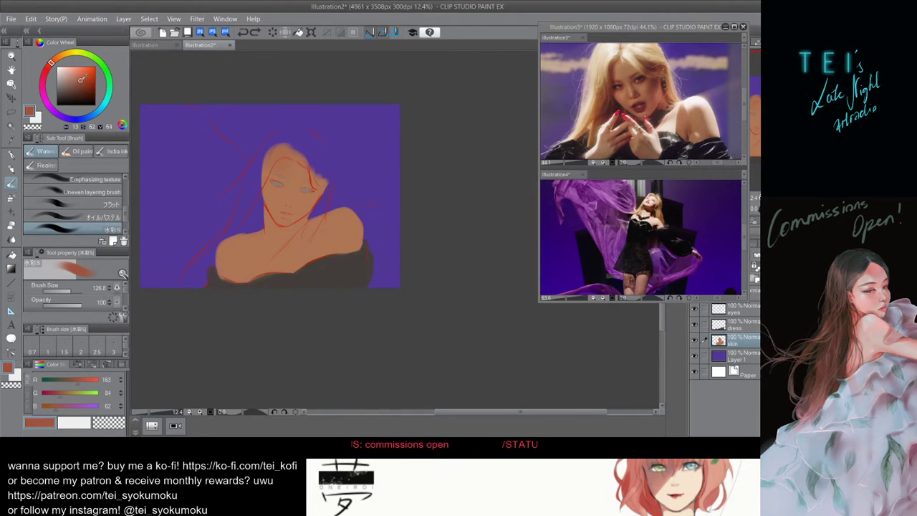
Shade the upper chest and left shoulder in red-brown, RGB 171, 81, 56, enlarging the brush to about 879 and undoing an unwanted stroke.
{"action": "left_click_drag", "start_coordinate": [81, 80], "coordinate": [83, 78]}
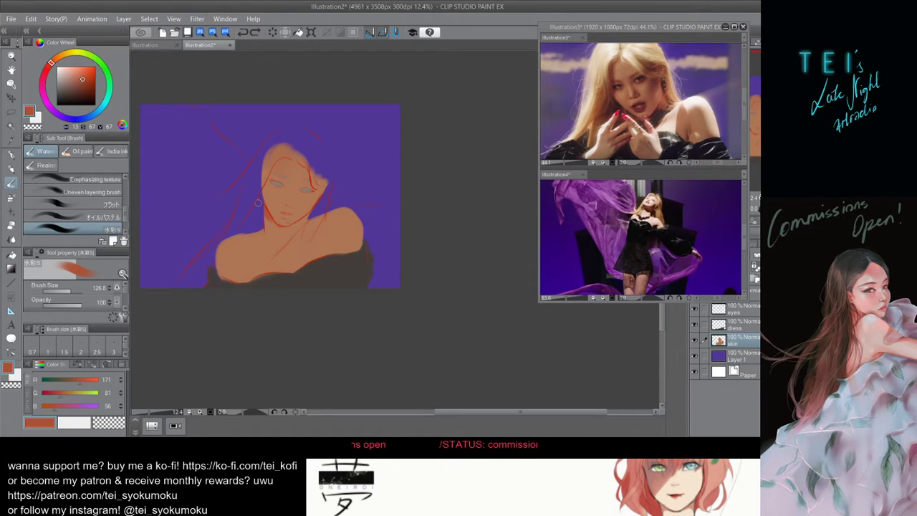
{"action": "key", "text": "]"}
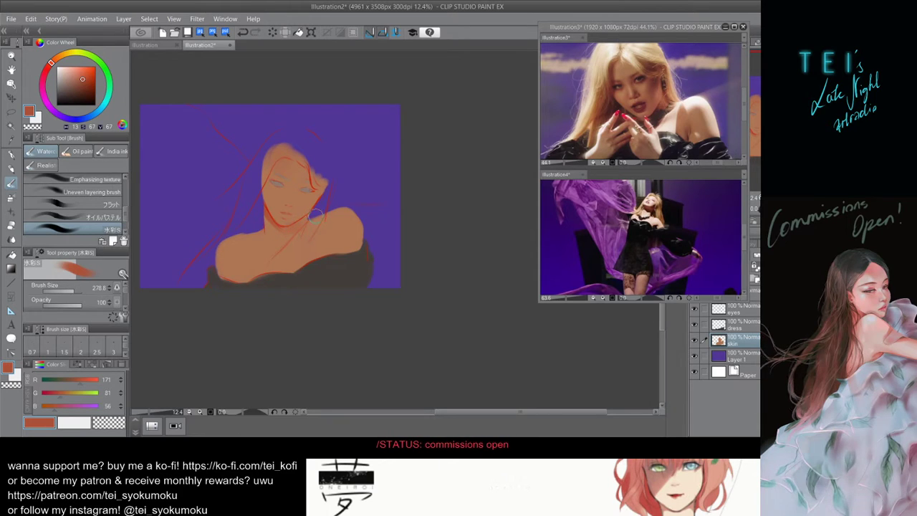
{"action": "key", "text": "["}
{"action": "key", "text": "["}
{"action": "key", "text": "["}
{"action": "key", "text": "["}
{"action": "key", "text": "["}
{"action": "key", "text": "["}
{"action": "key", "text": "]"}
{"action": "key", "text": "]"}
{"action": "key", "text": "]"}
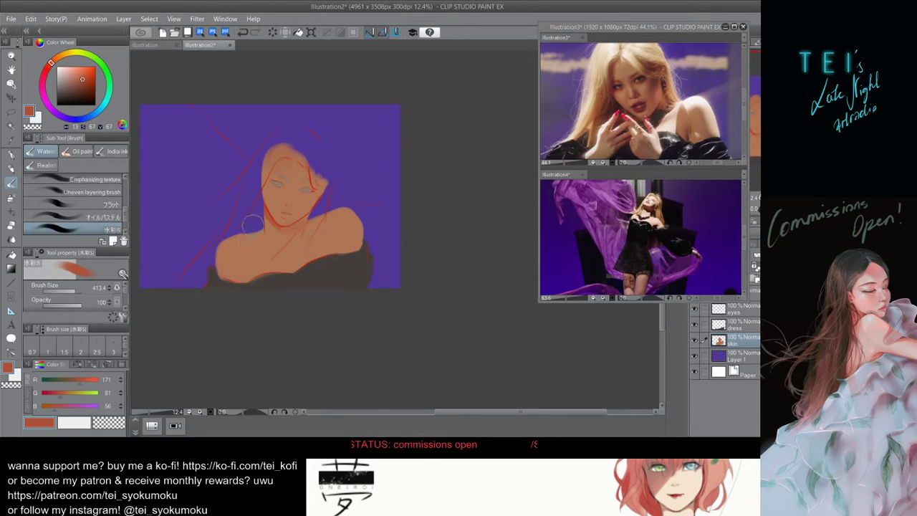
{"action": "mouse_move", "coordinate": [259, 236]}
{"action": "left_mouse_down"}
{"action": "mouse_move", "coordinate": [225, 249]}
{"action": "mouse_move", "coordinate": [221, 241]}
{"action": "mouse_move", "coordinate": [237, 283]}
{"action": "mouse_move", "coordinate": [229, 252]}
{"action": "mouse_move", "coordinate": [231, 273]}
{"action": "mouse_move", "coordinate": [286, 286]}
{"action": "mouse_move", "coordinate": [251, 250]}
{"action": "mouse_move", "coordinate": [230, 261]}
{"action": "mouse_move", "coordinate": [260, 250]}
{"action": "mouse_move", "coordinate": [280, 264]}
{"action": "left_mouse_up"}
{"action": "key", "text": "]"}
{"action": "key", "text": "]"}
{"action": "key", "text": "]"}
{"action": "key", "text": "]"}
{"action": "key", "text": "]"}
{"action": "key", "text": "]"}
{"action": "key", "text": "ctrl+z"}
{"action": "key", "text": "]"}
{"action": "key", "text": "]"}
{"action": "key", "text": "]"}
{"action": "key", "text": "]"}
{"action": "key", "text": "]"}
{"action": "key", "text": "]"}
{"action": "key", "text": "]"}
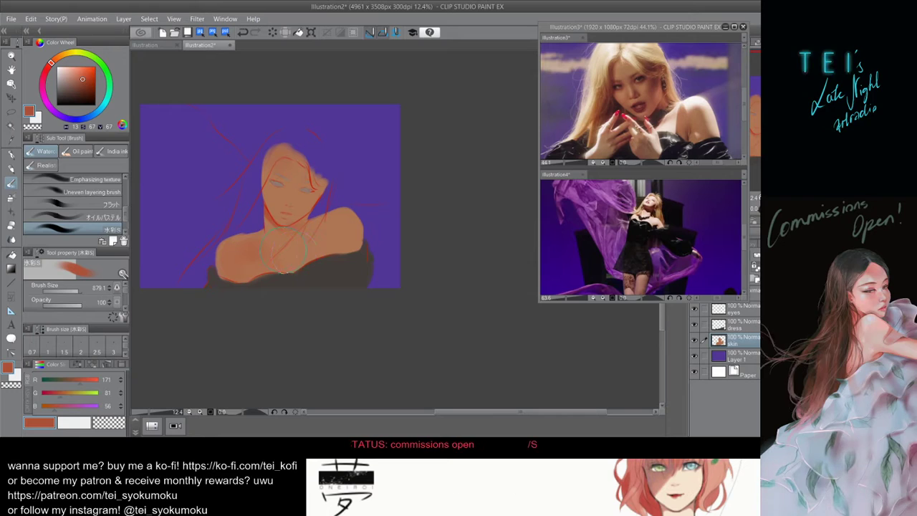
Shade the right shoulder in the same red-brown with a smaller brush of about 142, undoing an unwanted stroke.
{"action": "left_click_drag", "start_coordinate": [346, 239], "coordinate": [335, 223]}
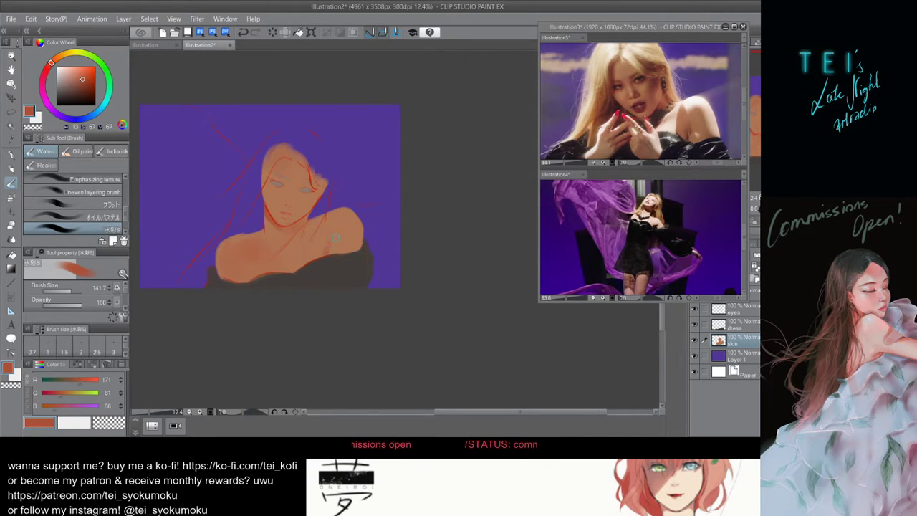
{"action": "mouse_move", "coordinate": [335, 233]}
{"action": "left_mouse_down"}
{"action": "mouse_move", "coordinate": [334, 277]}
{"action": "mouse_move", "coordinate": [335, 228]}
{"action": "mouse_move", "coordinate": [326, 276]}
{"action": "mouse_move", "coordinate": [333, 234]}
{"action": "mouse_move", "coordinate": [333, 263]}
{"action": "mouse_move", "coordinate": [351, 236]}
{"action": "left_mouse_up"}
{"action": "key", "text": "ctrl+z"}
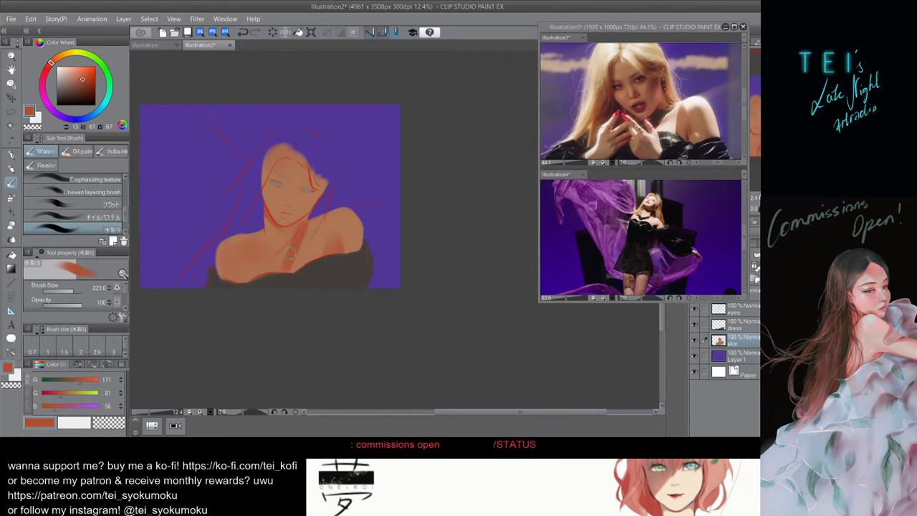
Paint a diagonal shadow from the neck down to the neckline and blend it under the chin, using brush sizes of about 223 to 354.
{"action": "left_click_drag", "start_coordinate": [304, 228], "coordinate": [285, 270]}
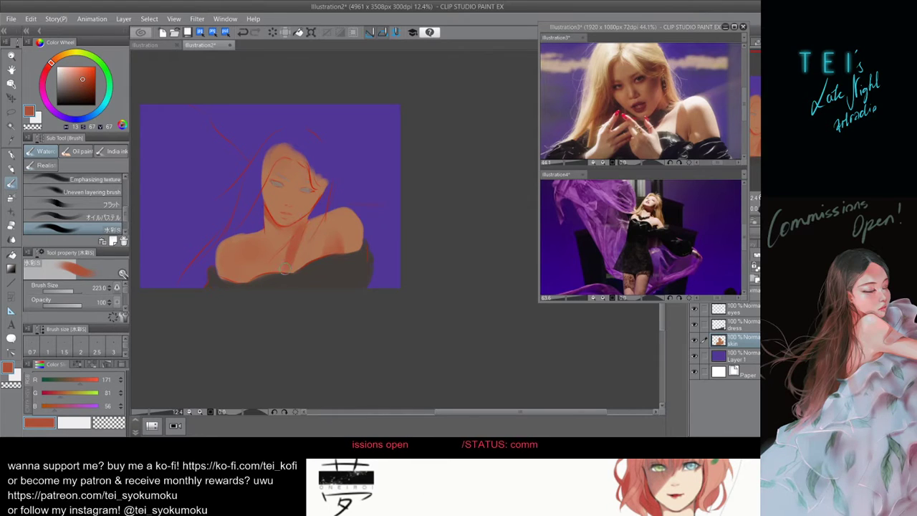
{"action": "mouse_move", "coordinate": [289, 235]}
{"action": "left_mouse_down"}
{"action": "mouse_move", "coordinate": [306, 232]}
{"action": "mouse_move", "coordinate": [288, 263]}
{"action": "left_mouse_up"}
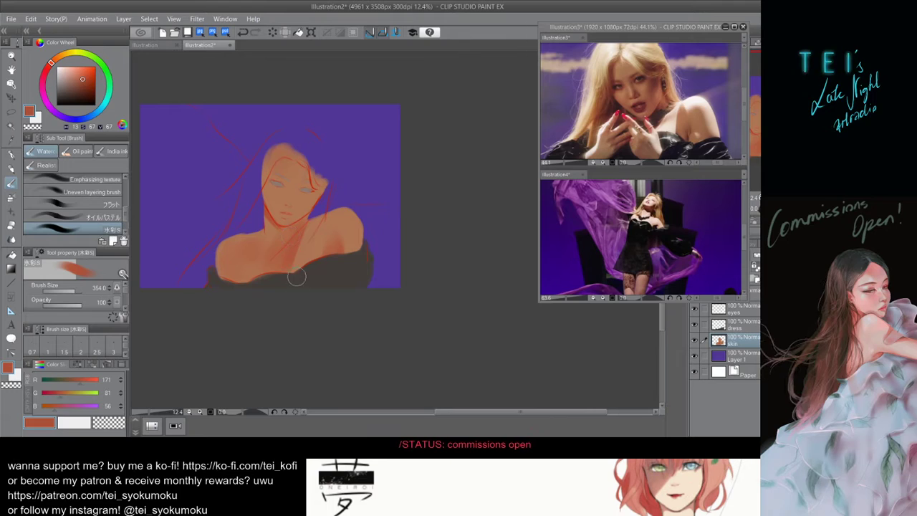
{"action": "left_click_drag", "start_coordinate": [310, 231], "coordinate": [300, 220]}
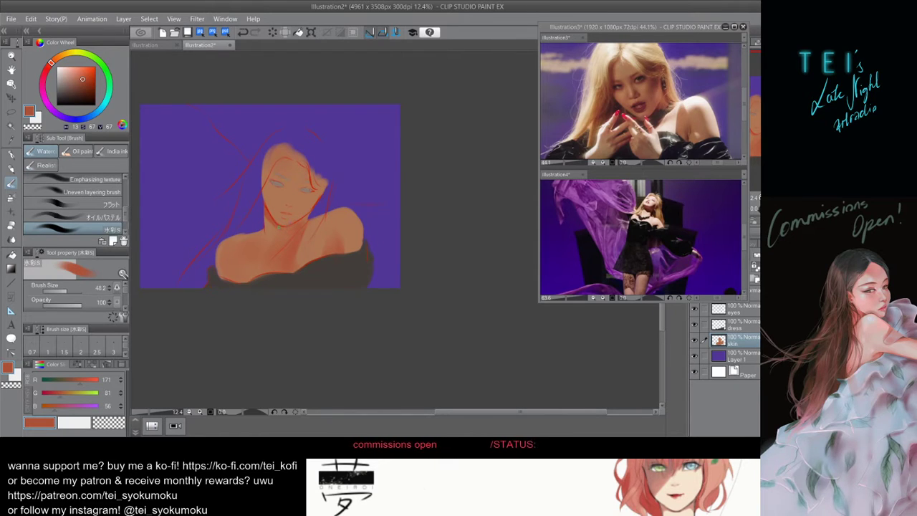
{"action": "left_click_drag", "start_coordinate": [284, 232], "coordinate": [288, 232]}
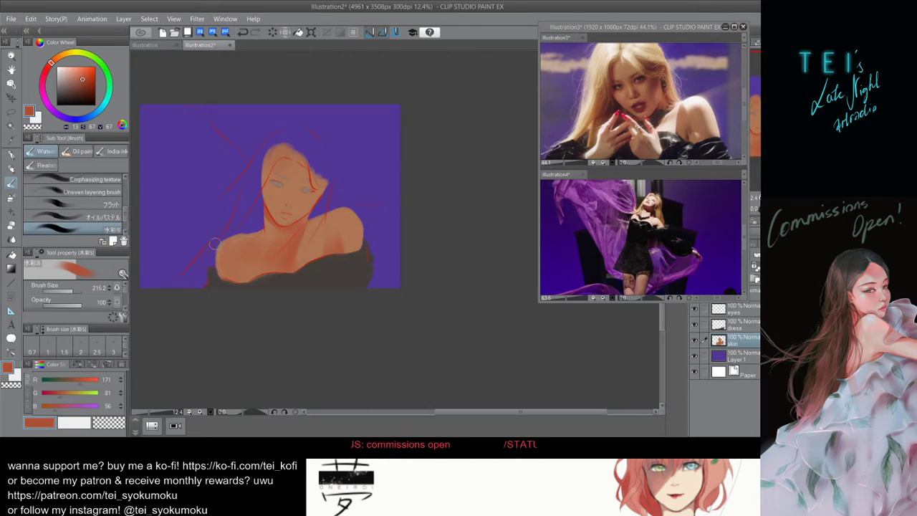
Add a new layer above the eyes layer and name it hair.
{"action": "scroll", "coordinate": [200, 229], "scroll_direction": "down", "scroll_amount": 1}
{"action": "scroll", "coordinate": [200, 230], "scroll_direction": "up", "scroll_amount": 1}
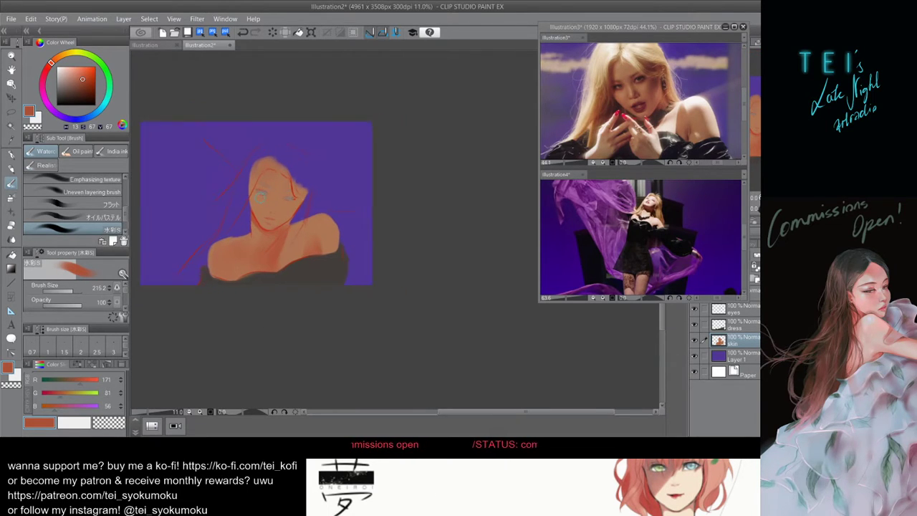
{"action": "left_click", "coordinate": [745, 325]}
{"action": "left_click", "coordinate": [742, 309]}
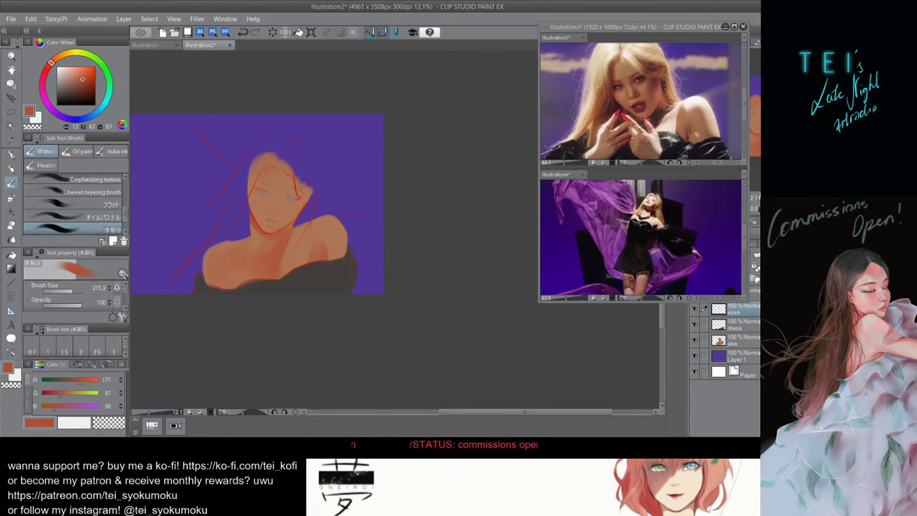
{"action": "key", "text": "ctrl+shift+n"}
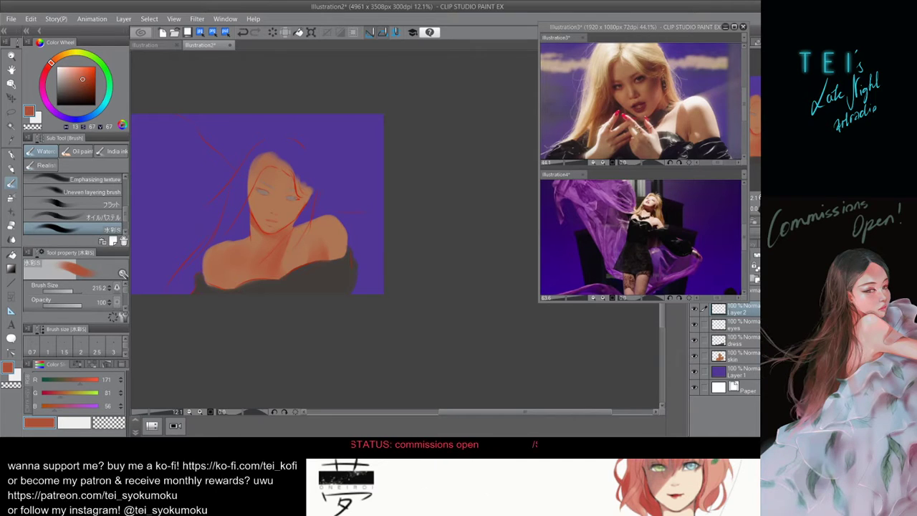
{"action": "type", "text": "hair"}
{"action": "key", "text": "Return"}
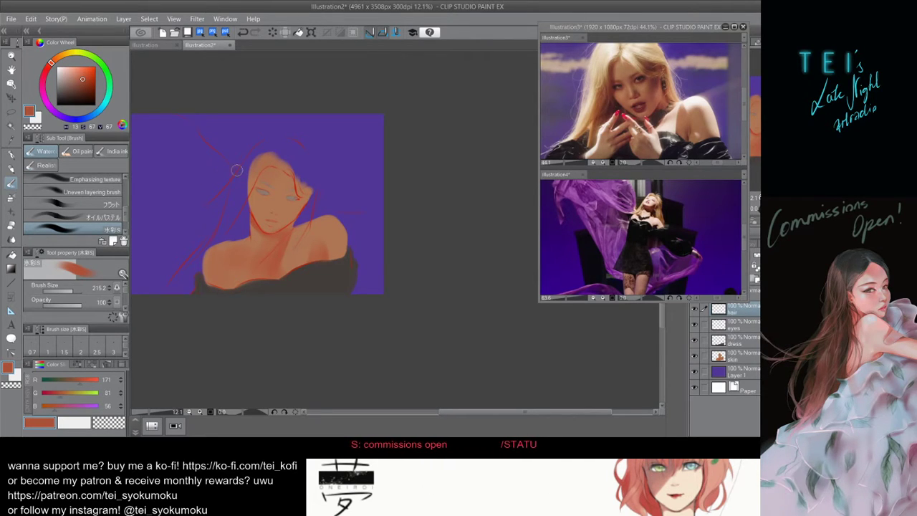
Try blocking in the hair left of the face in a brown based on the reference hair, RGB 154, 85, 58.
{"action": "key", "text": "space"}
{"action": "left_click_drag", "start_coordinate": [258, 189], "coordinate": [271, 181]}
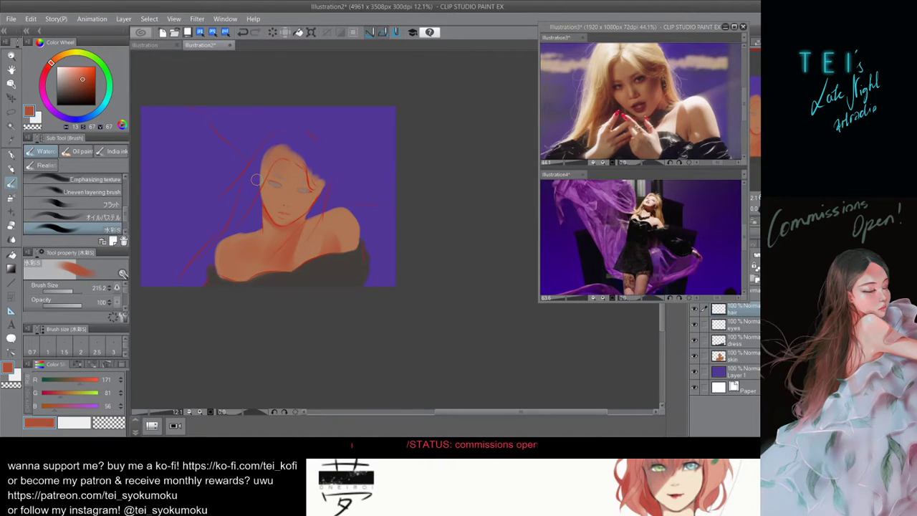
{"action": "scroll", "coordinate": [256, 179], "scroll_direction": "up", "scroll_amount": 1}
{"action": "scroll", "coordinate": [257, 180], "scroll_direction": "down", "scroll_amount": 2}
{"action": "scroll", "coordinate": [227, 188], "scroll_direction": "up", "scroll_amount": 2}
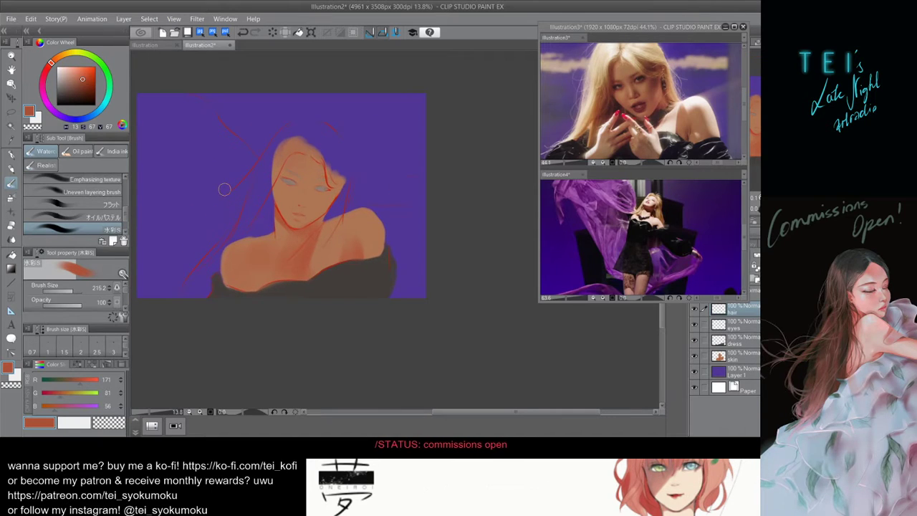
{"action": "left_click_drag", "start_coordinate": [326, 97], "coordinate": [311, 120]}
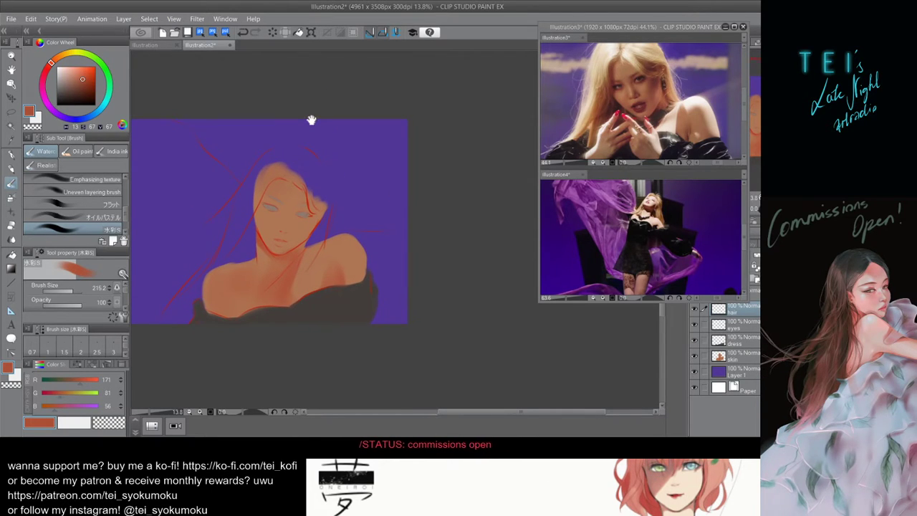
{"action": "left_click", "coordinate": [599, 86]}
{"action": "left_click", "coordinate": [599, 86], "text": "alt"}
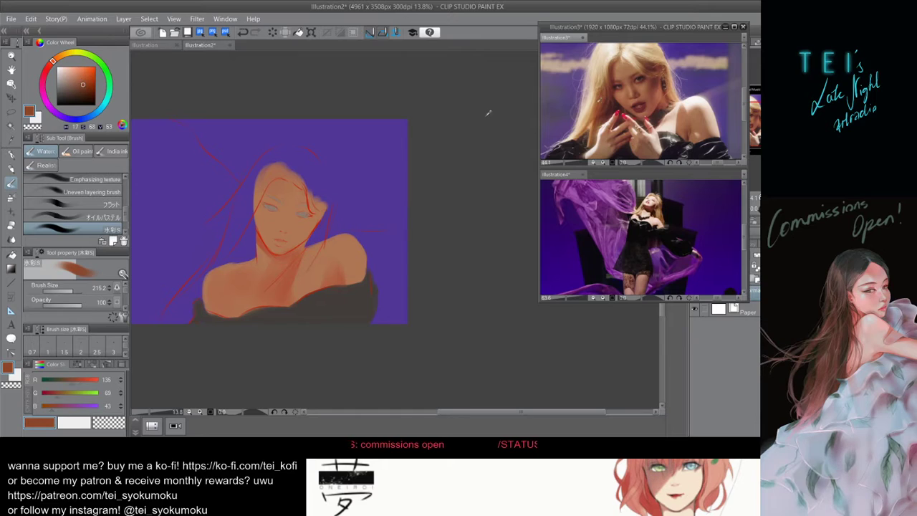
{"action": "left_click", "coordinate": [81, 82]}
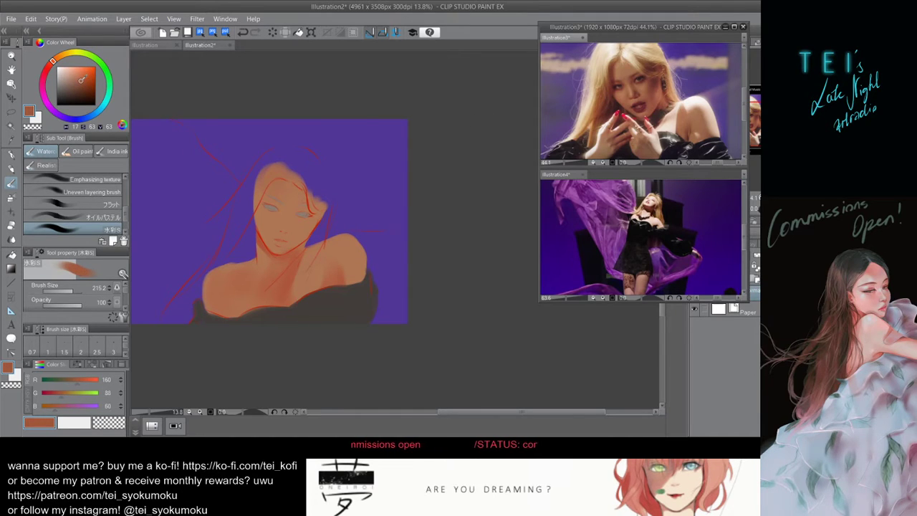
{"action": "left_click", "coordinate": [273, 200]}
{"action": "key", "text": "bracketright"}
{"action": "key", "text": "bracketright"}
{"action": "left_click_drag", "start_coordinate": [275, 155], "coordinate": [244, 216]}
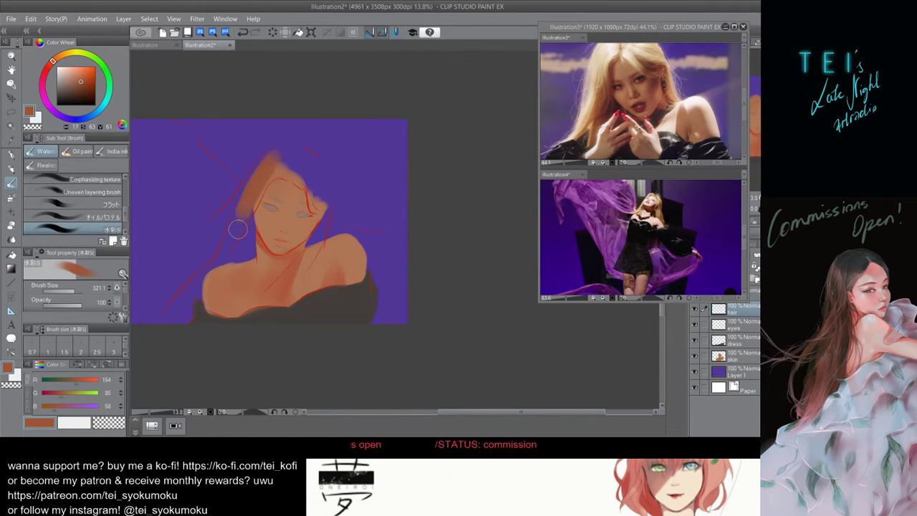
{"action": "scroll", "coordinate": [323, 183], "scroll_direction": "down", "scroll_amount": 2}
{"action": "scroll", "coordinate": [327, 177], "scroll_direction": "up", "scroll_amount": 1}
{"action": "key", "text": "ctrl+z"}
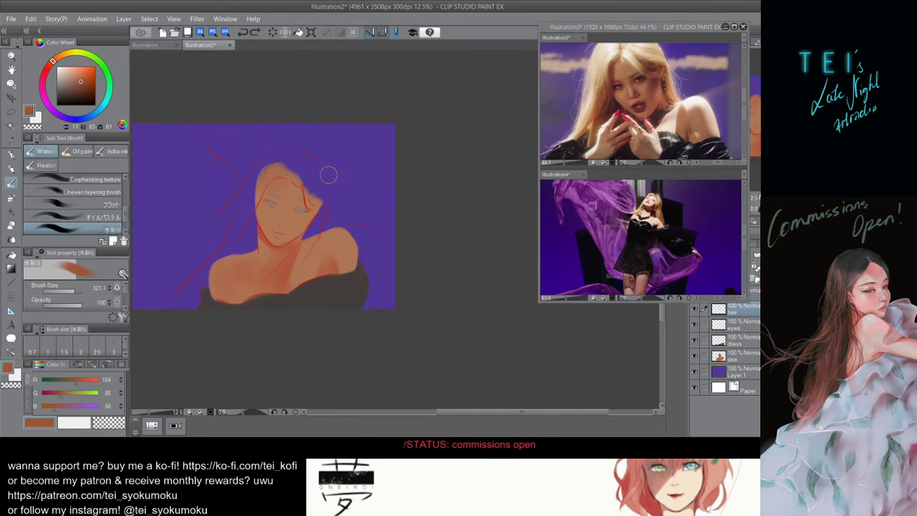
Block in the hair from the crown down the left temple in brown adjusted from the reference hair, RGB 149, 93, 62.
{"action": "left_click", "coordinate": [596, 61]}
{"action": "left_click", "coordinate": [595, 62], "text": "alt"}
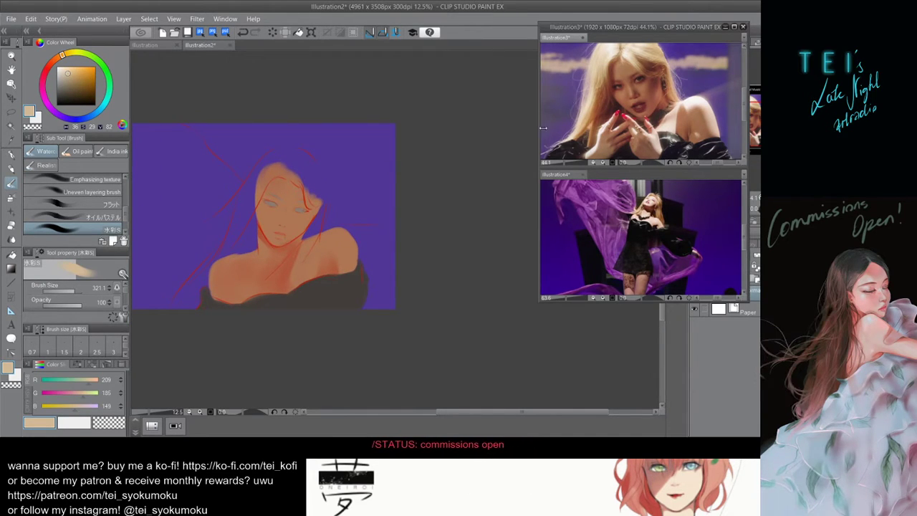
{"action": "left_click", "coordinate": [607, 88], "text": "alt"}
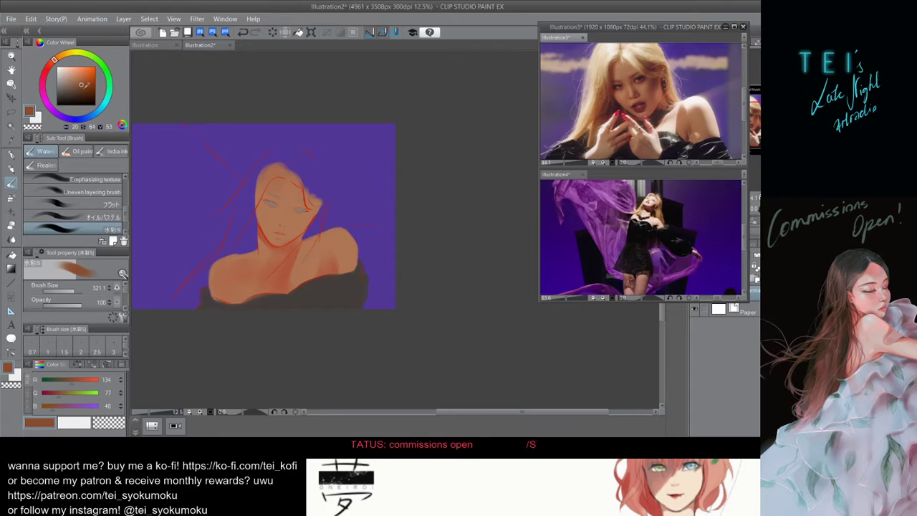
{"action": "left_click", "coordinate": [81, 79]}
{"action": "left_click", "coordinate": [56, 59]}
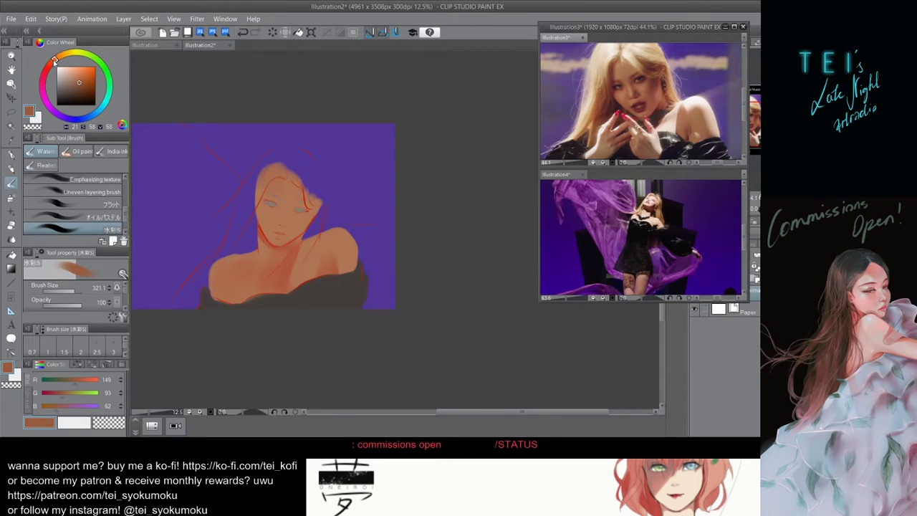
{"action": "left_click", "coordinate": [274, 192]}
{"action": "key", "text": "]"}
{"action": "left_click_drag", "start_coordinate": [268, 169], "coordinate": [242, 225]}
{"action": "key", "text": "["}
{"action": "key", "text": "["}
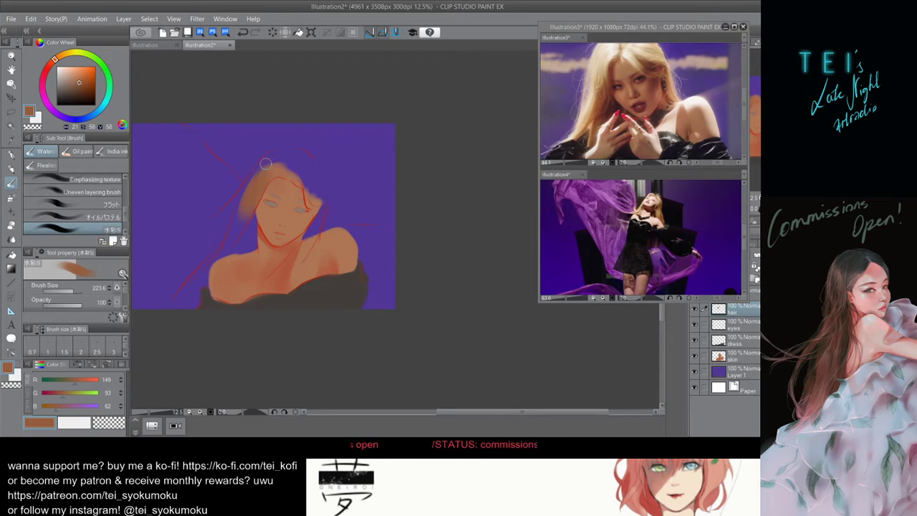
Extend the brown hair down the left side of the face to cheek level with a brush of about 224.
{"action": "left_click_drag", "start_coordinate": [265, 165], "coordinate": [239, 226]}
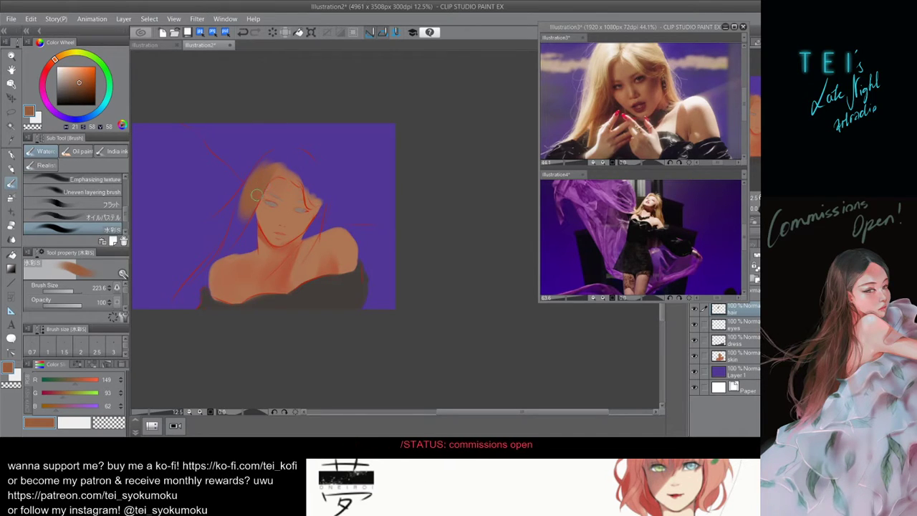
{"action": "left_click_drag", "start_coordinate": [258, 196], "coordinate": [236, 237]}
{"action": "key", "text": "]"}
{"action": "key", "text": "["}
{"action": "key", "text": "["}
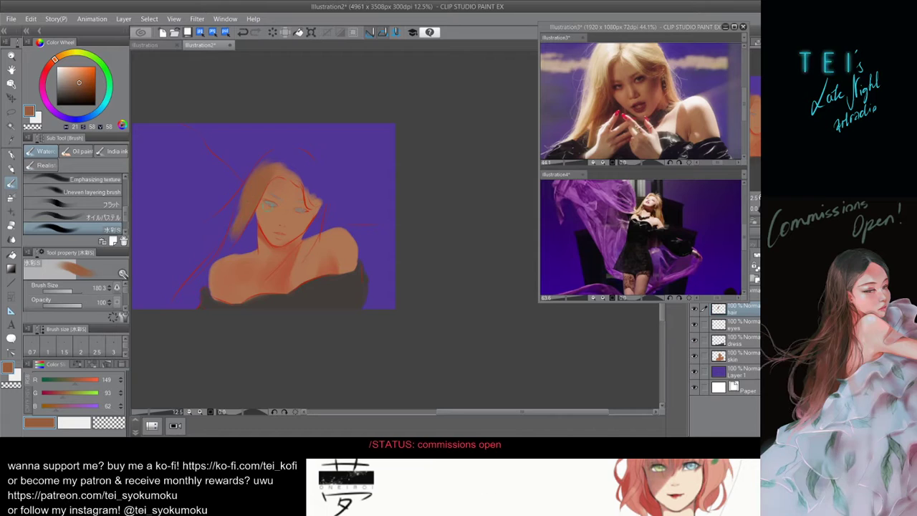
Repaint the brown hair left of the face in the near-black brown sampled from the reference photo, RGB 49, 27, 27.
{"action": "left_click", "coordinate": [625, 94]}
{"action": "left_click", "coordinate": [572, 138], "text": "alt"}
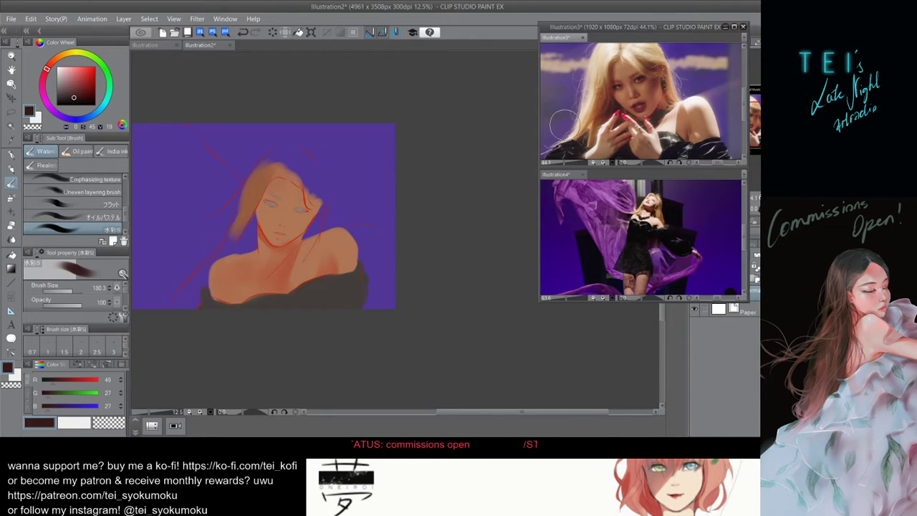
{"action": "left_click", "coordinate": [473, 154]}
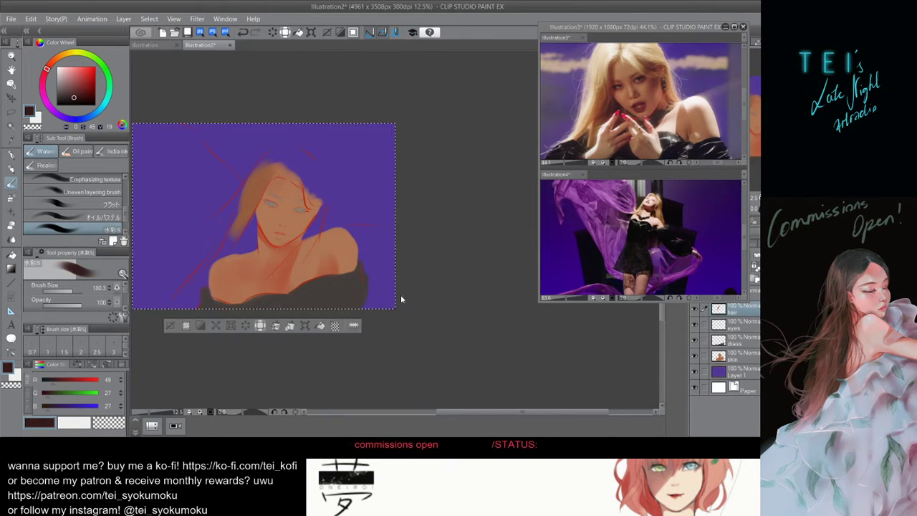
{"action": "left_click_drag", "start_coordinate": [269, 162], "coordinate": [231, 235]}
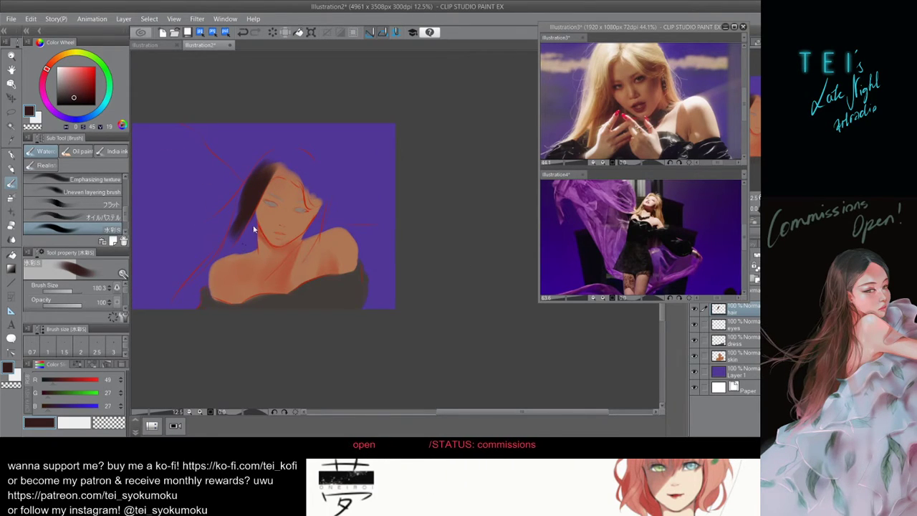
Extend the dark hair left of the face down to the shoulder with tapered ends, using a brush of about 84 to 131.
{"action": "key", "text": "bracketleft"}
{"action": "key", "text": "bracketleft"}
{"action": "key", "text": "bracketleft"}
{"action": "mouse_move", "coordinate": [253, 216]}
{"action": "left_mouse_down"}
{"action": "mouse_move", "coordinate": [253, 212]}
{"action": "mouse_move", "coordinate": [255, 242]}
{"action": "mouse_move", "coordinate": [249, 227]}
{"action": "mouse_move", "coordinate": [246, 241]}
{"action": "mouse_move", "coordinate": [252, 216]}
{"action": "mouse_move", "coordinate": [232, 252]}
{"action": "mouse_move", "coordinate": [248, 223]}
{"action": "mouse_move", "coordinate": [238, 240]}
{"action": "mouse_move", "coordinate": [244, 225]}
{"action": "mouse_move", "coordinate": [216, 256]}
{"action": "left_mouse_up"}
{"action": "key", "text": "ctrl+z"}
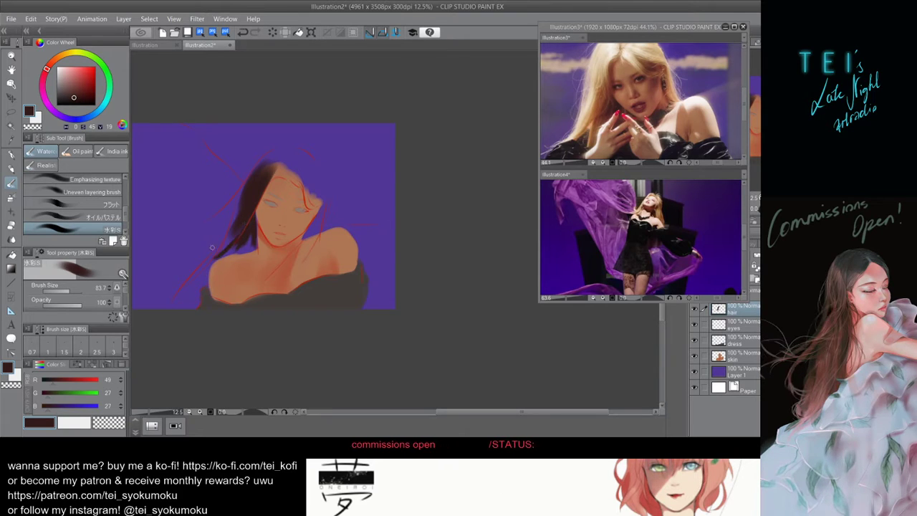
{"action": "key", "text": "]"}
{"action": "mouse_move", "coordinate": [248, 228]}
{"action": "left_mouse_down"}
{"action": "mouse_move", "coordinate": [221, 245]}
{"action": "mouse_move", "coordinate": [245, 239]}
{"action": "mouse_move", "coordinate": [243, 246]}
{"action": "mouse_move", "coordinate": [253, 225]}
{"action": "mouse_move", "coordinate": [247, 248]}
{"action": "left_mouse_up"}
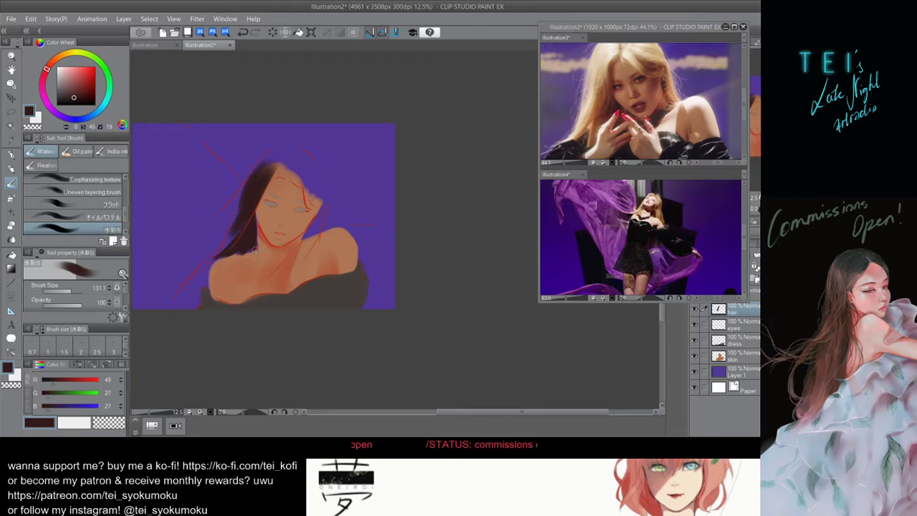
Fill out the hair's outer edge between the left cheek and shoulder with a brush of about 145.
{"action": "key", "text": "bracketleft"}
{"action": "key", "text": "bracketleft"}
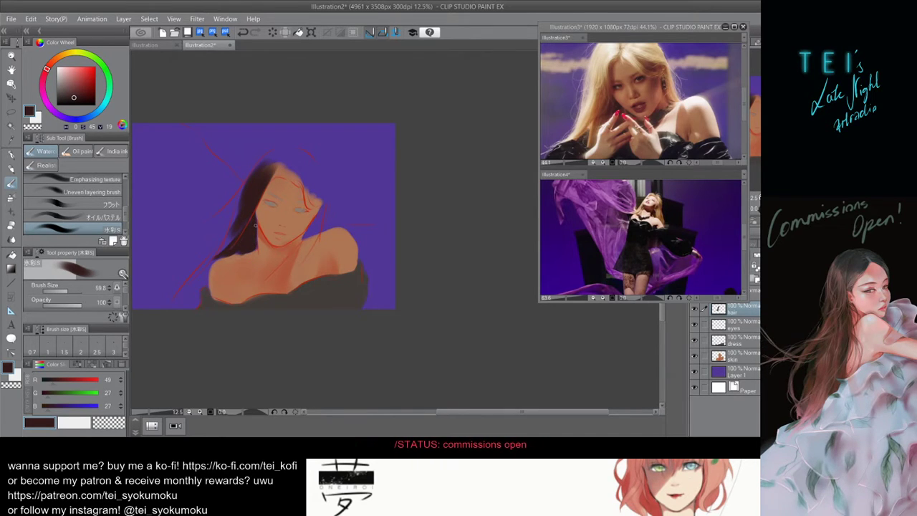
{"action": "key", "text": "bracketright"}
{"action": "key", "text": "bracketright"}
{"action": "key", "text": "bracketright"}
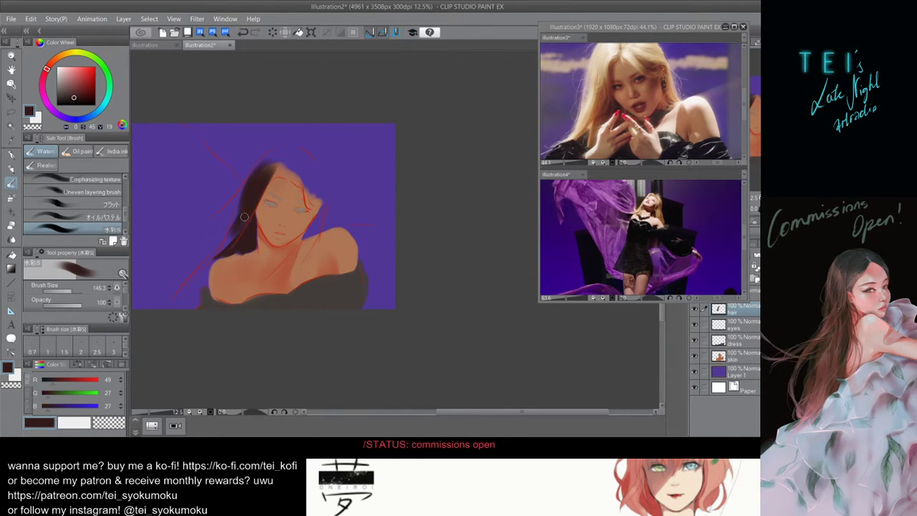
{"action": "left_click_drag", "start_coordinate": [244, 215], "coordinate": [220, 248]}
Raise the top of the hair above the forehead's left side and darken the hairline below it with a brush of about 115.
{"action": "key", "text": "bracketleft"}
{"action": "key", "text": "bracketleft"}
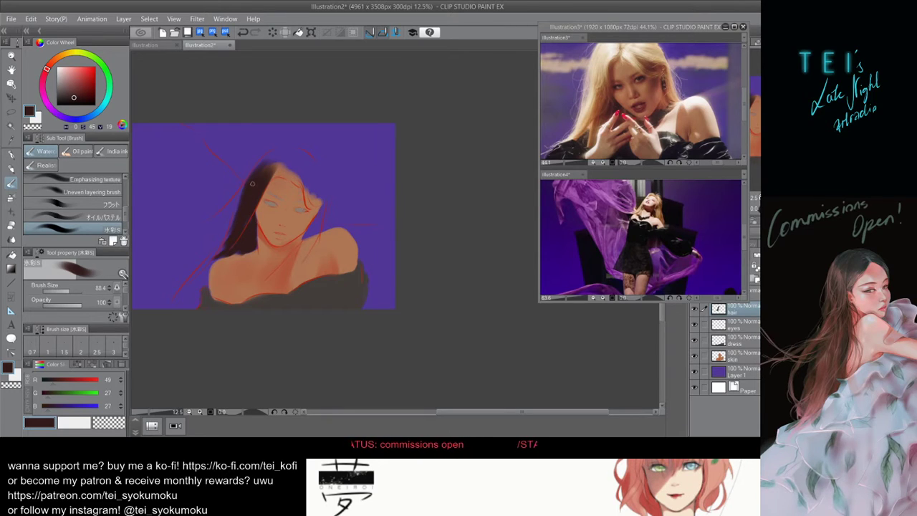
{"action": "key", "text": "bracketright"}
{"action": "left_click_drag", "start_coordinate": [280, 152], "coordinate": [256, 171]}
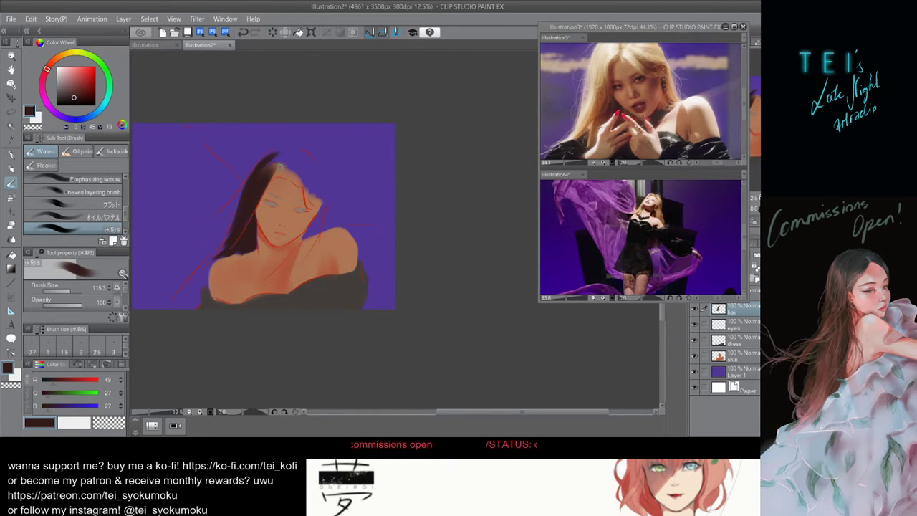
{"action": "left_click_drag", "start_coordinate": [267, 180], "coordinate": [265, 184]}
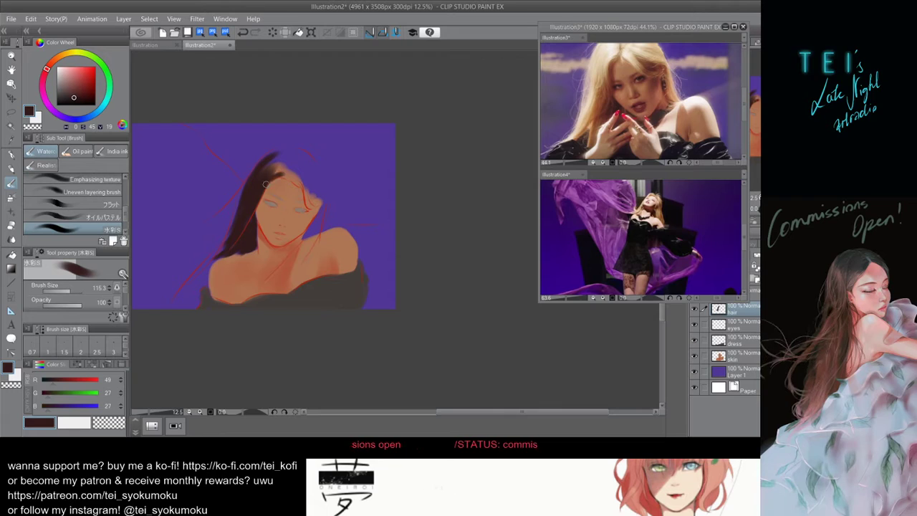
Darken the crown with a brush of about 281 and line the right side of the hairline with a brush of about 67.
{"action": "key", "text": "bracketright"}
{"action": "key", "text": "bracketright"}
{"action": "key", "text": "bracketright"}
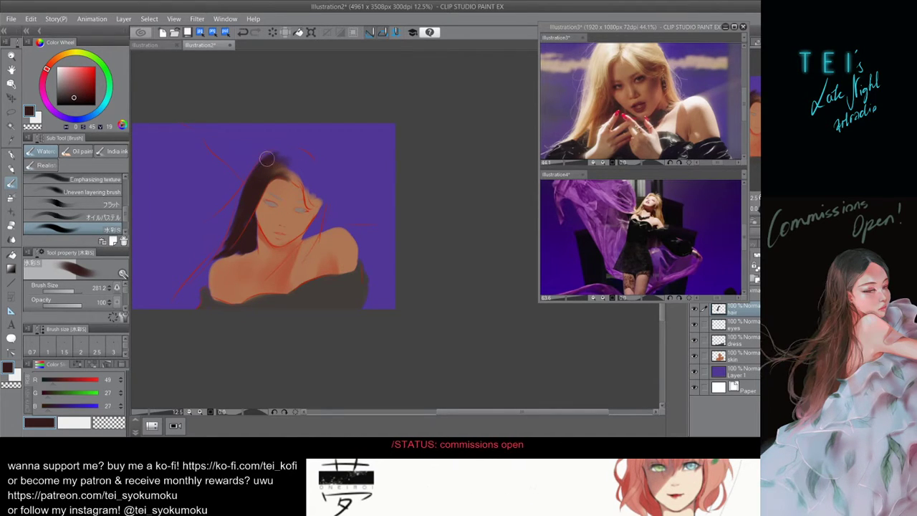
{"action": "key", "text": "bracketleft"}
{"action": "key", "text": "bracketleft"}
{"action": "key", "text": "bracketleft"}
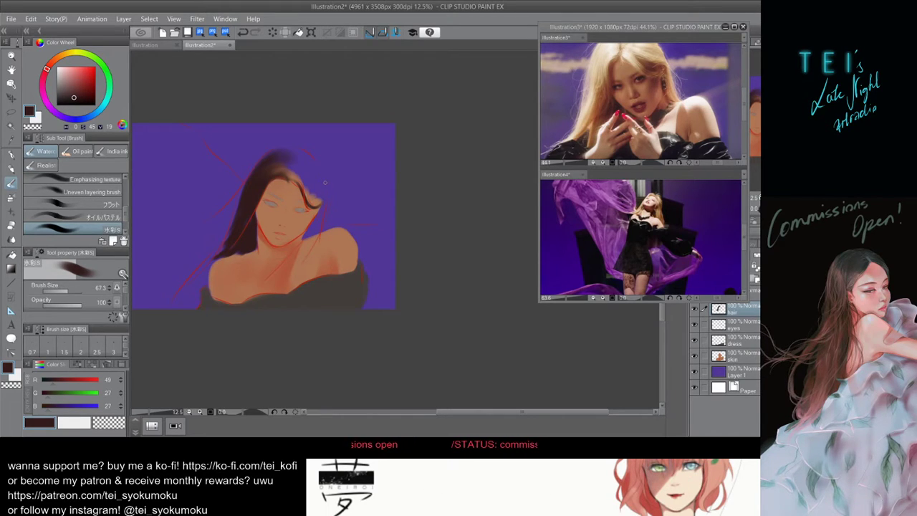
Cover the remaining brown above the forehead and fill the crown toward the right temple with a brush of about 200.
{"action": "key", "text": "bracketright"}
{"action": "key", "text": "bracketright"}
{"action": "key", "text": "bracketright"}
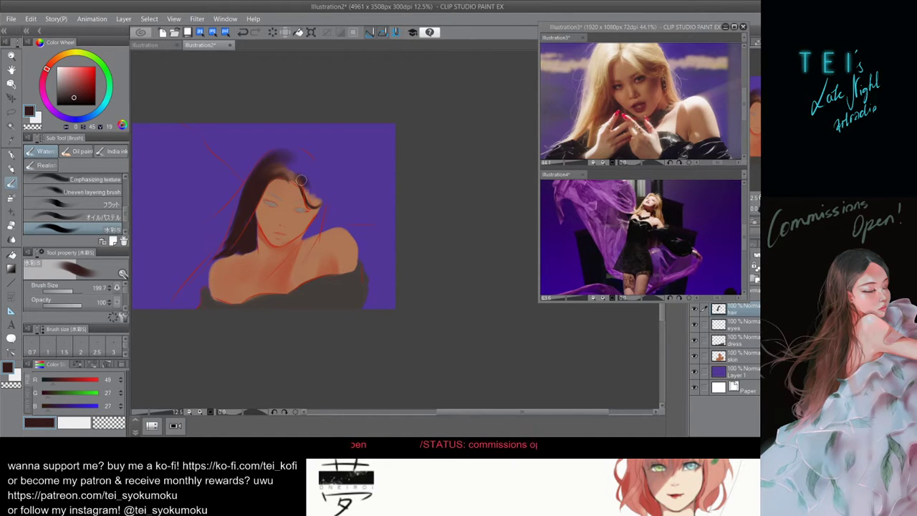
{"action": "key", "text": "bracketright"}
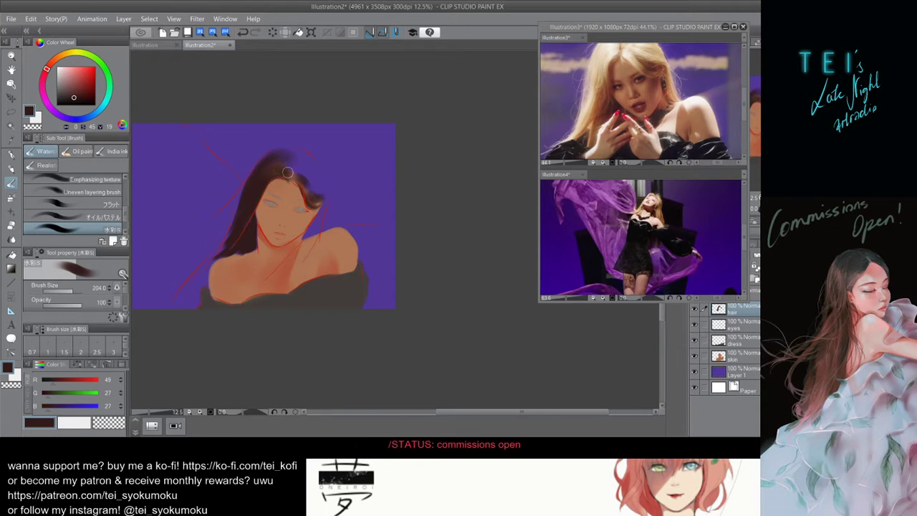
{"action": "mouse_move", "coordinate": [271, 158]}
{"action": "left_mouse_down"}
{"action": "mouse_move", "coordinate": [292, 177]}
{"action": "mouse_move", "coordinate": [264, 169]}
{"action": "mouse_move", "coordinate": [294, 162]}
{"action": "mouse_move", "coordinate": [268, 157]}
{"action": "mouse_move", "coordinate": [276, 154]}
{"action": "mouse_move", "coordinate": [313, 162]}
{"action": "mouse_move", "coordinate": [297, 154]}
{"action": "mouse_move", "coordinate": [331, 184]}
{"action": "mouse_move", "coordinate": [286, 171]}
{"action": "mouse_move", "coordinate": [291, 162]}
{"action": "mouse_move", "coordinate": [313, 188]}
{"action": "left_mouse_up"}
{"action": "key", "text": "]"}
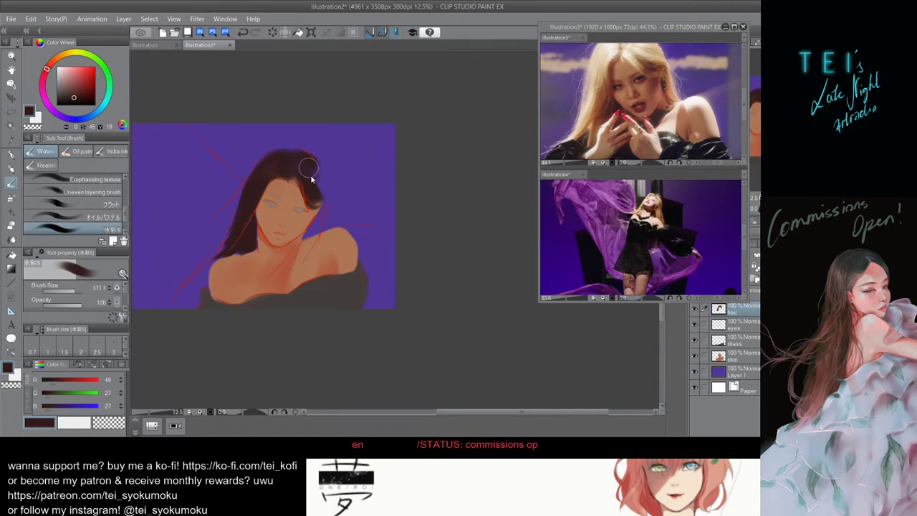
Fill the hair at the right temple and round out its outer side with a brush of about 281 to 312.
{"action": "key", "text": "bracketleft"}
{"action": "key", "text": "bracketleft"}
{"action": "key", "text": "bracketleft"}
{"action": "key", "text": "bracketleft"}
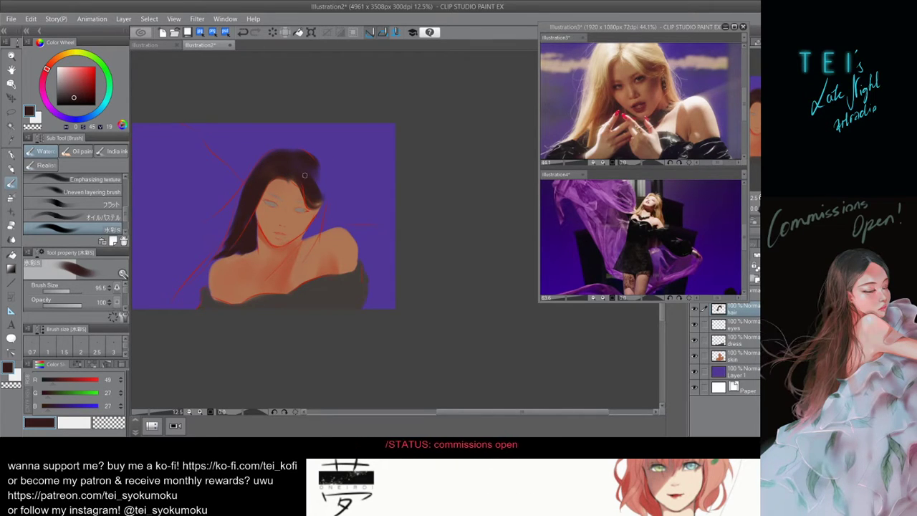
{"action": "key", "text": "bracketright"}
{"action": "key", "text": "bracketright"}
{"action": "key", "text": "bracketright"}
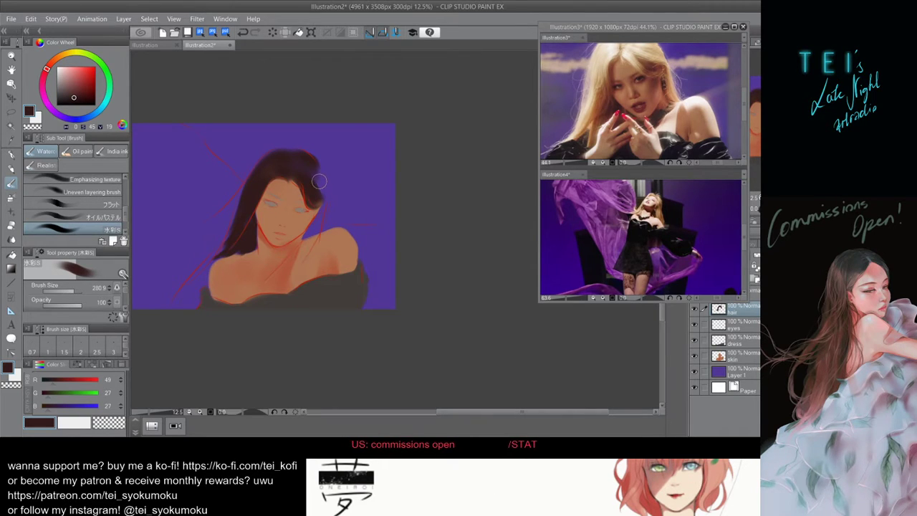
{"action": "key", "text": "bracketright"}
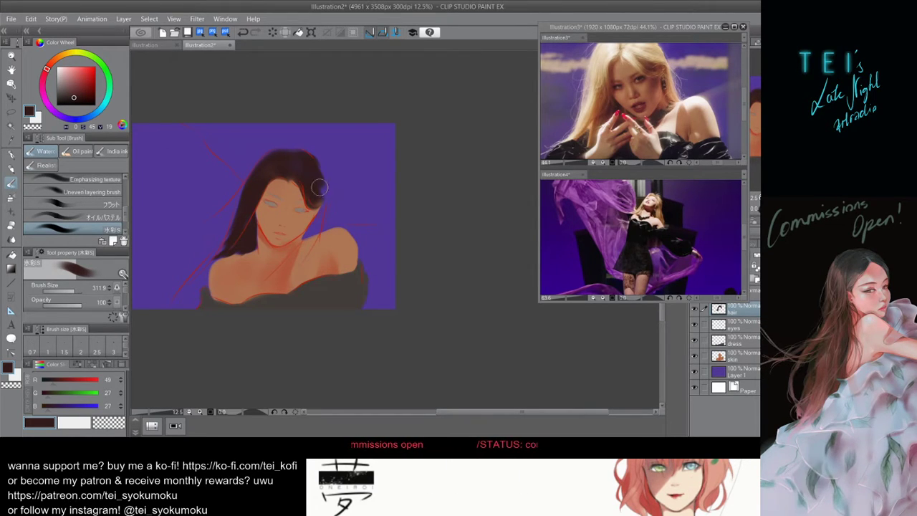
Smooth the outer contour of the hair from the crown to the right temple with a brush of about 114.
{"action": "key", "text": "bracketleft"}
{"action": "key", "text": "bracketleft"}
{"action": "key", "text": "bracketleft"}
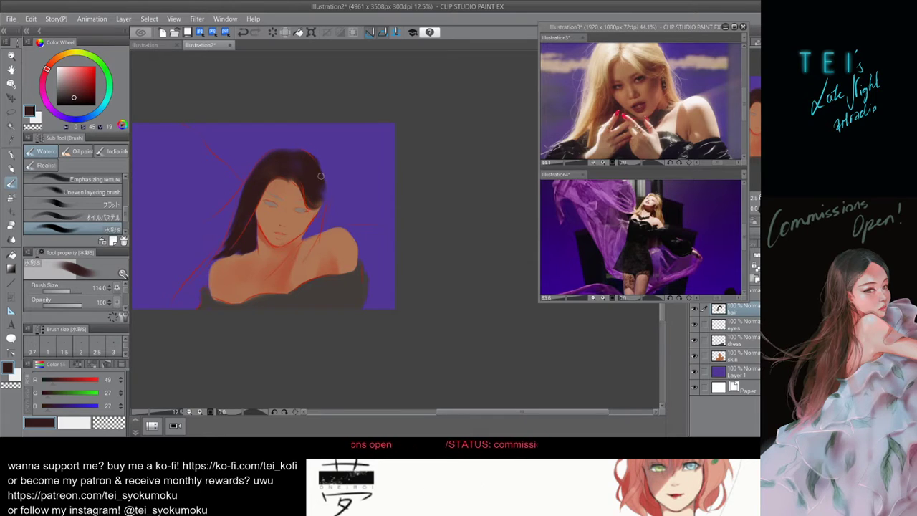
{"action": "left_click_drag", "start_coordinate": [320, 176], "coordinate": [318, 171]}
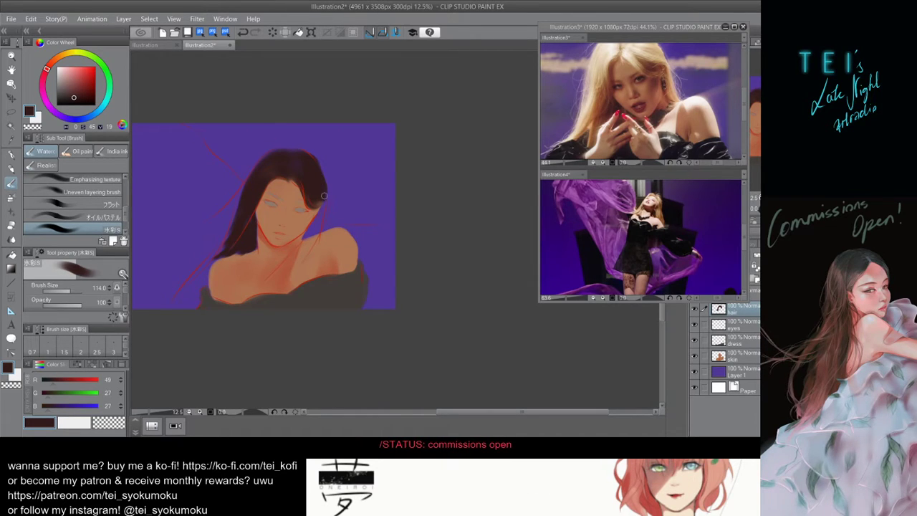
Paint a thin strand falling from the right temple past the cheek with a brush of about 50, undoing unwanted strokes.
{"action": "mouse_move", "coordinate": [307, 196]}
{"action": "left_mouse_down"}
{"action": "mouse_move", "coordinate": [326, 206]}
{"action": "mouse_move", "coordinate": [316, 211]}
{"action": "left_mouse_up"}
{"action": "key", "text": "["}
{"action": "key", "text": "["}
{"action": "key", "text": "["}
{"action": "key", "text": "["}
{"action": "key", "text": "ctrl+z"}
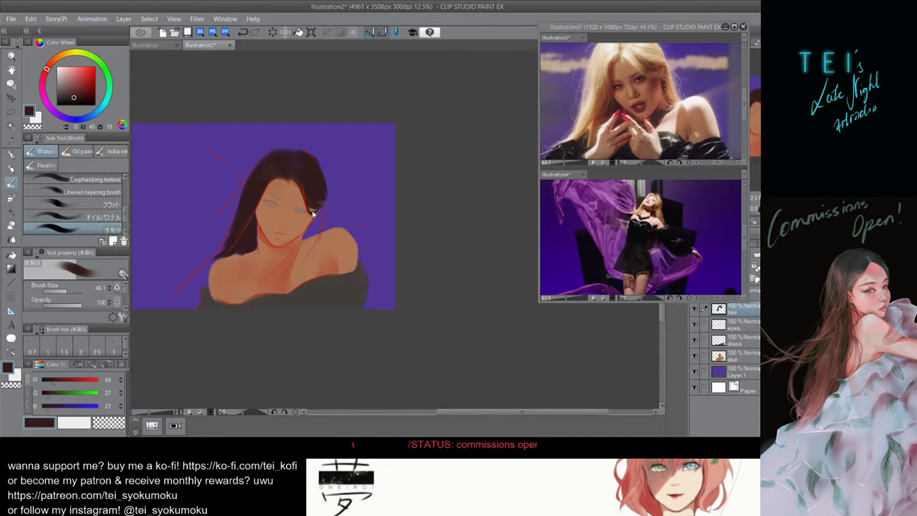
{"action": "key", "text": "bracketright"}
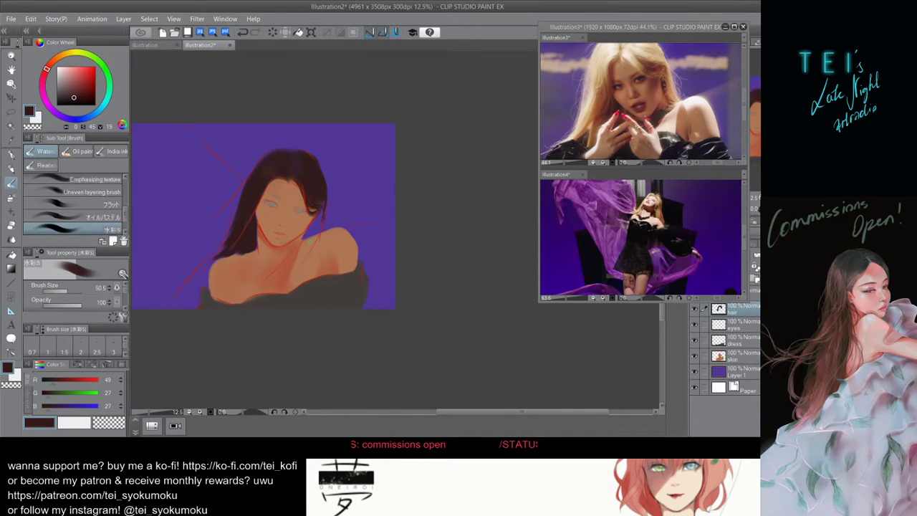
{"action": "key", "text": "ctrl+z"}
{"action": "left_click_drag", "start_coordinate": [313, 207], "coordinate": [318, 236]}
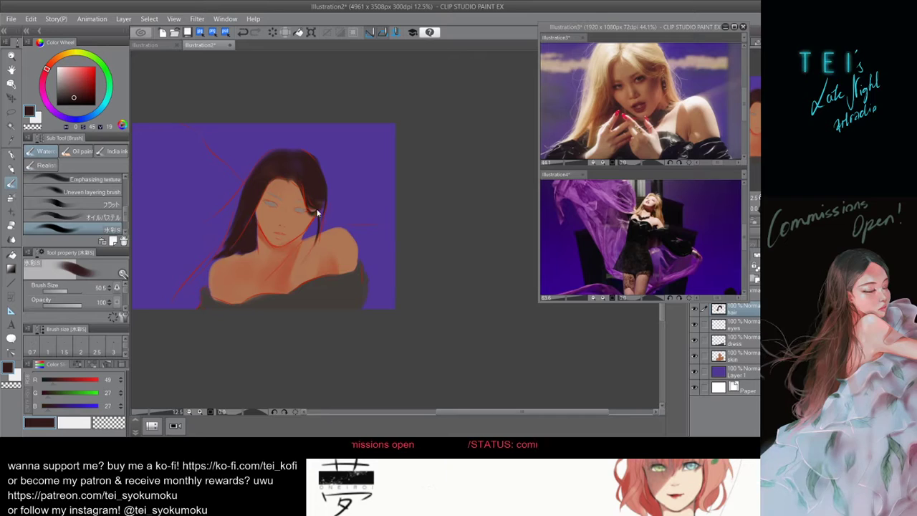
Thicken the hair right of the cheek down to the shoulder with a brush of about 138, refining it at about 91.
{"action": "key", "text": "bracketright"}
{"action": "key", "text": "bracketright"}
{"action": "key", "text": "bracketright"}
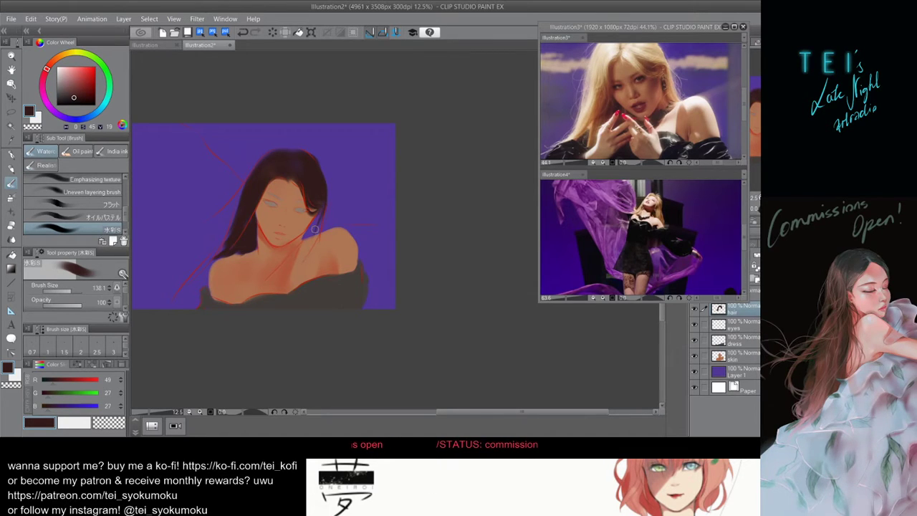
{"action": "key", "text": "bracketleft"}
{"action": "left_click_drag", "start_coordinate": [318, 202], "coordinate": [316, 228]}
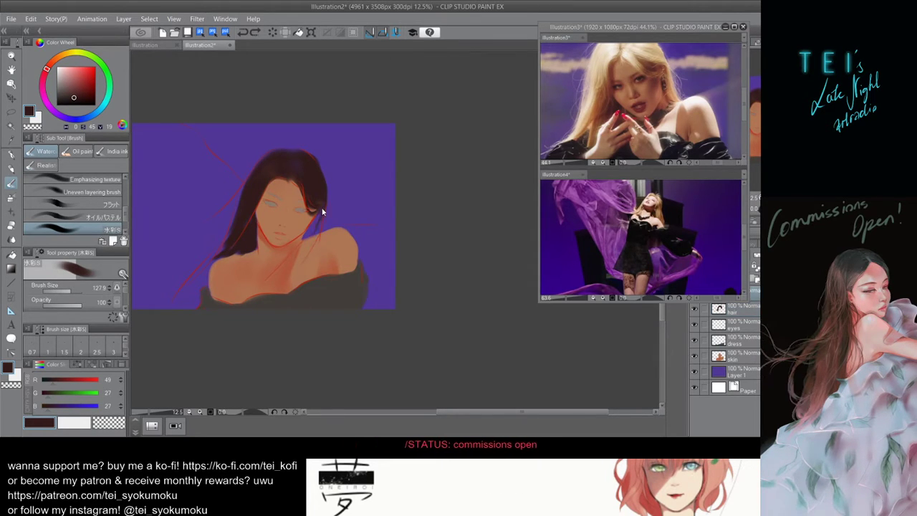
{"action": "left_click", "coordinate": [322, 212], "text": "ctrl+shift"}
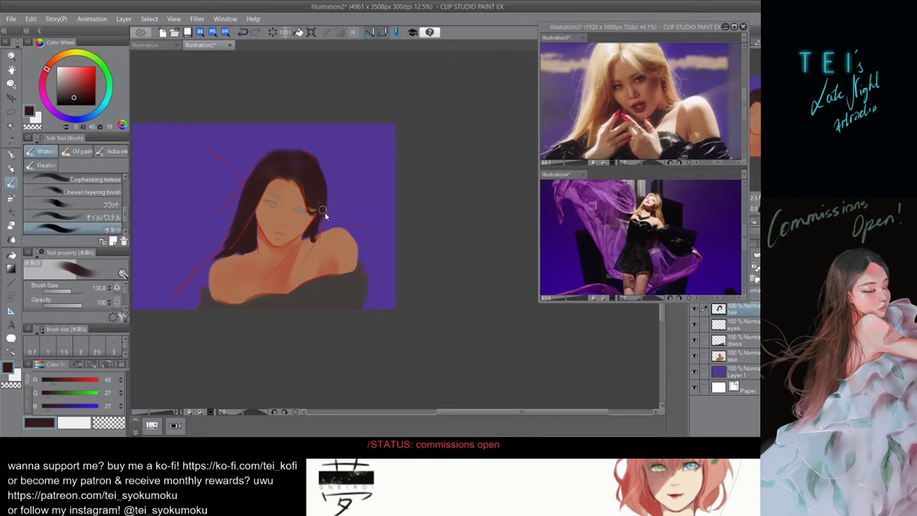
{"action": "mouse_move", "coordinate": [323, 210]}
{"action": "left_mouse_down"}
{"action": "mouse_move", "coordinate": [322, 232]}
{"action": "mouse_move", "coordinate": [330, 224]}
{"action": "left_mouse_up"}
{"action": "key", "text": "bracketleft"}
{"action": "key", "text": "bracketleft"}
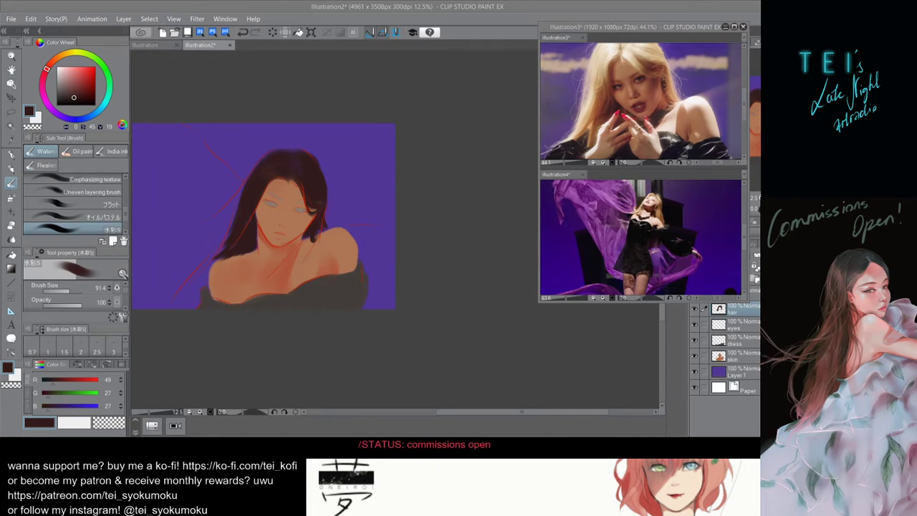
Try adding a short dark stroke at the crown's left edge with a brush of about 116.
{"action": "scroll", "coordinate": [325, 264], "scroll_direction": "down", "scroll_amount": 1}
{"action": "scroll", "coordinate": [283, 287], "scroll_direction": "up", "scroll_amount": 1}
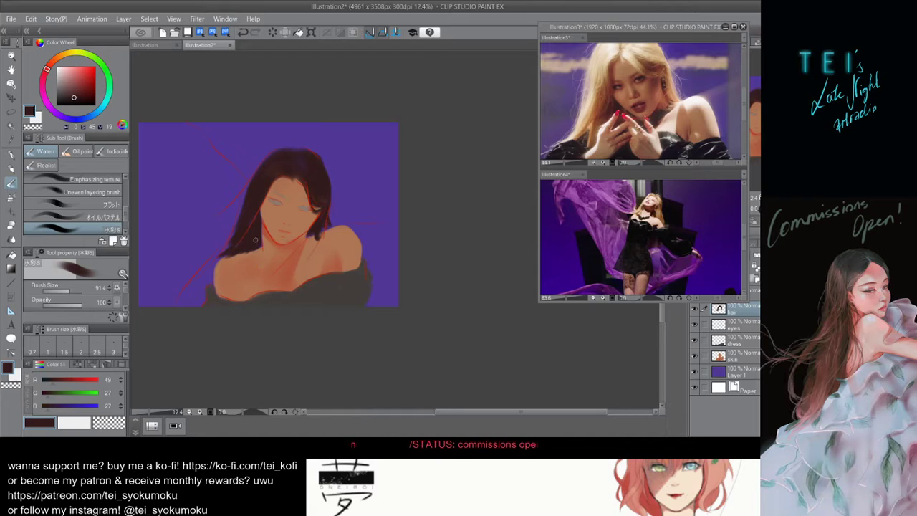
{"action": "key", "text": "]"}
{"action": "mouse_move", "coordinate": [268, 160]}
{"action": "left_mouse_down"}
{"action": "mouse_move", "coordinate": [290, 147]}
{"action": "mouse_move", "coordinate": [269, 156]}
{"action": "left_mouse_up"}
{"action": "key", "text": "ctrl+z"}
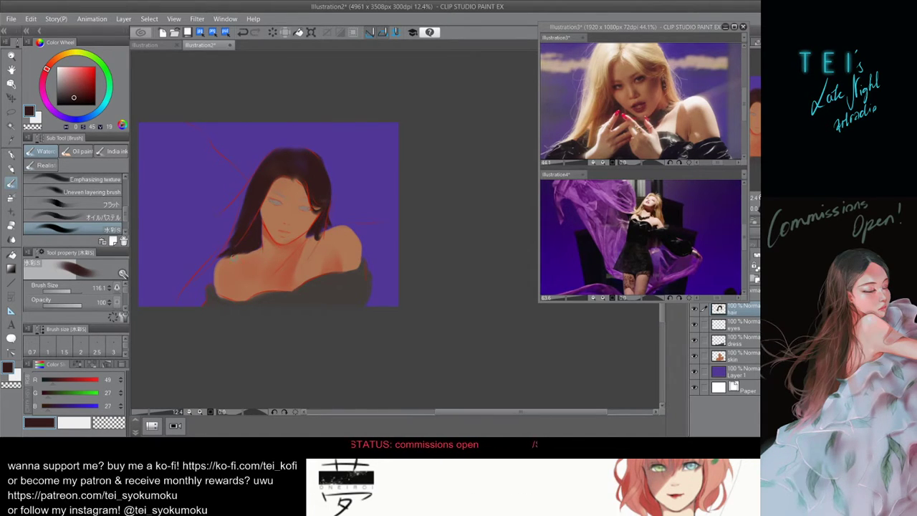
Move the dress layer slightly up and to the left over the chest, undoing any unwanted shift.
{"action": "left_click", "coordinate": [743, 341]}
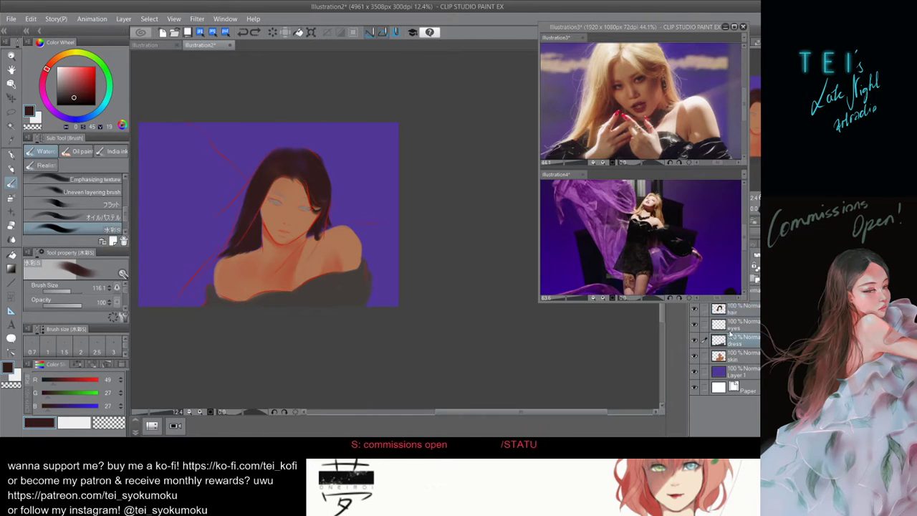
{"action": "left_click", "coordinate": [12, 98]}
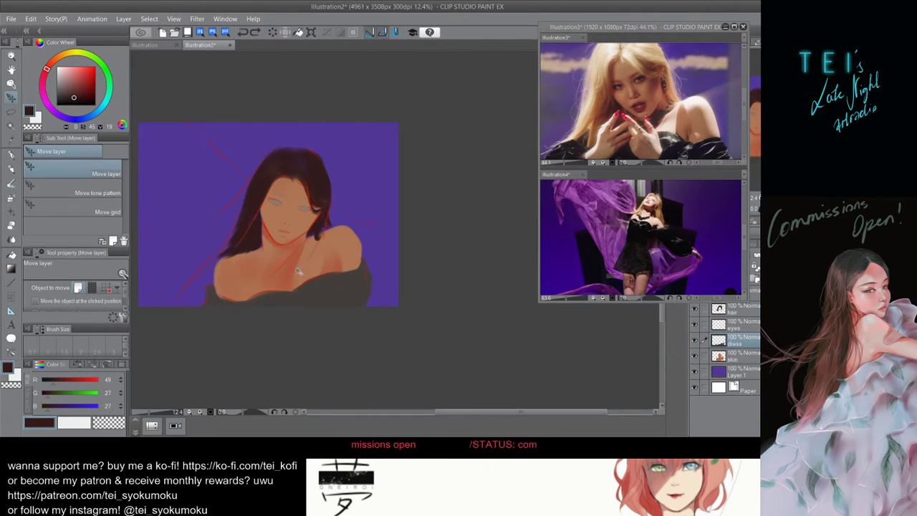
{"action": "left_click_drag", "start_coordinate": [341, 301], "coordinate": [327, 290]}
{"action": "key", "text": "ctrl+z"}
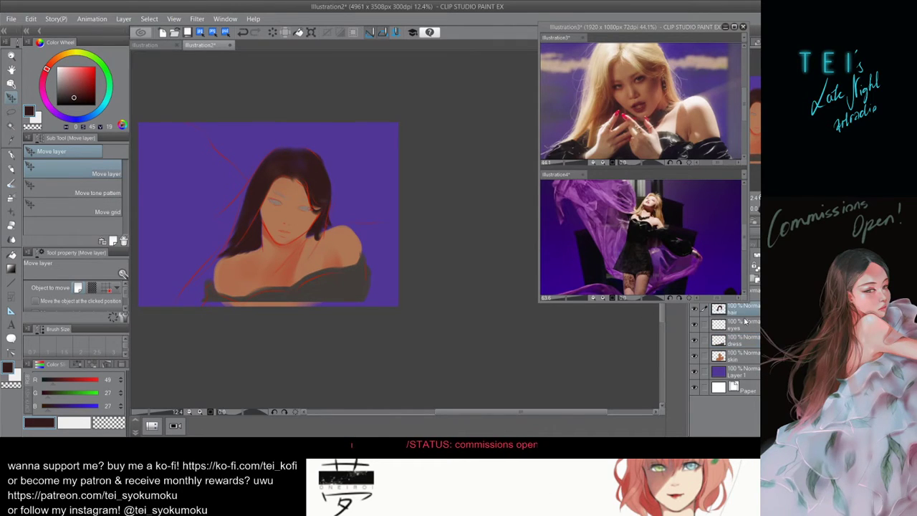
Fill the gap below the dress along the canvas edge in its sampled gray, RGB 67, 62, 59, with a brush of about 320.
{"action": "left_click", "coordinate": [11, 182]}
{"action": "left_click", "coordinate": [304, 294], "text": "alt"}
{"action": "key", "text": "bracketright"}
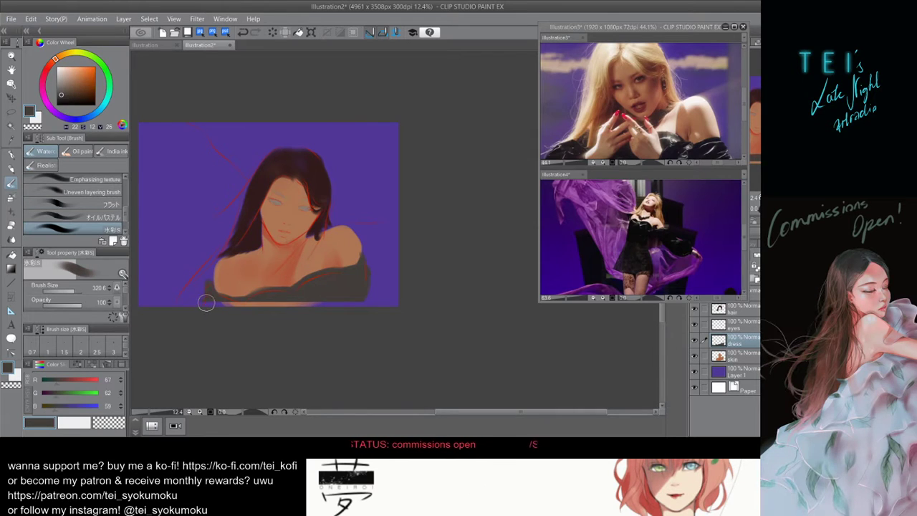
{"action": "left_click_drag", "start_coordinate": [206, 303], "coordinate": [340, 315]}
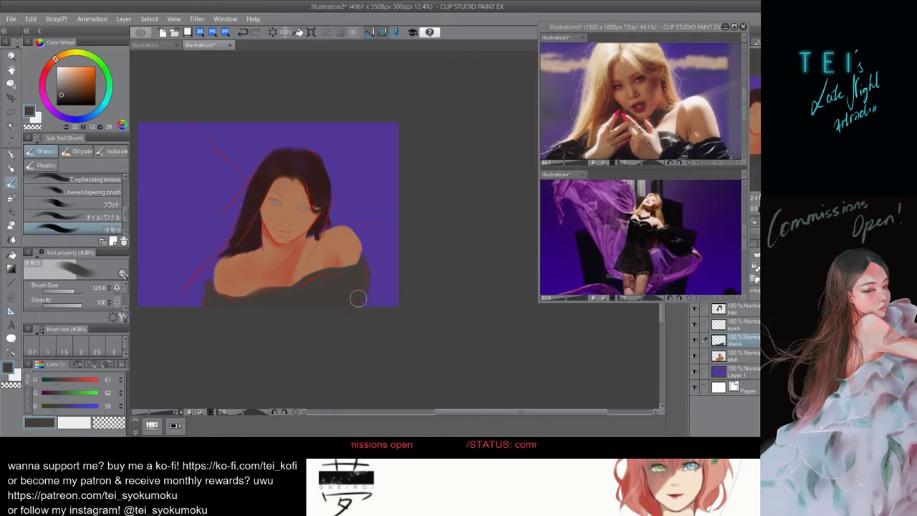
Raise the crown of the hair on the hair layer in its sampled dark brown, RGB 56, 32, 35, with a brush of about 137.
{"action": "left_click", "coordinate": [741, 353]}
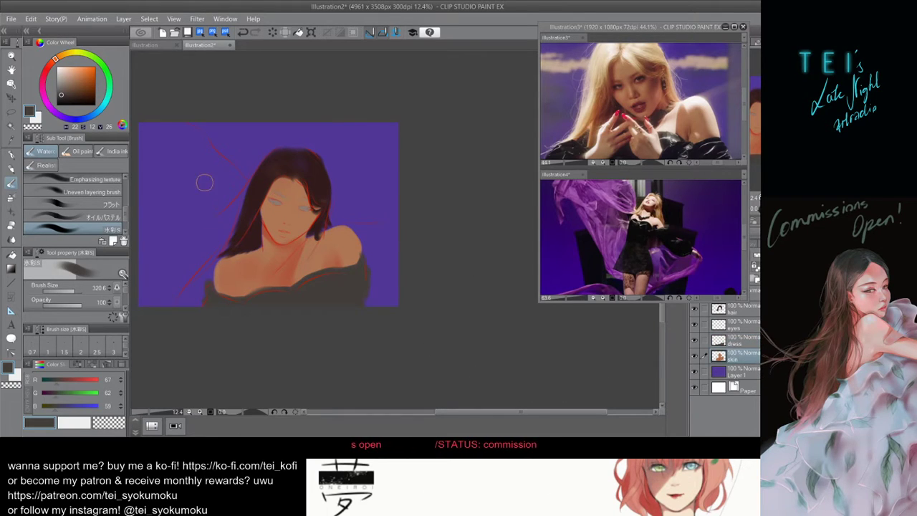
{"action": "key", "text": "bracketright"}
{"action": "key", "text": "bracketright"}
{"action": "left_click", "coordinate": [294, 156], "text": "alt"}
{"action": "key", "text": "bracketleft"}
{"action": "key", "text": "bracketleft"}
{"action": "key", "text": "bracketleft"}
{"action": "key", "text": "bracketleft"}
{"action": "key", "text": "bracketleft"}
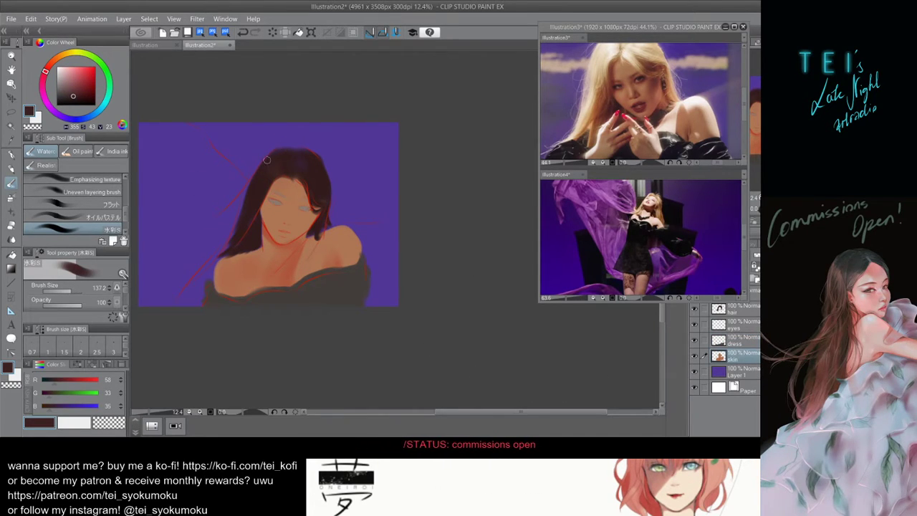
{"action": "left_click", "coordinate": [726, 313]}
{"action": "mouse_move", "coordinate": [285, 148]}
{"action": "left_mouse_down"}
{"action": "mouse_move", "coordinate": [257, 171]}
{"action": "mouse_move", "coordinate": [317, 153]}
{"action": "left_mouse_up"}
{"action": "key", "text": "ctrl+z"}
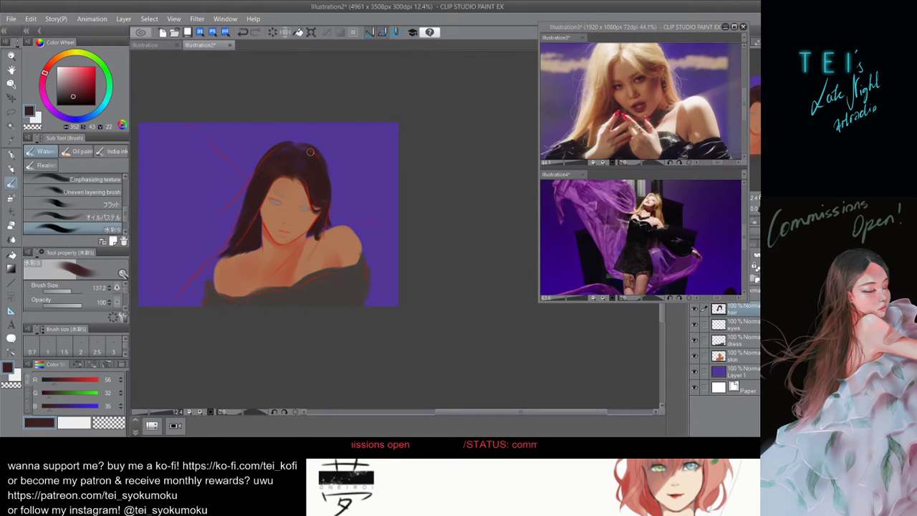
Paint a loose dark strand sweeping out and down from the crown's left side, redoing the first stroke.
{"action": "left_click_drag", "start_coordinate": [267, 153], "coordinate": [228, 205]}
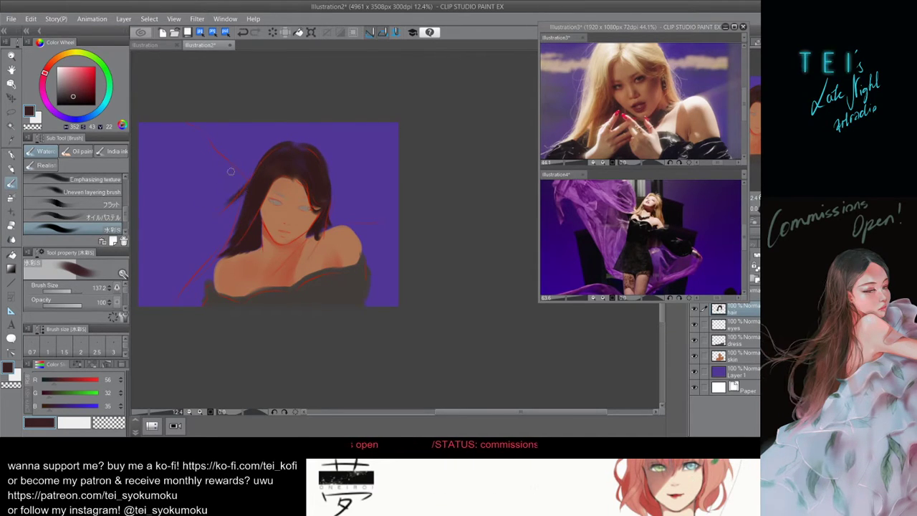
{"action": "key", "text": "ctrl+z"}
{"action": "left_click_drag", "start_coordinate": [261, 161], "coordinate": [225, 207]}
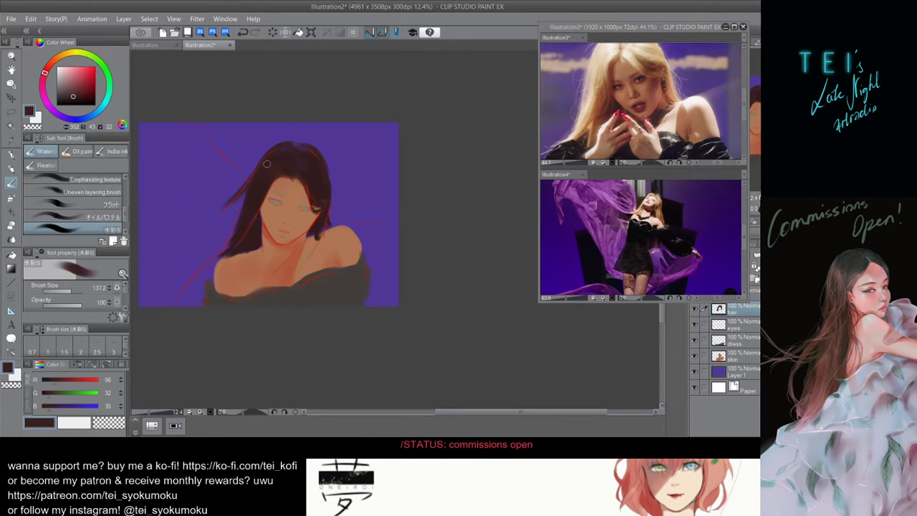
Paint a blonde highlight along the loose left strand in RGB 221, 199, 168, sampled from the reference photo's hair, with a brush of about 137.
{"action": "left_click", "coordinate": [615, 72]}
{"action": "left_click", "coordinate": [614, 75], "text": "alt"}
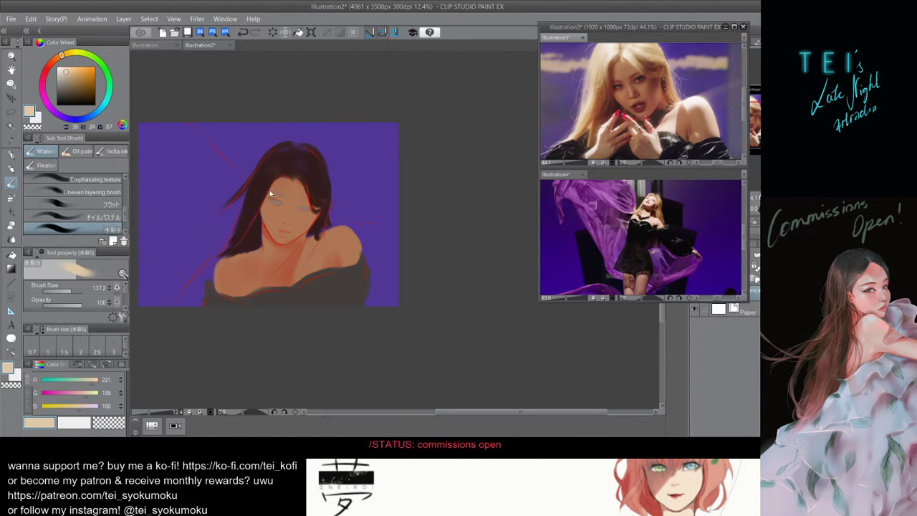
{"action": "left_click", "coordinate": [278, 146]}
{"action": "left_click_drag", "start_coordinate": [279, 146], "coordinate": [209, 212]}
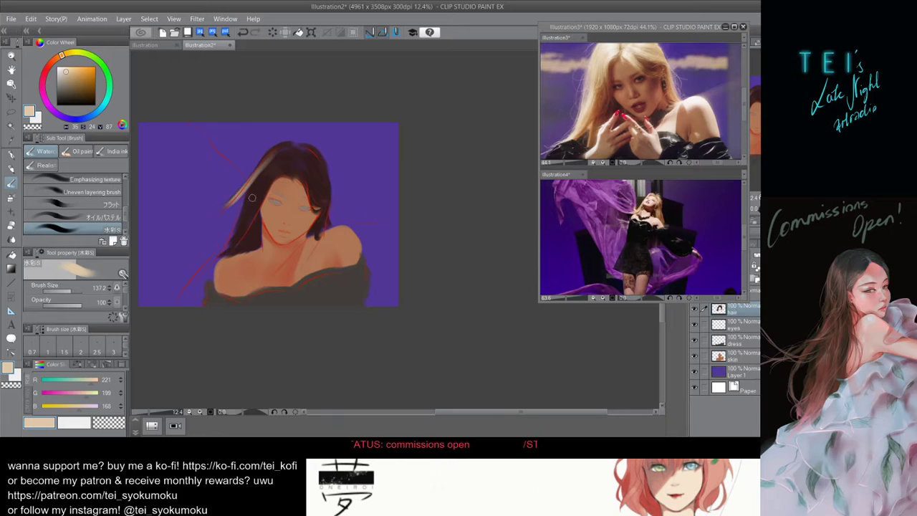
{"action": "mouse_move", "coordinate": [251, 186]}
{"action": "left_mouse_down"}
{"action": "mouse_move", "coordinate": [237, 221]}
{"action": "mouse_move", "coordinate": [245, 207]}
{"action": "left_mouse_up"}
Softly lighten the crown and left side of the hair with blonde using brushes of about 288 and 927, undoing the unwanted stroke.
{"action": "key", "text": "bracketright"}
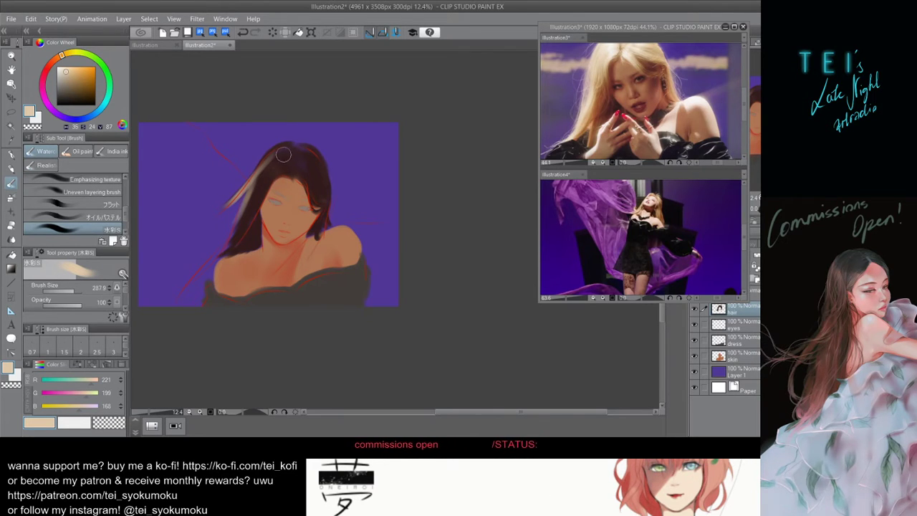
{"action": "left_click_drag", "start_coordinate": [282, 155], "coordinate": [242, 220]}
{"action": "left_click", "coordinate": [753, 263]}
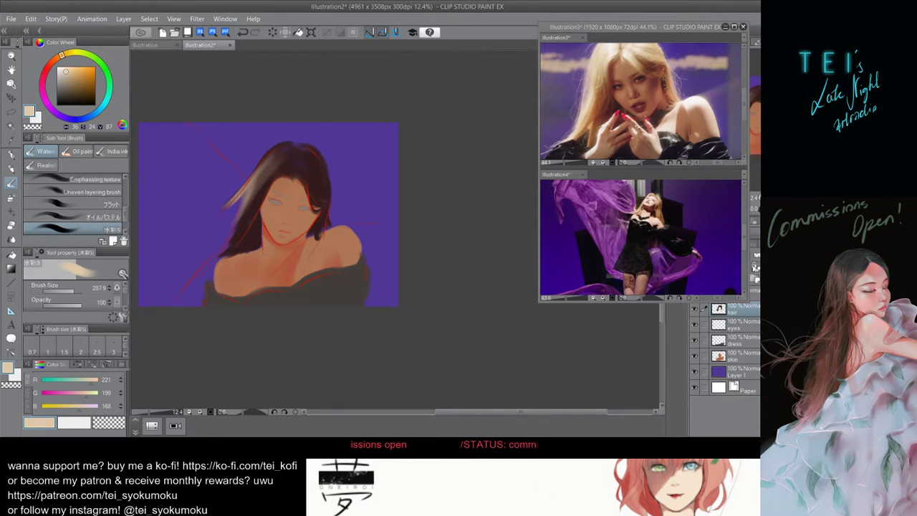
{"action": "key", "text": "bracketright"}
{"action": "left_click_drag", "start_coordinate": [252, 162], "coordinate": [263, 154]}
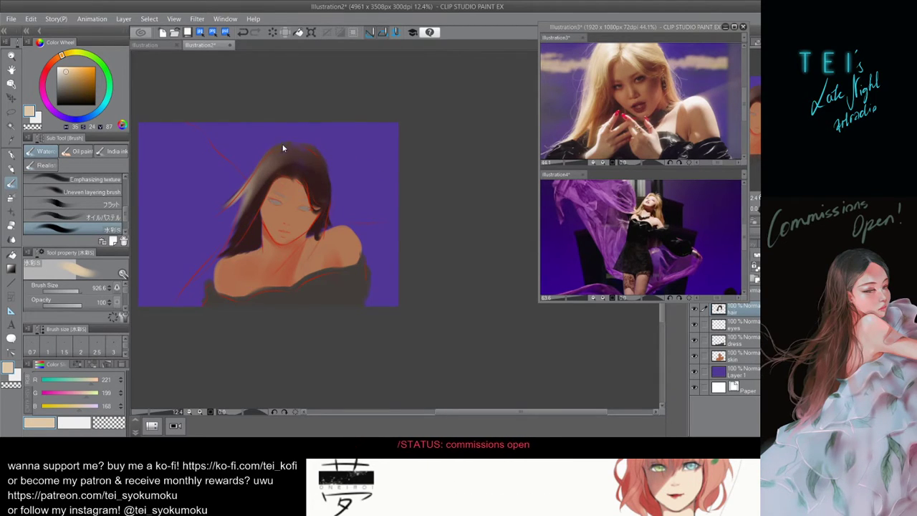
{"action": "left_click_drag", "start_coordinate": [284, 149], "coordinate": [286, 133]}
{"action": "mouse_move", "coordinate": [279, 171]}
{"action": "left_mouse_down"}
{"action": "mouse_move", "coordinate": [285, 164]}
{"action": "mouse_move", "coordinate": [274, 162]}
{"action": "mouse_move", "coordinate": [284, 174]}
{"action": "left_mouse_up"}
{"action": "key", "text": "ctrl+z"}
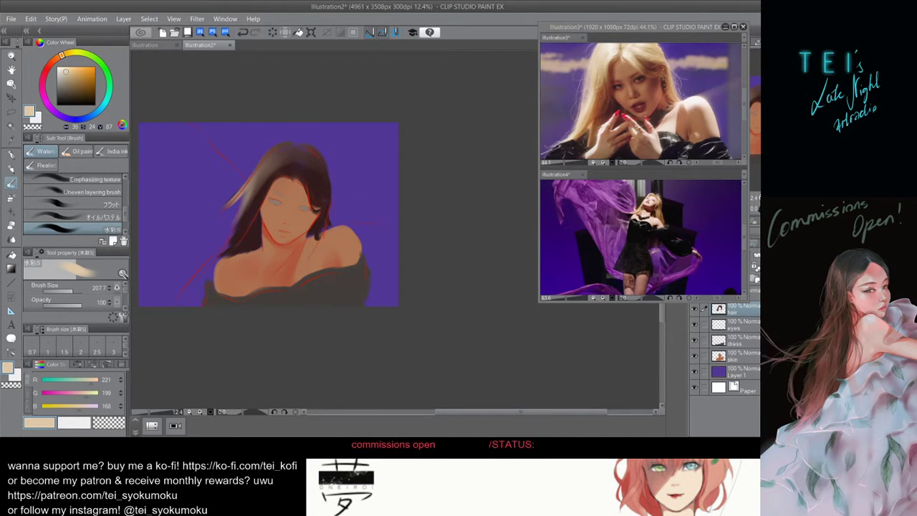
Extend the blonde wisp left of the face with brushes of about 96 to 141, undoing unwanted strokes.
{"action": "mouse_move", "coordinate": [247, 174]}
{"action": "left_mouse_down"}
{"action": "mouse_move", "coordinate": [259, 169]}
{"action": "mouse_move", "coordinate": [218, 215]}
{"action": "left_mouse_up"}
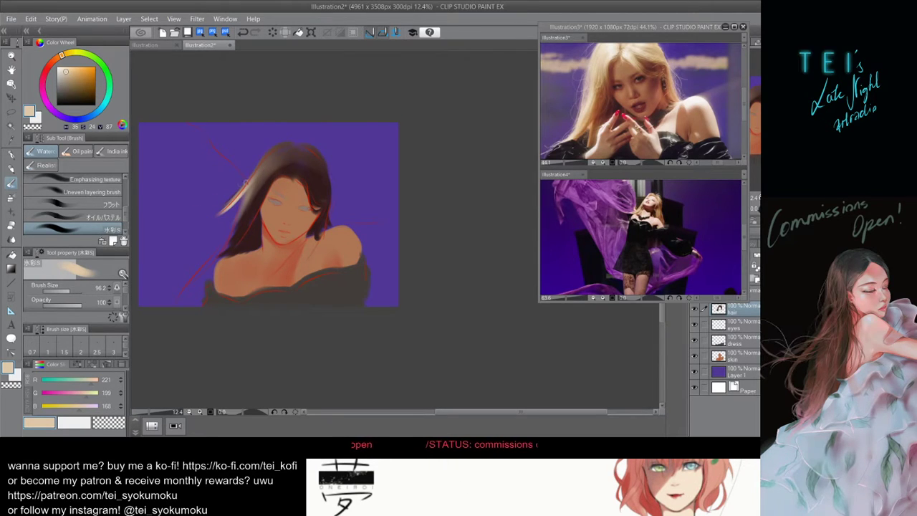
{"action": "key", "text": "ctrl+z"}
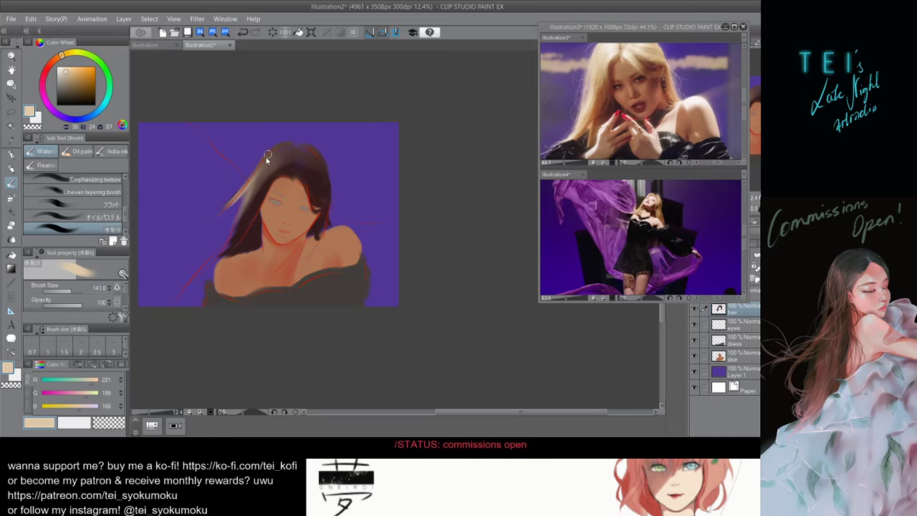
{"action": "mouse_move", "coordinate": [267, 160]}
{"action": "left_mouse_down"}
{"action": "mouse_move", "coordinate": [238, 183]}
{"action": "mouse_move", "coordinate": [214, 246]}
{"action": "left_mouse_up"}
{"action": "key", "text": "ctrl+z"}
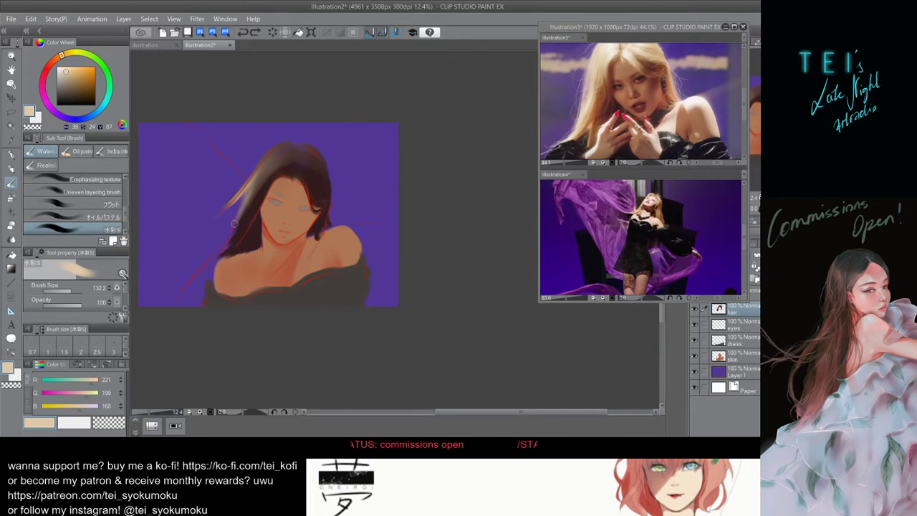
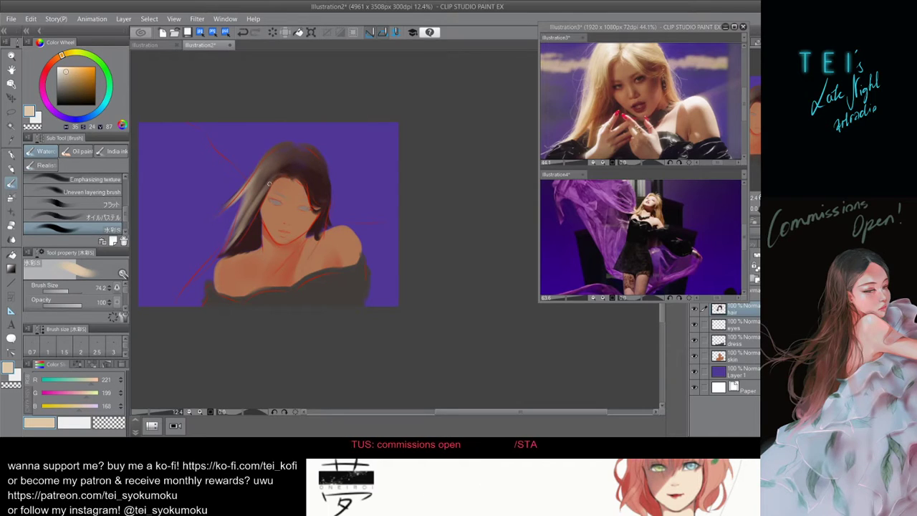
Brighten the hair along the left side of the face with blonde strokes, using a brush of about 119.
{"action": "key", "text": "bracketright"}
{"action": "key", "text": "bracketright"}
{"action": "key", "text": "bracketright"}
{"action": "key", "text": "bracketright"}
{"action": "key", "text": "bracketright"}
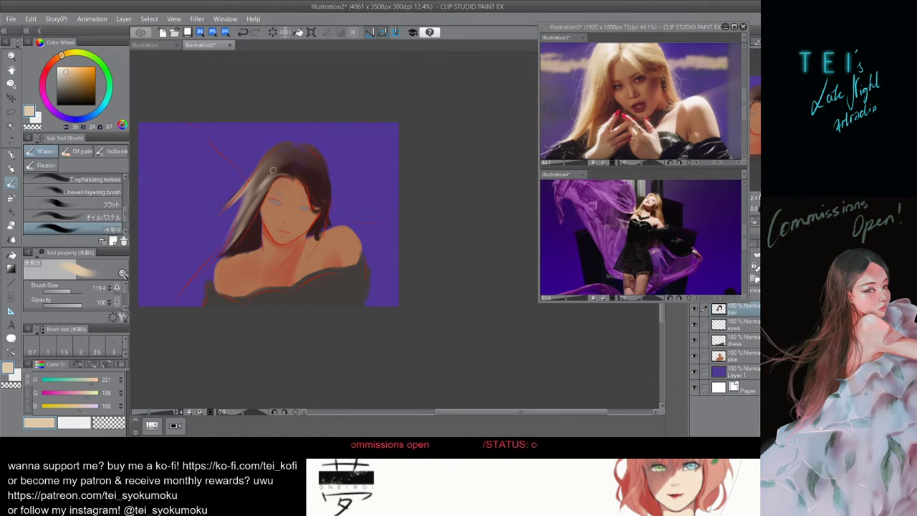
{"action": "left_click_drag", "start_coordinate": [259, 190], "coordinate": [240, 227]}
{"action": "key", "text": "["}
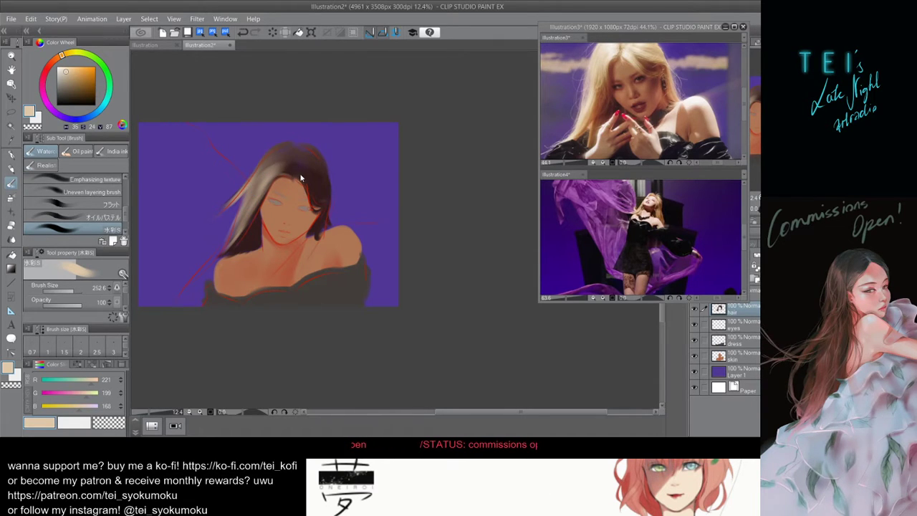
Try a blonde highlight across the hair above the forehead with a brush of about 132.
{"action": "key", "text": "["}
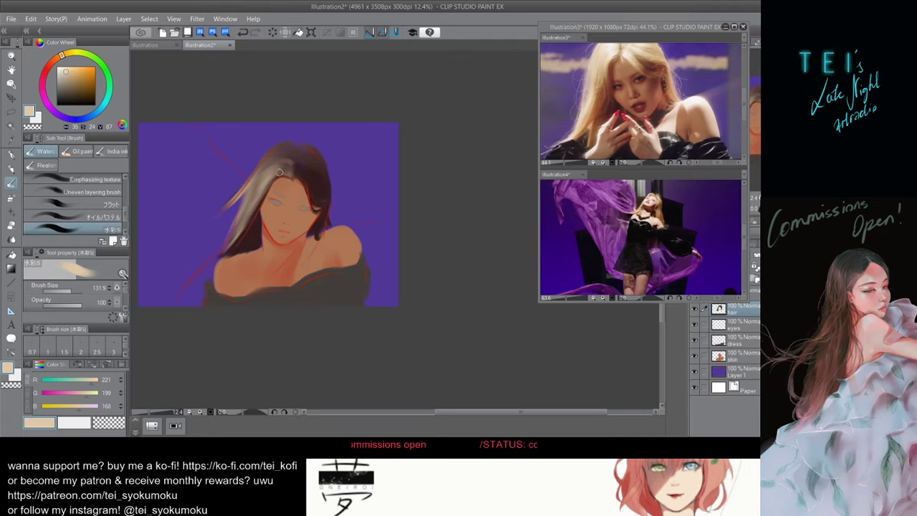
{"action": "key", "text": "ctrl+z"}
{"action": "mouse_move", "coordinate": [261, 173]}
{"action": "left_mouse_down"}
{"action": "mouse_move", "coordinate": [296, 161]}
{"action": "mouse_move", "coordinate": [295, 172]}
{"action": "left_mouse_up"}
{"action": "key", "text": "ctrl+z"}
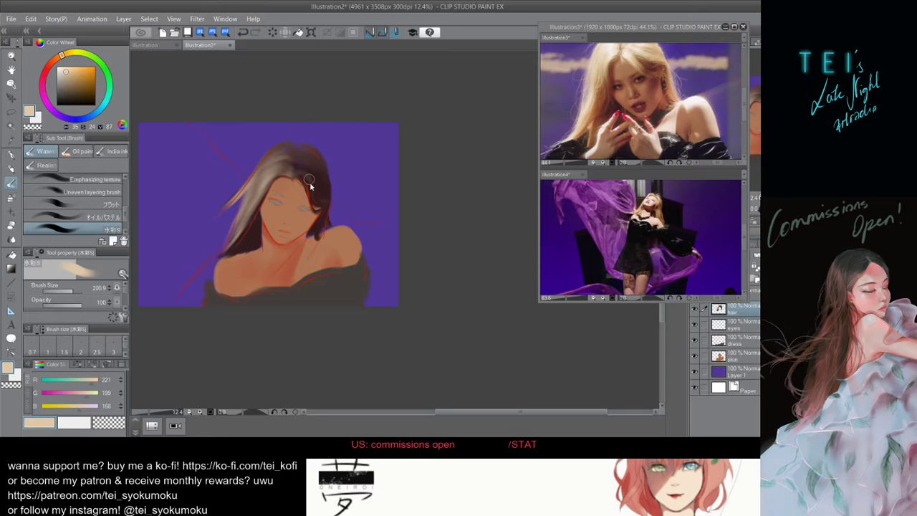
Paint a blonde highlight down the lock right of the forehead toward the right eye with a brush of about 170.
{"action": "key", "text": "["}
{"action": "left_click_drag", "start_coordinate": [298, 178], "coordinate": [315, 209]}
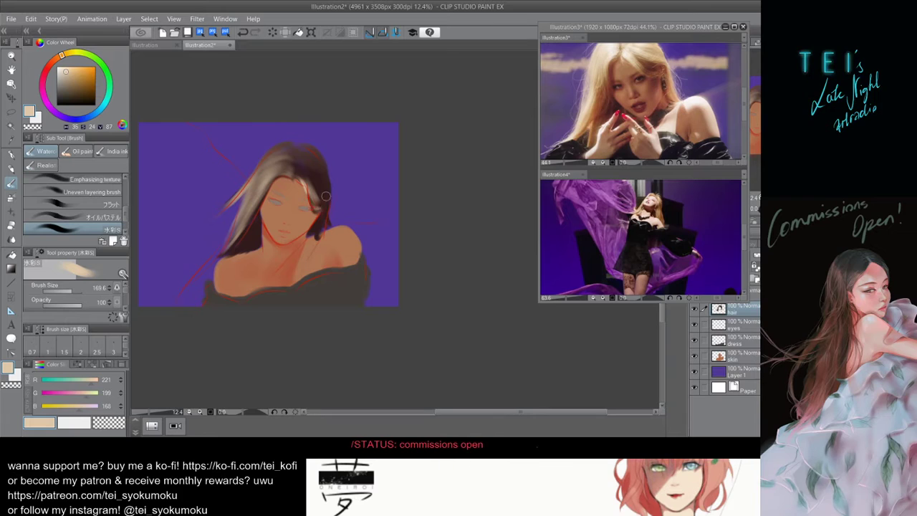
{"action": "key", "text": "]"}
{"action": "key", "text": "]"}
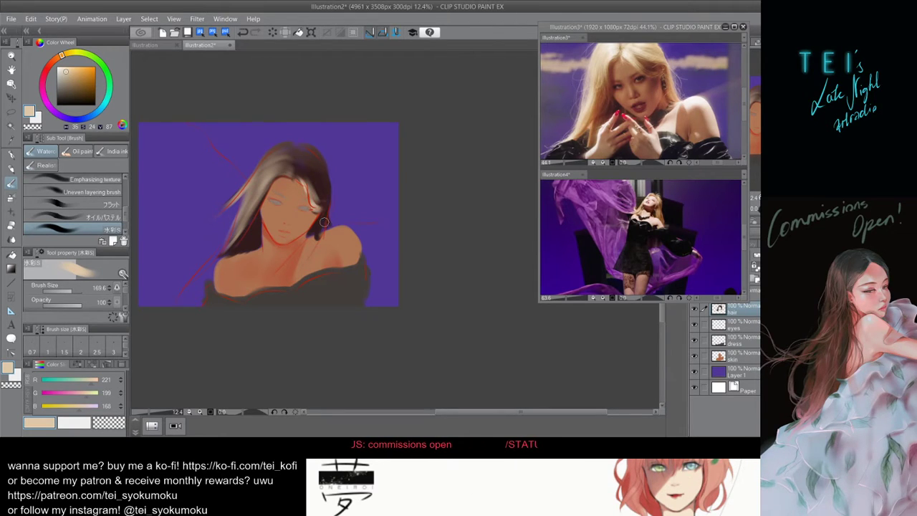
{"action": "key", "text": "["}
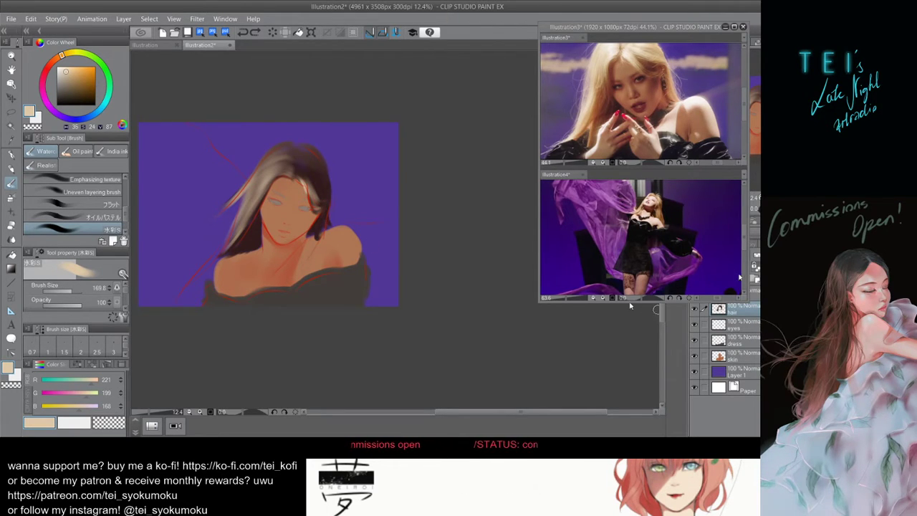
Refine the tip of the blonde lock beside the right eye with a small brush of about 46, undoing unwanted larger strokes.
{"action": "left_click_drag", "start_coordinate": [305, 183], "coordinate": [312, 202]}
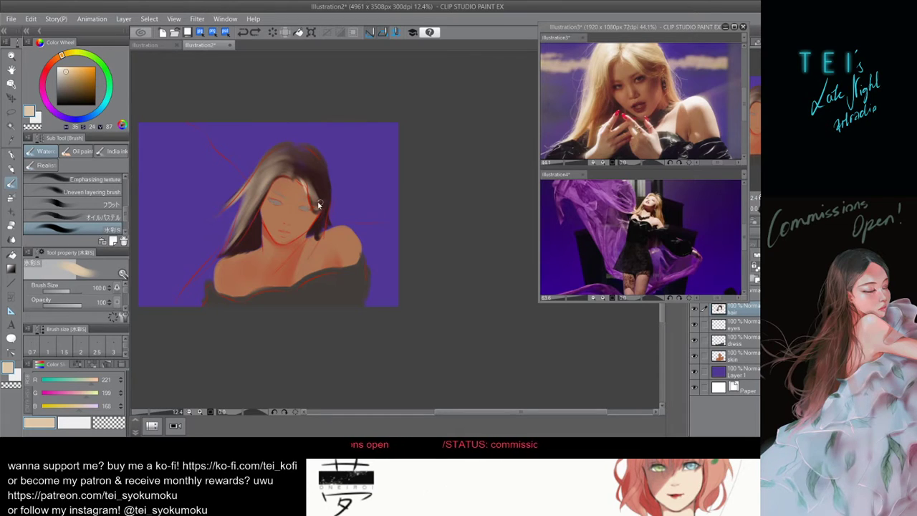
{"action": "key", "text": "ctrl+z"}
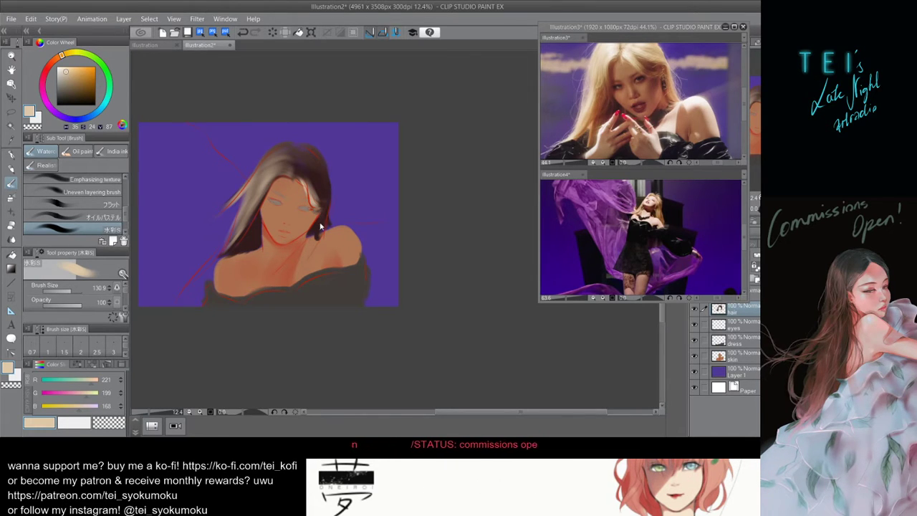
{"action": "left_click_drag", "start_coordinate": [311, 199], "coordinate": [316, 212]}
{"action": "key", "text": "["}
{"action": "key", "text": "["}
{"action": "key", "text": "["}
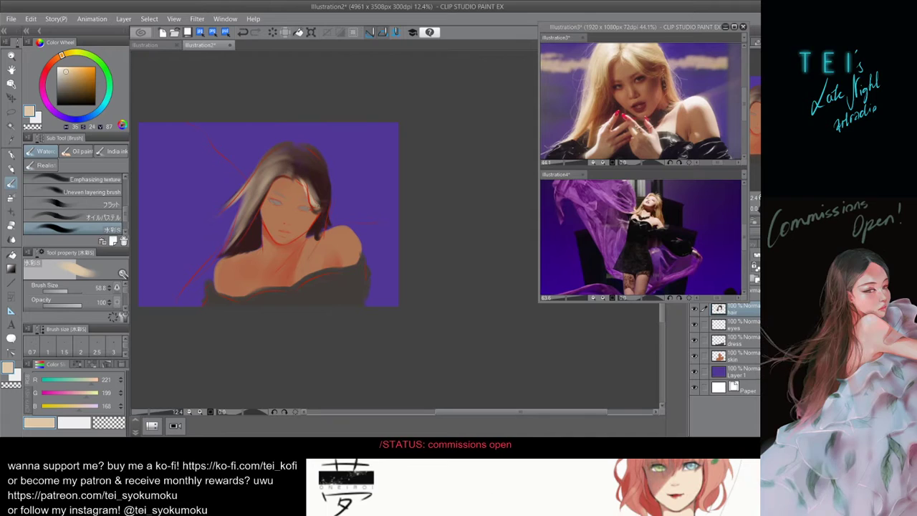
{"action": "key", "text": "ctrl+z"}
{"action": "key", "text": "ctrl+z"}
{"action": "key", "text": "ctrl+z"}
{"action": "left_click_drag", "start_coordinate": [318, 199], "coordinate": [320, 209]}
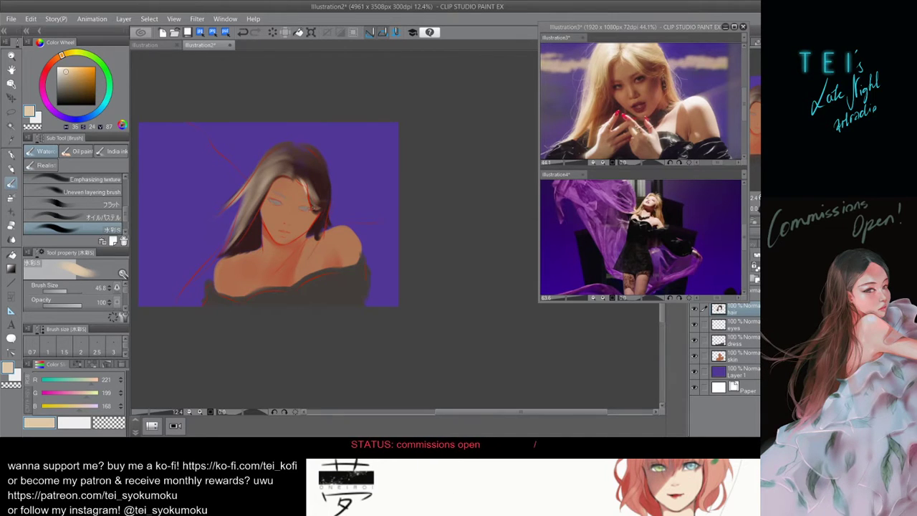
{"action": "key", "text": "["}
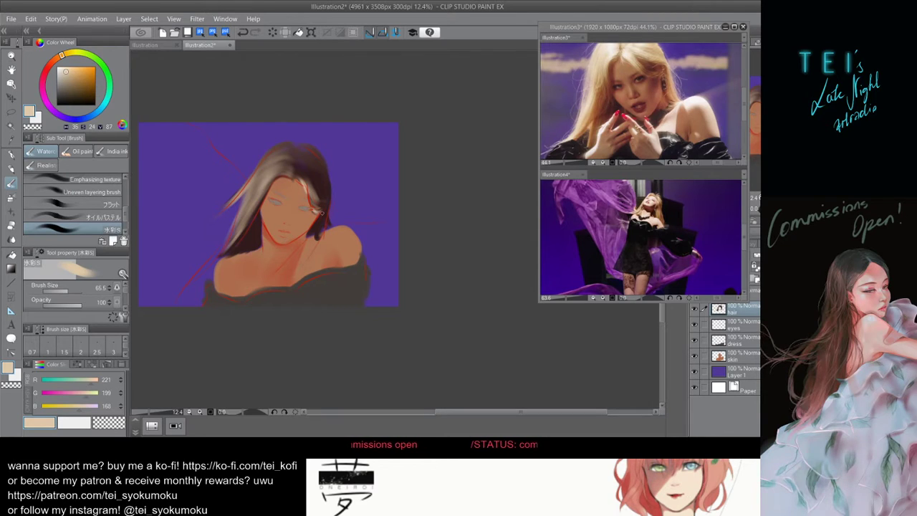
Spread blonde over the right side of the crown and down past the right eye with brushes of about 194 and 354.
{"action": "key", "text": "bracketright"}
{"action": "key", "text": "bracketright"}
{"action": "key", "text": "bracketright"}
{"action": "key", "text": "bracketright"}
{"action": "key", "text": "bracketright"}
{"action": "key", "text": "bracketright"}
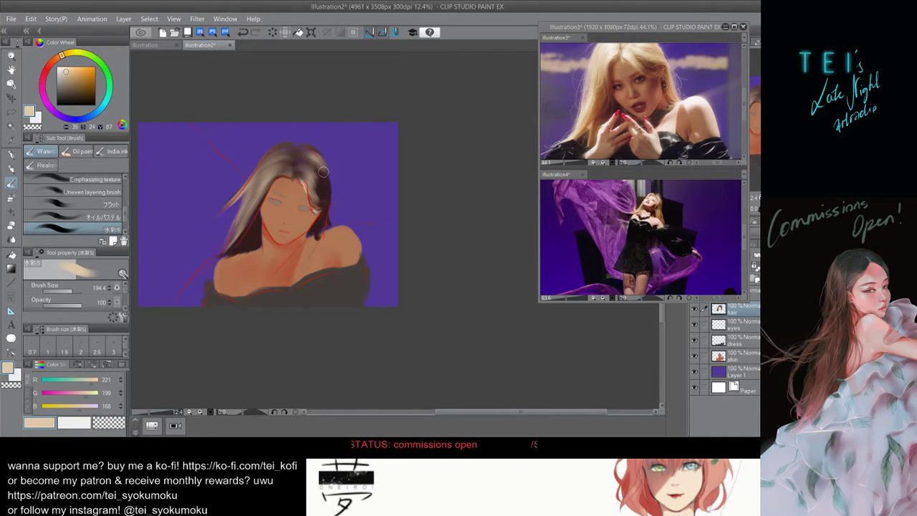
{"action": "mouse_move", "coordinate": [310, 159]}
{"action": "left_mouse_down"}
{"action": "mouse_move", "coordinate": [327, 194]}
{"action": "mouse_move", "coordinate": [303, 156]}
{"action": "mouse_move", "coordinate": [321, 210]}
{"action": "mouse_move", "coordinate": [316, 165]}
{"action": "mouse_move", "coordinate": [324, 173]}
{"action": "mouse_move", "coordinate": [326, 208]}
{"action": "left_mouse_up"}
{"action": "key", "text": "]"}
{"action": "key", "text": "]"}
{"action": "key", "text": "]"}
{"action": "key", "text": "]"}
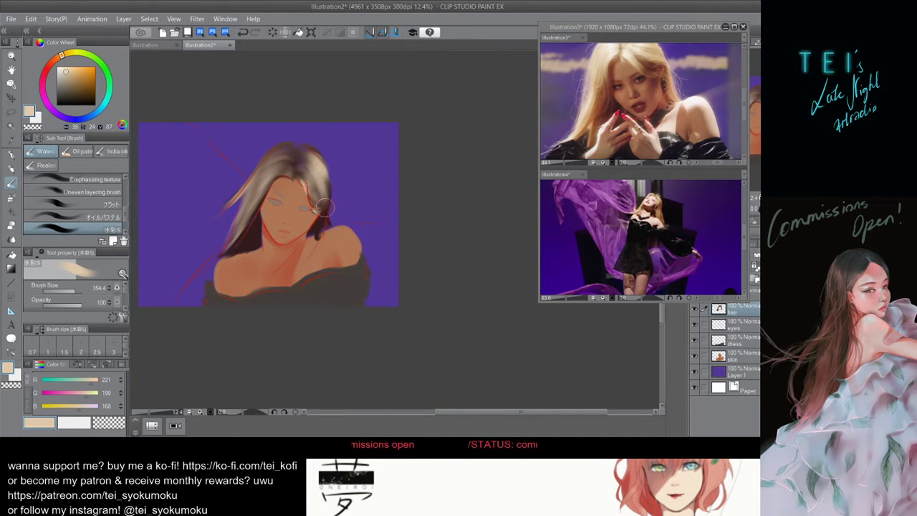
Lighten the lower hair falling left of the neck with blonde, using a brush of about 132.
{"action": "key", "text": "["}
{"action": "key", "text": "["}
{"action": "key", "text": "["}
{"action": "key", "text": "["}
{"action": "mouse_move", "coordinate": [244, 213]}
{"action": "left_mouse_down"}
{"action": "mouse_move", "coordinate": [253, 192]}
{"action": "mouse_move", "coordinate": [229, 244]}
{"action": "left_mouse_up"}
{"action": "key", "text": "["}
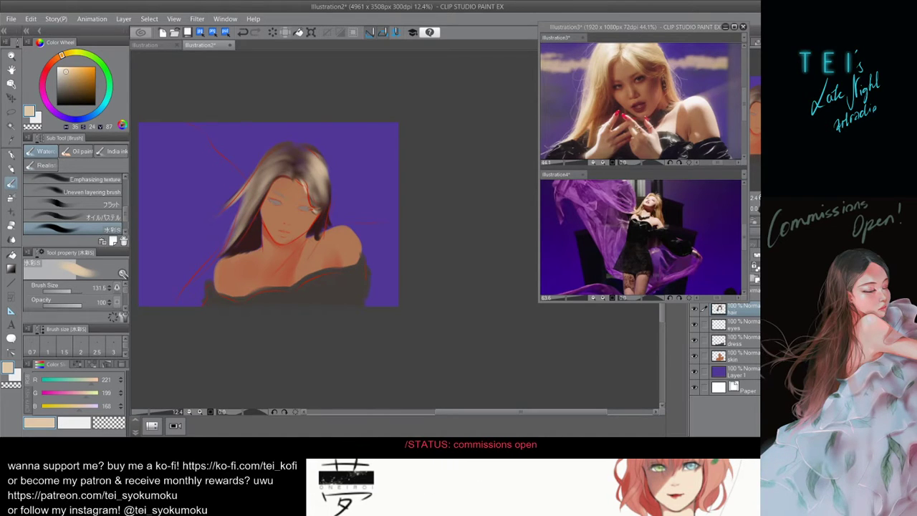
{"action": "key", "text": "]"}
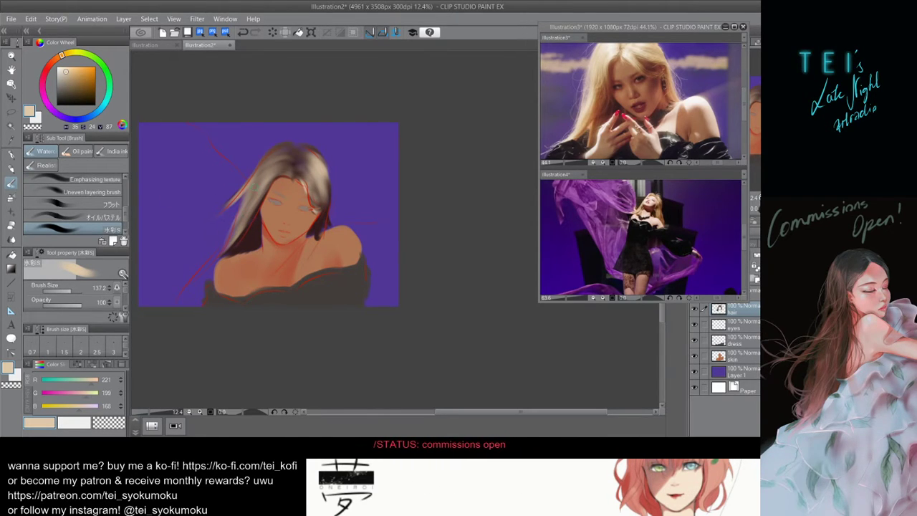
Try extending the left blonde lock down to the shoulder with a brush of about 137.
{"action": "left_click_drag", "start_coordinate": [250, 202], "coordinate": [210, 259]}
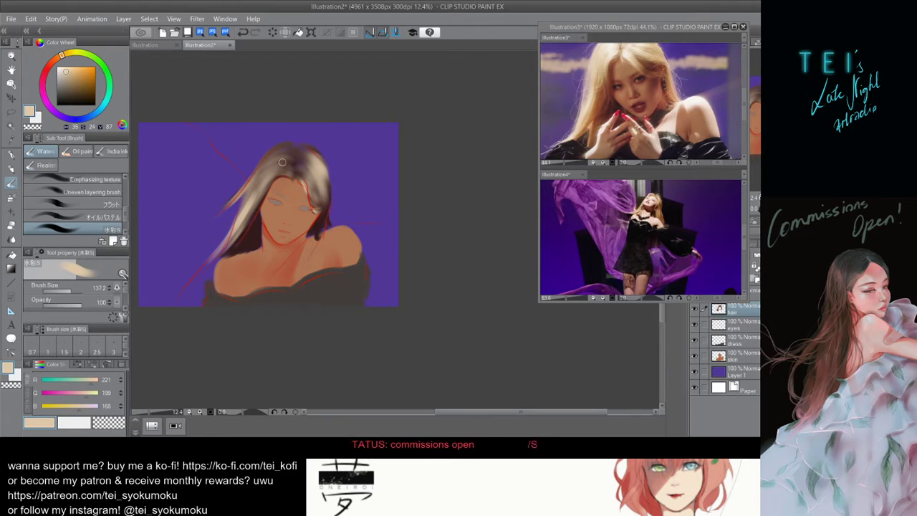
{"action": "key", "text": "ctrl+z"}
{"action": "key", "text": "ctrl+z"}
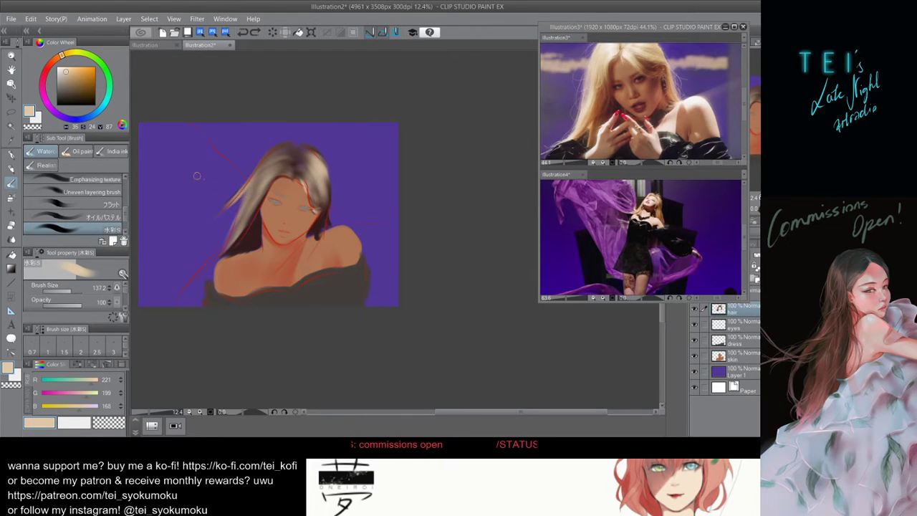
Try an orange stroke, RGB 213, 147, 54, over the hair left of the face with a brush of about 251.
{"action": "left_click", "coordinate": [85, 73]}
{"action": "key", "text": "]"}
{"action": "key", "text": "]"}
{"action": "key", "text": "]"}
{"action": "key", "text": "]"}
{"action": "key", "text": "]"}
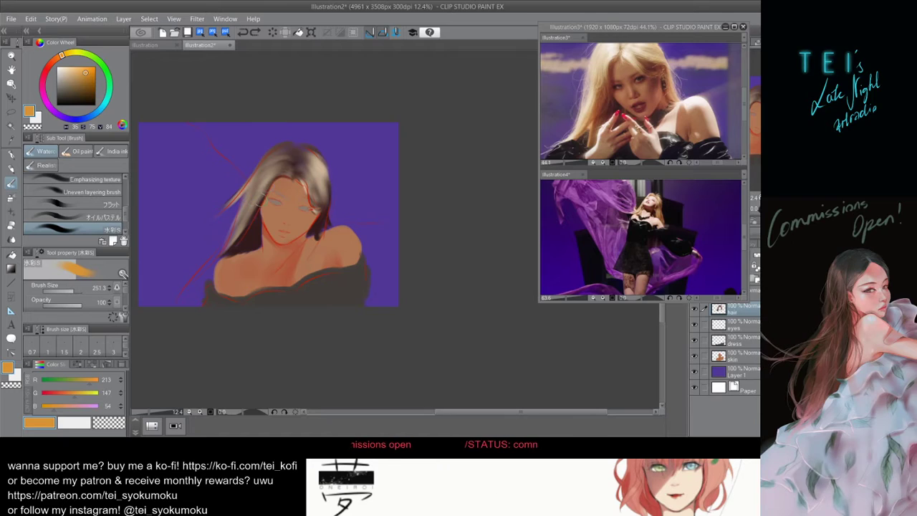
{"action": "left_click_drag", "start_coordinate": [257, 204], "coordinate": [232, 241]}
{"action": "key", "text": "ctrl+z"}
Try a muted orange, RGB 185, 122, 77, over the hair left of the face with a brush of about 251.
{"action": "left_click", "coordinate": [597, 108], "text": "alt"}
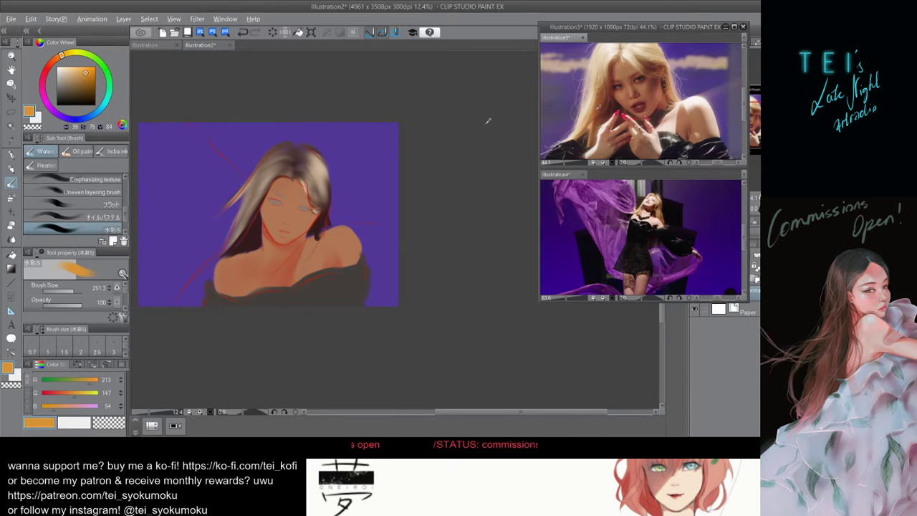
{"action": "left_click", "coordinate": [79, 76]}
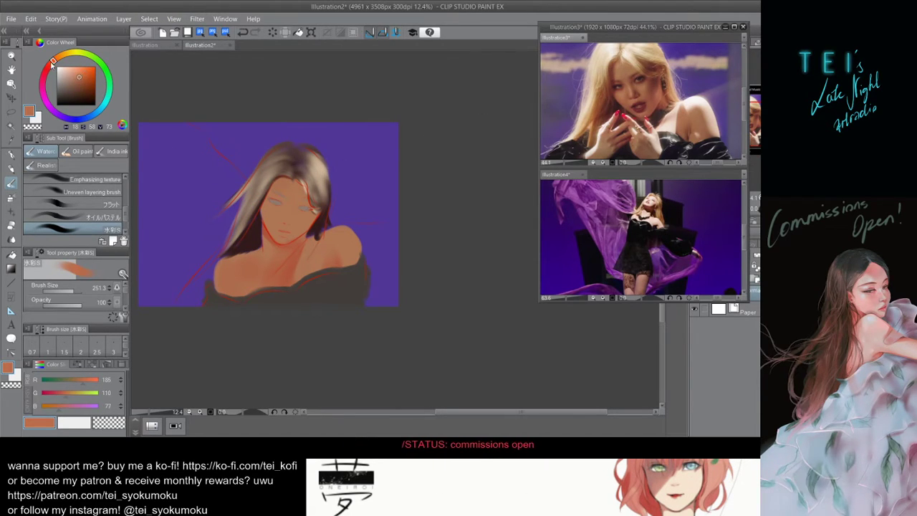
{"action": "left_click_drag", "start_coordinate": [53, 62], "coordinate": [62, 63]}
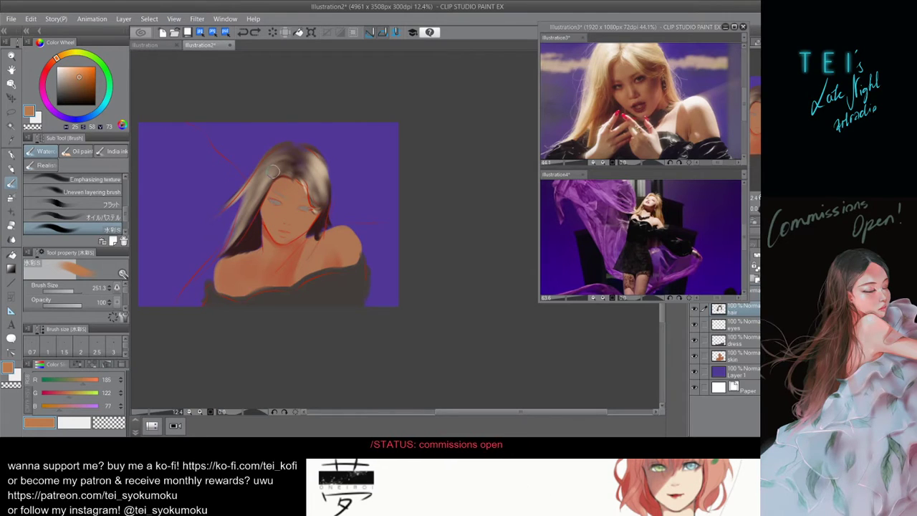
{"action": "left_click_drag", "start_coordinate": [245, 220], "coordinate": [251, 214]}
{"action": "left_click_drag", "start_coordinate": [268, 185], "coordinate": [232, 246]}
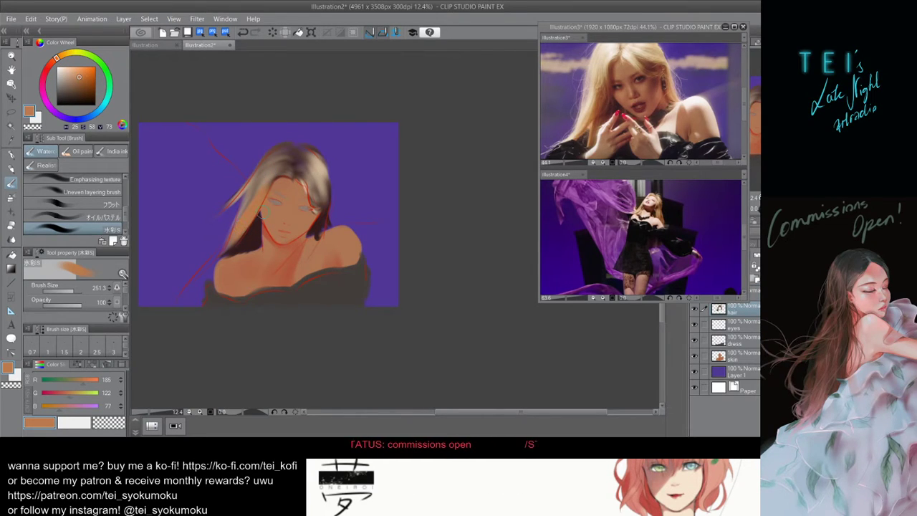
{"action": "key", "text": "ctrl+z"}
Paint orange, RGB 202, 112, 49, down the hair left of the face, trying brushes of about 116 and 256.
{"action": "key", "text": "bracketright"}
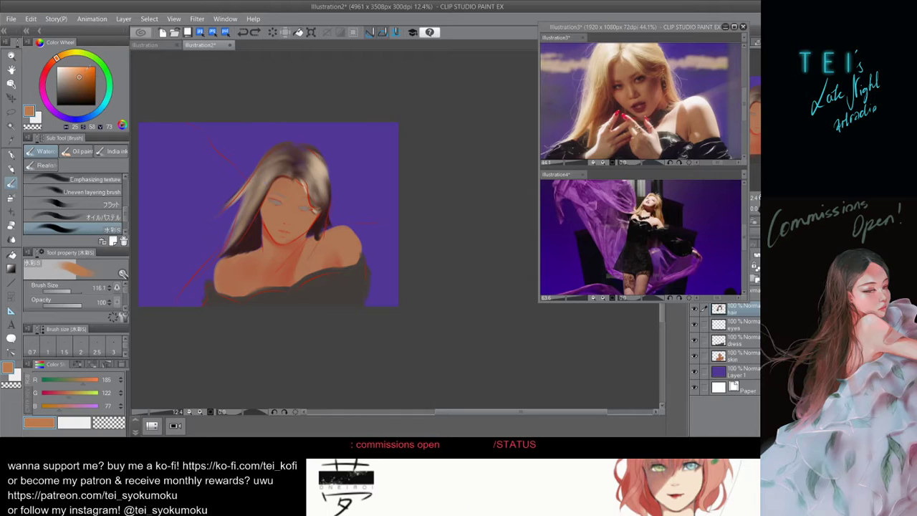
{"action": "left_click", "coordinate": [86, 74]}
{"action": "left_click_drag", "start_coordinate": [262, 199], "coordinate": [234, 245]}
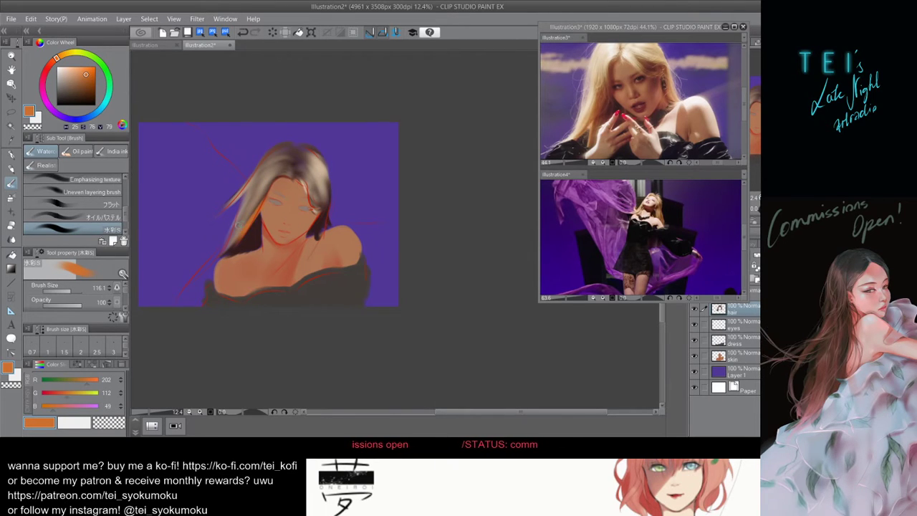
{"action": "key", "text": "ctrl+z"}
{"action": "key", "text": "bracketright"}
{"action": "left_click_drag", "start_coordinate": [265, 194], "coordinate": [242, 232]}
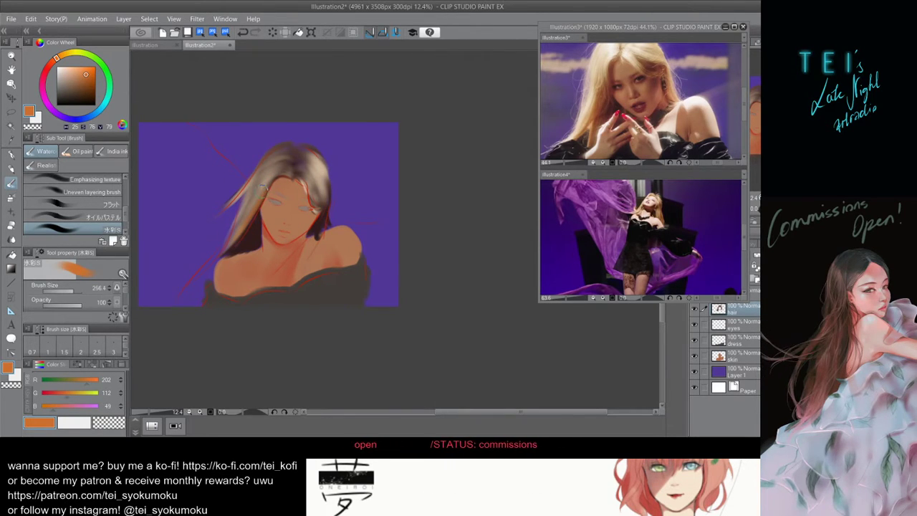
Try orange strokes along the hairline above the forehead with a brush of about 88.
{"action": "key", "text": "bracketleft"}
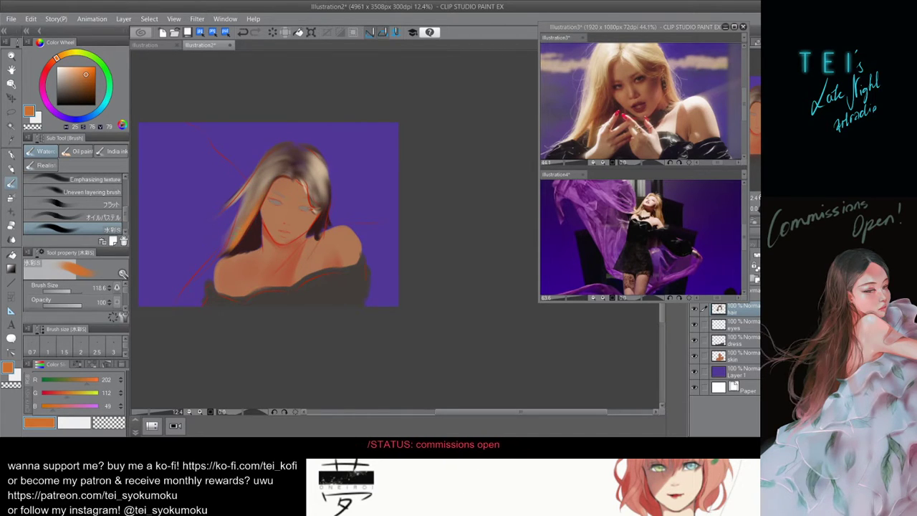
{"action": "key", "text": "bracketright"}
{"action": "key", "text": "bracketright"}
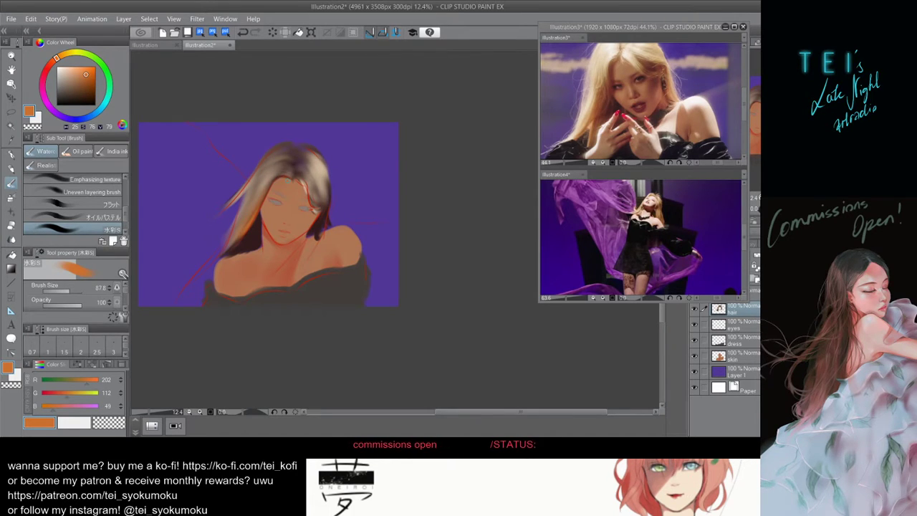
{"action": "mouse_move", "coordinate": [272, 182]}
{"action": "left_mouse_down"}
{"action": "mouse_move", "coordinate": [257, 206]}
{"action": "mouse_move", "coordinate": [290, 180]}
{"action": "left_mouse_up"}
{"action": "key", "text": "ctrl+z"}
{"action": "key", "text": "ctrl+z"}
Fade the red sketch lines and, back on the hair layer, try an orange stroke at the hairline with a brush of about 154.
{"action": "left_click", "coordinate": [754, 292]}
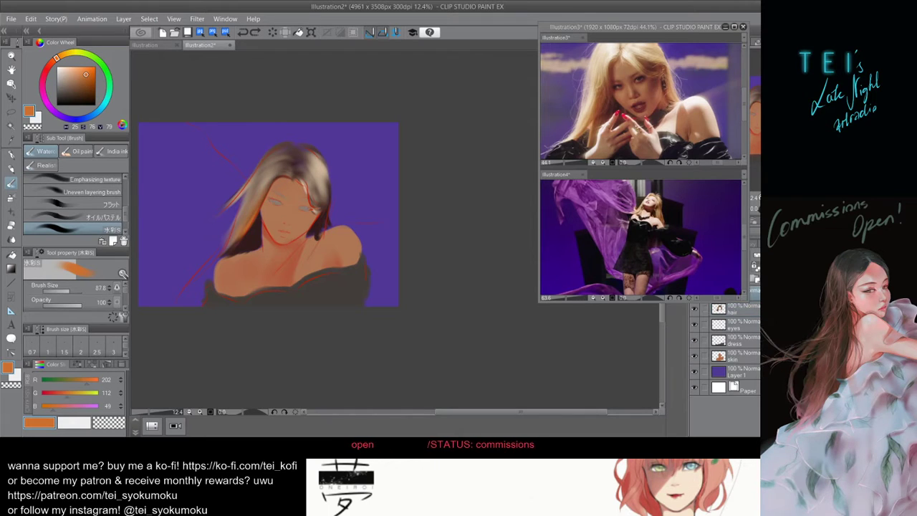
{"action": "left_click", "coordinate": [738, 309]}
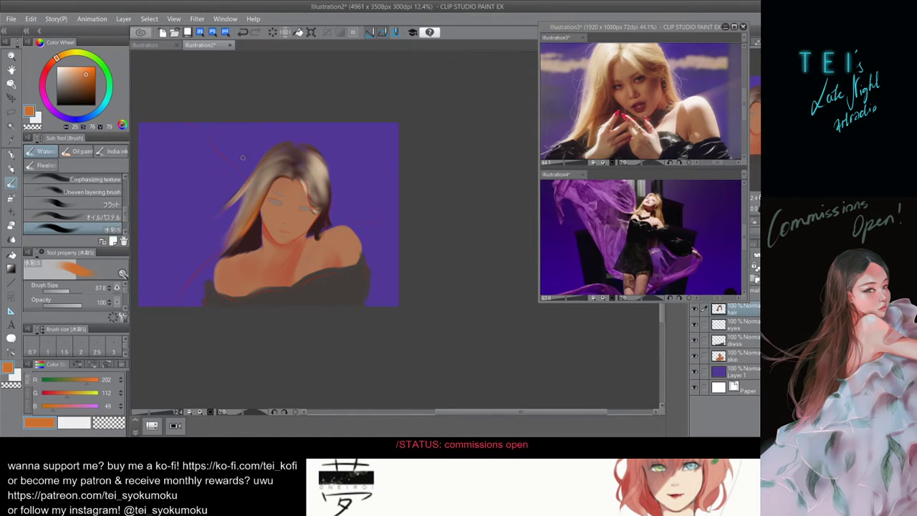
{"action": "key", "text": "bracketleft"}
{"action": "key", "text": "bracketleft"}
{"action": "key", "text": "bracketleft"}
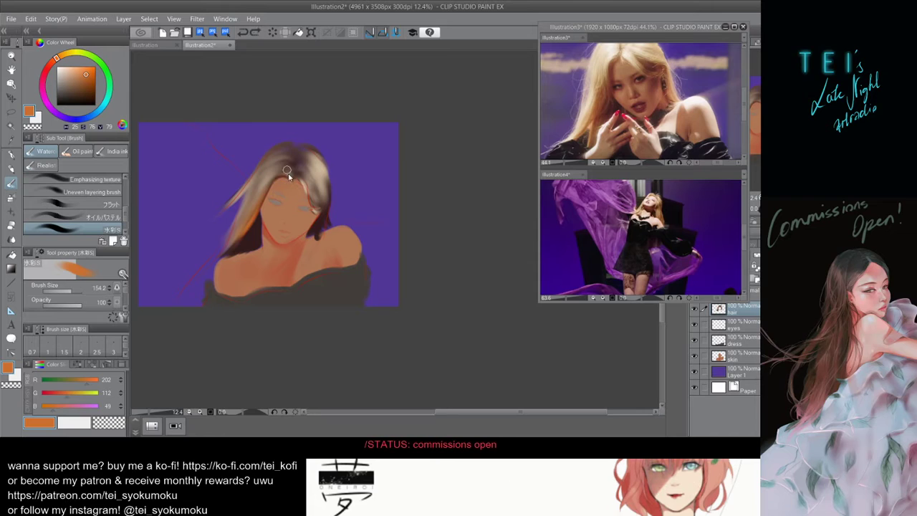
{"action": "mouse_move", "coordinate": [285, 177]}
{"action": "left_mouse_down"}
{"action": "mouse_move", "coordinate": [276, 184]}
{"action": "mouse_move", "coordinate": [292, 184]}
{"action": "left_mouse_up"}
{"action": "key", "text": "ctrl+z"}
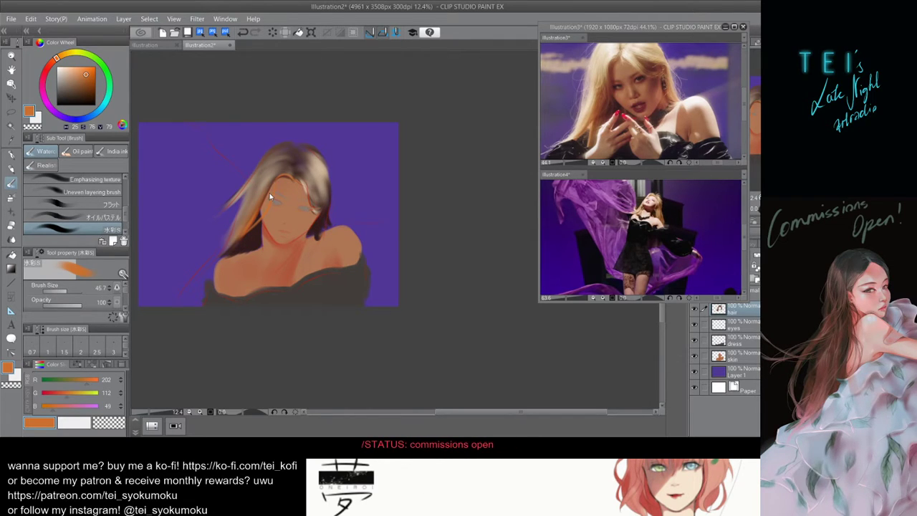
Strengthen the orange in the hair beside the left cheek with a brush of about 115.
{"action": "key", "text": "bracketright"}
{"action": "key", "text": "bracketright"}
{"action": "key", "text": "bracketright"}
{"action": "key", "text": "bracketright"}
{"action": "key", "text": "bracketright"}
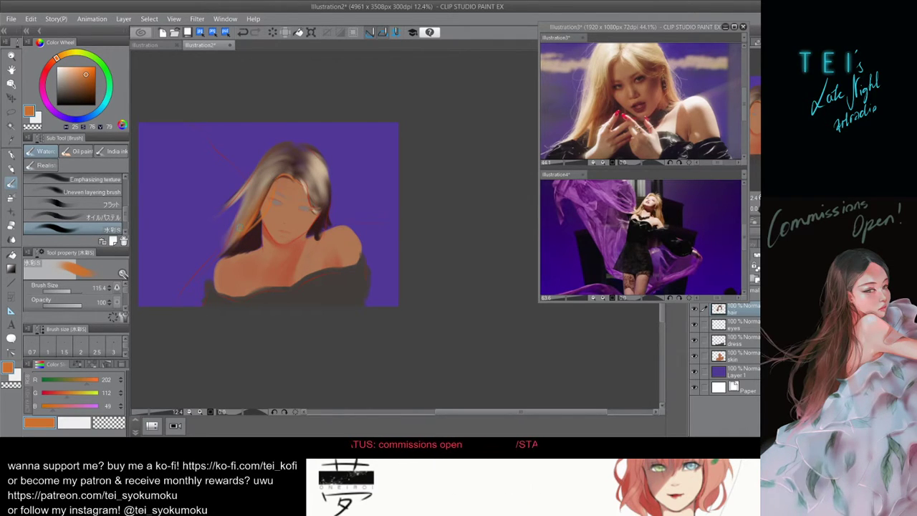
{"action": "left_click_drag", "start_coordinate": [259, 205], "coordinate": [240, 227]}
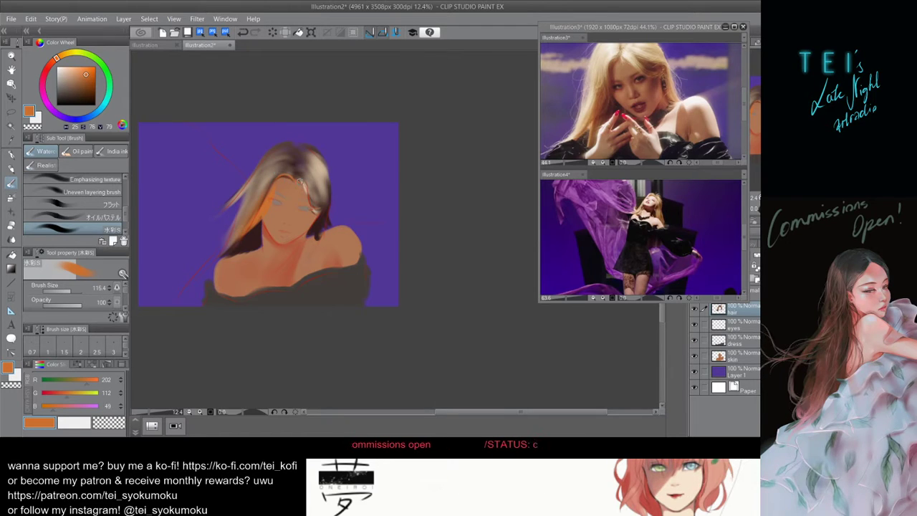
Trace the hairline above the forehead in orange with a brush of about 68.
{"action": "key", "text": "bracketleft"}
{"action": "key", "text": "bracketleft"}
{"action": "key", "text": "bracketleft"}
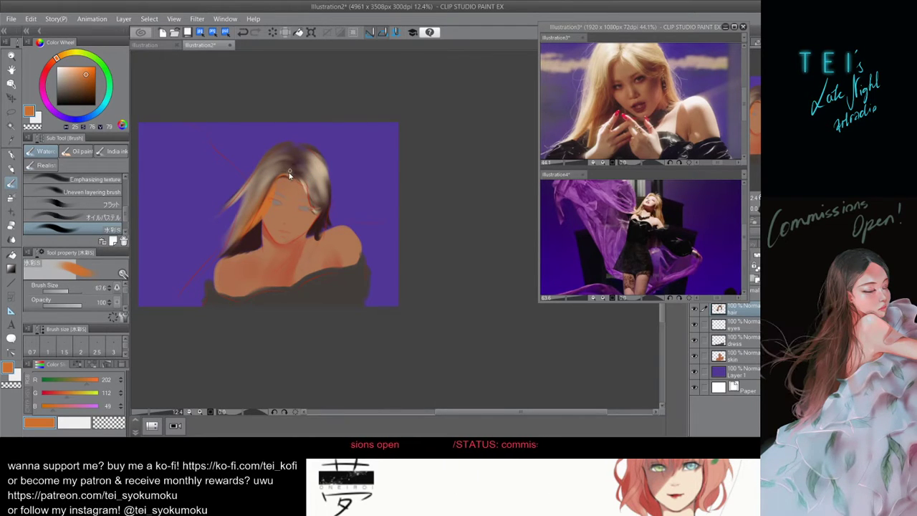
{"action": "key", "text": "ctrl+z"}
{"action": "left_click_drag", "start_coordinate": [275, 180], "coordinate": [292, 179]}
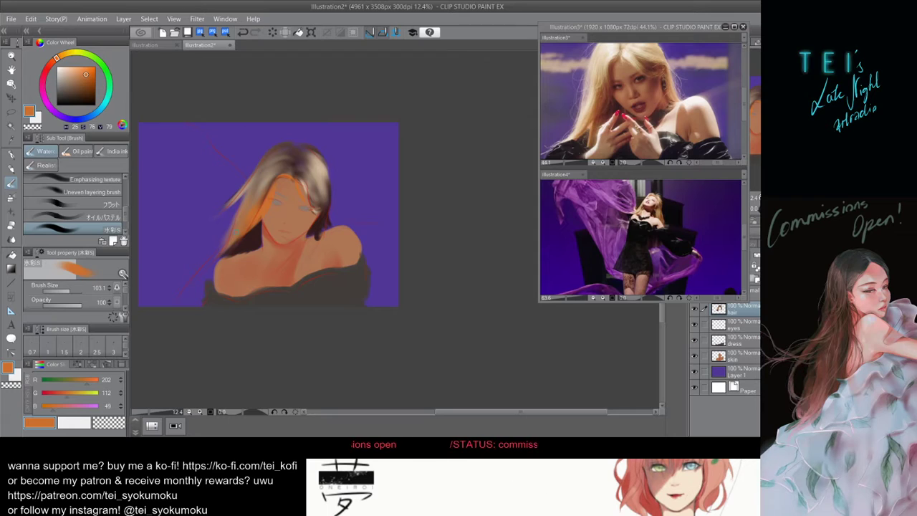
Extend orange strands from the hair beside the neck down to the left shoulder with a brush of about 103.
{"action": "left_click_drag", "start_coordinate": [231, 238], "coordinate": [195, 276]}
{"action": "left_click_drag", "start_coordinate": [241, 236], "coordinate": [187, 273]}
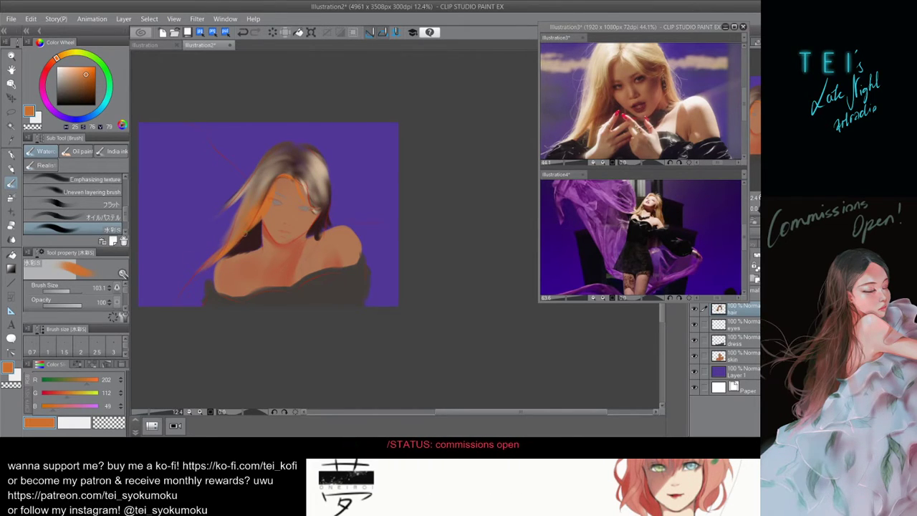
{"action": "left_click_drag", "start_coordinate": [244, 234], "coordinate": [228, 254]}
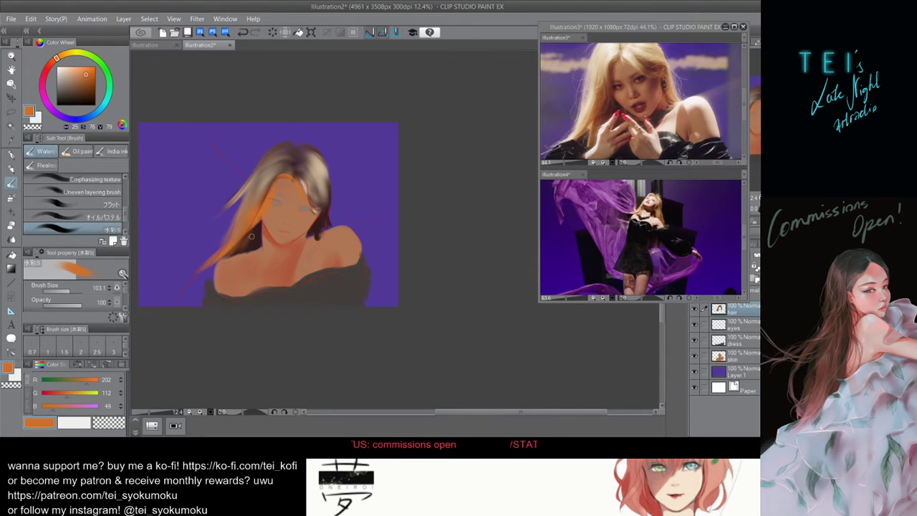
Refine the hair between the neck and left shoulder with dark brown, RGB 49, 27, 27, using a brush of about 46.
{"action": "key", "text": "bracketleft"}
{"action": "key", "text": "bracketleft"}
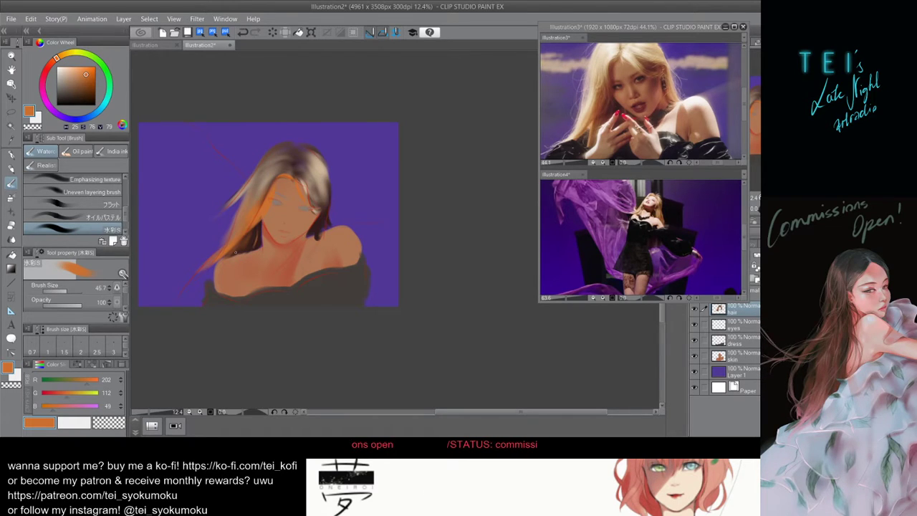
{"action": "left_click", "coordinate": [259, 234], "text": "alt"}
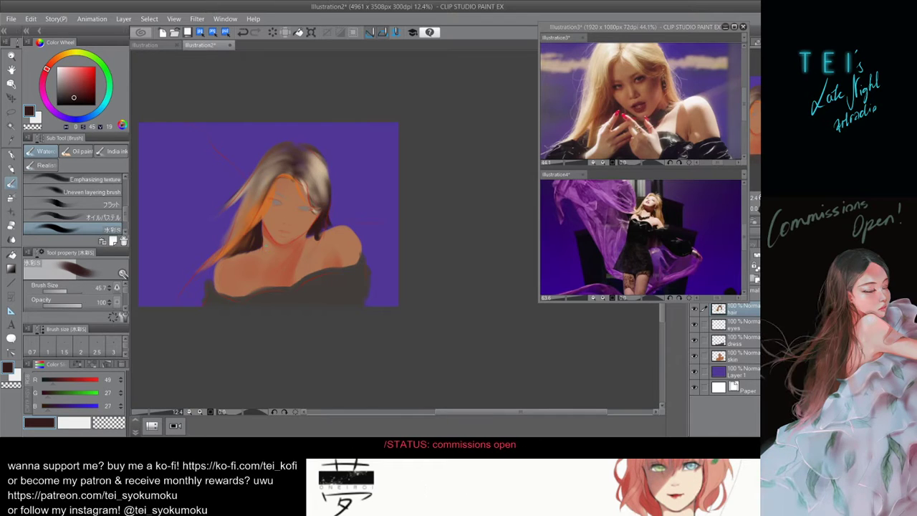
Lengthen the strands past the left shoulder to the canvas's lower edge in orange, RGB 198, 111, 49, with brushes of about 114 to 183.
{"action": "left_click", "coordinate": [235, 242], "text": "alt"}
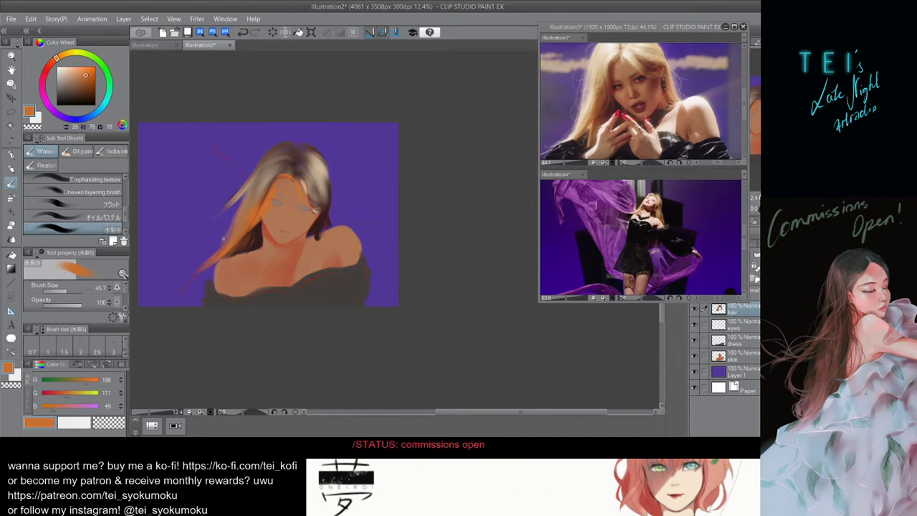
{"action": "left_click", "coordinate": [72, 290]}
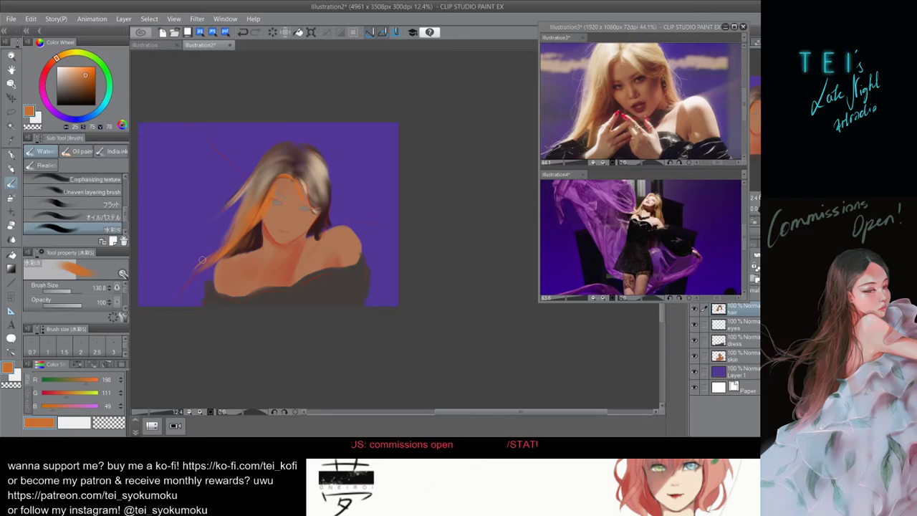
{"action": "left_click_drag", "start_coordinate": [209, 259], "coordinate": [190, 301]}
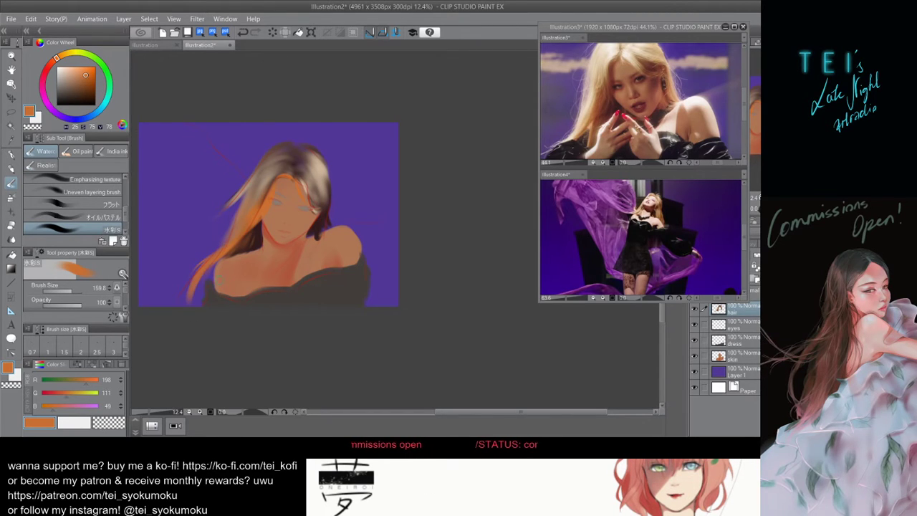
{"action": "key", "text": "ctrl+z"}
{"action": "left_click_drag", "start_coordinate": [213, 267], "coordinate": [195, 291]}
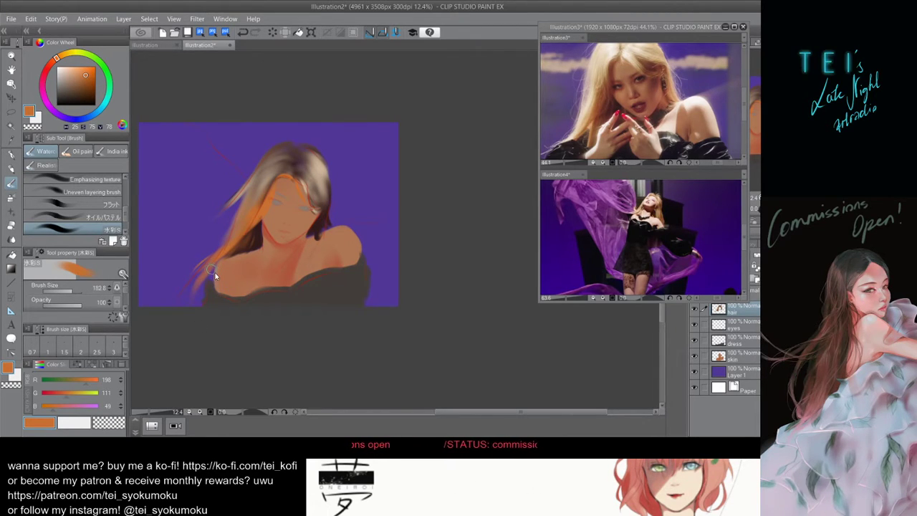
{"action": "key", "text": "["}
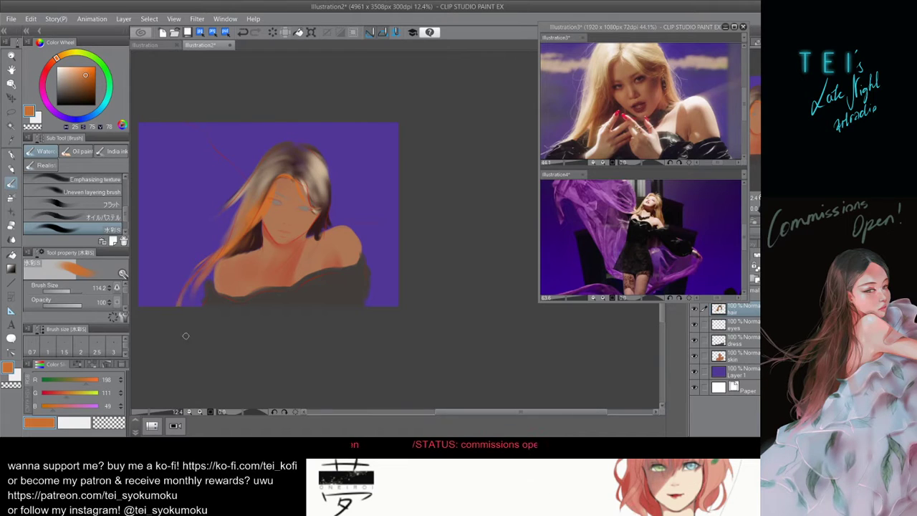
Try tinting the crown orange with large brushes of about 341 and 358.
{"action": "left_click_drag", "start_coordinate": [359, 202], "coordinate": [362, 213]}
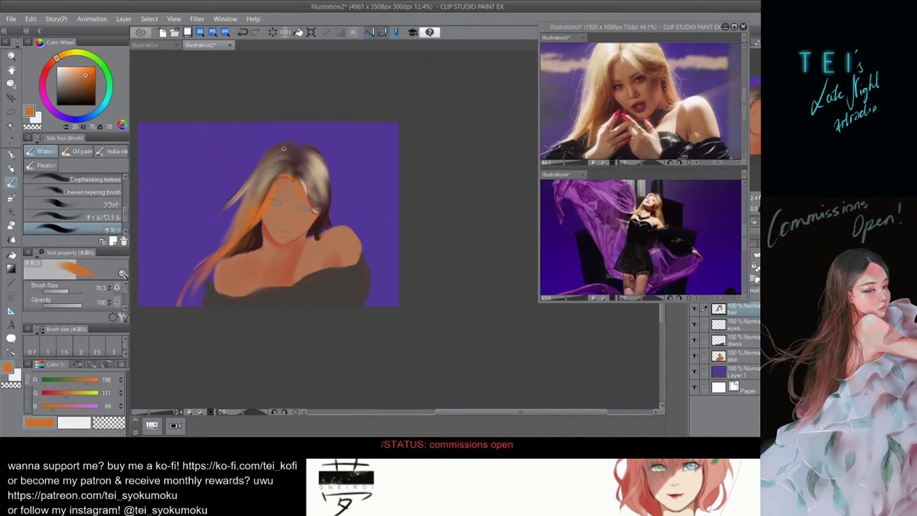
{"action": "left_click_drag", "start_coordinate": [283, 155], "coordinate": [281, 146]}
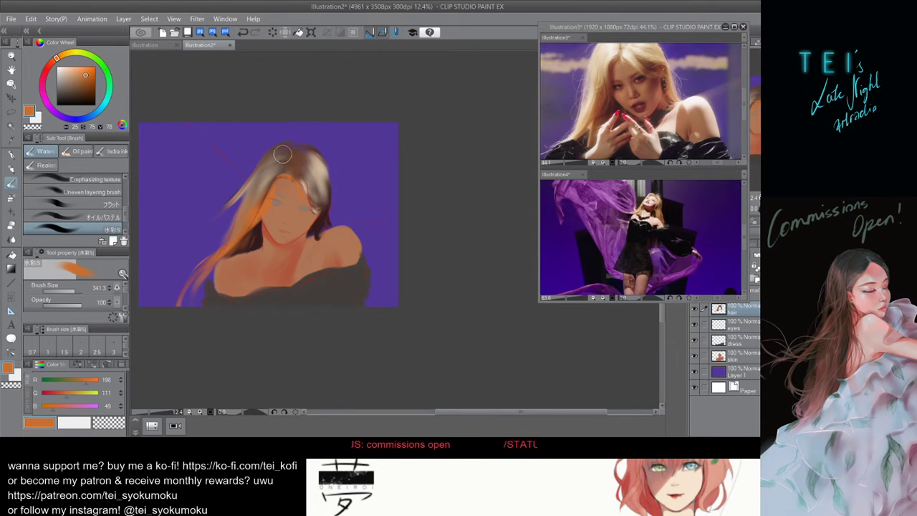
{"action": "left_click_drag", "start_coordinate": [299, 166], "coordinate": [293, 164]}
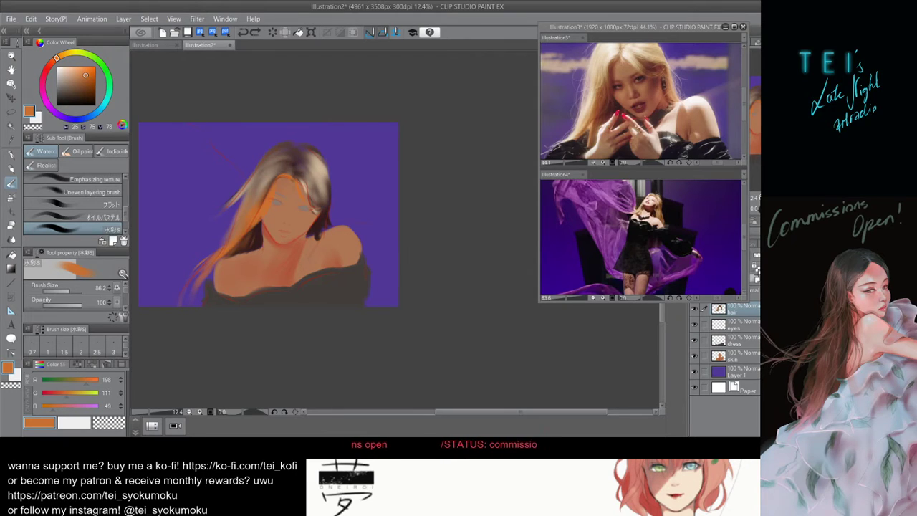
{"action": "left_click", "coordinate": [757, 268]}
{"action": "left_click_drag", "start_coordinate": [262, 150], "coordinate": [271, 150]}
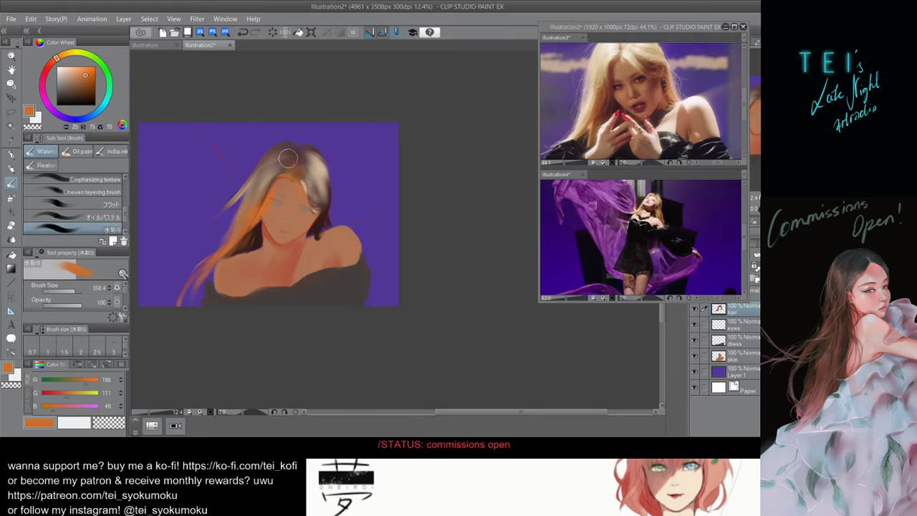
{"action": "left_click_drag", "start_coordinate": [300, 159], "coordinate": [297, 149]}
{"action": "key", "text": "ctrl+z"}
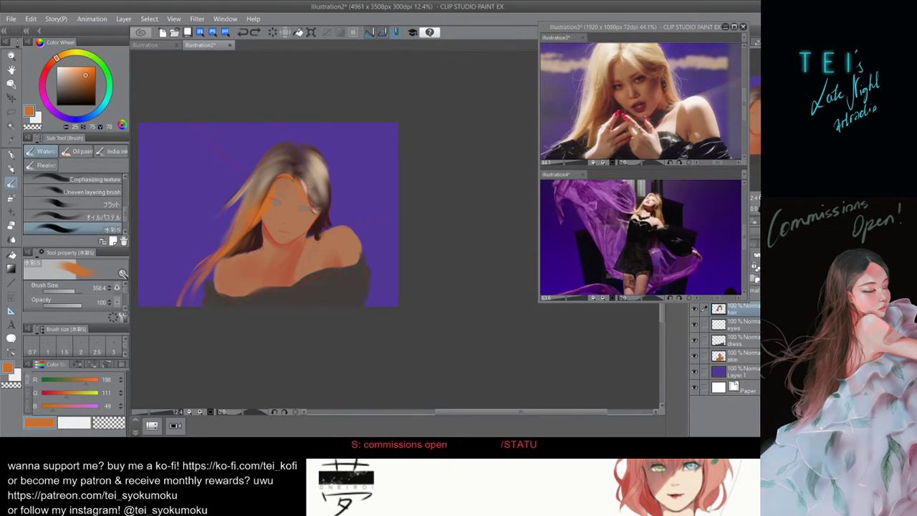
Glaze orange, RGB 198, 111, 49, over the parting and crown with brushes of about 199 to 499.
{"action": "mouse_move", "coordinate": [296, 167]}
{"action": "left_mouse_down"}
{"action": "mouse_move", "coordinate": [305, 174]}
{"action": "mouse_move", "coordinate": [295, 177]}
{"action": "left_mouse_up"}
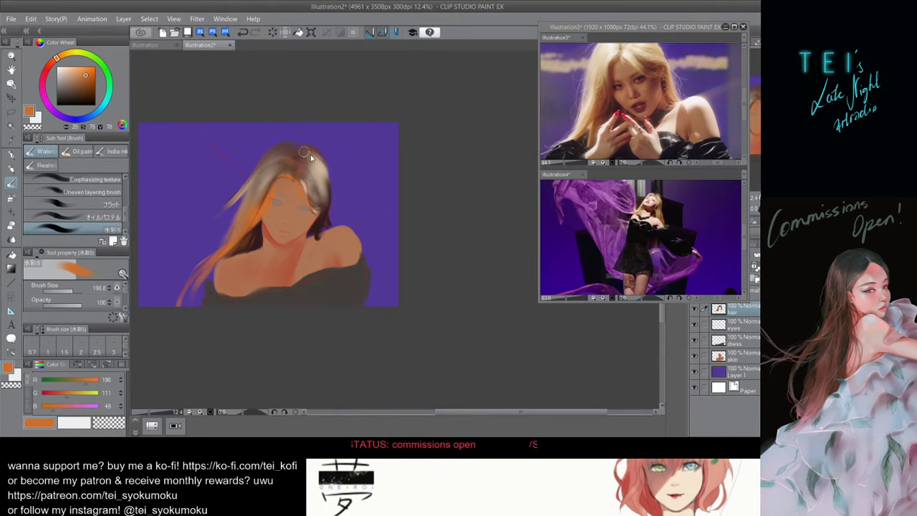
{"action": "key", "text": "["}
{"action": "key", "text": "["}
{"action": "key", "text": "["}
{"action": "key", "text": "["}
{"action": "key", "text": "["}
{"action": "key", "text": "]"}
{"action": "key", "text": "]"}
{"action": "key", "text": "]"}
{"action": "key", "text": "]"}
{"action": "key", "text": "]"}
{"action": "key", "text": "]"}
{"action": "key", "text": "]"}
{"action": "key", "text": "]"}
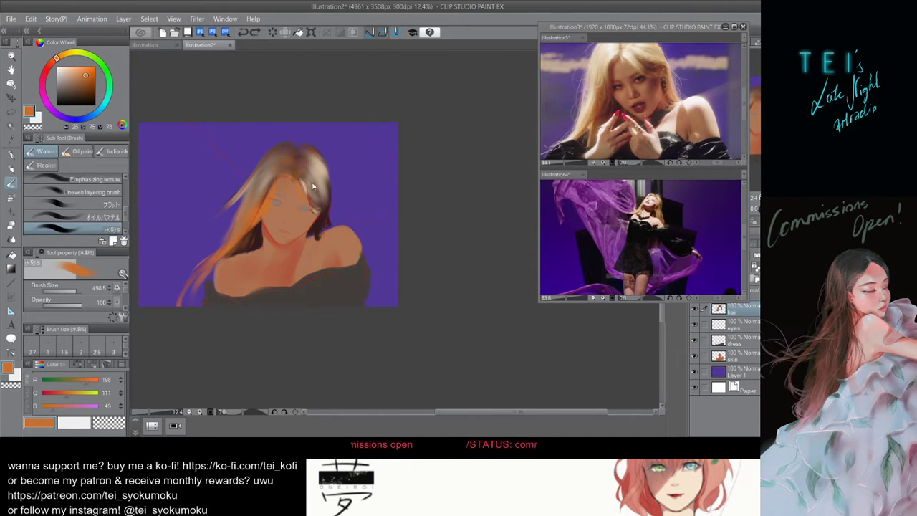
Warm the right side of the crown and the hair toward the right eye with orange, using brushes of about 269 and 101.
{"action": "key", "text": "bracketleft"}
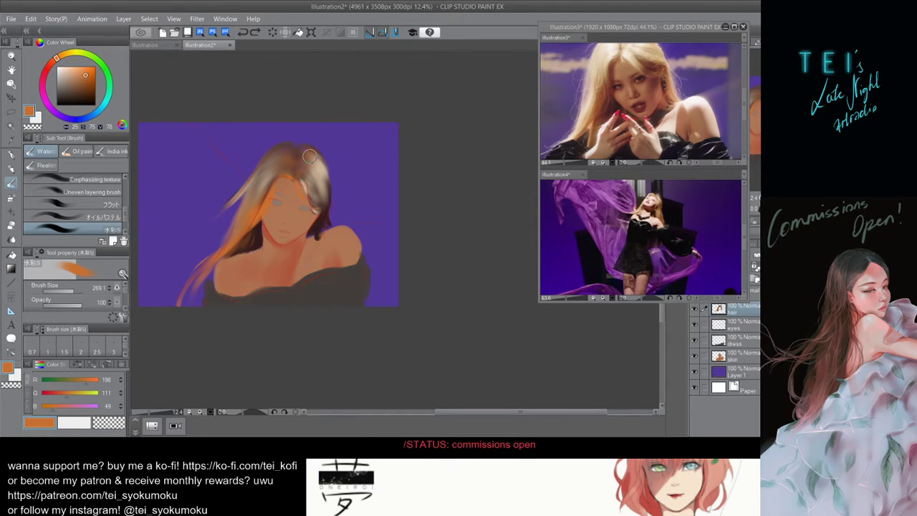
{"action": "key", "text": "bracketleft"}
{"action": "key", "text": "bracketleft"}
{"action": "key", "text": "bracketleft"}
{"action": "key", "text": "bracketright"}
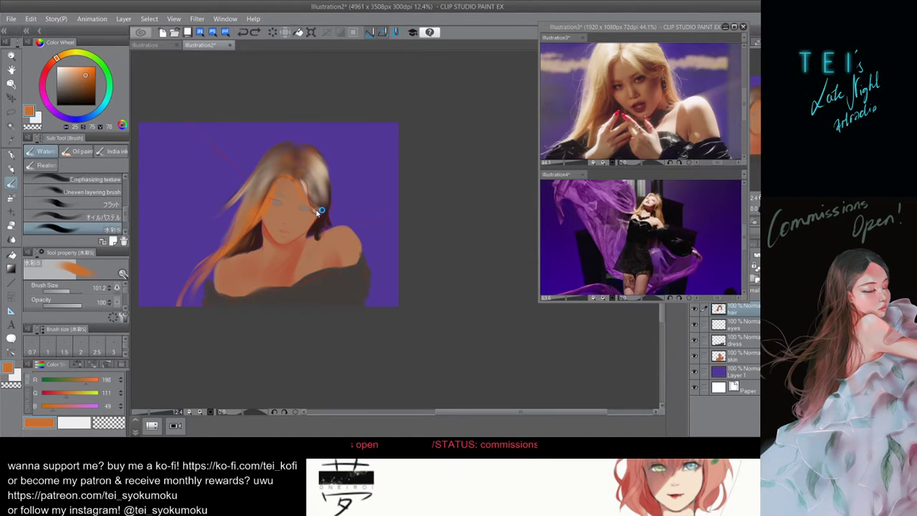
Try an orange strand beside the right cheek with a brush of about 66, comparing before and after.
{"action": "key", "text": "bracketright"}
{"action": "key", "text": "bracketleft"}
{"action": "key", "text": "bracketleft"}
{"action": "key", "text": "bracketleft"}
{"action": "key", "text": "bracketleft"}
{"action": "key", "text": "bracketleft"}
{"action": "key", "text": "bracketleft"}
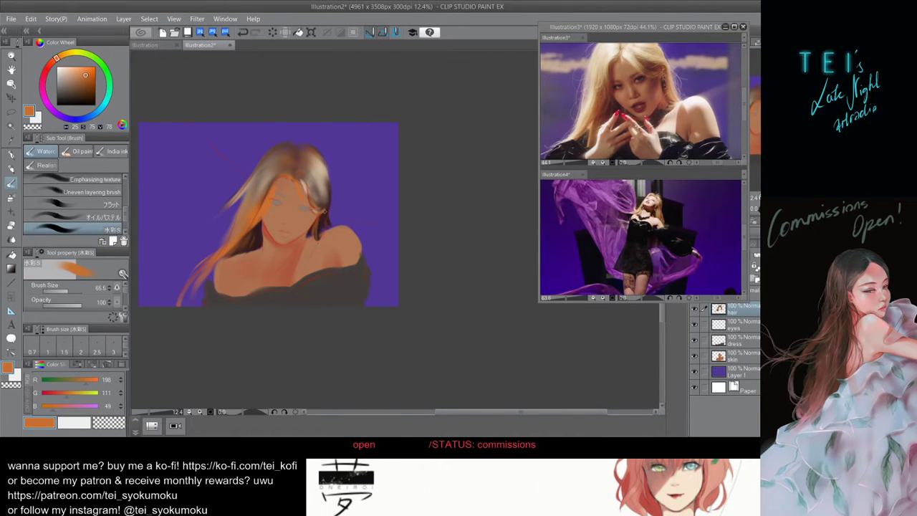
{"action": "key", "text": "ctrl+z"}
{"action": "key", "text": "ctrl+z"}
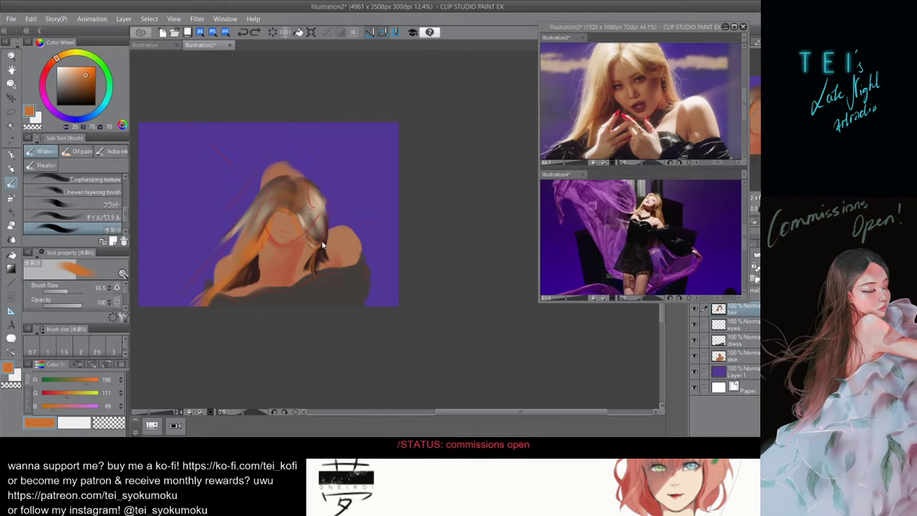
{"action": "key", "text": "ctrl+y"}
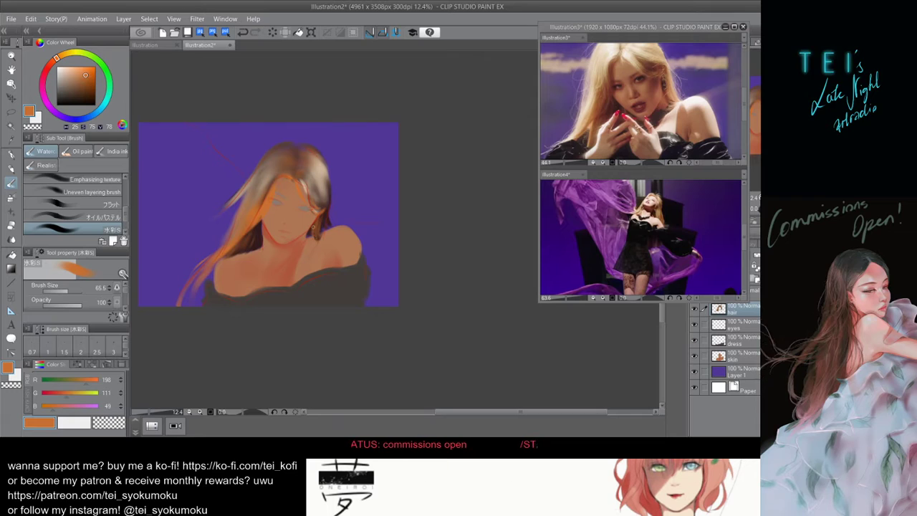
{"action": "key", "text": "ctrl+z"}
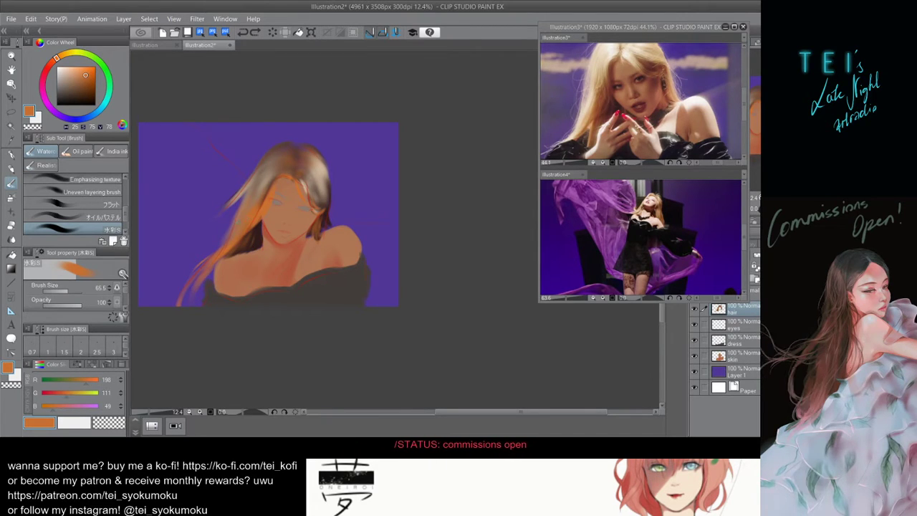
Paint windblown orange strands from the left shoulder toward the canvas's left and lower edges, with brushes of about 147 and 268.
{"action": "left_click_drag", "start_coordinate": [240, 266], "coordinate": [247, 266]}
{"action": "left_click_drag", "start_coordinate": [190, 267], "coordinate": [239, 218]}
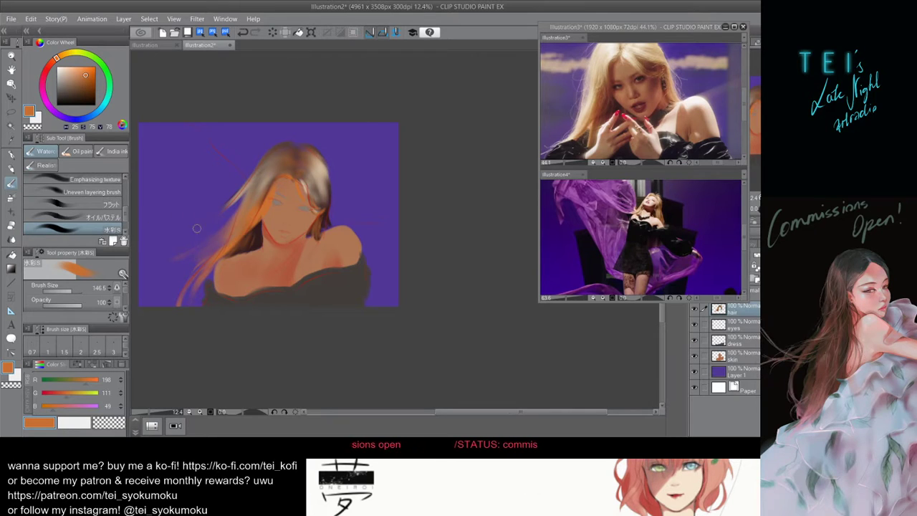
{"action": "left_click_drag", "start_coordinate": [212, 237], "coordinate": [144, 262]}
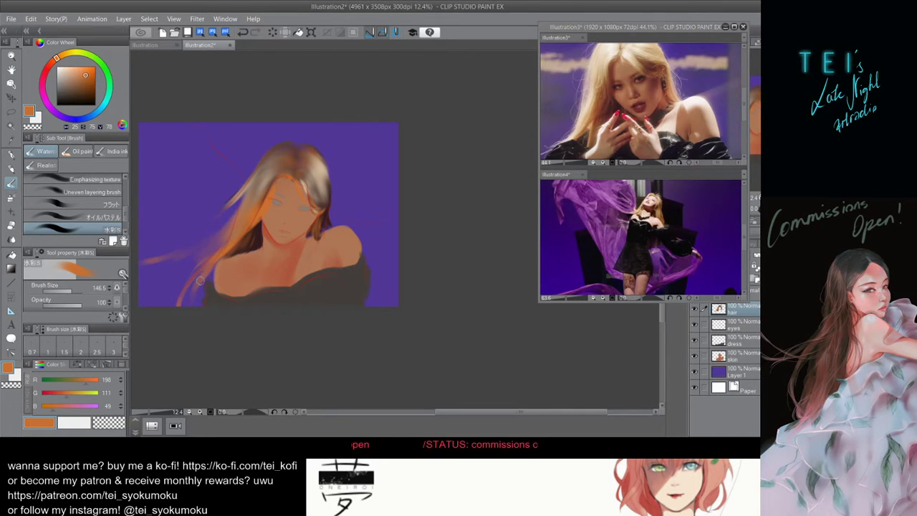
{"action": "left_click_drag", "start_coordinate": [198, 255], "coordinate": [167, 313]}
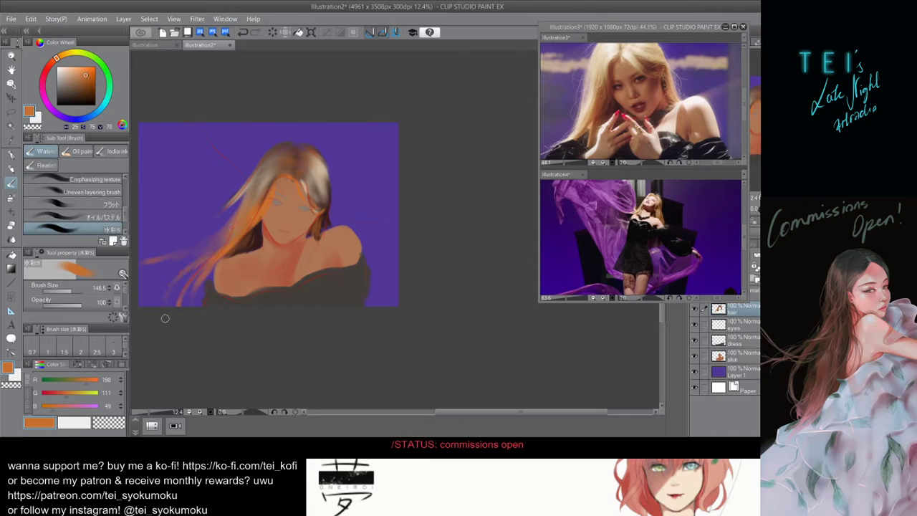
{"action": "left_click_drag", "start_coordinate": [198, 265], "coordinate": [184, 330]}
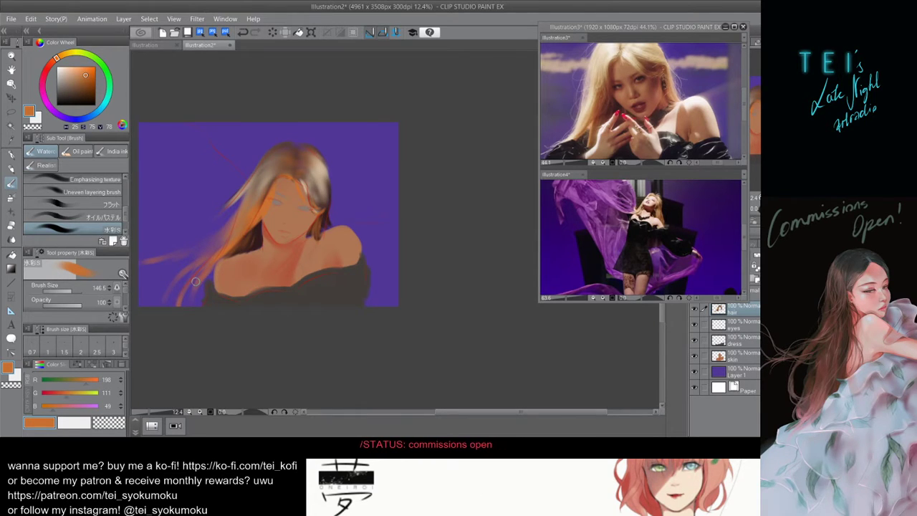
{"action": "left_click_drag", "start_coordinate": [196, 278], "coordinate": [192, 328]}
{"action": "left_click_drag", "start_coordinate": [213, 253], "coordinate": [183, 305]}
{"action": "key", "text": "]"}
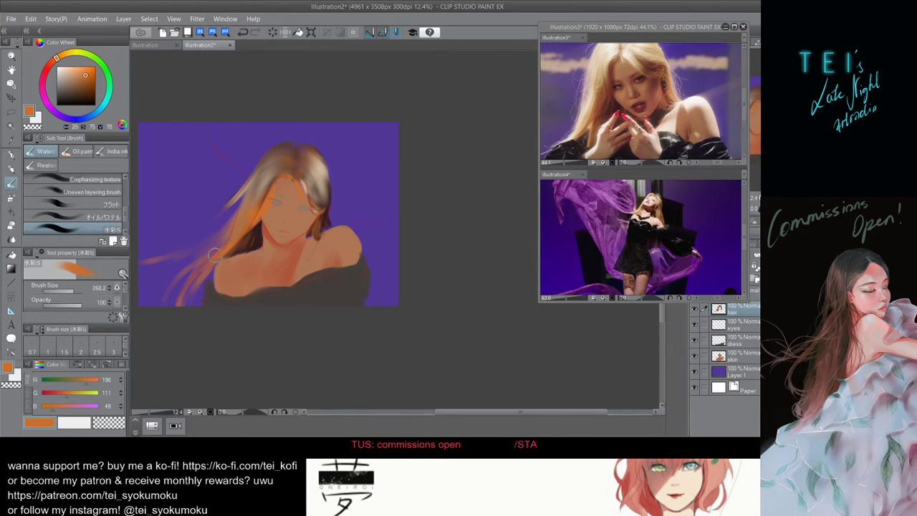
{"action": "left_click_drag", "start_coordinate": [215, 255], "coordinate": [187, 340]}
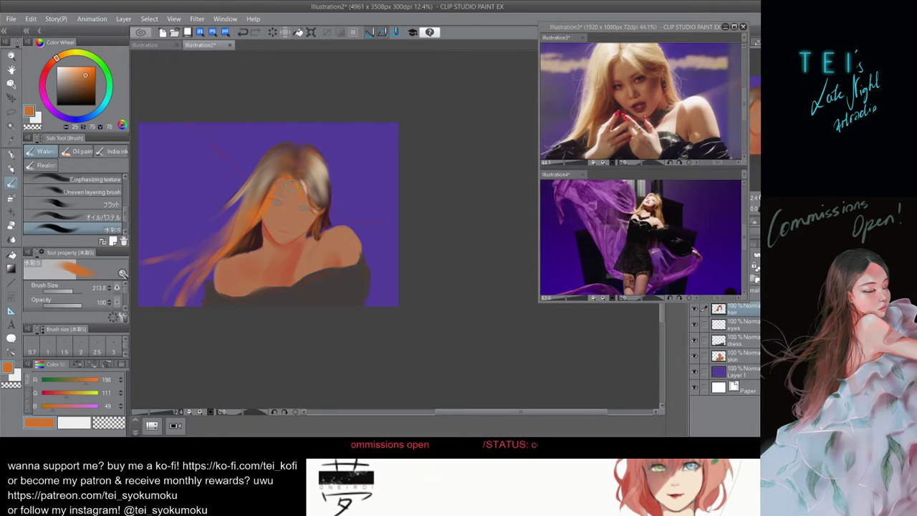
Try an orange wisp along the hair's left outer edge with a brush of about 141.
{"action": "key", "text": "["}
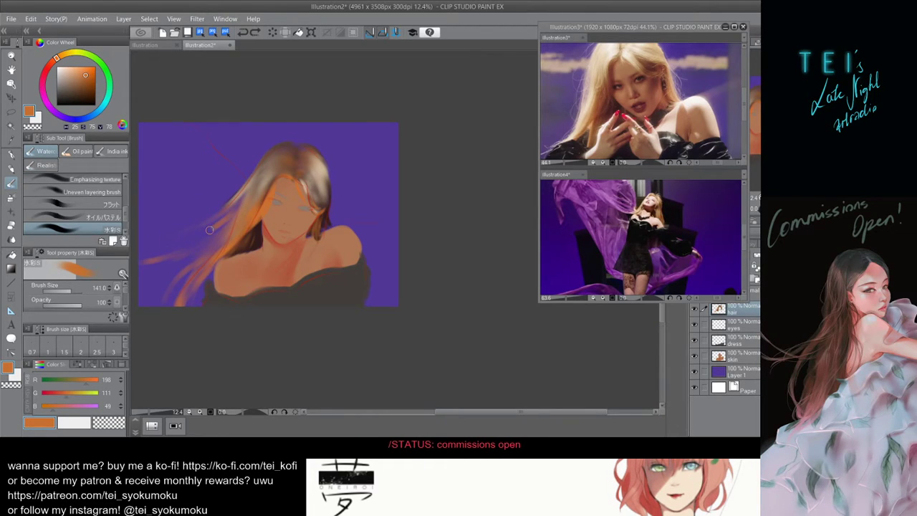
{"action": "mouse_move", "coordinate": [205, 227]}
{"action": "left_mouse_down"}
{"action": "mouse_move", "coordinate": [191, 205]}
{"action": "mouse_move", "coordinate": [248, 178]}
{"action": "left_mouse_up"}
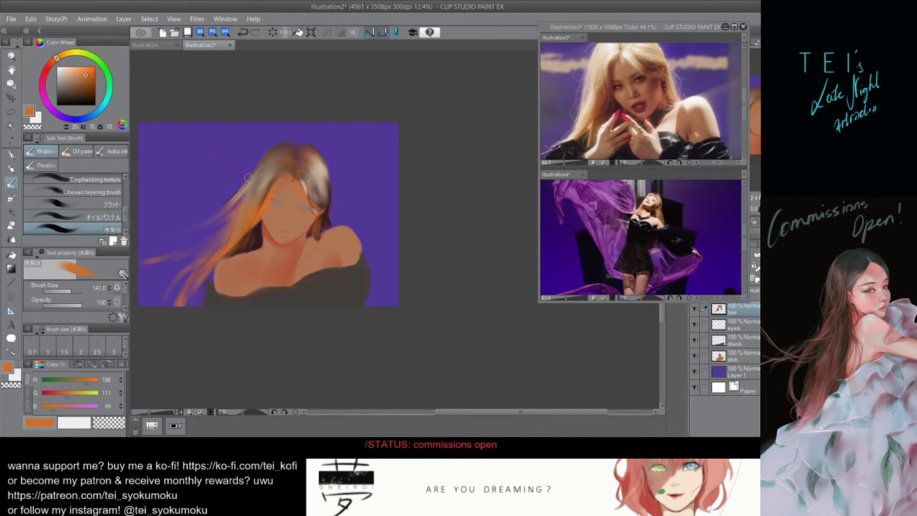
{"action": "key", "text": "ctrl+z"}
Build up the top outline of the crown in orange, reducing the brush from about 175 to 114.
{"action": "key", "text": "]"}
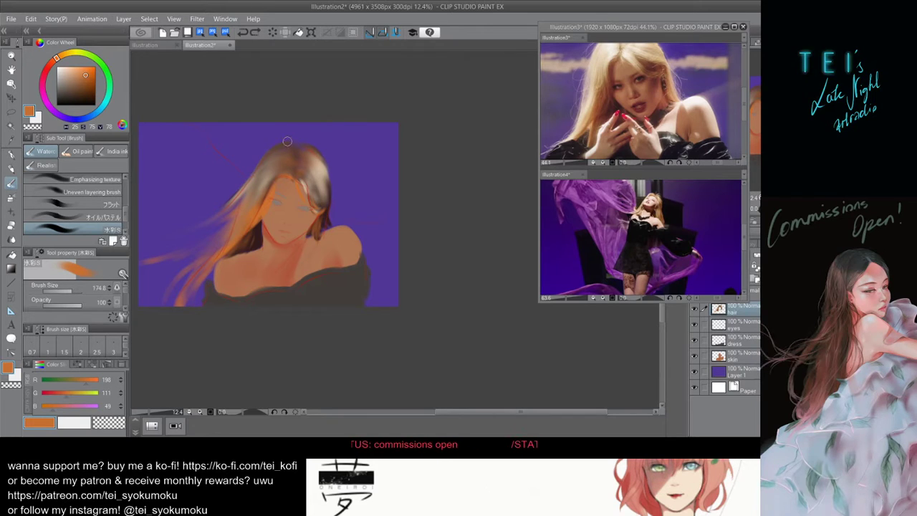
{"action": "left_click_drag", "start_coordinate": [287, 141], "coordinate": [296, 143]}
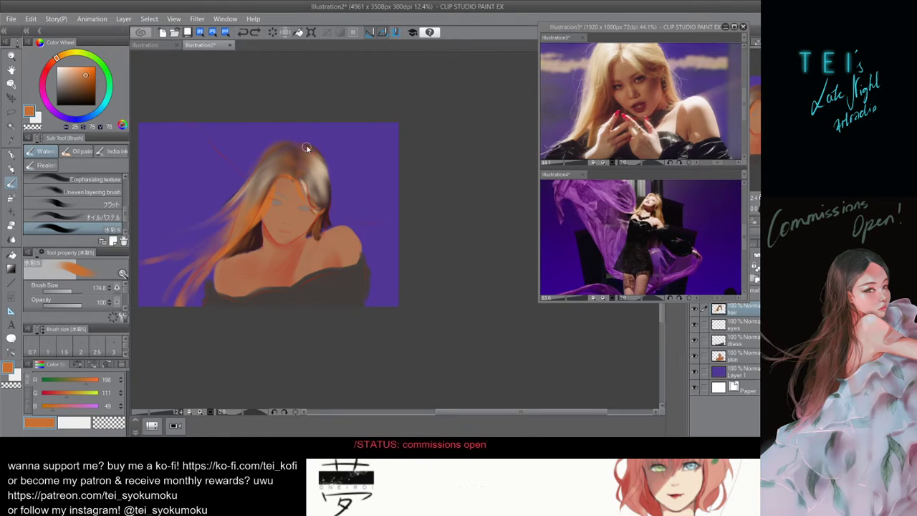
{"action": "key", "text": "["}
{"action": "left_click_drag", "start_coordinate": [304, 145], "coordinate": [308, 145]}
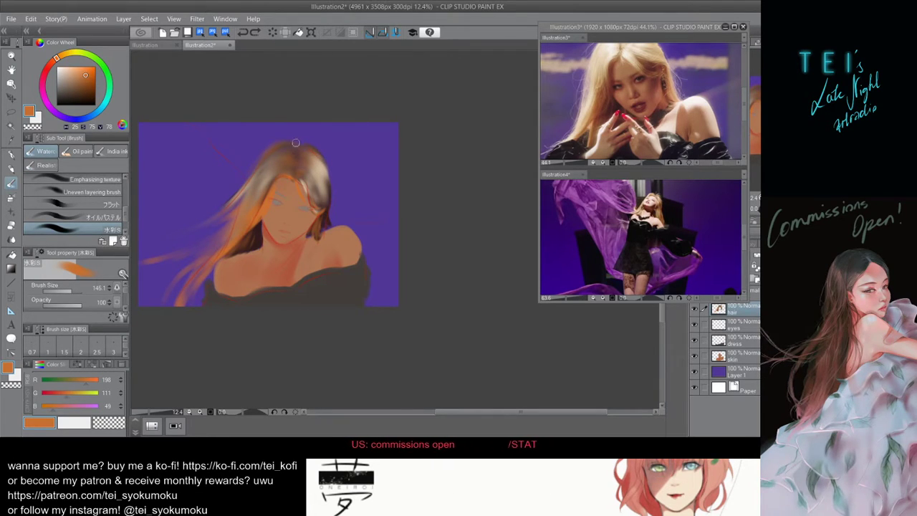
{"action": "key", "text": "bracketleft"}
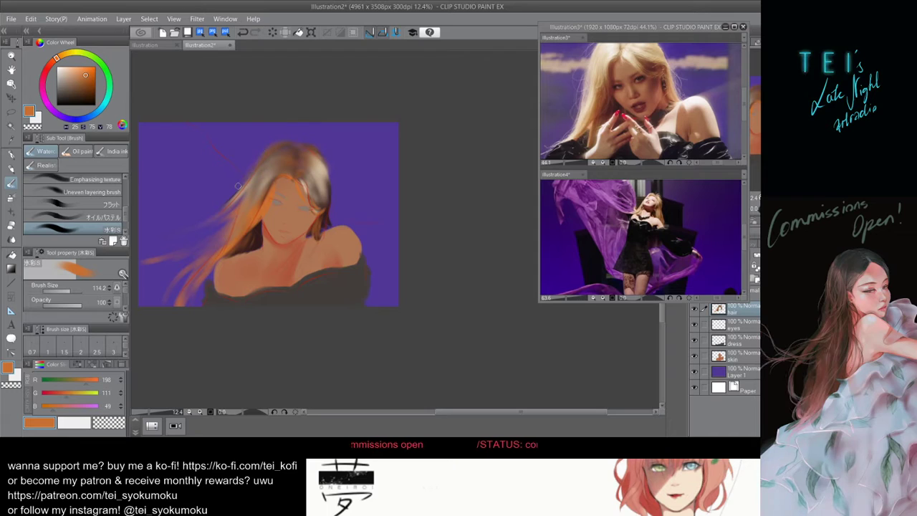
Try orange strands running down from the left side of the crown with a brush of about 114.
{"action": "left_click_drag", "start_coordinate": [260, 157], "coordinate": [227, 205]}
{"action": "key", "text": "ctrl+z"}
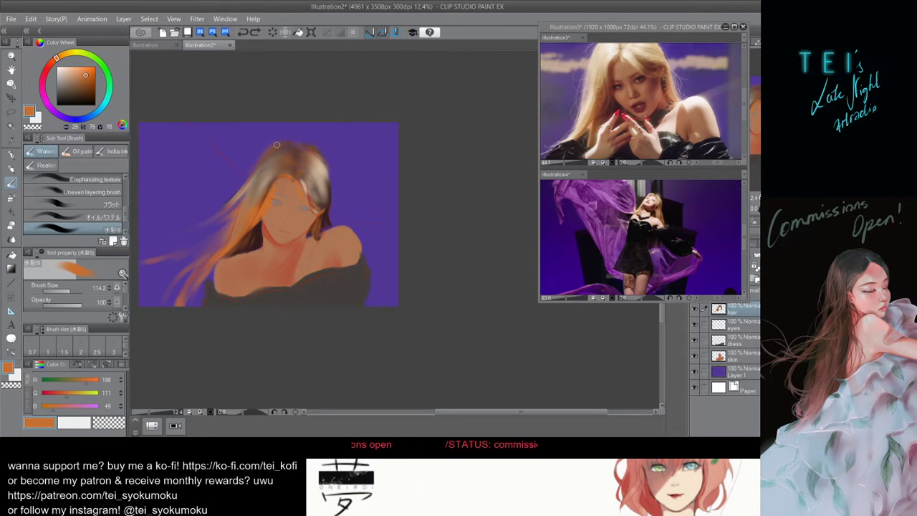
{"action": "mouse_move", "coordinate": [263, 156]}
{"action": "left_mouse_down"}
{"action": "mouse_move", "coordinate": [303, 128]}
{"action": "mouse_move", "coordinate": [225, 208]}
{"action": "left_mouse_up"}
{"action": "key", "text": "ctrl+z"}
{"action": "key", "text": "ctrl+z"}
Widen the hair's left outer edge with orange strands flowing down from the crown, using a brush of about 114.
{"action": "left_click_drag", "start_coordinate": [270, 149], "coordinate": [227, 191]}
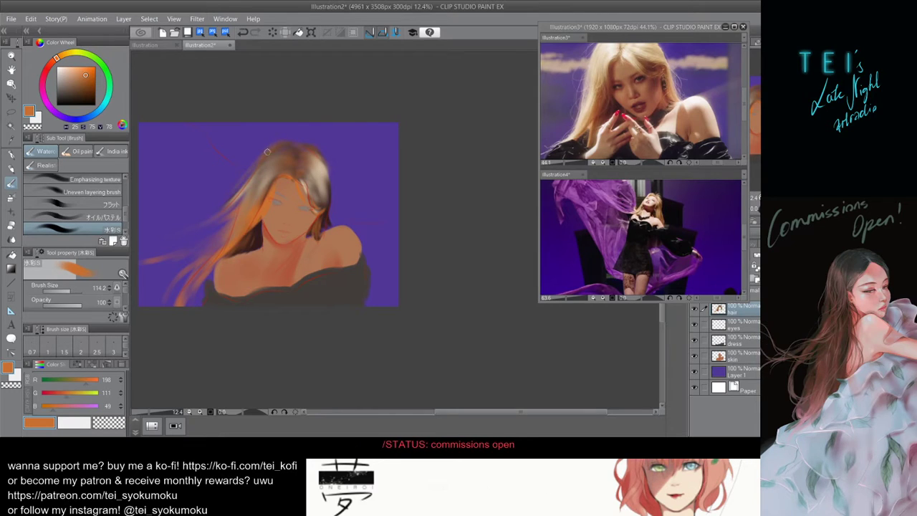
{"action": "mouse_move", "coordinate": [267, 153]}
{"action": "left_mouse_down"}
{"action": "mouse_move", "coordinate": [222, 201]}
{"action": "mouse_move", "coordinate": [269, 149]}
{"action": "mouse_move", "coordinate": [243, 179]}
{"action": "left_mouse_up"}
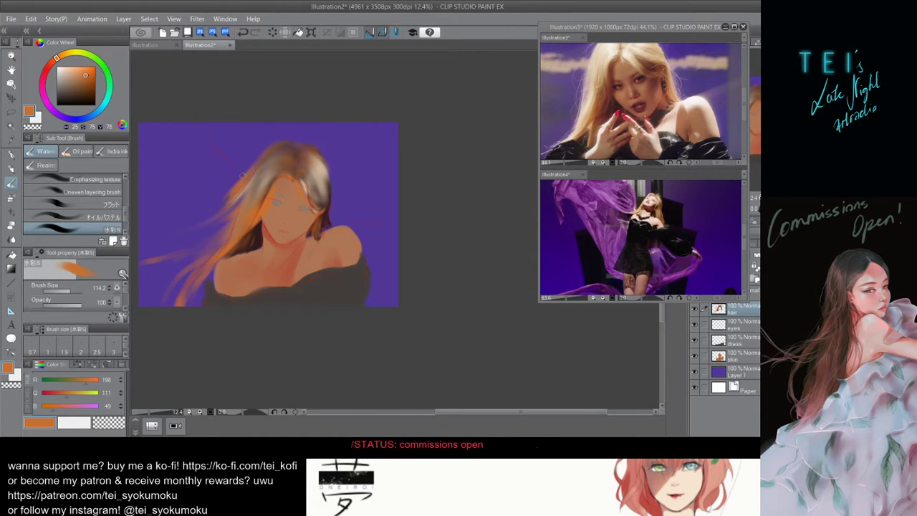
{"action": "left_click_drag", "start_coordinate": [268, 150], "coordinate": [215, 212]}
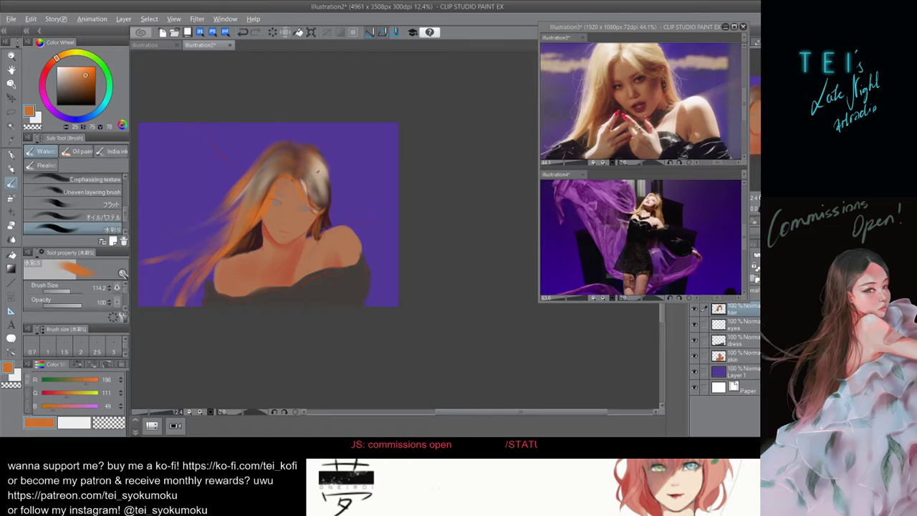
Blend the left side of the crown with greyish beige sampled from the hair, RGB 160, 136, 114, using brushes of about 217 and 94.
{"action": "left_click", "coordinate": [318, 172], "text": "alt"}
{"action": "key", "text": "bracketright"}
{"action": "left_click_drag", "start_coordinate": [252, 172], "coordinate": [234, 197]}
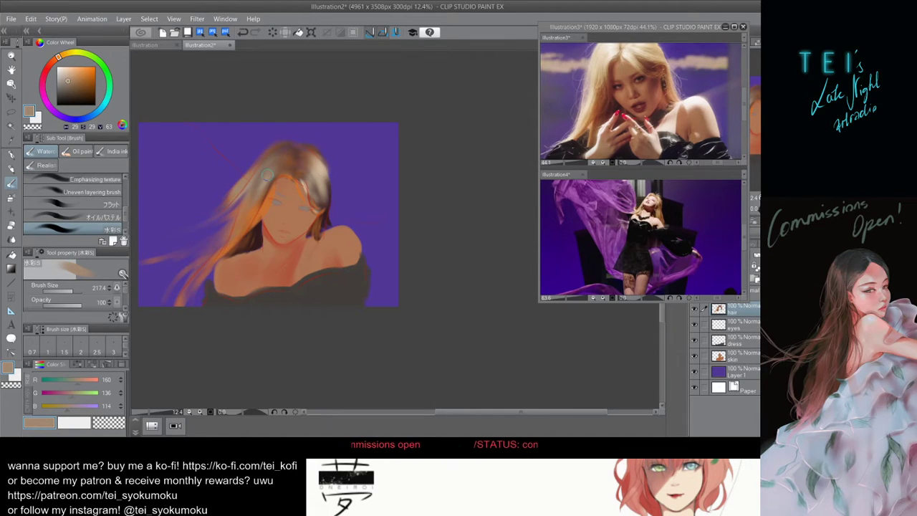
{"action": "key", "text": "bracketleft"}
{"action": "key", "text": "bracketleft"}
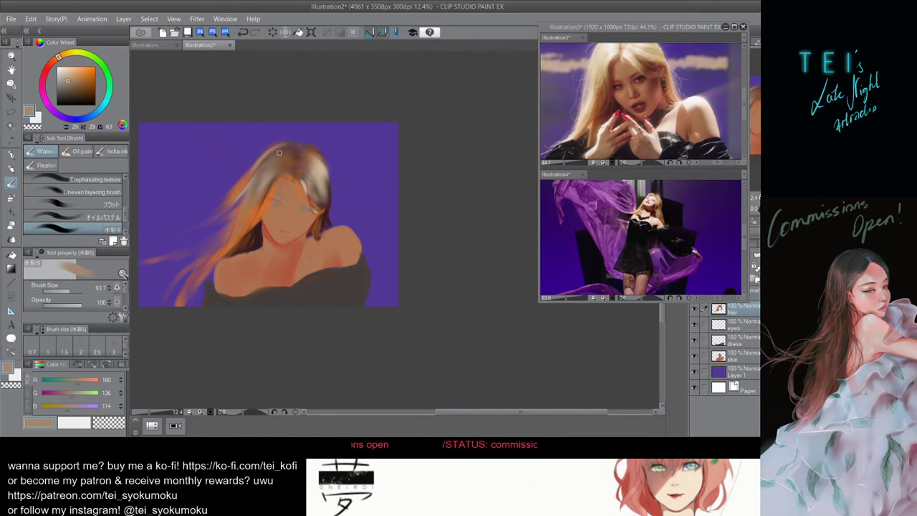
{"action": "left_click_drag", "start_coordinate": [279, 152], "coordinate": [258, 170]}
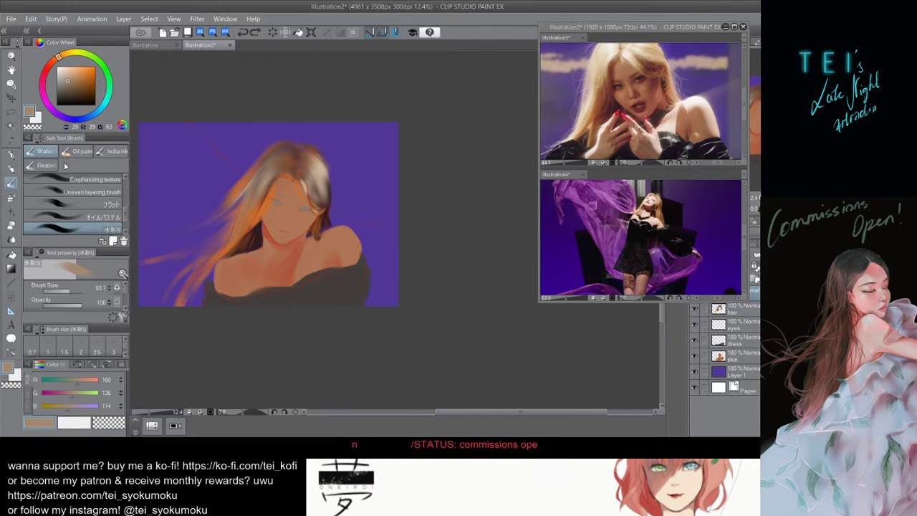
Touch up the hairline above the forehead in greyish beige, RGB 160, 136, 114, with brushes of about 139 and 31.
{"action": "left_click", "coordinate": [11, 224]}
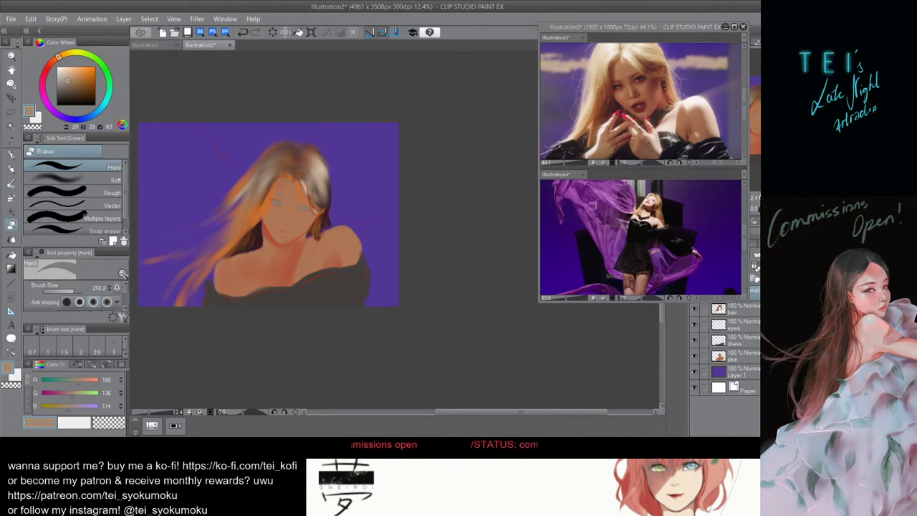
{"action": "left_click", "coordinate": [11, 183]}
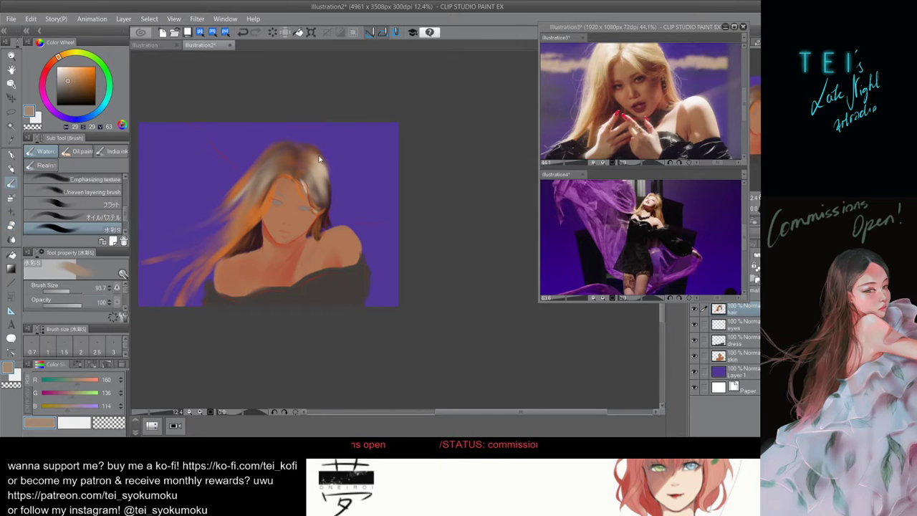
{"action": "key", "text": "bracketright"}
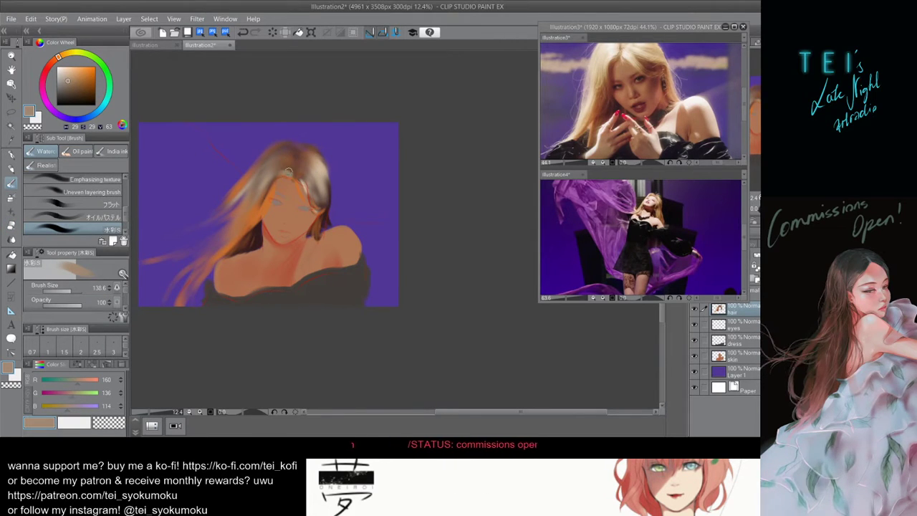
{"action": "key", "text": "["}
{"action": "key", "text": "["}
{"action": "key", "text": "["}
{"action": "key", "text": "["}
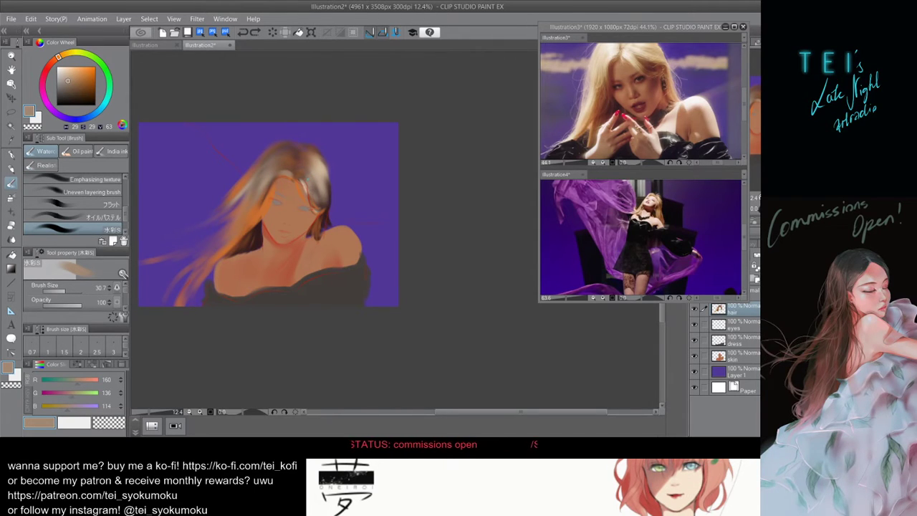
Paint orange, RGB 196, 108, 47, over the dark hair left of the neck with a brush of about 69.
{"action": "left_click", "coordinate": [261, 209], "text": "alt"}
{"action": "key", "text": "]"}
{"action": "key", "text": "]"}
{"action": "key", "text": "]"}
{"action": "key", "text": "]"}
{"action": "key", "text": "]"}
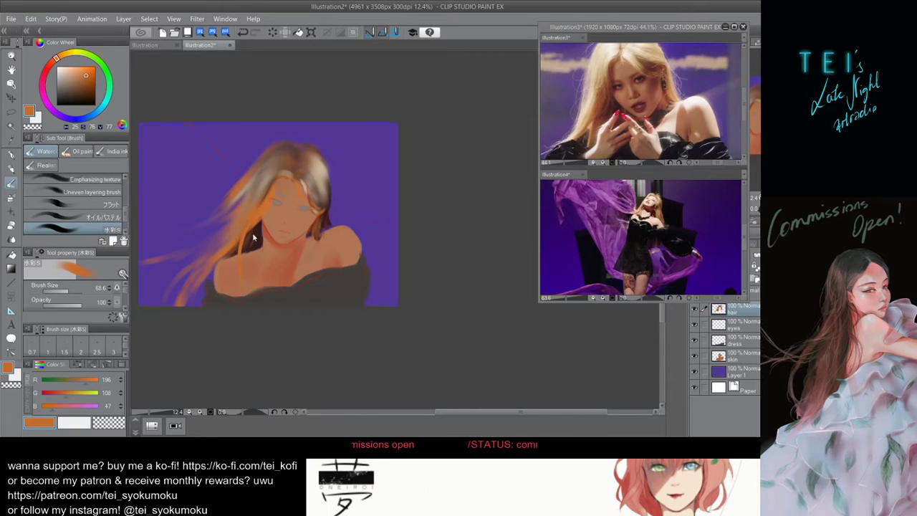
{"action": "left_click_drag", "start_coordinate": [264, 201], "coordinate": [233, 303]}
{"action": "key", "text": "ctrl+z"}
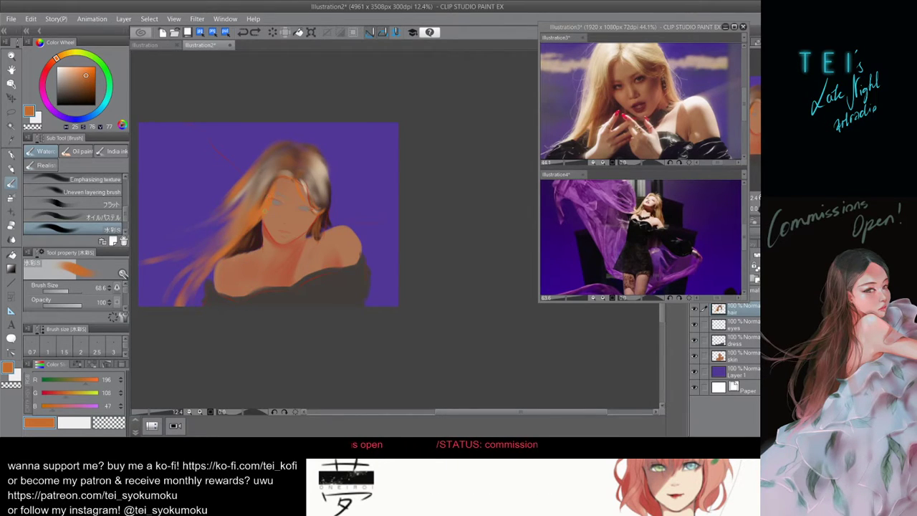
{"action": "left_click_drag", "start_coordinate": [264, 214], "coordinate": [236, 246]}
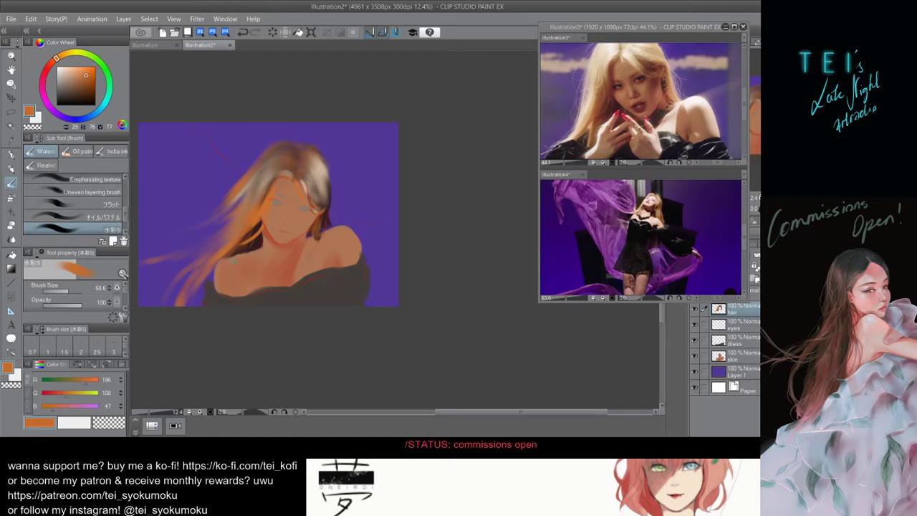
{"action": "left_click_drag", "start_coordinate": [260, 224], "coordinate": [230, 304]}
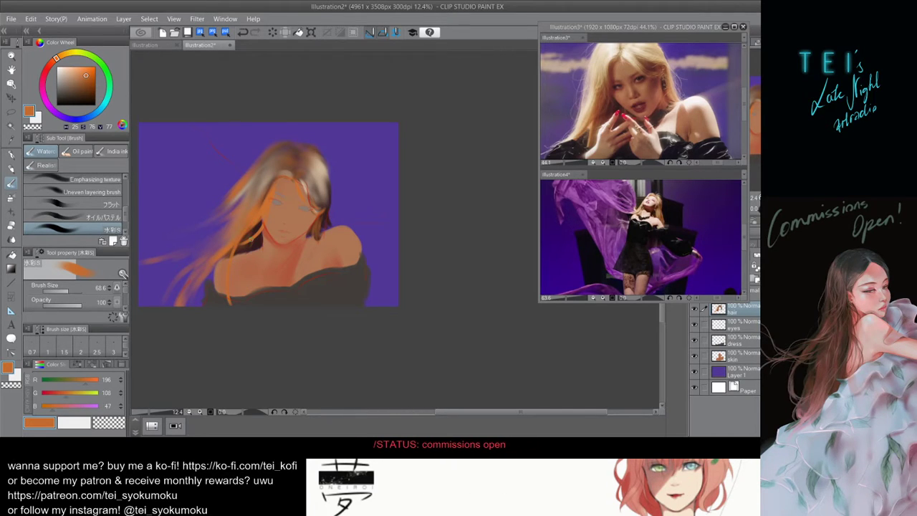
{"action": "key", "text": "ctrl+z"}
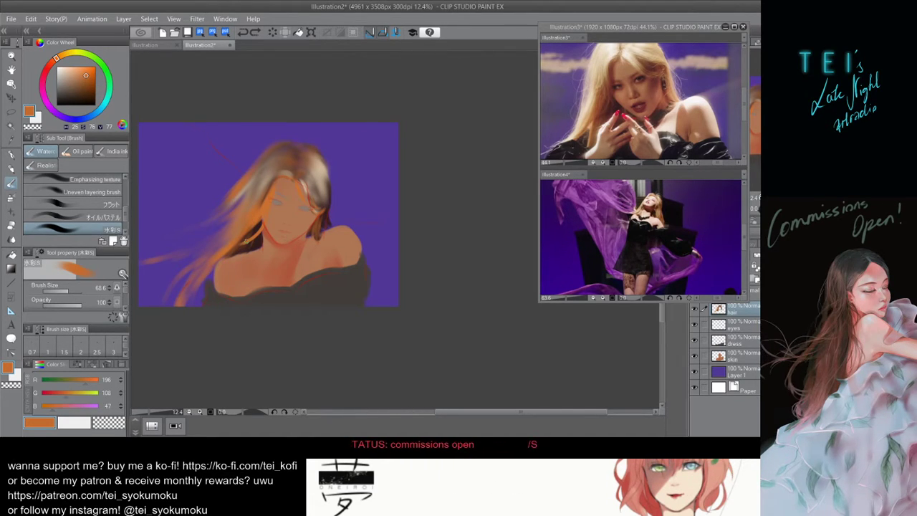
Add thin dark brown strands, RGB 115, 63, 36, falling over the left shoulder and chest with brushes of about 51 to 65.
{"action": "left_click", "coordinate": [230, 250], "text": "alt"}
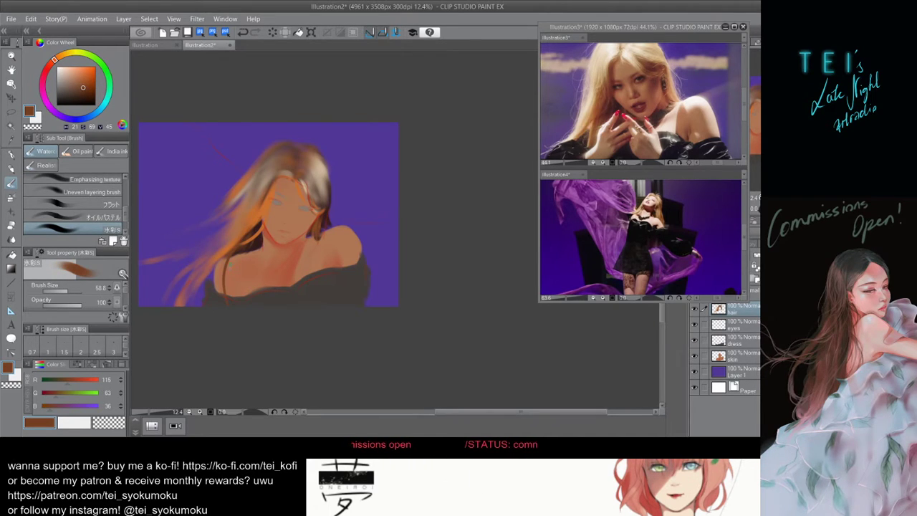
{"action": "left_click_drag", "start_coordinate": [240, 243], "coordinate": [226, 282]}
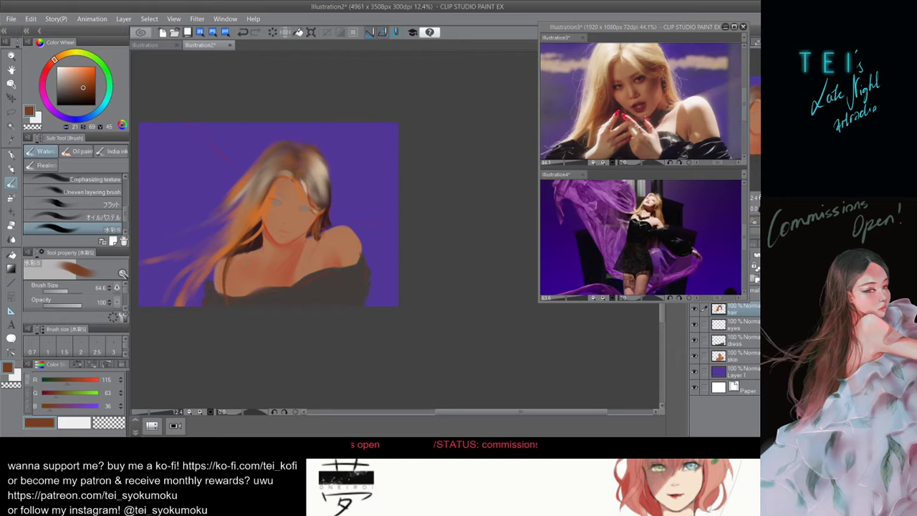
{"action": "mouse_move", "coordinate": [237, 252]}
{"action": "left_mouse_down"}
{"action": "mouse_move", "coordinate": [231, 298]}
{"action": "mouse_move", "coordinate": [245, 243]}
{"action": "left_mouse_up"}
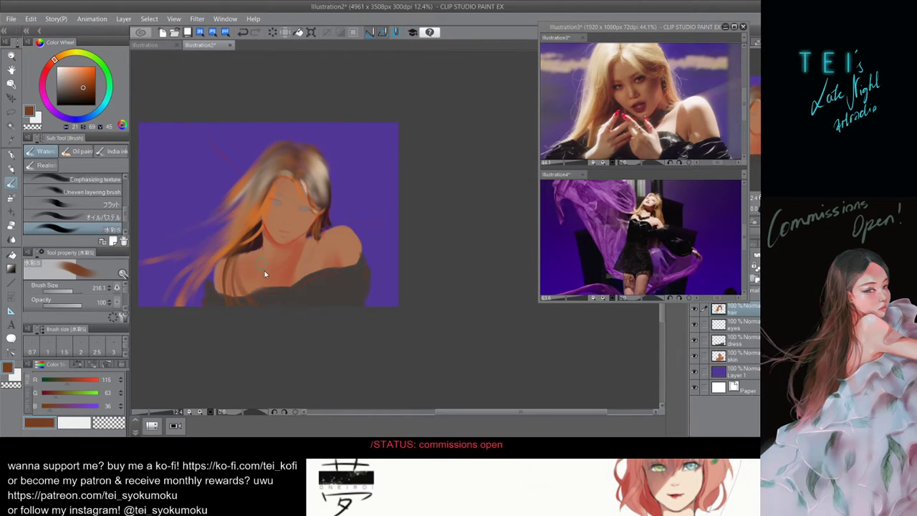
Undo the last strand on the chest, reduce the brush to about 68 and sample muted orange, RGB 178, 107, 66, from the hair above the left shoulder.
{"action": "key", "text": "ctrl+z"}
{"action": "key", "text": "bracketleft"}
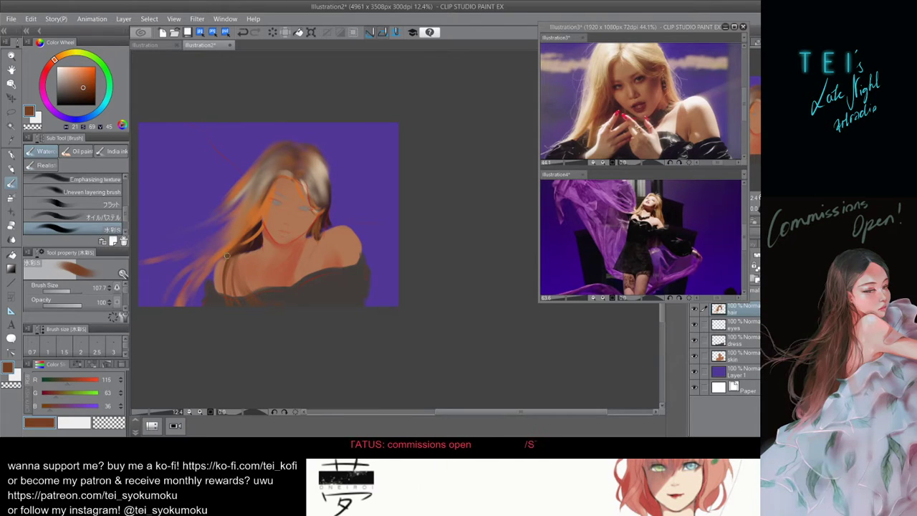
{"action": "key", "text": "bracketleft"}
{"action": "key", "text": "bracketleft"}
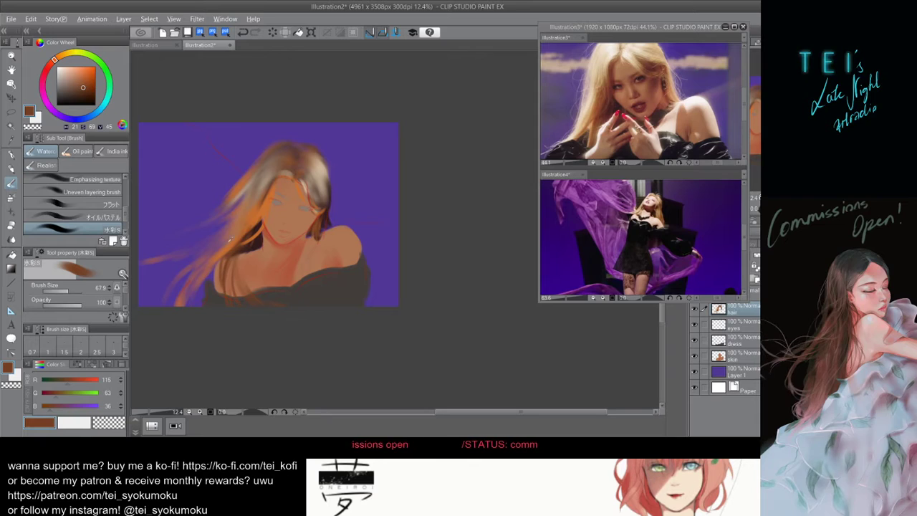
{"action": "left_click", "coordinate": [229, 244], "text": "alt"}
{"action": "left_click", "coordinate": [230, 244], "text": "alt"}
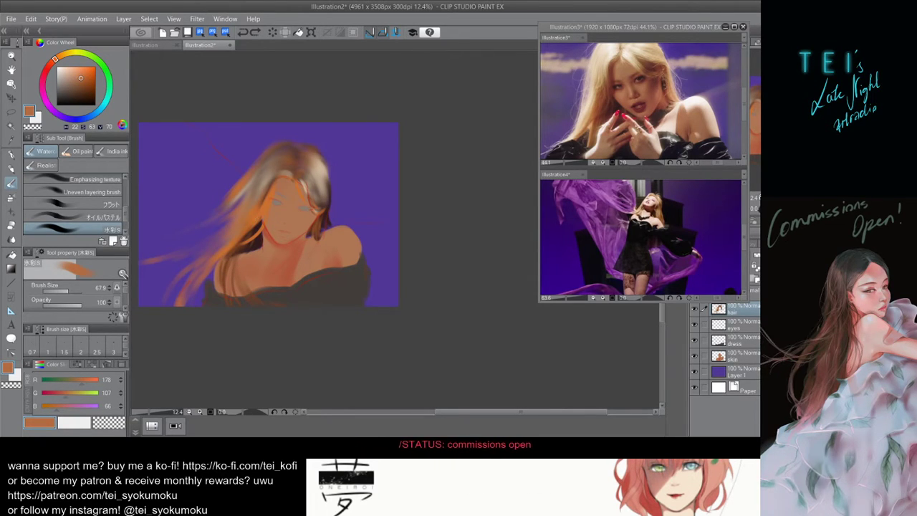
Paint reddish-brown strands, RGB 128, 65, 34, over the left shoulder and dress neckline with brushes of about 68 to 146.
{"action": "left_click", "coordinate": [227, 262], "text": "alt"}
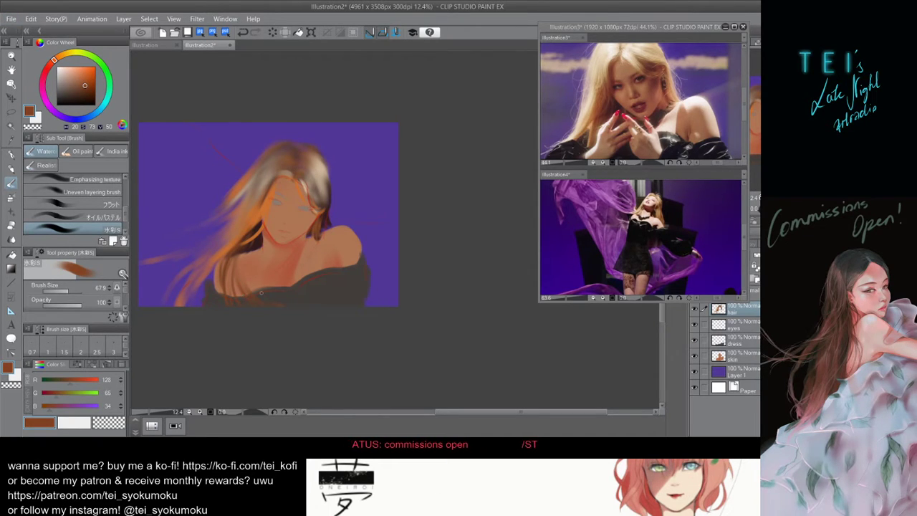
{"action": "left_click_drag", "start_coordinate": [252, 296], "coordinate": [264, 305]}
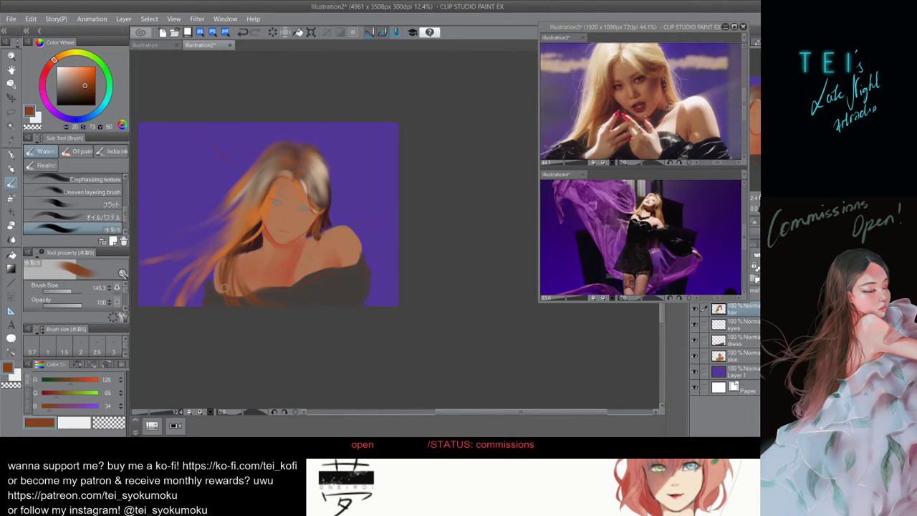
{"action": "key", "text": "bracketleft"}
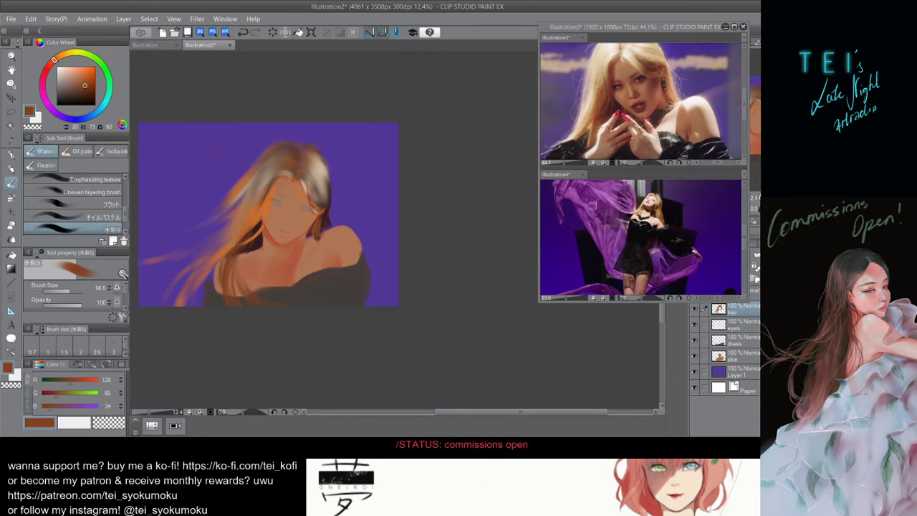
{"action": "left_click_drag", "start_coordinate": [210, 280], "coordinate": [218, 318]}
{"action": "key", "text": "bracketleft"}
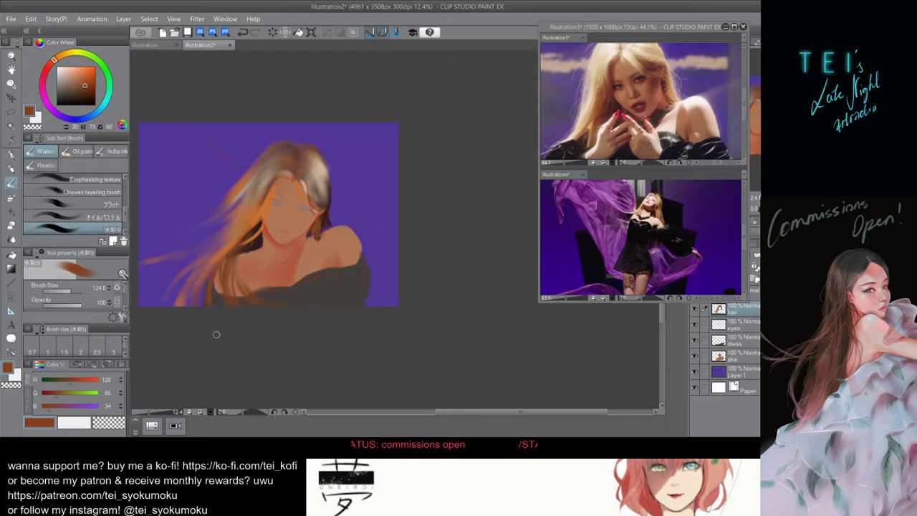
Paint reddish-brown strands falling right of the neck with a brush of about 97, undoing the last stroke.
{"action": "mouse_move", "coordinate": [215, 334]}
{"action": "left_mouse_down"}
{"action": "mouse_move", "coordinate": [332, 214]}
{"action": "mouse_move", "coordinate": [316, 262]}
{"action": "left_mouse_up"}
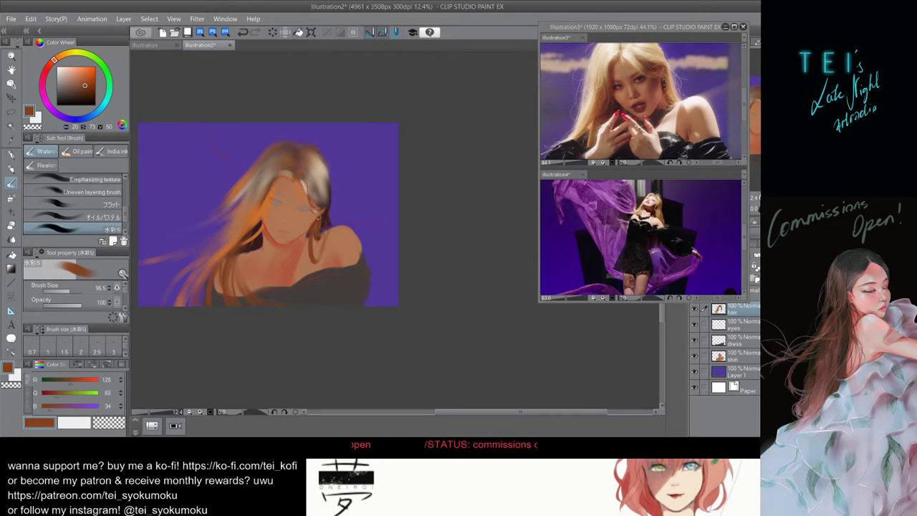
{"action": "mouse_move", "coordinate": [318, 238]}
{"action": "left_mouse_down"}
{"action": "mouse_move", "coordinate": [315, 264]}
{"action": "mouse_move", "coordinate": [323, 256]}
{"action": "left_mouse_up"}
{"action": "key", "text": "bracketright"}
{"action": "key", "text": "bracketright"}
{"action": "key", "text": "bracketright"}
{"action": "key", "text": "bracketright"}
{"action": "key", "text": "ctrl+z"}
{"action": "key", "text": "bracketleft"}
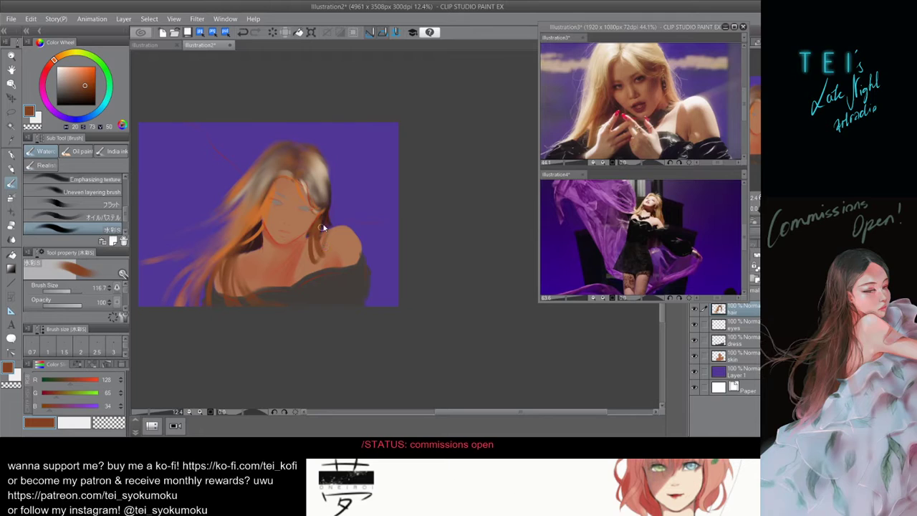
Rework the lock right of the neck and the hair beside the cheek in reddish brown, RGB 128, 65, 34, with brushes of about 88 to 149.
{"action": "mouse_move", "coordinate": [308, 225]}
{"action": "left_mouse_down"}
{"action": "mouse_move", "coordinate": [314, 260]}
{"action": "mouse_move", "coordinate": [306, 264]}
{"action": "left_mouse_up"}
{"action": "key", "text": "bracketright"}
{"action": "key", "text": "bracketleft"}
{"action": "key", "text": "bracketleft"}
{"action": "key", "text": "ctrl+z"}
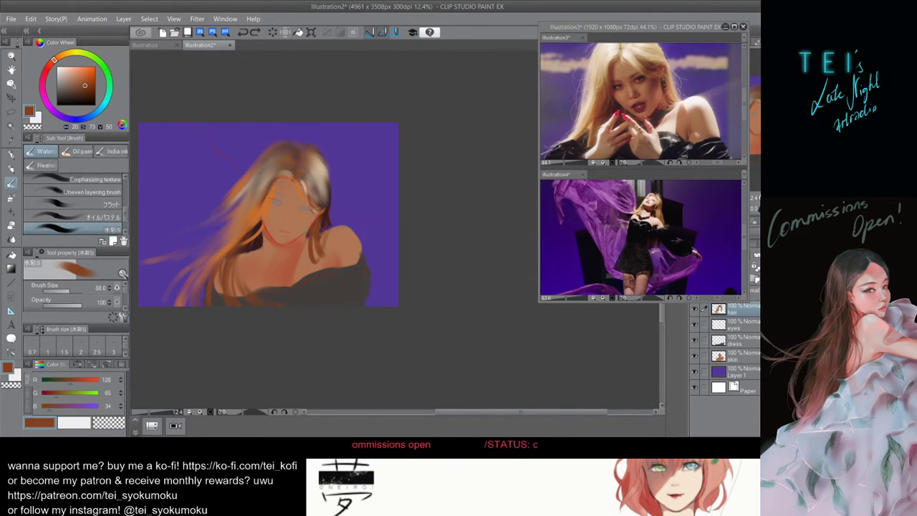
{"action": "mouse_move", "coordinate": [308, 229]}
{"action": "left_mouse_down"}
{"action": "mouse_move", "coordinate": [302, 255]}
{"action": "mouse_move", "coordinate": [304, 233]}
{"action": "mouse_move", "coordinate": [310, 244]}
{"action": "mouse_move", "coordinate": [313, 238]}
{"action": "left_mouse_up"}
{"action": "key", "text": "ctrl+z"}
{"action": "mouse_move", "coordinate": [315, 223]}
{"action": "left_mouse_down"}
{"action": "mouse_move", "coordinate": [306, 258]}
{"action": "mouse_move", "coordinate": [317, 263]}
{"action": "left_mouse_up"}
{"action": "key", "text": "ctrl+z"}
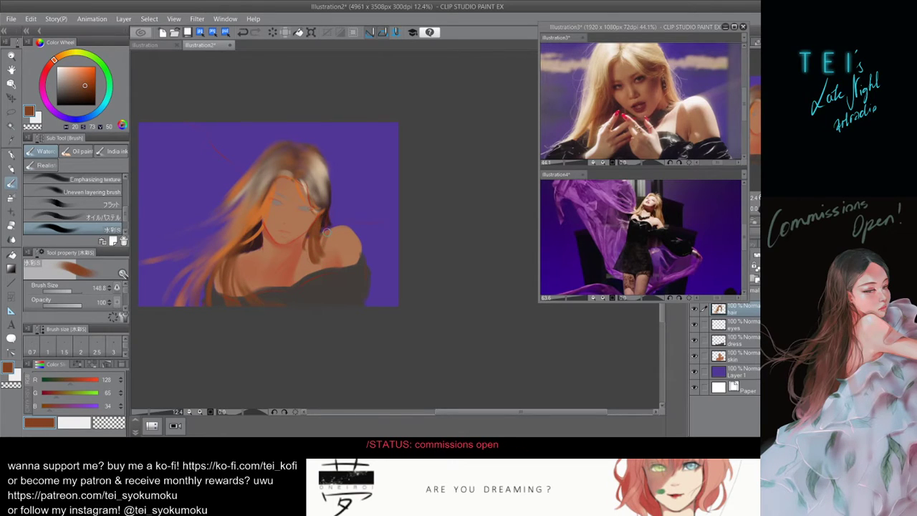
{"action": "mouse_move", "coordinate": [334, 187]}
{"action": "left_mouse_down"}
{"action": "mouse_move", "coordinate": [326, 207]}
{"action": "mouse_move", "coordinate": [337, 199]}
{"action": "mouse_move", "coordinate": [323, 195]}
{"action": "left_mouse_up"}
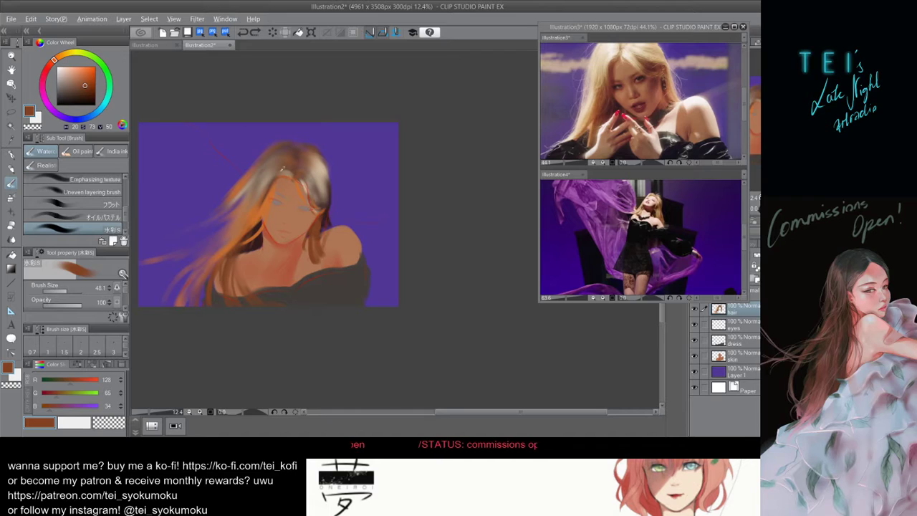
Touch up the hairline above the forehead in greyish brown sampled from the hair, RGB 156, 125, 100, with a brush of about 73.
{"action": "left_click", "coordinate": [268, 203], "text": "alt"}
{"action": "key", "text": "bracketright"}
{"action": "key", "text": "bracketright"}
{"action": "key", "text": "bracketright"}
{"action": "left_click_drag", "start_coordinate": [268, 203], "coordinate": [294, 182]}
{"action": "key", "text": "ctrl+z"}
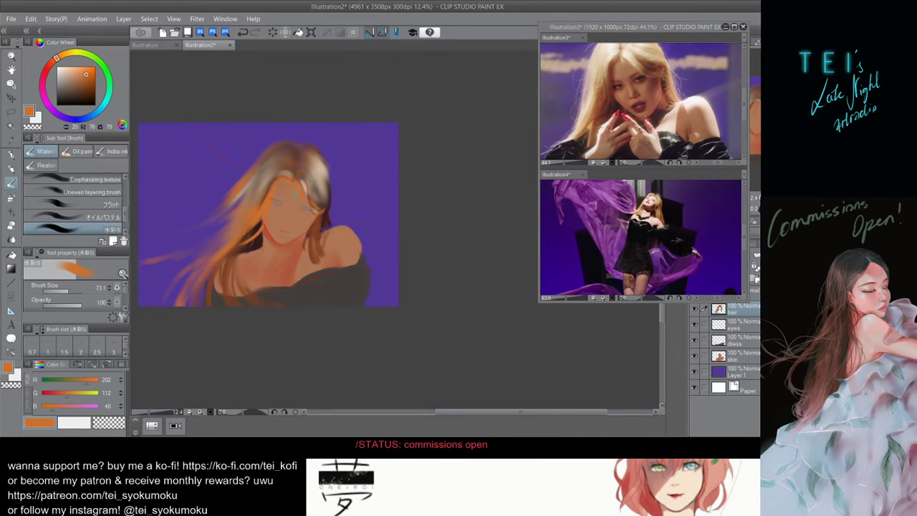
{"action": "left_click", "coordinate": [294, 183], "text": "alt"}
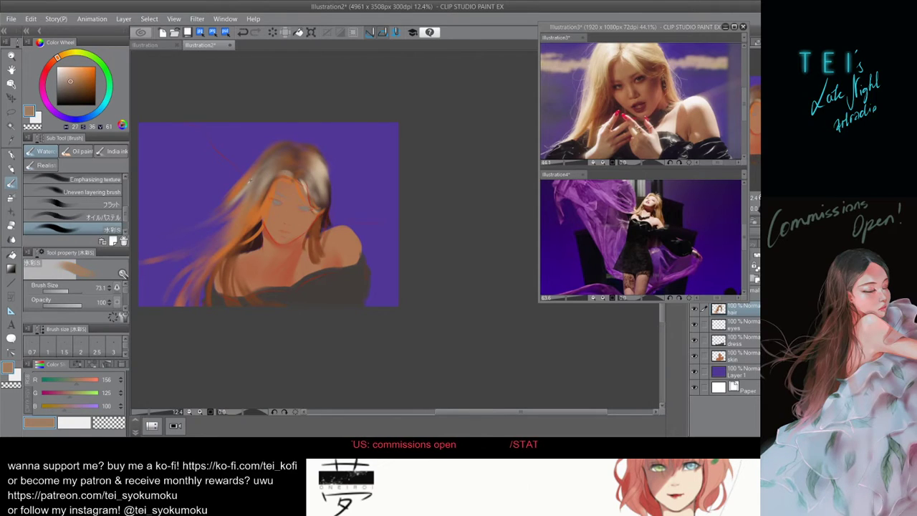
{"action": "left_click_drag", "start_coordinate": [291, 177], "coordinate": [272, 181]}
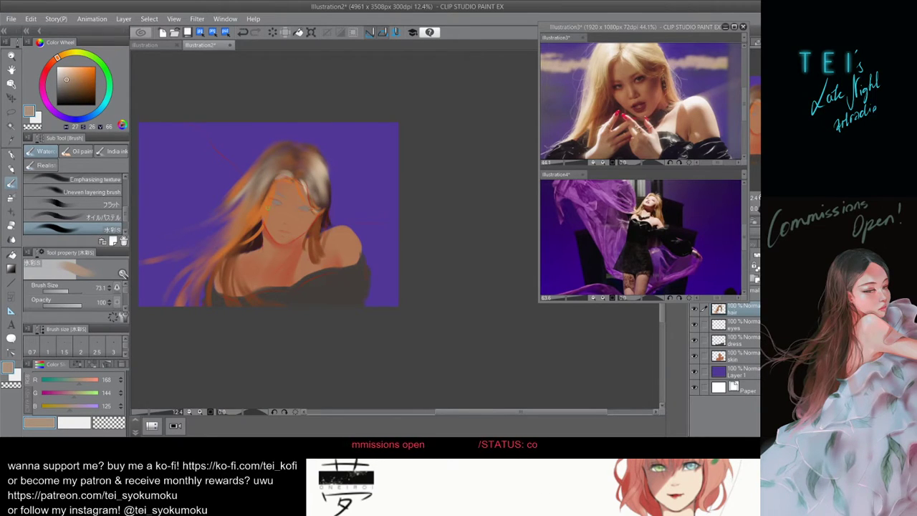
Undo the last brush stroke and save the illustration as "gidle soojin omg_be tei".
{"action": "key", "text": "ctrl+z"}
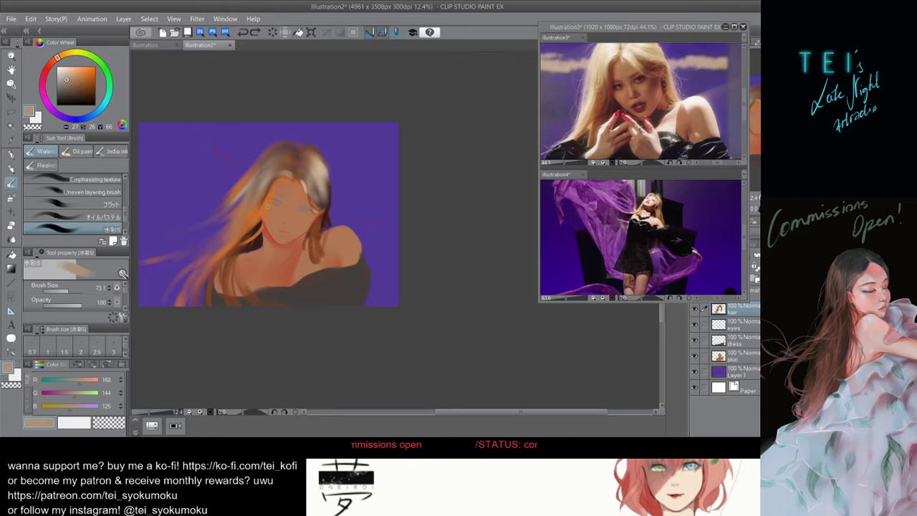
{"action": "scroll", "coordinate": [274, 338], "scroll_direction": "up", "scroll_amount": 1}
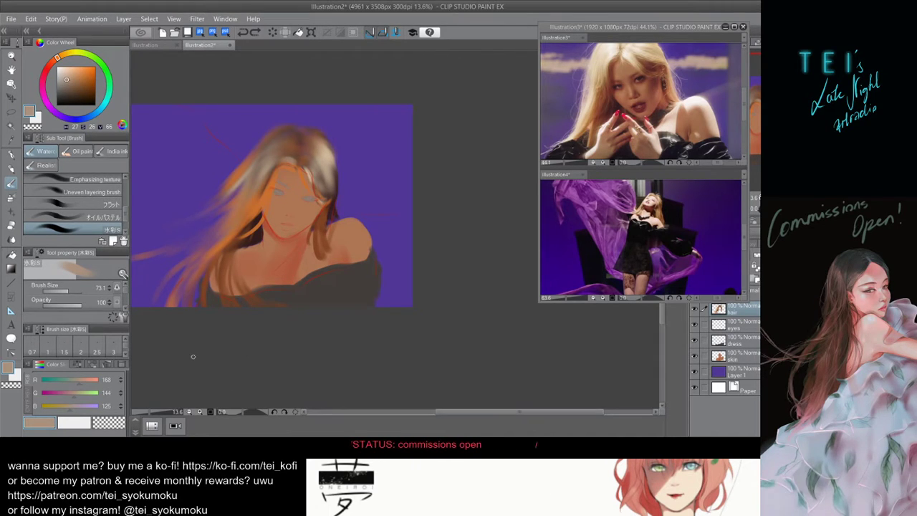
{"action": "scroll", "coordinate": [194, 328], "scroll_direction": "up", "scroll_amount": 1}
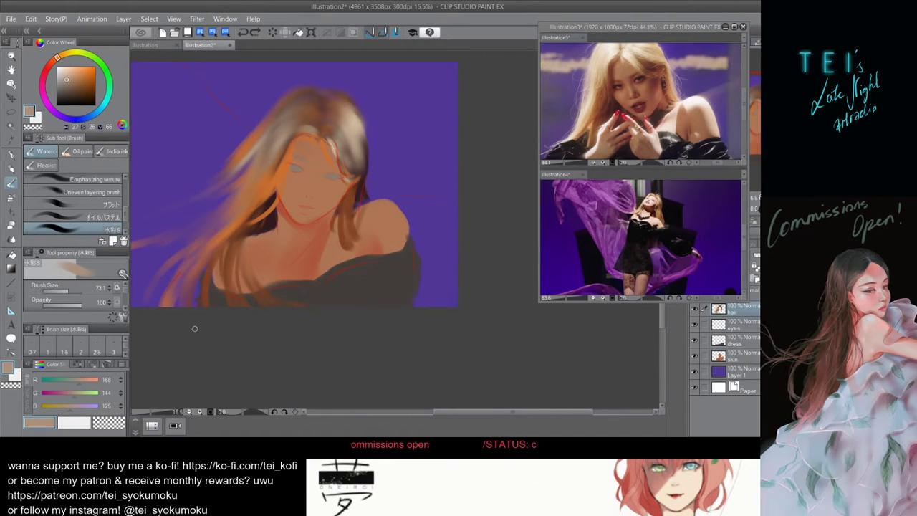
{"action": "key", "text": "alt"}
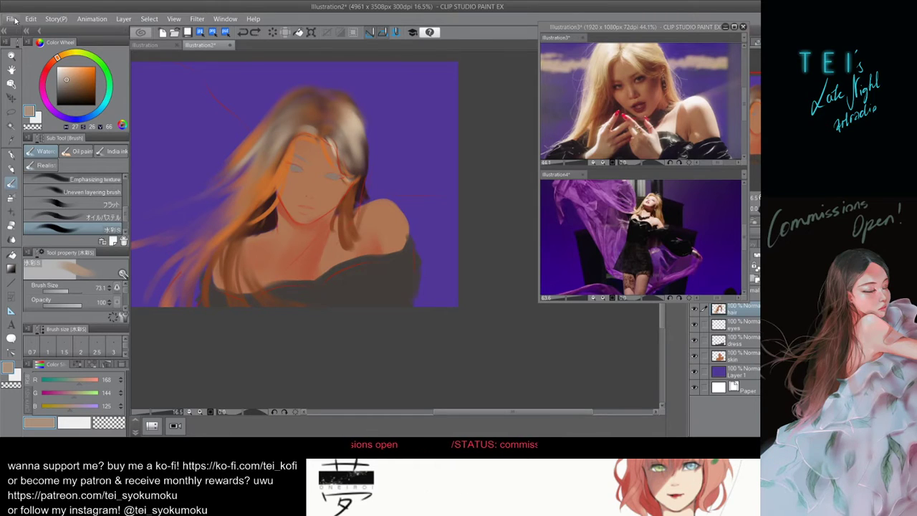
{"action": "key", "text": "alt"}
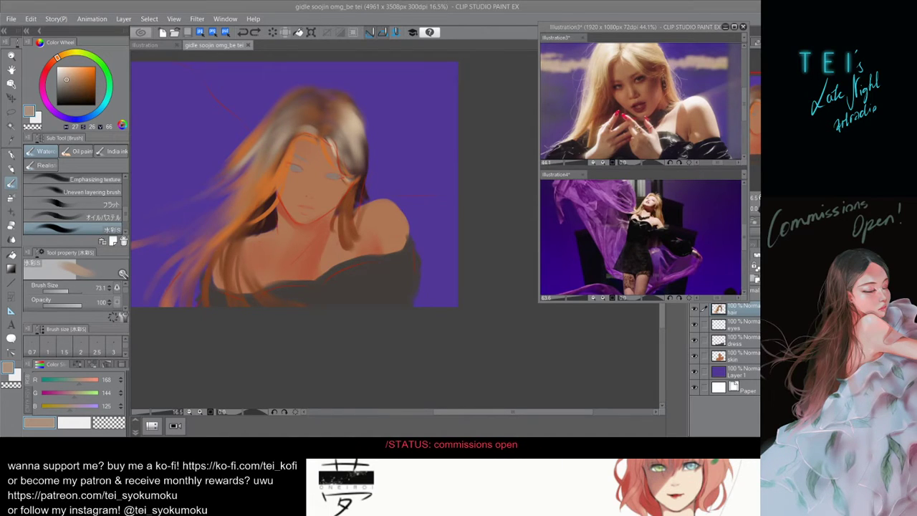
Sample the orange at the hairline and paint orange strands along the hair framing the face.
{"action": "scroll", "coordinate": [254, 328], "scroll_direction": "down", "scroll_amount": 1}
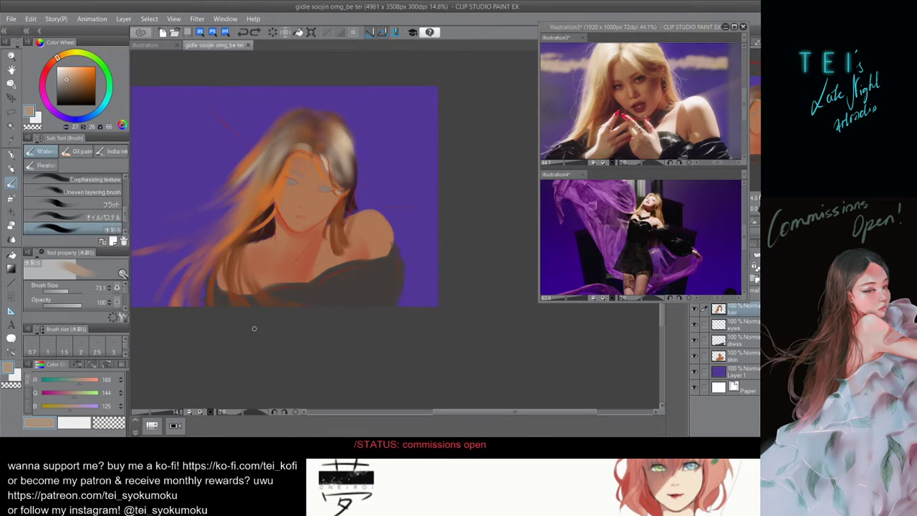
{"action": "scroll", "coordinate": [246, 262], "scroll_direction": "down", "scroll_amount": 1}
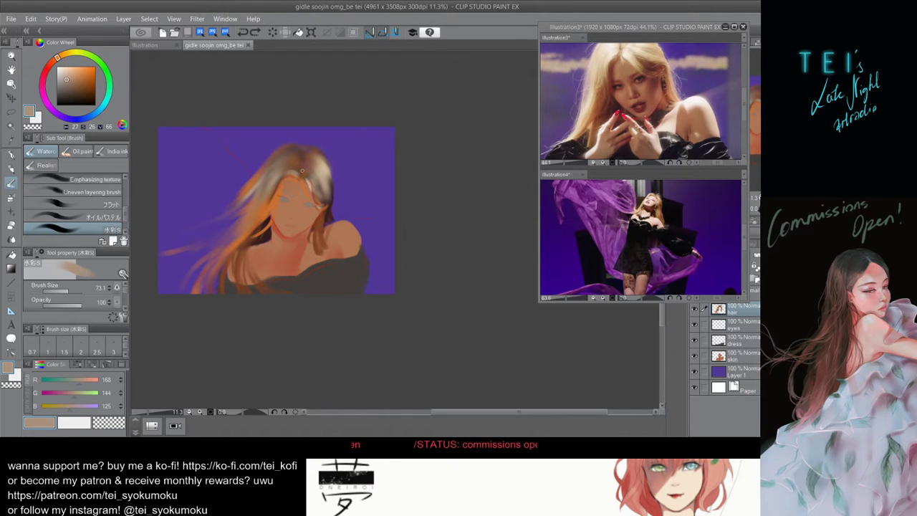
{"action": "key", "text": "bracketleft"}
{"action": "left_click", "coordinate": [287, 190], "text": "alt"}
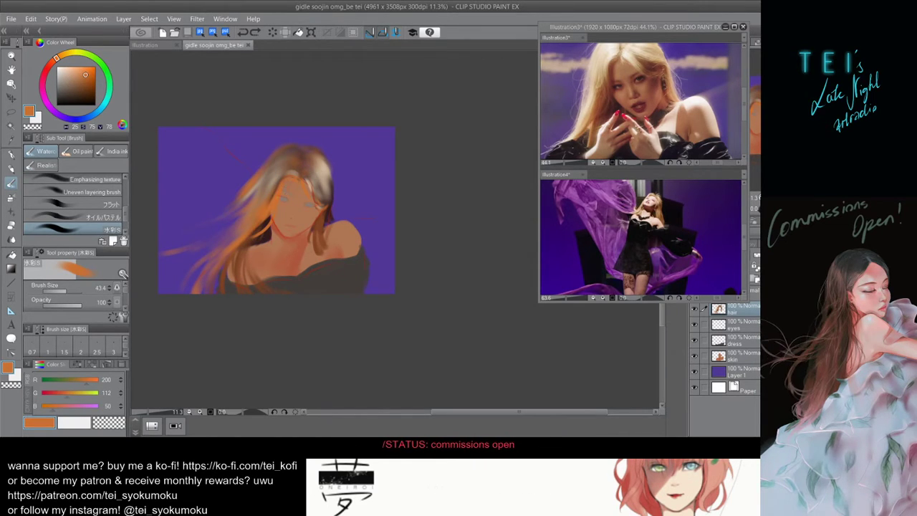
{"action": "key", "text": "bracketright"}
{"action": "left_click_drag", "start_coordinate": [292, 180], "coordinate": [277, 205]}
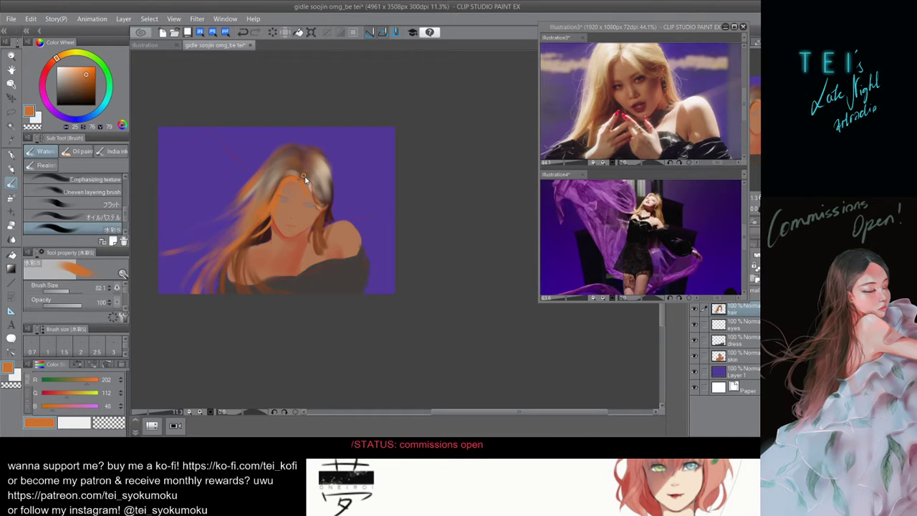
{"action": "key", "text": "bracketright"}
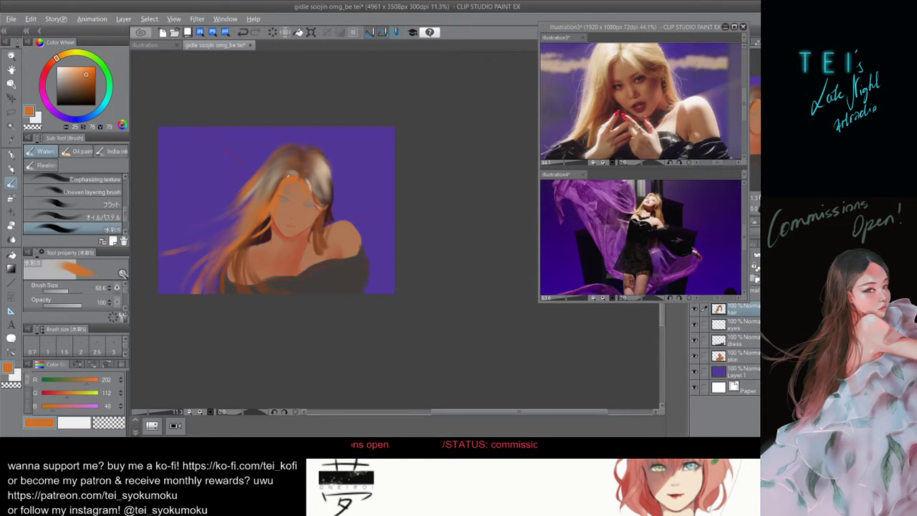
Sample the light beige highlight on the hair and paint lighter strands beside the face, undoing one stroke along the way.
{"action": "left_click", "coordinate": [292, 172], "text": "alt"}
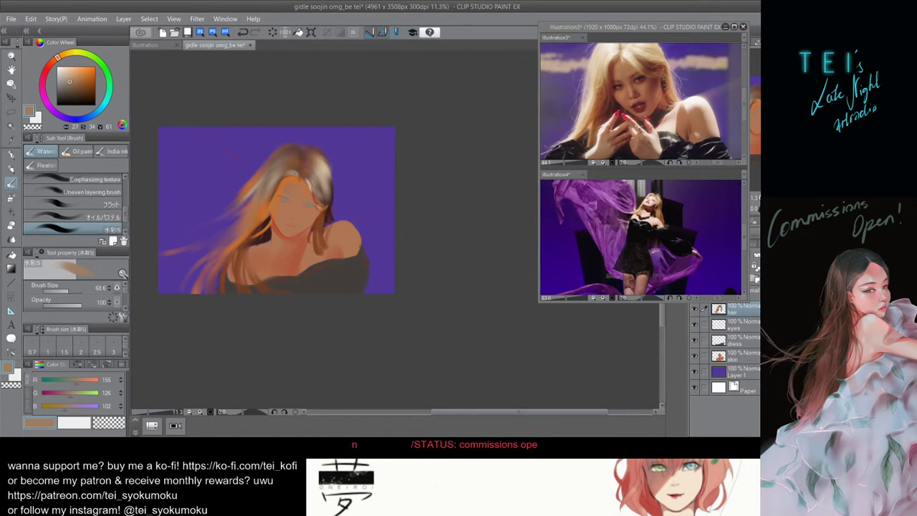
{"action": "left_click", "coordinate": [323, 171], "text": "alt"}
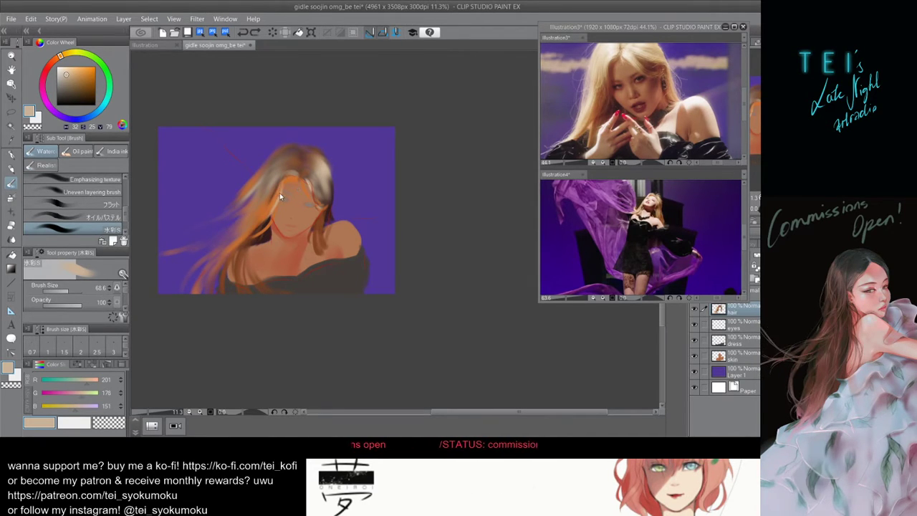
{"action": "left_click_drag", "start_coordinate": [285, 188], "coordinate": [250, 230]}
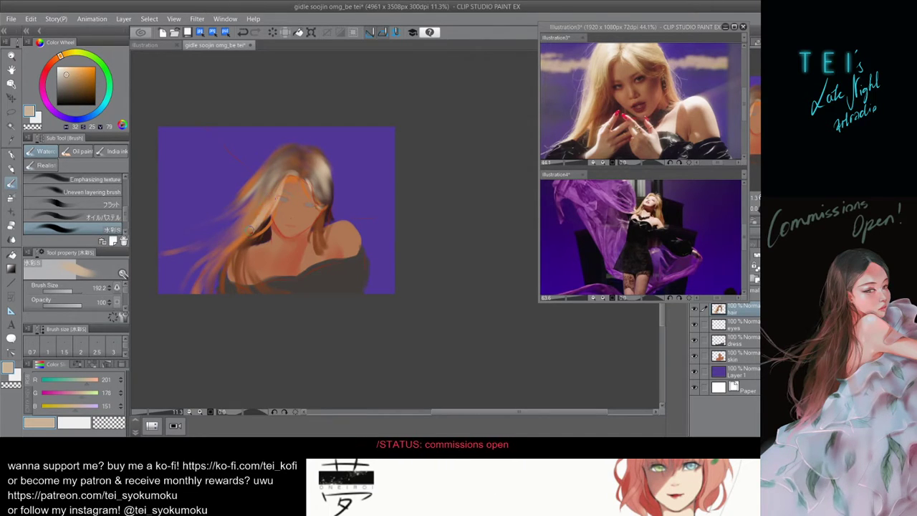
{"action": "left_click_drag", "start_coordinate": [275, 184], "coordinate": [253, 218]}
{"action": "key", "text": "ctrl+z"}
{"action": "key", "text": "bracketleft"}
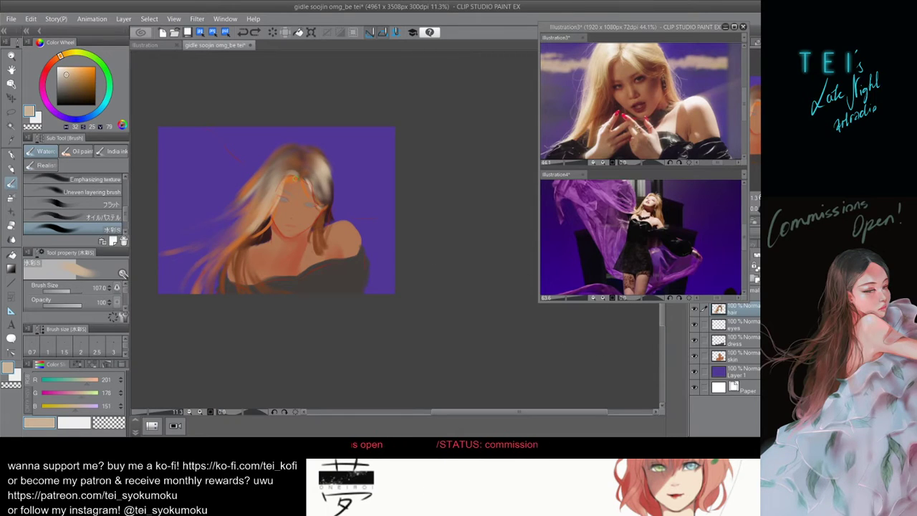
{"action": "left_click_drag", "start_coordinate": [293, 174], "coordinate": [282, 184]}
{"action": "key", "text": "bracketleft"}
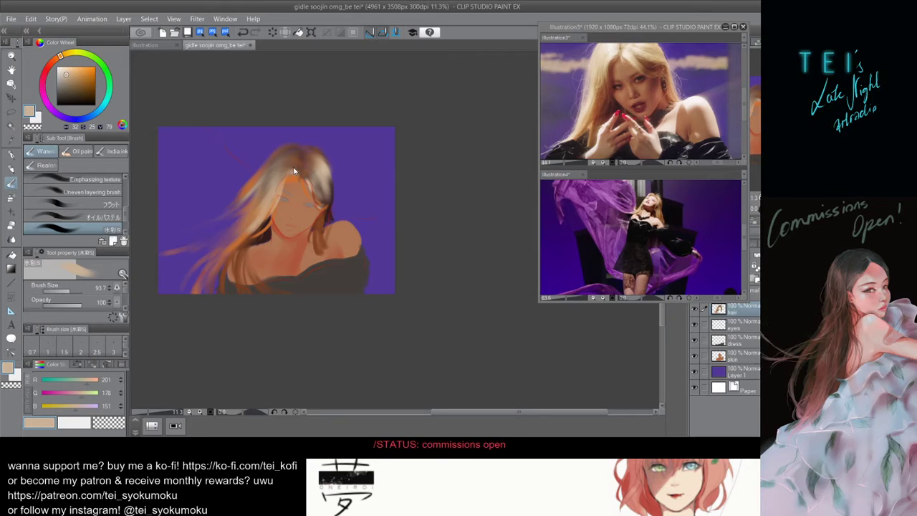
Enlarge the brush to about 250 and broaden the beige highlight across the crown, undoing the stroke on the opposite side of the parting.
{"action": "key", "text": "bracketright"}
{"action": "key", "text": "bracketright"}
{"action": "key", "text": "bracketright"}
{"action": "key", "text": "bracketright"}
{"action": "key", "text": "bracketright"}
{"action": "key", "text": "bracketright"}
{"action": "key", "text": "bracketright"}
{"action": "key", "text": "bracketright"}
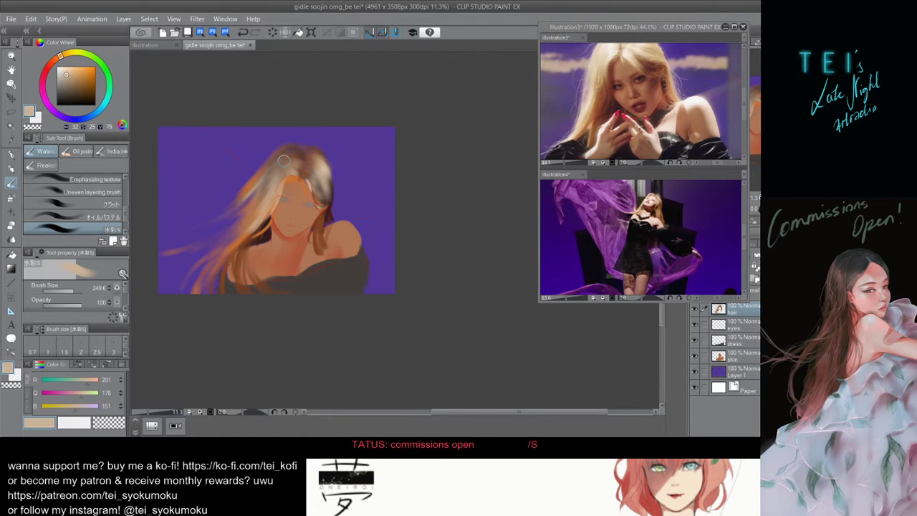
{"action": "left_click_drag", "start_coordinate": [294, 169], "coordinate": [288, 170]}
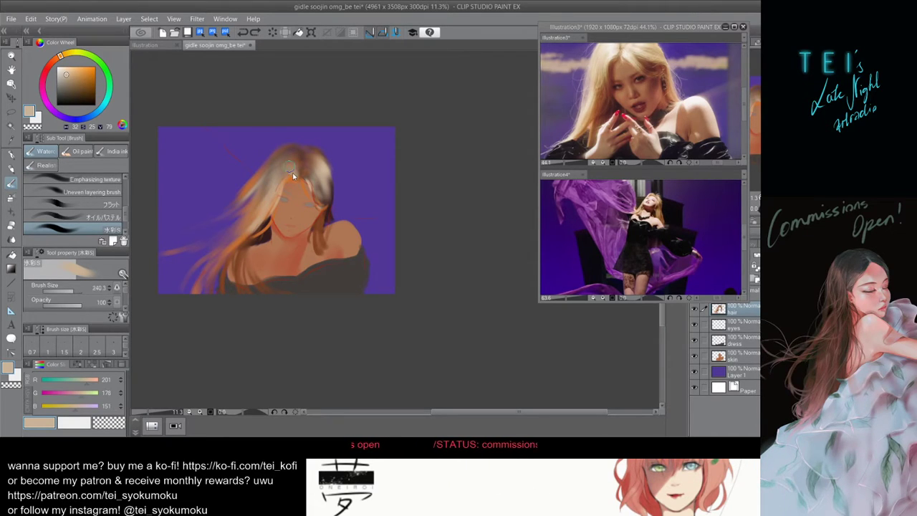
{"action": "left_click_drag", "start_coordinate": [292, 176], "coordinate": [272, 191]}
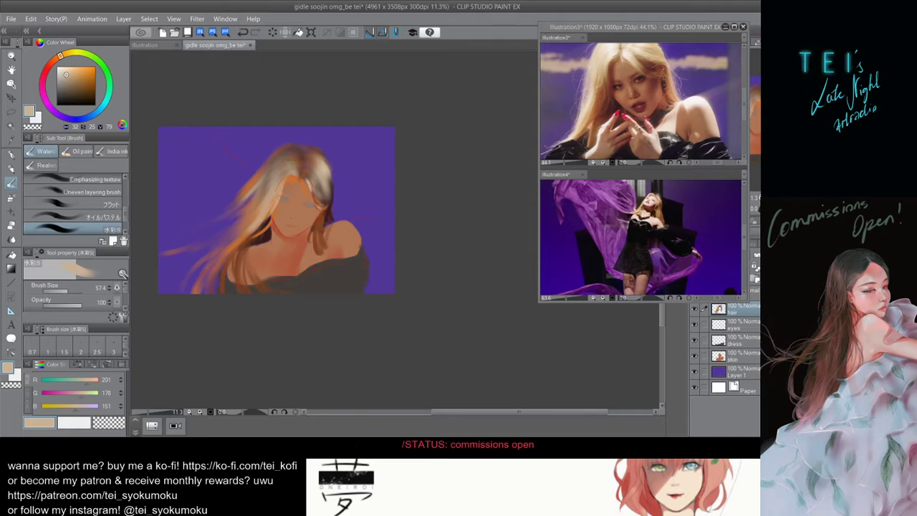
{"action": "left_click_drag", "start_coordinate": [284, 162], "coordinate": [295, 164]}
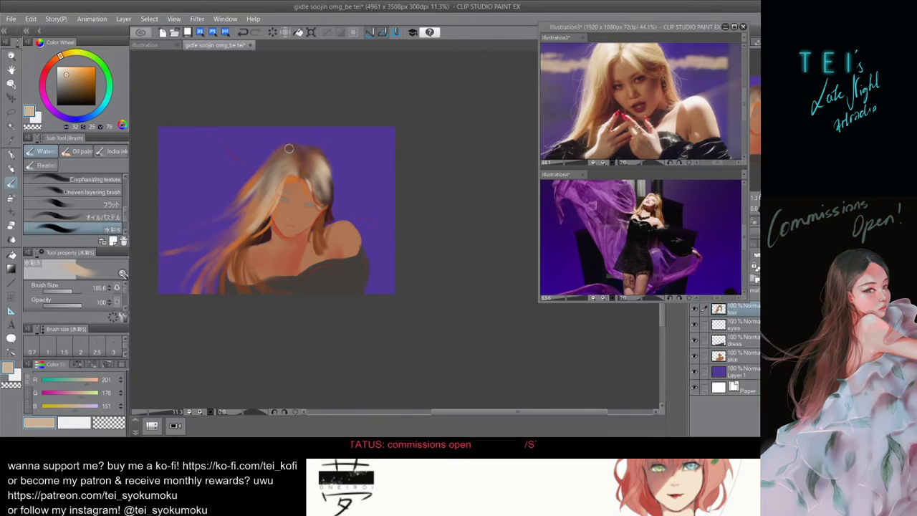
{"action": "left_click_drag", "start_coordinate": [311, 175], "coordinate": [324, 206]}
{"action": "key", "text": "ctrl+z"}
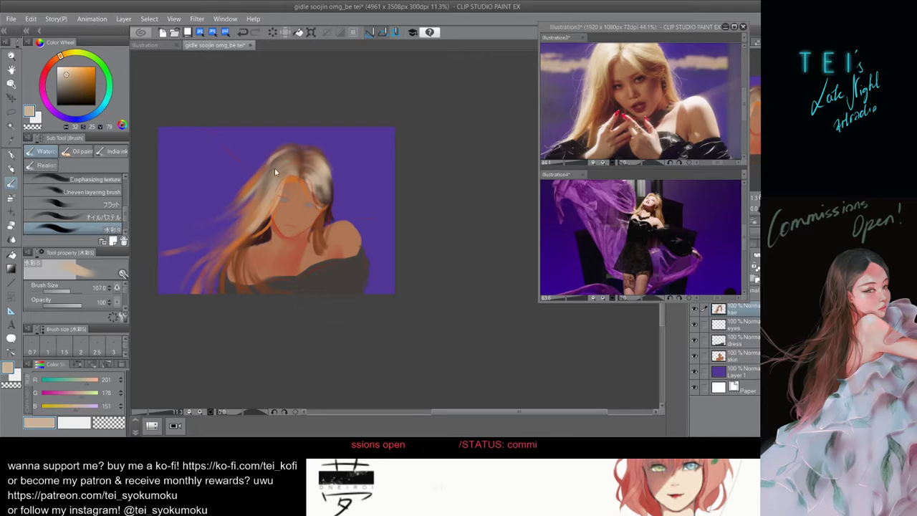
Compare with the full head in the portrait reference and add beige strokes over the top of the head, undoing the last one.
{"action": "left_click", "coordinate": [692, 102]}
{"action": "scroll", "coordinate": [693, 103], "scroll_direction": "down", "scroll_amount": 2}
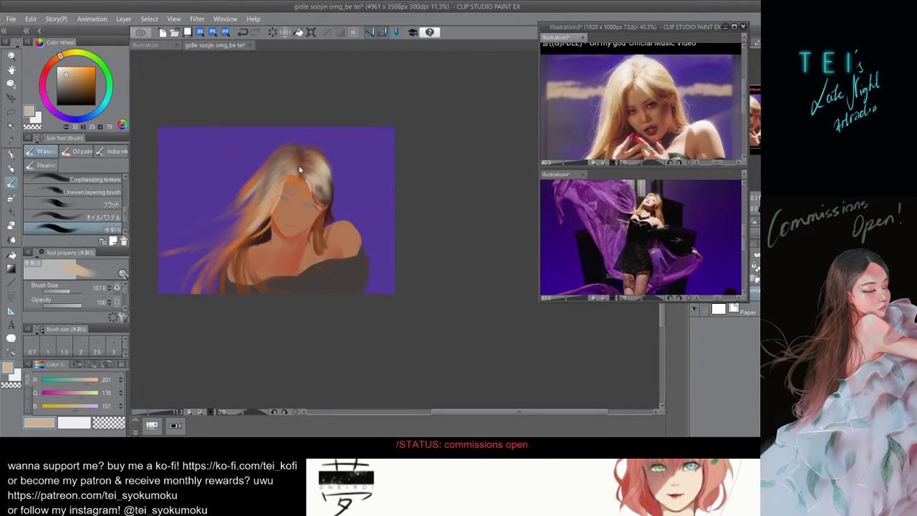
{"action": "left_click", "coordinate": [279, 154]}
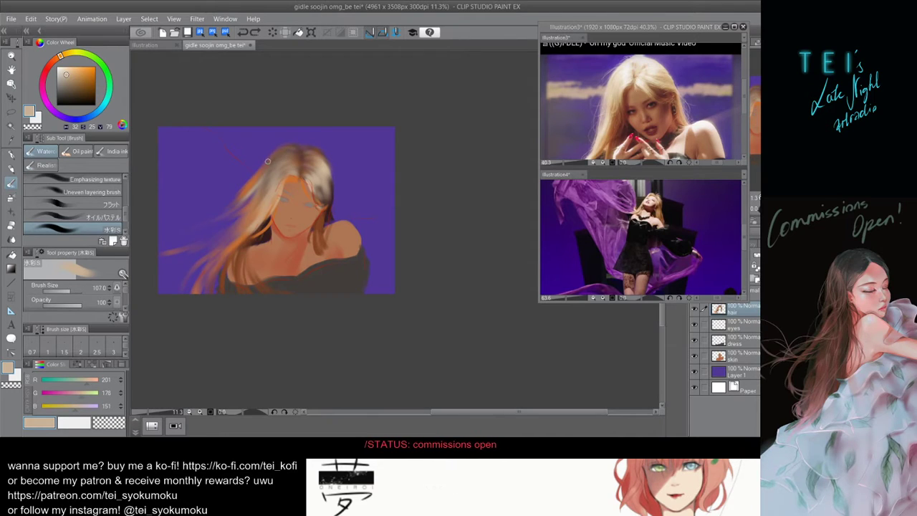
{"action": "mouse_move", "coordinate": [268, 161]}
{"action": "left_mouse_down"}
{"action": "mouse_move", "coordinate": [294, 146]}
{"action": "mouse_move", "coordinate": [303, 152]}
{"action": "left_mouse_up"}
{"action": "key", "text": "ctrl+z"}
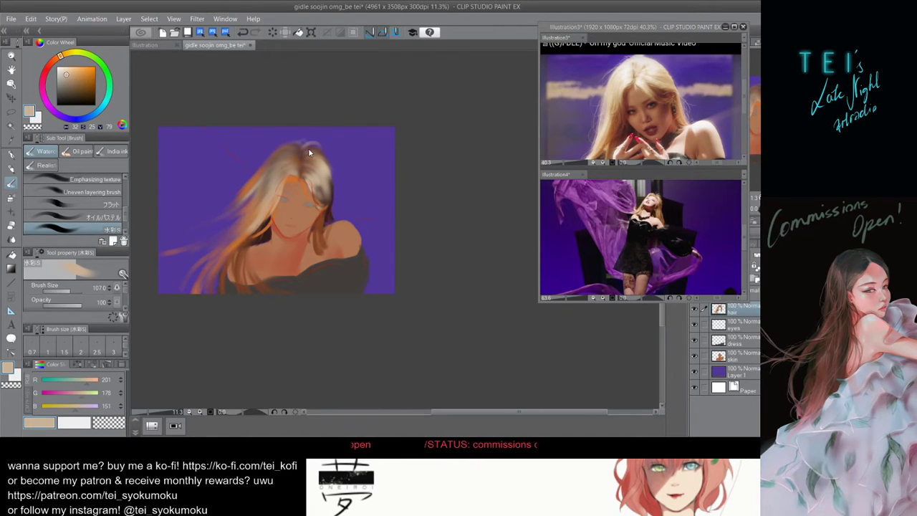
Reshape and soften the top outline of the hair around the parting with beige strokes, varying the brush size between about 94 and 186.
{"action": "key", "text": "]"}
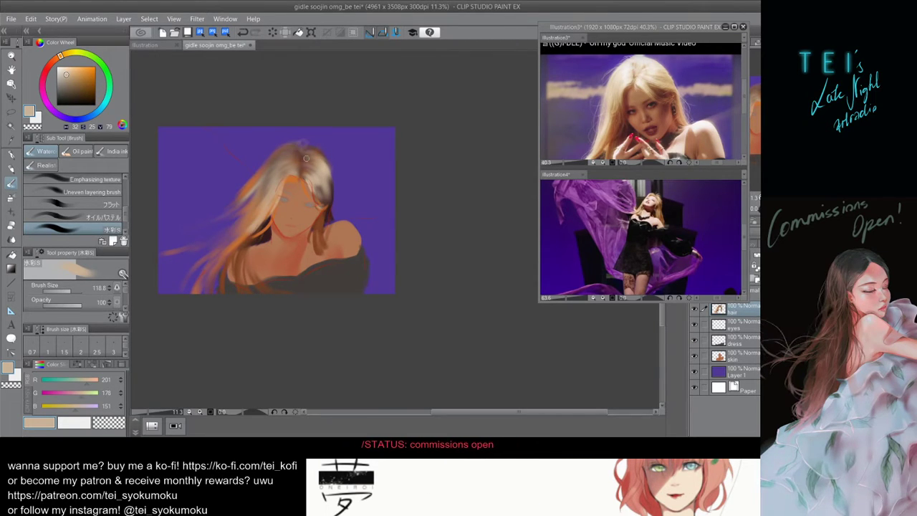
{"action": "key", "text": "bracketright"}
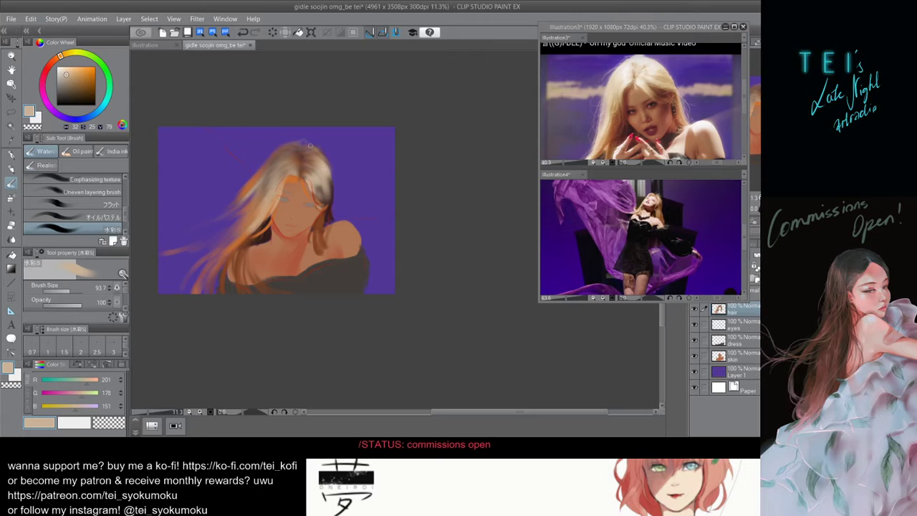
{"action": "left_click_drag", "start_coordinate": [308, 144], "coordinate": [304, 151]}
{"action": "key", "text": "]"}
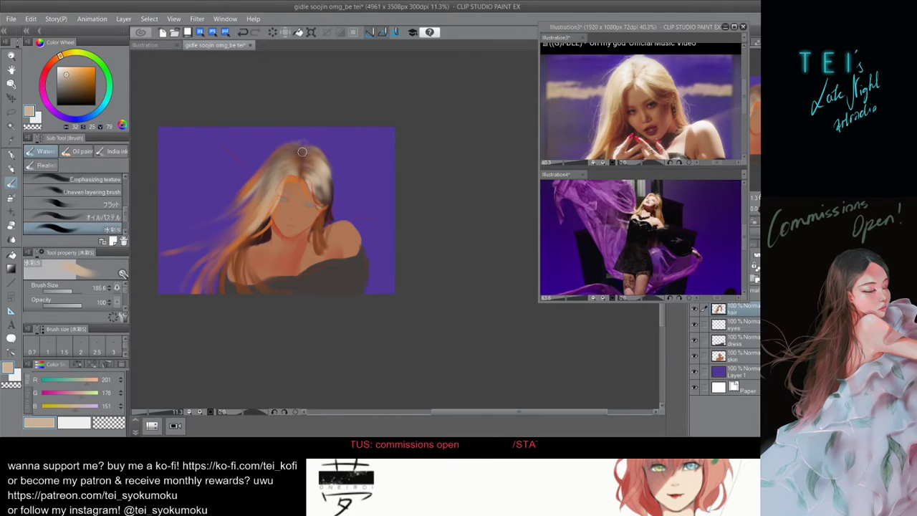
{"action": "key", "text": "bracketleft"}
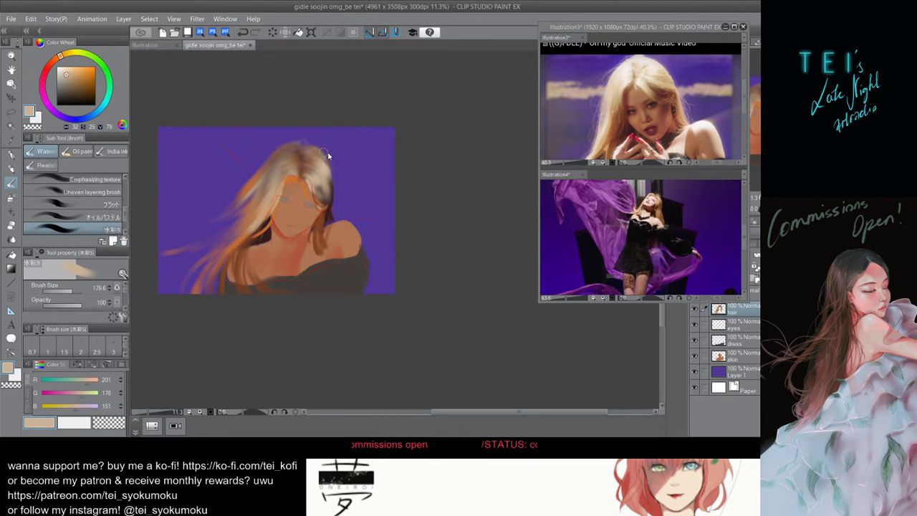
{"action": "key", "text": "bracketright"}
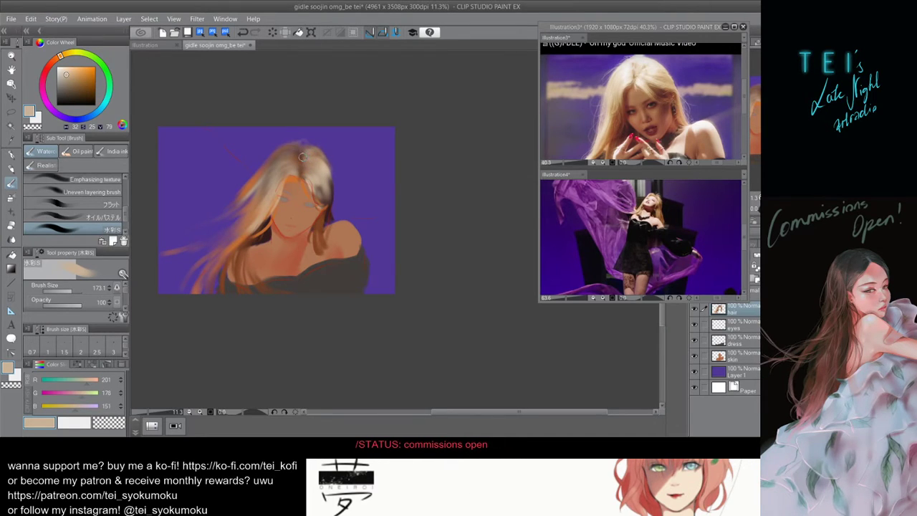
{"action": "key", "text": "bracketright"}
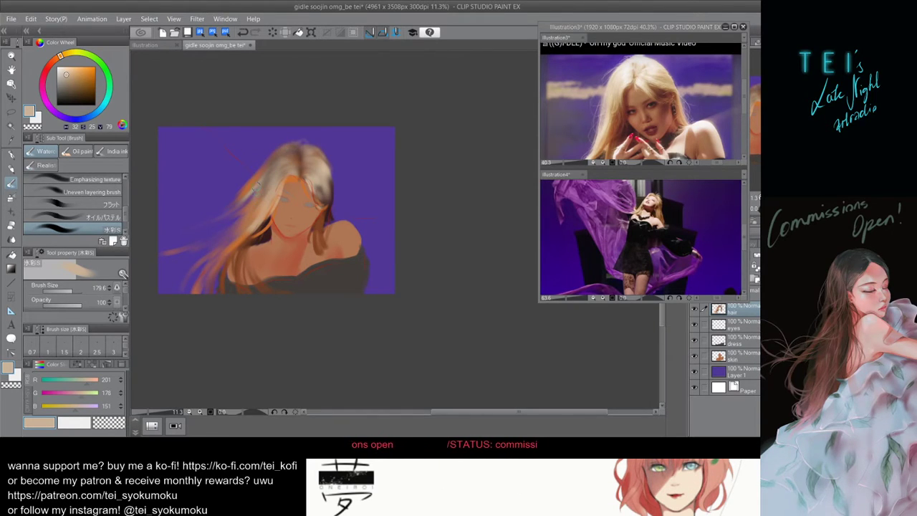
{"action": "left_click_drag", "start_coordinate": [279, 161], "coordinate": [276, 159], "text": "ctrl+alt"}
{"action": "left_click_drag", "start_coordinate": [278, 150], "coordinate": [262, 169]}
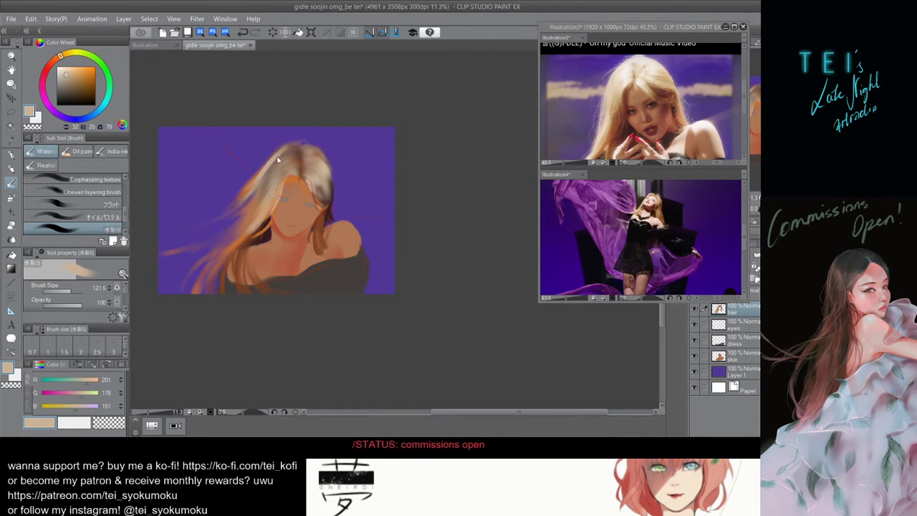
{"action": "mouse_move", "coordinate": [280, 152]}
{"action": "left_mouse_down"}
{"action": "mouse_move", "coordinate": [244, 191]}
{"action": "mouse_move", "coordinate": [286, 145]}
{"action": "mouse_move", "coordinate": [236, 205]}
{"action": "mouse_move", "coordinate": [279, 156]}
{"action": "left_mouse_up"}
{"action": "key", "text": "ctrl+z"}
{"action": "key", "text": "ctrl+z"}
{"action": "mouse_move", "coordinate": [291, 149]}
{"action": "left_mouse_down"}
{"action": "mouse_move", "coordinate": [261, 170]}
{"action": "mouse_move", "coordinate": [292, 146]}
{"action": "mouse_move", "coordinate": [257, 183]}
{"action": "mouse_move", "coordinate": [292, 153]}
{"action": "mouse_move", "coordinate": [275, 166]}
{"action": "mouse_move", "coordinate": [288, 162]}
{"action": "mouse_move", "coordinate": [265, 207]}
{"action": "mouse_move", "coordinate": [271, 176]}
{"action": "mouse_move", "coordinate": [216, 224]}
{"action": "left_mouse_up"}
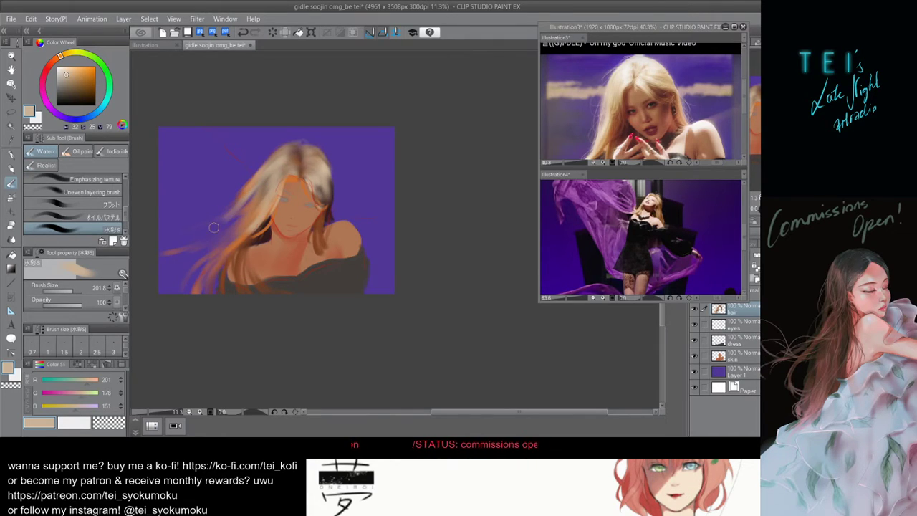
{"action": "key", "text": "ctrl+z"}
Paint a beige strand from the crown down the outer edge of the hair at brush size 145.6.
{"action": "left_click_drag", "start_coordinate": [283, 152], "coordinate": [277, 152], "text": "ctrl+alt"}
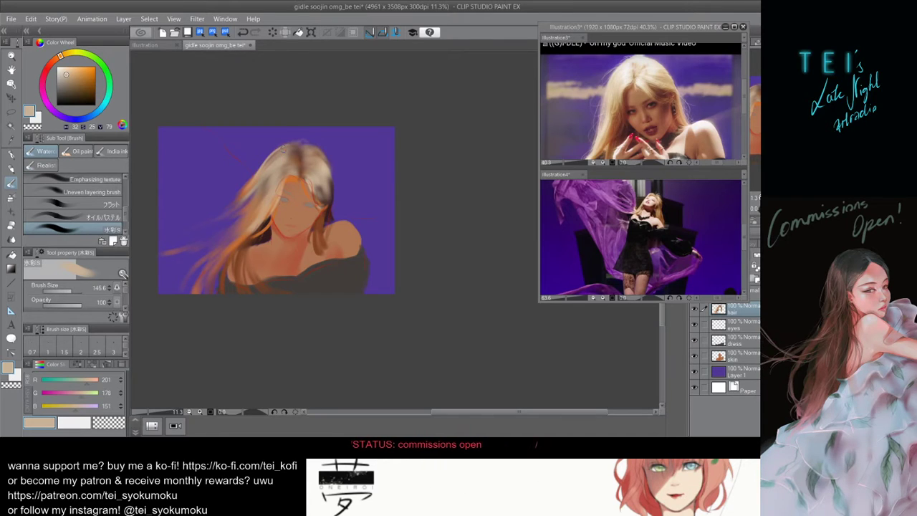
{"action": "left_click_drag", "start_coordinate": [282, 150], "coordinate": [253, 189]}
{"action": "left_click_drag", "start_coordinate": [288, 156], "coordinate": [286, 153], "text": "ctrl+alt"}
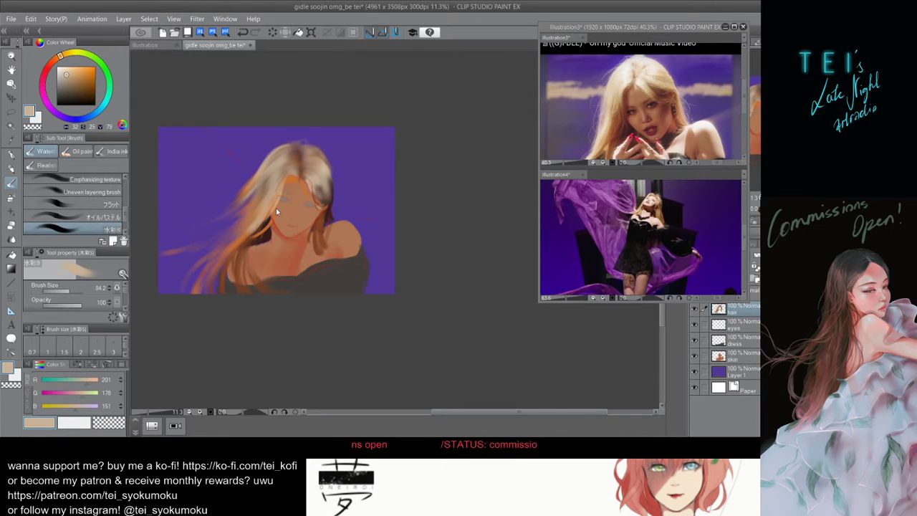
{"action": "left_click_drag", "start_coordinate": [283, 188], "coordinate": [264, 234], "text": "ctrl+alt"}
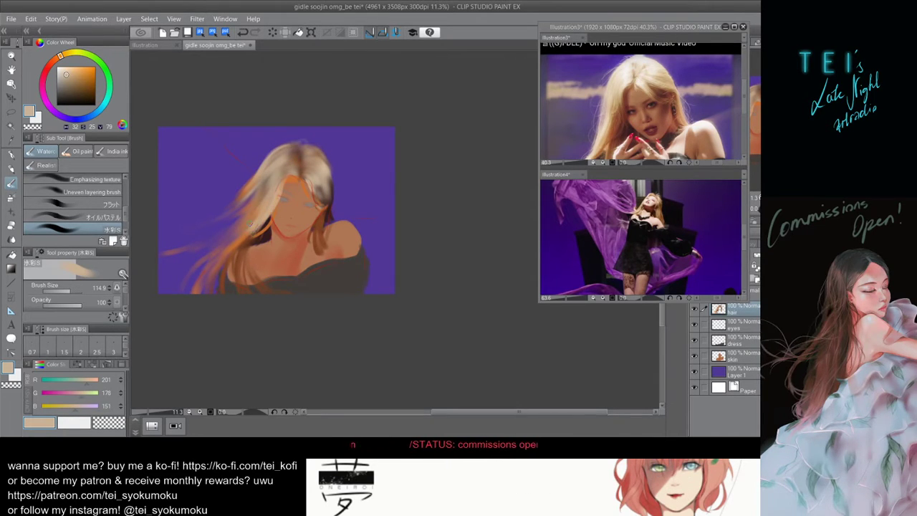
{"action": "key", "text": "ctrl+z"}
{"action": "left_click_drag", "start_coordinate": [279, 194], "coordinate": [239, 238], "text": "ctrl+alt"}
{"action": "key", "text": "ctrl+z"}
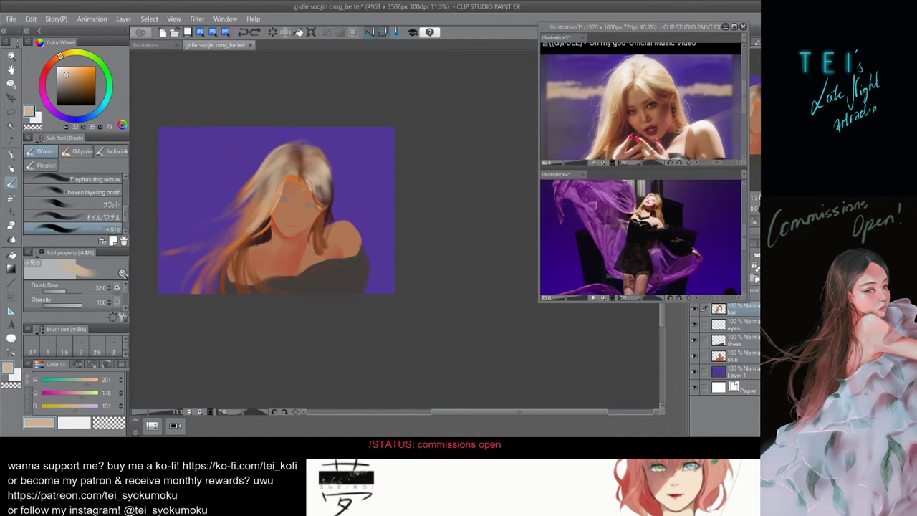
Paint a beige strand from the parting down beside the forehead, undoing rejected strokes and adjusting the brush size up to 97.
{"action": "key", "text": "bracketleft"}
{"action": "key", "text": "bracketleft"}
{"action": "key", "text": "bracketleft"}
{"action": "key", "text": "bracketleft"}
{"action": "mouse_move", "coordinate": [304, 184]}
{"action": "left_mouse_down"}
{"action": "mouse_move", "coordinate": [321, 208]}
{"action": "mouse_move", "coordinate": [323, 194]}
{"action": "left_mouse_up"}
{"action": "key", "text": "ctrl+z"}
{"action": "key", "text": "bracketright"}
{"action": "key", "text": "bracketright"}
{"action": "key", "text": "bracketright"}
{"action": "key", "text": "bracketright"}
{"action": "key", "text": "bracketright"}
{"action": "key", "text": "bracketright"}
{"action": "key", "text": "bracketright"}
{"action": "key", "text": "bracketright"}
{"action": "key", "text": "bracketright"}
{"action": "key", "text": "bracketright"}
{"action": "key", "text": "bracketright"}
{"action": "key", "text": "bracketright"}
{"action": "key", "text": "bracketright"}
{"action": "key", "text": "bracketright"}
{"action": "key", "text": "bracketright"}
{"action": "key", "text": "ctrl+z"}
{"action": "key", "text": "ctrl+z"}
{"action": "key", "text": "ctrl+z"}
{"action": "key", "text": "ctrl+z"}
{"action": "key", "text": "bracketright"}
{"action": "key", "text": "bracketright"}
{"action": "key", "text": "bracketright"}
{"action": "key", "text": "bracketright"}
{"action": "key", "text": "bracketright"}
{"action": "key", "text": "ctrl+z"}
{"action": "key", "text": "ctrl+z"}
{"action": "key", "text": "ctrl+z"}
{"action": "key", "text": "ctrl+z"}
{"action": "key", "text": "ctrl+z"}
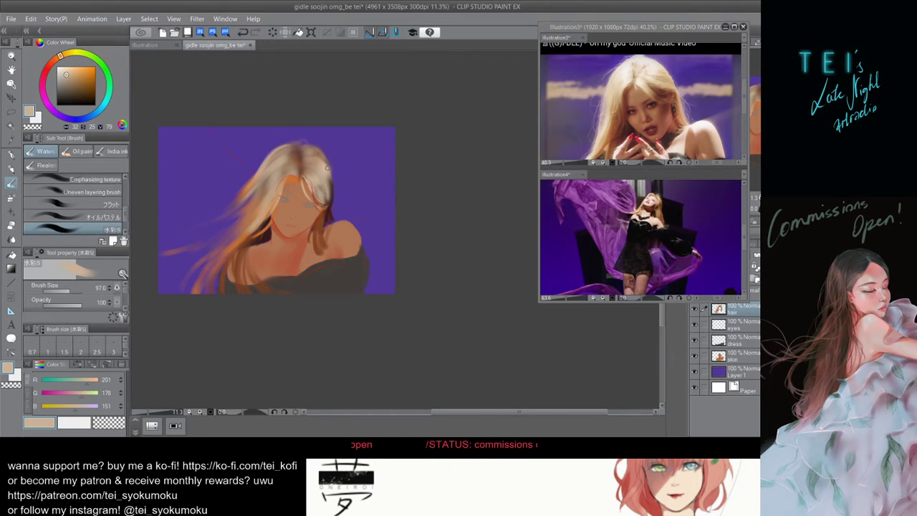
Paint beige highlights on the outer edge of the shorter hair side, undoing rejected strokes and reducing the brush to 73.
{"action": "key", "text": "ctrl+z"}
{"action": "mouse_move", "coordinate": [329, 181]}
{"action": "left_mouse_down"}
{"action": "mouse_move", "coordinate": [335, 201]}
{"action": "mouse_move", "coordinate": [326, 215]}
{"action": "left_mouse_up"}
{"action": "key", "text": "ctrl+z"}
{"action": "key", "text": "["}
{"action": "key", "text": "["}
{"action": "key", "text": "ctrl+z"}
{"action": "key", "text": "ctrl+z"}
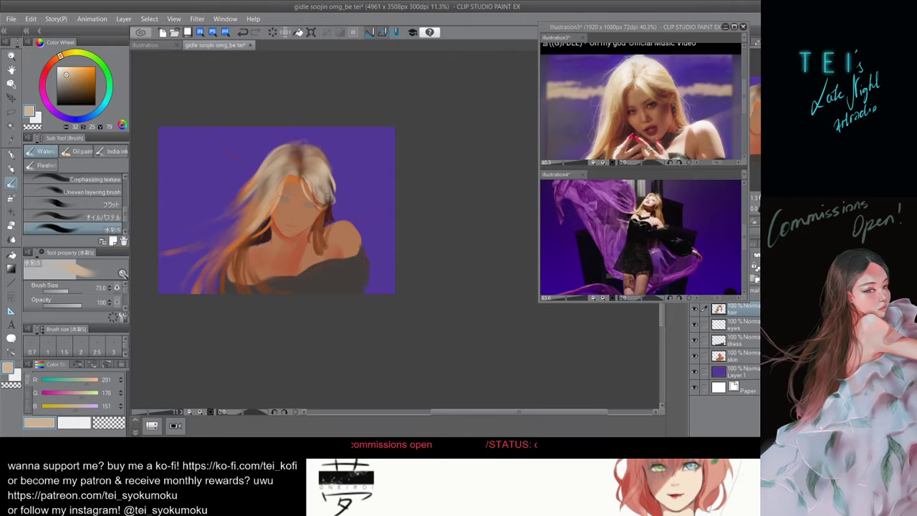
Extend the beige highlight down the lock beside the cheek at brush size about 85, undoing rejected strokes.
{"action": "left_click_drag", "start_coordinate": [331, 202], "coordinate": [317, 240]}
{"action": "key", "text": "ctrl+z"}
{"action": "key", "text": "ctrl+z"}
{"action": "key", "text": "ctrl+z"}
{"action": "key", "text": "bracketright"}
{"action": "key", "text": "ctrl+z"}
{"action": "key", "text": "bracketleft"}
{"action": "key", "text": "bracketleft"}
{"action": "key", "text": "ctrl+z"}
{"action": "key", "text": "ctrl+z"}
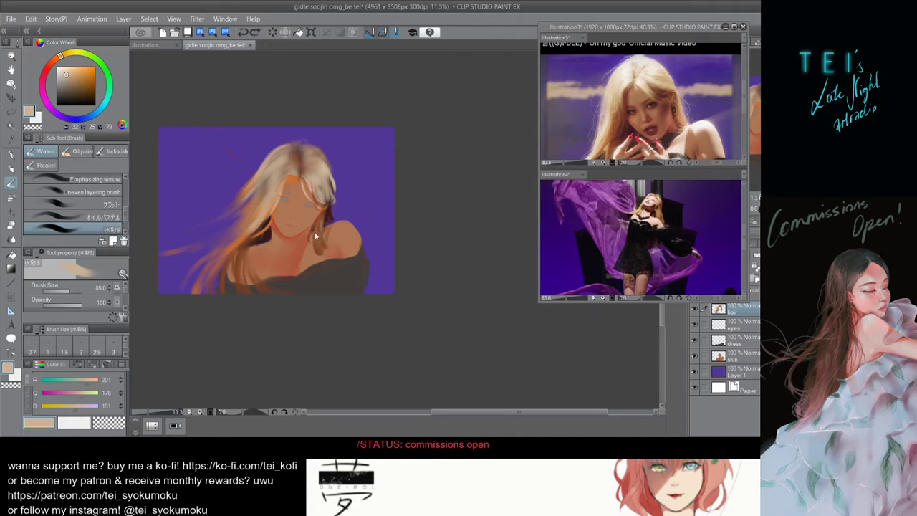
Paint the lower end of the lock above the shoulder in beige at brush size 85, redoing the first attempt.
{"action": "mouse_move", "coordinate": [317, 230]}
{"action": "left_mouse_down"}
{"action": "mouse_move", "coordinate": [313, 251]}
{"action": "mouse_move", "coordinate": [321, 249]}
{"action": "left_mouse_up"}
{"action": "key", "text": "ctrl+z"}
{"action": "key", "text": "ctrl+z"}
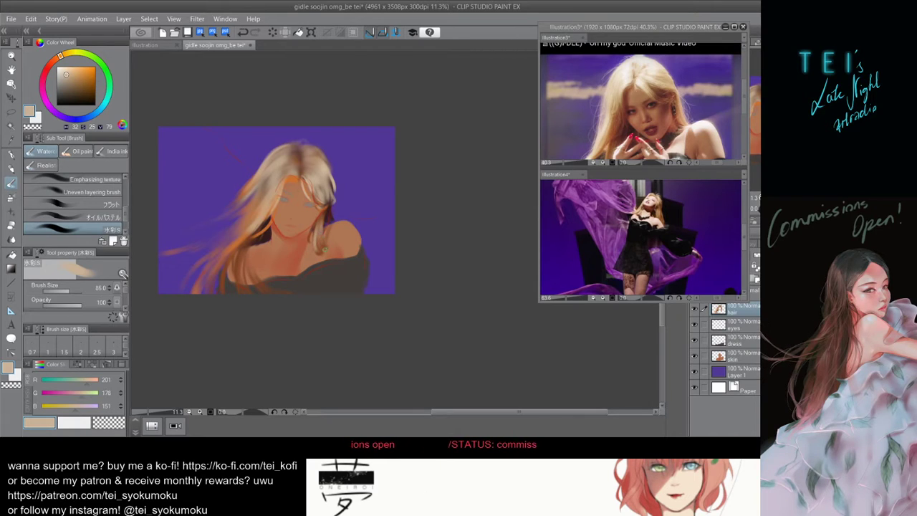
{"action": "left_click_drag", "start_coordinate": [317, 230], "coordinate": [316, 246]}
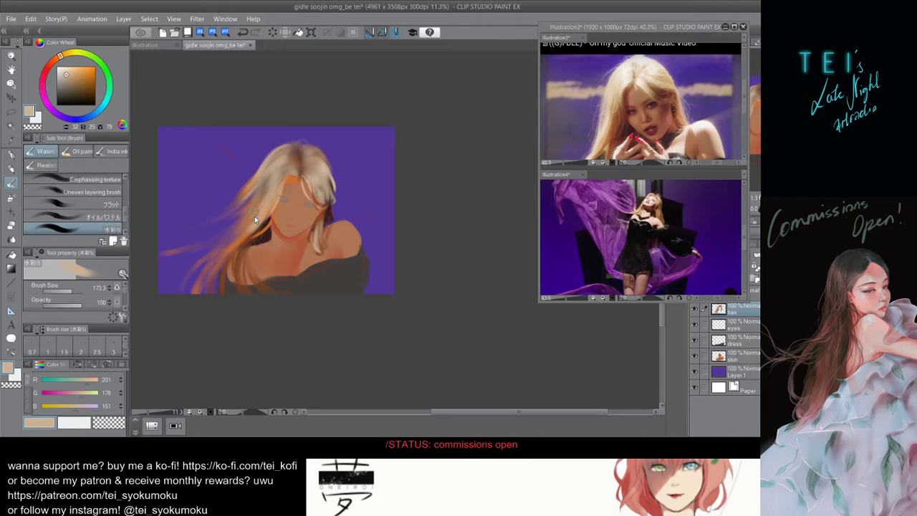
Add a beige stroke to the long hair beside the cheek at brush size 137.4, undoing the first one toward the hair tips.
{"action": "left_click_drag", "start_coordinate": [249, 231], "coordinate": [218, 262]}
{"action": "key", "text": "ctrl+z"}
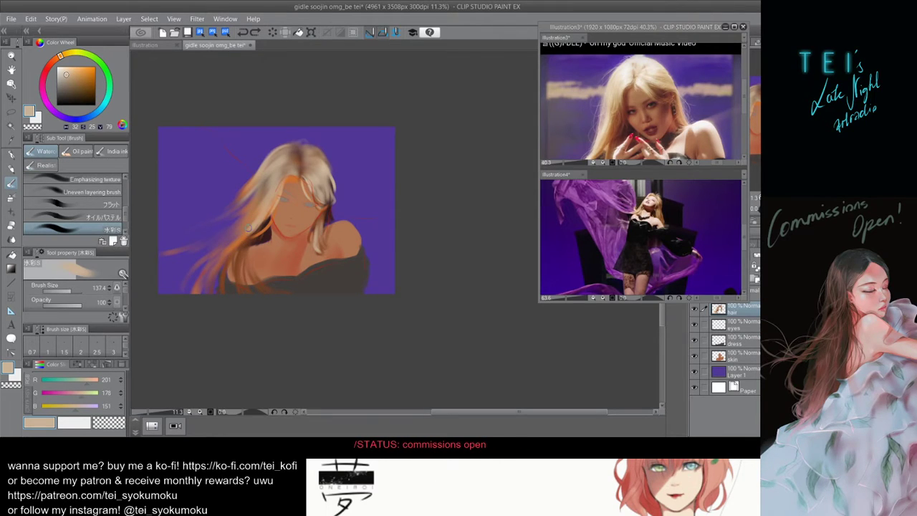
{"action": "left_click_drag", "start_coordinate": [253, 228], "coordinate": [255, 214]}
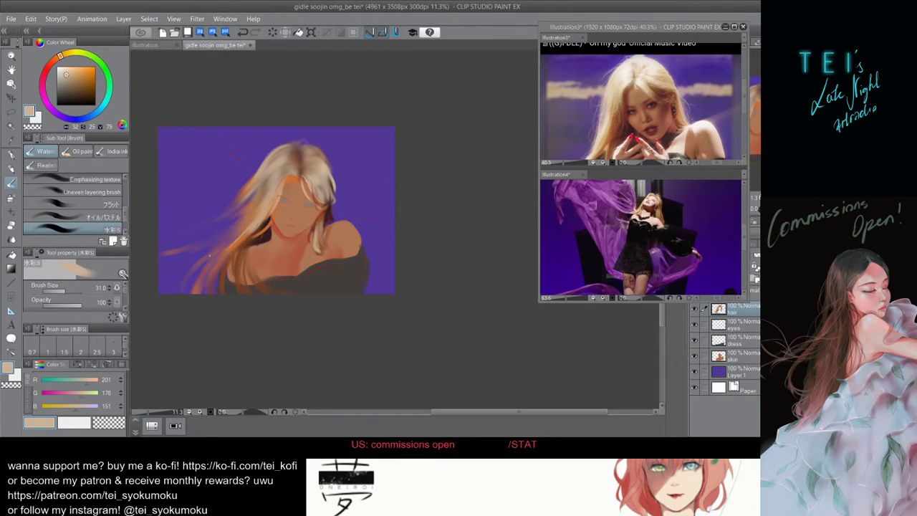
Broaden the beige highlight from the crown over the long hair side, varying the brush size between 97 and 291.9.
{"action": "key", "text": "bracketright"}
{"action": "key", "text": "bracketright"}
{"action": "key", "text": "bracketright"}
{"action": "key", "text": "bracketright"}
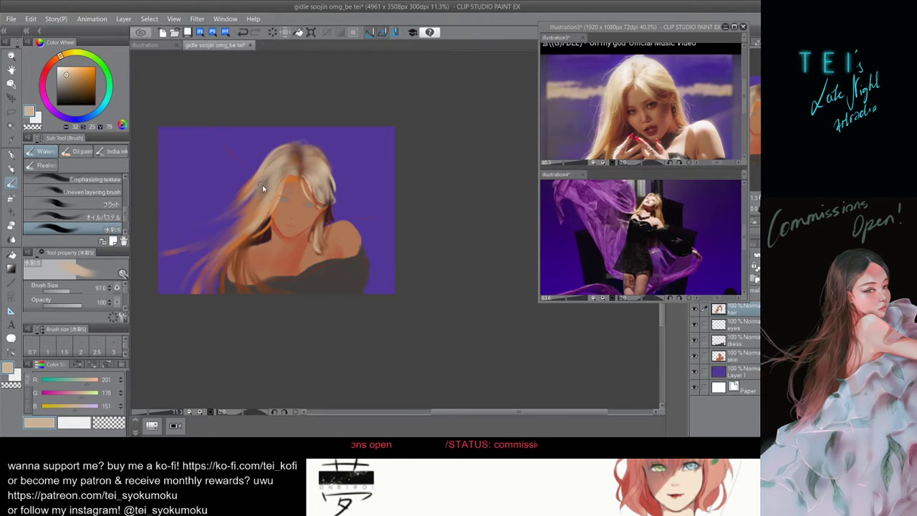
{"action": "key", "text": "bracketright"}
{"action": "key", "text": "bracketright"}
{"action": "key", "text": "bracketright"}
{"action": "key", "text": "bracketright"}
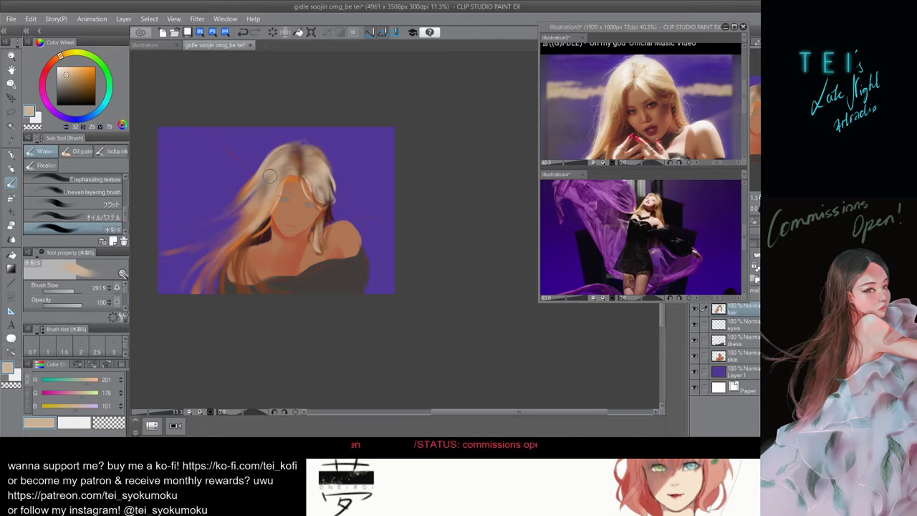
{"action": "key", "text": "bracketleft"}
{"action": "key", "text": "bracketleft"}
{"action": "key", "text": "bracketleft"}
{"action": "key", "text": "bracketleft"}
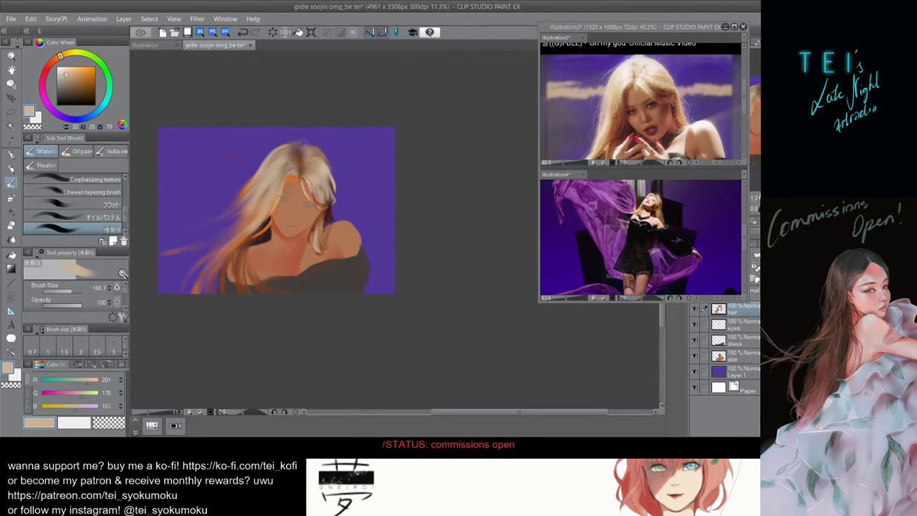
{"action": "key", "text": "bracketright"}
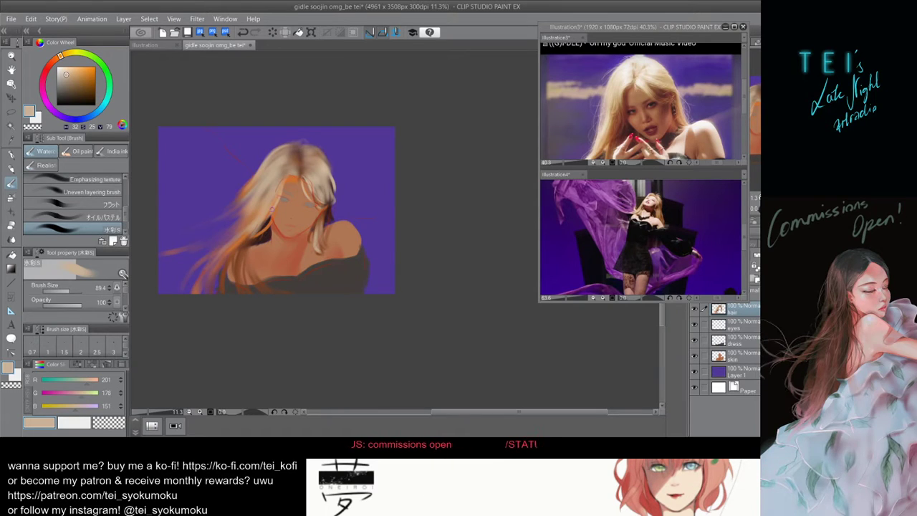
Try to paint a thin beige strand along the inner hair edge beside the cheek at brush sizes 50.8 and 40.8.
{"action": "key", "text": "bracketleft"}
{"action": "key", "text": "bracketleft"}
{"action": "key", "text": "bracketleft"}
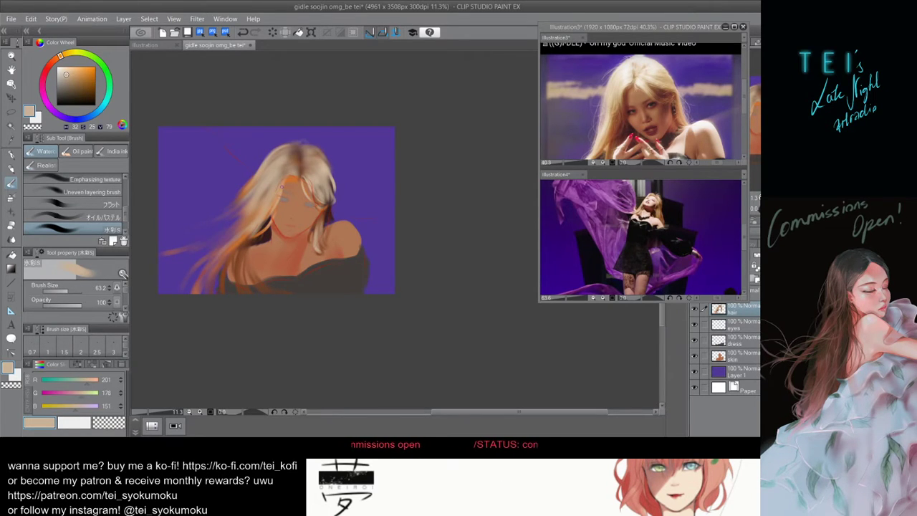
{"action": "left_click_drag", "start_coordinate": [276, 207], "coordinate": [255, 238]}
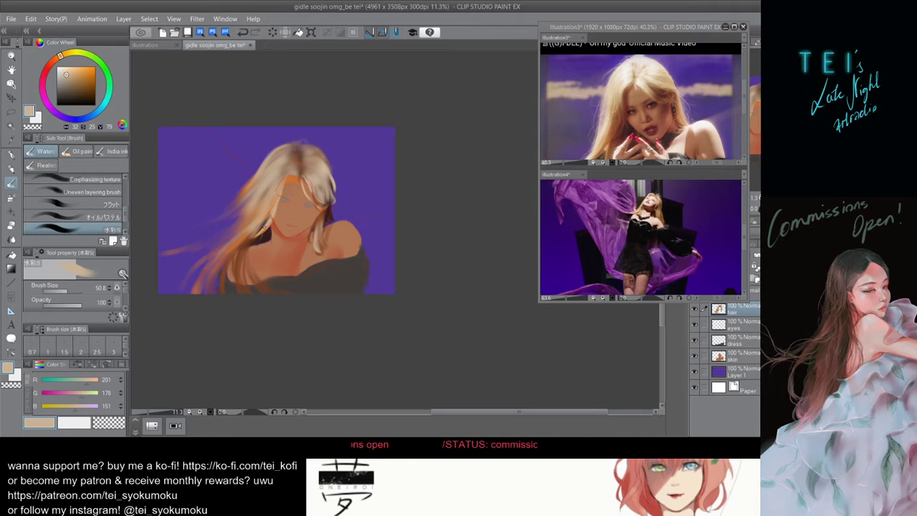
{"action": "key", "text": "ctrl+z"}
{"action": "key", "text": "bracketleft"}
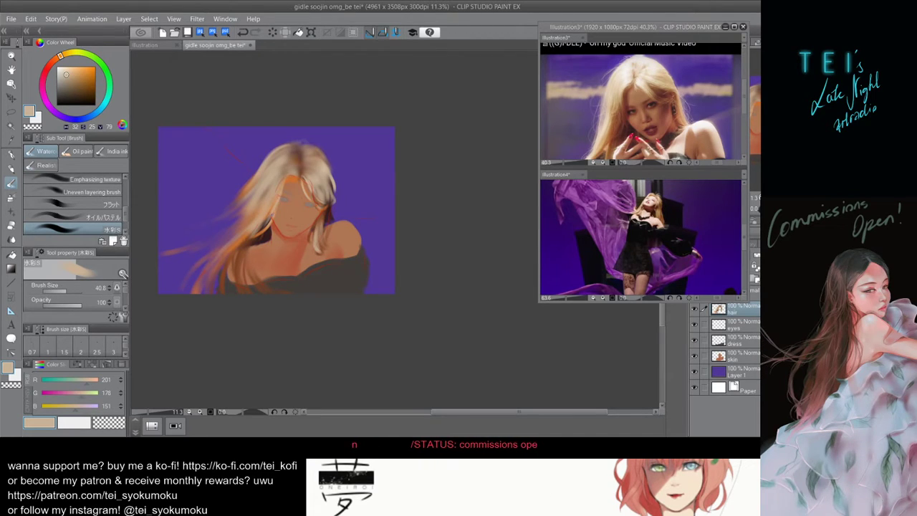
{"action": "mouse_move", "coordinate": [275, 208]}
{"action": "left_mouse_down"}
{"action": "mouse_move", "coordinate": [253, 238]}
{"action": "mouse_move", "coordinate": [258, 232]}
{"action": "left_mouse_up"}
{"action": "key", "text": "ctrl+z"}
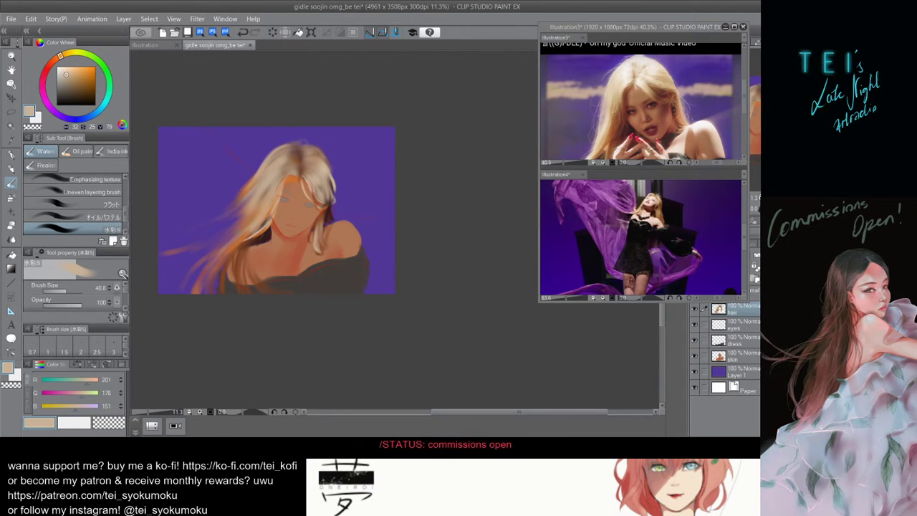
Paint beige over the flowing lengths of the long hair side at brush size 158.1.
{"action": "key", "text": "bracketright"}
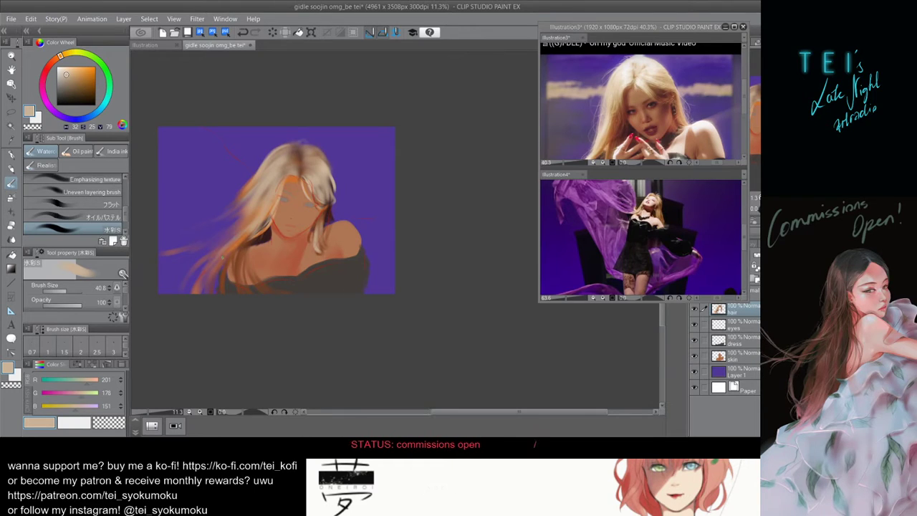
{"action": "key", "text": "bracketright"}
{"action": "key", "text": "bracketright"}
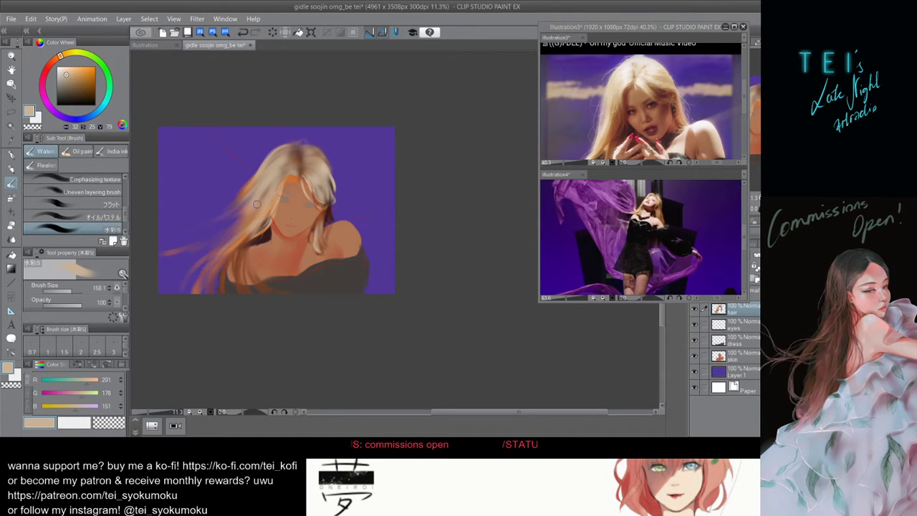
{"action": "left_click_drag", "start_coordinate": [259, 206], "coordinate": [216, 245]}
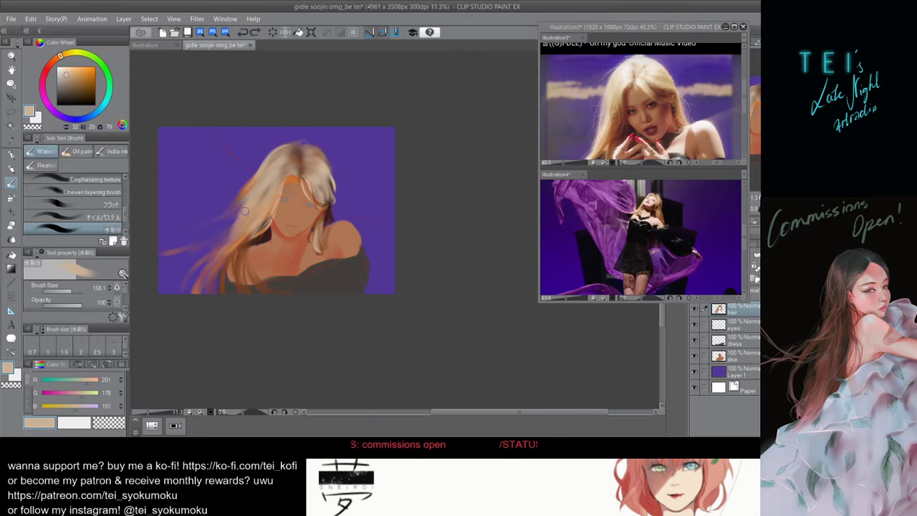
{"action": "key", "text": "bracketleft"}
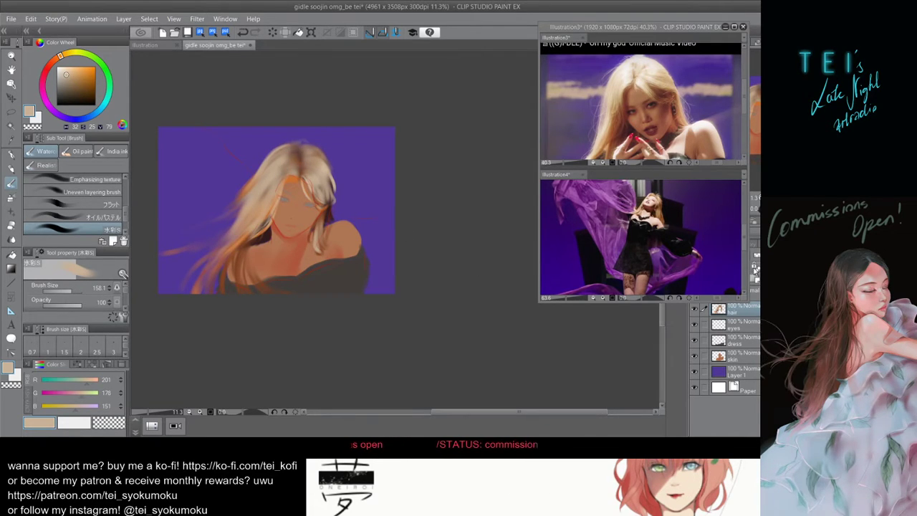
Lighten the dark parting above the forehead with broad beige strokes, enlarging the brush from 255.9 to 598.6.
{"action": "key", "text": "bracketright"}
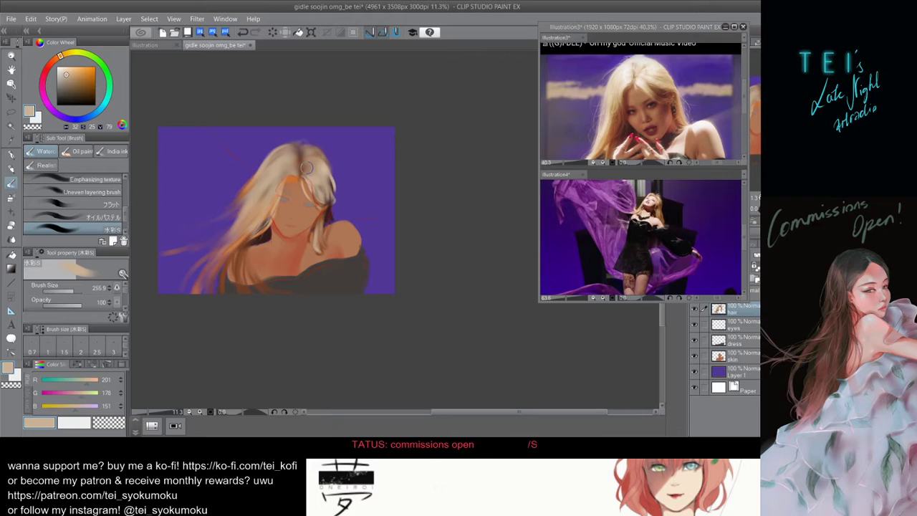
{"action": "key", "text": "bracketright"}
{"action": "key", "text": "bracketright"}
{"action": "left_click_drag", "start_coordinate": [296, 163], "coordinate": [316, 171]}
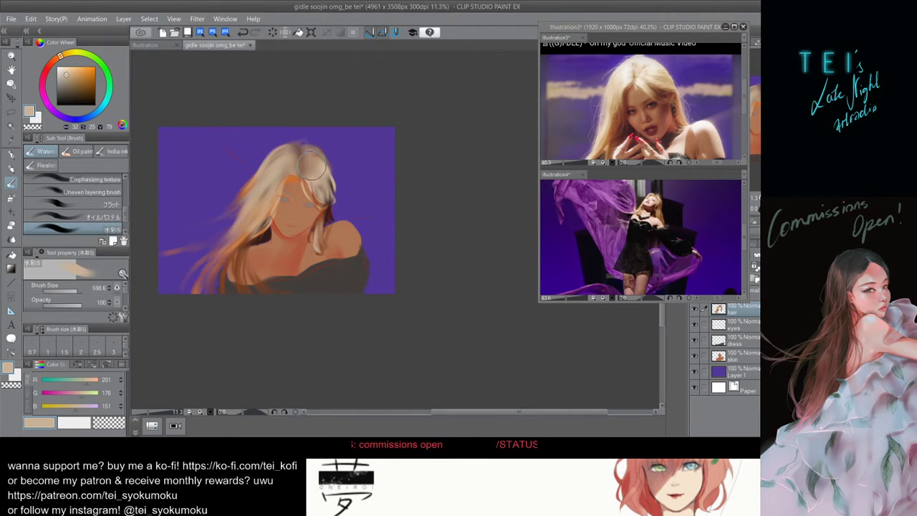
Refine the crown and parting in beige at brush size 232, and draw a strand down the long hair side at size 85.
{"action": "key", "text": "bracketleft"}
{"action": "key", "text": "bracketleft"}
{"action": "key", "text": "bracketleft"}
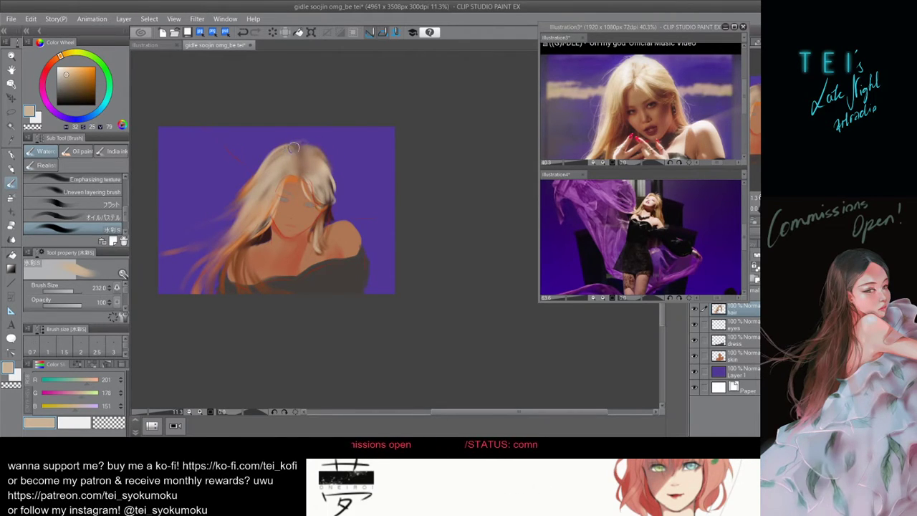
{"action": "key", "text": "bracketleft"}
{"action": "left_click_drag", "start_coordinate": [297, 147], "coordinate": [315, 174]}
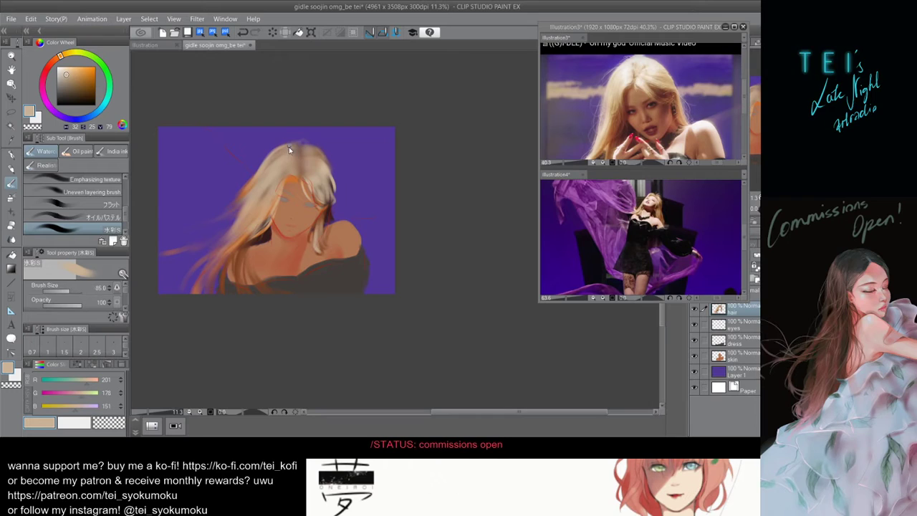
{"action": "mouse_move", "coordinate": [289, 150]}
{"action": "left_mouse_down"}
{"action": "mouse_move", "coordinate": [260, 194]}
{"action": "mouse_move", "coordinate": [298, 159]}
{"action": "mouse_move", "coordinate": [290, 154]}
{"action": "mouse_move", "coordinate": [265, 192]}
{"action": "mouse_move", "coordinate": [284, 160]}
{"action": "mouse_move", "coordinate": [283, 177]}
{"action": "mouse_move", "coordinate": [258, 191]}
{"action": "mouse_move", "coordinate": [278, 167]}
{"action": "mouse_move", "coordinate": [250, 221]}
{"action": "left_mouse_up"}
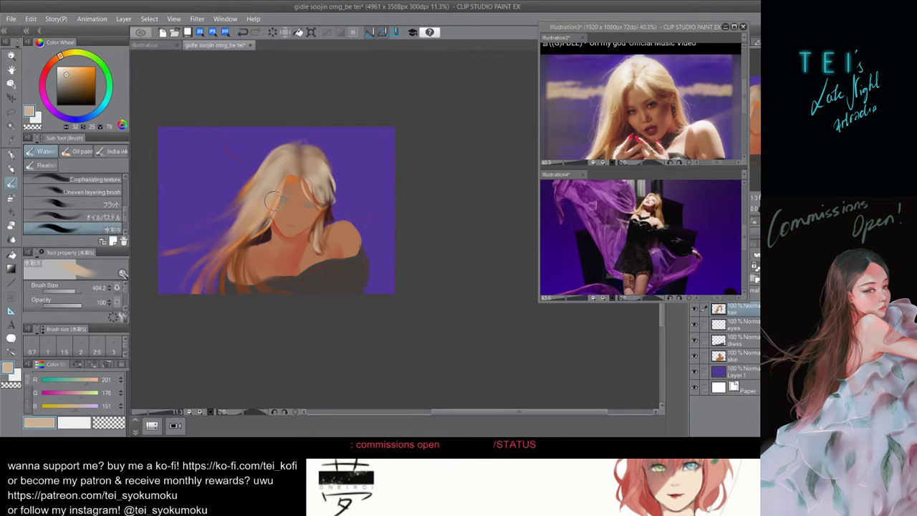
Try a broad beige stroke on the hair above the forehead at brush size 404.2.
{"action": "mouse_move", "coordinate": [280, 172]}
{"action": "left_mouse_down"}
{"action": "mouse_move", "coordinate": [263, 198]}
{"action": "mouse_move", "coordinate": [280, 178]}
{"action": "left_mouse_up"}
{"action": "key", "text": "ctrl+z"}
{"action": "key", "text": "ctrl+z"}
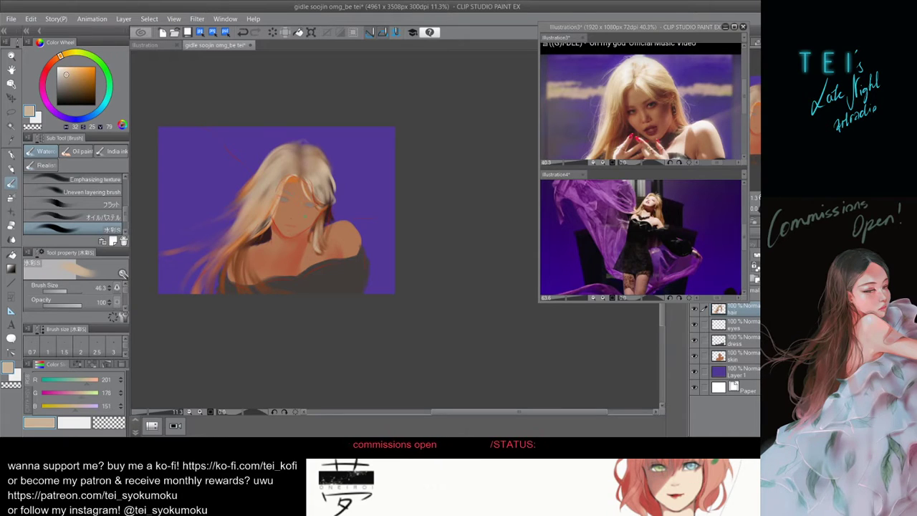
Try the Hard eraser at size 172.4 on the hair beside the forehead, undo it and return to the watercolor brush.
{"action": "key", "text": "e"}
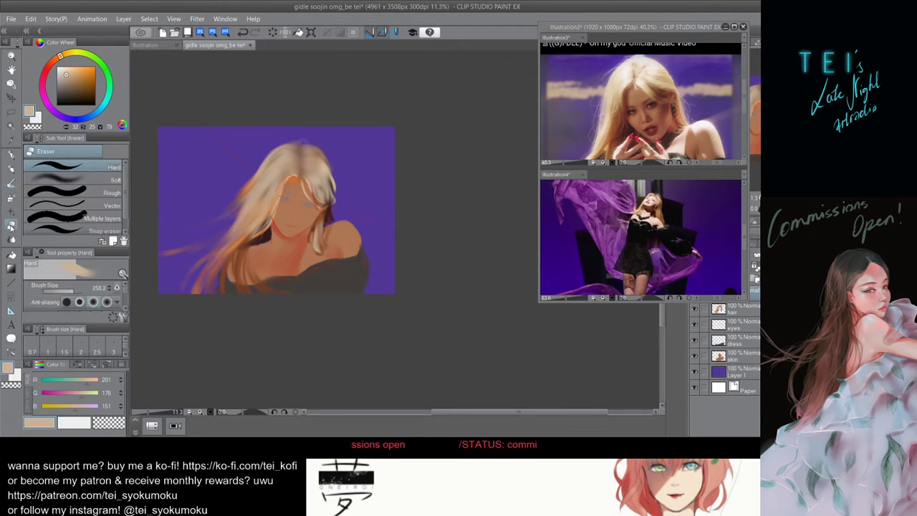
{"action": "key", "text": "bracketleft"}
{"action": "key", "text": "bracketleft"}
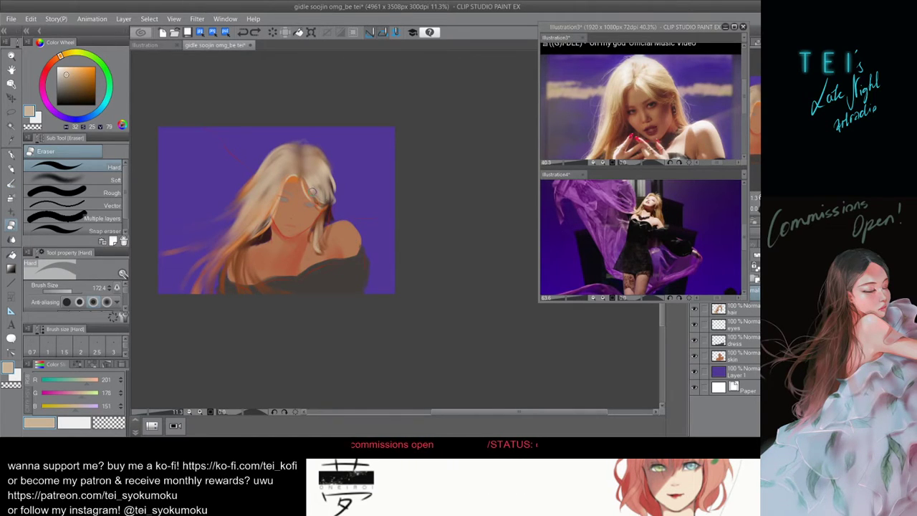
{"action": "key", "text": "ctrl+z"}
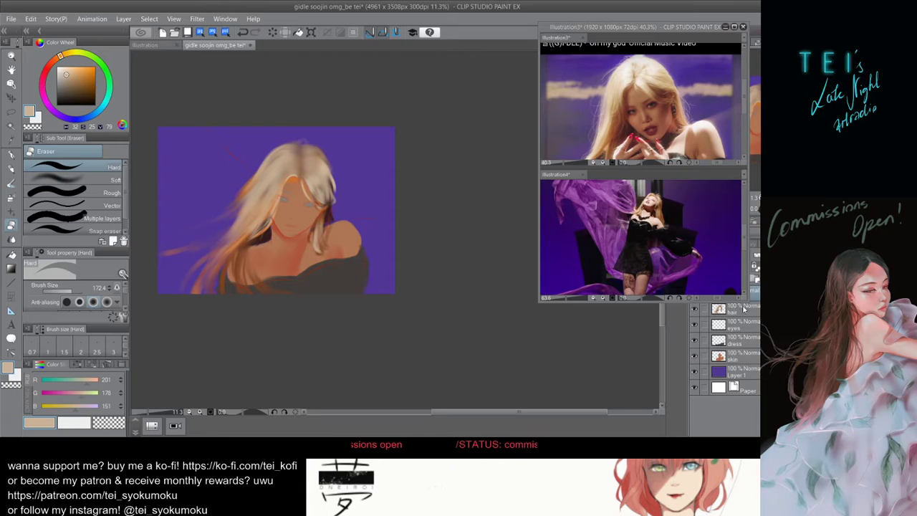
{"action": "left_click", "coordinate": [11, 182]}
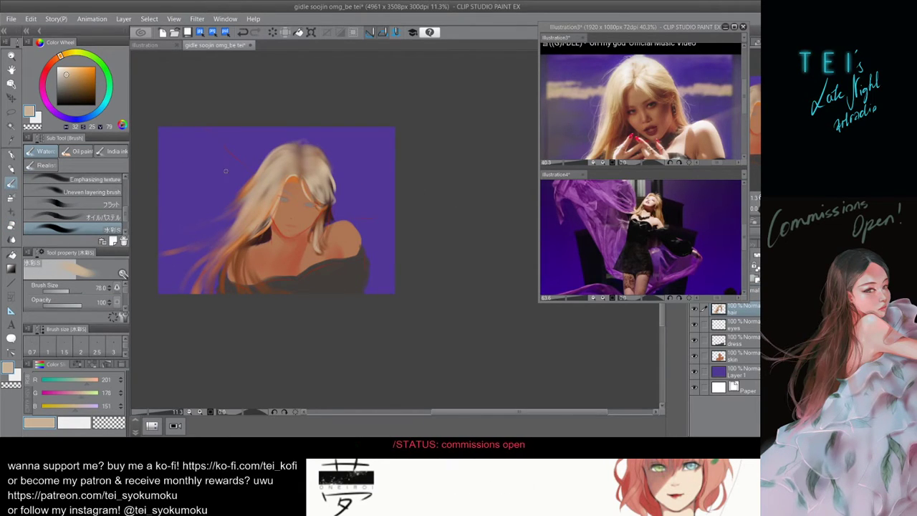
Add beige strokes along the hairline and over the parting, changing the brush size from 46.3 to 213.6.
{"action": "key", "text": "bracketleft"}
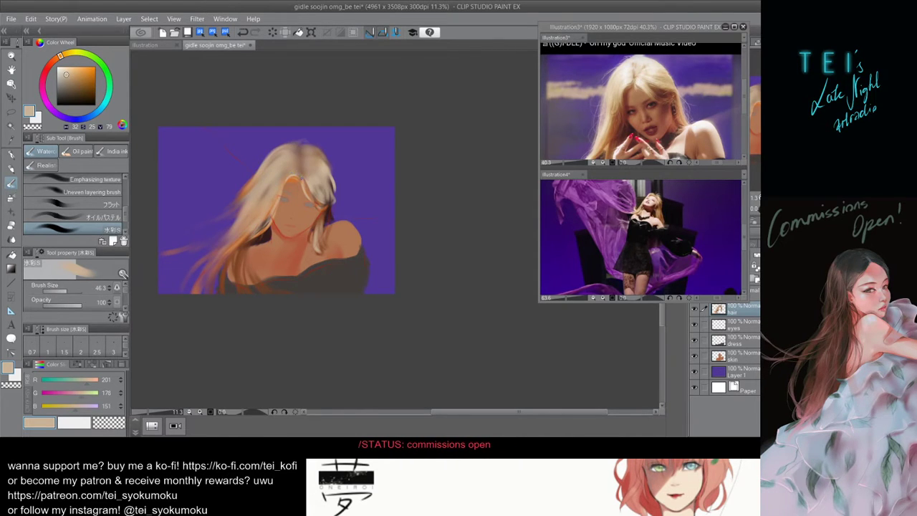
{"action": "key", "text": "]"}
{"action": "key", "text": "]"}
{"action": "key", "text": "]"}
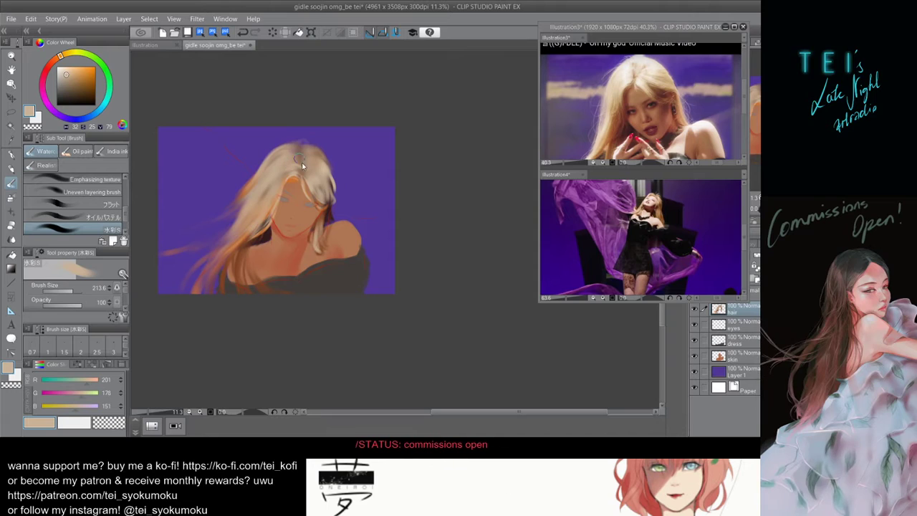
Add fine beige strands at the parting and above the forehead with the brush reduced to 56.1, undoing the first stroke at 73.7.
{"action": "key", "text": "bracketleft"}
{"action": "key", "text": "bracketleft"}
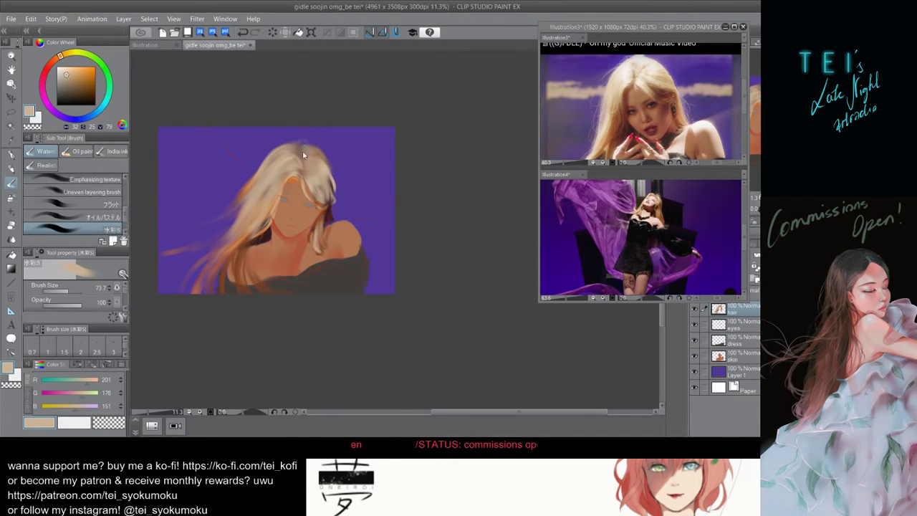
{"action": "left_click_drag", "start_coordinate": [303, 152], "coordinate": [298, 159]}
{"action": "key", "text": "ctrl+z"}
{"action": "key", "text": "bracketleft"}
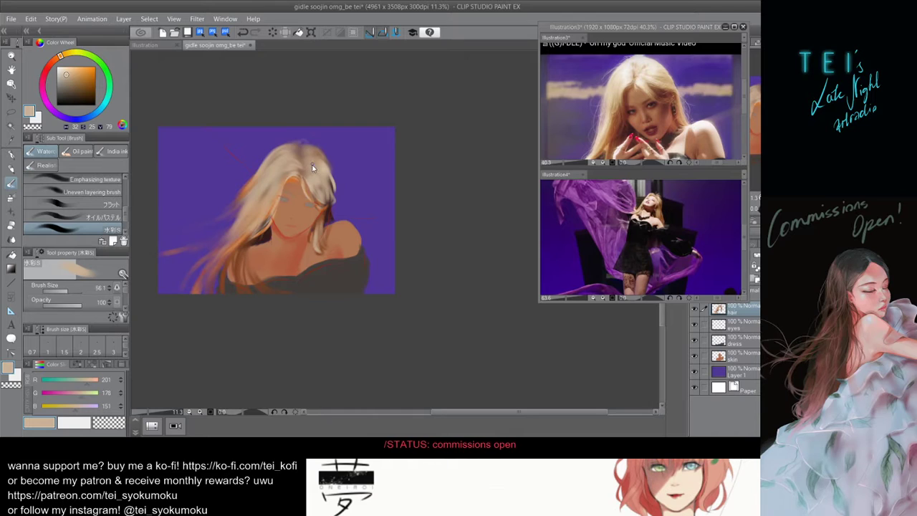
{"action": "key", "text": "bracketleft"}
{"action": "left_click_drag", "start_coordinate": [302, 176], "coordinate": [309, 182]}
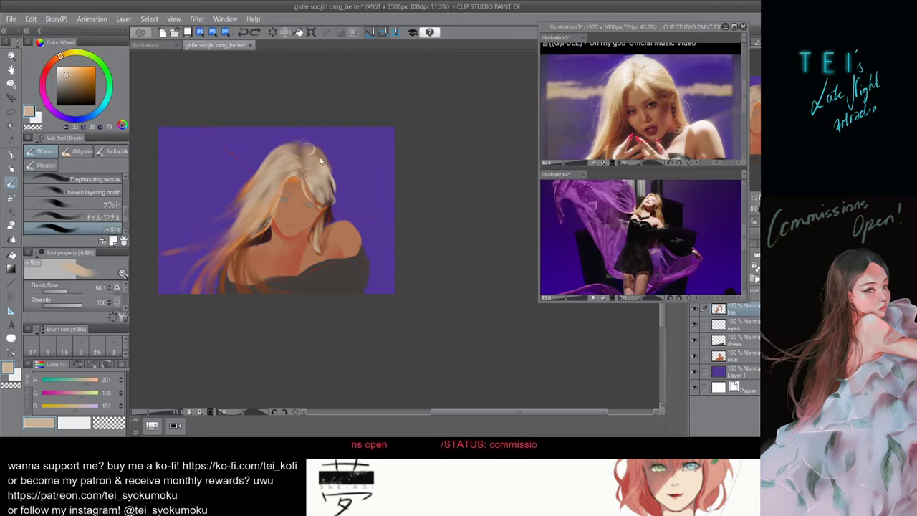
{"action": "key", "text": "bracketright"}
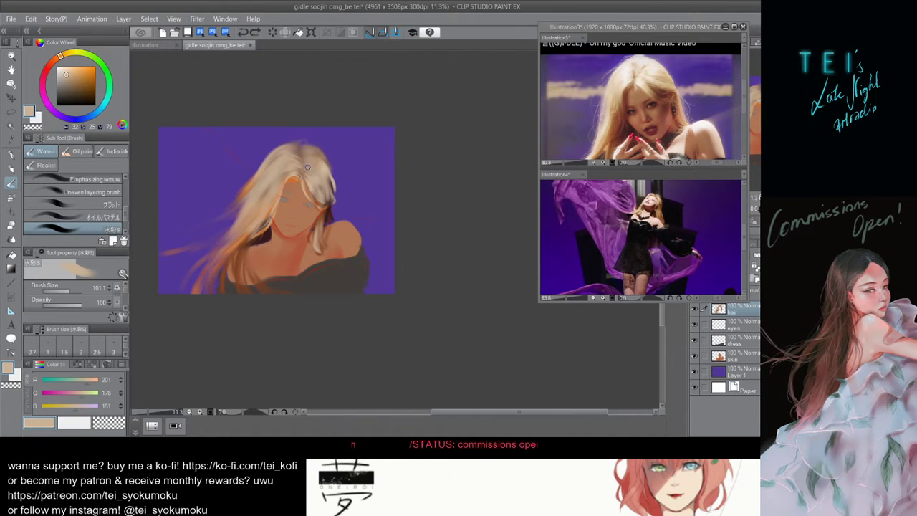
Soften the hair beside the parting with beige strokes, varying the watercolor brush size between 9.4 and 120.9.
{"action": "left_click_drag", "start_coordinate": [307, 169], "coordinate": [319, 173]}
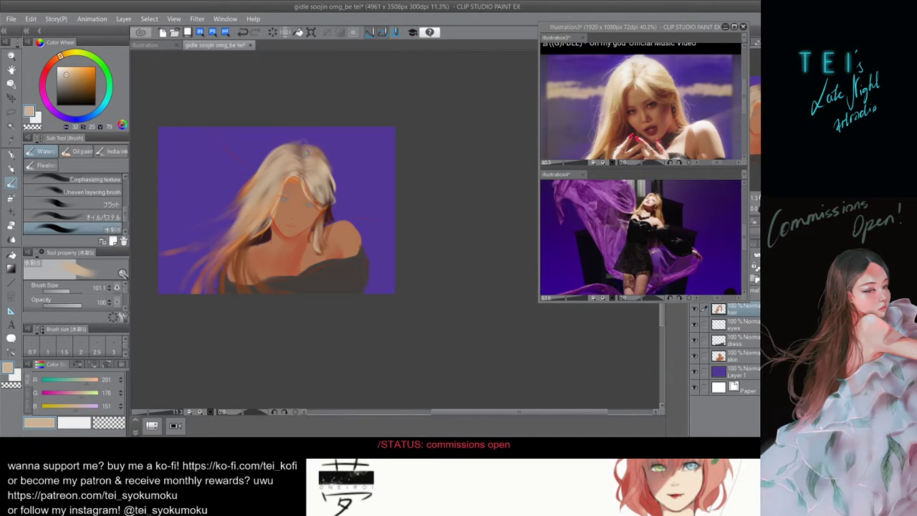
{"action": "left_click_drag", "start_coordinate": [315, 158], "coordinate": [304, 156]}
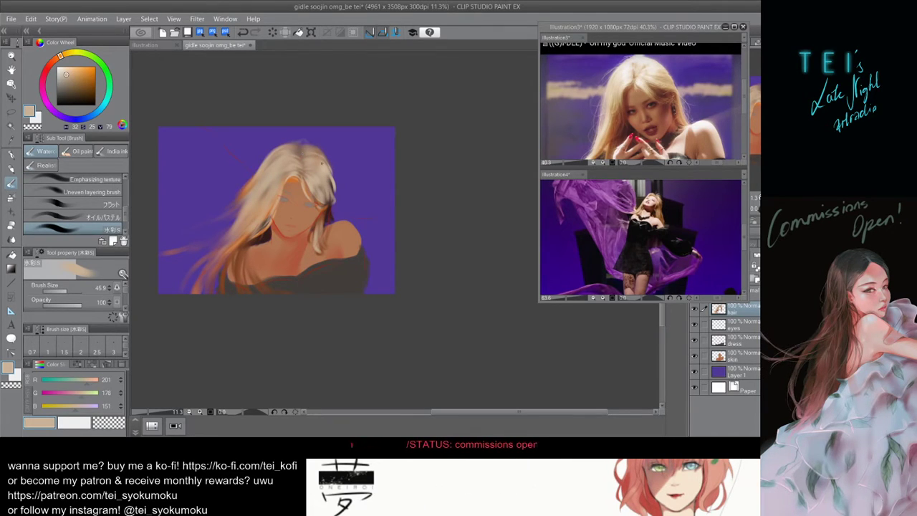
{"action": "key", "text": "bracketright"}
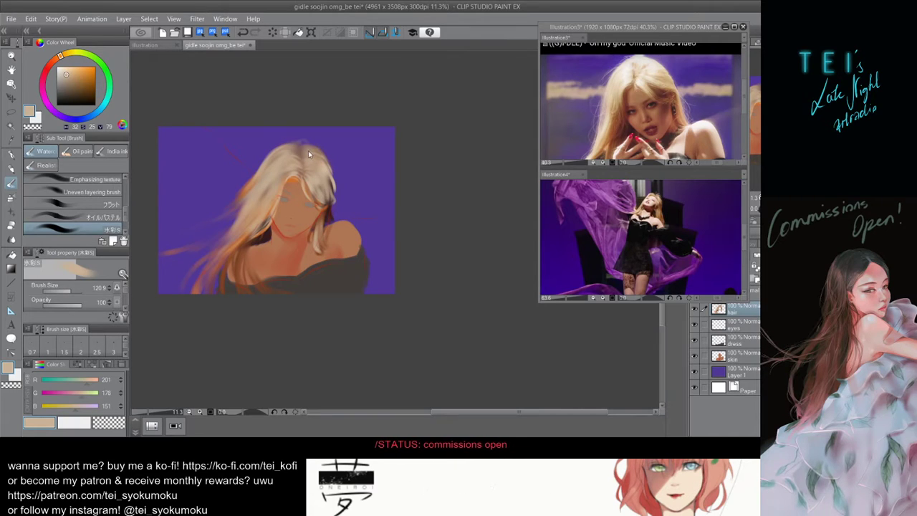
{"action": "key", "text": "bracketleft"}
{"action": "key", "text": "bracketleft"}
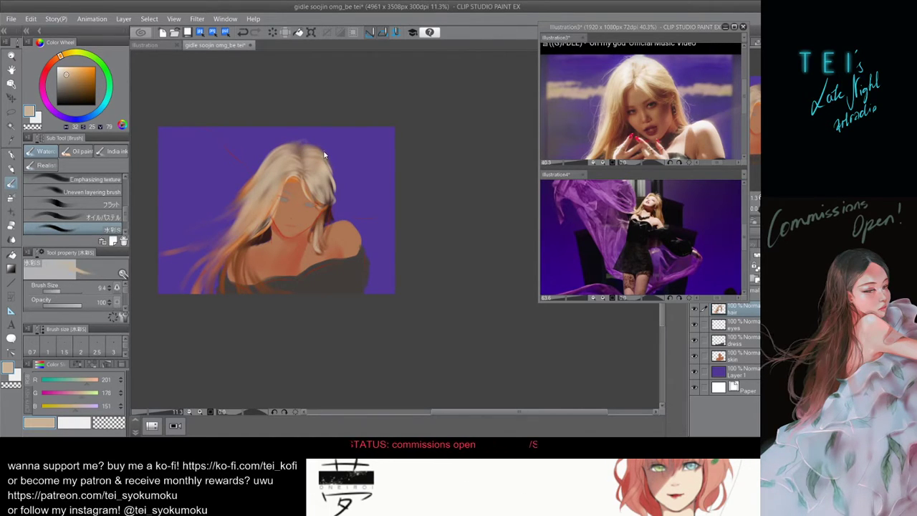
{"action": "key", "text": "bracketright"}
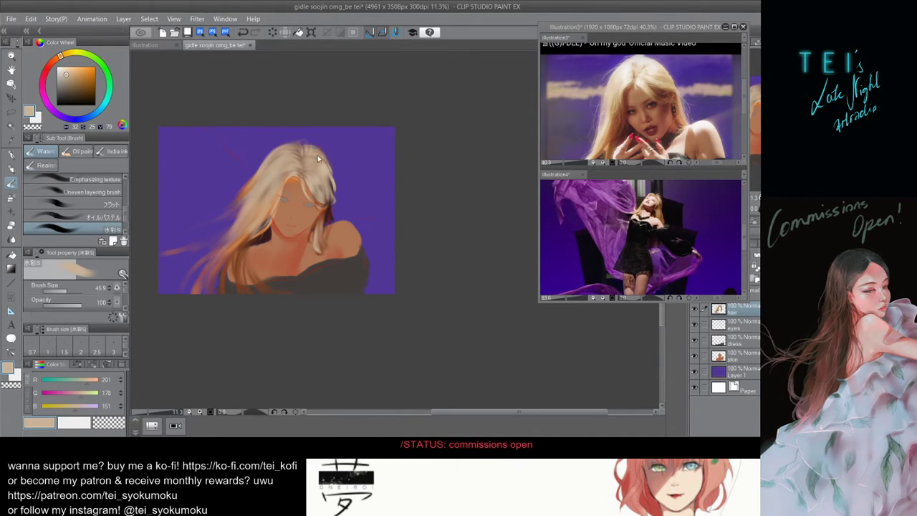
Undo the last parting stroke and rework the crown at brush sizes 117.3 and 58.0, undoing the final stroke.
{"action": "key", "text": "ctrl+z"}
{"action": "key", "text": "bracketright"}
{"action": "key", "text": "bracketright"}
{"action": "key", "text": "bracketright"}
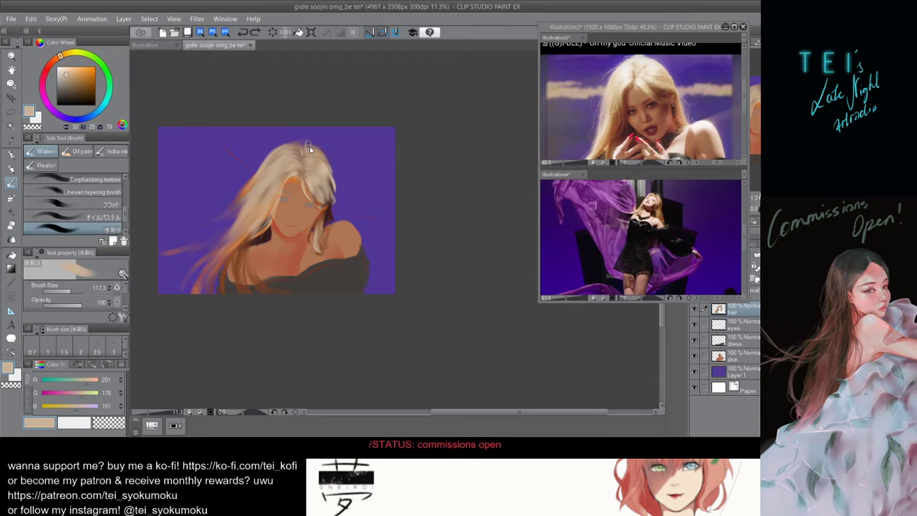
{"action": "left_click", "coordinate": [307, 145]}
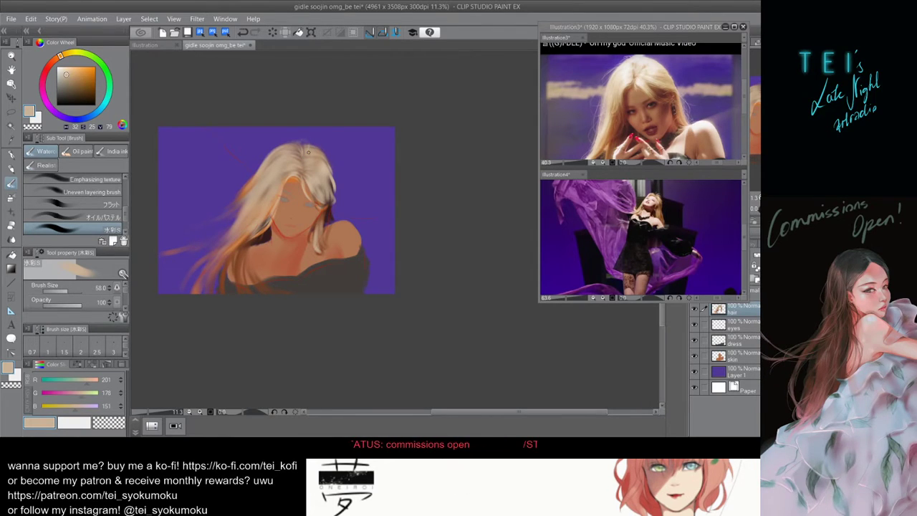
{"action": "mouse_move", "coordinate": [308, 152]}
{"action": "left_mouse_down"}
{"action": "mouse_move", "coordinate": [319, 160]}
{"action": "mouse_move", "coordinate": [295, 163]}
{"action": "mouse_move", "coordinate": [318, 153]}
{"action": "left_mouse_up"}
{"action": "key", "text": "ctrl+z"}
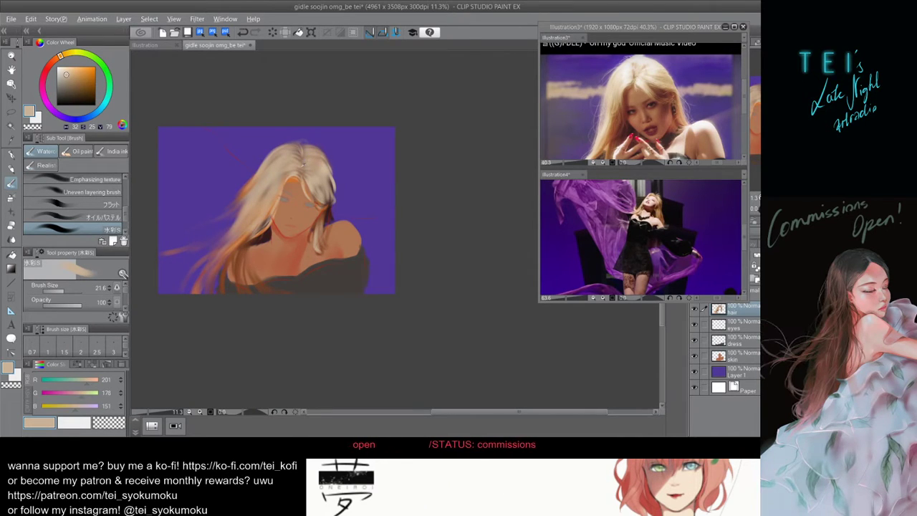
Sample the darker brown at the parting and shade the top of the crown with the brush at 73.7.
{"action": "left_click", "coordinate": [307, 154], "text": "alt"}
{"action": "key", "text": "bracketleft"}
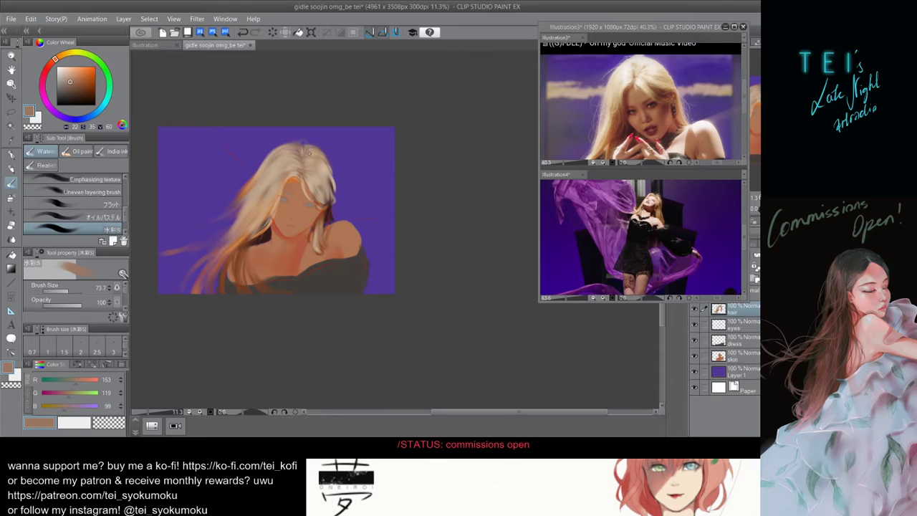
{"action": "key", "text": "ctrl+z"}
{"action": "left_click_drag", "start_coordinate": [304, 143], "coordinate": [310, 148]}
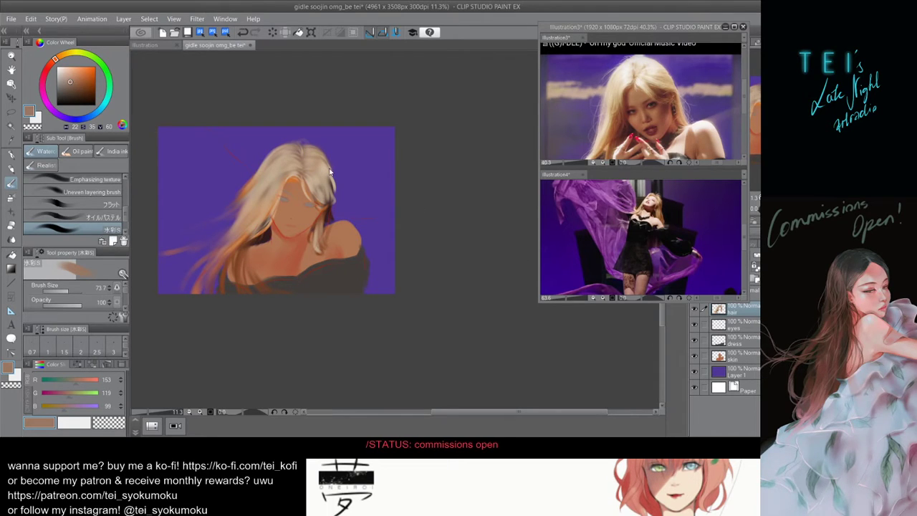
Sample a beige from the hair beside the parting and blend it across the crown at brush size 61.3.
{"action": "key", "text": "bracketright"}
{"action": "key", "text": "bracketright"}
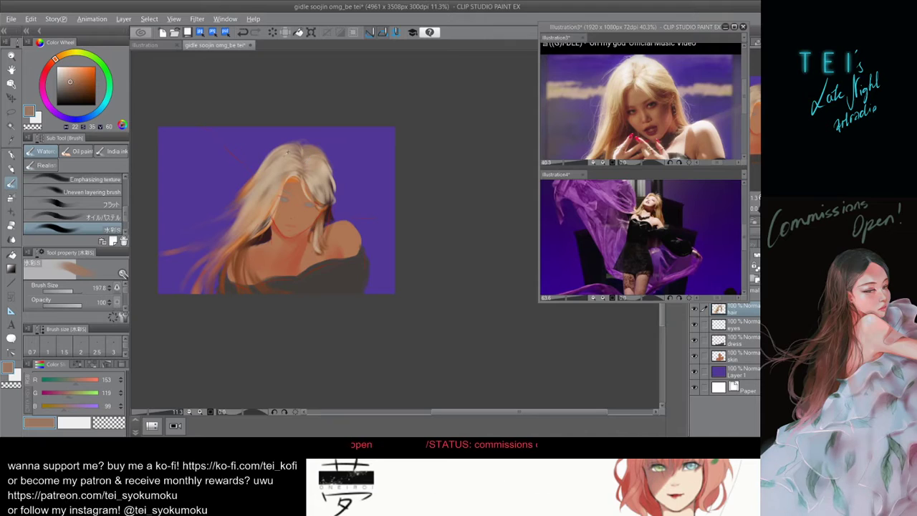
{"action": "left_click", "coordinate": [314, 152], "text": "alt"}
{"action": "mouse_move", "coordinate": [327, 144]}
{"action": "left_mouse_down"}
{"action": "mouse_move", "coordinate": [313, 150]}
{"action": "mouse_move", "coordinate": [336, 147]}
{"action": "mouse_move", "coordinate": [304, 148]}
{"action": "left_mouse_up"}
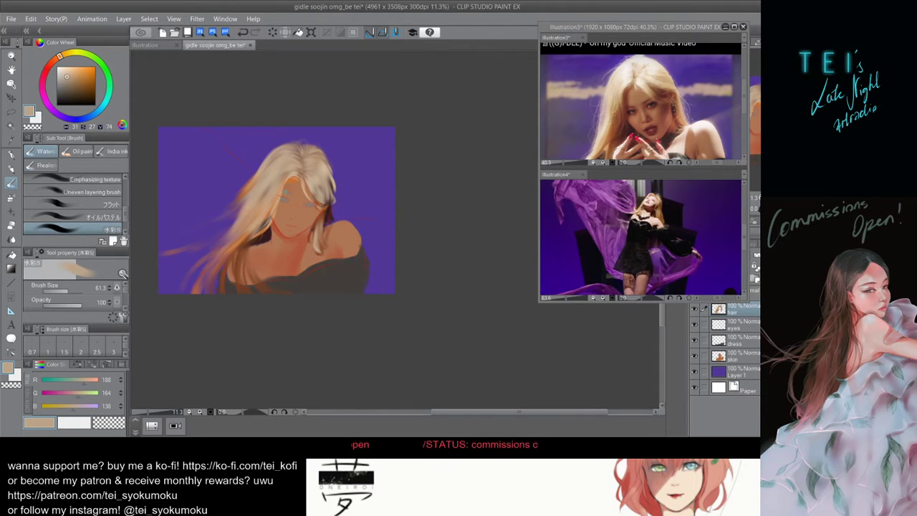
Try a thin beige strand from the forehead down beside the eye at brush sizes 61.3 and 48.4.
{"action": "left_click_drag", "start_coordinate": [286, 187], "coordinate": [278, 220]}
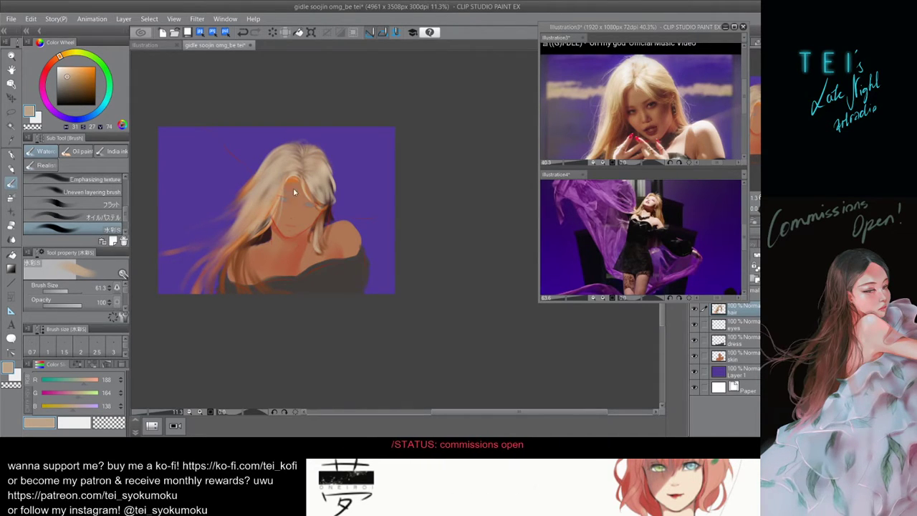
{"action": "key", "text": "ctrl+z"}
{"action": "left_click_drag", "start_coordinate": [291, 190], "coordinate": [275, 221], "text": "ctrl+alt"}
{"action": "key", "text": "ctrl+z"}
{"action": "key", "text": "ctrl+z"}
{"action": "left_click_drag", "start_coordinate": [288, 186], "coordinate": [280, 219]}
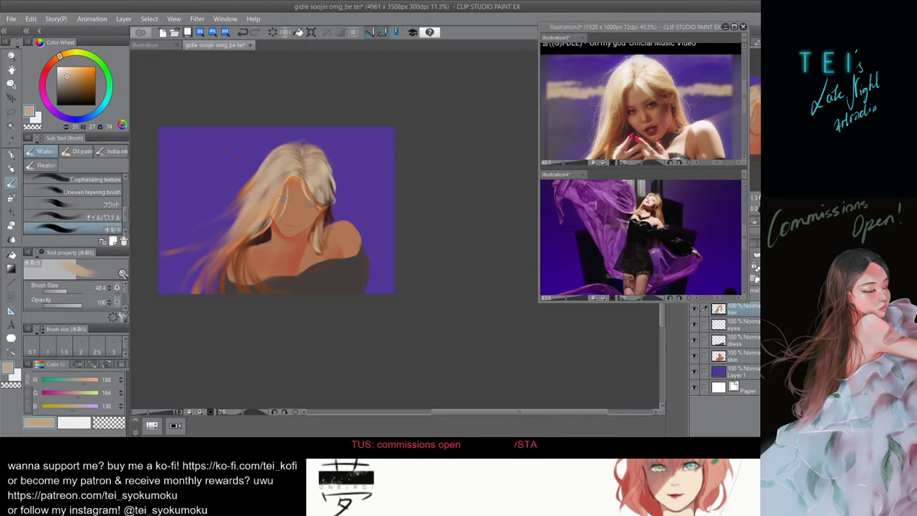
{"action": "key", "text": "ctrl+z"}
{"action": "key", "text": "ctrl+y"}
{"action": "key", "text": "ctrl+z"}
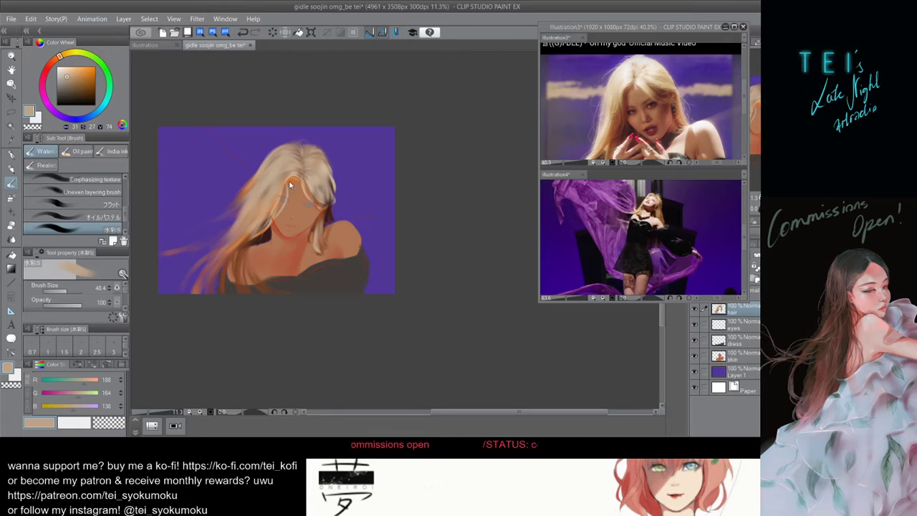
Try a longer beige strand from the forehead to the jaw at size 48.4, comparing it through undo and redo.
{"action": "key", "text": "ctrl+z"}
{"action": "left_click_drag", "start_coordinate": [285, 186], "coordinate": [269, 238]}
{"action": "key", "text": "ctrl+z"}
{"action": "key", "text": "ctrl+z"}
{"action": "key", "text": "ctrl+z"}
{"action": "key", "text": "ctrl+z"}
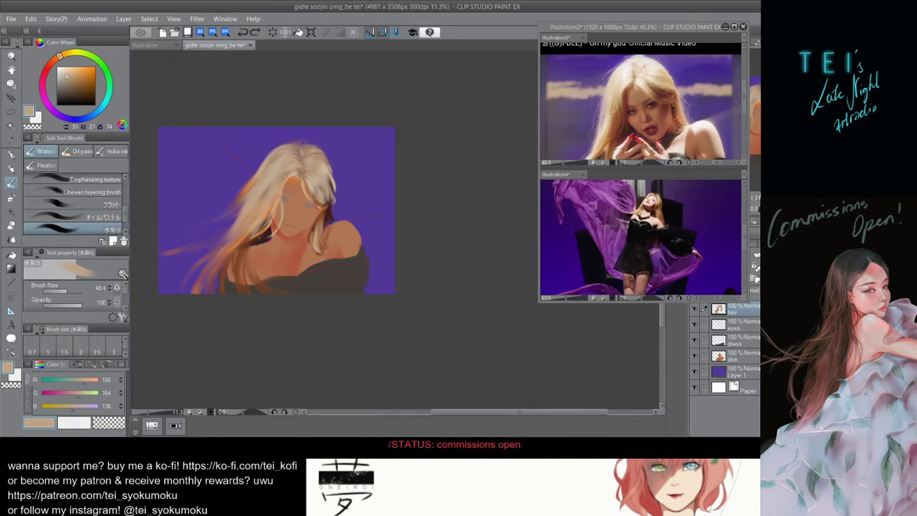
{"action": "key", "text": "ctrl+z"}
{"action": "key", "text": "ctrl+y"}
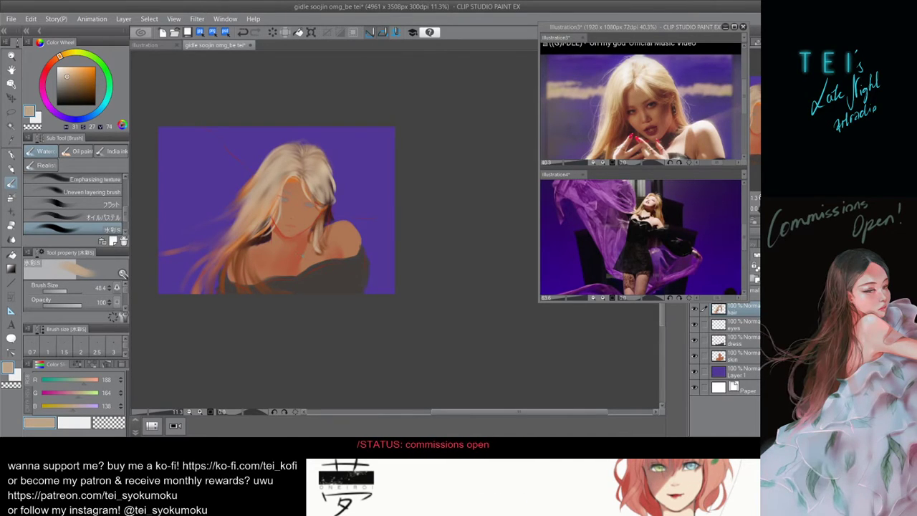
{"action": "key", "text": "ctrl+z"}
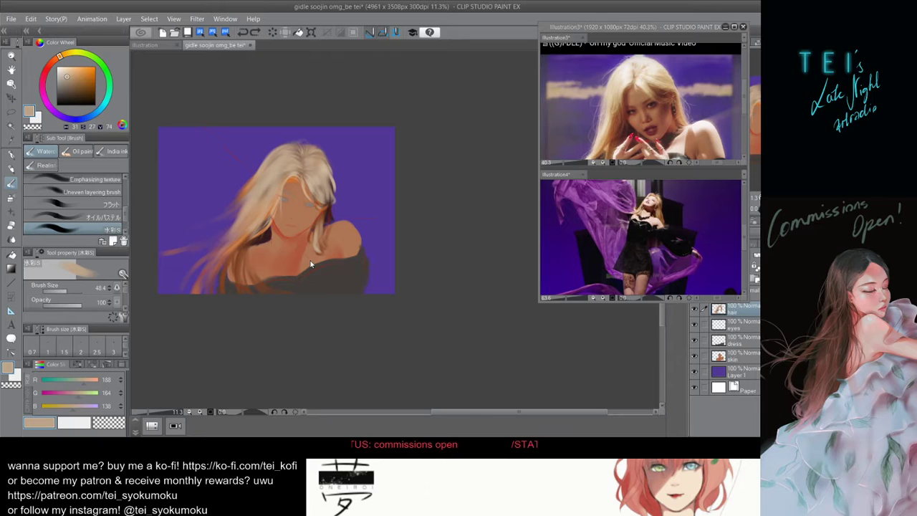
{"action": "key", "text": "ctrl+y"}
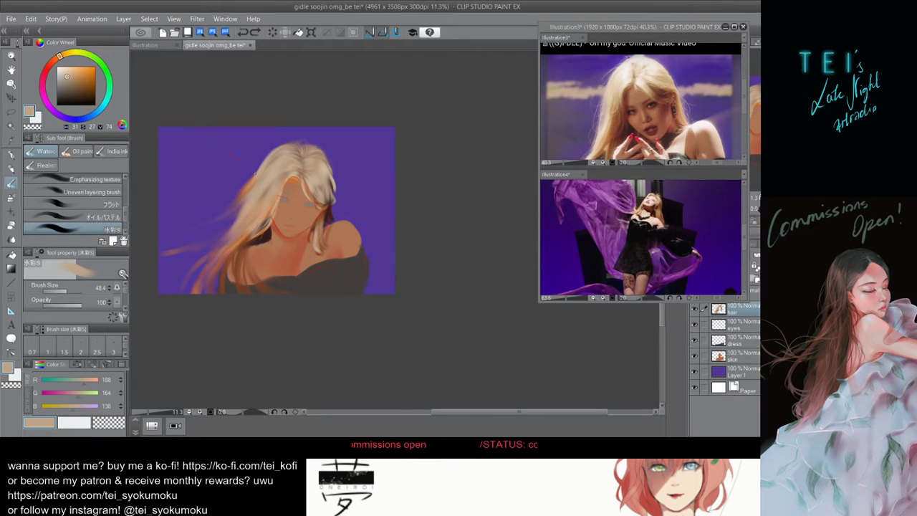
Undo the previous strand and try a shorter beige one from the temple along the cheek.
{"action": "key", "text": "ctrl+z"}
{"action": "left_click_drag", "start_coordinate": [278, 190], "coordinate": [271, 219]}
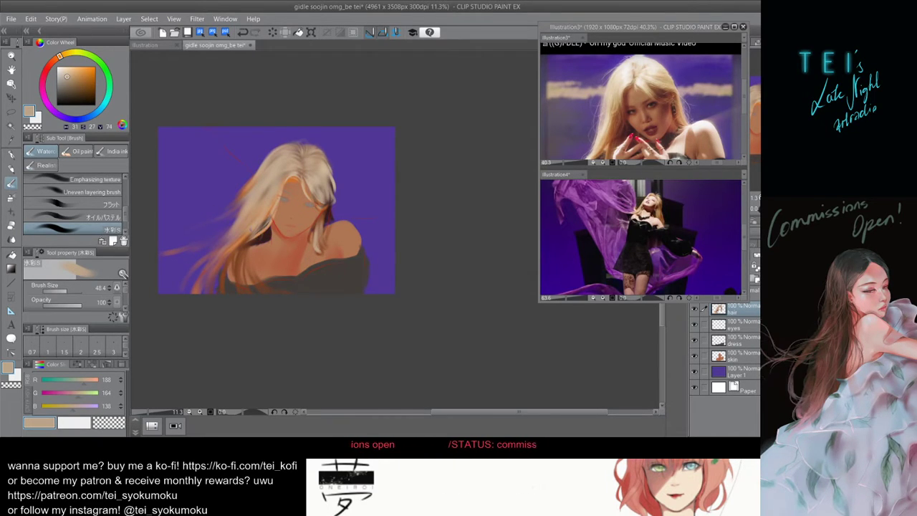
{"action": "key", "text": "ctrl+z"}
{"action": "key", "text": "ctrl+y"}
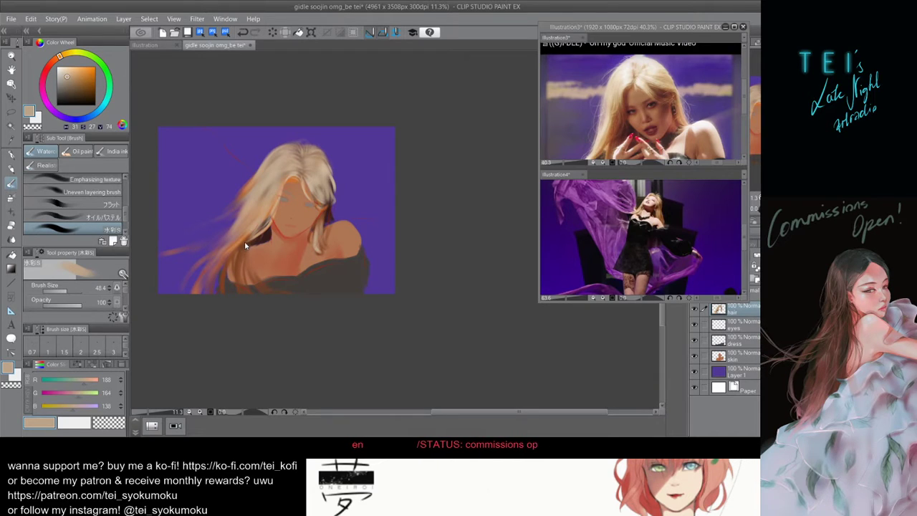
{"action": "key", "text": "ctrl+z"}
Try beige strokes on the lower hair near the shoulder and along its outer edge at sizes 48.4 and 65.0.
{"action": "mouse_move", "coordinate": [248, 233]}
{"action": "left_mouse_down"}
{"action": "mouse_move", "coordinate": [216, 262]}
{"action": "mouse_move", "coordinate": [242, 237]}
{"action": "mouse_move", "coordinate": [228, 252]}
{"action": "left_mouse_up"}
{"action": "key", "text": "ctrl+z"}
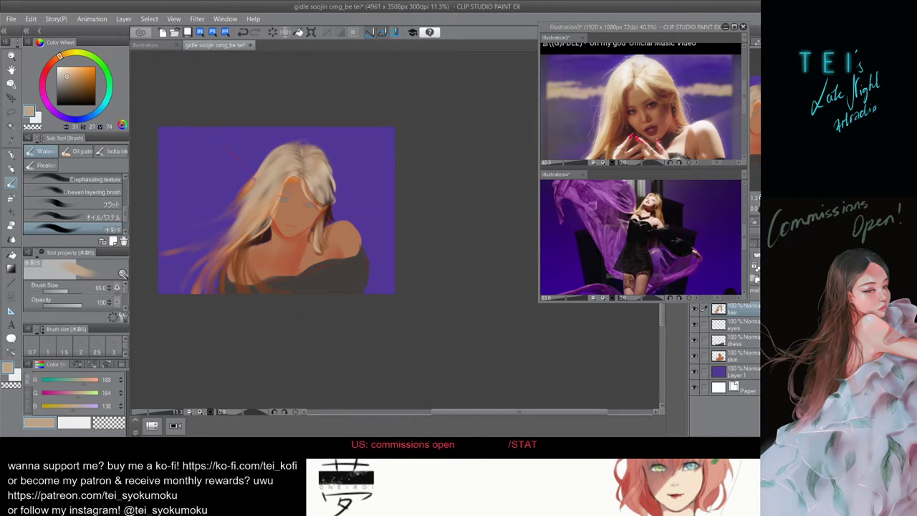
{"action": "mouse_move", "coordinate": [249, 184]}
{"action": "left_mouse_down"}
{"action": "mouse_move", "coordinate": [235, 197]}
{"action": "mouse_move", "coordinate": [243, 210]}
{"action": "mouse_move", "coordinate": [216, 239]}
{"action": "left_mouse_up"}
{"action": "key", "text": "ctrl+z"}
{"action": "key", "text": "ctrl+z"}
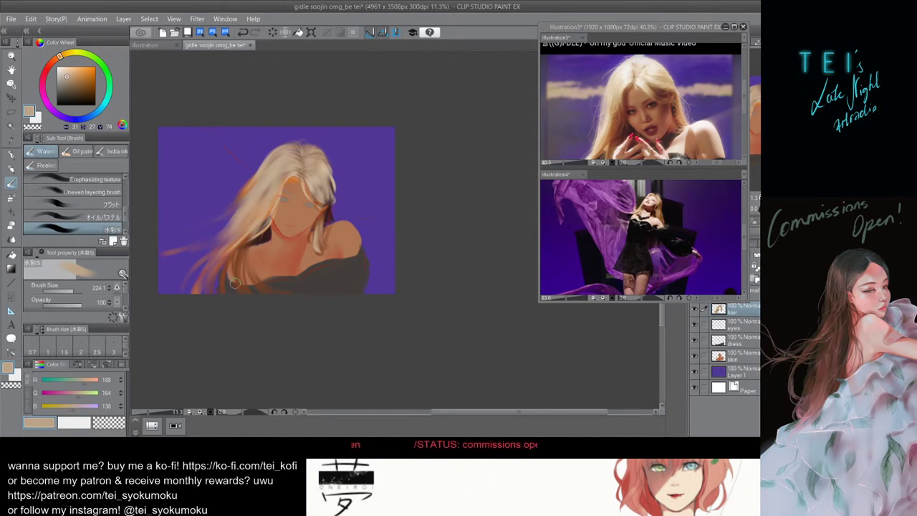
Sweep broad beige strokes from the outer hair edge into the windblown lengths at brush sizes 224.1 and 177.4.
{"action": "left_click_drag", "start_coordinate": [244, 205], "coordinate": [195, 254]}
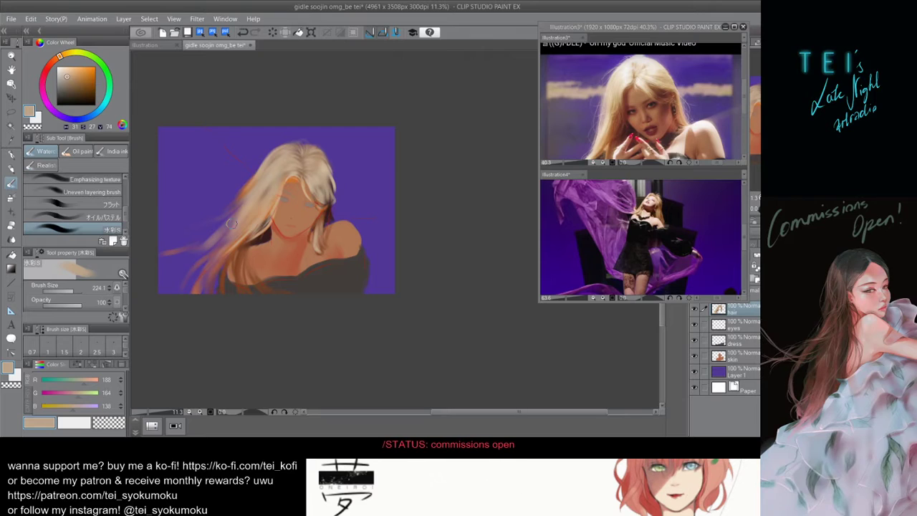
{"action": "key", "text": "]"}
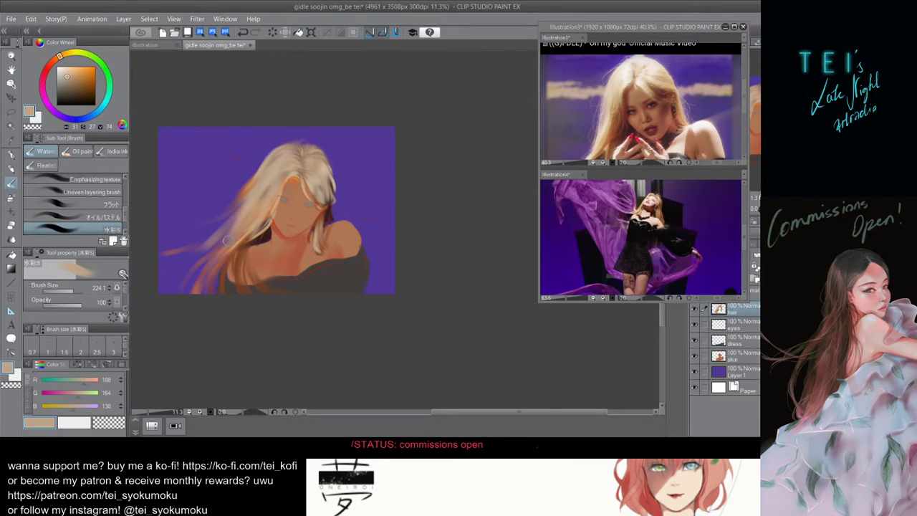
{"action": "key", "text": "["}
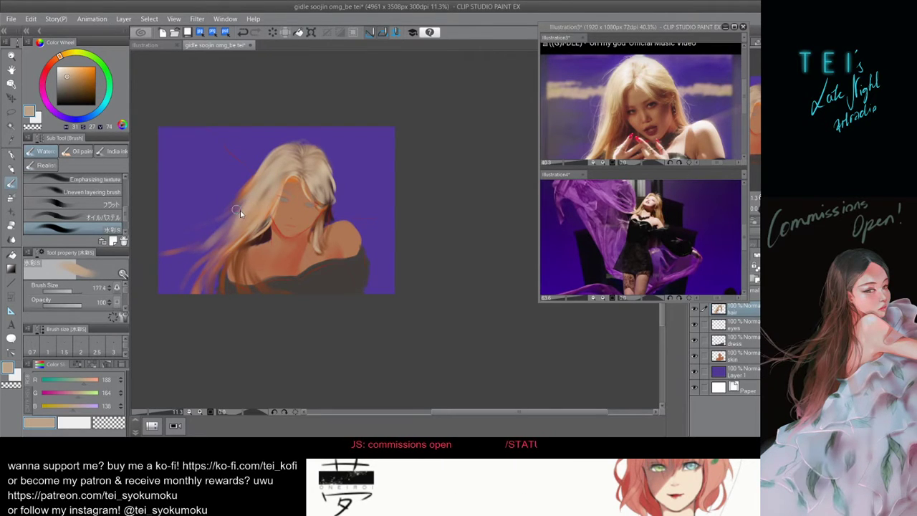
{"action": "left_click_drag", "start_coordinate": [237, 213], "coordinate": [172, 244]}
{"action": "left_click_drag", "start_coordinate": [236, 211], "coordinate": [192, 245]}
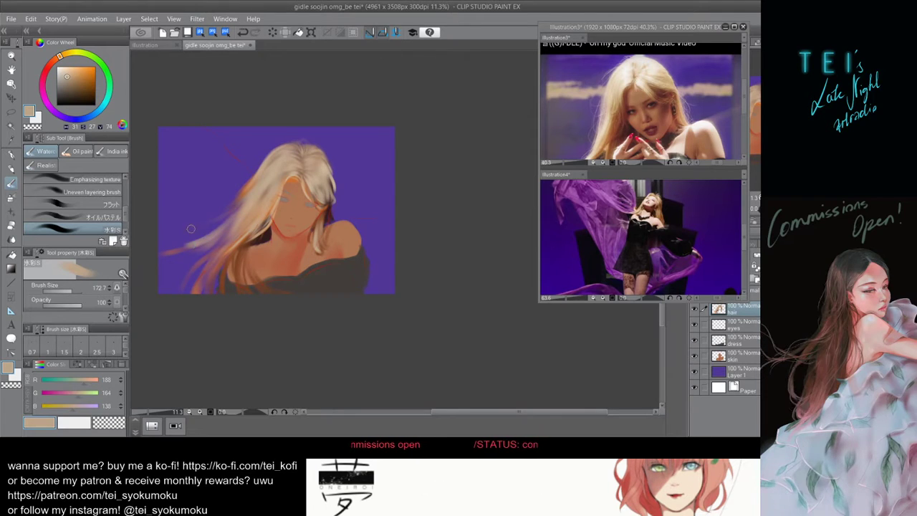
Extend the windblown beige strands to the canvas edge with the brush reduced to 133.9, redoing the outermost stroke.
{"action": "key", "text": "["}
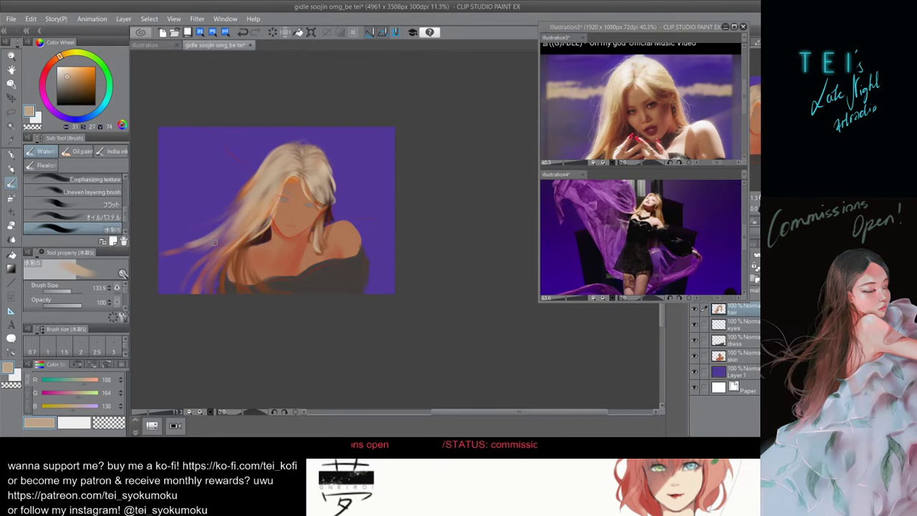
{"action": "left_click_drag", "start_coordinate": [219, 221], "coordinate": [152, 255]}
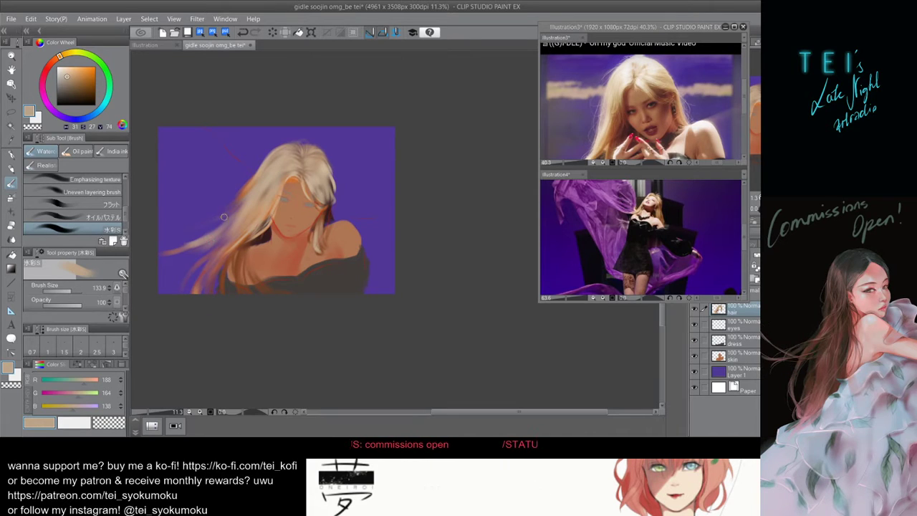
{"action": "mouse_move", "coordinate": [210, 237]}
{"action": "left_mouse_down"}
{"action": "mouse_move", "coordinate": [182, 248]}
{"action": "mouse_move", "coordinate": [154, 248]}
{"action": "left_mouse_up"}
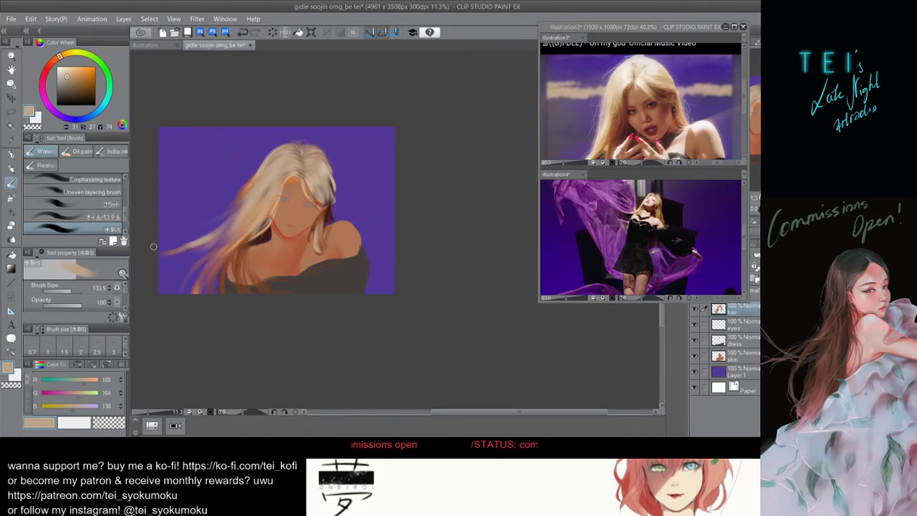
{"action": "key", "text": "ctrl+z"}
{"action": "left_click_drag", "start_coordinate": [205, 235], "coordinate": [144, 247]}
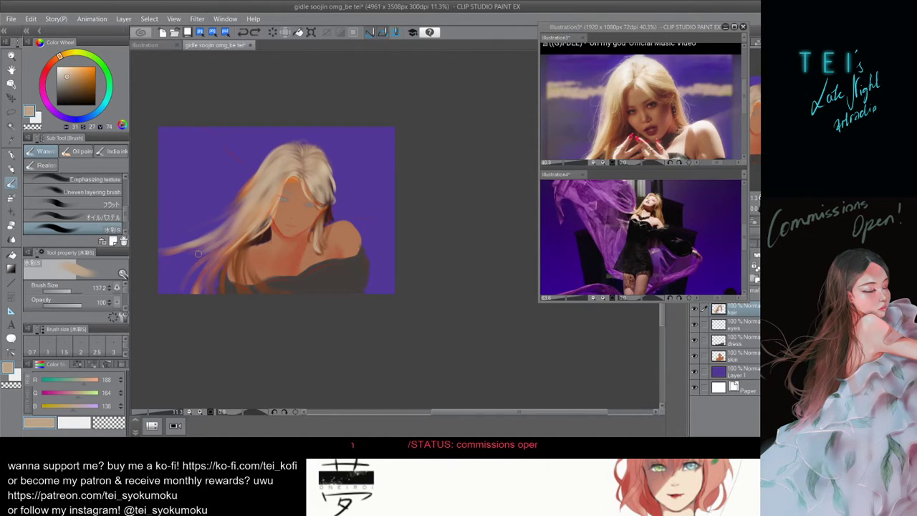
Undo the last windblown strand and repaint the flowing lock in beige at brush size 137.2.
{"action": "key", "text": "ctrl+z"}
{"action": "mouse_move", "coordinate": [229, 231]}
{"action": "left_mouse_down"}
{"action": "mouse_move", "coordinate": [189, 255]}
{"action": "mouse_move", "coordinate": [201, 251]}
{"action": "left_mouse_up"}
{"action": "key", "text": "ctrl+z"}
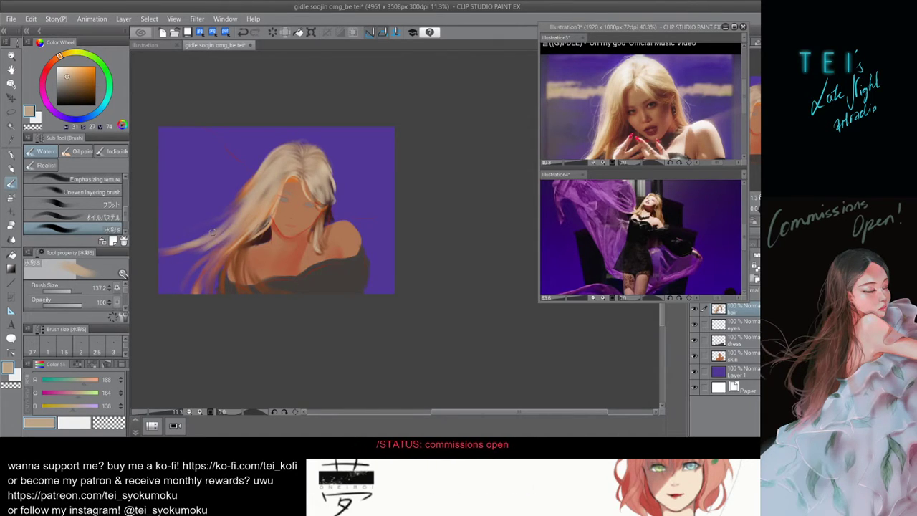
{"action": "mouse_move", "coordinate": [232, 225]}
{"action": "left_mouse_down"}
{"action": "mouse_move", "coordinate": [179, 251]}
{"action": "mouse_move", "coordinate": [230, 221]}
{"action": "mouse_move", "coordinate": [235, 241]}
{"action": "mouse_move", "coordinate": [199, 251]}
{"action": "mouse_move", "coordinate": [211, 237]}
{"action": "mouse_move", "coordinate": [169, 253]}
{"action": "left_mouse_up"}
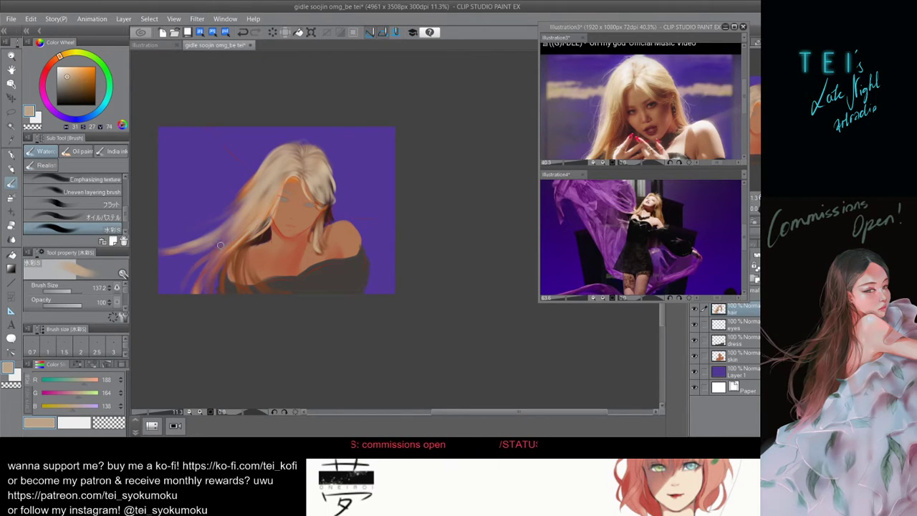
Paint a beige stroke down the lower flowing hair at size 174.0, replacing a first attempt at 137.2.
{"action": "mouse_move", "coordinate": [227, 241]}
{"action": "left_mouse_down"}
{"action": "mouse_move", "coordinate": [184, 268]}
{"action": "mouse_move", "coordinate": [198, 270]}
{"action": "left_mouse_up"}
{"action": "key", "text": "ctrl+z"}
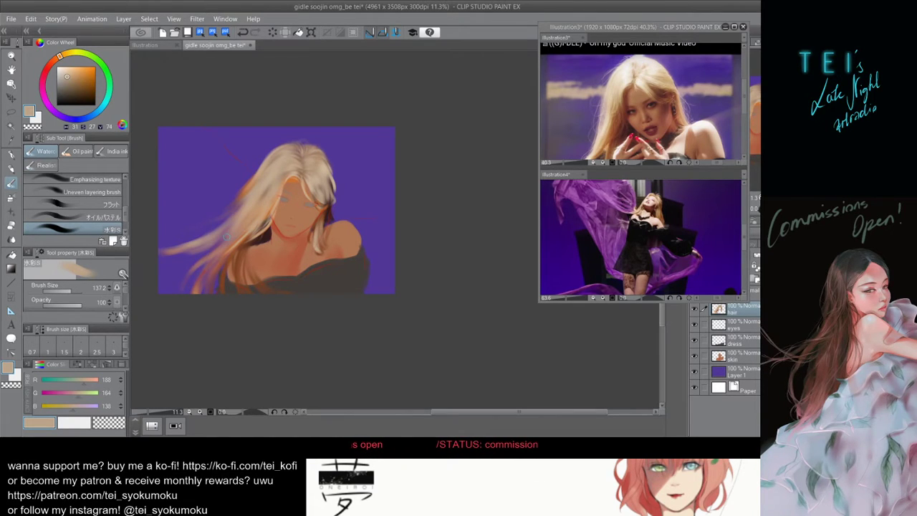
{"action": "key", "text": "]"}
{"action": "left_click_drag", "start_coordinate": [223, 238], "coordinate": [199, 260]}
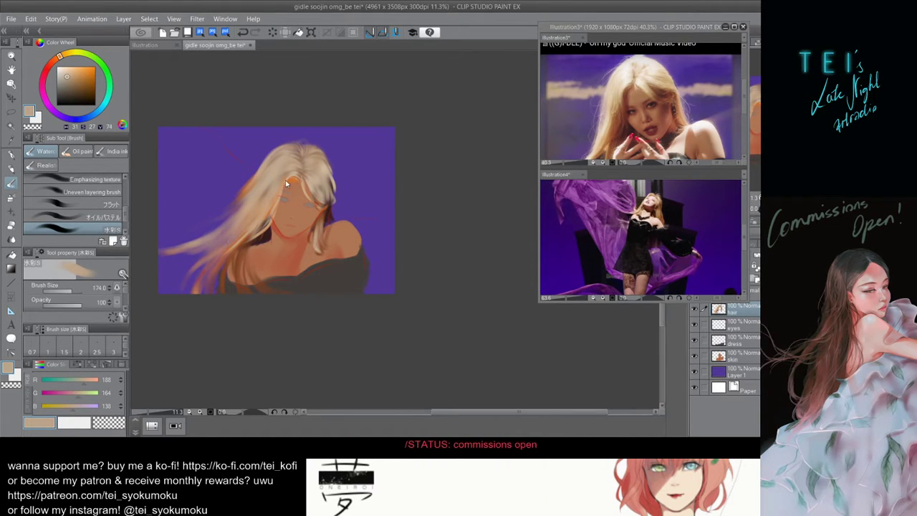
Paint beige strands into the hair beside the face with the brush reduced to 153.2, 95.3 and 47.5.
{"action": "key", "text": "["}
{"action": "key", "text": "bracketleft"}
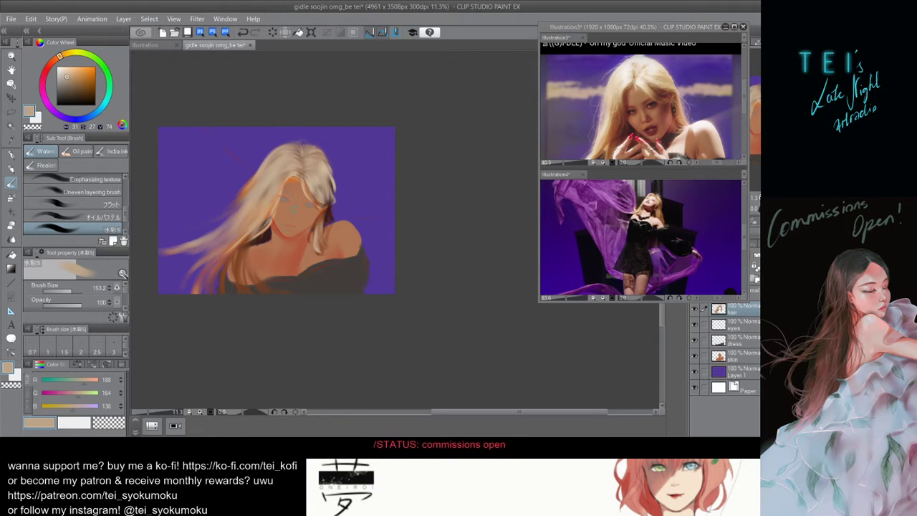
{"action": "key", "text": "["}
{"action": "key", "text": "["}
{"action": "key", "text": "["}
{"action": "key", "text": "["}
{"action": "key", "text": "["}
{"action": "key", "text": "["}
{"action": "key", "text": "["}
{"action": "key", "text": "["}
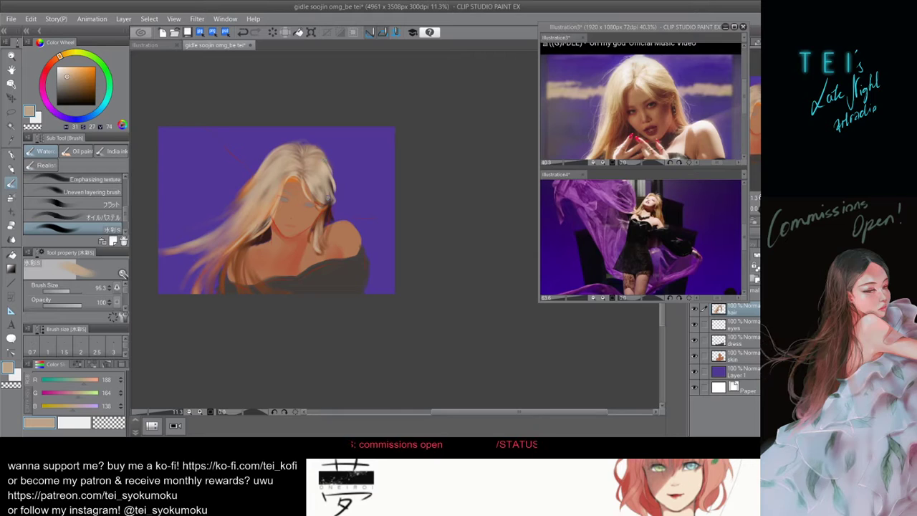
{"action": "key", "text": "bracketleft"}
{"action": "key", "text": "bracketleft"}
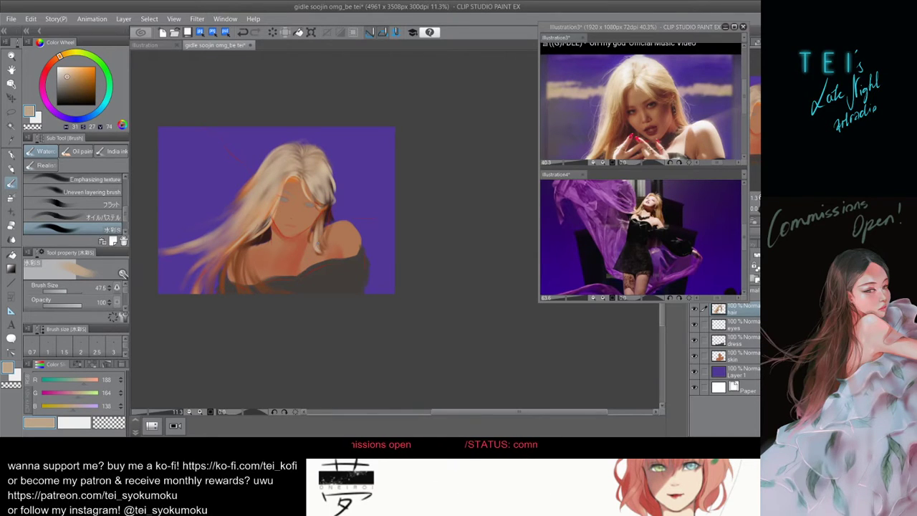
Touch up the beige lock falling onto the shoulder at brush size 83.1.
{"action": "key", "text": "bracketleft"}
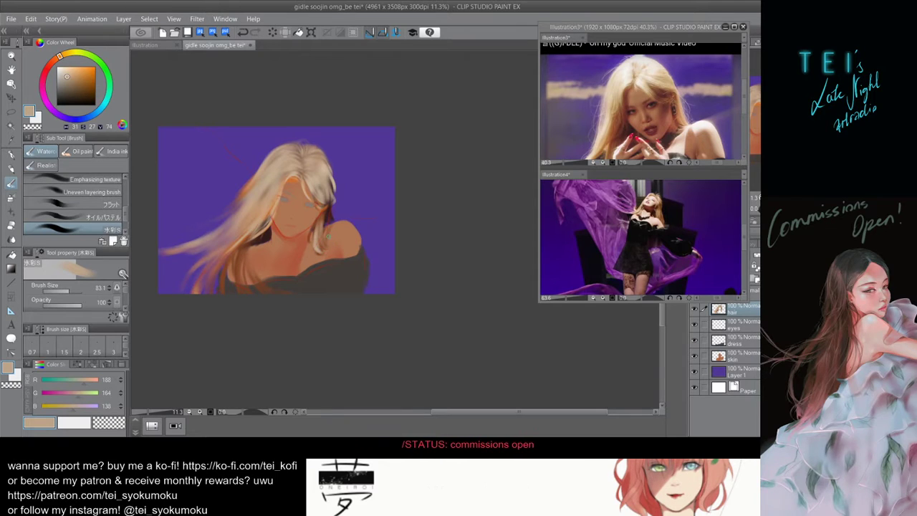
{"action": "key", "text": "bracketright"}
{"action": "key", "text": "bracketright"}
{"action": "key", "text": "bracketright"}
{"action": "key", "text": "bracketright"}
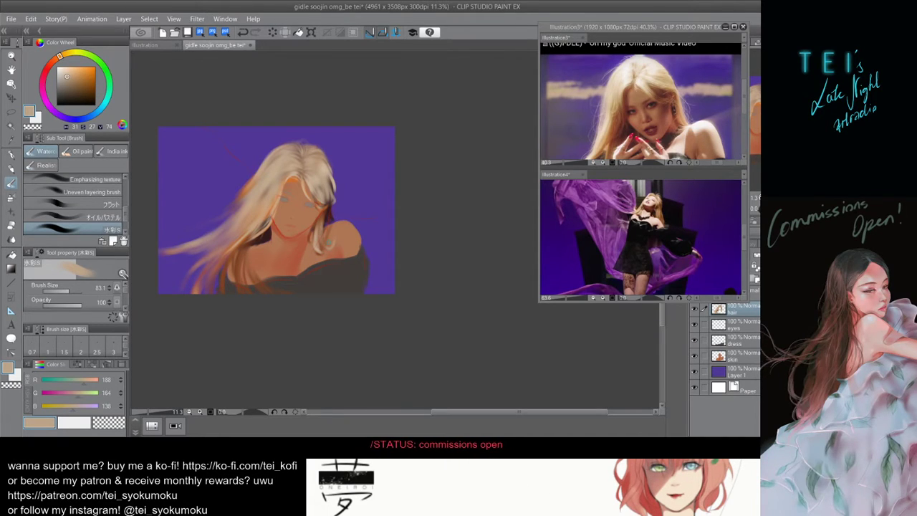
Refine the short-side hair edge in beige at brush sizes 72.4 and 30.7, undoing one stroke and painting the strand near the ear again.
{"action": "key", "text": "bracketleft"}
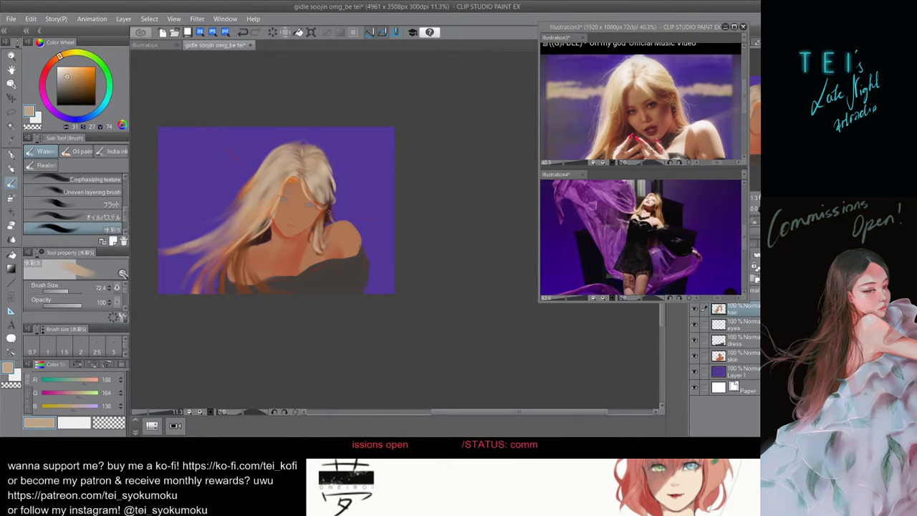
{"action": "key", "text": "bracketleft"}
{"action": "key", "text": "bracketleft"}
{"action": "key", "text": "bracketleft"}
{"action": "key", "text": "bracketleft"}
{"action": "key", "text": "bracketleft"}
{"action": "key", "text": "bracketleft"}
{"action": "key", "text": "ctrl+z"}
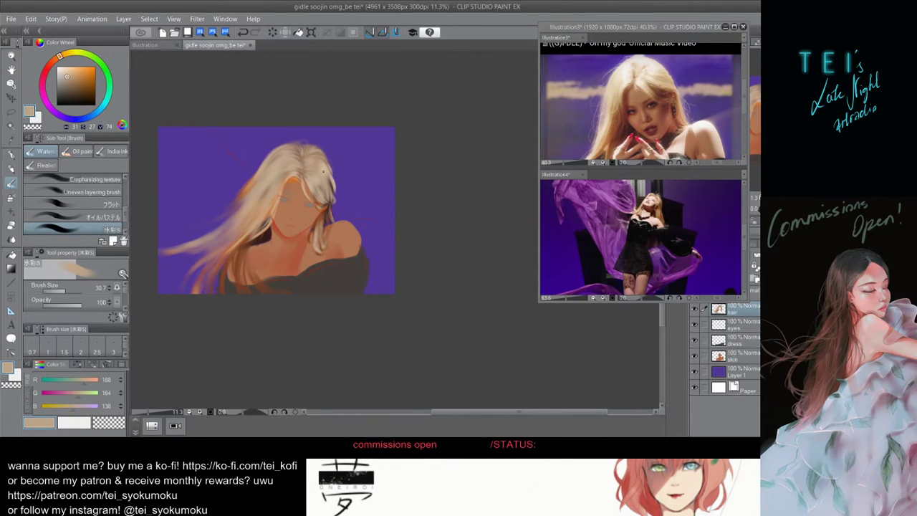
{"action": "left_click_drag", "start_coordinate": [330, 179], "coordinate": [334, 195]}
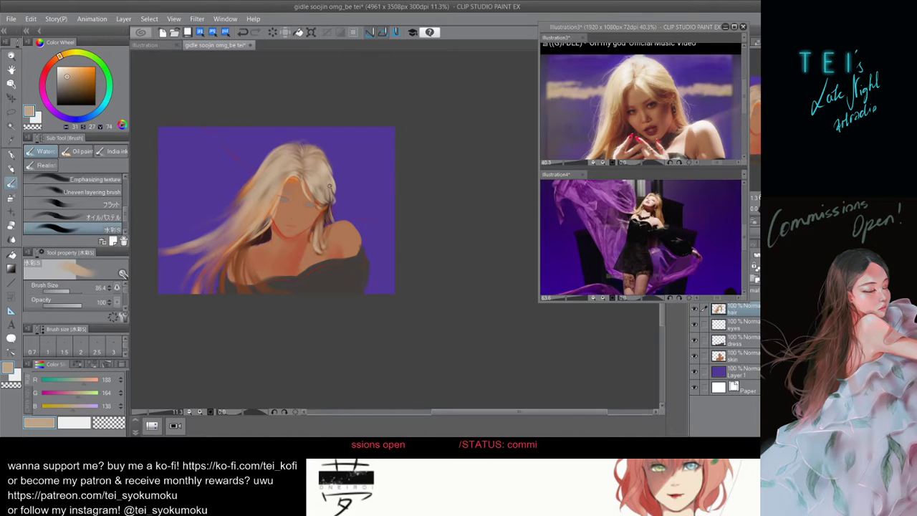
Blend beige into the hair around the ear and inner lengths at brush sizes 95.8, 70.8 and 58.0.
{"action": "key", "text": "]"}
{"action": "key", "text": "]"}
{"action": "key", "text": "]"}
{"action": "key", "text": "]"}
{"action": "key", "text": "]"}
{"action": "key", "text": "bracketright"}
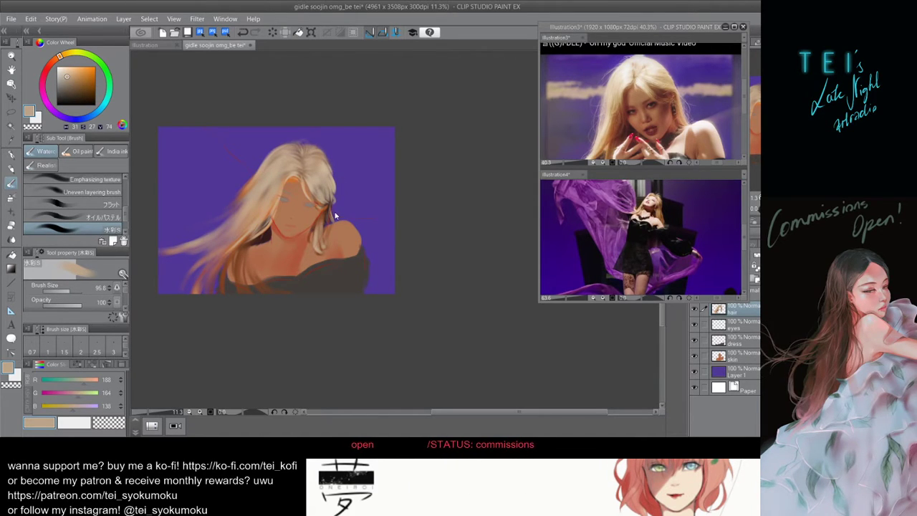
{"action": "key", "text": "bracketleft"}
{"action": "key", "text": "bracketleft"}
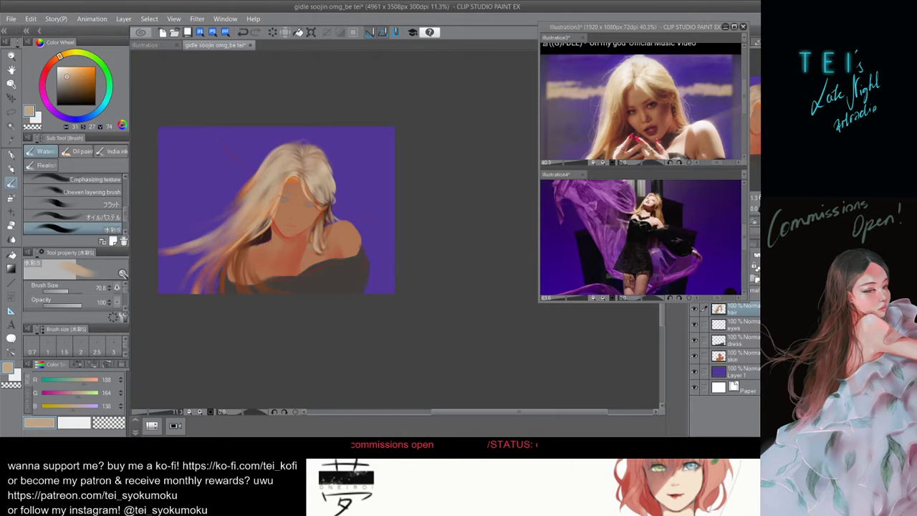
{"action": "key", "text": "bracketleft"}
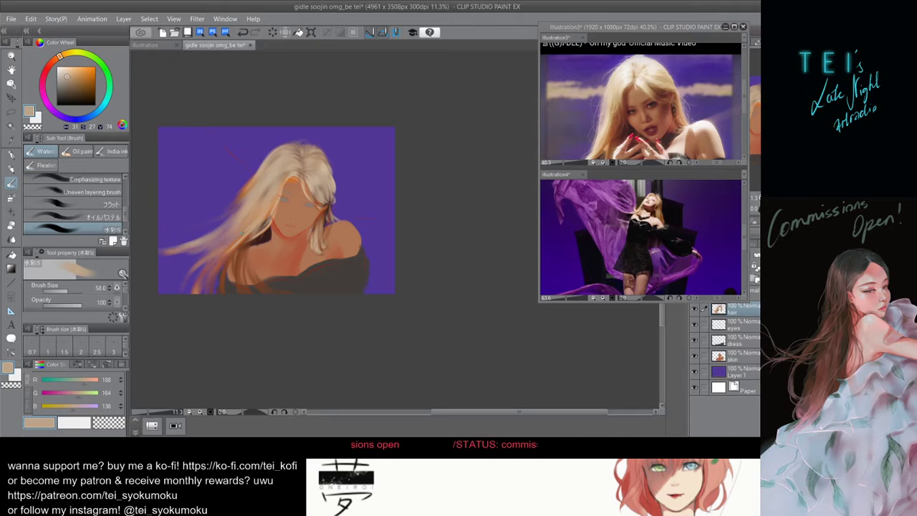
Sweep beige strokes from the crown down into the windblown lengths, varying the brush size between 48.4 and 185.2.
{"action": "mouse_move", "coordinate": [229, 252]}
{"action": "left_mouse_down"}
{"action": "mouse_move", "coordinate": [243, 224]}
{"action": "mouse_move", "coordinate": [194, 261]}
{"action": "left_mouse_up"}
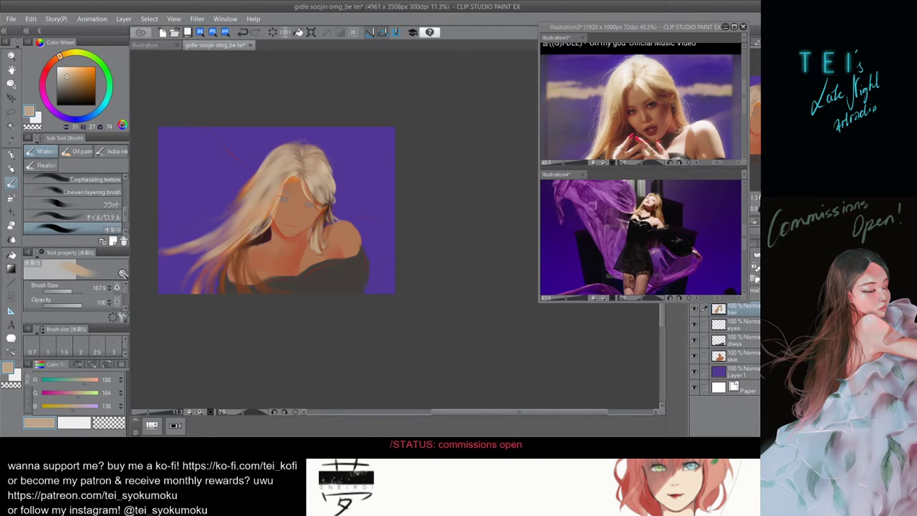
{"action": "left_click_drag", "start_coordinate": [272, 201], "coordinate": [264, 202]}
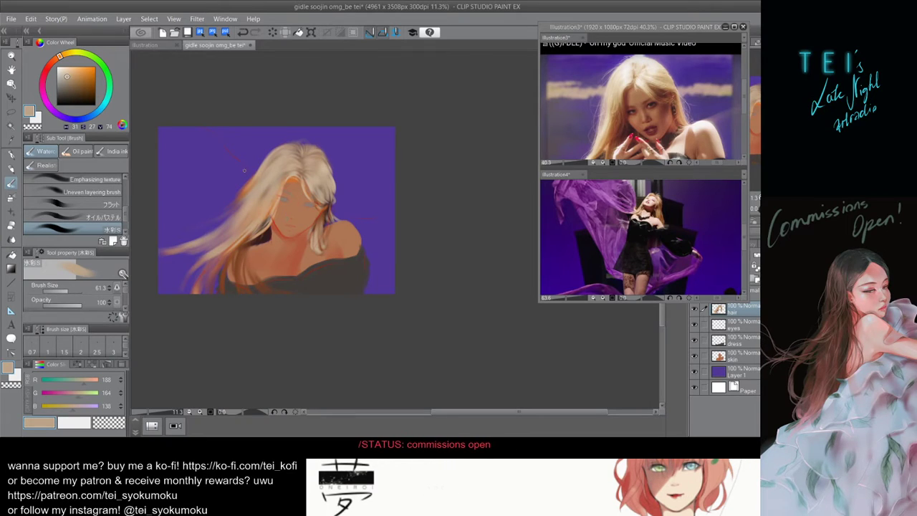
{"action": "left_click_drag", "start_coordinate": [244, 171], "coordinate": [285, 176]}
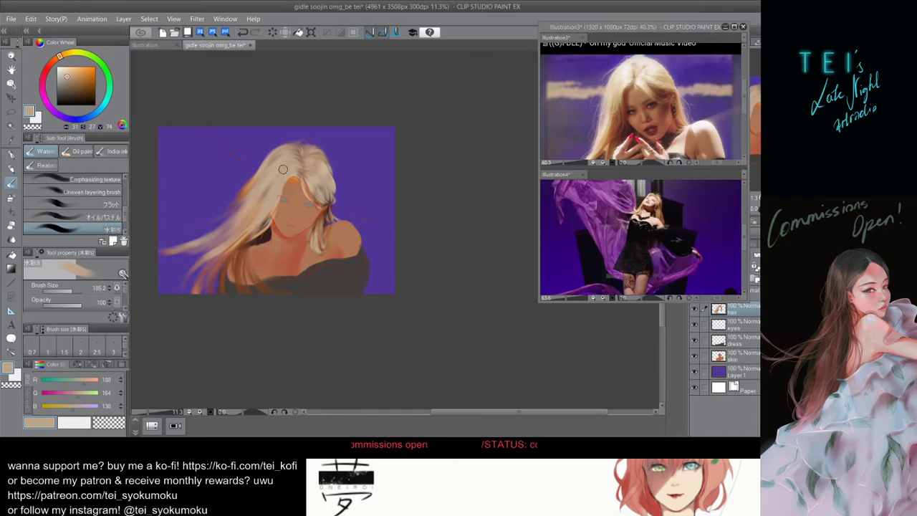
{"action": "left_click_drag", "start_coordinate": [282, 171], "coordinate": [230, 236]}
{"action": "left_click_drag", "start_coordinate": [297, 165], "coordinate": [270, 143]}
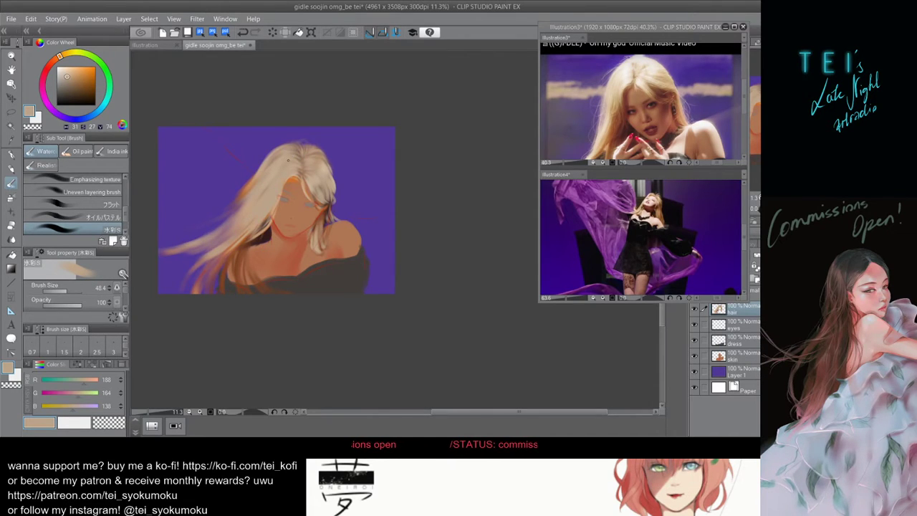
{"action": "left_click_drag", "start_coordinate": [270, 186], "coordinate": [241, 226]}
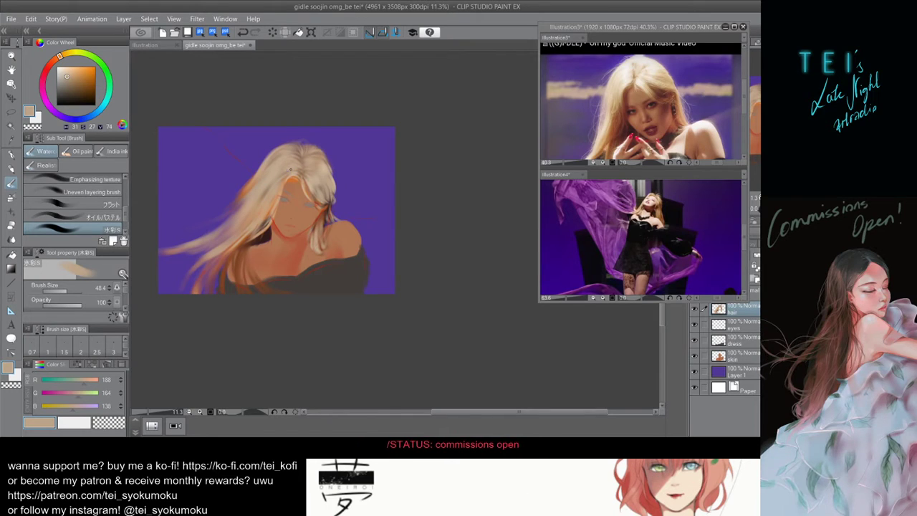
Undo the last hair stroke and repaint the beige hair framing the forehead with the brush enlarged to 149.5.
{"action": "key", "text": "ctrl+z"}
{"action": "mouse_move", "coordinate": [292, 174]}
{"action": "left_mouse_down"}
{"action": "mouse_move", "coordinate": [300, 169]}
{"action": "mouse_move", "coordinate": [273, 190]}
{"action": "left_mouse_up"}
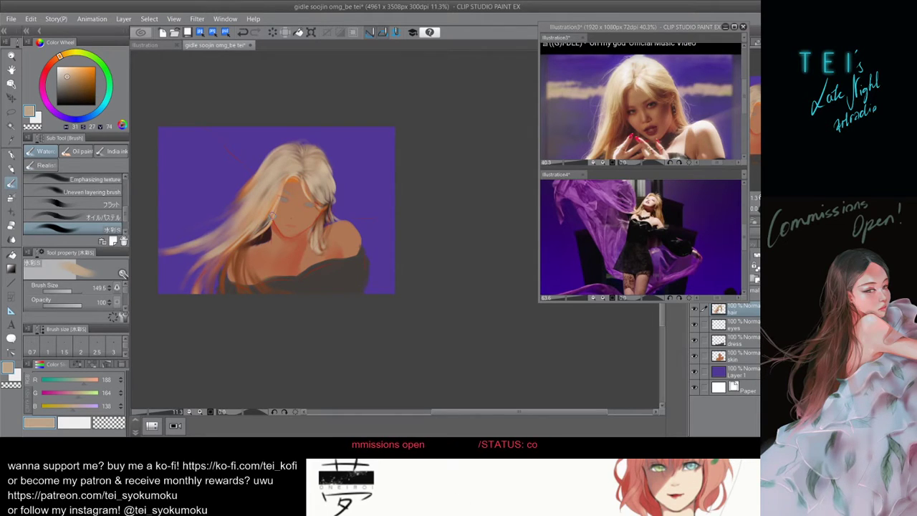
{"action": "left_click_drag", "start_coordinate": [293, 175], "coordinate": [299, 171]}
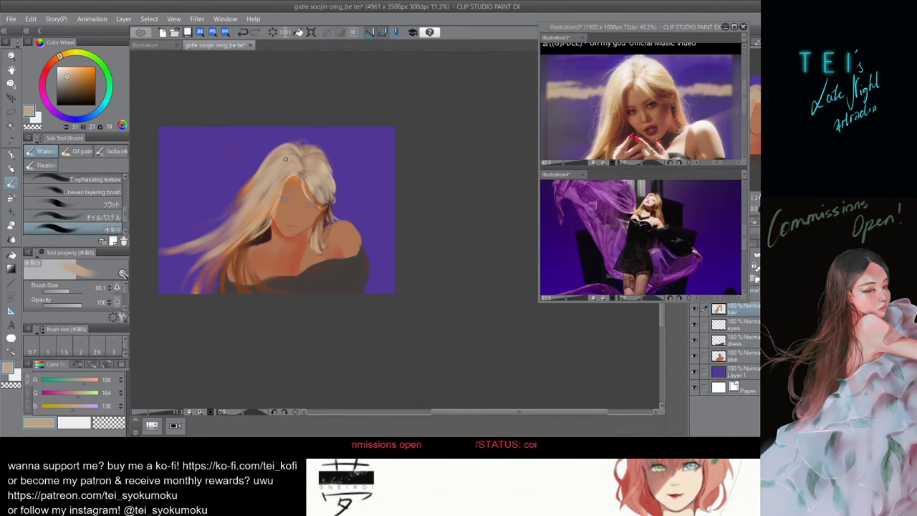
Reshape the crown with short beige strokes at brush size 70.4, undoing the misplaced ones.
{"action": "key", "text": "["}
{"action": "left_click_drag", "start_coordinate": [294, 146], "coordinate": [288, 153]}
{"action": "key", "text": "ctrl+z"}
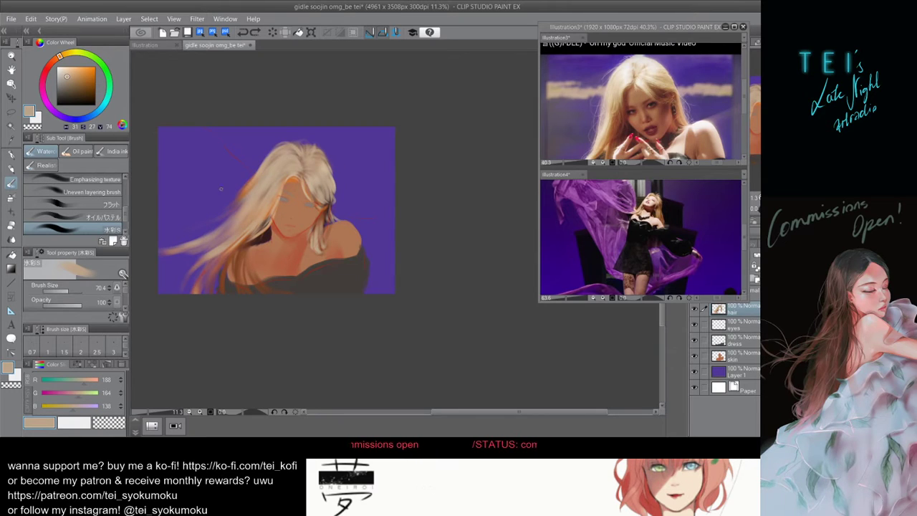
{"action": "left_click_drag", "start_coordinate": [279, 155], "coordinate": [272, 161]}
{"action": "left_click", "coordinate": [278, 152]}
{"action": "key", "text": "ctrl+z"}
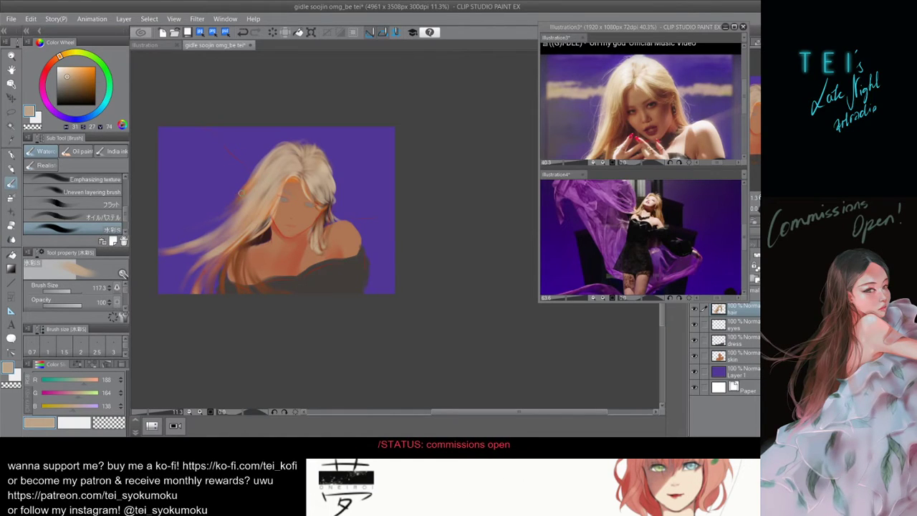
{"action": "left_click_drag", "start_coordinate": [246, 192], "coordinate": [233, 210]}
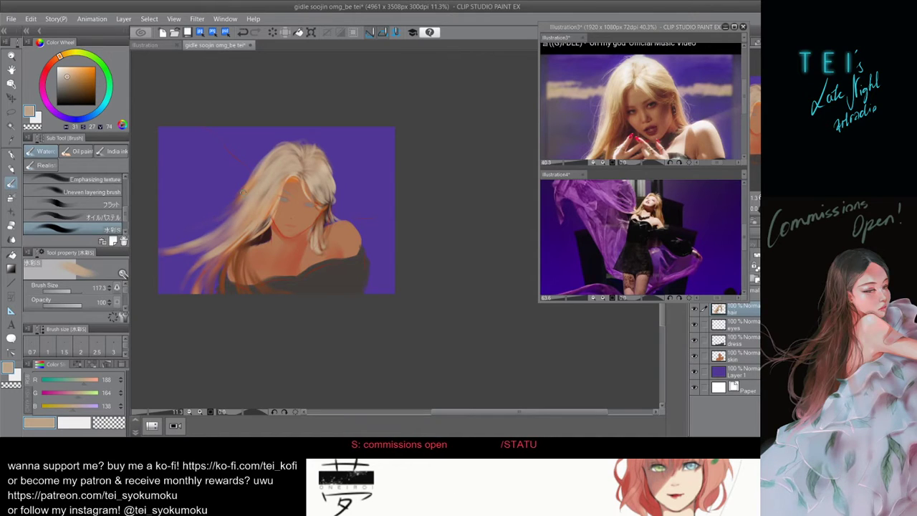
{"action": "key", "text": "ctrl+z"}
{"action": "left_click_drag", "start_coordinate": [246, 192], "coordinate": [225, 221]}
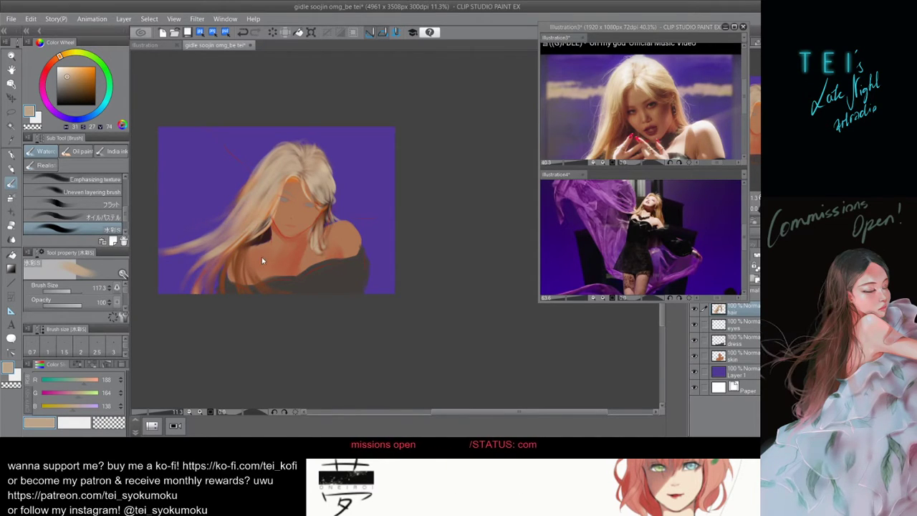
{"action": "key", "text": "ctrl+z"}
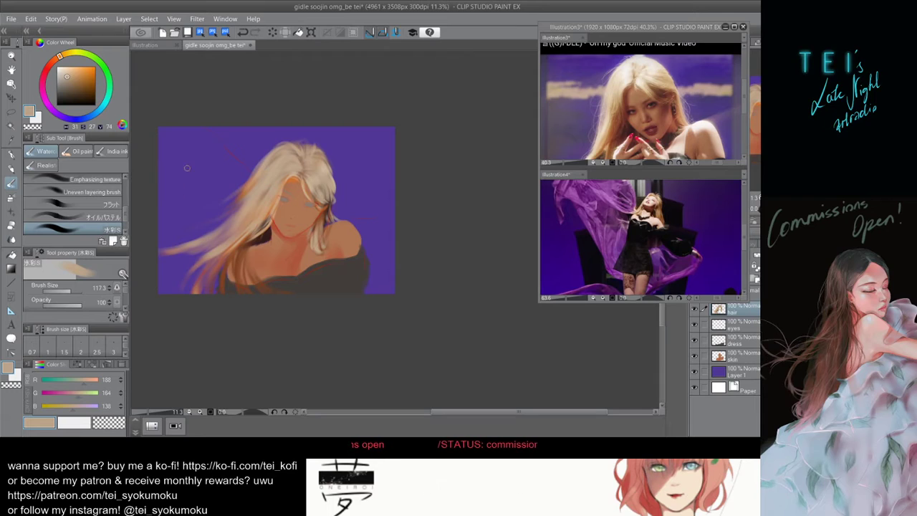
{"action": "key", "text": "ctrl+z"}
{"action": "left_click_drag", "start_coordinate": [264, 165], "coordinate": [170, 235]}
{"action": "key", "text": "ctrl+z"}
{"action": "left_click_drag", "start_coordinate": [269, 160], "coordinate": [181, 193]}
{"action": "key", "text": "ctrl+z"}
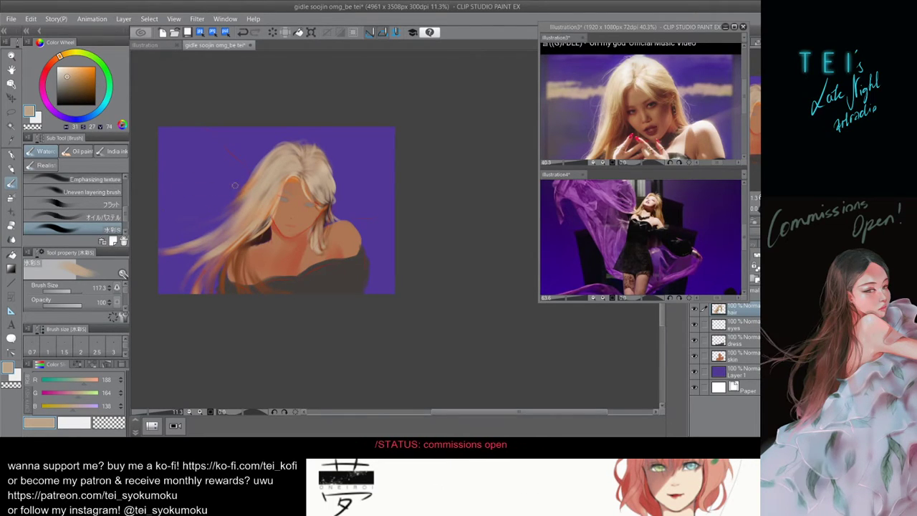
{"action": "mouse_move", "coordinate": [251, 189]}
{"action": "left_mouse_down"}
{"action": "mouse_move", "coordinate": [231, 213]}
{"action": "mouse_move", "coordinate": [199, 223]}
{"action": "left_mouse_up"}
{"action": "key", "text": "ctrl+z"}
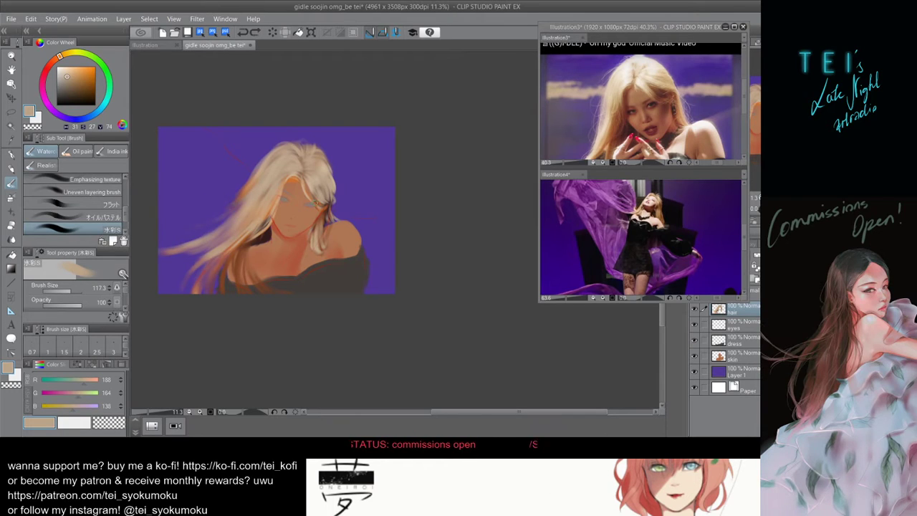
{"action": "key", "text": "ctrl+z"}
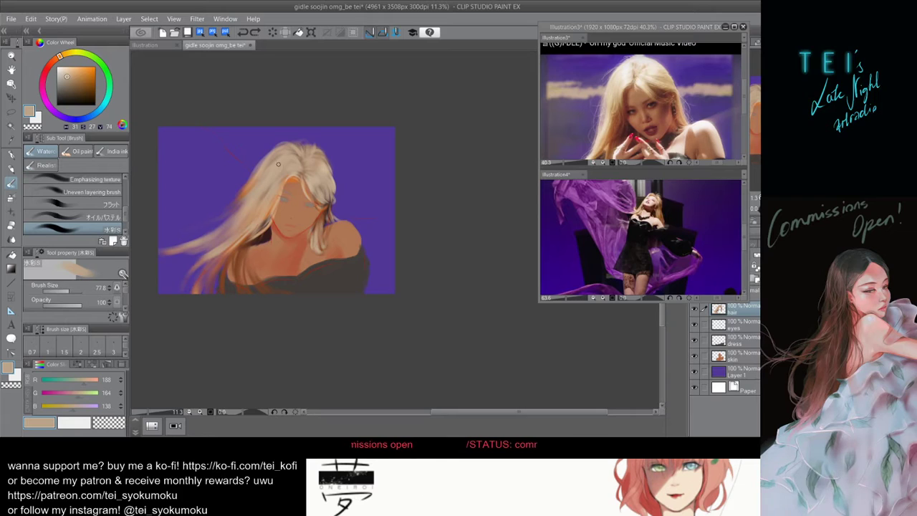
Sample orange (RGB 202, 112, 48) and paint it into the hair beside the face at brush sizes 48.4 and 97.6, undoing the misplaced strokes.
{"action": "key", "text": "bracketleft"}
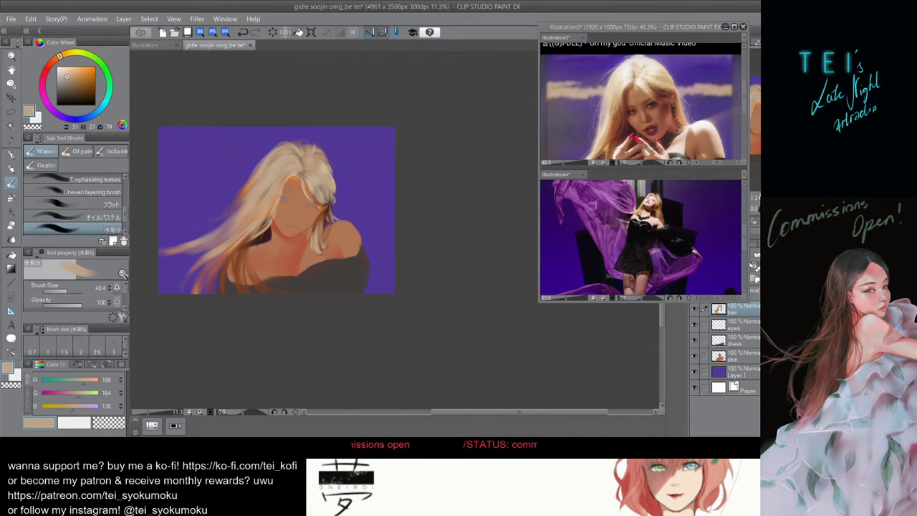
{"action": "left_click", "coordinate": [292, 181], "text": "alt"}
{"action": "left_click", "coordinate": [282, 194], "text": "alt"}
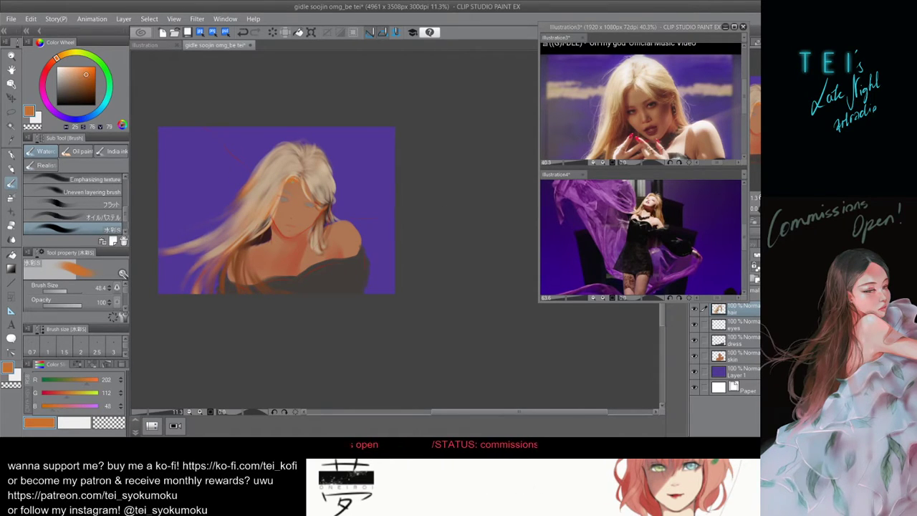
{"action": "mouse_move", "coordinate": [278, 187]}
{"action": "left_mouse_down"}
{"action": "mouse_move", "coordinate": [287, 187]}
{"action": "mouse_move", "coordinate": [245, 246]}
{"action": "mouse_move", "coordinate": [280, 197]}
{"action": "mouse_move", "coordinate": [274, 213]}
{"action": "left_mouse_up"}
{"action": "key", "text": "ctrl+z"}
{"action": "key", "text": "["}
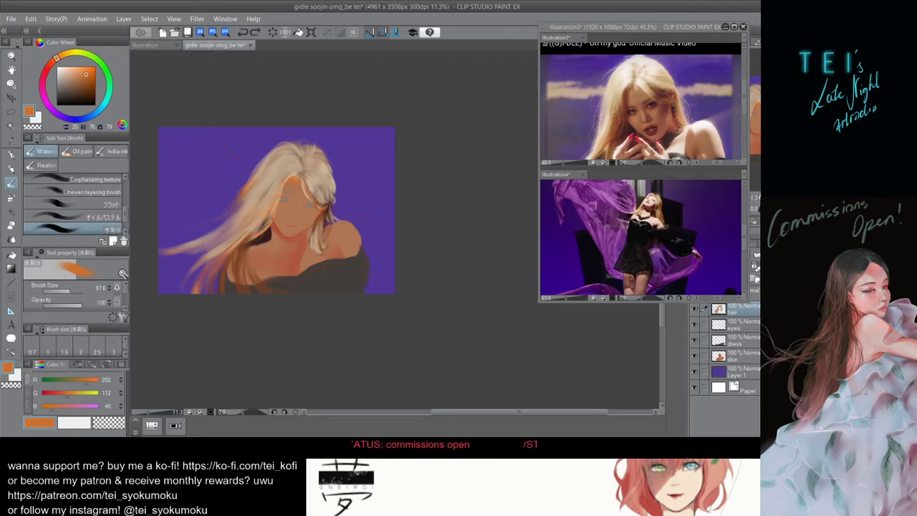
{"action": "mouse_move", "coordinate": [269, 197]}
{"action": "left_mouse_down"}
{"action": "mouse_move", "coordinate": [283, 193]}
{"action": "mouse_move", "coordinate": [259, 219]}
{"action": "mouse_move", "coordinate": [271, 207]}
{"action": "left_mouse_up"}
{"action": "key", "text": "ctrl+z"}
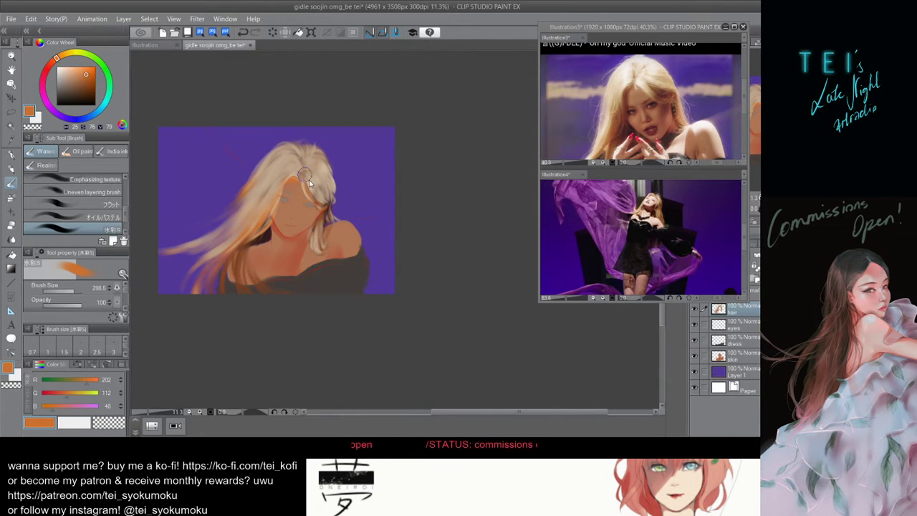
Add orange along the hairline at brush size 298.8 and to the short-side hair edge at 104.5.
{"action": "key", "text": "bracketright"}
{"action": "left_click_drag", "start_coordinate": [300, 174], "coordinate": [311, 185]}
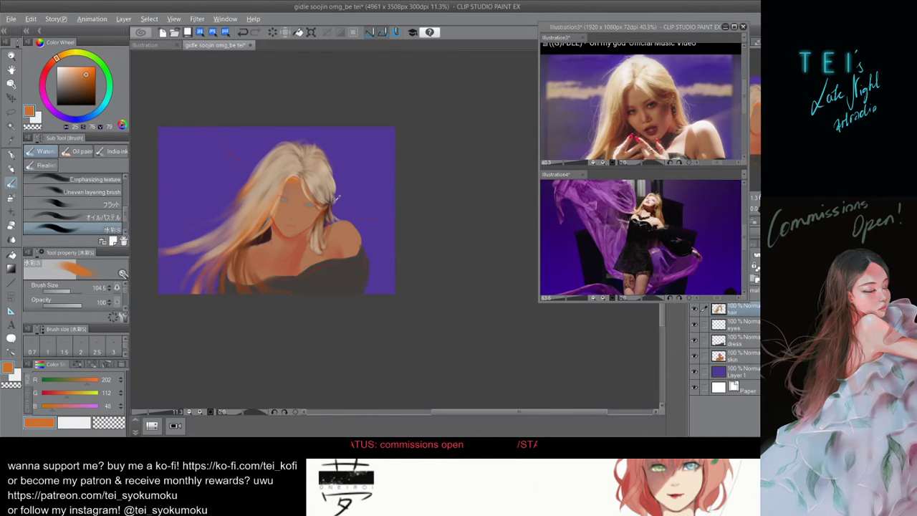
{"action": "key", "text": "alt"}
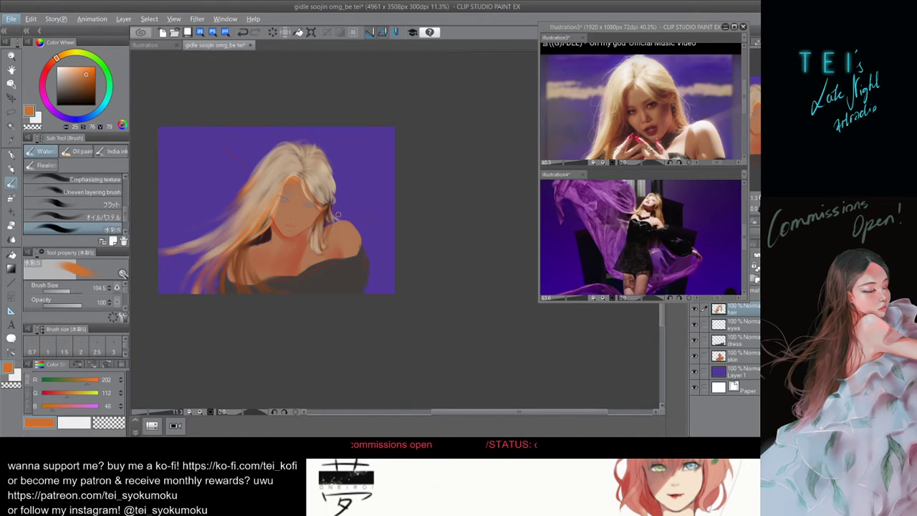
{"action": "left_click_drag", "start_coordinate": [333, 173], "coordinate": [334, 177]}
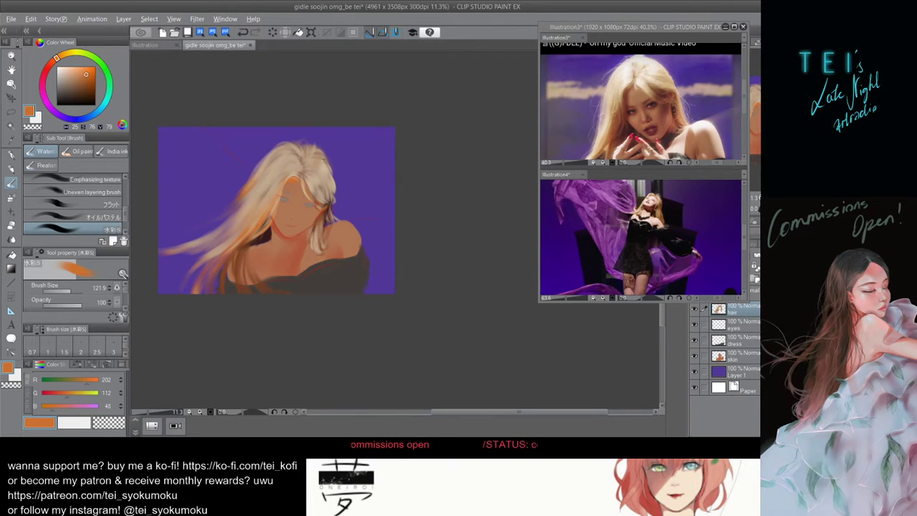
Sample light beige (RGB 204, 182, 153) and paint a long highlight strand along the outer hair at brush size 55.4, replacing a first attempt.
{"action": "left_click", "coordinate": [304, 162], "text": "alt"}
{"action": "left_click_drag", "start_coordinate": [265, 155], "coordinate": [253, 170]}
{"action": "key", "text": "bracketleft"}
{"action": "key", "text": "bracketleft"}
{"action": "key", "text": "bracketleft"}
{"action": "left_click_drag", "start_coordinate": [246, 210], "coordinate": [226, 261]}
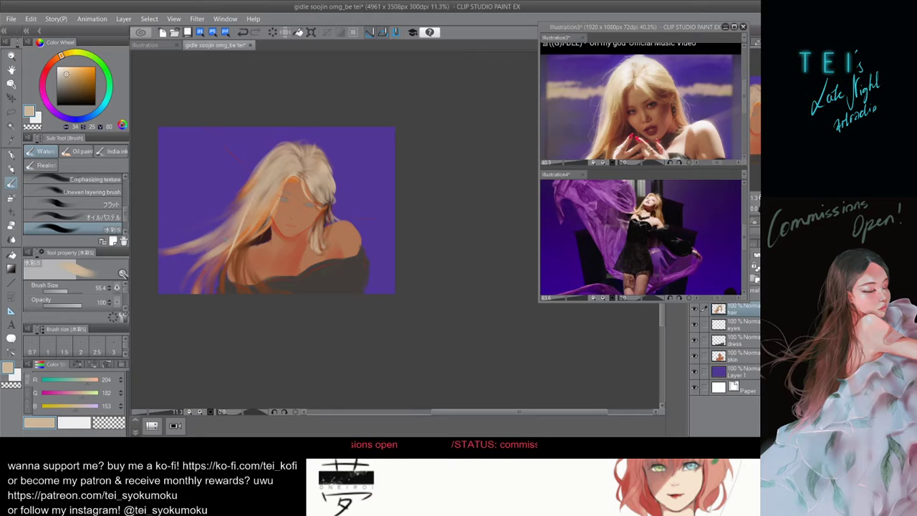
{"action": "key", "text": "ctrl+z"}
{"action": "left_click_drag", "start_coordinate": [265, 159], "coordinate": [219, 244]}
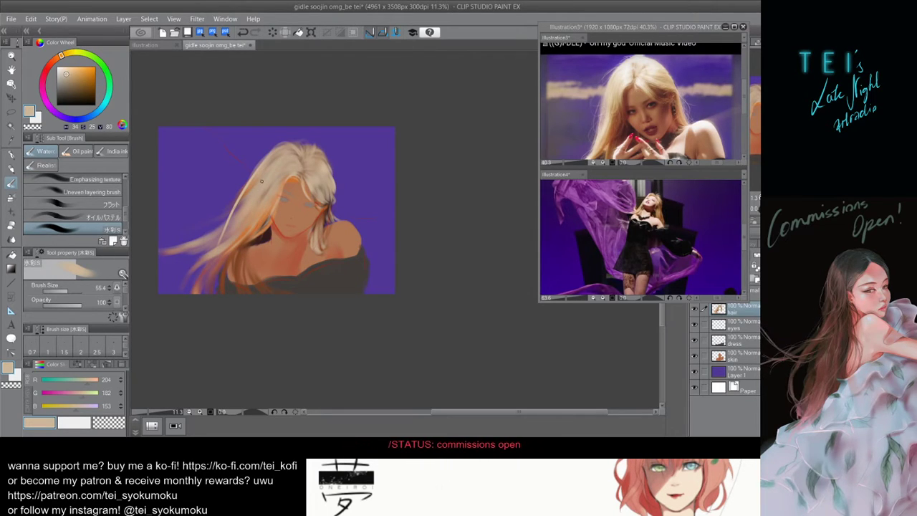
Paint a light beige strand down the outer edge of the long hair at brush size 65.0, replacing the misplaced attempts.
{"action": "key", "text": "ctrl+z"}
{"action": "key", "text": "bracketright"}
{"action": "left_click_drag", "start_coordinate": [263, 166], "coordinate": [237, 212]}
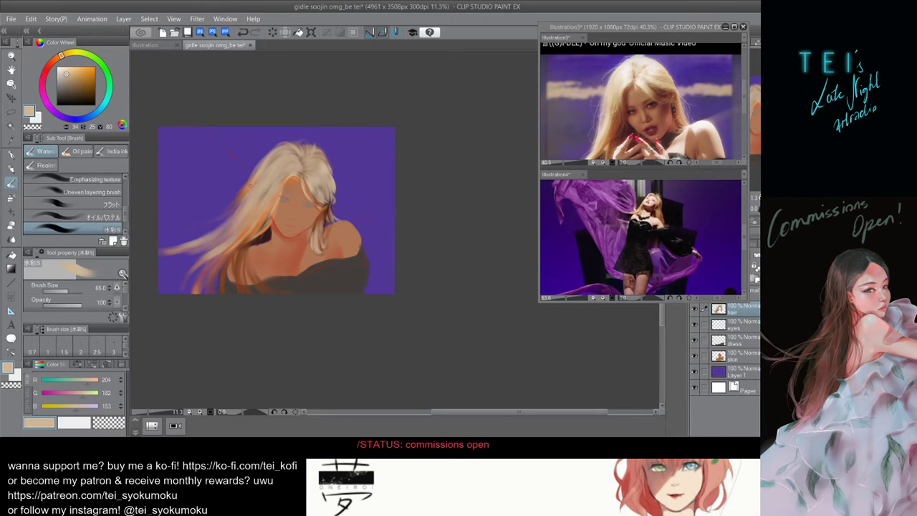
{"action": "key", "text": "ctrl+z"}
{"action": "left_click_drag", "start_coordinate": [264, 162], "coordinate": [236, 211]}
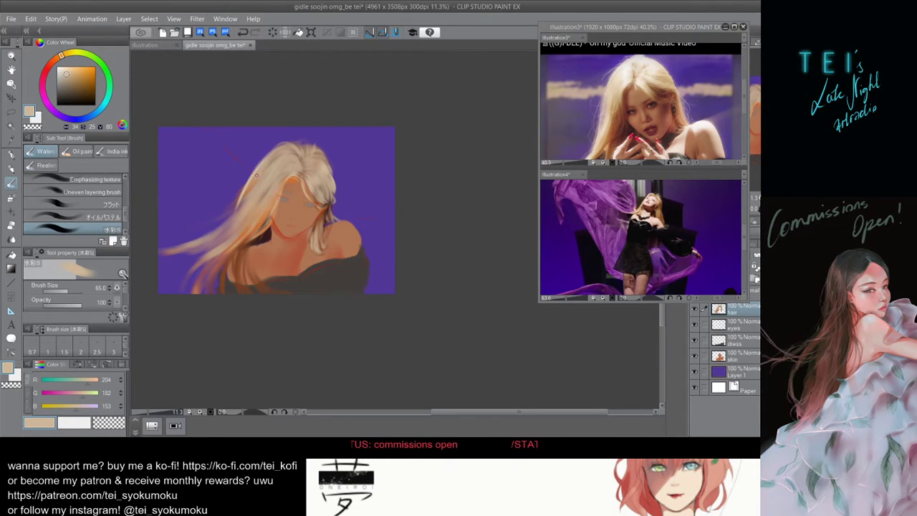
{"action": "left_click_drag", "start_coordinate": [262, 163], "coordinate": [237, 212]}
{"action": "key", "text": "ctrl+z"}
{"action": "left_click_drag", "start_coordinate": [258, 174], "coordinate": [235, 215]}
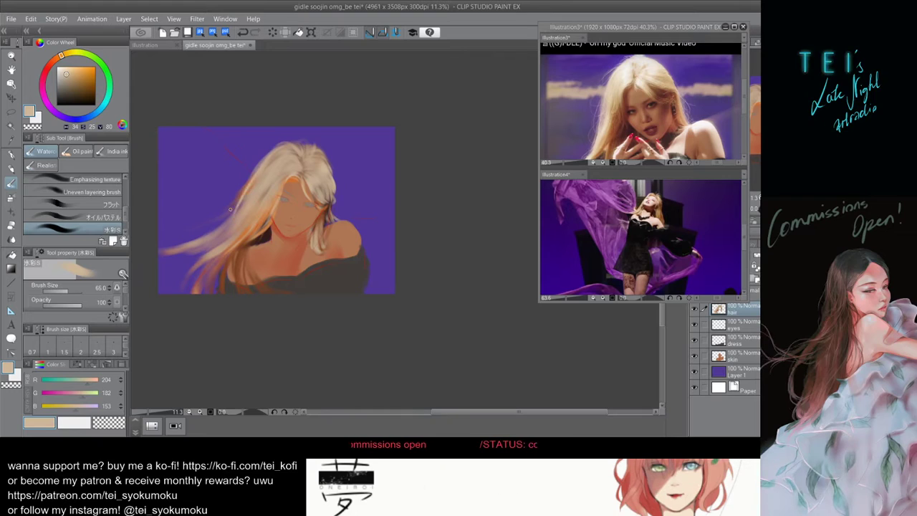
{"action": "mouse_move", "coordinate": [259, 171]}
{"action": "left_mouse_down"}
{"action": "mouse_move", "coordinate": [231, 211]}
{"action": "mouse_move", "coordinate": [249, 204]}
{"action": "mouse_move", "coordinate": [247, 196]}
{"action": "mouse_move", "coordinate": [220, 244]}
{"action": "mouse_move", "coordinate": [247, 199]}
{"action": "mouse_move", "coordinate": [216, 242]}
{"action": "left_mouse_up"}
Try a much larger brush of 229.2 on the hair and undo the last two strokes.
{"action": "key", "text": "bracketright"}
{"action": "key", "text": "bracketright"}
{"action": "key", "text": "bracketright"}
{"action": "key", "text": "bracketright"}
{"action": "key", "text": "bracketright"}
{"action": "key", "text": "bracketright"}
{"action": "key", "text": "bracketright"}
{"action": "key", "text": "bracketright"}
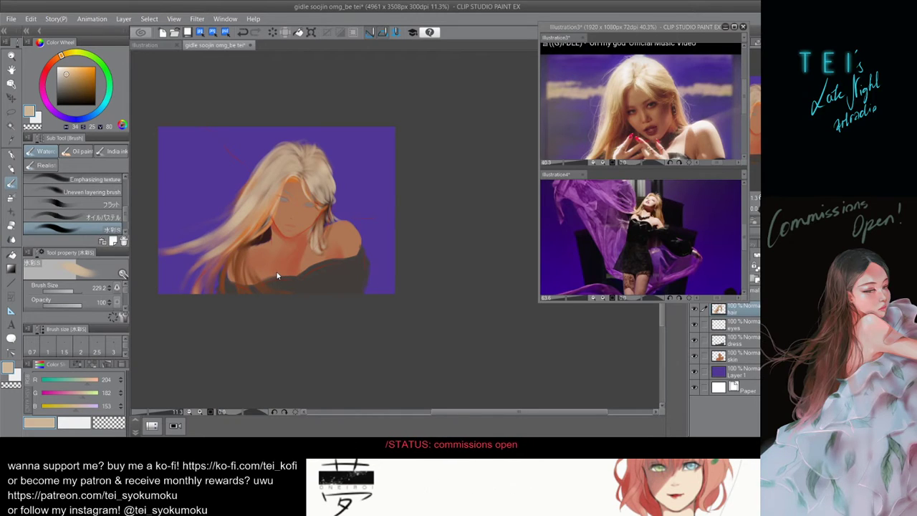
{"action": "key", "text": "ctrl+z"}
{"action": "key", "text": "ctrl+z"}
{"action": "key", "text": "bracketleft"}
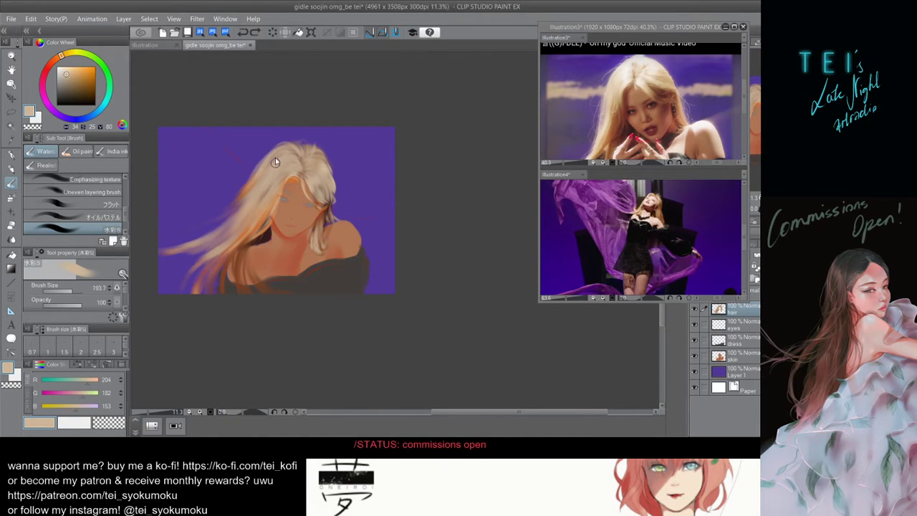
Try a short beige stroke on the outer hair at brush size 34.6 and undo it, enlarging the brush to 125.1.
{"action": "key", "text": "bracketleft"}
{"action": "key", "text": "bracketleft"}
{"action": "key", "text": "bracketleft"}
{"action": "key", "text": "bracketleft"}
{"action": "key", "text": "bracketleft"}
{"action": "key", "text": "bracketleft"}
{"action": "key", "text": "bracketleft"}
{"action": "key", "text": "bracketleft"}
{"action": "key", "text": "bracketleft"}
{"action": "key", "text": "bracketleft"}
{"action": "left_click_drag", "start_coordinate": [249, 186], "coordinate": [247, 196]}
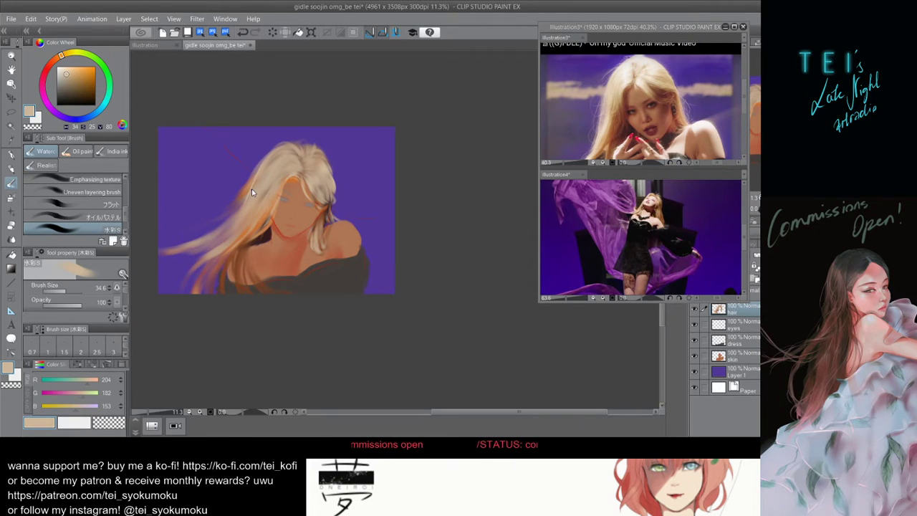
{"action": "mouse_move", "coordinate": [252, 189]}
{"action": "left_mouse_down", "text": "ctrl+alt"}
{"action": "mouse_move", "coordinate": [248, 196]}
{"action": "mouse_move", "coordinate": [264, 177]}
{"action": "mouse_move", "coordinate": [227, 219]}
{"action": "mouse_move", "coordinate": [257, 185]}
{"action": "left_mouse_up", "text": "ctrl+alt"}
{"action": "key", "text": "ctrl+z"}
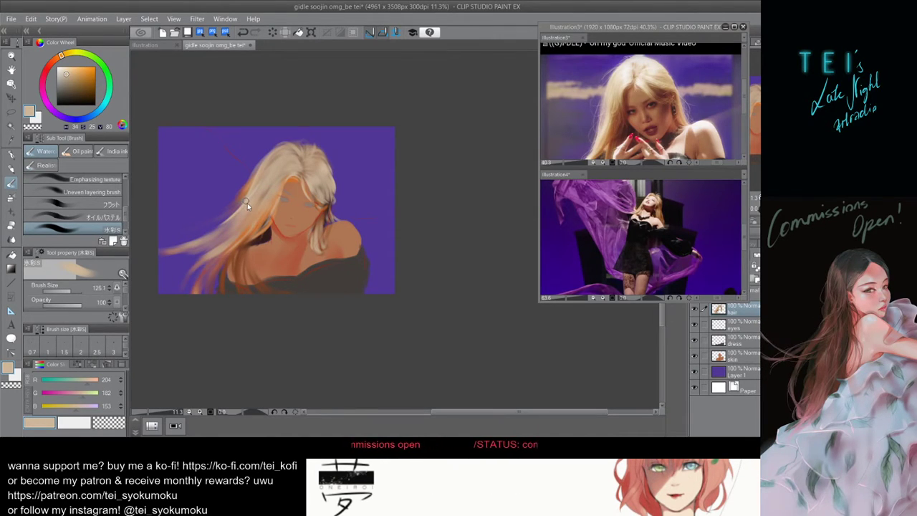
Paint thin beige strands sweeping outward along the windblown hair at brush size 58.0, undoing the misplaced strokes.
{"action": "key", "text": "bracketright"}
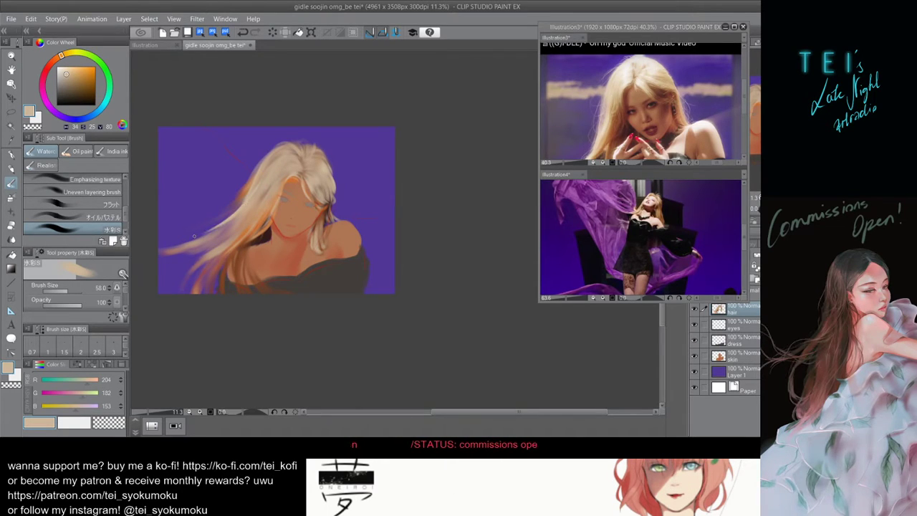
{"action": "key", "text": "ctrl+z"}
{"action": "key", "text": "ctrl+z"}
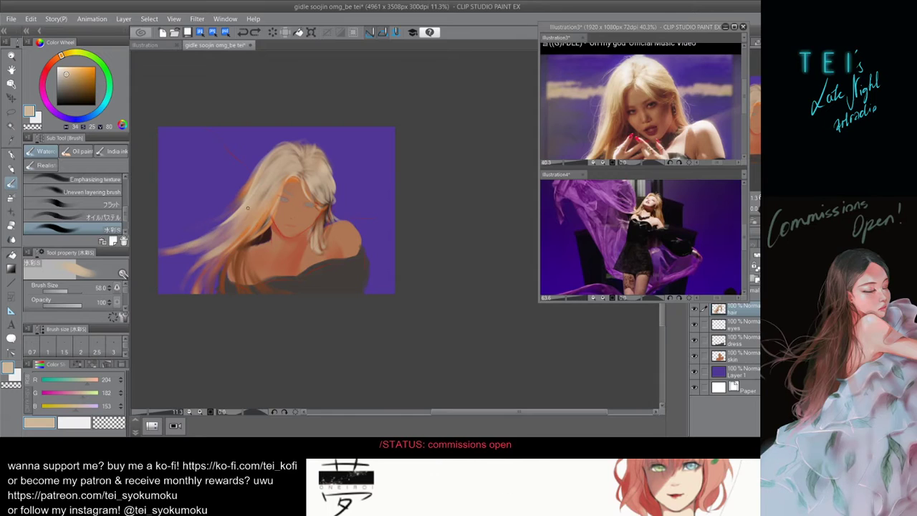
{"action": "left_click_drag", "start_coordinate": [227, 221], "coordinate": [191, 232]}
{"action": "left_click_drag", "start_coordinate": [250, 198], "coordinate": [189, 236]}
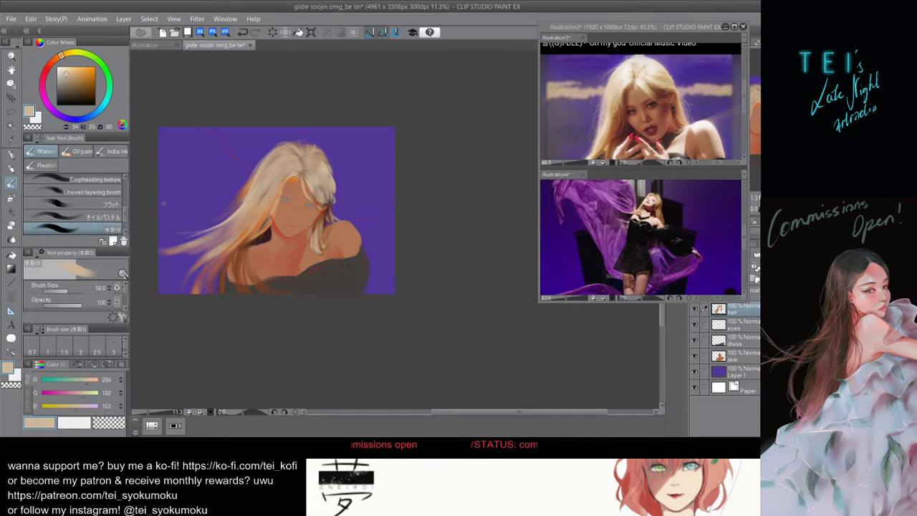
{"action": "left_click_drag", "start_coordinate": [243, 206], "coordinate": [183, 248]}
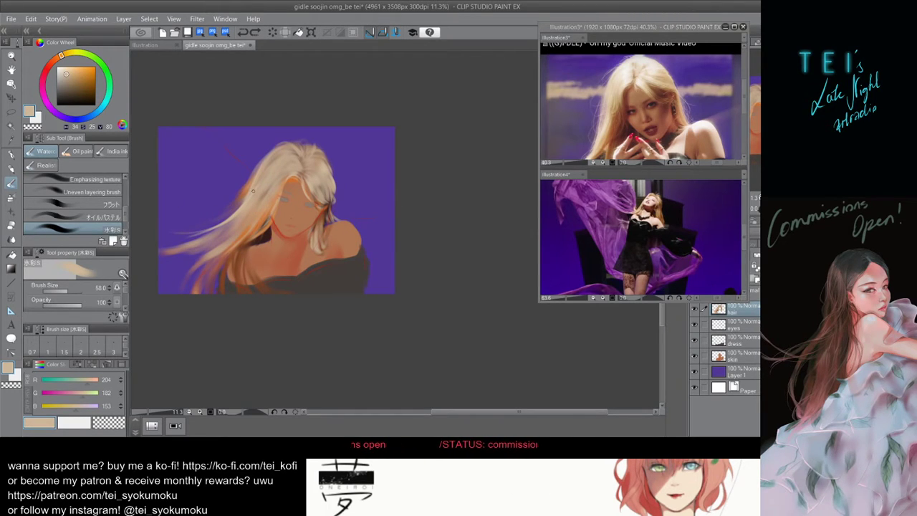
{"action": "key", "text": "ctrl+z"}
{"action": "mouse_move", "coordinate": [249, 209]}
{"action": "left_mouse_down"}
{"action": "mouse_move", "coordinate": [210, 229]}
{"action": "mouse_move", "coordinate": [255, 195]}
{"action": "mouse_move", "coordinate": [257, 206]}
{"action": "mouse_move", "coordinate": [227, 224]}
{"action": "left_mouse_up"}
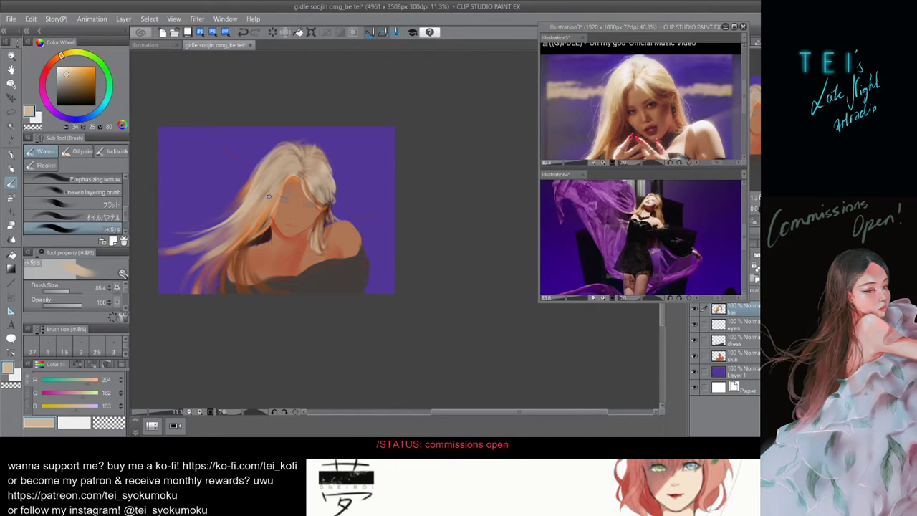
Try beige strokes in the hair beside the face at brush size 85.4 and on the crown at 44.2, undoing them.
{"action": "left_click_drag", "start_coordinate": [270, 194], "coordinate": [250, 220]}
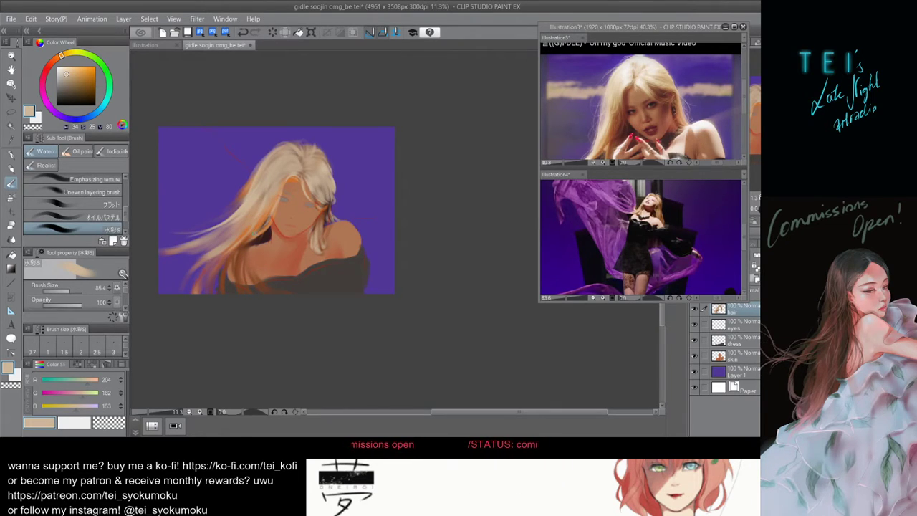
{"action": "key", "text": "["}
{"action": "key", "text": "ctrl+z"}
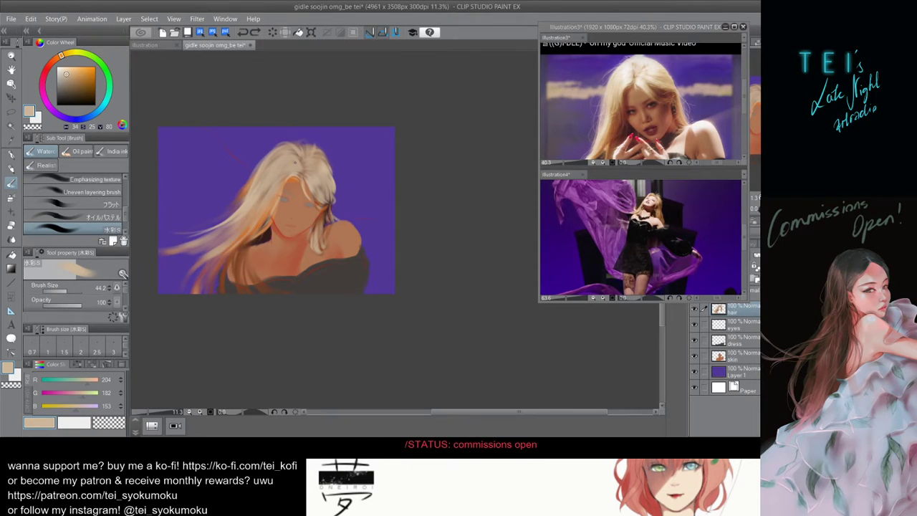
{"action": "key", "text": "ctrl+z"}
{"action": "left_click_drag", "start_coordinate": [288, 147], "coordinate": [277, 163]}
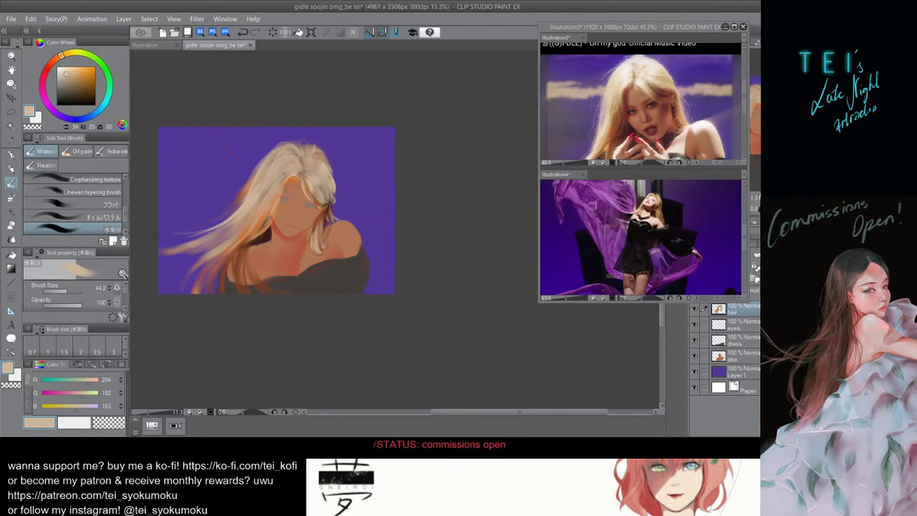
{"action": "key", "text": "ctrl+z"}
Paint a short beige stroke from the crown toward the outer hair at brush size 70.8, undoing misplaced ones, and enlarge the brush to 85.4.
{"action": "key", "text": "]"}
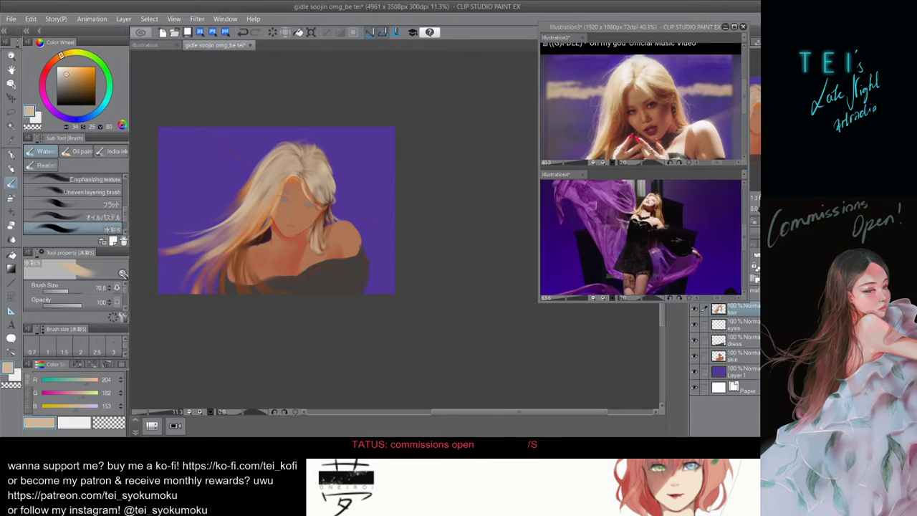
{"action": "key", "text": "ctrl+z"}
{"action": "left_click_drag", "start_coordinate": [275, 173], "coordinate": [251, 200]}
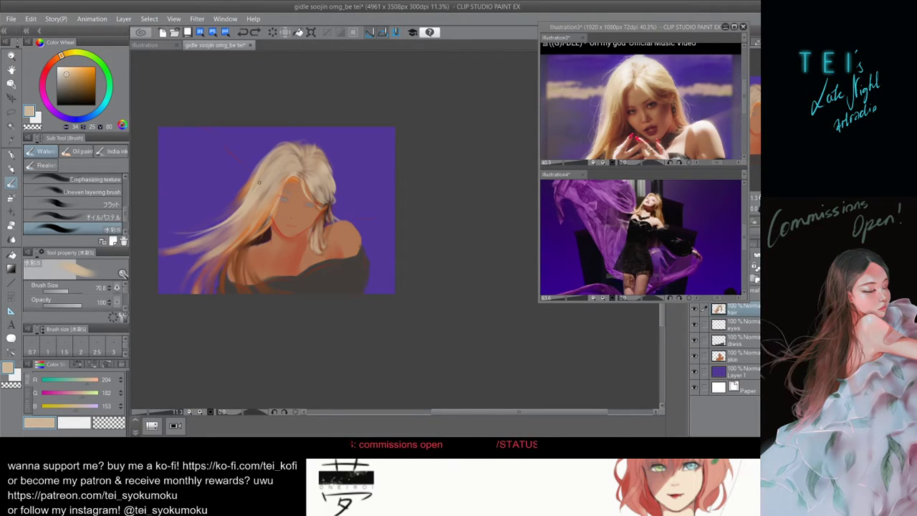
{"action": "key", "text": "ctrl+z"}
{"action": "left_click_drag", "start_coordinate": [277, 158], "coordinate": [263, 171]}
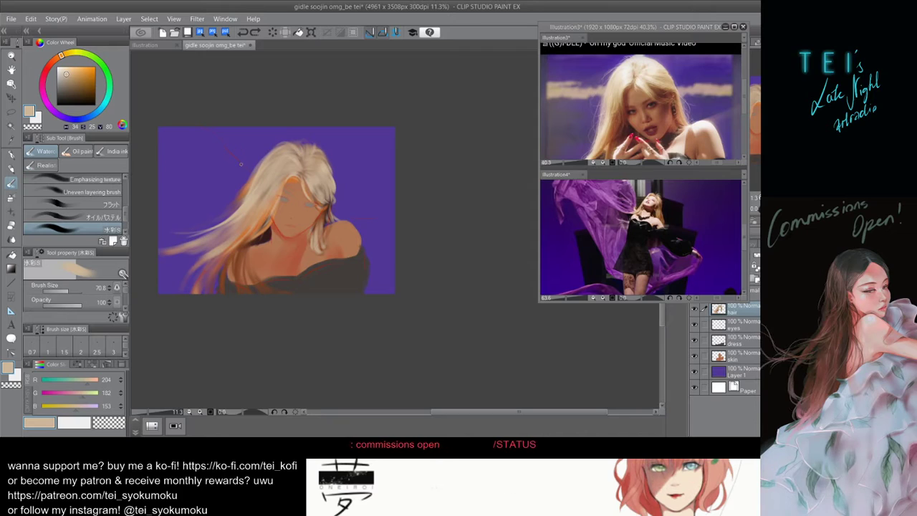
{"action": "key", "text": "]"}
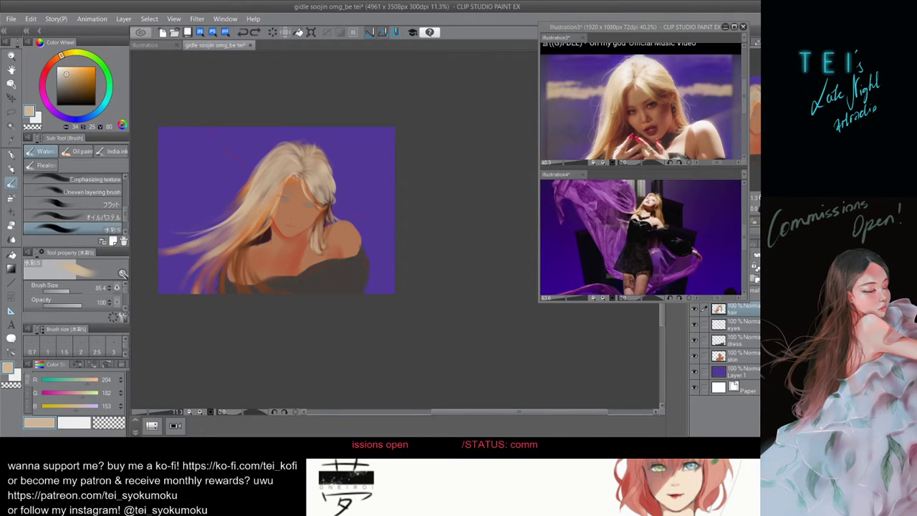
Try a long thin beige strand down the hair beside the face at brush size 33.0 and undo it.
{"action": "key", "text": "bracketleft"}
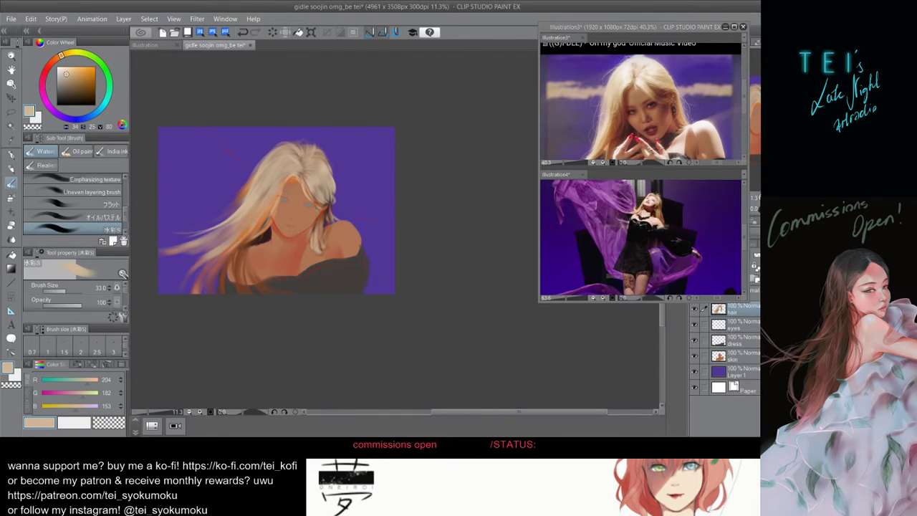
{"action": "left_click_drag", "start_coordinate": [318, 221], "coordinate": [321, 217]}
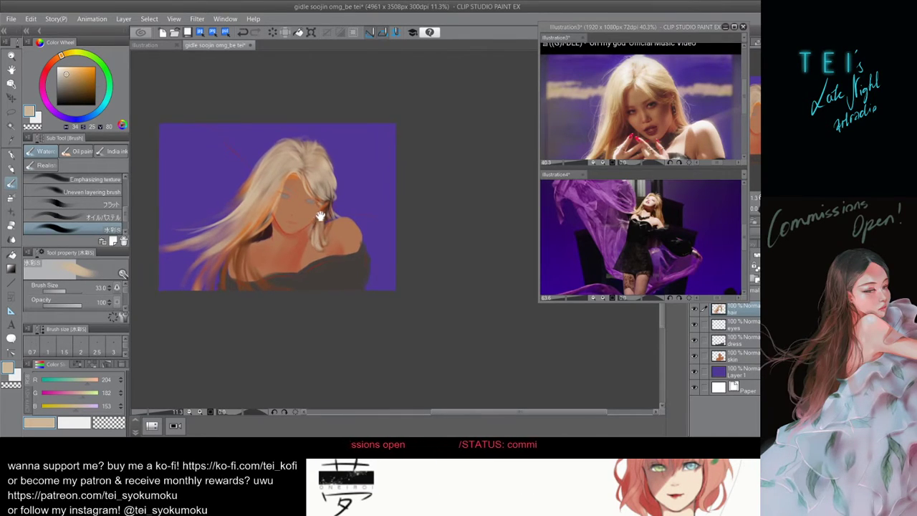
{"action": "left_click_drag", "start_coordinate": [262, 205], "coordinate": [227, 252]}
{"action": "key", "text": "ctrl+z"}
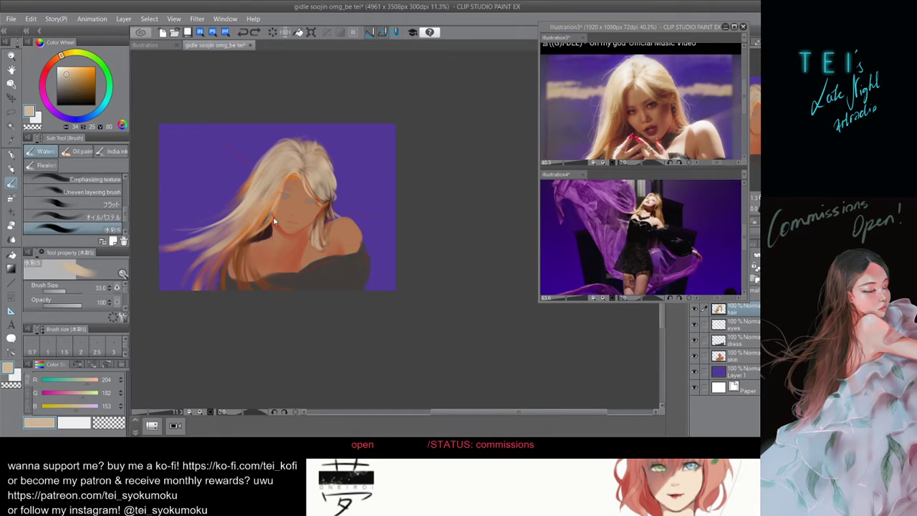
Work light beige into the hairline above the forehead at brush sizes 63.9 to 101.1, undoing misplaced strokes, and reduce the brush to 55.4.
{"action": "mouse_move", "coordinate": [278, 191]}
{"action": "left_mouse_down"}
{"action": "mouse_move", "coordinate": [261, 220]}
{"action": "mouse_move", "coordinate": [275, 226]}
{"action": "mouse_move", "coordinate": [286, 181]}
{"action": "left_mouse_up"}
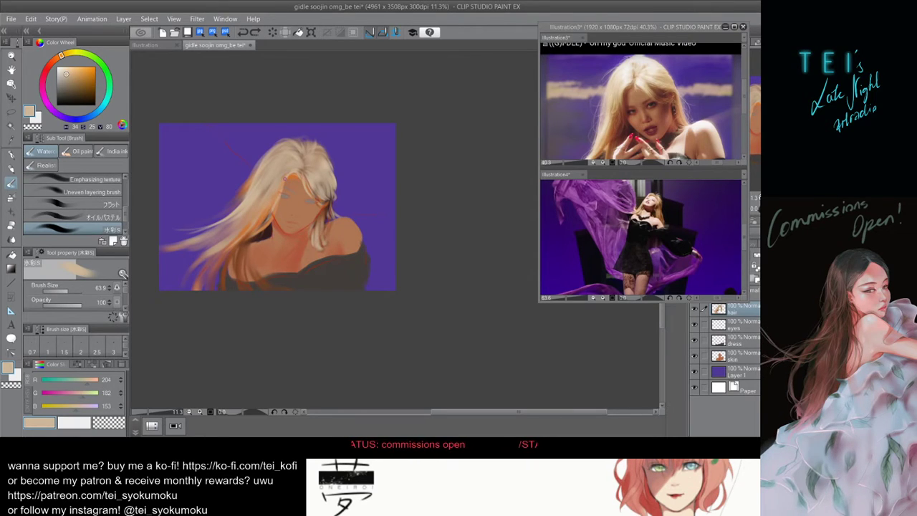
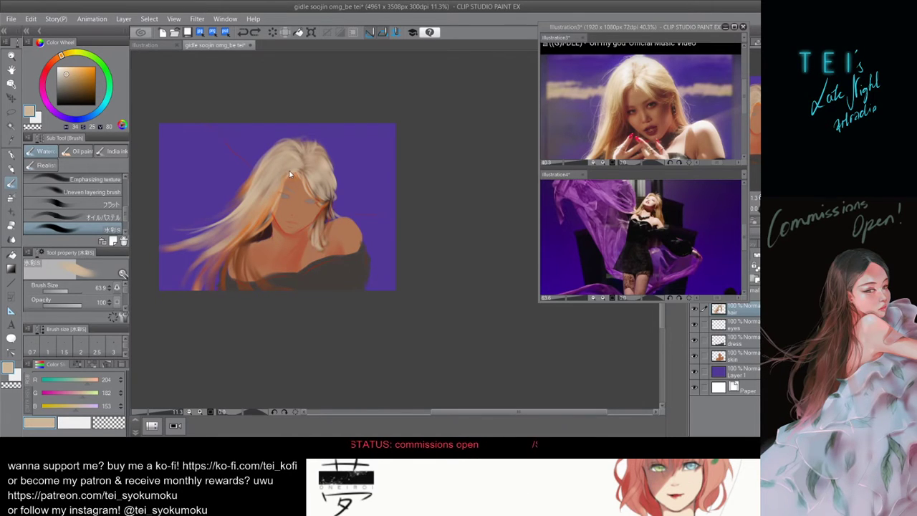
{"action": "key", "text": "]"}
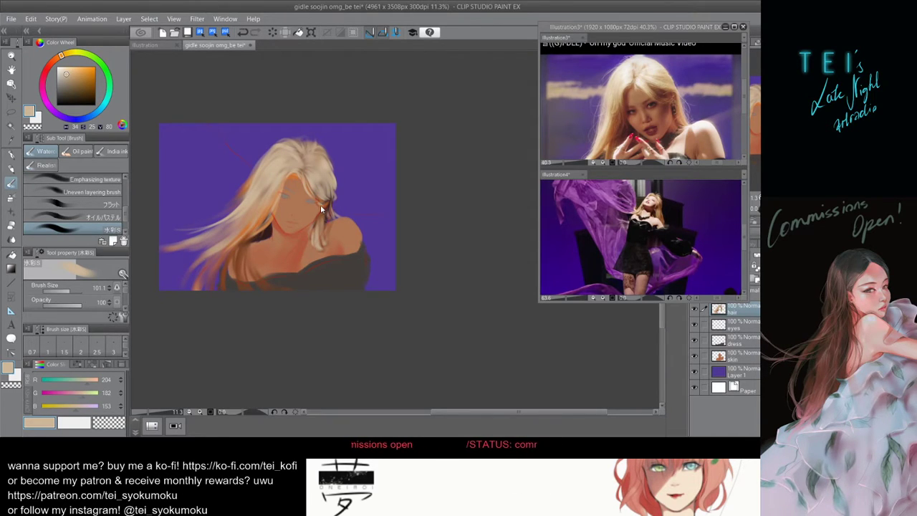
{"action": "key", "text": "ctrl+z"}
{"action": "key", "text": "ctrl+z"}
{"action": "key", "text": "bracketright"}
{"action": "key", "text": "bracketleft"}
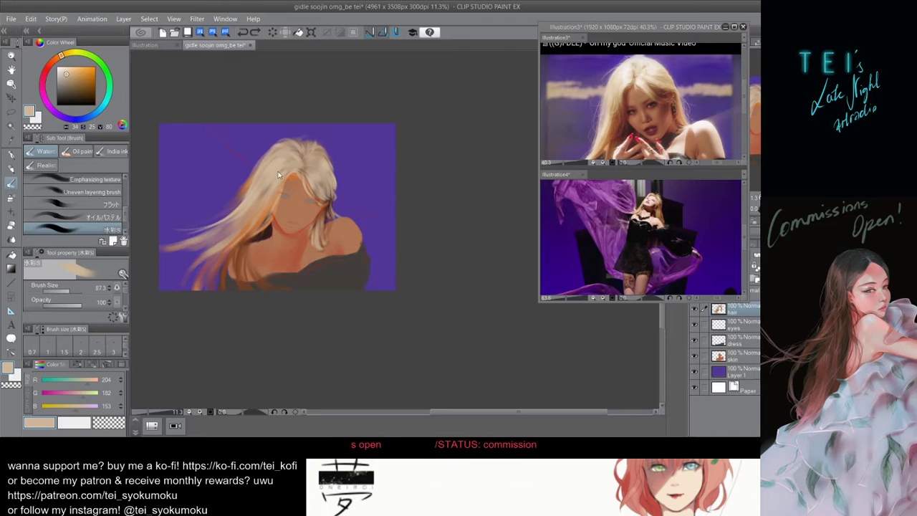
{"action": "key", "text": "bracketleft"}
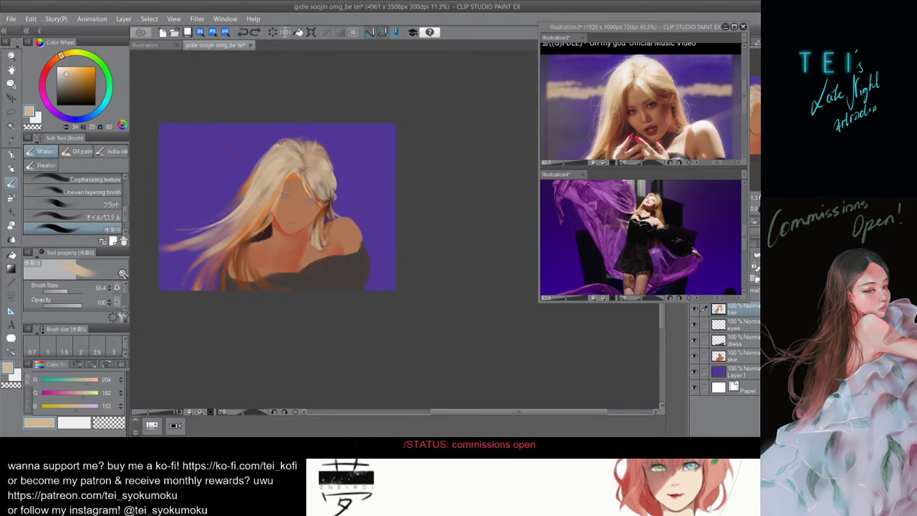
Refine the forehead hairline with small beige strokes at brush sizes between 34.6 and 48.4.
{"action": "key", "text": "bracketleft"}
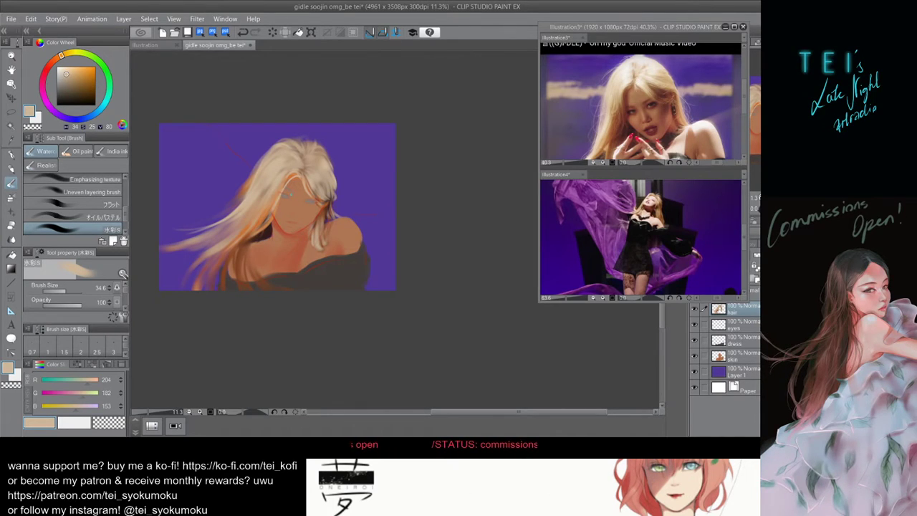
{"action": "key", "text": "bracketleft"}
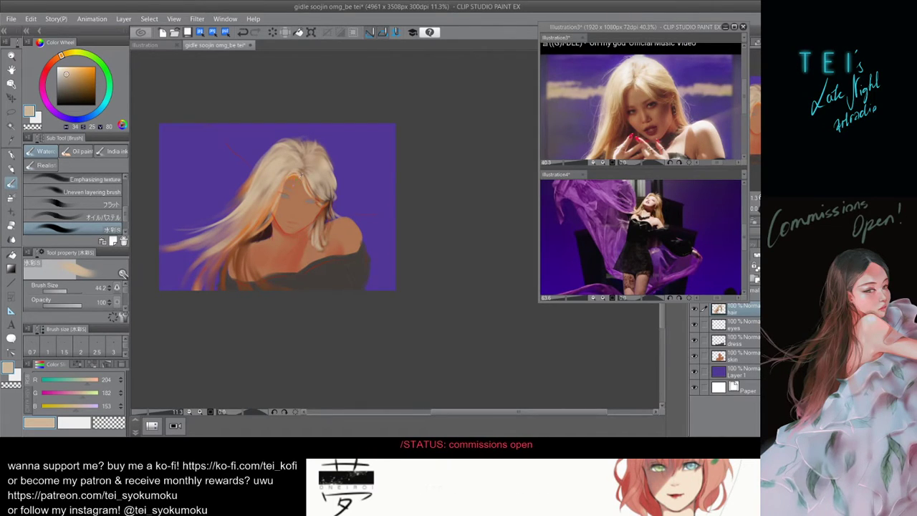
{"action": "key", "text": "bracketright"}
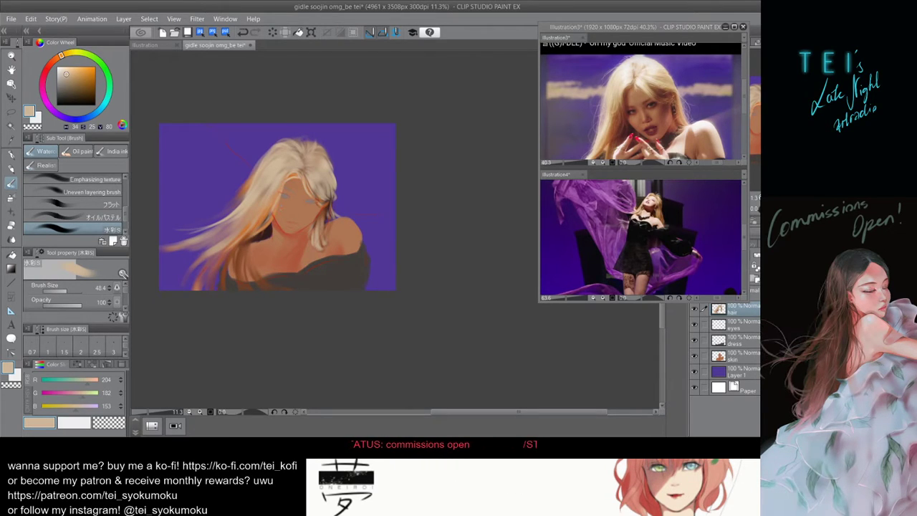
{"action": "left_click_drag", "start_coordinate": [300, 175], "coordinate": [290, 176]}
Enlarge the brush to 120.9 and cover the orange at the top of the hairline with beige.
{"action": "key", "text": "bracketright"}
{"action": "key", "text": "bracketright"}
{"action": "key", "text": "bracketright"}
{"action": "key", "text": "bracketright"}
{"action": "key", "text": "bracketright"}
{"action": "key", "text": "bracketright"}
{"action": "key", "text": "bracketright"}
{"action": "key", "text": "bracketright"}
{"action": "key", "text": "bracketright"}
{"action": "key", "text": "bracketright"}
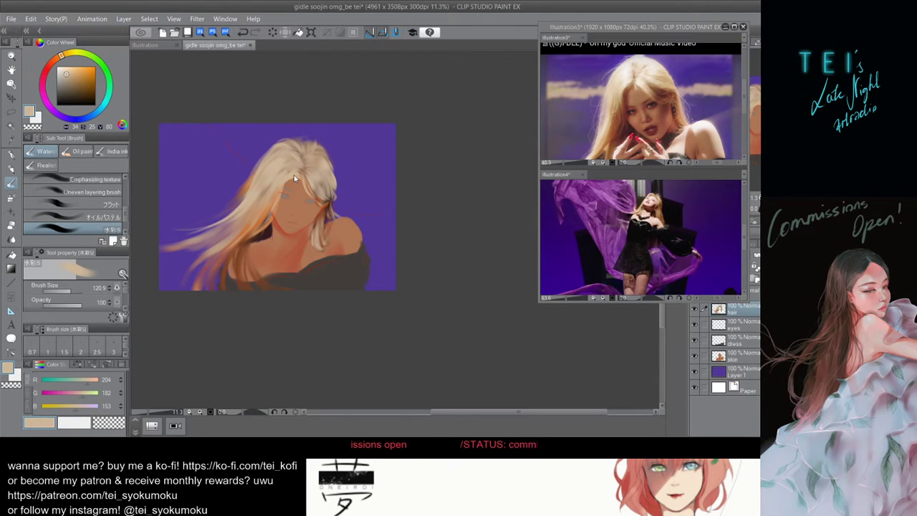
Reduce the brush to 70.8 for the hair beside the face, undo the last two strokes and restore one.
{"action": "key", "text": "bracketleft"}
{"action": "key", "text": "bracketleft"}
{"action": "key", "text": "bracketleft"}
{"action": "key", "text": "bracketleft"}
{"action": "key", "text": "bracketleft"}
{"action": "key", "text": "bracketleft"}
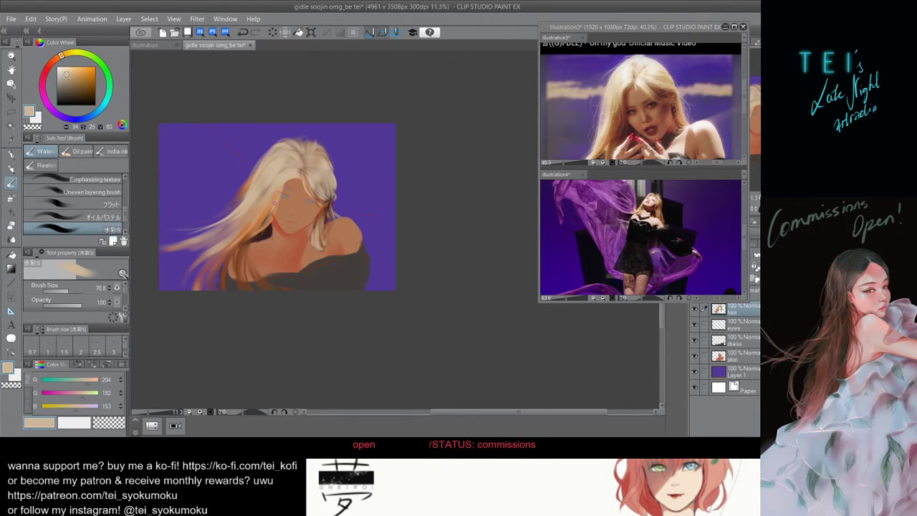
{"action": "key", "text": "ctrl+z"}
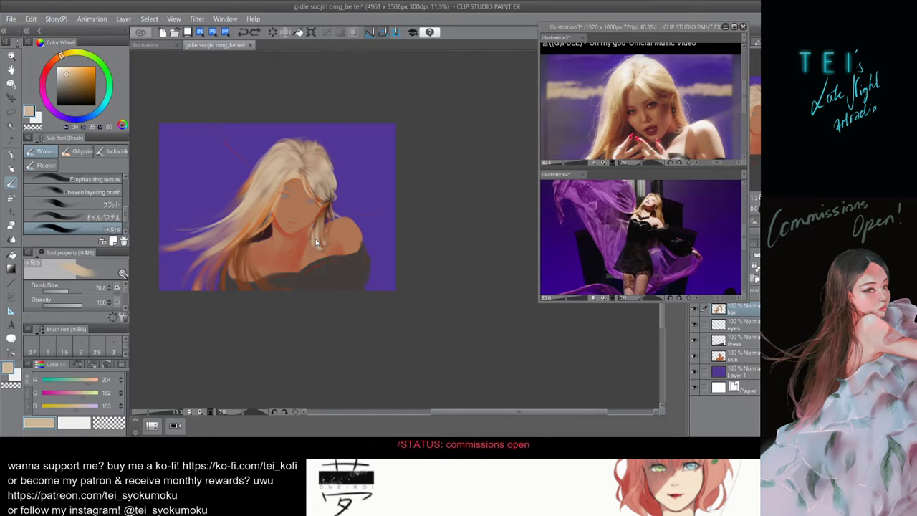
{"action": "key", "text": "ctrl+z"}
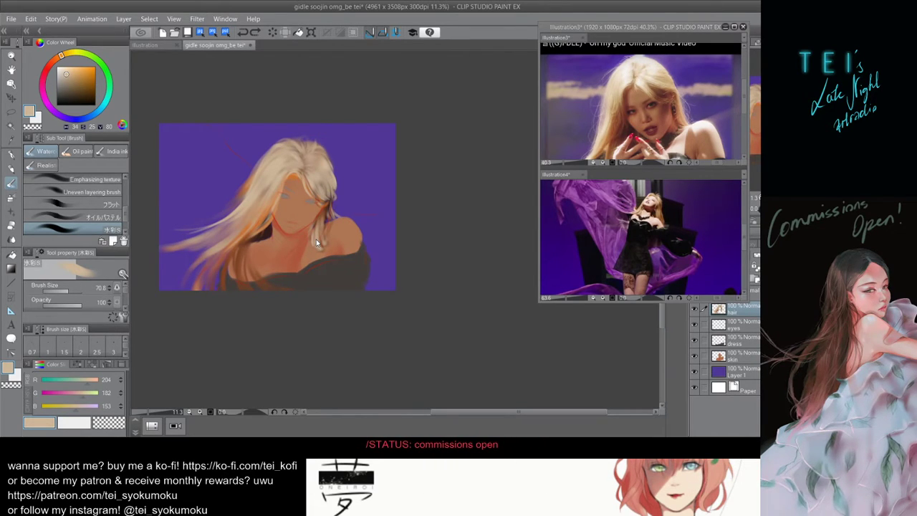
{"action": "key", "text": "ctrl+y"}
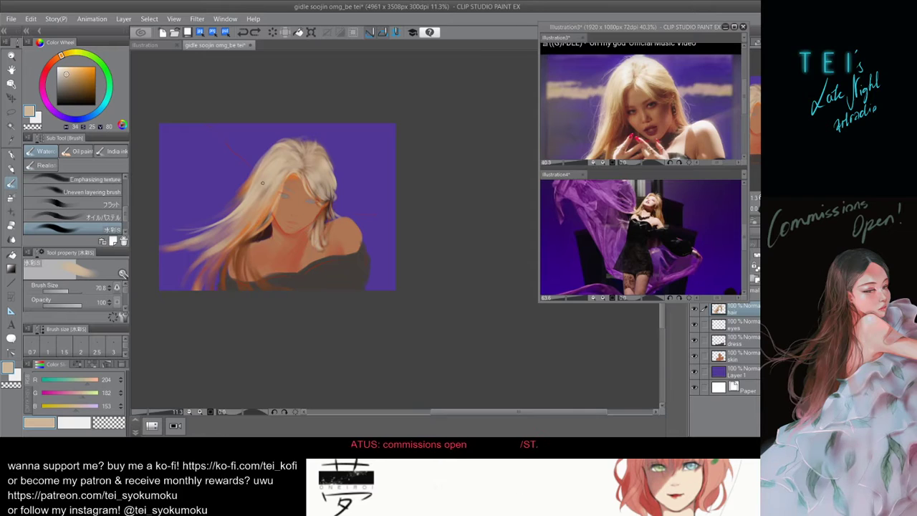
Sample light beige from the hair beside the face, try a strand over the forehead, and undo the last four strokes.
{"action": "left_click", "coordinate": [284, 177], "text": "alt"}
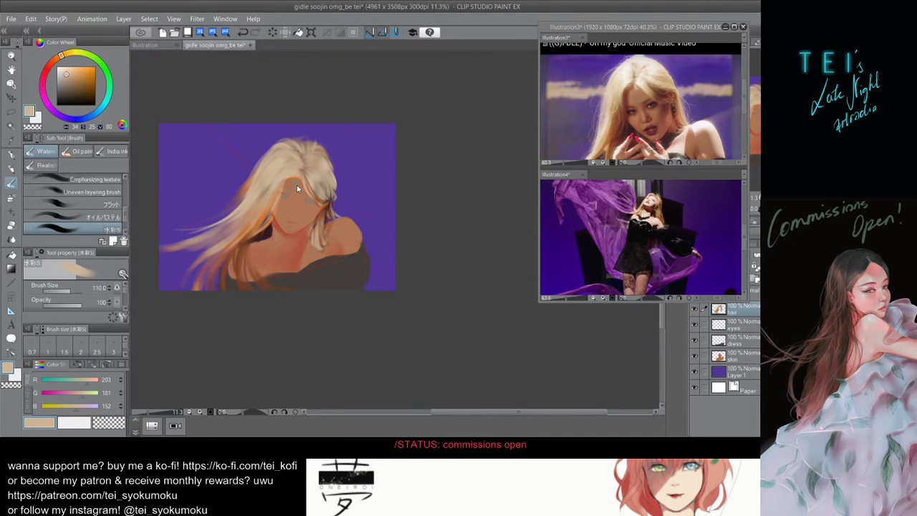
{"action": "mouse_move", "coordinate": [297, 189]}
{"action": "left_mouse_down"}
{"action": "mouse_move", "coordinate": [283, 194]}
{"action": "mouse_move", "coordinate": [298, 176]}
{"action": "mouse_move", "coordinate": [282, 192]}
{"action": "left_mouse_up"}
{"action": "key", "text": "ctrl+z"}
{"action": "key", "text": "ctrl+z"}
{"action": "key", "text": "ctrl+z"}
{"action": "key", "text": "ctrl+z"}
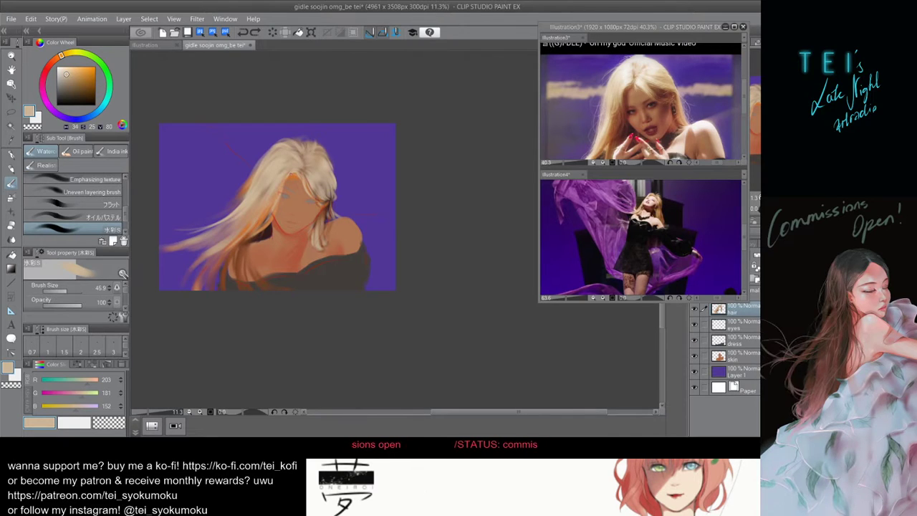
Enlarge the brush to 144.5 and paint beige from the hairline down the side of the forehead.
{"action": "key", "text": "bracketright"}
{"action": "key", "text": "bracketright"}
{"action": "key", "text": "bracketright"}
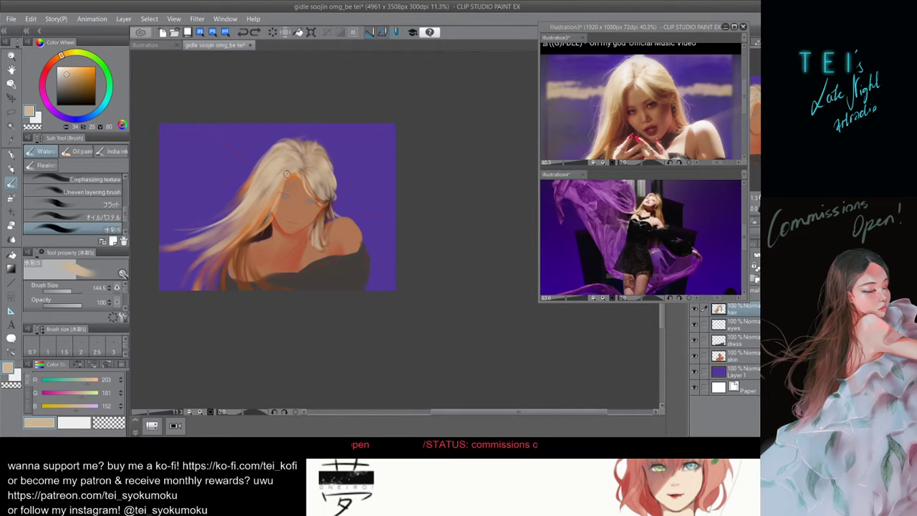
{"action": "left_click_drag", "start_coordinate": [288, 172], "coordinate": [283, 189]}
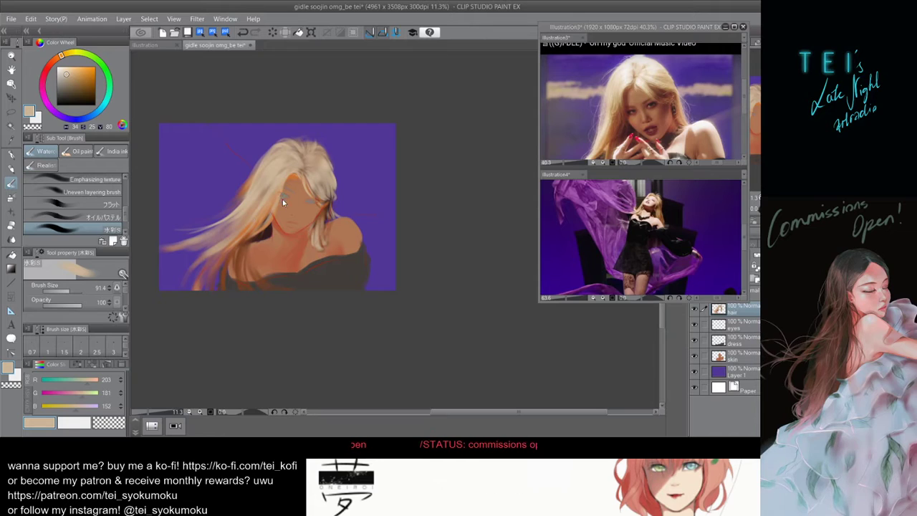
{"action": "key", "text": "bracketright"}
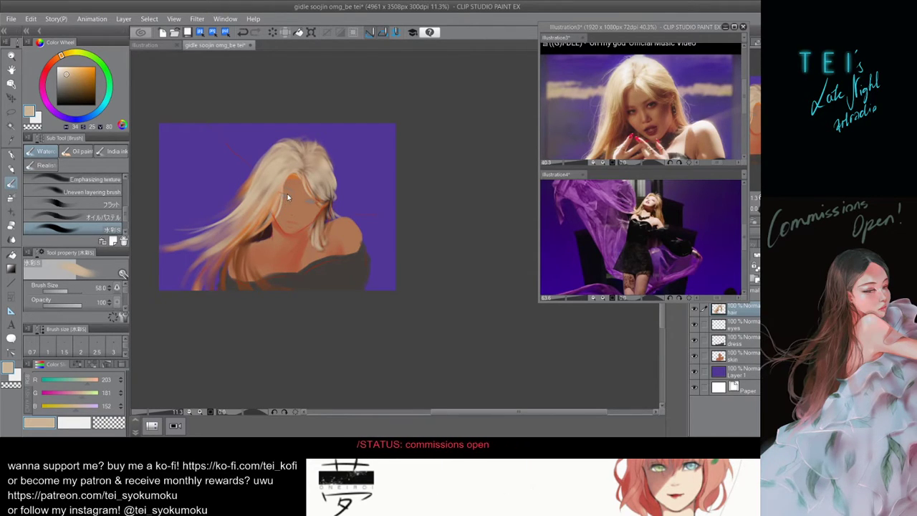
Try thin beige strands falling from the hairline past the eye at brush size 34.8, undoing each one.
{"action": "key", "text": "ctrl+z"}
{"action": "key", "text": "bracketleft"}
{"action": "key", "text": "bracketright"}
{"action": "left_click_drag", "start_coordinate": [287, 182], "coordinate": [282, 207]}
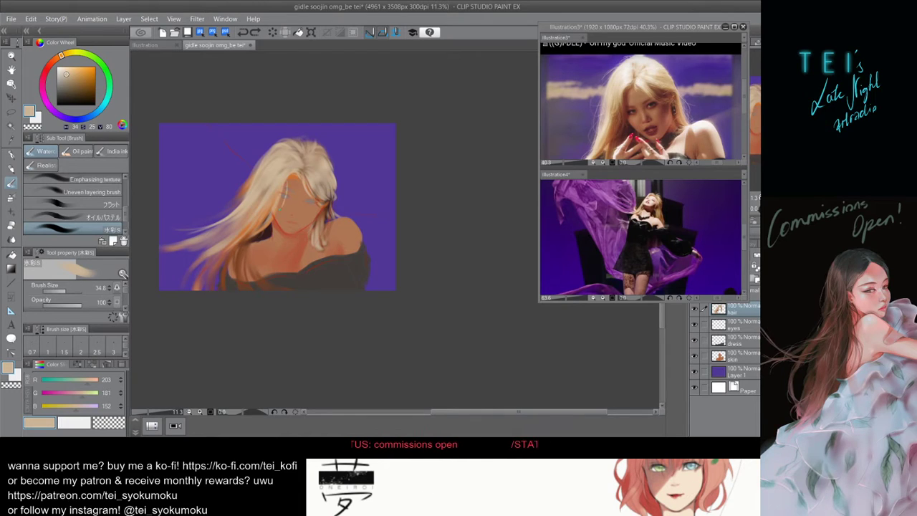
{"action": "key", "text": "ctrl+z"}
{"action": "left_click_drag", "start_coordinate": [288, 176], "coordinate": [282, 213]}
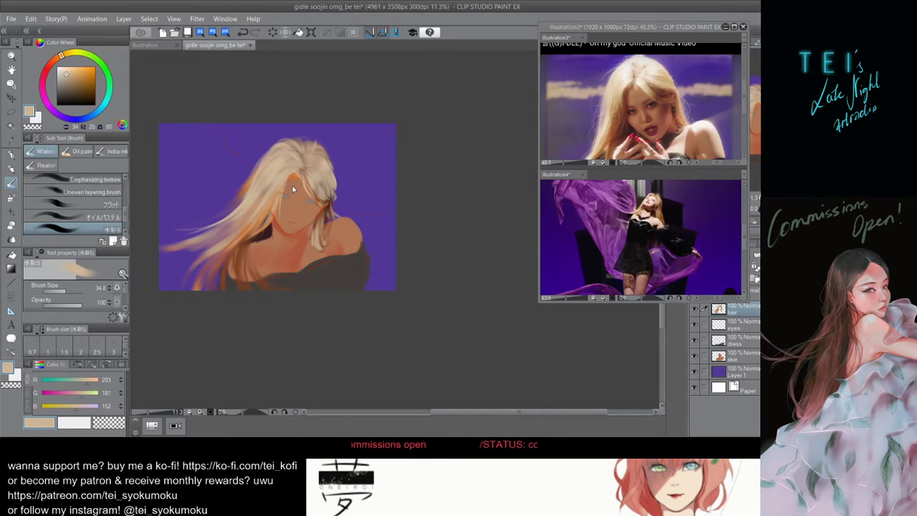
{"action": "key", "text": "ctrl+z"}
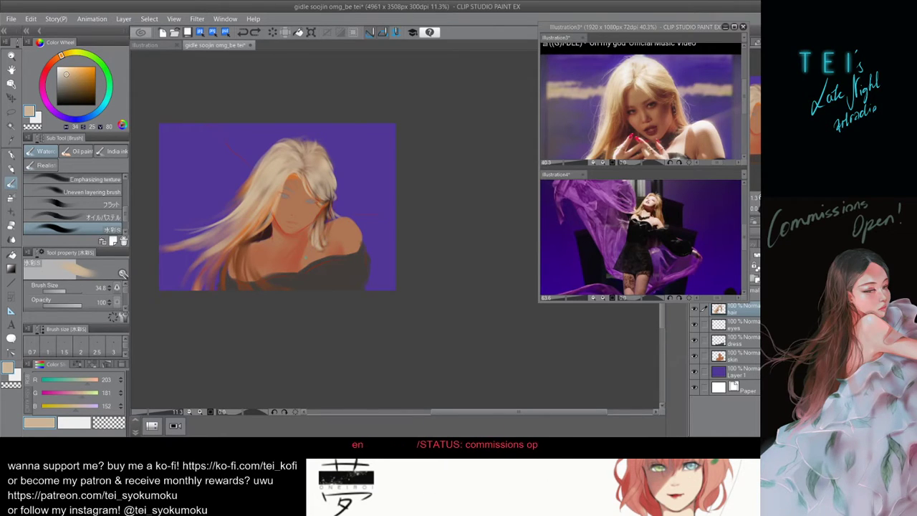
Hide and show the hair layer to check the face beneath it.
{"action": "scroll", "coordinate": [305, 260], "scroll_direction": "down", "scroll_amount": 1}
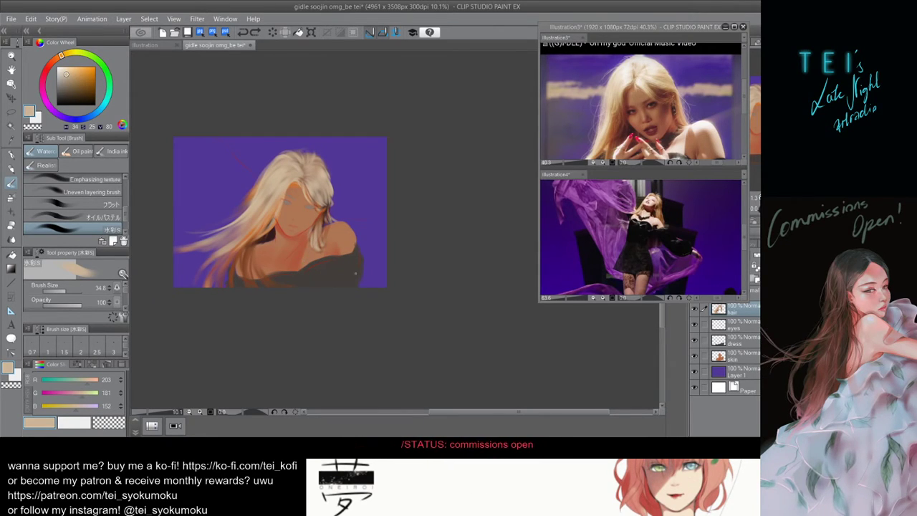
{"action": "left_click", "coordinate": [694, 309]}
{"action": "left_click", "coordinate": [695, 309]}
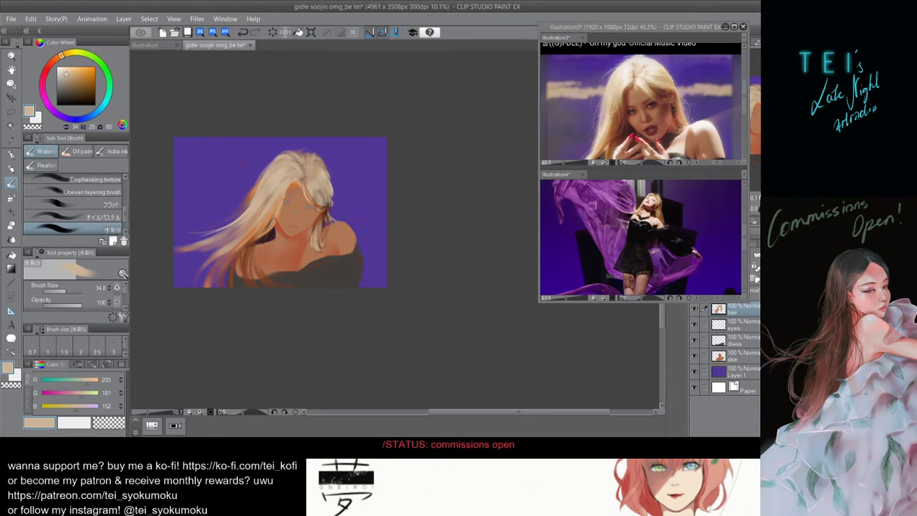
{"action": "scroll", "coordinate": [295, 217], "scroll_direction": "up", "scroll_amount": 2}
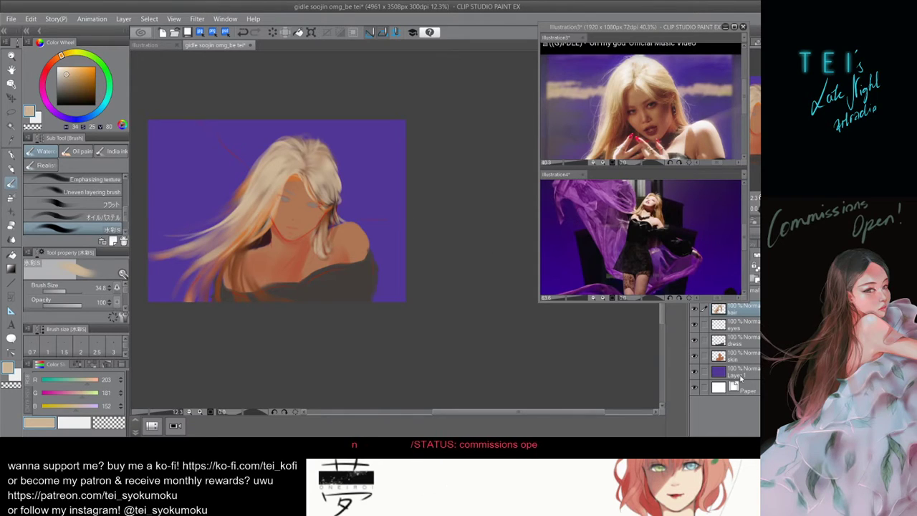
Switch to the skin layer, sample a reddish brown, and shade the forehead just below the hairline.
{"action": "left_click", "coordinate": [734, 324]}
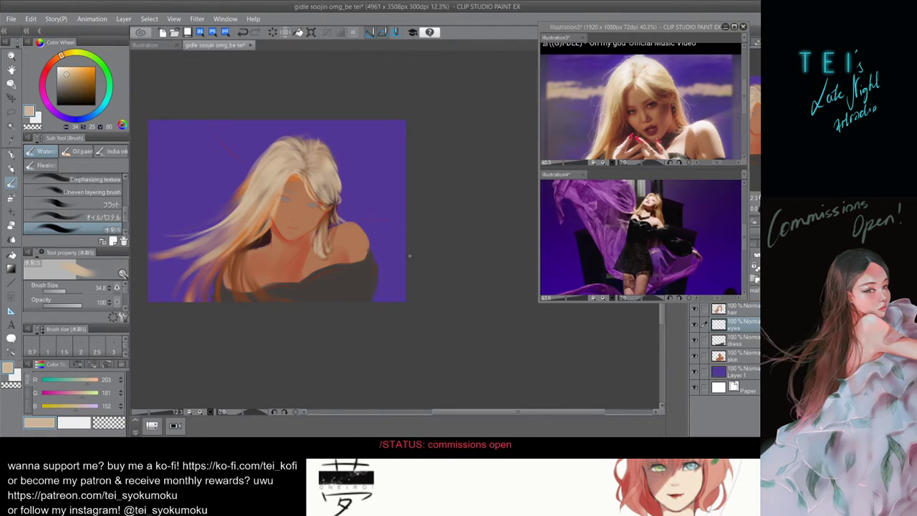
{"action": "left_click", "coordinate": [754, 359]}
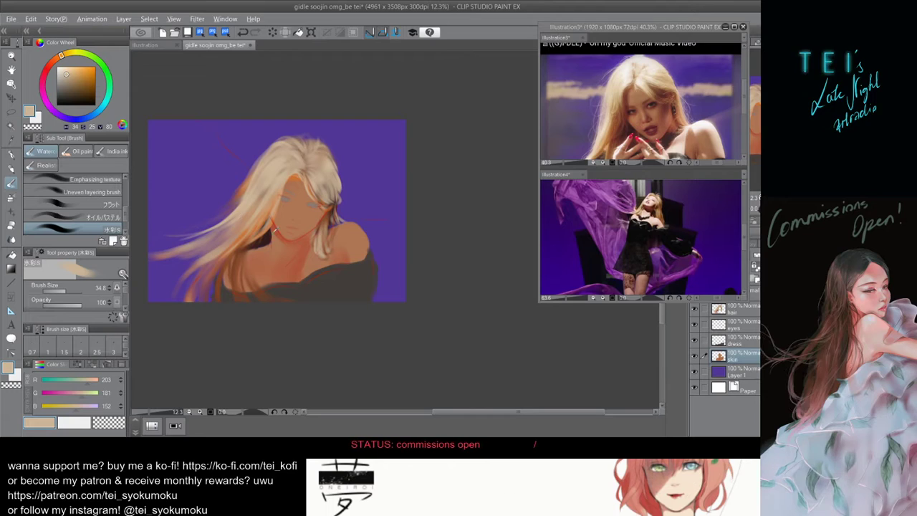
{"action": "left_click", "coordinate": [296, 185], "text": "alt"}
{"action": "left_click_drag", "start_coordinate": [294, 184], "coordinate": [301, 192]}
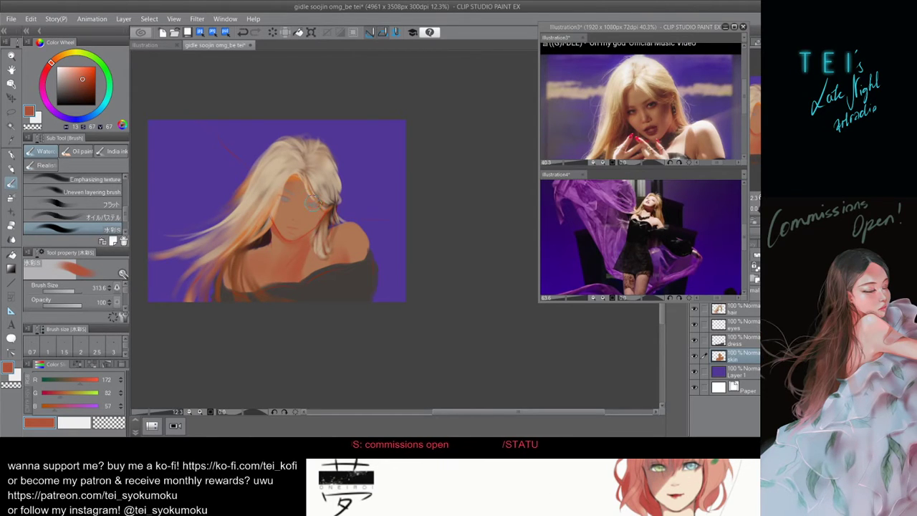
Try a broad reddish-brown shading stroke on the upper forehead with a much larger brush, and undo it.
{"action": "key", "text": "]"}
{"action": "key", "text": "]"}
{"action": "key", "text": "]"}
{"action": "key", "text": "]"}
{"action": "key", "text": "]"}
{"action": "key", "text": "]"}
{"action": "key", "text": "]"}
{"action": "key", "text": "]"}
{"action": "key", "text": "]"}
{"action": "key", "text": "]"}
{"action": "mouse_move", "coordinate": [304, 176]}
{"action": "left_mouse_down"}
{"action": "mouse_move", "coordinate": [279, 186]}
{"action": "mouse_move", "coordinate": [284, 177]}
{"action": "mouse_move", "coordinate": [307, 195]}
{"action": "mouse_move", "coordinate": [316, 187]}
{"action": "mouse_move", "coordinate": [297, 181]}
{"action": "left_mouse_up"}
{"action": "key", "text": "ctrl+z"}
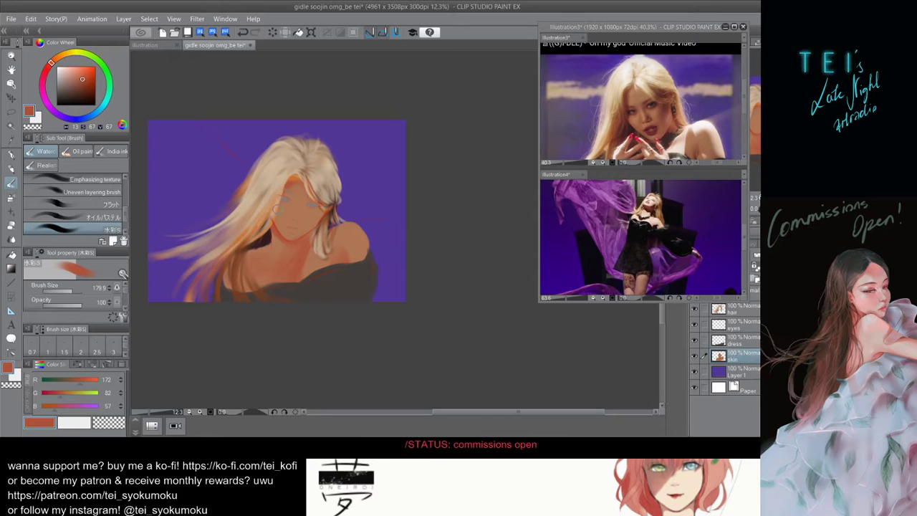
Shade between the eyes and around the nose in reddish brown at brush sizes between 25.6 and 58.4.
{"action": "left_click_drag", "start_coordinate": [302, 205], "coordinate": [299, 200]}
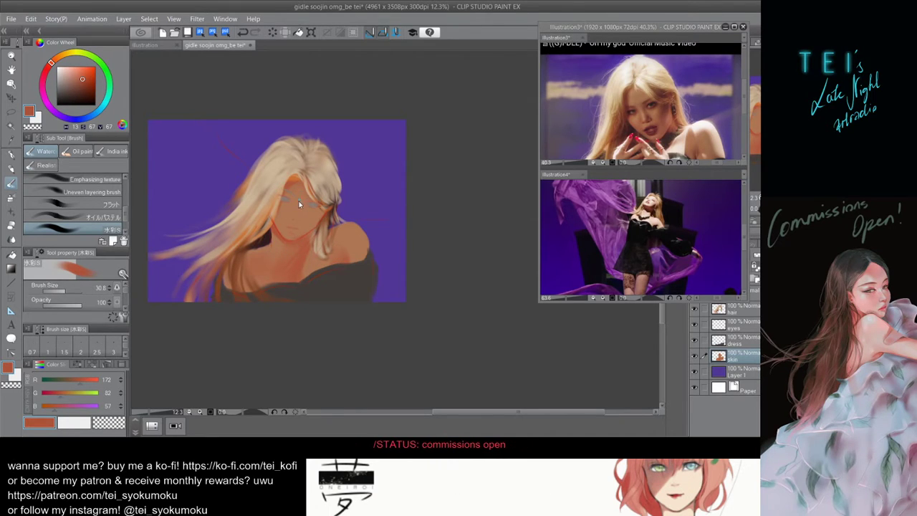
{"action": "scroll", "coordinate": [285, 224], "scroll_direction": "up", "scroll_amount": 2}
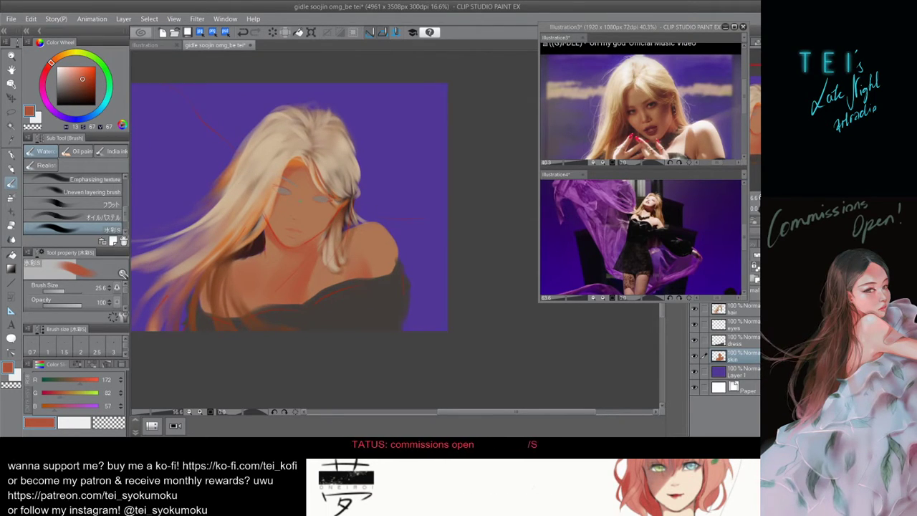
{"action": "key", "text": "bracketright"}
{"action": "key", "text": "bracketright"}
{"action": "key", "text": "bracketright"}
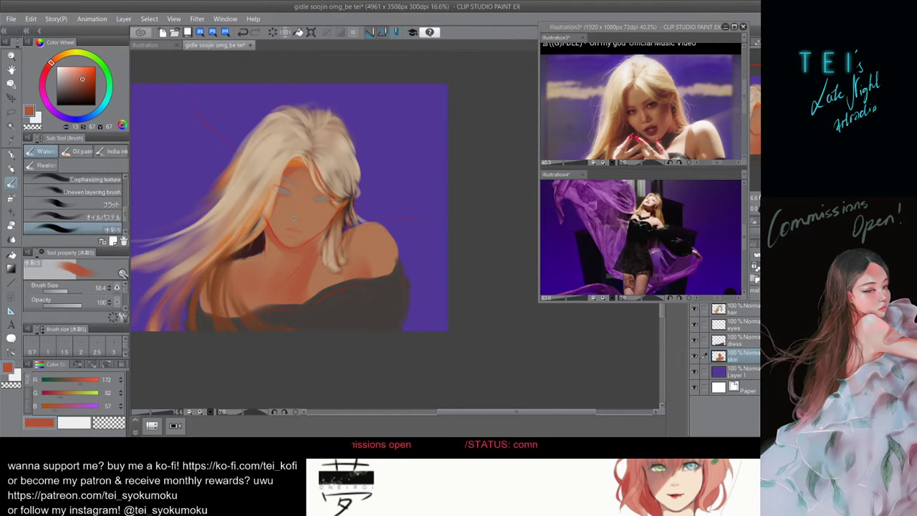
{"action": "key", "text": "]"}
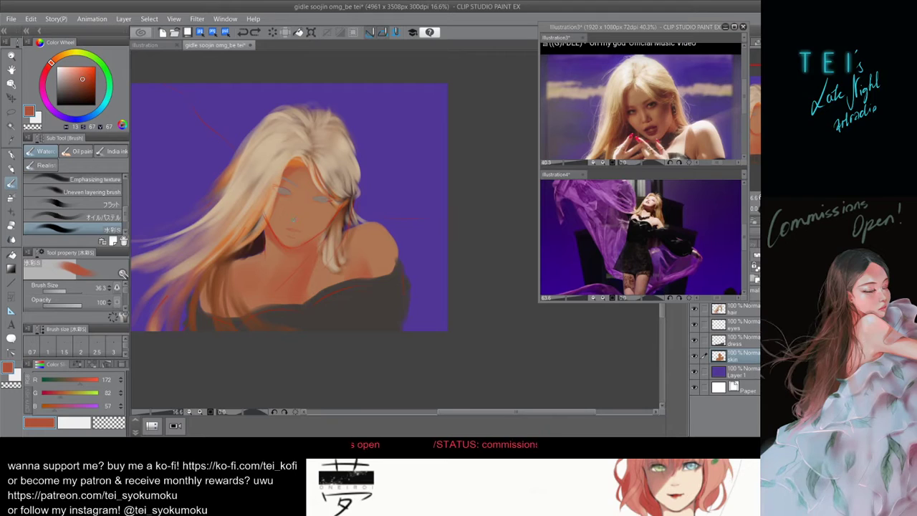
{"action": "scroll", "coordinate": [290, 230], "scroll_direction": "up", "scroll_amount": 2}
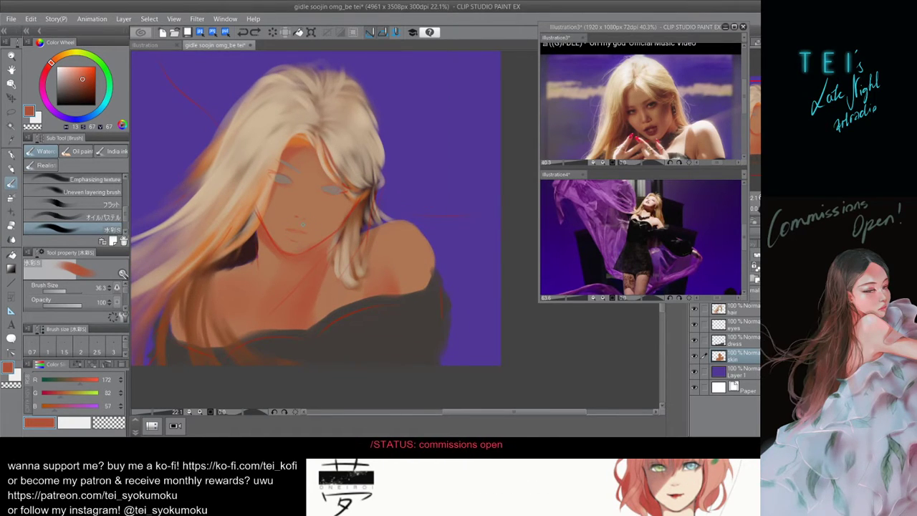
Switch to the hair layer and try to scale the hair down slightly and shift it upward.
{"action": "scroll", "coordinate": [308, 129], "scroll_direction": "down", "scroll_amount": 3}
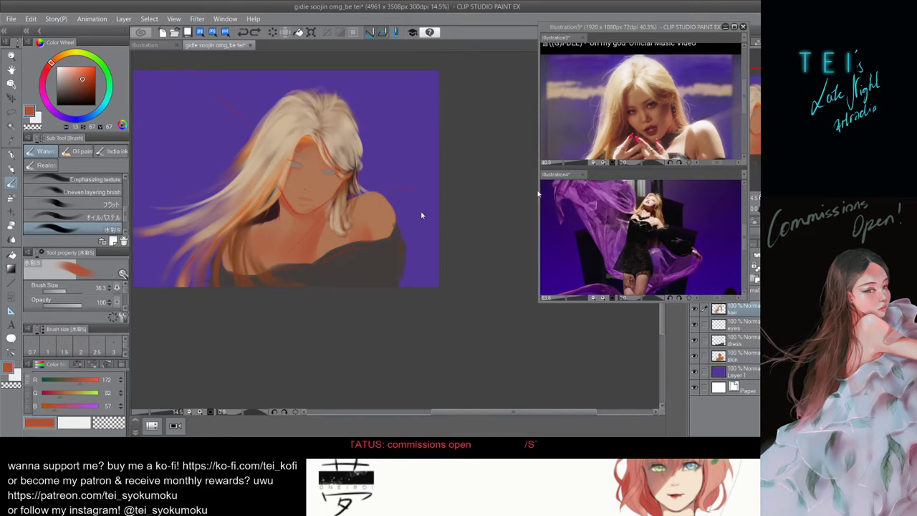
{"action": "key", "text": "ctrl+t"}
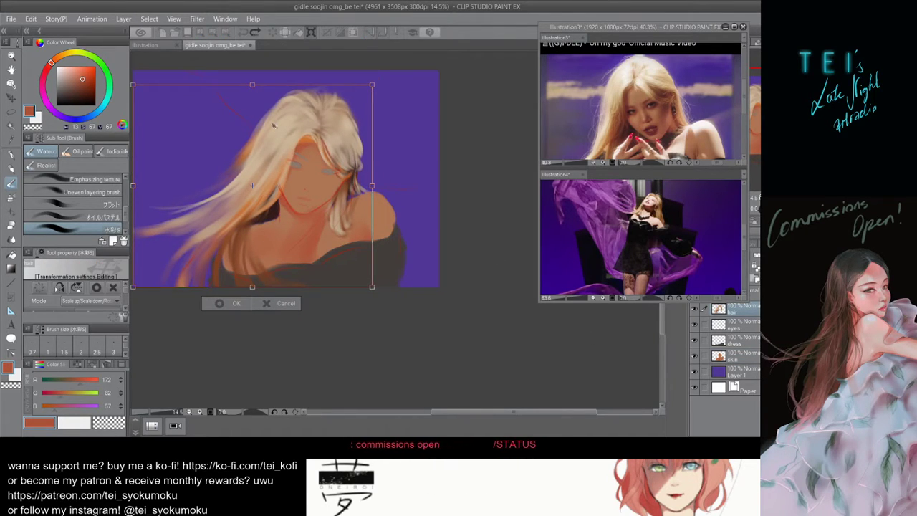
{"action": "left_click_drag", "start_coordinate": [132, 84], "coordinate": [142, 84]}
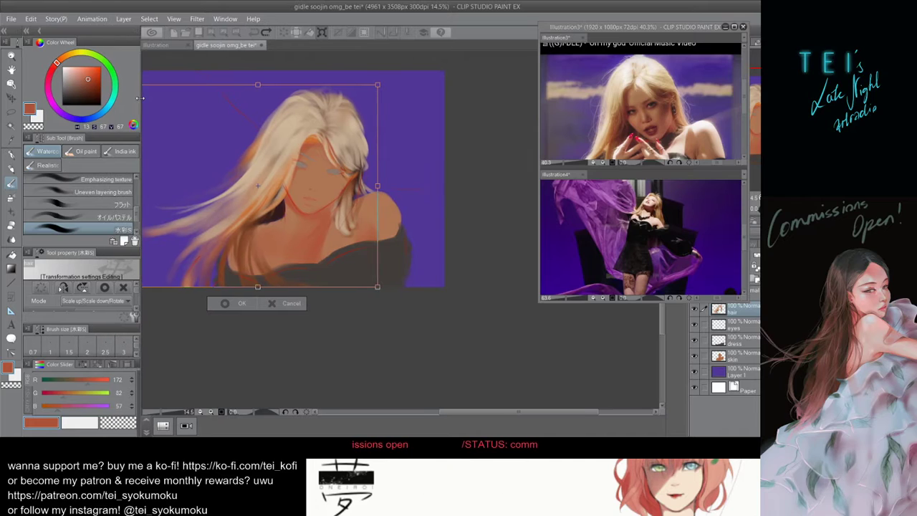
{"action": "scroll", "coordinate": [228, 116], "scroll_direction": "down", "scroll_amount": 2}
{"action": "scroll", "coordinate": [228, 116], "scroll_direction": "up", "scroll_amount": 1}
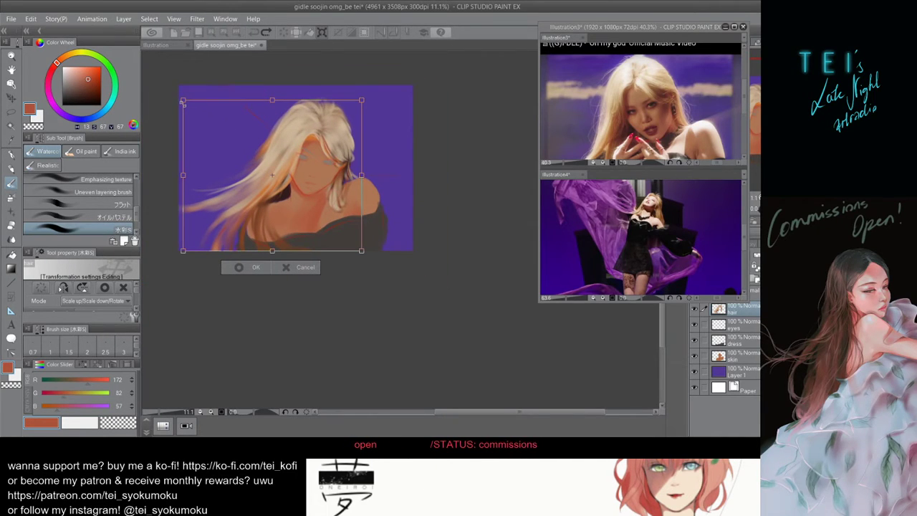
{"action": "mouse_move", "coordinate": [335, 158]}
{"action": "left_mouse_down"}
{"action": "mouse_move", "coordinate": [332, 151]}
{"action": "mouse_move", "coordinate": [337, 160]}
{"action": "left_mouse_up"}
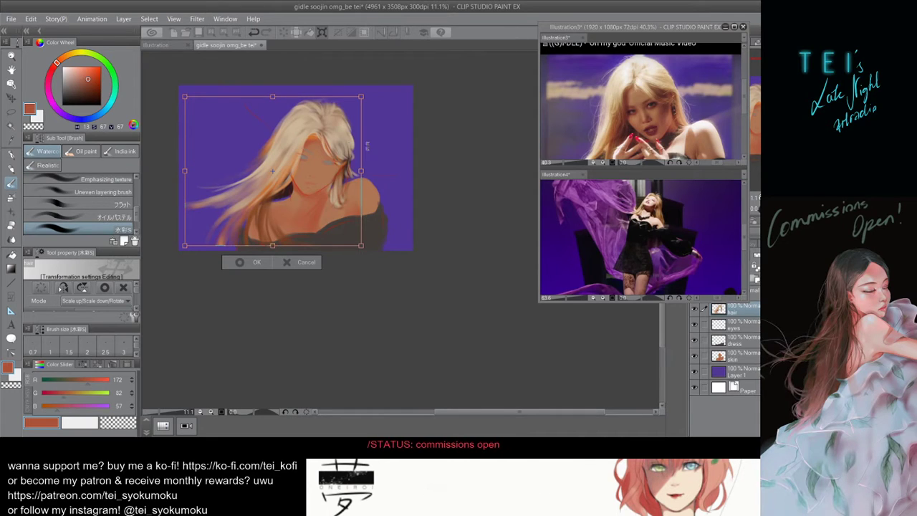
{"action": "key", "text": "Return"}
Show the rulers, scale the hair layer down slightly, and nudge it into place over the head.
{"action": "key", "text": "ctrl+r"}
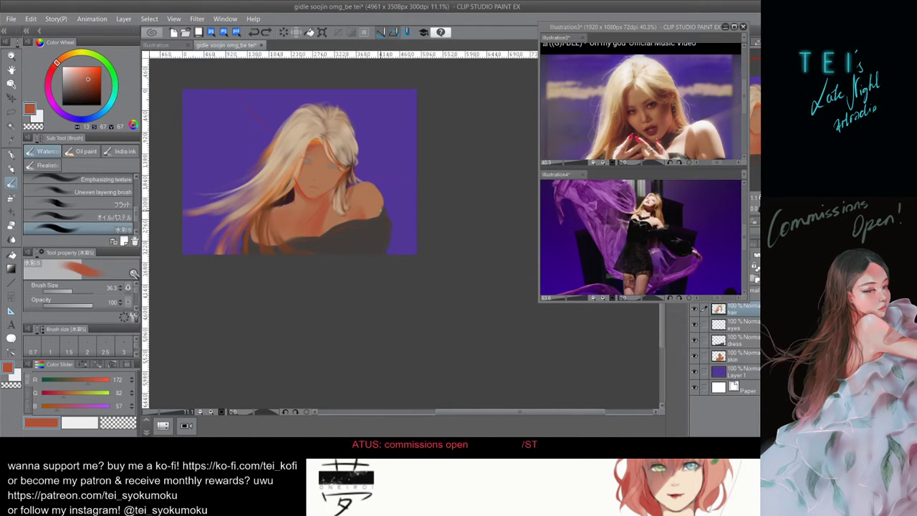
{"action": "key", "text": "ctrl+t"}
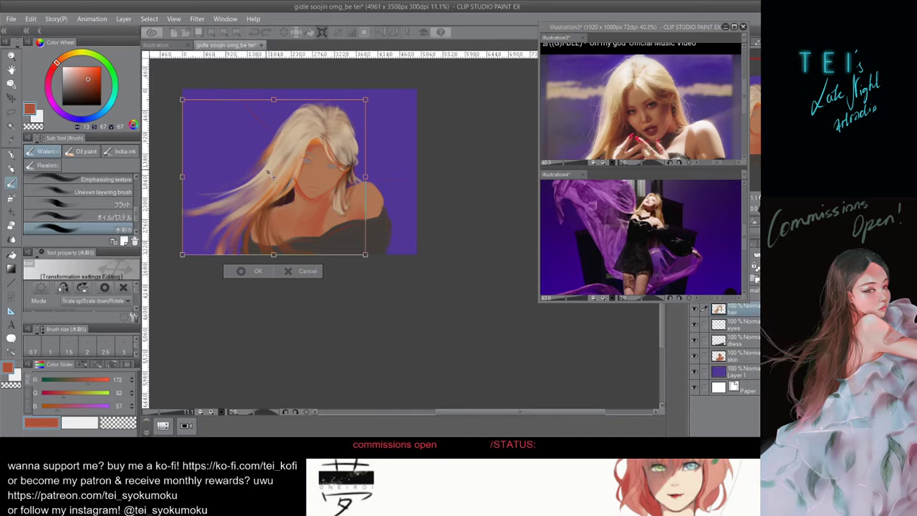
{"action": "left_click_drag", "start_coordinate": [180, 99], "coordinate": [190, 110]}
{"action": "key", "text": "Up"}
{"action": "key", "text": "Up"}
{"action": "key", "text": "Up"}
{"action": "key", "text": "Up"}
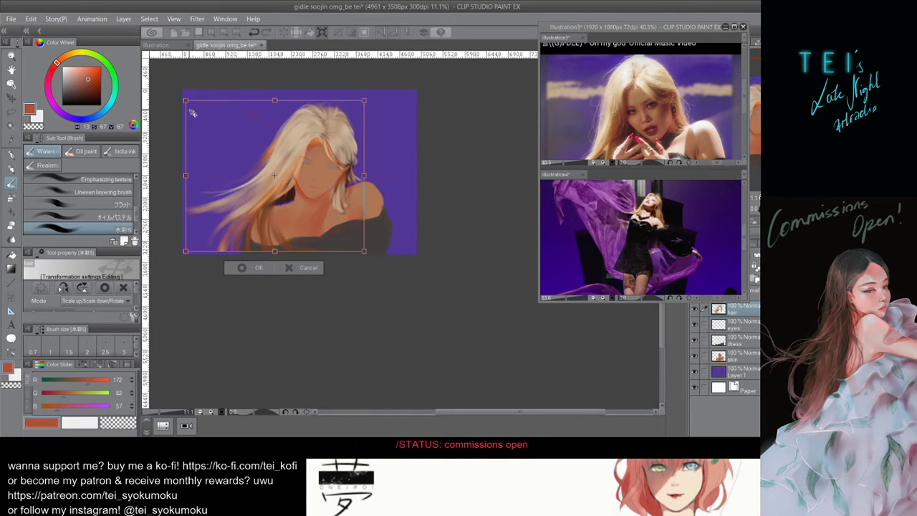
{"action": "key", "text": "Down"}
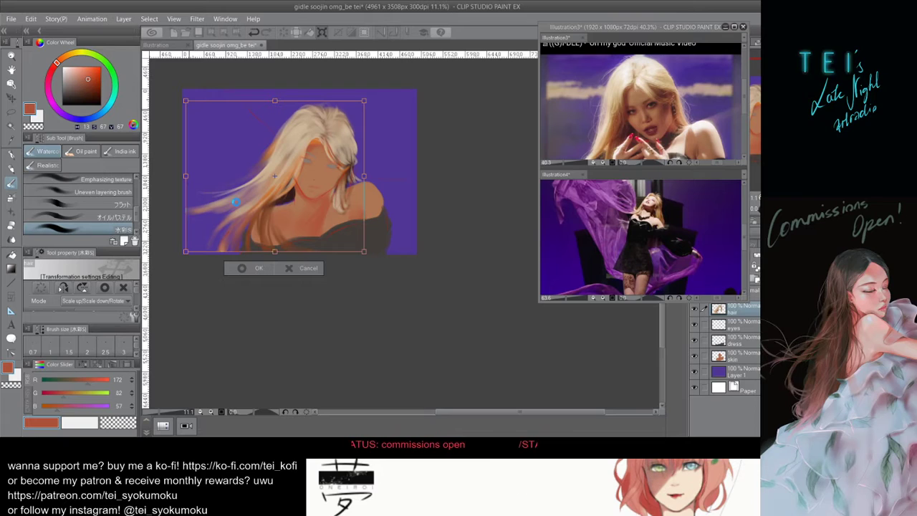
{"action": "key", "text": "Return"}
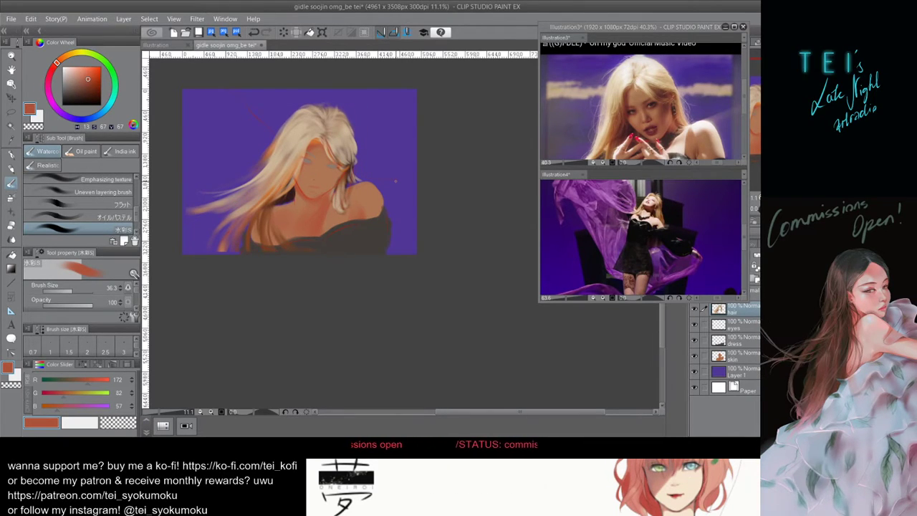
Compare the hair before and after the transform by undoing and restoring the resize.
{"action": "key", "text": "ctrl+z"}
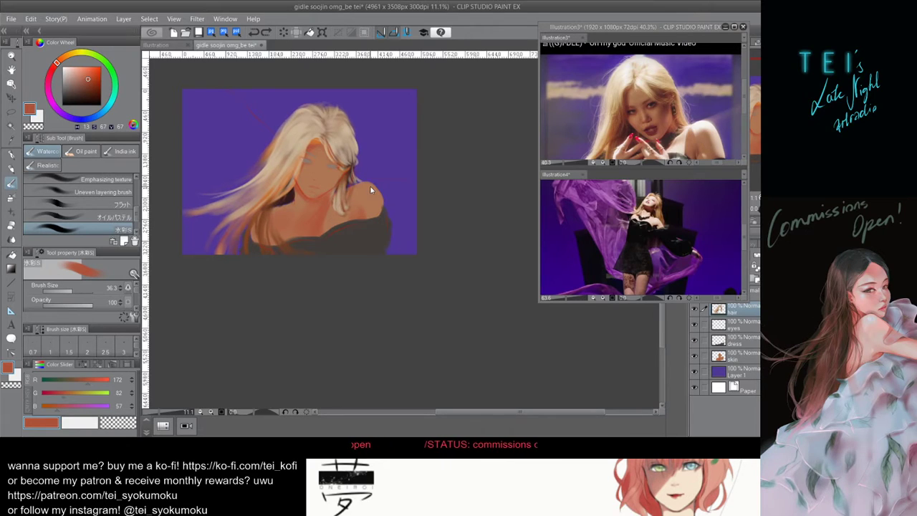
{"action": "key", "text": "ctrl+z"}
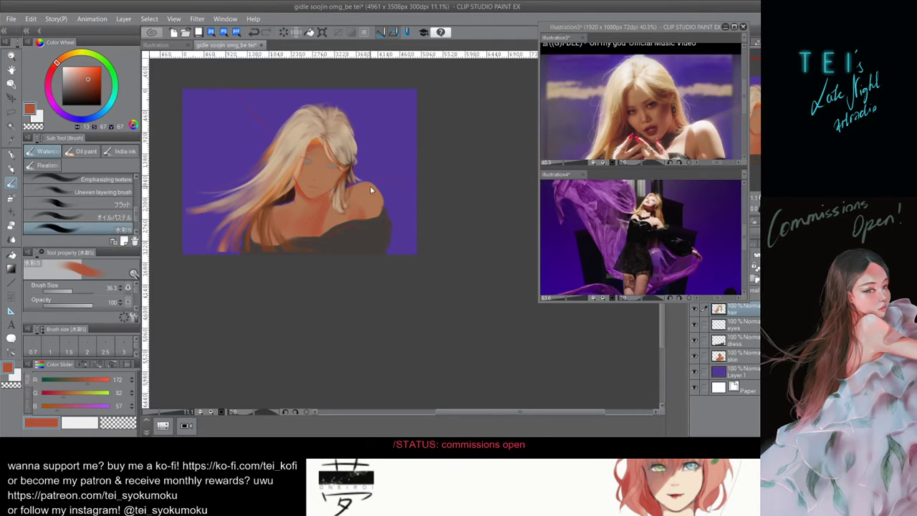
{"action": "key", "text": "ctrl+t"}
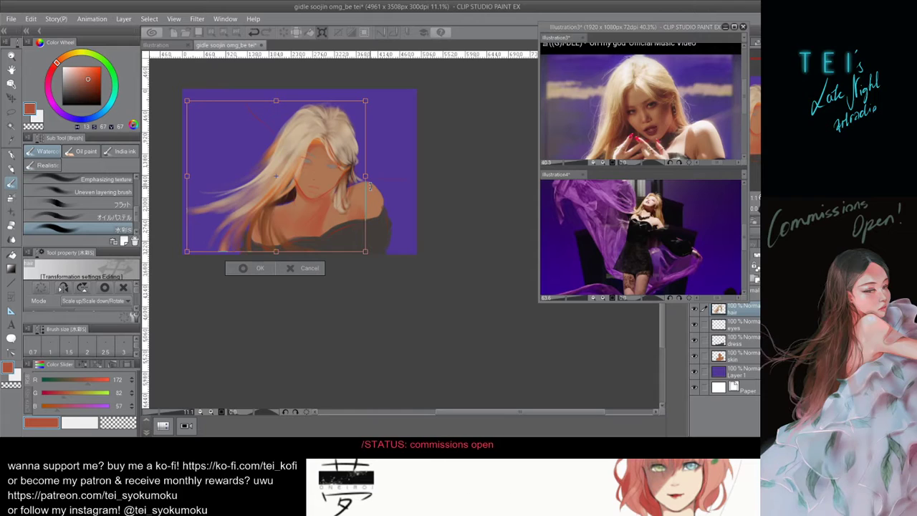
{"action": "key", "text": "Return"}
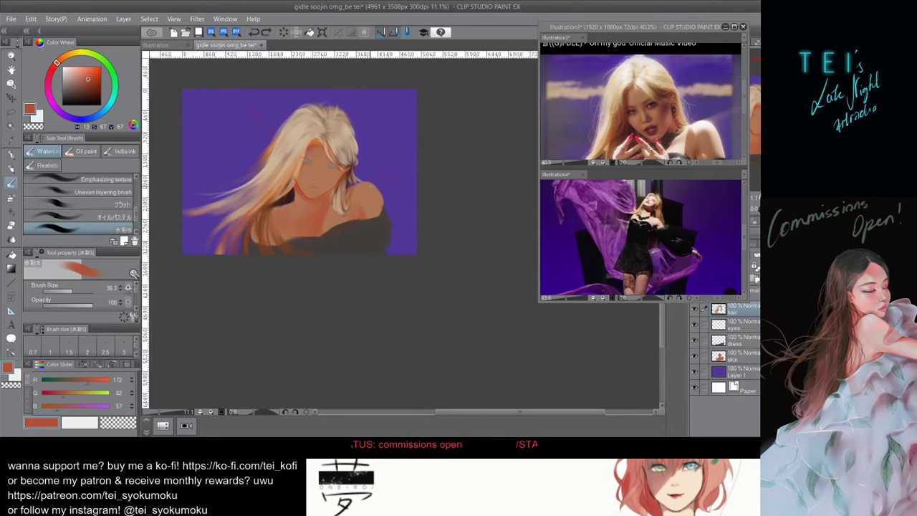
{"action": "key", "text": "ctrl+z"}
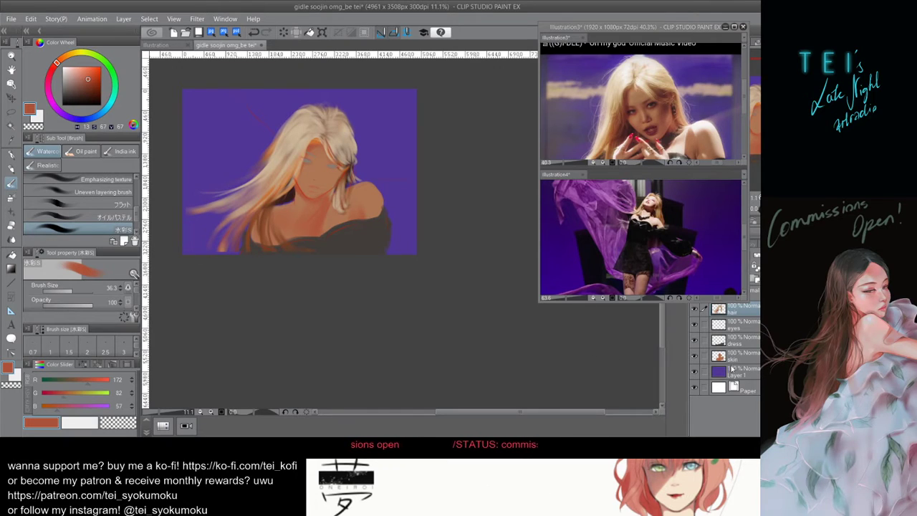
Switch to the skin layer and touch up the face shading in reddish brown with the brush size at 23.6.
{"action": "left_click", "coordinate": [738, 354]}
{"action": "scroll", "coordinate": [344, 183], "scroll_direction": "up", "scroll_amount": 2}
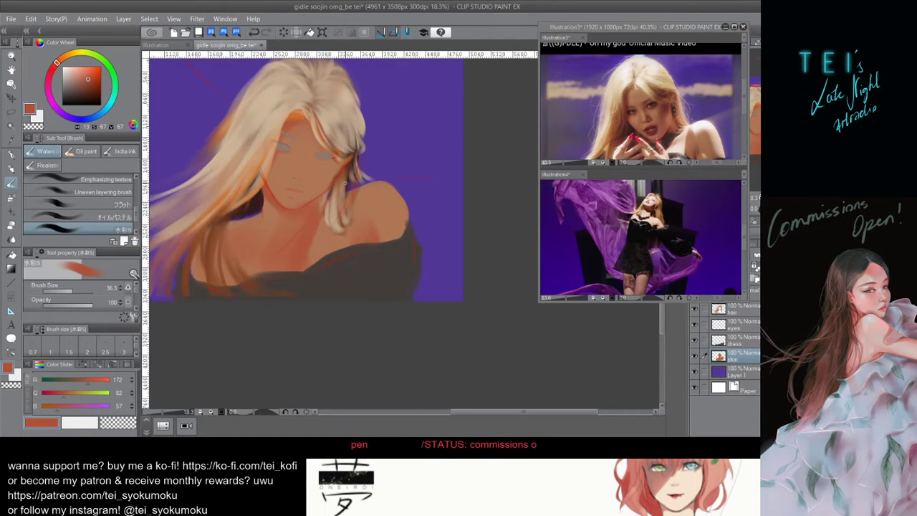
{"action": "key", "text": "bracketright"}
{"action": "key", "text": "bracketright"}
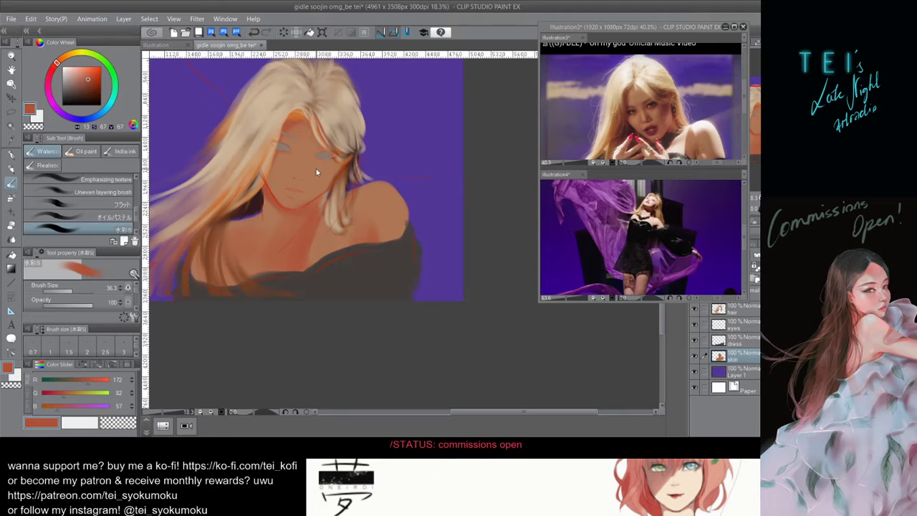
{"action": "key", "text": "bracketright"}
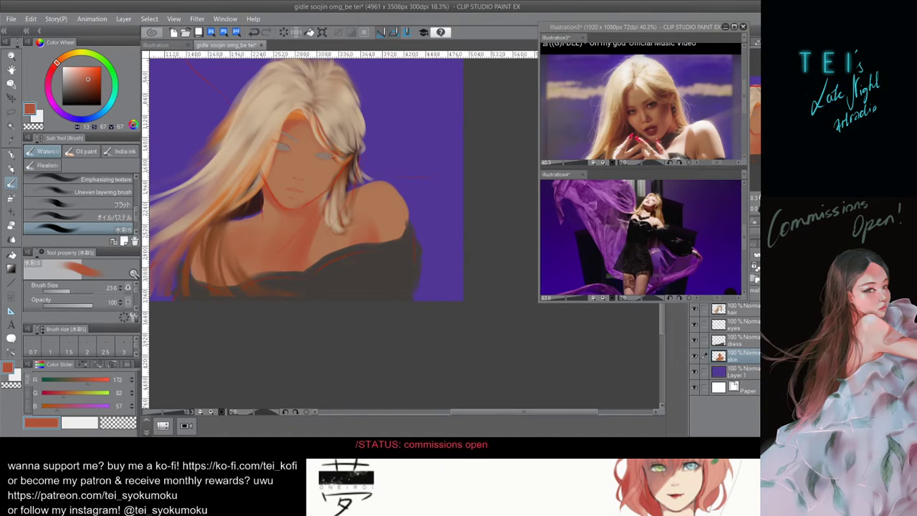
Select the eyes layer and mix a dark brown (R 92, G 71, B 58) for painting the eyes.
{"action": "left_click", "coordinate": [731, 320]}
{"action": "left_click", "coordinate": [240, 149], "text": "alt"}
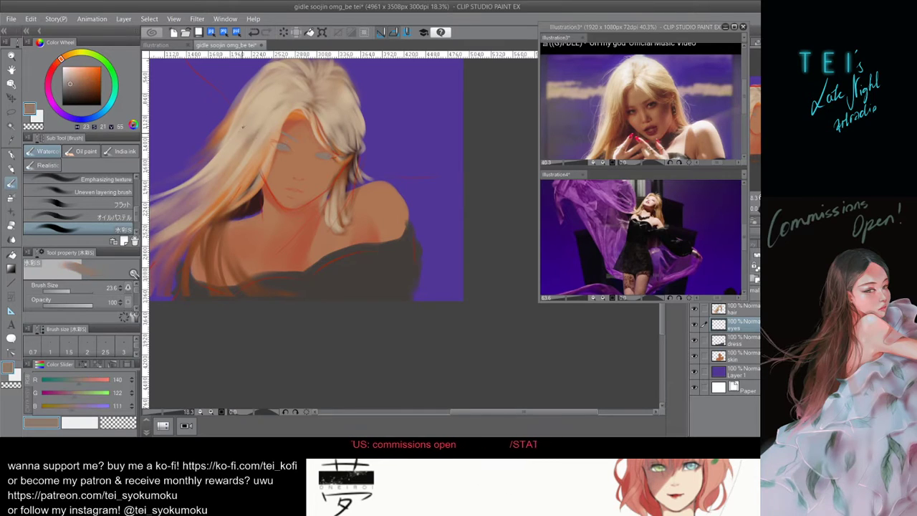
{"action": "left_click", "coordinate": [77, 90]}
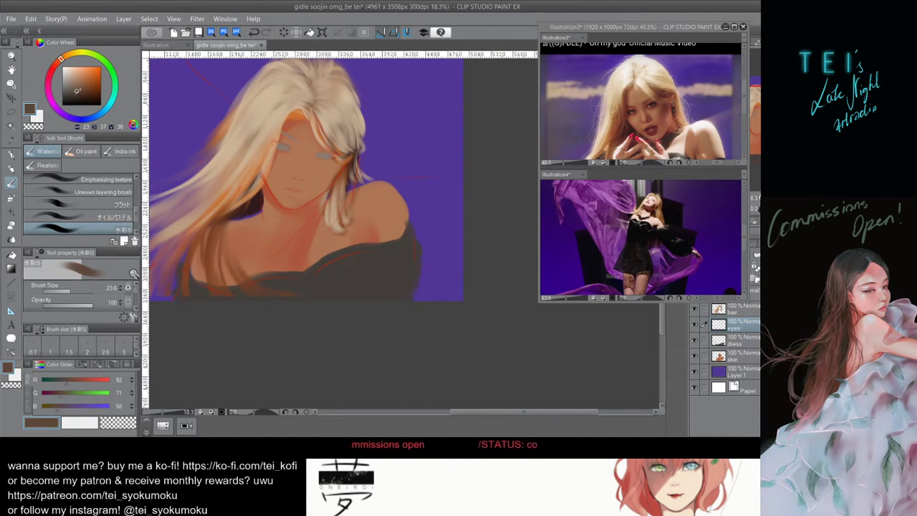
{"action": "key", "text": "bracketright"}
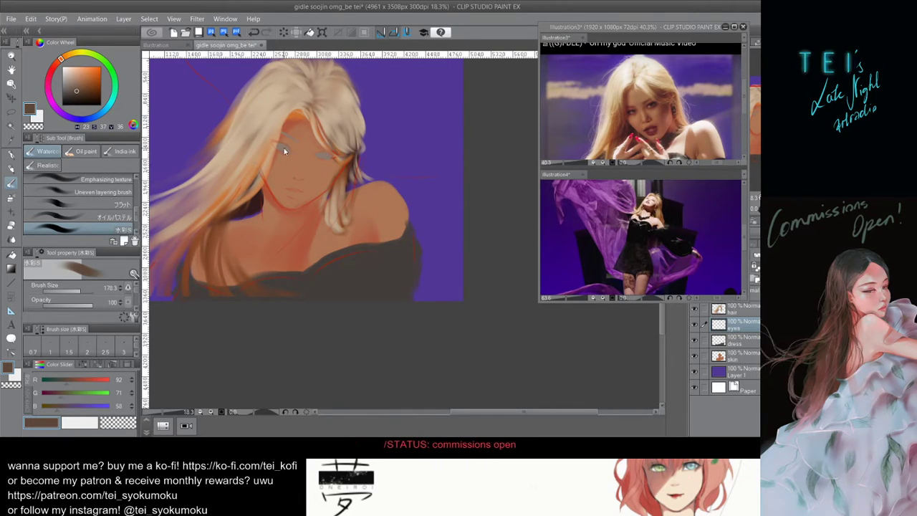
{"action": "left_click_drag", "start_coordinate": [283, 145], "coordinate": [280, 148]}
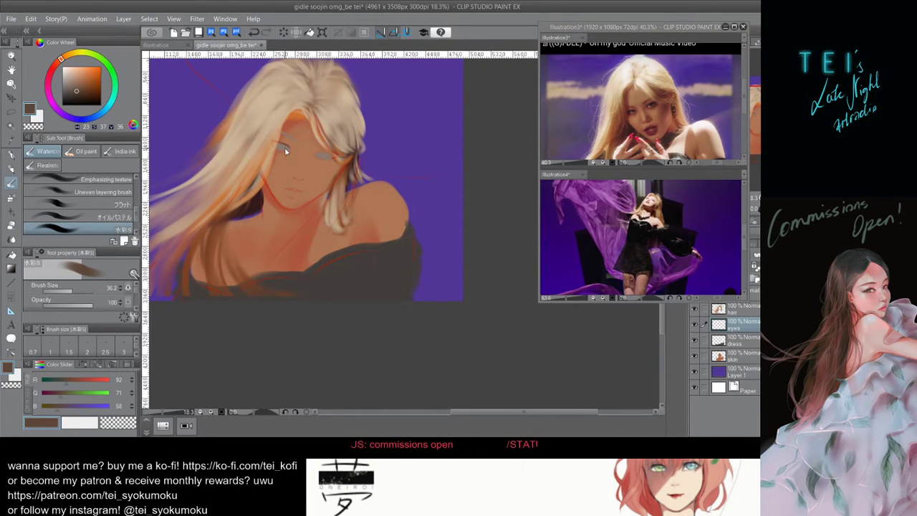
{"action": "left_click_drag", "start_coordinate": [280, 147], "coordinate": [284, 151]}
{"action": "key", "text": "ctrl+z"}
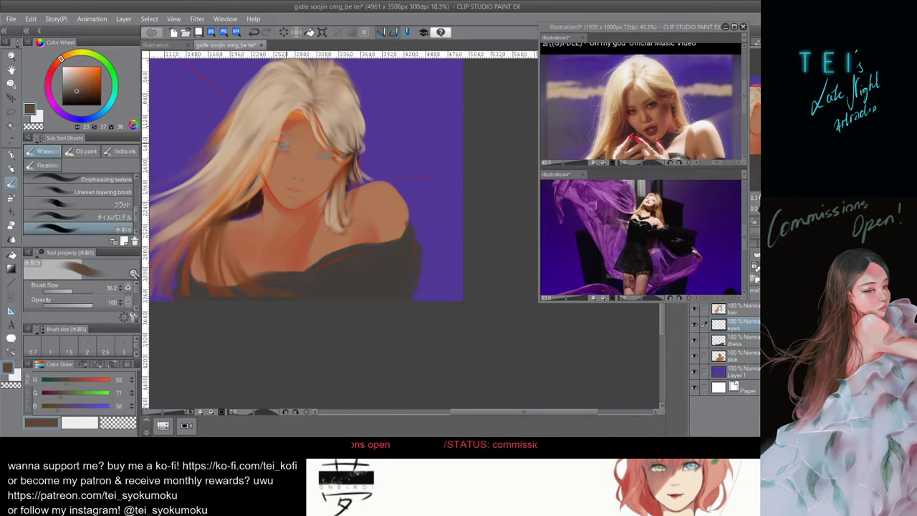
{"action": "key", "text": "ctrl+z"}
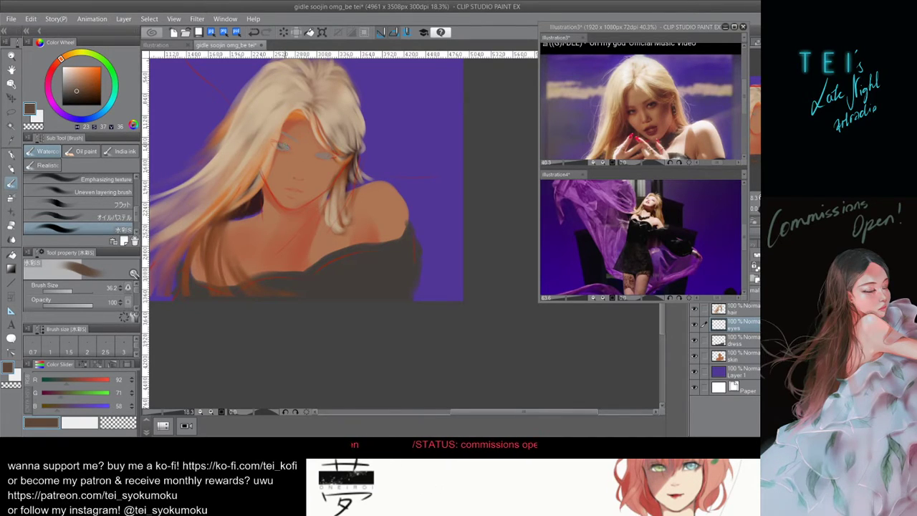
{"action": "key", "text": "ctrl+z"}
{"action": "left_click_drag", "start_coordinate": [279, 146], "coordinate": [287, 148]}
{"action": "key", "text": "ctrl+z"}
Paint the viewer's-left eye in dark brown over the blue sketch at brush sizes 79.1 and 45.5.
{"action": "key", "text": "]"}
{"action": "key", "text": "]"}
{"action": "key", "text": "]"}
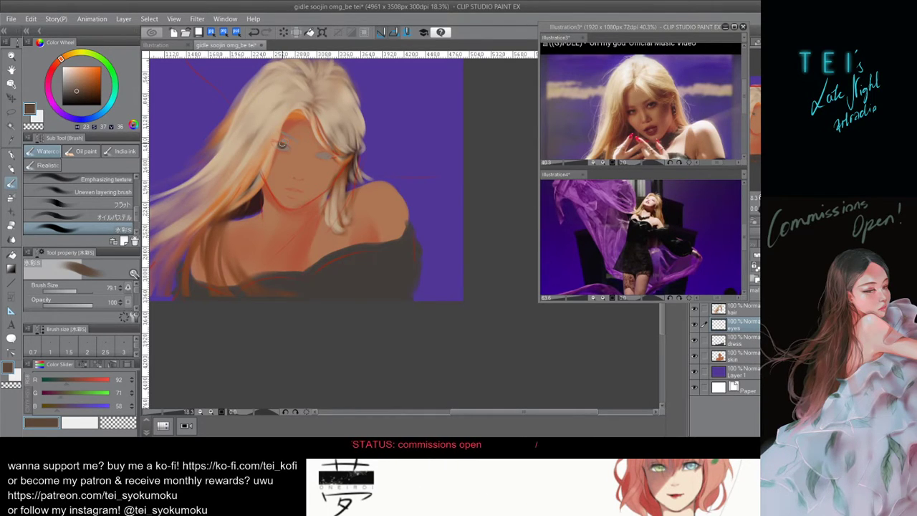
{"action": "key", "text": "bracketleft"}
{"action": "key", "text": "bracketleft"}
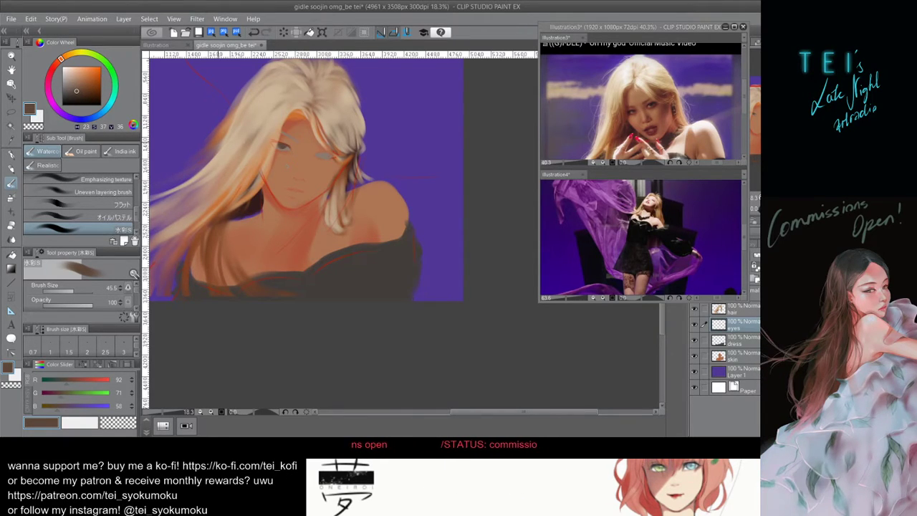
{"action": "key", "text": "ctrl+minus"}
{"action": "key", "text": "ctrl+plus"}
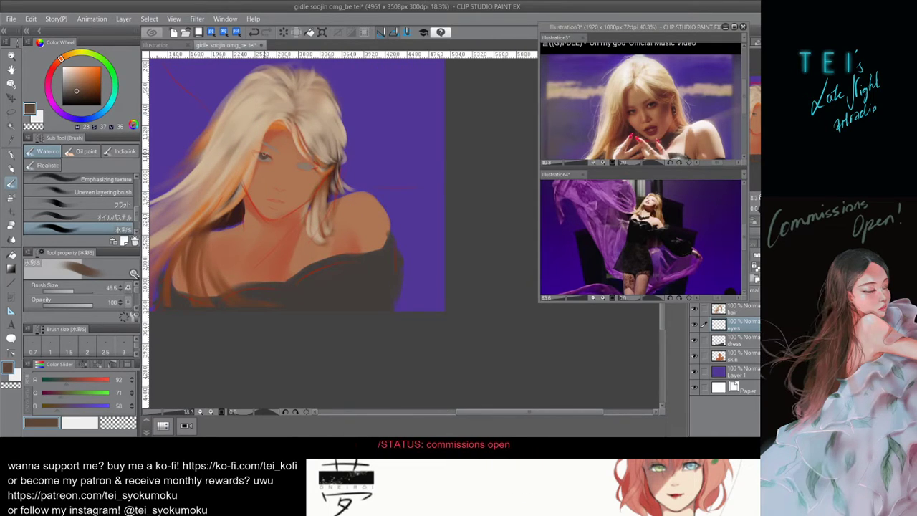
Paint the viewer's-right eye in the same dark brown at brush sizes 36.2 and 56.4, redoing unsatisfactory strokes.
{"action": "key", "text": "["}
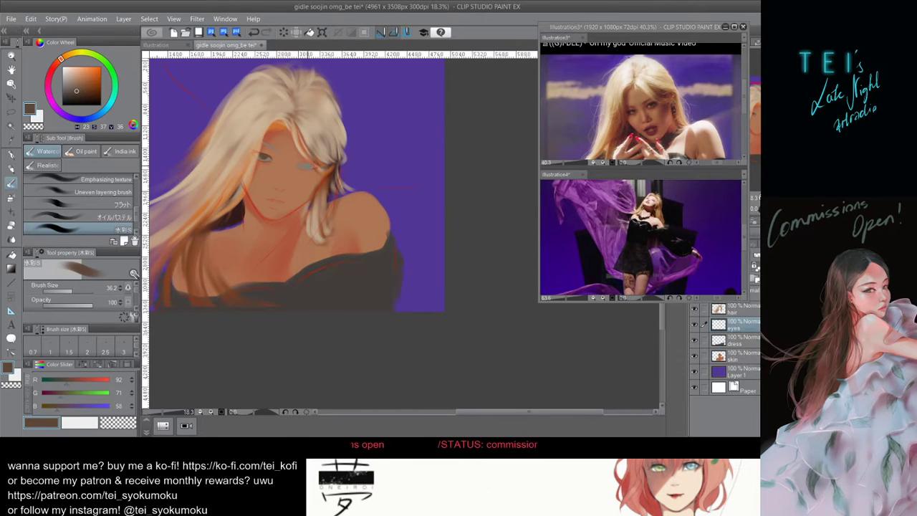
{"action": "key", "text": "ctrl+z"}
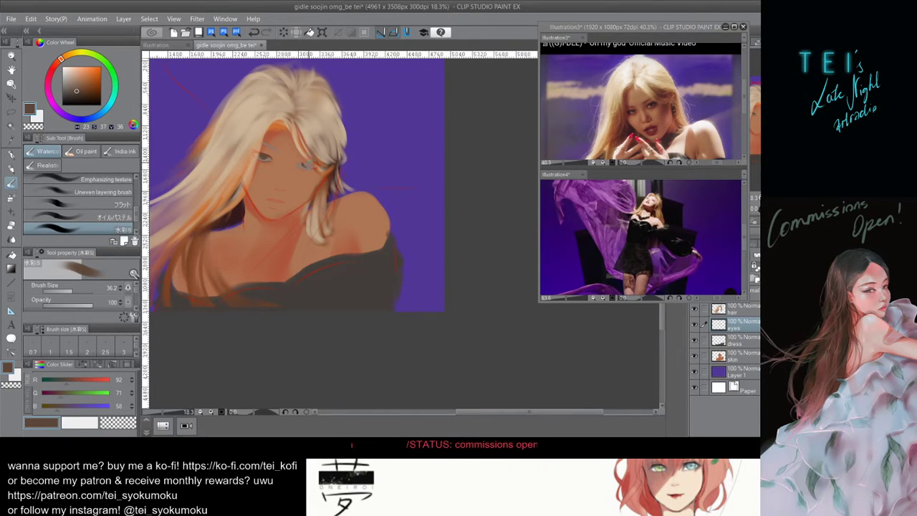
{"action": "left_click_drag", "start_coordinate": [302, 165], "coordinate": [313, 168]}
{"action": "key", "text": "ctrl+z"}
{"action": "key", "text": "bracketright"}
{"action": "key", "text": "bracketright"}
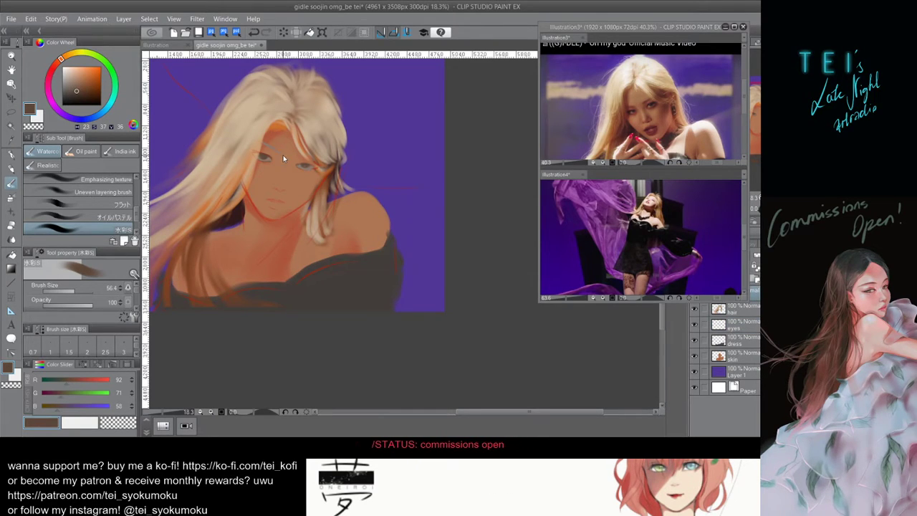
Darken the lids and irises of both eyes down to brush size 23.6, and undo the last stroke.
{"action": "key", "text": "bracketright"}
{"action": "key", "text": "bracketright"}
{"action": "key", "text": "bracketleft"}
{"action": "key", "text": "bracketleft"}
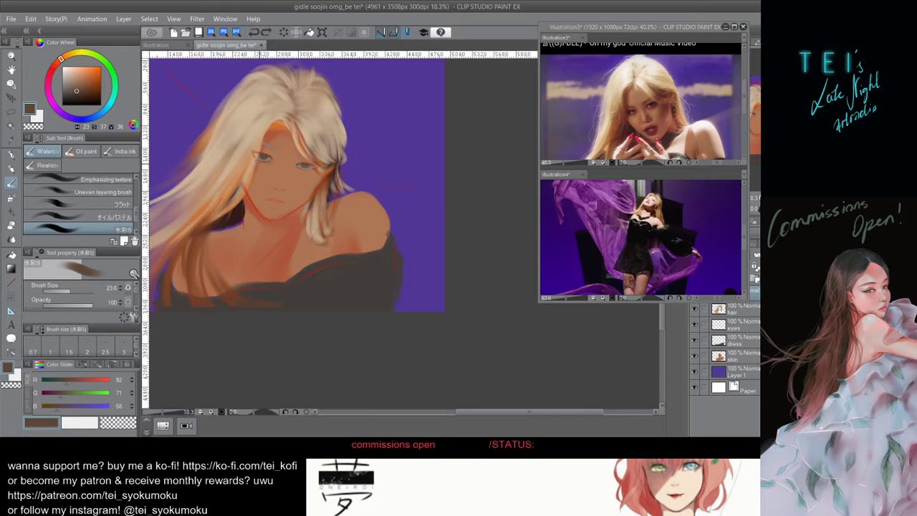
{"action": "key", "text": "ctrl+z"}
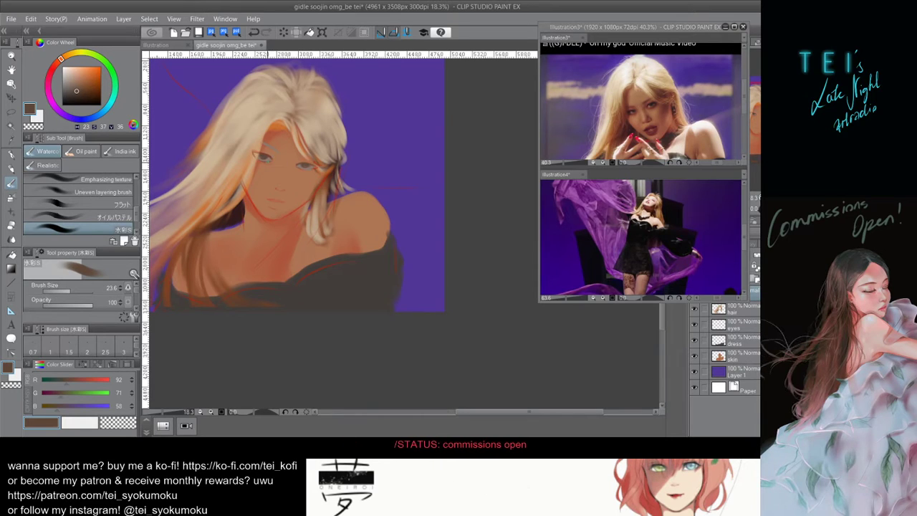
Refine the irises and lid lines of both eyes up close at brush sizes 27.0, 20.0 and 30.2 on the eyes layer.
{"action": "scroll", "coordinate": [262, 153], "scroll_direction": "up", "scroll_amount": 3}
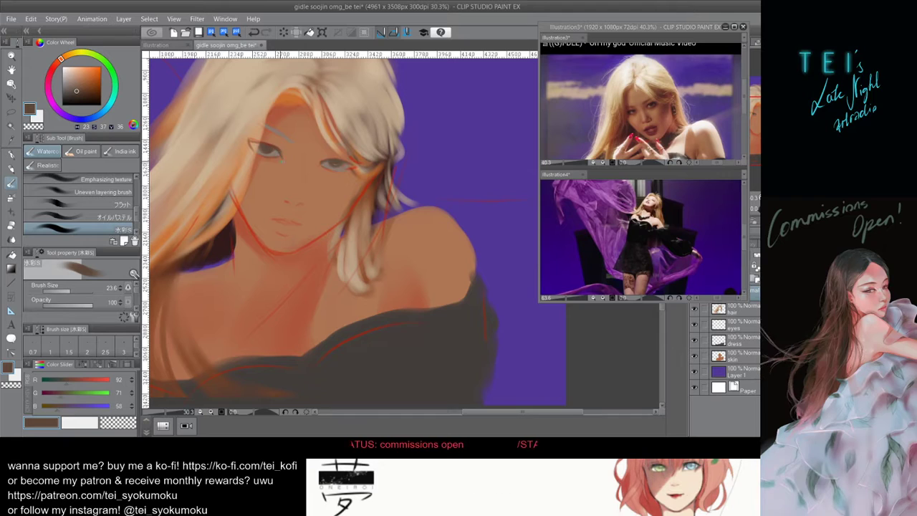
{"action": "key", "text": "]"}
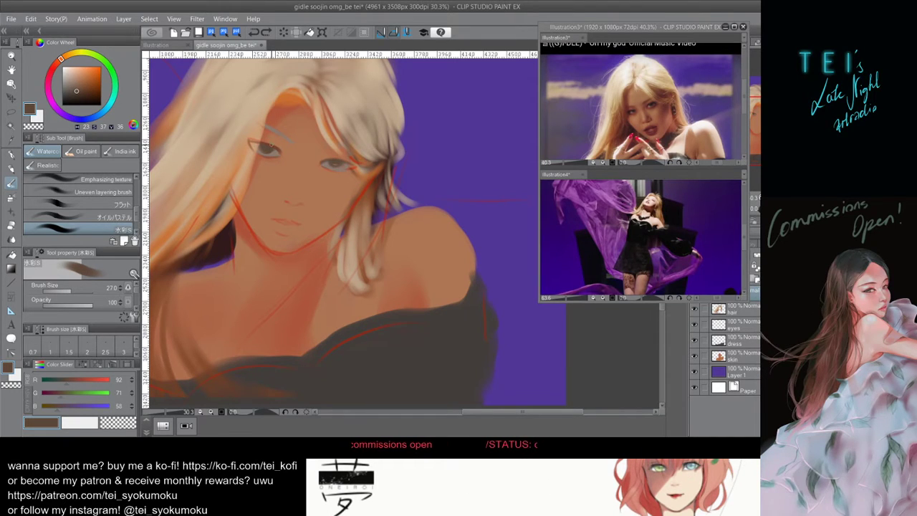
{"action": "left_click_drag", "start_coordinate": [275, 150], "coordinate": [278, 151]}
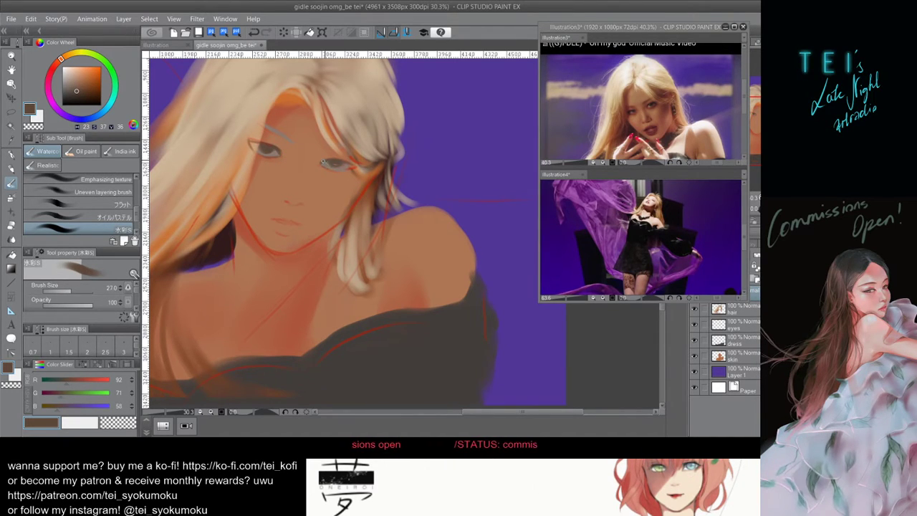
{"action": "key", "text": "bracketleft"}
{"action": "key", "text": "bracketleft"}
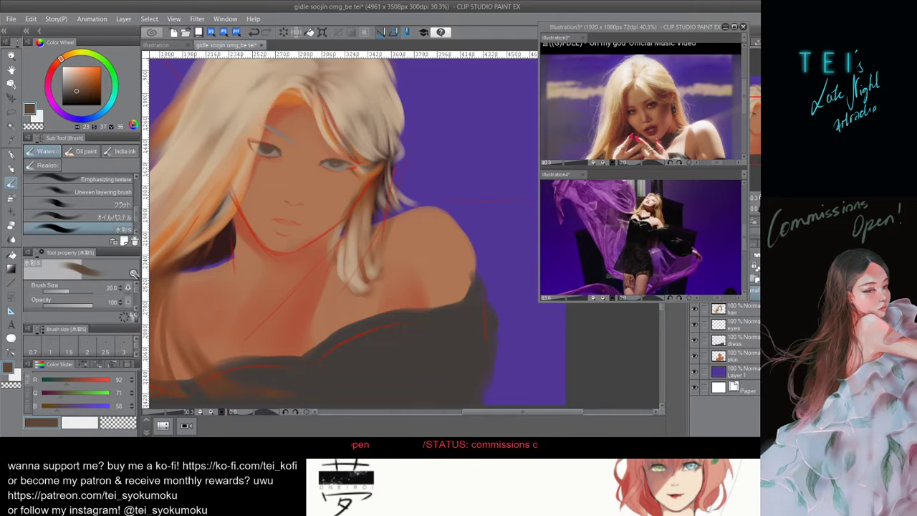
{"action": "left_click", "coordinate": [752, 318]}
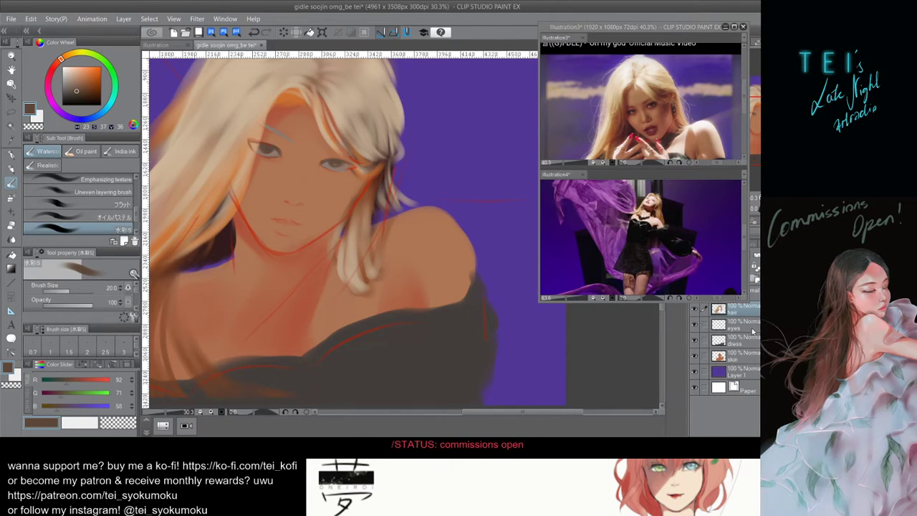
{"action": "left_click", "coordinate": [749, 326]}
{"action": "key", "text": "bracketright"}
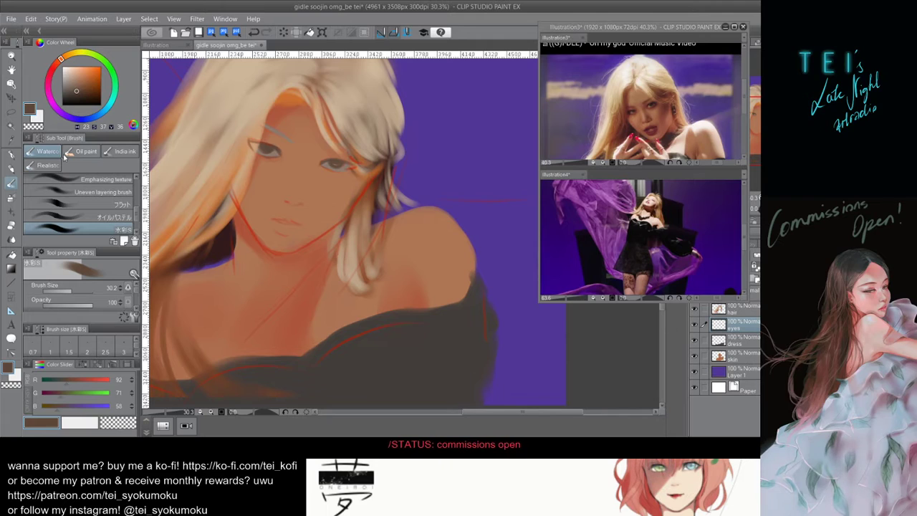
Clean up the paint around both eyes with the Hard eraser, reducing its size from 172.4 to 42.8.
{"action": "left_click", "coordinate": [11, 225]}
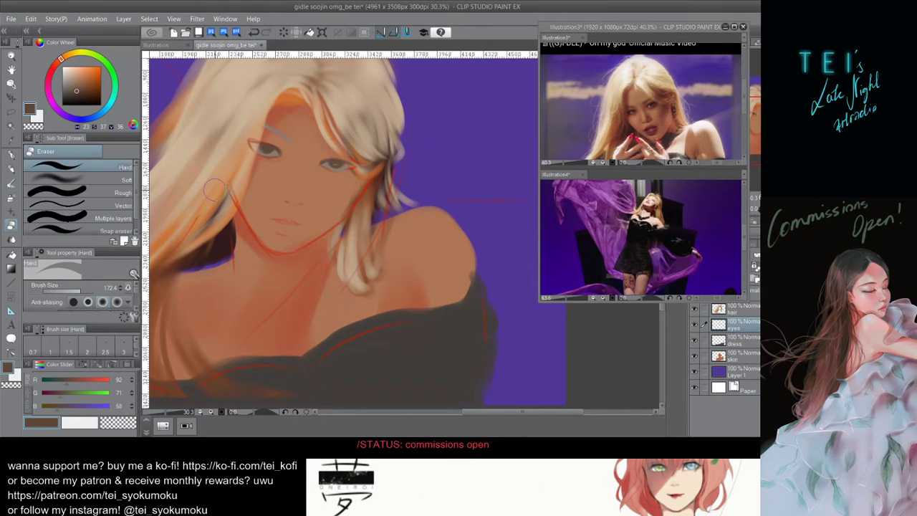
{"action": "left_click_drag", "start_coordinate": [296, 161], "coordinate": [291, 160]}
{"action": "key", "text": "bracketleft"}
{"action": "key", "text": "bracketleft"}
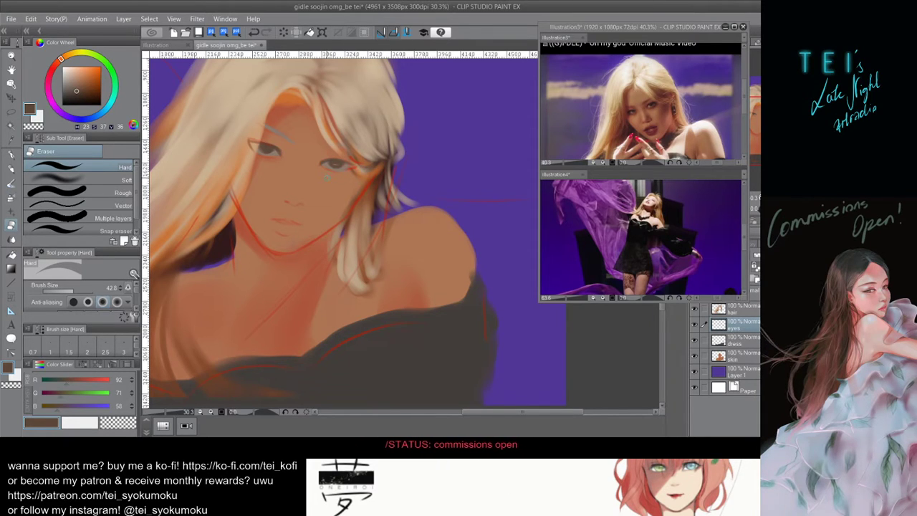
Return to the skin layer and watercolor brush, and try a sampled reddish-brown stroke on the lips at size 133.5.
{"action": "left_click", "coordinate": [740, 357]}
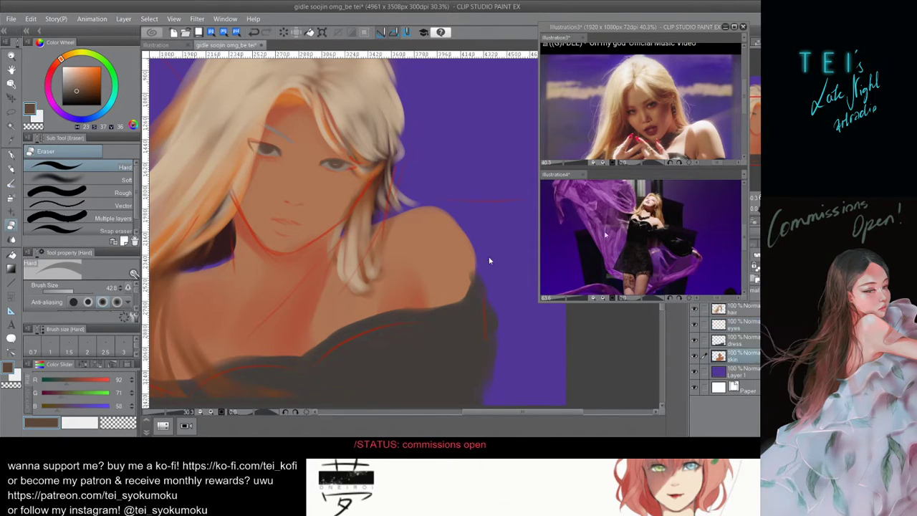
{"action": "left_click", "coordinate": [249, 231], "text": "alt"}
{"action": "key", "text": "bracketleft"}
{"action": "key", "text": "bracketleft"}
{"action": "key", "text": "bracketleft"}
{"action": "key", "text": "bracketleft"}
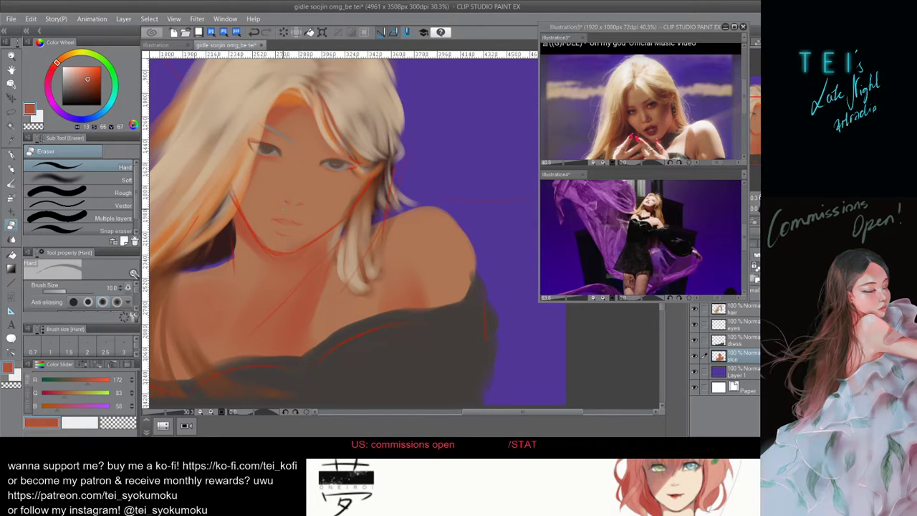
{"action": "left_click", "coordinate": [12, 185]}
{"action": "left_click", "coordinate": [80, 291]}
{"action": "left_click_drag", "start_coordinate": [282, 225], "coordinate": [276, 223]}
{"action": "key", "text": "ctrl+z"}
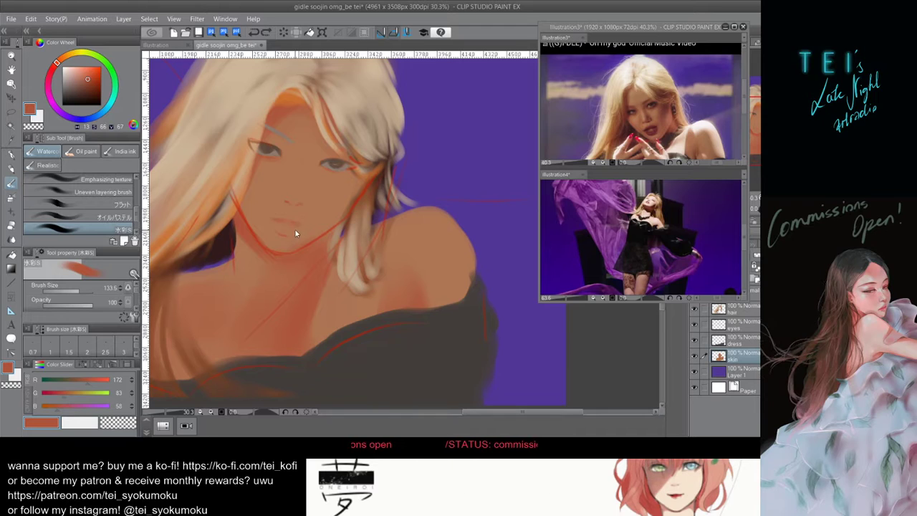
Choose a saturated red (R 188, G 52, B 14) and tint the lips lightly at brush sizes 65.5 and 86.2.
{"action": "left_click", "coordinate": [75, 291]}
{"action": "left_click", "coordinate": [98, 76]}
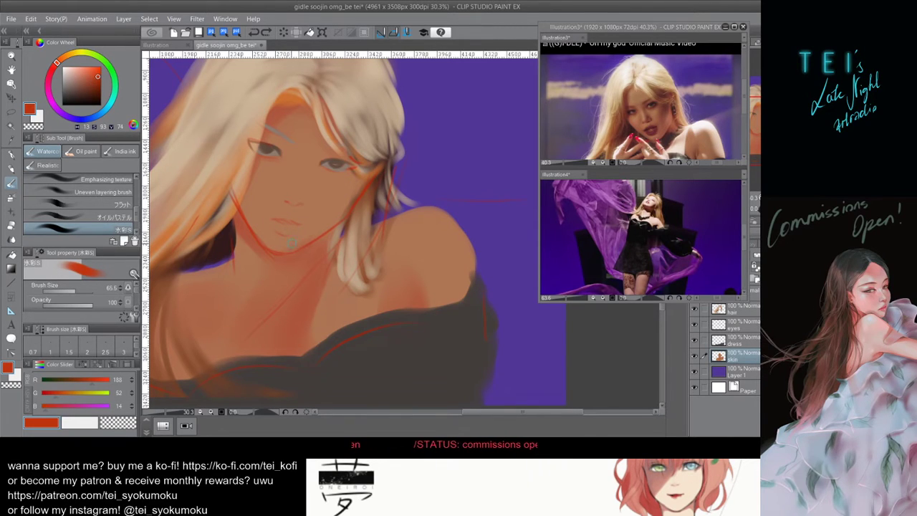
{"action": "left_click_drag", "start_coordinate": [301, 254], "coordinate": [299, 252]}
{"action": "left_click_drag", "start_coordinate": [274, 222], "coordinate": [292, 225]}
{"action": "key", "text": "ctrl+z"}
{"action": "scroll", "coordinate": [302, 241], "scroll_direction": "down", "scroll_amount": 3}
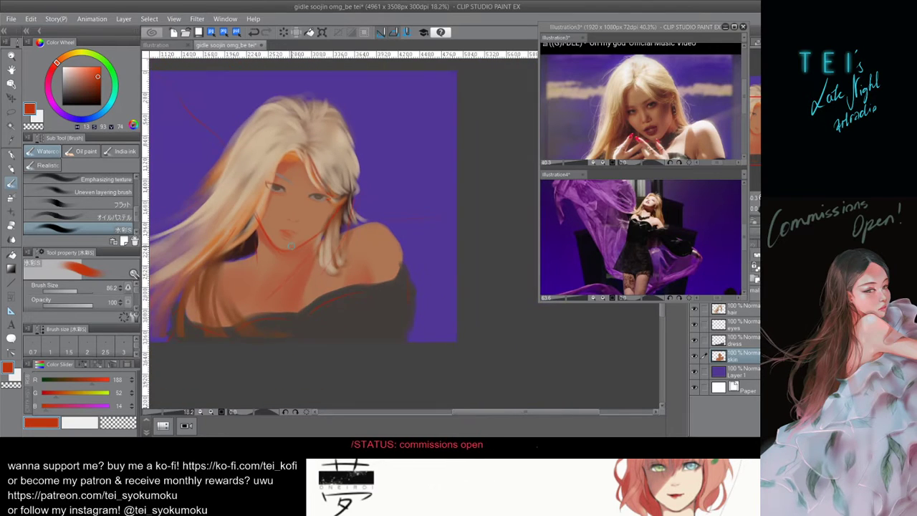
{"action": "scroll", "coordinate": [314, 257], "scroll_direction": "down", "scroll_amount": 2}
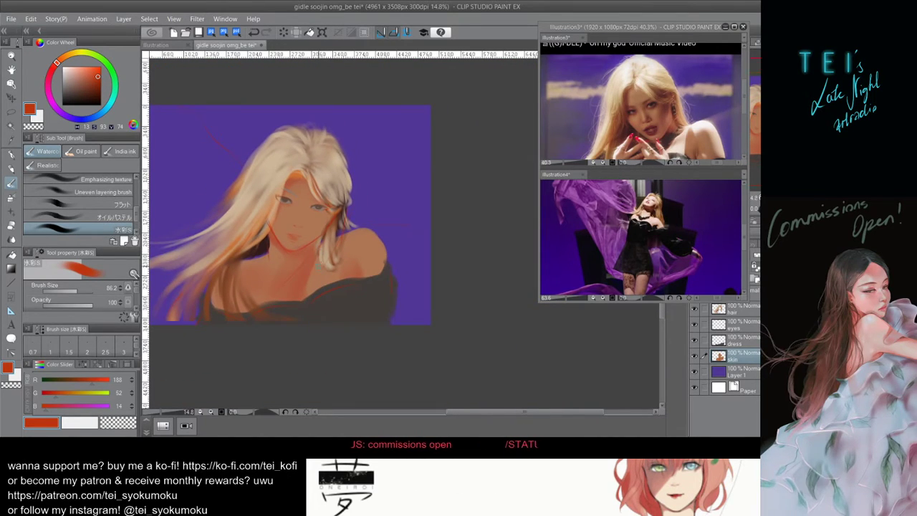
{"action": "scroll", "coordinate": [311, 258], "scroll_direction": "up", "scroll_amount": 2}
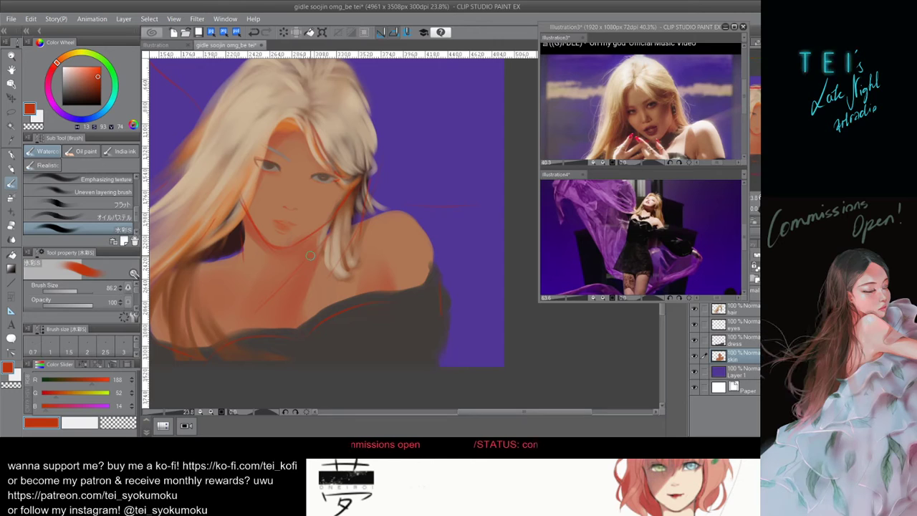
Build up and shape the lips in the same red at brush sizes between 34.1 and 106.8.
{"action": "key", "text": "bracketleft"}
{"action": "key", "text": "bracketleft"}
{"action": "key", "text": "bracketleft"}
{"action": "key", "text": "bracketleft"}
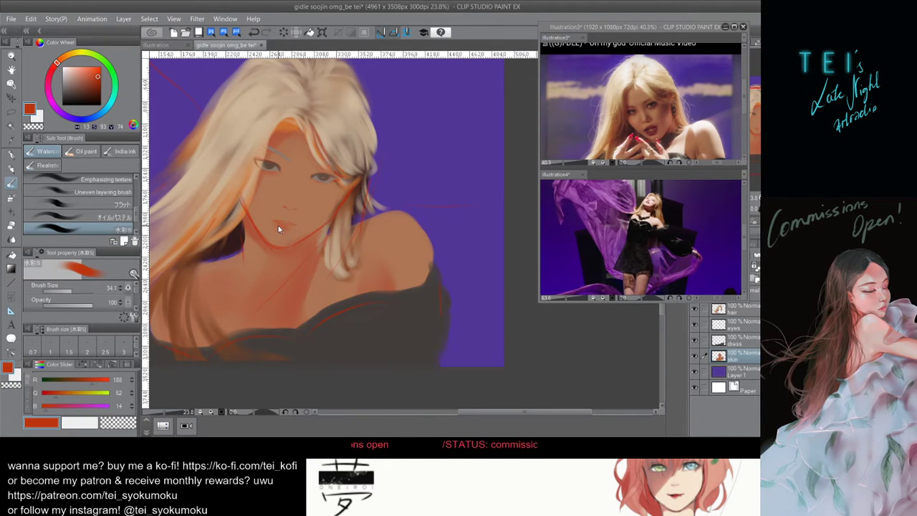
{"action": "key", "text": "]"}
{"action": "key", "text": "]"}
{"action": "key", "text": "]"}
{"action": "key", "text": "]"}
{"action": "key", "text": "]"}
{"action": "key", "text": "["}
{"action": "key", "text": "["}
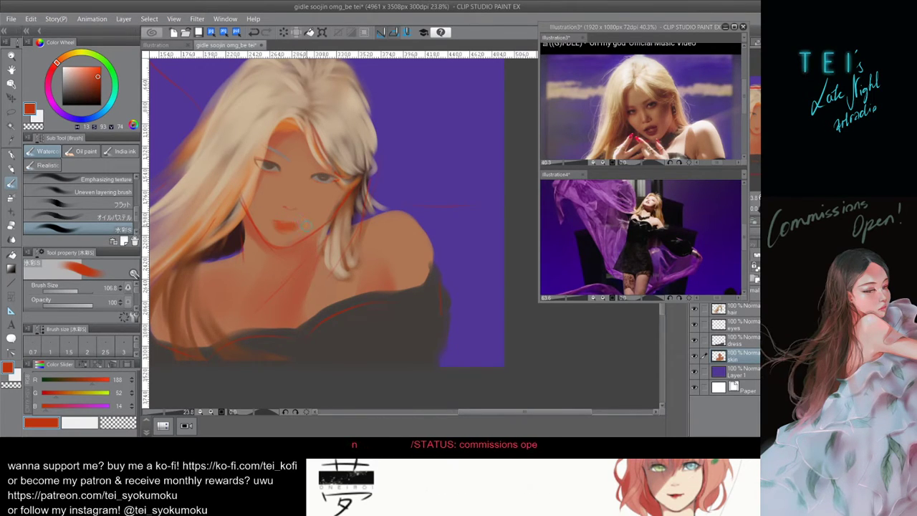
{"action": "key", "text": "bracketleft"}
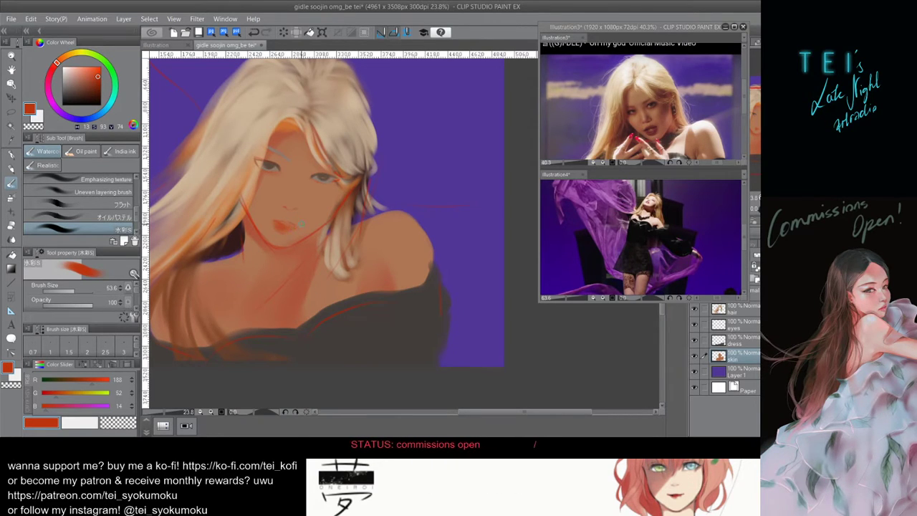
Define the mouth line and lower lip in the same red at brush sizes 12.1 and 17.2.
{"action": "key", "text": "bracketleft"}
{"action": "key", "text": "bracketleft"}
{"action": "key", "text": "bracketleft"}
{"action": "key", "text": "bracketleft"}
{"action": "key", "text": "bracketleft"}
{"action": "key", "text": "bracketleft"}
{"action": "key", "text": "bracketleft"}
{"action": "key", "text": "bracketleft"}
{"action": "key", "text": "bracketleft"}
{"action": "key", "text": "bracketleft"}
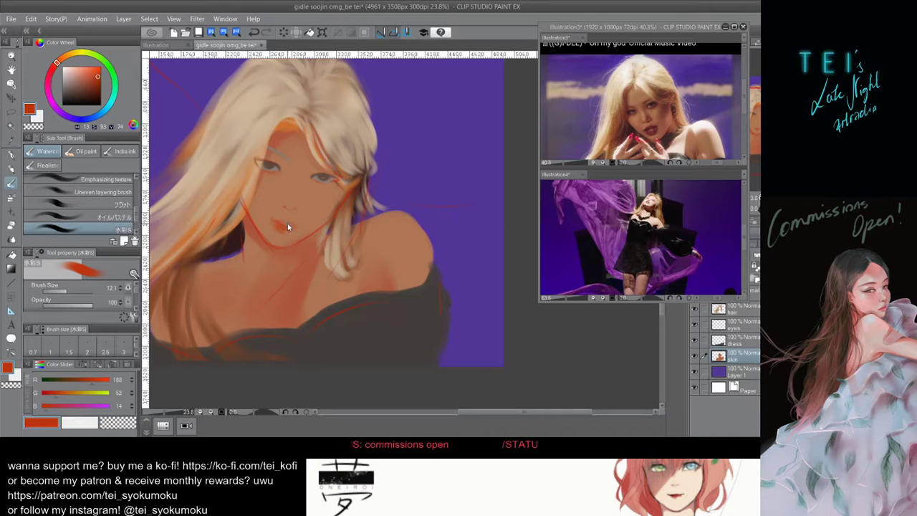
{"action": "key", "text": "bracketright"}
{"action": "key", "text": "bracketright"}
{"action": "key", "text": "bracketright"}
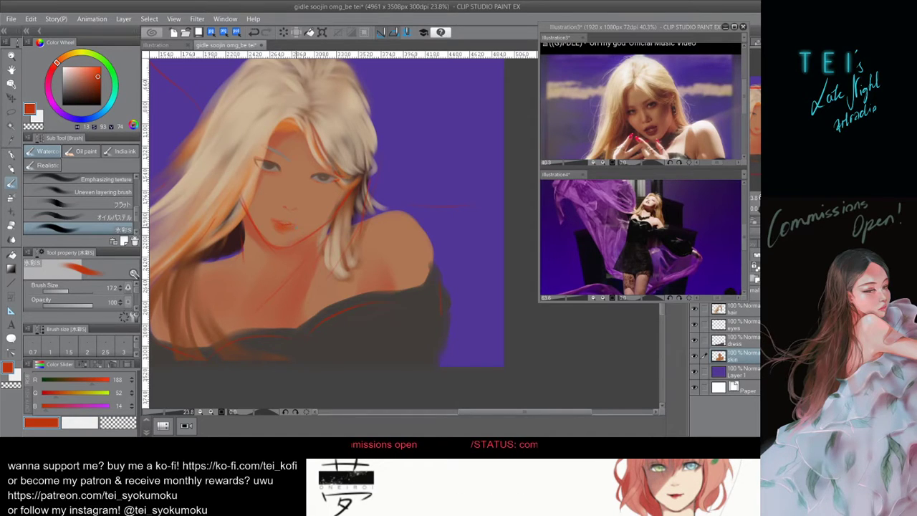
{"action": "left_click_drag", "start_coordinate": [274, 224], "coordinate": [290, 227]}
{"action": "key", "text": "ctrl+z"}
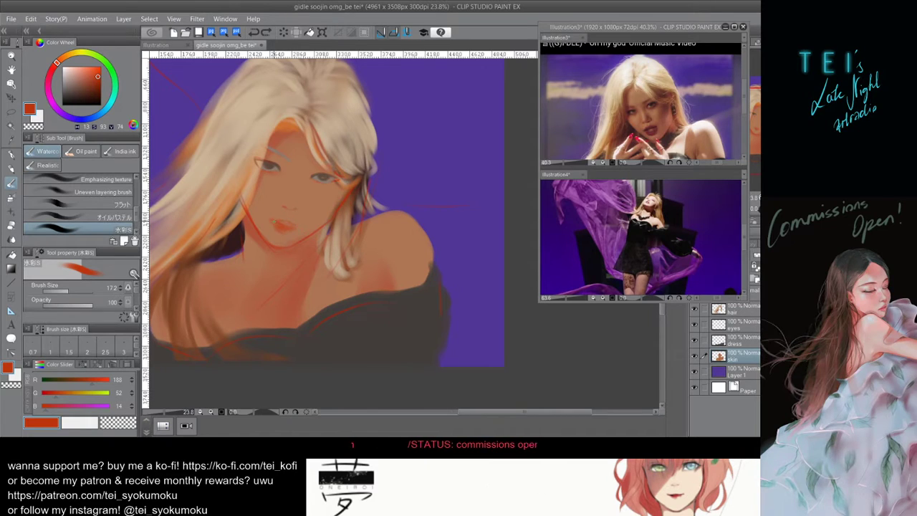
{"action": "key", "text": "ctrl+z"}
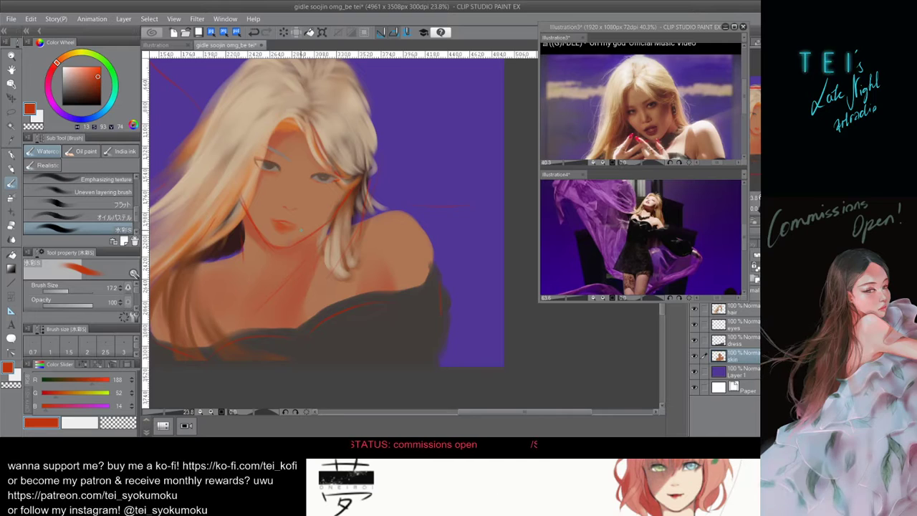
Reshape the upper lip and mouth corners at brush sizes 59.9 and 18.8, and undo the last stroke.
{"action": "key", "text": "bracketleft"}
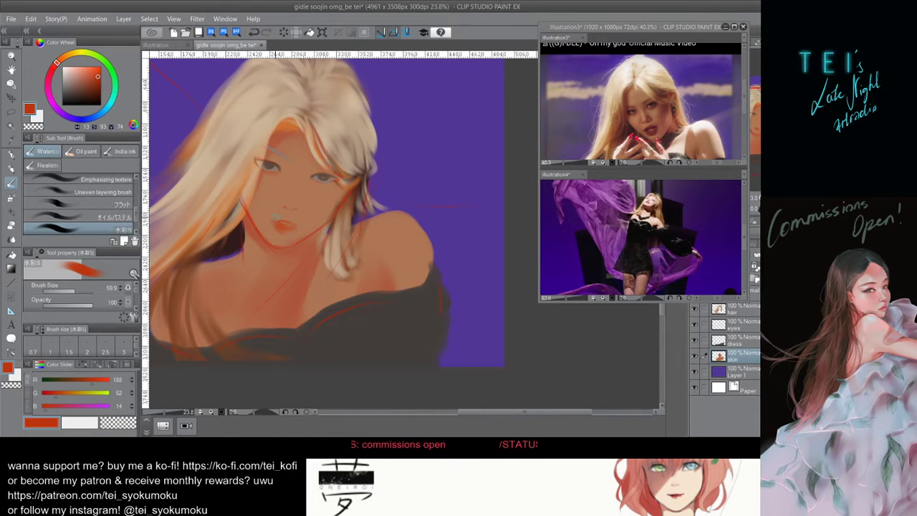
{"action": "key", "text": "bracketright"}
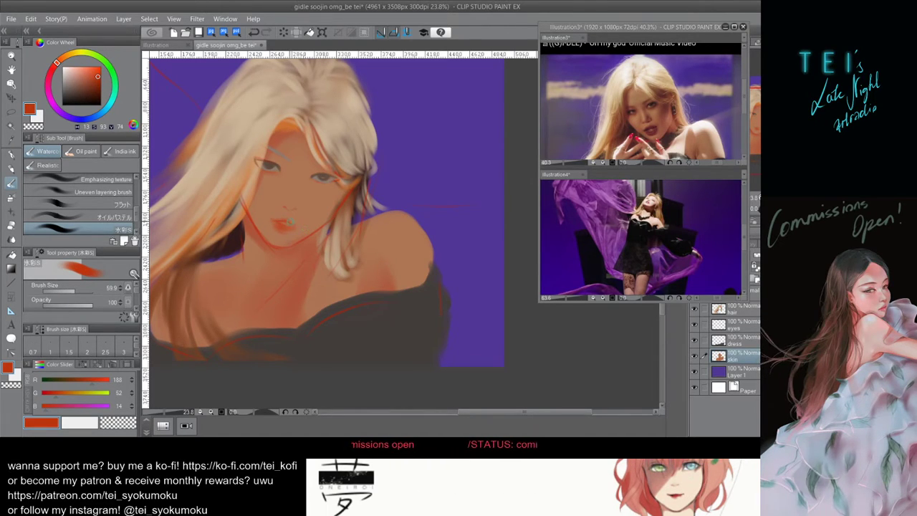
{"action": "left_click_drag", "start_coordinate": [277, 218], "coordinate": [306, 224]}
{"action": "key", "text": "bracketleft"}
{"action": "key", "text": "bracketleft"}
{"action": "key", "text": "bracketleft"}
{"action": "key", "text": "bracketleft"}
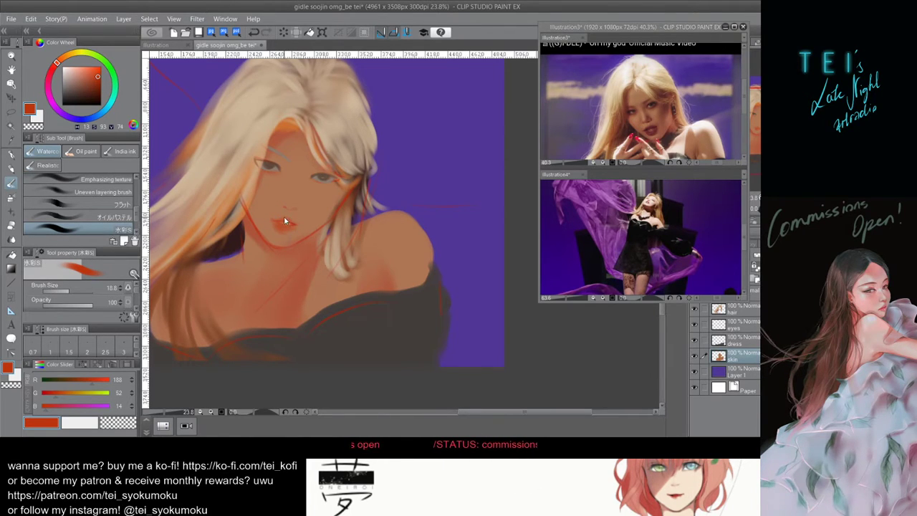
{"action": "left_click_drag", "start_coordinate": [284, 221], "coordinate": [280, 218]}
{"action": "key", "text": "ctrl+z"}
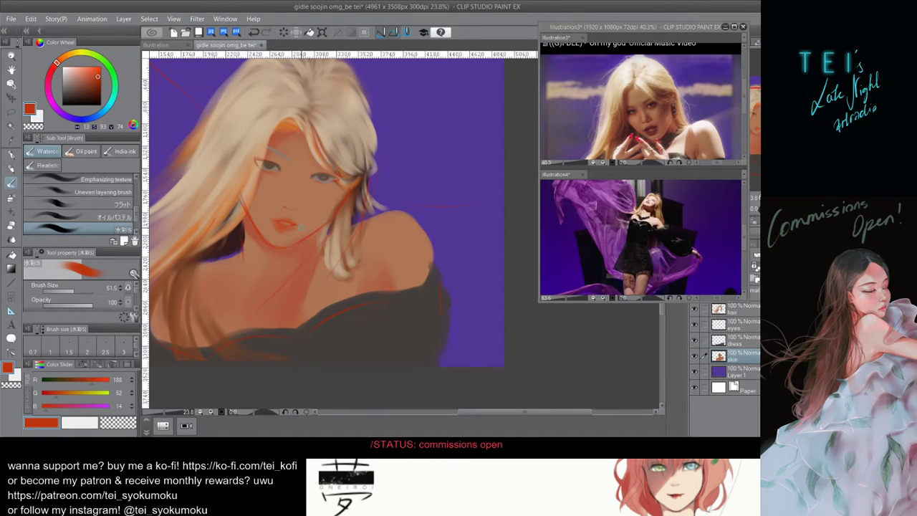
Redraw the parting line between the lips at brush size 17.2, undoing an unwanted stroke first, and enlarge the brush to 27.0.
{"action": "key", "text": "bracketleft"}
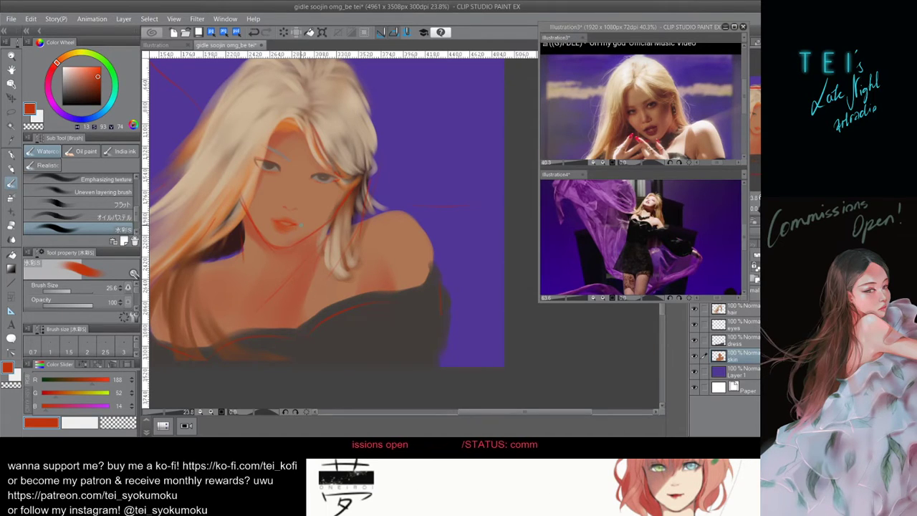
{"action": "key", "text": "ctrl+z"}
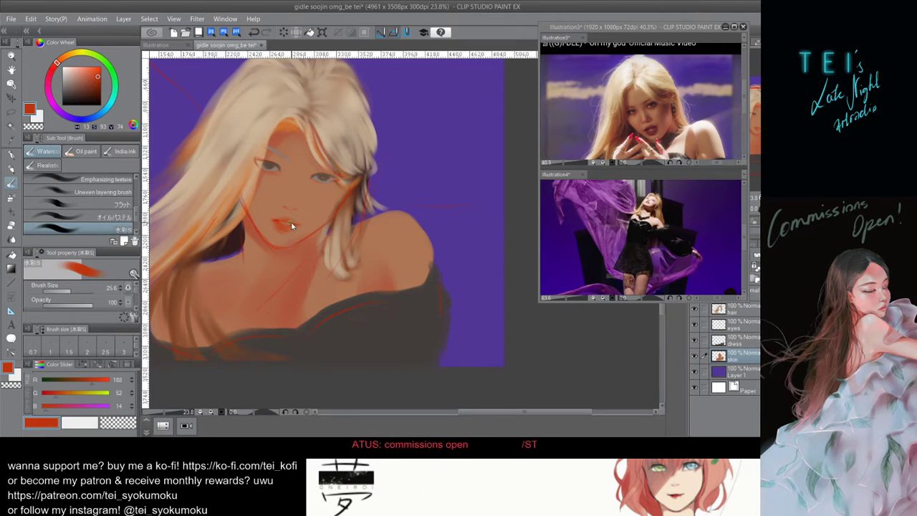
{"action": "key", "text": "["}
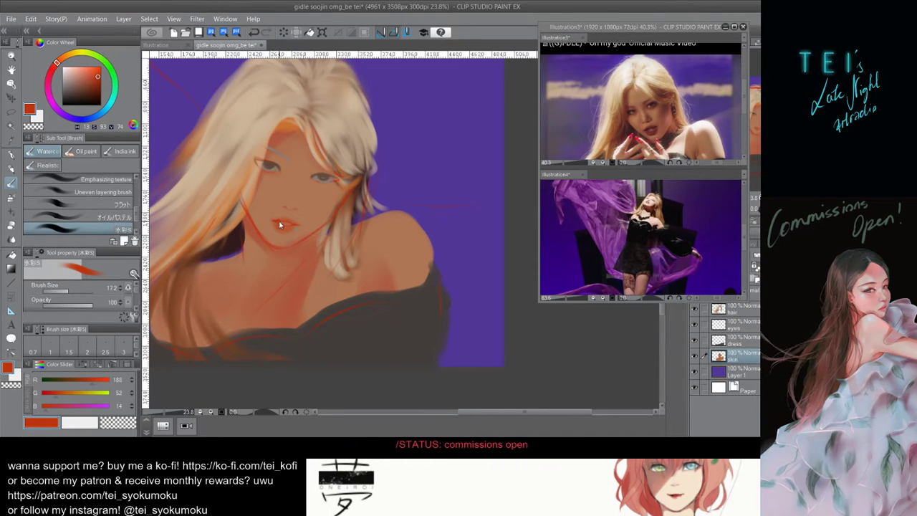
{"action": "left_click_drag", "start_coordinate": [281, 223], "coordinate": [272, 221]}
{"action": "key", "text": "bracketright"}
{"action": "key", "text": "bracketright"}
{"action": "key", "text": "bracketright"}
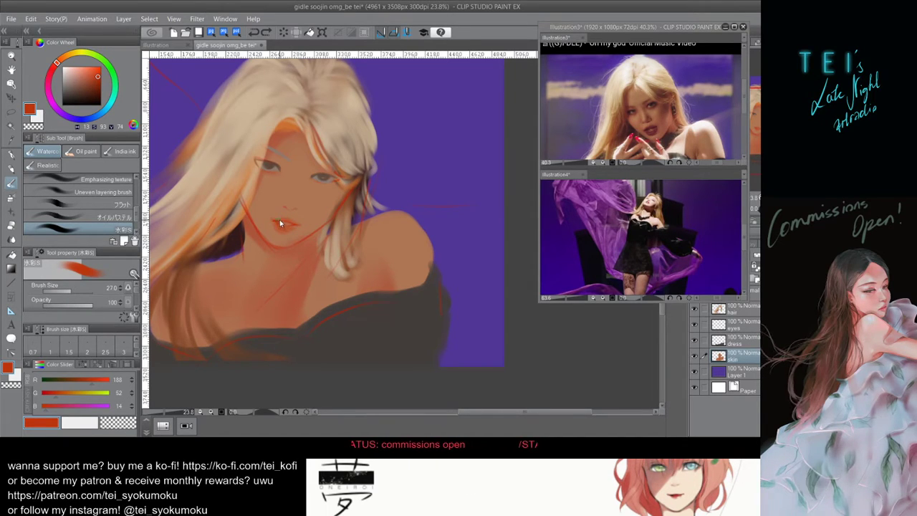
Touch up the lip contours at brush sizes 27.0 and 17.2, and undo the last stroke.
{"action": "key", "text": "bracketleft"}
{"action": "key", "text": "bracketleft"}
{"action": "key", "text": "bracketleft"}
{"action": "key", "text": "bracketleft"}
{"action": "key", "text": "bracketleft"}
{"action": "key", "text": "bracketleft"}
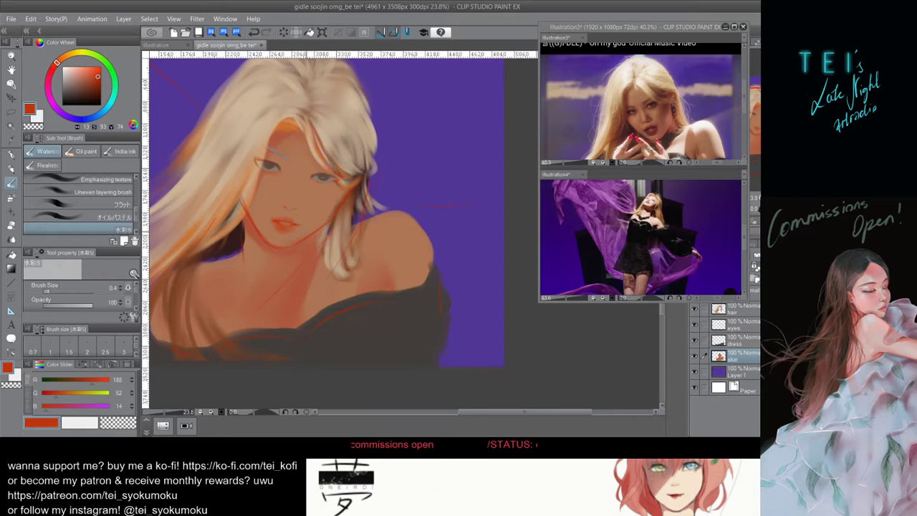
{"action": "key", "text": "bracketright"}
{"action": "key", "text": "bracketright"}
{"action": "key", "text": "bracketright"}
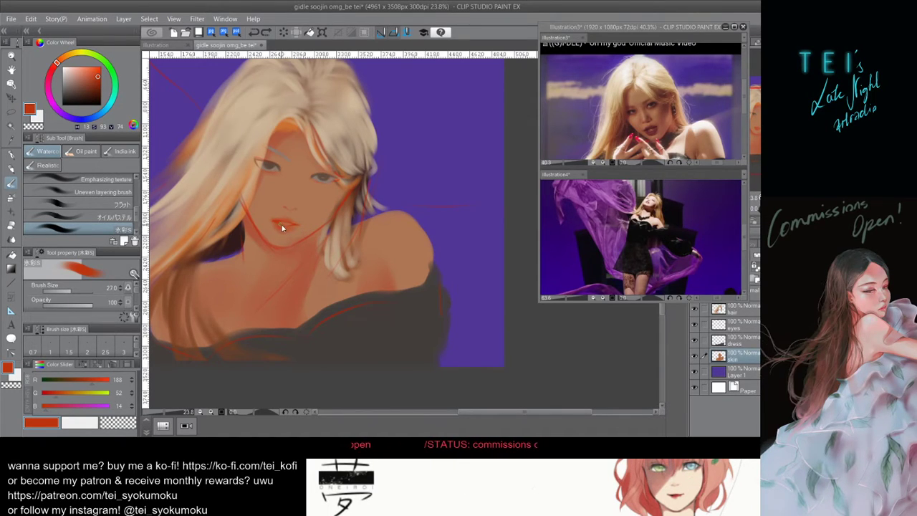
{"action": "key", "text": "bracketleft"}
{"action": "key", "text": "bracketleft"}
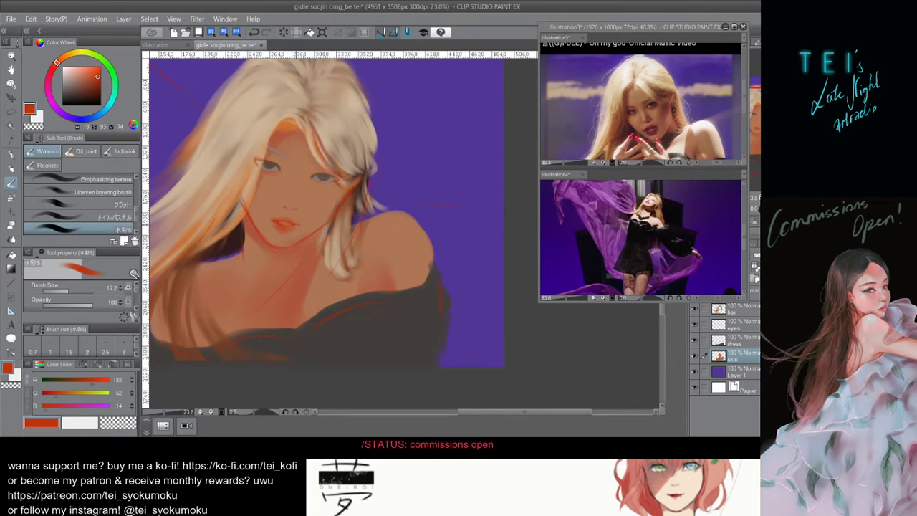
{"action": "key", "text": "ctrl+z"}
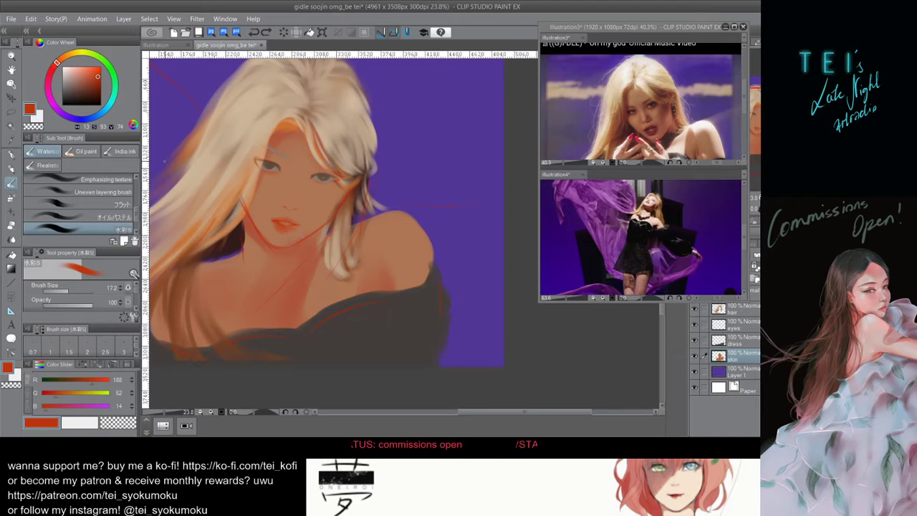
Shade the nose tip and the side of the nose softly at brush sizes between 50.9 and 155.5.
{"action": "key", "text": "bracketright"}
{"action": "key", "text": "bracketright"}
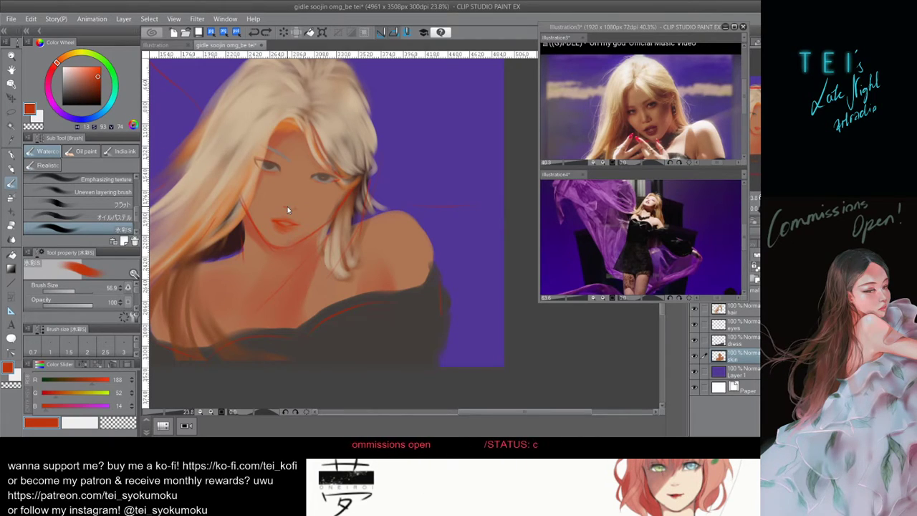
{"action": "key", "text": "bracketright"}
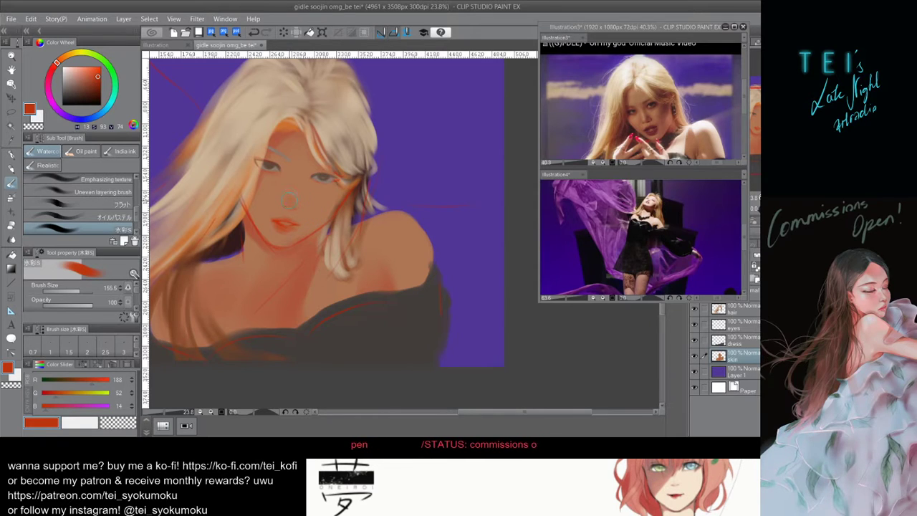
{"action": "key", "text": "bracketleft"}
{"action": "key", "text": "bracketleft"}
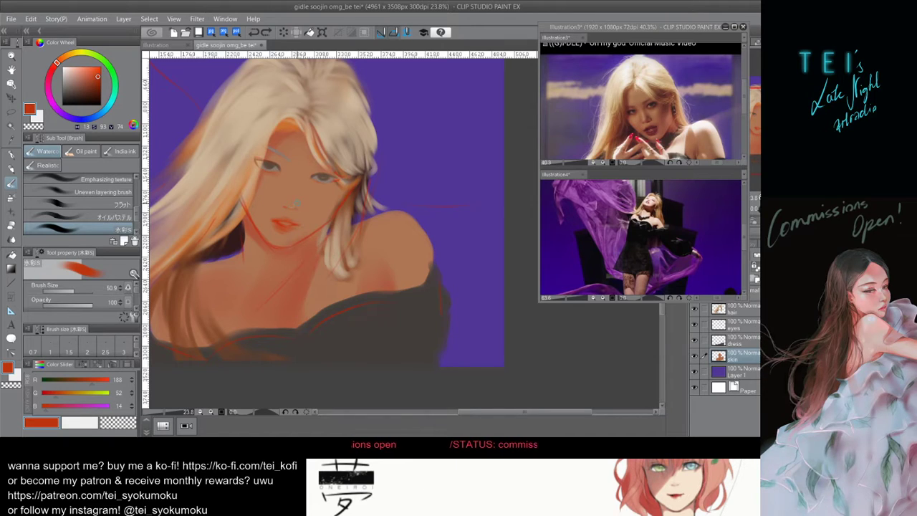
{"action": "left_click_drag", "start_coordinate": [294, 207], "coordinate": [296, 199]}
{"action": "key", "text": "bracketleft"}
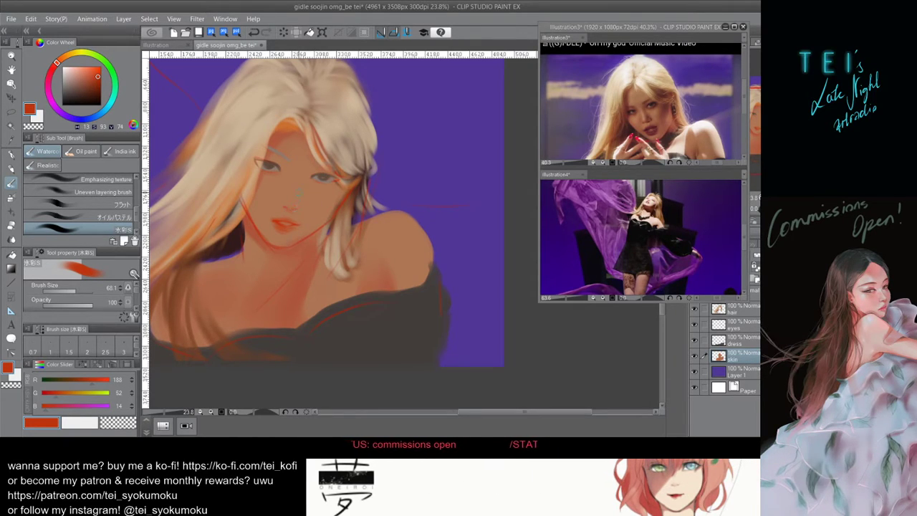
{"action": "key", "text": "bracketright"}
{"action": "key", "text": "bracketright"}
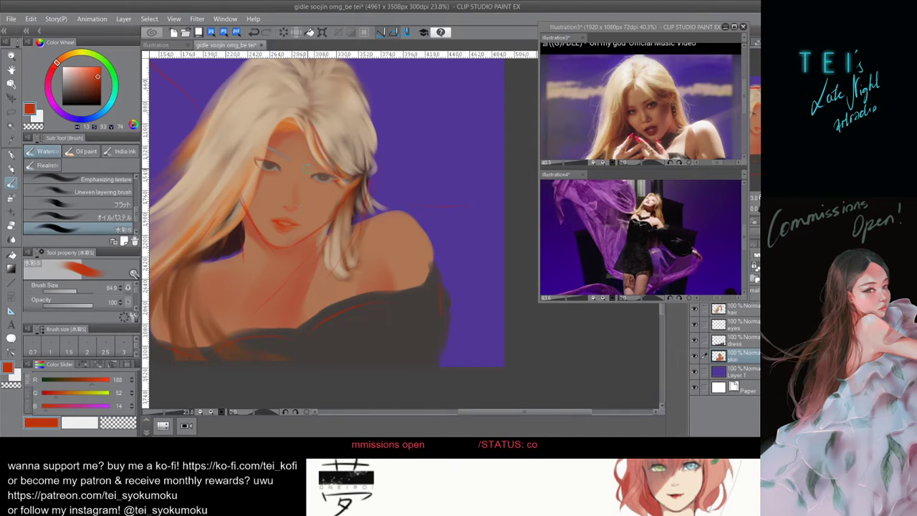
Undo the strokes at the upper nose and repaint the bridge beside the inner eye at brush sizes 42.5 and 59.9.
{"action": "key", "text": "ctrl+z"}
{"action": "left_click_drag", "start_coordinate": [309, 169], "coordinate": [304, 169], "text": "ctrl+alt"}
{"action": "key", "text": "ctrl+z"}
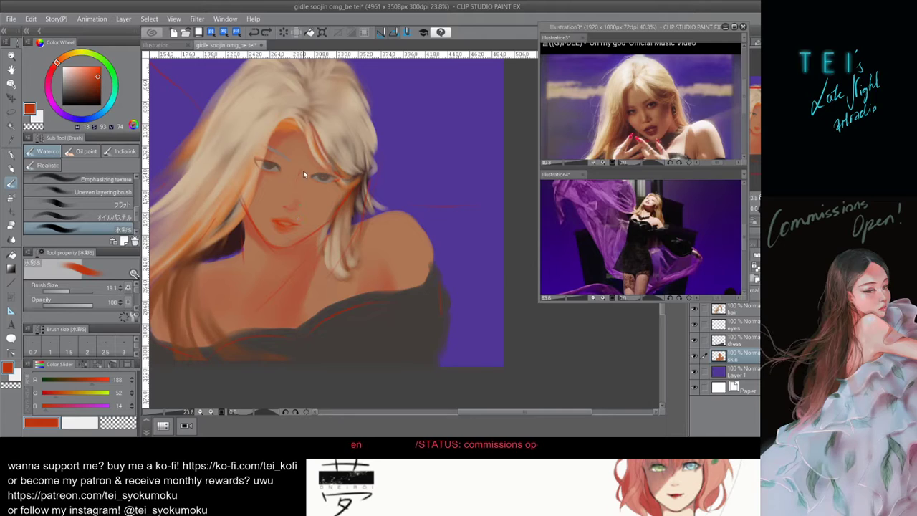
{"action": "key", "text": "]"}
{"action": "key", "text": "]"}
{"action": "key", "text": "]"}
{"action": "left_click_drag", "start_coordinate": [301, 170], "coordinate": [298, 185]}
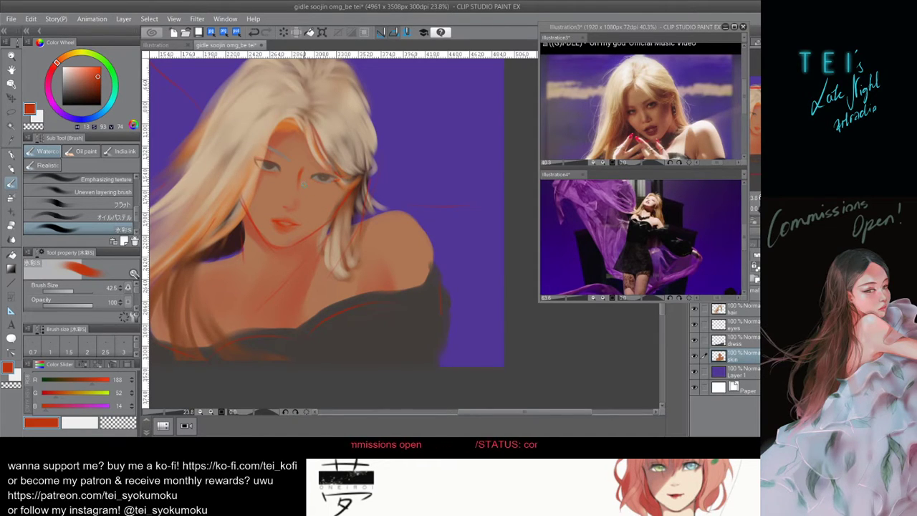
{"action": "key", "text": "bracketright"}
{"action": "key", "text": "bracketright"}
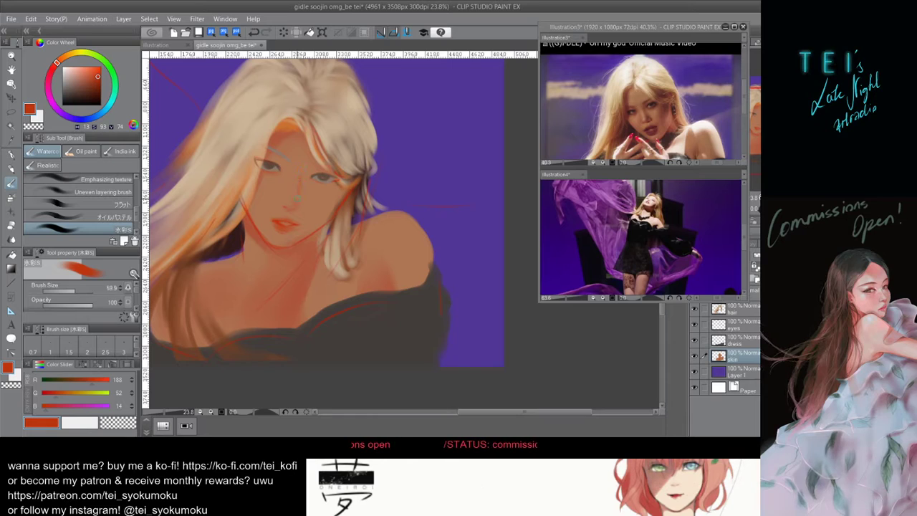
Undo a stroke along the nose bridge and refine the nose area at brush sizes 28.6 and 33.4.
{"action": "scroll", "coordinate": [293, 159], "scroll_direction": "down", "scroll_amount": 3}
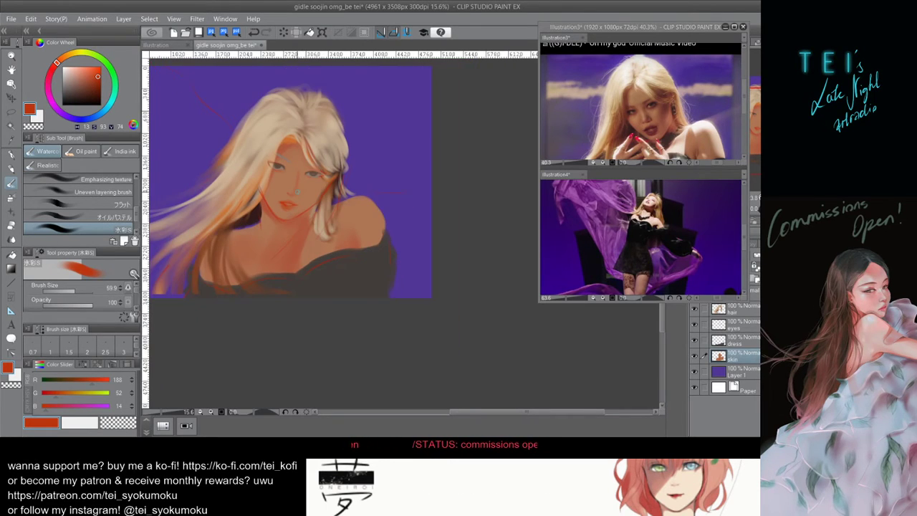
{"action": "left_click_drag", "start_coordinate": [289, 173], "coordinate": [294, 189]}
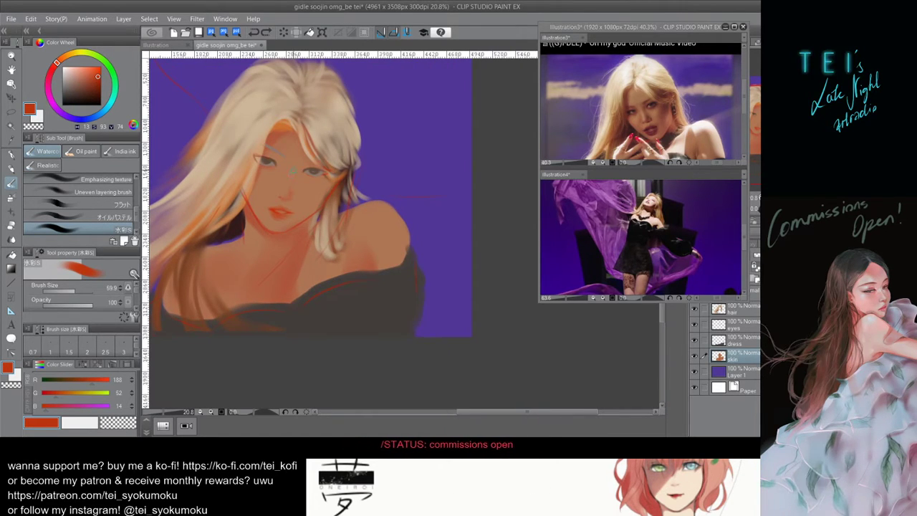
{"action": "key", "text": "ctrl+z"}
{"action": "key", "text": "bracketleft"}
{"action": "key", "text": "bracketleft"}
{"action": "key", "text": "bracketleft"}
{"action": "key", "text": "bracketleft"}
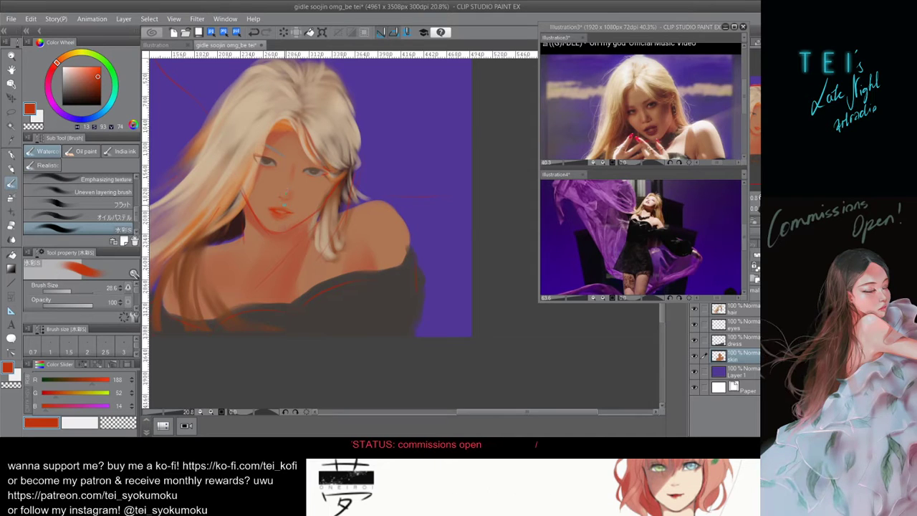
{"action": "key", "text": "bracketright"}
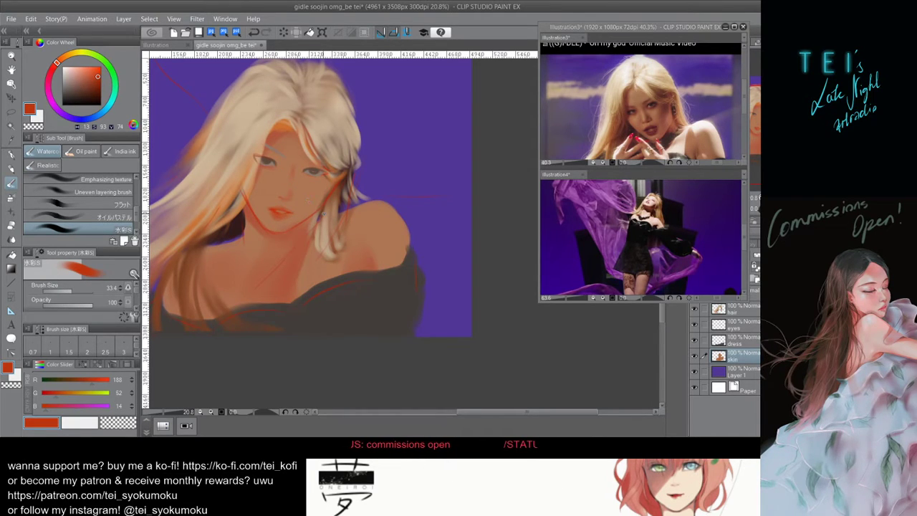
On the eyes layer, lasso the eye nearer the long hair, nudge it slightly toward the nose, and clear the selection.
{"action": "left_click", "coordinate": [738, 327]}
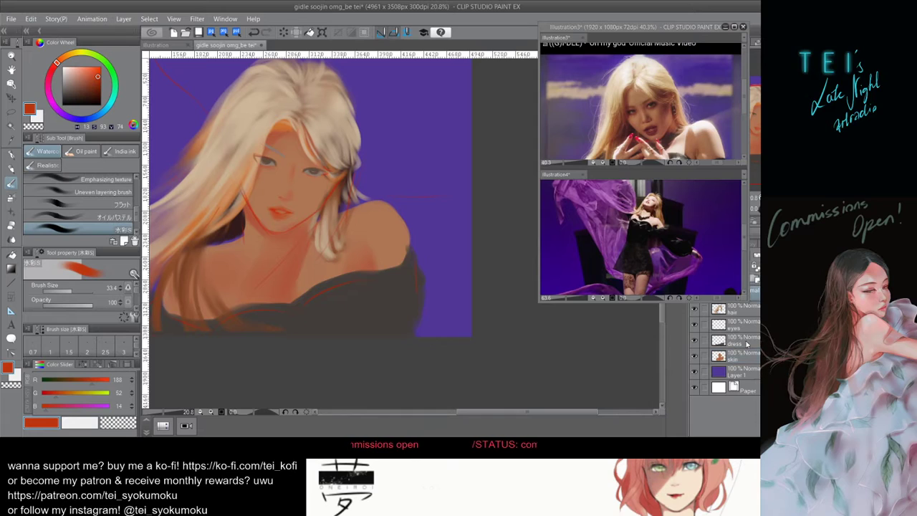
{"action": "left_click", "coordinate": [11, 111]}
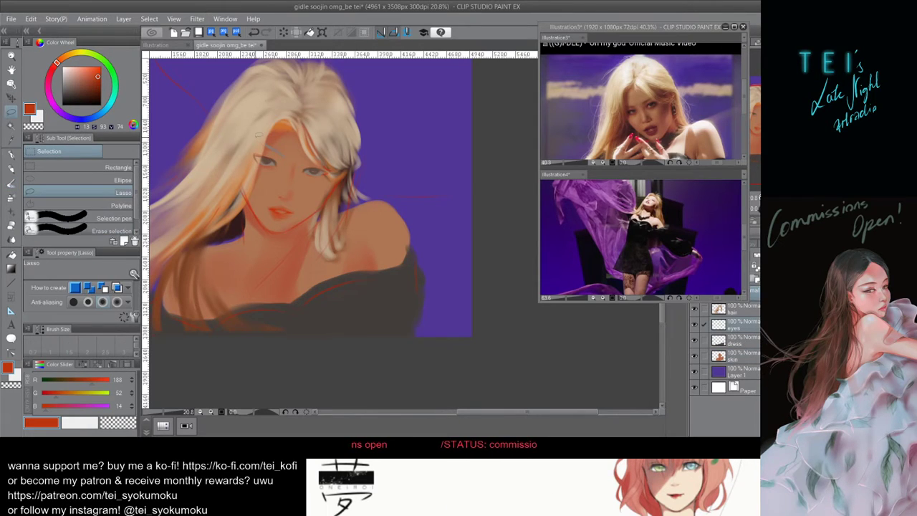
{"action": "left_click_drag", "start_coordinate": [273, 126], "coordinate": [242, 130]}
{"action": "key", "text": "ctrl+t"}
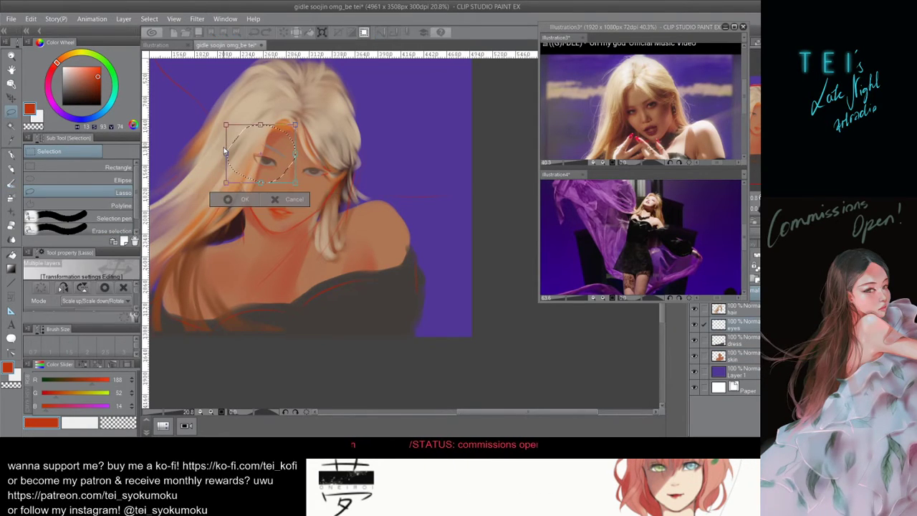
{"action": "key", "text": "Right"}
{"action": "key", "text": "Right"}
{"action": "key", "text": "Right"}
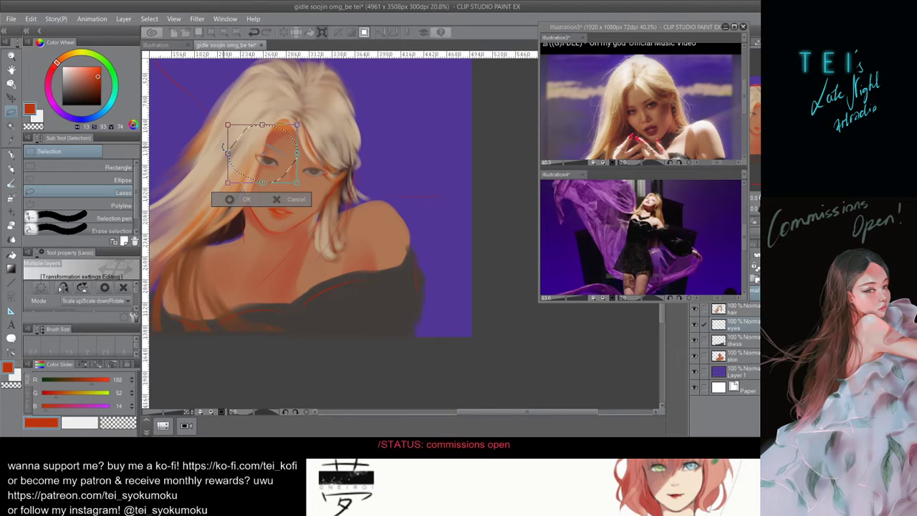
{"action": "key", "text": "Return"}
{"action": "key", "text": "ctrl+d"}
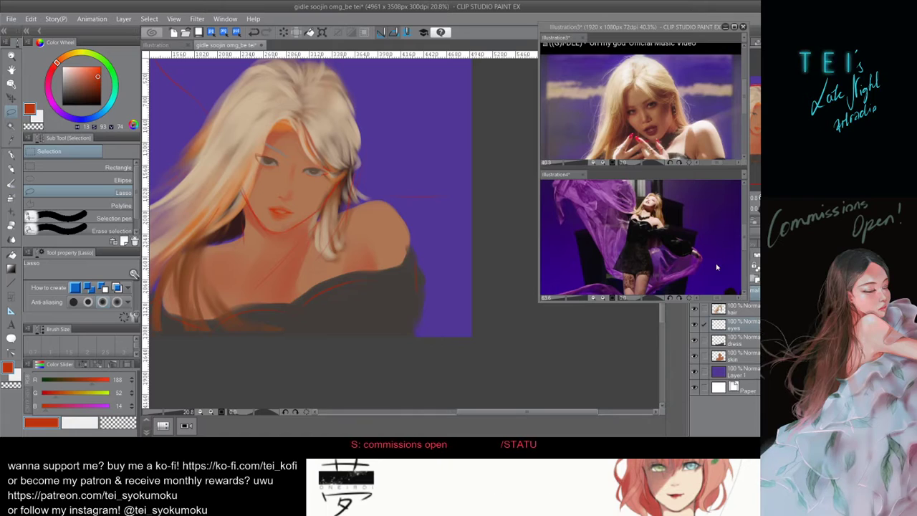
Undo the last deselection and clear the lasso selection around the eye again.
{"action": "key", "text": "ctrl+minus"}
{"action": "scroll", "coordinate": [320, 249], "scroll_direction": "down", "scroll_amount": 1}
{"action": "scroll", "coordinate": [319, 249], "scroll_direction": "up", "scroll_amount": 2}
{"action": "key", "text": "ctrl+z"}
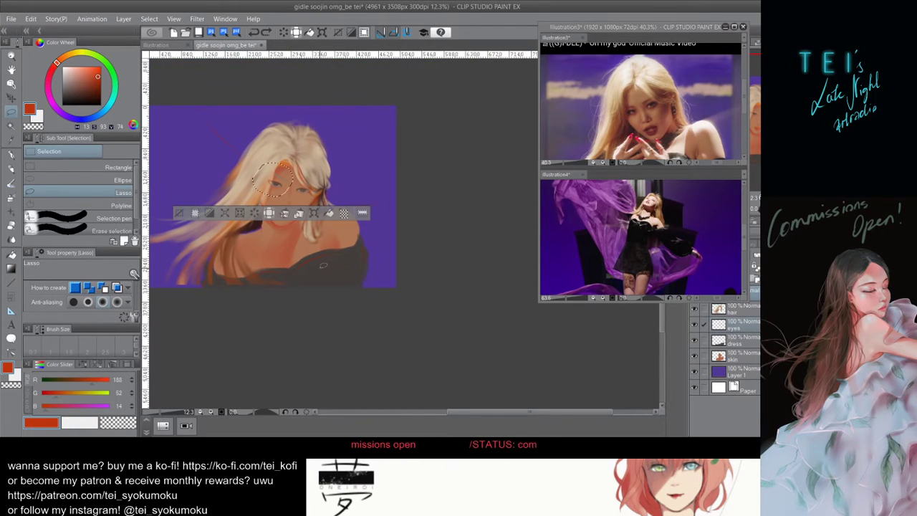
{"action": "key", "text": "ctrl+d"}
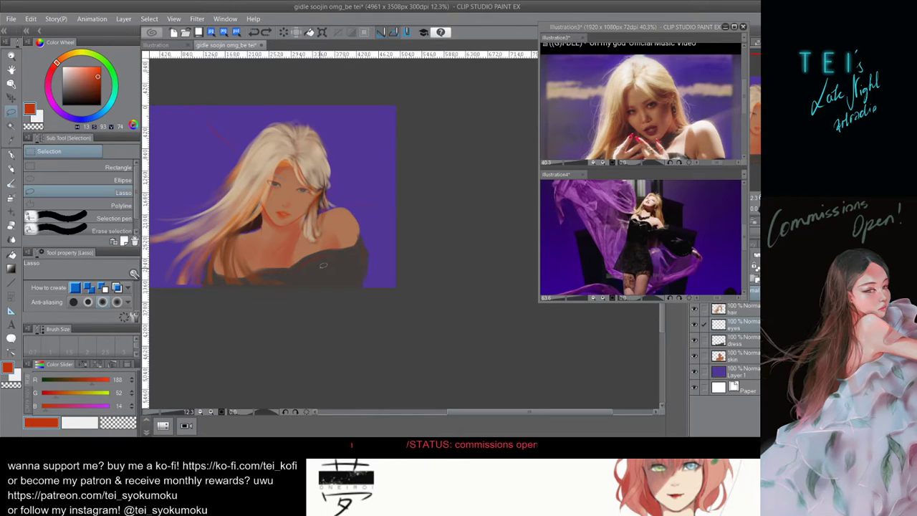
Redo the undone changes to the eye and clear the selection.
{"action": "key", "text": "ctrl+y"}
{"action": "key", "text": "ctrl+y"}
{"action": "key", "text": "ctrl+y"}
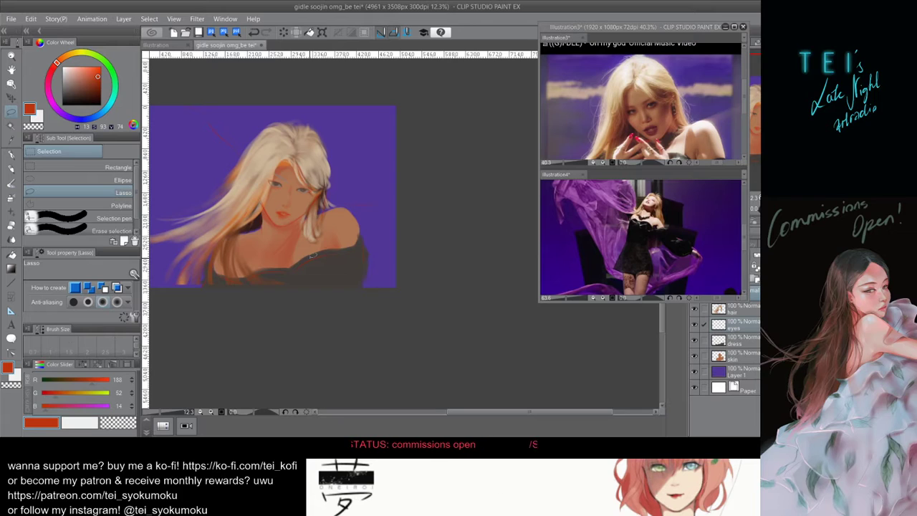
{"action": "key", "text": "ctrl+a"}
{"action": "key", "text": "ctrl+d"}
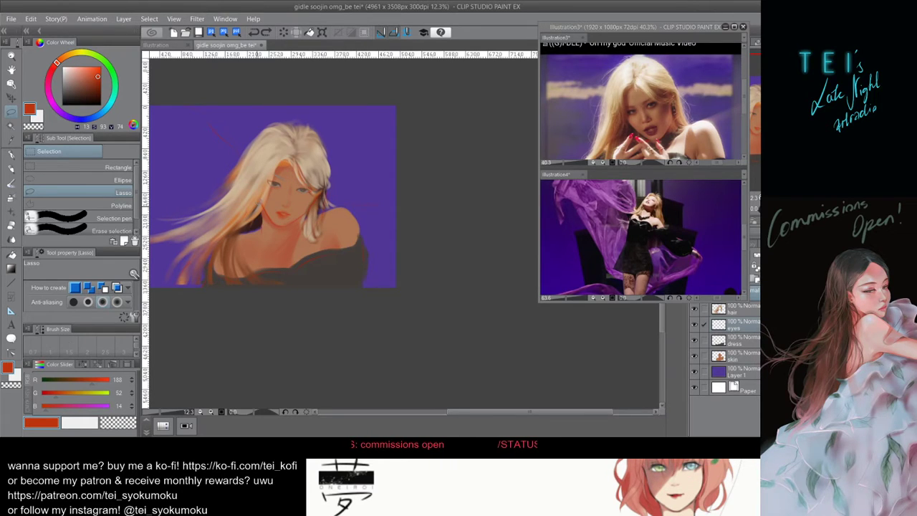
Lasso the eye nearer the long hair, adjust its placement with a transform, and clear the selection.
{"action": "left_click_drag", "start_coordinate": [290, 178], "coordinate": [276, 195]}
{"action": "scroll", "coordinate": [270, 198], "scroll_direction": "up", "scroll_amount": 3}
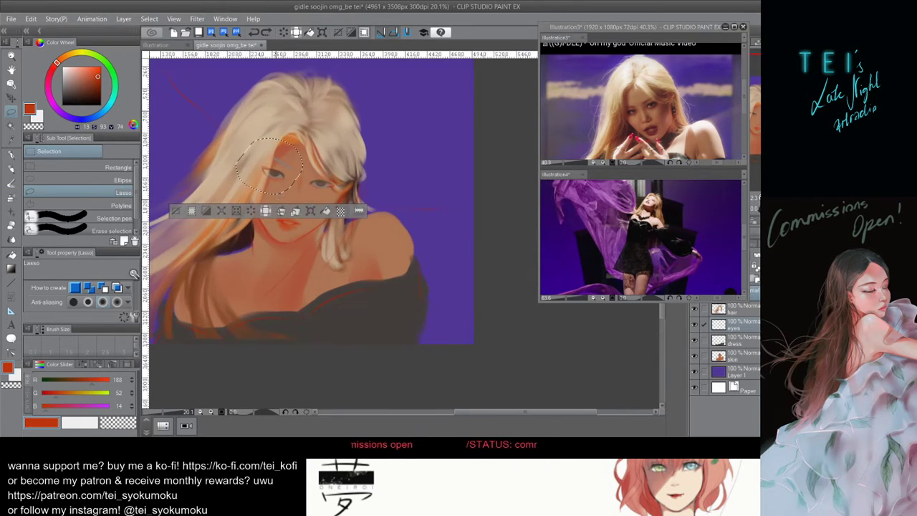
{"action": "key", "text": "ctrl+t"}
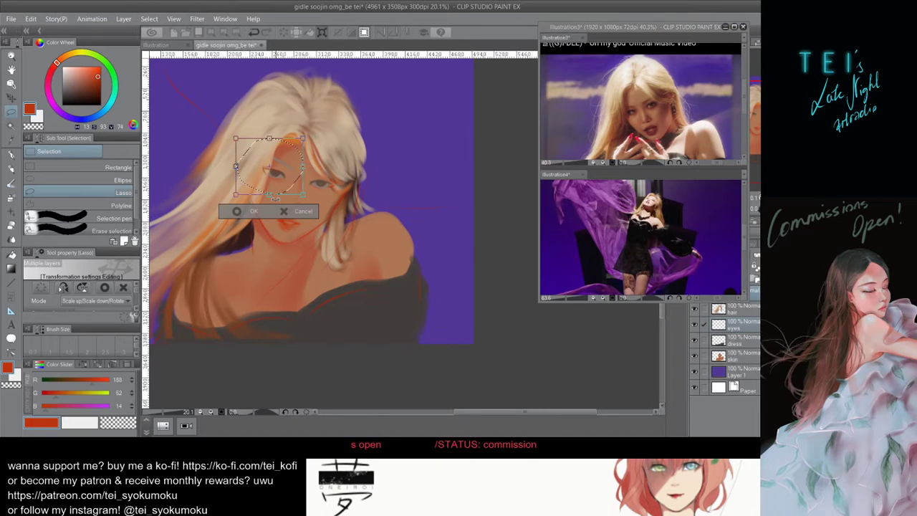
{"action": "key", "text": "Return"}
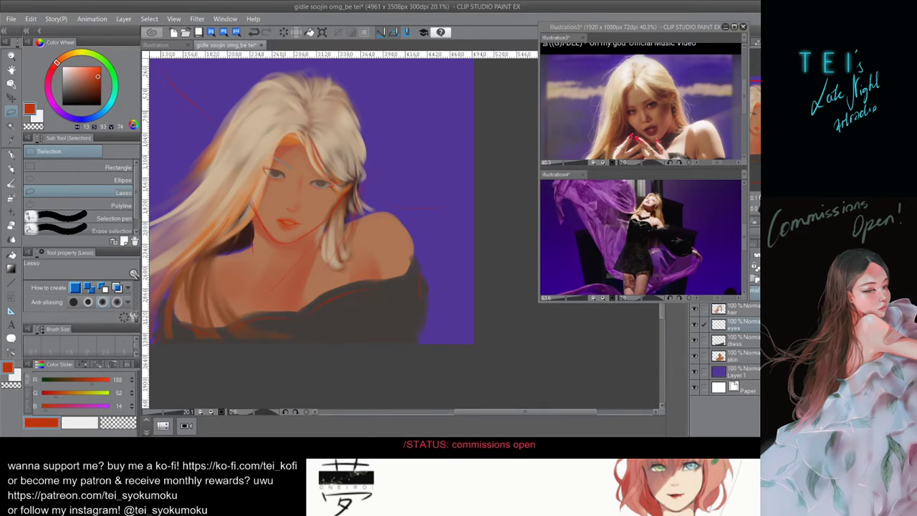
On the skin layer, paint the nose bridge between the eyes with the watercolor brush at sizes 36.2, 89.3 and 40.8.
{"action": "left_click", "coordinate": [740, 356]}
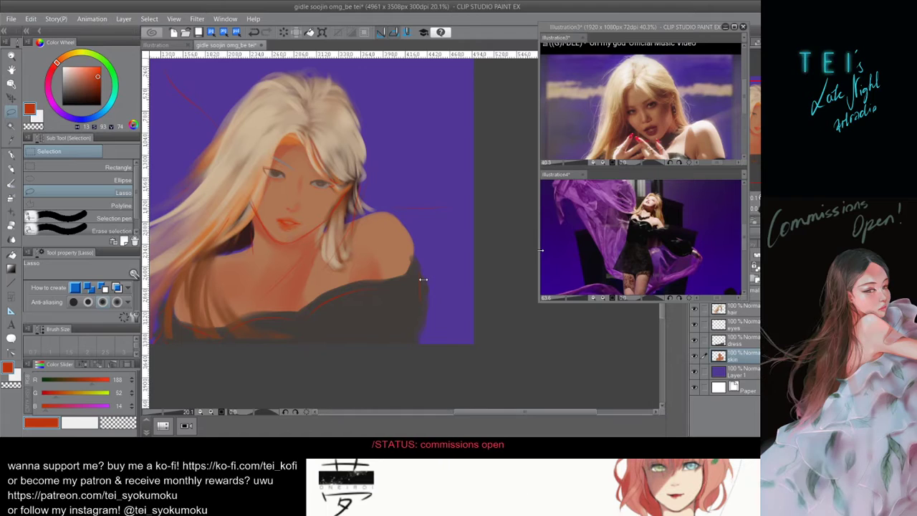
{"action": "left_click", "coordinate": [11, 185]}
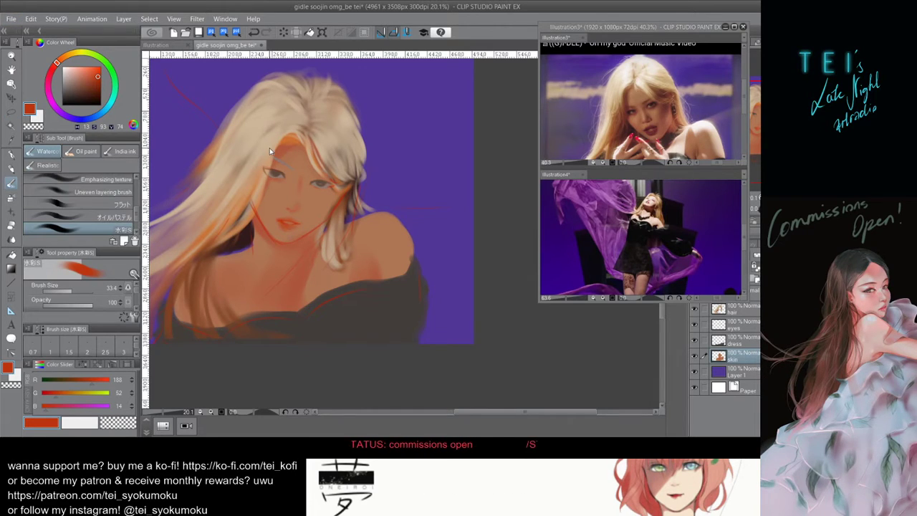
{"action": "key", "text": "["}
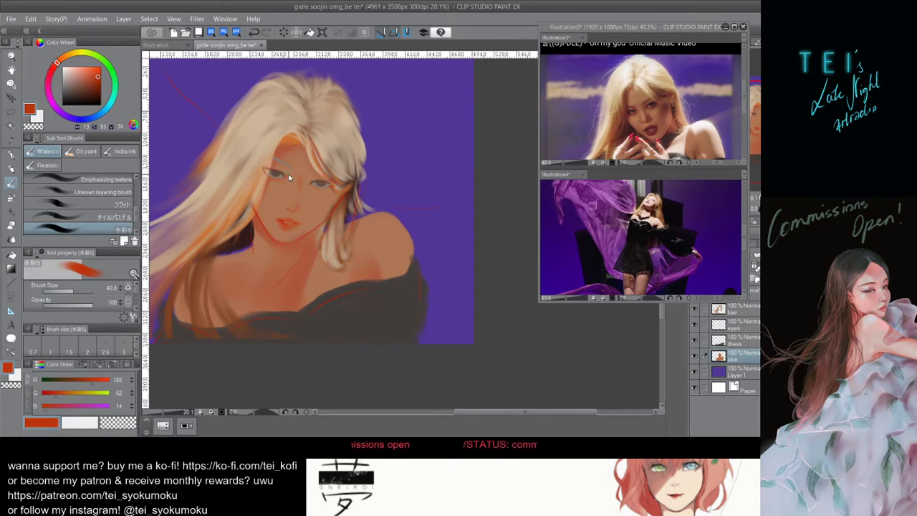
{"action": "left_click_drag", "start_coordinate": [299, 187], "coordinate": [299, 181]}
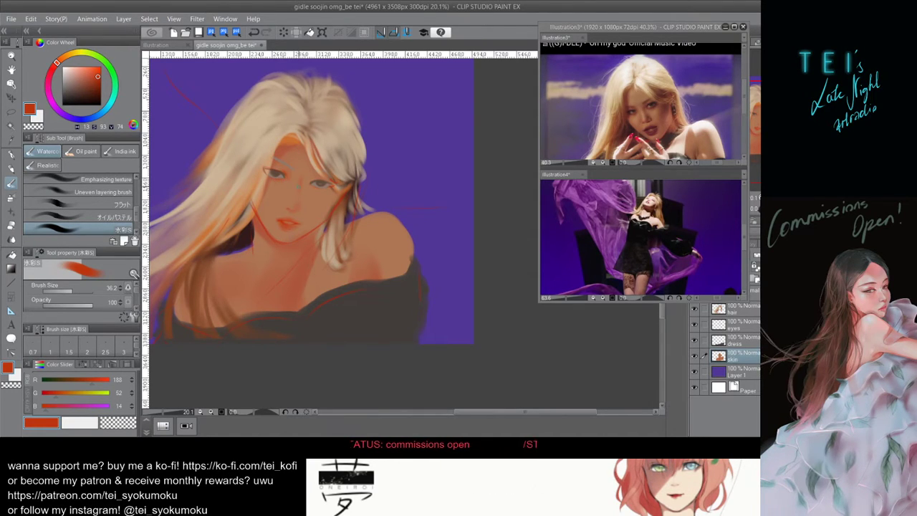
{"action": "key", "text": "]"}
{"action": "key", "text": "bracketleft"}
{"action": "key", "text": "bracketleft"}
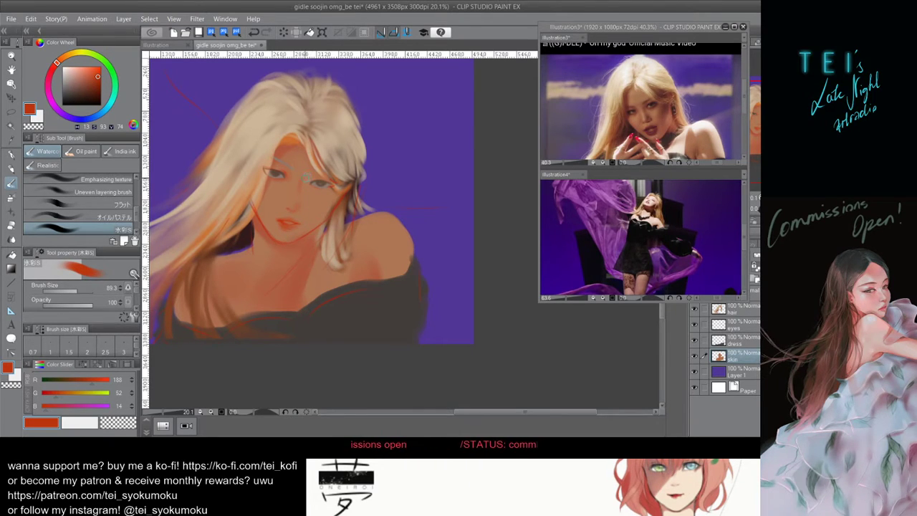
{"action": "key", "text": "bracketright"}
{"action": "key", "text": "bracketleft"}
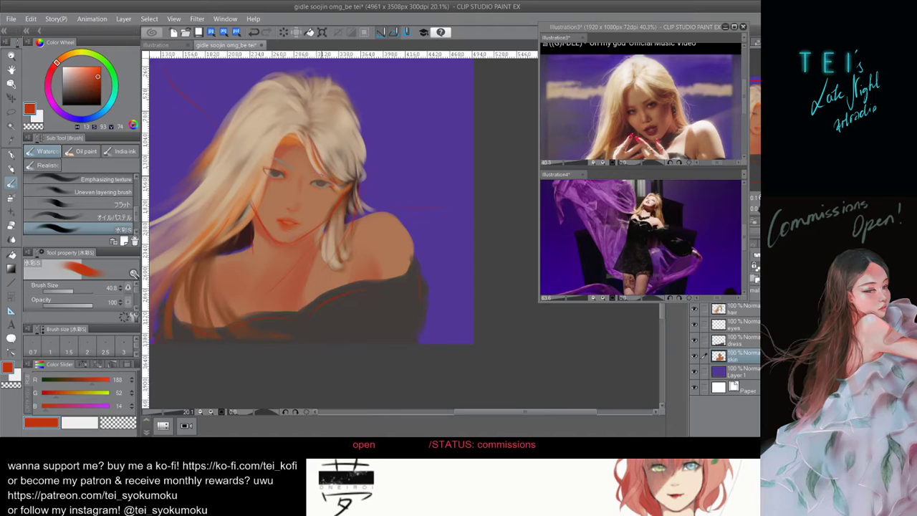
Refine the skin around the eye nearer the bare shoulder and the lower nose at brush sizes 71.2, 54.7 and 29.2.
{"action": "key", "text": "bracketright"}
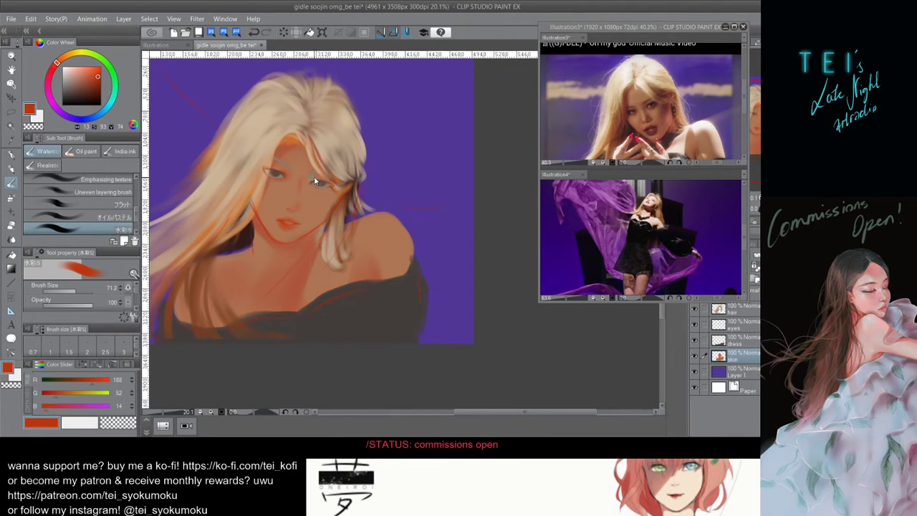
{"action": "key", "text": "bracketleft"}
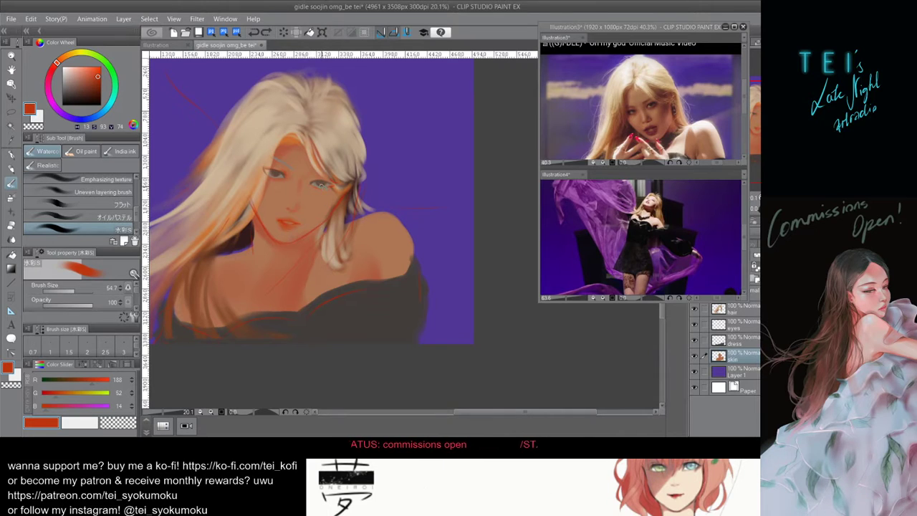
{"action": "key", "text": "bracketleft"}
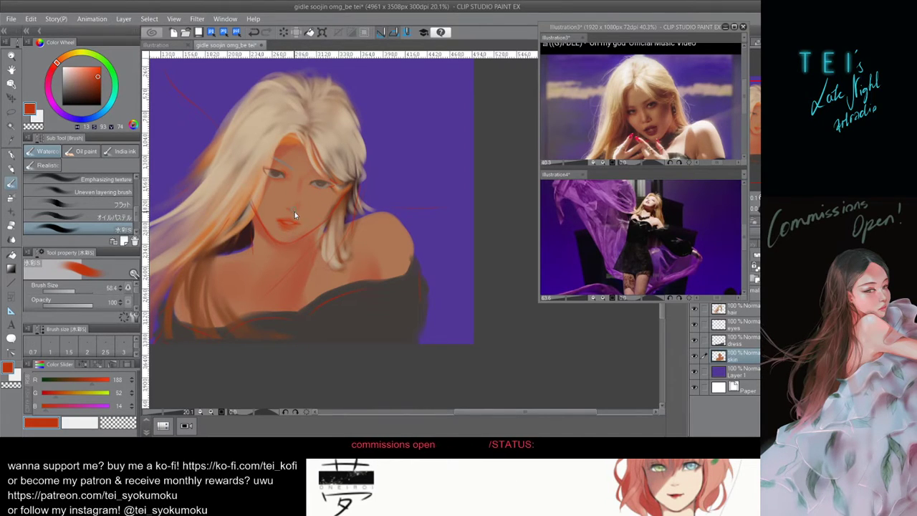
{"action": "key", "text": "bracketright"}
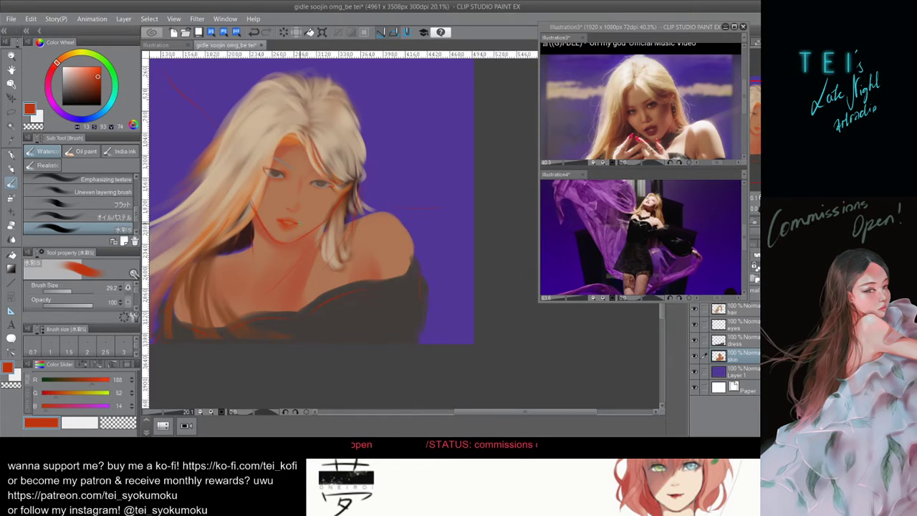
Undo the strokes under the nose tip and rework the area above the lips at brush sizes 30.2 and 40.0.
{"action": "key", "text": "ctrl+z"}
{"action": "left_click_drag", "start_coordinate": [287, 204], "coordinate": [300, 209]}
{"action": "key", "text": "ctrl+z"}
{"action": "key", "text": "bracketright"}
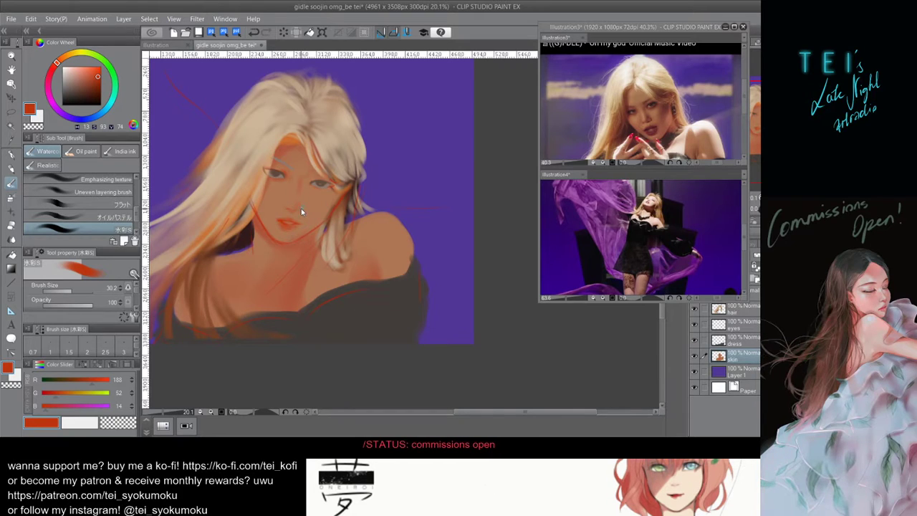
{"action": "key", "text": "bracketright"}
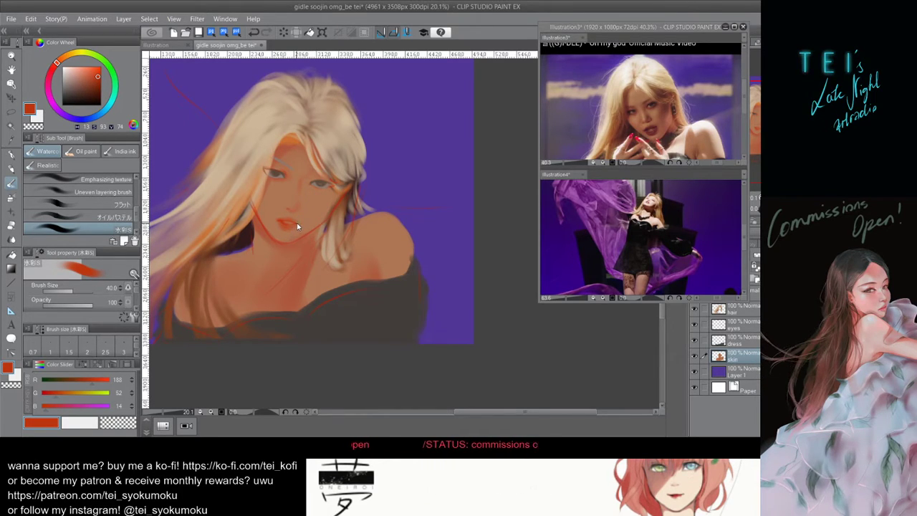
Refine the lips at brush sizes 23.1, 16.2 and 20.5, and enlarge the brush to 42.4 for the cheek.
{"action": "key", "text": "bracketleft"}
{"action": "key", "text": "bracketleft"}
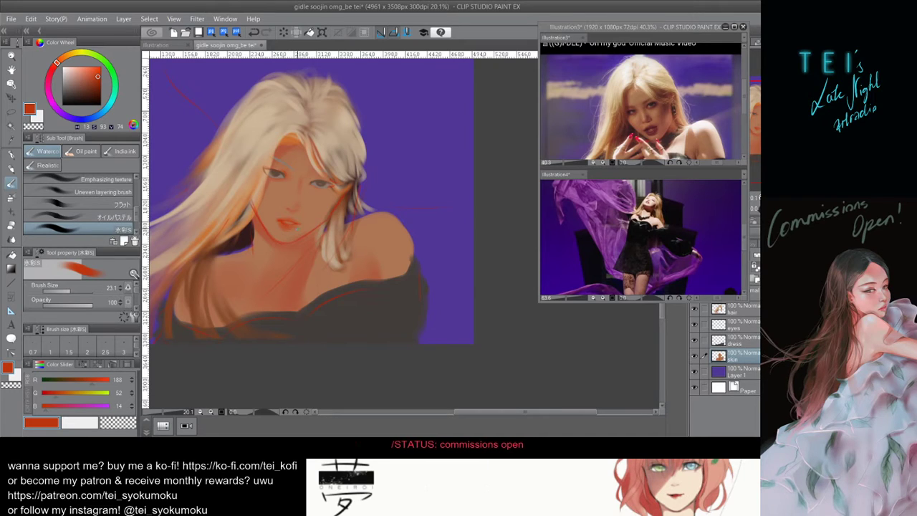
{"action": "key", "text": "bracketleft"}
{"action": "key", "text": "bracketleft"}
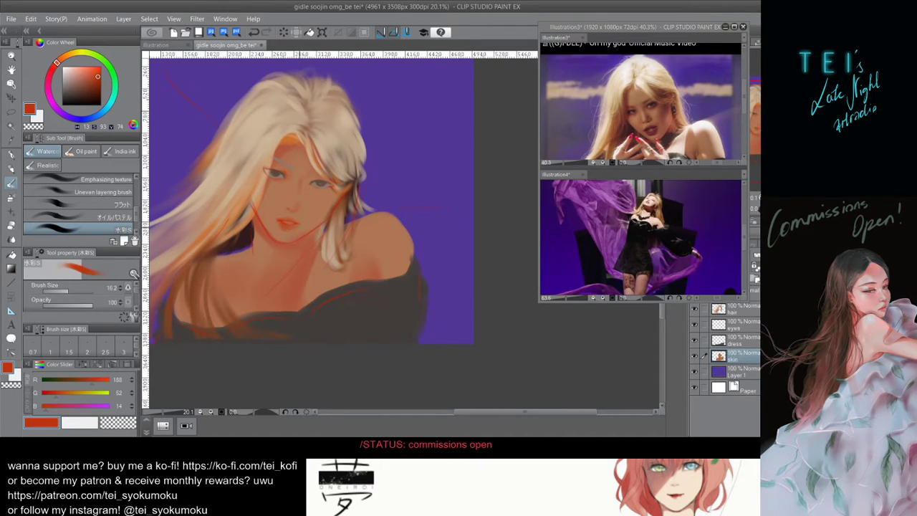
{"action": "key", "text": "bracketright"}
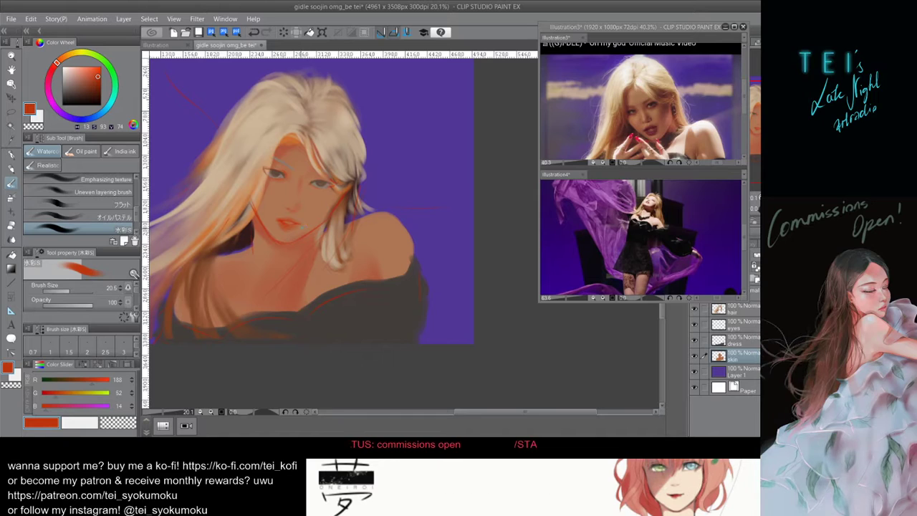
{"action": "key", "text": "bracketright"}
{"action": "key", "text": "bracketright"}
{"action": "key", "text": "bracketright"}
{"action": "key", "text": "bracketright"}
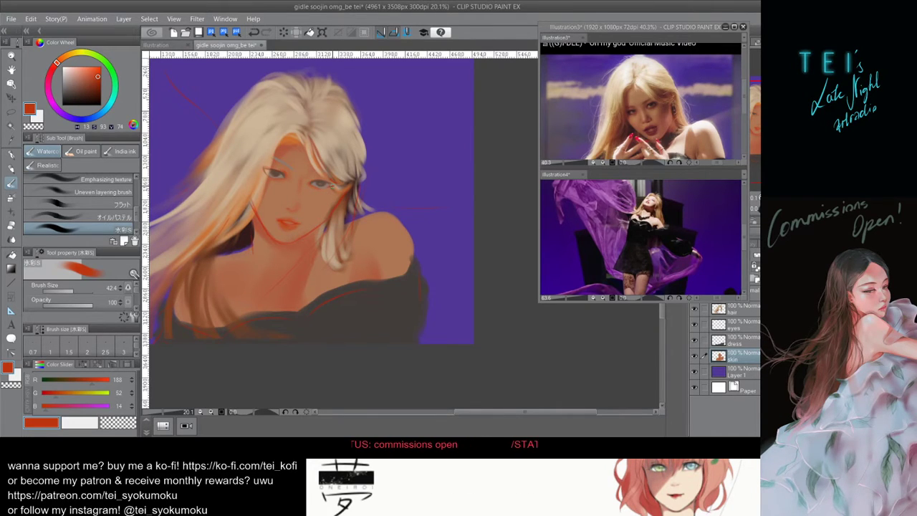
Undo a stroke beneath the eye nearer the bare shoulder and repaint the skin around it at brush size 43.0.
{"action": "left_click_drag", "start_coordinate": [322, 190], "coordinate": [333, 190]}
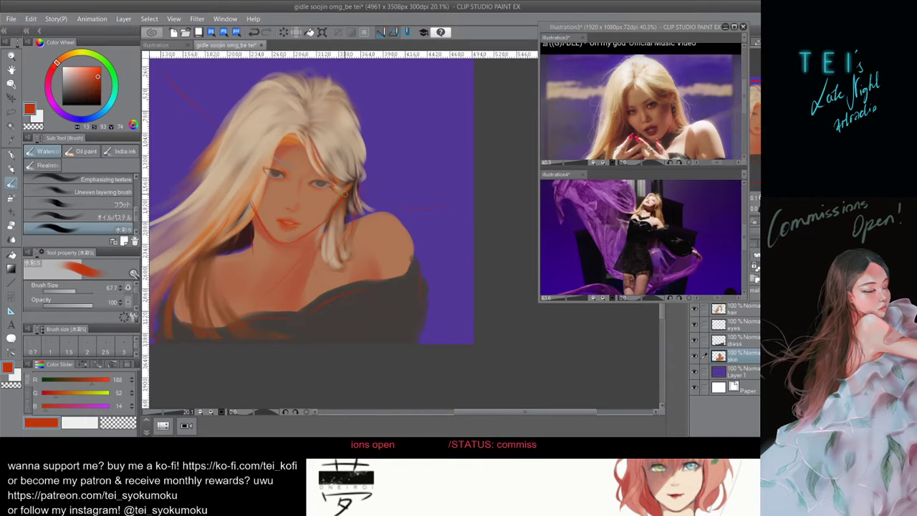
{"action": "key", "text": "ctrl+z"}
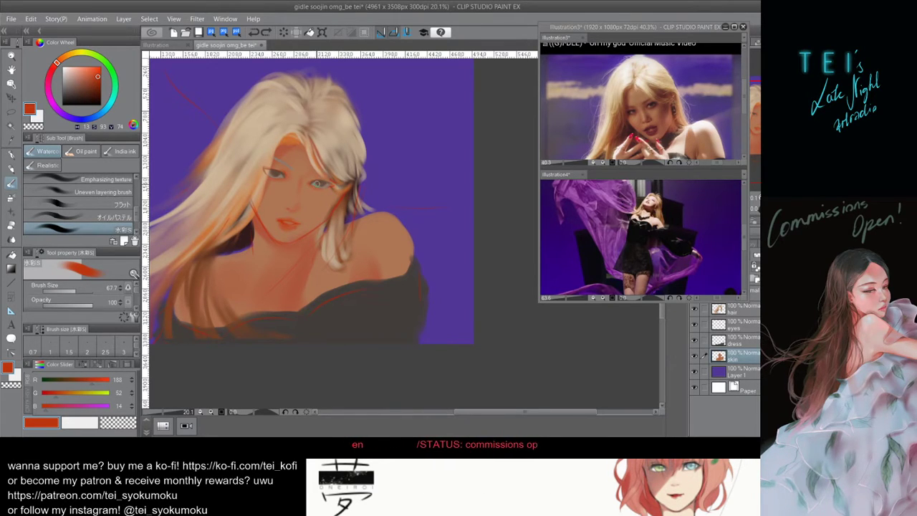
{"action": "mouse_move", "coordinate": [321, 185]}
{"action": "left_mouse_down"}
{"action": "mouse_move", "coordinate": [308, 186]}
{"action": "mouse_move", "coordinate": [328, 186]}
{"action": "left_mouse_up"}
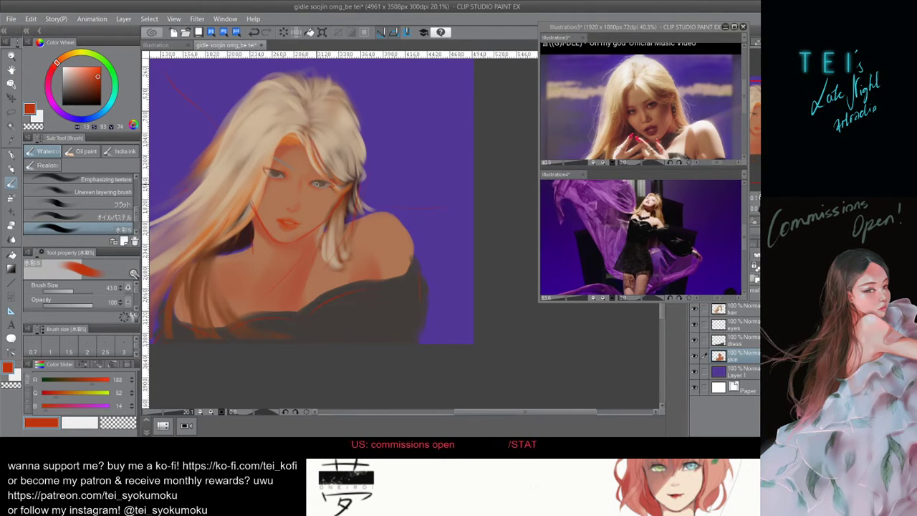
{"action": "left_click_drag", "start_coordinate": [317, 185], "coordinate": [314, 184]}
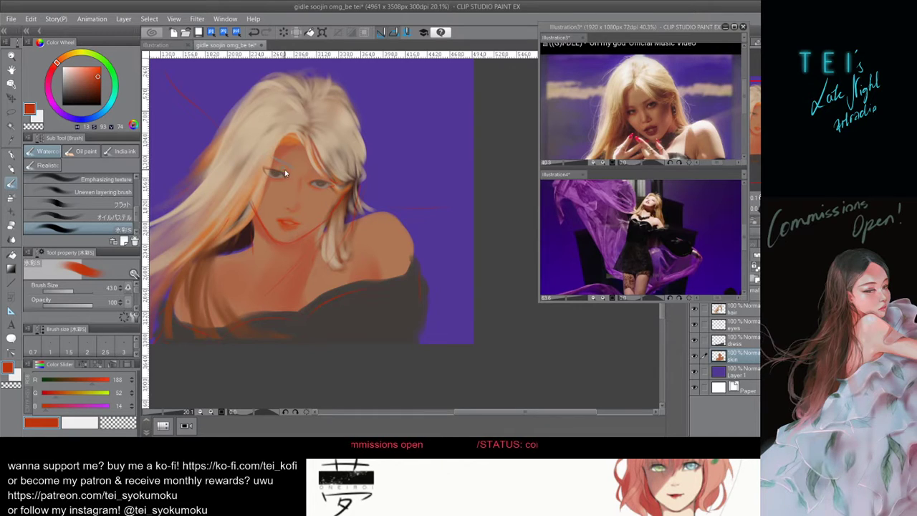
Try a stroke across the nose bridge beside the inner eye with a larger brush and undo it.
{"action": "key", "text": "]"}
{"action": "key", "text": "]"}
{"action": "key", "text": "]"}
{"action": "left_click_drag", "start_coordinate": [294, 172], "coordinate": [300, 180]}
{"action": "key", "text": "ctrl+z"}
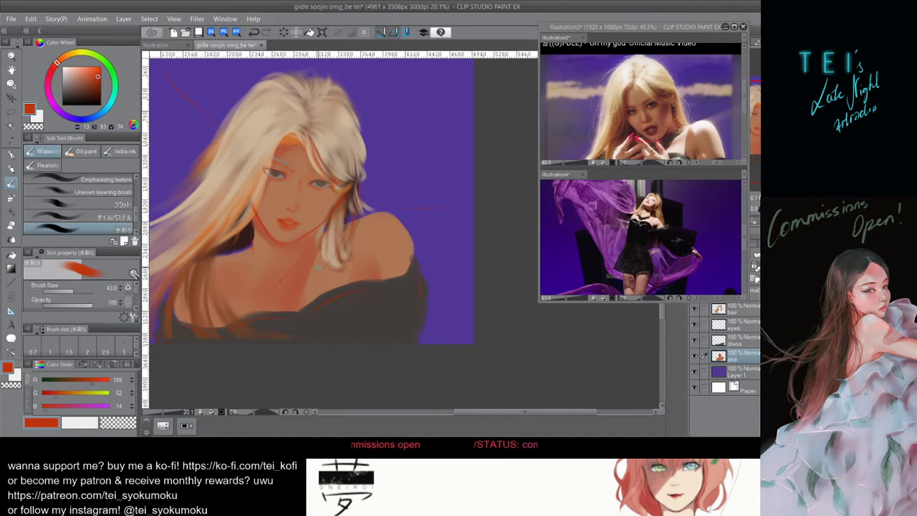
Refine the nose and the skin beside it at brush sizes 33.1, 14.3 and 23.2.
{"action": "key", "text": "["}
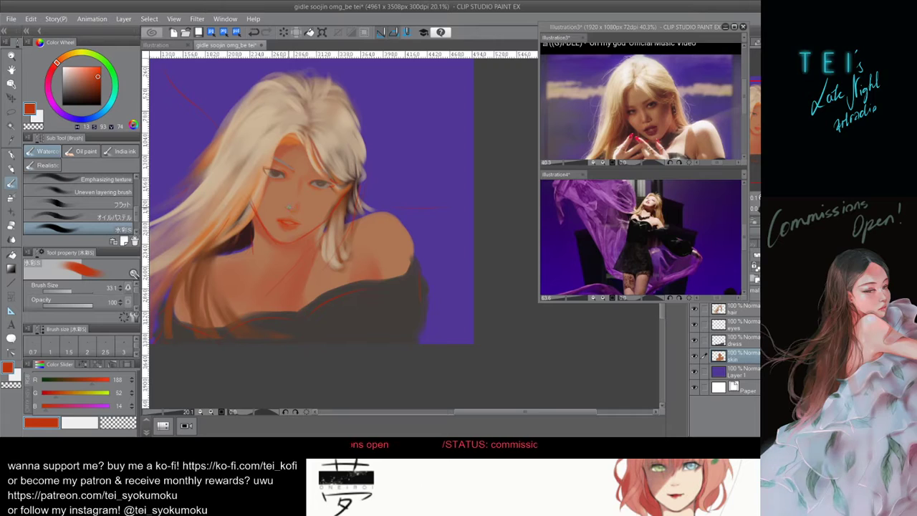
{"action": "key", "text": "bracketleft"}
{"action": "key", "text": "bracketleft"}
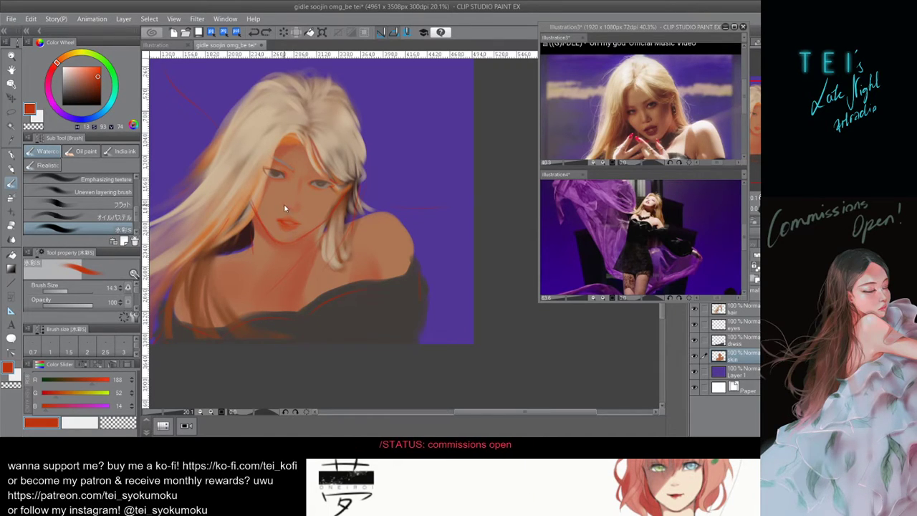
{"action": "key", "text": "bracketright"}
{"action": "key", "text": "bracketright"}
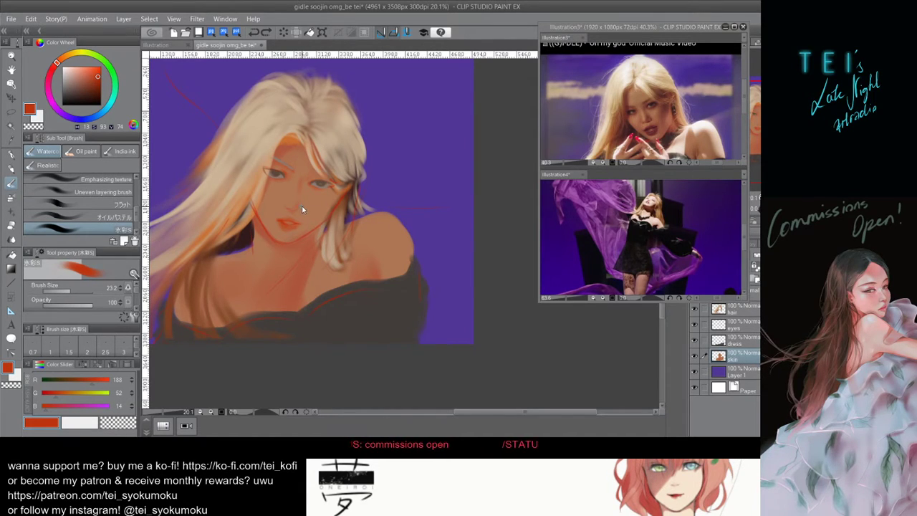
{"action": "key", "text": "bracketleft"}
{"action": "key", "text": "bracketleft"}
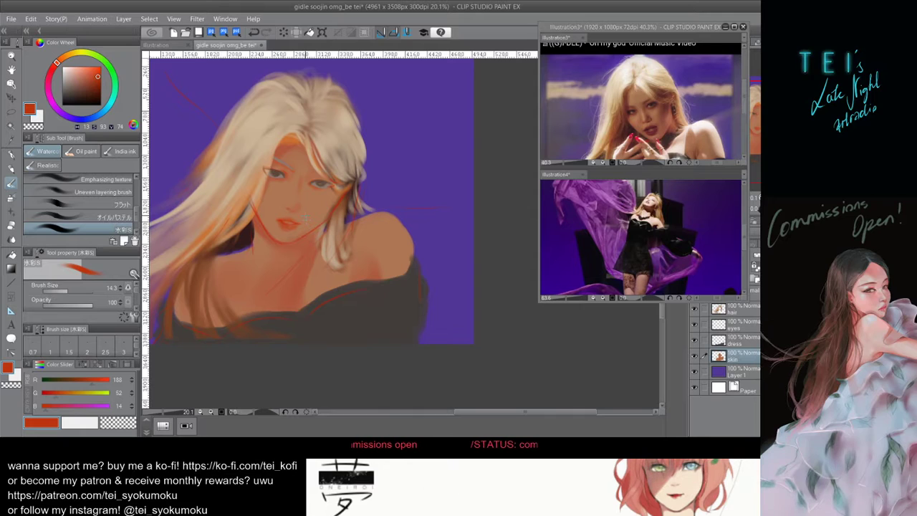
Rework the lips and the skin below the lower lip at brush sizes 40.6 and 26.8.
{"action": "key", "text": "bracketright"}
{"action": "key", "text": "bracketright"}
{"action": "key", "text": "bracketright"}
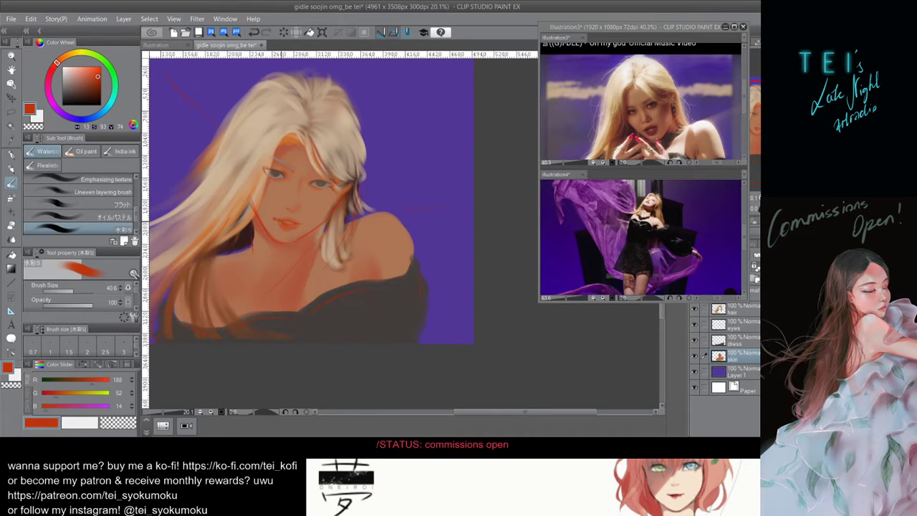
{"action": "mouse_move", "coordinate": [288, 227]}
{"action": "left_mouse_down"}
{"action": "mouse_move", "coordinate": [280, 220]}
{"action": "mouse_move", "coordinate": [300, 230]}
{"action": "left_mouse_up"}
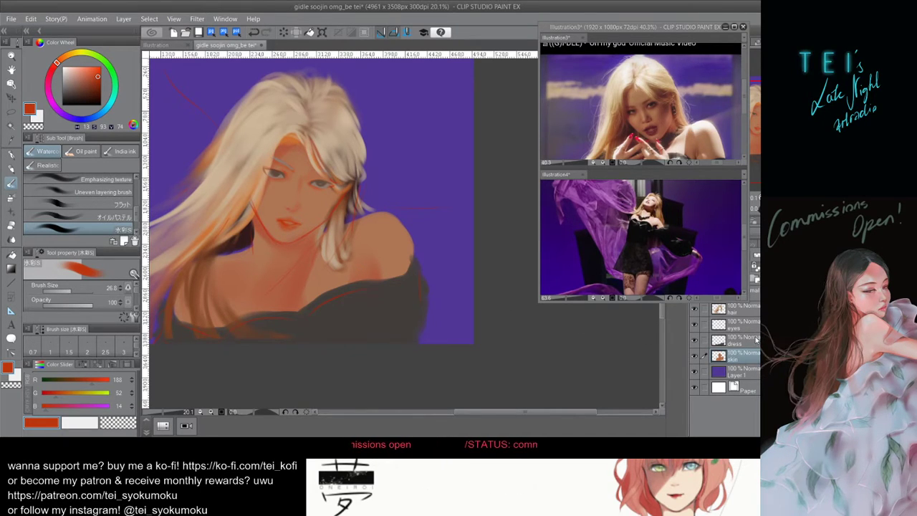
On the eyes layer, sample the eye's dark brown and shade around the eyes at brush sizes 54.5, 183.7 and 40.6.
{"action": "left_click", "coordinate": [741, 310]}
{"action": "left_click", "coordinate": [741, 325]}
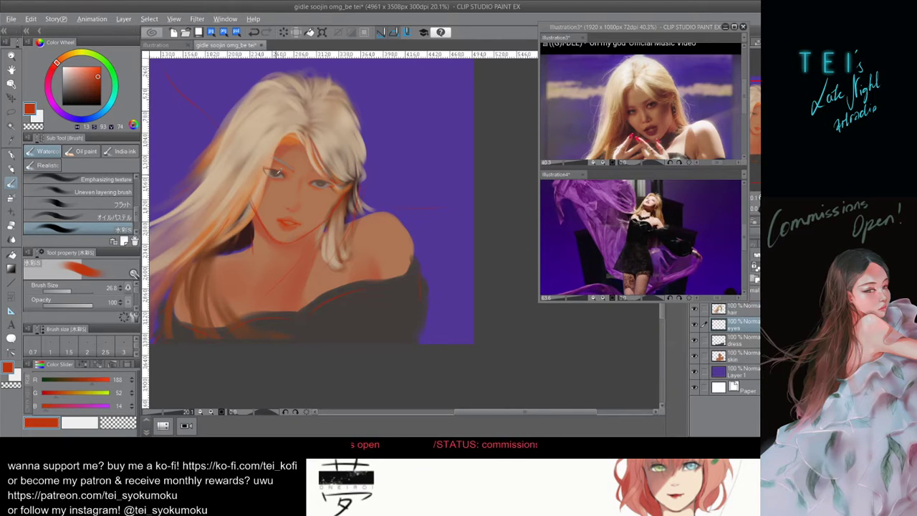
{"action": "left_click", "coordinate": [274, 172], "text": "alt"}
{"action": "key", "text": "bracketright"}
{"action": "key", "text": "bracketright"}
{"action": "key", "text": "bracketright"}
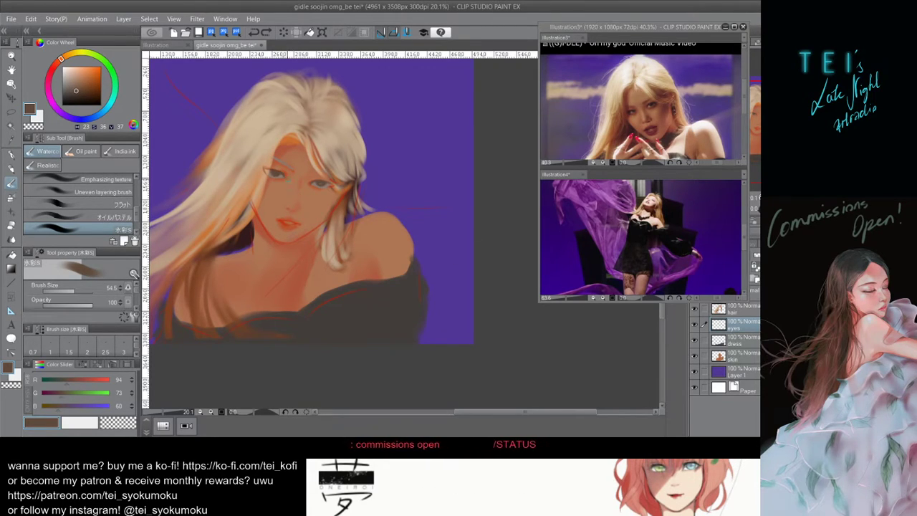
{"action": "key", "text": "bracketright"}
{"action": "key", "text": "bracketright"}
{"action": "key", "text": "bracketright"}
{"action": "key", "text": "bracketright"}
{"action": "key", "text": "bracketright"}
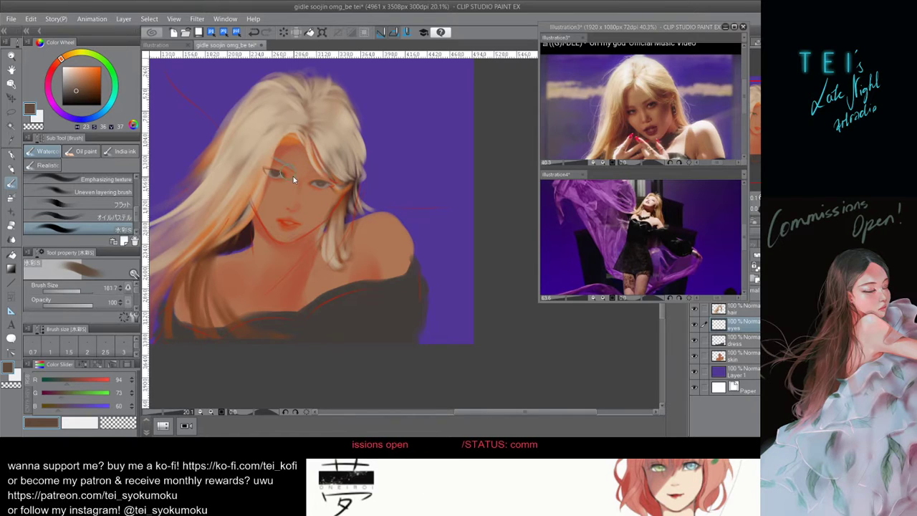
{"action": "key", "text": "bracketleft"}
{"action": "key", "text": "bracketleft"}
{"action": "key", "text": "bracketleft"}
{"action": "key", "text": "bracketleft"}
{"action": "key", "text": "bracketleft"}
{"action": "key", "text": "bracketleft"}
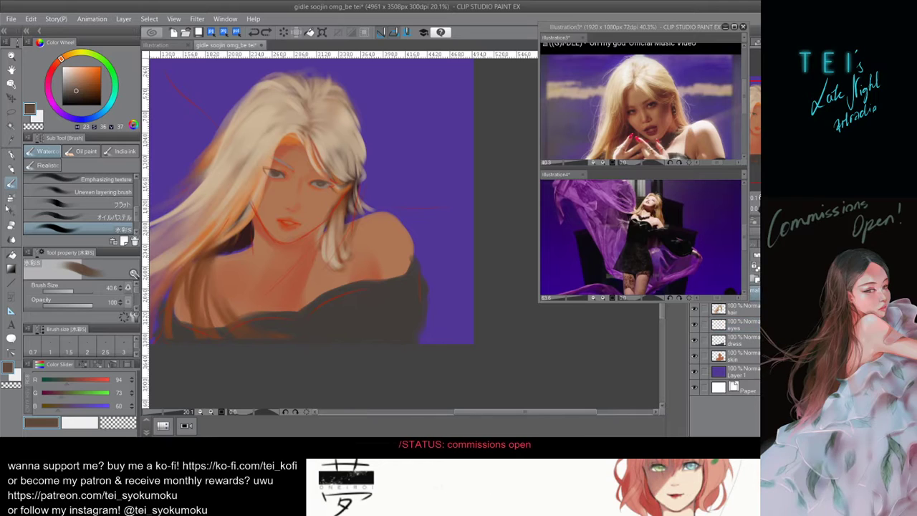
Erase paint along the lower edge of the eye nearer the bare shoulder with the Hard eraser at sizes 55.3 and 60.6.
{"action": "key", "text": "e"}
{"action": "key", "text": "bracketleft"}
{"action": "key", "text": "bracketleft"}
{"action": "key", "text": "bracketleft"}
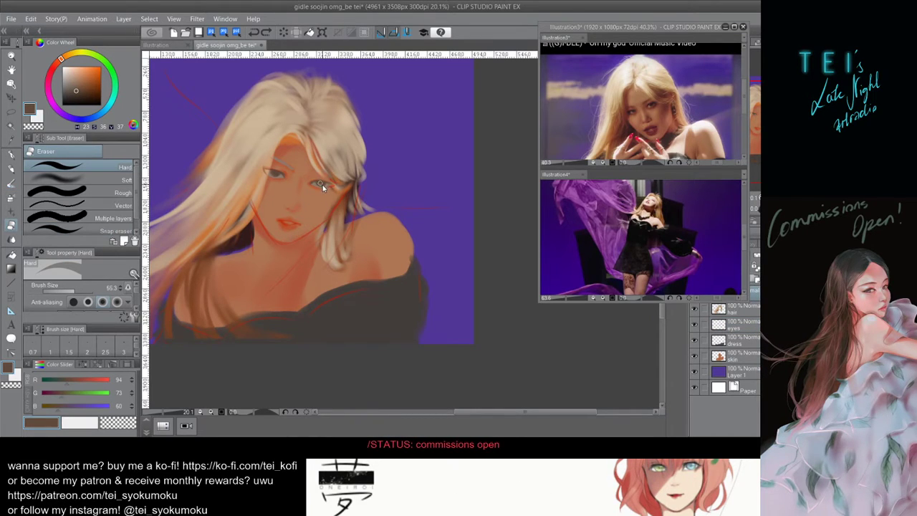
{"action": "left_click_drag", "start_coordinate": [324, 187], "coordinate": [335, 188]}
{"action": "left_click", "coordinate": [752, 330]}
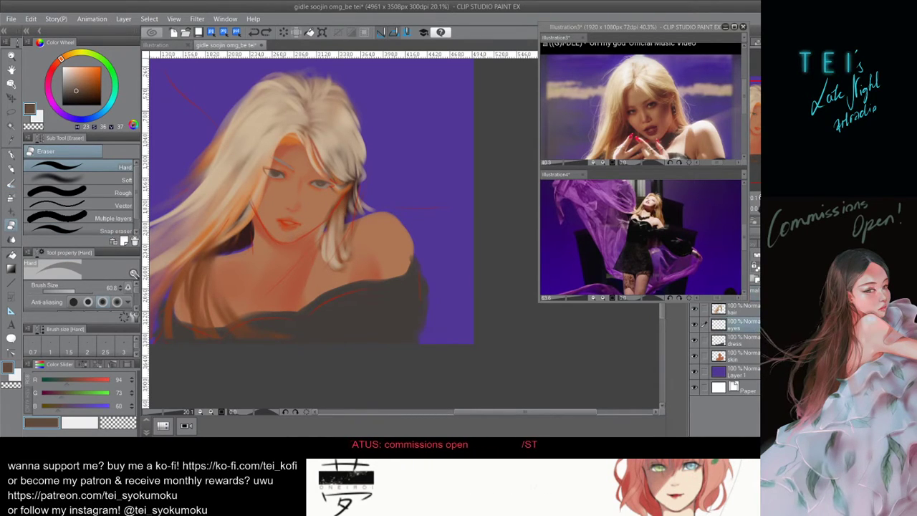
Repaint the lower edge of the eye nearer the bare shoulder in dark brown at brush size 26.7, and shade both eyes at 133.3.
{"action": "key", "text": "b"}
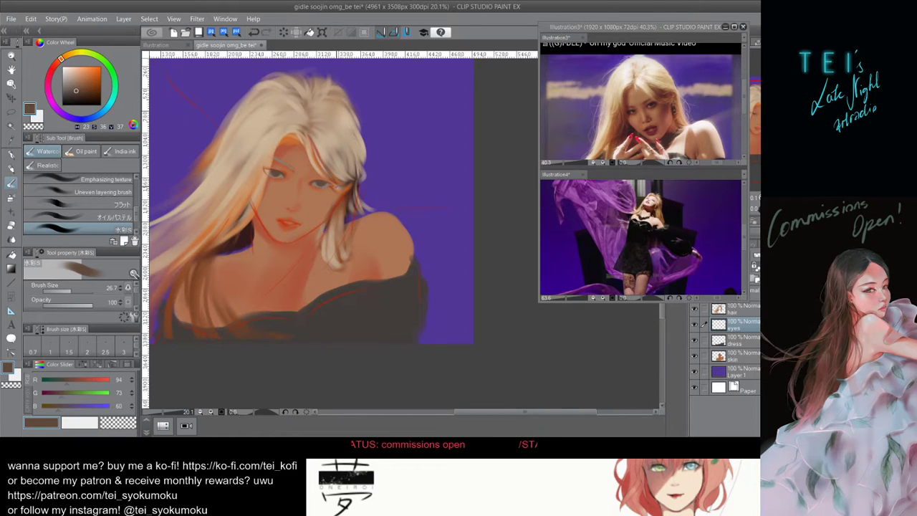
{"action": "left_click_drag", "start_coordinate": [332, 187], "coordinate": [325, 187]}
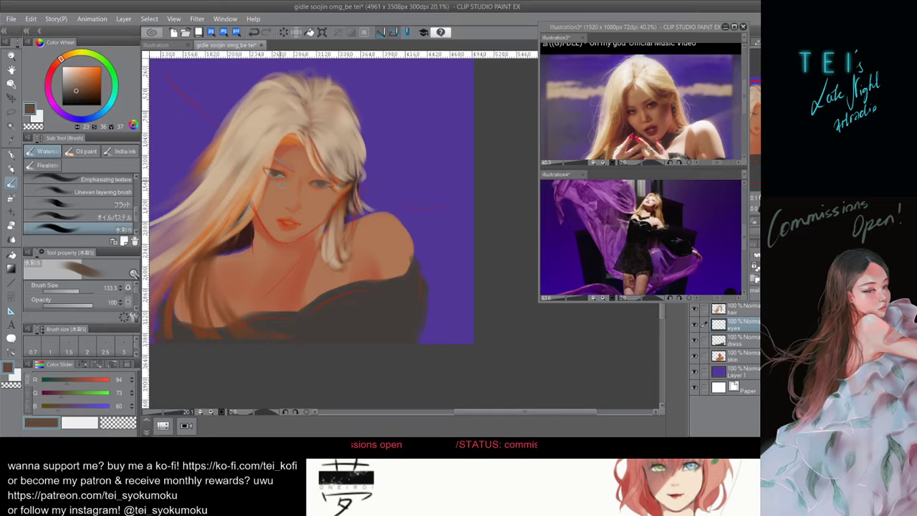
{"action": "mouse_move", "coordinate": [262, 174]}
{"action": "left_mouse_down"}
{"action": "mouse_move", "coordinate": [324, 186]}
{"action": "mouse_move", "coordinate": [318, 182]}
{"action": "left_mouse_up"}
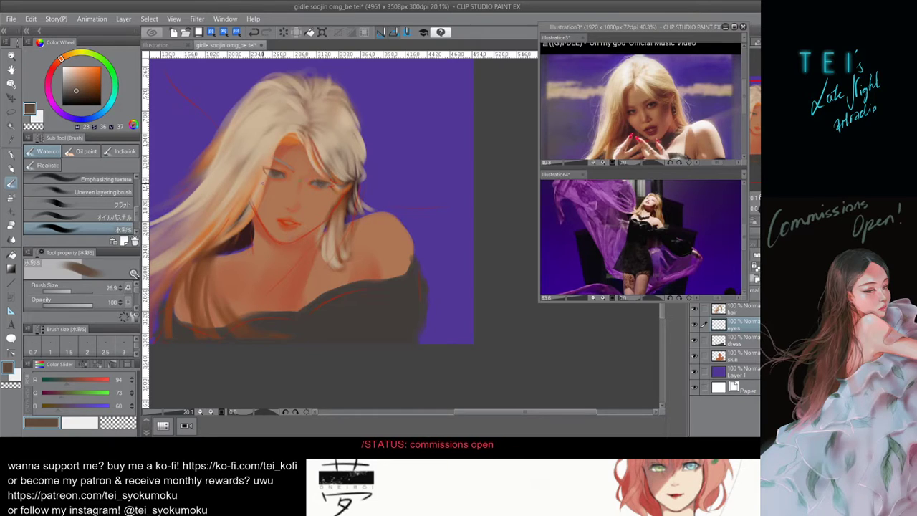
Try a light peach stroke (RGB 225, 190, 168) beside the nose bridge at brush size 33.5 and undo it.
{"action": "left_click", "coordinate": [273, 192], "text": "alt"}
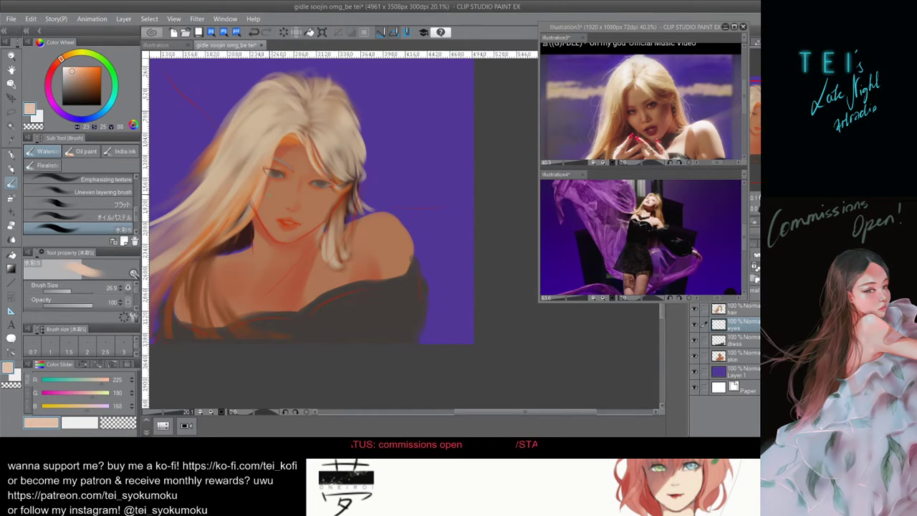
{"action": "key", "text": "bracketright"}
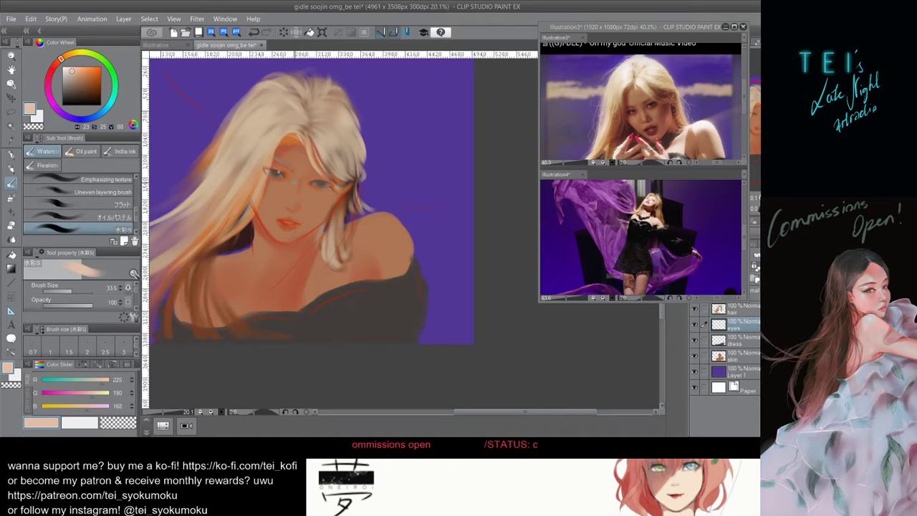
{"action": "key", "text": "ctrl+z"}
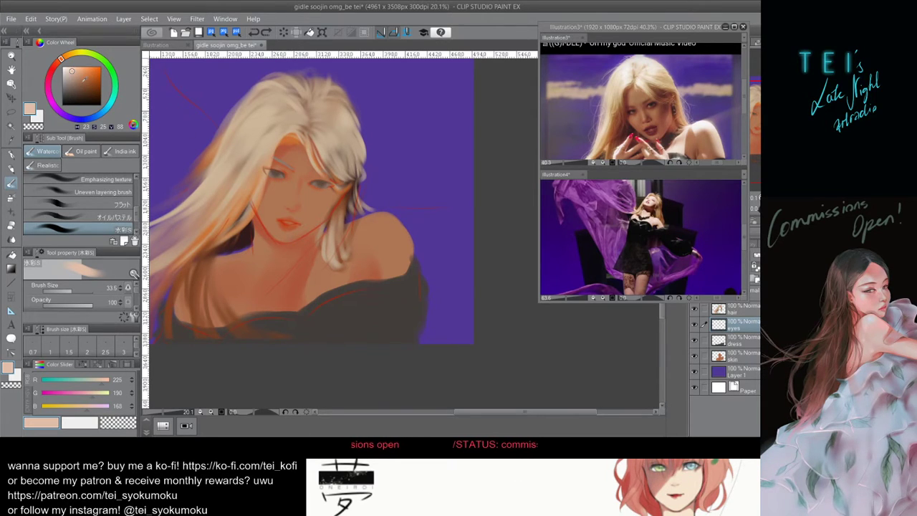
Enlarge the face in the portrait and the close-up reference, and mix a muted mauve paint colour, RGB 137, 107, 127.
{"action": "left_click", "coordinate": [82, 75]}
{"action": "scroll", "coordinate": [736, 78], "scroll_direction": "up", "scroll_amount": 3}
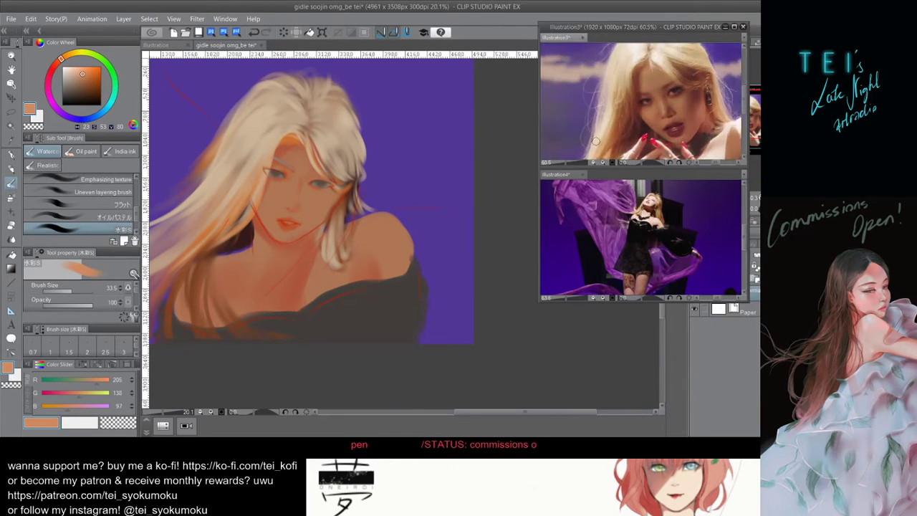
{"action": "left_click_drag", "start_coordinate": [341, 309], "coordinate": [386, 332]}
{"action": "key", "text": "ctrl+plus"}
{"action": "key", "text": "ctrl+plus"}
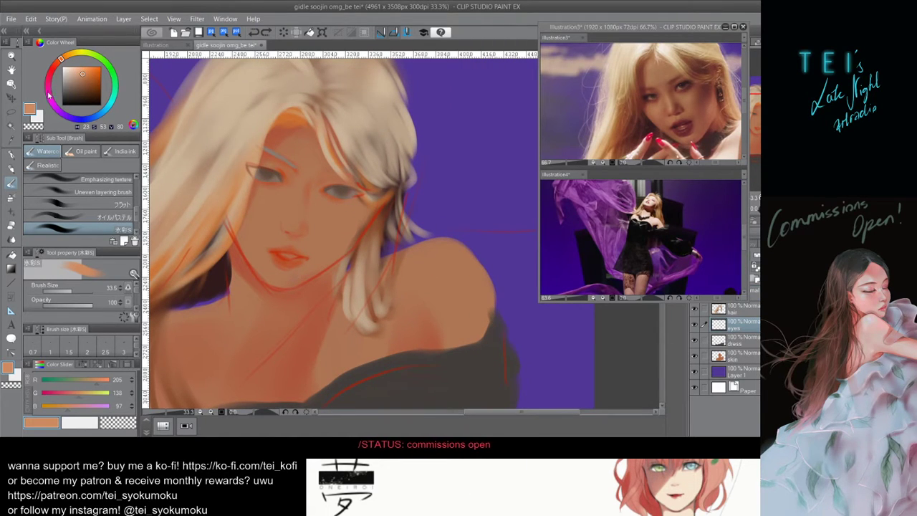
{"action": "left_click", "coordinate": [49, 93]}
{"action": "left_click", "coordinate": [70, 84]}
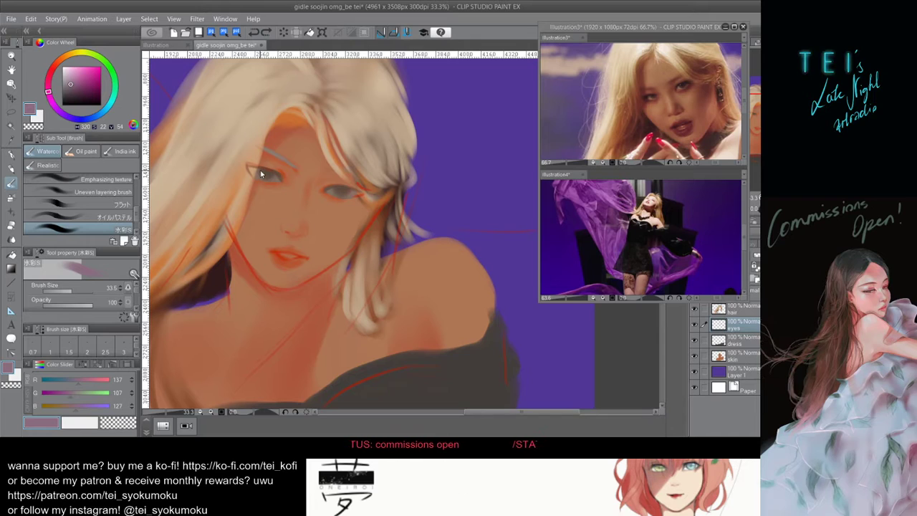
Try mauve strokes on the eye farther from the bare shoulder at brush sizes 33.5 and 56.7, and undo them.
{"action": "mouse_move", "coordinate": [261, 171]}
{"action": "left_mouse_down"}
{"action": "mouse_move", "coordinate": [293, 187]}
{"action": "mouse_move", "coordinate": [275, 175]}
{"action": "left_mouse_up"}
{"action": "key", "text": "ctrl+z"}
{"action": "key", "text": "bracketright"}
{"action": "key", "text": "bracketright"}
{"action": "key", "text": "bracketright"}
{"action": "key", "text": "bracketright"}
{"action": "key", "text": "ctrl+z"}
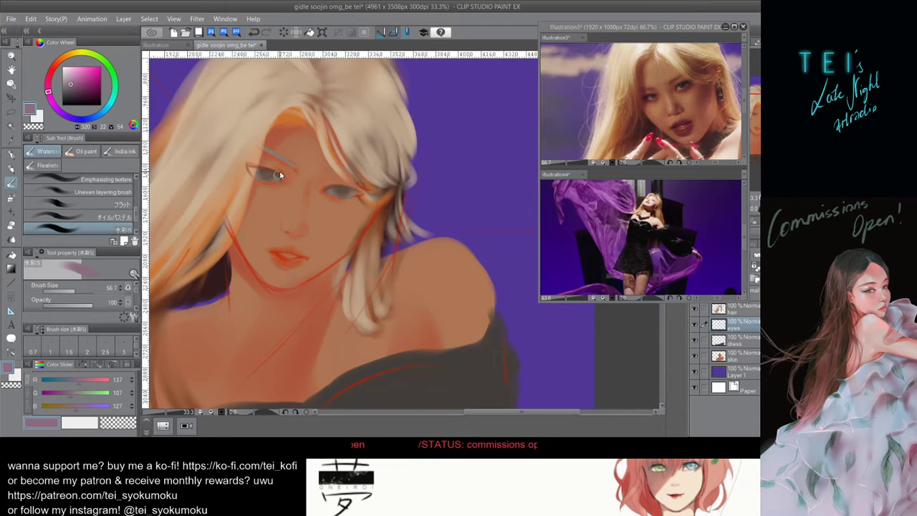
Touch up the face's eye under the side-swept bangs with short mauve watercolour strokes, using a smaller brush.
{"action": "key", "text": "bracketleft"}
{"action": "key", "text": "bracketleft"}
{"action": "left_click_drag", "start_coordinate": [331, 191], "coordinate": [345, 190]}
{"action": "key", "text": "ctrl+z"}
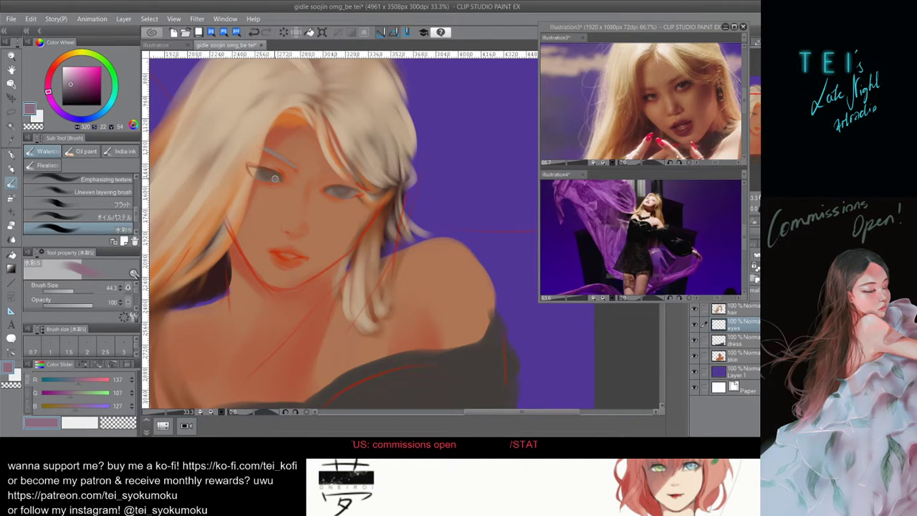
{"action": "scroll", "coordinate": [294, 188], "scroll_direction": "down", "scroll_amount": 3}
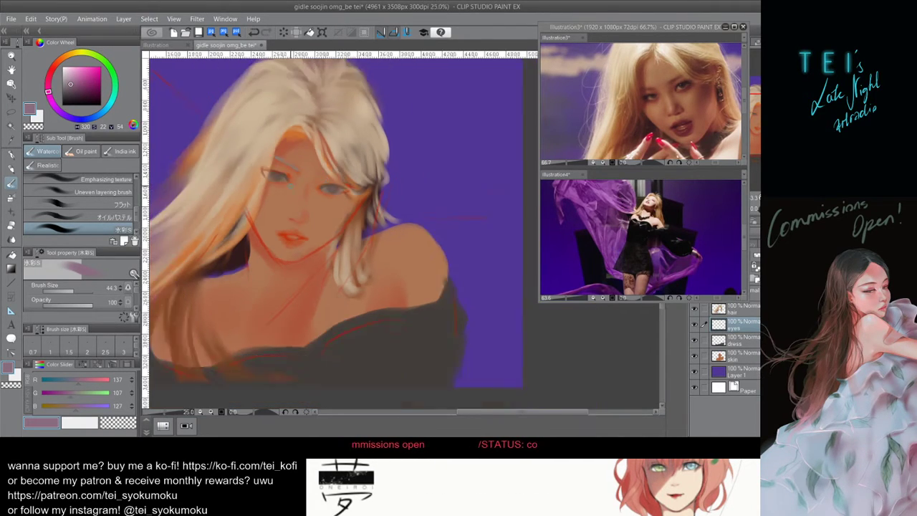
{"action": "scroll", "coordinate": [339, 218], "scroll_direction": "up", "scroll_amount": 2}
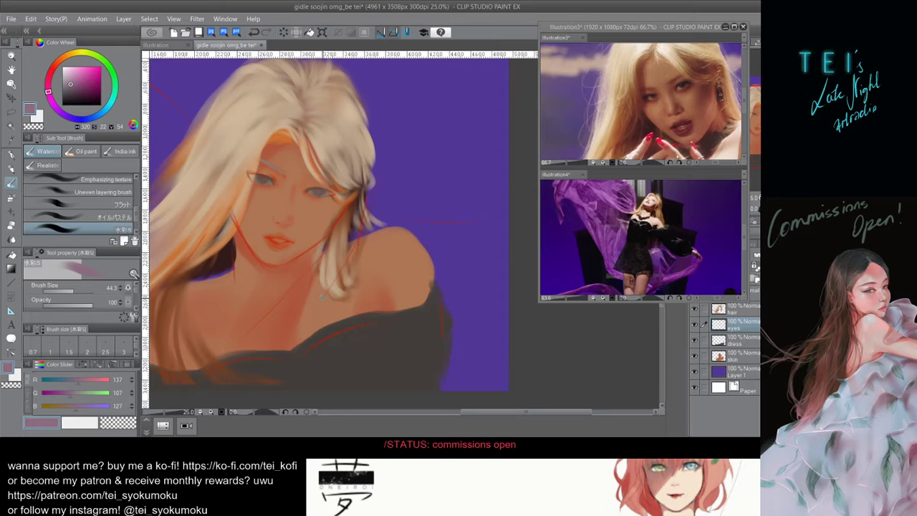
{"action": "left_click_drag", "start_coordinate": [310, 189], "coordinate": [311, 191]}
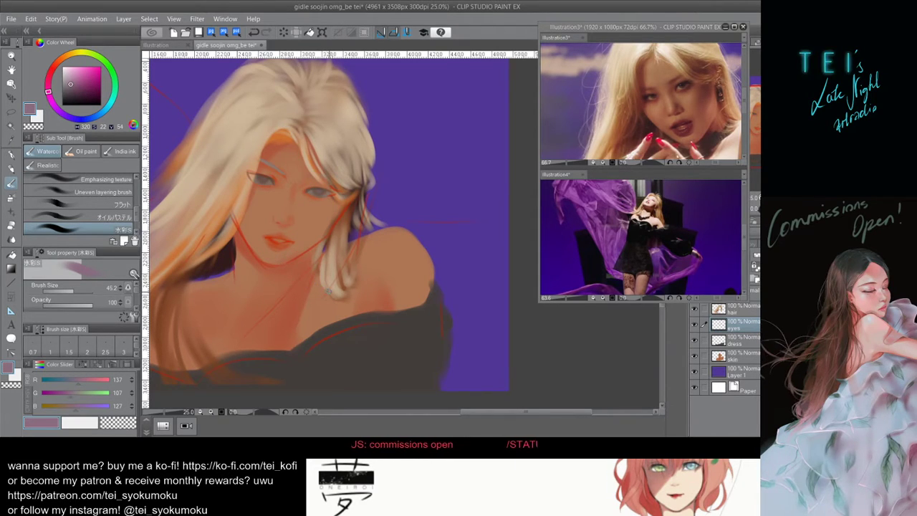
Try lassoing the jaw, neck and shoulder area on the sketch line layer and nudging it slightly downward with a transform.
{"action": "left_click", "coordinate": [757, 297]}
{"action": "left_click", "coordinate": [11, 112]}
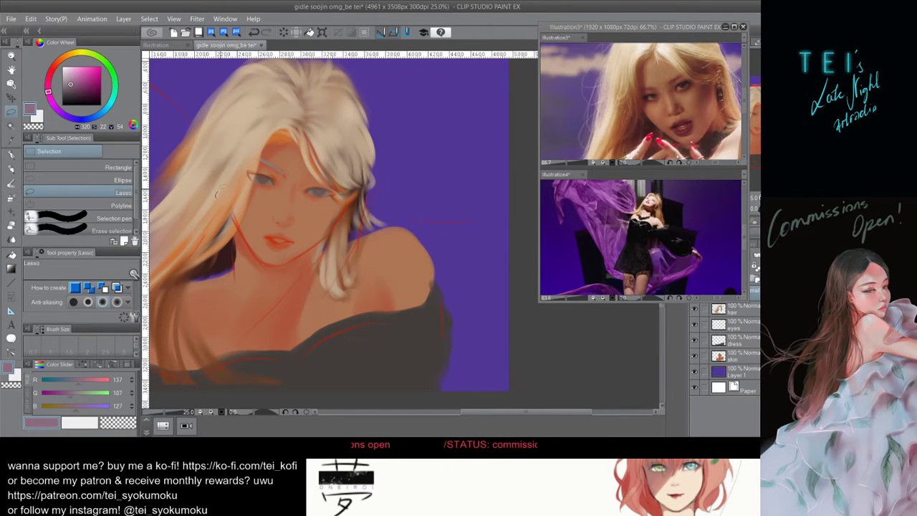
{"action": "mouse_move", "coordinate": [293, 251]}
{"action": "left_mouse_down"}
{"action": "mouse_move", "coordinate": [381, 165]}
{"action": "mouse_move", "coordinate": [408, 206]}
{"action": "mouse_move", "coordinate": [405, 251]}
{"action": "mouse_move", "coordinate": [325, 319]}
{"action": "mouse_move", "coordinate": [244, 351]}
{"action": "mouse_move", "coordinate": [202, 344]}
{"action": "mouse_move", "coordinate": [180, 275]}
{"action": "mouse_move", "coordinate": [181, 207]}
{"action": "left_mouse_up"}
{"action": "key", "text": "ctrl+t"}
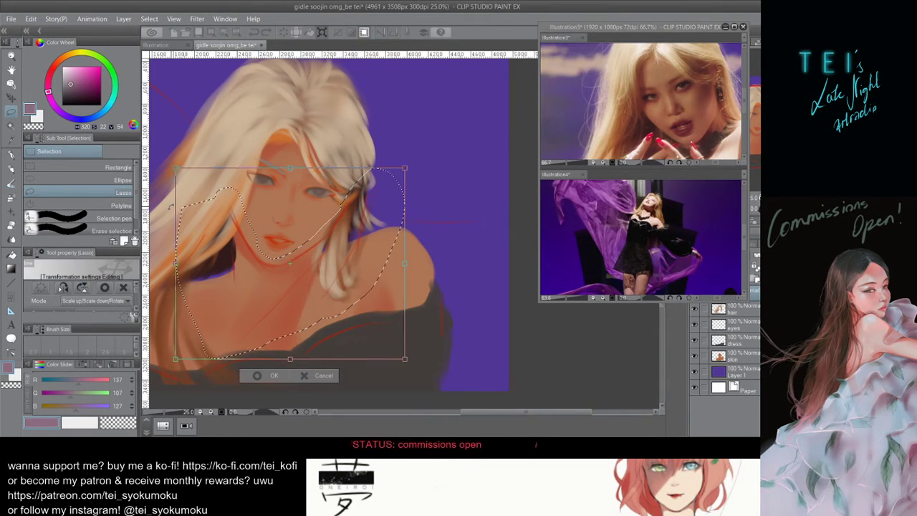
{"action": "key", "text": "Down"}
{"action": "key", "text": "Down"}
{"action": "key", "text": "Down"}
{"action": "key", "text": "Down"}
{"action": "key", "text": "Down"}
{"action": "key", "text": "Down"}
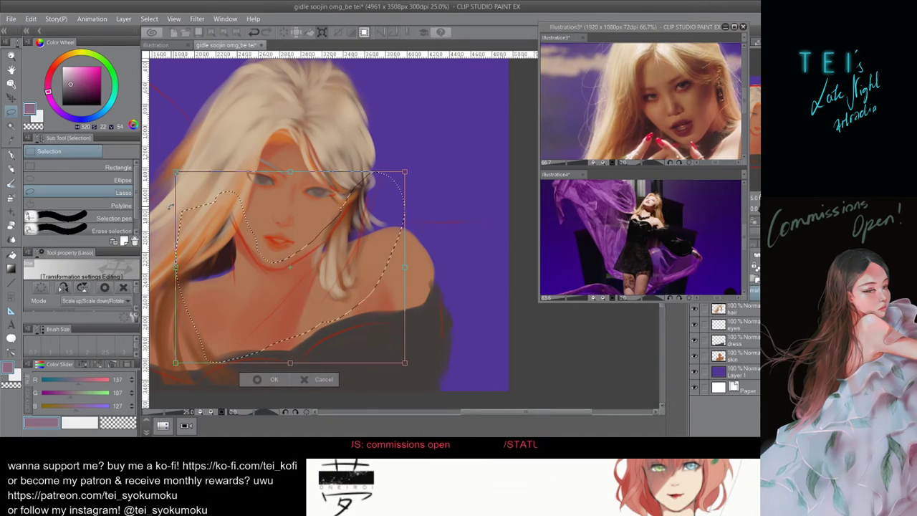
{"action": "key", "text": "Down"}
{"action": "key", "text": "Down"}
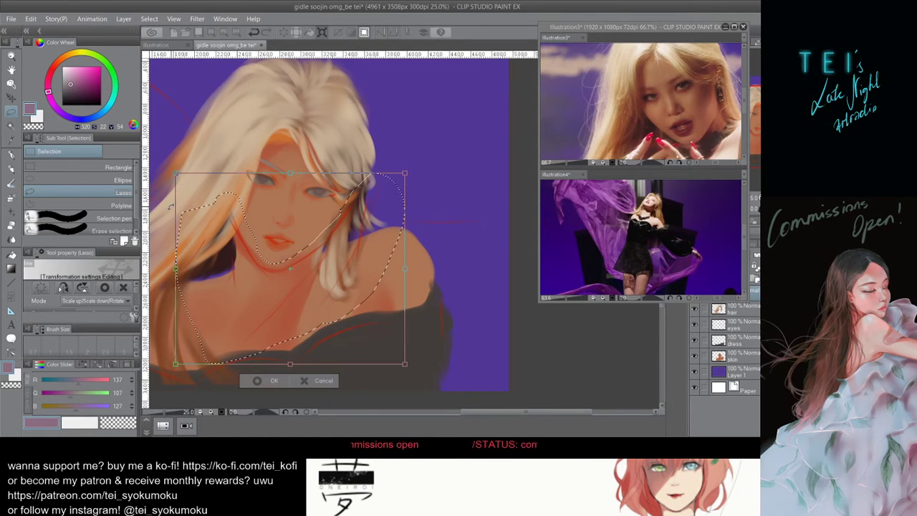
{"action": "scroll", "coordinate": [291, 207], "scroll_direction": "down", "scroll_amount": 3}
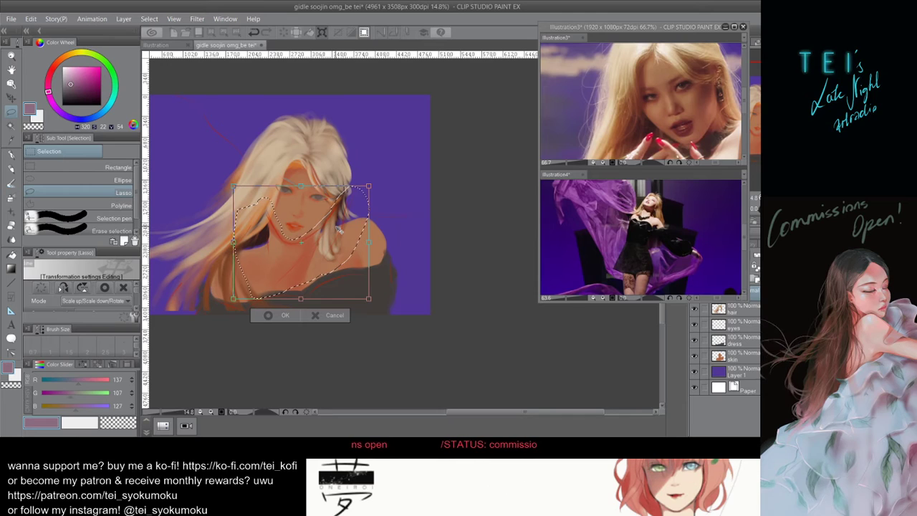
{"action": "key", "text": "Return"}
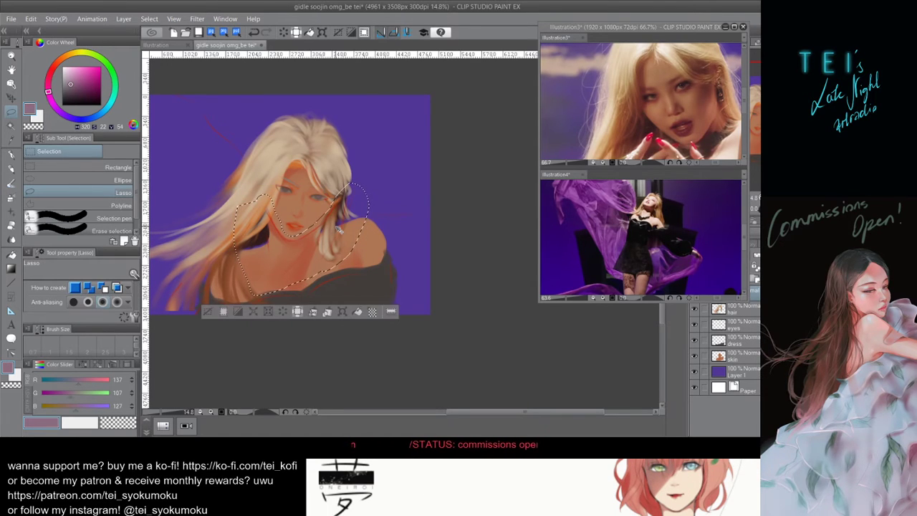
Retry the transform of the lassoed sketch lines, undo the shift and clear the selection.
{"action": "key", "text": "ctrl+t"}
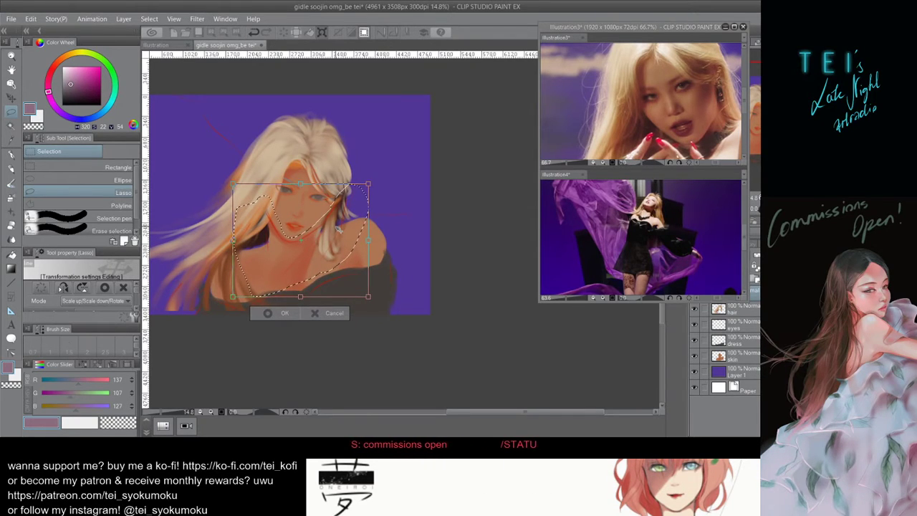
{"action": "key", "text": "Return"}
{"action": "key", "text": "ctrl+z"}
{"action": "key", "text": "ctrl+z"}
{"action": "key", "text": "ctrl+z"}
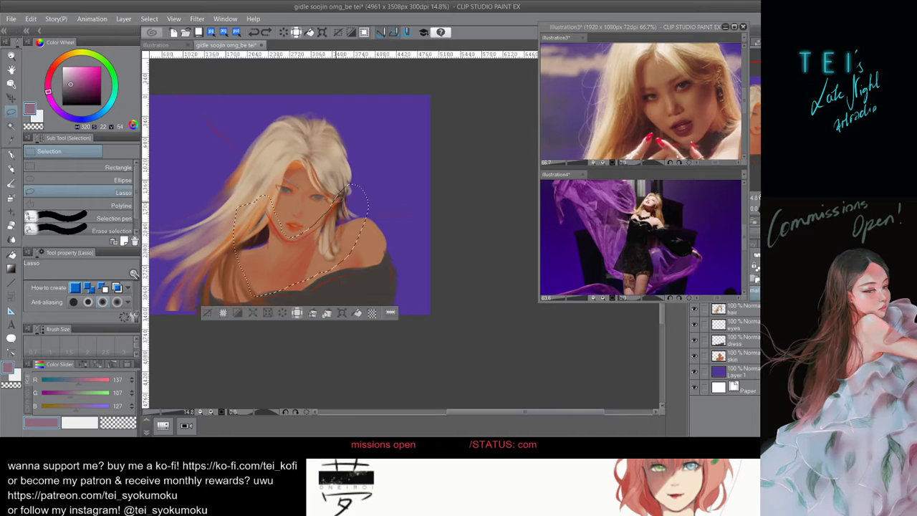
{"action": "key", "text": "ctrl+z"}
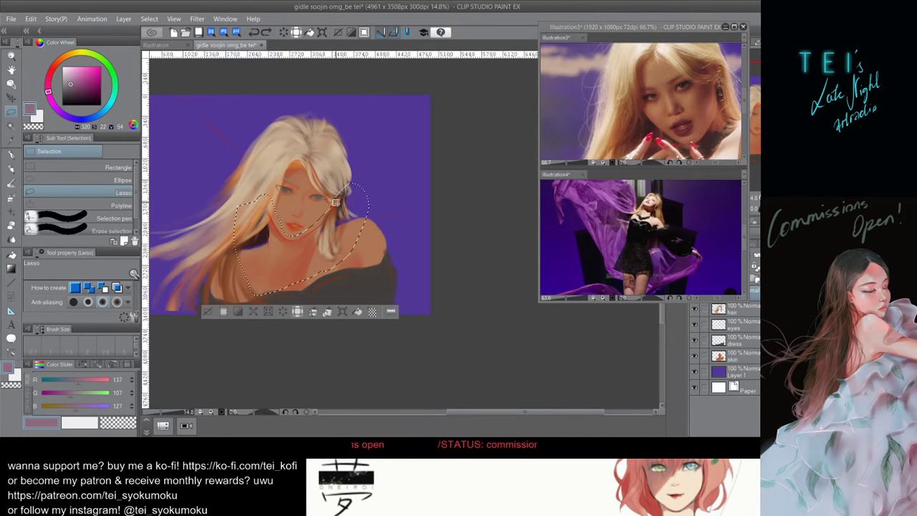
{"action": "key", "text": "ctrl+z"}
Lasso the nose on the skin layer, nudge it slightly upward with a transform and deselect.
{"action": "left_click", "coordinate": [742, 356]}
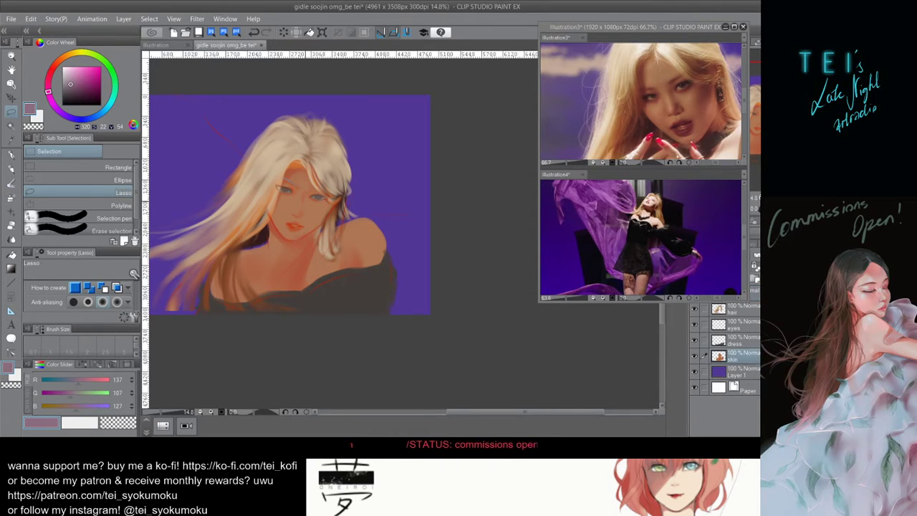
{"action": "scroll", "coordinate": [319, 181], "scroll_direction": "up", "scroll_amount": 3}
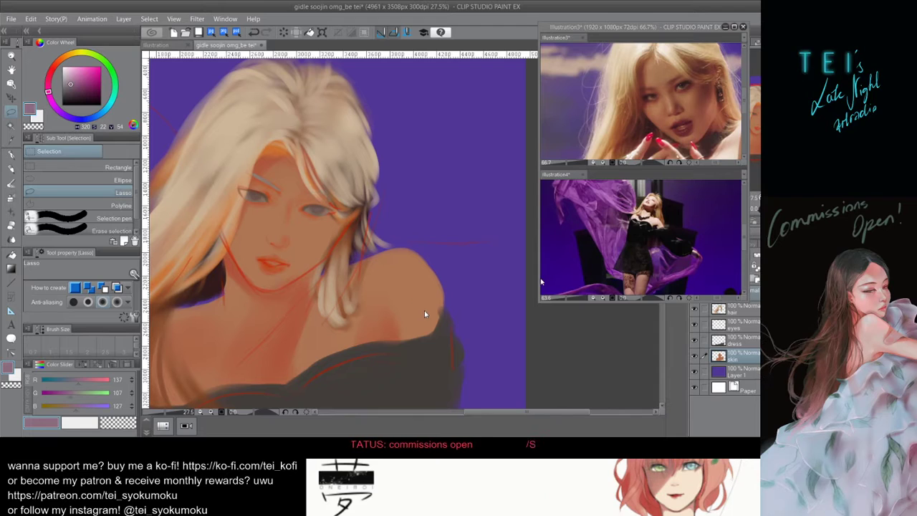
{"action": "mouse_move", "coordinate": [263, 229]}
{"action": "left_mouse_down"}
{"action": "mouse_move", "coordinate": [299, 245]}
{"action": "mouse_move", "coordinate": [265, 228]}
{"action": "left_mouse_up"}
{"action": "key", "text": "ctrl+t"}
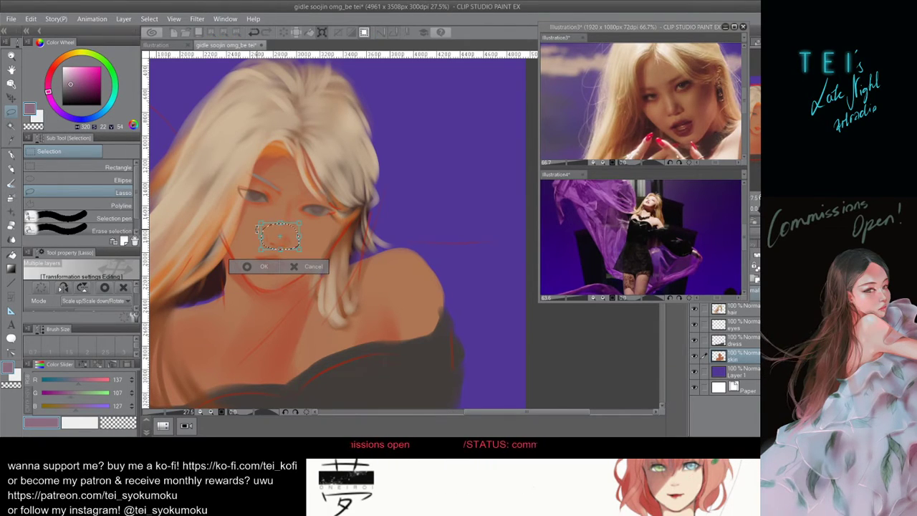
{"action": "key", "text": "Return"}
{"action": "key", "text": "ctrl+d"}
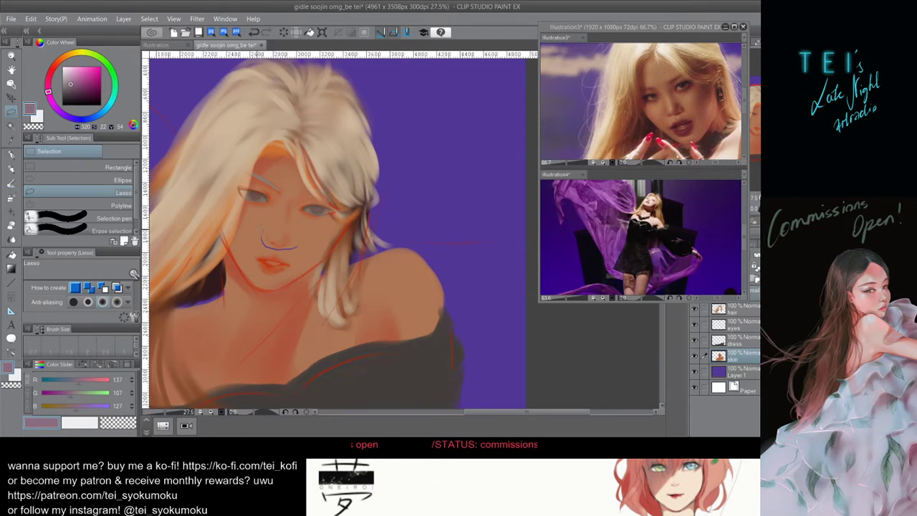
Compare the face with and without the nose shift, undoing and redoing the change and keeping the shifted nose.
{"action": "scroll", "coordinate": [280, 231], "scroll_direction": "down", "scroll_amount": 3}
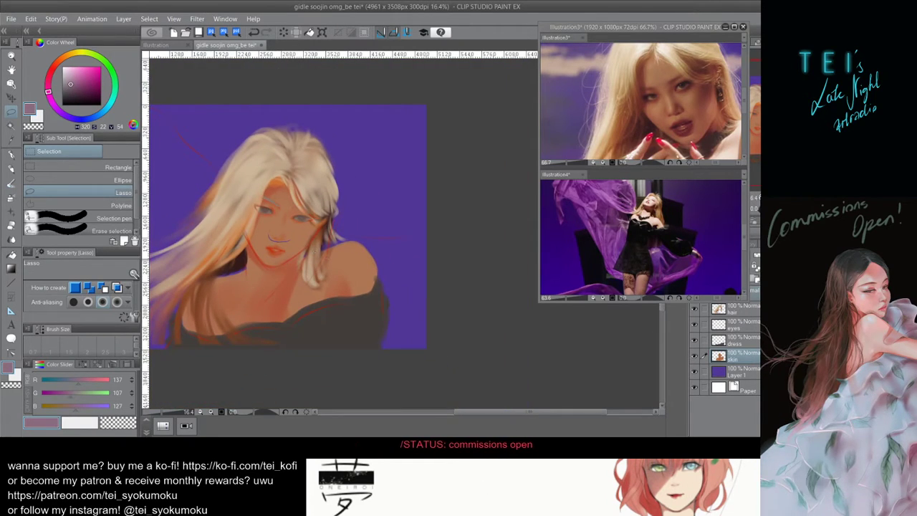
{"action": "left_click_drag", "start_coordinate": [269, 237], "coordinate": [289, 230]}
{"action": "key", "text": "ctrl+d"}
{"action": "key", "text": "ctrl+d"}
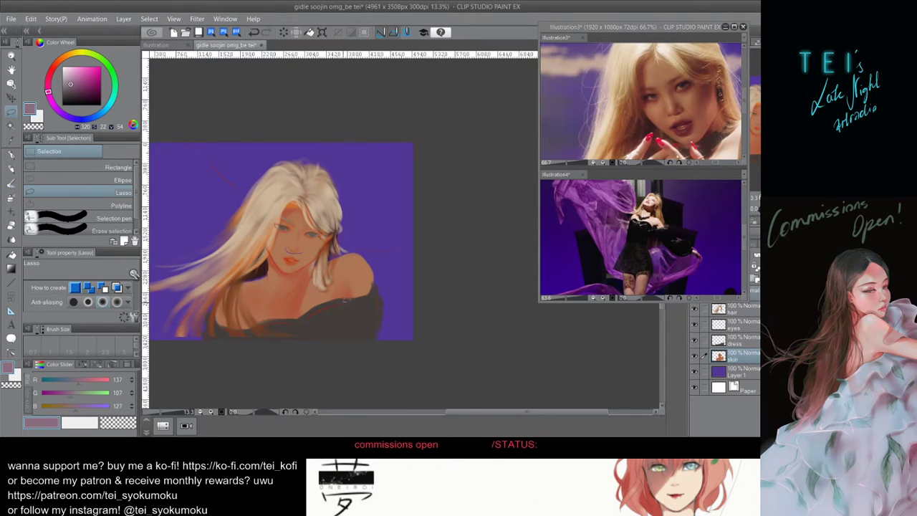
{"action": "key", "text": "ctrl+plus"}
{"action": "scroll", "coordinate": [331, 265], "scroll_direction": "up", "scroll_amount": 1}
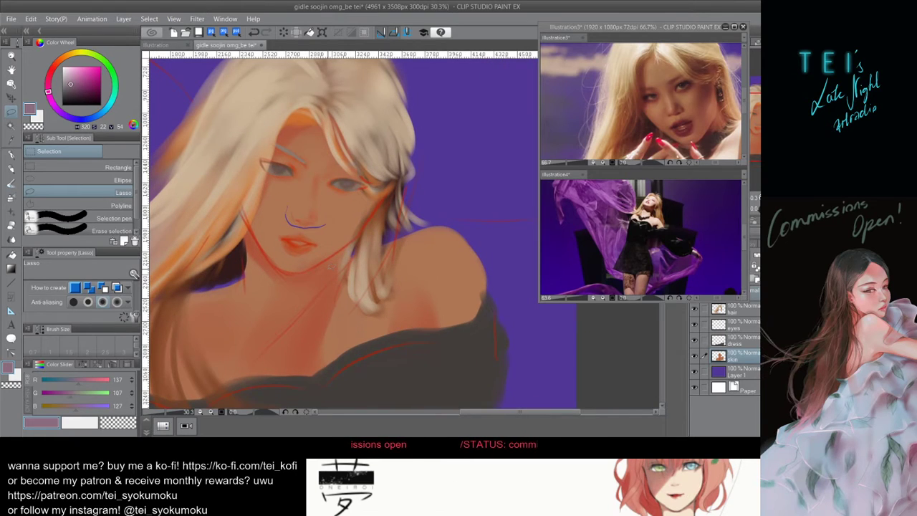
{"action": "key", "text": "ctrl+z"}
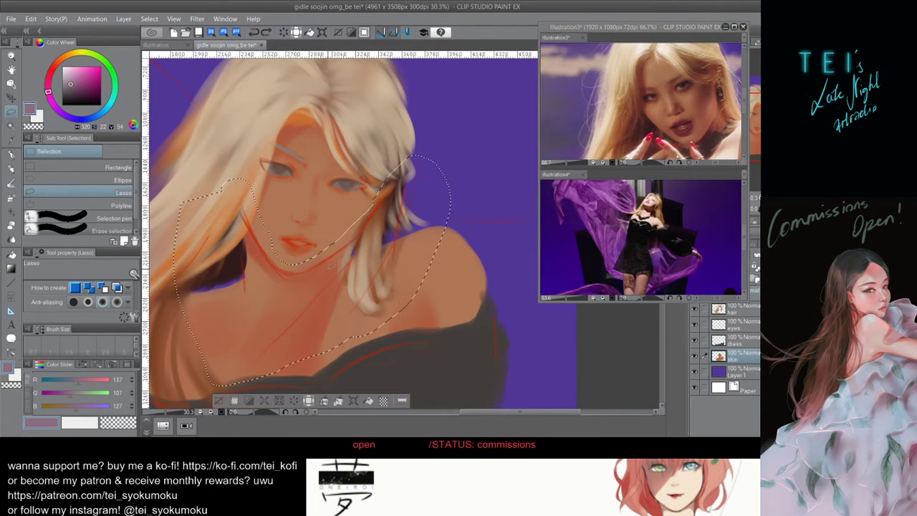
{"action": "key", "text": "ctrl+y"}
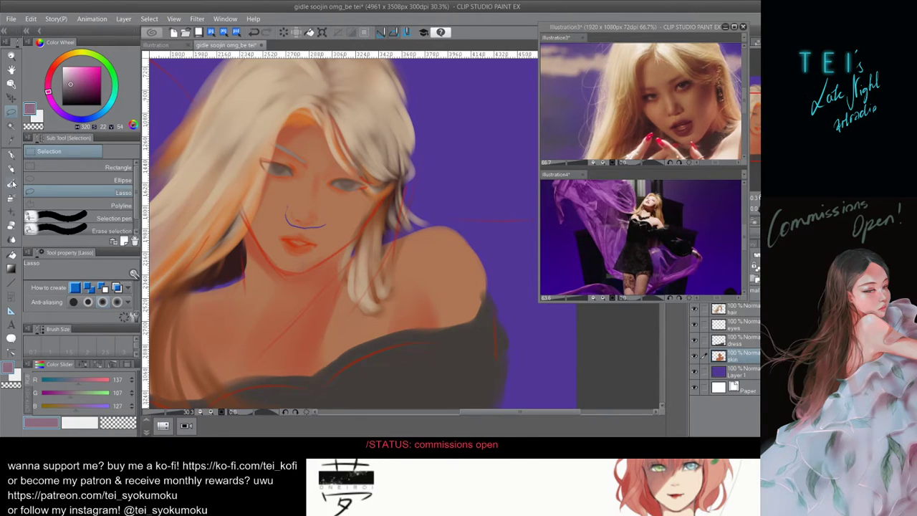
Paint over the purple gap around the nose with the sampled skin tone RGB 173, 117, 84, enlarging the watercolour brush to 23.1.
{"action": "key", "text": "b"}
{"action": "left_click", "coordinate": [290, 212], "text": "alt"}
{"action": "left_click_drag", "start_coordinate": [285, 210], "coordinate": [278, 209]}
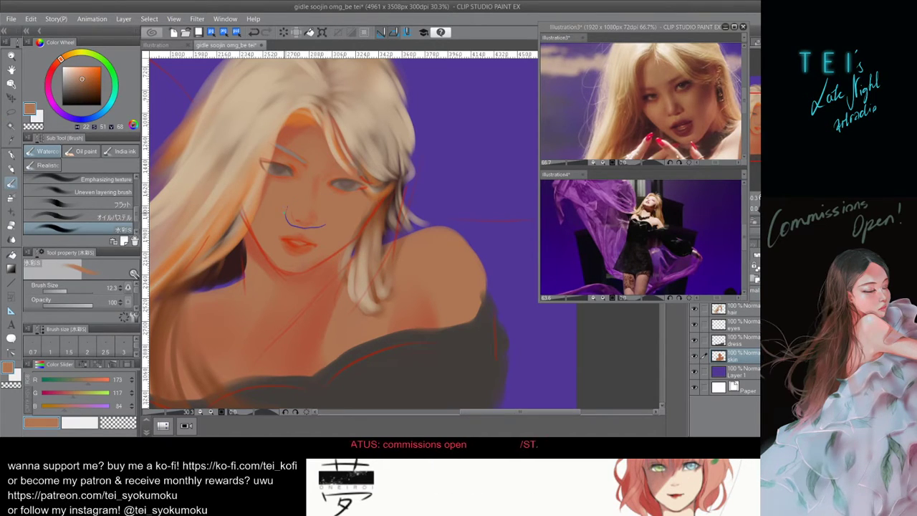
{"action": "key", "text": "bracketright"}
{"action": "key", "text": "bracketright"}
{"action": "key", "text": "bracketright"}
{"action": "key", "text": "bracketright"}
{"action": "key", "text": "bracketright"}
{"action": "key", "text": "bracketright"}
{"action": "key", "text": "bracketright"}
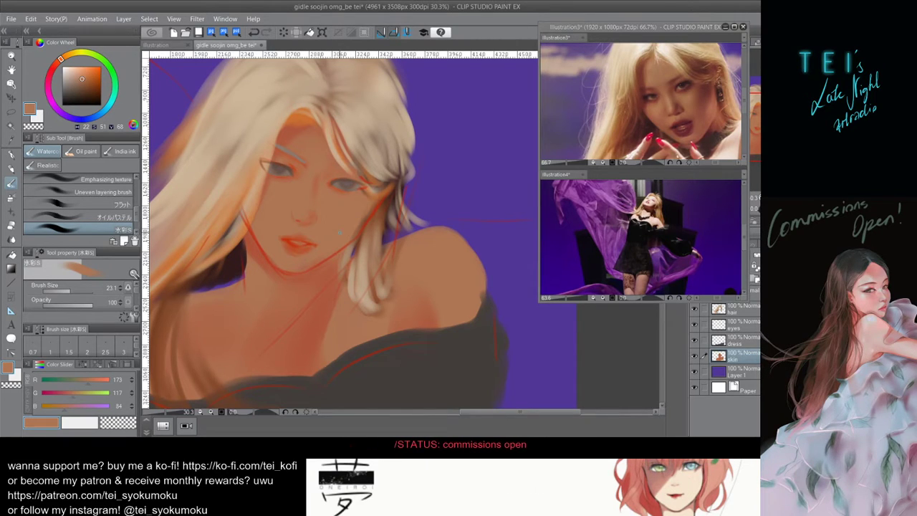
{"action": "scroll", "coordinate": [337, 236], "scroll_direction": "down", "scroll_amount": 3}
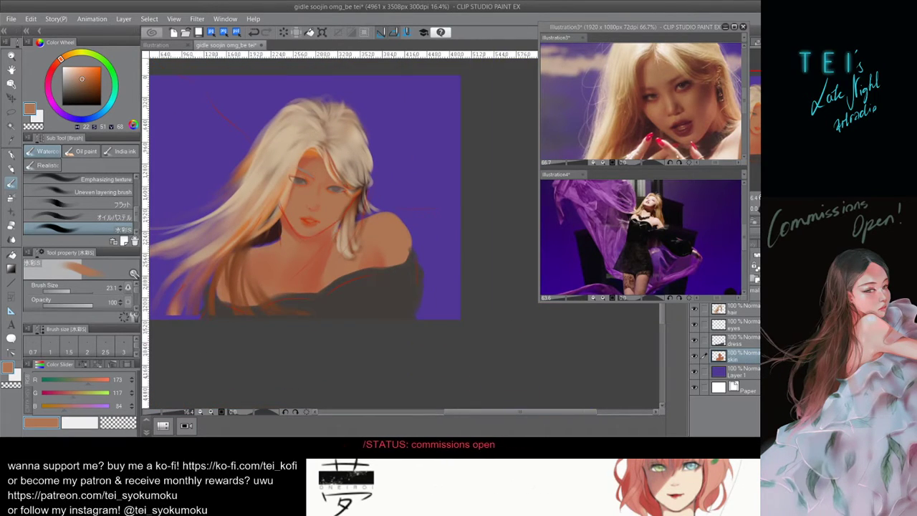
Enlarge the watercolour brush further for work on the skin layer.
{"action": "left_click", "coordinate": [11, 227]}
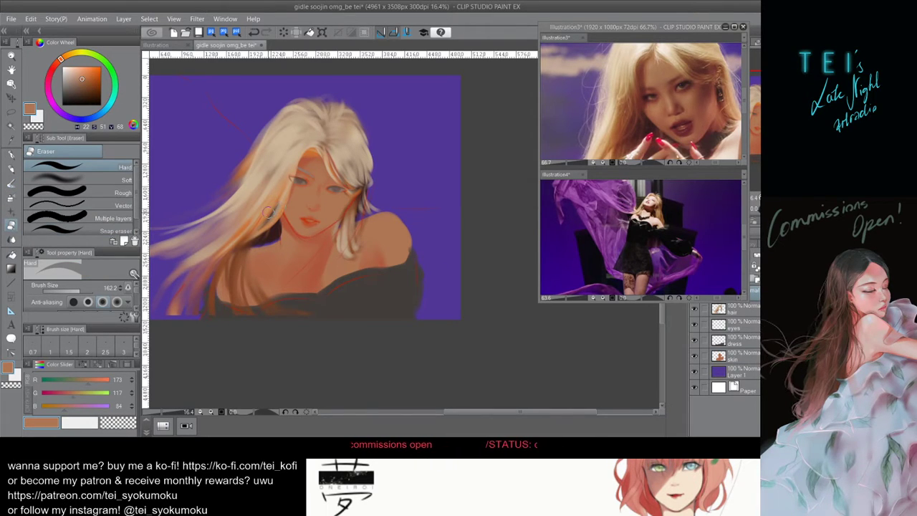
{"action": "key", "text": "b"}
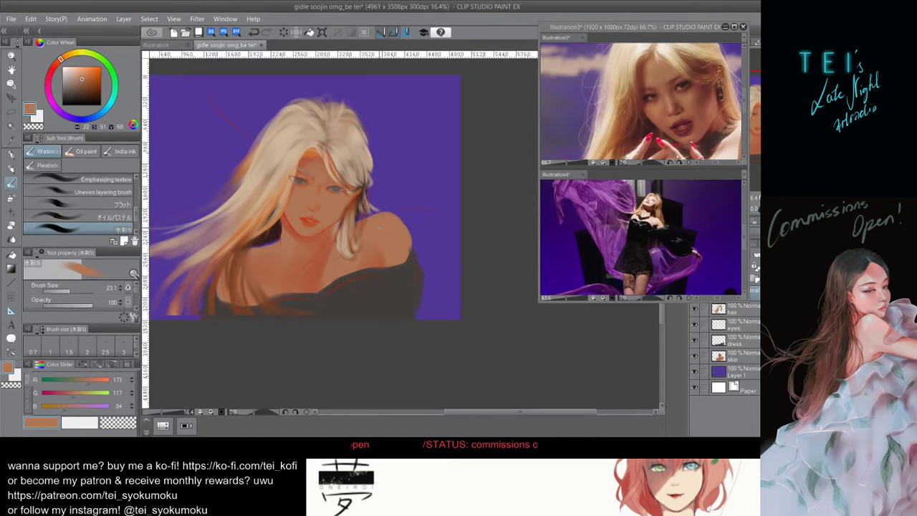
{"action": "left_click", "coordinate": [755, 357]}
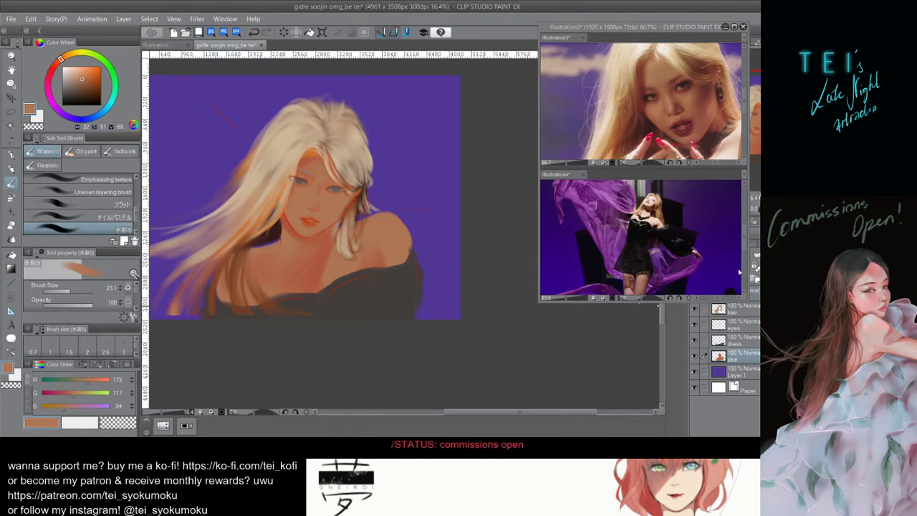
{"action": "key", "text": "]"}
{"action": "key", "text": "]"}
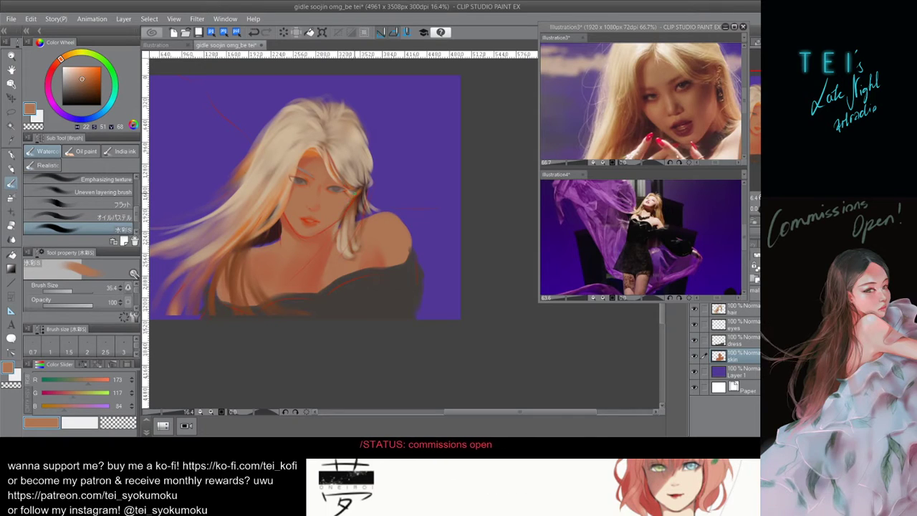
Set the hard eraser size to 49.4 and make the skin layer active.
{"action": "left_click", "coordinate": [729, 314]}
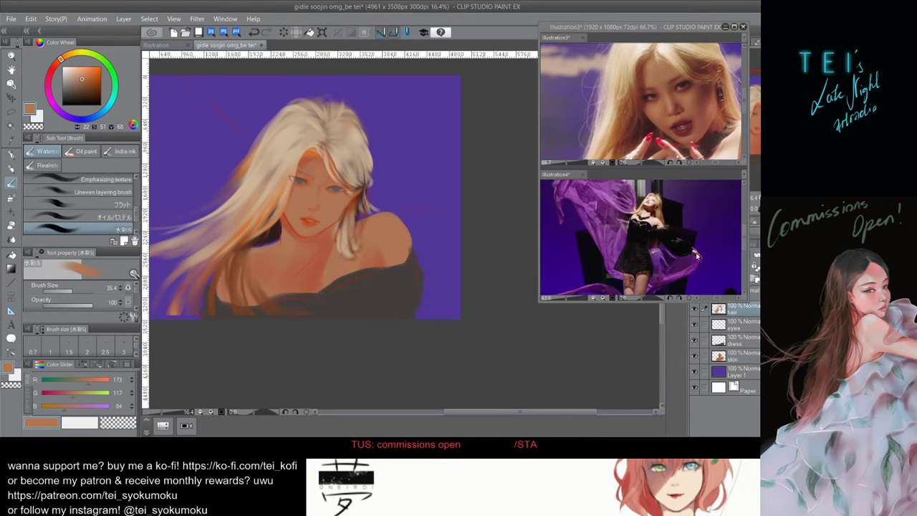
{"action": "left_click", "coordinate": [11, 225]}
{"action": "key", "text": "bracketleft"}
{"action": "key", "text": "bracketleft"}
{"action": "key", "text": "bracketleft"}
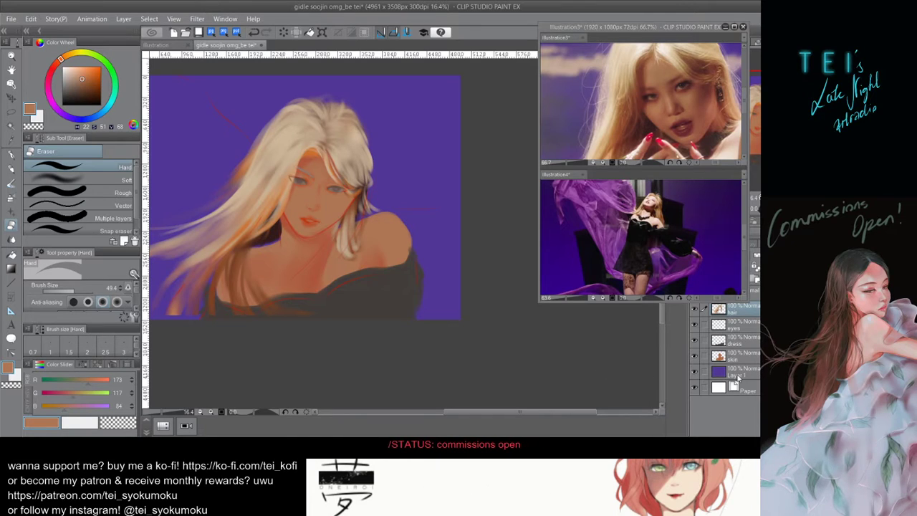
{"action": "left_click", "coordinate": [741, 354]}
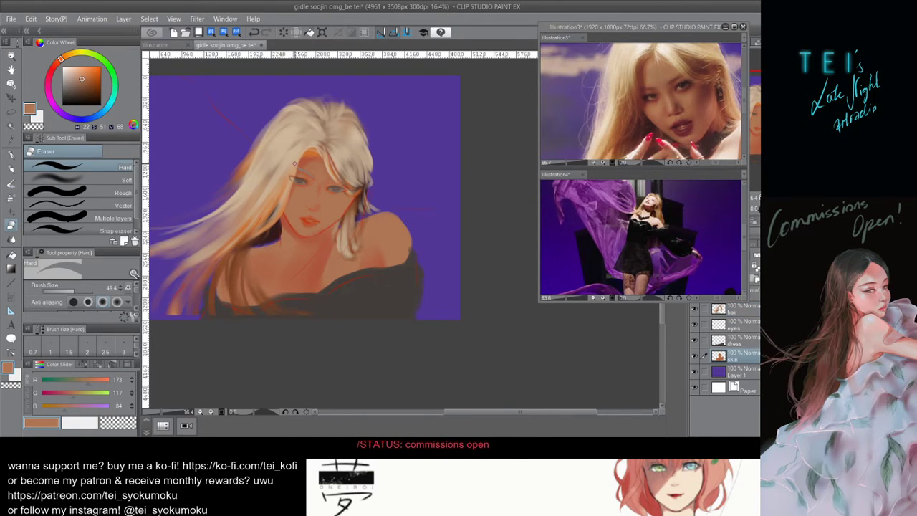
Adjust the position of the hair layer slightly over the head with the Move layer tool.
{"action": "scroll", "coordinate": [294, 163], "scroll_direction": "down", "scroll_amount": 2}
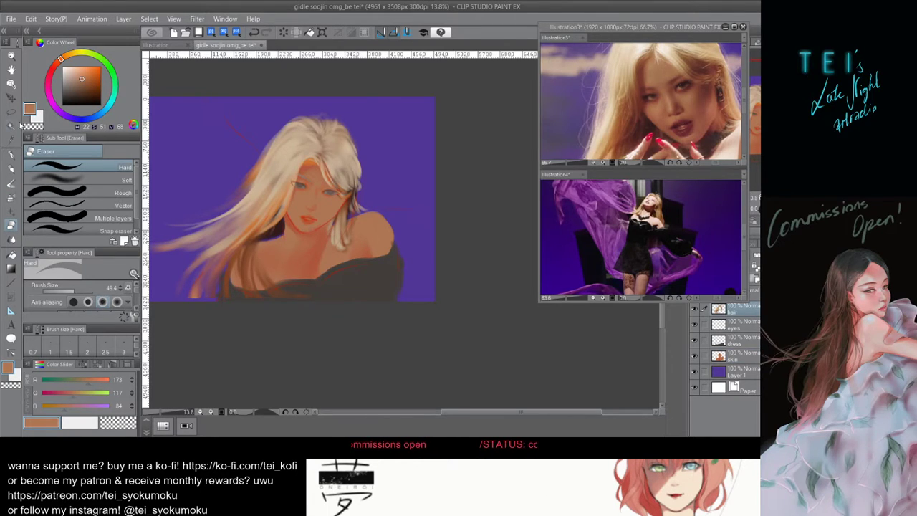
{"action": "key", "text": "k"}
{"action": "left_click_drag", "start_coordinate": [394, 176], "coordinate": [397, 179]}
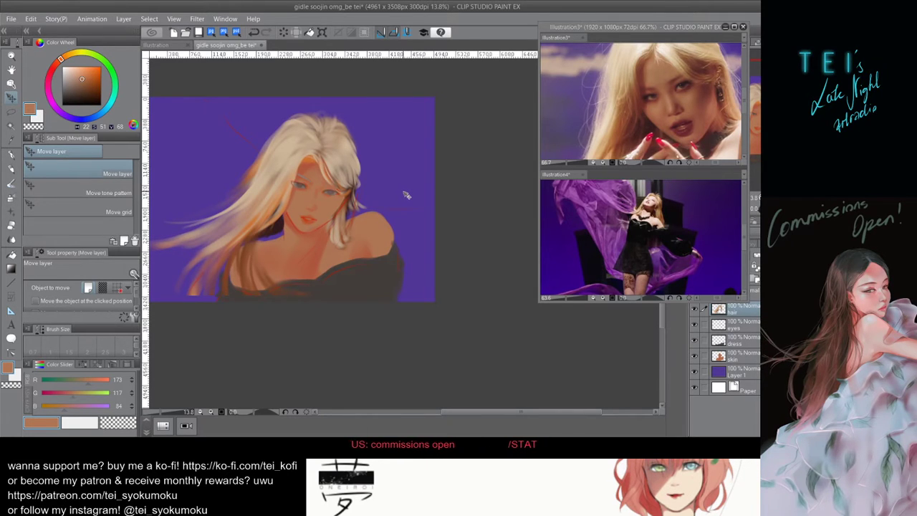
{"action": "left_click_drag", "start_coordinate": [406, 194], "coordinate": [400, 188]}
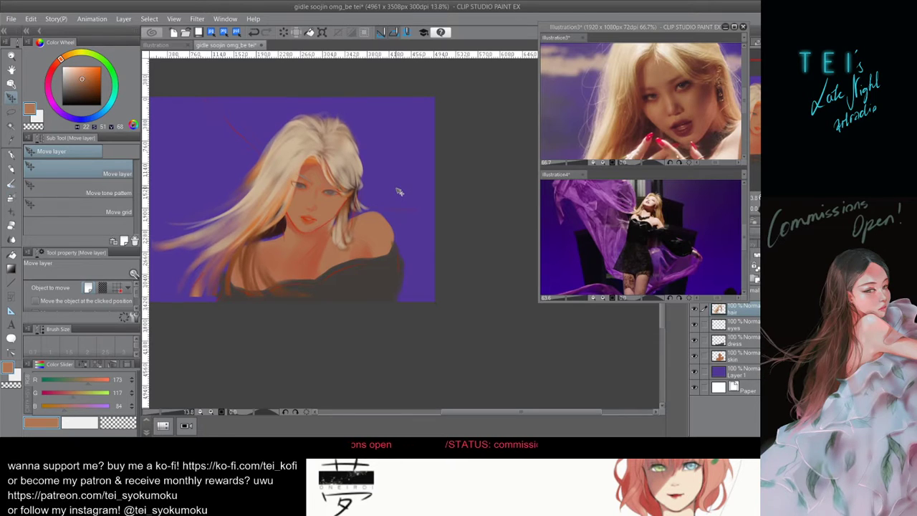
Nudge the hair layer in small moves to fit it better over the head with the Move layer tool.
{"action": "left_click_drag", "start_coordinate": [401, 186], "coordinate": [398, 189]}
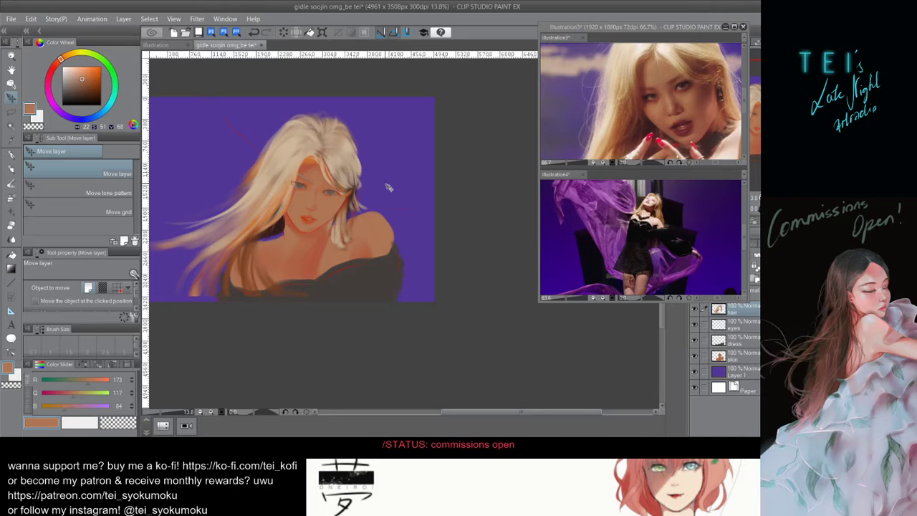
{"action": "scroll", "coordinate": [195, 231], "scroll_direction": "down", "scroll_amount": 3}
{"action": "scroll", "coordinate": [278, 156], "scroll_direction": "up", "scroll_amount": 1}
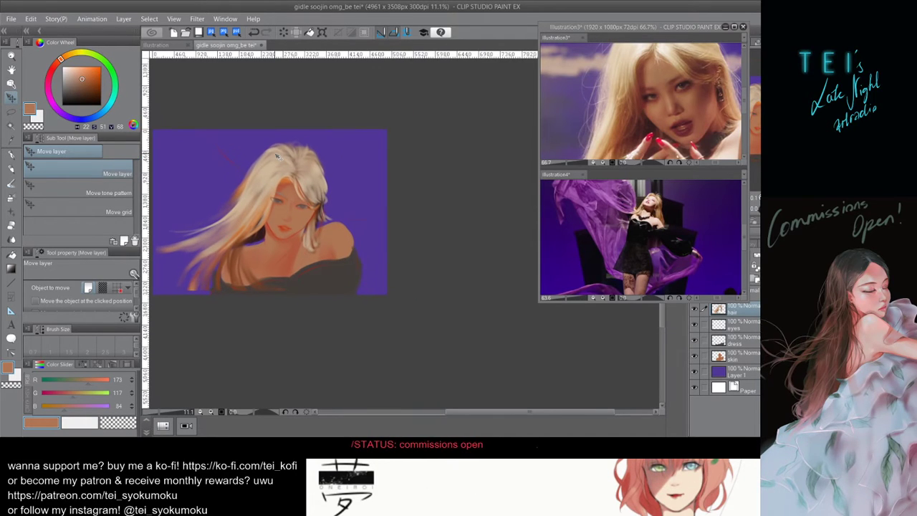
{"action": "scroll", "coordinate": [276, 168], "scroll_direction": "up", "scroll_amount": 1}
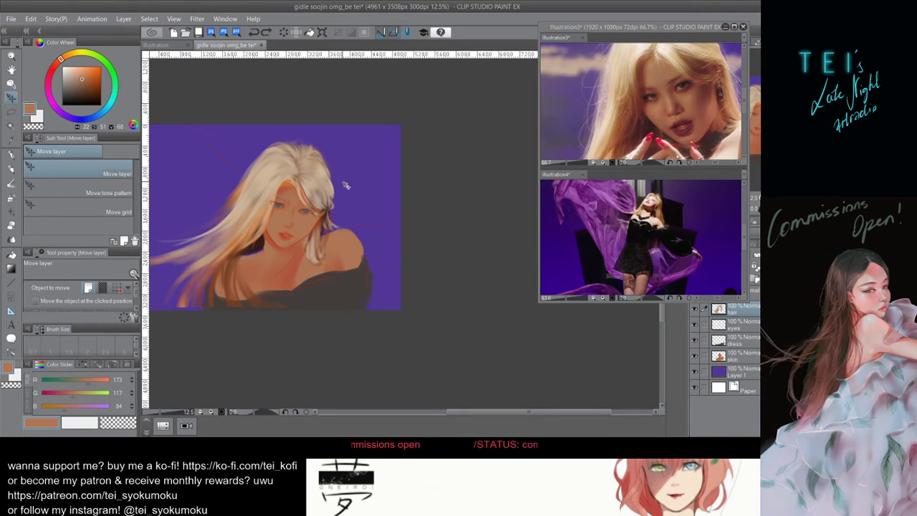
{"action": "left_click_drag", "start_coordinate": [344, 183], "coordinate": [347, 181]}
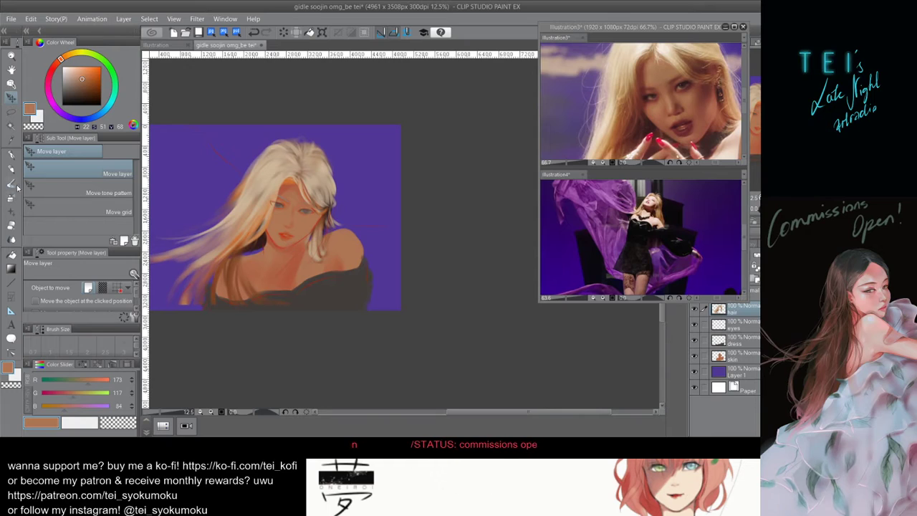
Paint the sampled dark brown RGB 49, 27, 27 into the shadow between neck and hair with the watercolour brush at size 106.8.
{"action": "key", "text": "b"}
{"action": "left_click", "coordinate": [261, 243], "text": "alt"}
{"action": "key", "text": "bracketright"}
{"action": "left_click_drag", "start_coordinate": [259, 249], "coordinate": [244, 253]}
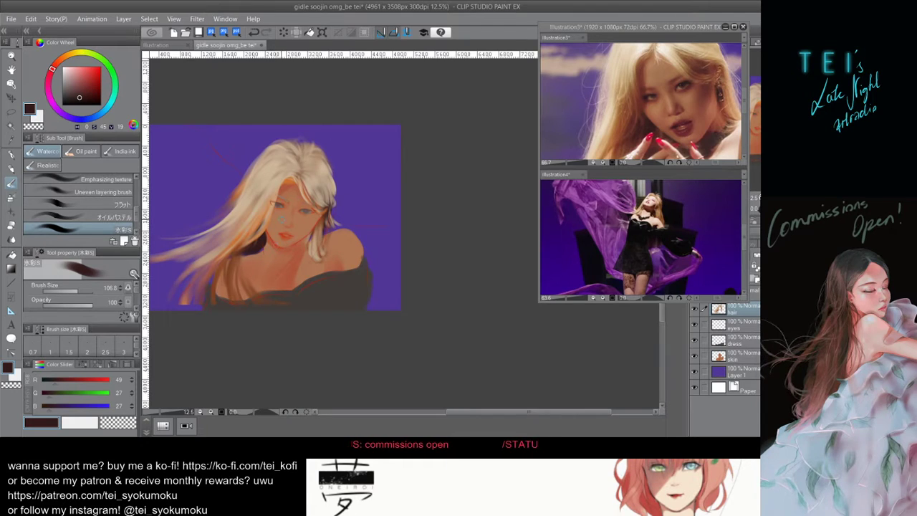
Shift the hair layer slightly up and to the right with the Move layer tool.
{"action": "key", "text": "bracketleft"}
{"action": "key", "text": "k"}
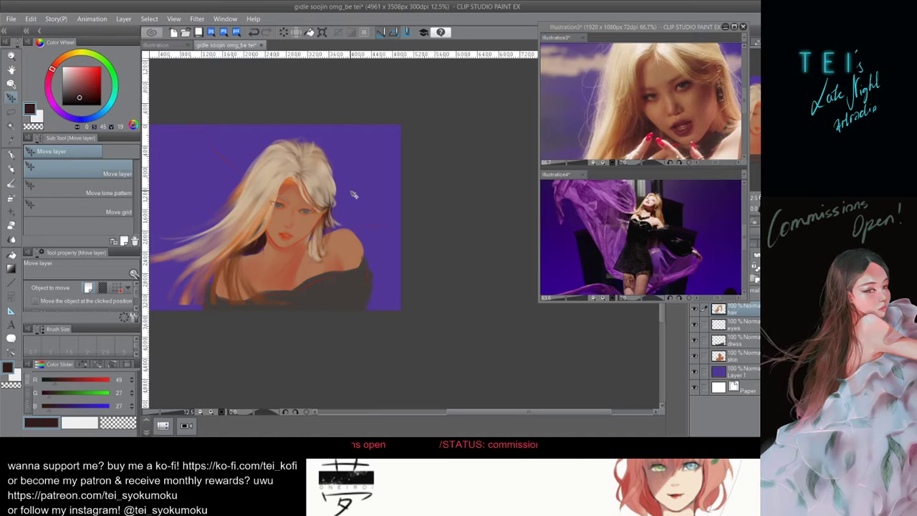
{"action": "left_click_drag", "start_coordinate": [351, 192], "coordinate": [354, 188]}
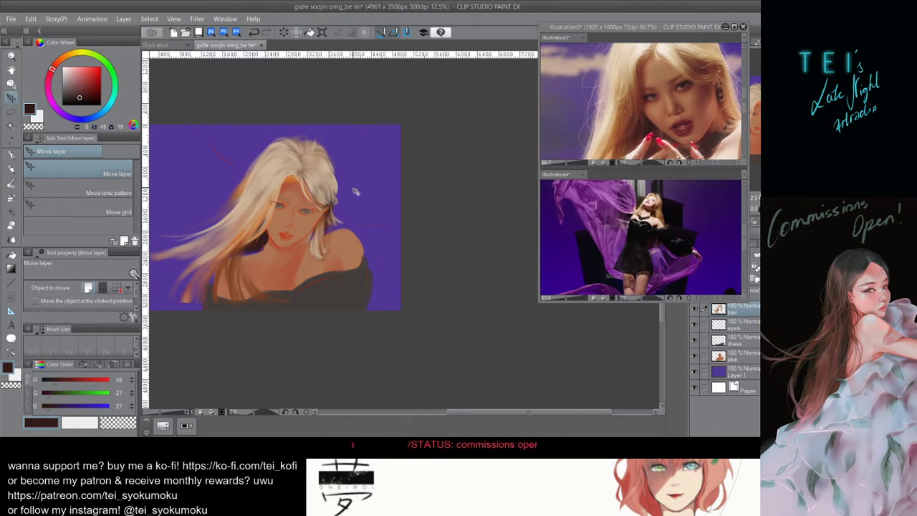
Return to the watercolour brush from the eraser and reduce its size to 19.8 on the hair layer.
{"action": "left_click", "coordinate": [12, 225]}
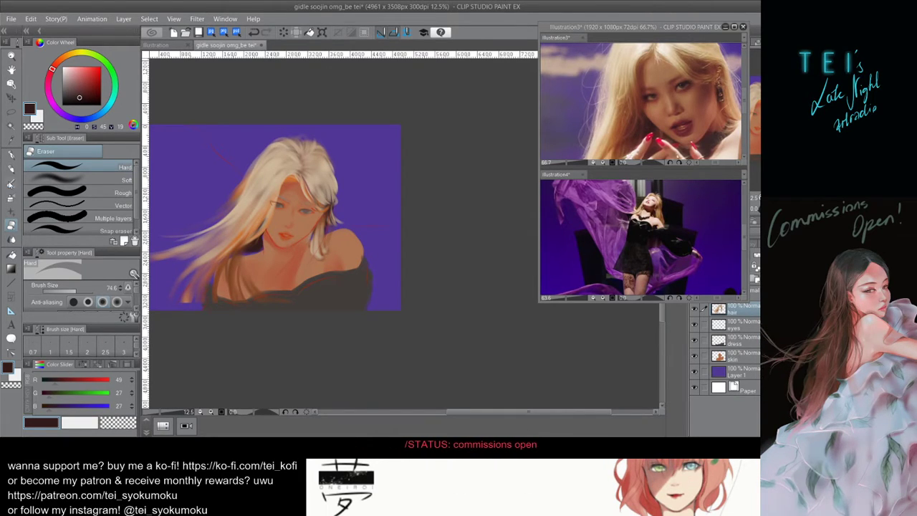
{"action": "key", "text": "b"}
{"action": "left_click", "coordinate": [78, 291]}
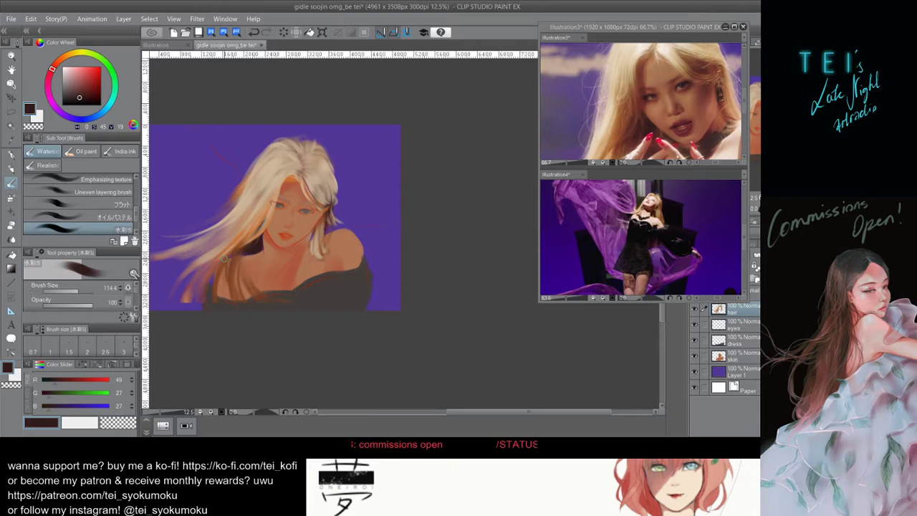
{"action": "left_click_drag", "start_coordinate": [320, 195], "coordinate": [315, 192]}
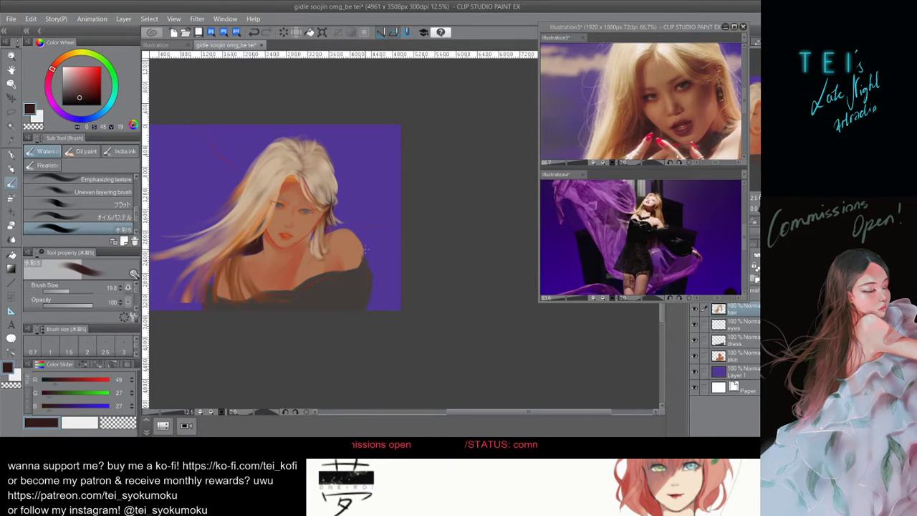
Make the eyes layer active and mix reddish brown RGB 146, 72, 64 from a colour sampled in the close-up reference photo.
{"action": "scroll", "coordinate": [312, 207], "scroll_direction": "up", "scroll_amount": 1}
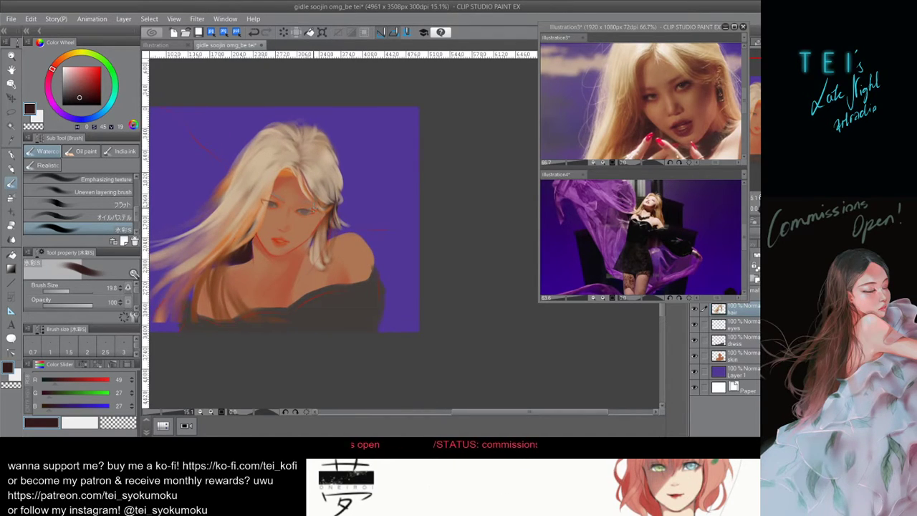
{"action": "key", "text": "e"}
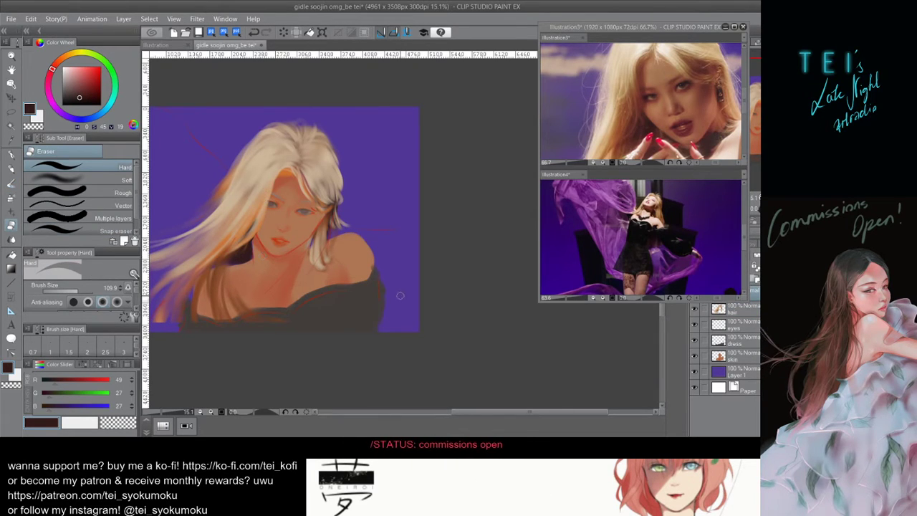
{"action": "left_click", "coordinate": [755, 327]}
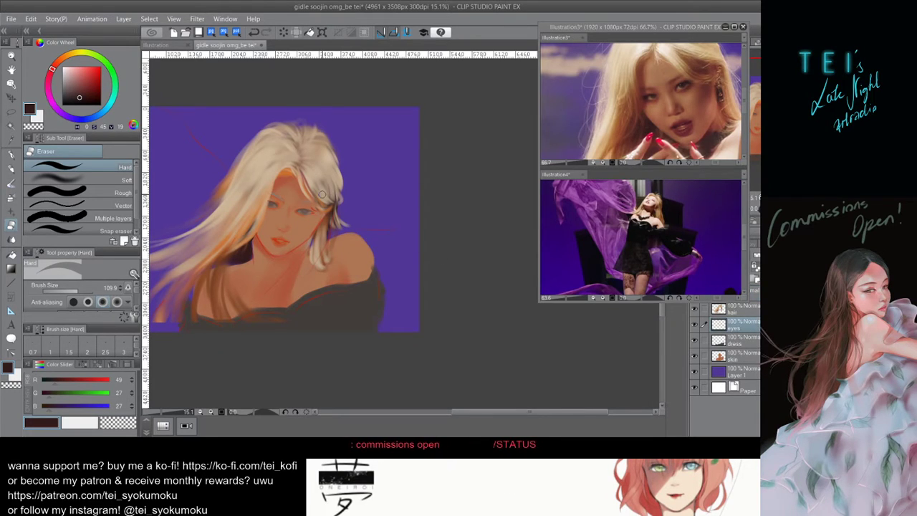
{"action": "scroll", "coordinate": [288, 213], "scroll_direction": "up", "scroll_amount": 2}
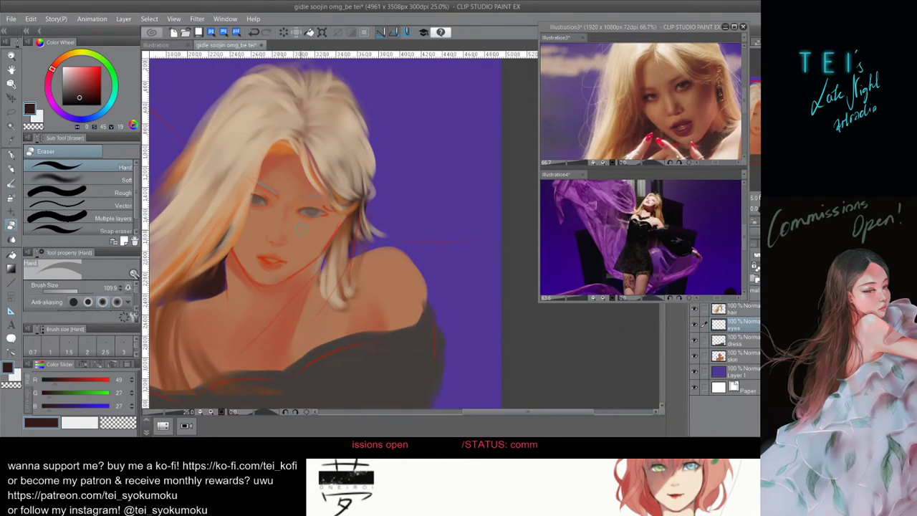
{"action": "left_click", "coordinate": [670, 80]}
{"action": "left_click", "coordinate": [673, 78], "text": "alt"}
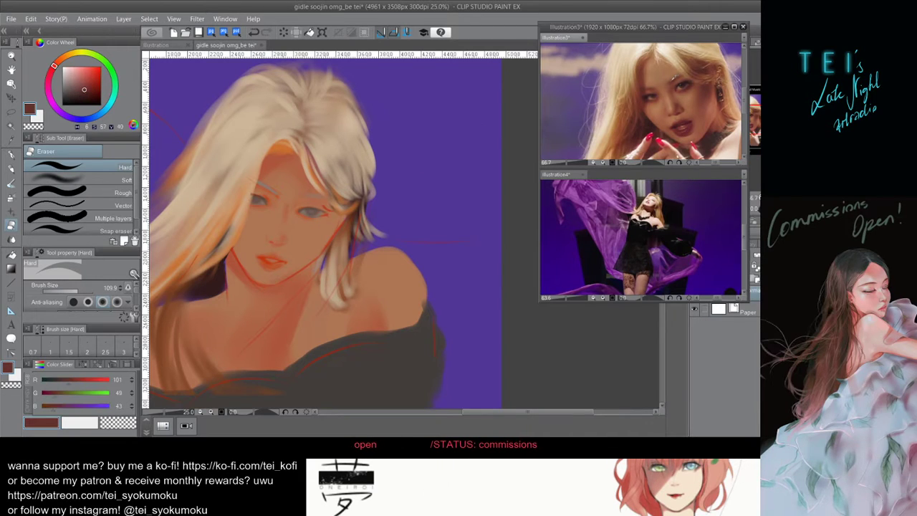
{"action": "left_click", "coordinate": [84, 83]}
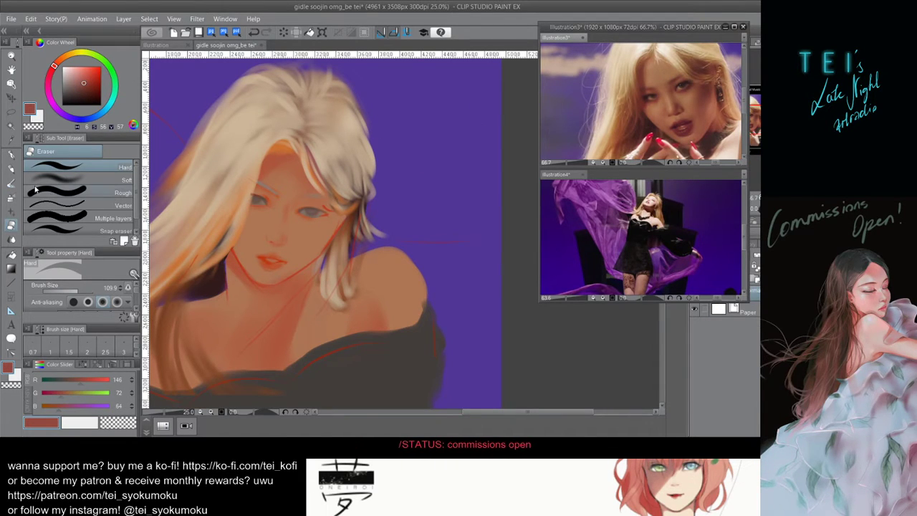
Paint both eyebrows in the reddish brown with the watercolour brush, undoing unwanted strokes and reducing the brush size to 40.2.
{"action": "left_click", "coordinate": [11, 184]}
{"action": "left_click", "coordinate": [247, 184]}
{"action": "mouse_move", "coordinate": [268, 186]}
{"action": "left_mouse_down"}
{"action": "mouse_move", "coordinate": [259, 181]}
{"action": "mouse_move", "coordinate": [278, 196]}
{"action": "left_mouse_up"}
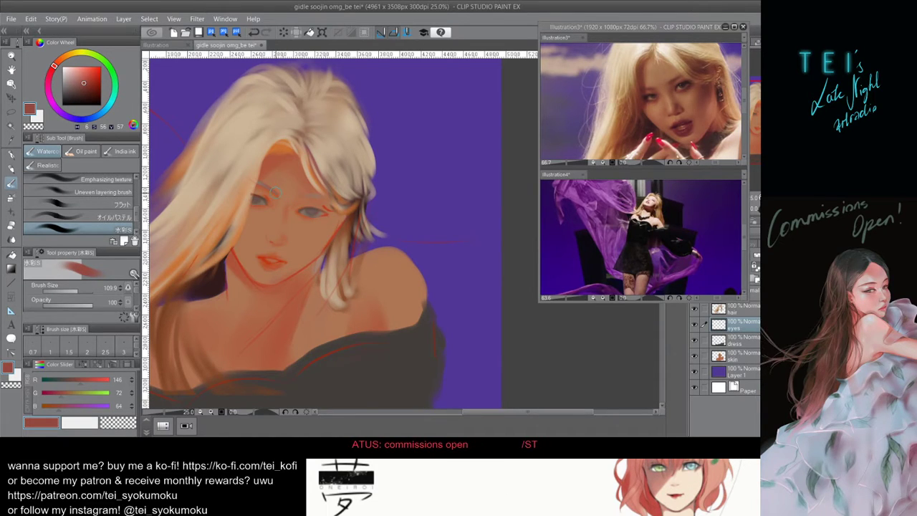
{"action": "left_click_drag", "start_coordinate": [290, 194], "coordinate": [340, 201]}
{"action": "key", "text": "ctrl+z"}
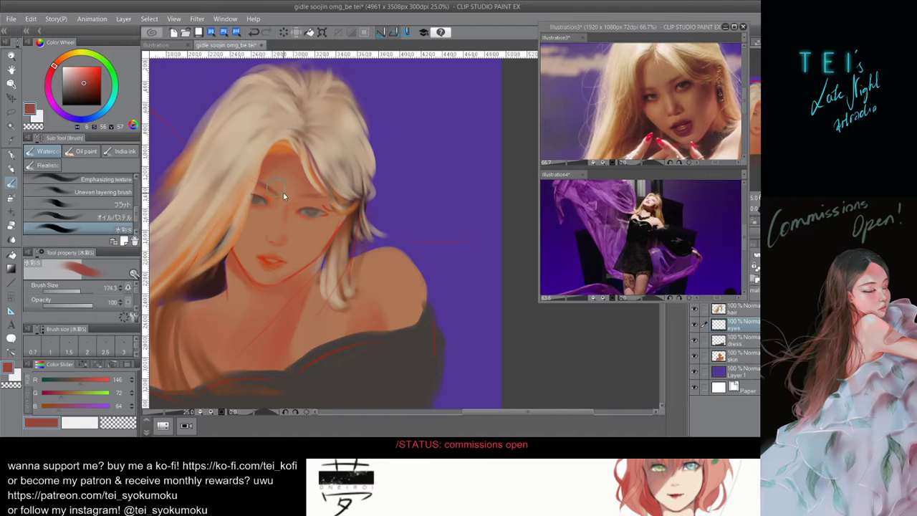
{"action": "key", "text": "["}
{"action": "key", "text": "["}
{"action": "key", "text": "["}
{"action": "key", "text": "ctrl+z"}
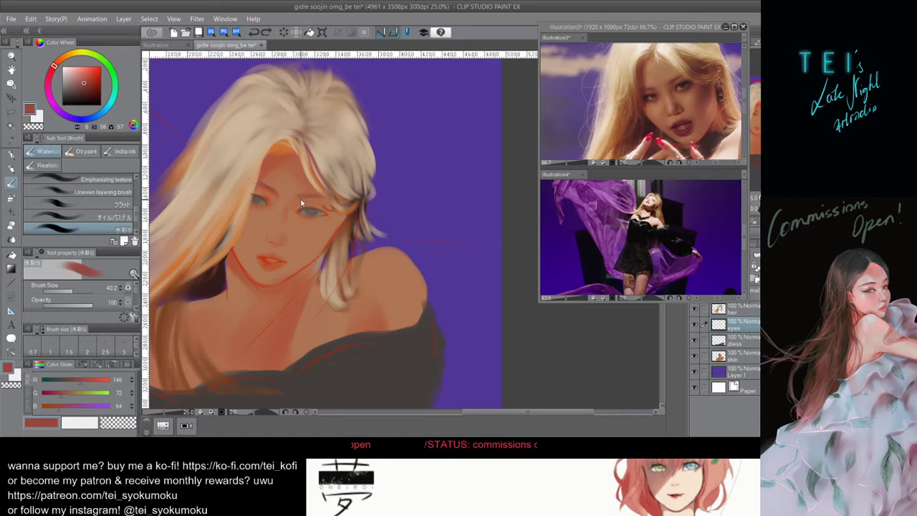
Adjust the watercolour brush size for the eyebrows, going through 22.0 and 48.1 to 35.4.
{"action": "key", "text": "bracketleft"}
{"action": "key", "text": "bracketleft"}
{"action": "key", "text": "bracketleft"}
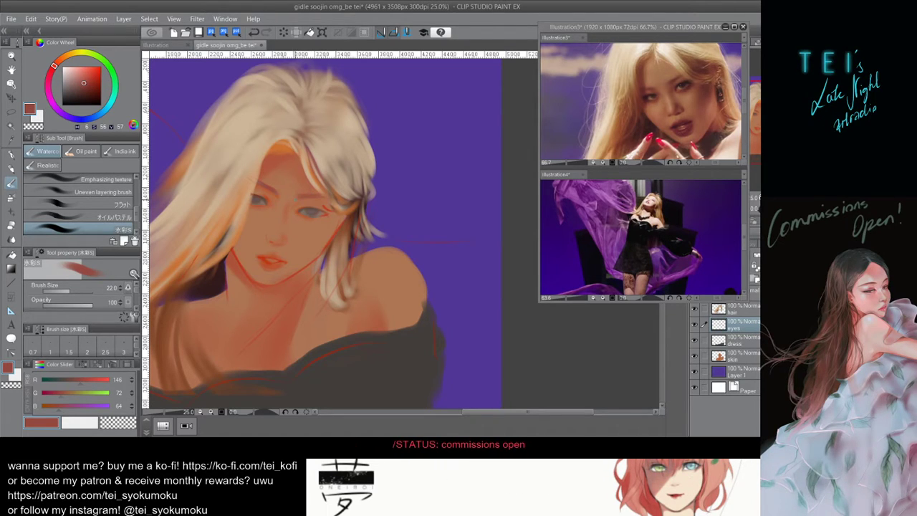
{"action": "key", "text": "bracketright"}
{"action": "key", "text": "bracketright"}
{"action": "key", "text": "bracketright"}
{"action": "key", "text": "bracketright"}
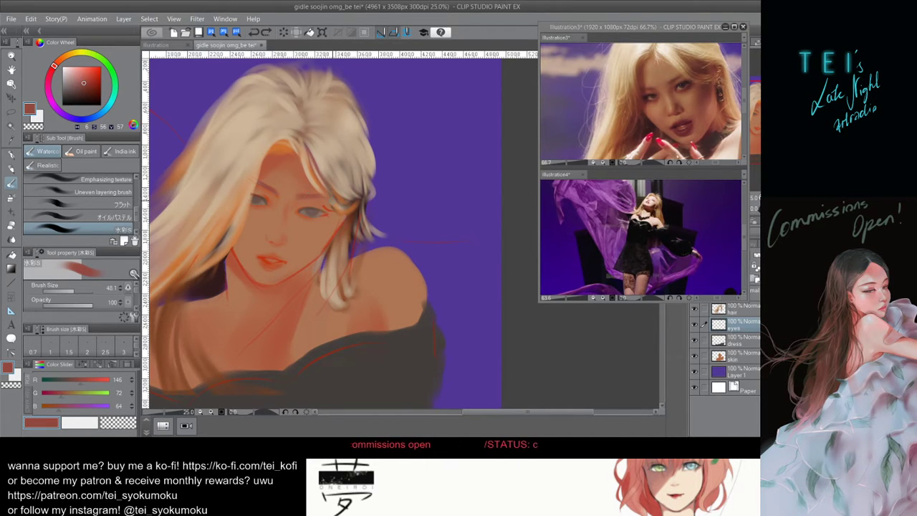
{"action": "key", "text": "bracketleft"}
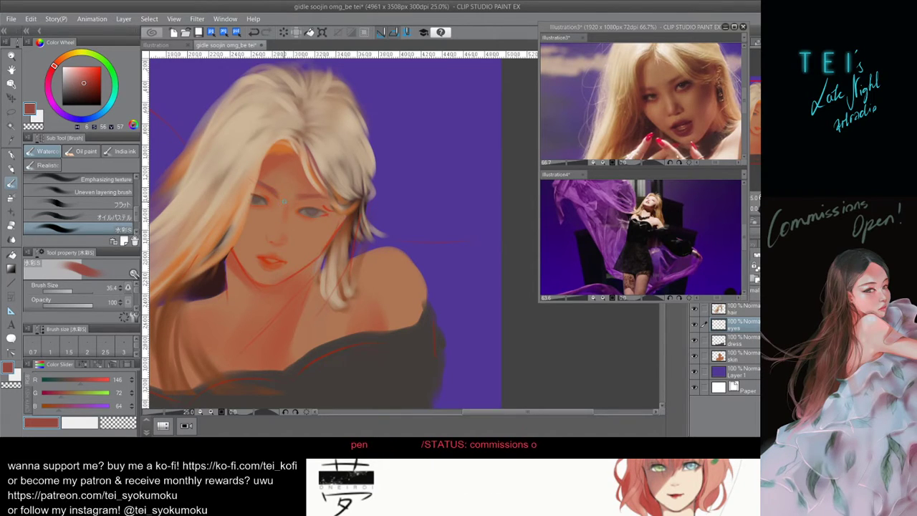
Try short reddish-brown strokes at the inner end of the left eyebrow and undo them.
{"action": "left_click", "coordinate": [273, 195]}
{"action": "key", "text": "ctrl+z"}
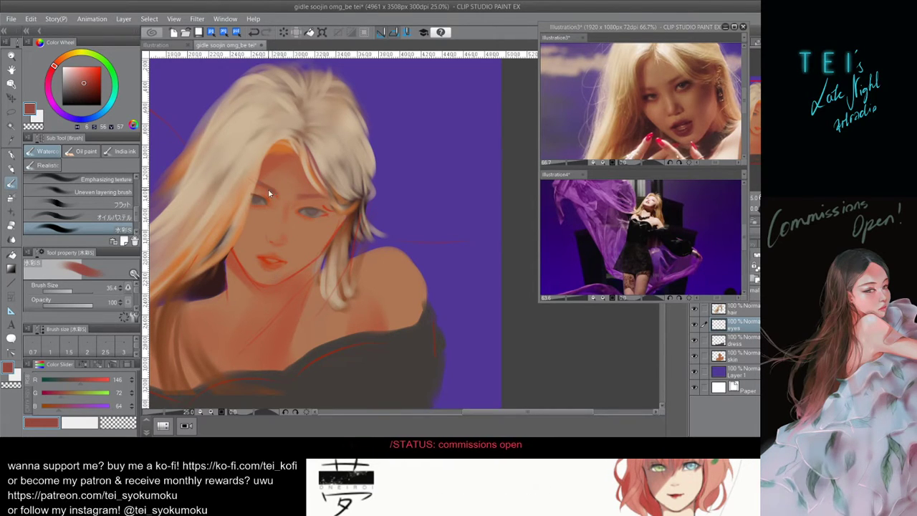
{"action": "left_click_drag", "start_coordinate": [268, 192], "coordinate": [274, 194]}
{"action": "key", "text": "ctrl+z"}
{"action": "key", "text": "ctrl+z"}
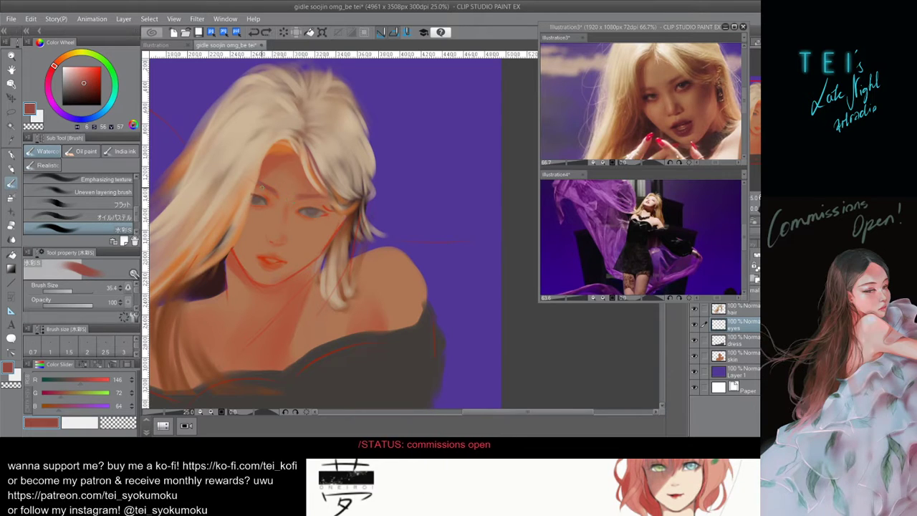
Soften the inner end of the left eyebrow with the Soft eraser at size 109.9.
{"action": "scroll", "coordinate": [285, 204], "scroll_direction": "down", "scroll_amount": 3}
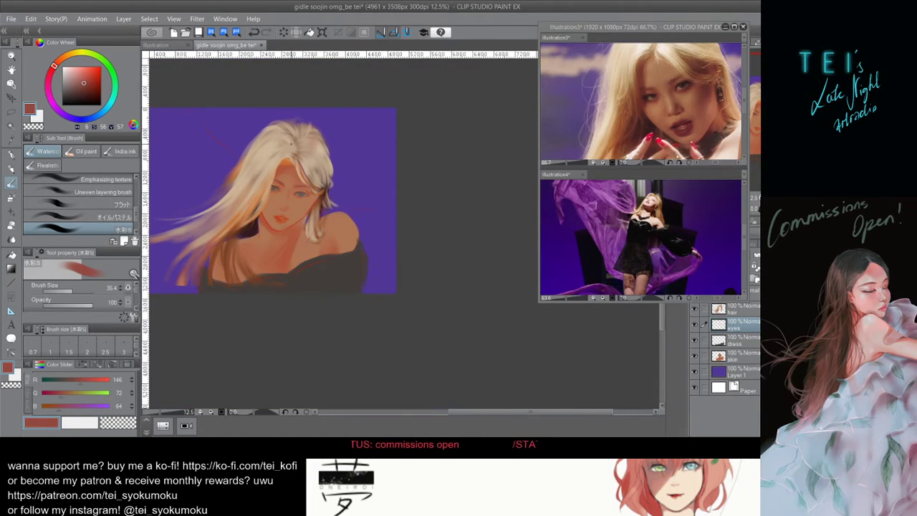
{"action": "scroll", "coordinate": [285, 189], "scroll_direction": "up", "scroll_amount": 3}
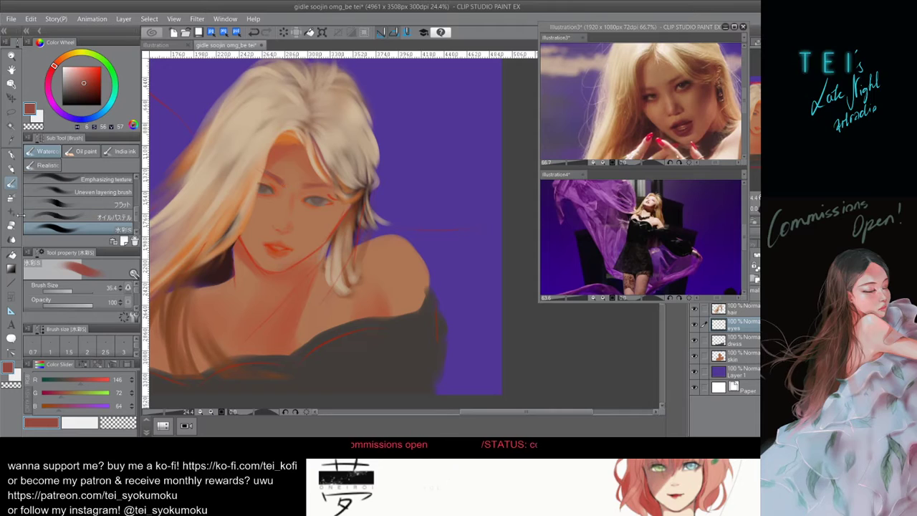
{"action": "left_click", "coordinate": [11, 225]}
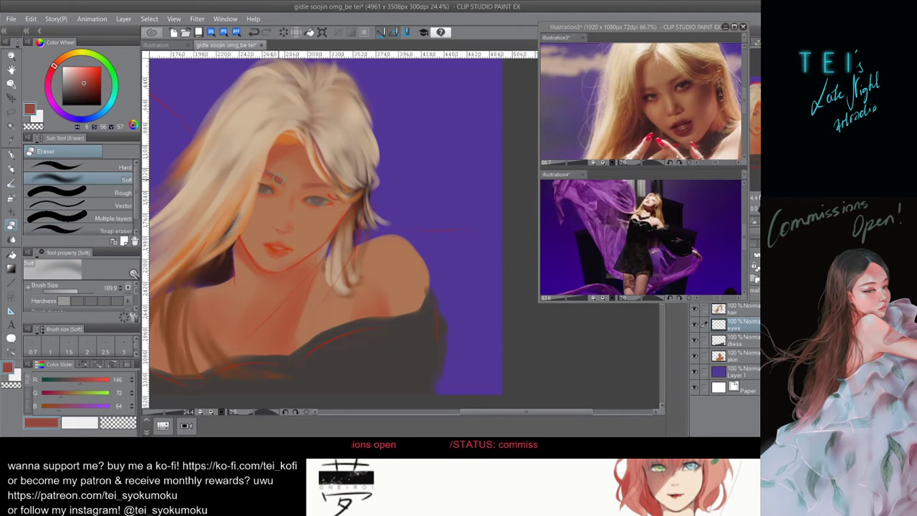
{"action": "left_click_drag", "start_coordinate": [278, 180], "coordinate": [284, 186]}
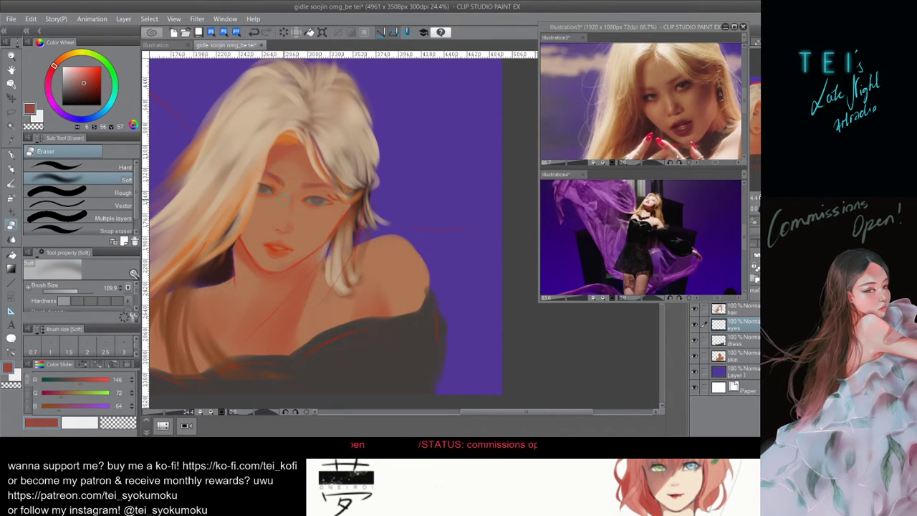
Sample the right eye's colour on the eyes layer and lighten it to a greyish pink, RGB 160, 130, 134.
{"action": "left_click", "coordinate": [756, 293]}
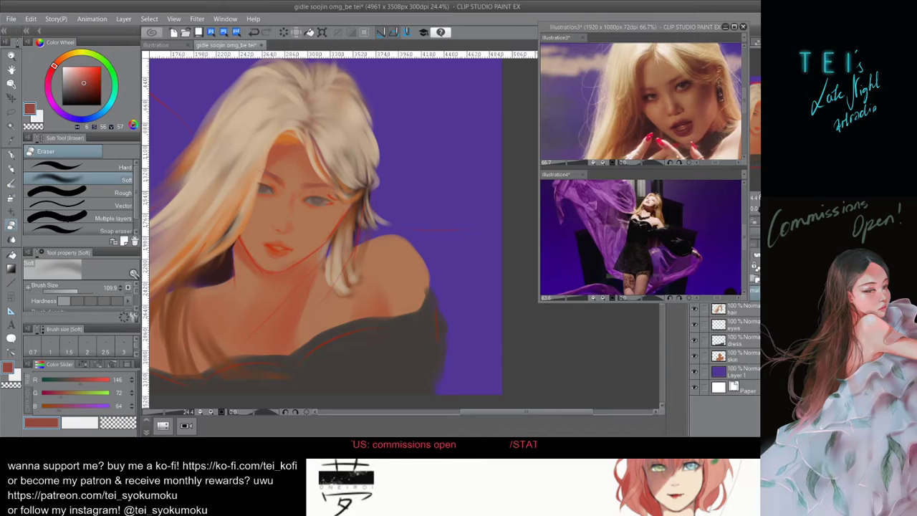
{"action": "left_click", "coordinate": [724, 324]}
{"action": "left_click", "coordinate": [319, 200], "text": "alt"}
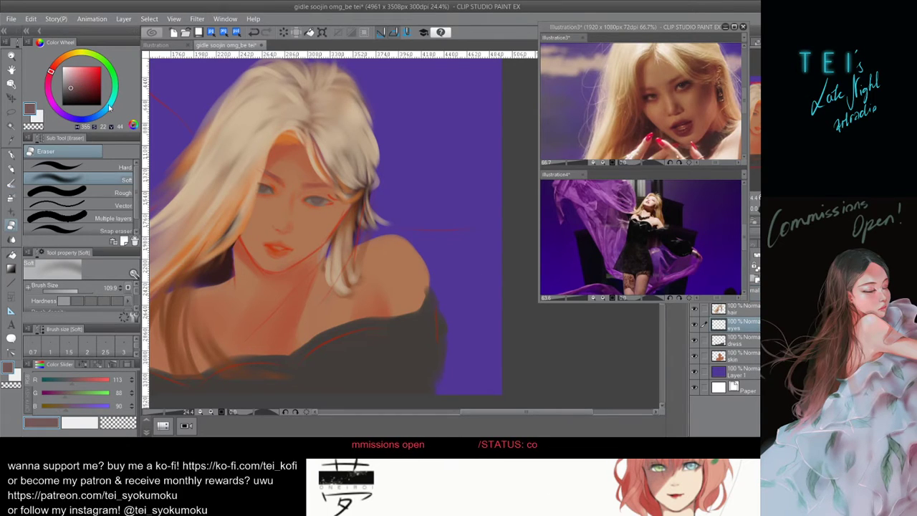
{"action": "left_click_drag", "start_coordinate": [68, 78], "coordinate": [67, 72]}
{"action": "left_click_drag", "start_coordinate": [321, 202], "coordinate": [314, 199]}
{"action": "left_click", "coordinate": [316, 201], "text": "alt"}
{"action": "left_click", "coordinate": [69, 80]}
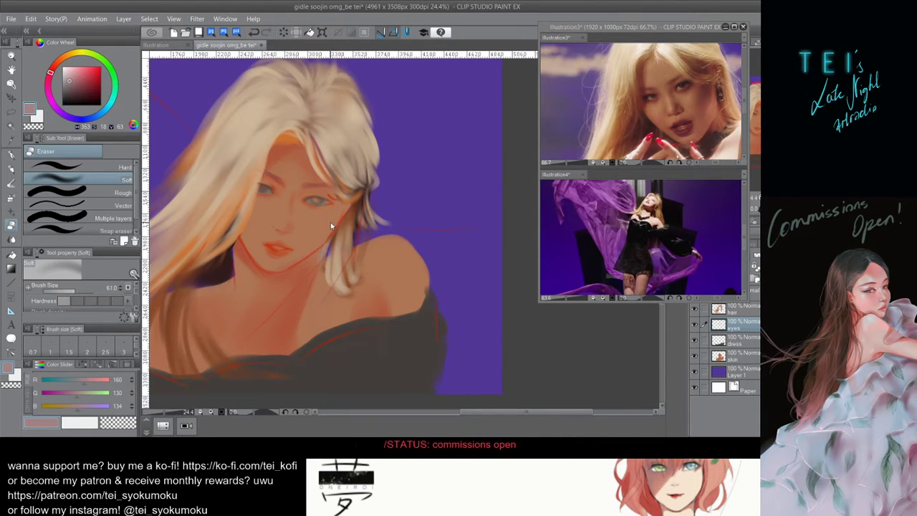
Reduce the Soft eraser size to 14.9 and try small strokes along the lower edge of the right eye, undoing them.
{"action": "key", "text": "bracketleft"}
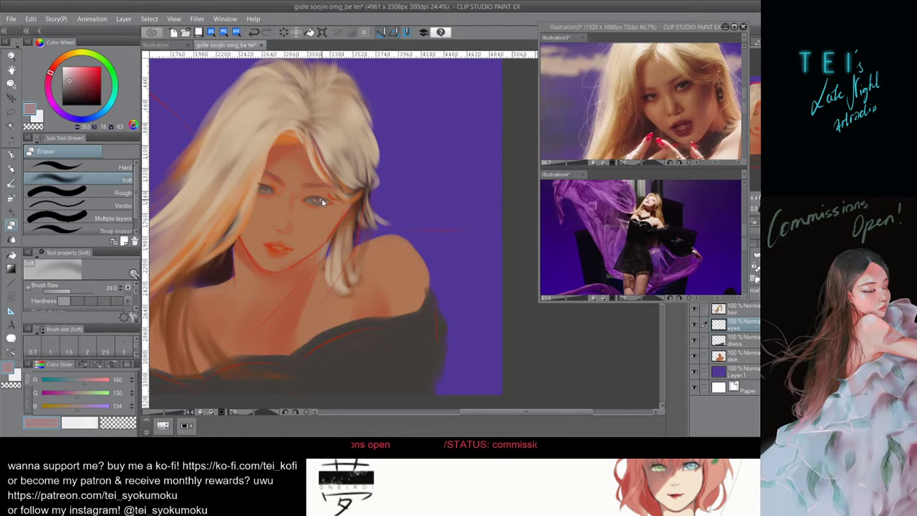
{"action": "key", "text": "bracketleft"}
{"action": "key", "text": "bracketleft"}
{"action": "key", "text": "bracketleft"}
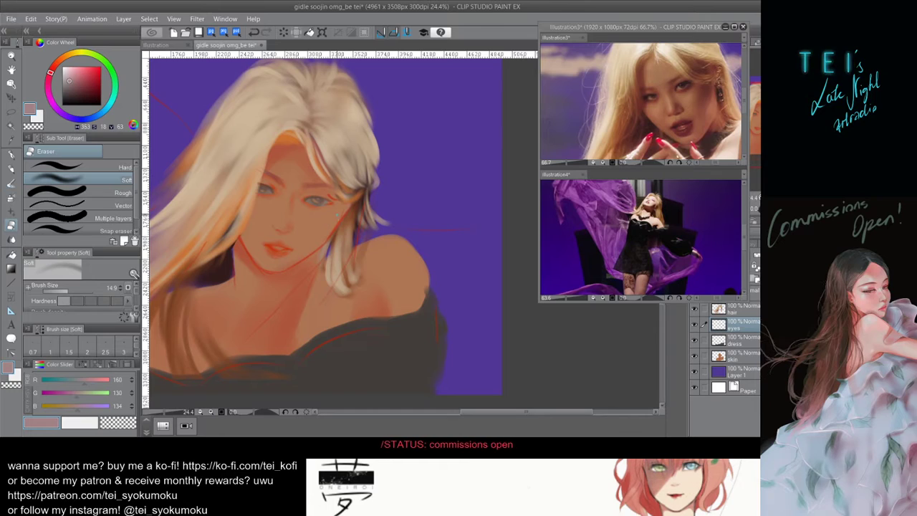
{"action": "key", "text": "ctrl+z"}
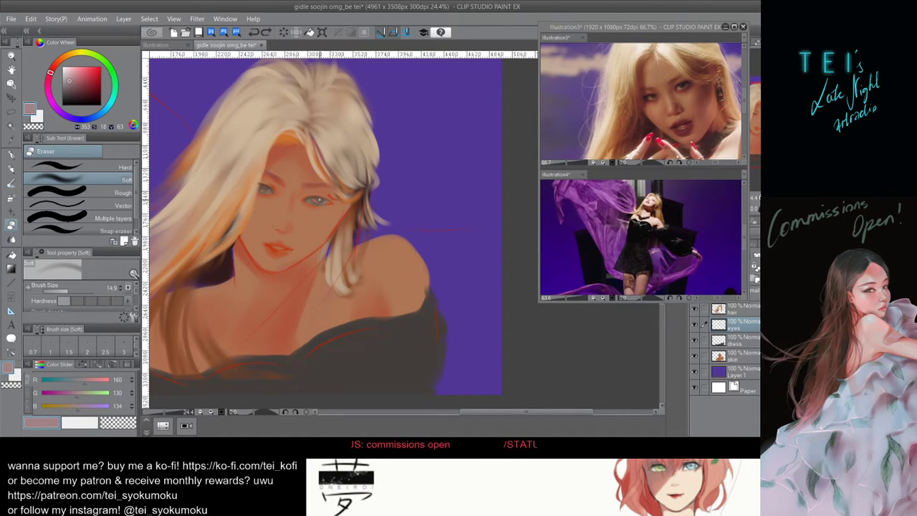
{"action": "left_click_drag", "start_coordinate": [323, 205], "coordinate": [332, 208]}
{"action": "key", "text": "ctrl+z"}
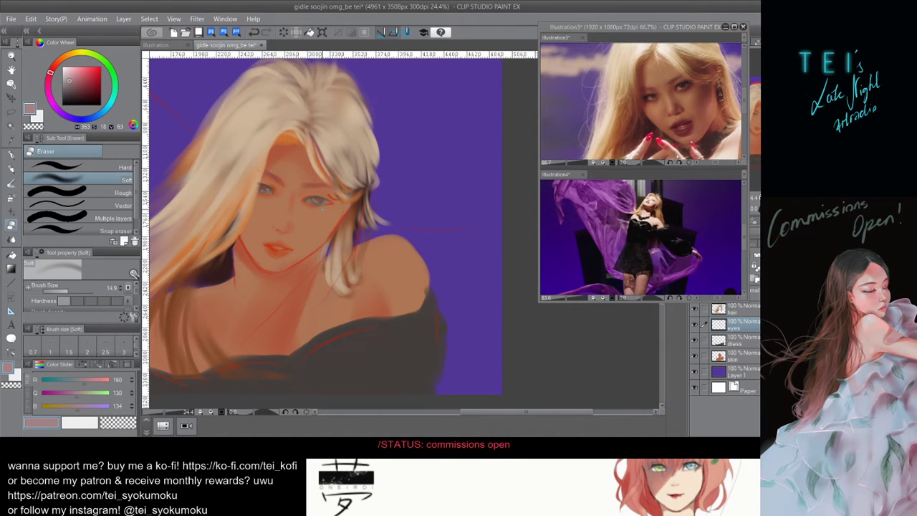
Soften the lower edge of the right eye with the Soft eraser at size 20.3.
{"action": "scroll", "coordinate": [346, 260], "scroll_direction": "down", "scroll_amount": 5}
{"action": "scroll", "coordinate": [322, 248], "scroll_direction": "up", "scroll_amount": 2}
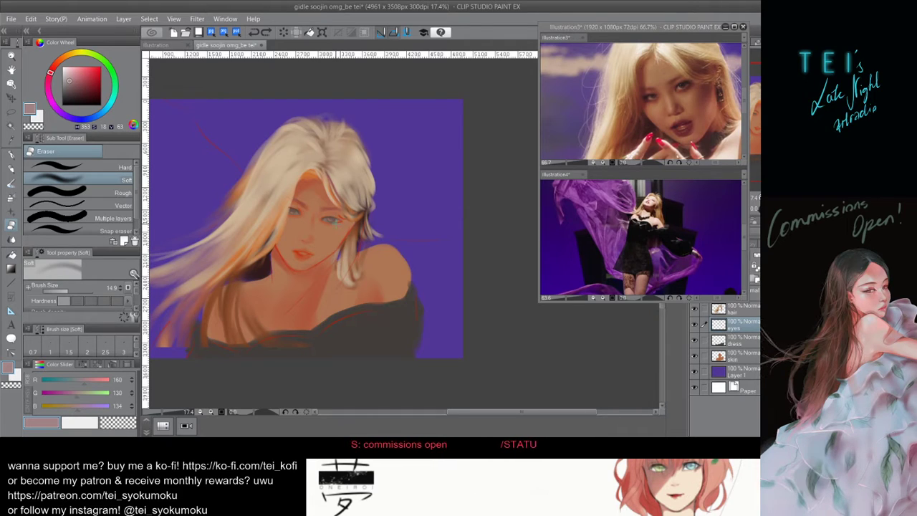
{"action": "key", "text": "bracketright"}
{"action": "key", "text": "bracketright"}
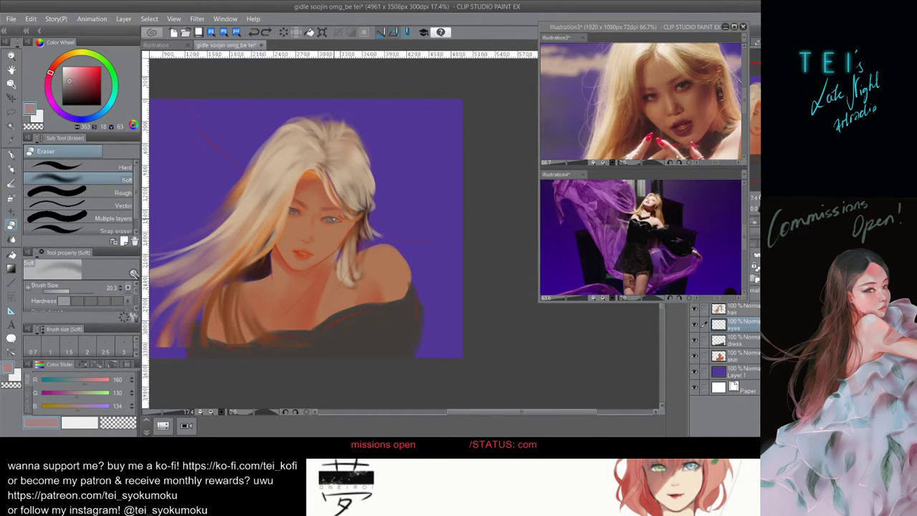
{"action": "left_click_drag", "start_coordinate": [334, 223], "coordinate": [343, 218]}
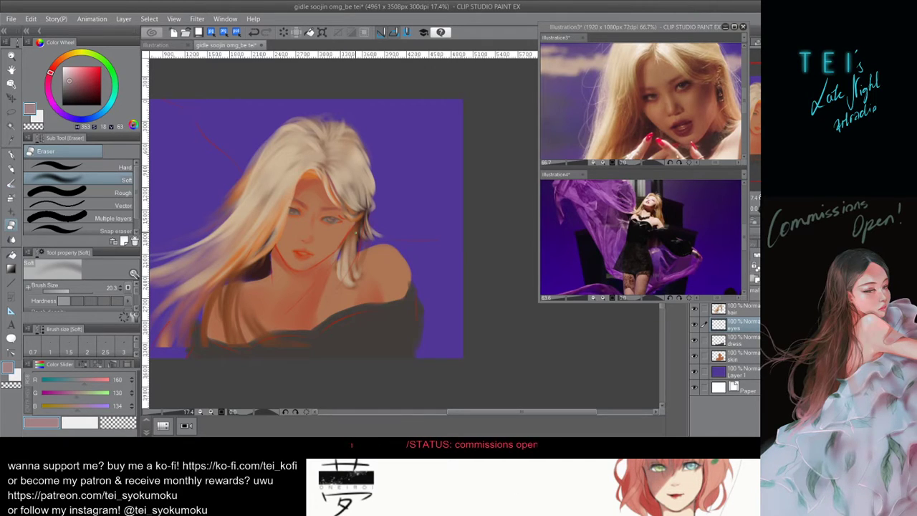
{"action": "left_click_drag", "start_coordinate": [348, 231], "coordinate": [358, 227]}
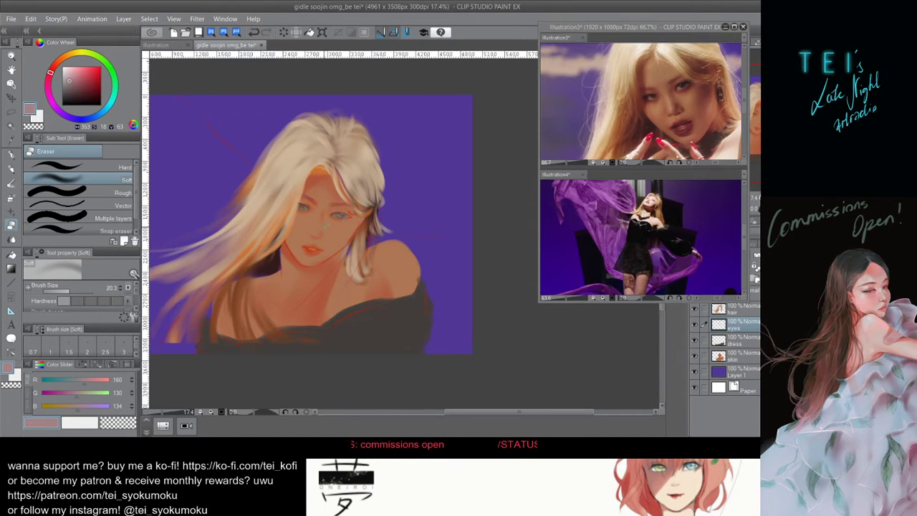
Pick a light greyish white, RGB 222, 215, 216, and try a short stroke on the right eye, undoing it.
{"action": "left_click_drag", "start_coordinate": [70, 80], "coordinate": [64, 71]}
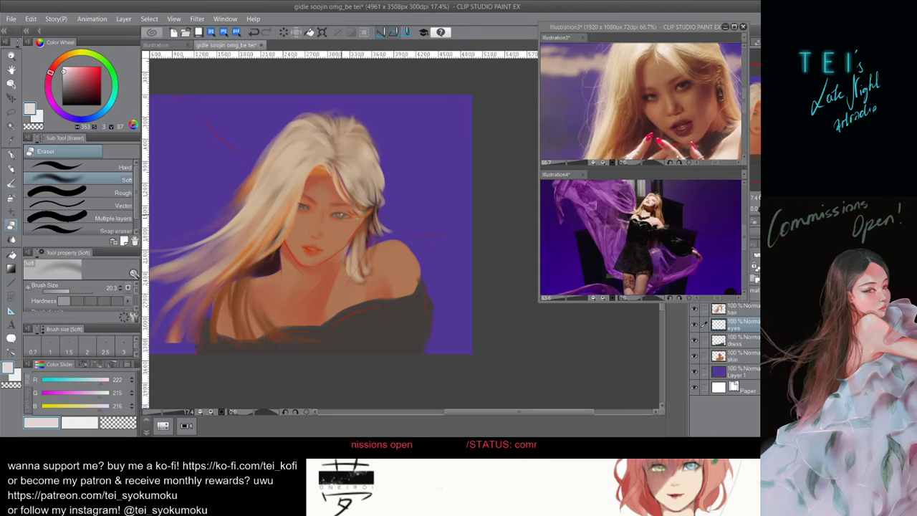
{"action": "left_click_drag", "start_coordinate": [347, 215], "coordinate": [342, 217]}
{"action": "key", "text": "ctrl+z"}
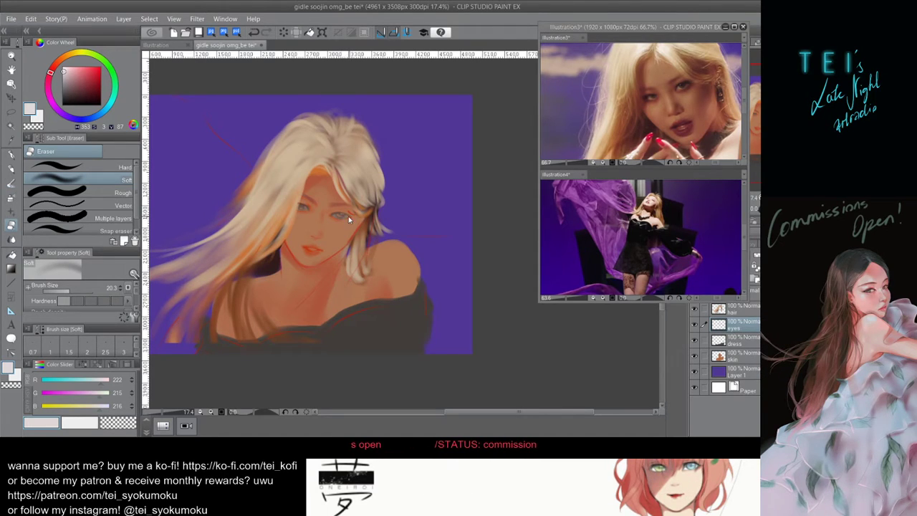
{"action": "key", "text": "ctrl+z"}
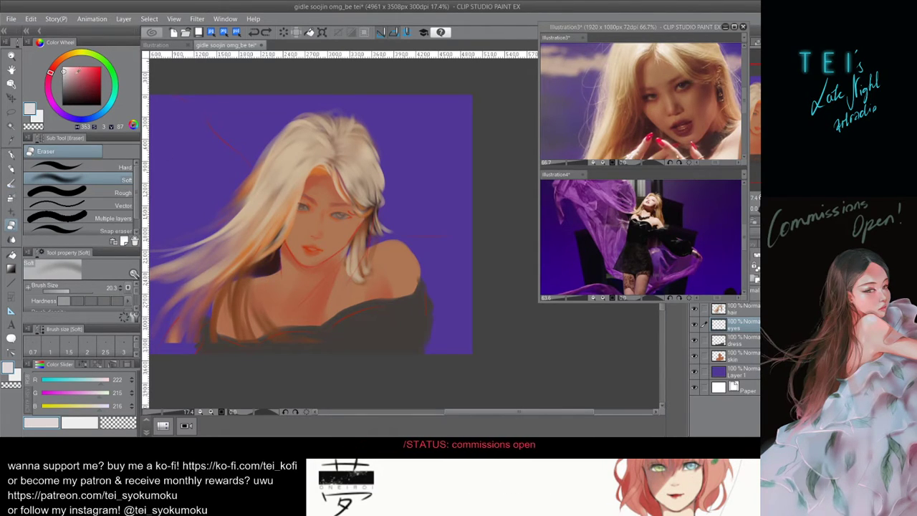
Switch to the 水彩S watercolor brush and try light and sampled skin-coloured strokes on the right eye, undoing them.
{"action": "left_click", "coordinate": [10, 180]}
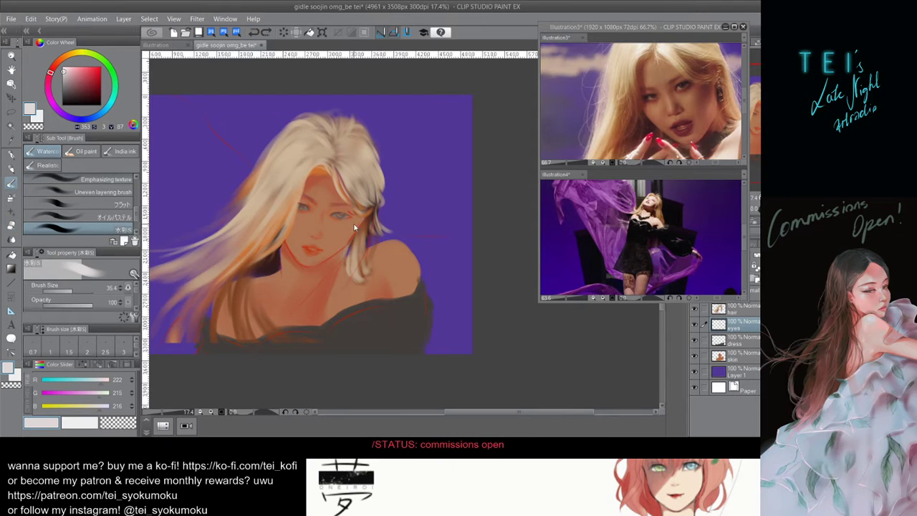
{"action": "scroll", "coordinate": [359, 232], "scroll_direction": "up", "scroll_amount": 4}
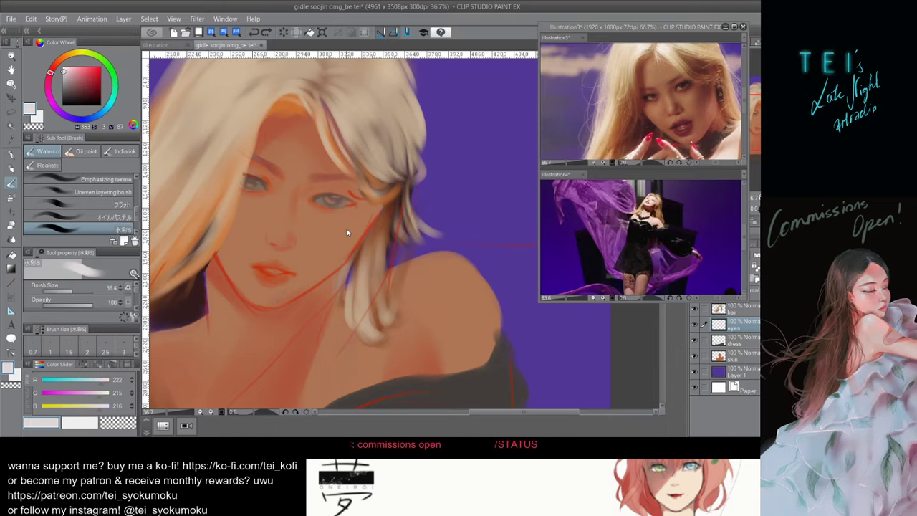
{"action": "left_click_drag", "start_coordinate": [333, 197], "coordinate": [342, 201]}
{"action": "left_click", "coordinate": [339, 195], "text": "alt"}
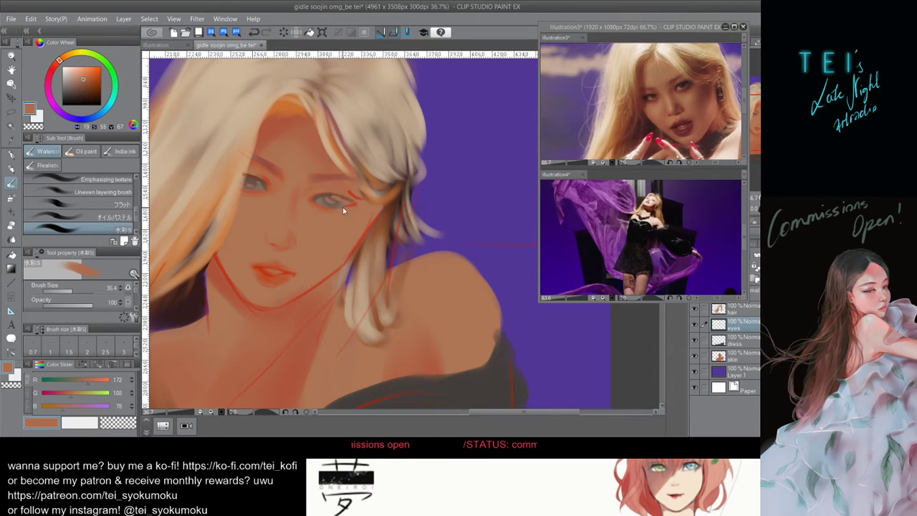
{"action": "key", "text": "ctrl+z"}
{"action": "key", "text": "ctrl+z"}
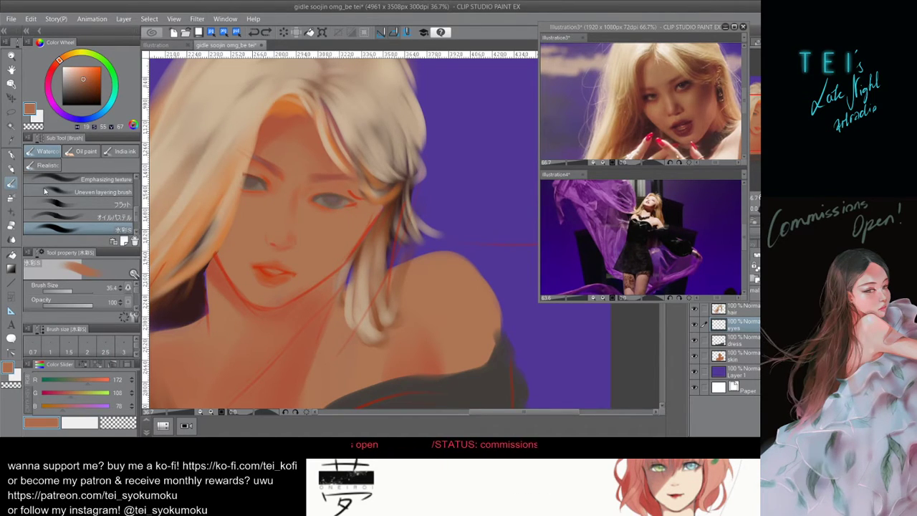
{"action": "left_click_drag", "start_coordinate": [316, 198], "coordinate": [339, 204]}
{"action": "key", "text": "ctrl+z"}
Set the brush size to 19.5 and touch up around the eyes with the sampled skin colour.
{"action": "key", "text": "bracketleft"}
{"action": "key", "text": "bracketleft"}
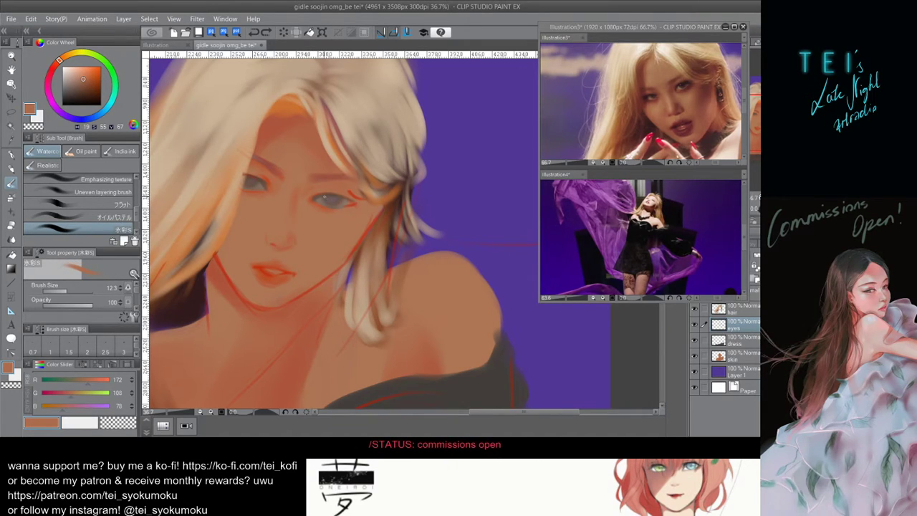
{"action": "key", "text": "bracketright"}
{"action": "key", "text": "bracketright"}
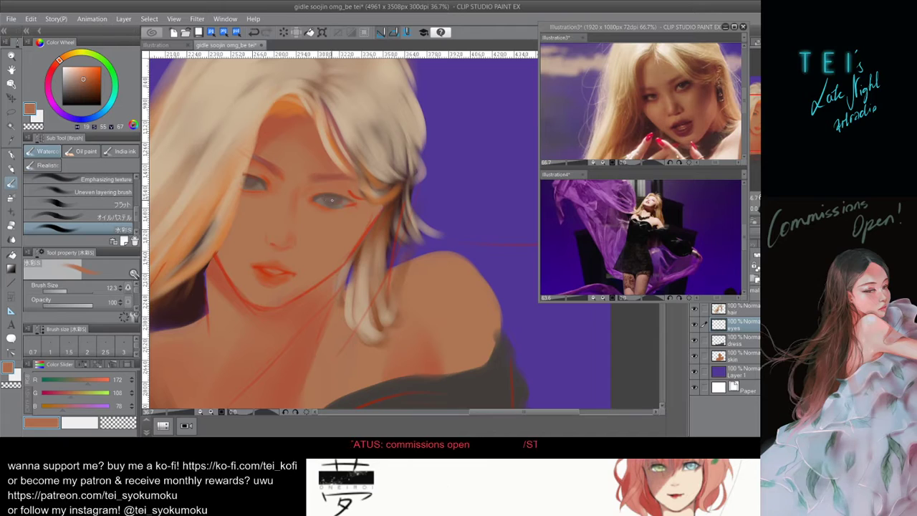
{"action": "key", "text": "bracketleft"}
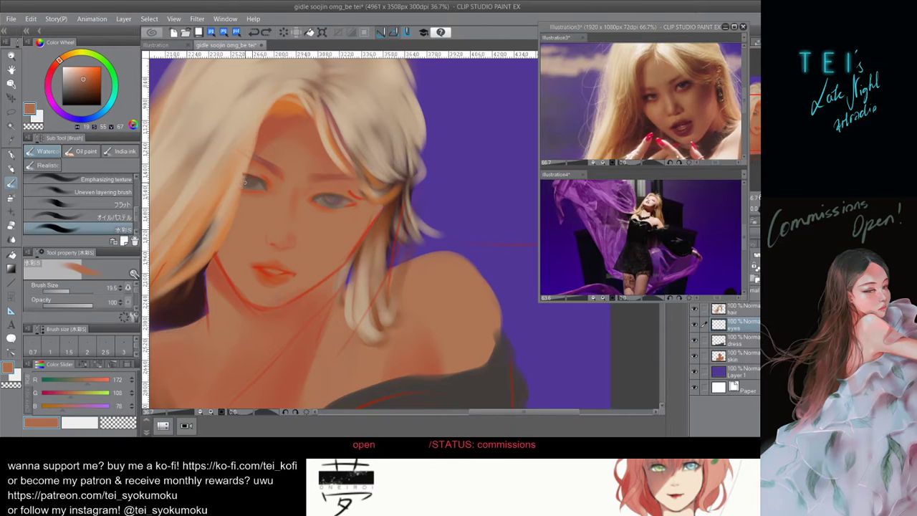
Try pale pink highlights, RGB 250, 232, 223, in both eyes and undo them.
{"action": "key", "text": "ctrl+minus"}
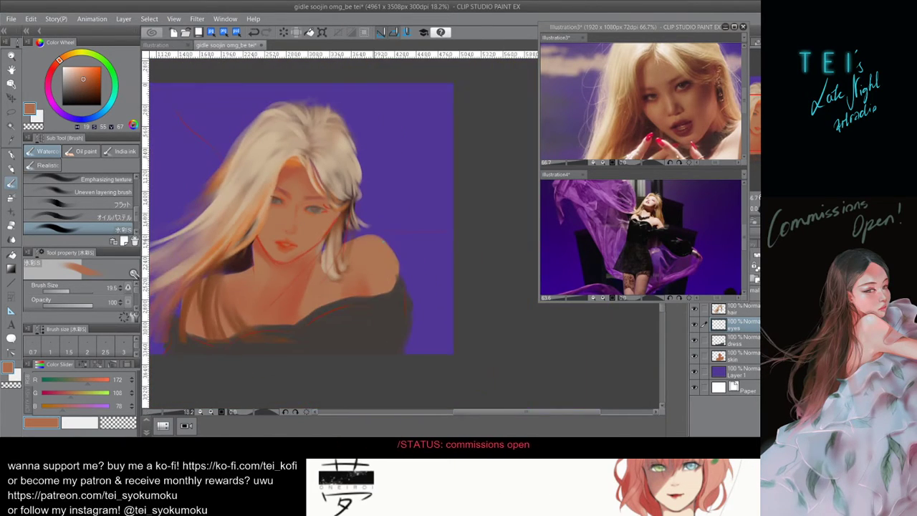
{"action": "key", "text": "ctrl+plus"}
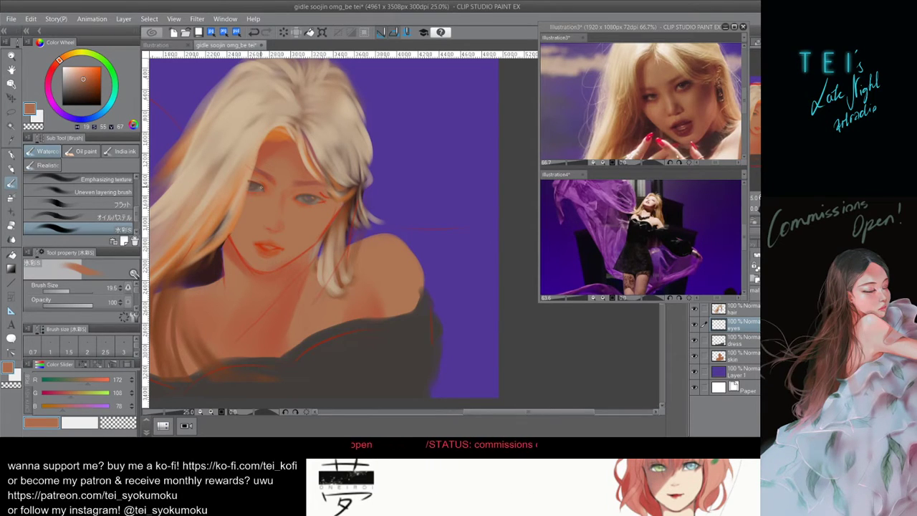
{"action": "scroll", "coordinate": [303, 187], "scroll_direction": "down", "scroll_amount": 3}
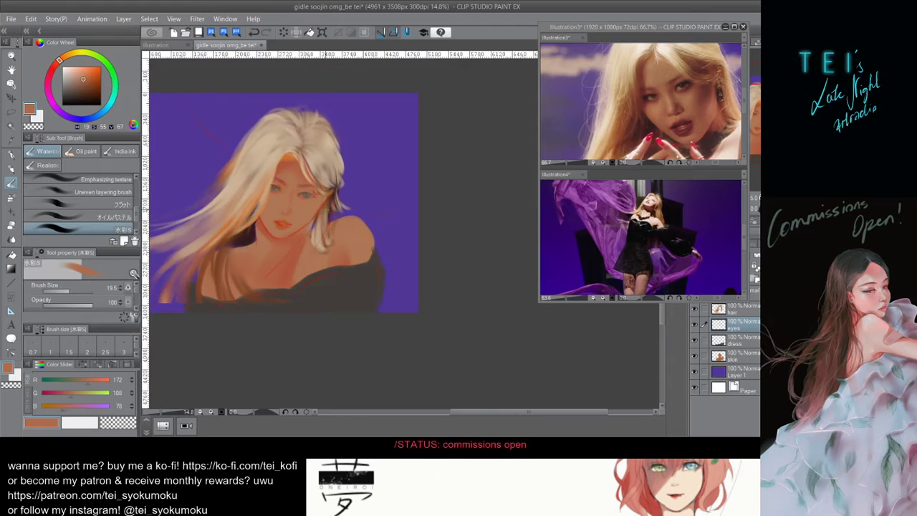
{"action": "scroll", "coordinate": [274, 212], "scroll_direction": "up", "scroll_amount": 1}
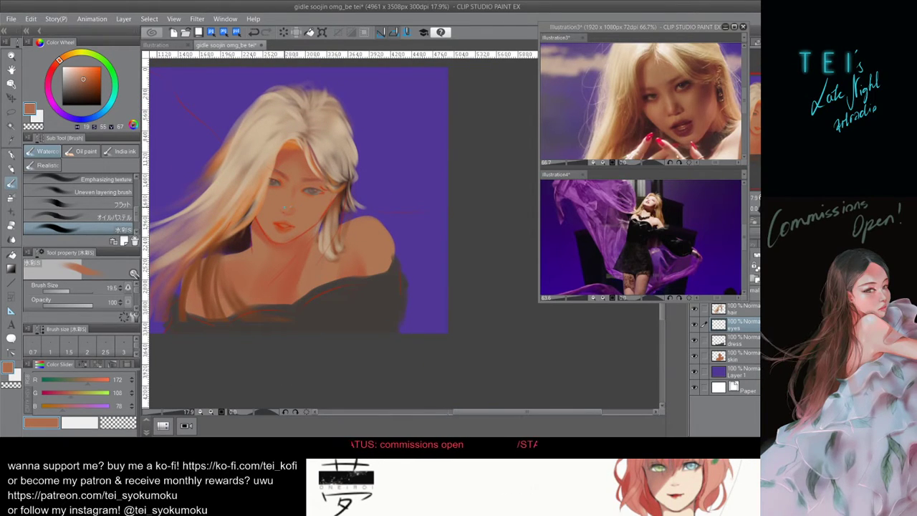
{"action": "scroll", "coordinate": [284, 212], "scroll_direction": "up", "scroll_amount": 1}
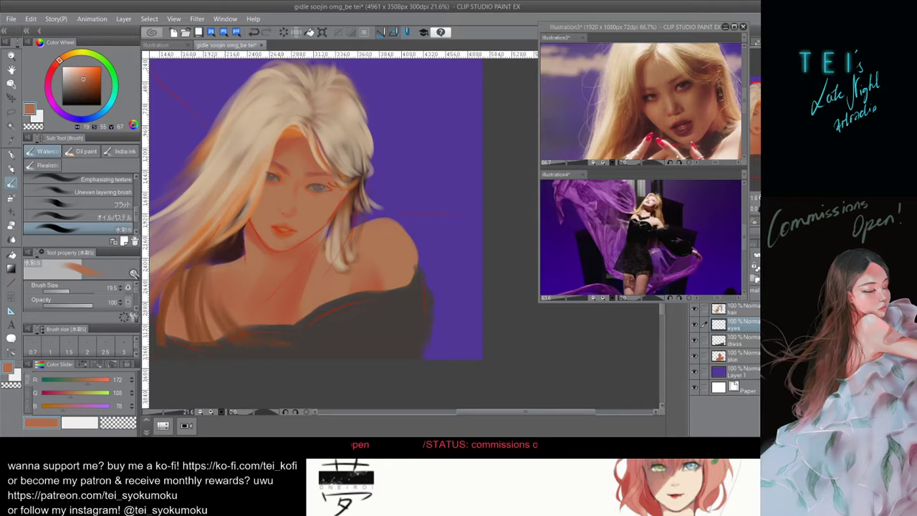
{"action": "left_click", "coordinate": [74, 71]}
{"action": "left_click", "coordinate": [67, 67]}
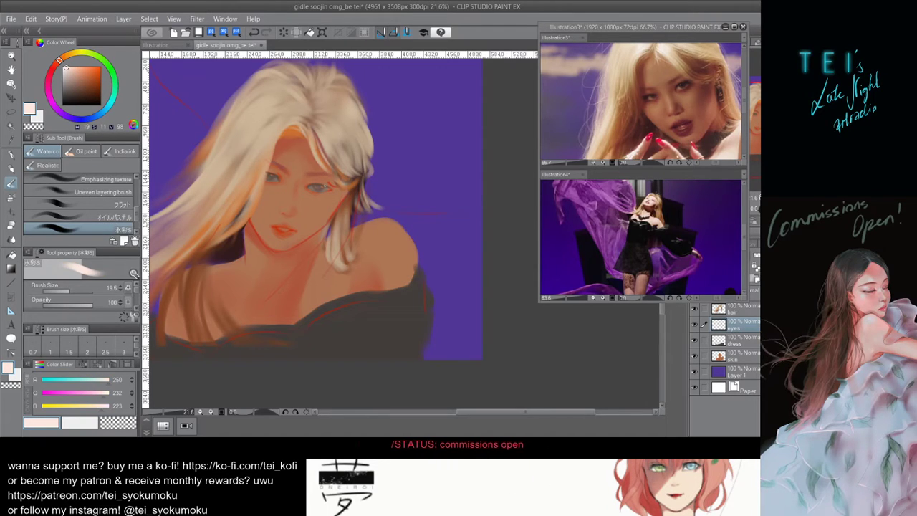
{"action": "left_click", "coordinate": [321, 187]}
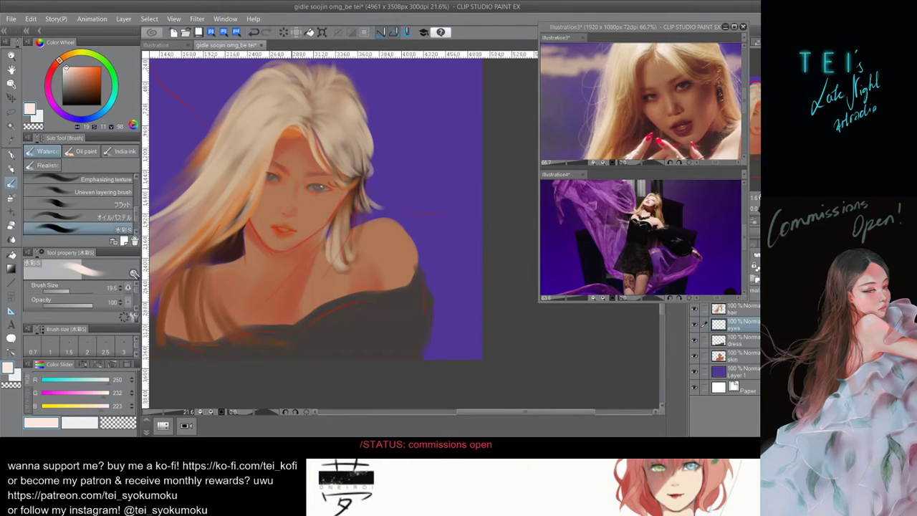
{"action": "key", "text": "ctrl+z"}
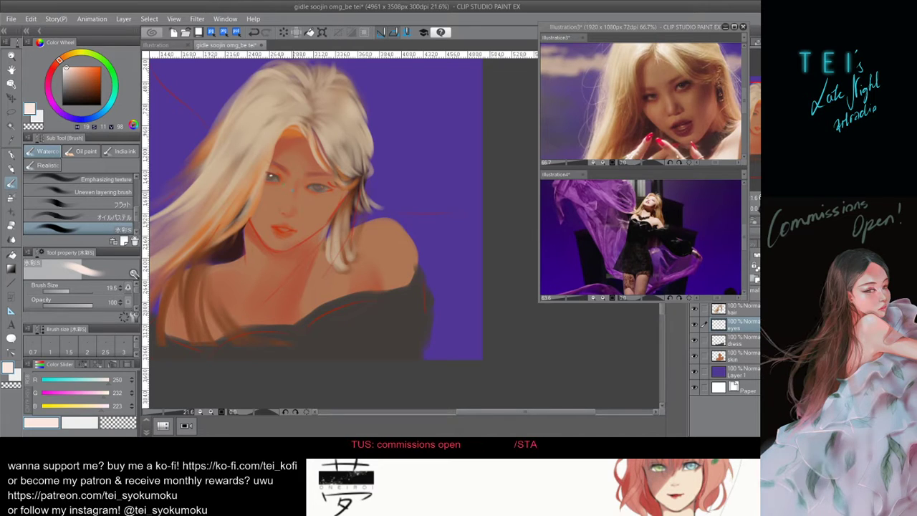
{"action": "key", "text": "ctrl+minus"}
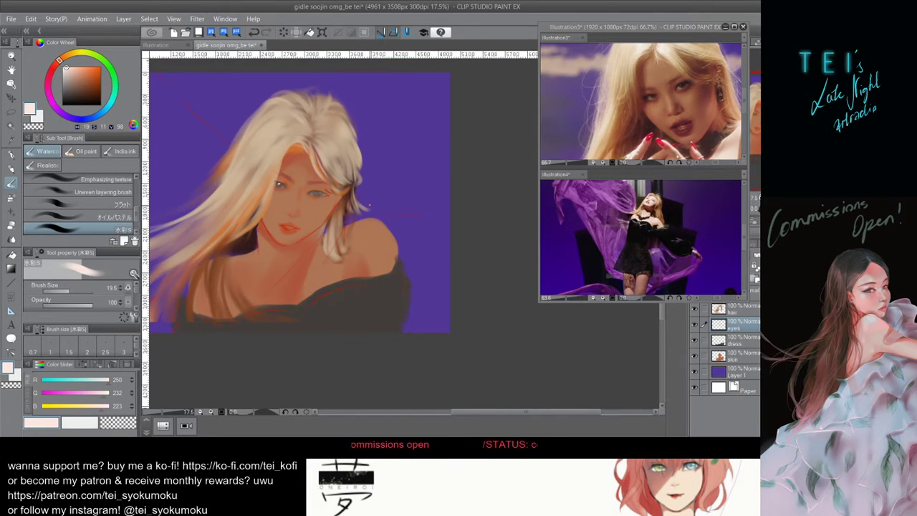
{"action": "key", "text": "ctrl+z"}
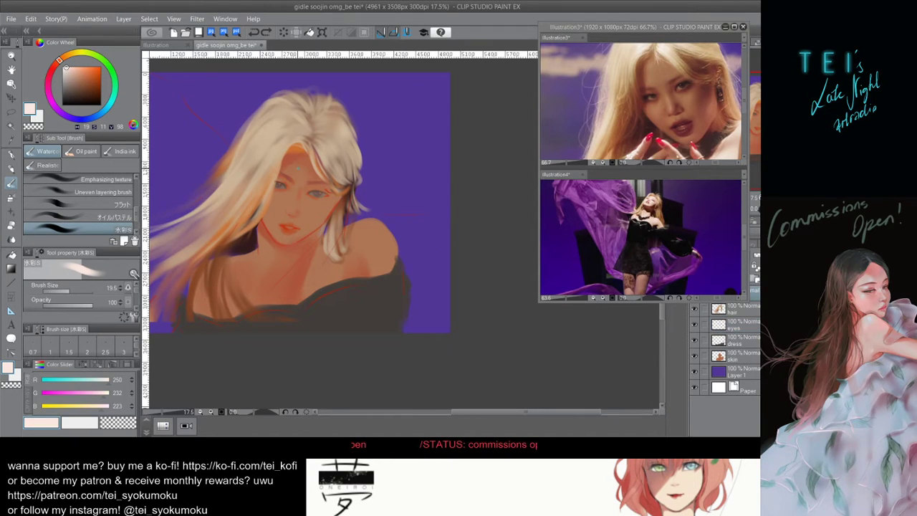
Darken the colour sampled from the right eye to reddish brown, RGB 92, 62, 65, and try strokes on that eye, undoing the last one.
{"action": "left_click", "coordinate": [318, 193], "text": "alt"}
{"action": "left_click", "coordinate": [75, 91]}
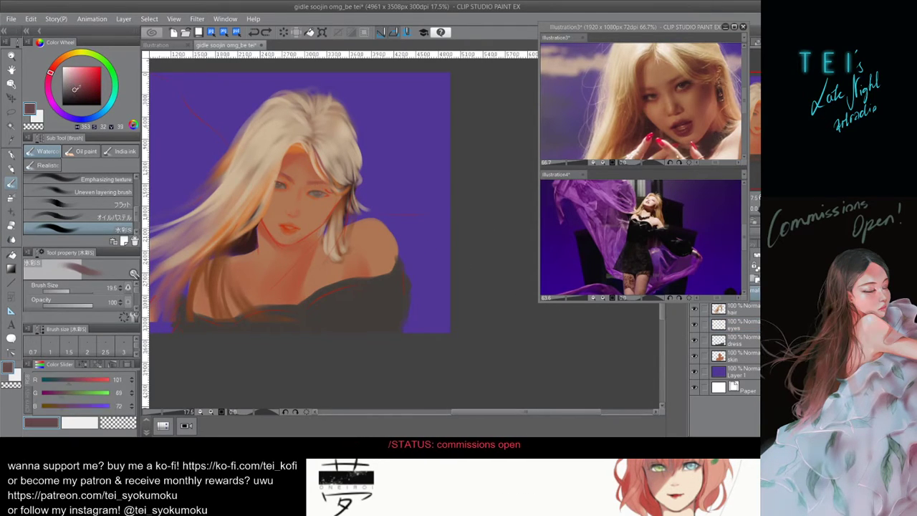
{"action": "left_click_drag", "start_coordinate": [316, 201], "coordinate": [319, 194]}
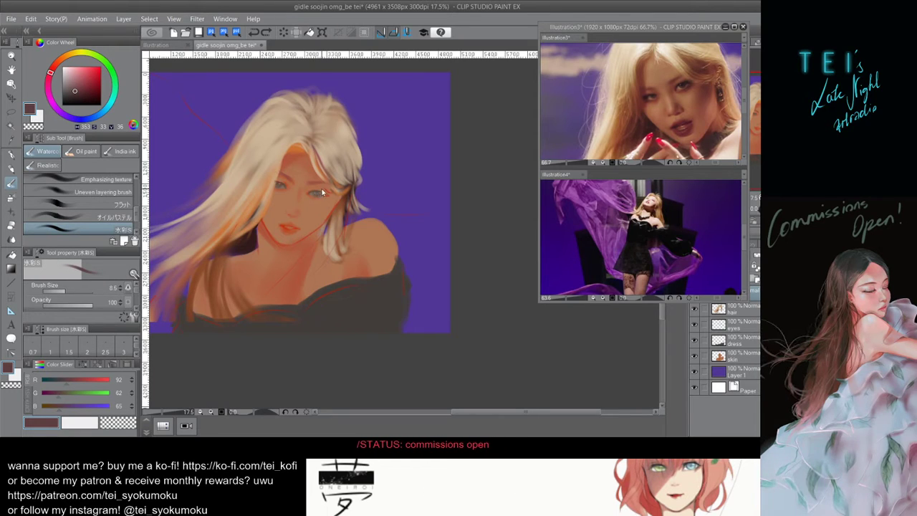
{"action": "key", "text": "bracketright"}
{"action": "key", "text": "bracketright"}
{"action": "key", "text": "bracketright"}
{"action": "key", "text": "bracketright"}
{"action": "key", "text": "bracketright"}
{"action": "key", "text": "bracketleft"}
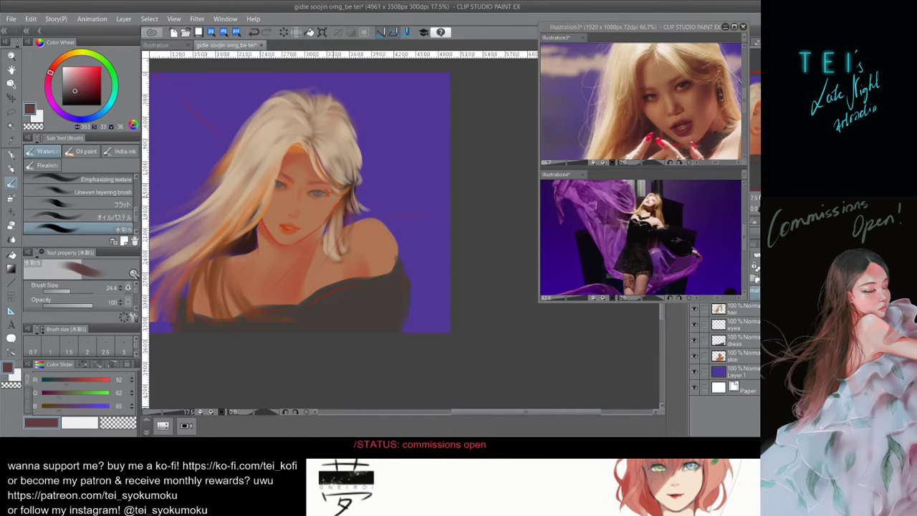
{"action": "key", "text": "ctrl+z"}
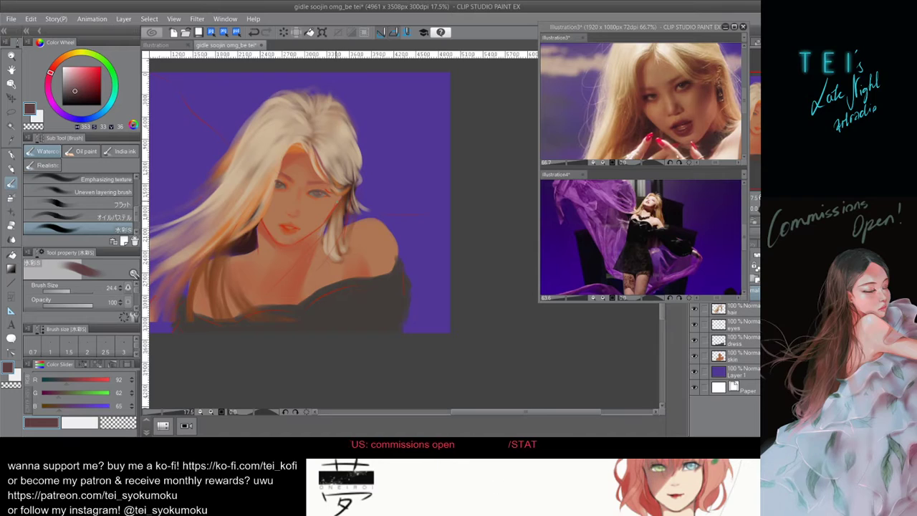
Work short reddish-brown strokes along the upper lids with the brush at sizes 8.5 to 14.6, undoing the last few.
{"action": "key", "text": "bracketleft"}
{"action": "key", "text": "bracketleft"}
{"action": "key", "text": "bracketleft"}
{"action": "key", "text": "bracketleft"}
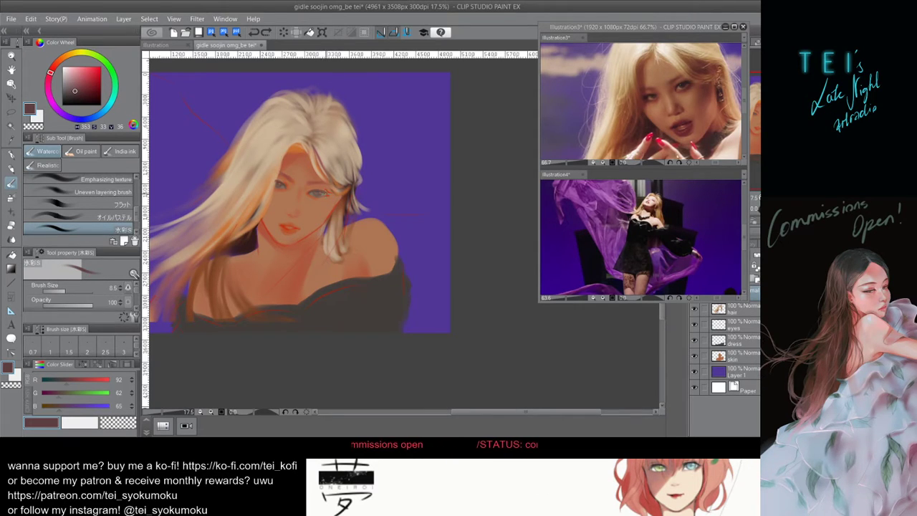
{"action": "left_click_drag", "start_coordinate": [326, 193], "coordinate": [330, 192]}
{"action": "key", "text": "bracketright"}
{"action": "key", "text": "bracketright"}
{"action": "key", "text": "bracketright"}
{"action": "key", "text": "bracketright"}
{"action": "key", "text": "bracketright"}
{"action": "scroll", "coordinate": [316, 191], "scroll_direction": "up", "scroll_amount": 2}
{"action": "key", "text": "ctrl+z"}
{"action": "key", "text": "ctrl+z"}
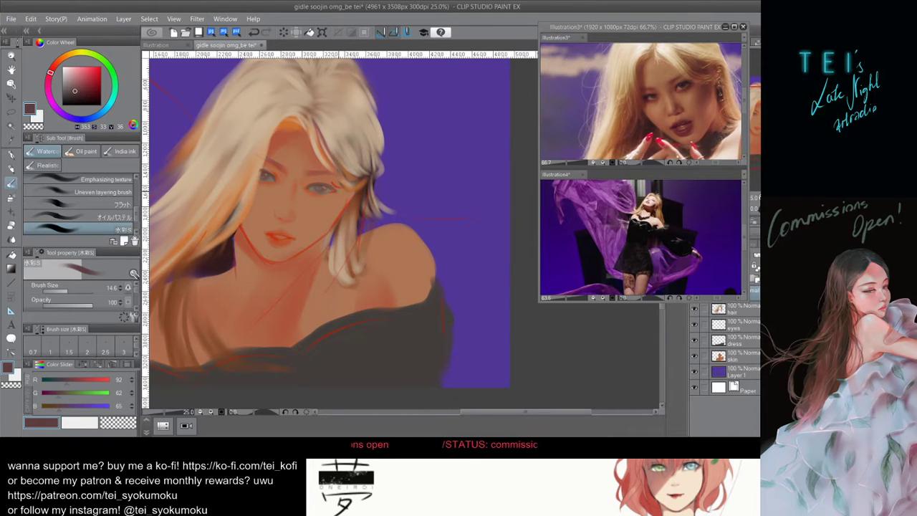
{"action": "key", "text": "ctrl+z"}
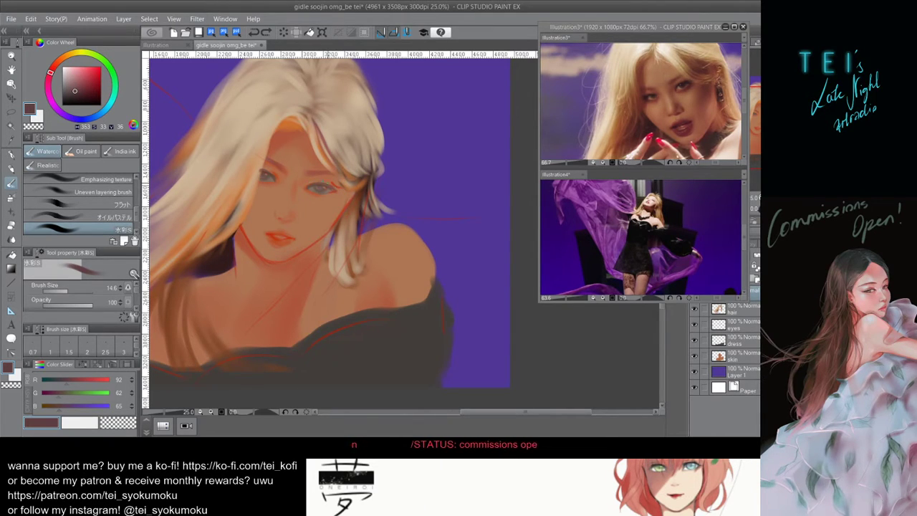
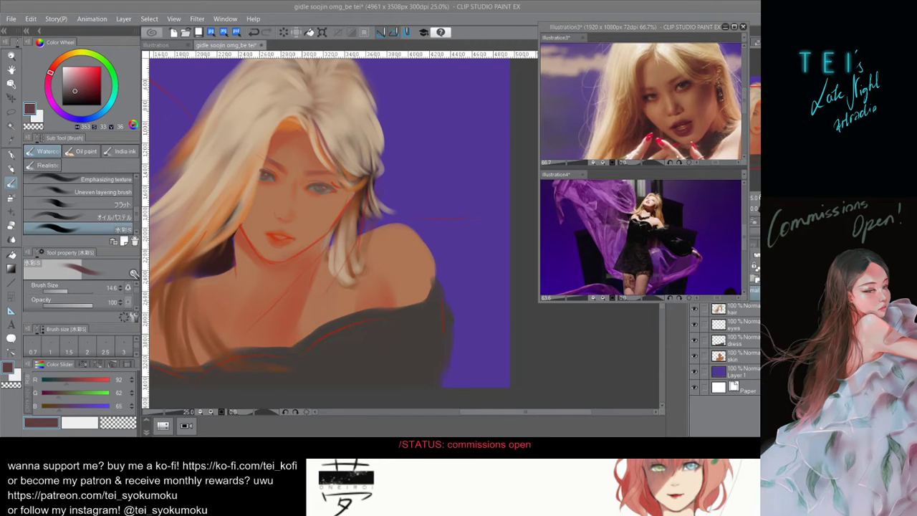
Create a new canvas from the copied photo of the dark-haired woman and dock it below the two existing reference images.
{"action": "left_click", "coordinate": [611, 26]}
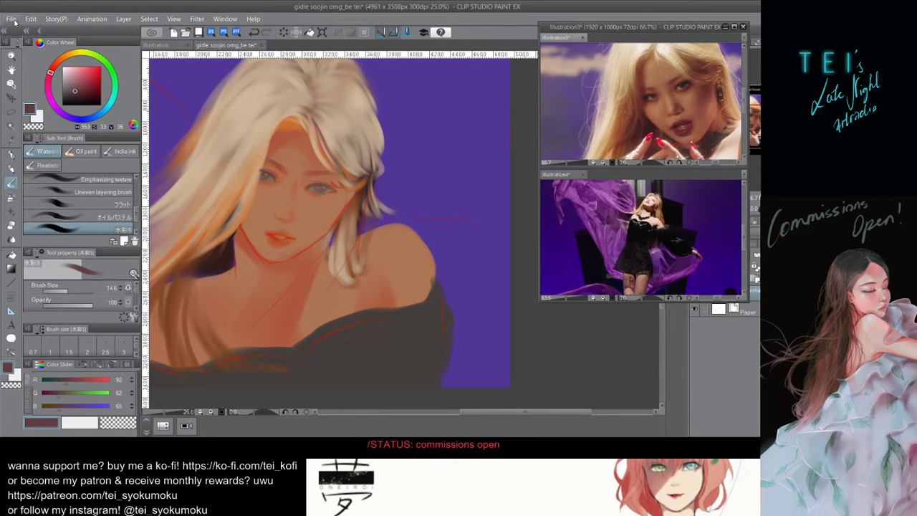
{"action": "left_click", "coordinate": [43, 50]}
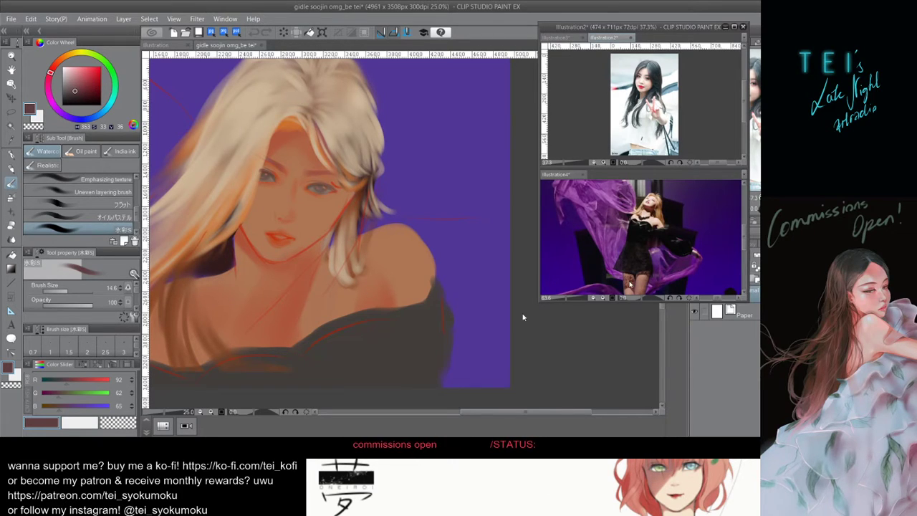
{"action": "left_click_drag", "start_coordinate": [643, 297], "coordinate": [654, 414]}
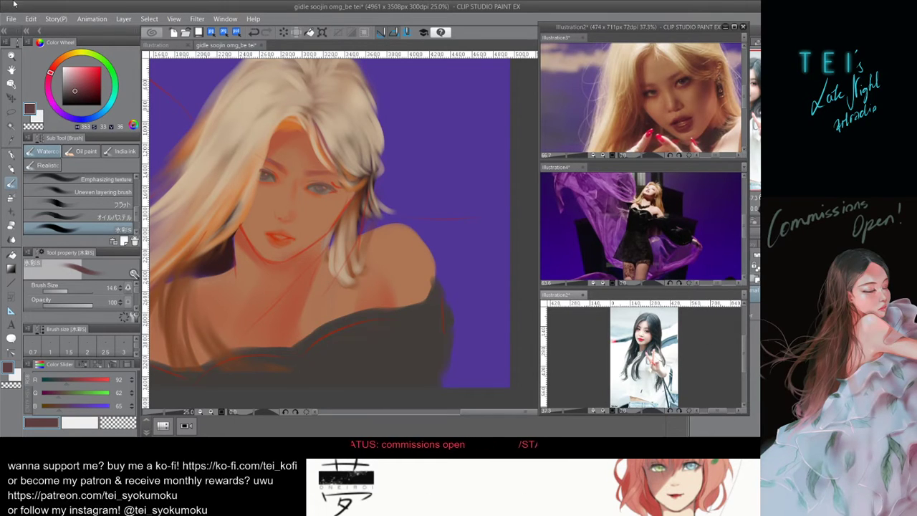
Create another canvas from the copied full-length photo beside the third reference and enlarge it to 100% around the woman's face.
{"action": "left_click", "coordinate": [27, 47]}
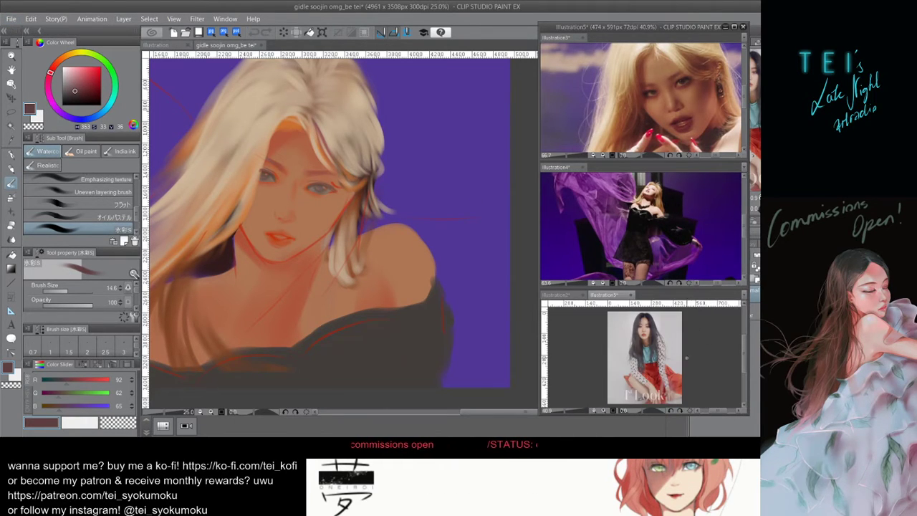
{"action": "scroll", "coordinate": [663, 340], "scroll_direction": "up", "scroll_amount": 2}
{"action": "left_click_drag", "start_coordinate": [665, 340], "coordinate": [673, 384]}
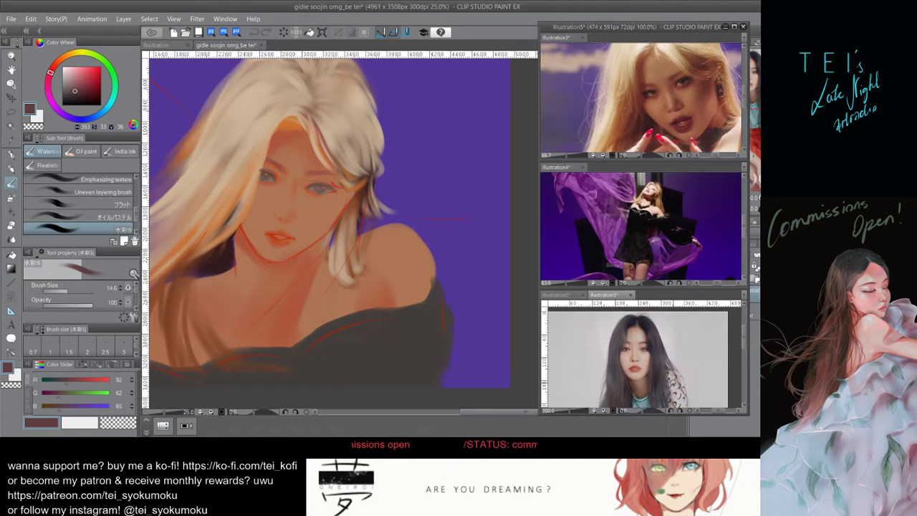
{"action": "left_click", "coordinate": [342, 396]}
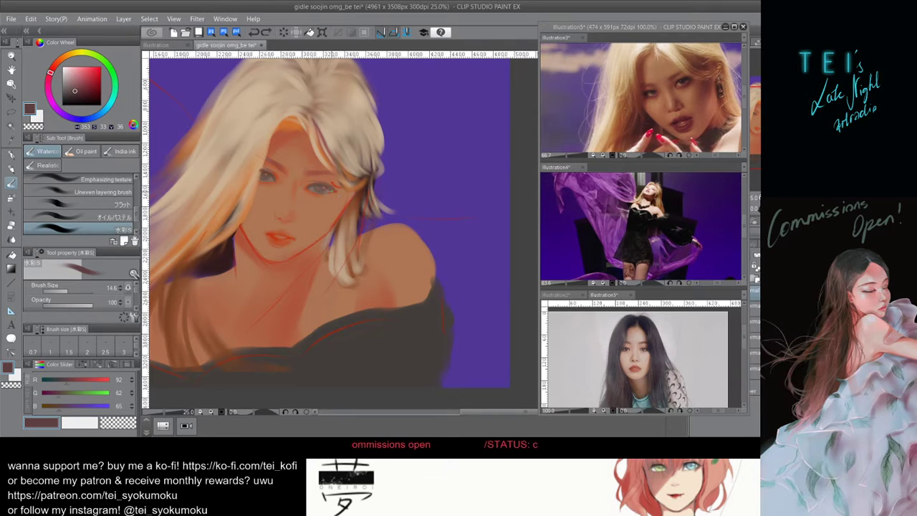
Add short reddish-brown strokes to both eyes at brush size 14.6, undoing the unwanted ones.
{"action": "left_click_drag", "start_coordinate": [323, 185], "coordinate": [319, 187]}
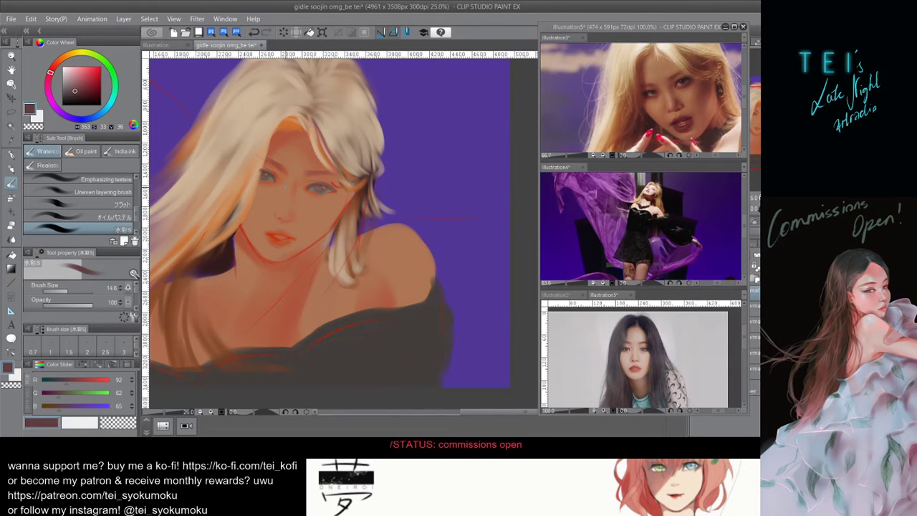
{"action": "left_click_drag", "start_coordinate": [273, 180], "coordinate": [277, 177]}
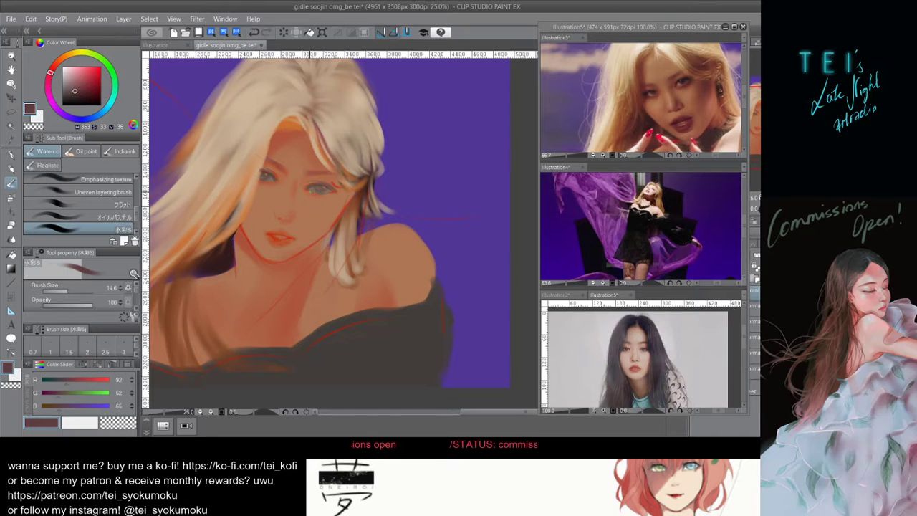
{"action": "key", "text": "ctrl+z"}
{"action": "left_click_drag", "start_coordinate": [322, 195], "coordinate": [331, 191]}
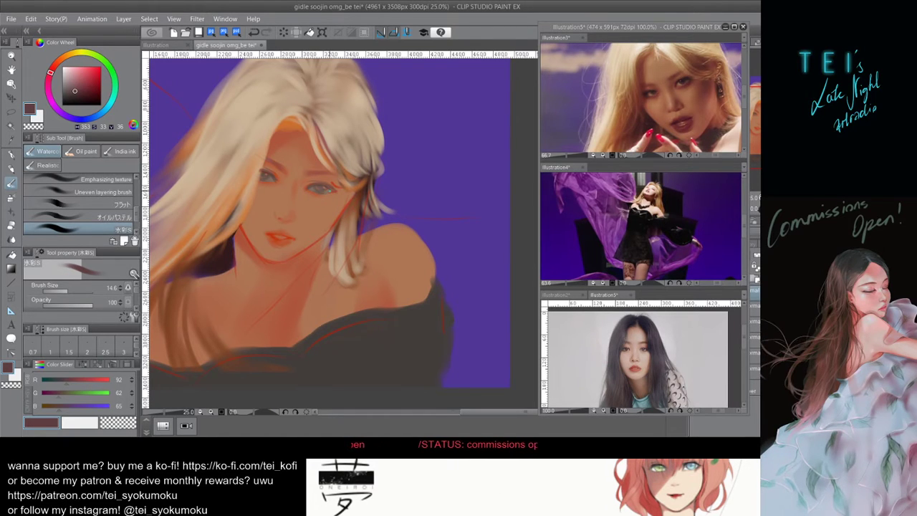
{"action": "key", "text": "ctrl+z"}
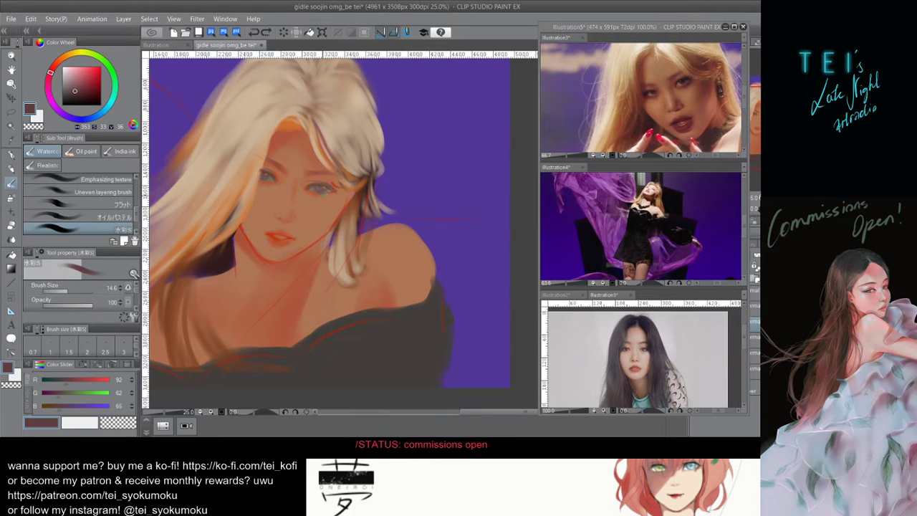
Sample pale beige, RGB 205, 178, 160, stroke it under the right eye and bring the brush to size 16.7.
{"action": "left_click", "coordinate": [313, 188], "text": "alt"}
{"action": "left_click", "coordinate": [322, 191], "text": "alt"}
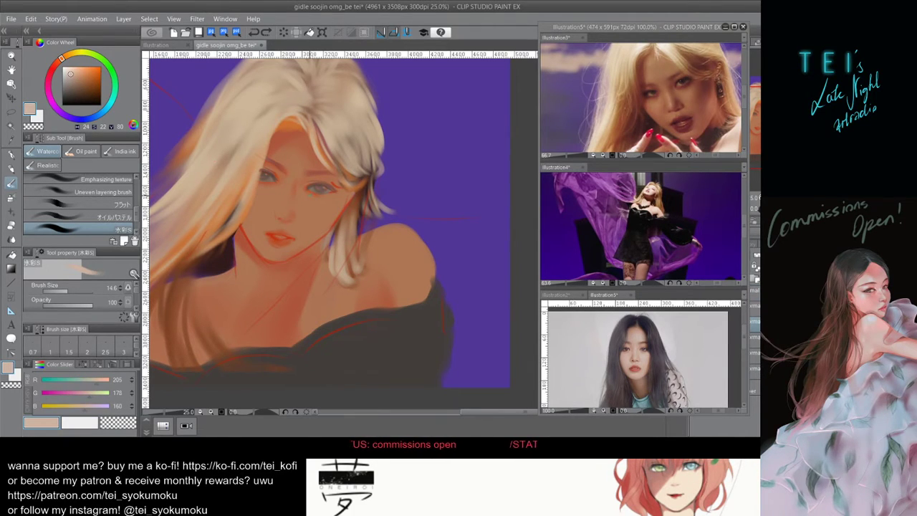
{"action": "left_click_drag", "start_coordinate": [318, 193], "coordinate": [326, 192]}
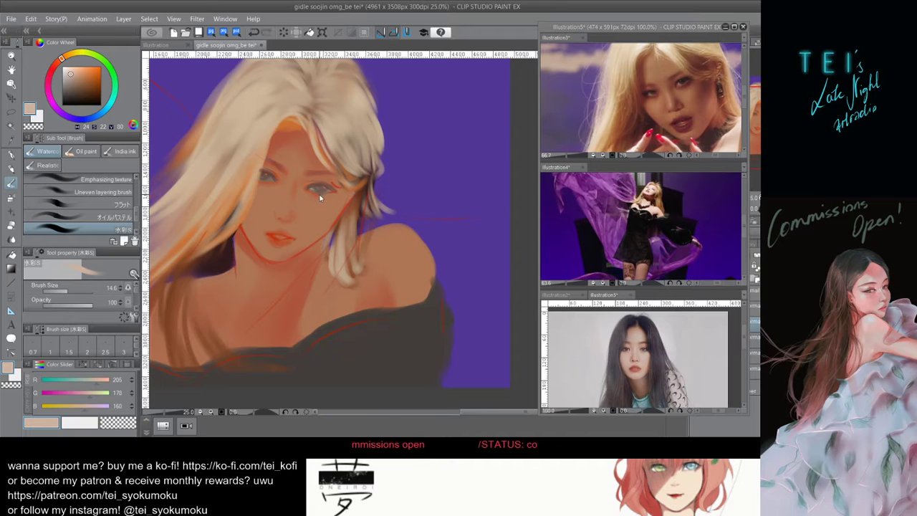
{"action": "key", "text": "]"}
{"action": "key", "text": "]"}
{"action": "key", "text": "]"}
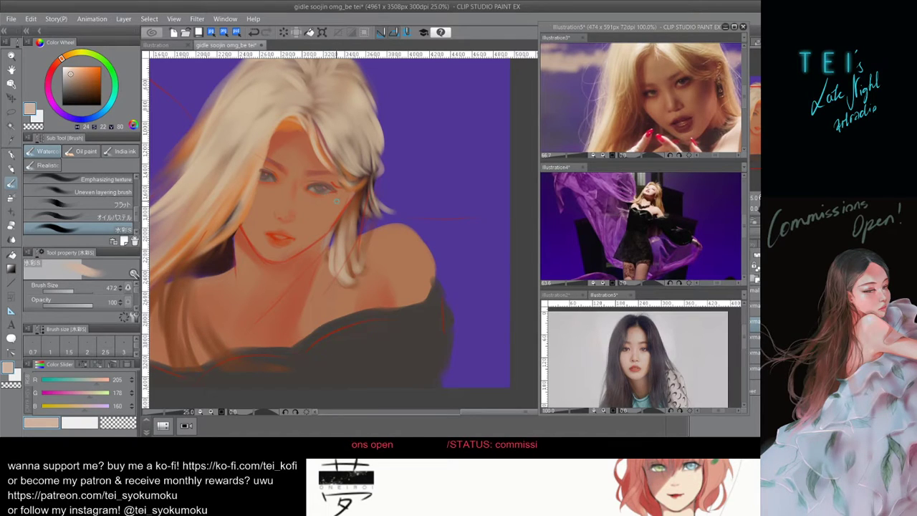
{"action": "key", "text": "["}
{"action": "key", "text": "["}
{"action": "key", "text": "["}
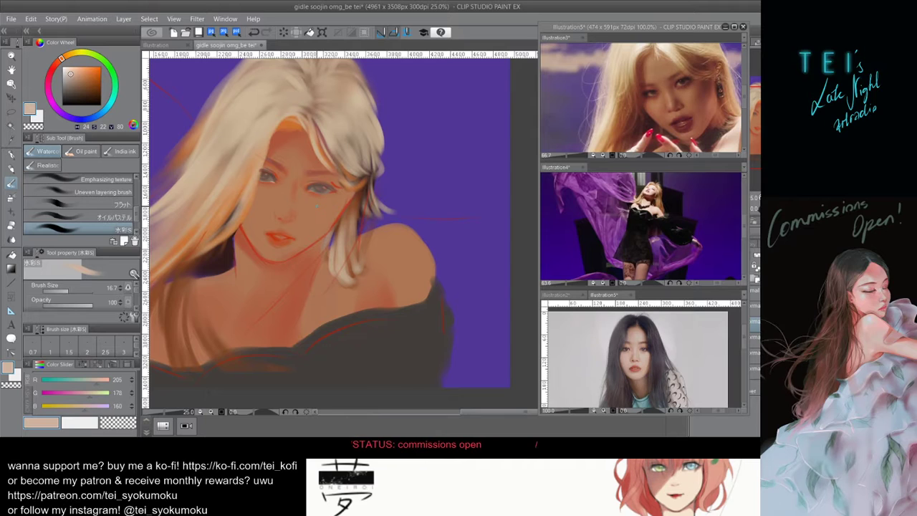
{"action": "scroll", "coordinate": [317, 207], "scroll_direction": "down", "scroll_amount": 3}
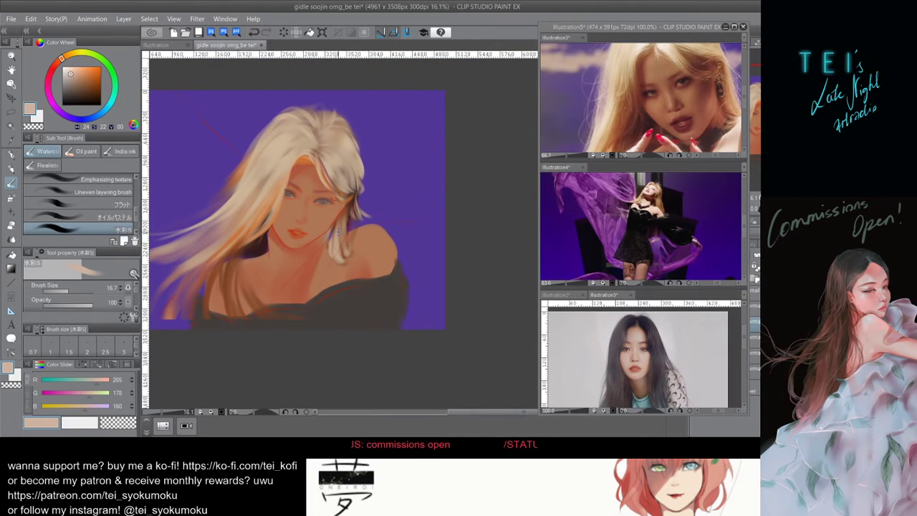
{"action": "scroll", "coordinate": [337, 231], "scroll_direction": "up", "scroll_amount": 2}
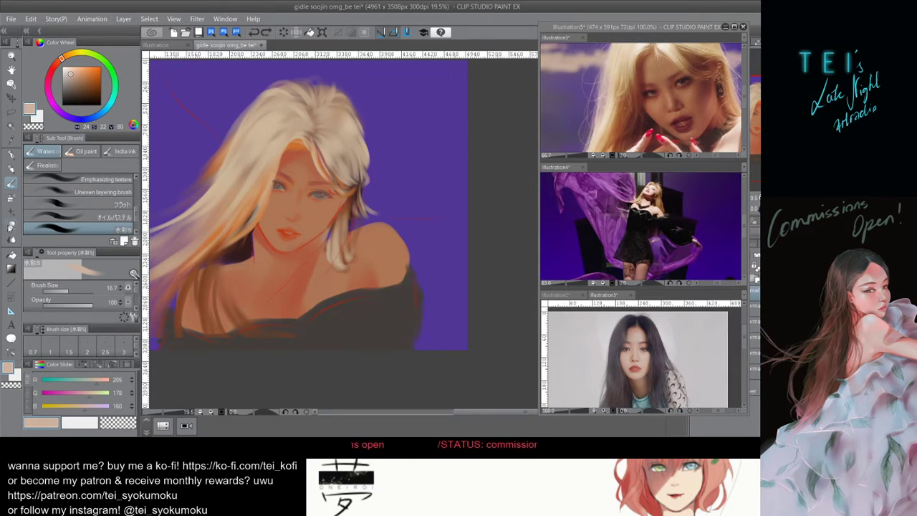
Sample the jawline's orange-red, RGB 179, 68, 42, and reduce the brush to size 15.4, undoing and redoing the last edit.
{"action": "key", "text": "e"}
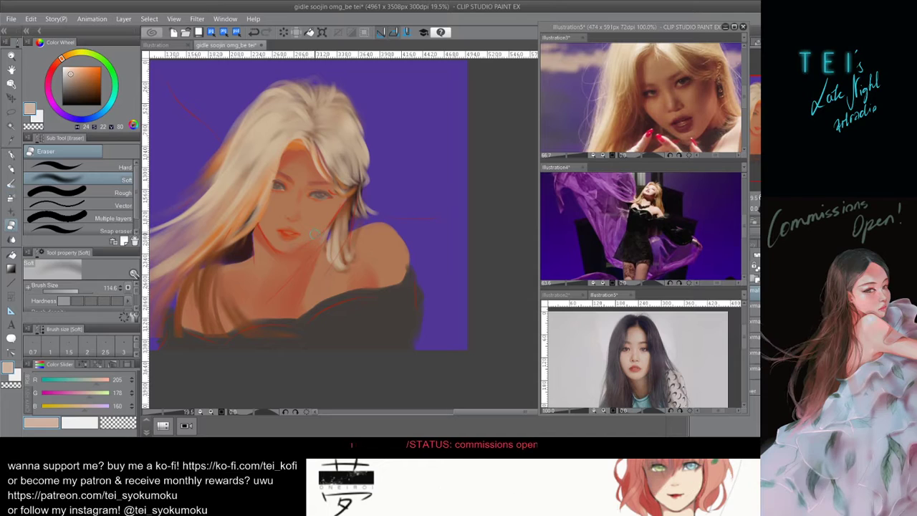
{"action": "key", "text": "b"}
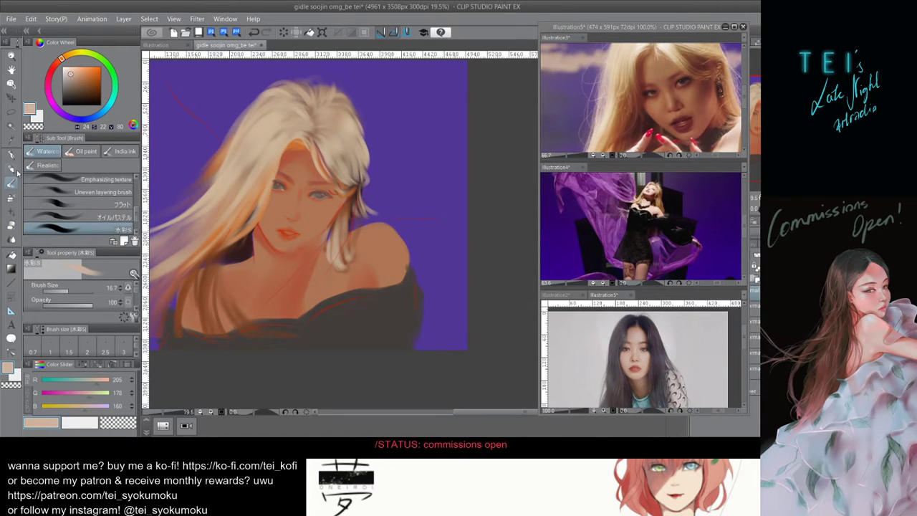
{"action": "left_click", "coordinate": [272, 246], "text": "alt"}
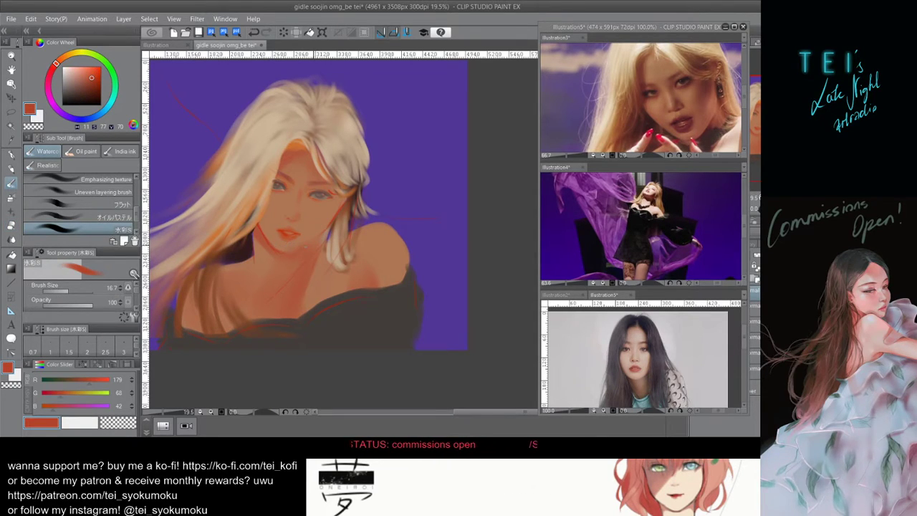
{"action": "key", "text": "bracketright"}
{"action": "key", "text": "bracketright"}
{"action": "key", "text": "bracketright"}
{"action": "key", "text": "bracketleft"}
{"action": "key", "text": "bracketleft"}
{"action": "key", "text": "bracketleft"}
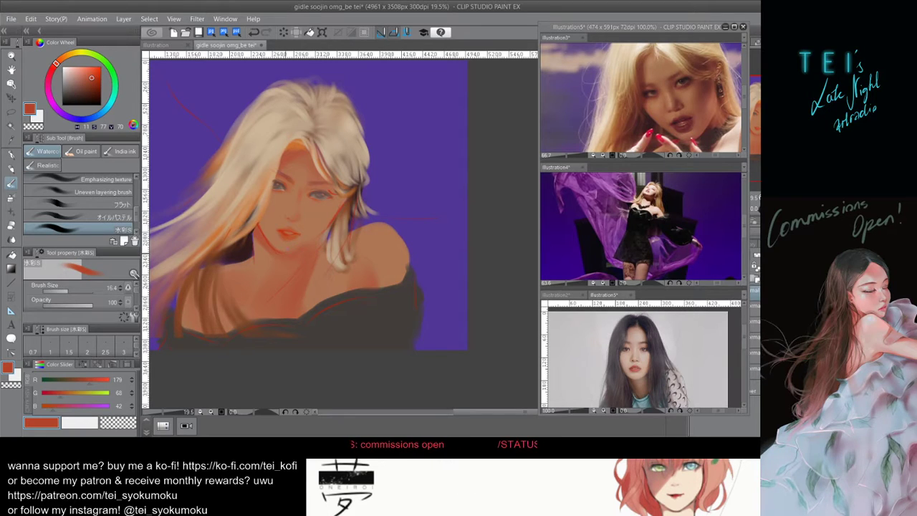
{"action": "key", "text": "ctrl+z"}
{"action": "key", "text": "ctrl+y"}
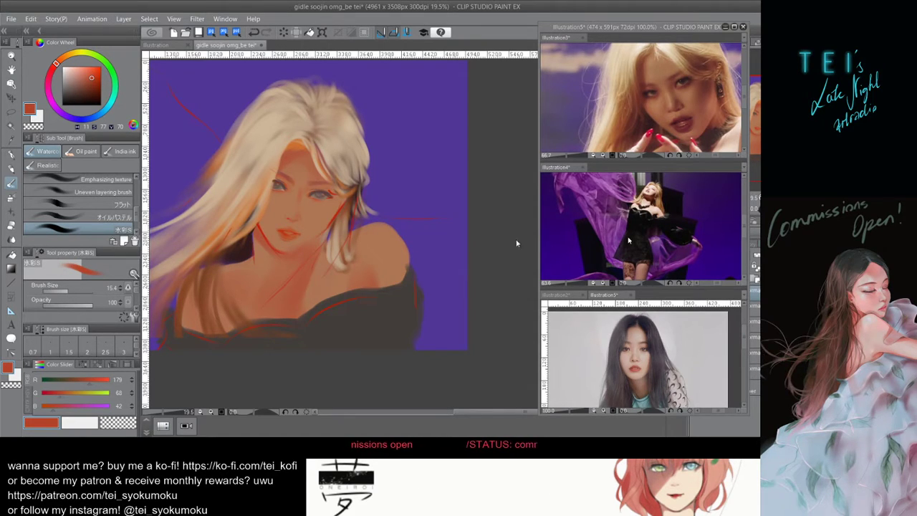
Sample the saturated sketch red, RGB 194, 27, 1, test it on the purple background at size 30.3 and set the brush to 15.9.
{"action": "left_click", "coordinate": [335, 217], "text": "alt"}
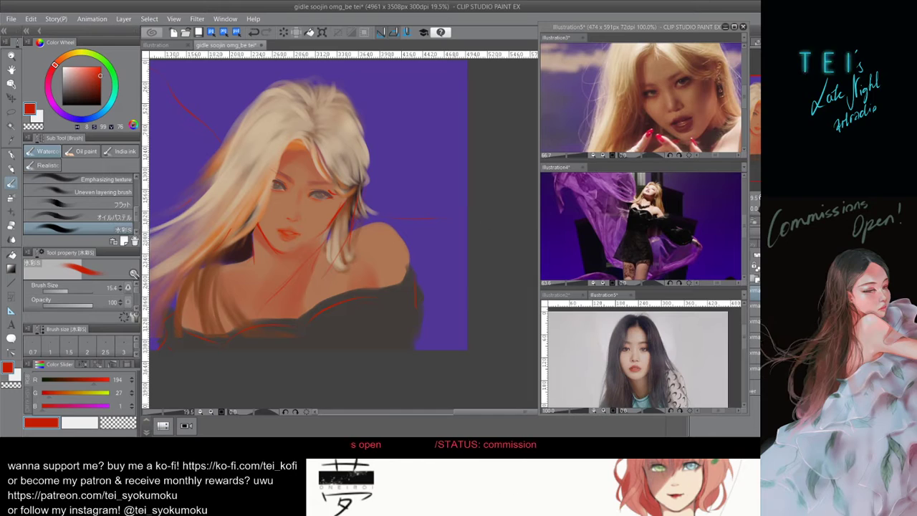
{"action": "left_click_drag", "start_coordinate": [317, 191], "coordinate": [334, 194]}
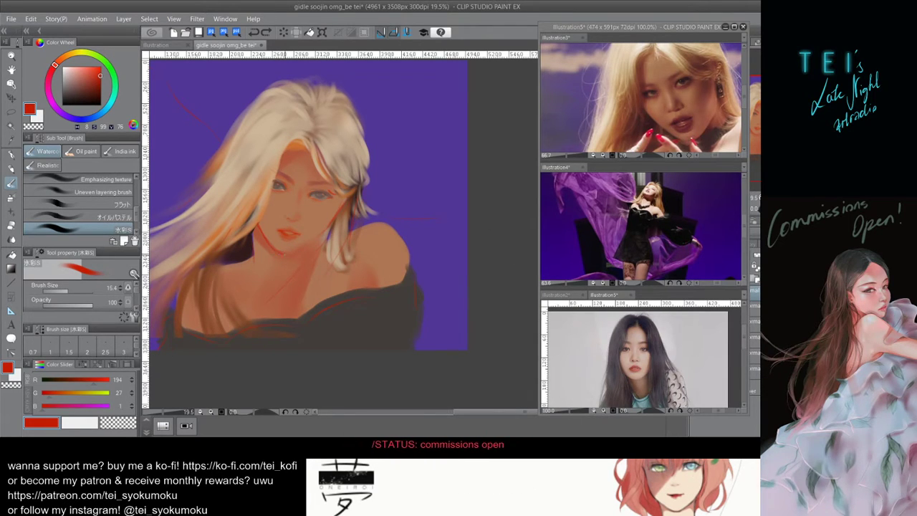
{"action": "key", "text": "bracketright"}
{"action": "key", "text": "bracketright"}
{"action": "key", "text": "bracketright"}
{"action": "left_click_drag", "start_coordinate": [389, 92], "coordinate": [390, 100]}
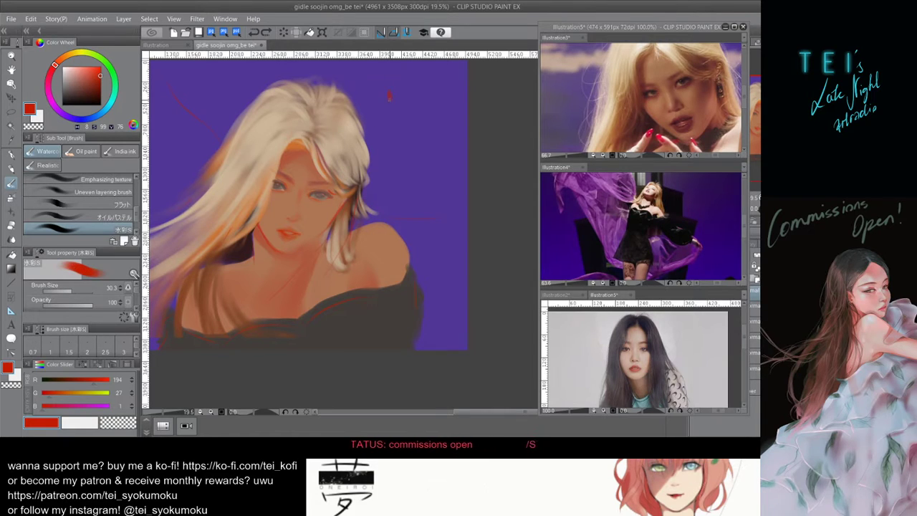
{"action": "key", "text": "bracketleft"}
{"action": "key", "text": "bracketleft"}
{"action": "key", "text": "bracketleft"}
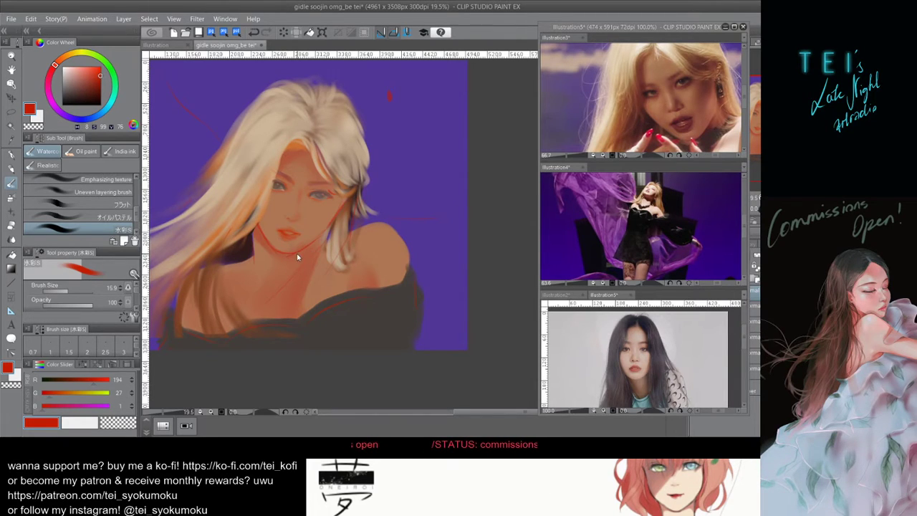
Redraw the red jawline from the chin up towards the right cheek, undoing the unwanted strokes.
{"action": "key", "text": "ctrl+z"}
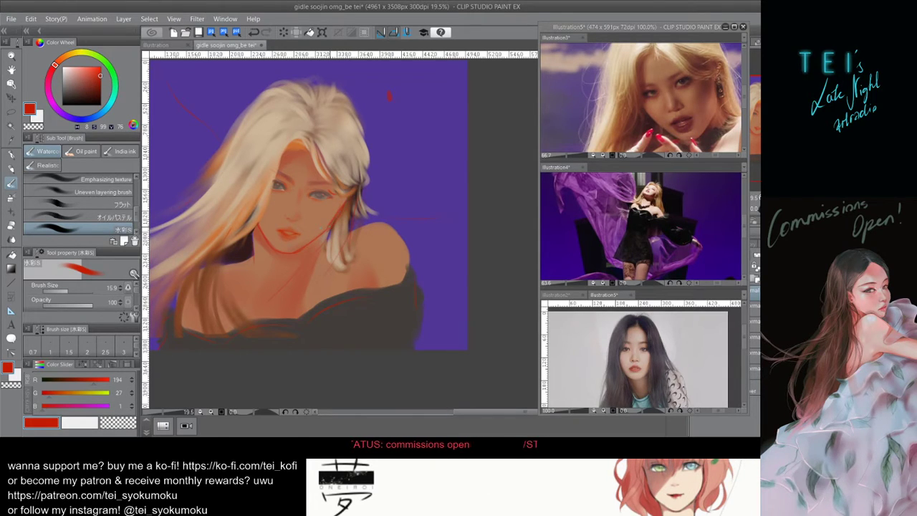
{"action": "left_click_drag", "start_coordinate": [336, 222], "coordinate": [296, 252]}
{"action": "key", "text": "ctrl+z"}
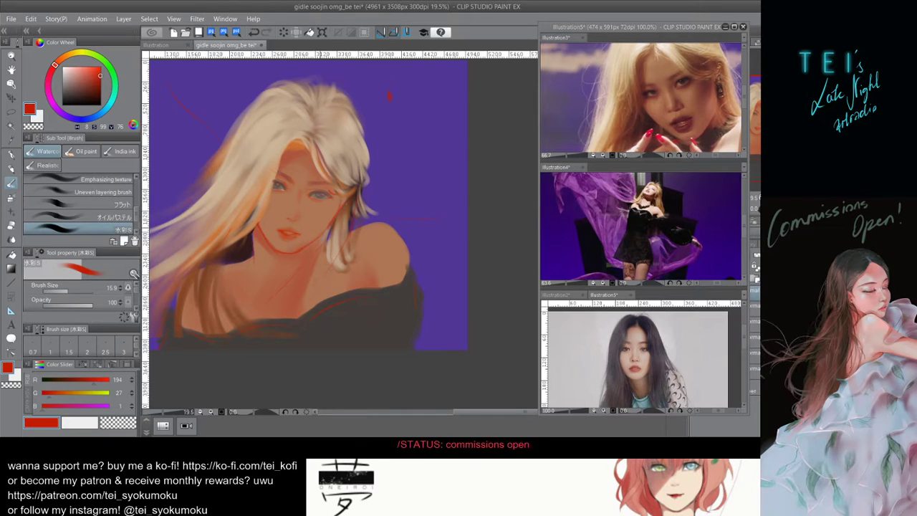
{"action": "key", "text": "ctrl+z"}
{"action": "left_click_drag", "start_coordinate": [341, 206], "coordinate": [341, 220]}
{"action": "key", "text": "ctrl+z"}
{"action": "key", "text": "ctrl+z"}
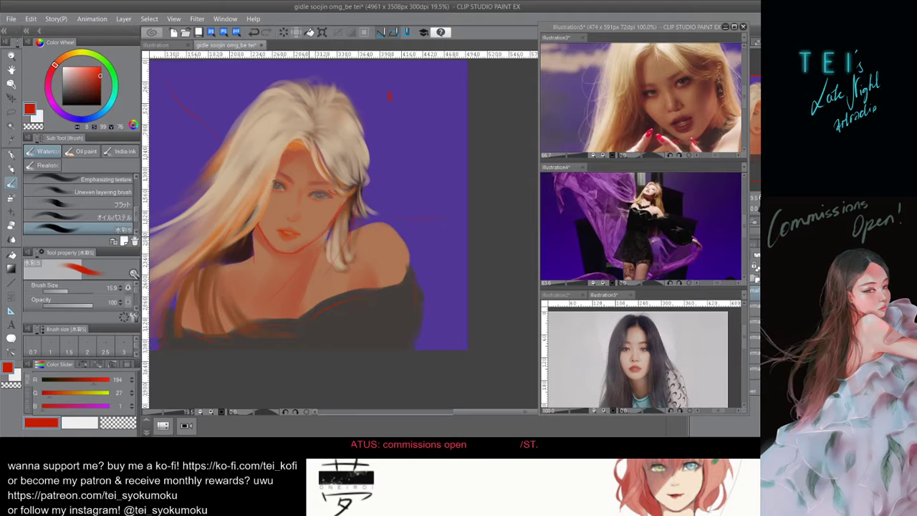
Try the Soft eraser on the right cheek's edge, undo the erasure and reduce the eraser to size 56.3.
{"action": "key", "text": "e"}
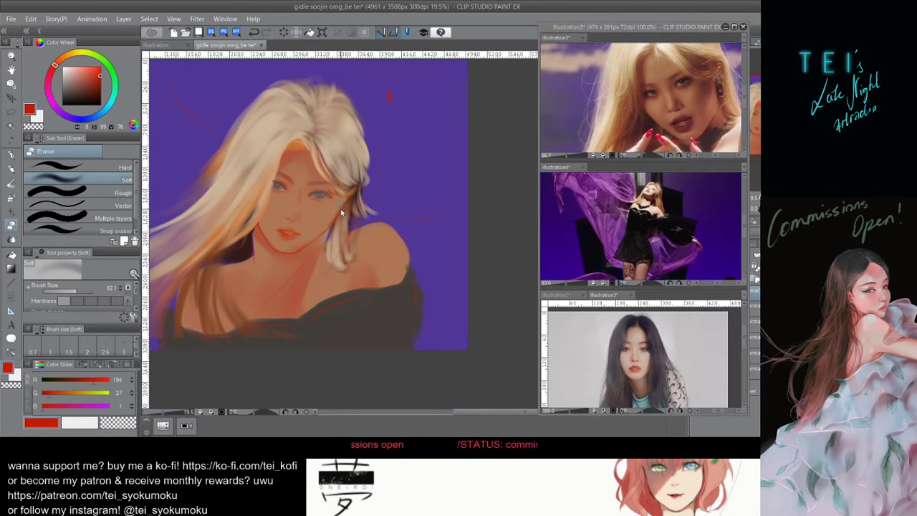
{"action": "key", "text": "]"}
{"action": "key", "text": "ctrl+z"}
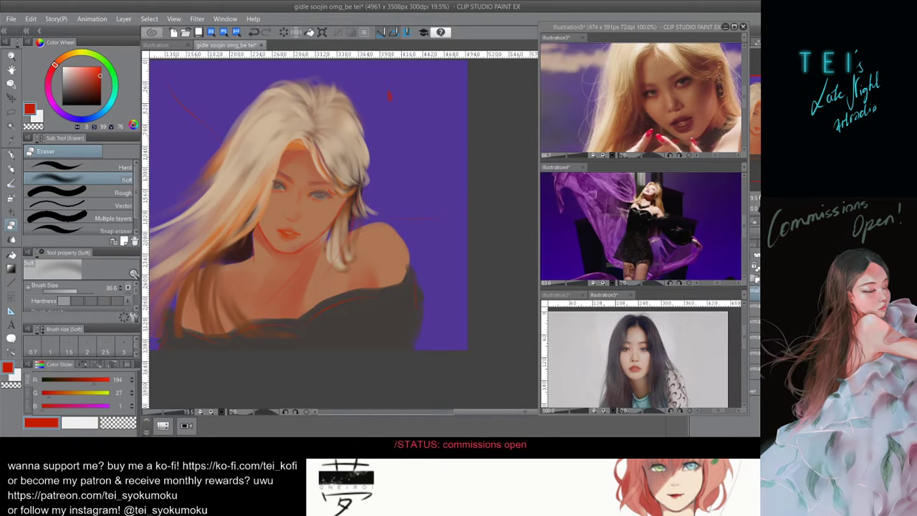
{"action": "key", "text": "["}
{"action": "key", "text": "["}
{"action": "key", "text": "["}
{"action": "key", "text": "["}
{"action": "key", "text": "["}
{"action": "key", "text": "["}
{"action": "key", "text": "["}
{"action": "key", "text": "["}
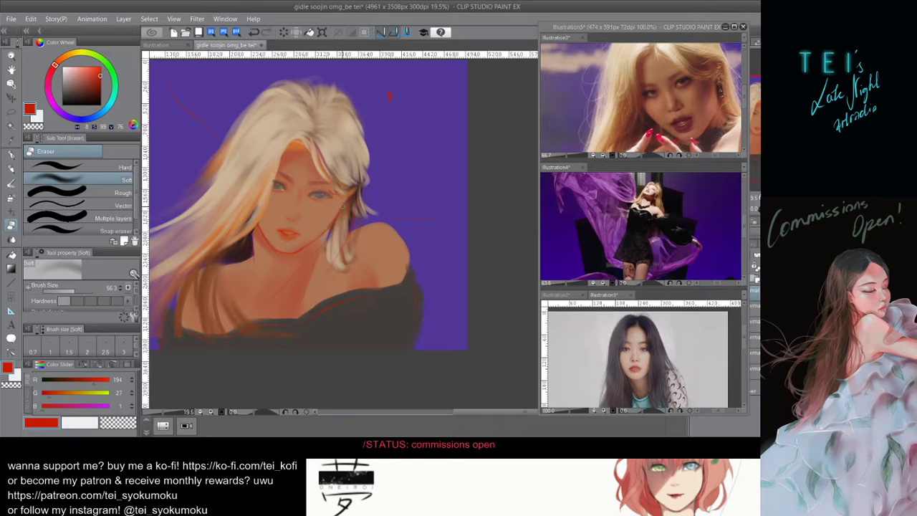
{"action": "key", "text": "b"}
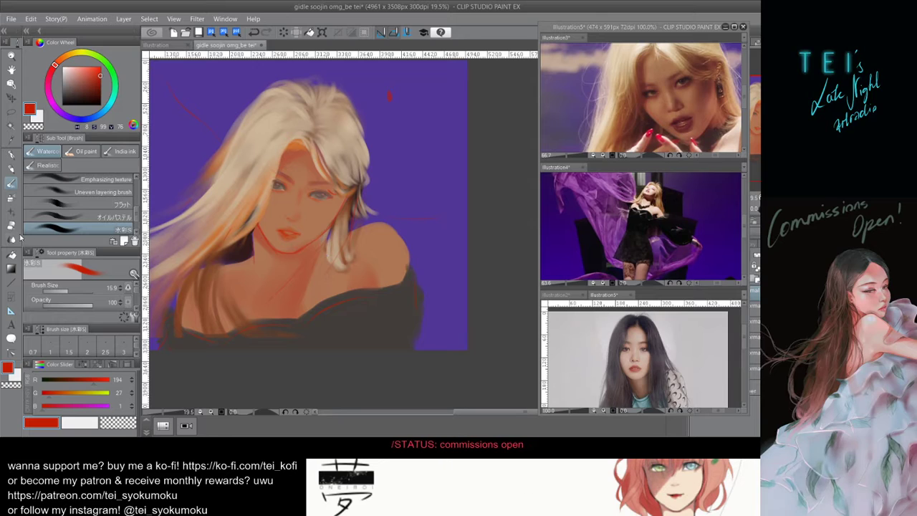
{"action": "key", "text": "e"}
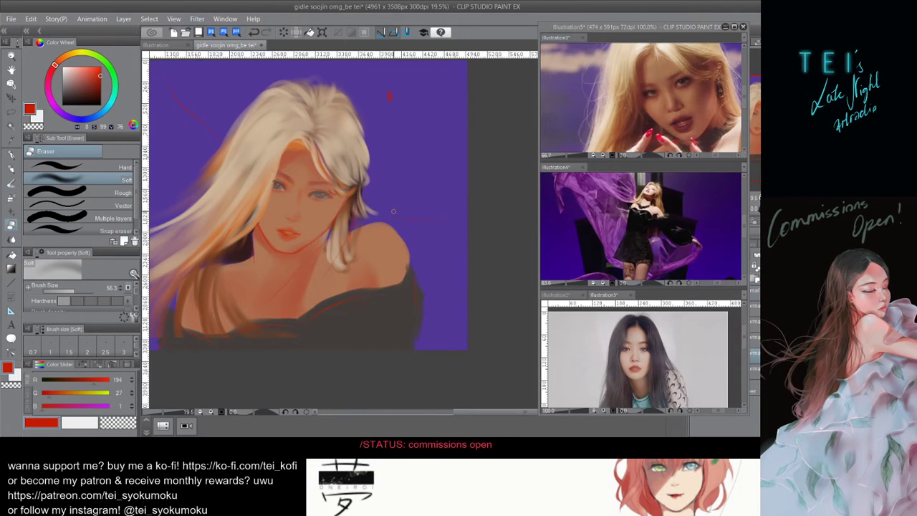
Try trimming the right cheek and jaw beside the hair with the Soft eraser at sizes 97.0 and 54.1, undoing the last erasure.
{"action": "key", "text": "bracketright"}
{"action": "key", "text": "bracketright"}
{"action": "key", "text": "bracketright"}
{"action": "left_click_drag", "start_coordinate": [350, 194], "coordinate": [328, 237]}
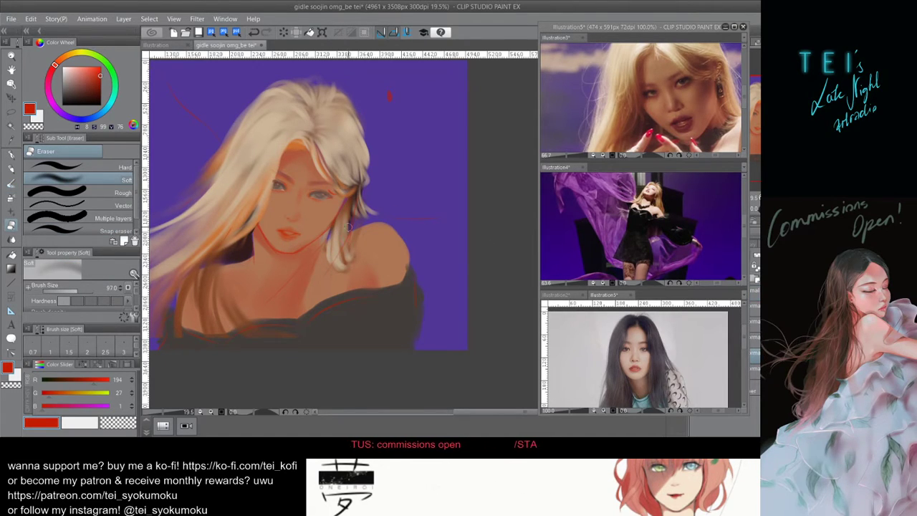
{"action": "key", "text": "bracketleft"}
{"action": "key", "text": "bracketleft"}
{"action": "key", "text": "bracketleft"}
{"action": "left_click_drag", "start_coordinate": [353, 191], "coordinate": [345, 214]}
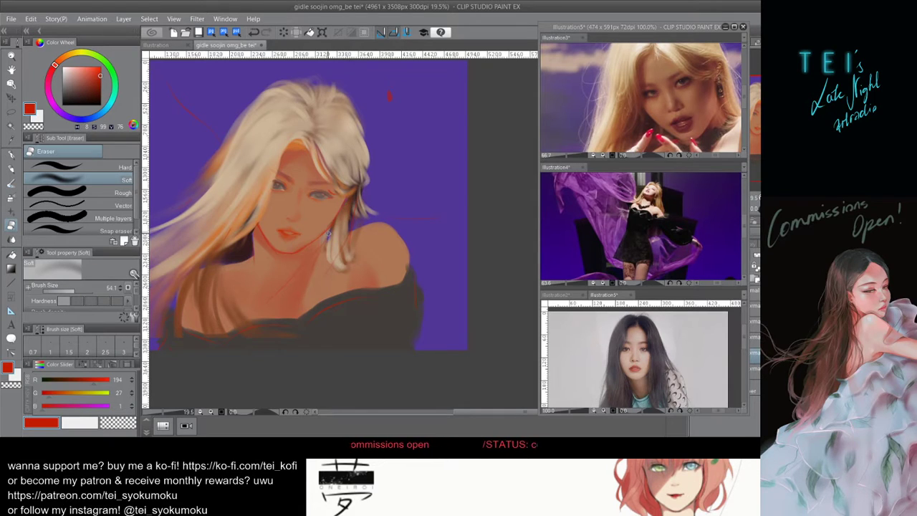
{"action": "scroll", "coordinate": [326, 236], "scroll_direction": "down", "scroll_amount": 4}
{"action": "scroll", "coordinate": [343, 242], "scroll_direction": "up", "scroll_amount": 3}
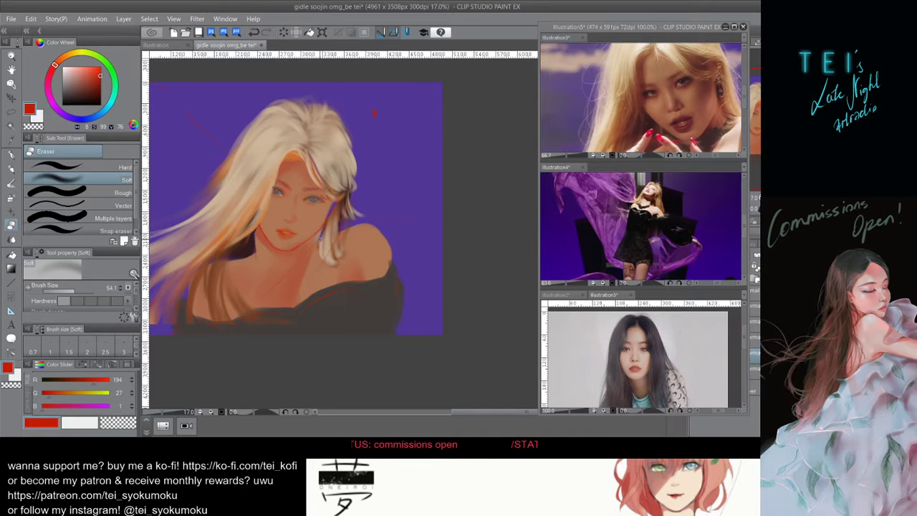
{"action": "key", "text": "ctrl+z"}
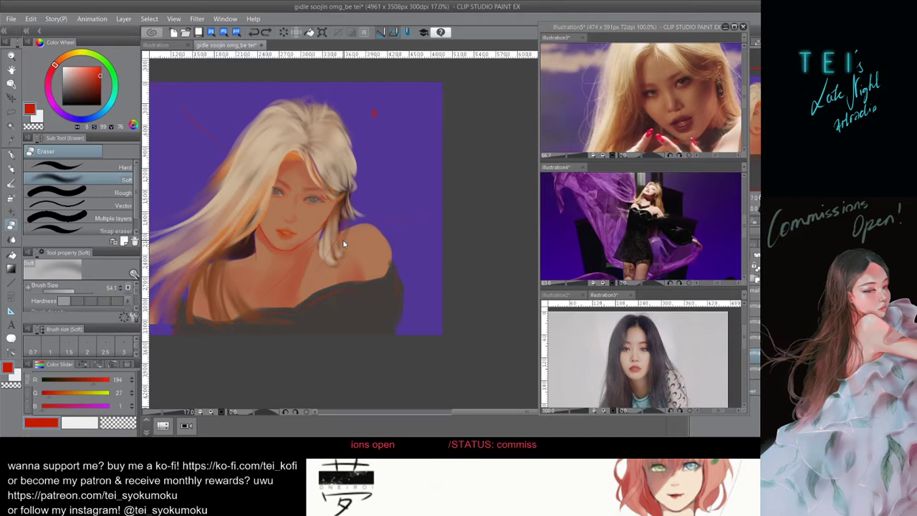
{"action": "scroll", "coordinate": [335, 204], "scroll_direction": "up", "scroll_amount": 2}
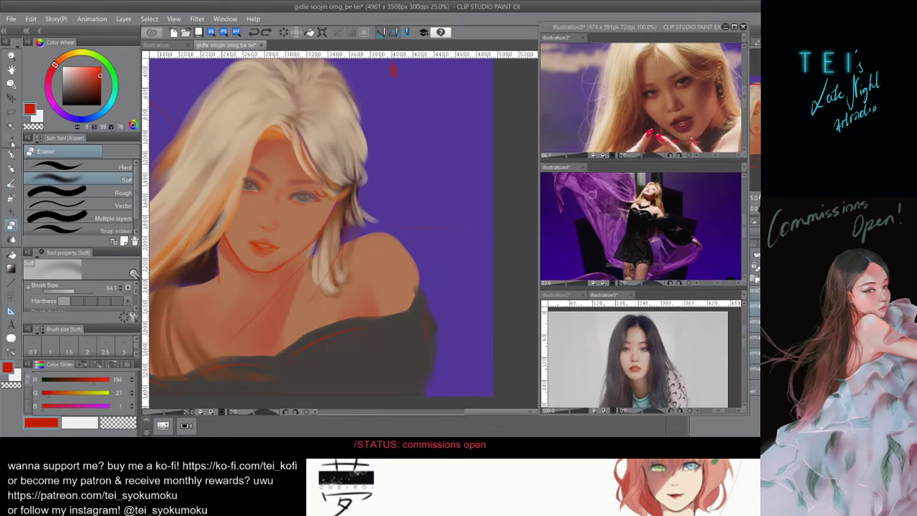
Try repositioning the right eye and eyebrow with a lasso selection and transformation, and undo the change.
{"action": "left_click", "coordinate": [10, 113]}
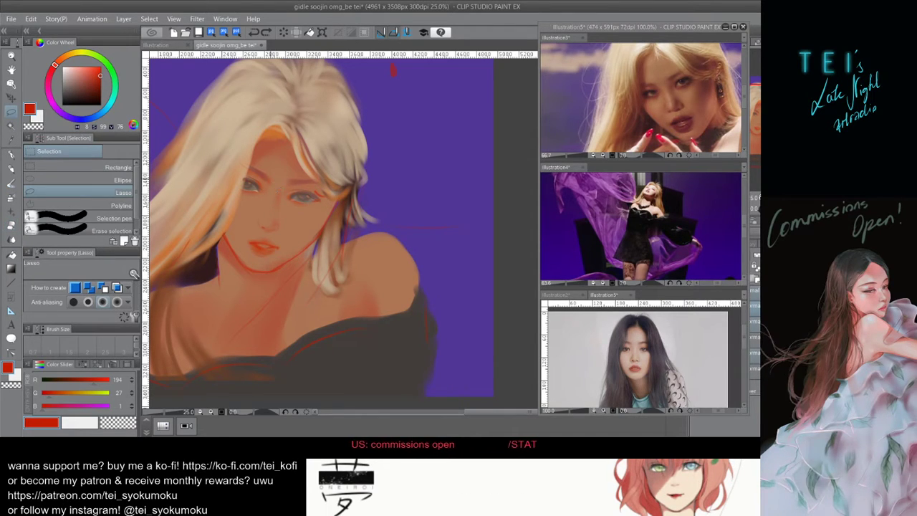
{"action": "mouse_move", "coordinate": [280, 176]}
{"action": "left_mouse_down"}
{"action": "mouse_move", "coordinate": [319, 167]}
{"action": "mouse_move", "coordinate": [340, 192]}
{"action": "mouse_move", "coordinate": [294, 215]}
{"action": "mouse_move", "coordinate": [279, 168]}
{"action": "left_mouse_up"}
{"action": "key", "text": "ctrl+t"}
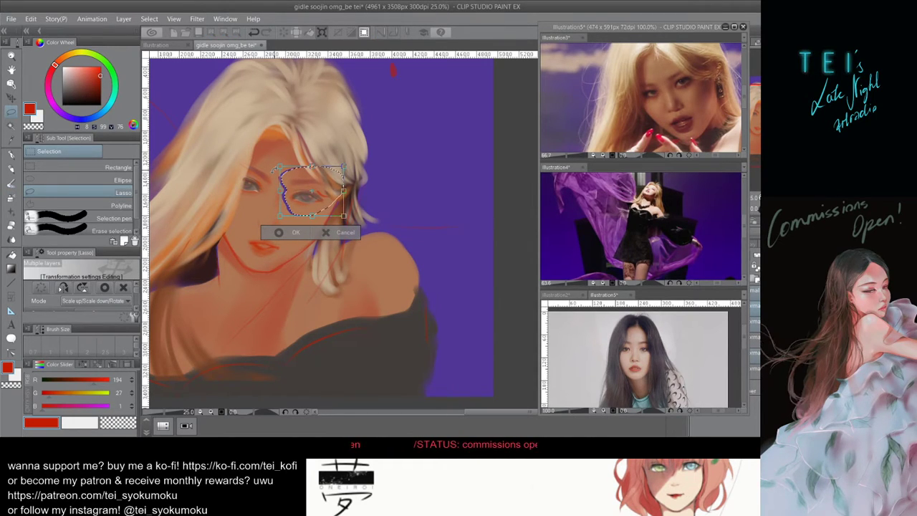
{"action": "key", "text": "Return"}
{"action": "scroll", "coordinate": [291, 206], "scroll_direction": "down", "scroll_amount": 1}
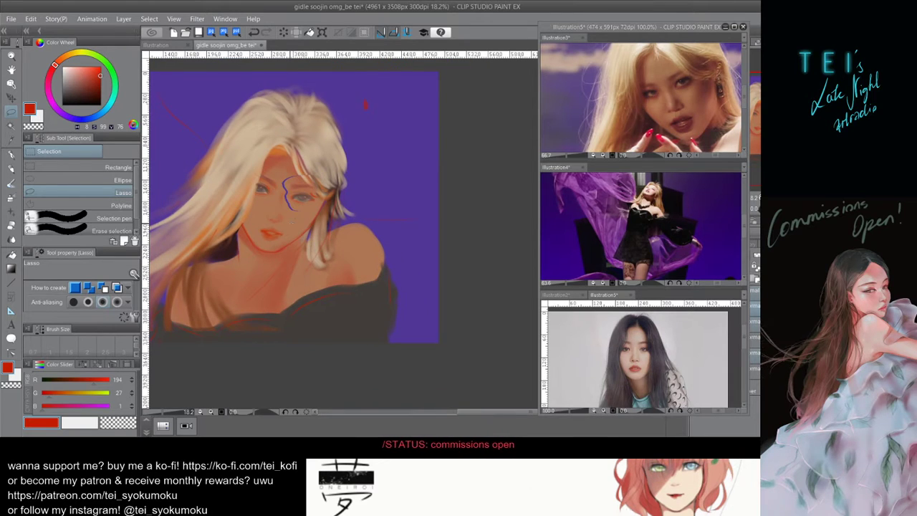
{"action": "scroll", "coordinate": [292, 221], "scroll_direction": "down", "scroll_amount": 2}
{"action": "scroll", "coordinate": [231, 188], "scroll_direction": "up", "scroll_amount": 3}
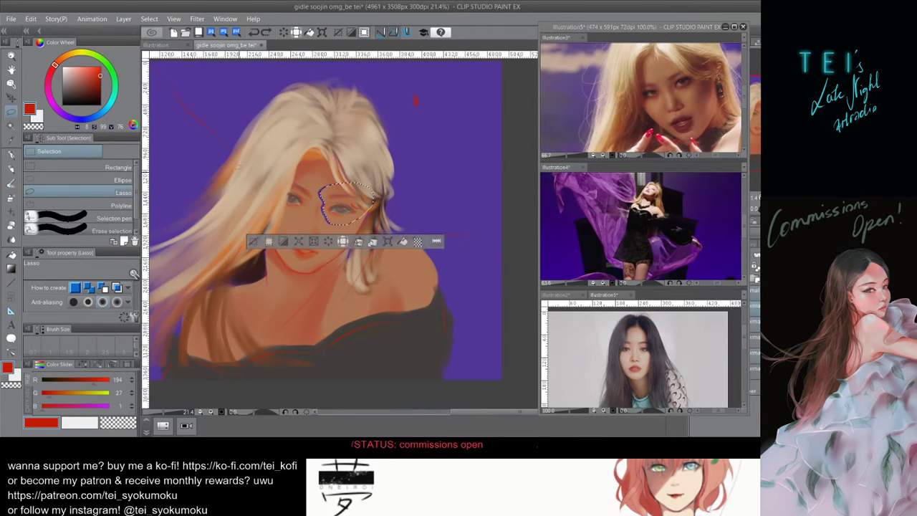
{"action": "key", "text": "ctrl+z"}
{"action": "key", "text": "ctrl+z"}
{"action": "scroll", "coordinate": [218, 151], "scroll_direction": "down", "scroll_amount": 1}
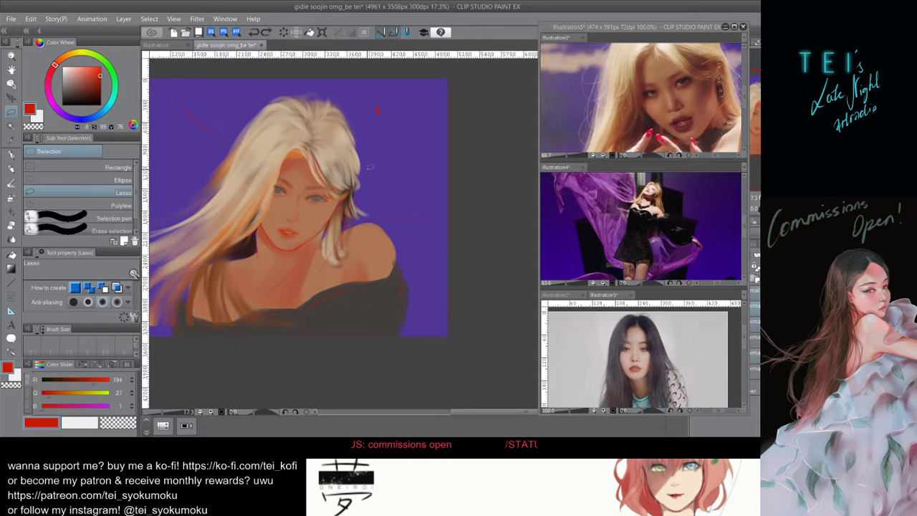
Lasso the right eye again, try shifting it, and test the watercolor brush on the gap beside it.
{"action": "mouse_move", "coordinate": [342, 185]}
{"action": "left_mouse_down"}
{"action": "mouse_move", "coordinate": [303, 203]}
{"action": "mouse_move", "coordinate": [340, 199]}
{"action": "left_mouse_up"}
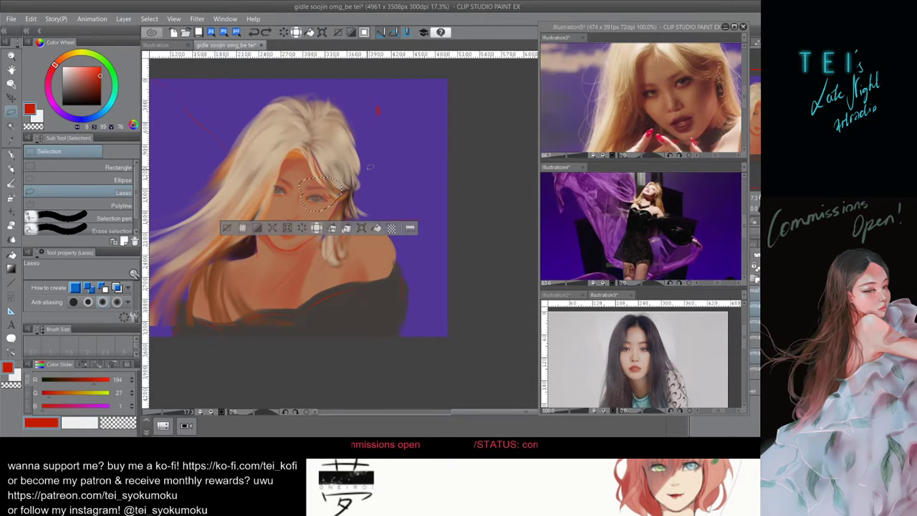
{"action": "key", "text": "ctrl+t"}
{"action": "key", "text": "Return"}
{"action": "key", "text": "ctrl+d"}
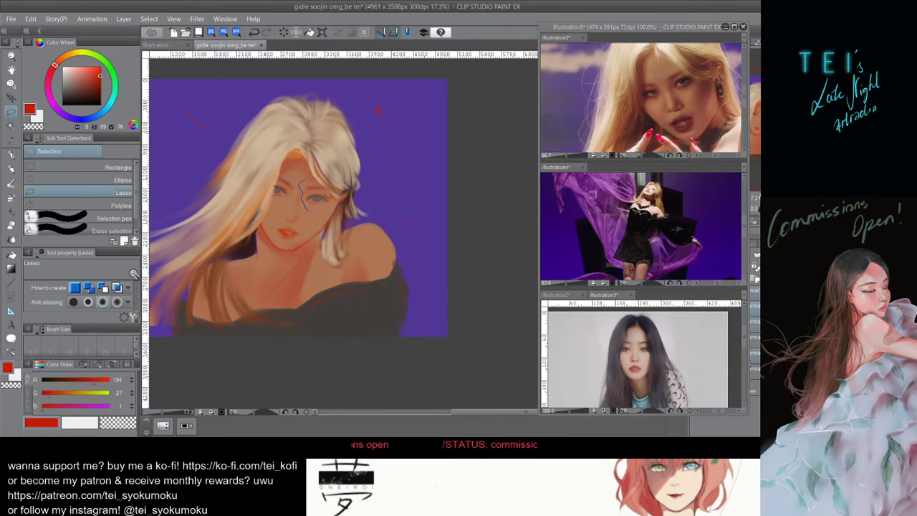
{"action": "scroll", "coordinate": [380, 106], "scroll_direction": "up", "scroll_amount": 2}
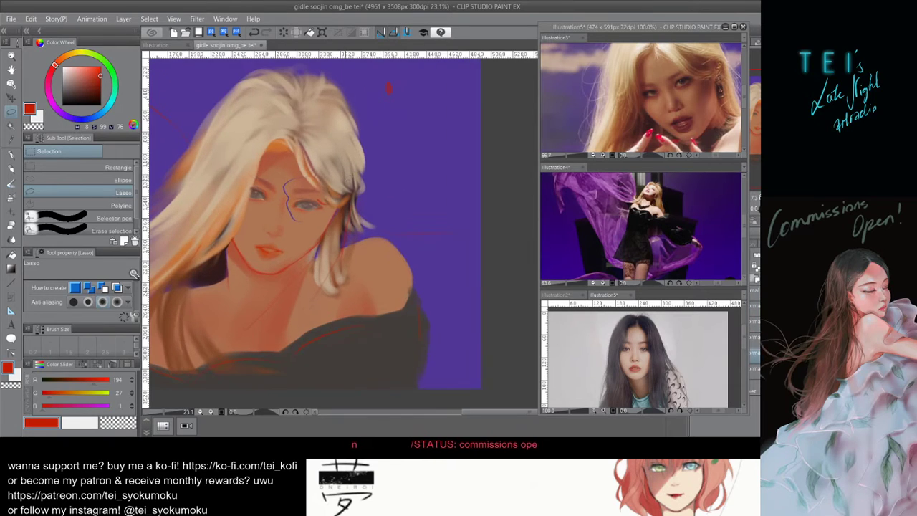
{"action": "left_click", "coordinate": [11, 183]}
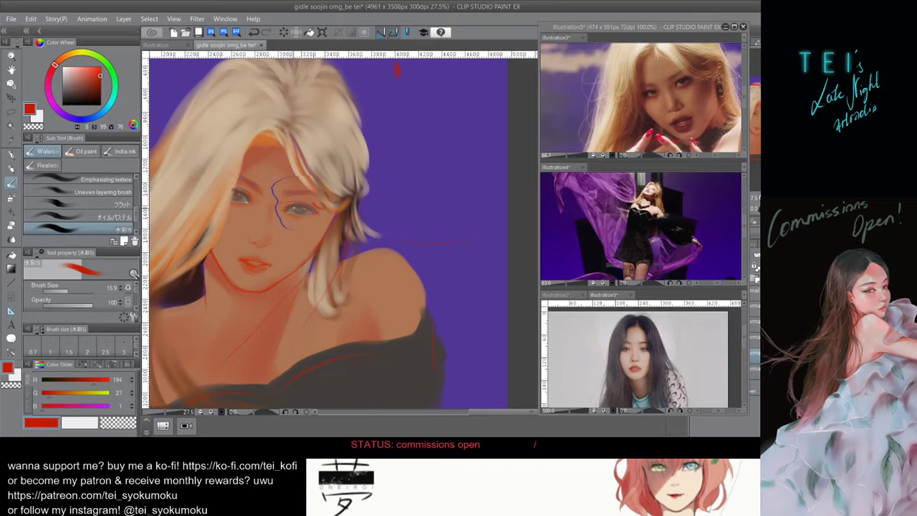
{"action": "mouse_move", "coordinate": [288, 228]}
{"action": "left_mouse_down"}
{"action": "mouse_move", "coordinate": [326, 224]}
{"action": "mouse_move", "coordinate": [338, 192]}
{"action": "mouse_move", "coordinate": [321, 234]}
{"action": "left_mouse_up"}
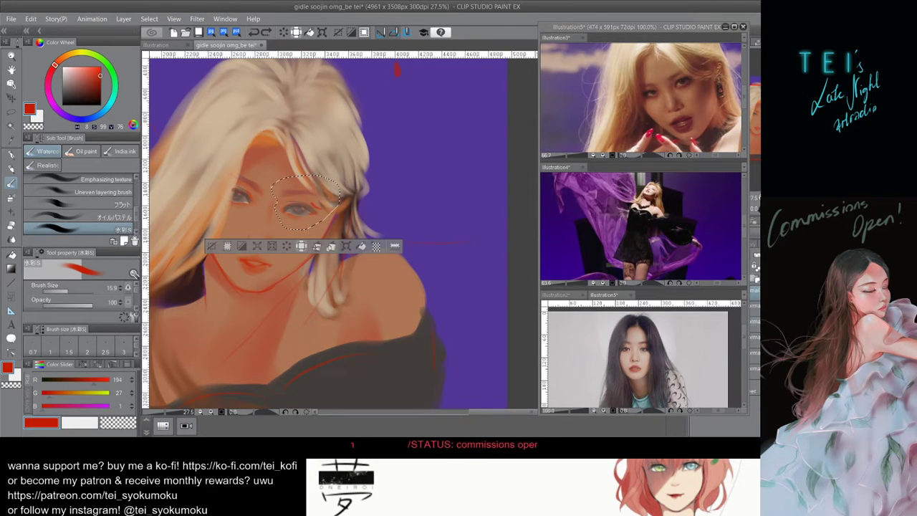
Try nudging the selected right eye in small increments, compare it with the whole portrait, and undo the shift.
{"action": "key", "text": "ctrl+t"}
{"action": "key", "text": "Right"}
{"action": "key", "text": "Right"}
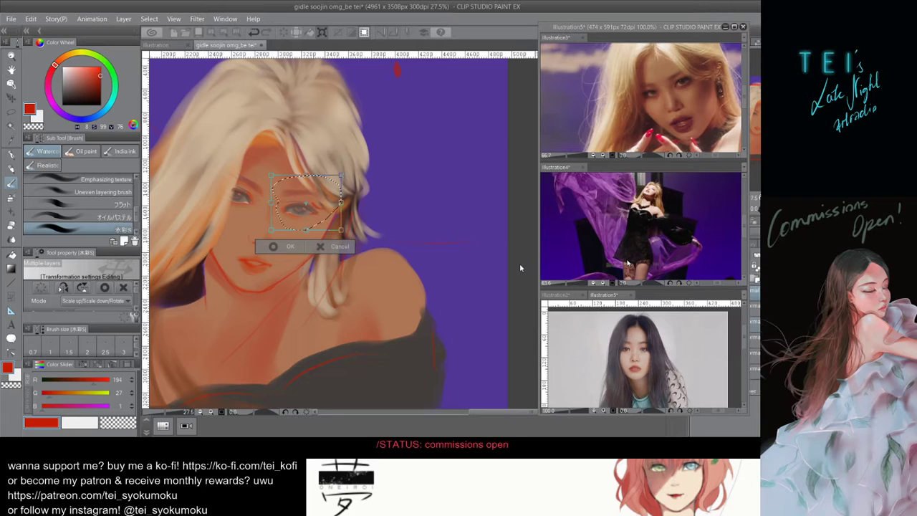
{"action": "key", "text": "Right"}
{"action": "key", "text": "Return"}
{"action": "key", "text": "ctrl+d"}
{"action": "left_click_drag", "start_coordinate": [255, 185], "coordinate": [239, 187]}
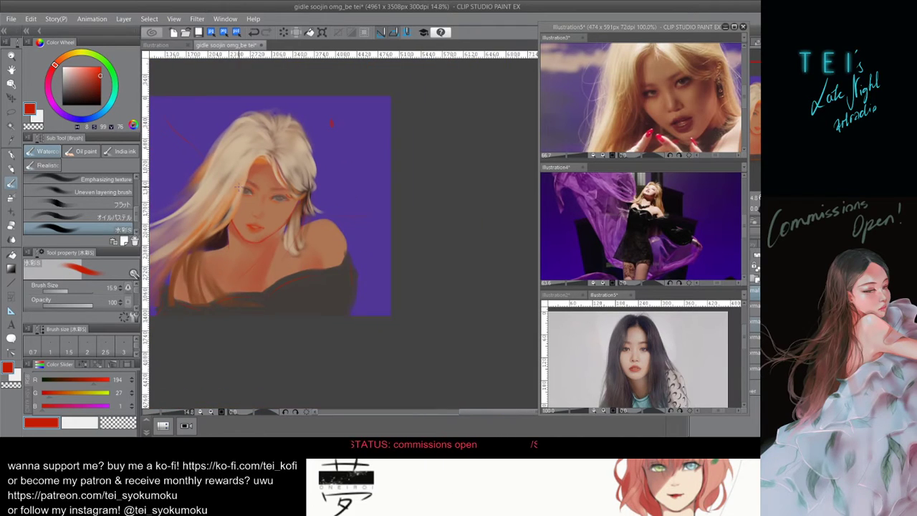
{"action": "scroll", "coordinate": [196, 153], "scroll_direction": "up", "scroll_amount": 1}
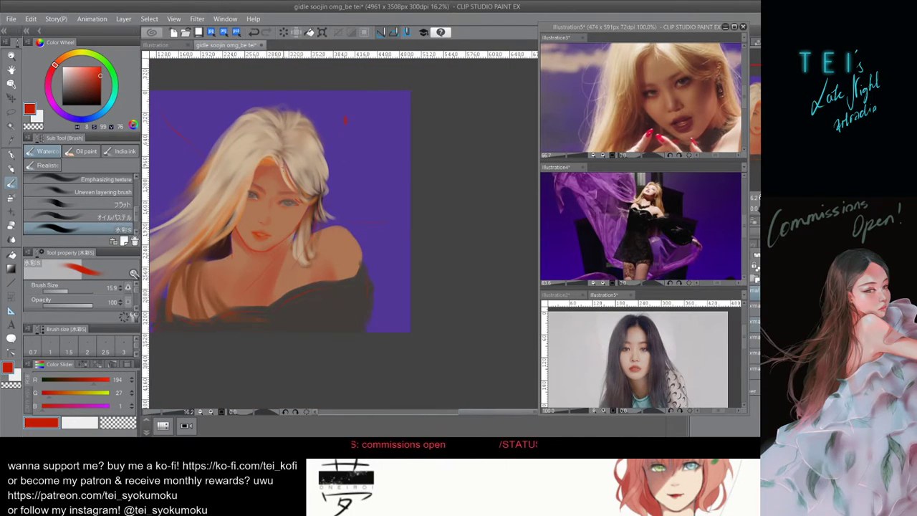
{"action": "scroll", "coordinate": [349, 187], "scroll_direction": "up", "scroll_amount": 4}
{"action": "key", "text": "ctrl+z"}
{"action": "key", "text": "ctrl+d"}
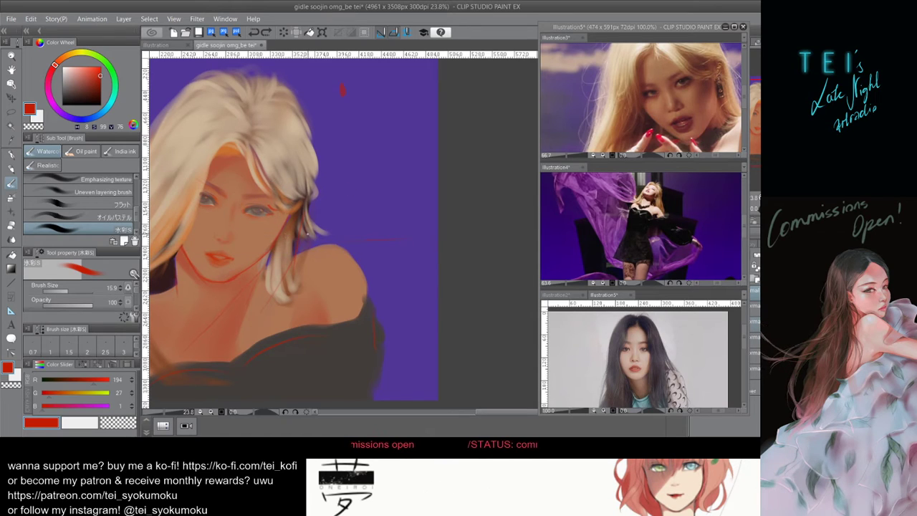
{"action": "key", "text": "ctrl+z"}
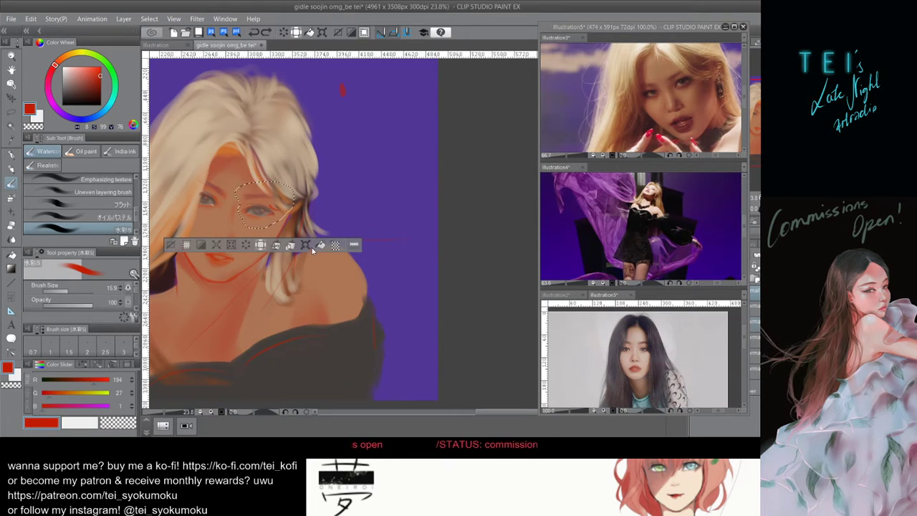
Try transforming the selected right eye once more, undo it and clear the selection.
{"action": "key", "text": "ctrl+t"}
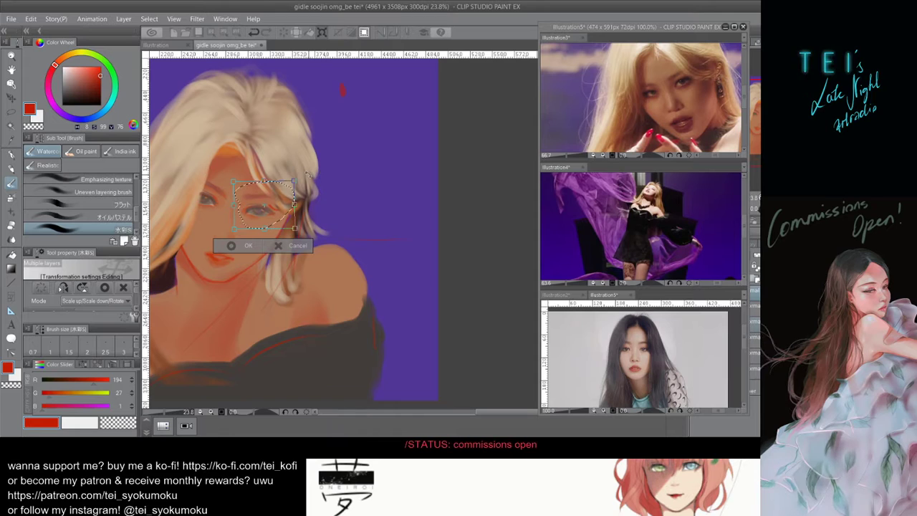
{"action": "key", "text": "Return"}
{"action": "scroll", "coordinate": [210, 263], "scroll_direction": "down", "scroll_amount": 2}
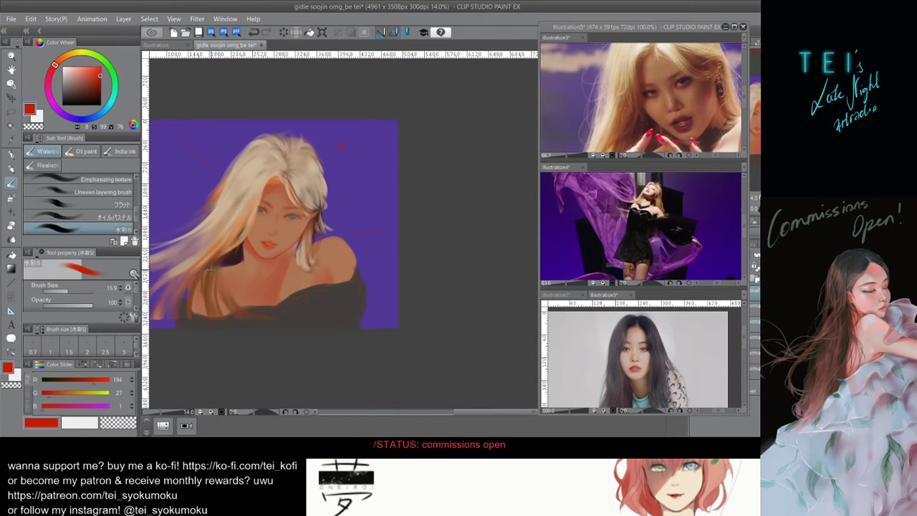
{"action": "key", "text": "ctrl+z"}
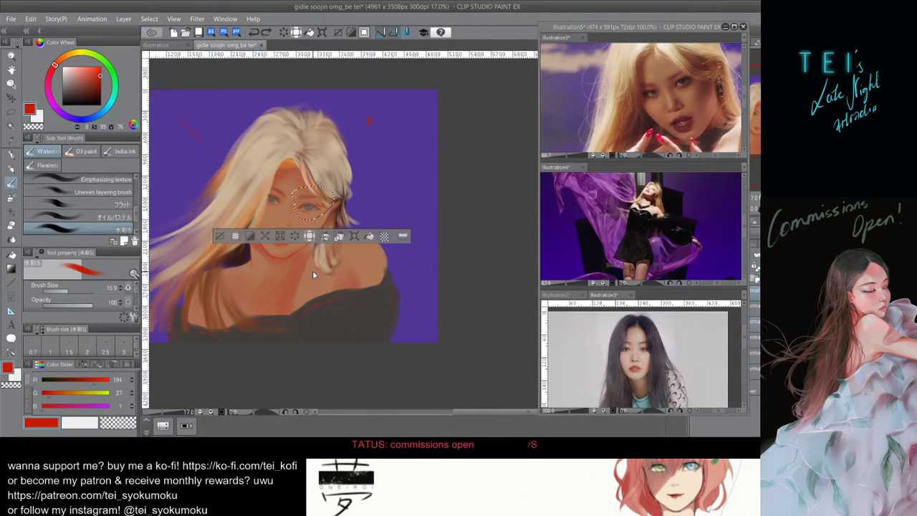
{"action": "key", "text": "ctrl+d"}
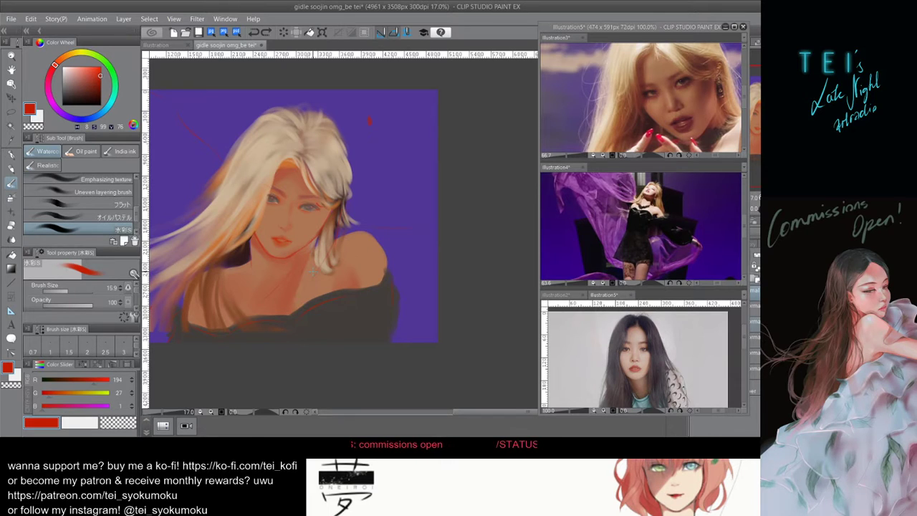
{"action": "scroll", "coordinate": [313, 271], "scroll_direction": "up", "scroll_amount": 1}
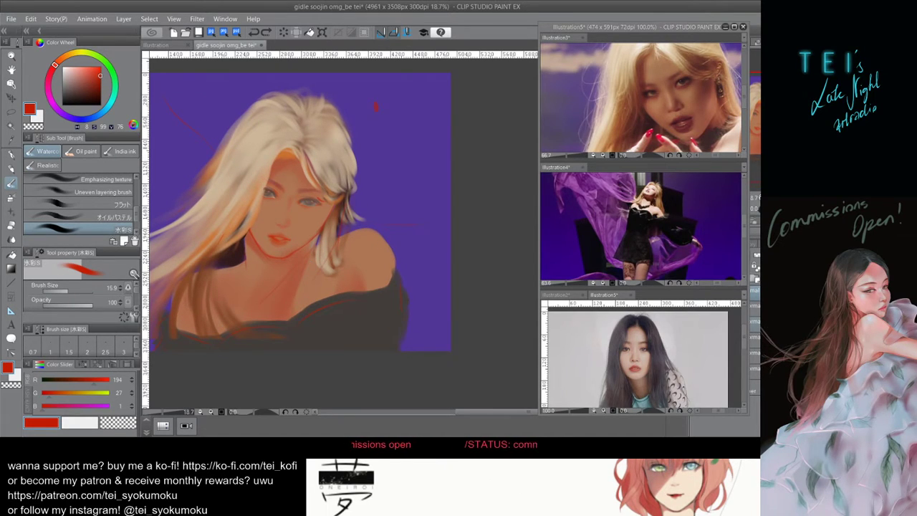
Sample the orange-brown, RGB 183, 77, 41, from the lower face, try a stroke on the face and undo it.
{"action": "left_click", "coordinate": [286, 235], "text": "alt"}
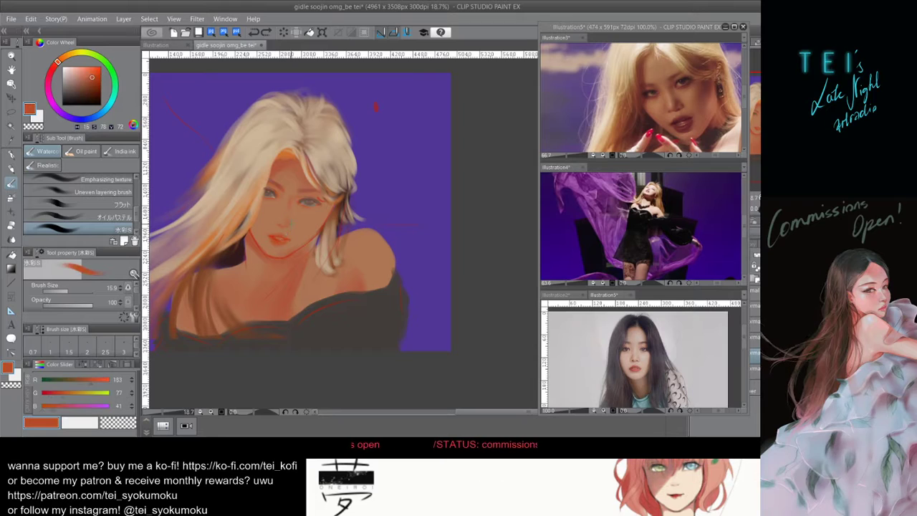
{"action": "mouse_move", "coordinate": [295, 215]}
{"action": "left_mouse_down"}
{"action": "mouse_move", "coordinate": [293, 199]}
{"action": "mouse_move", "coordinate": [290, 215]}
{"action": "left_mouse_up"}
{"action": "key", "text": "ctrl+z"}
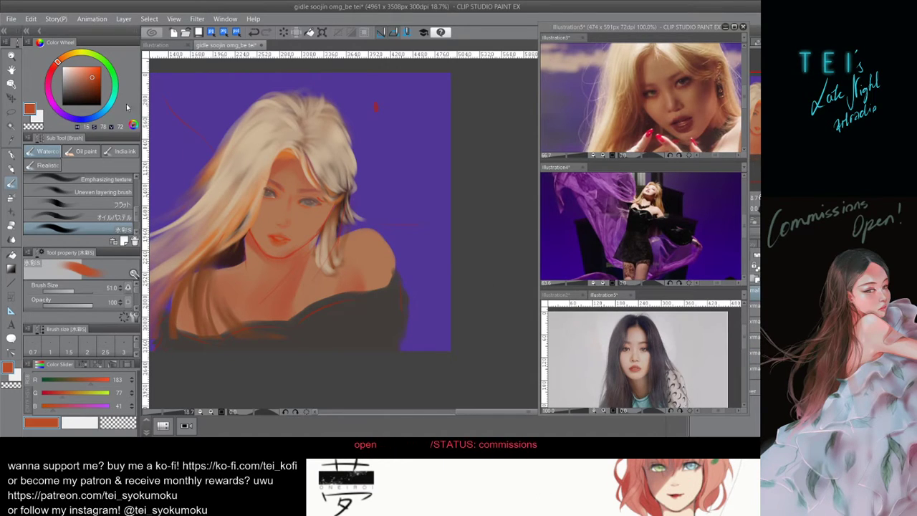
Pick the saturated orange RGB 211, 53, 0, try a right cheek contour stroke at size 36.4, undo it and set size 34.0.
{"action": "left_click", "coordinate": [100, 73]}
{"action": "key", "text": "]"}
{"action": "key", "text": "["}
{"action": "key", "text": "["}
{"action": "key", "text": "["}
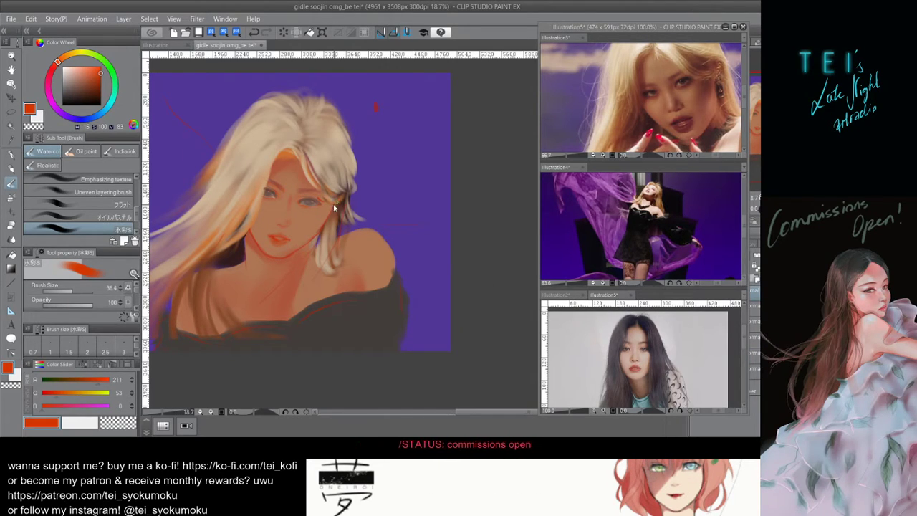
{"action": "left_click_drag", "start_coordinate": [332, 200], "coordinate": [304, 250]}
{"action": "key", "text": "ctrl+z"}
{"action": "key", "text": "["}
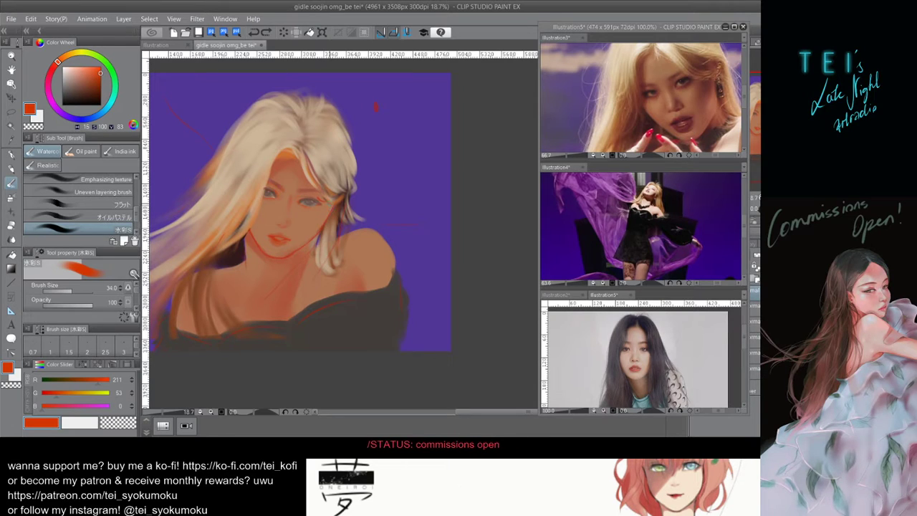
Redraw the right cheek contour below the eye in orange, reducing the brush to size 27.0 and undoing the unwanted strokes.
{"action": "left_click_drag", "start_coordinate": [333, 206], "coordinate": [324, 226]}
{"action": "key", "text": "ctrl+z"}
{"action": "key", "text": "ctrl+z"}
{"action": "key", "text": "ctrl+z"}
{"action": "key", "text": "ctrl+z"}
{"action": "key", "text": "ctrl+z"}
{"action": "key", "text": "ctrl+z"}
{"action": "key", "text": "bracketleft"}
{"action": "key", "text": "ctrl+z"}
{"action": "key", "text": "ctrl+z"}
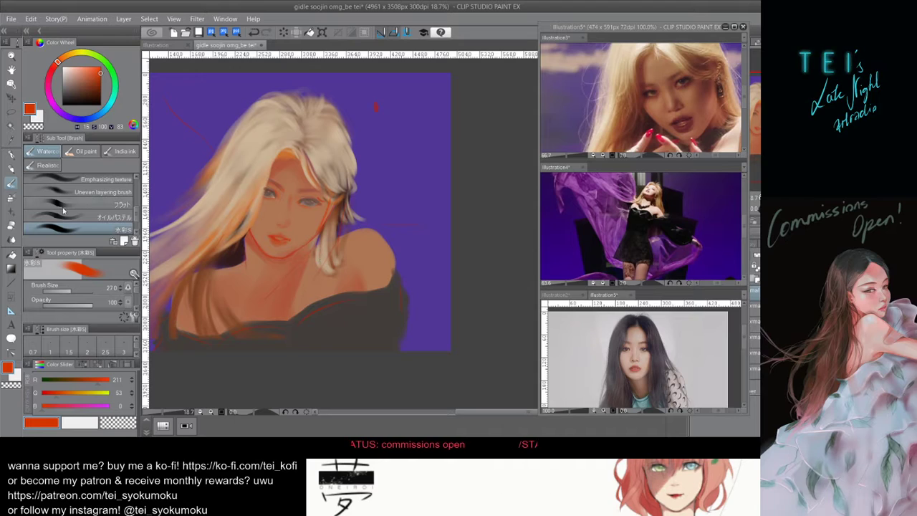
Trim the outer edge of the right cheek beside the hair with the Soft eraser at size 92.6.
{"action": "key", "text": "e"}
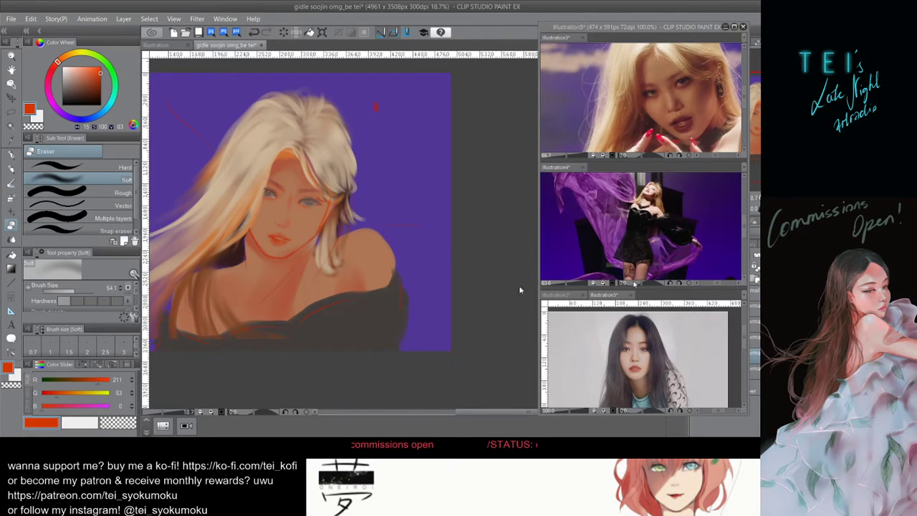
{"action": "key", "text": "]"}
{"action": "left_click_drag", "start_coordinate": [334, 201], "coordinate": [328, 218]}
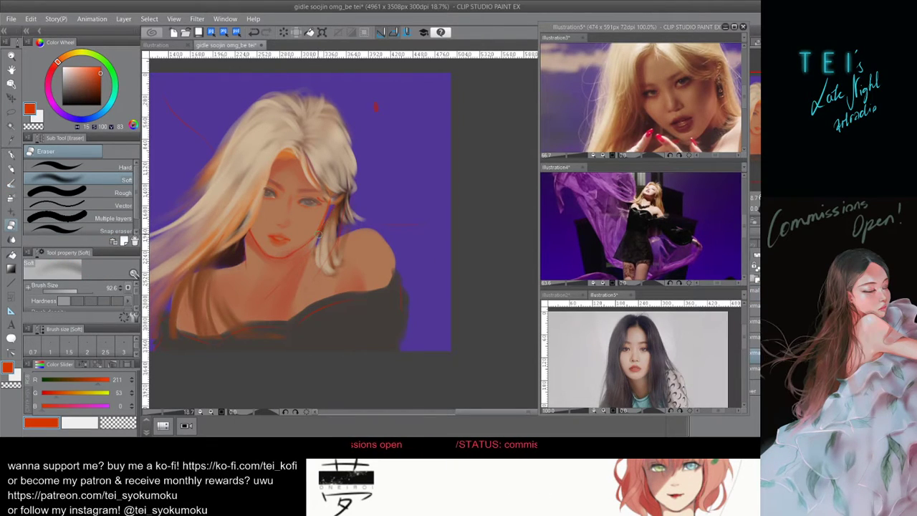
{"action": "scroll", "coordinate": [314, 227], "scroll_direction": "down", "scroll_amount": 2}
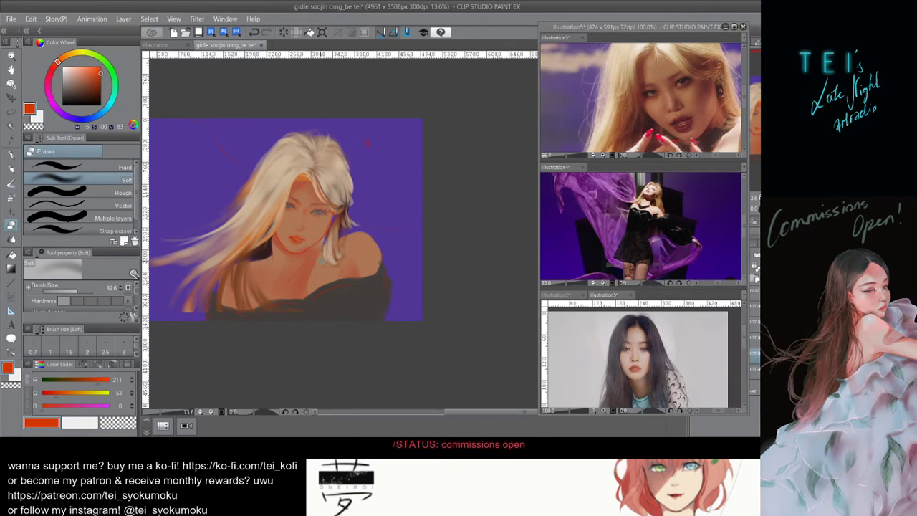
{"action": "scroll", "coordinate": [330, 273], "scroll_direction": "down", "scroll_amount": 1}
{"action": "scroll", "coordinate": [321, 235], "scroll_direction": "up", "scroll_amount": 2}
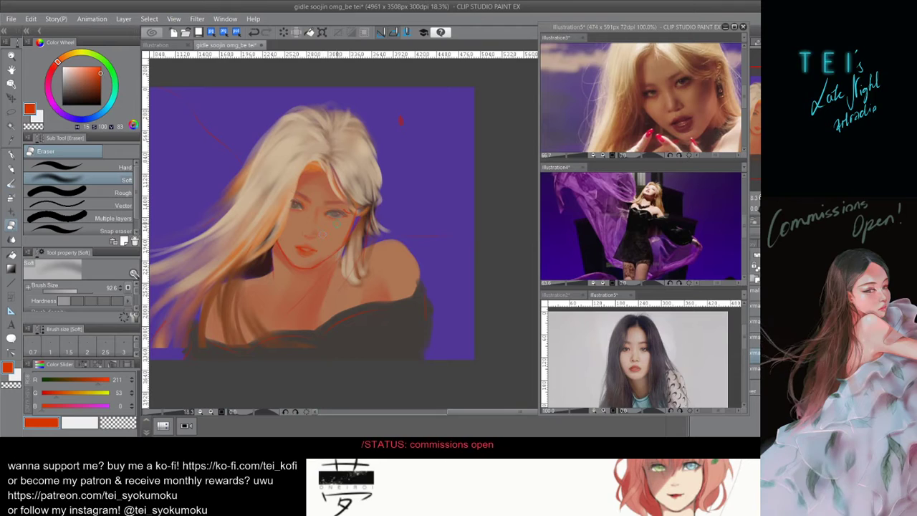
Refine the right cheek and jaw edge with the Soft eraser at size 16.6 and enlarge the eraser to 80.1.
{"action": "left_click_drag", "start_coordinate": [347, 244], "coordinate": [348, 239]}
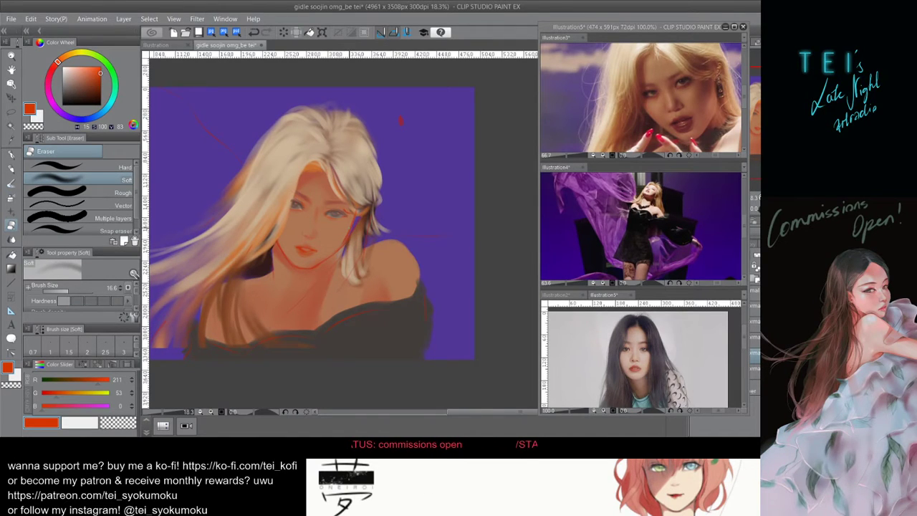
{"action": "key", "text": "bracketright"}
{"action": "key", "text": "bracketright"}
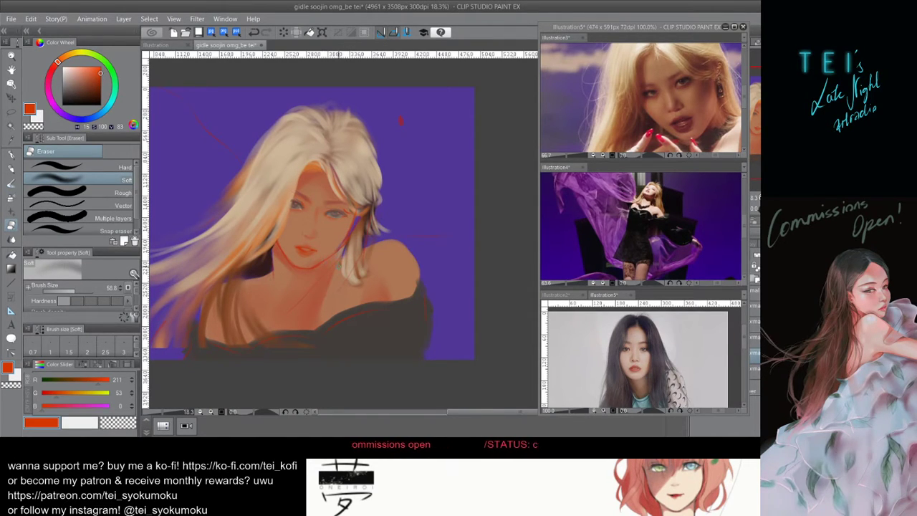
{"action": "key", "text": "bracketright"}
Sample the skin tone, RGB 173, 117, 84, and paint around the right cheek and jaw with the brush at size 61.0, undoing unwanted strokes.
{"action": "left_click", "coordinate": [347, 249], "text": "alt"}
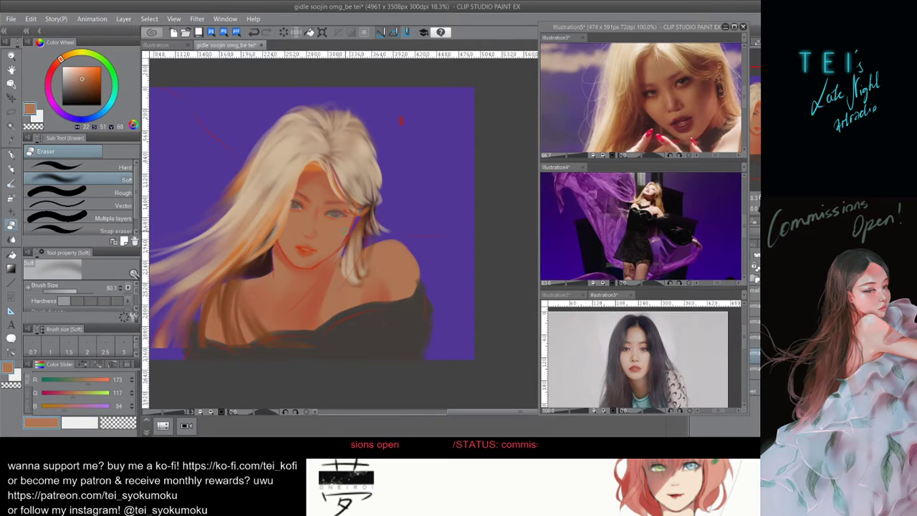
{"action": "left_click_drag", "start_coordinate": [345, 230], "coordinate": [339, 245]}
{"action": "key", "text": "ctrl+z"}
{"action": "key", "text": "b"}
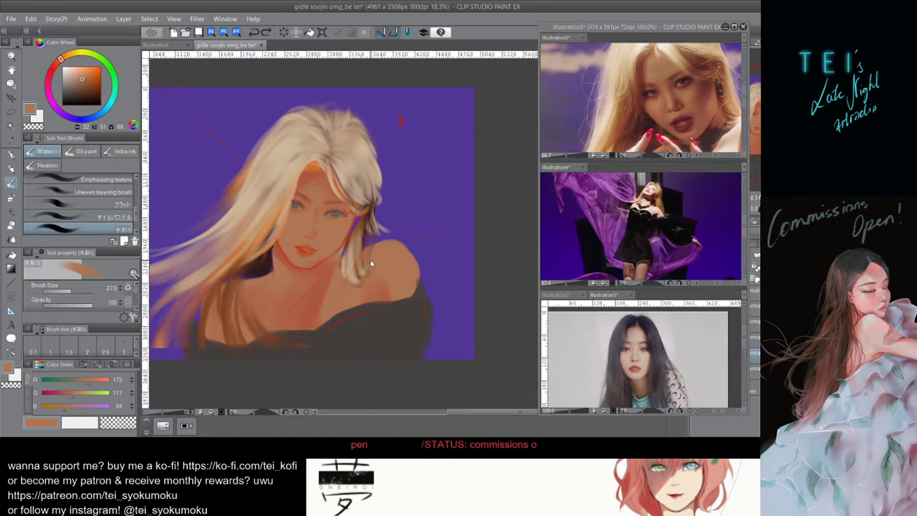
{"action": "key", "text": "bracketright"}
{"action": "key", "text": "bracketright"}
{"action": "left_click_drag", "start_coordinate": [336, 268], "coordinate": [339, 284]}
{"action": "key", "text": "ctrl+z"}
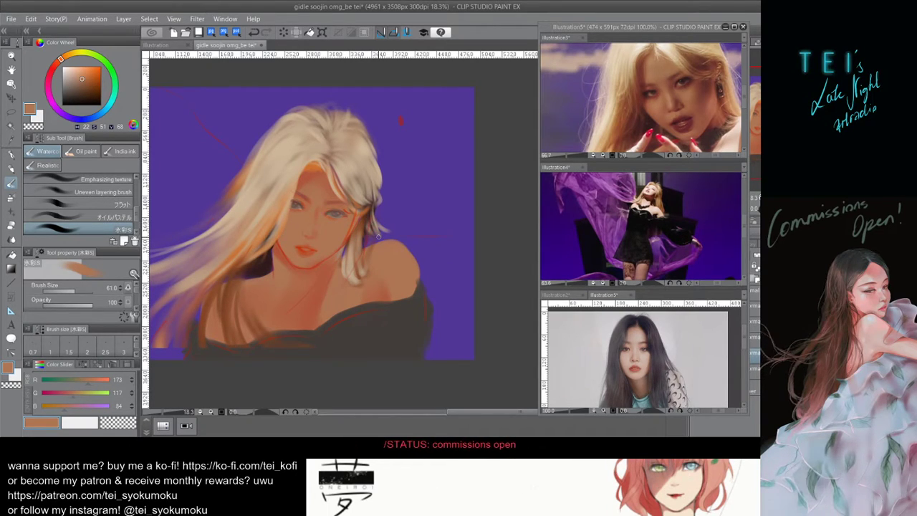
{"action": "scroll", "coordinate": [381, 253], "scroll_direction": "down", "scroll_amount": 2}
{"action": "scroll", "coordinate": [354, 273], "scroll_direction": "up", "scroll_amount": 2}
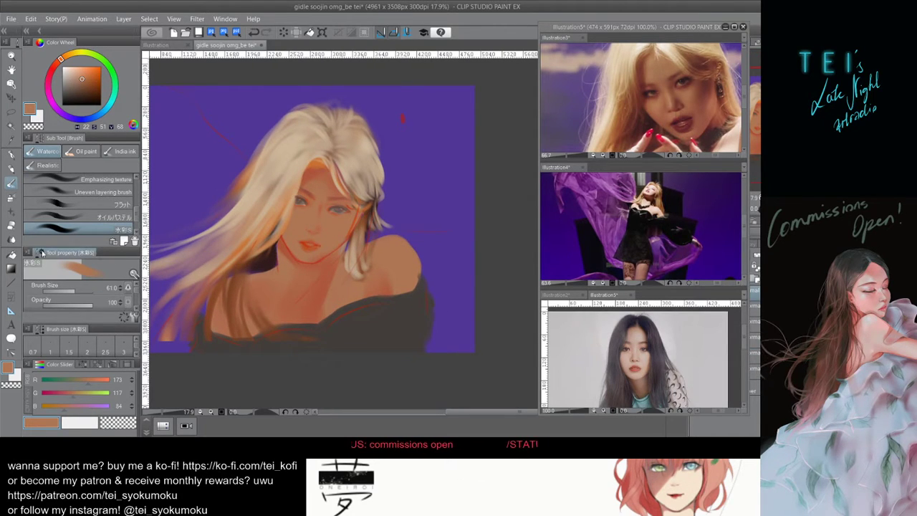
Trim the right cheek edge beside the hair with the Soft eraser, reducing its size step by step to 18.9.
{"action": "left_click", "coordinate": [16, 225]}
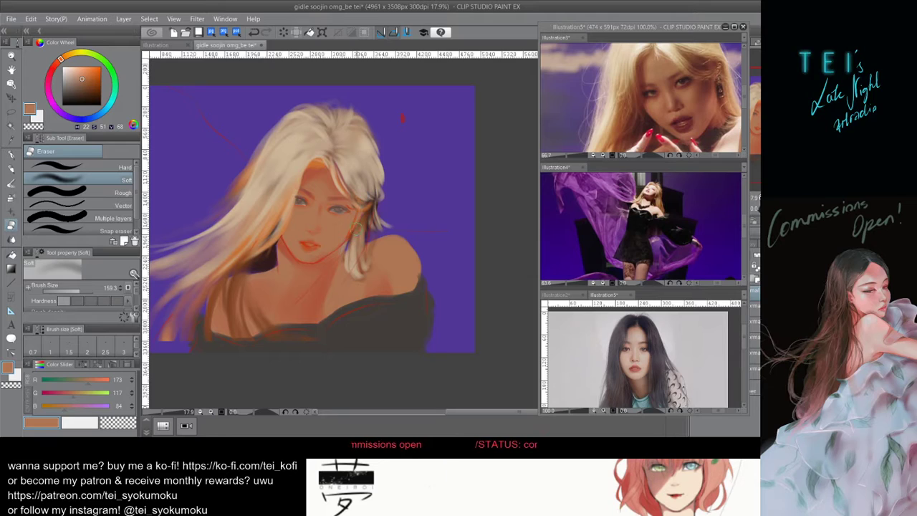
{"action": "key", "text": "["}
{"action": "key", "text": "["}
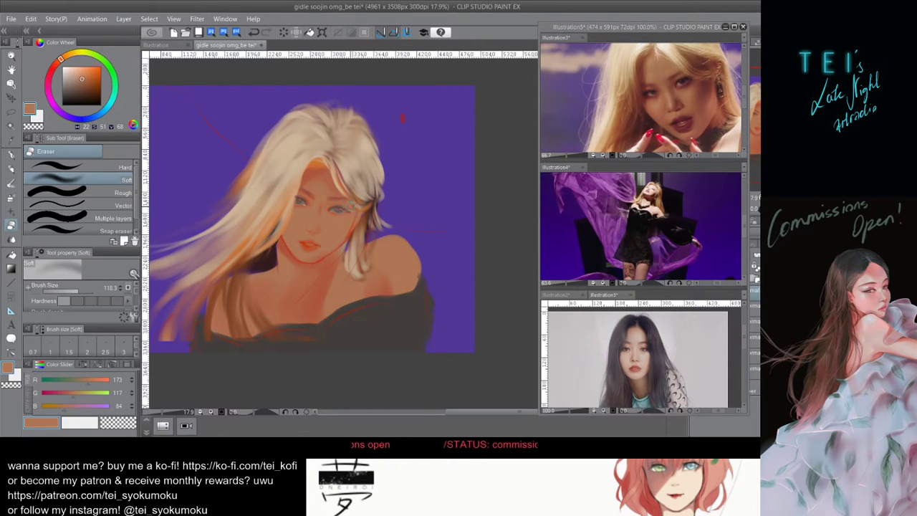
{"action": "key", "text": "ctrl+z"}
{"action": "key", "text": "ctrl+y"}
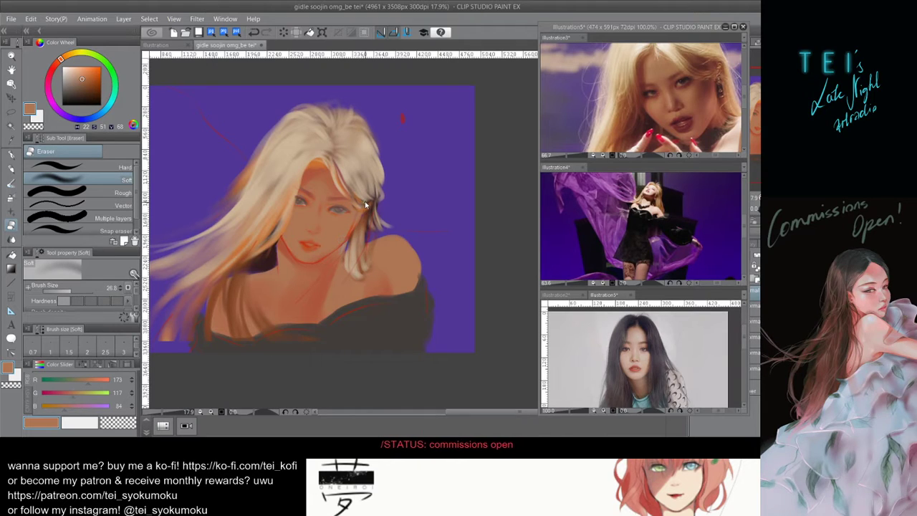
{"action": "key", "text": "["}
{"action": "key", "text": "["}
{"action": "key", "text": "["}
{"action": "key", "text": "["}
{"action": "key", "text": "["}
{"action": "key", "text": "["}
{"action": "key", "text": "["}
{"action": "key", "text": "["}
{"action": "key", "text": "["}
{"action": "key", "text": "["}
{"action": "key", "text": "["}
{"action": "key", "text": "["}
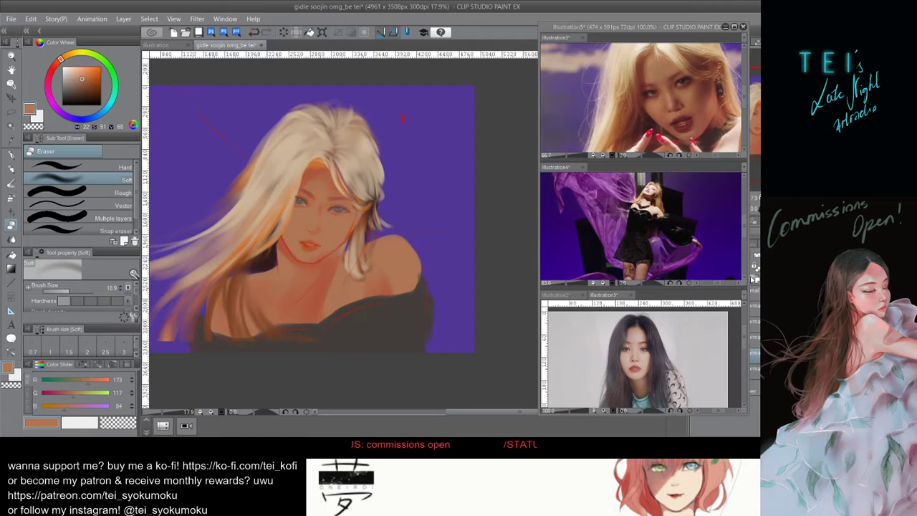
Sample the reddish orange, RGB 172, 83, 57, clean the cheek edge with the Soft eraser and paint along the right jaw.
{"action": "left_click", "coordinate": [282, 252], "text": "alt"}
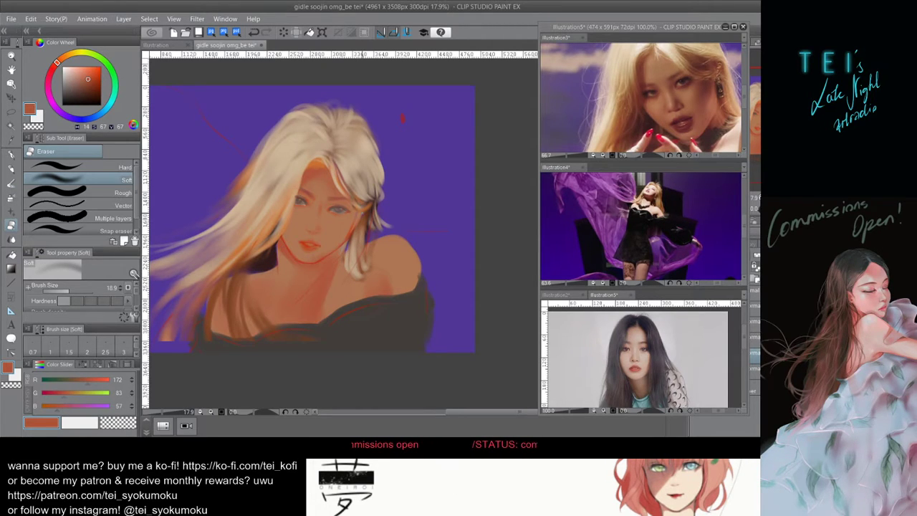
{"action": "left_click_drag", "start_coordinate": [362, 217], "coordinate": [359, 217]}
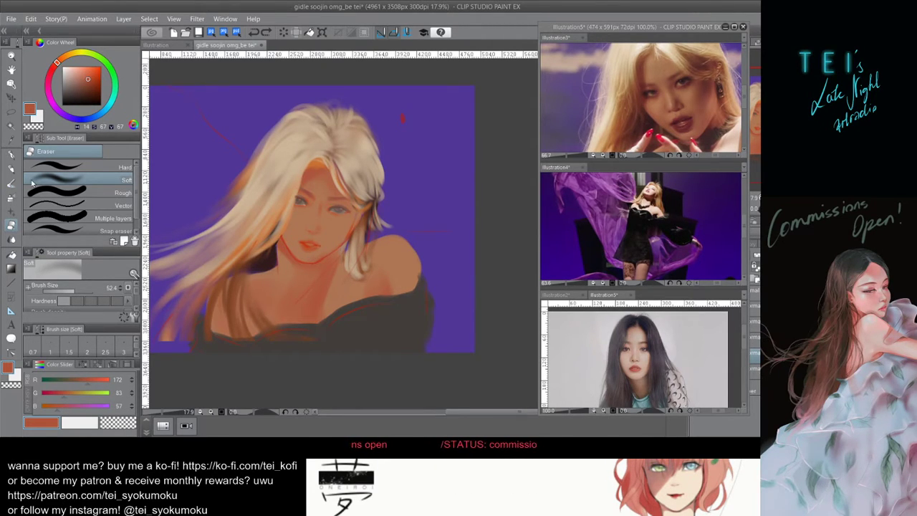
{"action": "key", "text": "b"}
{"action": "mouse_move", "coordinate": [367, 236]}
{"action": "left_mouse_down"}
{"action": "mouse_move", "coordinate": [358, 205]}
{"action": "mouse_move", "coordinate": [360, 218]}
{"action": "mouse_move", "coordinate": [340, 245]}
{"action": "left_mouse_up"}
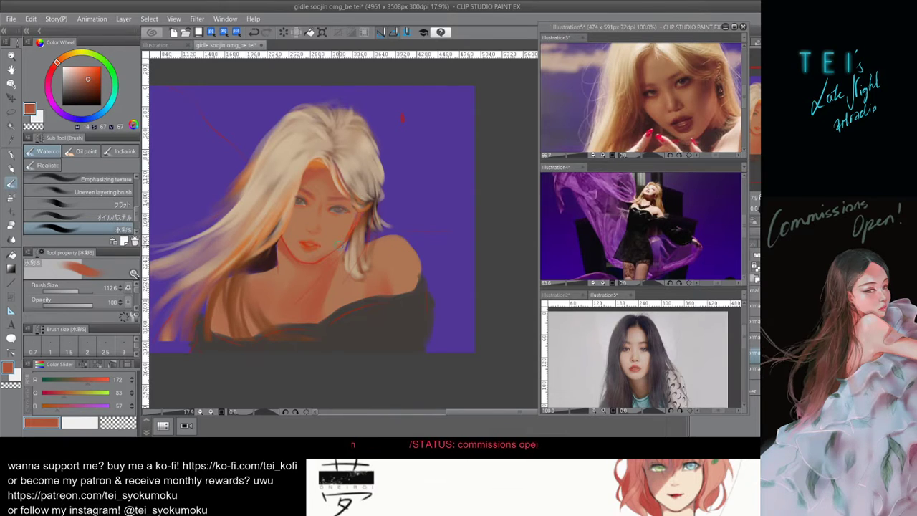
Redraw the right cheek contour in reddish orange with the brush at size 27.1, undoing the unwanted strokes.
{"action": "key", "text": "bracketleft"}
{"action": "key", "text": "bracketleft"}
{"action": "key", "text": "bracketleft"}
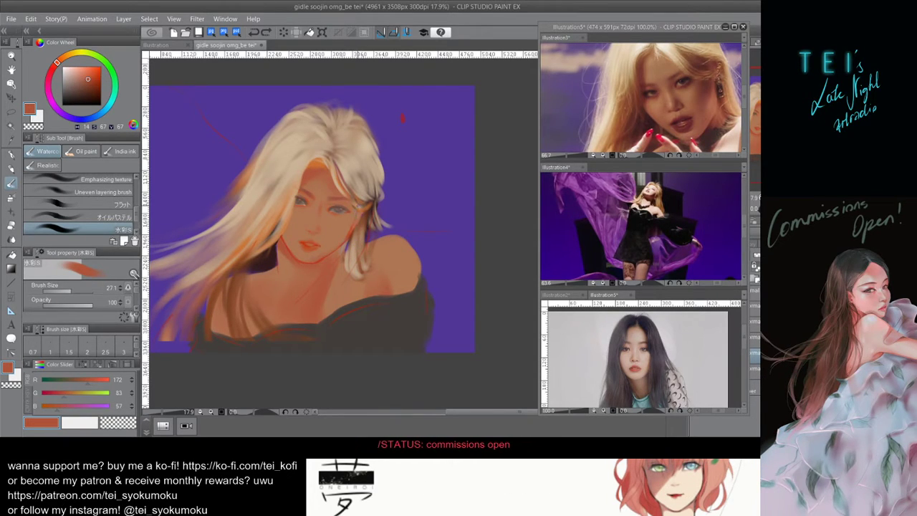
{"action": "key", "text": "ctrl+z"}
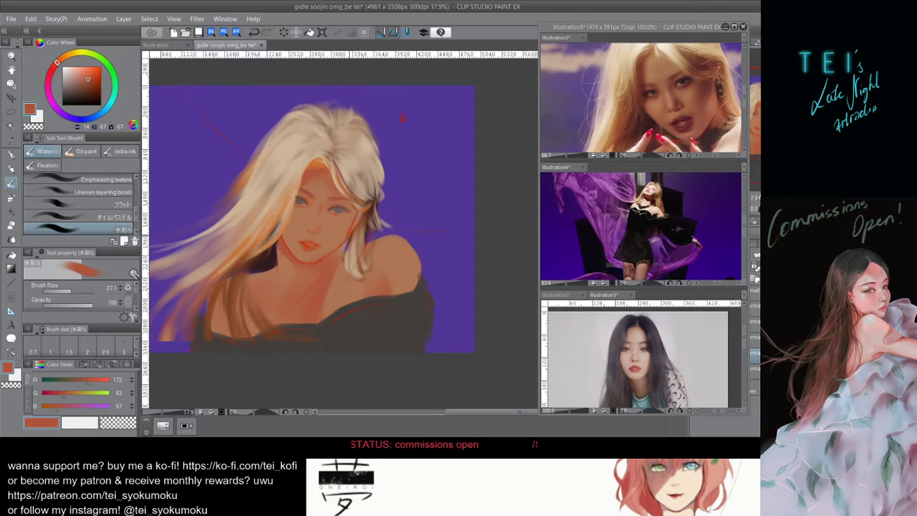
{"action": "left_click_drag", "start_coordinate": [358, 214], "coordinate": [350, 233]}
{"action": "key", "text": "ctrl+z"}
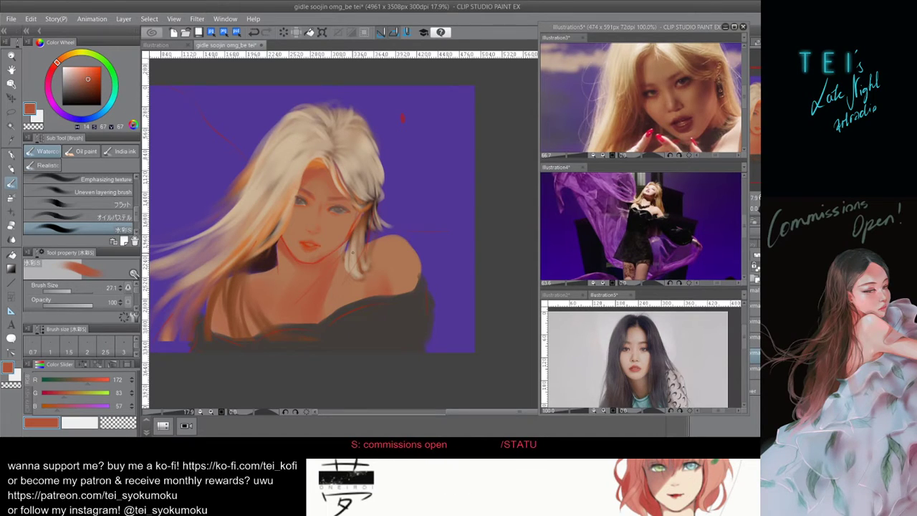
{"action": "key", "text": "ctrl+z"}
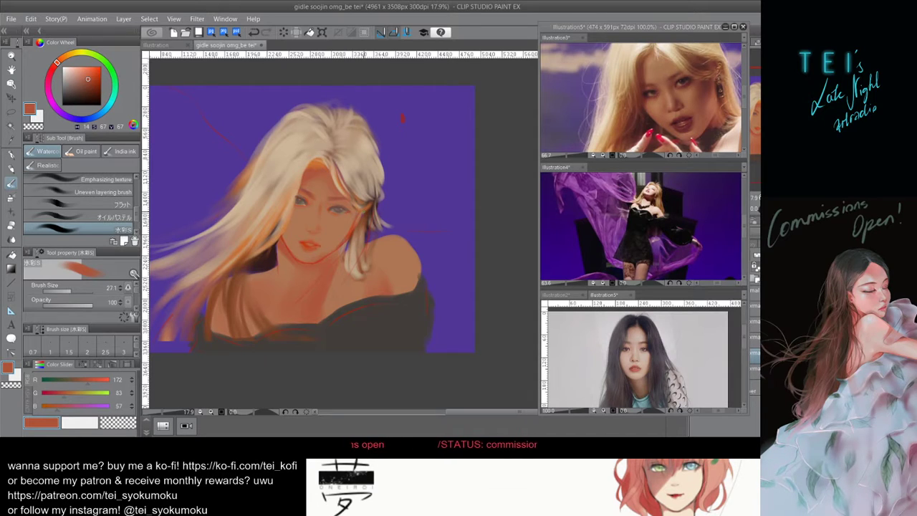
Rework the right cheek line with the brush at size 20.9, undo the unwanted stroke and enlarge the brush to 63.2.
{"action": "key", "text": "["}
{"action": "key", "text": "["}
{"action": "key", "text": "ctrl+z"}
{"action": "key", "text": "bracketright"}
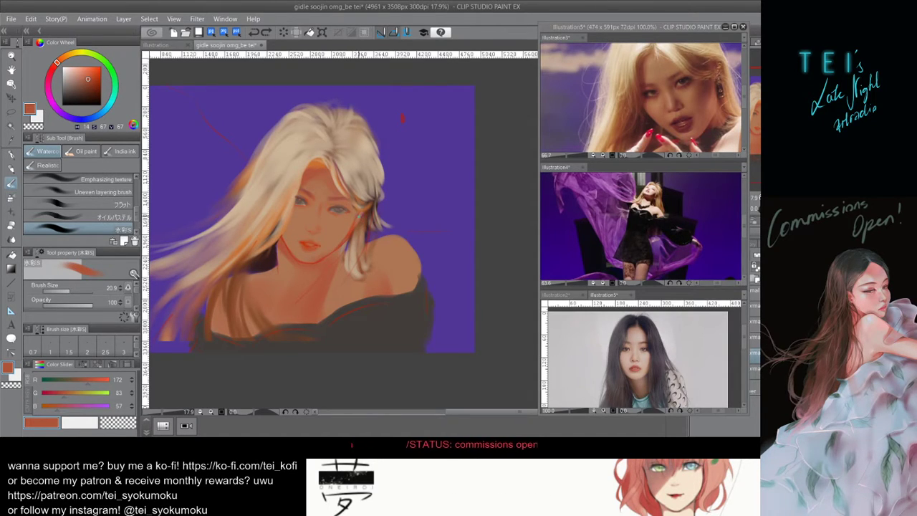
{"action": "key", "text": "bracketright"}
{"action": "key", "text": "bracketright"}
{"action": "key", "text": "bracketright"}
{"action": "key", "text": "bracketright"}
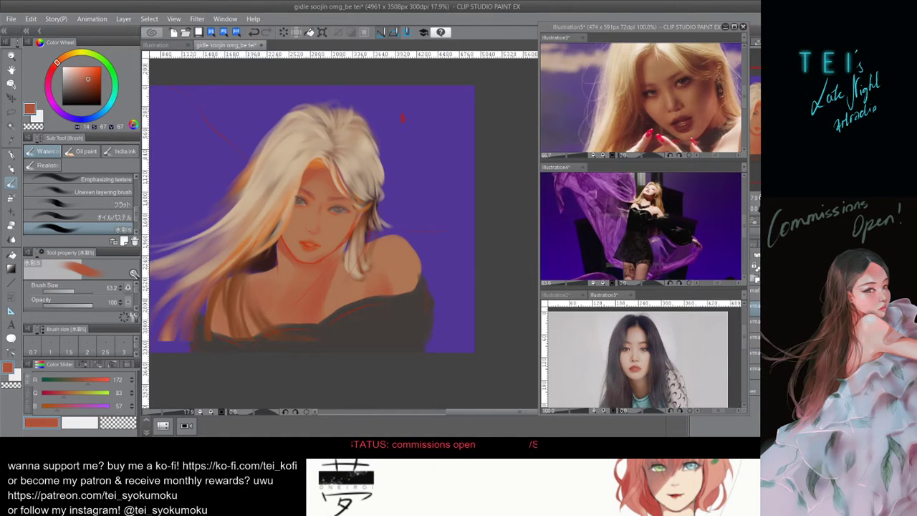
Refine the outer edge of the right cheek with the Soft eraser at size 52.4, undoing the unwanted strokes.
{"action": "key", "text": "e"}
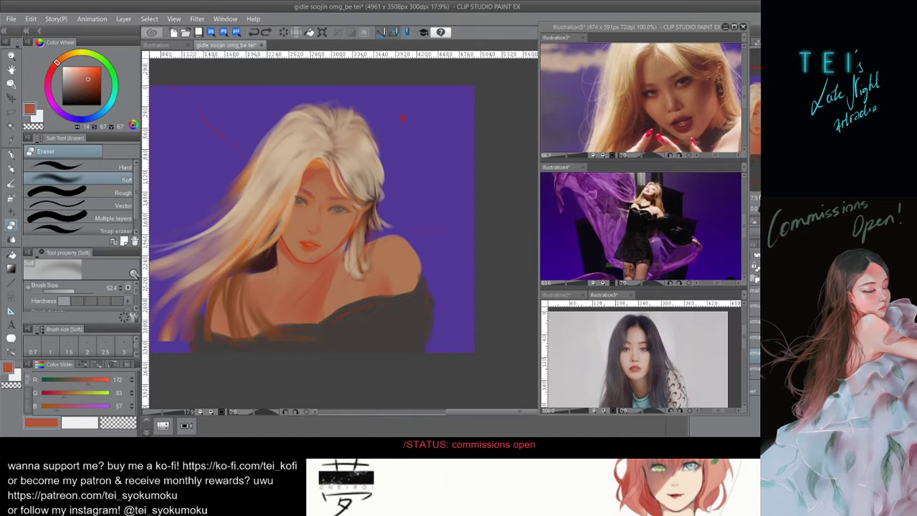
{"action": "mouse_move", "coordinate": [361, 216]}
{"action": "left_mouse_down"}
{"action": "mouse_move", "coordinate": [355, 244]}
{"action": "mouse_move", "coordinate": [355, 231]}
{"action": "left_mouse_up"}
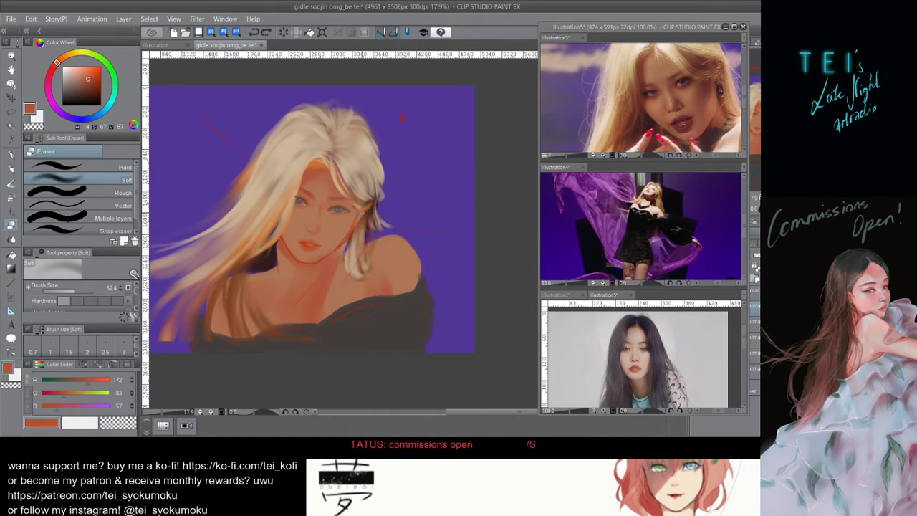
{"action": "key", "text": "ctrl+z"}
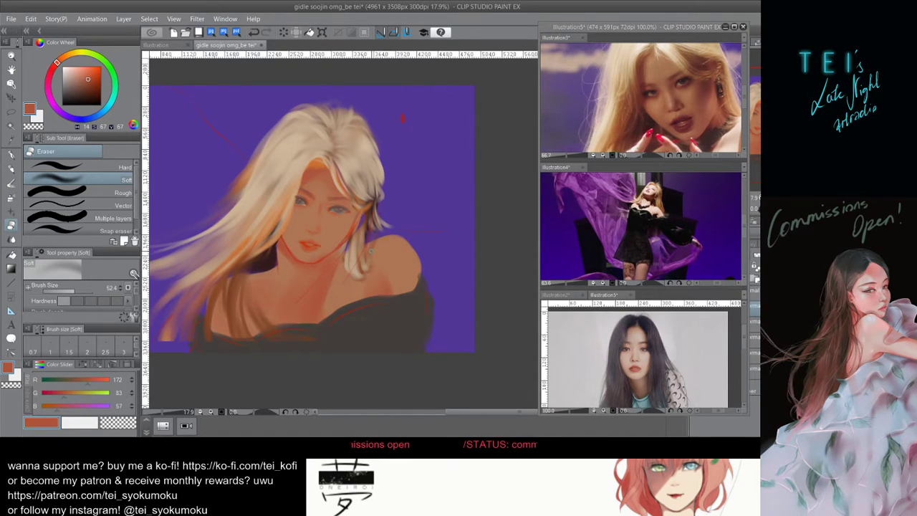
{"action": "key", "text": "ctrl+z"}
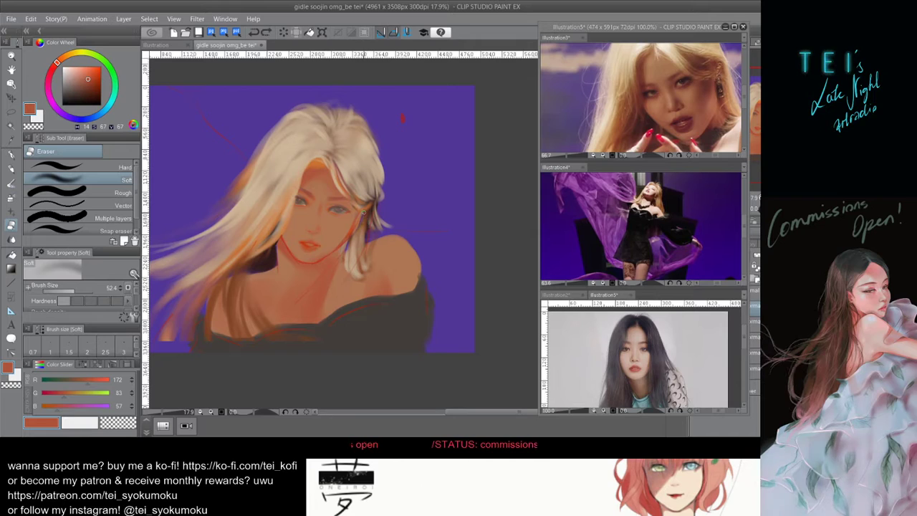
{"action": "key", "text": "ctrl+z"}
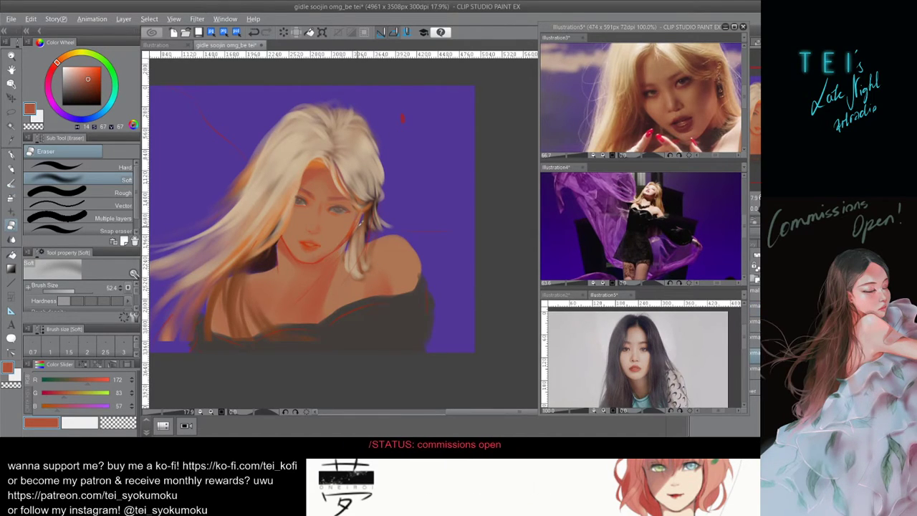
Sample the skin tone, RGB 173, 117, 84, and paint between the right cheek and the hair, reducing the brush to size 13.9.
{"action": "left_click", "coordinate": [346, 218], "text": "alt"}
{"action": "left_click", "coordinate": [12, 184]}
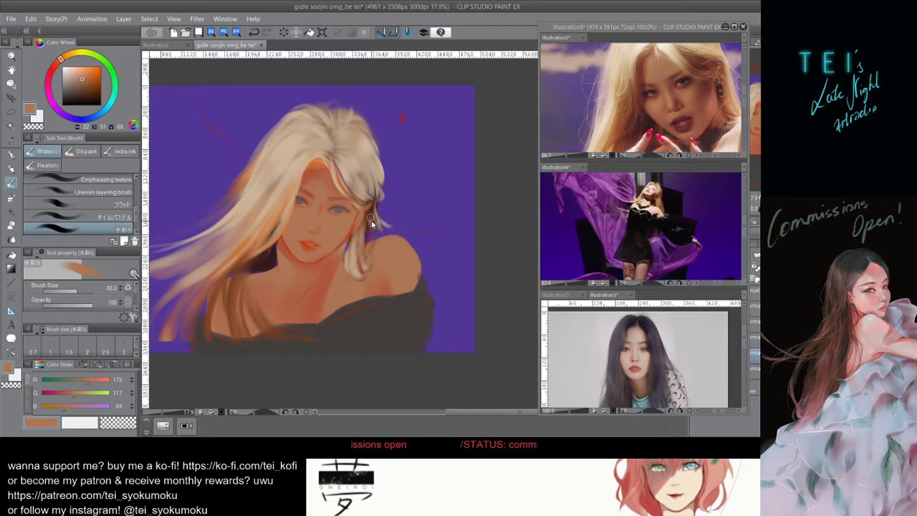
{"action": "left_click_drag", "start_coordinate": [373, 221], "coordinate": [367, 222]}
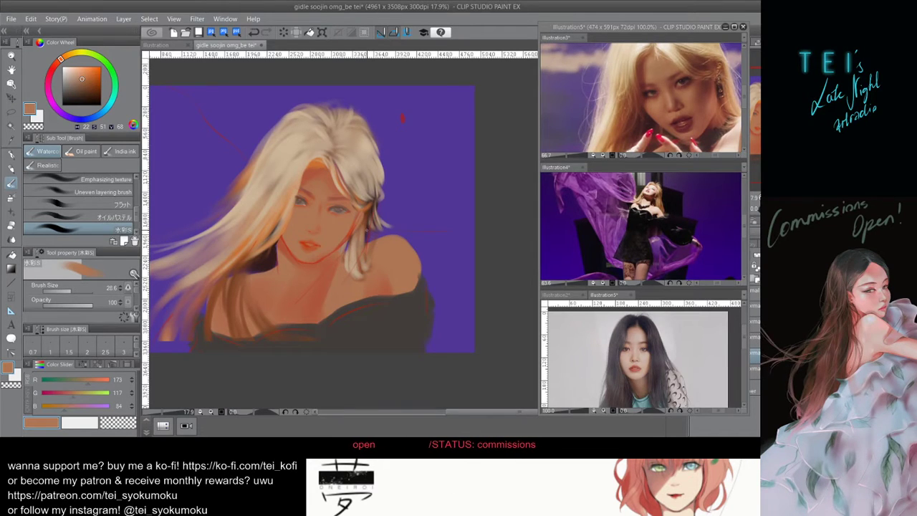
{"action": "left_click_drag", "start_coordinate": [364, 223], "coordinate": [354, 241]}
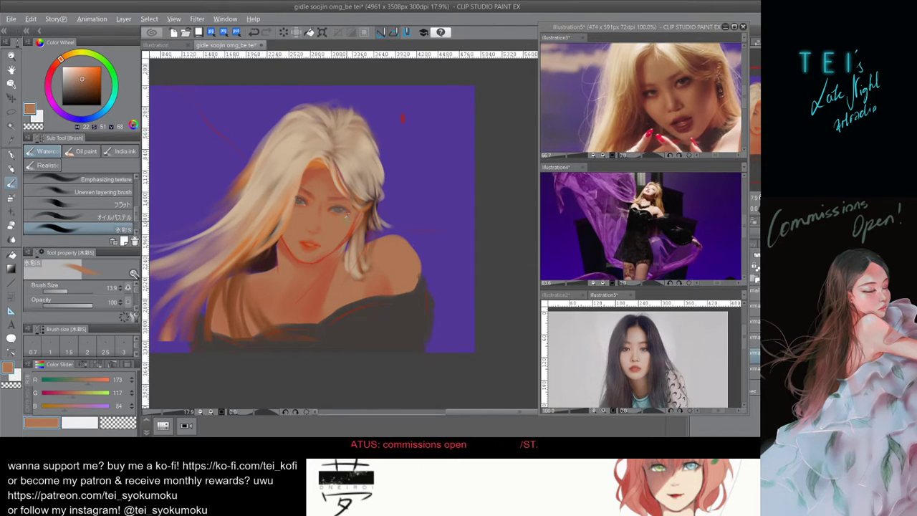
Sample the reddish orange, RGB 172, 86, 59, enlarge the brush to 33.0 and undo the last cheek stroke.
{"action": "left_click", "coordinate": [355, 227], "text": "alt"}
{"action": "key", "text": "bracketright"}
{"action": "key", "text": "bracketright"}
{"action": "key", "text": "bracketright"}
{"action": "key", "text": "bracketright"}
{"action": "key", "text": "bracketright"}
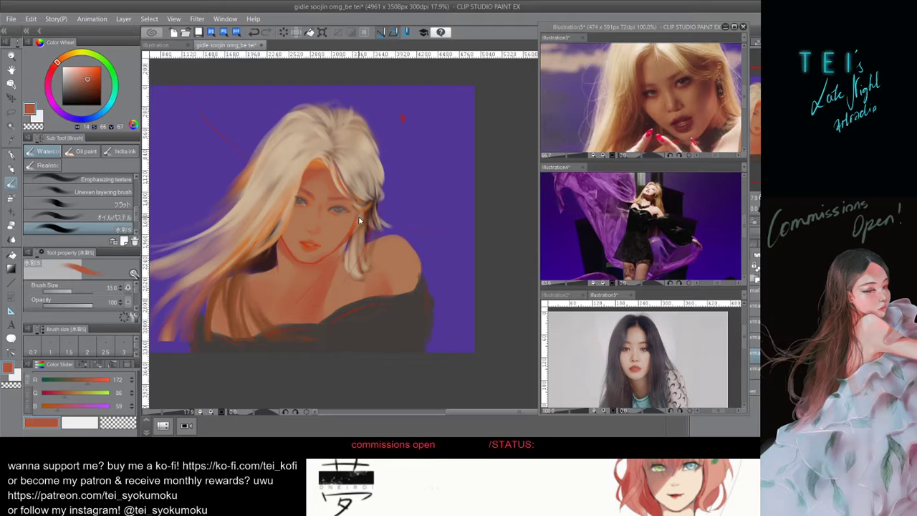
{"action": "key", "text": "ctrl+z"}
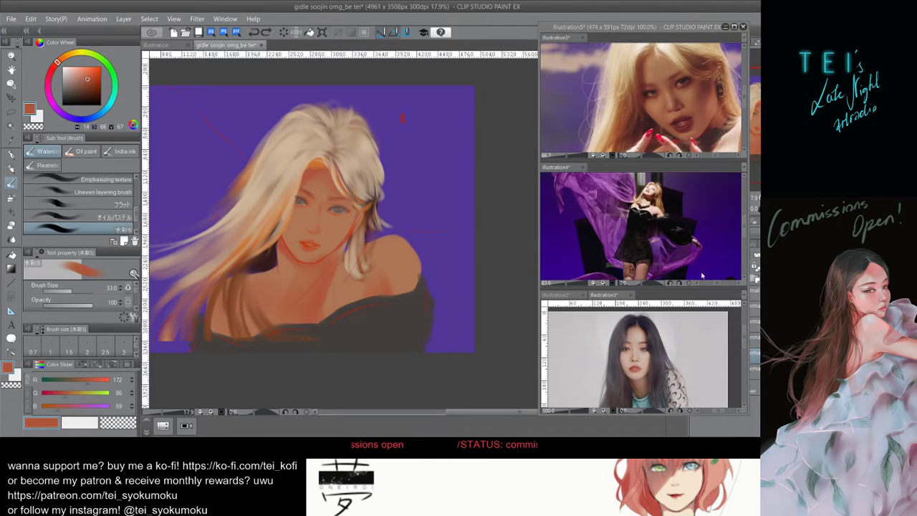
Try to soften the right cheek, jaw and neck edge with the Soft eraser at size 194.2, undoing each stroke.
{"action": "left_click", "coordinate": [756, 291]}
{"action": "key", "text": "e"}
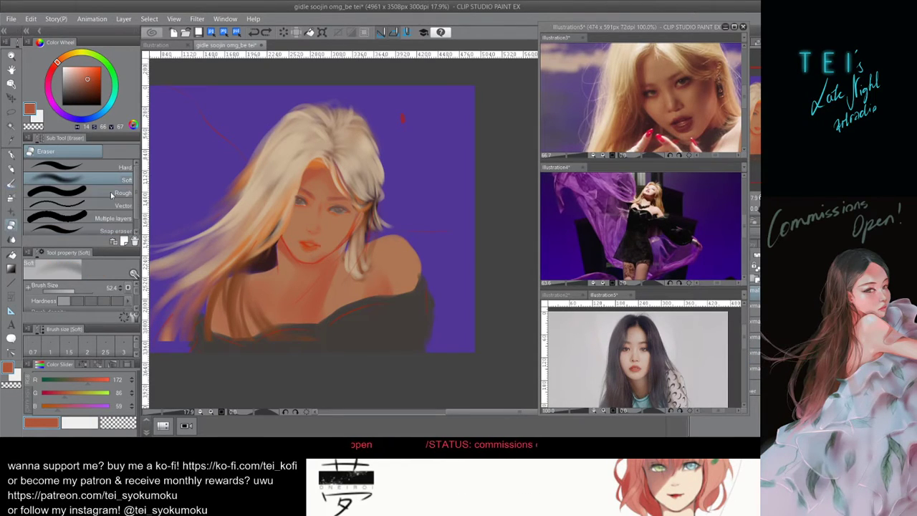
{"action": "key", "text": "bracketright"}
{"action": "key", "text": "bracketright"}
{"action": "key", "text": "bracketright"}
{"action": "key", "text": "bracketright"}
{"action": "key", "text": "bracketright"}
{"action": "left_click_drag", "start_coordinate": [363, 220], "coordinate": [331, 260]}
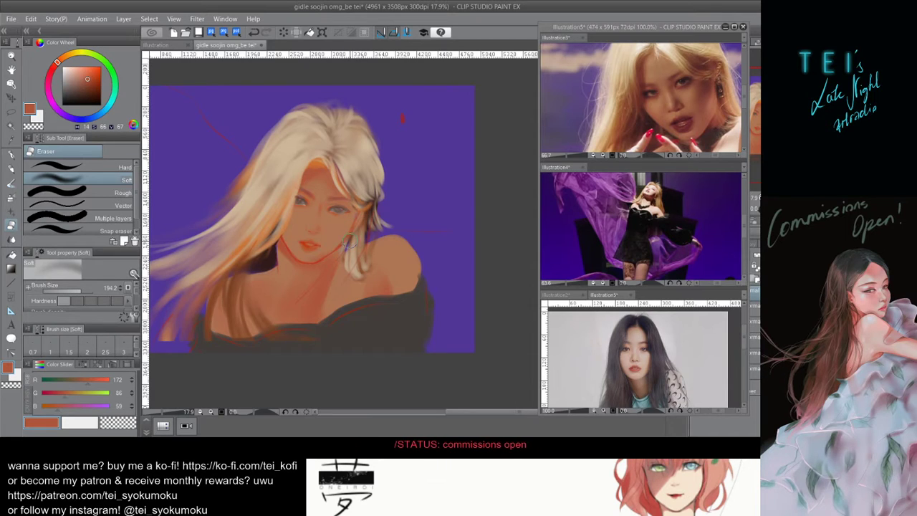
{"action": "key", "text": "ctrl+z"}
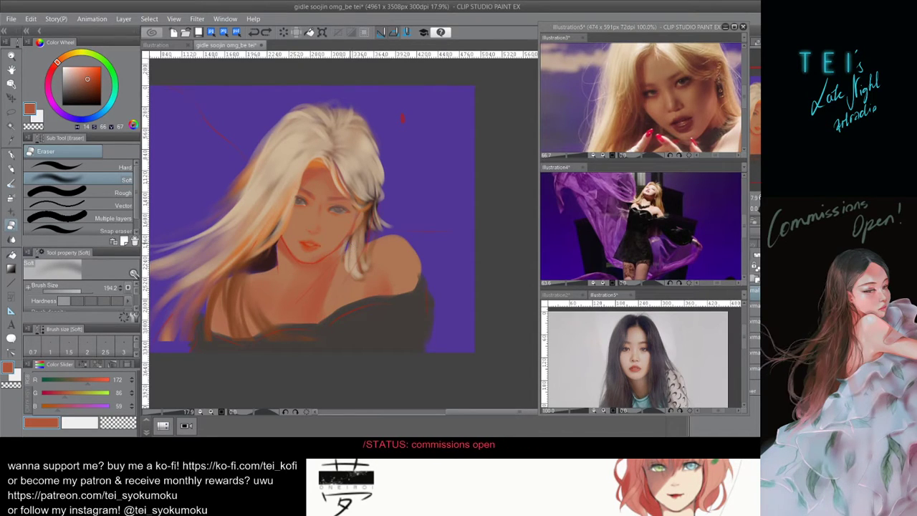
{"action": "mouse_move", "coordinate": [324, 262]}
{"action": "left_mouse_down"}
{"action": "mouse_move", "coordinate": [362, 223]}
{"action": "mouse_move", "coordinate": [368, 196]}
{"action": "left_mouse_up"}
{"action": "key", "text": "ctrl+z"}
{"action": "left_click_drag", "start_coordinate": [346, 272], "coordinate": [352, 275]}
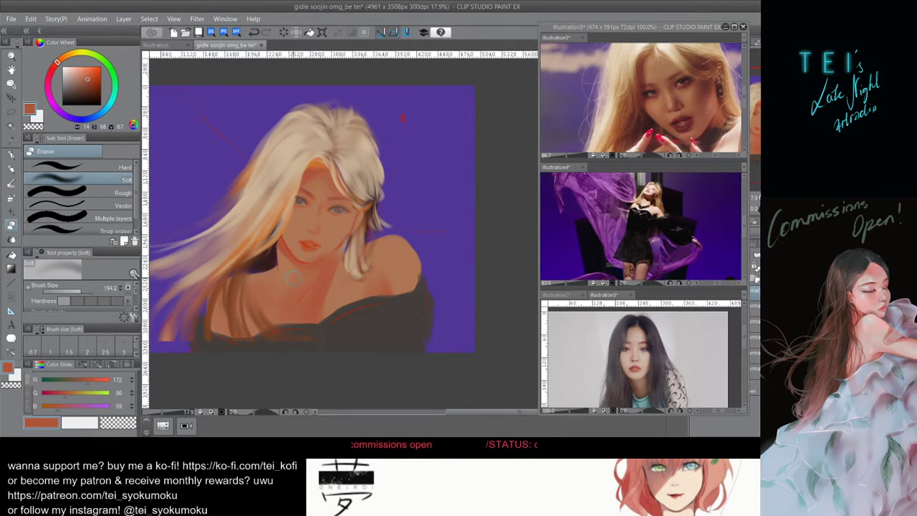
{"action": "key", "text": "ctrl+z"}
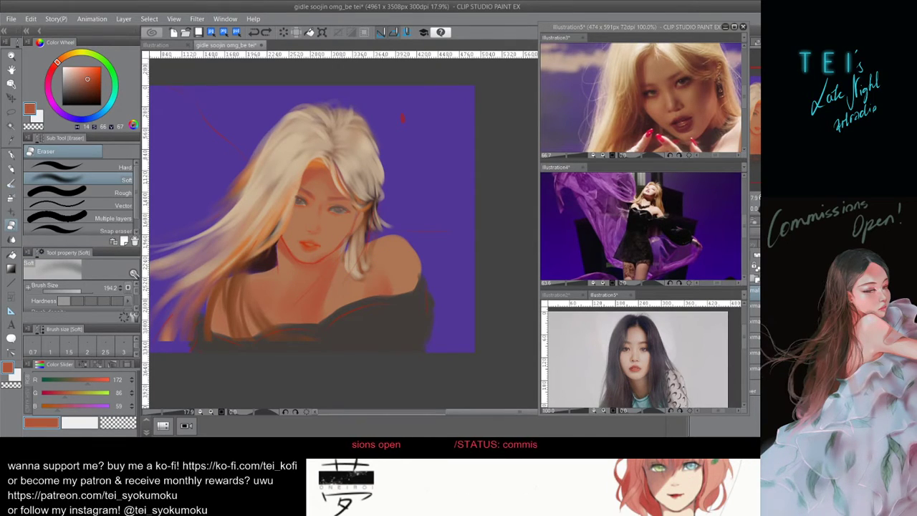
Paint the right cheek edge beside the hair in reddish orange at brush size 57.1 and enlarge the brush to 61.0.
{"action": "left_click", "coordinate": [11, 184]}
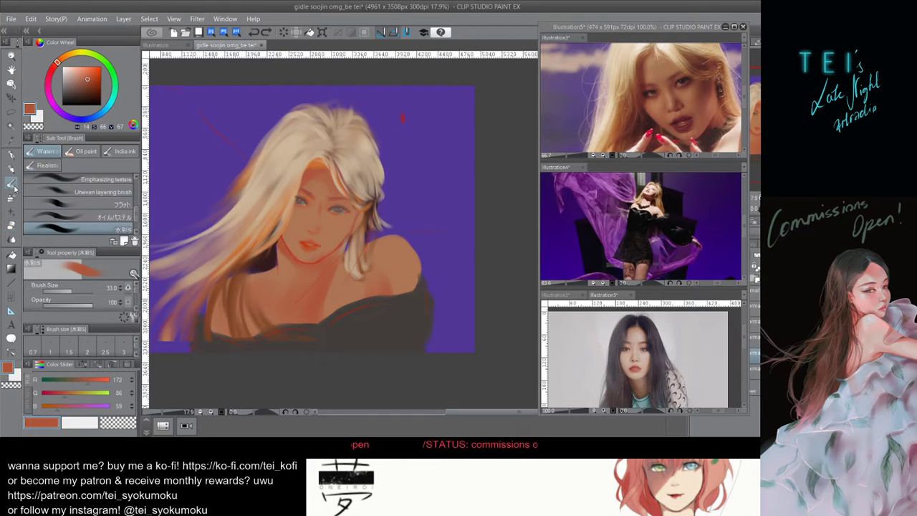
{"action": "key", "text": "bracketright"}
{"action": "key", "text": "bracketright"}
{"action": "left_click_drag", "start_coordinate": [359, 227], "coordinate": [360, 213]}
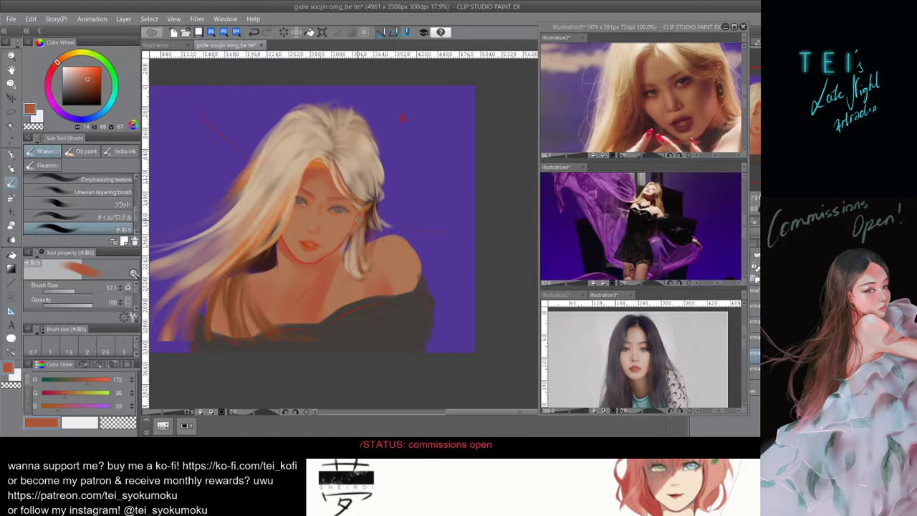
{"action": "key", "text": "bracketright"}
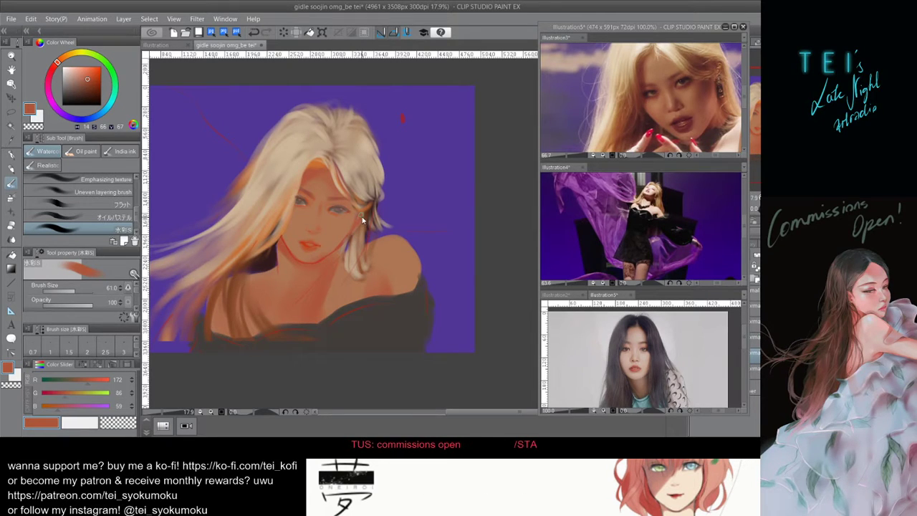
Sample the skin tone, RGB 173, 117, 84, reduce the brush to size 19.2 and touch up the face around the right eye.
{"action": "left_click", "coordinate": [352, 231], "text": "alt"}
{"action": "key", "text": "bracketright"}
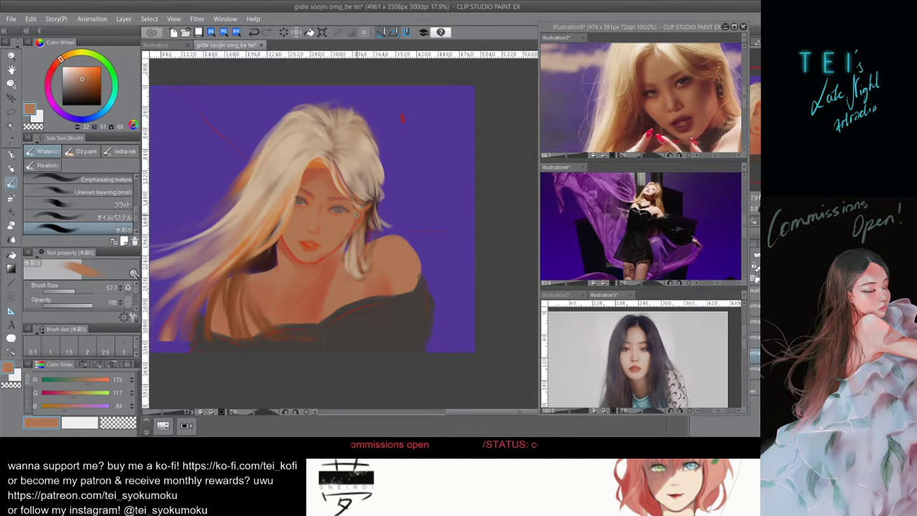
{"action": "key", "text": "bracketleft"}
{"action": "key", "text": "bracketleft"}
{"action": "key", "text": "bracketleft"}
{"action": "key", "text": "bracketleft"}
{"action": "key", "text": "bracketleft"}
{"action": "key", "text": "bracketleft"}
{"action": "key", "text": "bracketleft"}
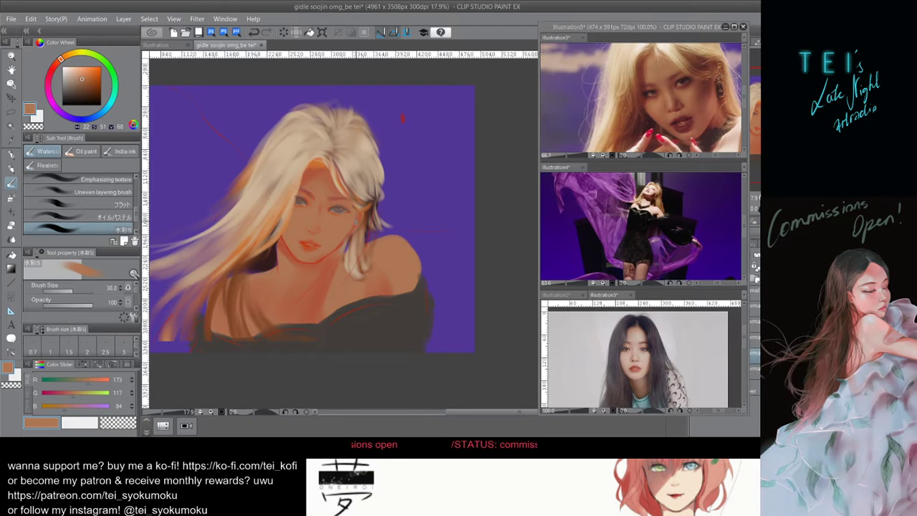
{"action": "key", "text": "bracketleft"}
{"action": "key", "text": "bracketleft"}
{"action": "key", "text": "bracketleft"}
{"action": "key", "text": "bracketleft"}
{"action": "key", "text": "bracketleft"}
{"action": "key", "text": "bracketleft"}
{"action": "key", "text": "bracketleft"}
{"action": "key", "text": "bracketleft"}
{"action": "key", "text": "bracketleft"}
{"action": "key", "text": "bracketleft"}
{"action": "key", "text": "bracketleft"}
{"action": "key", "text": "bracketleft"}
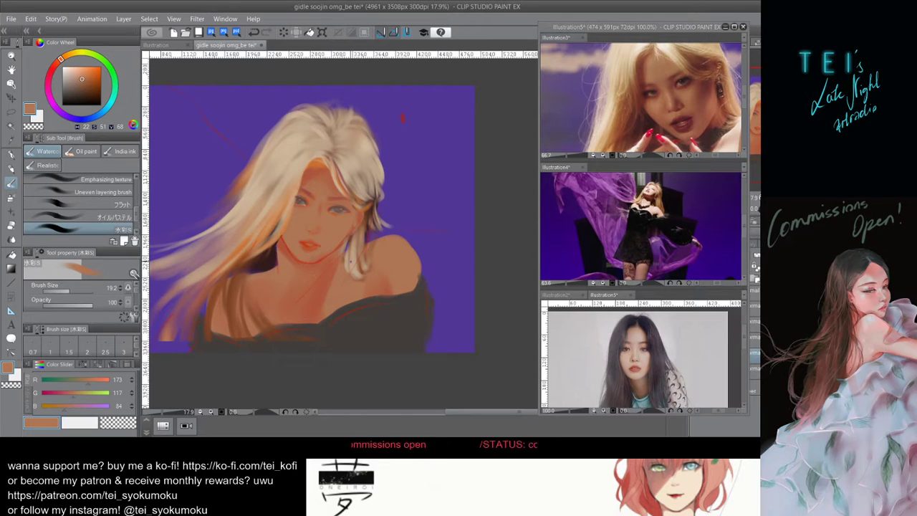
{"action": "left_click_drag", "start_coordinate": [319, 210], "coordinate": [327, 206]}
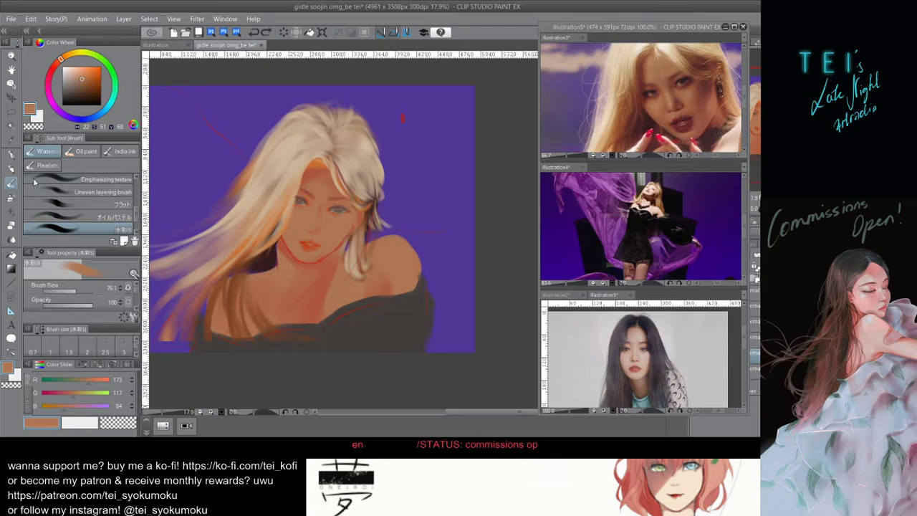
Sample the reddish orange, RGB 183, 76, 39, from the lips and try strokes along the nose bridge, undoing them.
{"action": "left_click", "coordinate": [289, 253], "text": "alt"}
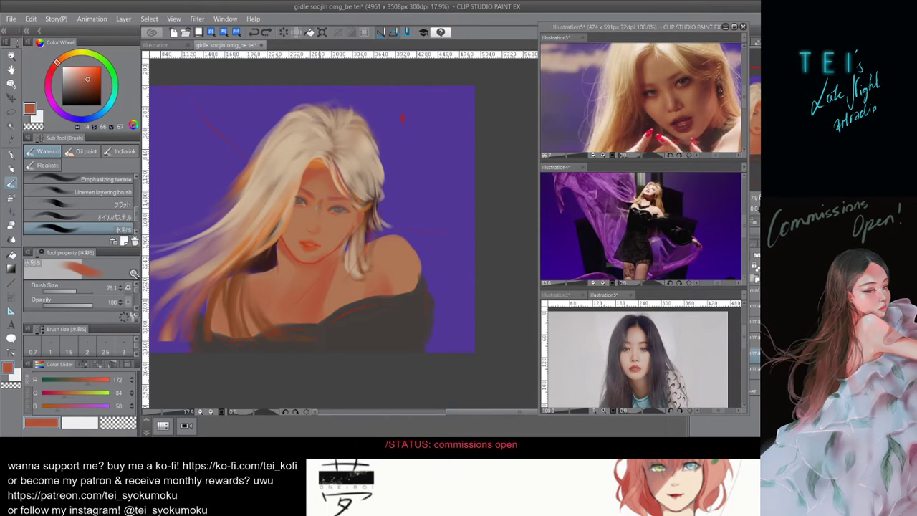
{"action": "key", "text": "ctrl+z"}
{"action": "left_click_drag", "start_coordinate": [320, 200], "coordinate": [320, 210]}
{"action": "left_click", "coordinate": [307, 245], "text": "alt"}
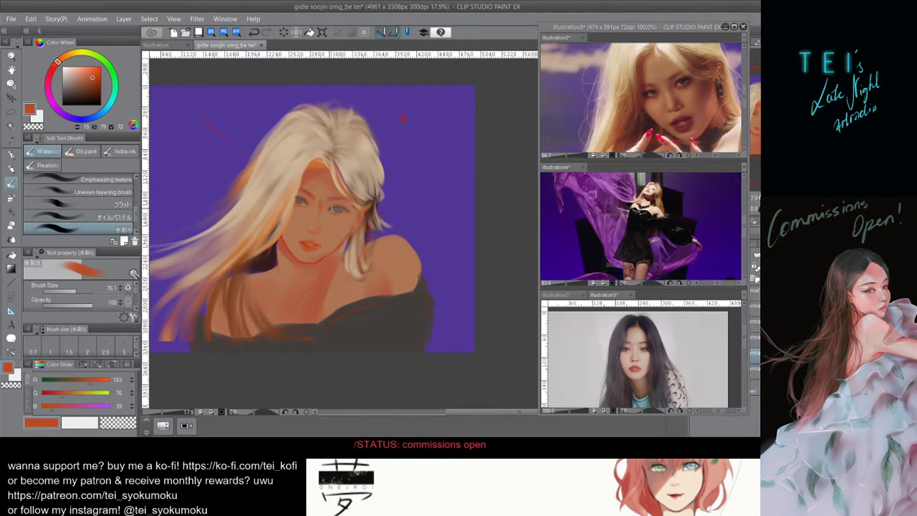
{"action": "key", "text": "ctrl+z"}
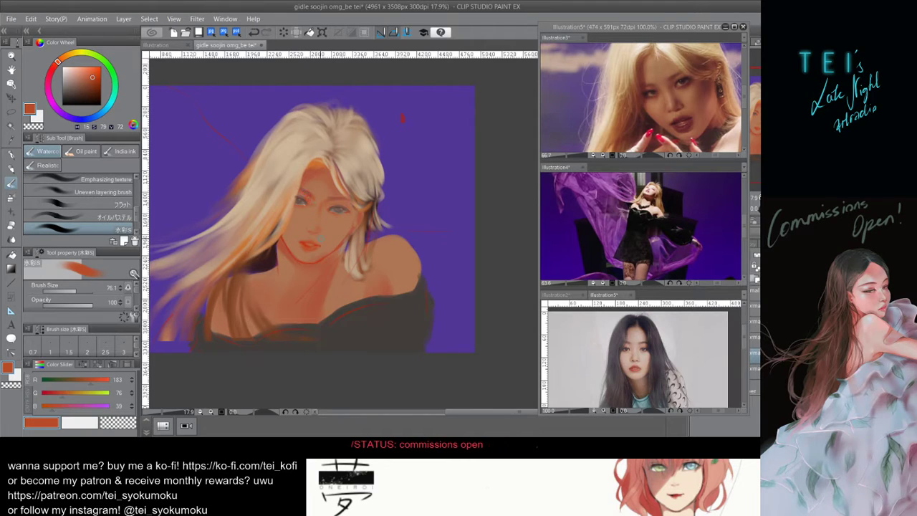
{"action": "key", "text": "ctrl+z"}
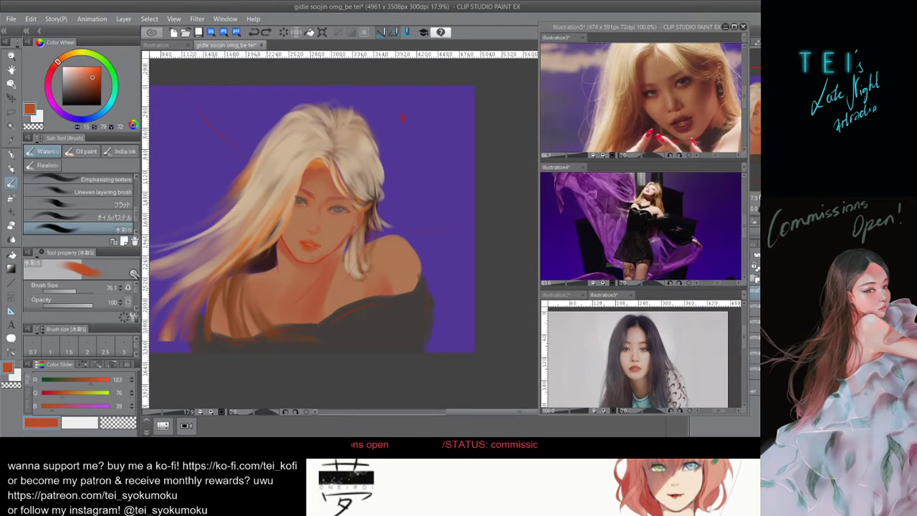
Try to adjust the left eye and eyebrow with a lasso selection and a scale and rotate transform, undoing the change.
{"action": "key", "text": "m"}
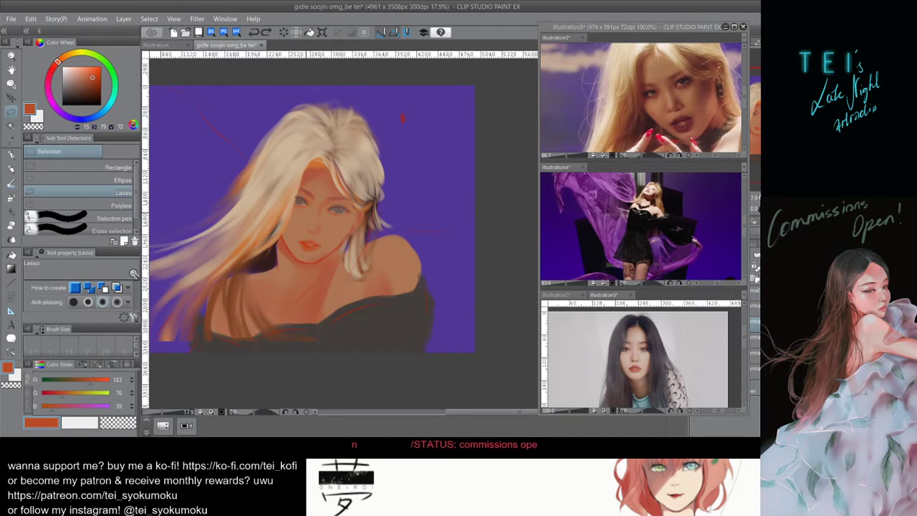
{"action": "left_click_drag", "start_coordinate": [294, 176], "coordinate": [321, 183]}
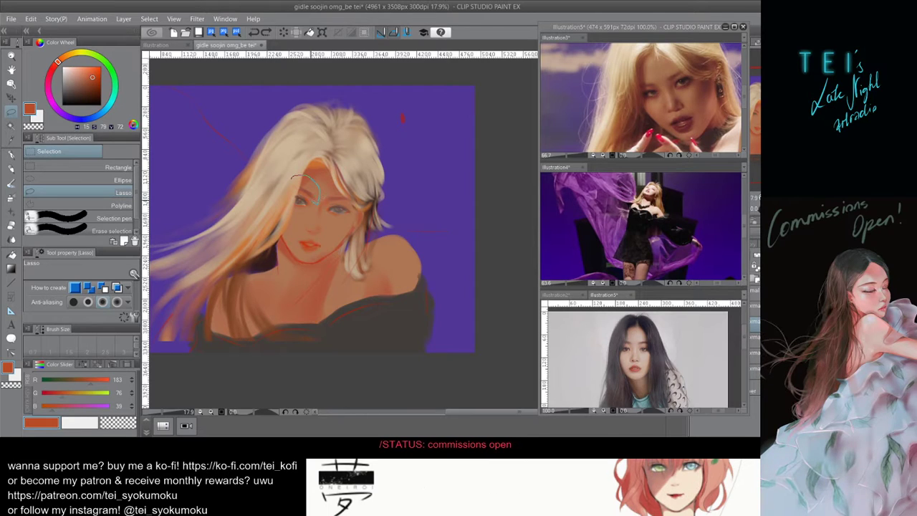
{"action": "key", "text": "ctrl+t"}
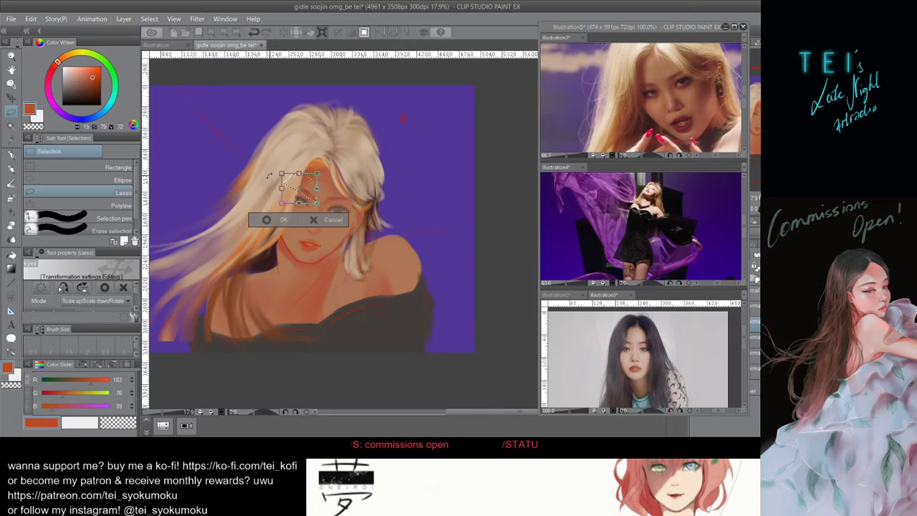
{"action": "key", "text": "Return"}
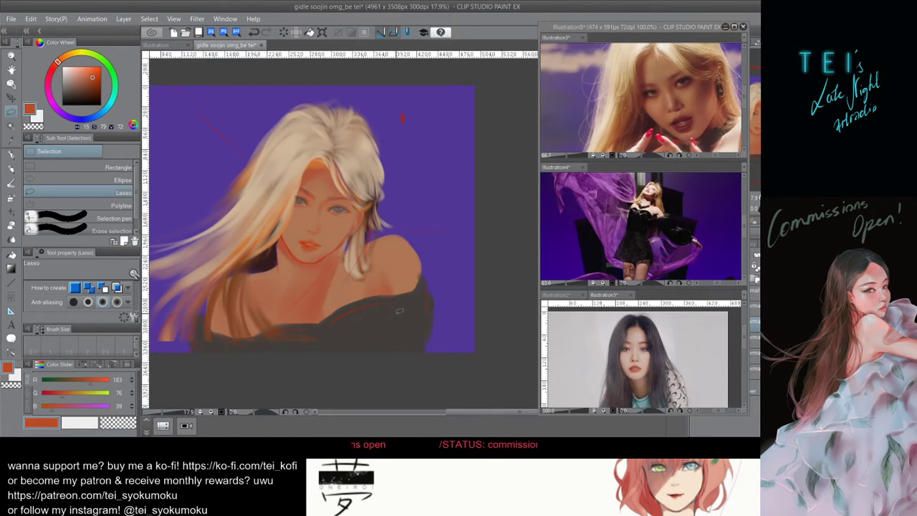
{"action": "key", "text": "ctrl+z"}
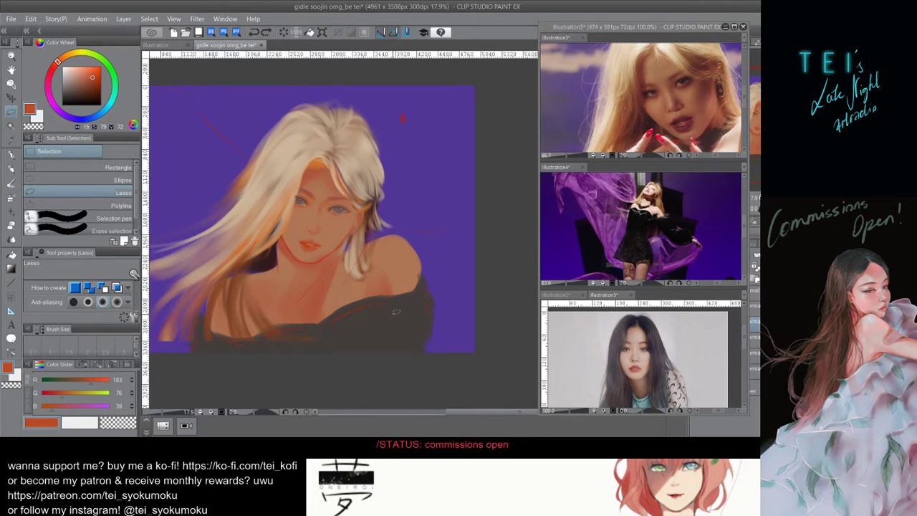
Reduce the Soft eraser to size 119.6, soften the area between the left eye and nose bridge, and switch to another layer.
{"action": "left_click", "coordinate": [11, 224]}
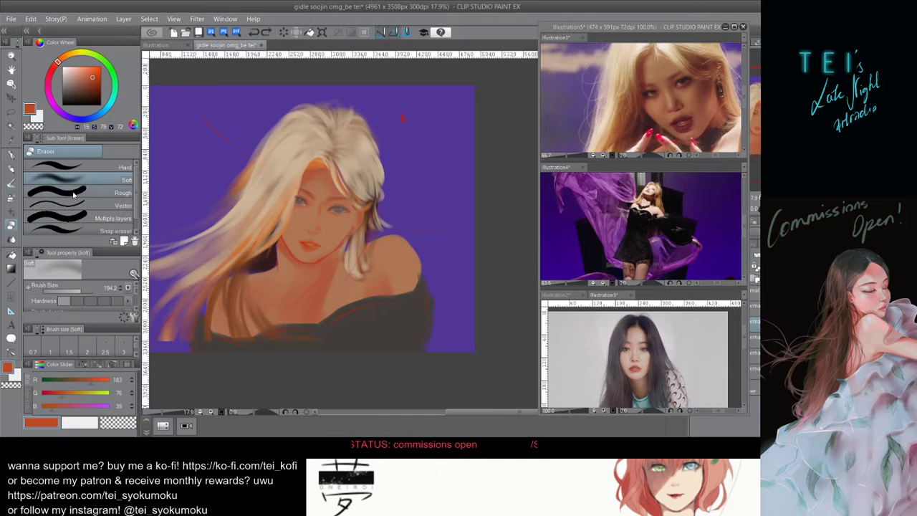
{"action": "key", "text": "bracketleft"}
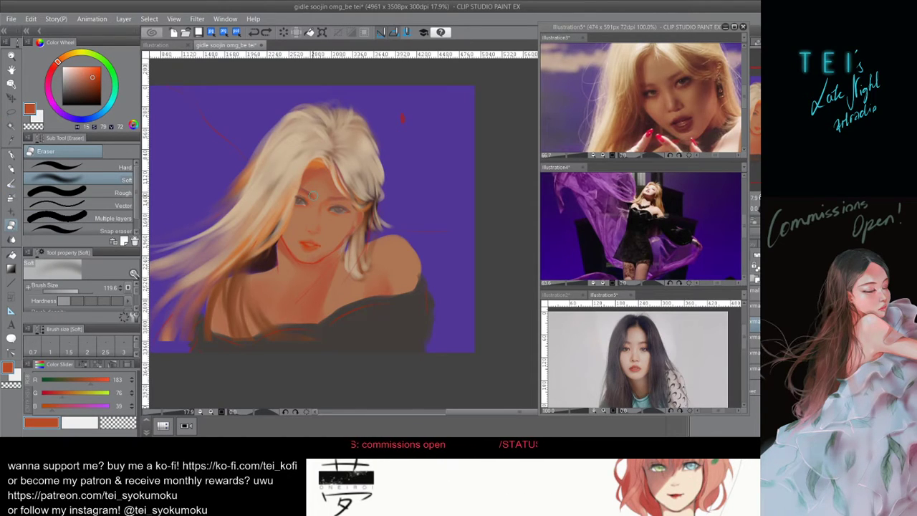
{"action": "left_click_drag", "start_coordinate": [312, 198], "coordinate": [313, 205]}
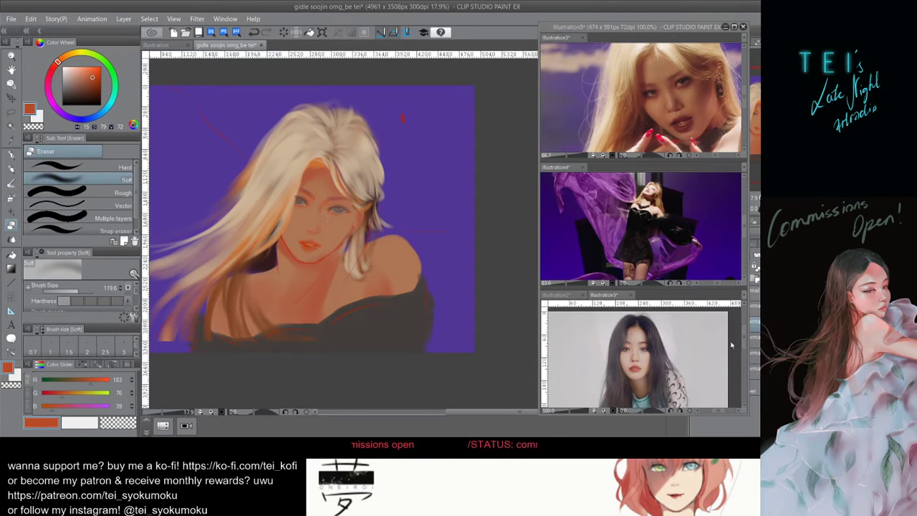
{"action": "left_click", "coordinate": [755, 354]}
Sample the skin tone, RGB 173, 117, 84, and try a brush stroke beside the nose, undoing it.
{"action": "left_click", "coordinate": [316, 202], "text": "alt"}
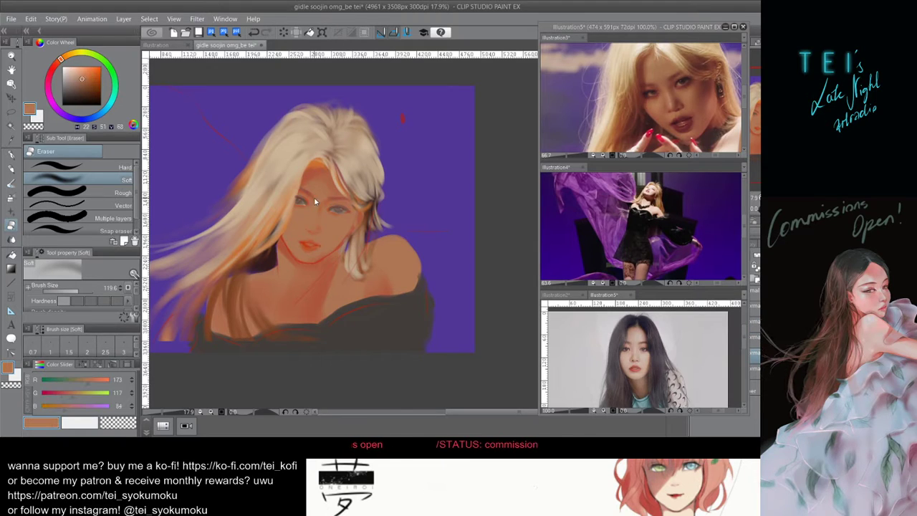
{"action": "key", "text": "bracketright"}
{"action": "key", "text": "bracketright"}
{"action": "key", "text": "b"}
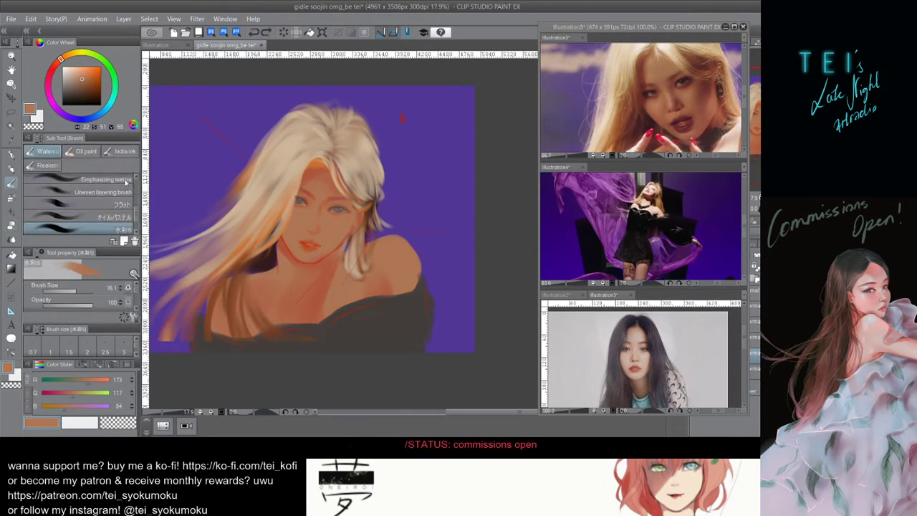
{"action": "mouse_move", "coordinate": [324, 211]}
{"action": "left_mouse_down"}
{"action": "mouse_move", "coordinate": [313, 207]}
{"action": "mouse_move", "coordinate": [332, 200]}
{"action": "mouse_move", "coordinate": [318, 219]}
{"action": "left_mouse_up"}
{"action": "key", "text": "ctrl+z"}
Sample the reddish orange, RGB 183, 77, 40, paint shading around both eyes and reduce the brush to size 31.0.
{"action": "left_click", "coordinate": [309, 244], "text": "alt"}
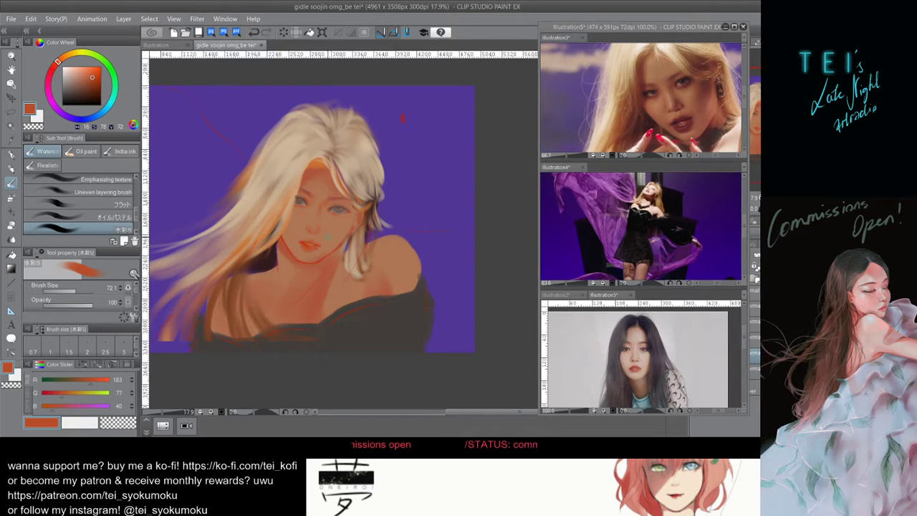
{"action": "left_click_drag", "start_coordinate": [299, 215], "coordinate": [294, 207]}
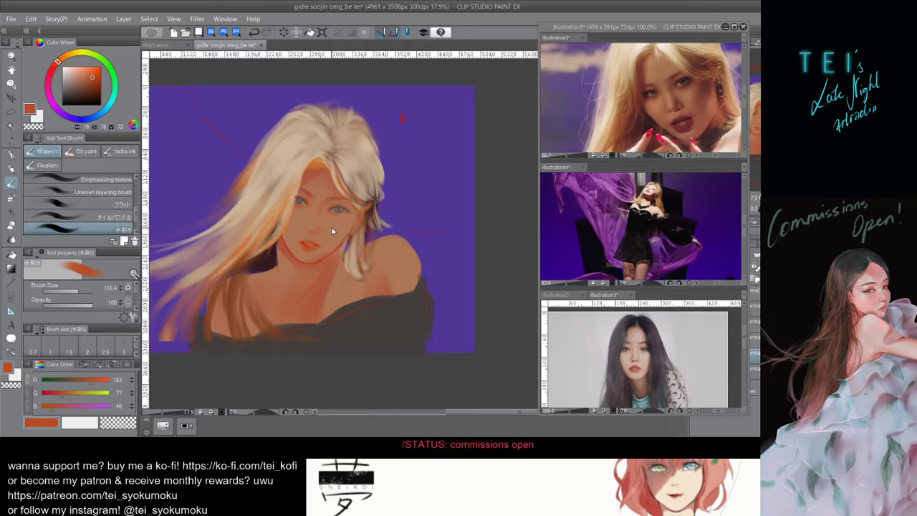
{"action": "scroll", "coordinate": [331, 228], "scroll_direction": "up", "scroll_amount": 3}
{"action": "left_click_drag", "start_coordinate": [287, 174], "coordinate": [291, 181]}
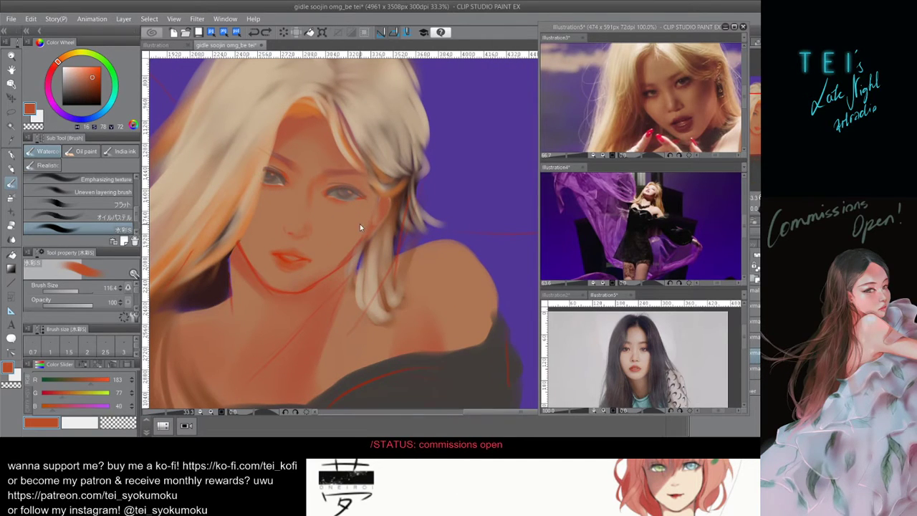
{"action": "key", "text": "ctrl+z"}
{"action": "left_click_drag", "start_coordinate": [351, 202], "coordinate": [353, 200]}
{"action": "key", "text": "["}
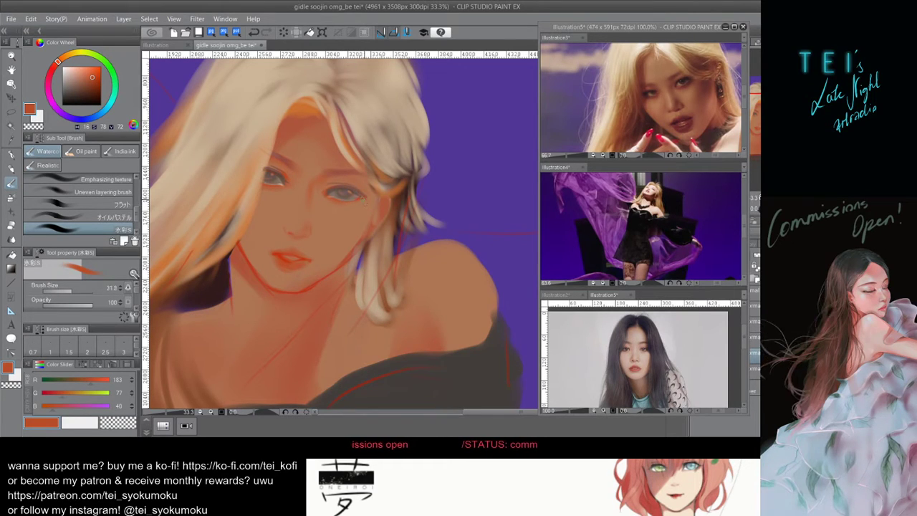
Try to touch up the outer corner of the right eye at brush size 32.1, undoing the stroke.
{"action": "key", "text": "]"}
{"action": "key", "text": "]"}
{"action": "key", "text": "]"}
{"action": "key", "text": "]"}
{"action": "key", "text": "]"}
{"action": "key", "text": "]"}
{"action": "key", "text": "ctrl+z"}
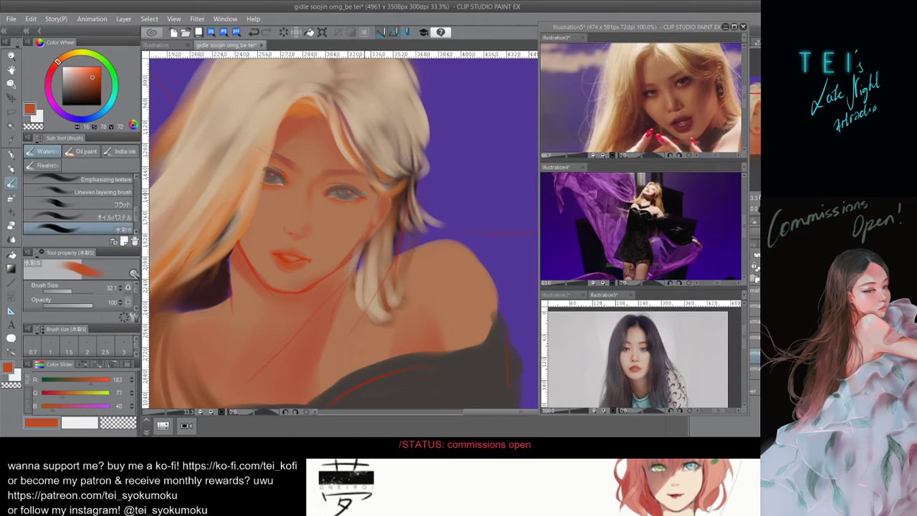
Reduce the brush to size 19.8 and undo the last touch-up around the eyes.
{"action": "key", "text": "["}
{"action": "key", "text": "["}
{"action": "key", "text": "["}
{"action": "key", "text": "["}
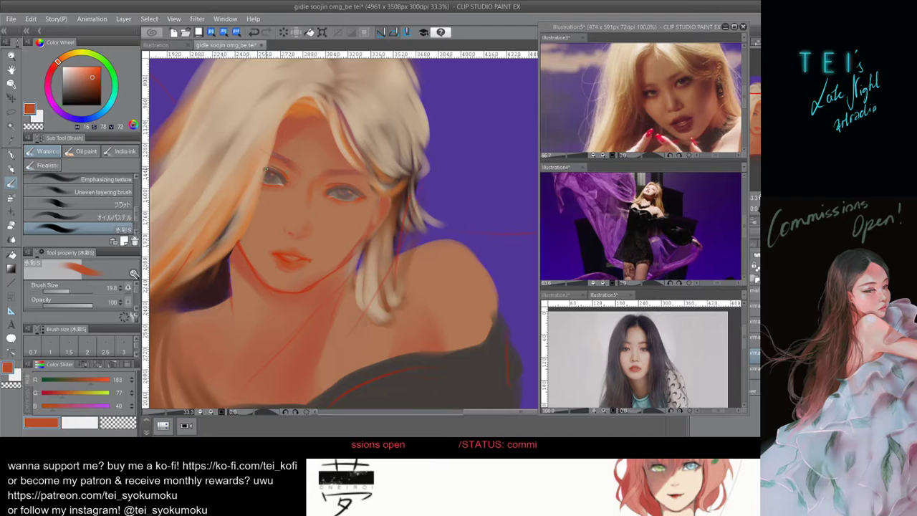
{"action": "key", "text": "ctrl+z"}
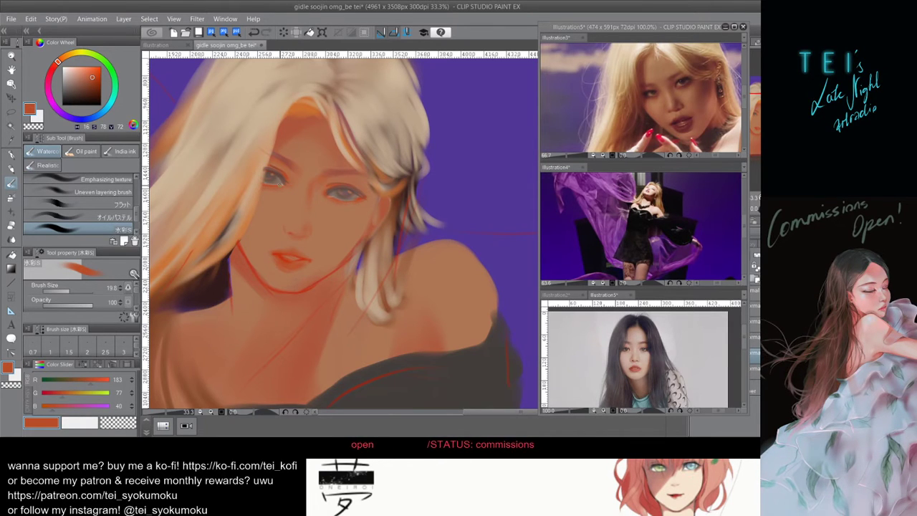
{"action": "scroll", "coordinate": [369, 221], "scroll_direction": "down", "scroll_amount": 4}
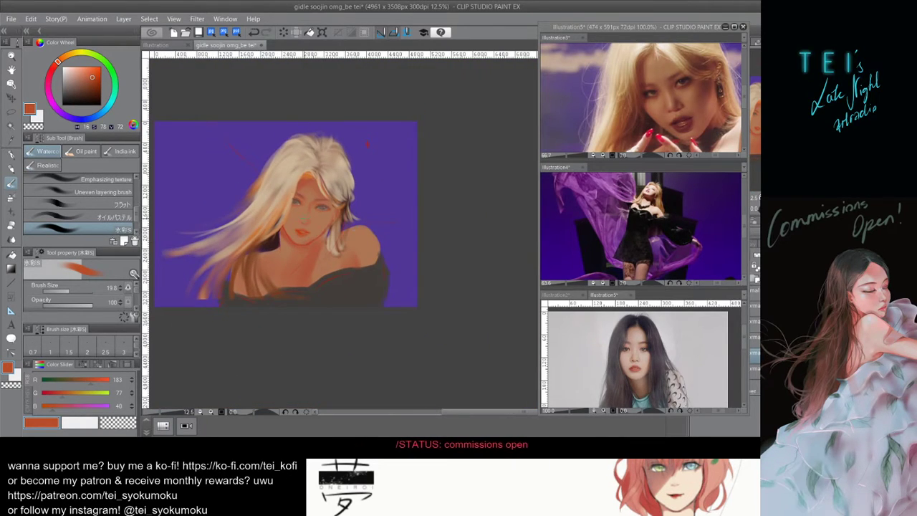
{"action": "scroll", "coordinate": [369, 221], "scroll_direction": "up", "scroll_amount": 1}
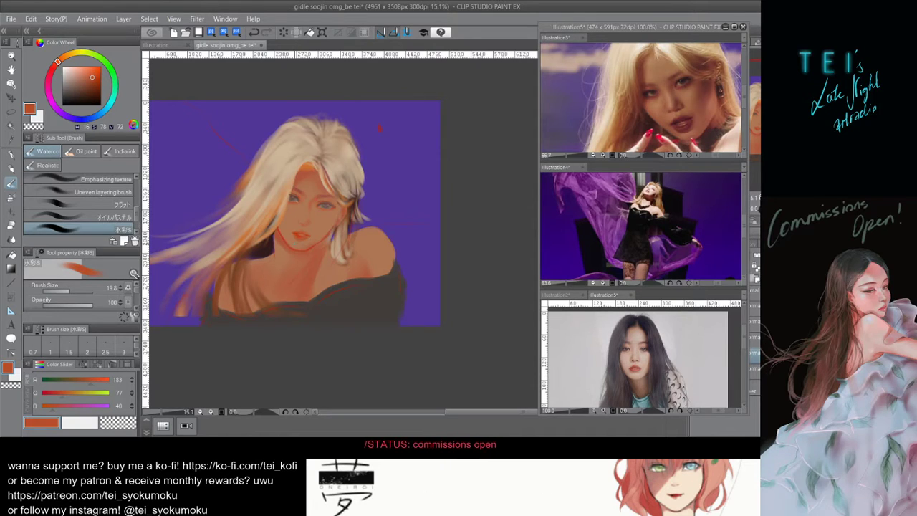
{"action": "scroll", "coordinate": [329, 275], "scroll_direction": "up", "scroll_amount": 1}
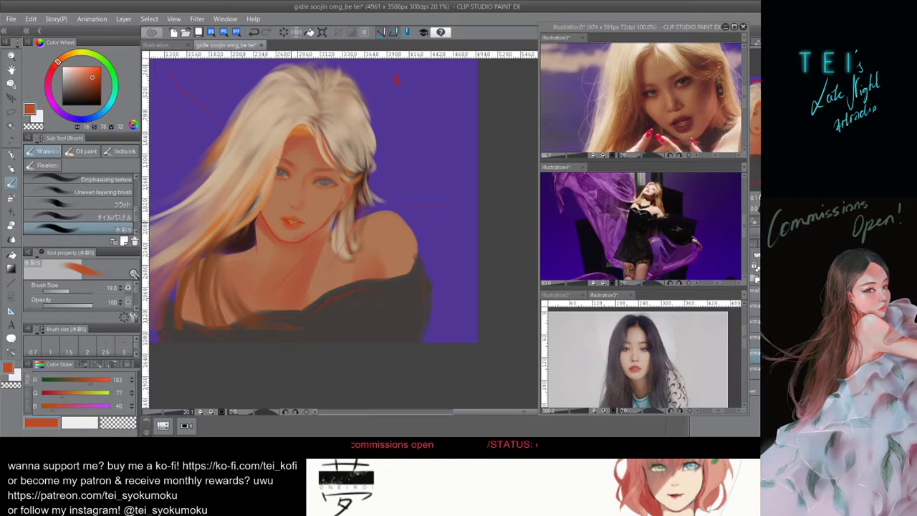
Try to soften the lips with the Soft eraser, reducing it to size 164.7 and undoing each stroke.
{"action": "left_click", "coordinate": [299, 229], "text": "alt"}
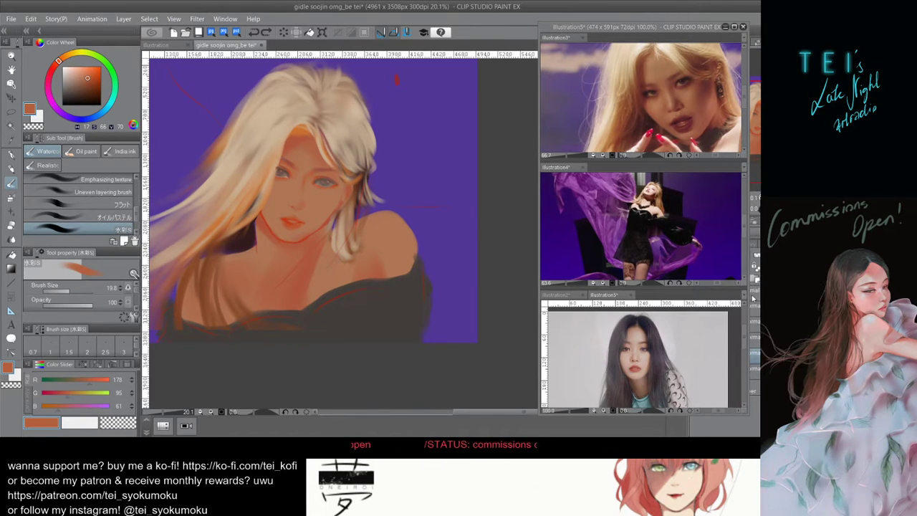
{"action": "key", "text": "e"}
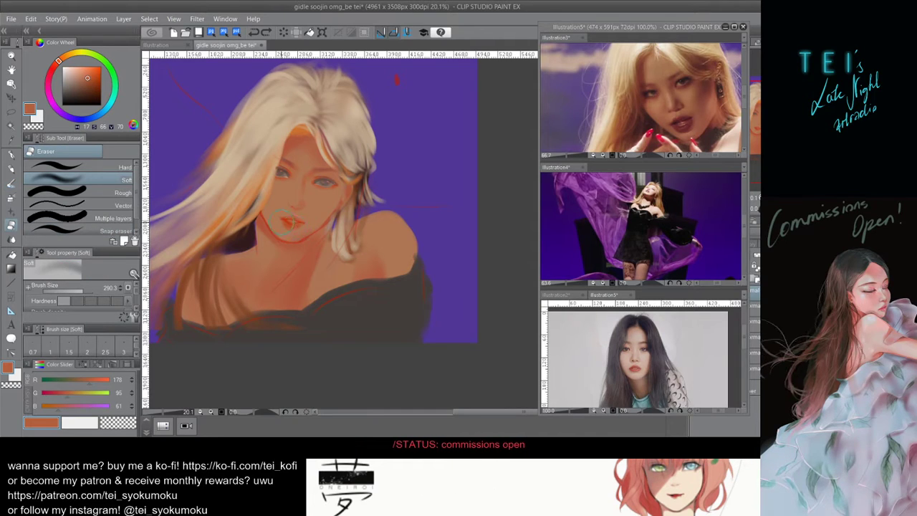
{"action": "key", "text": "ctrl+z"}
{"action": "key", "text": "bracketleft"}
{"action": "key", "text": "bracketleft"}
{"action": "key", "text": "bracketleft"}
{"action": "left_click_drag", "start_coordinate": [287, 221], "coordinate": [299, 227]}
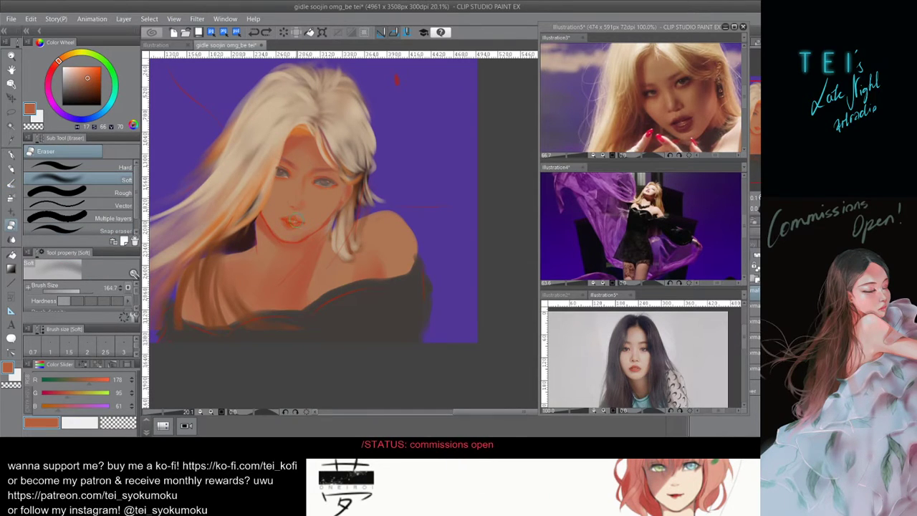
{"action": "key", "text": "ctrl+z"}
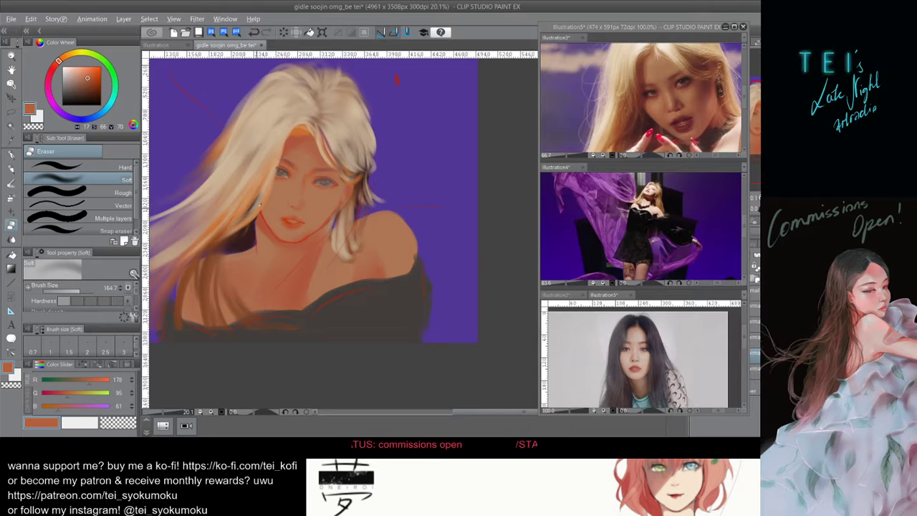
Sample the skin tone, RGB 173, 117, 84, refine the lips with the Soft eraser at size 39.0 and undo the last brush stroke.
{"action": "left_click", "coordinate": [291, 227], "text": "alt"}
{"action": "key", "text": "bracketleft"}
{"action": "key", "text": "bracketleft"}
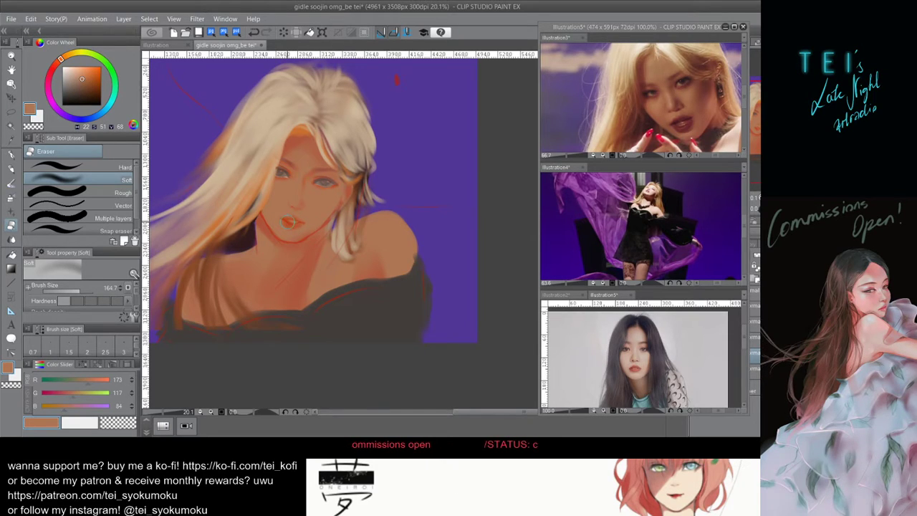
{"action": "key", "text": "bracketleft"}
{"action": "key", "text": "bracketleft"}
{"action": "key", "text": "bracketleft"}
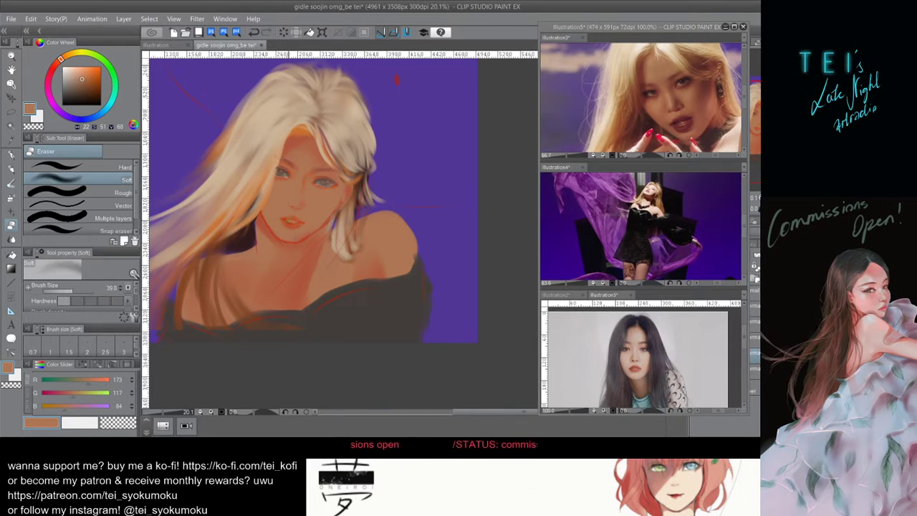
{"action": "key", "text": "b"}
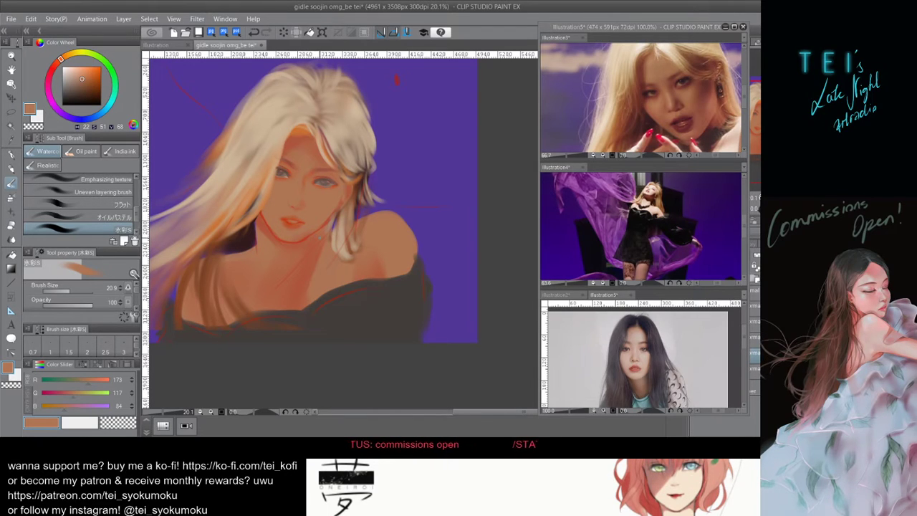
{"action": "key", "text": "ctrl+z"}
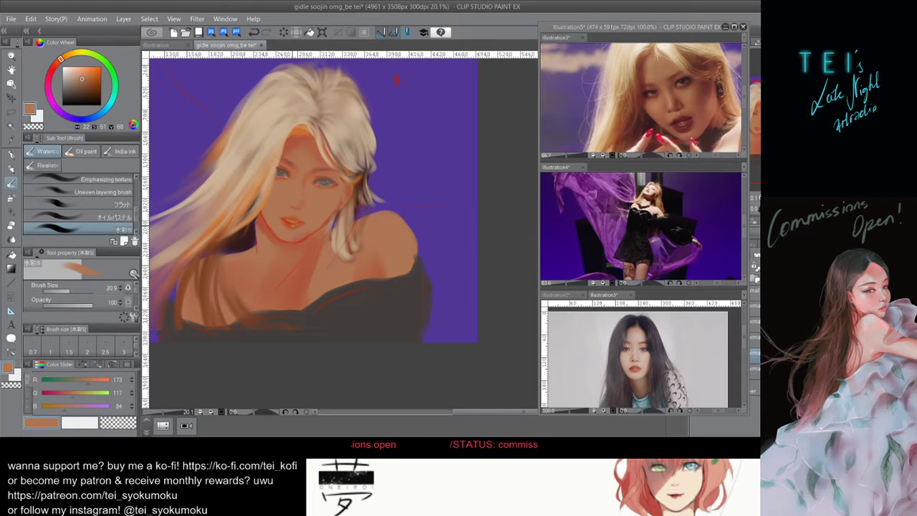
Try to touch up the lips in red-orange, RGB 187, 60, 22, at brush size 43.1, undoing the strokes.
{"action": "left_click", "coordinate": [96, 76]}
{"action": "left_click", "coordinate": [57, 63]}
{"action": "key", "text": "]"}
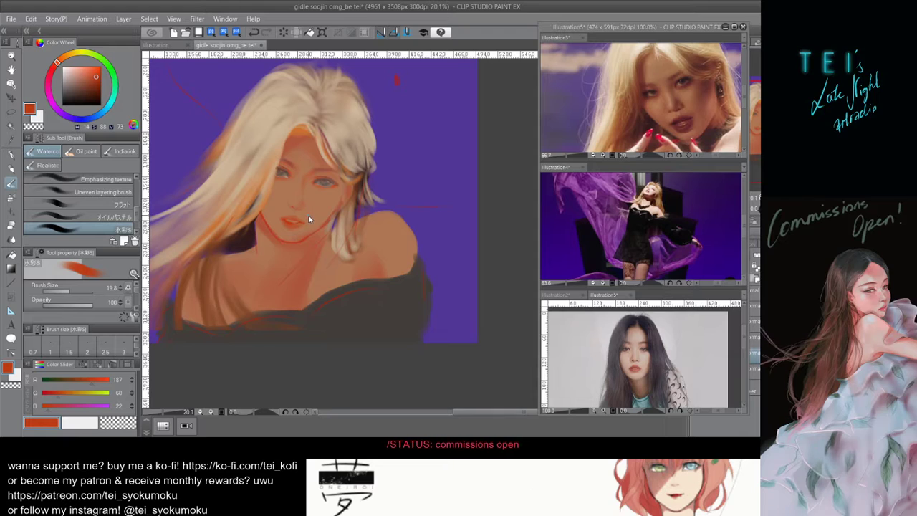
{"action": "key", "text": "["}
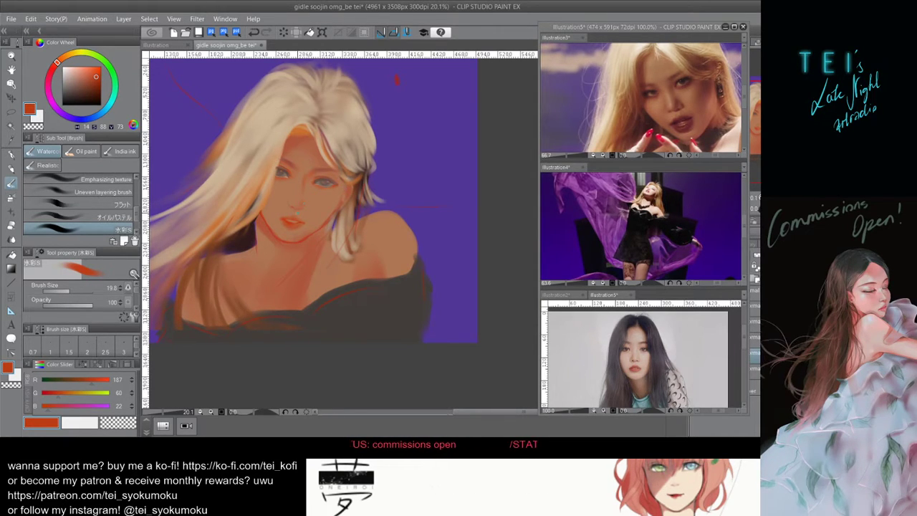
{"action": "key", "text": "bracketright"}
{"action": "key", "text": "bracketright"}
{"action": "key", "text": "bracketright"}
{"action": "key", "text": "bracketright"}
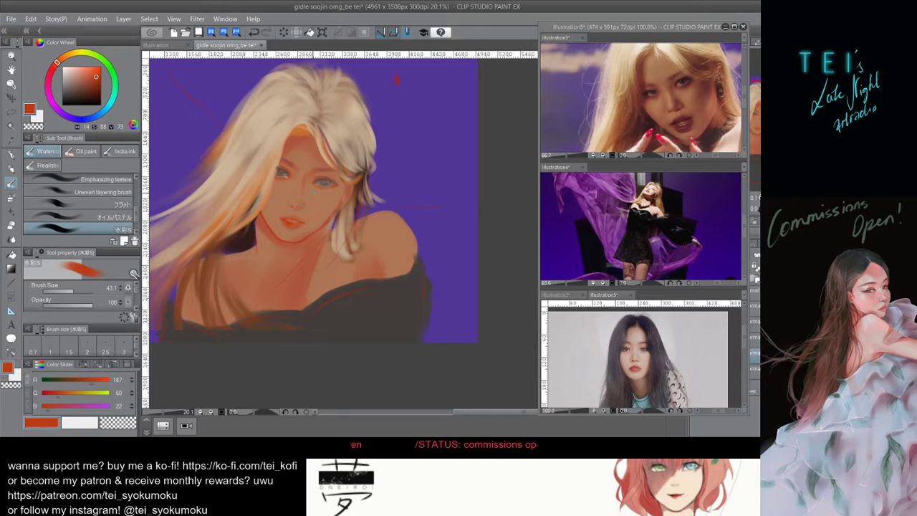
{"action": "mouse_move", "coordinate": [303, 213]}
{"action": "left_mouse_down"}
{"action": "mouse_move", "coordinate": [296, 207]}
{"action": "mouse_move", "coordinate": [307, 191]}
{"action": "mouse_move", "coordinate": [296, 209]}
{"action": "left_mouse_up"}
{"action": "key", "text": "ctrl+z"}
{"action": "key", "text": "ctrl+z"}
{"action": "key", "text": "ctrl+z"}
{"action": "key", "text": "ctrl+z"}
{"action": "key", "text": "ctrl+z"}
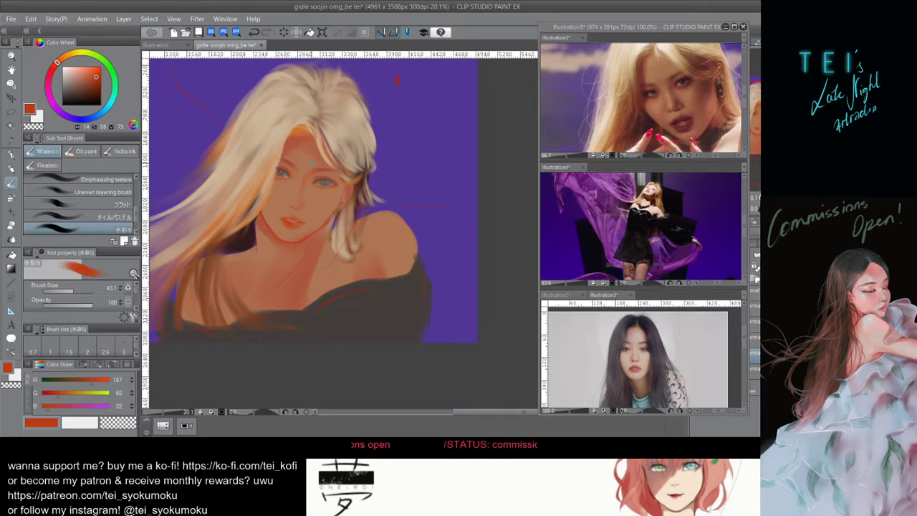
Try a pale pink highlight, RGB 191, 157, 147, on the lips at brush size 22.0, undoing the stroke.
{"action": "key", "text": "ctrl+minus"}
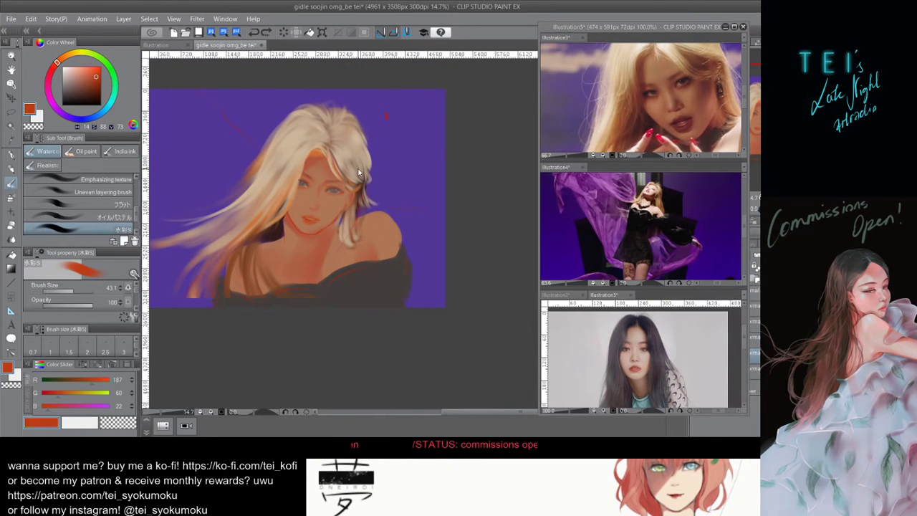
{"action": "scroll", "coordinate": [341, 167], "scroll_direction": "up", "scroll_amount": 1}
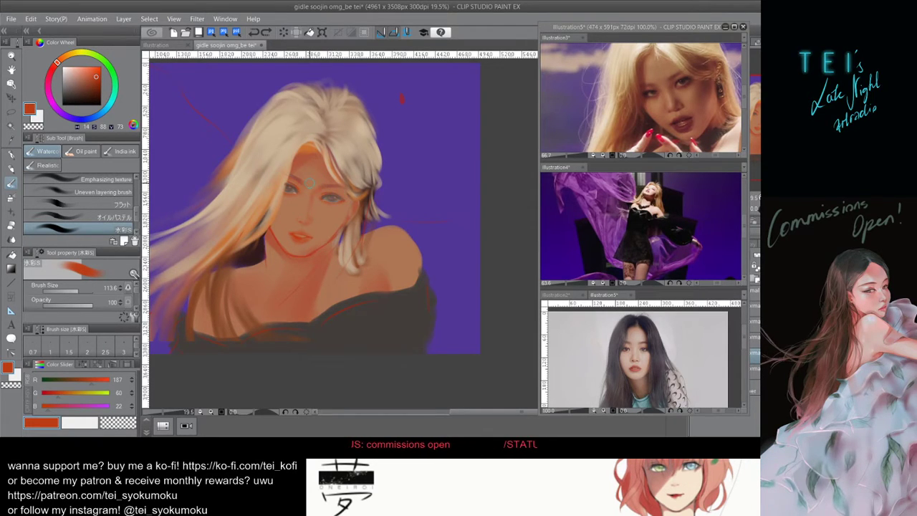
{"action": "scroll", "coordinate": [281, 194], "scroll_direction": "down", "scroll_amount": 2}
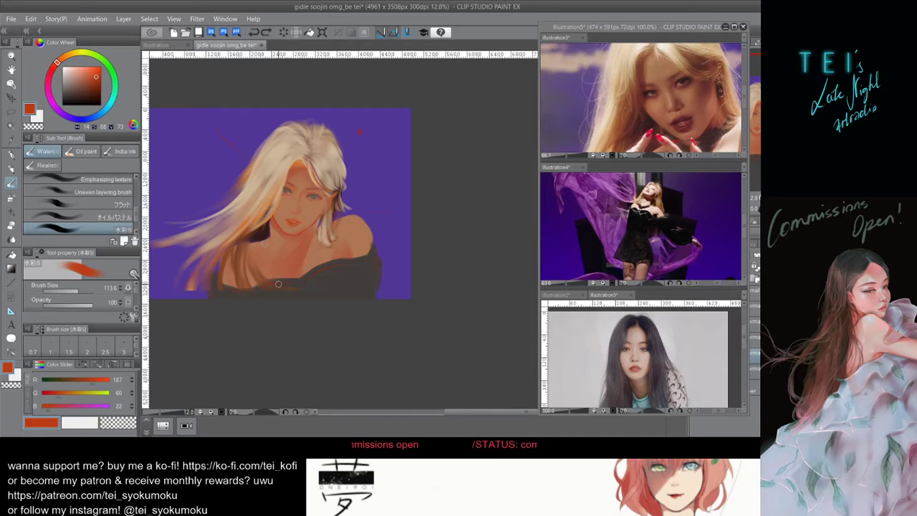
{"action": "scroll", "coordinate": [295, 256], "scroll_direction": "up", "scroll_amount": 2}
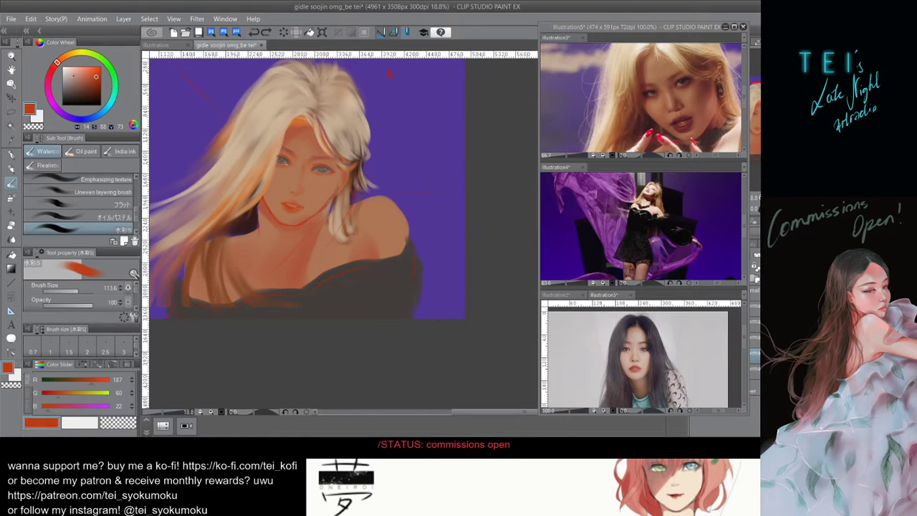
{"action": "left_click", "coordinate": [70, 76]}
{"action": "left_click_drag", "start_coordinate": [294, 208], "coordinate": [289, 208]}
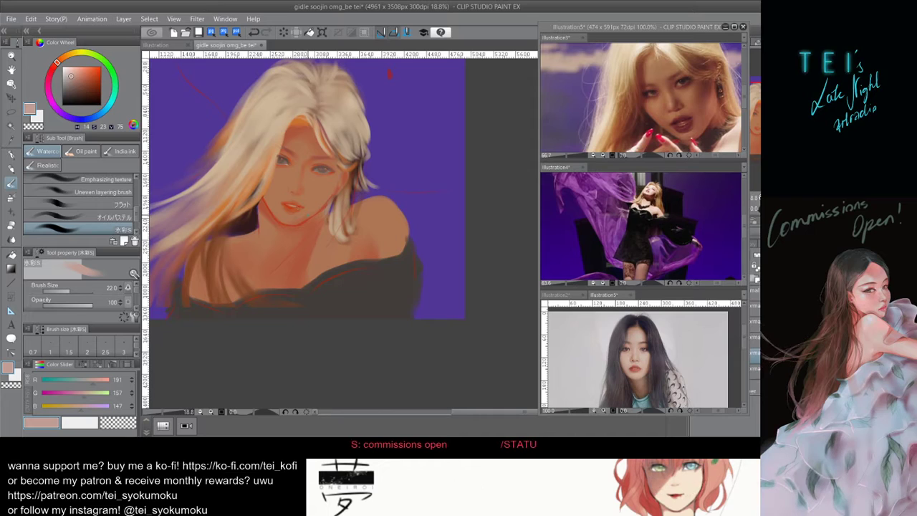
{"action": "key", "text": "ctrl+z"}
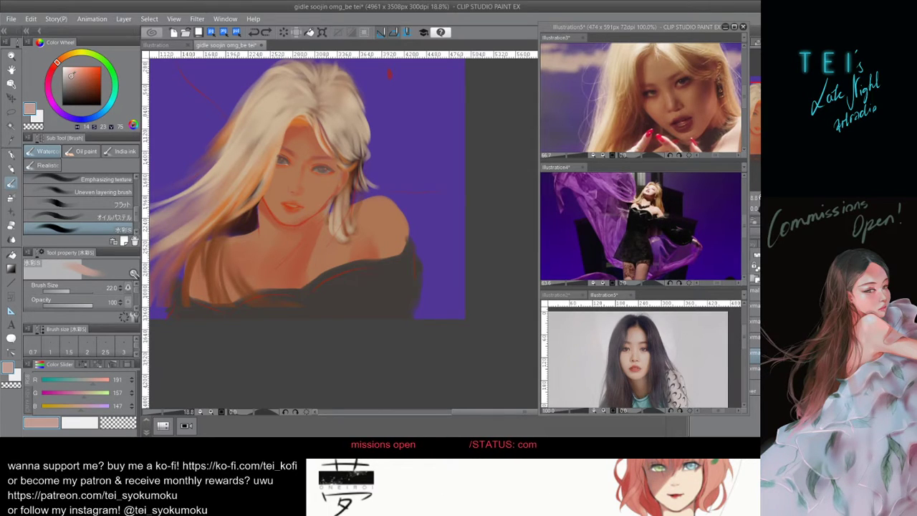
Try darkening the line between the lips with dark red-brown, RGB 120, 32, 5, at brush size 22.0.
{"action": "left_click", "coordinate": [69, 83]}
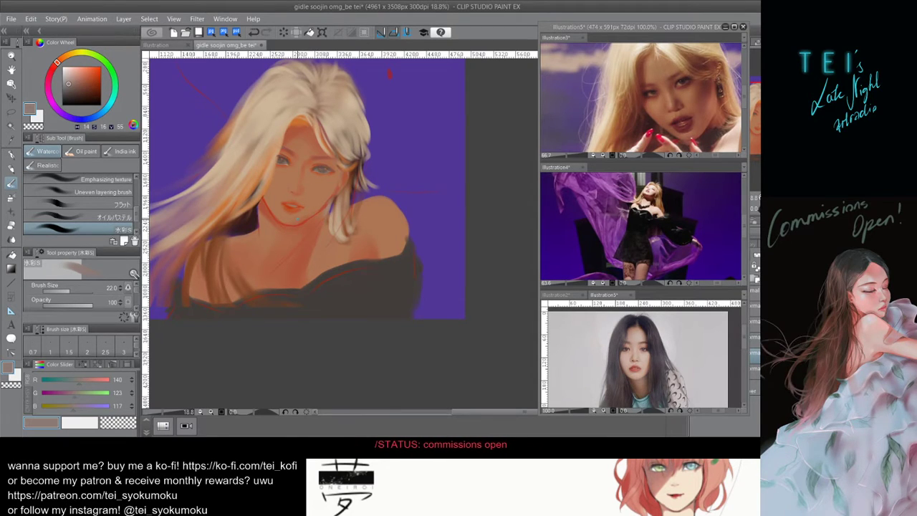
{"action": "key", "text": "ctrl+minus"}
{"action": "scroll", "coordinate": [231, 189], "scroll_direction": "up", "scroll_amount": 4}
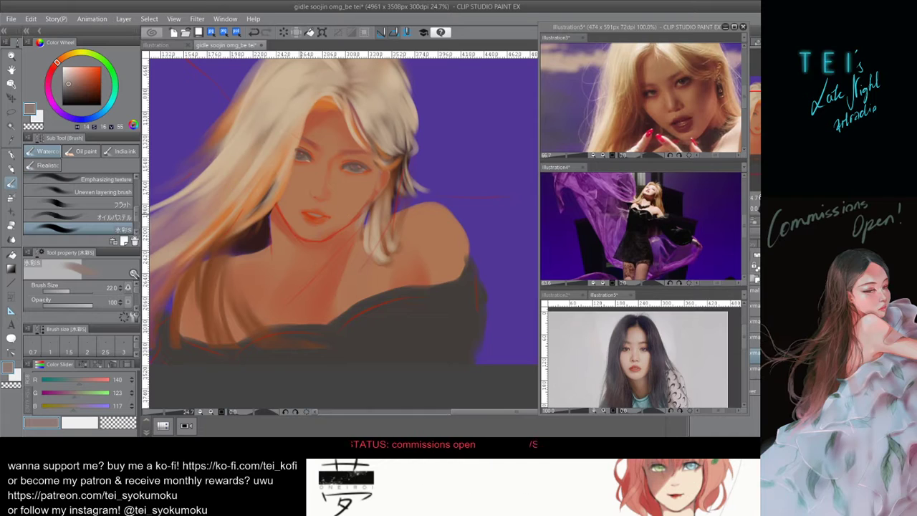
{"action": "left_click", "coordinate": [96, 76]}
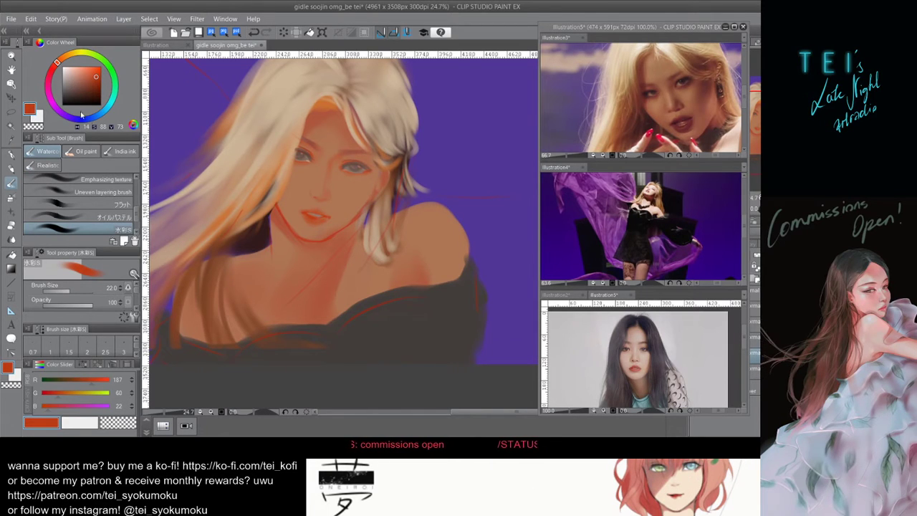
{"action": "left_click", "coordinate": [98, 86]}
{"action": "key", "text": "]"}
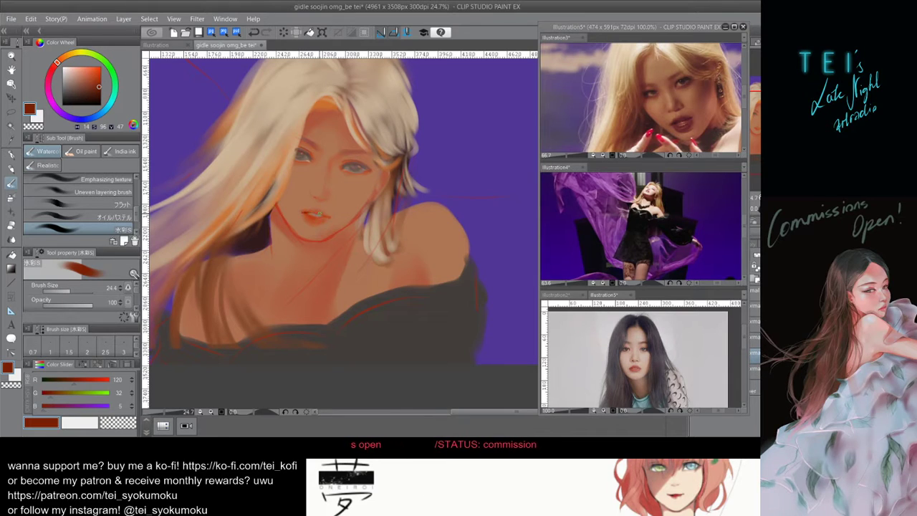
{"action": "key", "text": "["}
{"action": "key", "text": "["}
{"action": "key", "text": "["}
{"action": "key", "text": "["}
{"action": "key", "text": "["}
{"action": "key", "text": "["}
{"action": "key", "text": "["}
{"action": "key", "text": "["}
{"action": "key", "text": "["}
{"action": "key", "text": "["}
{"action": "key", "text": "["}
{"action": "key", "text": "["}
{"action": "key", "text": "]"}
{"action": "key", "text": "]"}
{"action": "key", "text": "]"}
{"action": "key", "text": "]"}
{"action": "key", "text": "]"}
{"action": "key", "text": "]"}
{"action": "key", "text": "]"}
{"action": "key", "text": "]"}
{"action": "key", "text": "]"}
{"action": "key", "text": "]"}
{"action": "key", "text": "]"}
{"action": "left_click_drag", "start_coordinate": [310, 214], "coordinate": [319, 214]}
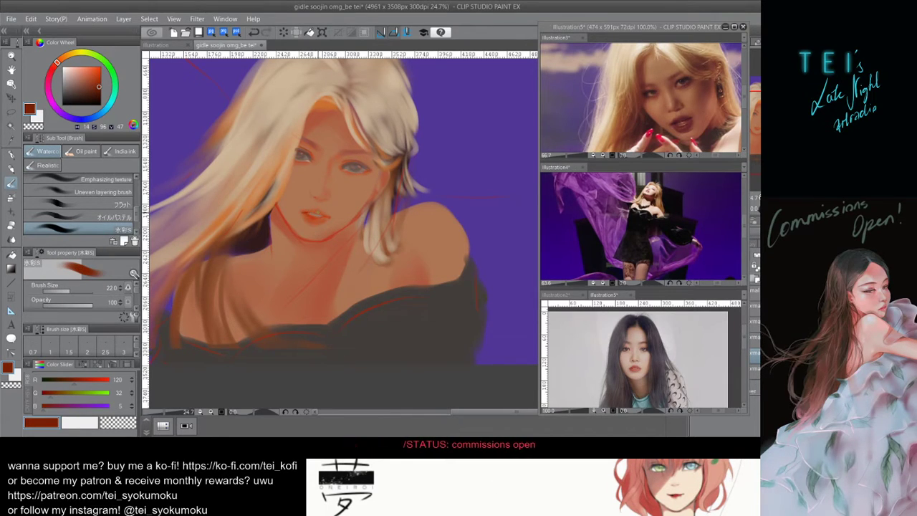
Try to redraw the mouth line from corner to corner at brush size 10.6, undoing the strokes.
{"action": "key", "text": "bracketleft"}
{"action": "key", "text": "bracketleft"}
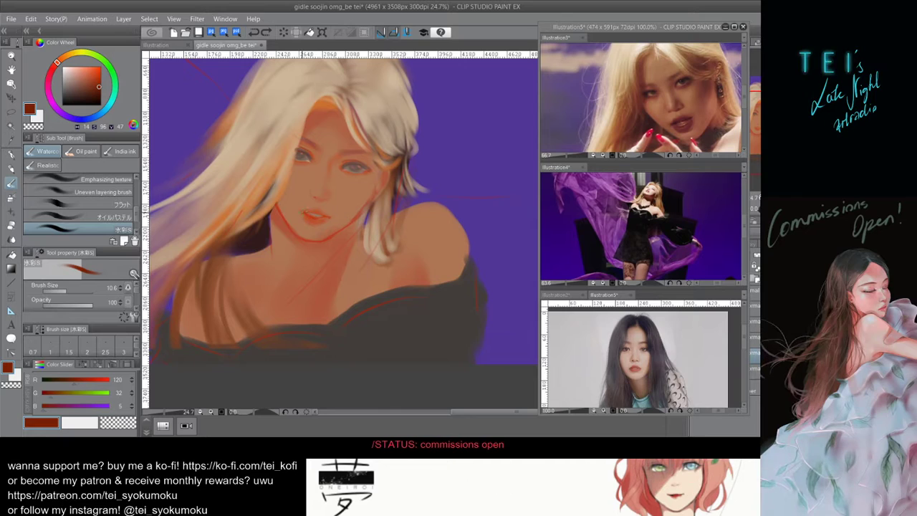
{"action": "left_click_drag", "start_coordinate": [303, 212], "coordinate": [326, 217]}
{"action": "key", "text": "ctrl+z"}
{"action": "key", "text": "ctrl+z"}
{"action": "key", "text": "ctrl+z"}
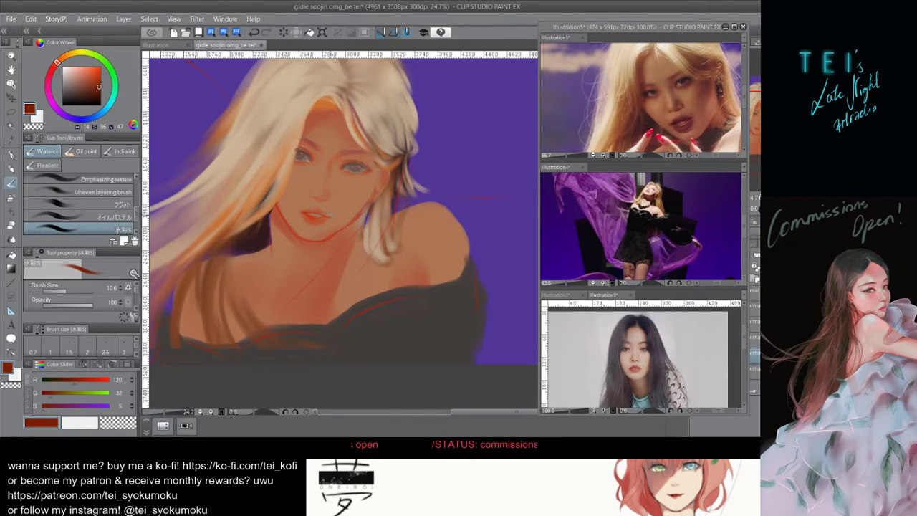
{"action": "left_click_drag", "start_coordinate": [313, 214], "coordinate": [320, 216]}
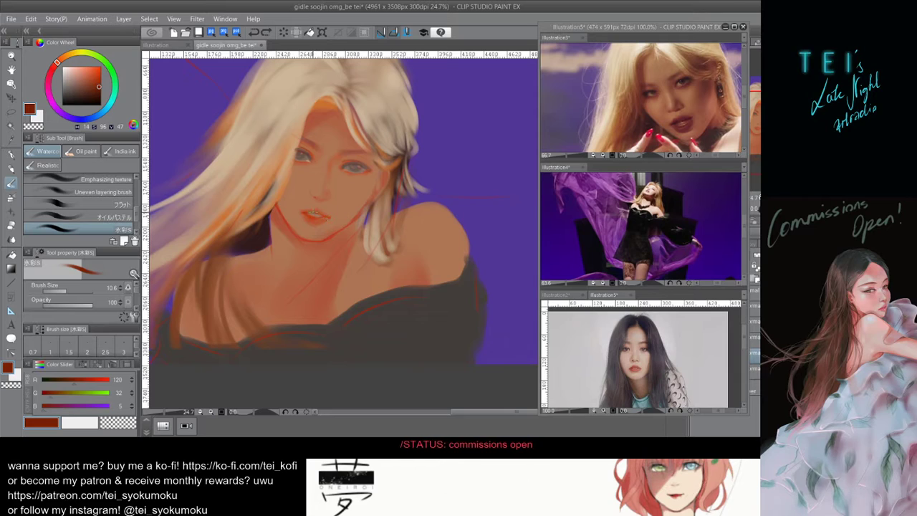
{"action": "key", "text": "ctrl+z"}
{"action": "key", "text": "ctrl+y"}
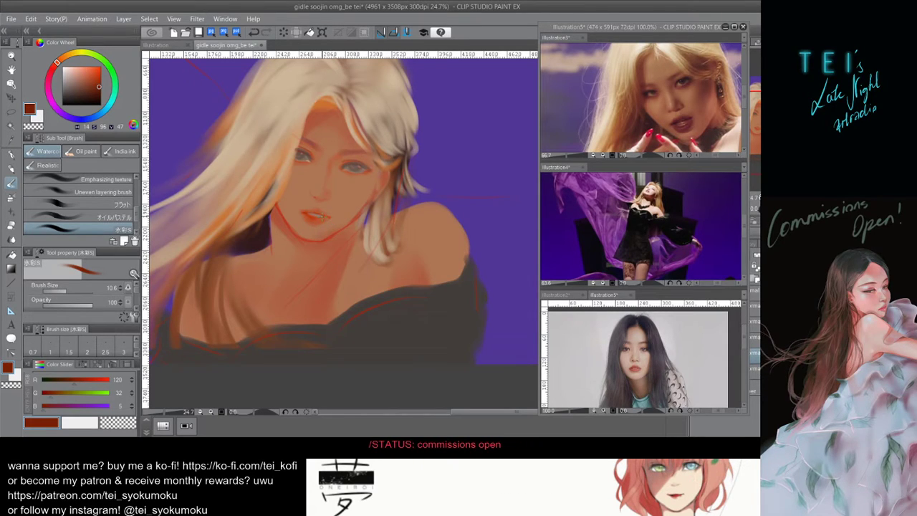
{"action": "key", "text": "ctrl+z"}
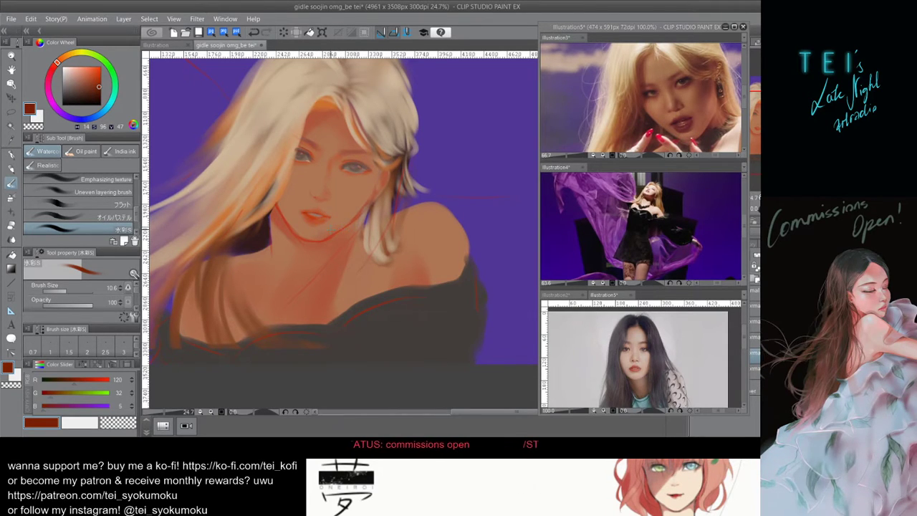
Sample the lip color, brighten it to RGB 182, 62, 28, and try a stroke across the lips, undoing it.
{"action": "scroll", "coordinate": [349, 227], "scroll_direction": "down", "scroll_amount": 2}
{"action": "scroll", "coordinate": [371, 227], "scroll_direction": "up", "scroll_amount": 1}
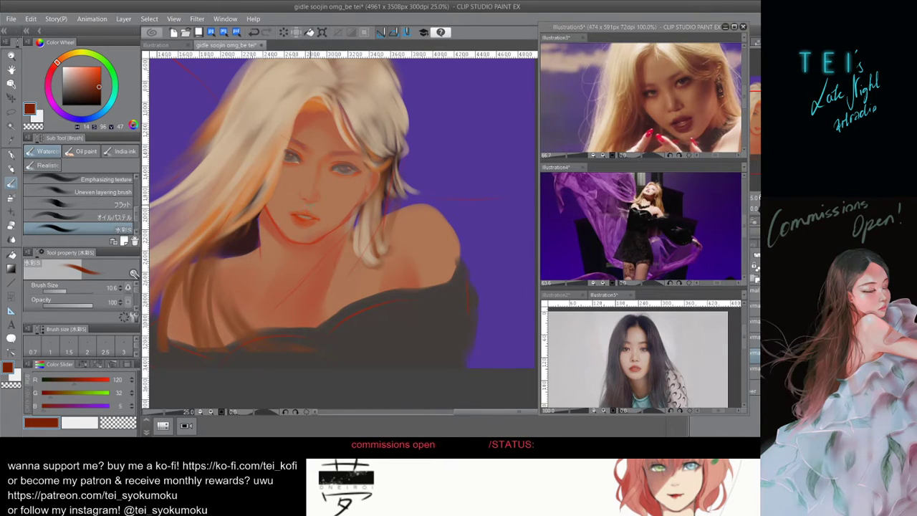
{"action": "left_click", "coordinate": [314, 210], "text": "alt"}
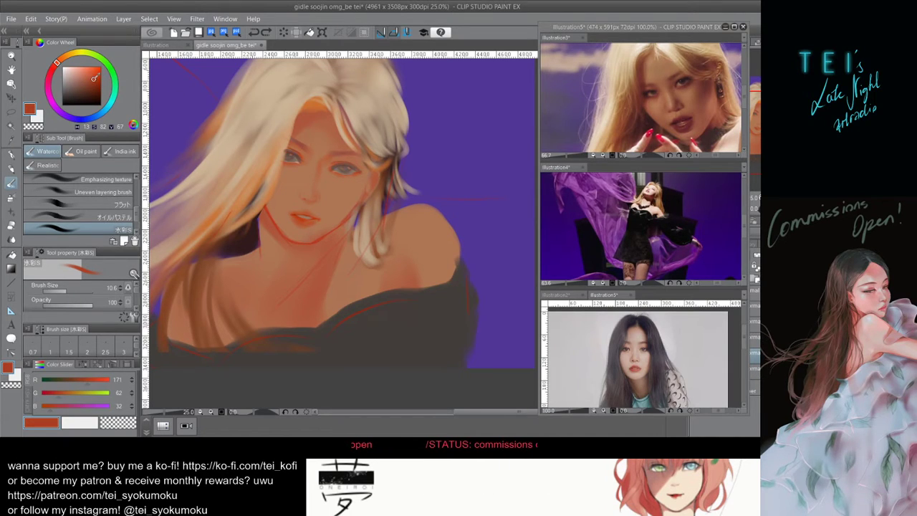
{"action": "left_click", "coordinate": [95, 77]}
{"action": "left_click_drag", "start_coordinate": [298, 215], "coordinate": [314, 216]}
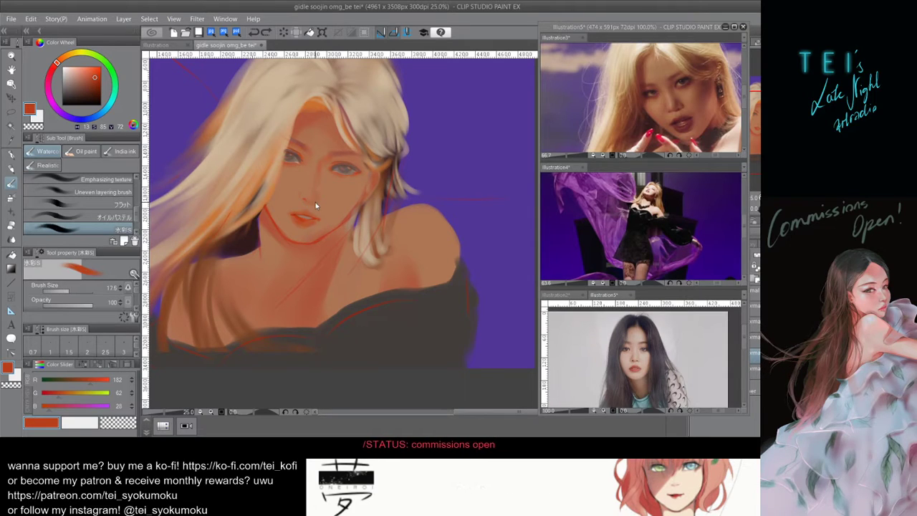
{"action": "key", "text": "bracketleft"}
{"action": "key", "text": "ctrl+z"}
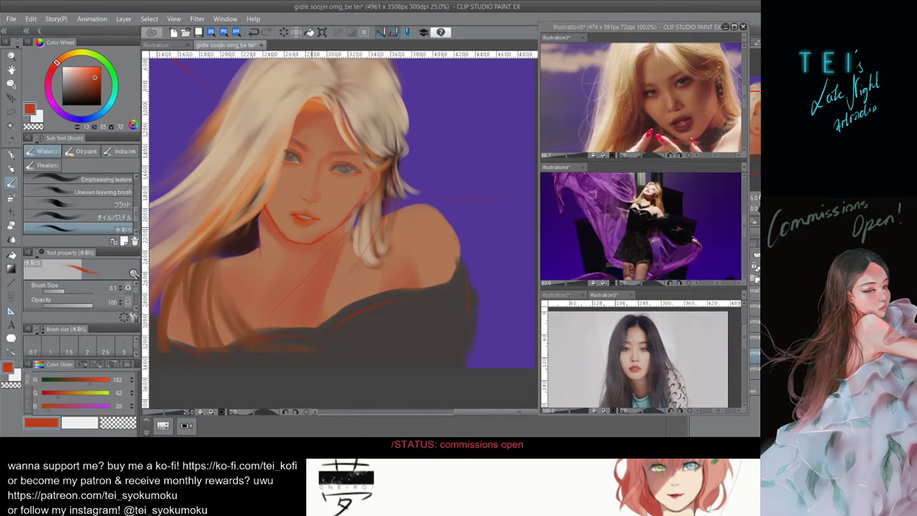
Try to refine the lips and the area beside the mouth at brush size 13.6, undoing each stroke.
{"action": "key", "text": "bracketright"}
{"action": "key", "text": "bracketright"}
{"action": "key", "text": "bracketright"}
{"action": "key", "text": "bracketright"}
{"action": "key", "text": "bracketright"}
{"action": "key", "text": "bracketright"}
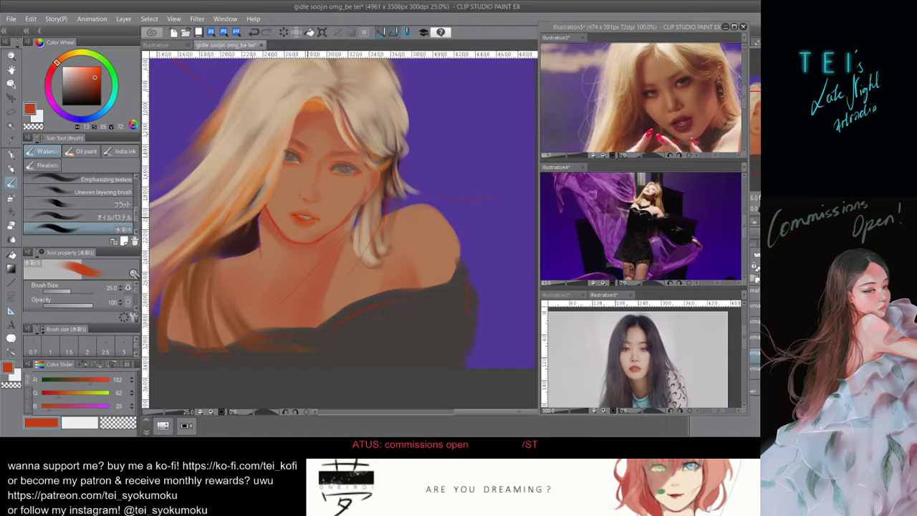
{"action": "scroll", "coordinate": [309, 224], "scroll_direction": "down", "scroll_amount": 4}
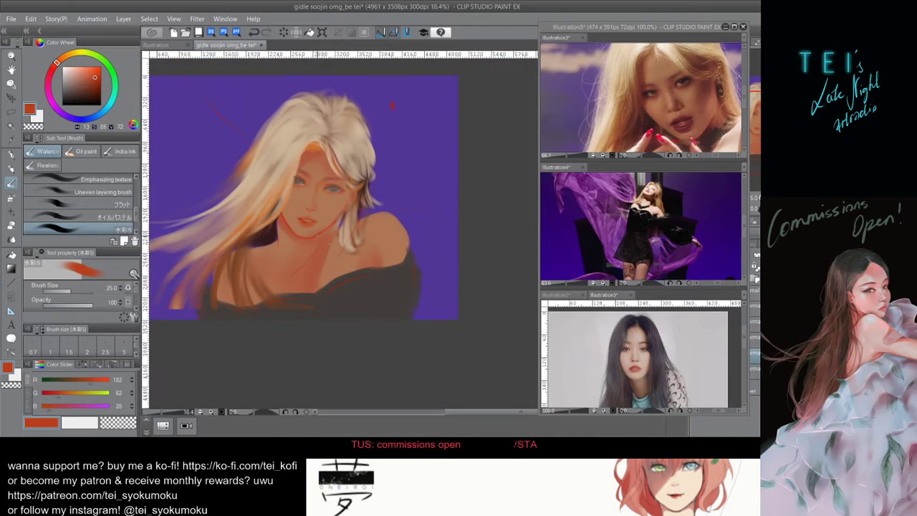
{"action": "scroll", "coordinate": [392, 105], "scroll_direction": "up", "scroll_amount": 1}
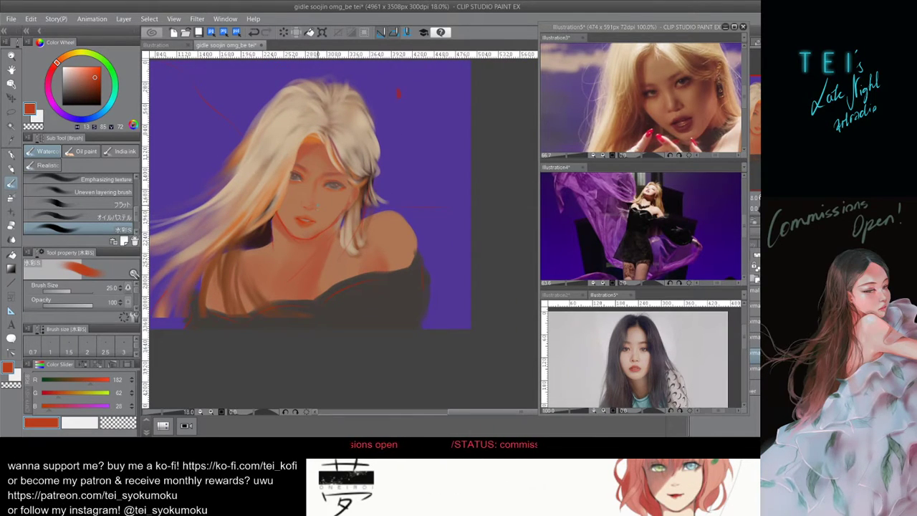
{"action": "key", "text": "bracketleft"}
{"action": "key", "text": "bracketleft"}
{"action": "key", "text": "bracketleft"}
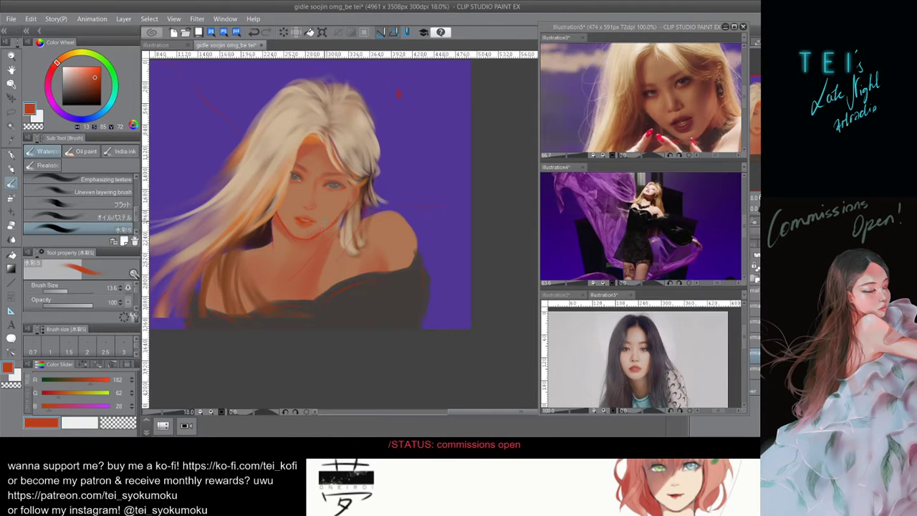
{"action": "key", "text": "ctrl+z"}
{"action": "left_click_drag", "start_coordinate": [320, 208], "coordinate": [322, 215]}
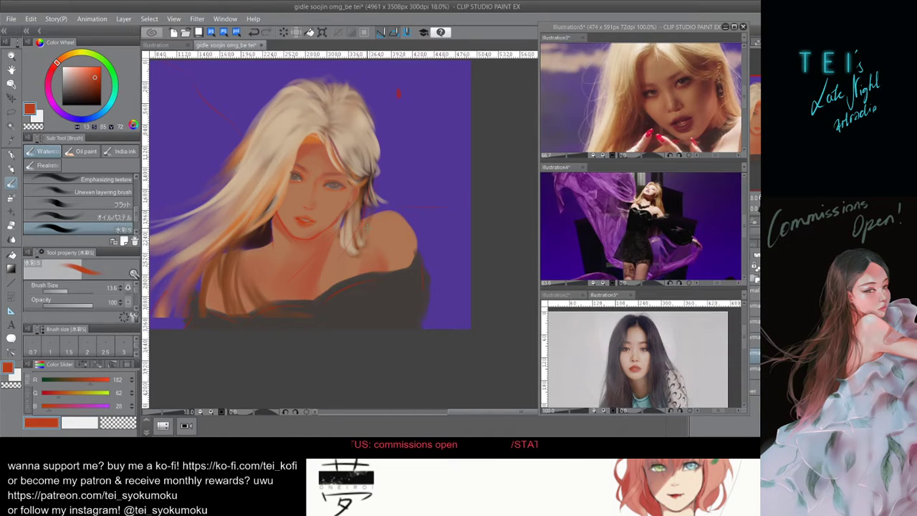
{"action": "key", "text": "ctrl+z"}
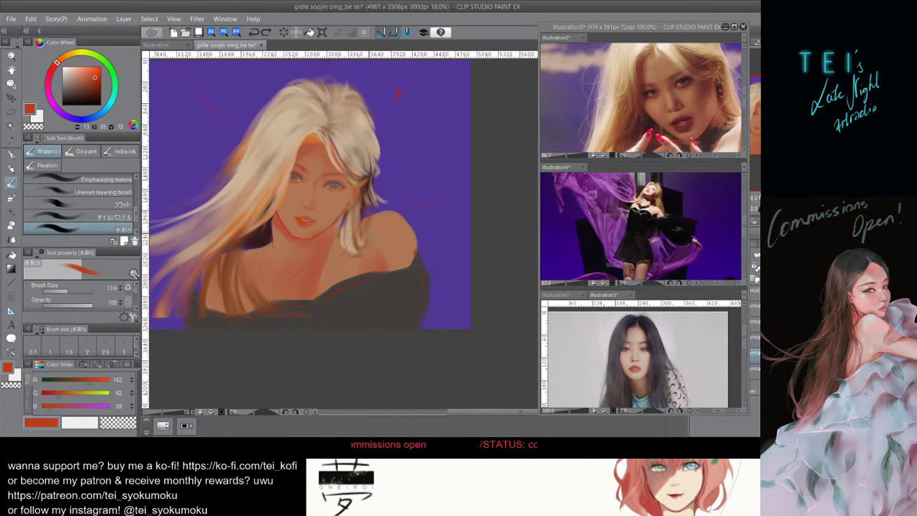
Enlarge the brush and sample the warm facial skin tone beside the nose, RGB 178, 90, 63.
{"action": "key", "text": "]"}
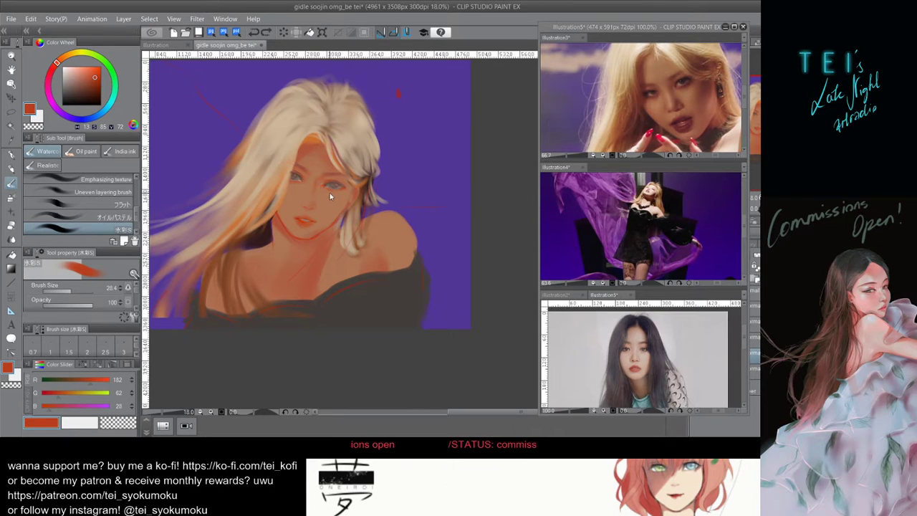
{"action": "scroll", "coordinate": [319, 189], "scroll_direction": "up", "scroll_amount": 2}
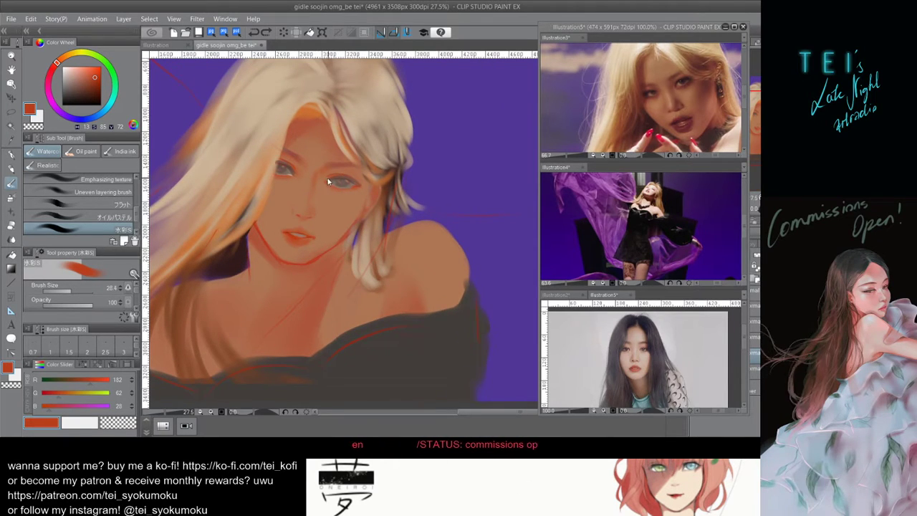
{"action": "key", "text": "bracketright"}
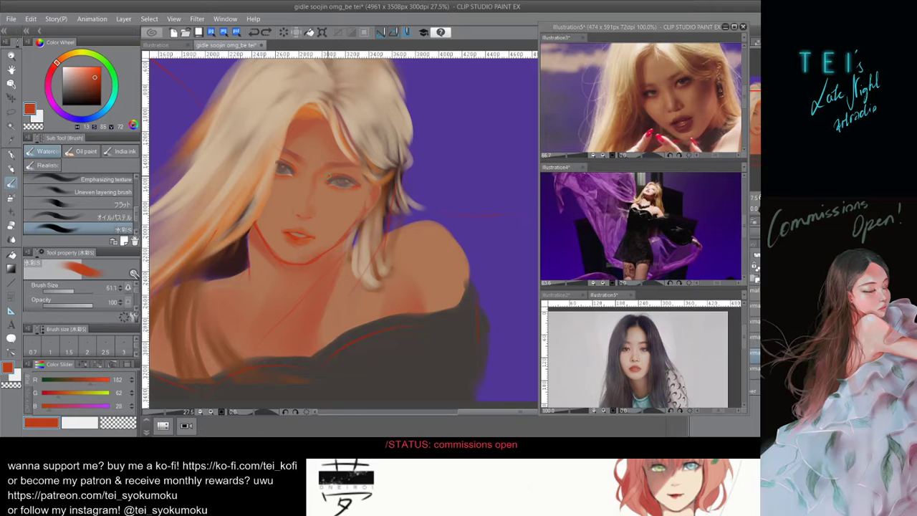
{"action": "key", "text": "bracketleft"}
{"action": "left_click", "coordinate": [316, 204], "text": "alt"}
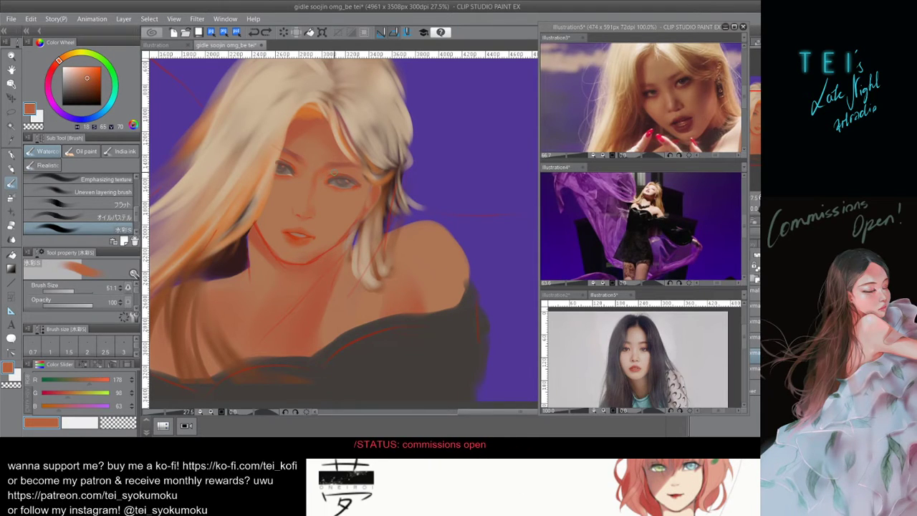
{"action": "scroll", "coordinate": [306, 206], "scroll_direction": "down", "scroll_amount": 2}
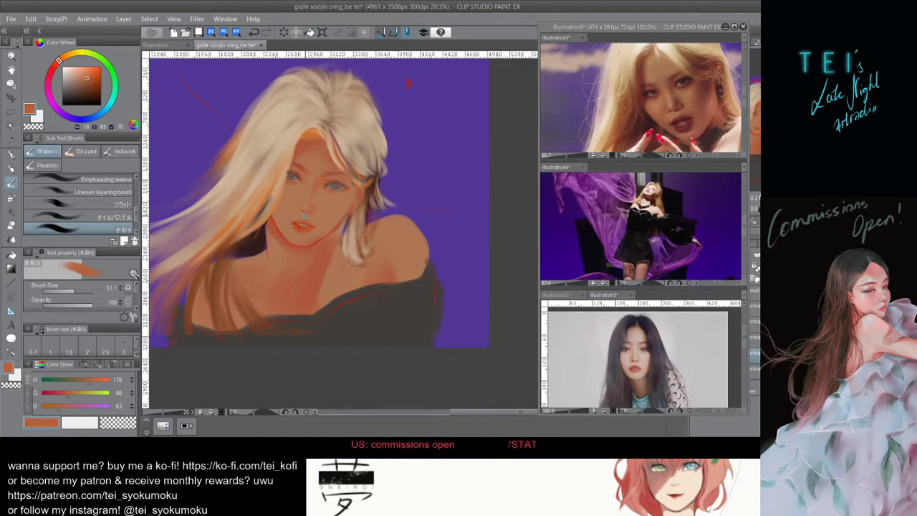
{"action": "scroll", "coordinate": [298, 229], "scroll_direction": "down", "scroll_amount": 1}
{"action": "scroll", "coordinate": [298, 229], "scroll_direction": "down", "scroll_amount": 1}
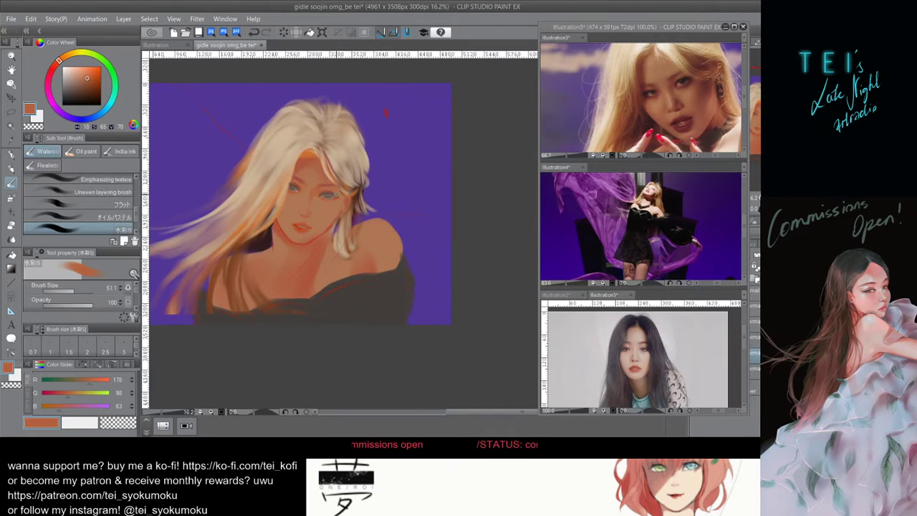
{"action": "scroll", "coordinate": [336, 195], "scroll_direction": "up", "scroll_amount": 1}
{"action": "scroll", "coordinate": [294, 204], "scroll_direction": "down", "scroll_amount": 2}
{"action": "scroll", "coordinate": [284, 207], "scroll_direction": "up", "scroll_amount": 1}
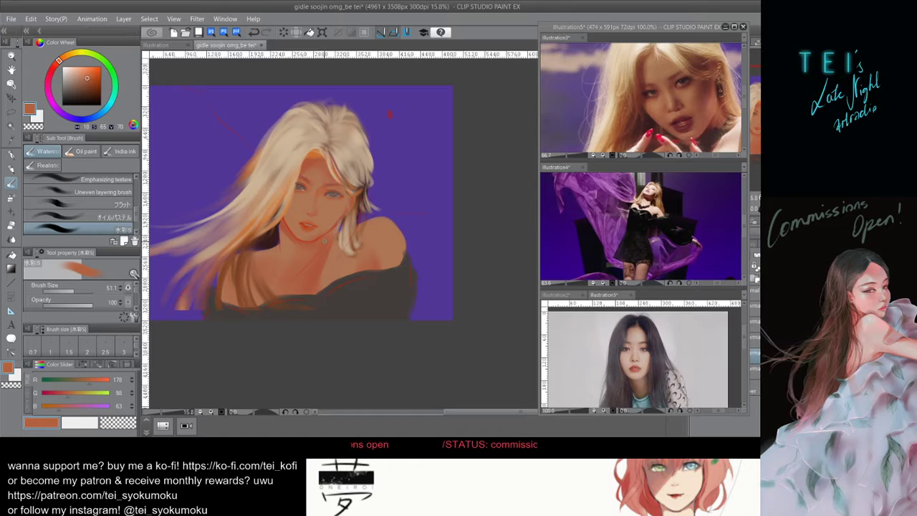
Shift the sampled color to red, RGB 178, 63, 66, and try it on the lips, undoing the stroke.
{"action": "key", "text": "alt"}
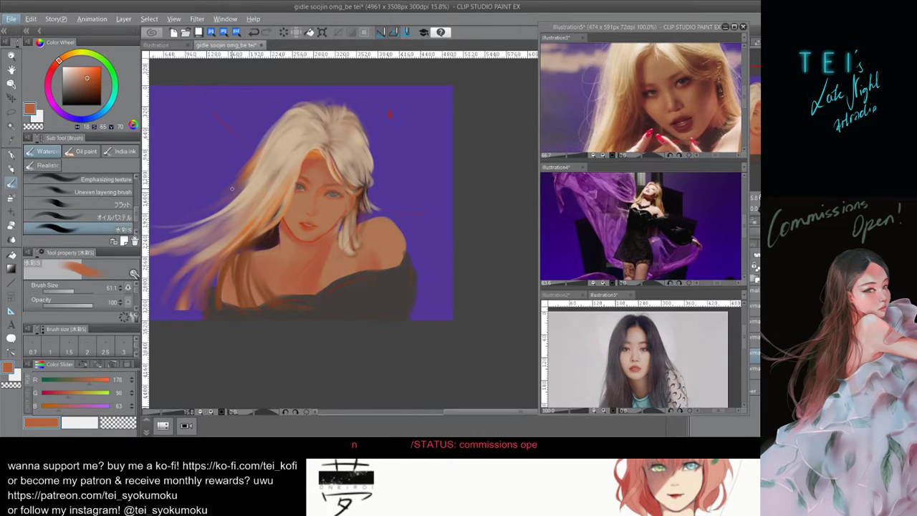
{"action": "left_click_drag", "start_coordinate": [57, 64], "coordinate": [52, 70]}
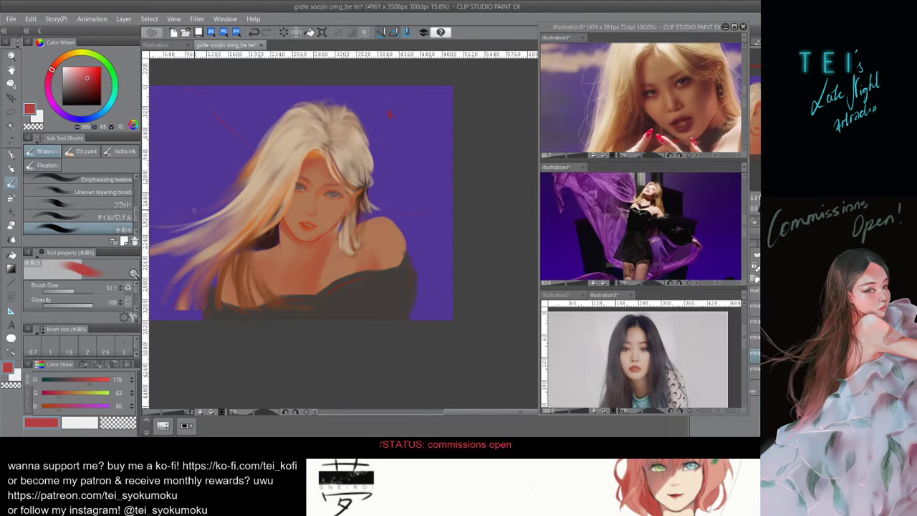
{"action": "key", "text": "]"}
{"action": "key", "text": "]"}
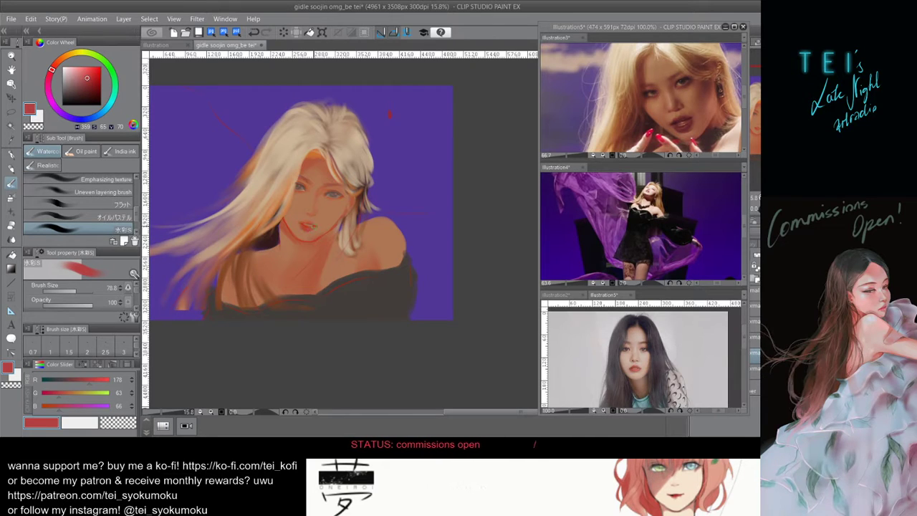
{"action": "key", "text": "bracketleft"}
{"action": "key", "text": "bracketleft"}
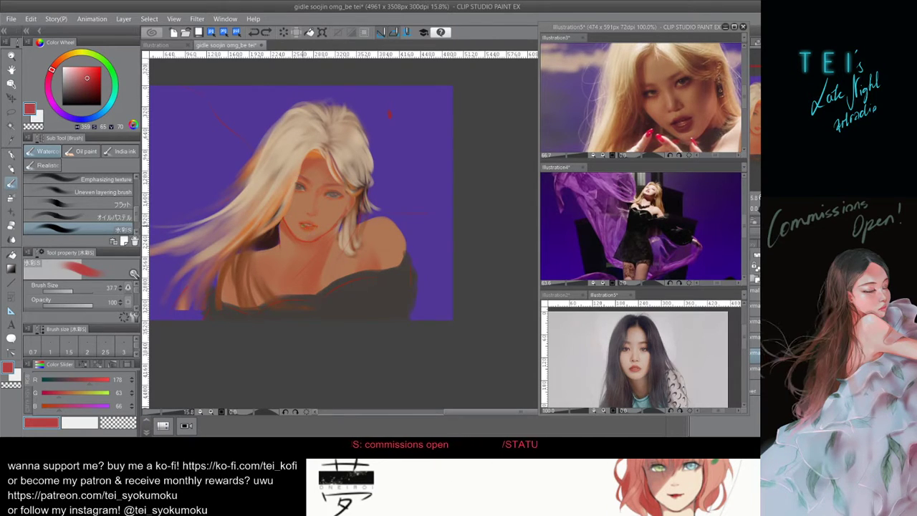
{"action": "key", "text": "ctrl+z"}
{"action": "key", "text": "bracketright"}
{"action": "key", "text": "bracketright"}
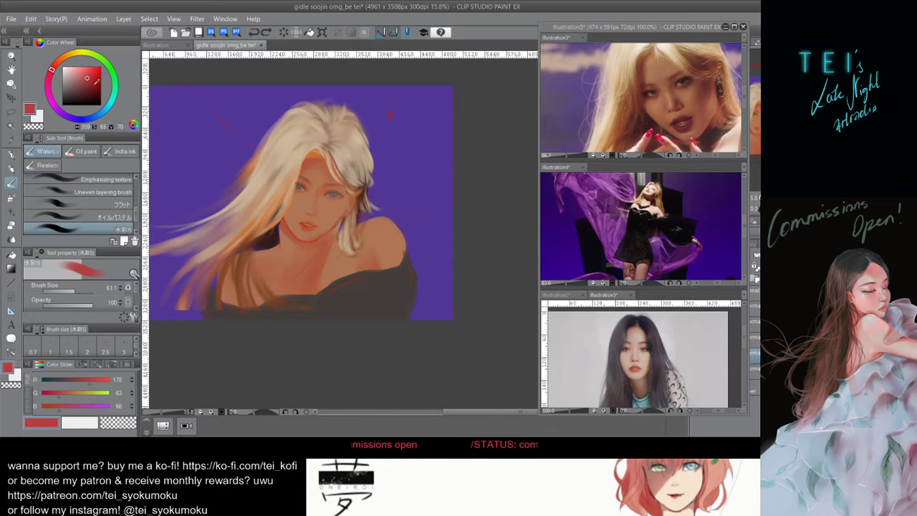
Try a more saturated red, RGB 191, 27, 31, on the lips at brush size 42.8, undoing the strokes.
{"action": "left_click", "coordinate": [89, 76]}
{"action": "left_click", "coordinate": [95, 75]}
{"action": "key", "text": "bracketright"}
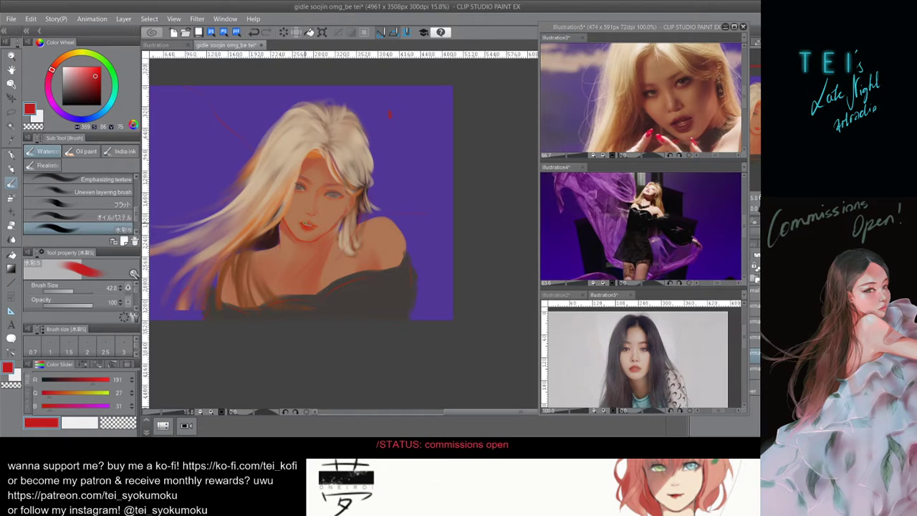
{"action": "key", "text": "ctrl+z"}
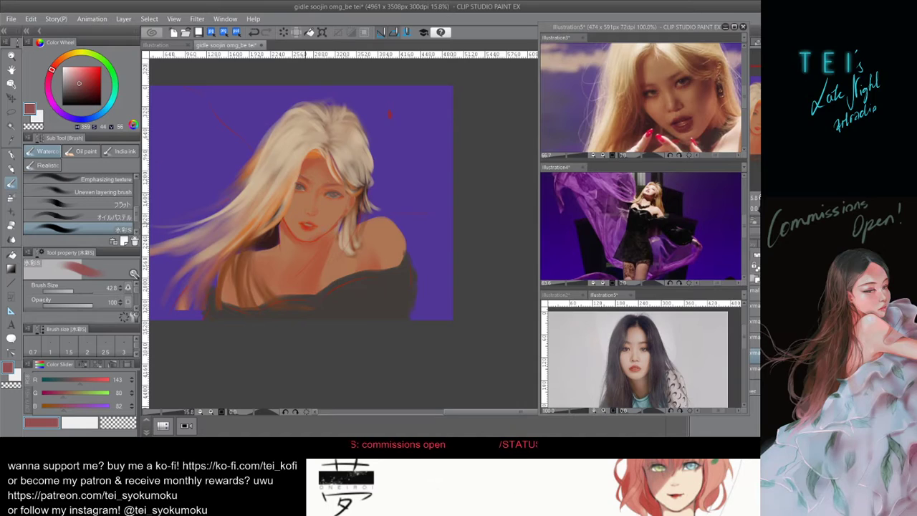
{"action": "key", "text": "ctrl+z"}
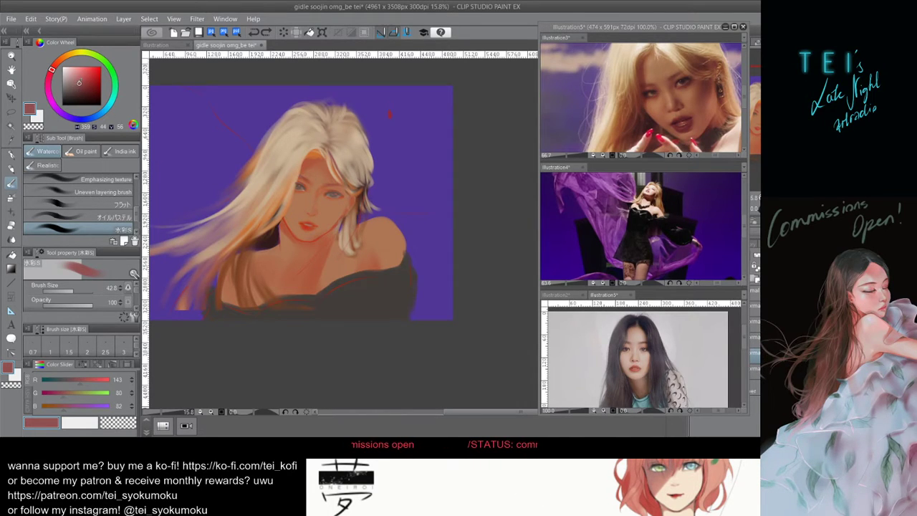
Soften the lips with muted pink, RGB 166, 100, 102, reworking the strokes at brush size 53.6.
{"action": "left_click", "coordinate": [77, 81]}
{"action": "left_click", "coordinate": [77, 291]}
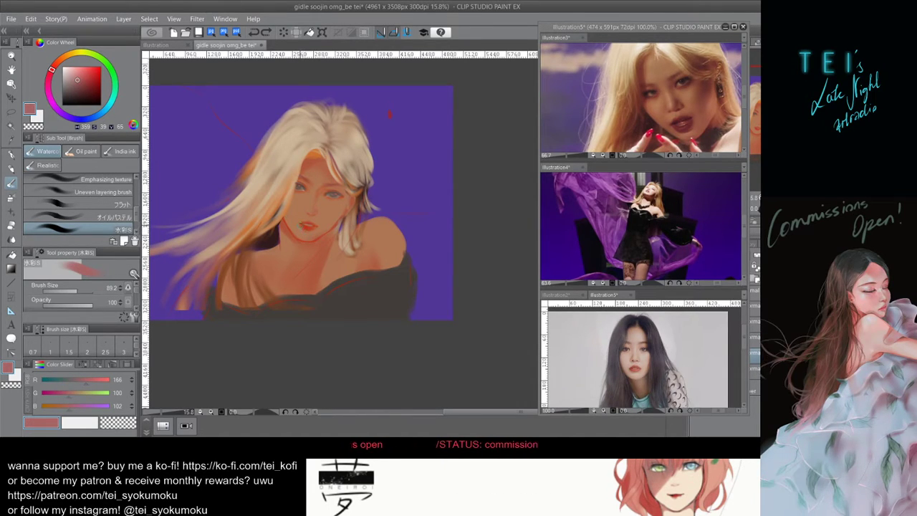
{"action": "left_click_drag", "start_coordinate": [300, 225], "coordinate": [314, 226]}
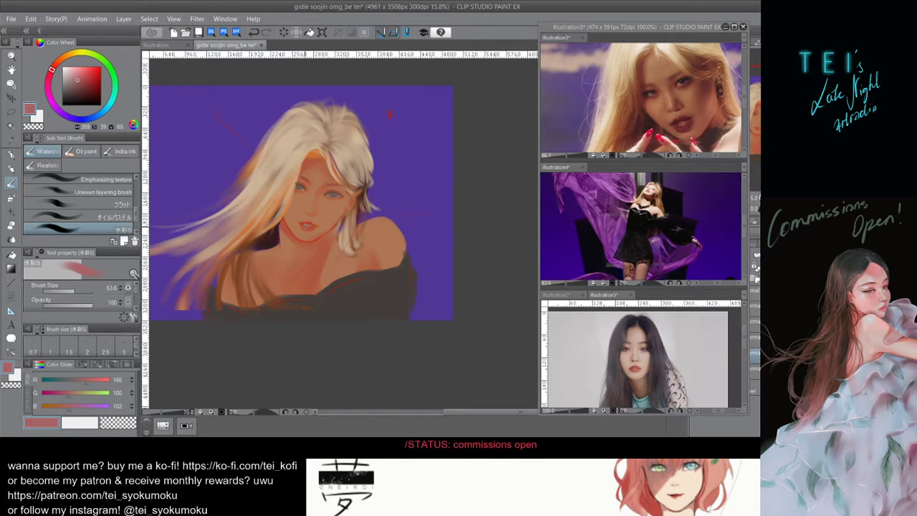
{"action": "key", "text": "ctrl+z"}
{"action": "key", "text": "["}
{"action": "key", "text": "["}
{"action": "key", "text": "["}
{"action": "key", "text": "ctrl+z"}
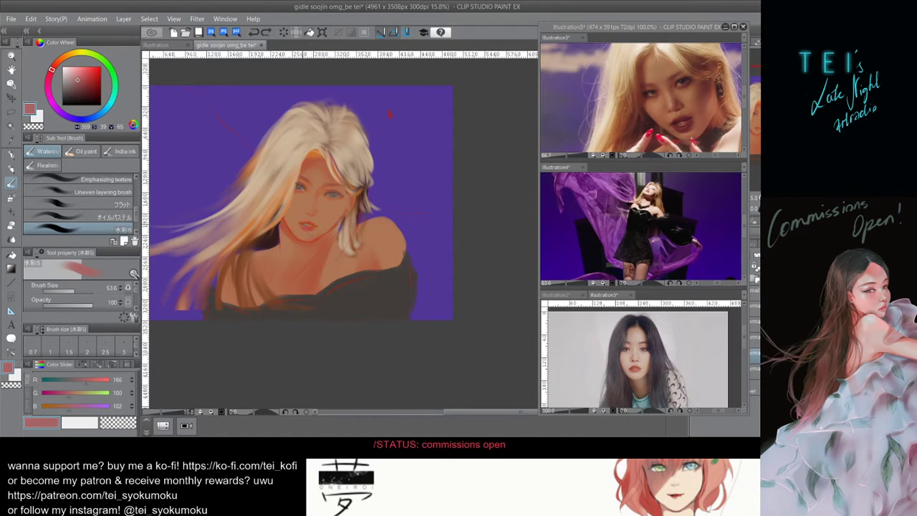
{"action": "left_click_drag", "start_coordinate": [317, 229], "coordinate": [310, 227]}
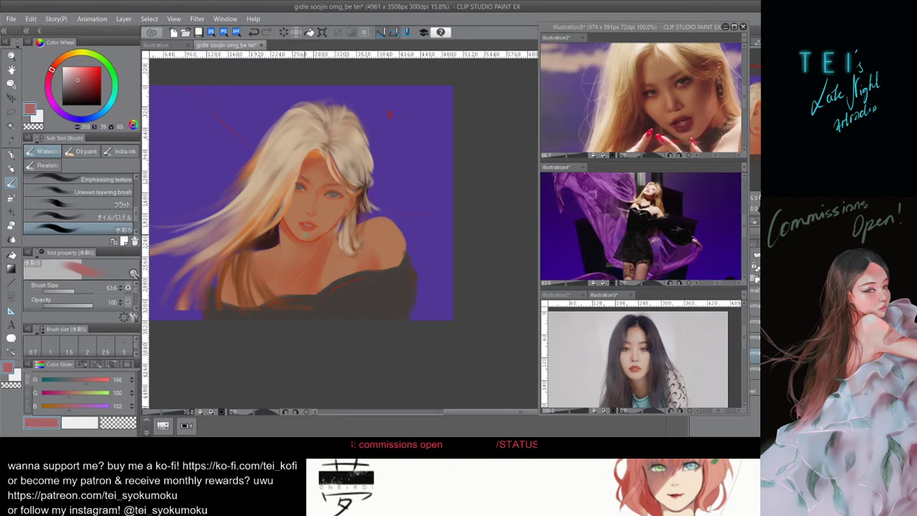
Try darkening the line between the lips with RGB 132, 61, 82 at brush size 45.6, undoing the stroke.
{"action": "scroll", "coordinate": [291, 216], "scroll_direction": "up", "scroll_amount": 3}
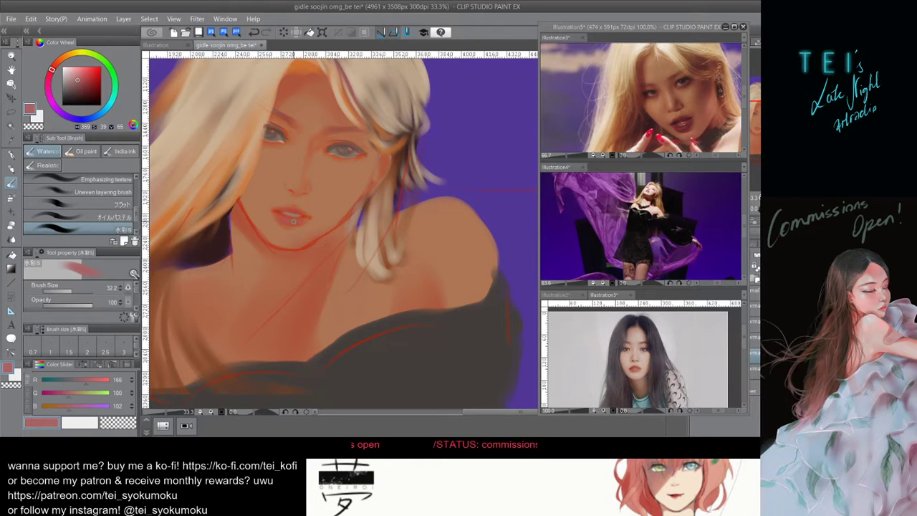
{"action": "left_click", "coordinate": [83, 85]}
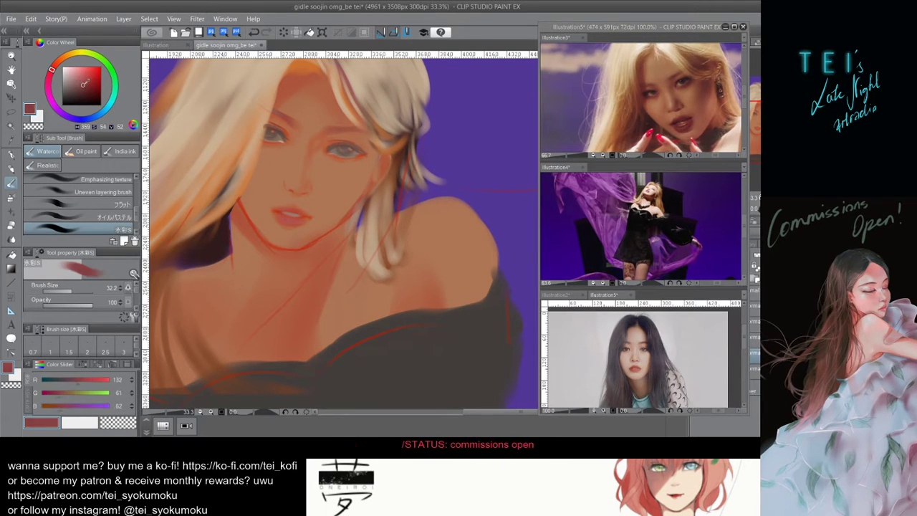
{"action": "key", "text": "]"}
{"action": "left_click_drag", "start_coordinate": [278, 216], "coordinate": [306, 218]}
{"action": "key", "text": "ctrl+z"}
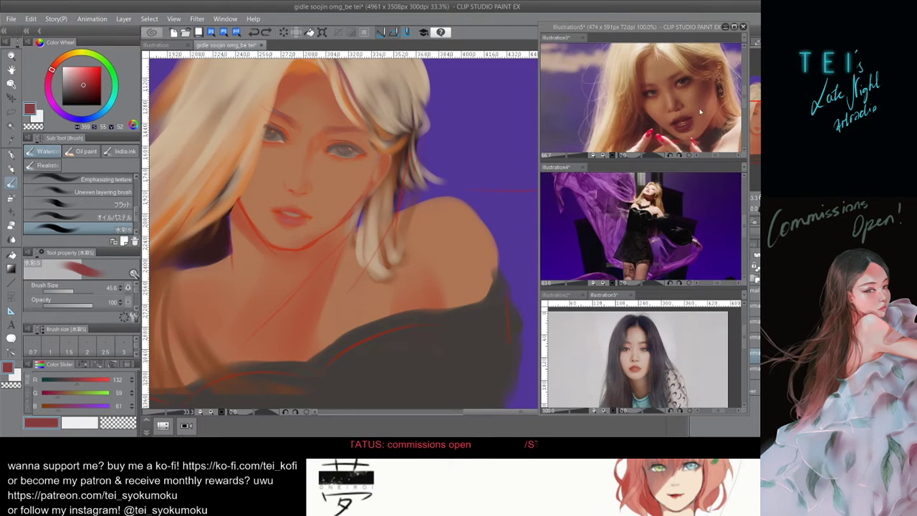
Sample the dark lip red, RGB 108, 44, 49, from the close-up reference photo and try it between the lips, undoing the stroke.
{"action": "left_click", "coordinate": [690, 123]}
{"action": "left_click", "coordinate": [692, 122], "text": "alt"}
{"action": "left_click", "coordinate": [280, 213]}
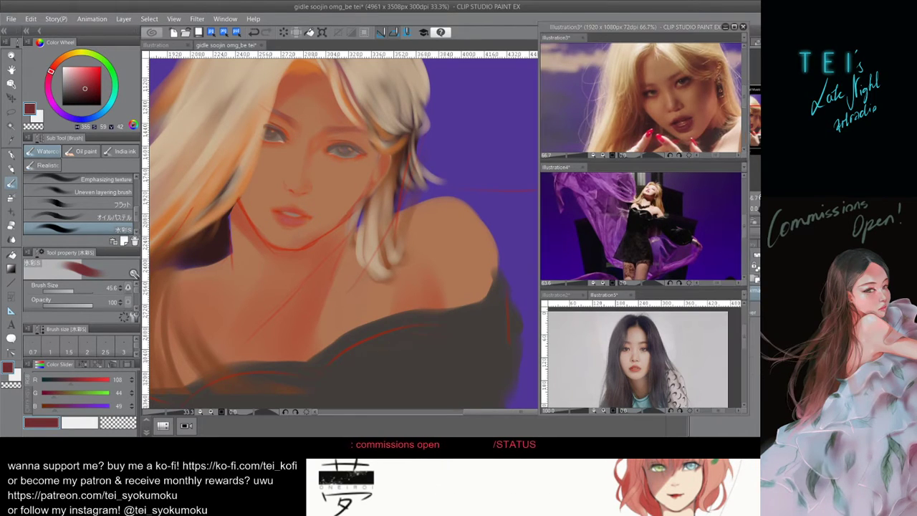
{"action": "left_click_drag", "start_coordinate": [277, 214], "coordinate": [299, 215]}
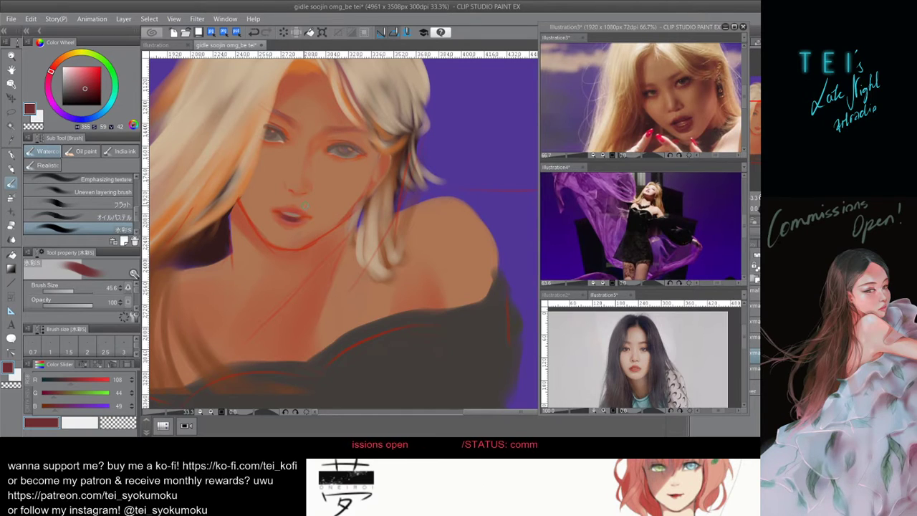
{"action": "scroll", "coordinate": [325, 228], "scroll_direction": "down", "scroll_amount": 2}
{"action": "key", "text": "ctrl+z"}
Lighten the lip color to RGB 140, 72, 78 and try a stroke across the mouth, undoing it.
{"action": "left_click", "coordinate": [81, 82]}
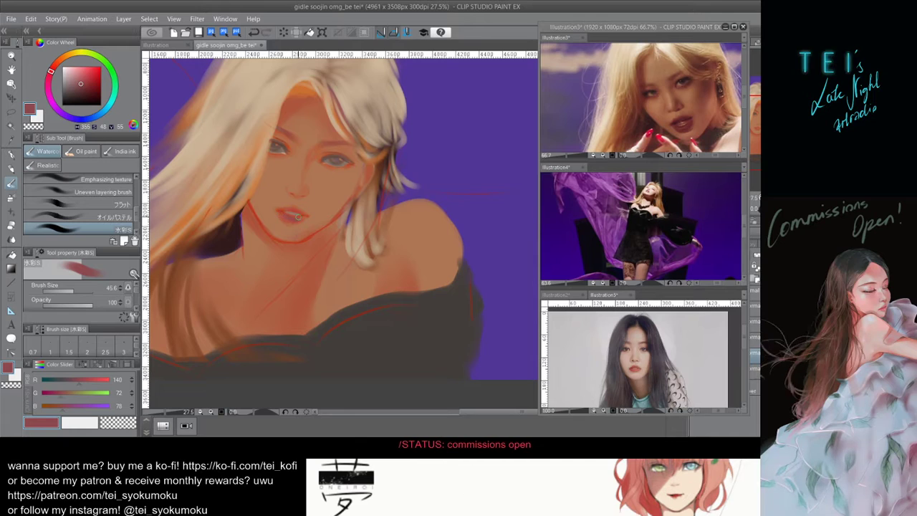
{"action": "left_click_drag", "start_coordinate": [286, 217], "coordinate": [307, 216]}
{"action": "key", "text": "ctrl+z"}
{"action": "key", "text": "ctrl+z"}
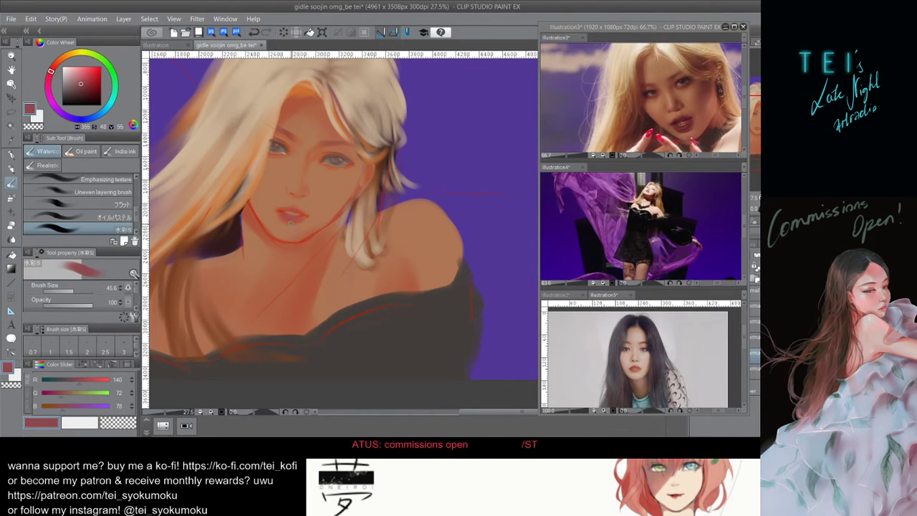
Start a scale and rotate transformation on the figure's layers, enlarging and shifting the portrait slightly on the canvas.
{"action": "scroll", "coordinate": [319, 226], "scroll_direction": "down", "scroll_amount": 4}
{"action": "scroll", "coordinate": [310, 223], "scroll_direction": "up", "scroll_amount": 1}
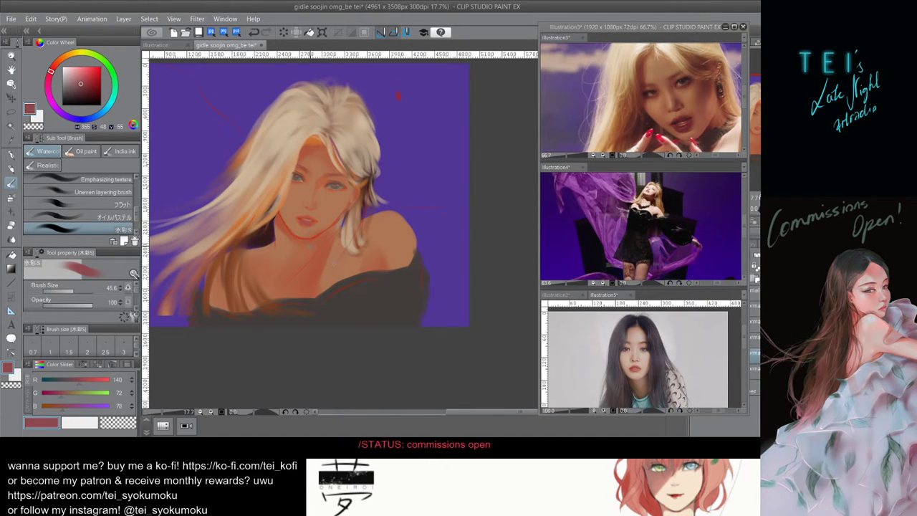
{"action": "key", "text": "ctrl+minus"}
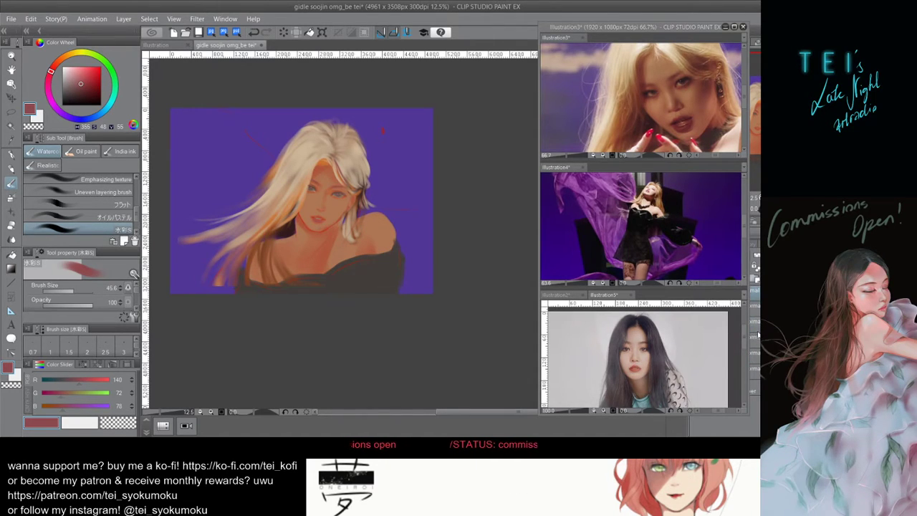
{"action": "key", "text": "ctrl+t"}
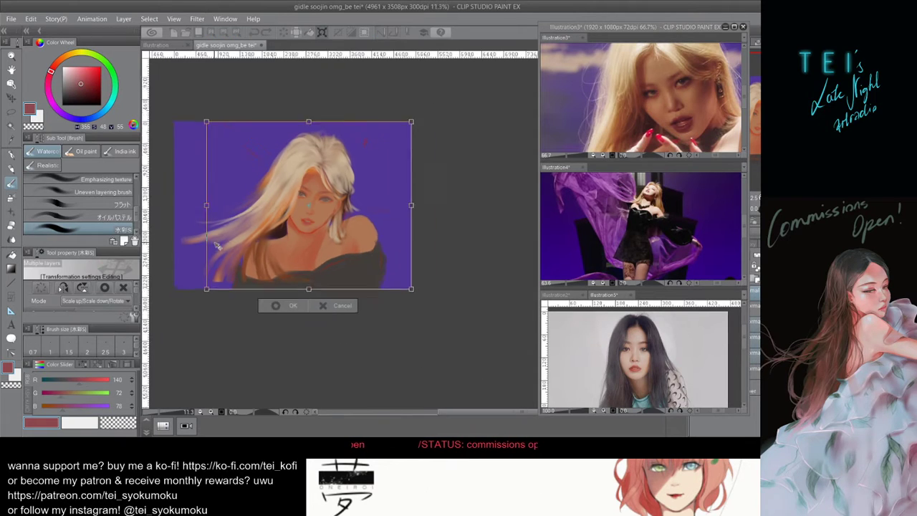
{"action": "key", "text": "ctrl+minus"}
{"action": "left_click_drag", "start_coordinate": [357, 276], "coordinate": [329, 263]}
{"action": "scroll", "coordinate": [281, 257], "scroll_direction": "up", "scroll_amount": 1}
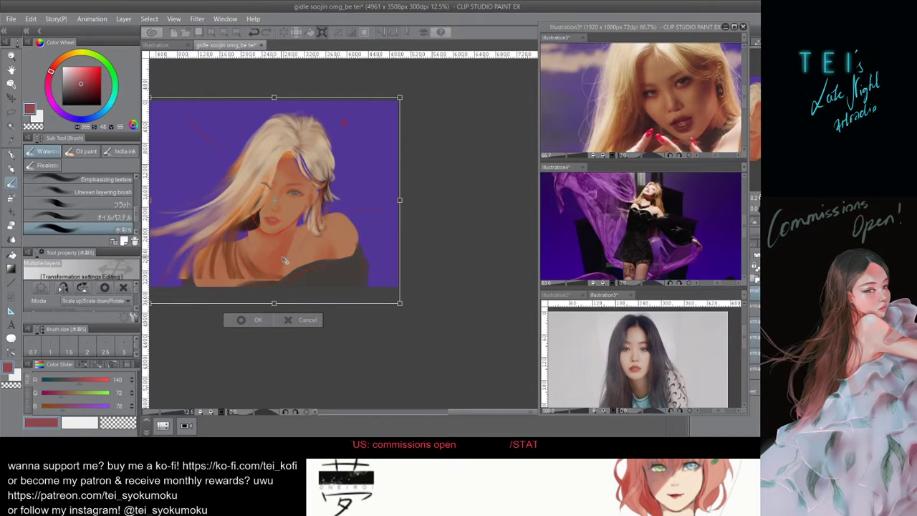
Try enlarging and repositioning the face and body layers on the canvas, undoing the transformation.
{"action": "scroll", "coordinate": [398, 269], "scroll_direction": "up", "scroll_amount": 1}
{"action": "scroll", "coordinate": [398, 268], "scroll_direction": "down", "scroll_amount": 2}
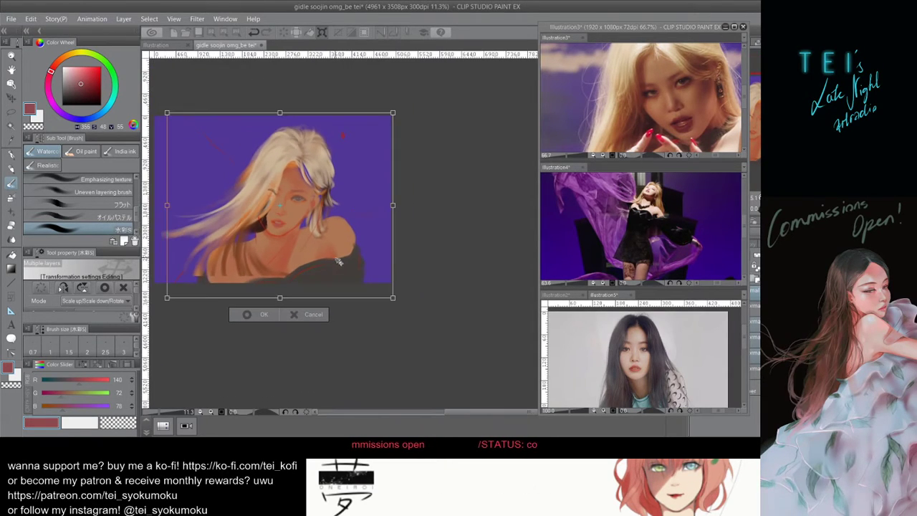
{"action": "scroll", "coordinate": [401, 266], "scroll_direction": "down", "scroll_amount": 1}
{"action": "scroll", "coordinate": [276, 236], "scroll_direction": "up", "scroll_amount": 2}
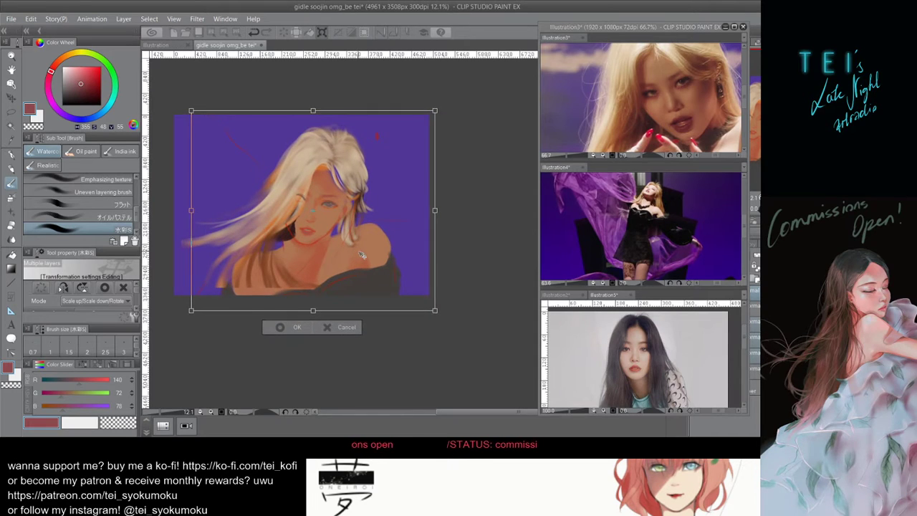
{"action": "left_click_drag", "start_coordinate": [368, 253], "coordinate": [365, 250]}
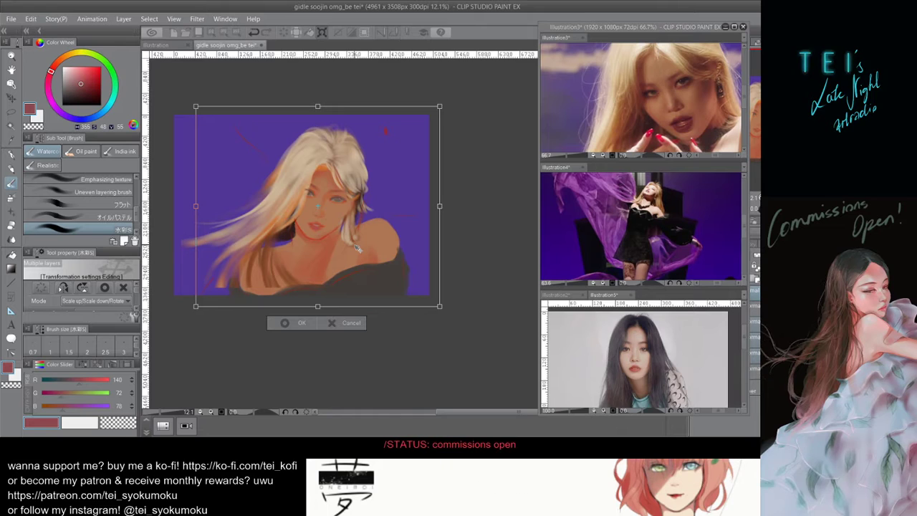
{"action": "scroll", "coordinate": [253, 224], "scroll_direction": "down", "scroll_amount": 1}
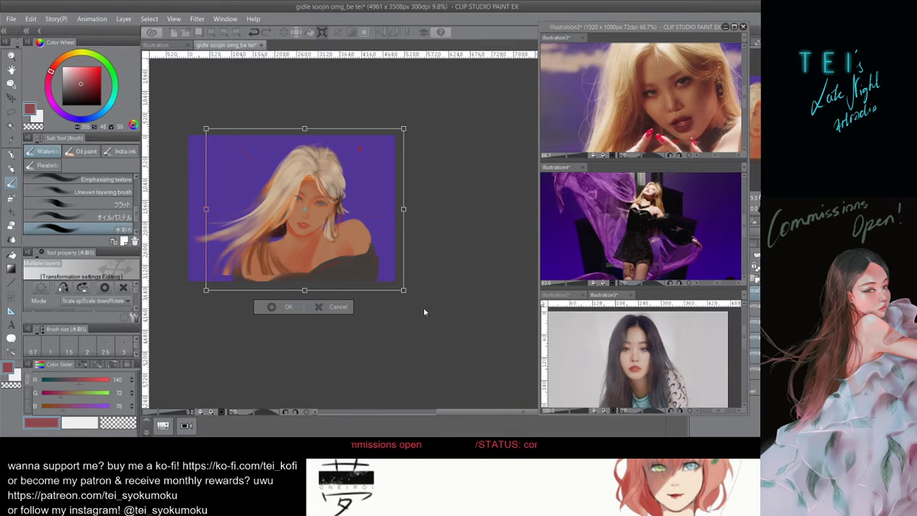
{"action": "left_click_drag", "start_coordinate": [404, 291], "coordinate": [388, 269]}
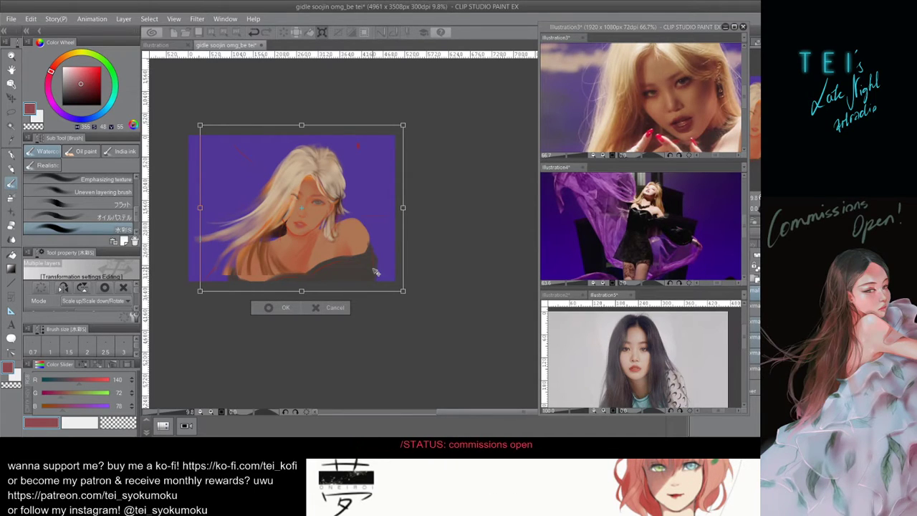
{"action": "scroll", "coordinate": [369, 200], "scroll_direction": "down", "scroll_amount": 1}
{"action": "scroll", "coordinate": [365, 208], "scroll_direction": "up", "scroll_amount": 2}
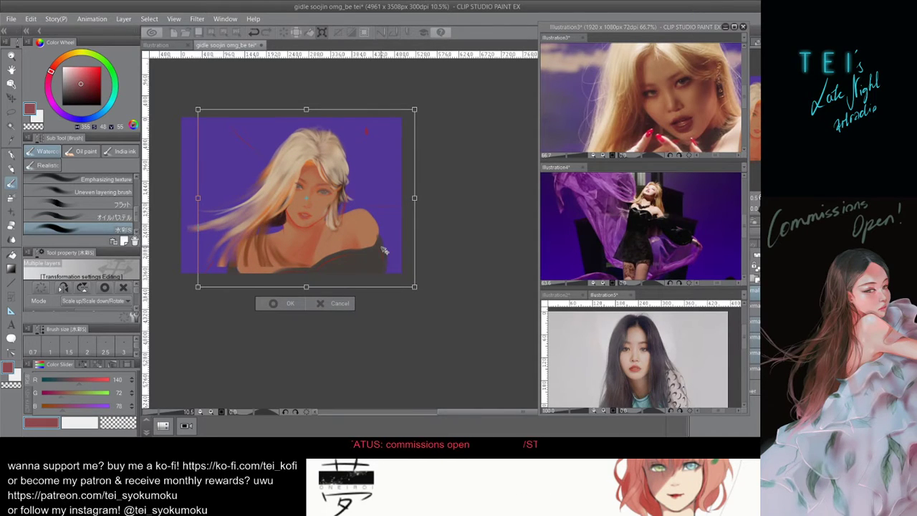
{"action": "mouse_move", "coordinate": [384, 249]}
{"action": "left_mouse_down"}
{"action": "mouse_move", "coordinate": [381, 257]}
{"action": "mouse_move", "coordinate": [384, 248]}
{"action": "left_mouse_up"}
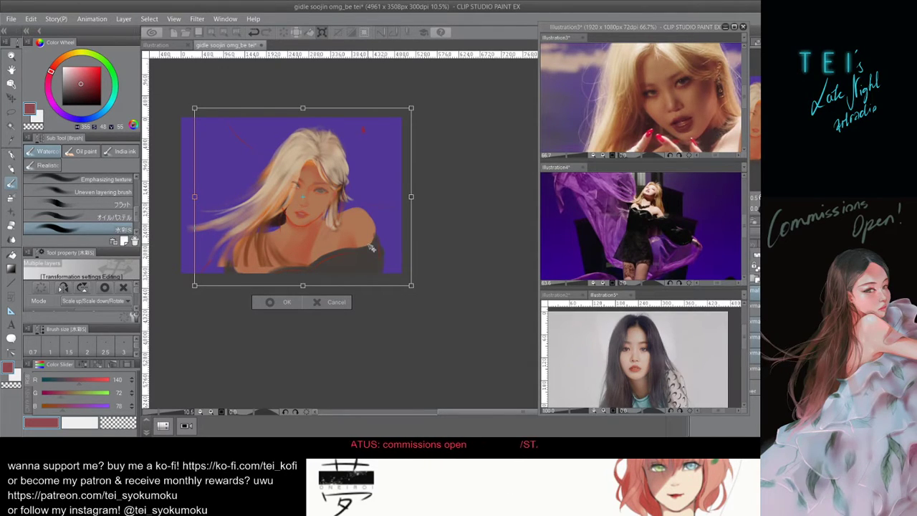
{"action": "left_click_drag", "start_coordinate": [378, 251], "coordinate": [374, 246]}
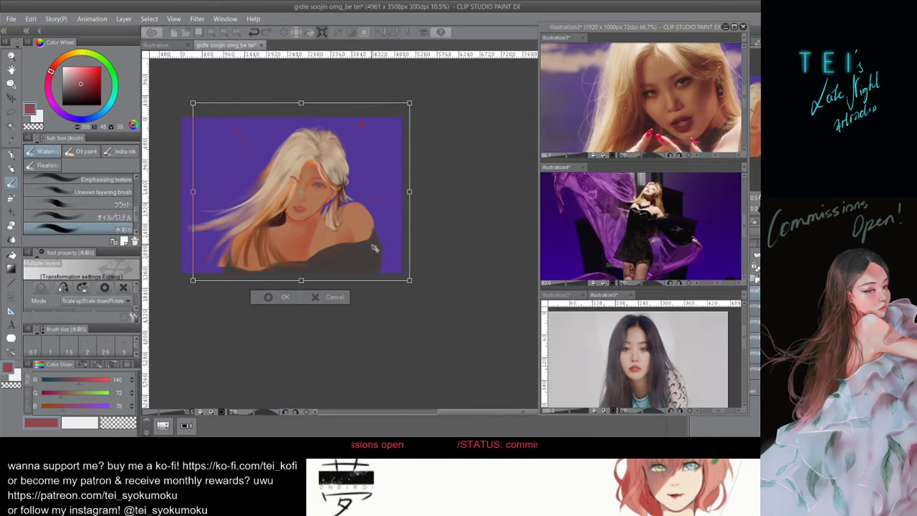
{"action": "key", "text": "Return"}
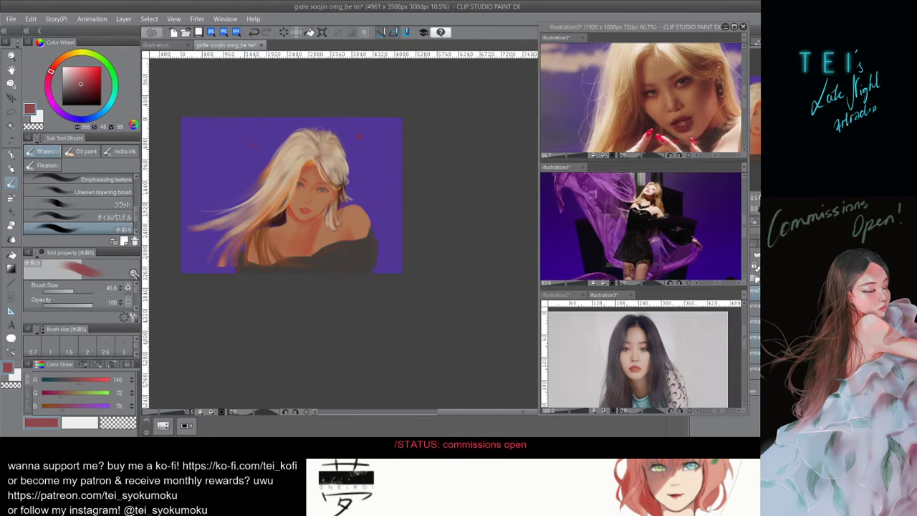
{"action": "key", "text": "ctrl+z"}
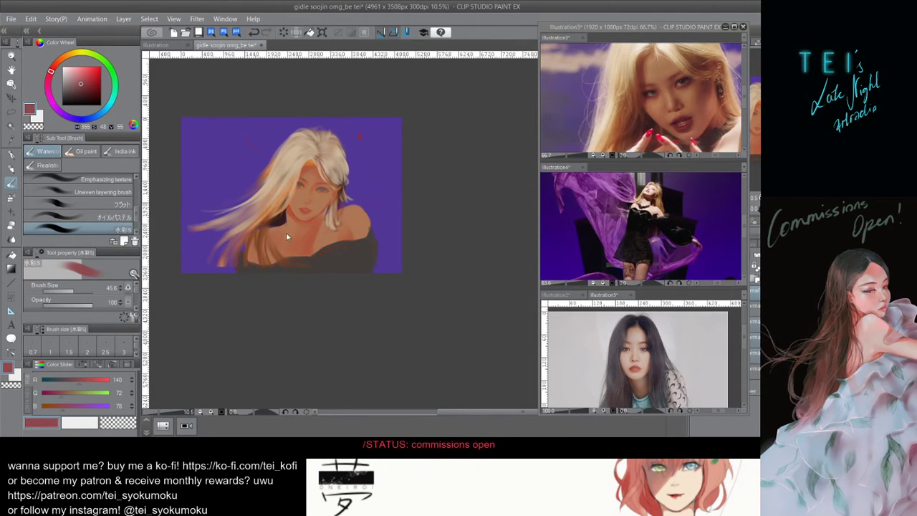
Scale the face and body layers up slightly and shift them a little up and to the left beneath the hair.
{"action": "key", "text": "ctrl+t"}
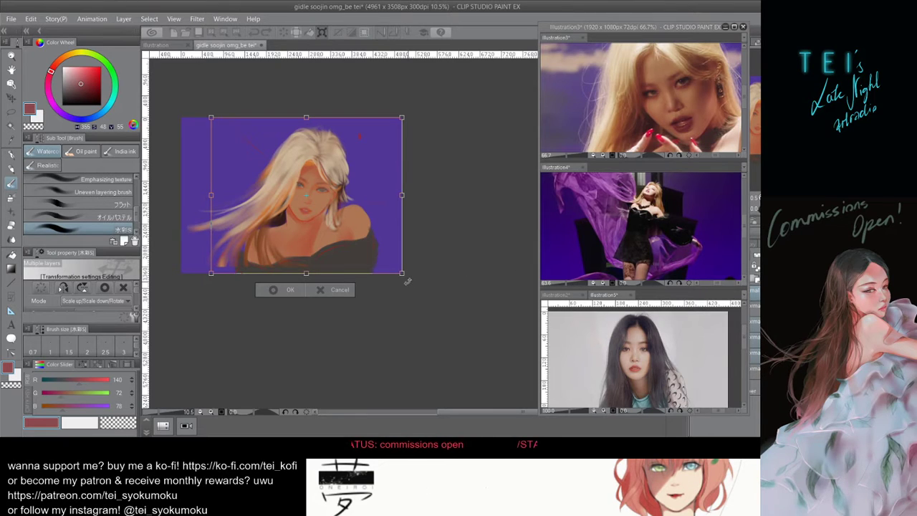
{"action": "left_click_drag", "start_coordinate": [402, 273], "coordinate": [385, 258]}
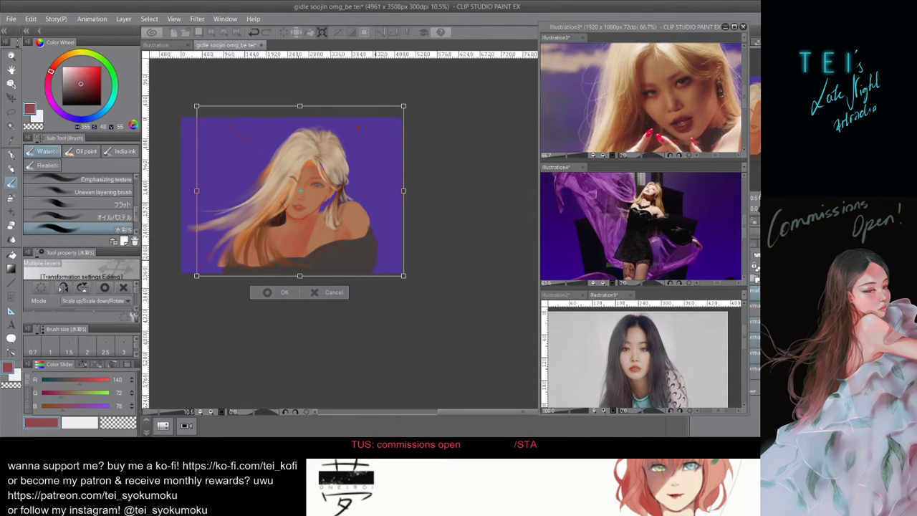
{"action": "key", "text": "Return"}
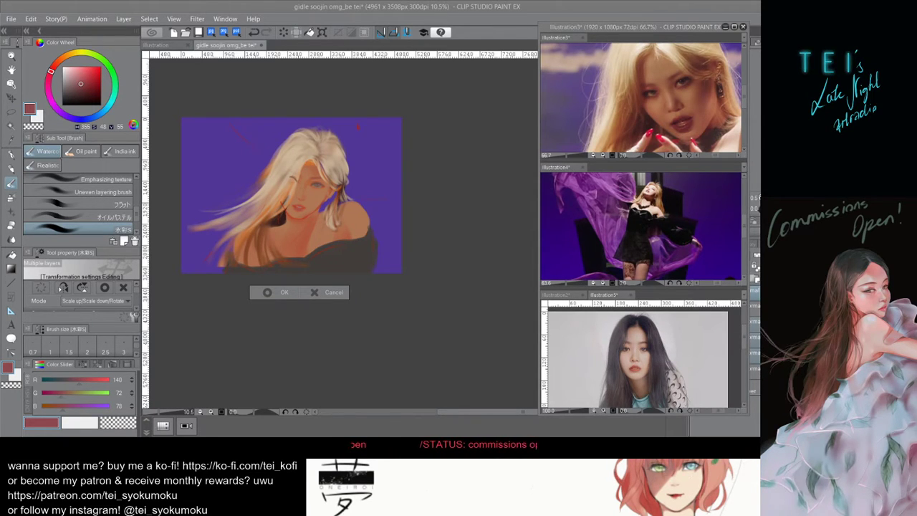
{"action": "key", "text": "Return"}
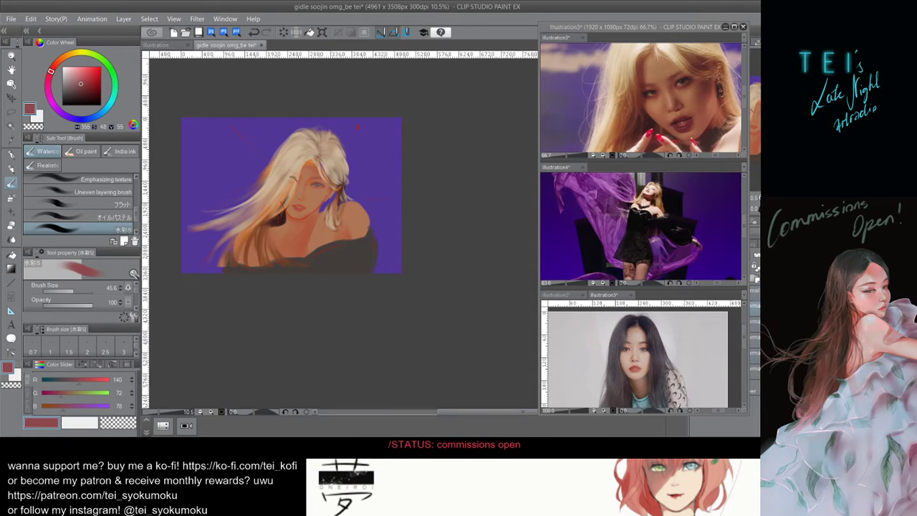
Move the hair layer slightly up and to the left so it fits the enlarged head, comparing positions with undo and redo.
{"action": "key", "text": "k"}
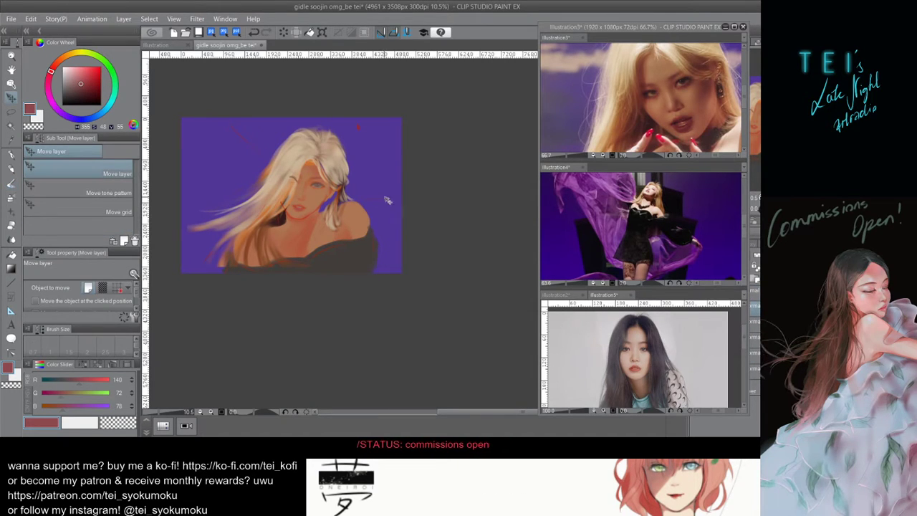
{"action": "left_click_drag", "start_coordinate": [384, 199], "coordinate": [382, 193]}
{"action": "key", "text": "ctrl+z"}
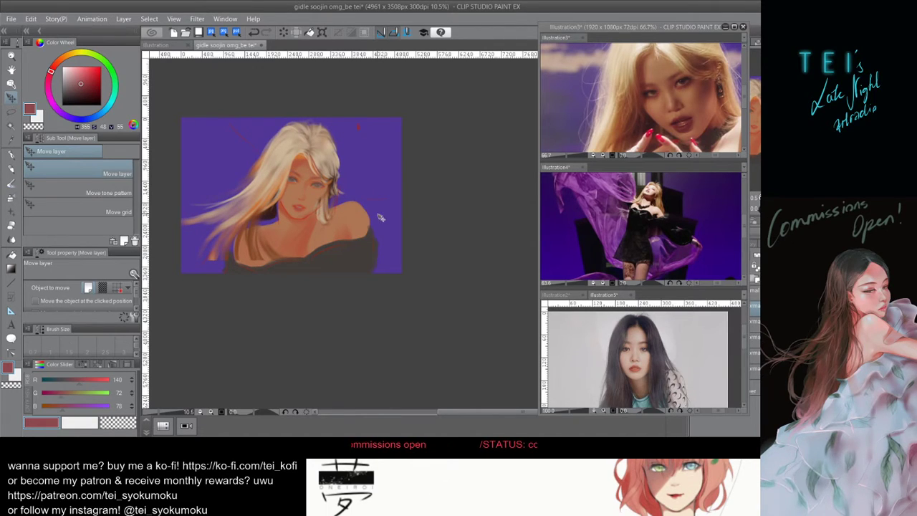
{"action": "left_click_drag", "start_coordinate": [377, 209], "coordinate": [381, 208]}
{"action": "key", "text": "ctrl+z"}
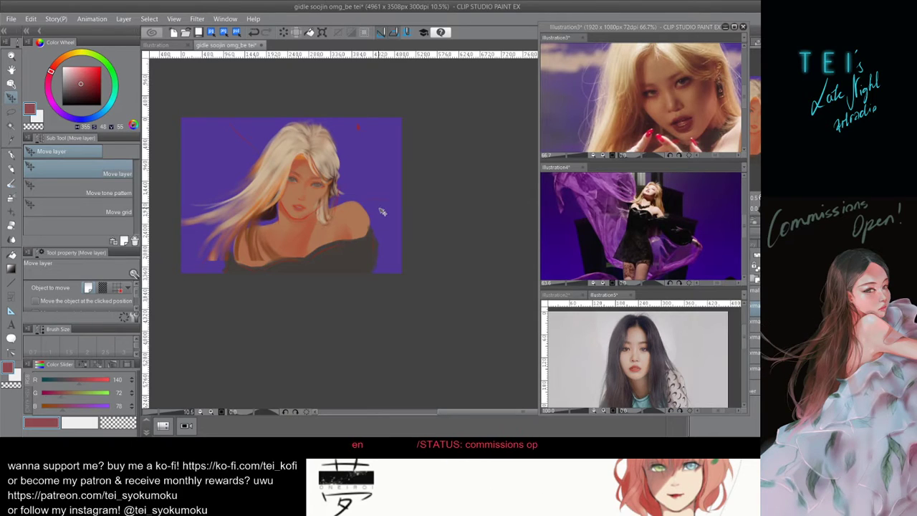
{"action": "key", "text": "ctrl+y"}
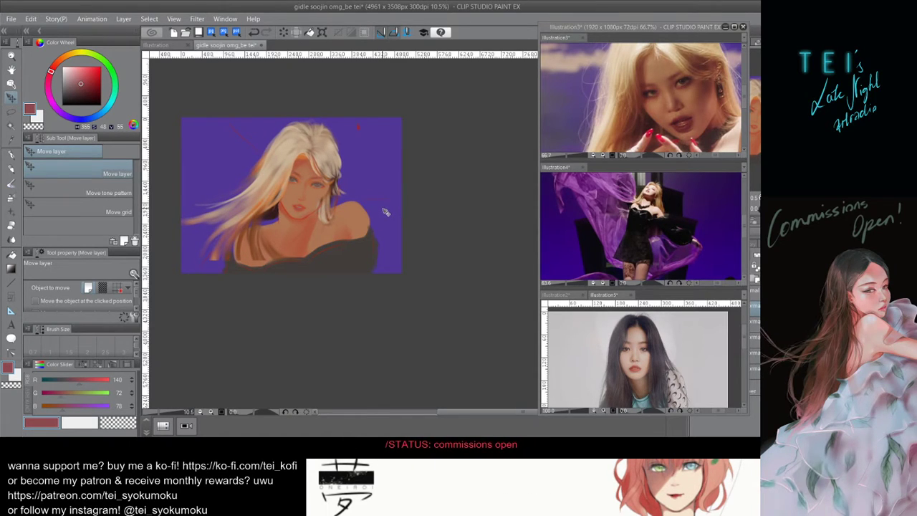
{"action": "key", "text": "ctrl+y"}
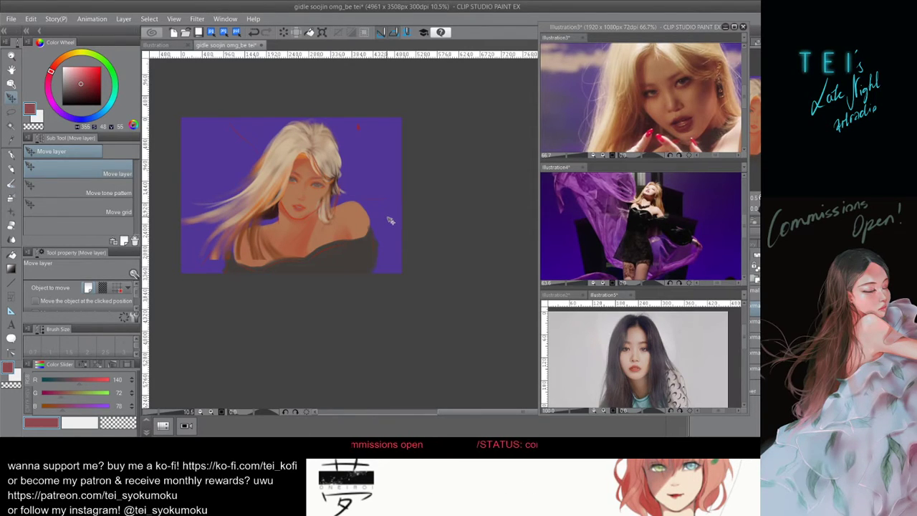
Hide the hair to check the bare head and shoulders, and show it again.
{"action": "left_click", "coordinate": [697, 308]}
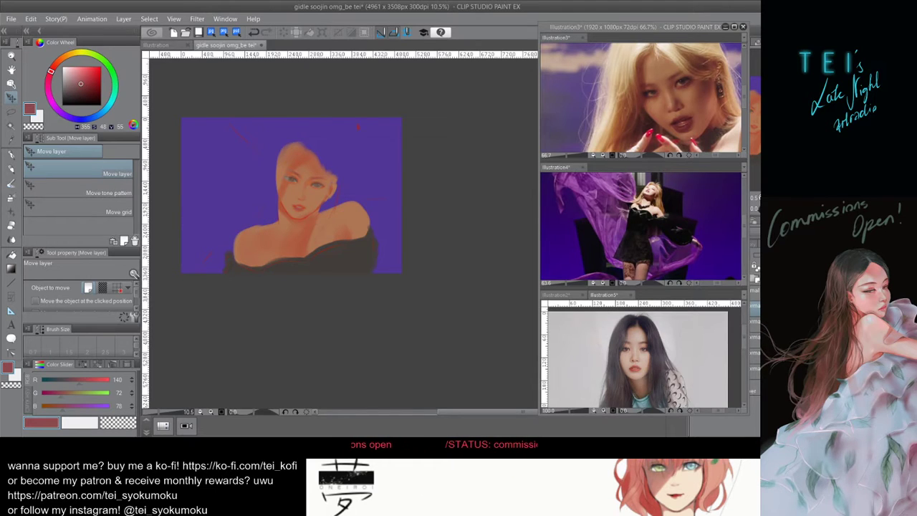
{"action": "left_click", "coordinate": [696, 308]}
{"action": "left_click", "coordinate": [697, 308]}
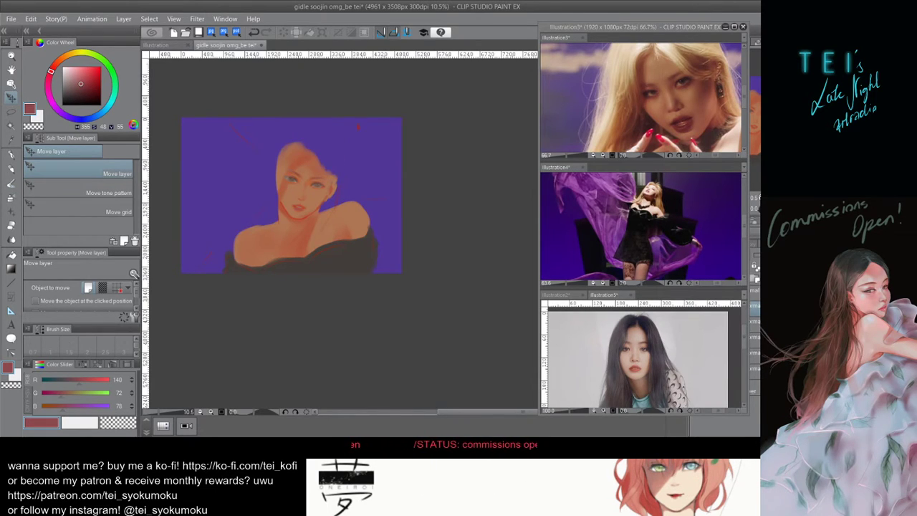
{"action": "key", "text": "ctrl+y"}
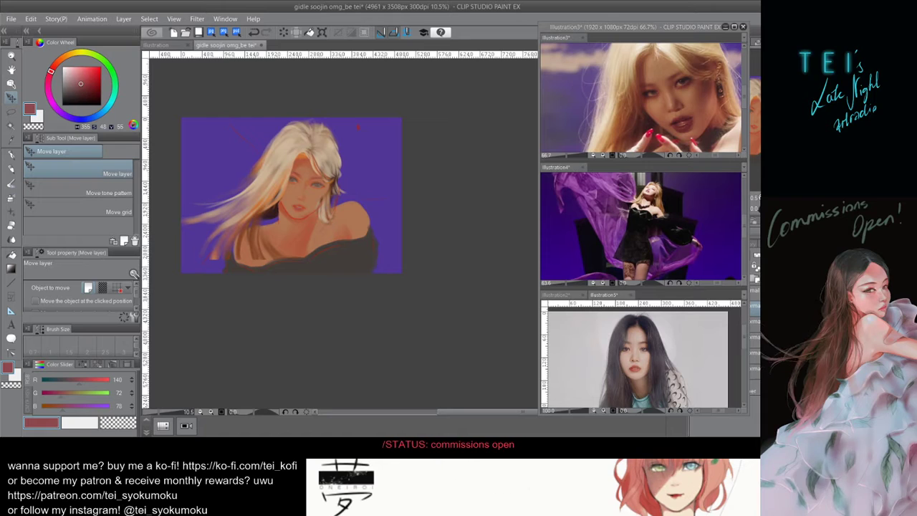
Return to the watercolor brush at size 45.6 and sample the portrait's lip red, RGB 171, 73, 55.
{"action": "scroll", "coordinate": [274, 202], "scroll_direction": "up", "scroll_amount": 2}
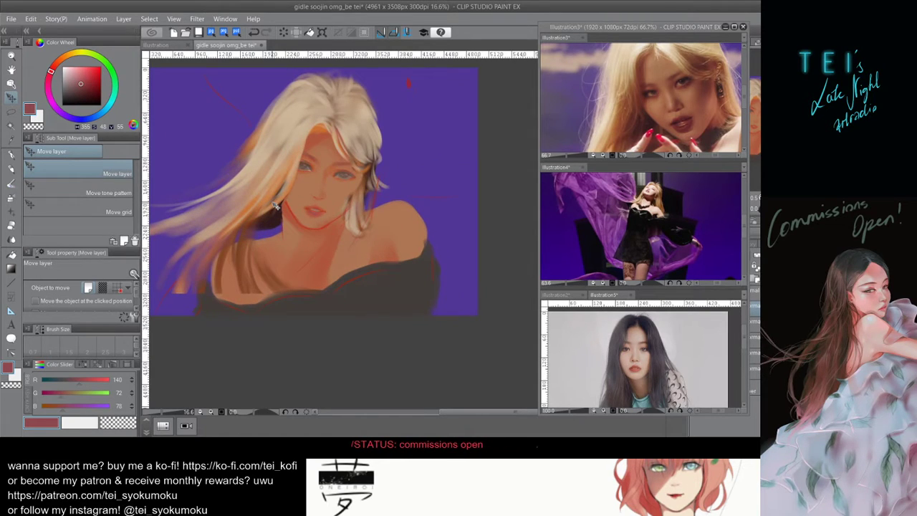
{"action": "left_click", "coordinate": [756, 352]}
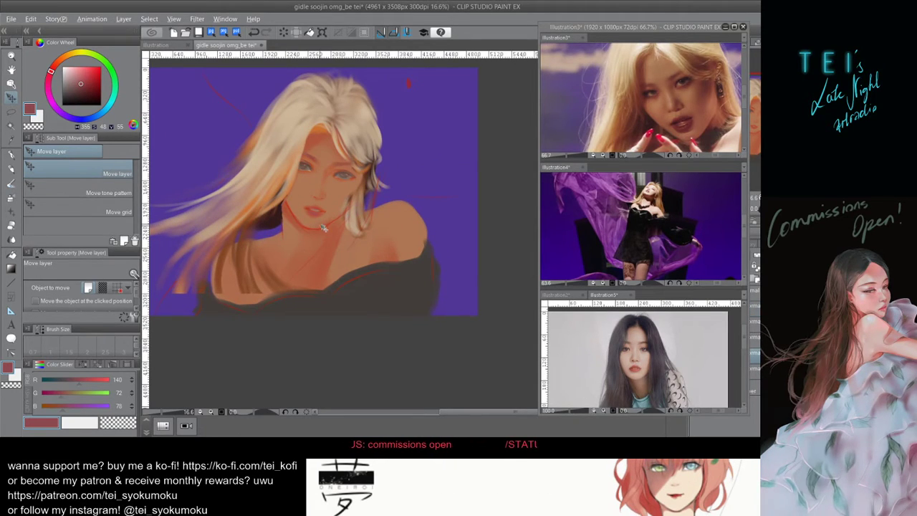
{"action": "key", "text": "alt"}
{"action": "left_click", "coordinate": [11, 183]}
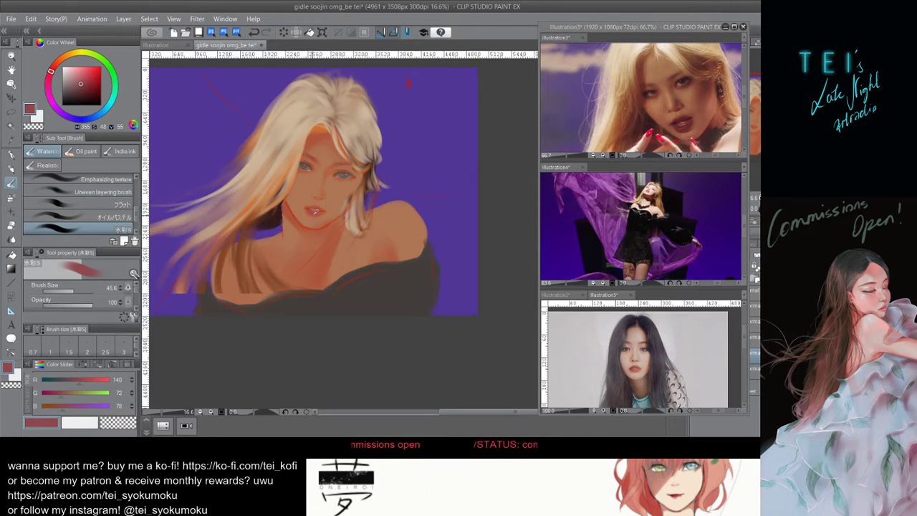
{"action": "left_click", "coordinate": [314, 213], "text": "alt"}
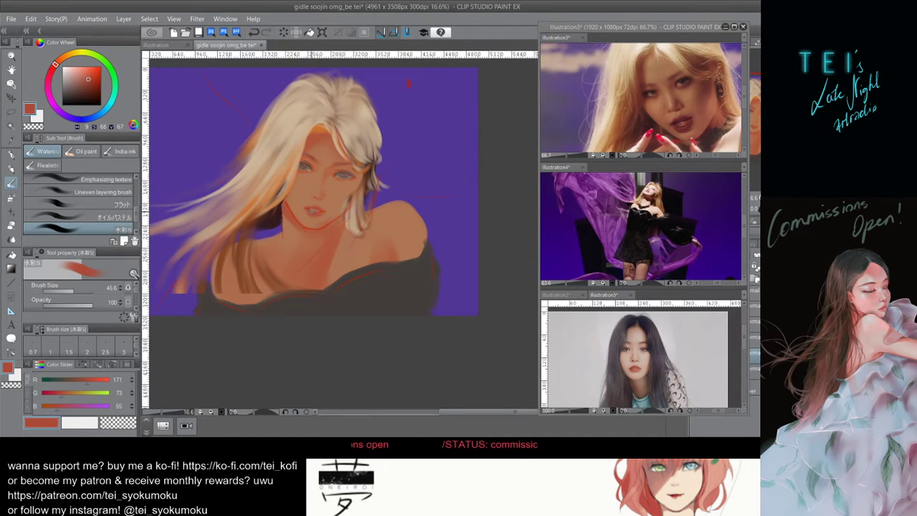
{"action": "left_click", "coordinate": [90, 83]}
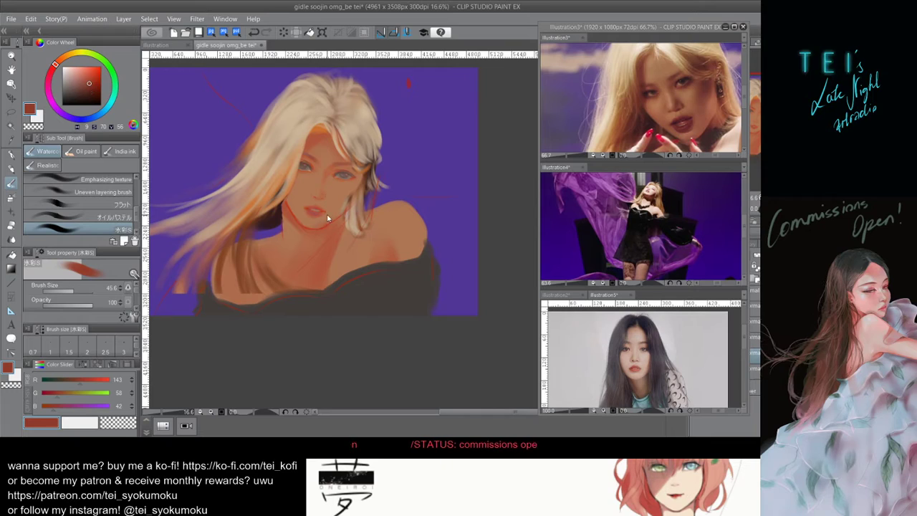
{"action": "key", "text": "bracketleft"}
{"action": "left_click_drag", "start_coordinate": [307, 212], "coordinate": [316, 212]}
{"action": "key", "text": "ctrl+z"}
{"action": "key", "text": "bracketright"}
{"action": "key", "text": "bracketright"}
{"action": "key", "text": "ctrl+z"}
{"action": "key", "text": "ctrl+z"}
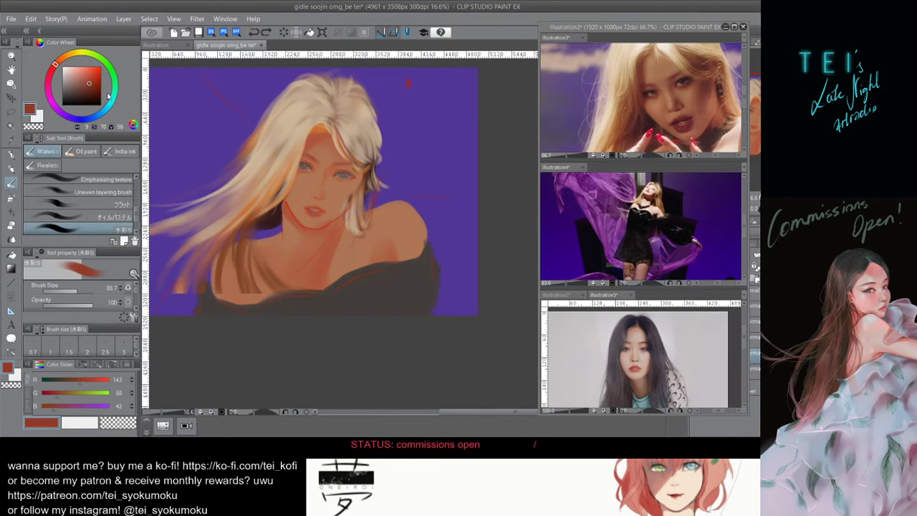
Paint the portrait's lips in a saturated red (RGB 157, 36, 13) with the brush size raised to about 72.5.
{"action": "left_click", "coordinate": [98, 81]}
{"action": "key", "text": "bracketleft"}
{"action": "key", "text": "bracketleft"}
{"action": "key", "text": "bracketleft"}
{"action": "key", "text": "bracketleft"}
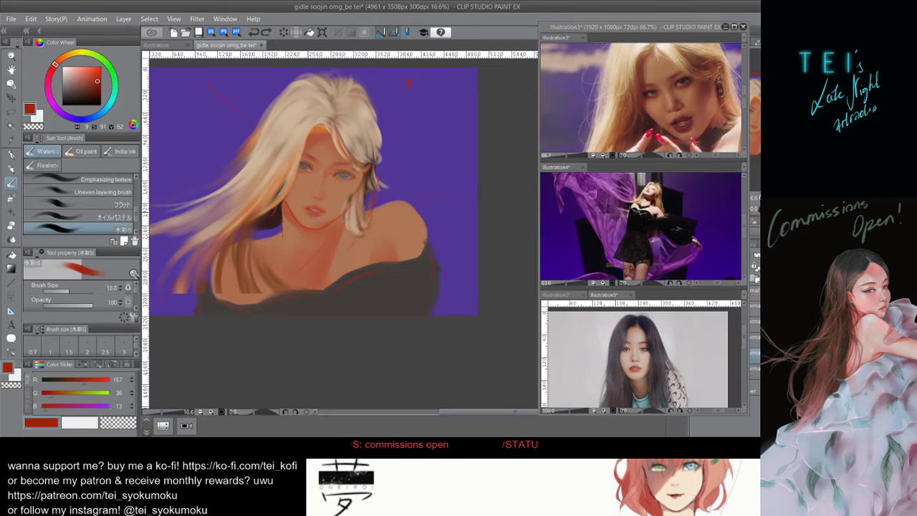
{"action": "key", "text": "bracketright"}
{"action": "left_click_drag", "start_coordinate": [307, 211], "coordinate": [321, 217]}
{"action": "key", "text": "ctrl+z"}
{"action": "key", "text": "ctrl+z"}
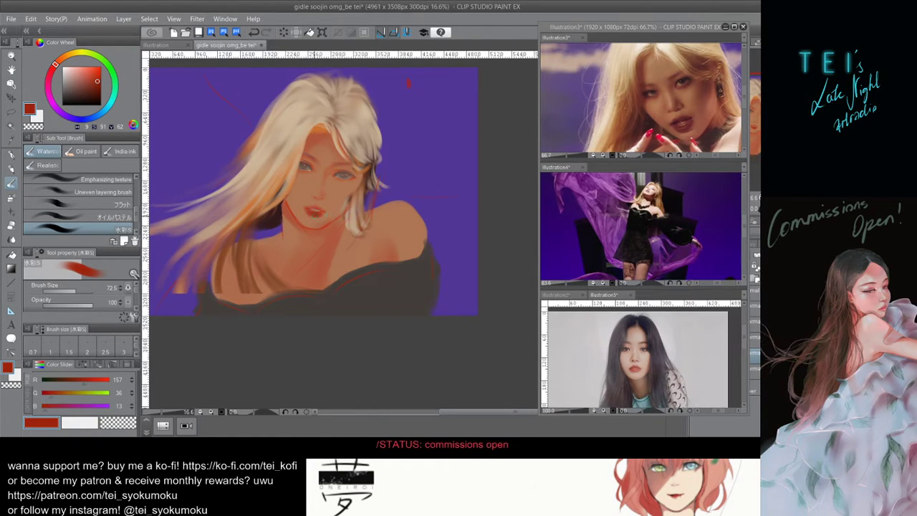
Refine the red lip shape with smaller brush sizes of 42.7 and 19.6, undoing the unwanted stroke.
{"action": "key", "text": "bracketleft"}
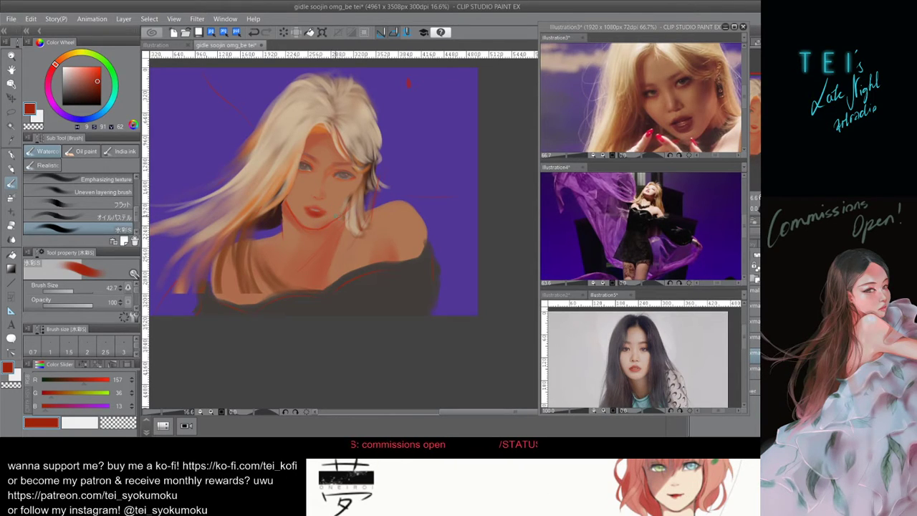
{"action": "key", "text": "bracketleft"}
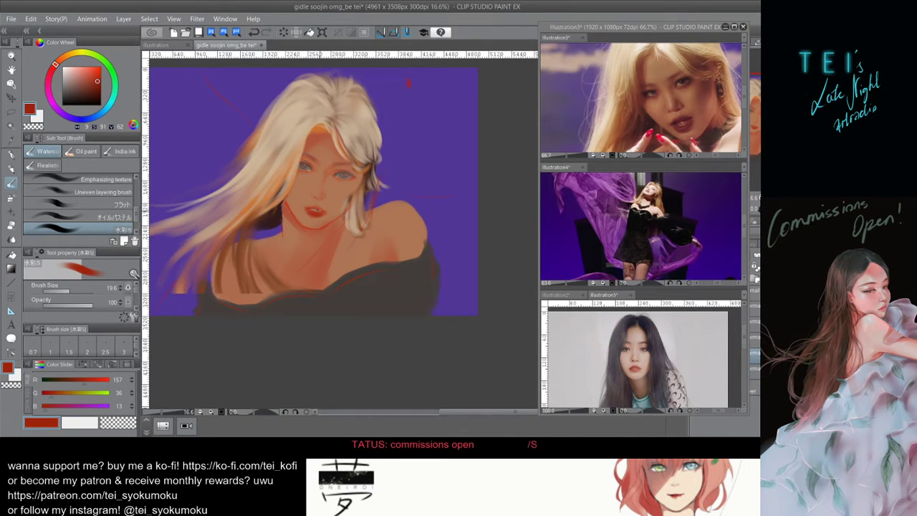
{"action": "key", "text": "ctrl+z"}
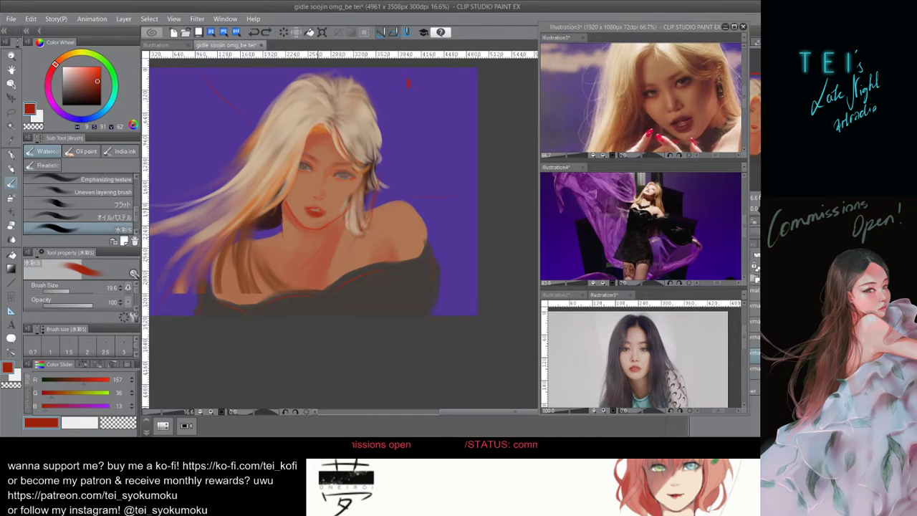
Sample the dark red (RGB 117, 51, 51) from the blonde reference photo's lips and try it on the mouth at brush size 25.7.
{"action": "left_click", "coordinate": [240, 204], "text": "alt"}
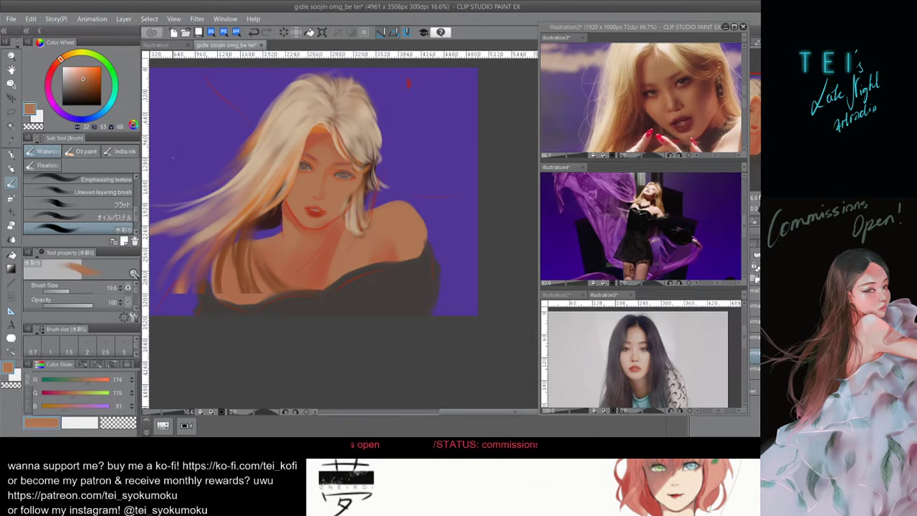
{"action": "left_click", "coordinate": [231, 210], "text": "alt"}
{"action": "left_click", "coordinate": [226, 213], "text": "alt"}
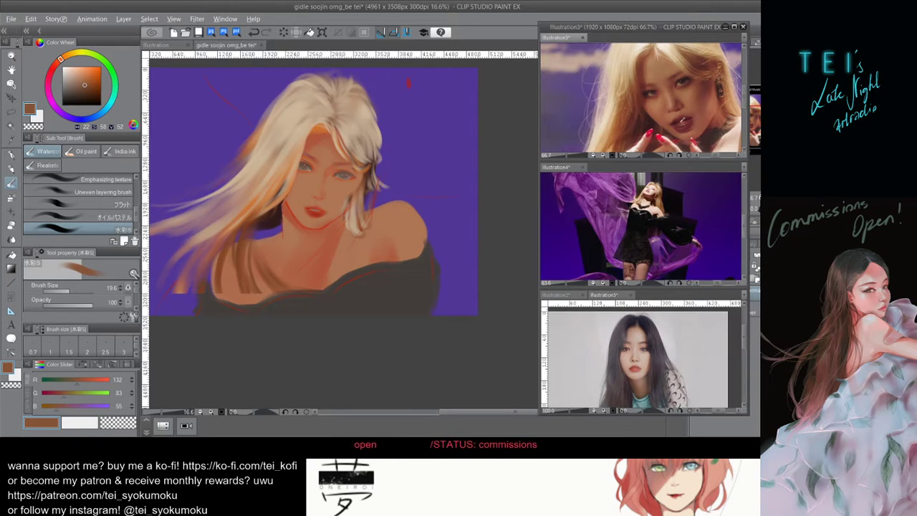
{"action": "left_click", "coordinate": [681, 129], "text": "alt"}
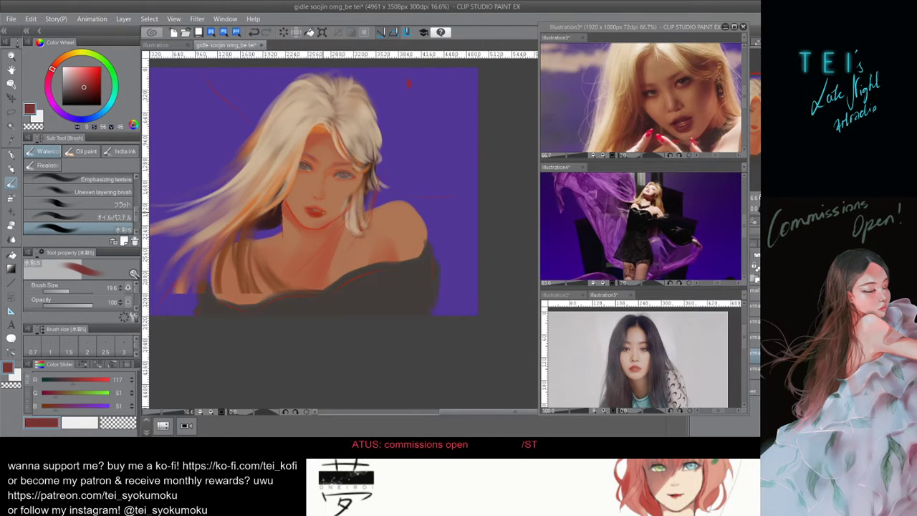
{"action": "left_click_drag", "start_coordinate": [310, 213], "coordinate": [314, 215]}
{"action": "key", "text": "ctrl+z"}
{"action": "key", "text": "]"}
{"action": "key", "text": "ctrl+z"}
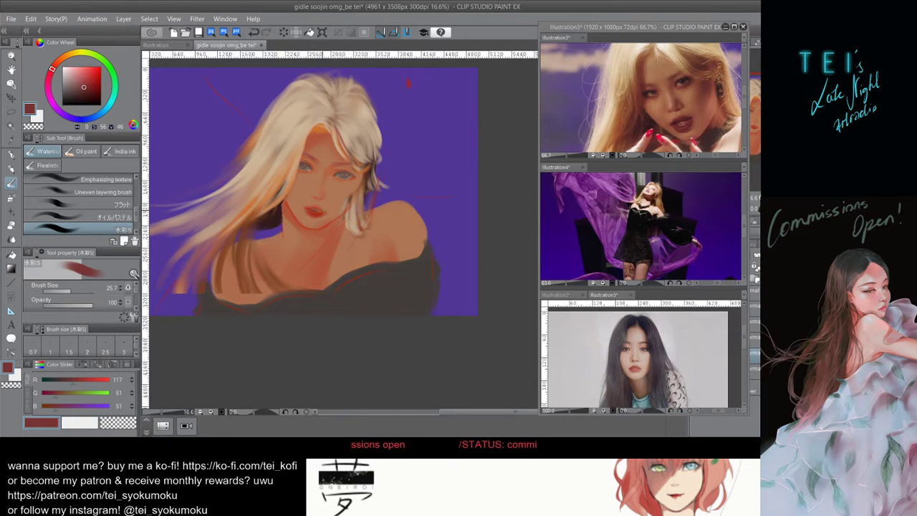
Mix a light coral red (RGB 202, 96, 78) and paint lighter tones on the lower lip at brush size 25.7.
{"action": "left_click", "coordinate": [84, 76]}
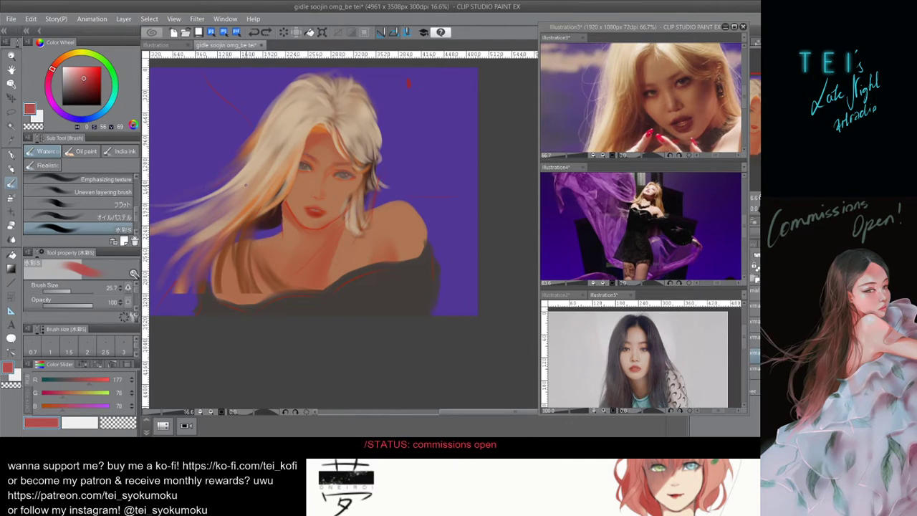
{"action": "left_click", "coordinate": [93, 81]}
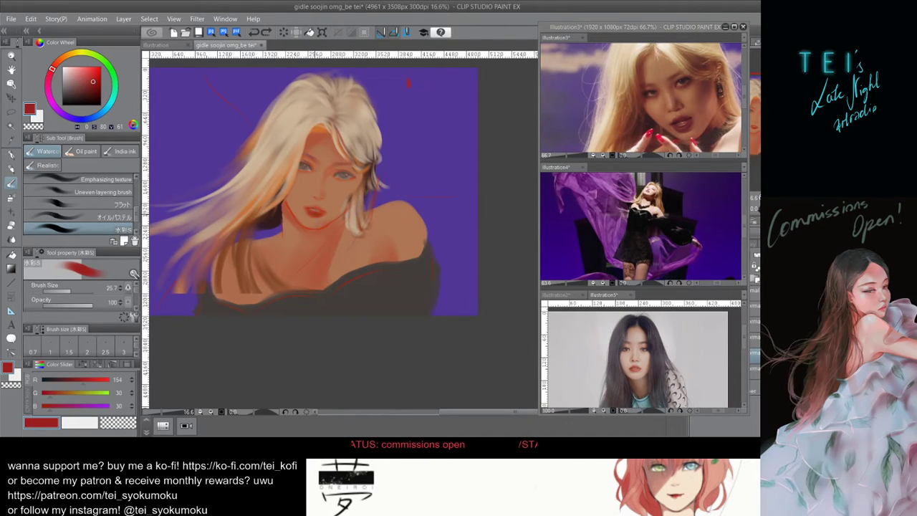
{"action": "left_click", "coordinate": [87, 74]}
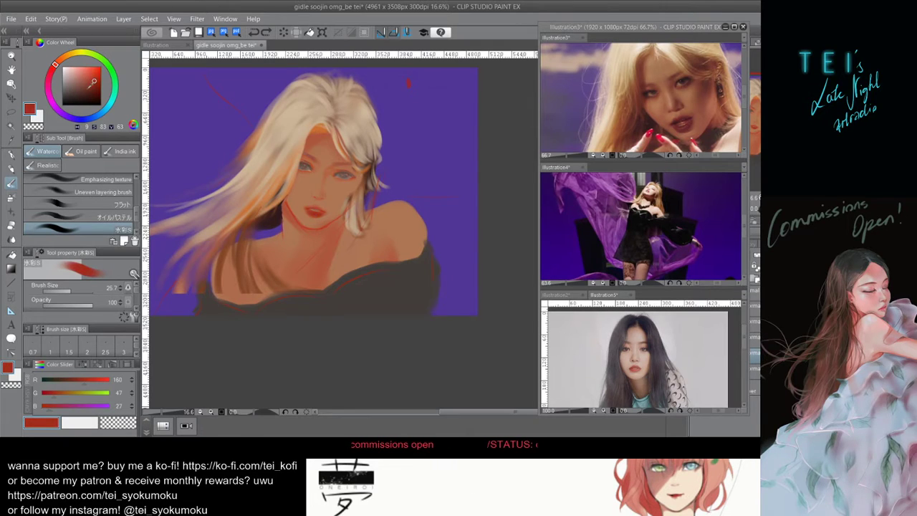
{"action": "left_click", "coordinate": [85, 75]}
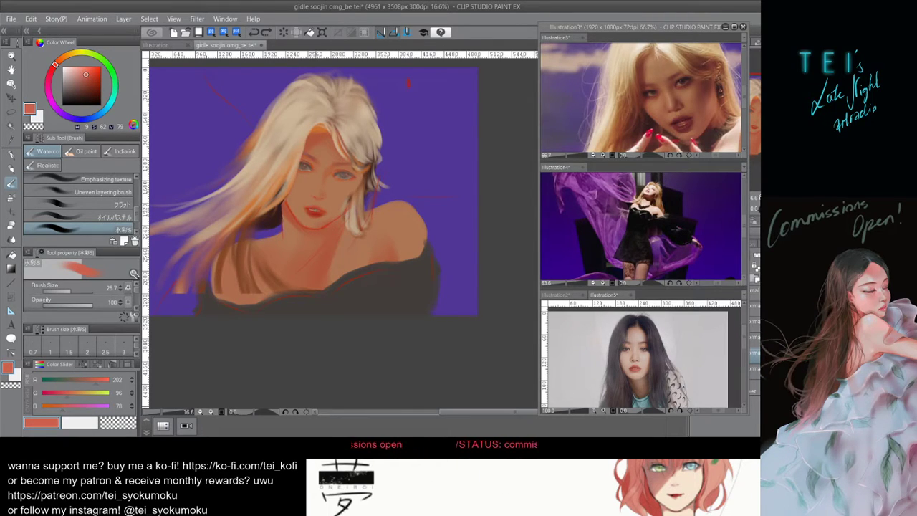
{"action": "key", "text": "ctrl+z"}
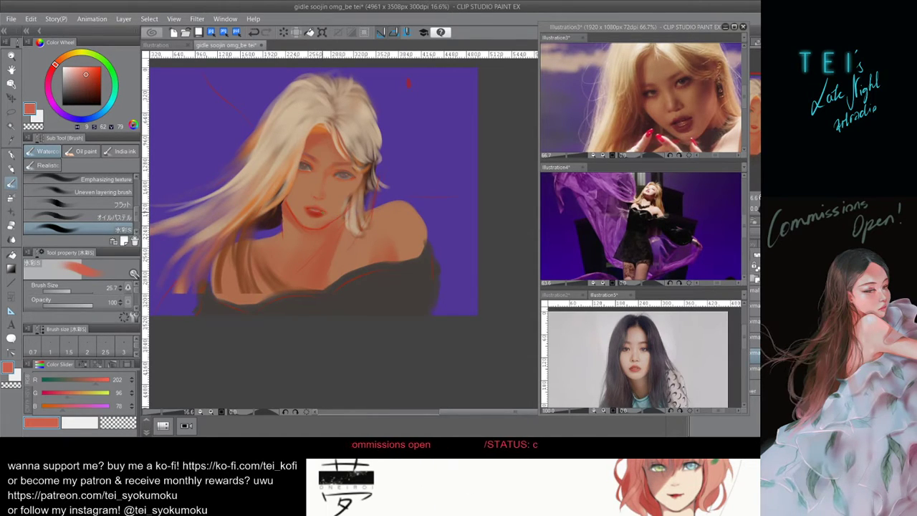
{"action": "key", "text": "ctrl+z"}
{"action": "left_click_drag", "start_coordinate": [316, 217], "coordinate": [320, 212]}
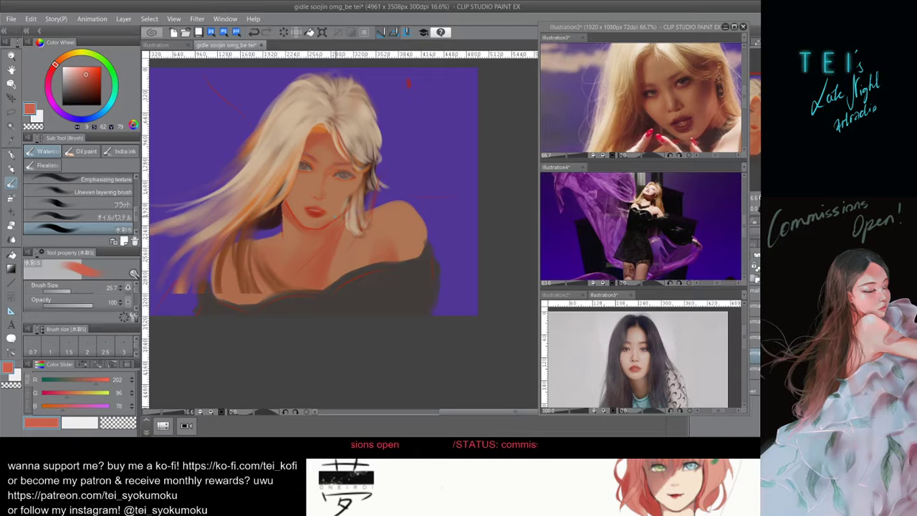
{"action": "key", "text": "ctrl+z"}
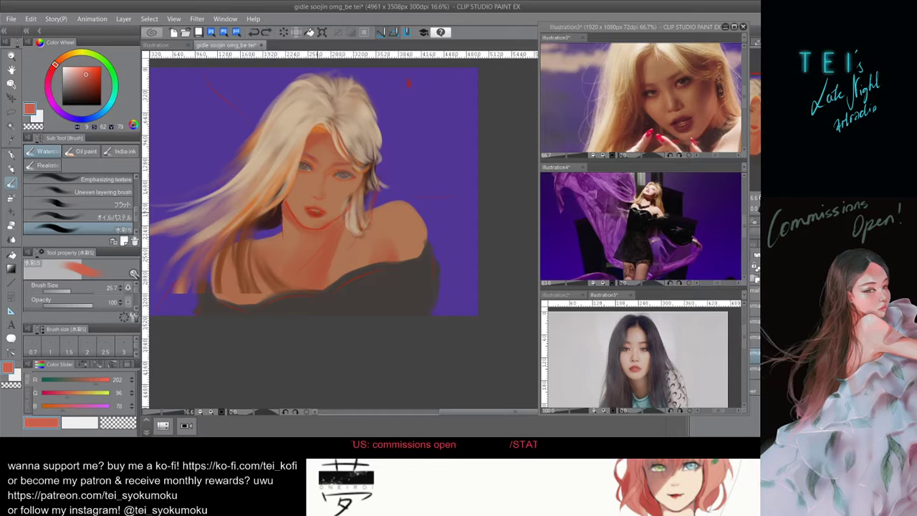
Adjust the brush size to 29.8 and rework the lower lip's edge with the coral red.
{"action": "key", "text": "]"}
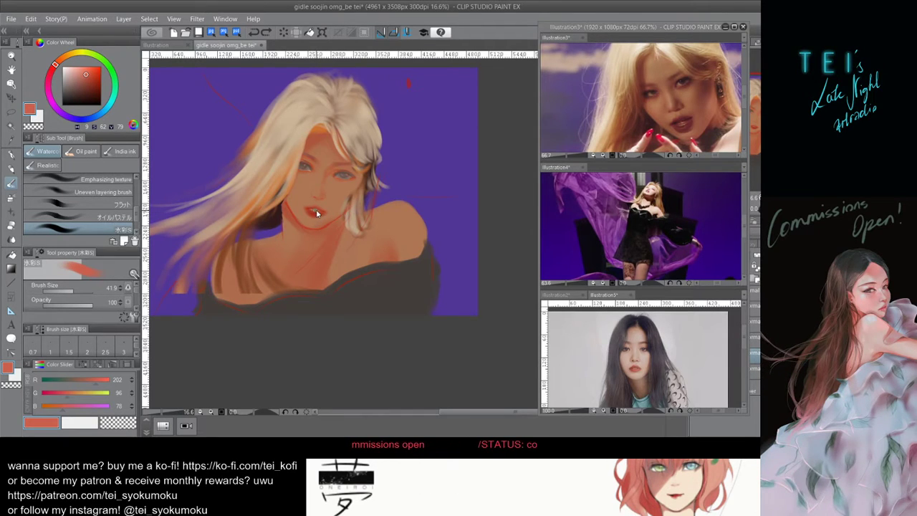
{"action": "key", "text": "["}
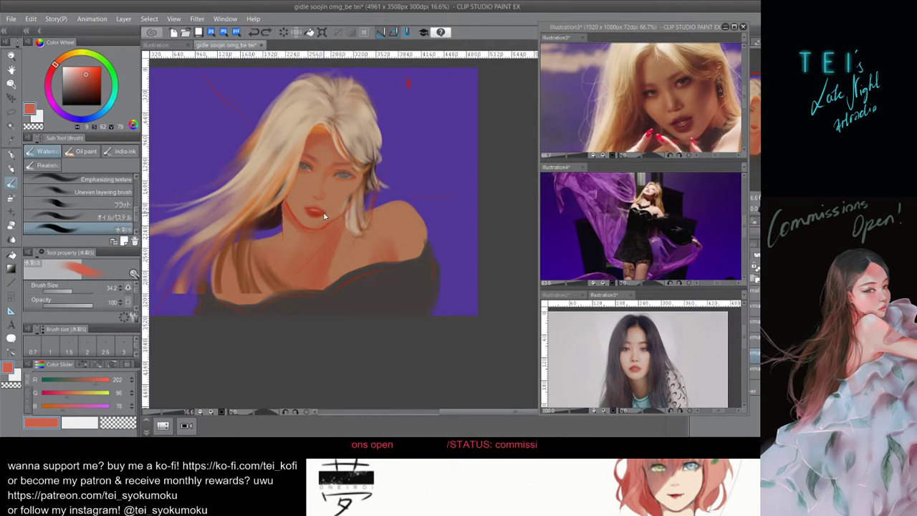
{"action": "left_click_drag", "start_coordinate": [323, 215], "coordinate": [318, 213]}
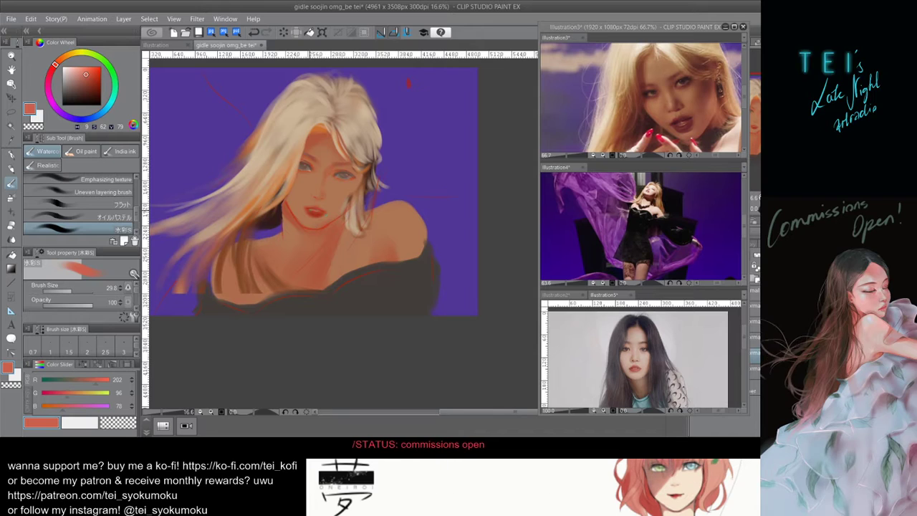
{"action": "key", "text": "ctrl+z"}
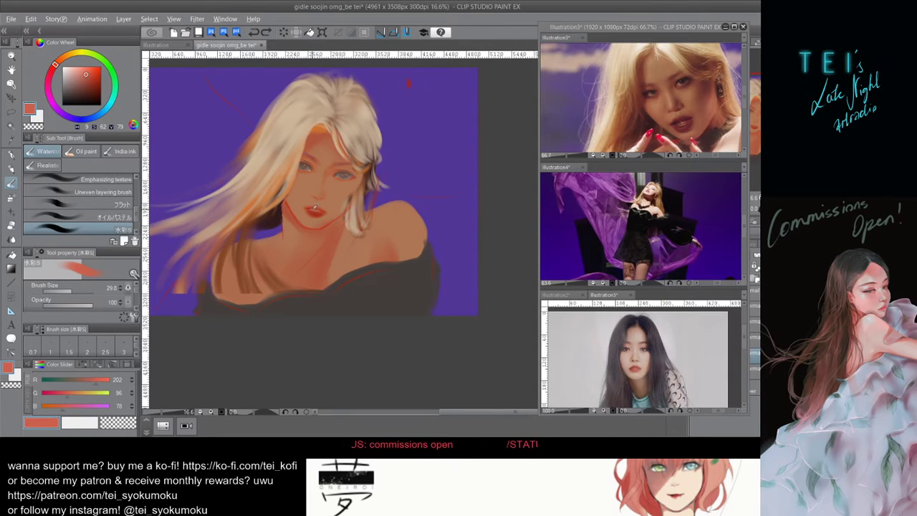
Sample a muted orange-red (RGB 178, 88, 63) from the mouth and soften the lower lip with it.
{"action": "left_click", "coordinate": [314, 207], "text": "alt"}
{"action": "left_click", "coordinate": [314, 213], "text": "alt"}
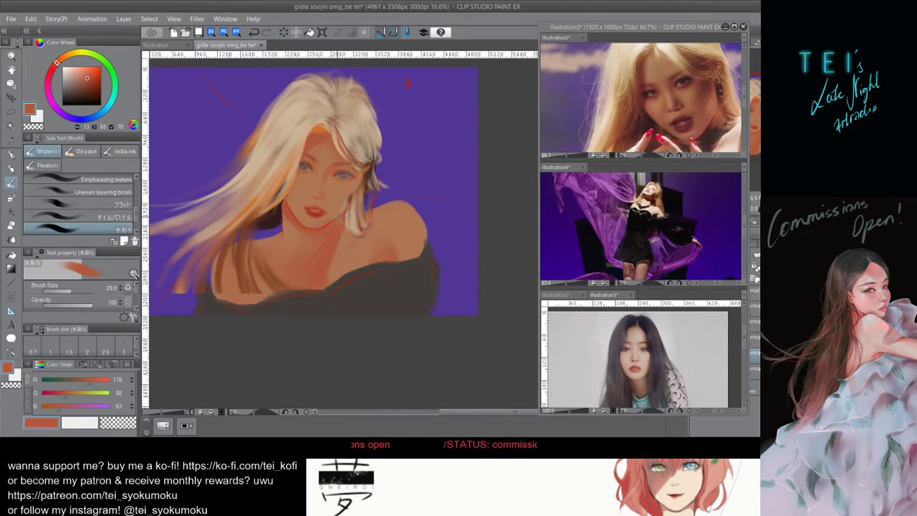
{"action": "key", "text": "ctrl+z"}
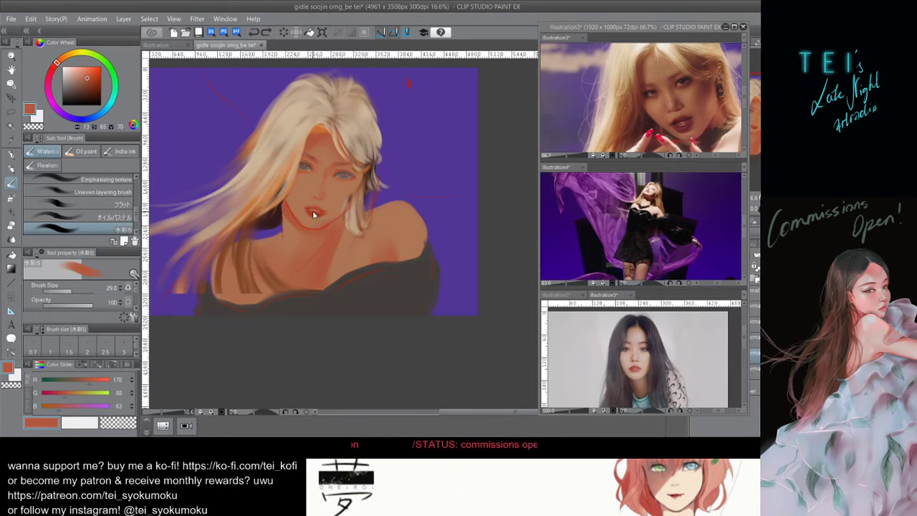
{"action": "key", "text": "ctrl+z"}
{"action": "left_click_drag", "start_coordinate": [314, 216], "coordinate": [321, 215]}
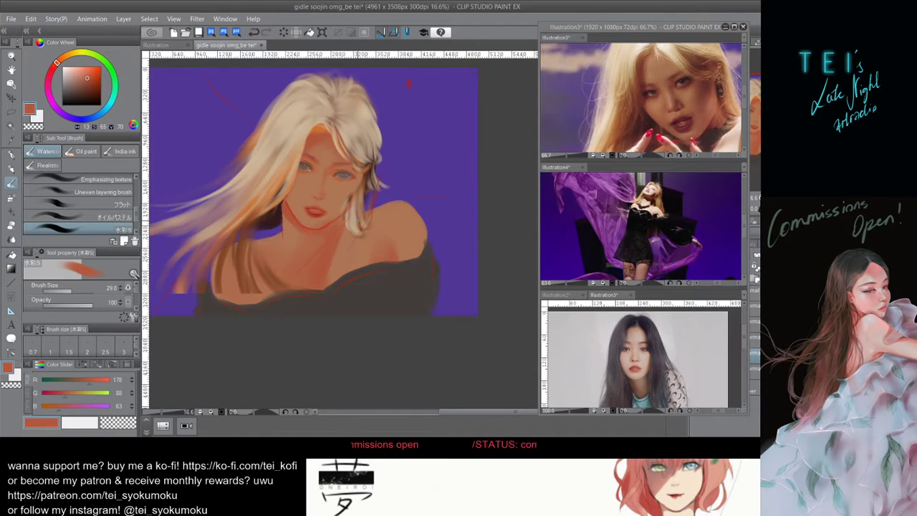
{"action": "key", "text": "ctrl+z"}
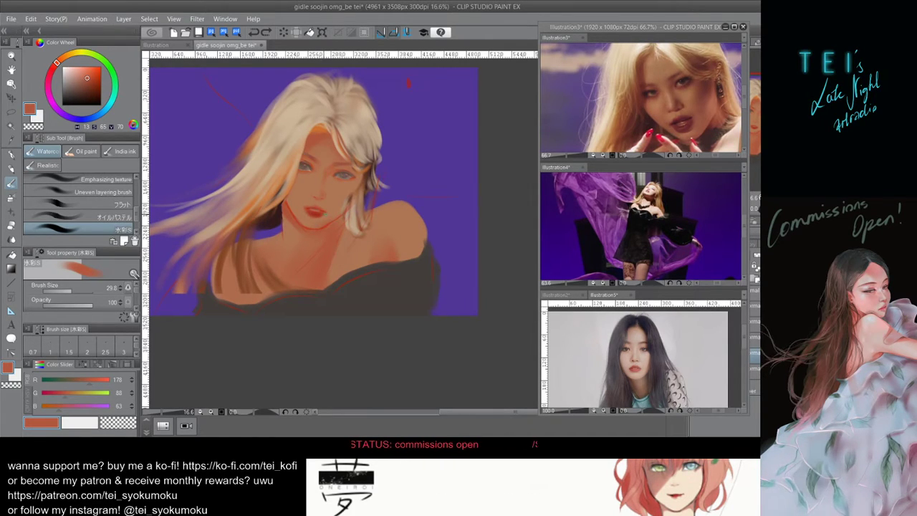
Sample paler lip tones (RGB 178, 104, 86 and 172, 104, 84) and touch up the lower lip, undoing unwanted strokes.
{"action": "left_click", "coordinate": [316, 210], "text": "alt"}
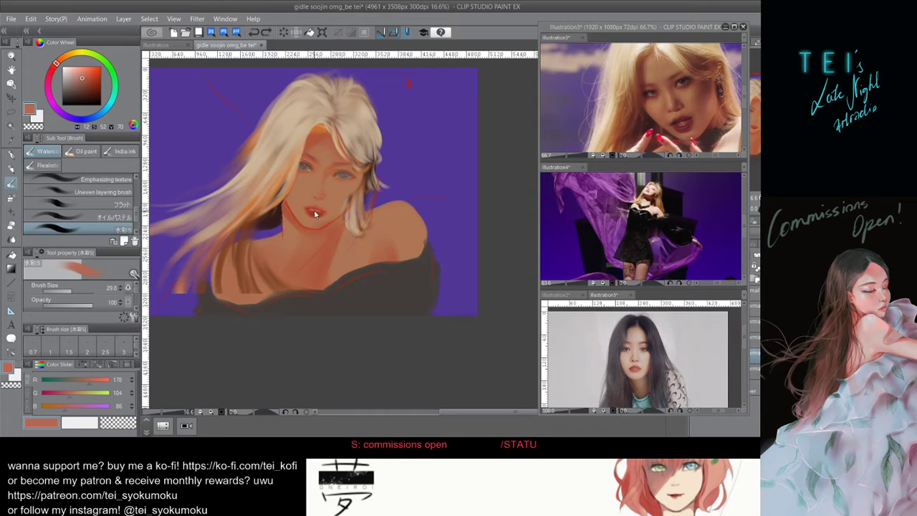
{"action": "left_click_drag", "start_coordinate": [317, 212], "coordinate": [315, 215]}
{"action": "key", "text": "ctrl+z"}
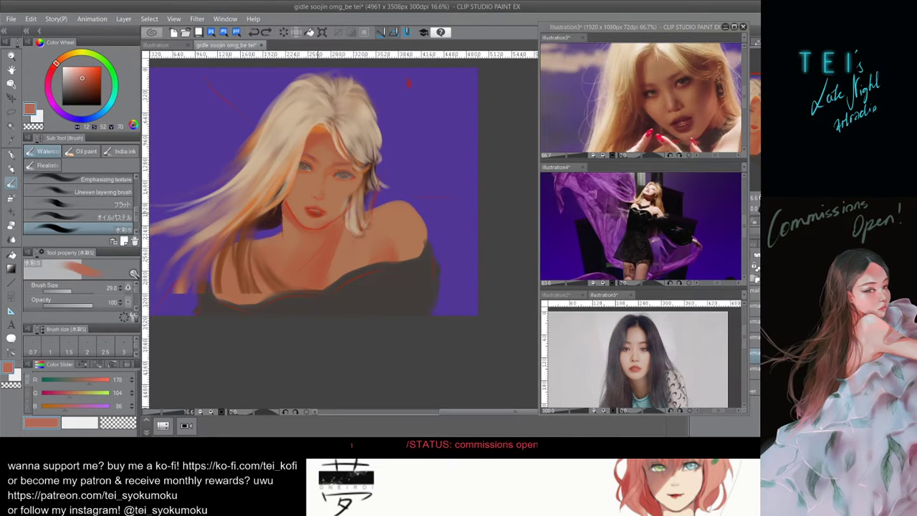
{"action": "left_click", "coordinate": [320, 208], "text": "alt"}
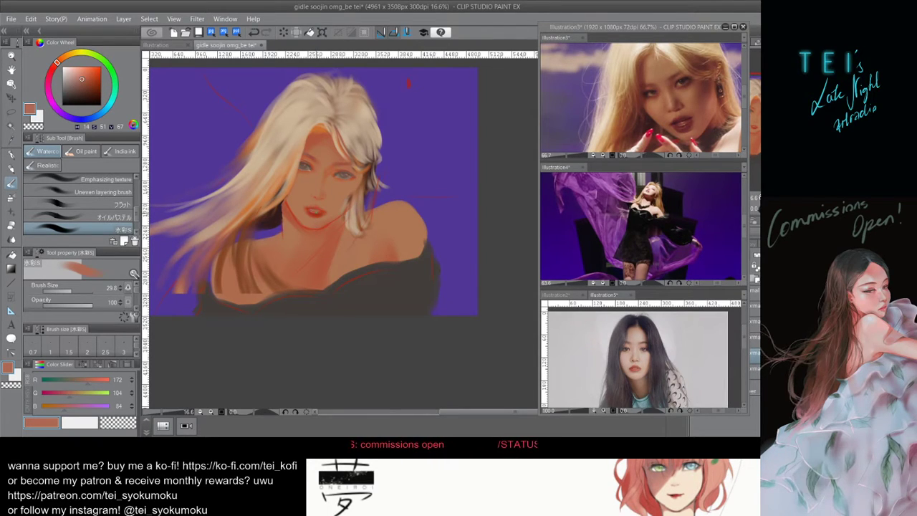
{"action": "key", "text": "ctrl+z"}
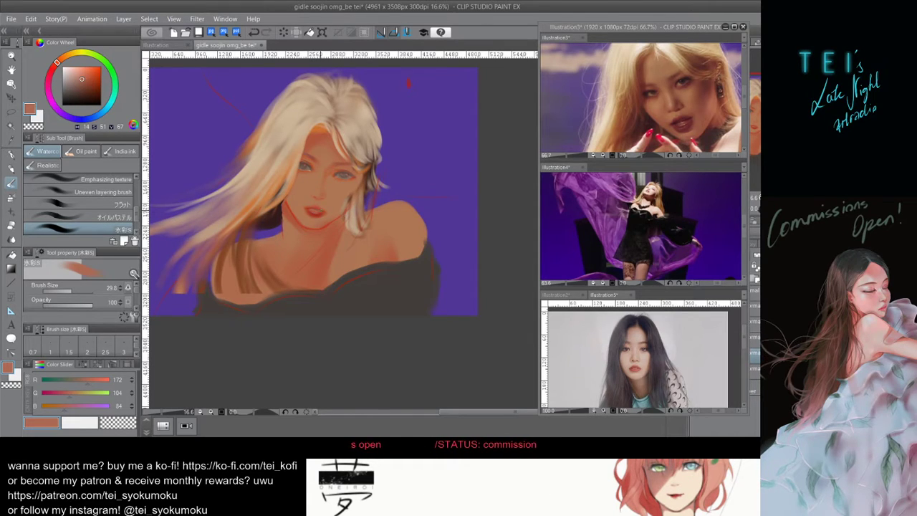
{"action": "left_click_drag", "start_coordinate": [315, 213], "coordinate": [320, 217]}
{"action": "key", "text": "ctrl+z"}
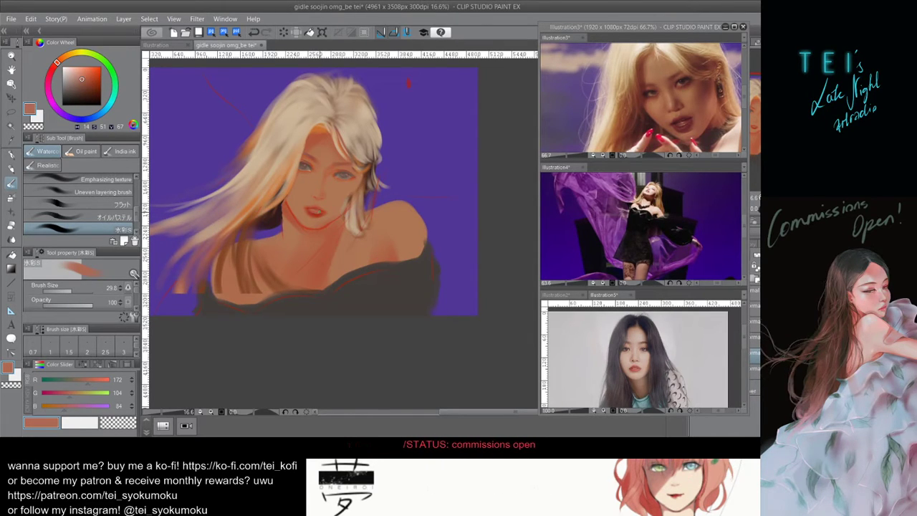
Sample a brick red (RGB 166, 63, 38) from the mouth and try lip strokes at brush sizes 67.8 and 53.8, undoing them.
{"action": "left_click", "coordinate": [317, 213], "text": "alt"}
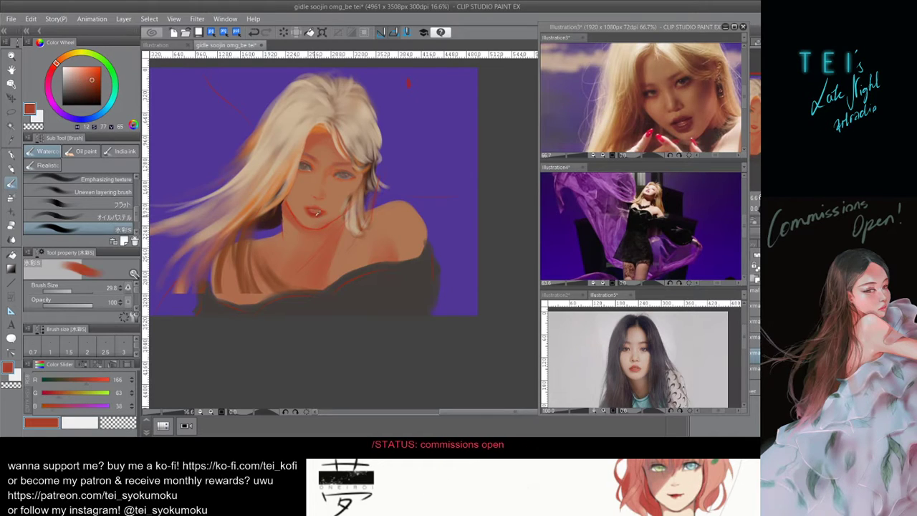
{"action": "key", "text": "]"}
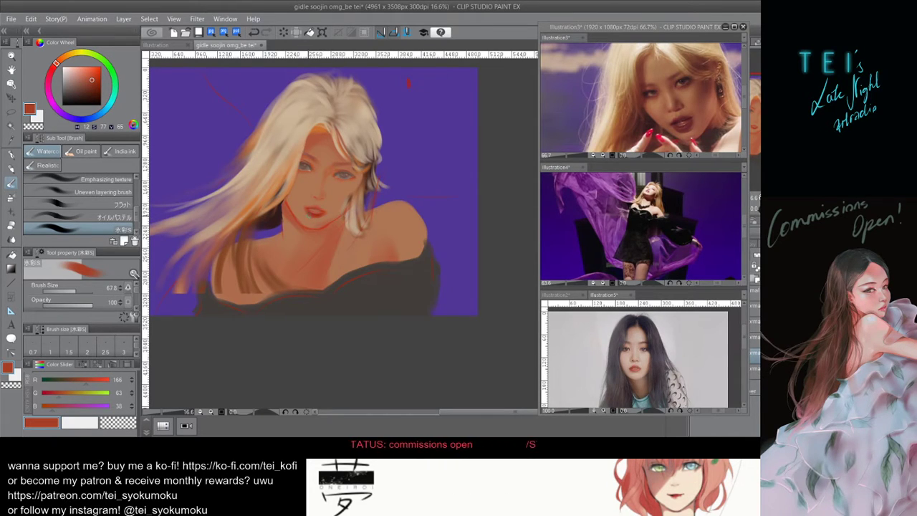
{"action": "left_click_drag", "start_coordinate": [311, 211], "coordinate": [317, 214]}
{"action": "key", "text": "ctrl+z"}
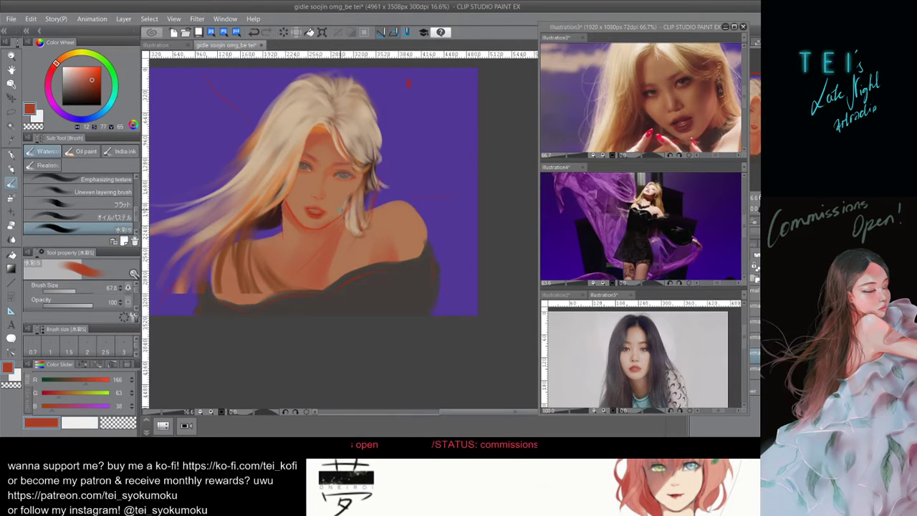
{"action": "left_click_drag", "start_coordinate": [329, 207], "coordinate": [333, 207]}
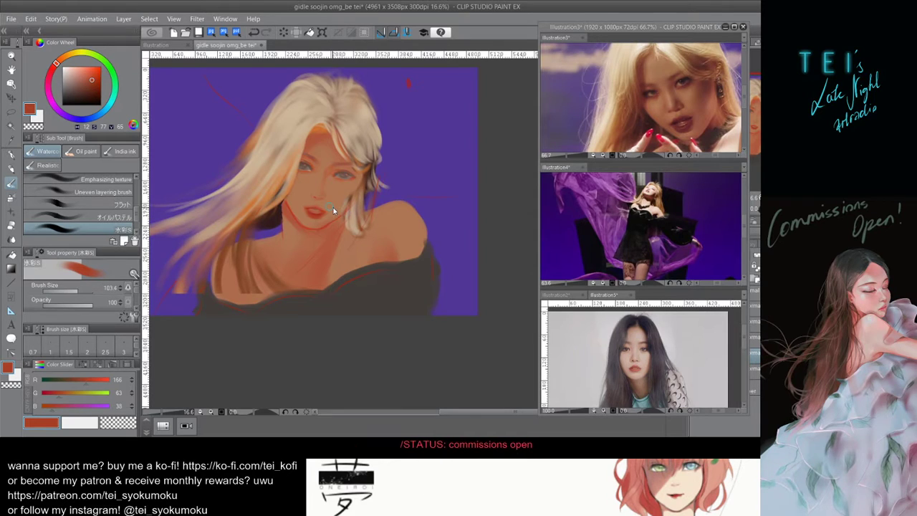
{"action": "key", "text": "bracketleft"}
{"action": "key", "text": "bracketleft"}
{"action": "key", "text": "bracketleft"}
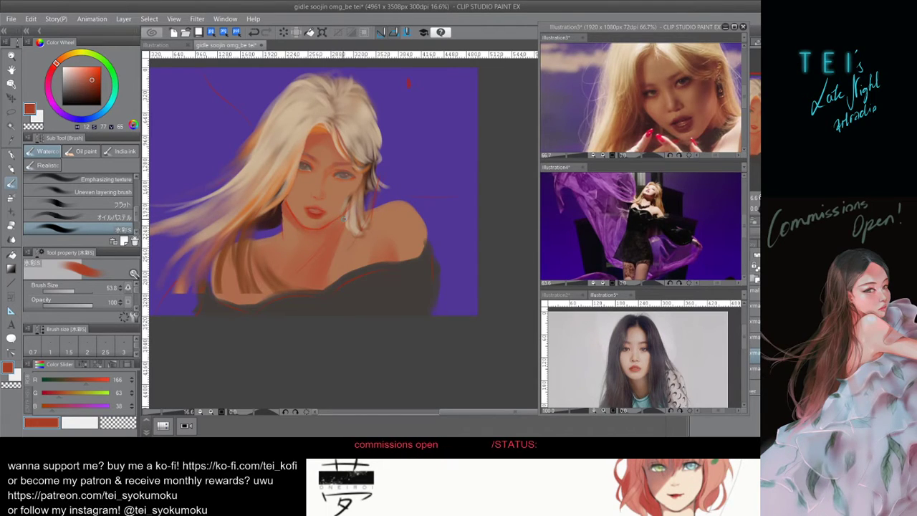
{"action": "key", "text": "ctrl+z"}
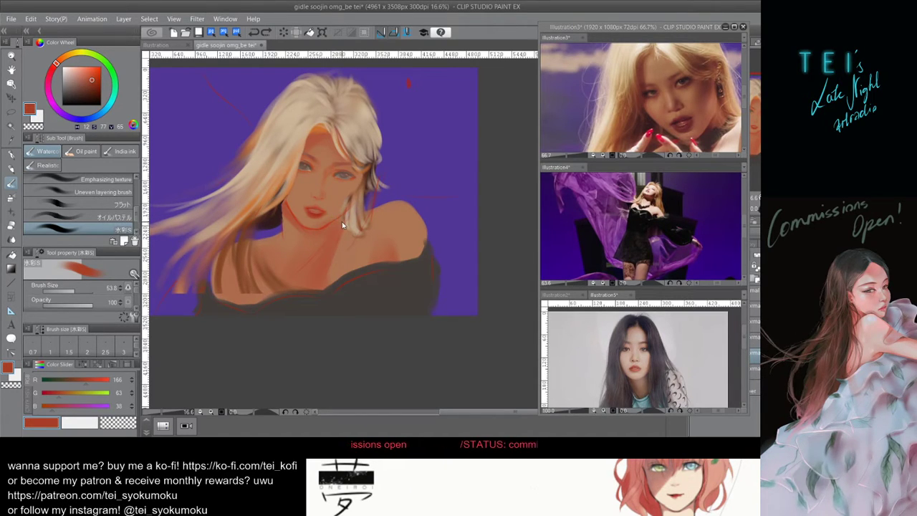
{"action": "key", "text": "ctrl+z"}
Rework the lower lip with the brick red and blend it with a sampled muted coral (RGB 171, 92, 72) at brush size 63.6.
{"action": "left_click_drag", "start_coordinate": [341, 222], "coordinate": [321, 218]}
{"action": "key", "text": "["}
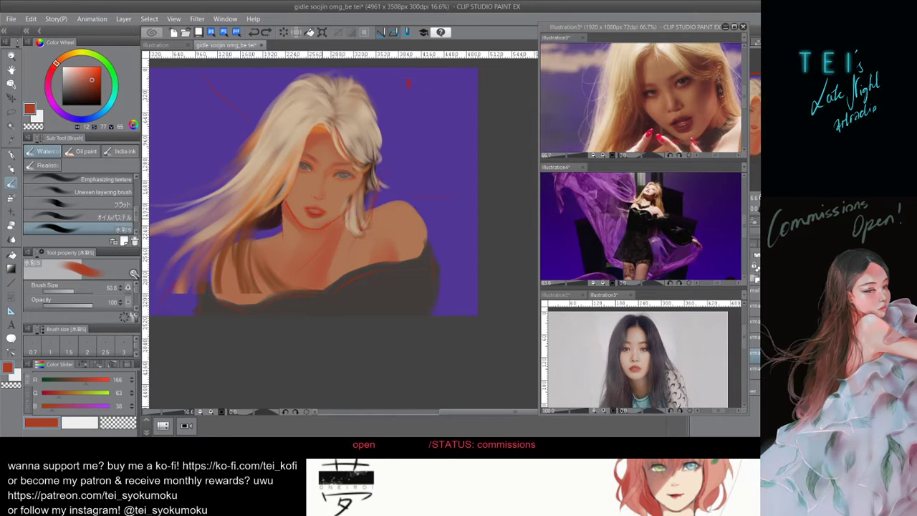
{"action": "key", "text": "]"}
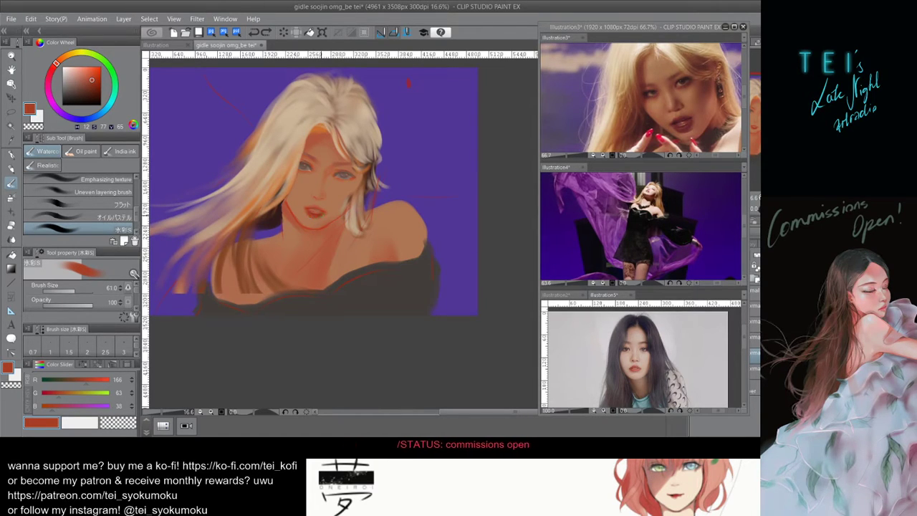
{"action": "key", "text": "bracketleft"}
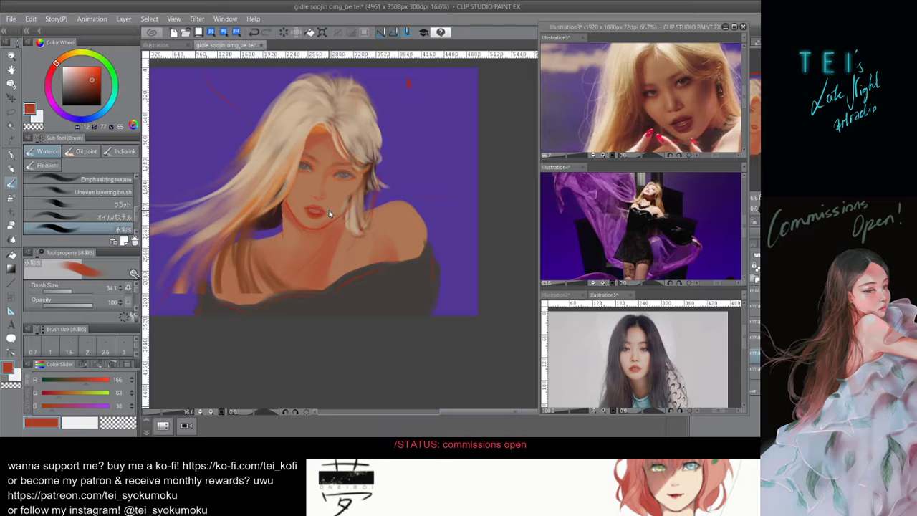
{"action": "key", "text": "bracketright"}
{"action": "left_click_drag", "start_coordinate": [316, 218], "coordinate": [317, 212]}
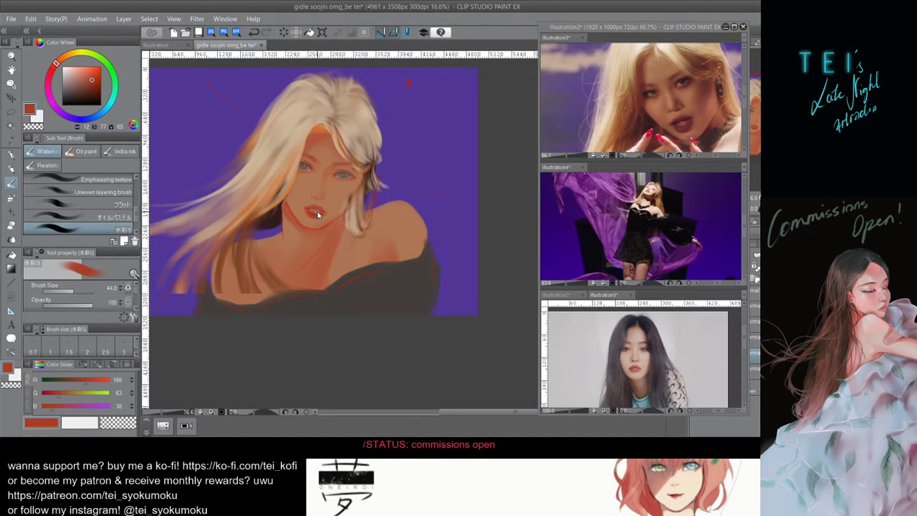
{"action": "left_click", "coordinate": [319, 215], "text": "alt"}
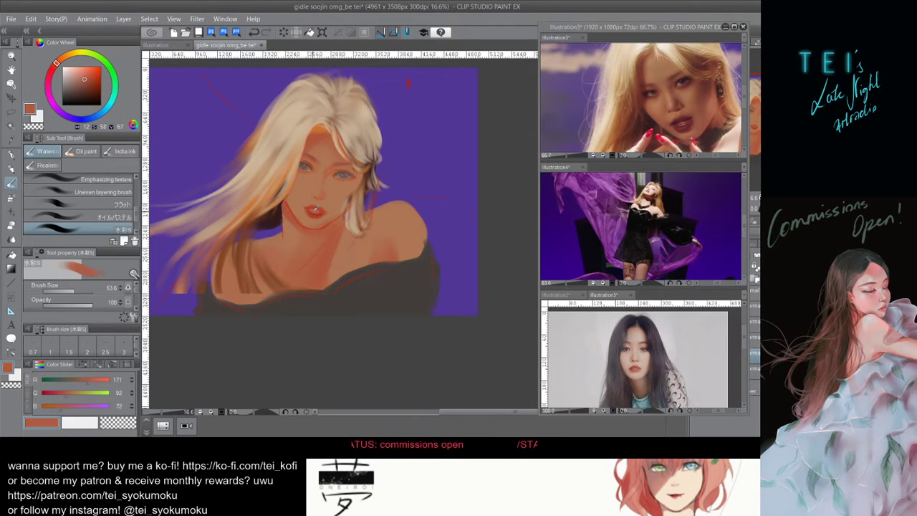
{"action": "left_click_drag", "start_coordinate": [318, 213], "coordinate": [312, 212]}
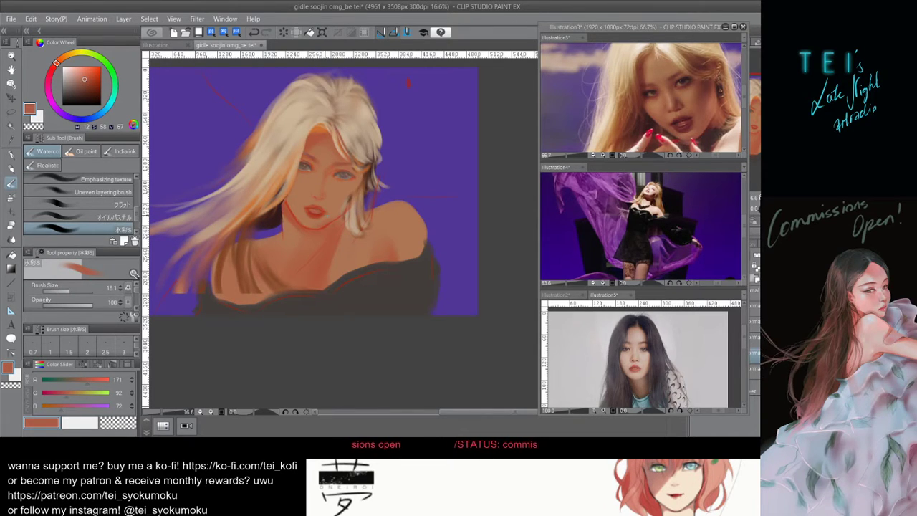
Try a greyish brown (RGB 123, 100, 94) along the lower lip's edge, undo the strokes and enlarge the brush to 30.0.
{"action": "left_click", "coordinate": [71, 86]}
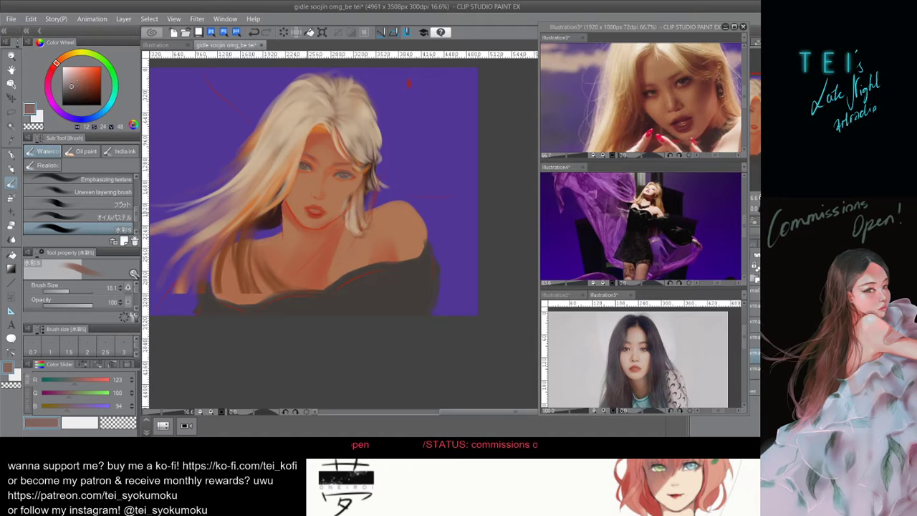
{"action": "left_click_drag", "start_coordinate": [322, 212], "coordinate": [320, 219]}
{"action": "key", "text": "ctrl+z"}
{"action": "key", "text": "ctrl+z"}
{"action": "key", "text": "ctrl+z"}
{"action": "key", "text": "]"}
{"action": "key", "text": "]"}
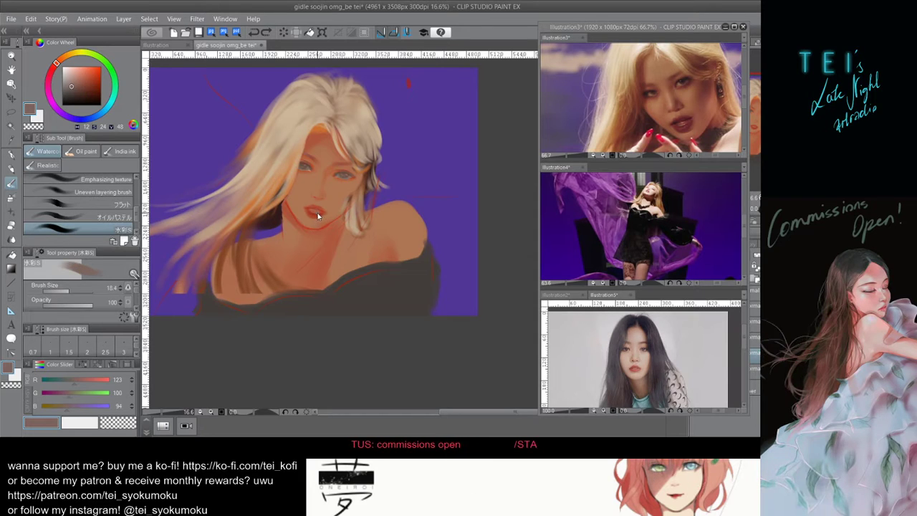
{"action": "key", "text": "["}
{"action": "key", "text": "]"}
{"action": "key", "text": "]"}
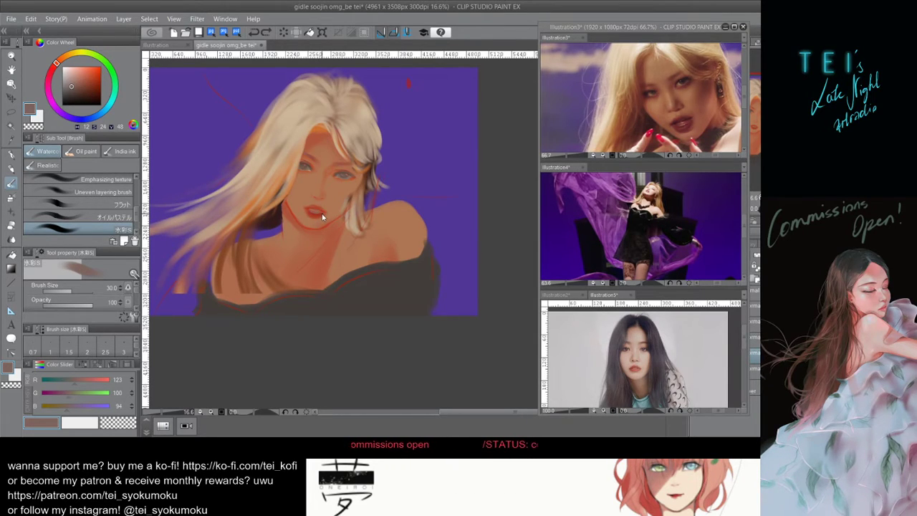
Sample a deep red (RGB 159, 47, 29) from the mouth, try it on the lower lip at brush size 34.1 and undo it.
{"action": "left_click", "coordinate": [316, 215], "text": "alt"}
{"action": "key", "text": "bracketright"}
{"action": "left_click_drag", "start_coordinate": [315, 213], "coordinate": [324, 214]}
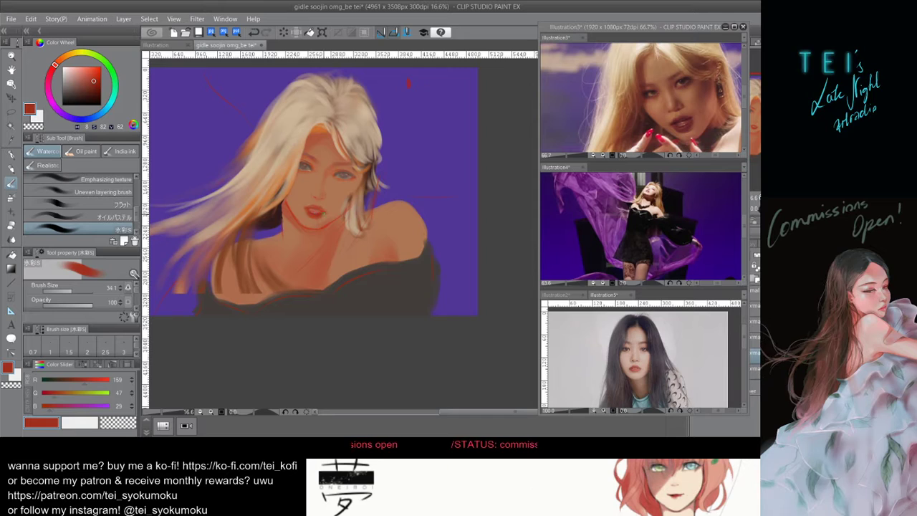
{"action": "key", "text": "ctrl+z"}
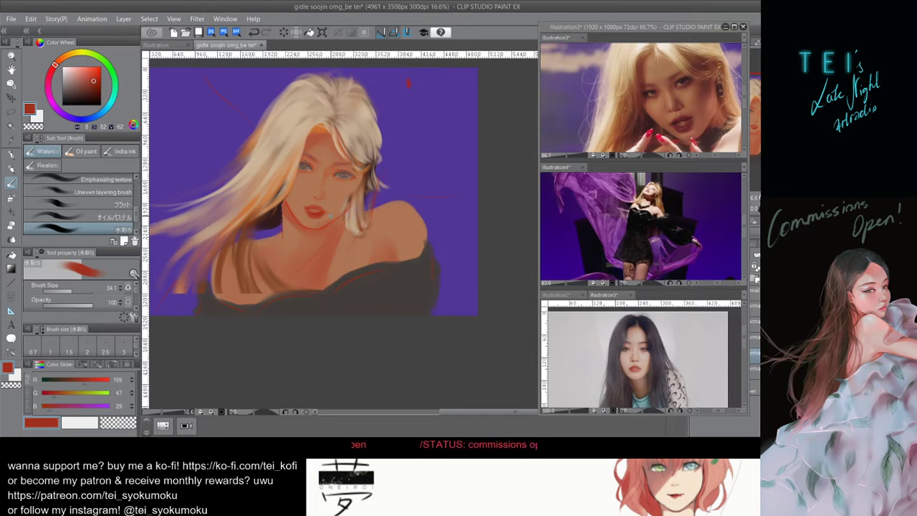
{"action": "key", "text": "ctrl+z"}
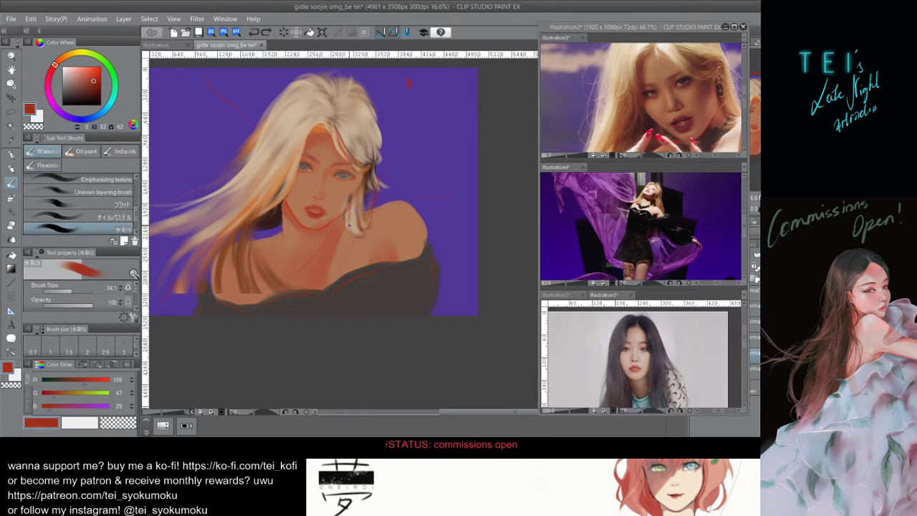
Sample a brick red (RGB 165, 59, 37) from the lips and rework them at brush sizes 34.1 to 24.6, undoing unwanted strokes.
{"action": "left_click", "coordinate": [311, 213], "text": "alt"}
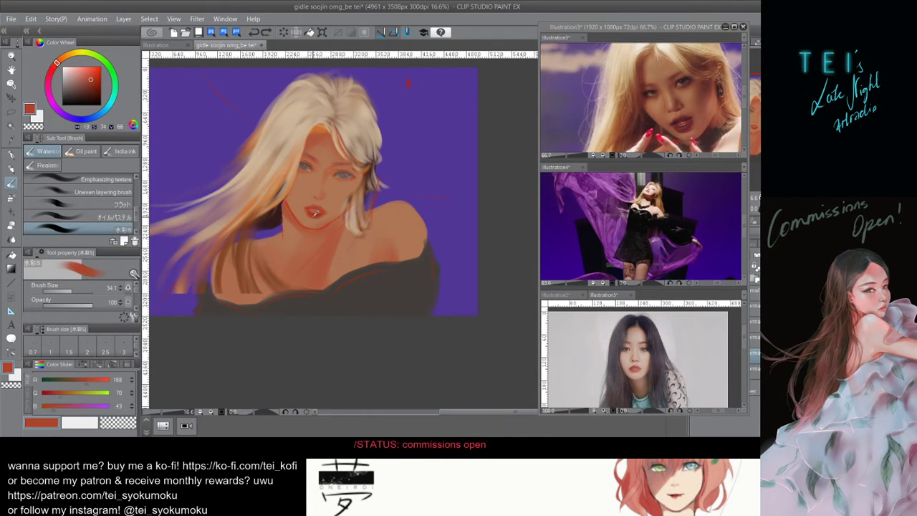
{"action": "left_click", "coordinate": [312, 214], "text": "alt"}
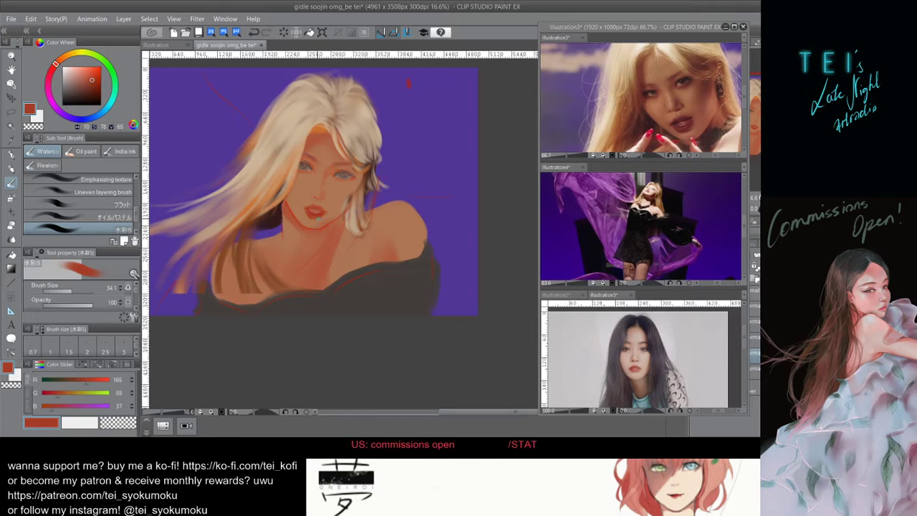
{"action": "mouse_move", "coordinate": [306, 211]}
{"action": "left_mouse_down"}
{"action": "mouse_move", "coordinate": [322, 210]}
{"action": "mouse_move", "coordinate": [323, 218]}
{"action": "left_mouse_up"}
{"action": "key", "text": "ctrl+z"}
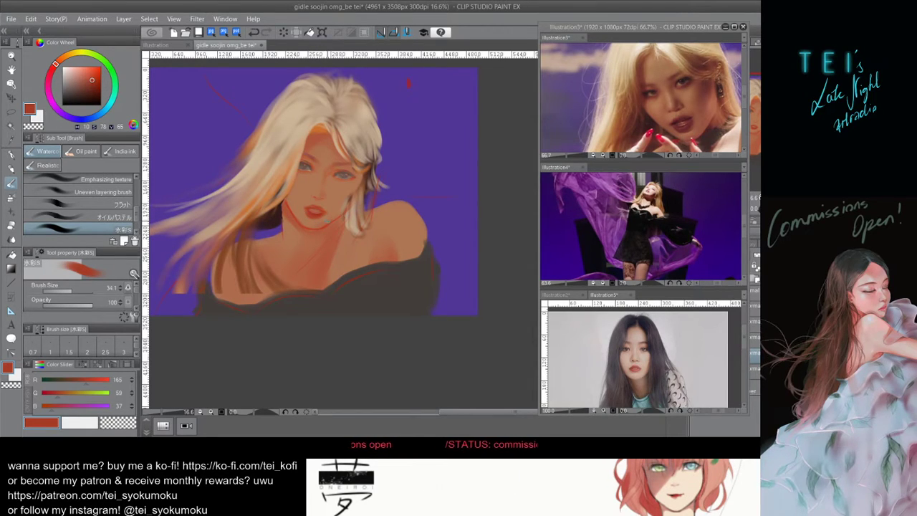
{"action": "key", "text": "bracketright"}
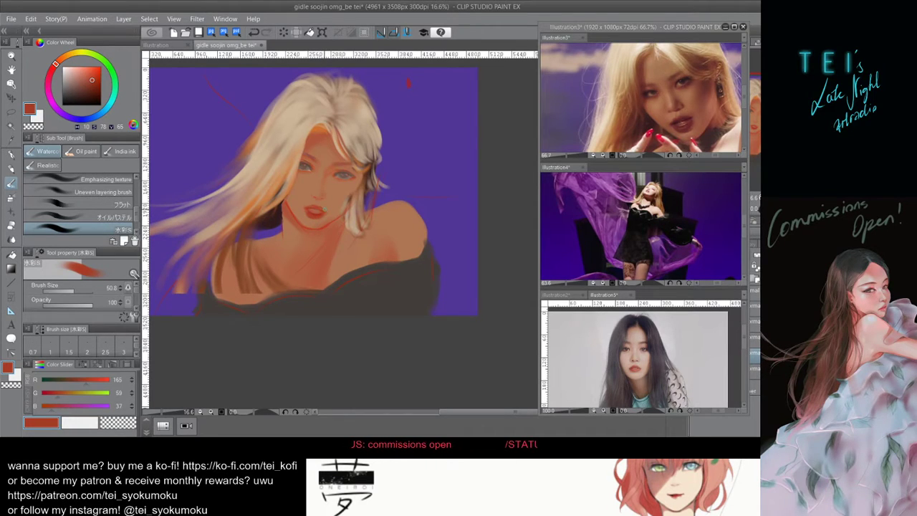
{"action": "key", "text": "["}
{"action": "key", "text": "ctrl+z"}
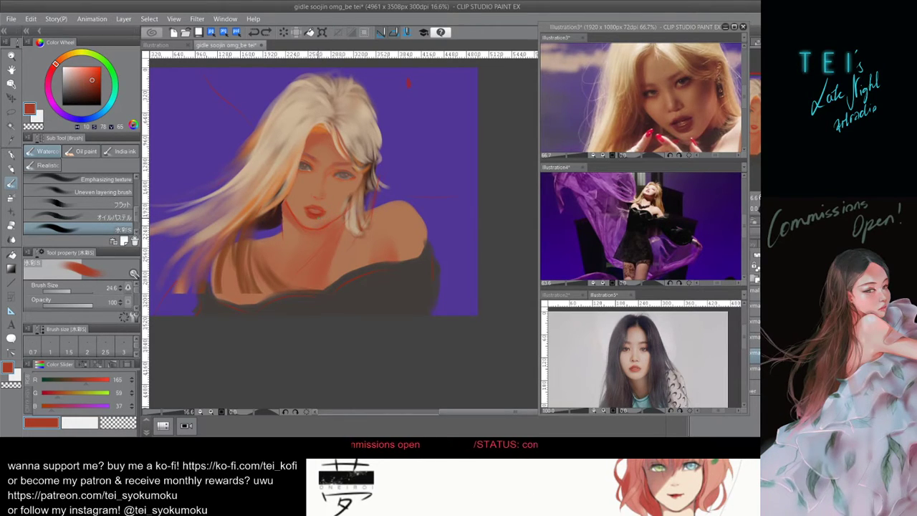
{"action": "left_click_drag", "start_coordinate": [326, 210], "coordinate": [321, 213]}
Sample muted corals (RGB 172, 91, 70 and 173, 89, 68) and touch up the lower lip at brush sizes 7.6 and 18.3, undoing unwanted strokes.
{"action": "left_click", "coordinate": [320, 212], "text": "alt"}
{"action": "key", "text": "bracketleft"}
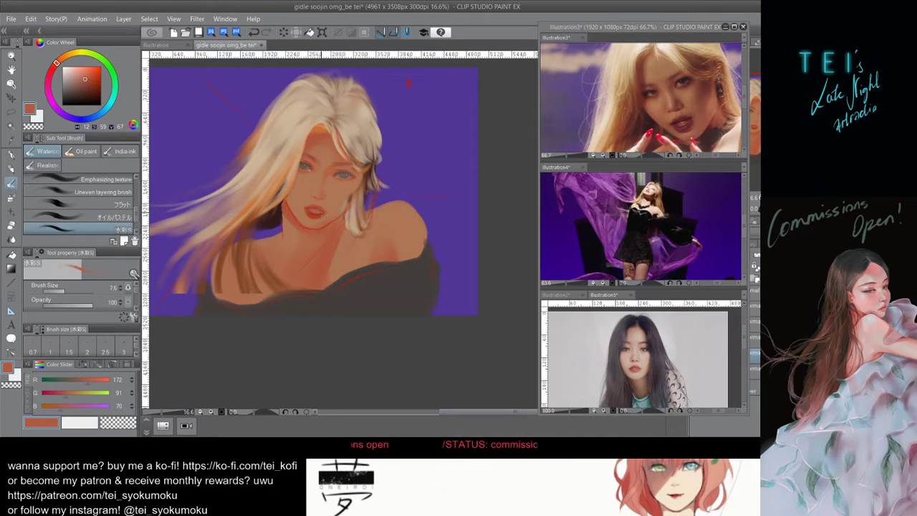
{"action": "left_click", "coordinate": [316, 211], "text": "alt"}
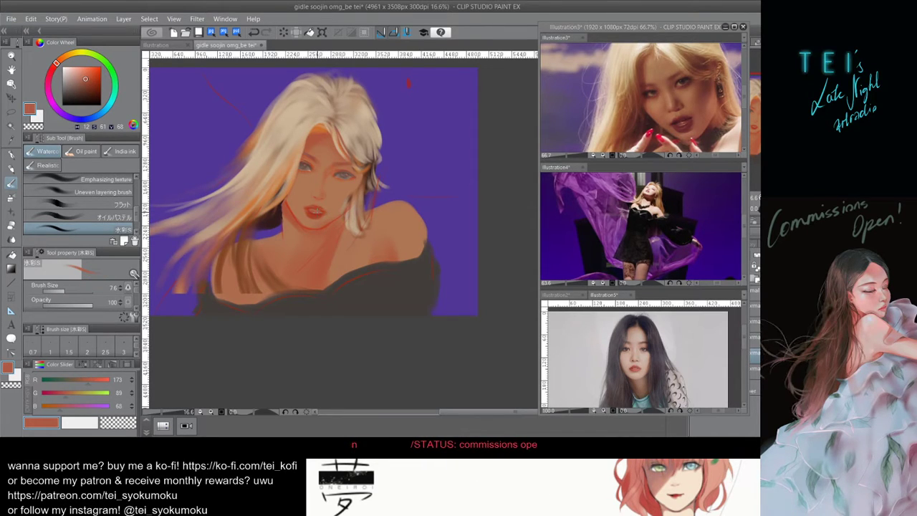
{"action": "key", "text": "bracketright"}
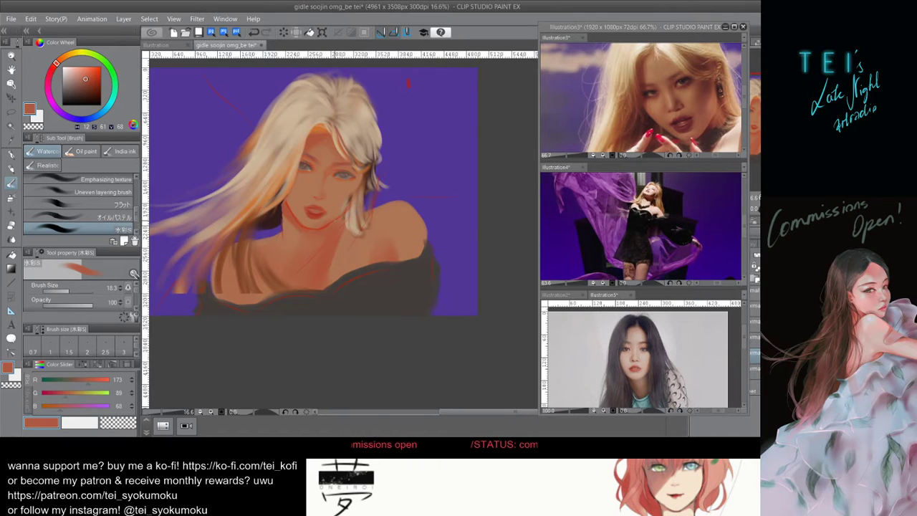
{"action": "key", "text": "ctrl+z"}
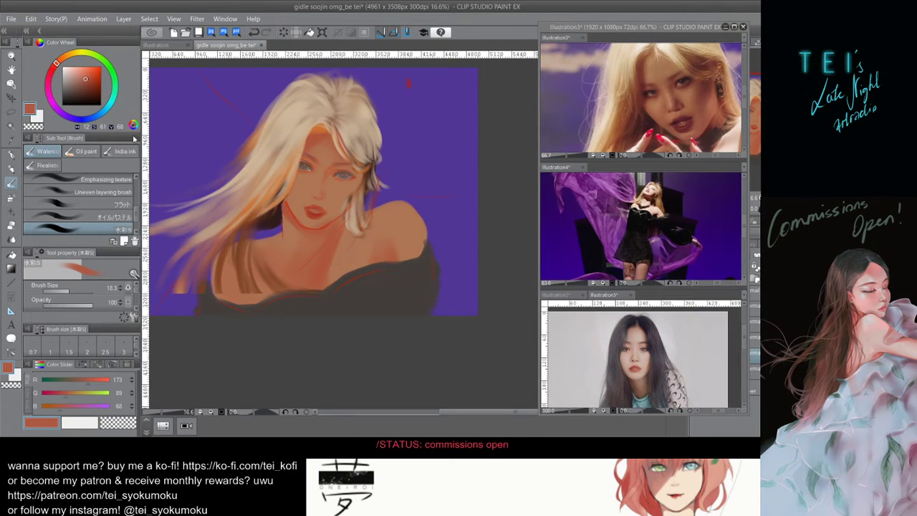
Mix a dark red (RGB 120, 27, 4) and darken the line between the lips at brush size 18.3, undoing the last stroke.
{"action": "left_click_drag", "start_coordinate": [97, 82], "coordinate": [100, 87]}
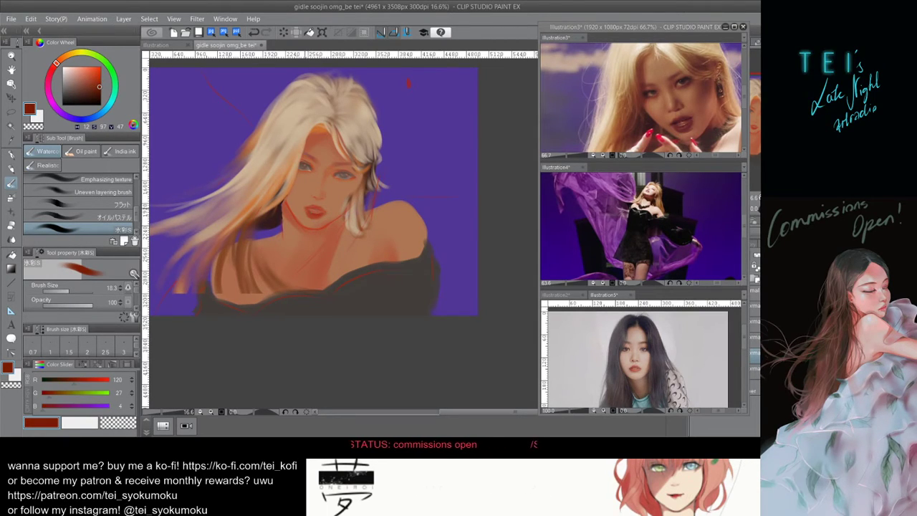
{"action": "mouse_move", "coordinate": [315, 213]}
{"action": "left_mouse_down"}
{"action": "mouse_move", "coordinate": [318, 221]}
{"action": "mouse_move", "coordinate": [304, 216]}
{"action": "left_mouse_up"}
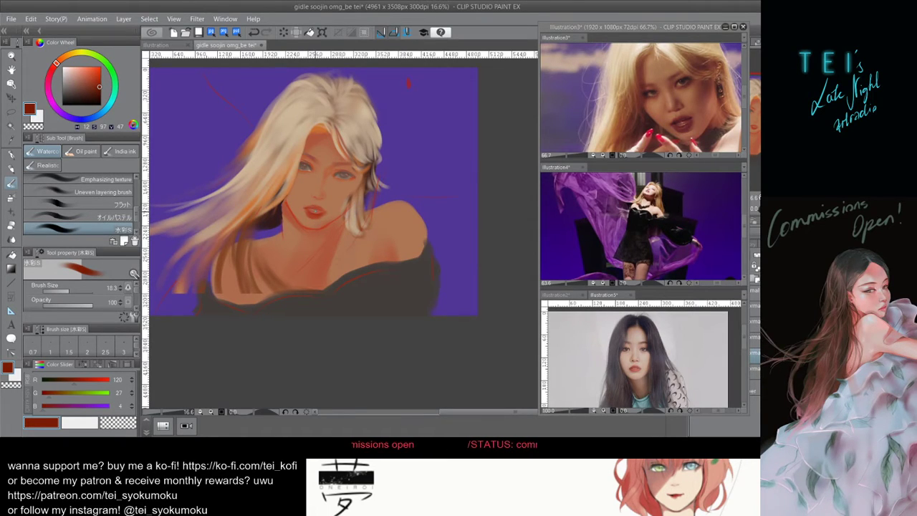
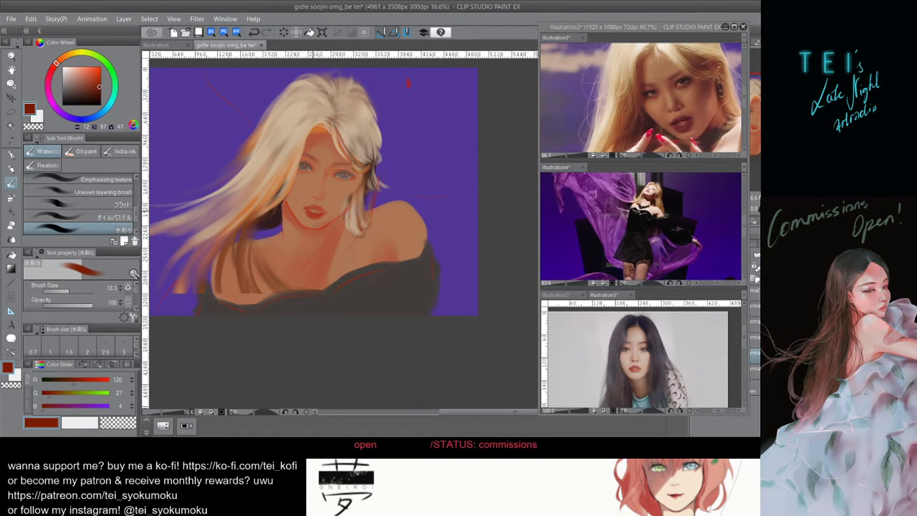
{"action": "left_click_drag", "start_coordinate": [309, 212], "coordinate": [314, 211]}
{"action": "key", "text": "ctrl+z"}
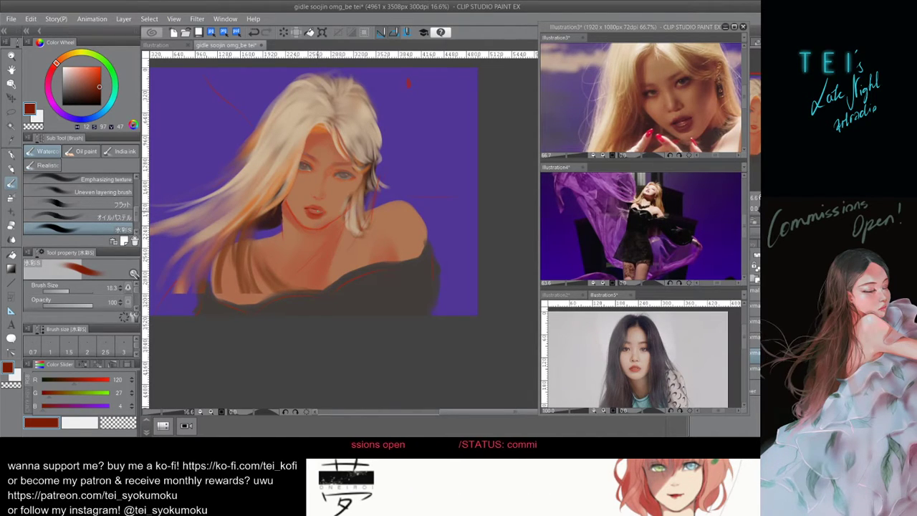
Compare the lips with and without the last dark red stroke, undo it and repaint the mouth's corner.
{"action": "key", "text": "ctrl+z"}
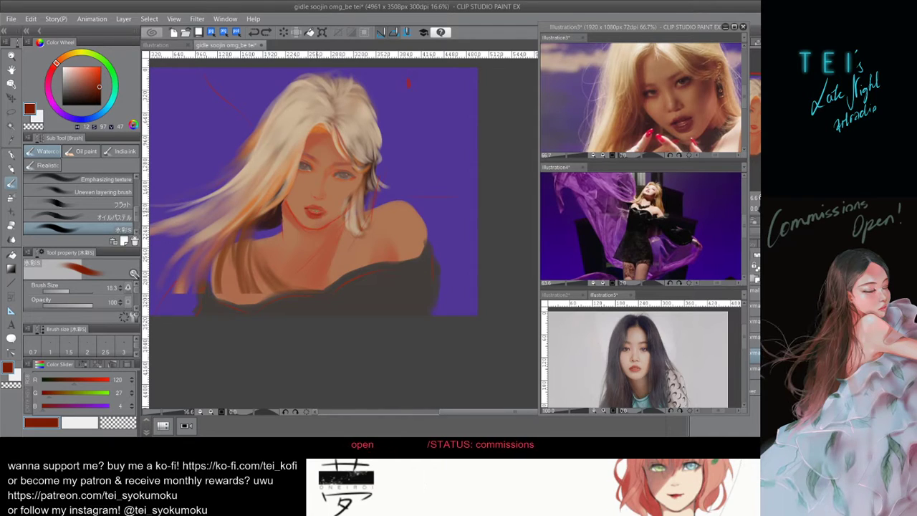
{"action": "key", "text": "ctrl+y"}
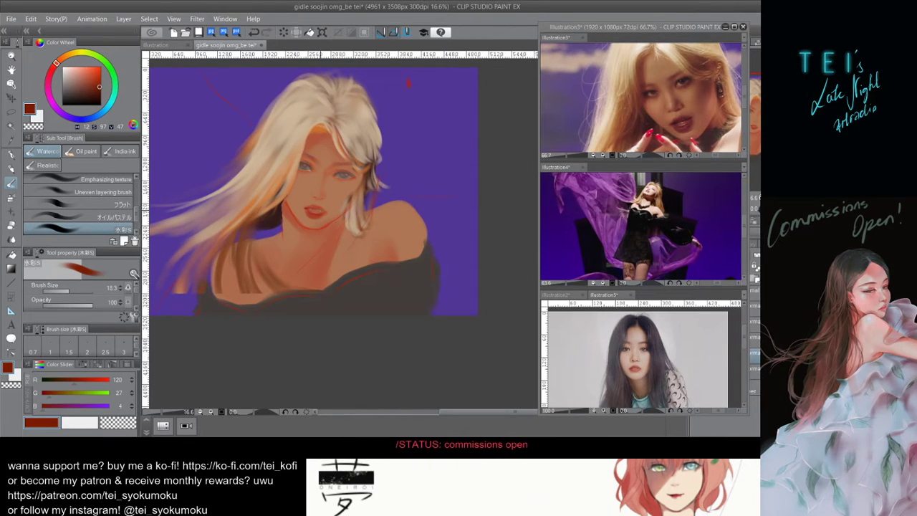
{"action": "key", "text": "ctrl+z"}
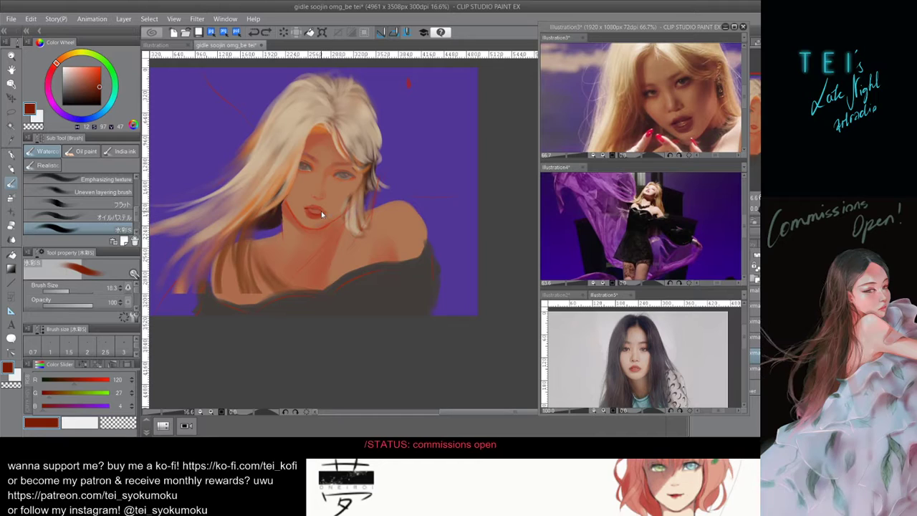
{"action": "left_click_drag", "start_coordinate": [324, 212], "coordinate": [319, 215]}
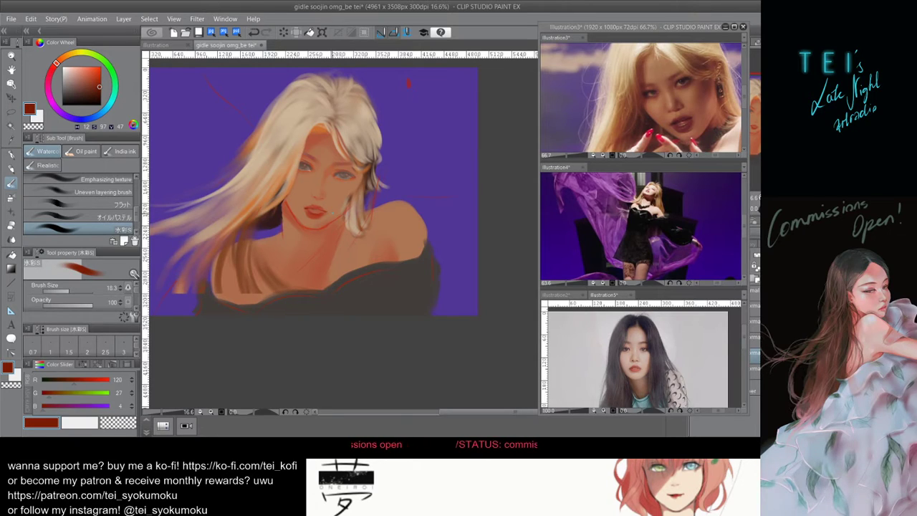
Rework the line between the lips and the mouth's corner in dark red at brush size 18.3, undoing unwanted strokes.
{"action": "key", "text": "ctrl+z"}
{"action": "left_click_drag", "start_coordinate": [320, 209], "coordinate": [325, 214]}
{"action": "key", "text": "ctrl+z"}
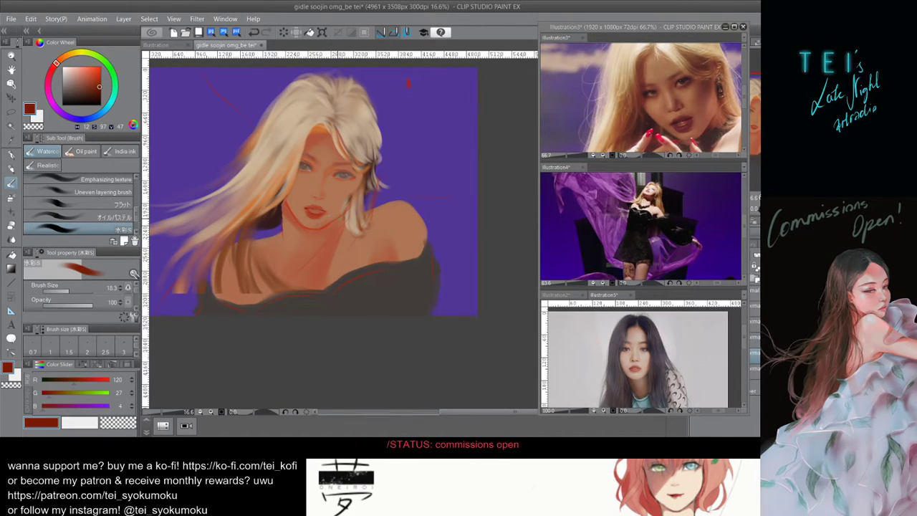
{"action": "left_click_drag", "start_coordinate": [325, 212], "coordinate": [320, 217]}
{"action": "key", "text": "ctrl+z"}
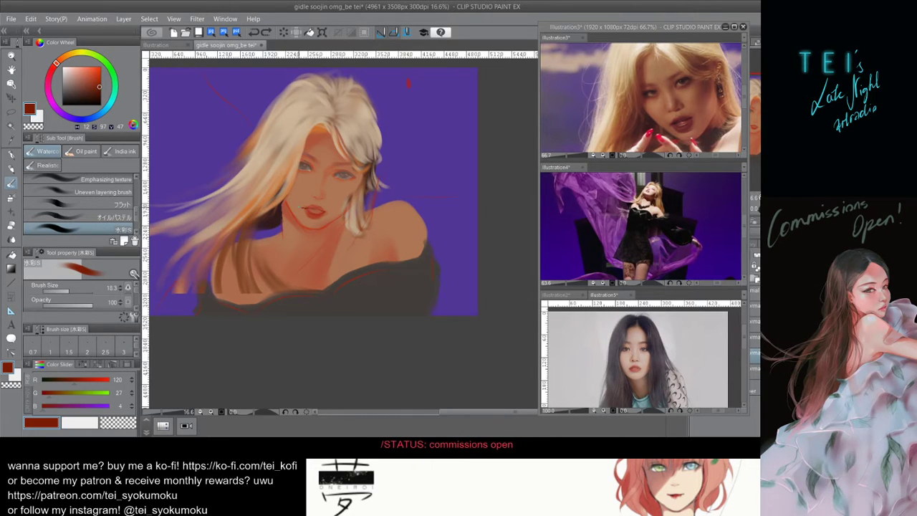
{"action": "left_click_drag", "start_coordinate": [301, 208], "coordinate": [308, 209]}
{"action": "left_click_drag", "start_coordinate": [331, 213], "coordinate": [320, 220]}
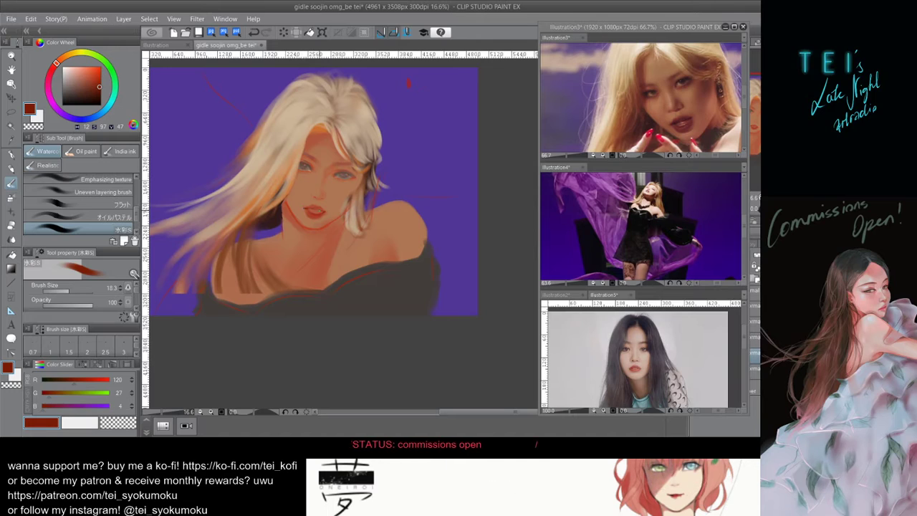
{"action": "key", "text": "ctrl+z"}
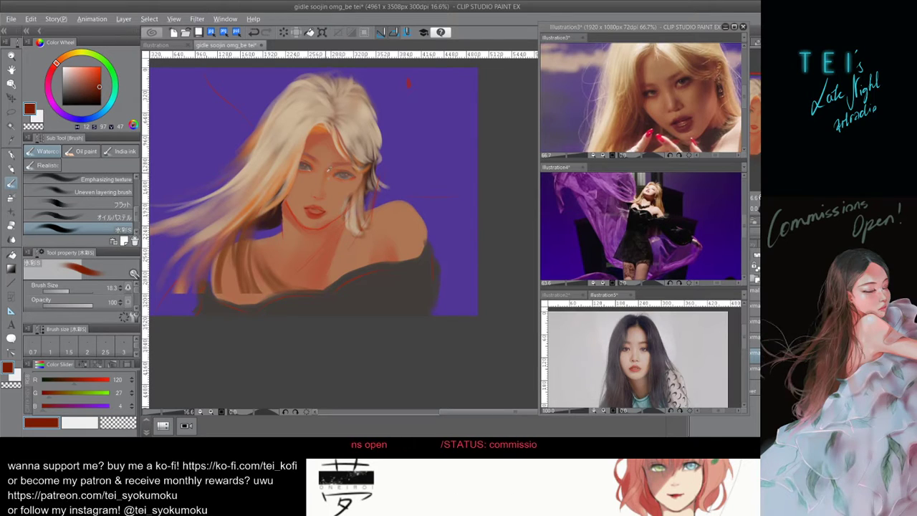
Add small dark red touches to both sides of the mouth, varying the brush size between 75.1 and 16.7.
{"action": "key", "text": "alt"}
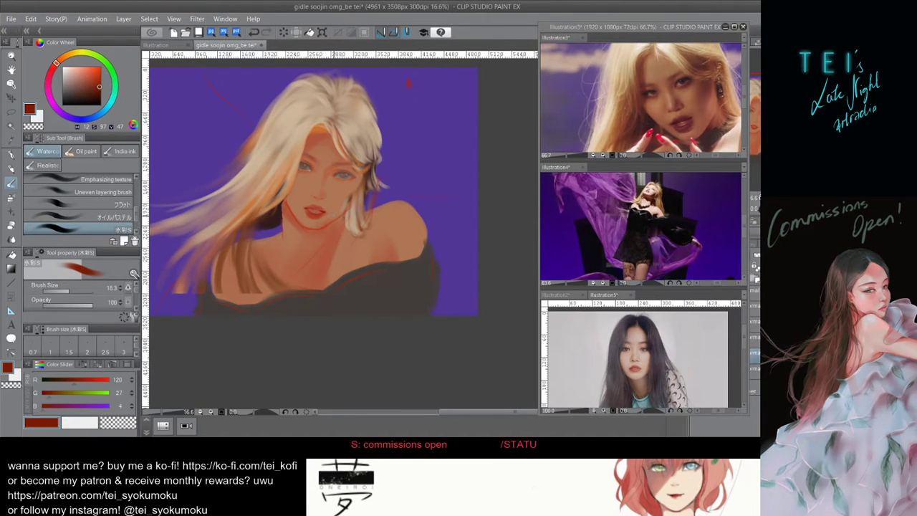
{"action": "scroll", "coordinate": [314, 226], "scroll_direction": "down", "scroll_amount": 1}
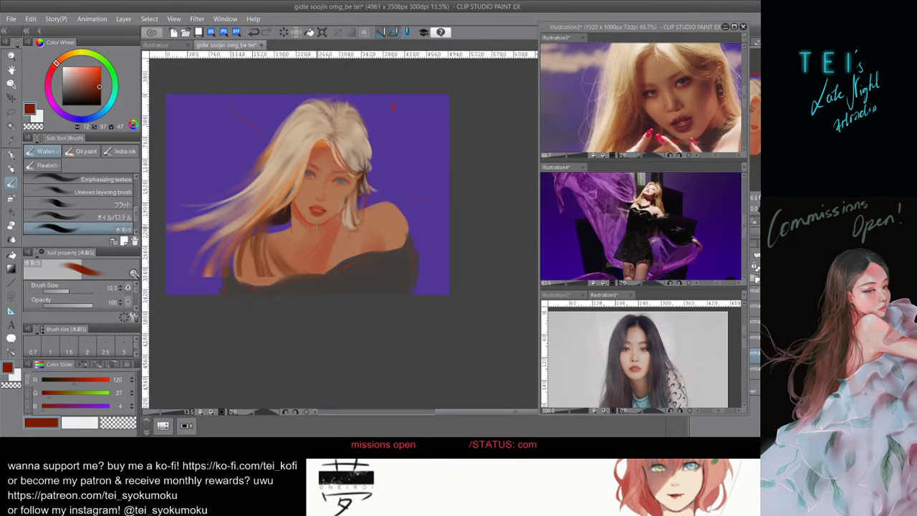
{"action": "scroll", "coordinate": [288, 188], "scroll_direction": "up", "scroll_amount": 2}
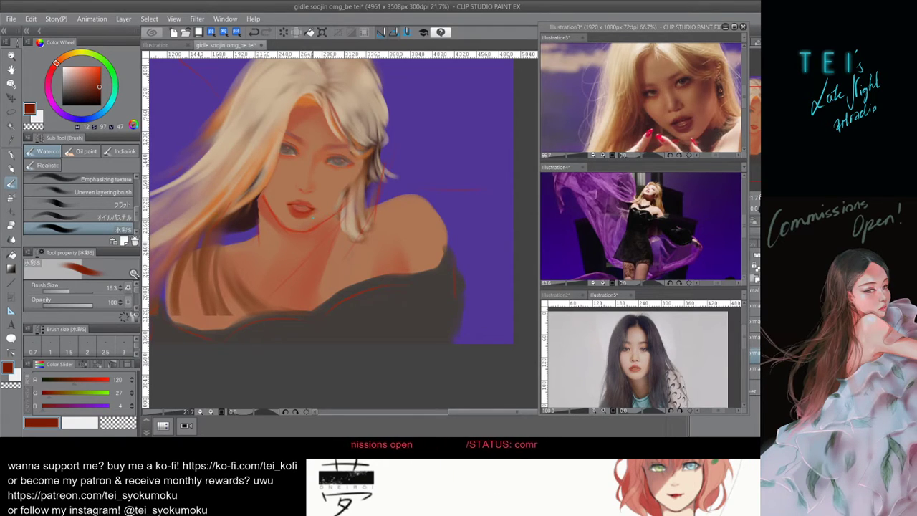
{"action": "scroll", "coordinate": [313, 217], "scroll_direction": "down", "scroll_amount": 2}
{"action": "scroll", "coordinate": [314, 218], "scroll_direction": "up", "scroll_amount": 2}
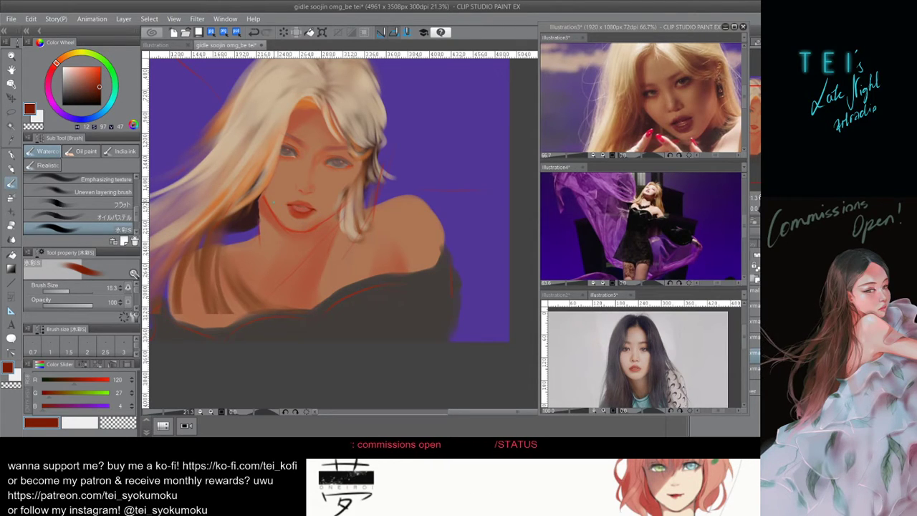
{"action": "left_click_drag", "start_coordinate": [288, 208], "coordinate": [292, 208]}
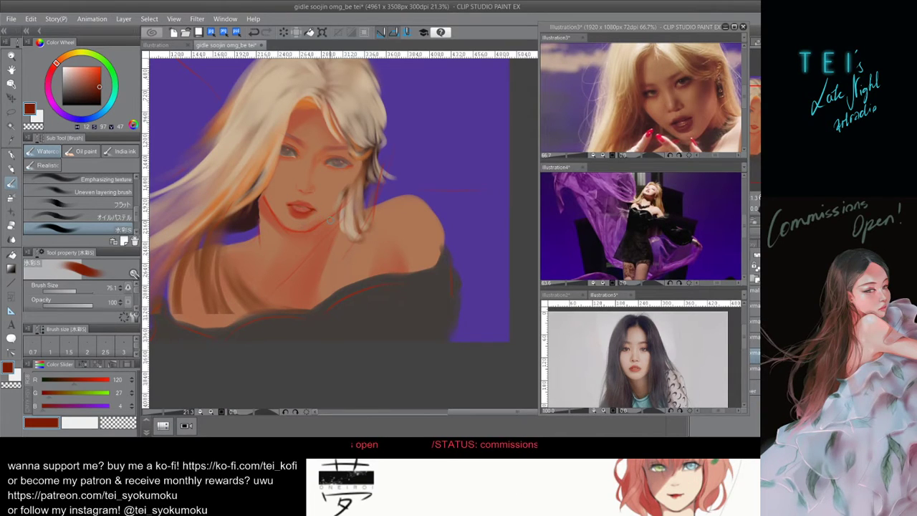
{"action": "left_click_drag", "start_coordinate": [316, 208], "coordinate": [302, 216]}
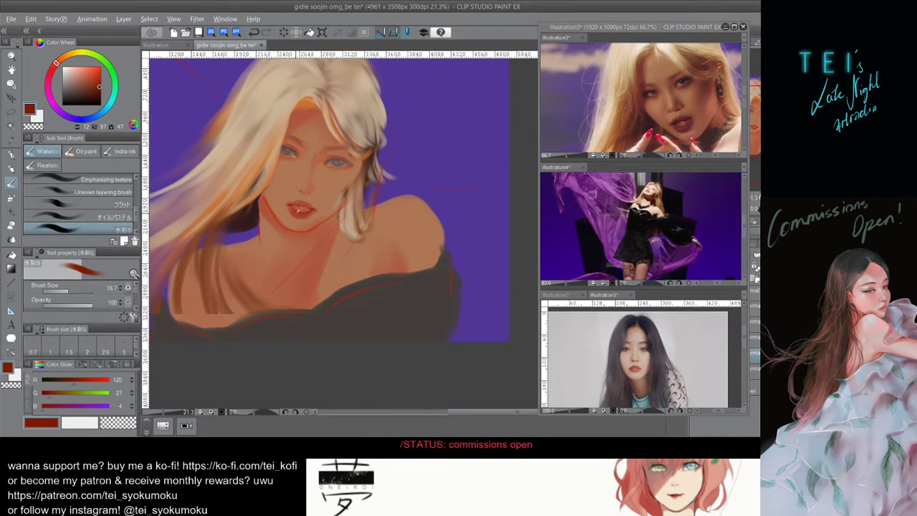
Sample a brick red (RGB 167, 64, 39) from the lower lip and retouch the lips at brush sizes 39.1 and 30.1, undoing unwanted strokes.
{"action": "left_click", "coordinate": [303, 219], "text": "alt"}
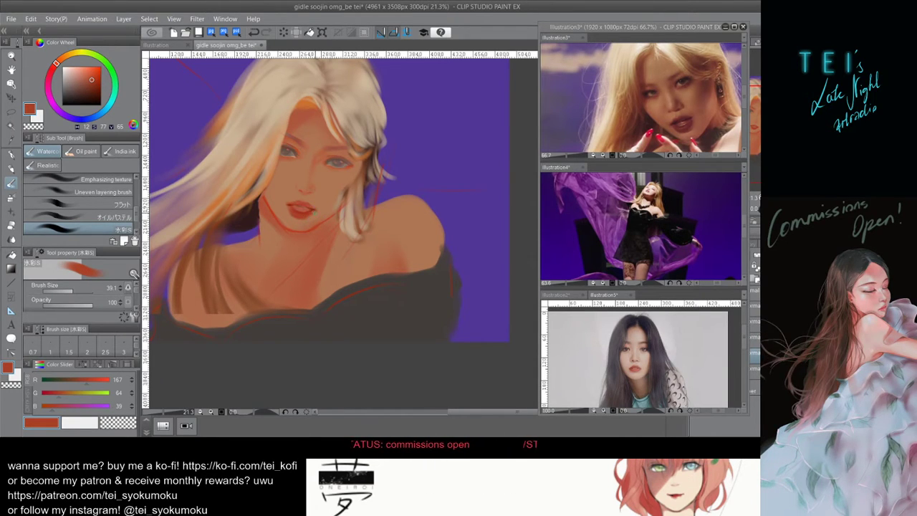
{"action": "key", "text": "ctrl+z"}
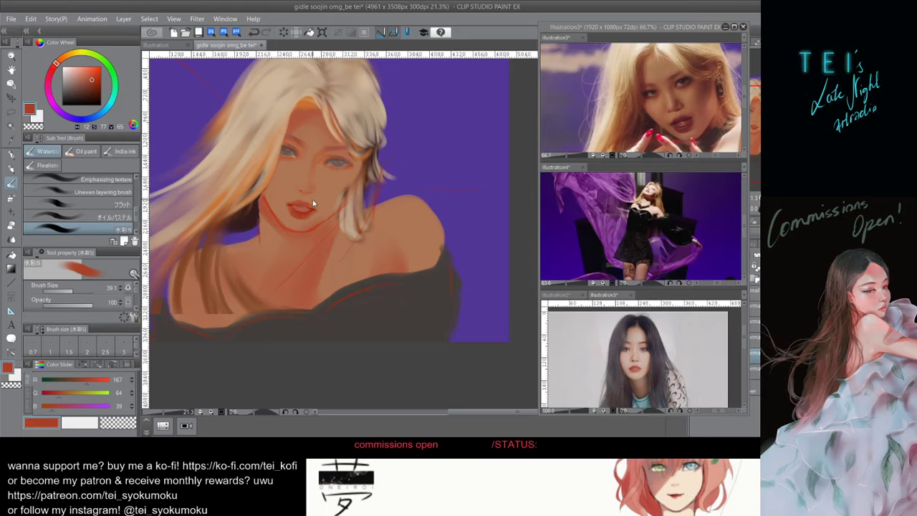
{"action": "key", "text": "["}
{"action": "key", "text": "["}
{"action": "key", "text": "["}
{"action": "key", "text": "bracketright"}
{"action": "key", "text": "bracketright"}
{"action": "key", "text": "bracketright"}
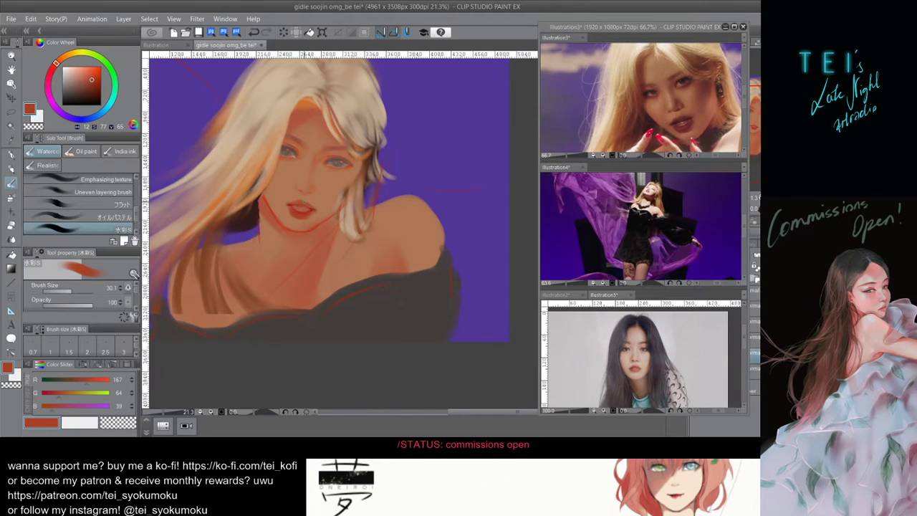
{"action": "key", "text": "ctrl+z"}
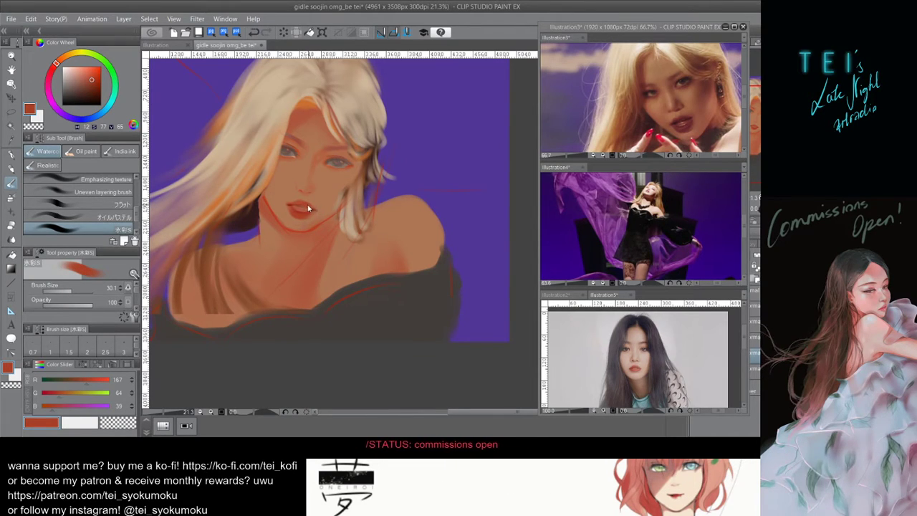
{"action": "key", "text": "ctrl+z"}
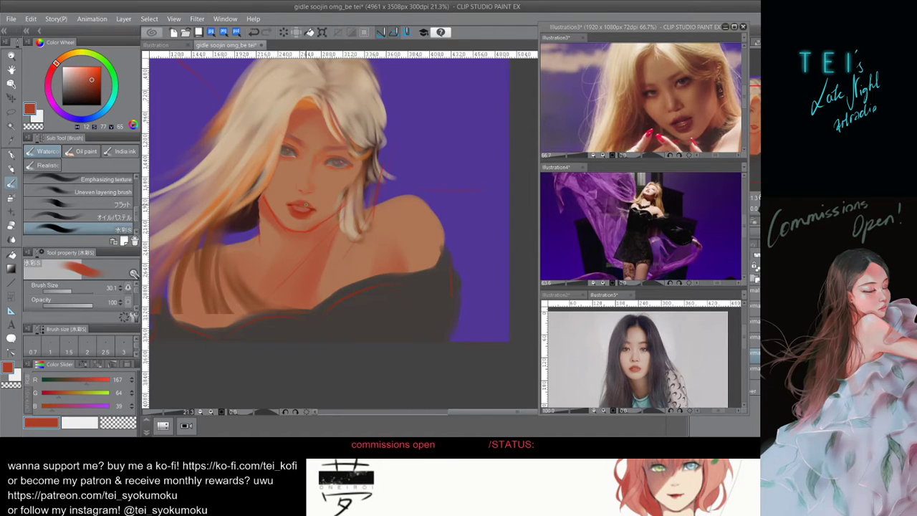
{"action": "left_click_drag", "start_coordinate": [309, 207], "coordinate": [304, 204]}
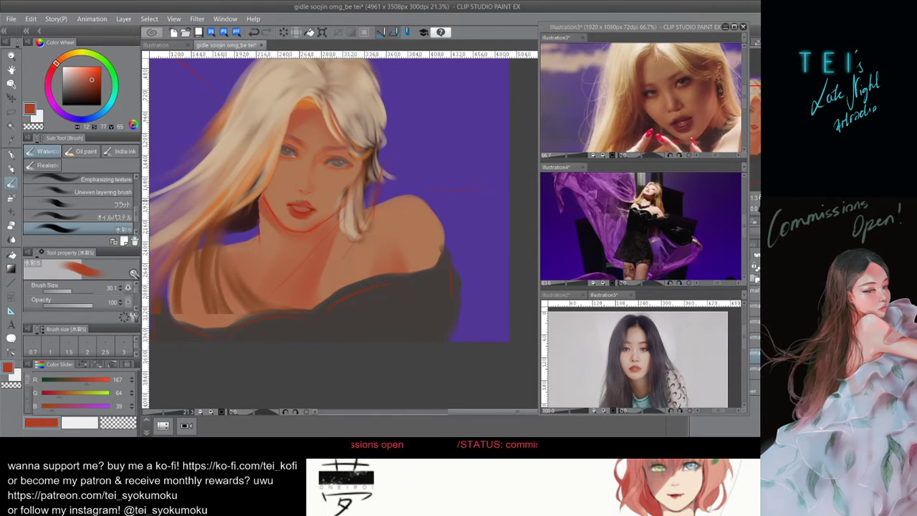
Sample a terracotta (RGB 172, 82, 57) near the jawline and touch up beside the nostril at brush sizes 13.7 to 28.9, undoing the last stroke.
{"action": "key", "text": "bracketleft"}
{"action": "key", "text": "bracketleft"}
{"action": "key", "text": "bracketleft"}
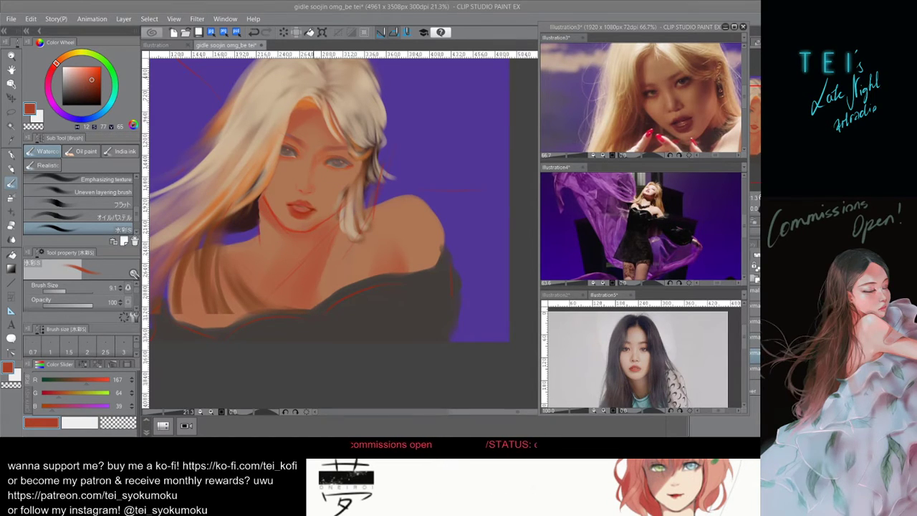
{"action": "left_click", "coordinate": [272, 212], "text": "alt"}
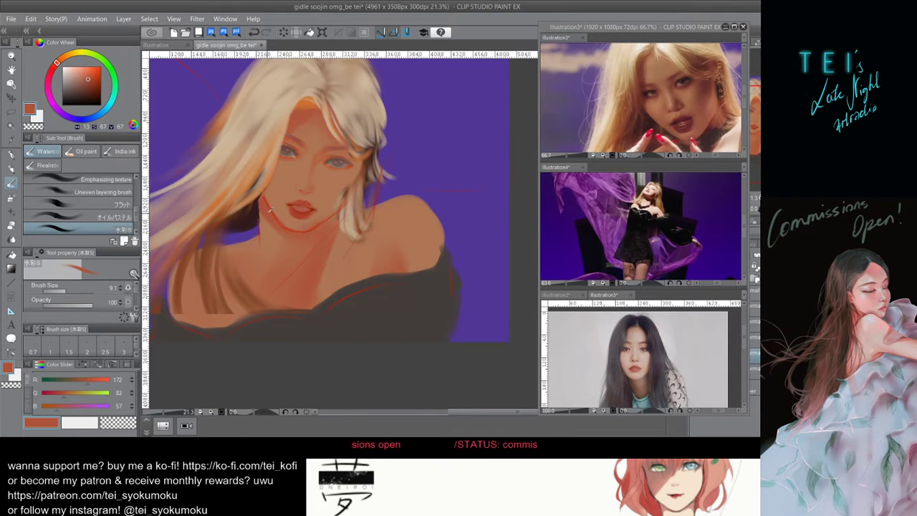
{"action": "key", "text": "bracketright"}
{"action": "key", "text": "bracketright"}
{"action": "key", "text": "bracketright"}
{"action": "key", "text": "bracketright"}
{"action": "key", "text": "bracketright"}
{"action": "key", "text": "bracketright"}
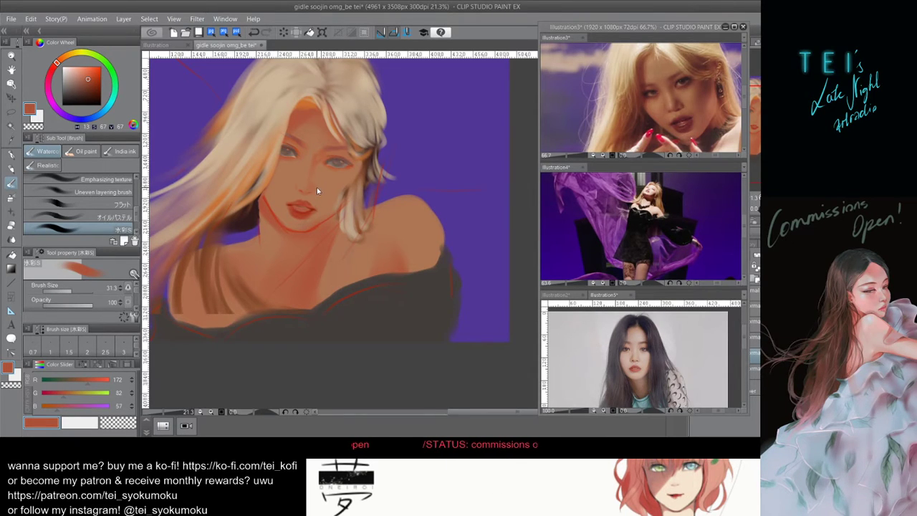
{"action": "key", "text": "bracketleft"}
{"action": "key", "text": "bracketleft"}
{"action": "key", "text": "bracketleft"}
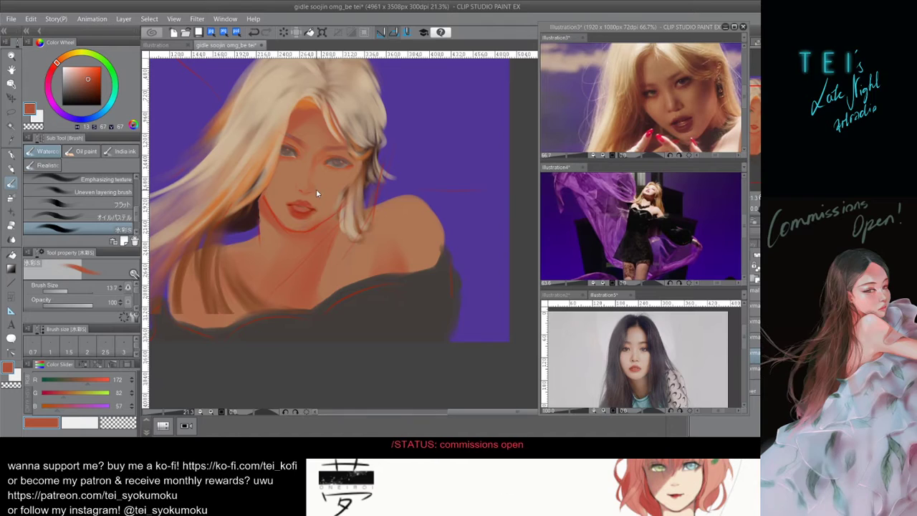
{"action": "key", "text": "bracketright"}
{"action": "key", "text": "bracketright"}
{"action": "key", "text": "bracketright"}
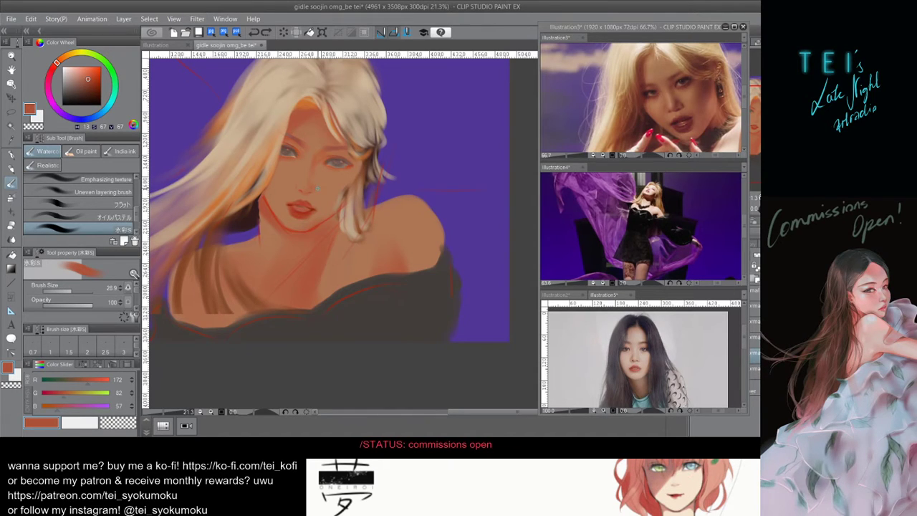
{"action": "key", "text": "bracketleft"}
{"action": "key", "text": "bracketleft"}
{"action": "key", "text": "bracketleft"}
{"action": "key", "text": "bracketleft"}
{"action": "key", "text": "bracketleft"}
{"action": "key", "text": "bracketright"}
{"action": "key", "text": "bracketright"}
{"action": "key", "text": "bracketright"}
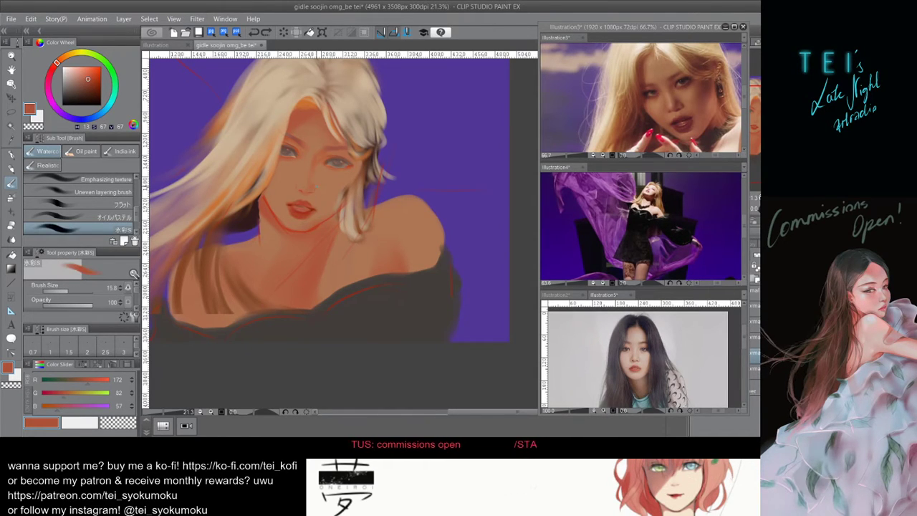
{"action": "key", "text": "bracketright"}
{"action": "key", "text": "bracketright"}
{"action": "key", "text": "bracketright"}
{"action": "key", "text": "bracketright"}
{"action": "key", "text": "ctrl+z"}
Sample skin tones (RGB 173, 117, 84 and 178, 100, 65) from the face and soften the area beside the nose at brush sizes 33.4 and 38.1.
{"action": "left_click", "coordinate": [314, 189], "text": "alt"}
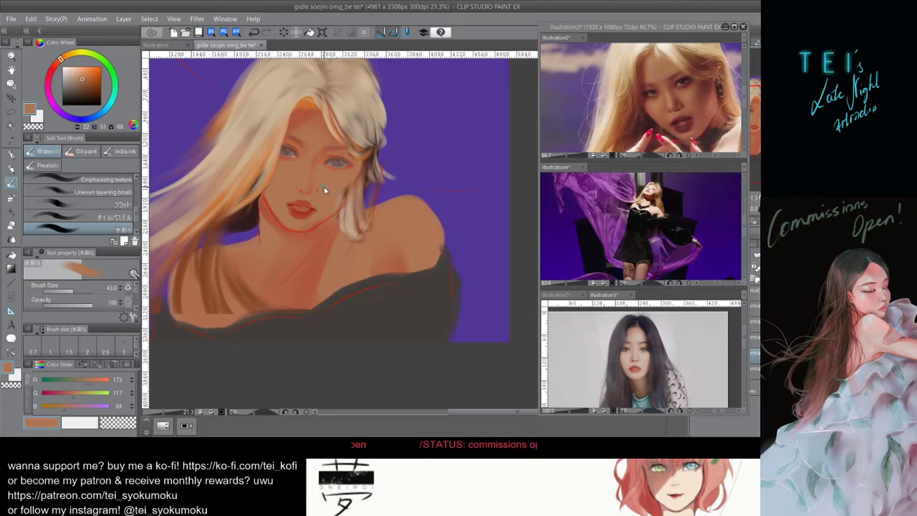
{"action": "key", "text": "bracketleft"}
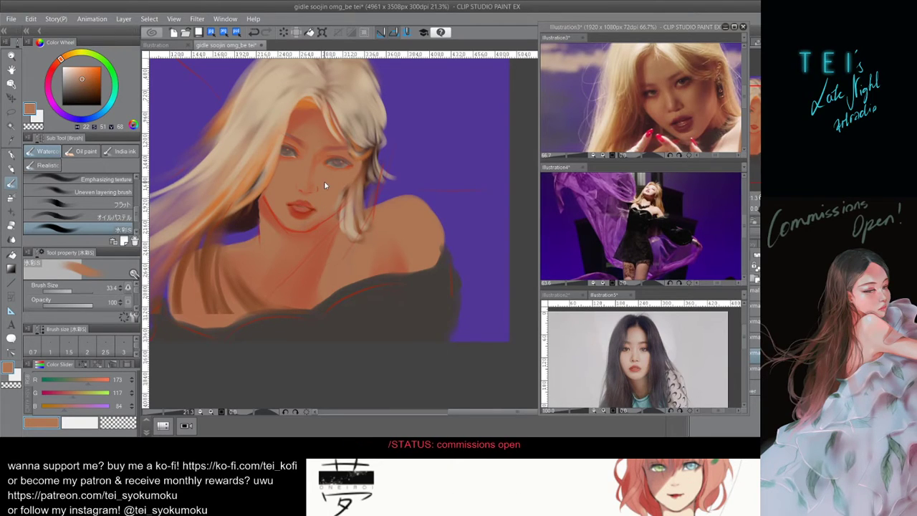
{"action": "key", "text": "bracketright"}
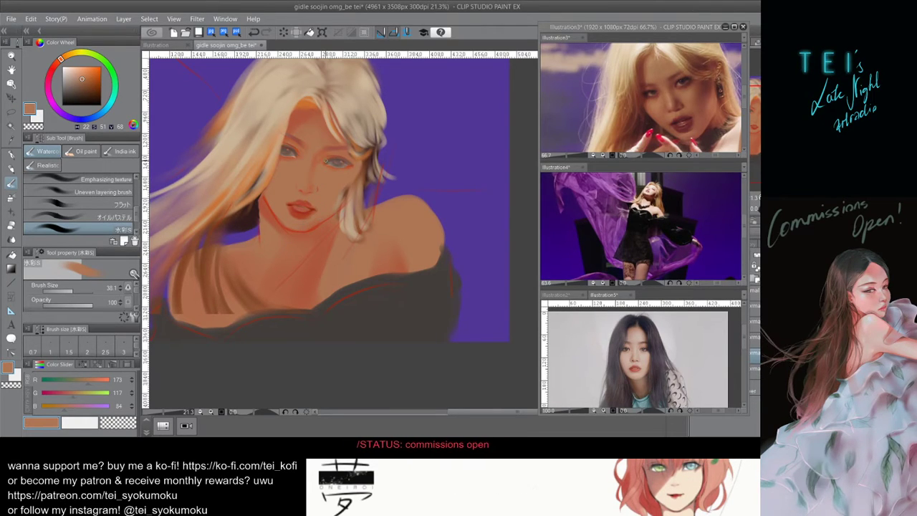
{"action": "left_click", "coordinate": [323, 159], "text": "alt"}
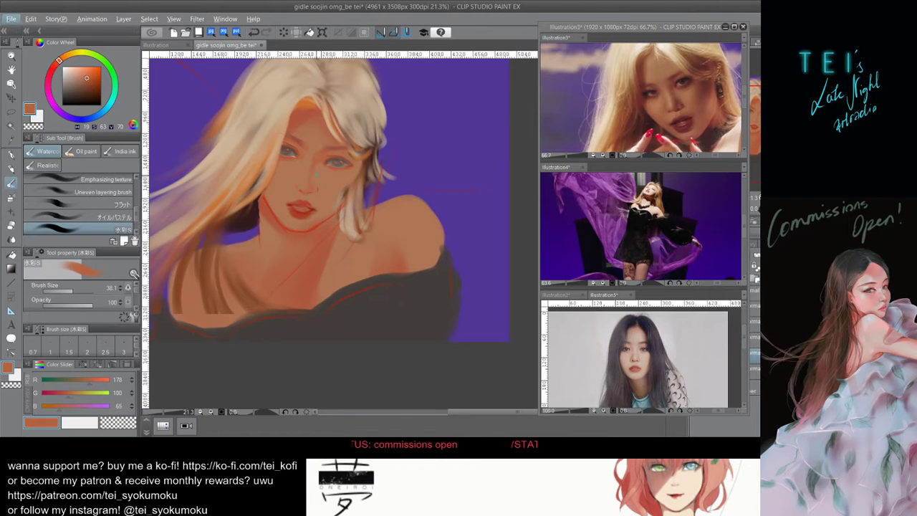
Sample an orange-red (RGB 184, 71, 34) near the inner brow and shade around the nostril at brush sizes 70.0 to 38.1, undoing an unwanted stroke.
{"action": "left_click", "coordinate": [299, 147], "text": "alt"}
{"action": "key", "text": "bracketright"}
{"action": "key", "text": "bracketright"}
{"action": "key", "text": "bracketright"}
{"action": "key", "text": "bracketright"}
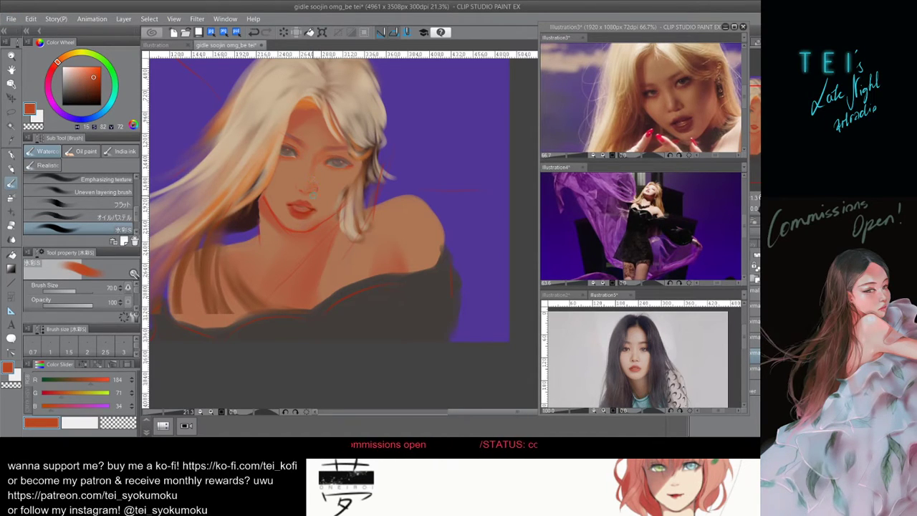
{"action": "key", "text": "ctrl+z"}
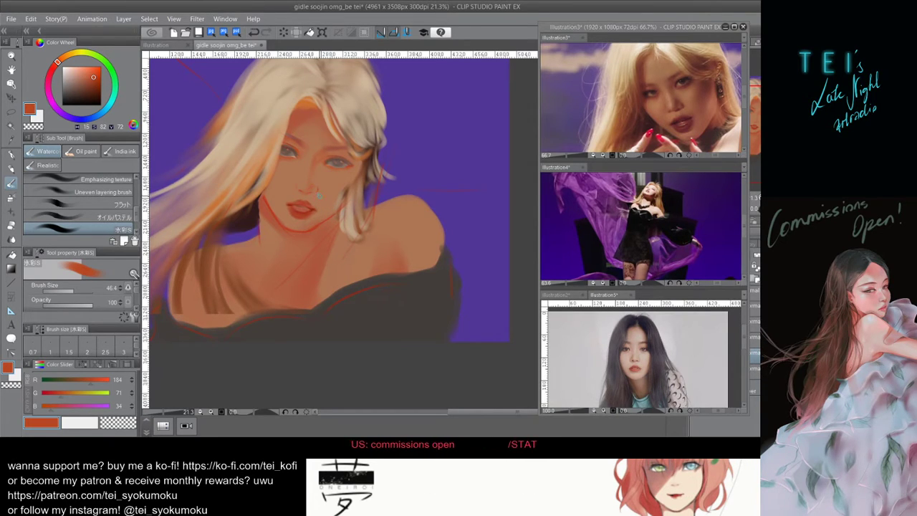
{"action": "key", "text": "bracketright"}
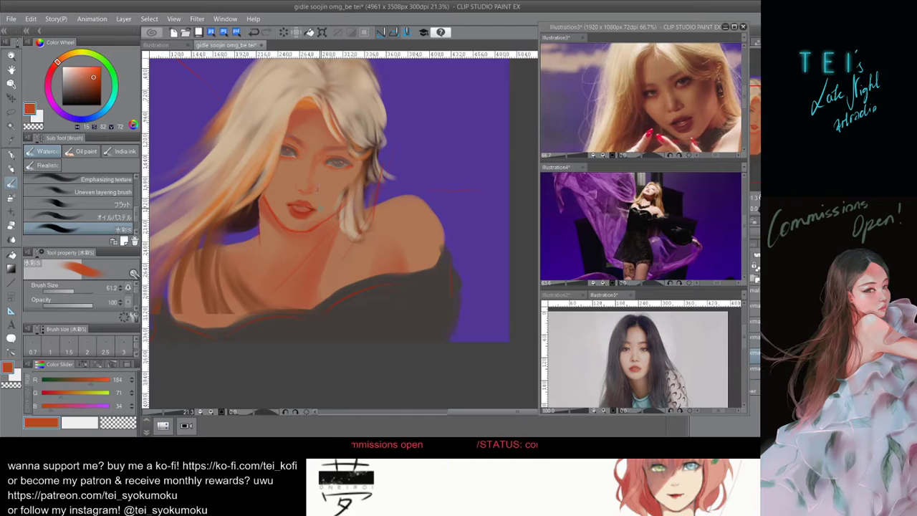
{"action": "key", "text": "bracketleft"}
{"action": "key", "text": "bracketleft"}
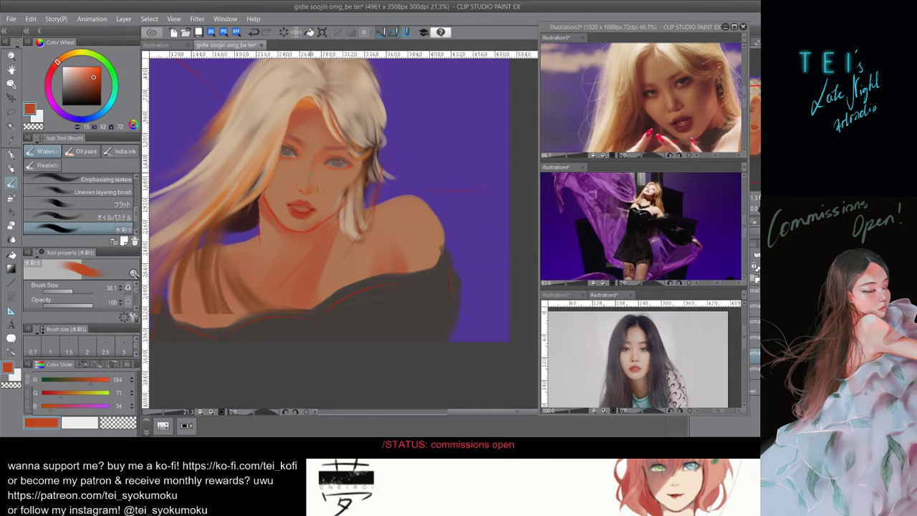
Shade the nose bridge and the inner eye area with the same orange-red, reducing the brush size from 89.5 to 38.1.
{"action": "key", "text": "]"}
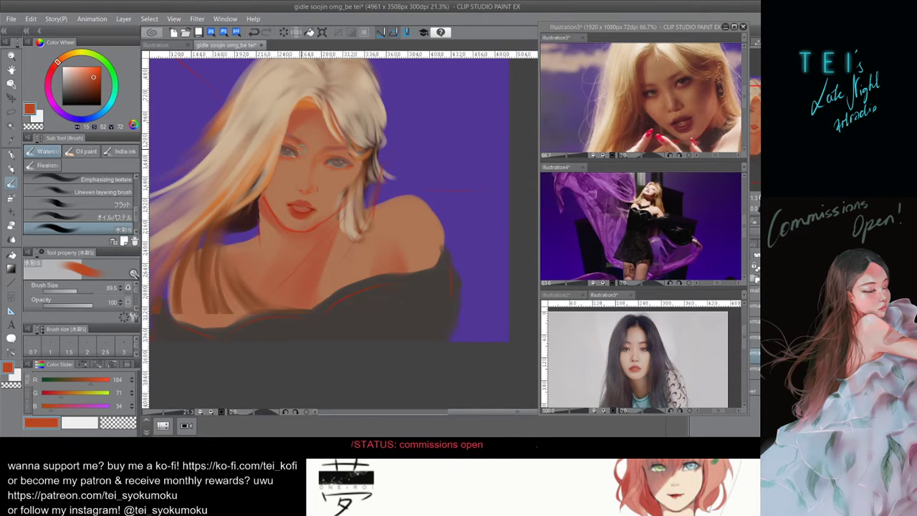
{"action": "left_click_drag", "start_coordinate": [305, 158], "coordinate": [302, 174]}
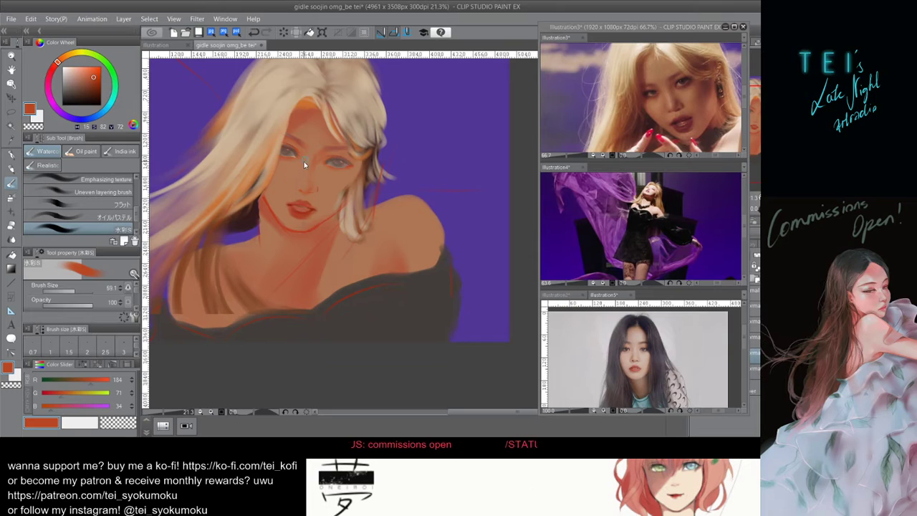
{"action": "key", "text": "bracketleft"}
{"action": "key", "text": "bracketleft"}
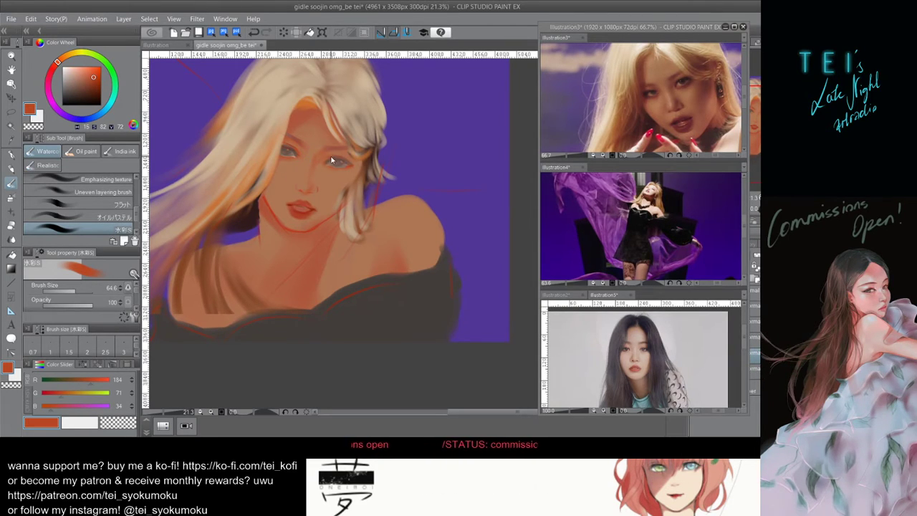
{"action": "key", "text": "bracketleft"}
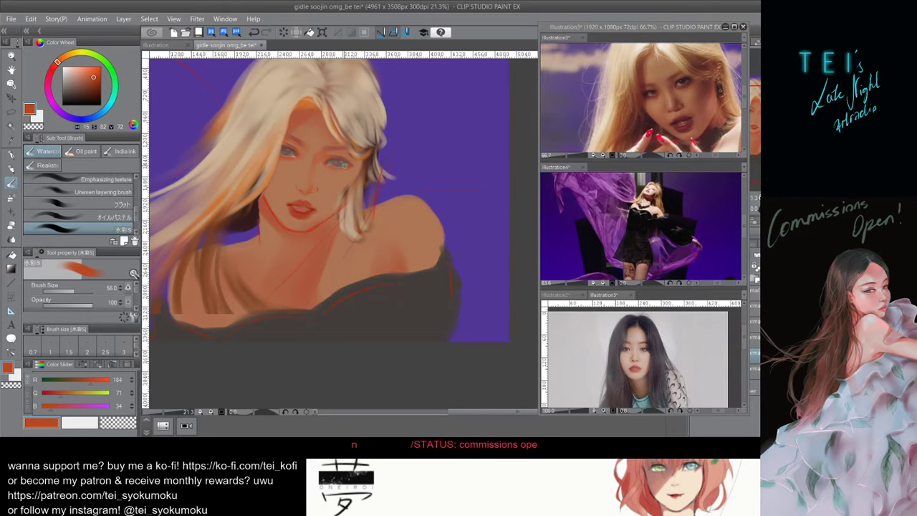
{"action": "left_click_drag", "start_coordinate": [307, 161], "coordinate": [315, 166]}
{"action": "key", "text": "bracketleft"}
{"action": "key", "text": "bracketleft"}
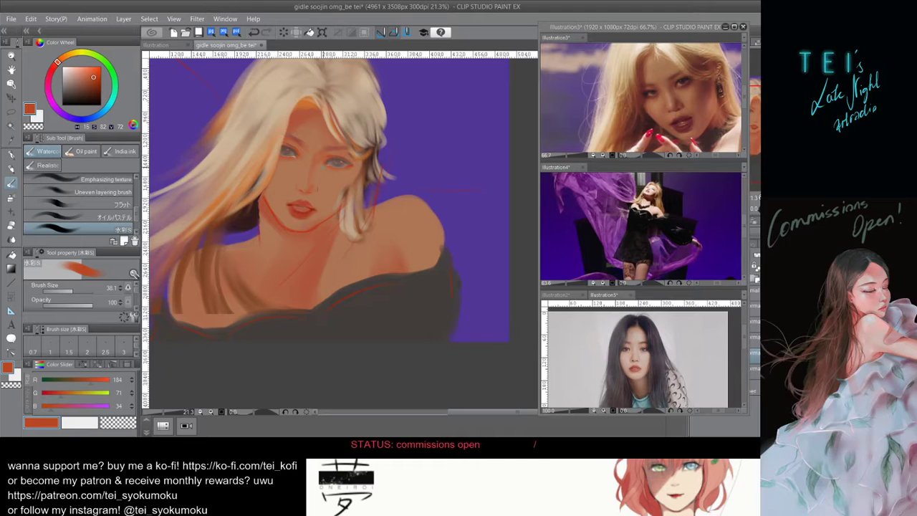
Compare the face with and without the last shading stroke, then leave that stroke undone.
{"action": "key", "text": "ctrl+z"}
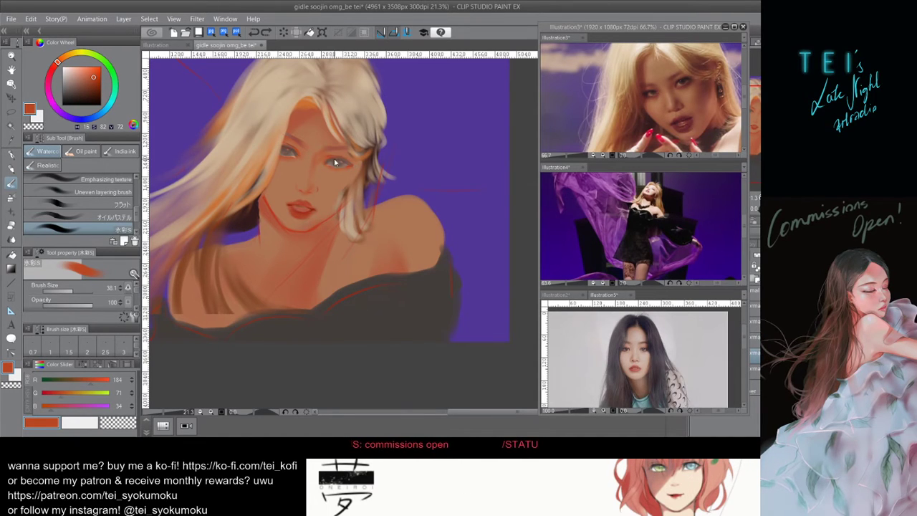
{"action": "key", "text": "ctrl+y"}
{"action": "key", "text": "ctrl+z"}
{"action": "key", "text": "ctrl+y"}
{"action": "key", "text": "ctrl+z"}
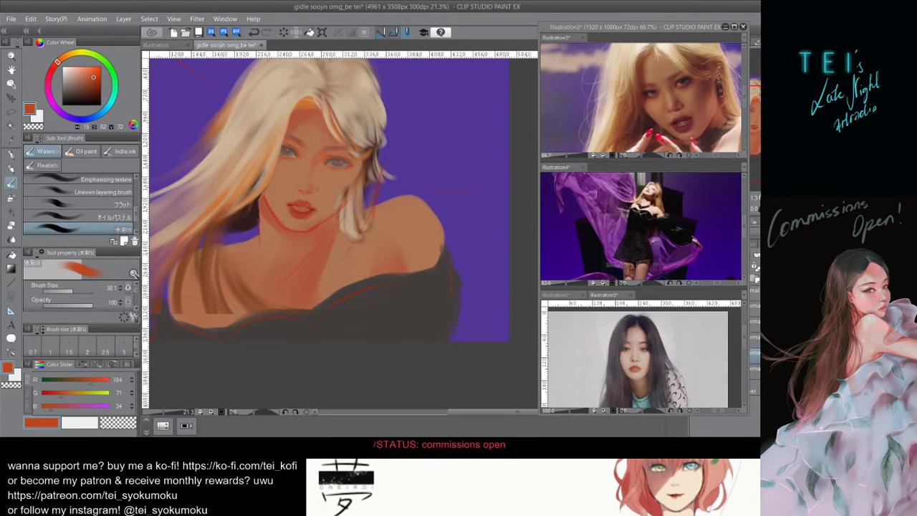
Examine the woman's face up close in the Illustration2 reference photo, then return to the portrait canvas.
{"action": "left_click", "coordinate": [558, 294]}
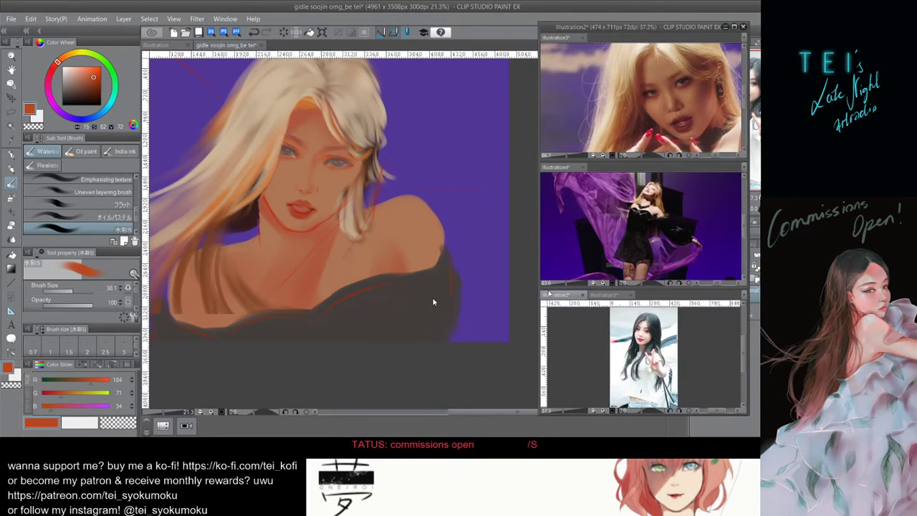
{"action": "scroll", "coordinate": [647, 329], "scroll_direction": "up", "scroll_amount": 4}
{"action": "scroll", "coordinate": [646, 329], "scroll_direction": "down", "scroll_amount": 2}
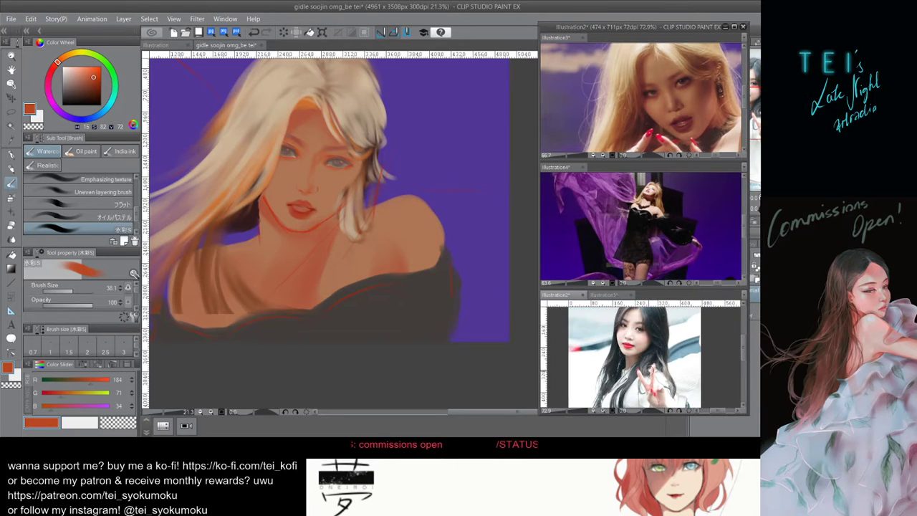
{"action": "scroll", "coordinate": [647, 329], "scroll_direction": "up", "scroll_amount": 3}
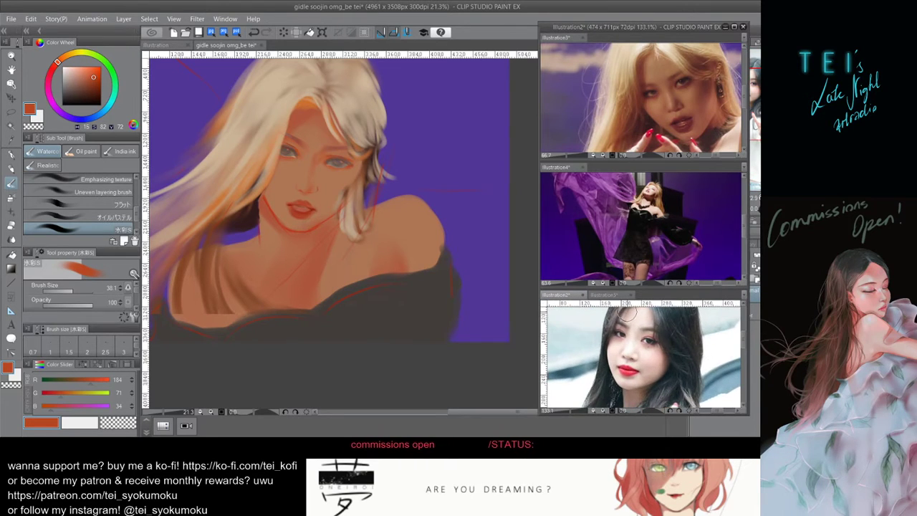
{"action": "left_click", "coordinate": [305, 375]}
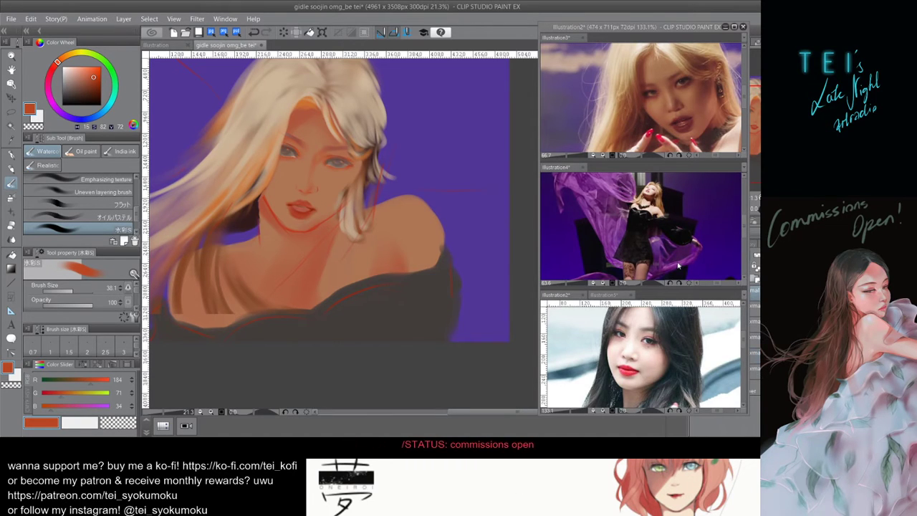
Sample a brown near the eye, mute it to RGB 115, 89, 82, and try it along the eye at brush size 25.3.
{"action": "left_click", "coordinate": [340, 156], "text": "alt"}
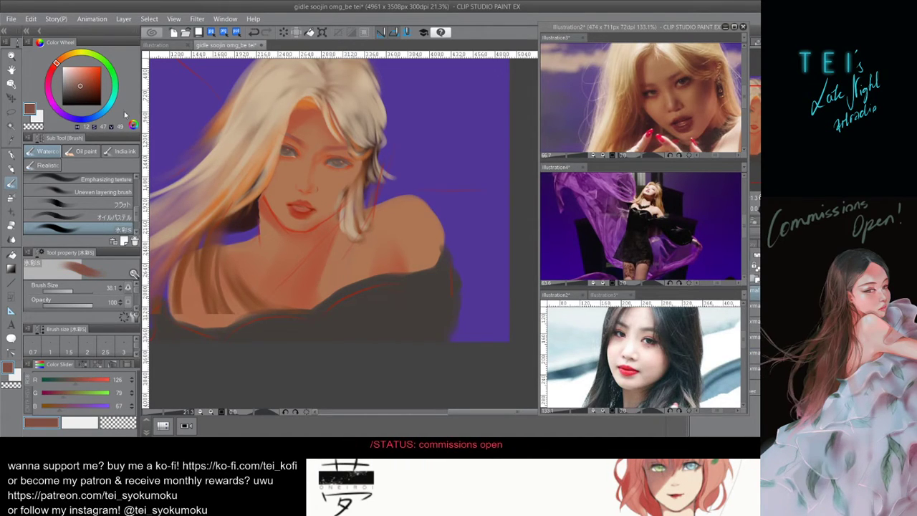
{"action": "left_click_drag", "start_coordinate": [82, 85], "coordinate": [73, 87]}
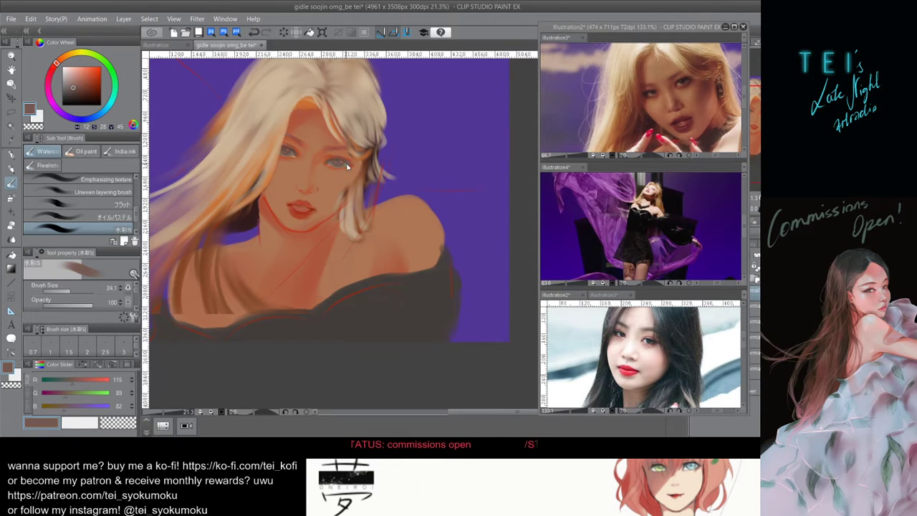
{"action": "key", "text": "["}
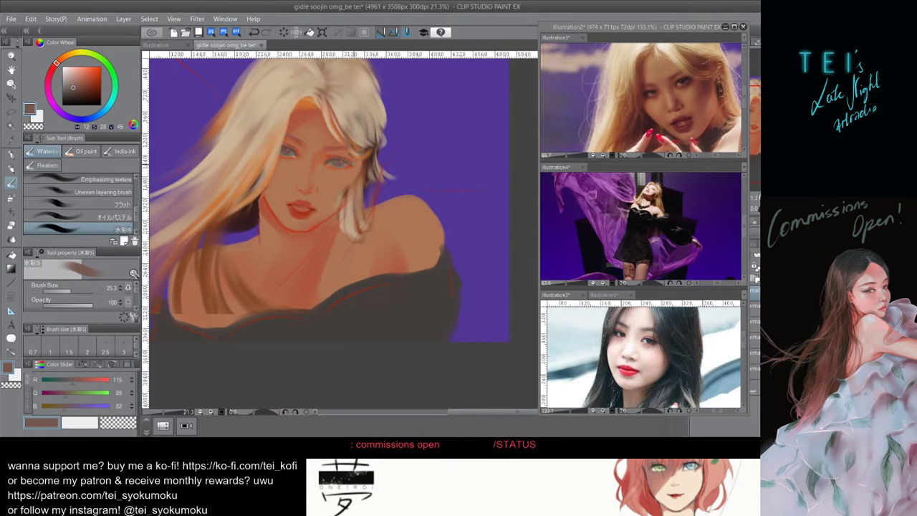
{"action": "key", "text": "ctrl+z"}
Try a dark brown (RGB 81, 69, 62) at brush size 14.7 around the eye, undoing the strokes.
{"action": "left_click", "coordinate": [340, 161], "text": "alt"}
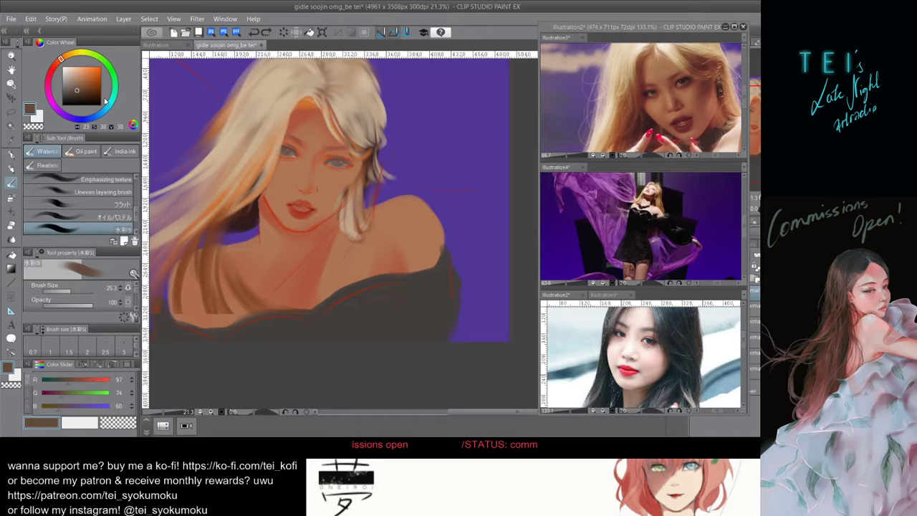
{"action": "left_click_drag", "start_coordinate": [78, 89], "coordinate": [71, 92]}
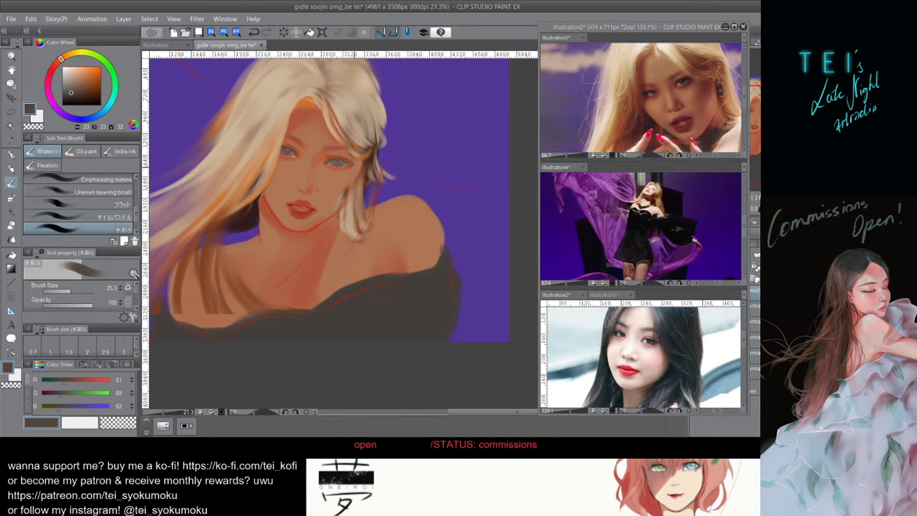
{"action": "key", "text": "bracketleft"}
{"action": "key", "text": "bracketleft"}
{"action": "key", "text": "bracketleft"}
{"action": "key", "text": "bracketleft"}
{"action": "key", "text": "bracketleft"}
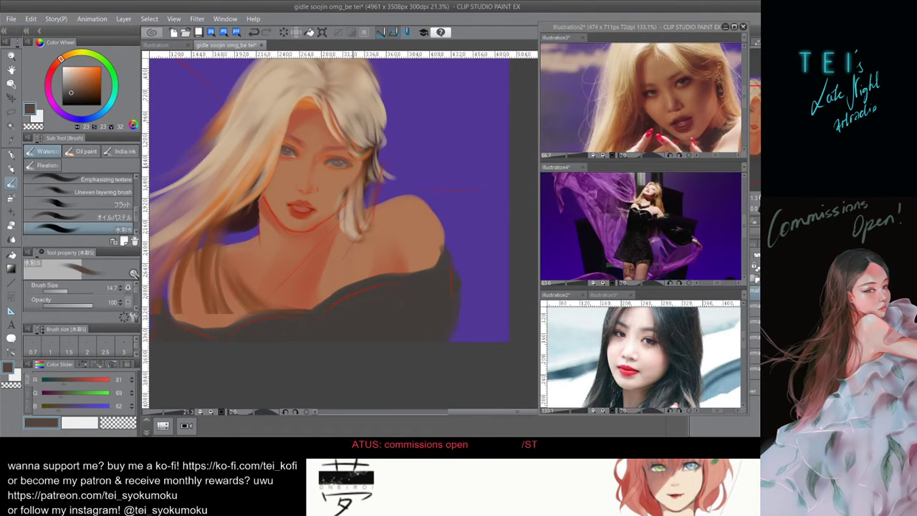
{"action": "key", "text": "ctrl+z"}
{"action": "left_click_drag", "start_coordinate": [342, 160], "coordinate": [353, 170]}
{"action": "key", "text": "ctrl+z"}
{"action": "key", "text": "ctrl+z"}
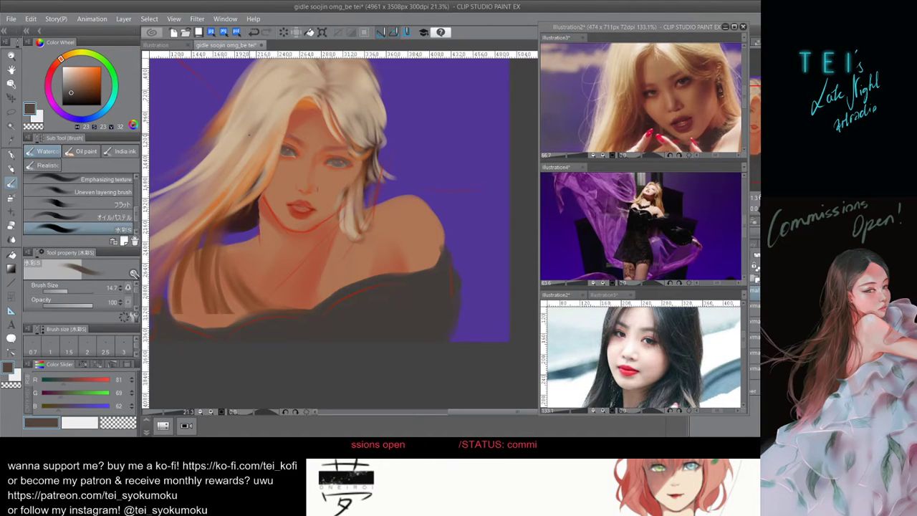
{"action": "key", "text": "ctrl+z"}
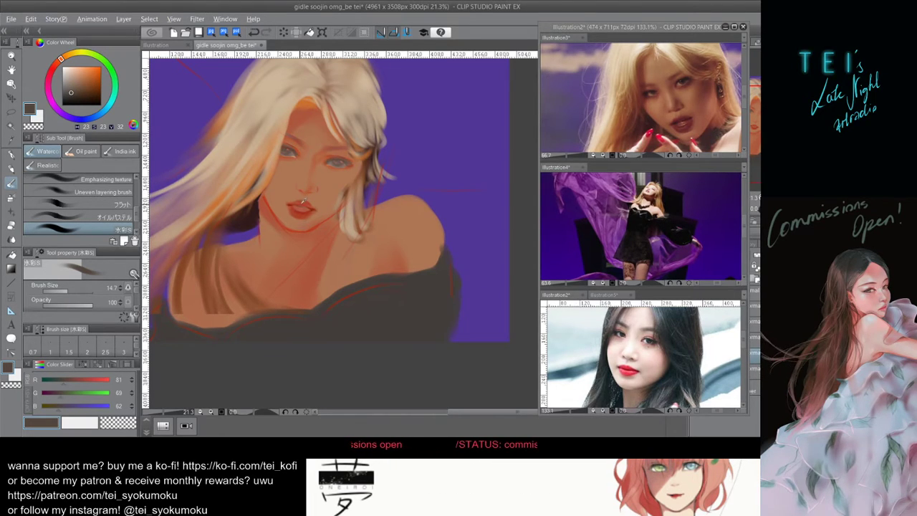
Sample a lip red (RGB 174, 73, 54), then an inner-eye orange (RGB 180, 89, 54), and shade beside the nose at brush sizes 14.7 to 27.2.
{"action": "left_click", "coordinate": [303, 202], "text": "alt"}
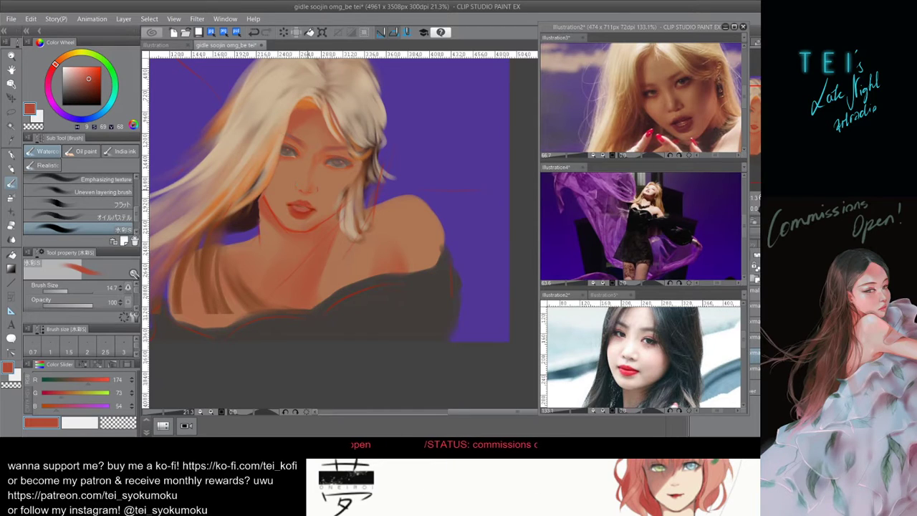
{"action": "key", "text": "ctrl+z"}
{"action": "left_click", "coordinate": [327, 162], "text": "alt"}
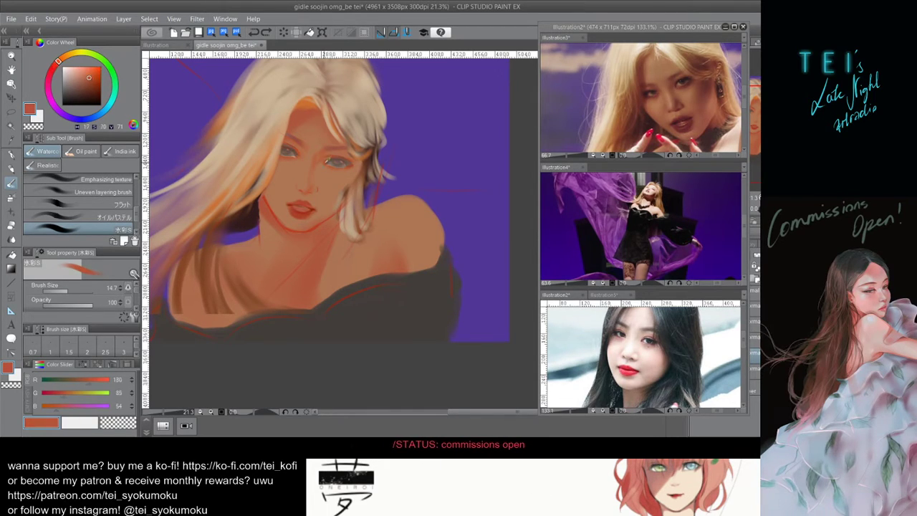
{"action": "left_click_drag", "start_coordinate": [318, 179], "coordinate": [319, 192]}
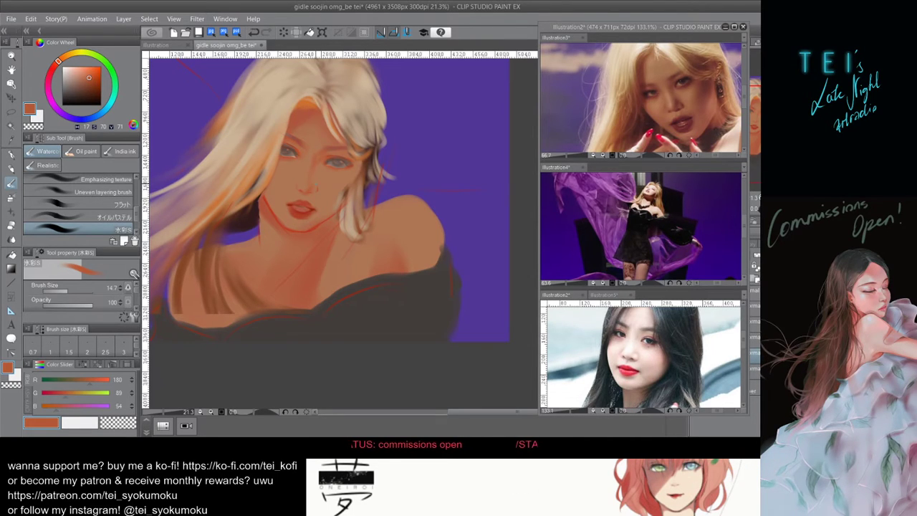
{"action": "key", "text": "bracketright"}
{"action": "key", "text": "bracketright"}
{"action": "key", "text": "bracketright"}
{"action": "key", "text": "bracketright"}
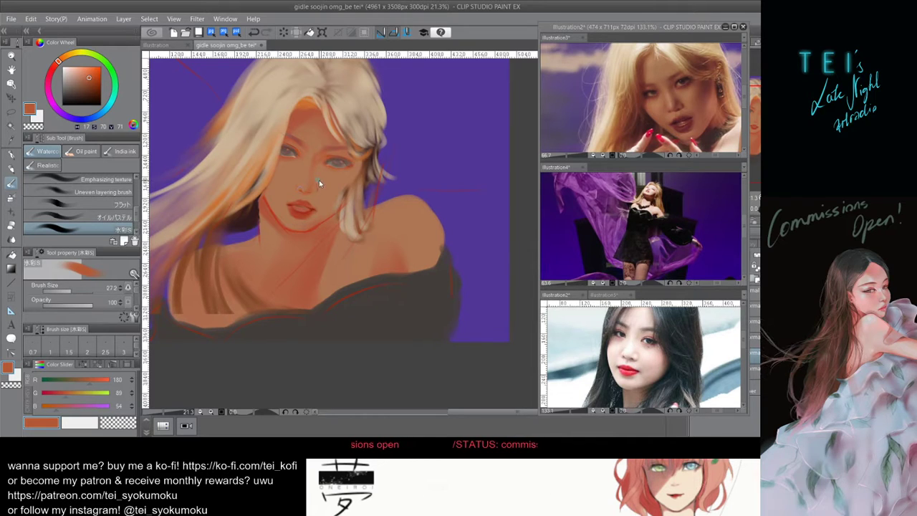
Refine the face shading with the same orange at brush sizes 18.0 and 20.3.
{"action": "key", "text": "bracketleft"}
{"action": "key", "text": "bracketleft"}
{"action": "key", "text": "bracketleft"}
{"action": "key", "text": "bracketleft"}
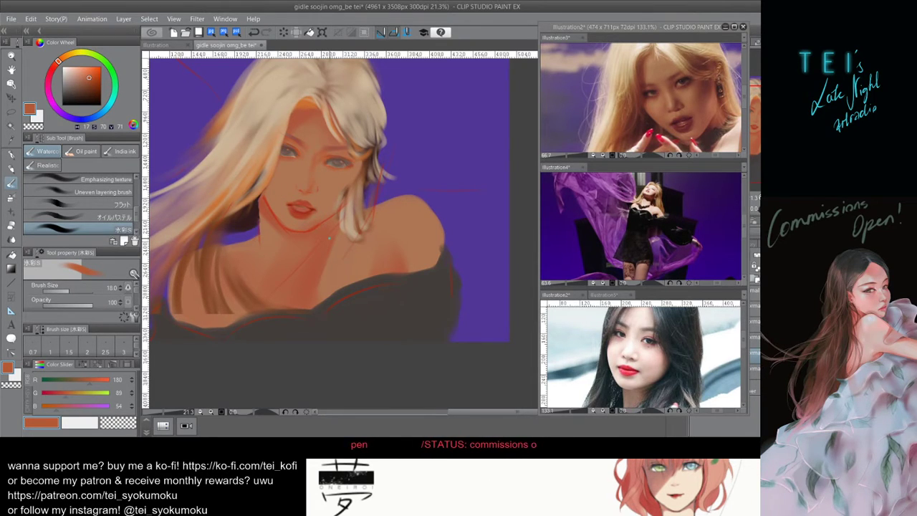
{"action": "scroll", "coordinate": [327, 228], "scroll_direction": "down", "scroll_amount": 2}
{"action": "scroll", "coordinate": [319, 177], "scroll_direction": "up", "scroll_amount": 1}
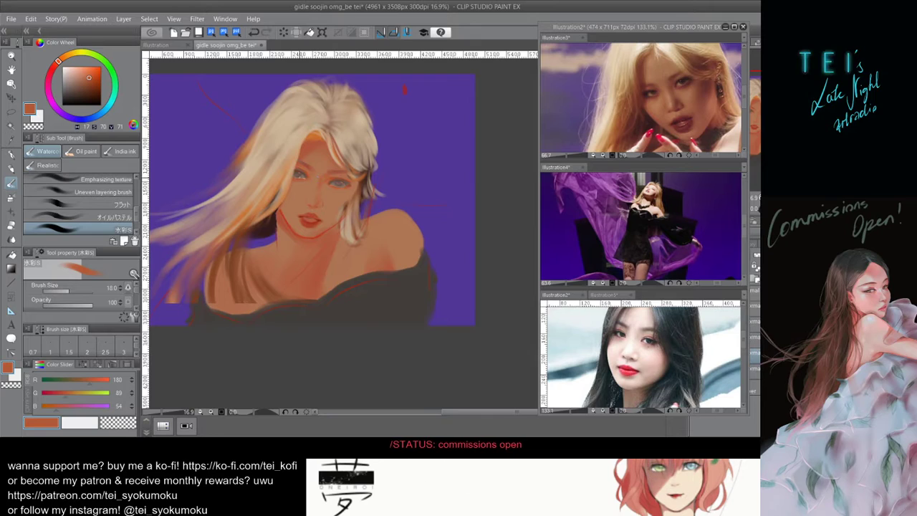
{"action": "key", "text": "bracketright"}
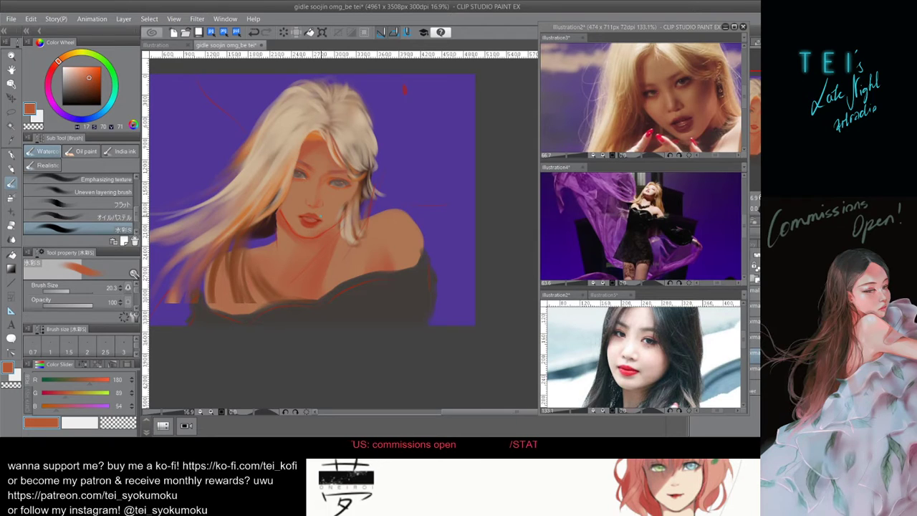
Show the Illustration5 reference photo enlarged on the face and undo the last strokes on the portrait.
{"action": "left_click", "coordinate": [604, 294]}
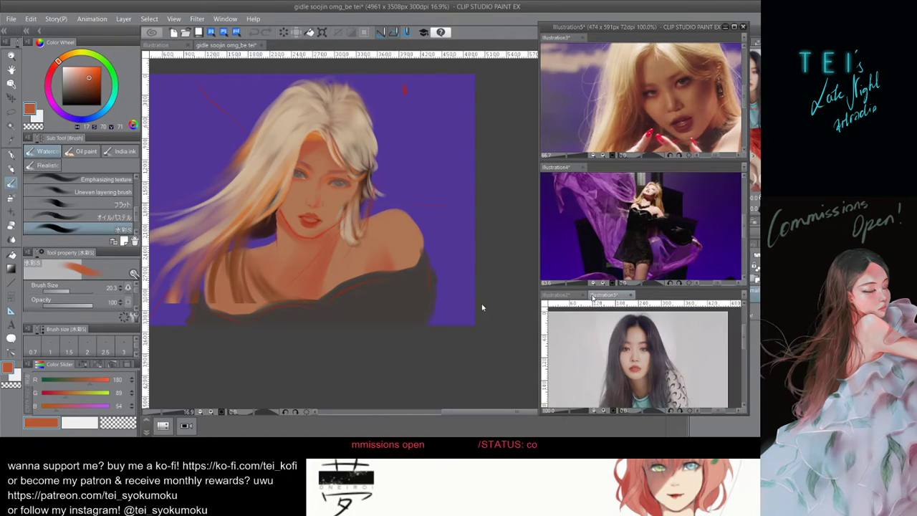
{"action": "scroll", "coordinate": [603, 315], "scroll_direction": "up", "scroll_amount": 3}
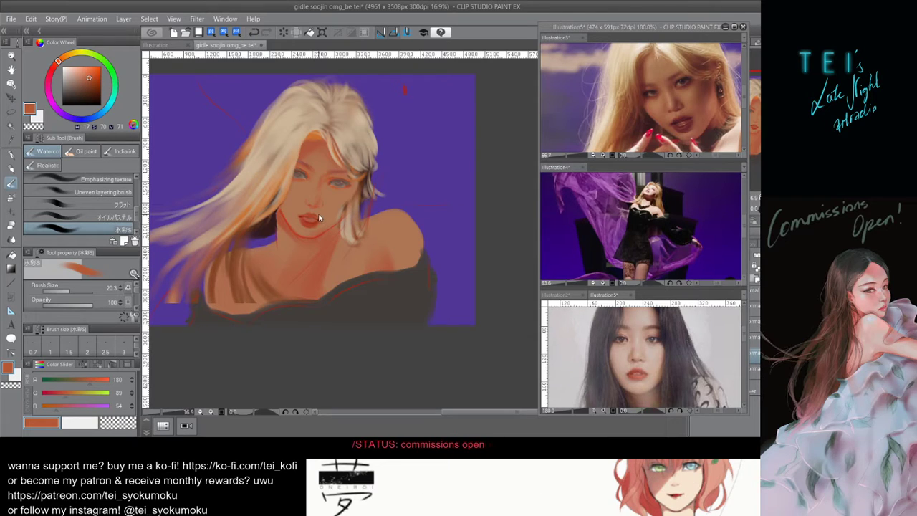
{"action": "key", "text": "ctrl+z"}
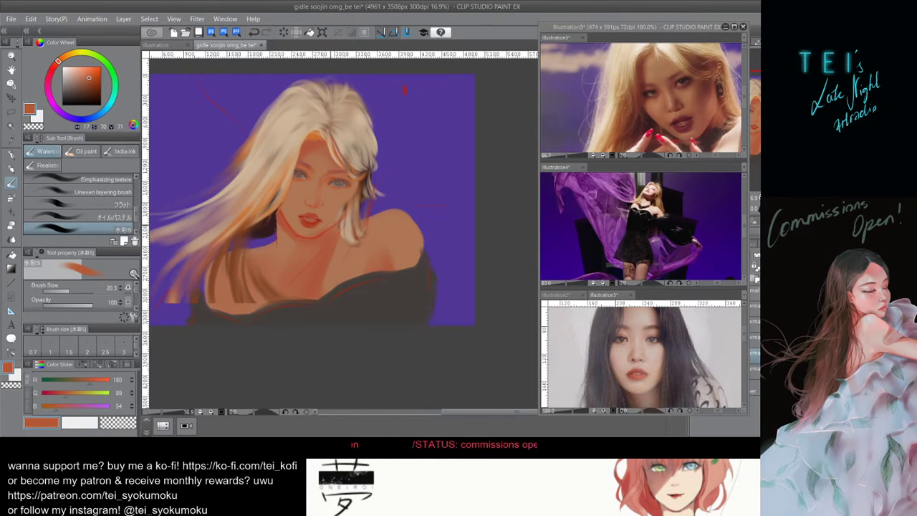
{"action": "key", "text": "ctrl+z"}
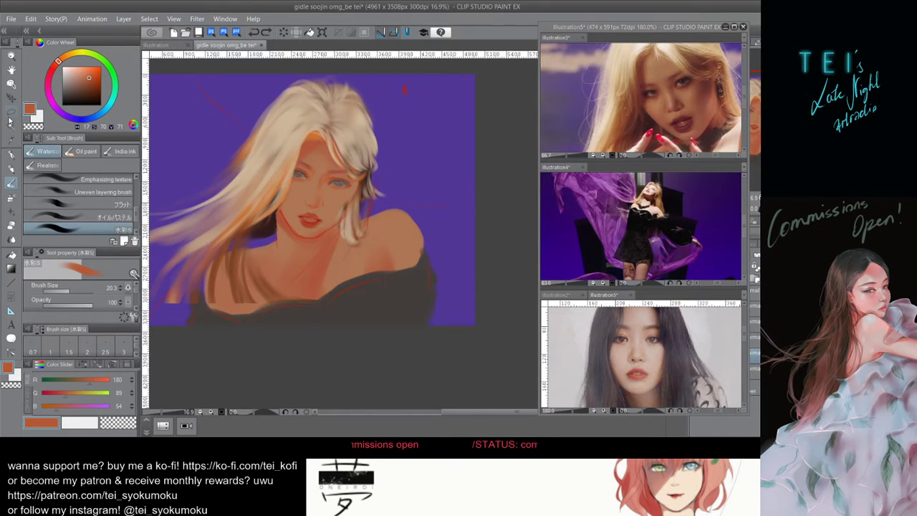
Lasso the mouth area and transform it, moving it slightly down and to the left.
{"action": "left_click", "coordinate": [11, 112]}
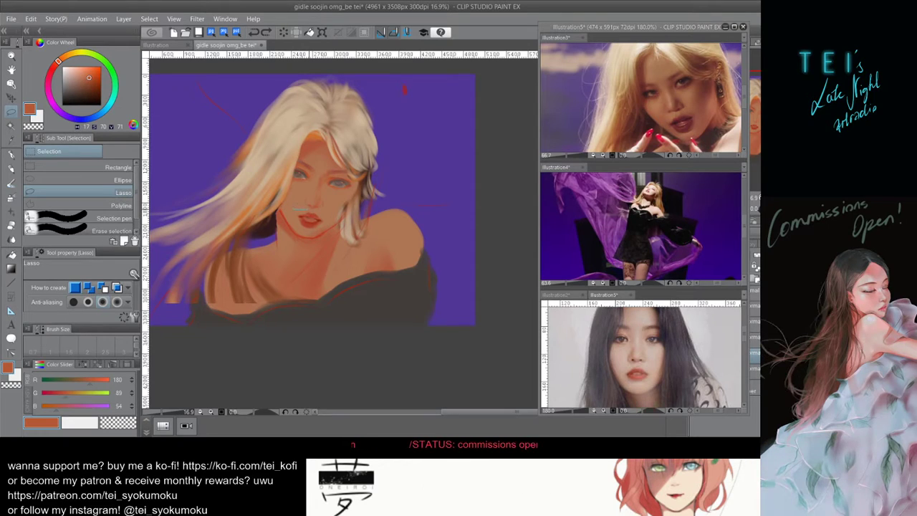
{"action": "mouse_move", "coordinate": [329, 216]}
{"action": "left_mouse_down"}
{"action": "mouse_move", "coordinate": [311, 232]}
{"action": "mouse_move", "coordinate": [291, 222]}
{"action": "mouse_move", "coordinate": [290, 210]}
{"action": "left_mouse_up"}
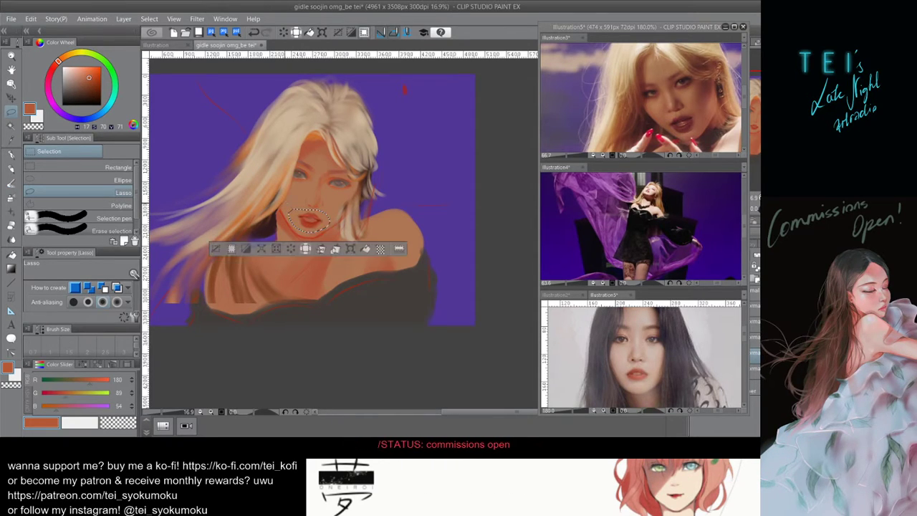
{"action": "key", "text": "ctrl+t"}
{"action": "key", "text": "Down"}
{"action": "key", "text": "Down"}
{"action": "key", "text": "Down"}
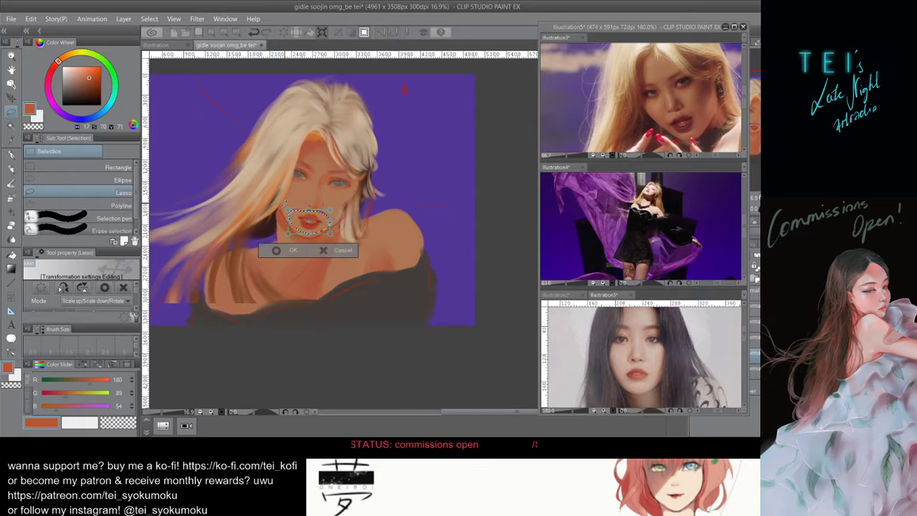
{"action": "key", "text": "Left"}
{"action": "key", "text": "Return"}
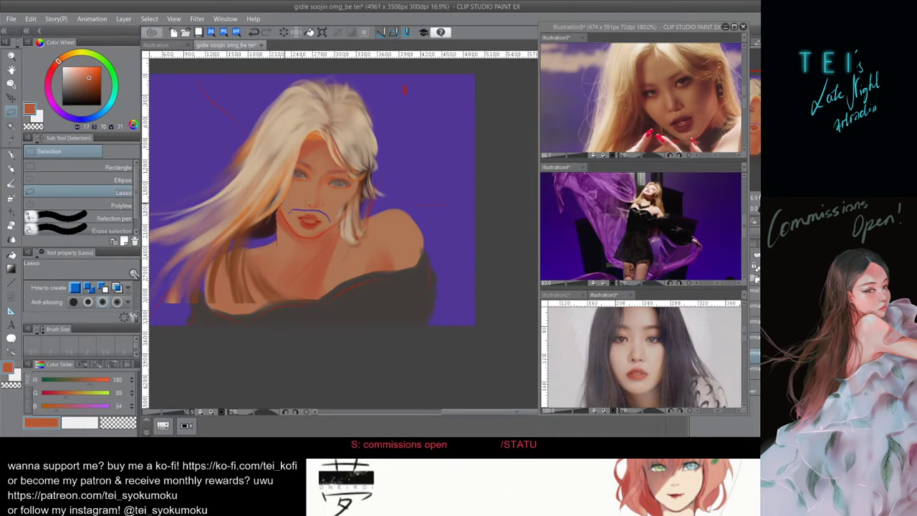
Sample a skin tone (RGB 173, 117, 84) beside the nose and paint over the gap above the moved mouth at brush size 49.7.
{"action": "left_click", "coordinate": [11, 184]}
{"action": "left_click", "coordinate": [297, 204], "text": "alt"}
{"action": "key", "text": "]"}
{"action": "key", "text": "]"}
{"action": "key", "text": "]"}
{"action": "key", "text": "]"}
{"action": "left_click_drag", "start_coordinate": [291, 214], "coordinate": [329, 220]}
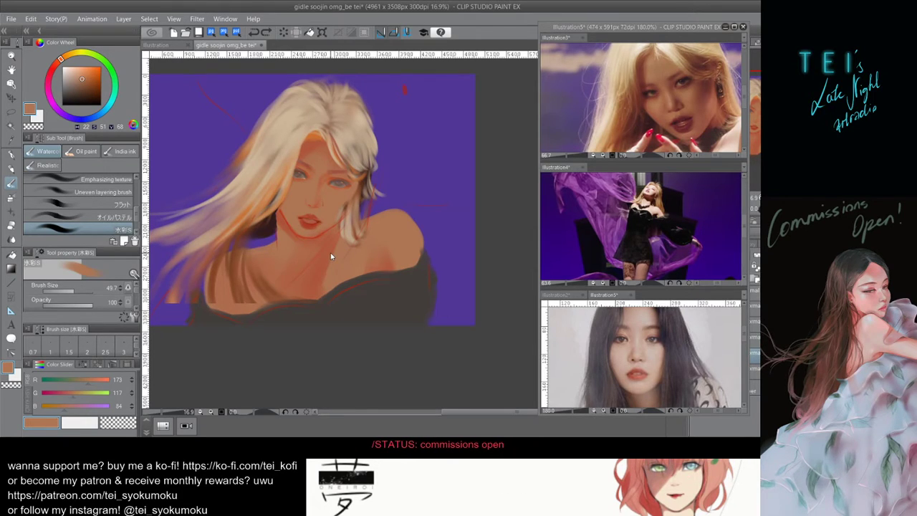
Compare the mouth before and after the move by stepping through the edit history.
{"action": "key", "text": "ctrl+z"}
{"action": "key", "text": "ctrl+z"}
{"action": "key", "text": "ctrl+z"}
{"action": "key", "text": "ctrl+z"}
{"action": "key", "text": "ctrl+z"}
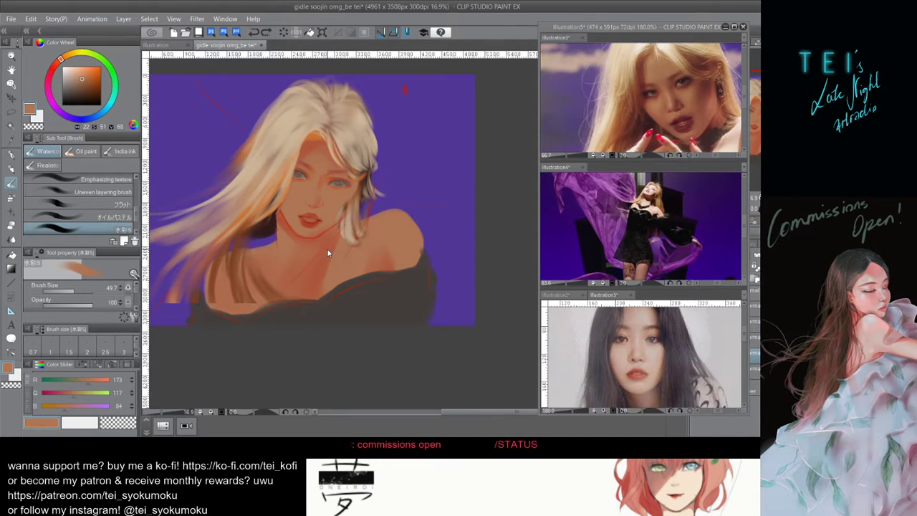
{"action": "key", "text": "ctrl+z"}
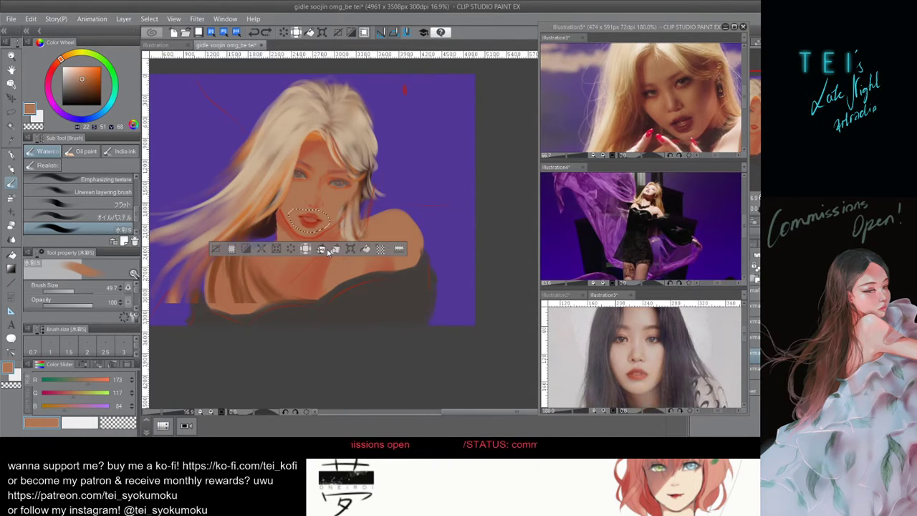
{"action": "key", "text": "ctrl+z"}
{"action": "key", "text": "ctrl+z"}
{"action": "key", "text": "ctrl+z"}
{"action": "key", "text": "ctrl+z"}
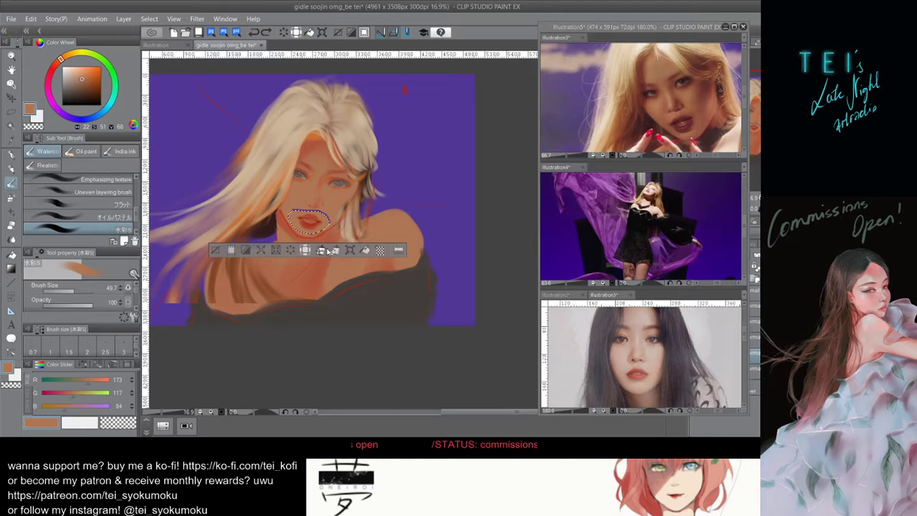
{"action": "key", "text": "ctrl+z"}
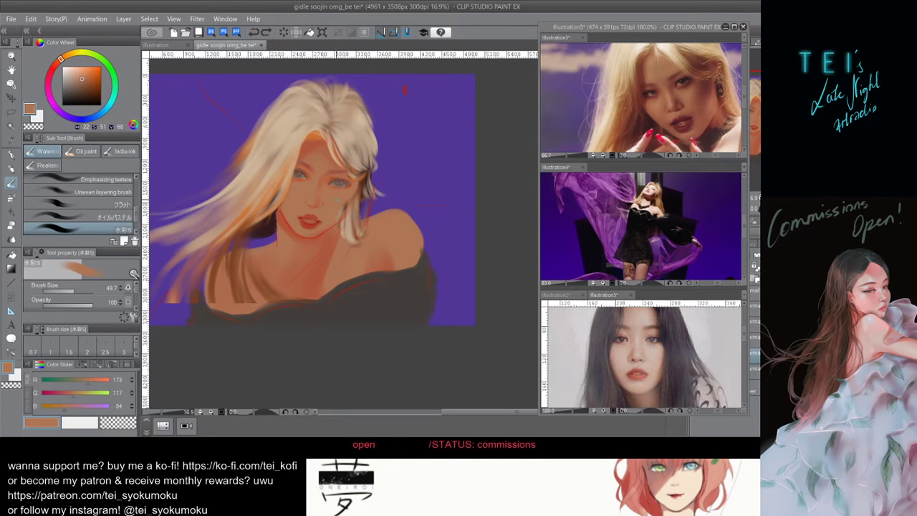
Set the brush size to 30.3 and undo the last touch-up on the face.
{"action": "left_click", "coordinate": [71, 291]}
{"action": "key", "text": "ctrl+z"}
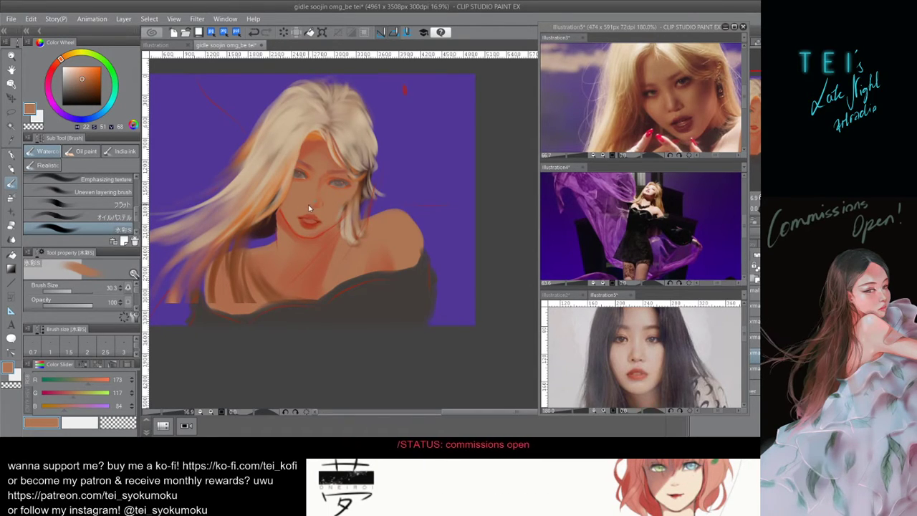
Undo the trial guide curves drawn across the face beside the mouth and clear the remaining sketch from the layer.
{"action": "left_click", "coordinate": [306, 218], "text": "alt"}
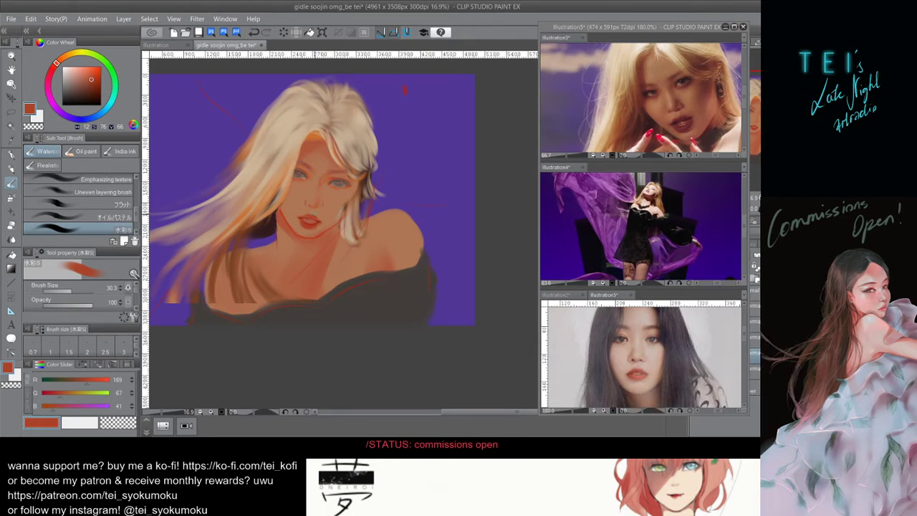
{"action": "scroll", "coordinate": [350, 240], "scroll_direction": "down", "scroll_amount": 1}
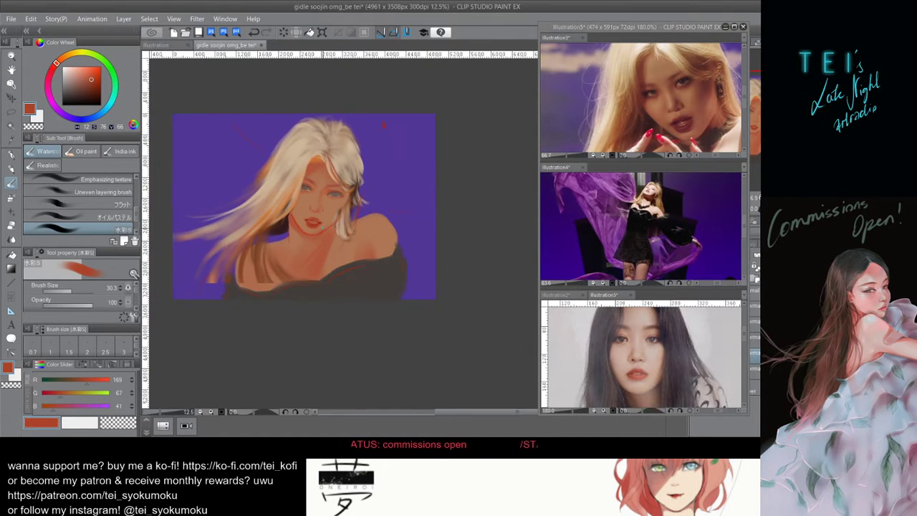
{"action": "key", "text": "ctrl+z"}
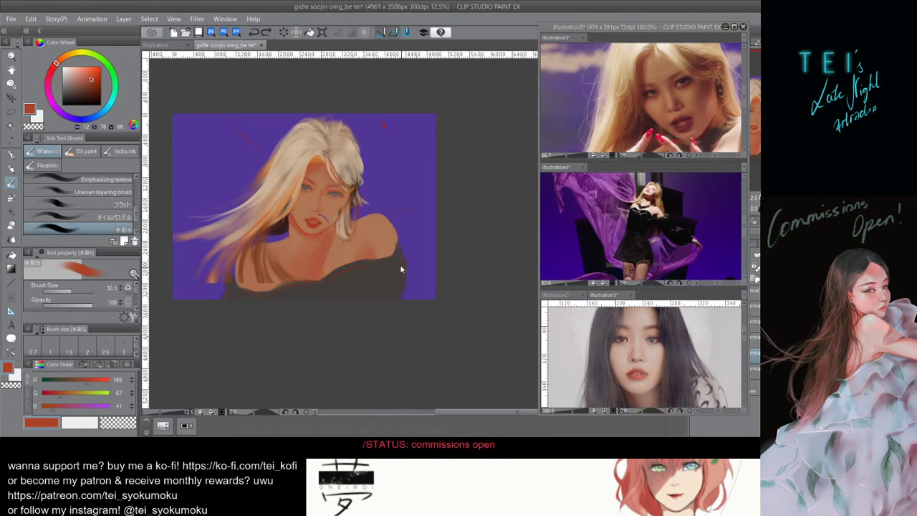
{"action": "key", "text": "ctrl+z"}
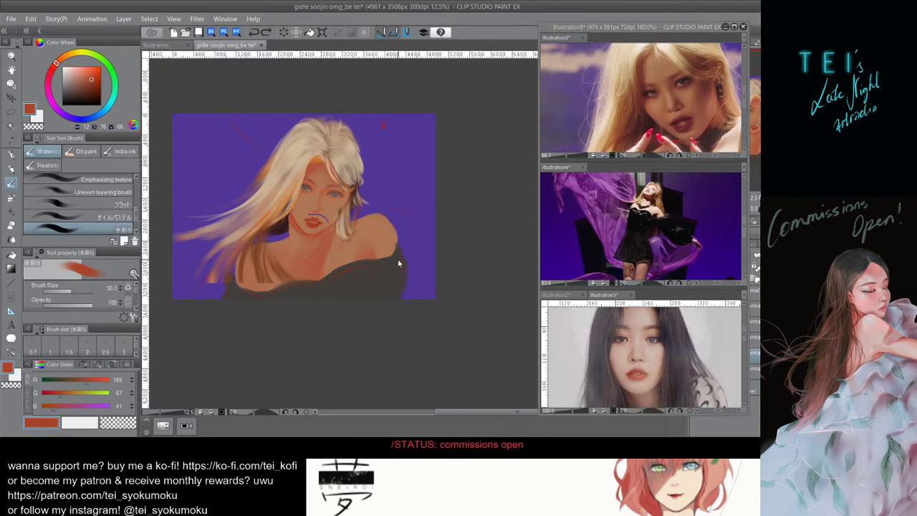
{"action": "key", "text": "ctrl+a"}
{"action": "key", "text": "Delete"}
{"action": "key", "text": "ctrl+d"}
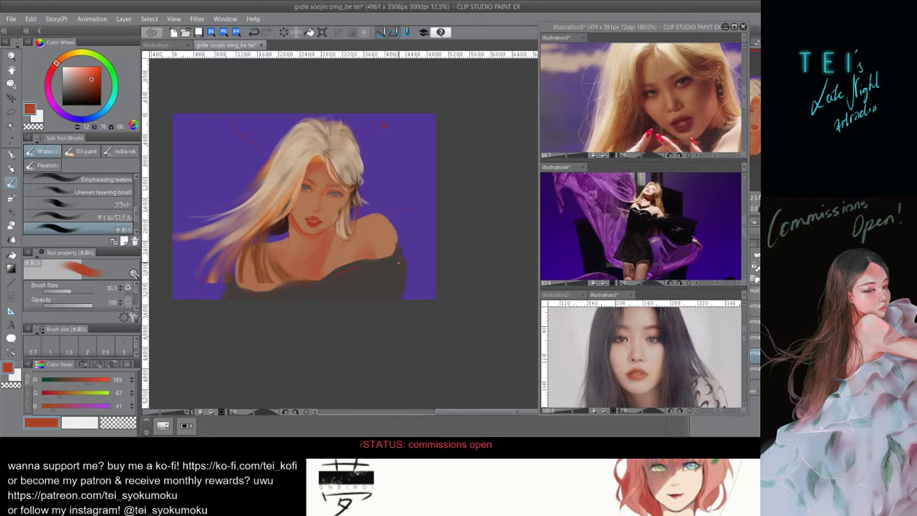
Sample a brown shade (RGB 128, 74, 54) near the inner eye corner and touch up the area at brush size 20.0.
{"action": "scroll", "coordinate": [259, 177], "scroll_direction": "up", "scroll_amount": 4}
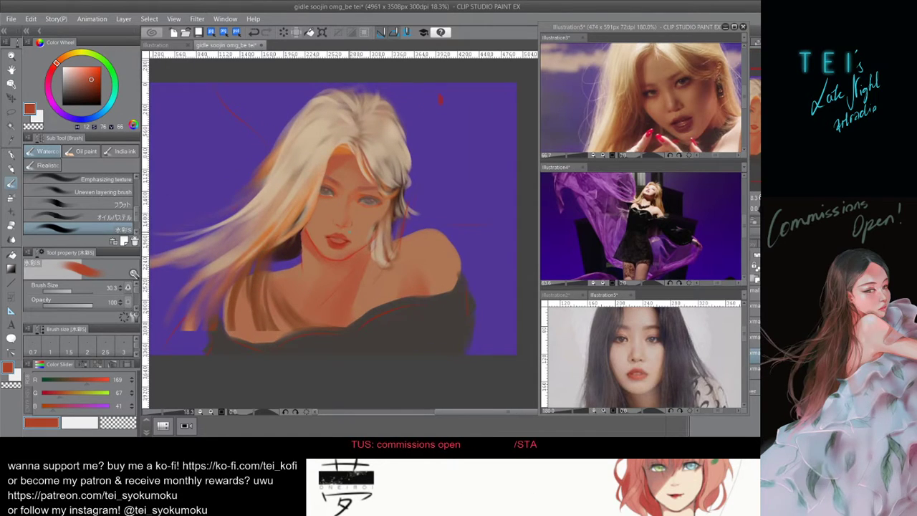
{"action": "scroll", "coordinate": [251, 219], "scroll_direction": "up", "scroll_amount": 1}
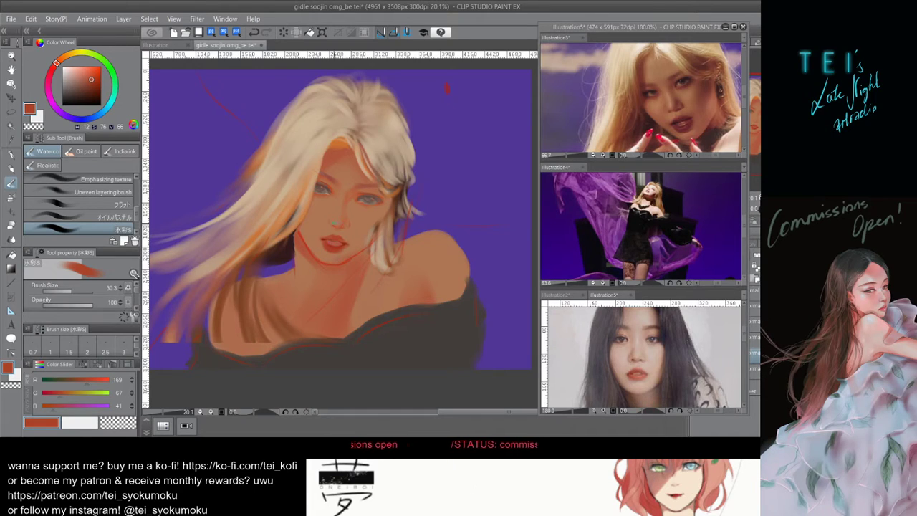
{"action": "left_click", "coordinate": [330, 191], "text": "alt"}
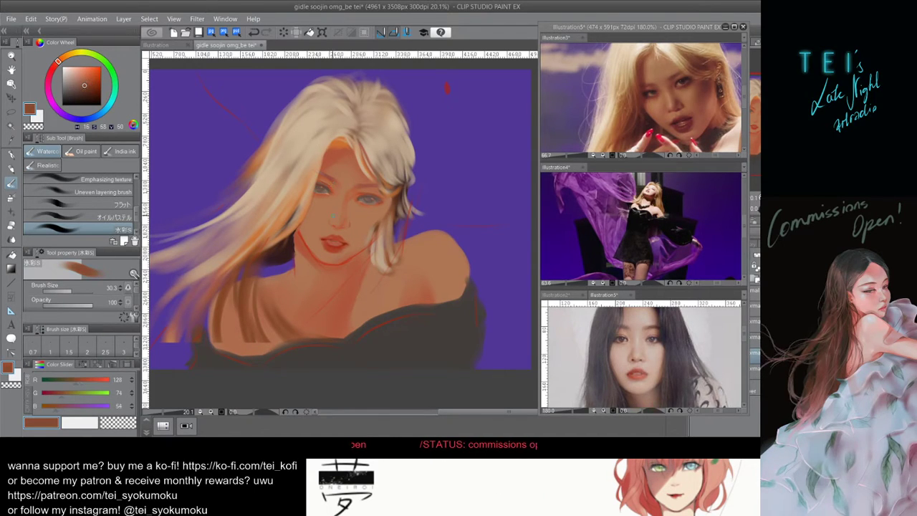
{"action": "key", "text": "bracketleft"}
{"action": "key", "text": "bracketleft"}
{"action": "key", "text": "bracketleft"}
{"action": "key", "text": "ctrl+z"}
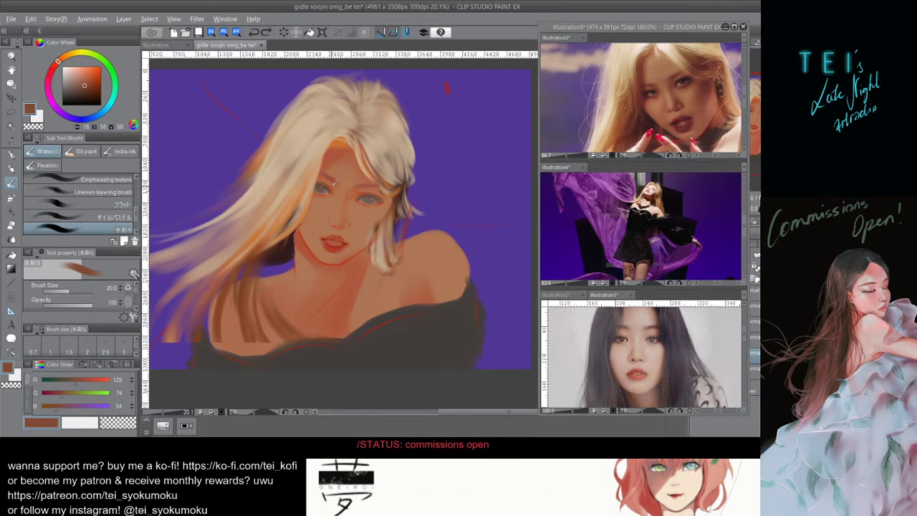
Sample a red-orange (RGB 184, 74, 37) and paint a thin accent along the lips, undoing the trial strokes.
{"action": "left_click", "coordinate": [333, 188], "text": "alt"}
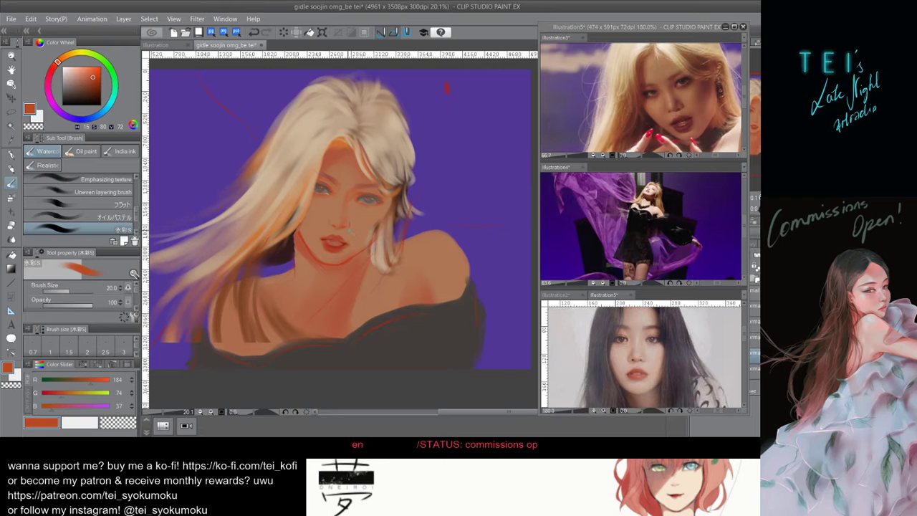
{"action": "key", "text": "ctrl+z"}
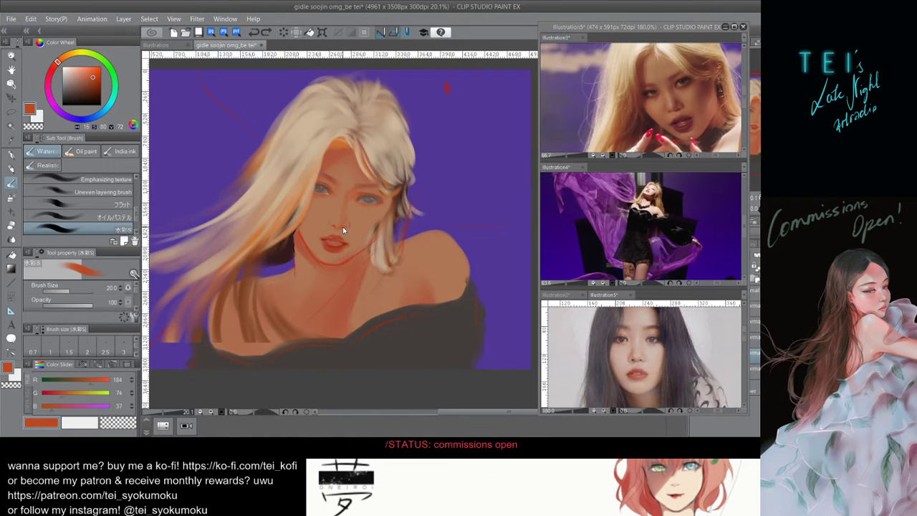
{"action": "left_click_drag", "start_coordinate": [343, 266], "coordinate": [363, 258]}
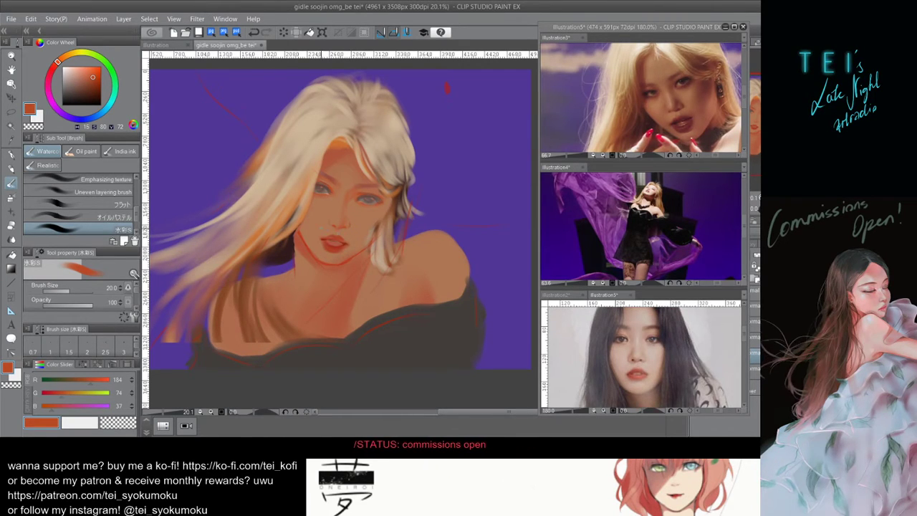
{"action": "key", "text": "ctrl+z"}
{"action": "left_click_drag", "start_coordinate": [328, 238], "coordinate": [340, 238]}
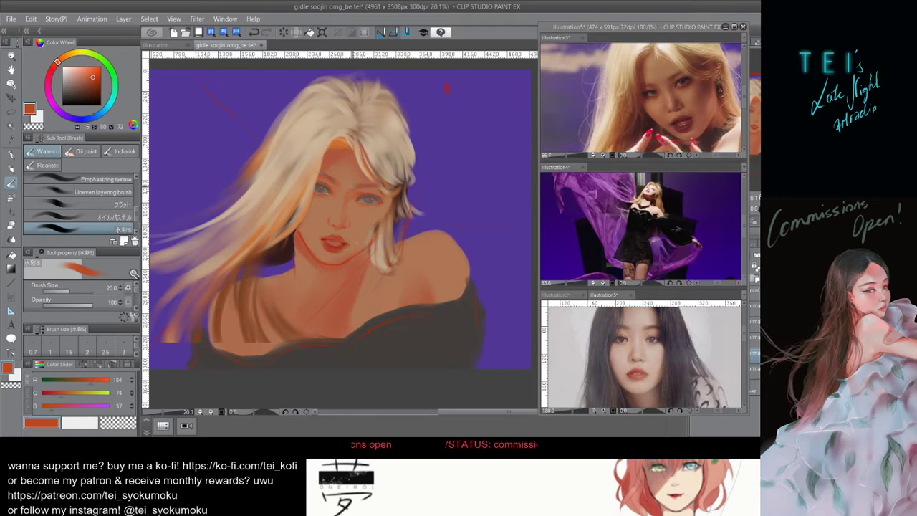
Sample the skin tone (RGB 173, 117, 84) and touch up the skin just above the upper lip at brush size 70.7.
{"action": "left_click", "coordinate": [348, 195], "text": "alt"}
{"action": "key", "text": "bracketright"}
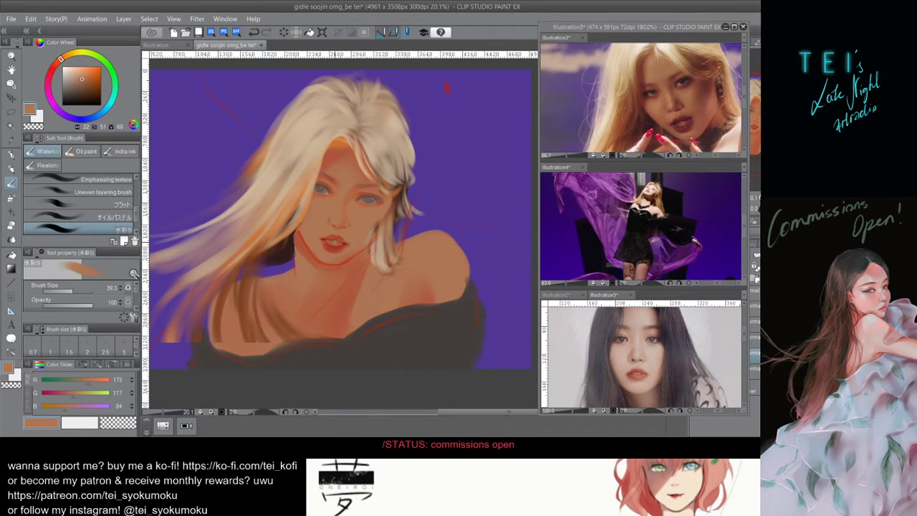
{"action": "scroll", "coordinate": [334, 243], "scroll_direction": "down", "scroll_amount": 4}
{"action": "scroll", "coordinate": [367, 178], "scroll_direction": "up", "scroll_amount": 2}
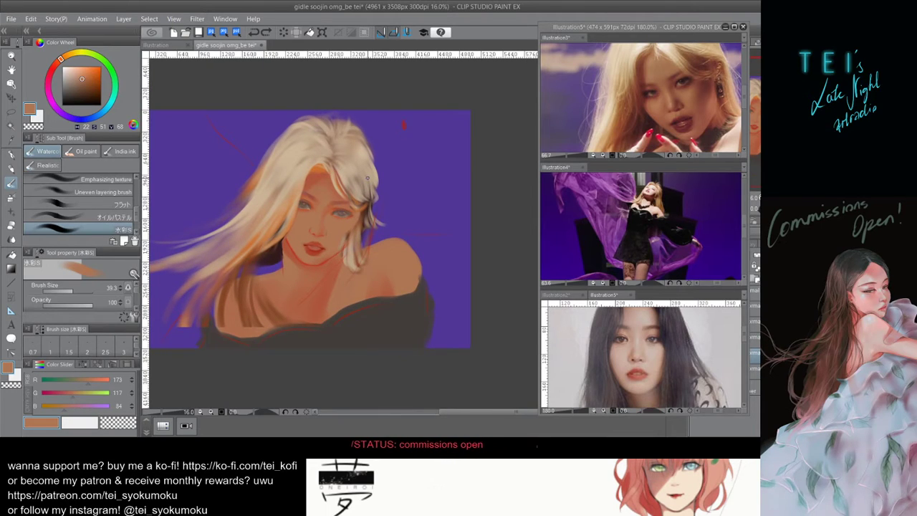
{"action": "scroll", "coordinate": [367, 178], "scroll_direction": "up", "scroll_amount": 2}
{"action": "key", "text": "]"}
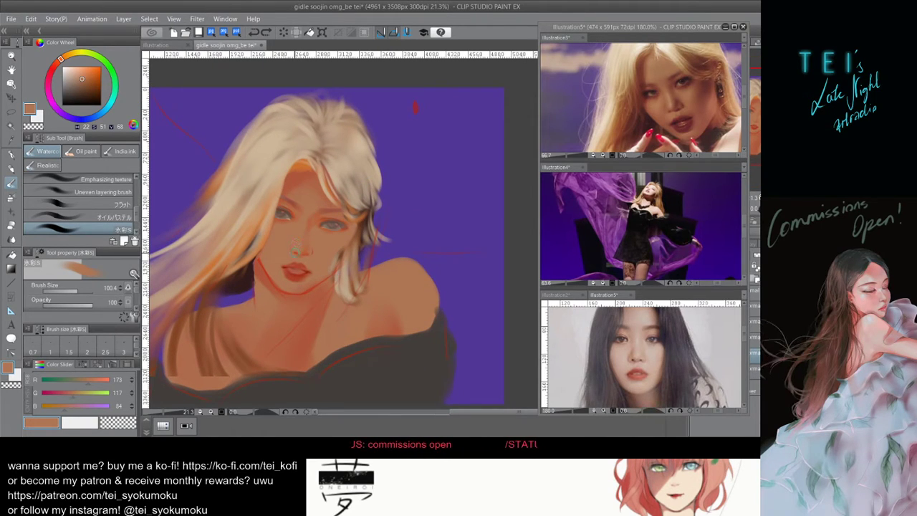
{"action": "key", "text": "ctrl+z"}
{"action": "left_click_drag", "start_coordinate": [299, 254], "coordinate": [299, 251]}
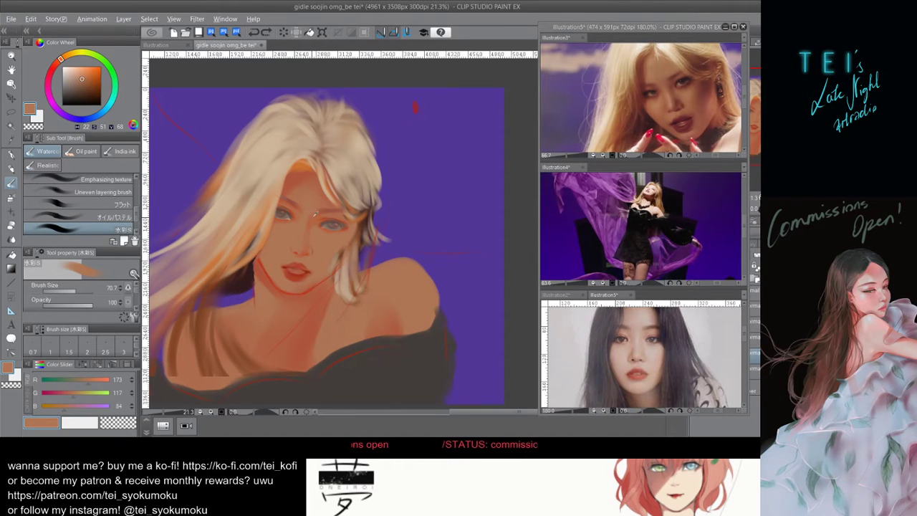
Sample a warmer skin tone (RGB 177, 100, 65) between the brows and shade around the mouth and cheek at brush sizes from 172.2 to 67.3.
{"action": "left_click", "coordinate": [315, 214], "text": "alt"}
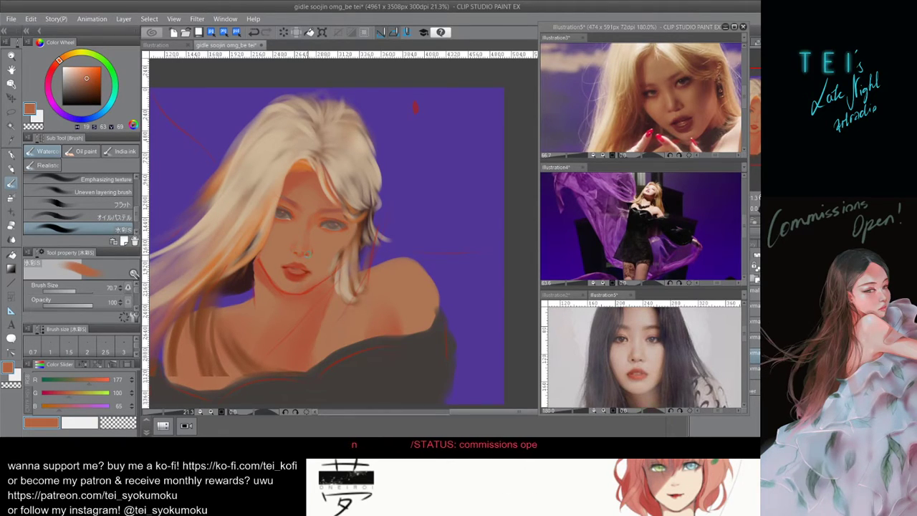
{"action": "key", "text": "ctrl+z"}
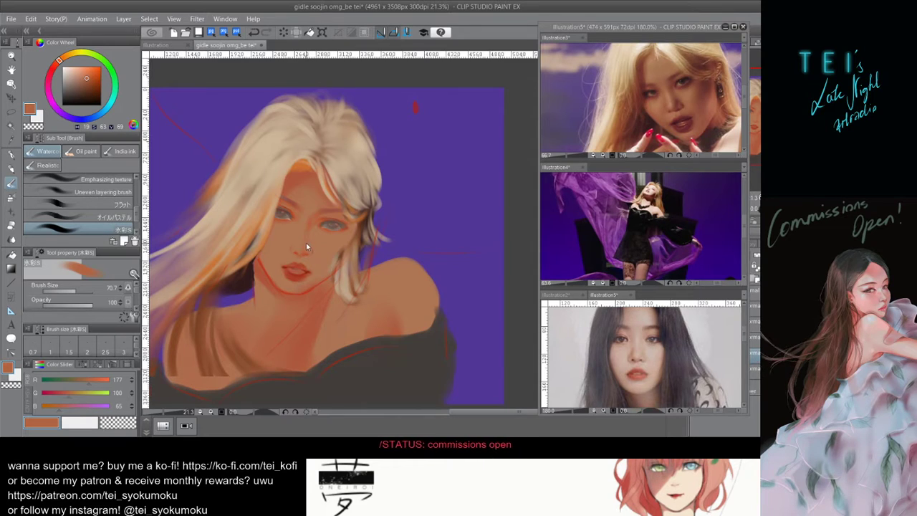
{"action": "key", "text": "bracketright"}
{"action": "key", "text": "bracketright"}
{"action": "key", "text": "bracketright"}
{"action": "key", "text": "bracketright"}
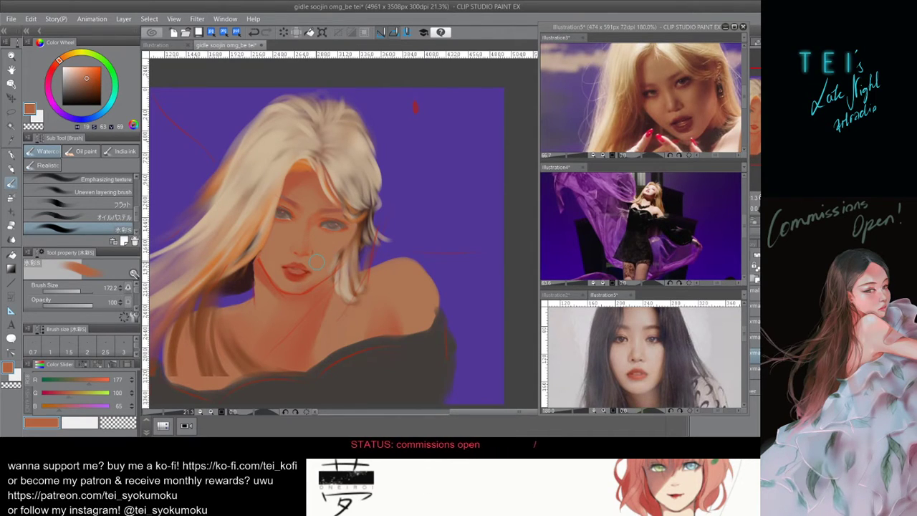
{"action": "scroll", "coordinate": [358, 283], "scroll_direction": "down", "scroll_amount": 3}
{"action": "scroll", "coordinate": [359, 283], "scroll_direction": "up", "scroll_amount": 2}
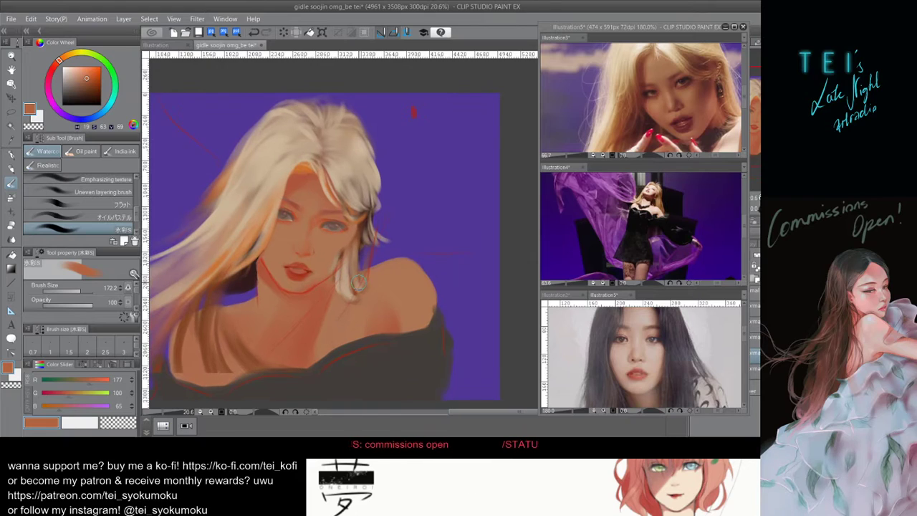
{"action": "key", "text": "bracketleft"}
{"action": "key", "text": "bracketleft"}
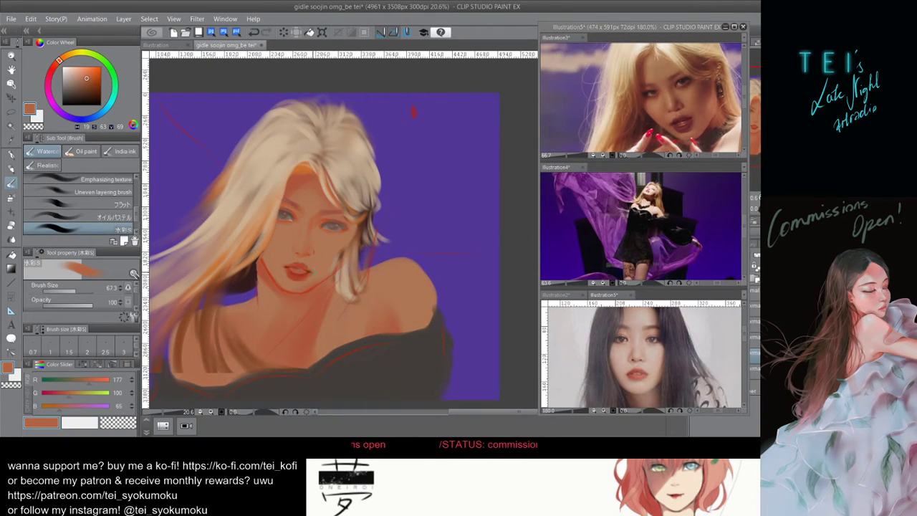
Use the Soft eraser, reduced to size 105.1, to trim the hair strands beside the cheek.
{"action": "scroll", "coordinate": [430, 201], "scroll_direction": "down", "scroll_amount": 2}
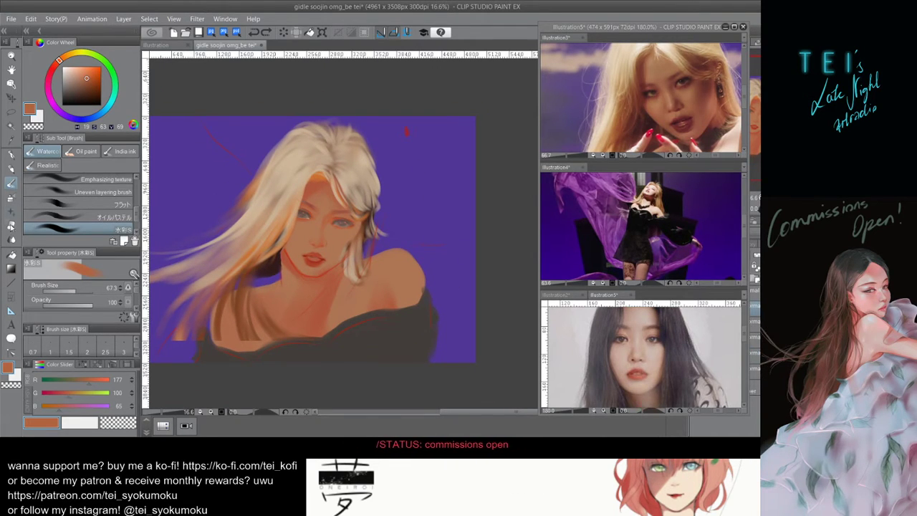
{"action": "key", "text": "e"}
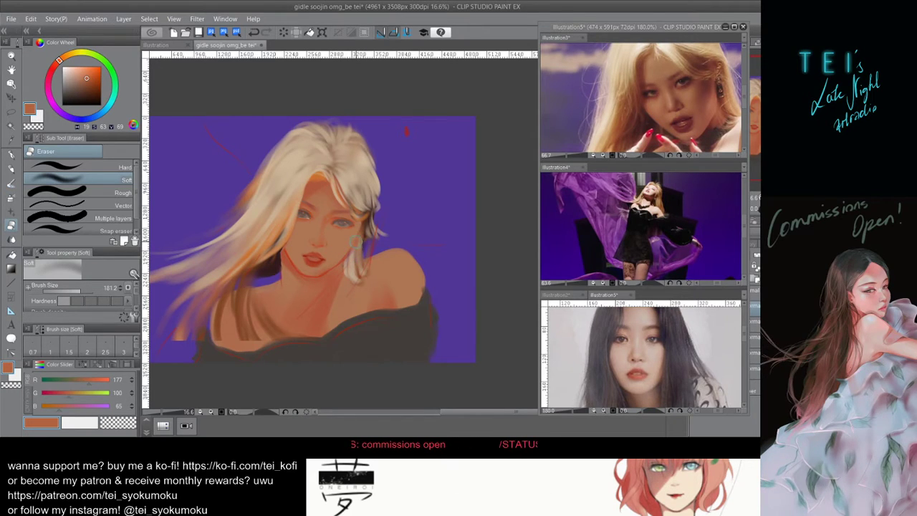
{"action": "left_click_drag", "start_coordinate": [366, 231], "coordinate": [364, 242]}
{"action": "key", "text": "ctrl+z"}
{"action": "key", "text": "["}
{"action": "key", "text": "["}
{"action": "key", "text": "["}
{"action": "key", "text": "["}
{"action": "key", "text": "bracketleft"}
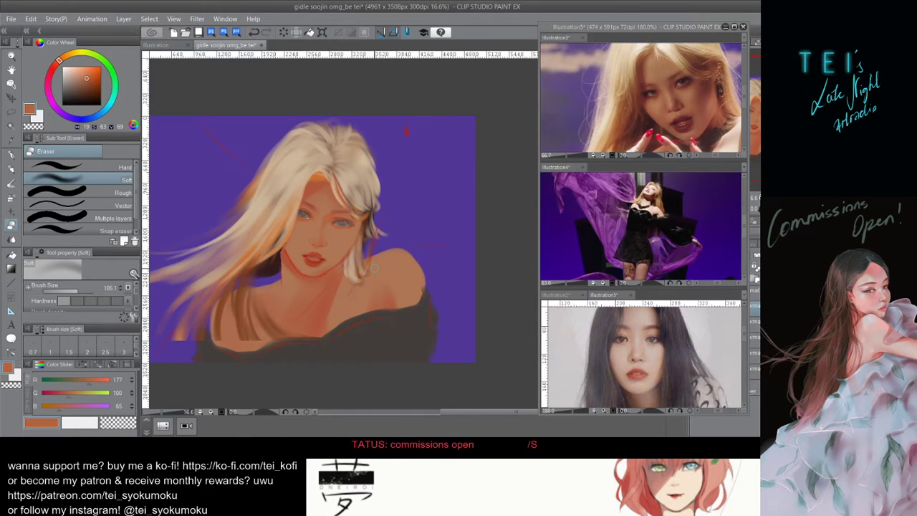
Enlarge the Soft eraser and fade the outer edge of the long flowing hair from the crown downward.
{"action": "scroll", "coordinate": [273, 161], "scroll_direction": "down", "scroll_amount": 2}
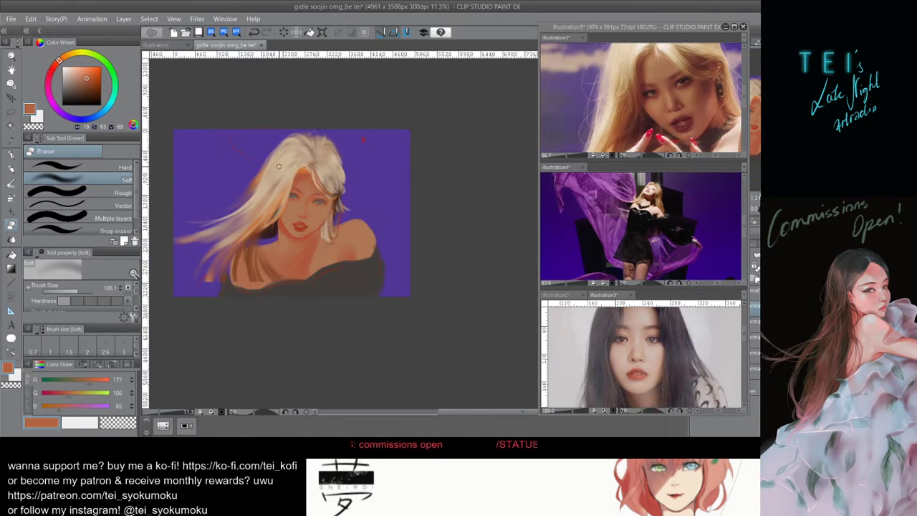
{"action": "scroll", "coordinate": [290, 165], "scroll_direction": "up", "scroll_amount": 2}
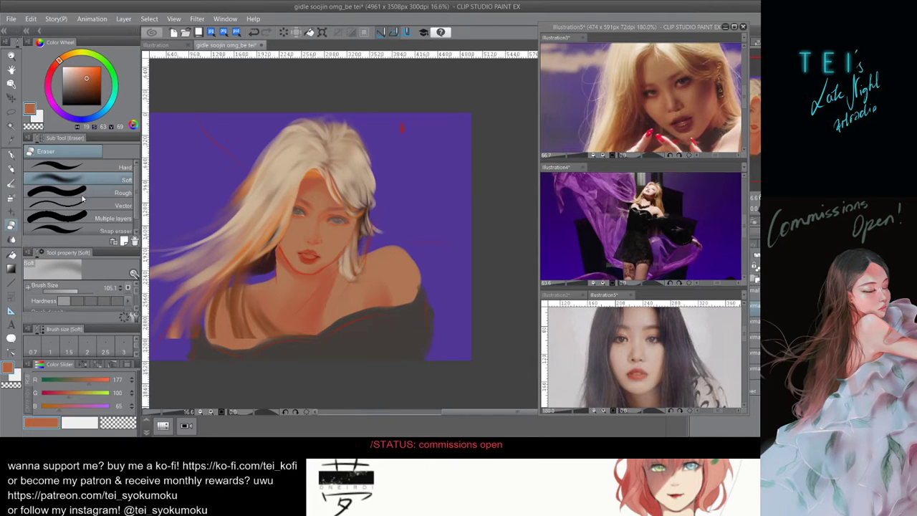
{"action": "key", "text": "bracketright"}
{"action": "key", "text": "bracketright"}
{"action": "key", "text": "bracketright"}
{"action": "left_click_drag", "start_coordinate": [269, 144], "coordinate": [217, 210]}
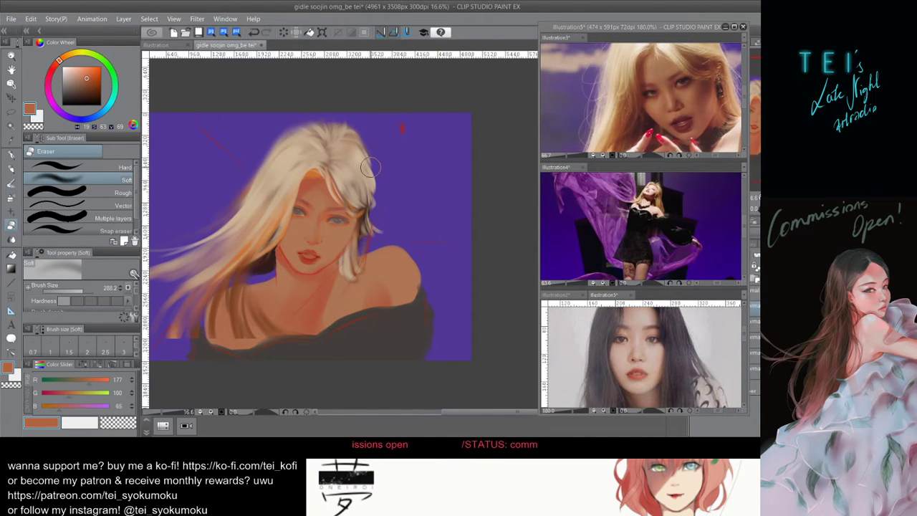
Soften the top and short-side outline of the hair with the Soft eraser at sizes up to 455.6.
{"action": "scroll", "coordinate": [370, 167], "scroll_direction": "down", "scroll_amount": 2}
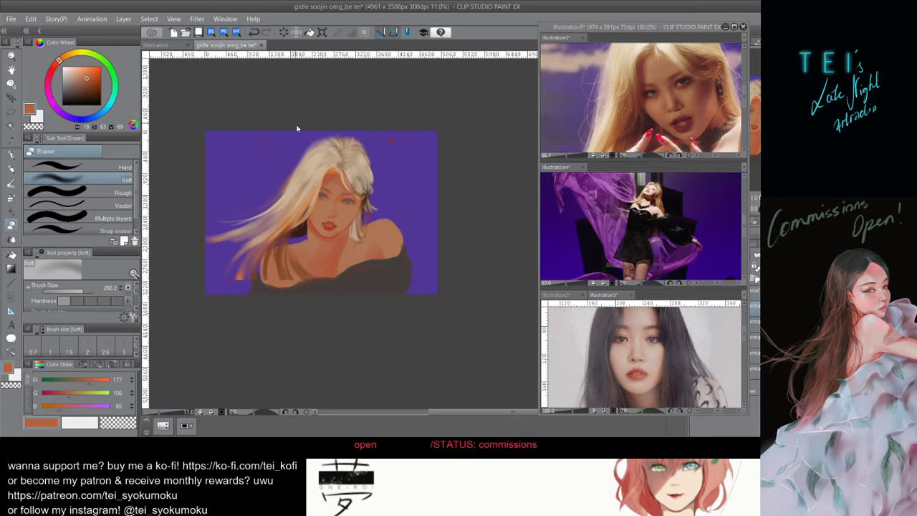
{"action": "key", "text": "]"}
{"action": "mouse_move", "coordinate": [308, 142]}
{"action": "left_mouse_down"}
{"action": "mouse_move", "coordinate": [293, 163]}
{"action": "mouse_move", "coordinate": [337, 138]}
{"action": "mouse_move", "coordinate": [290, 162]}
{"action": "mouse_move", "coordinate": [372, 140]}
{"action": "left_mouse_up"}
{"action": "key", "text": "]"}
{"action": "mouse_move", "coordinate": [301, 133]}
{"action": "left_mouse_down"}
{"action": "mouse_move", "coordinate": [376, 140]}
{"action": "mouse_move", "coordinate": [379, 157]}
{"action": "left_mouse_up"}
{"action": "left_click_drag", "start_coordinate": [351, 121], "coordinate": [392, 190]}
{"action": "key", "text": "["}
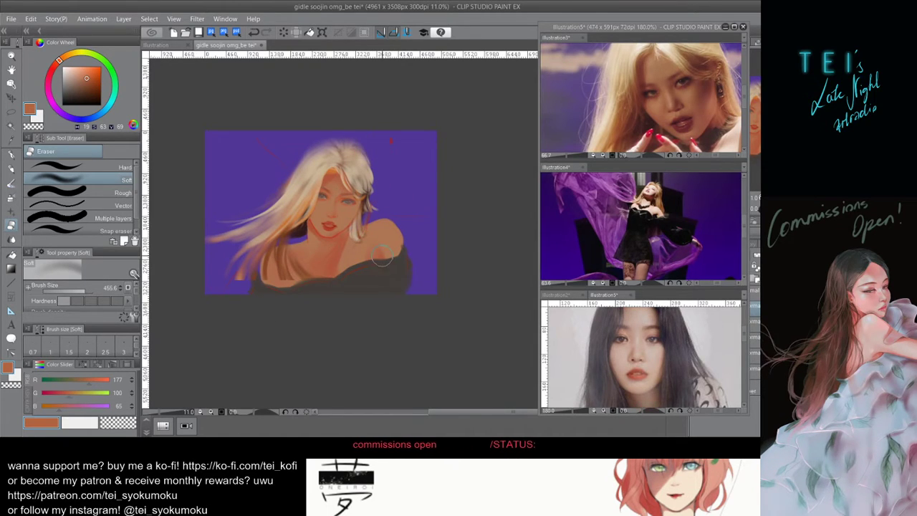
Sample dark brown (RGB 126, 68, 38) from the hair and paint long strands over the chest and dress with the watercolour brush.
{"action": "scroll", "coordinate": [382, 257], "scroll_direction": "up", "scroll_amount": 1}
{"action": "key", "text": "]"}
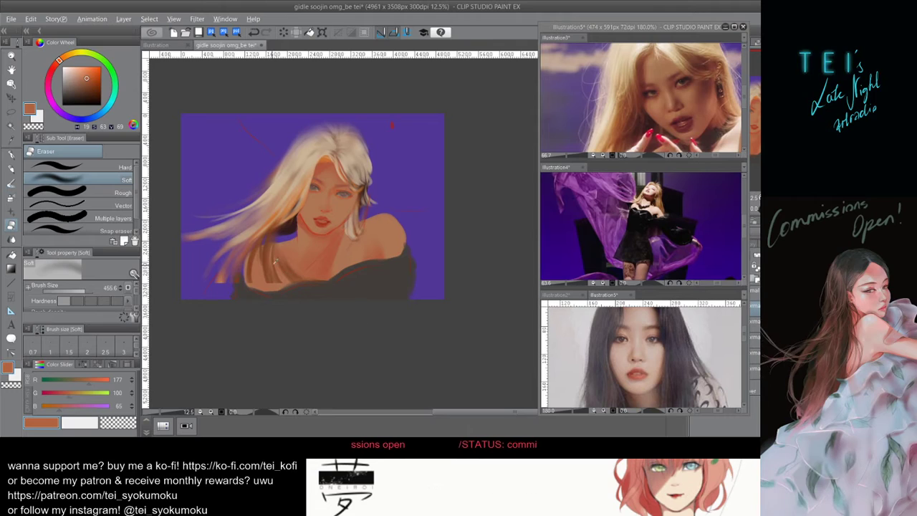
{"action": "left_click", "coordinate": [272, 266], "text": "alt"}
{"action": "mouse_move", "coordinate": [272, 282]}
{"action": "left_mouse_down"}
{"action": "mouse_move", "coordinate": [269, 270]}
{"action": "mouse_move", "coordinate": [268, 280]}
{"action": "left_mouse_up"}
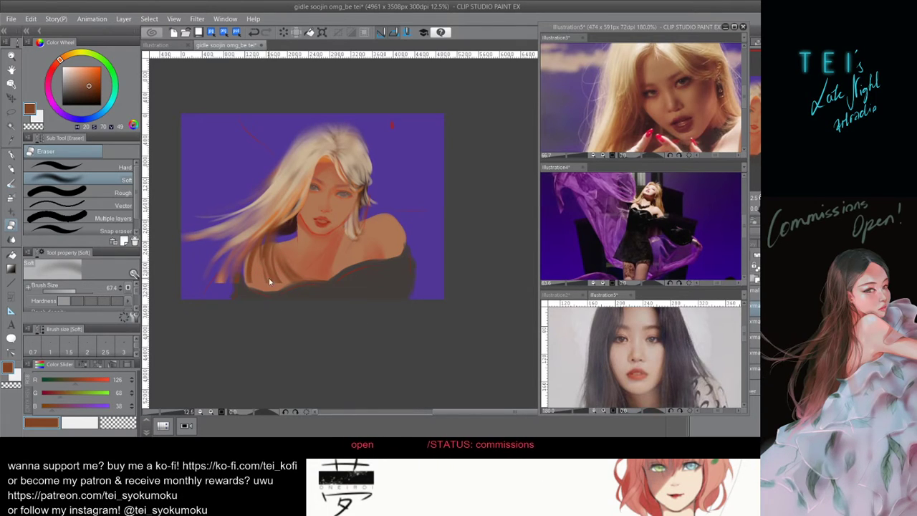
{"action": "key", "text": "ctrl+z"}
{"action": "left_click", "coordinate": [10, 183]}
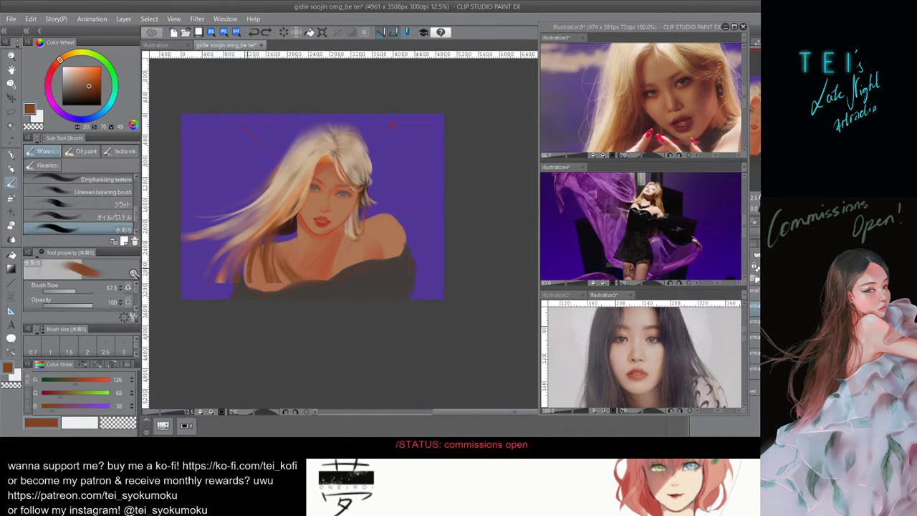
{"action": "left_click_drag", "start_coordinate": [266, 274], "coordinate": [276, 297]}
{"action": "key", "text": "ctrl+z"}
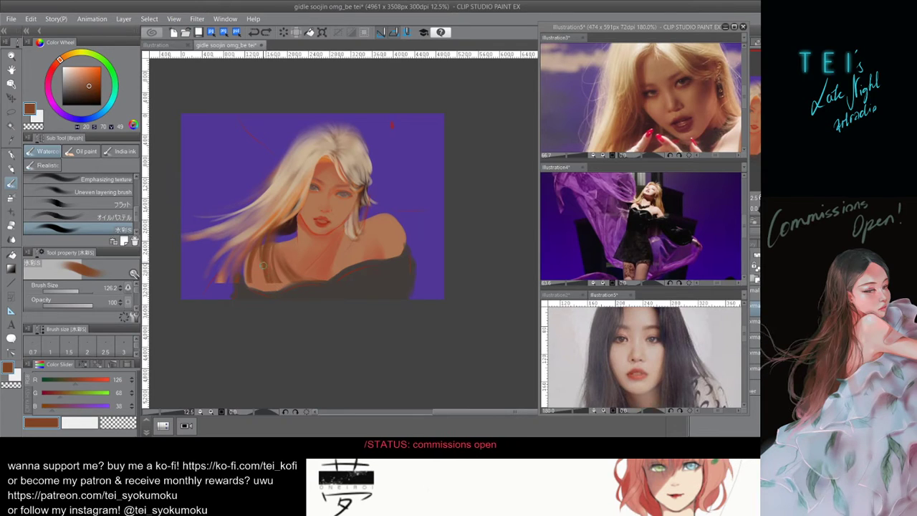
{"action": "left_click_drag", "start_coordinate": [265, 262], "coordinate": [273, 291]}
{"action": "key", "text": "bracketleft"}
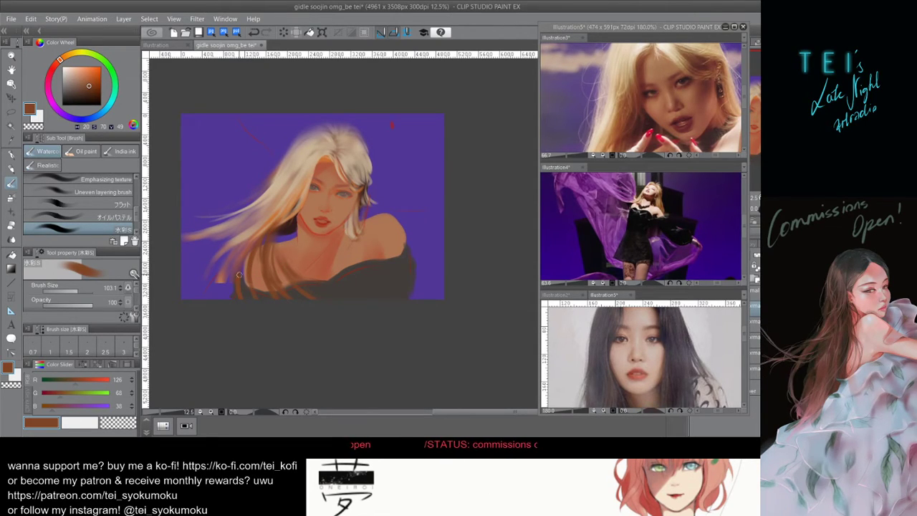
Extend the lower strands past the shoulder using sampled reddish brown (RGB 140, 81, 89) and light brown (RGB 177, 115, 87) at brush size 103.1.
{"action": "left_click_drag", "start_coordinate": [238, 271], "coordinate": [253, 316]}
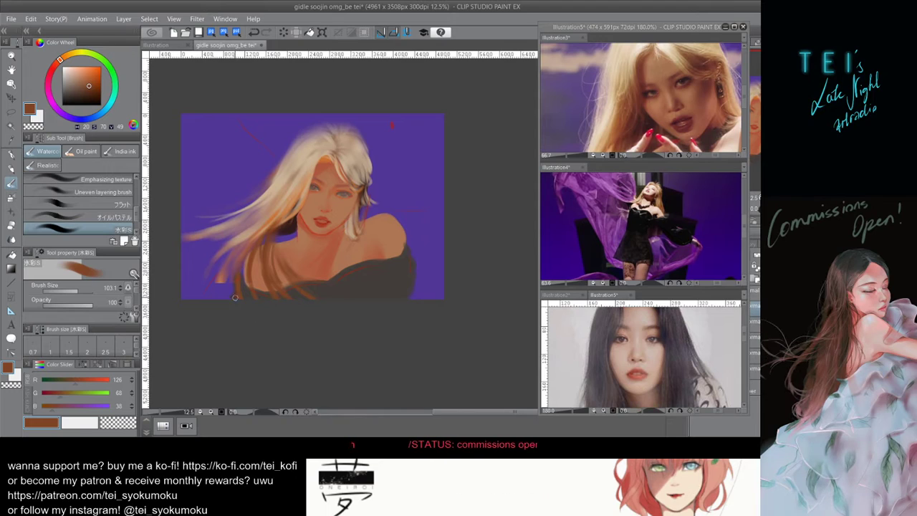
{"action": "key", "text": "ctrl+z"}
{"action": "left_click", "coordinate": [239, 260], "text": "alt"}
{"action": "left_click_drag", "start_coordinate": [235, 268], "coordinate": [242, 317]}
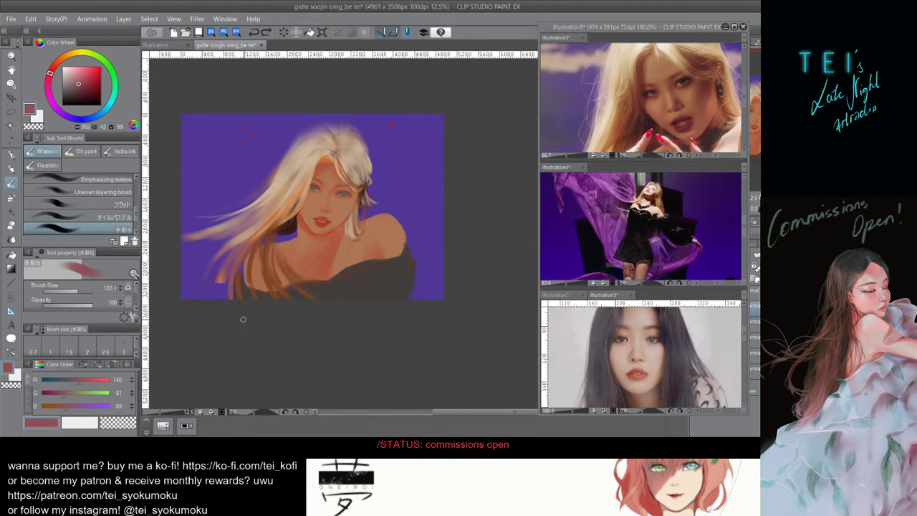
{"action": "left_click", "coordinate": [224, 277], "text": "alt"}
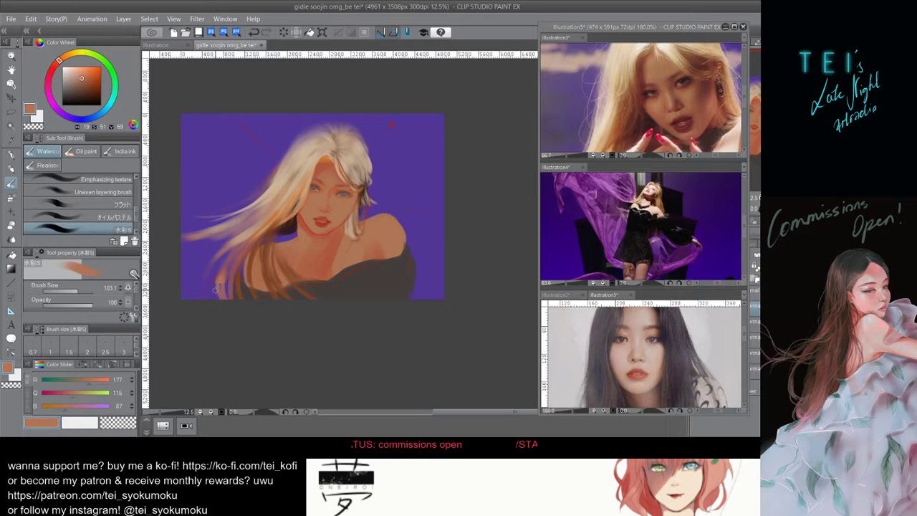
{"action": "key", "text": "ctrl+z"}
{"action": "mouse_move", "coordinate": [224, 263]}
{"action": "left_mouse_down"}
{"action": "mouse_move", "coordinate": [265, 323]}
{"action": "mouse_move", "coordinate": [215, 284]}
{"action": "mouse_move", "coordinate": [223, 263]}
{"action": "mouse_move", "coordinate": [256, 301]}
{"action": "mouse_move", "coordinate": [211, 301]}
{"action": "left_mouse_up"}
{"action": "key", "text": "ctrl+z"}
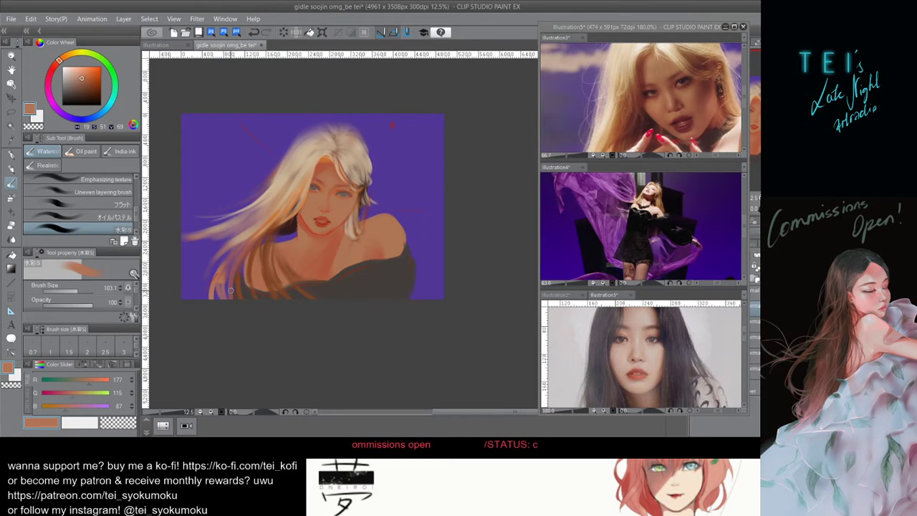
Sample mauve (RGB 140, 96, 116) and purple (RGB 104, 68, 132) and rework the outer lower hair tips, reducing the brush to 98.1.
{"action": "left_click", "coordinate": [215, 256], "text": "alt"}
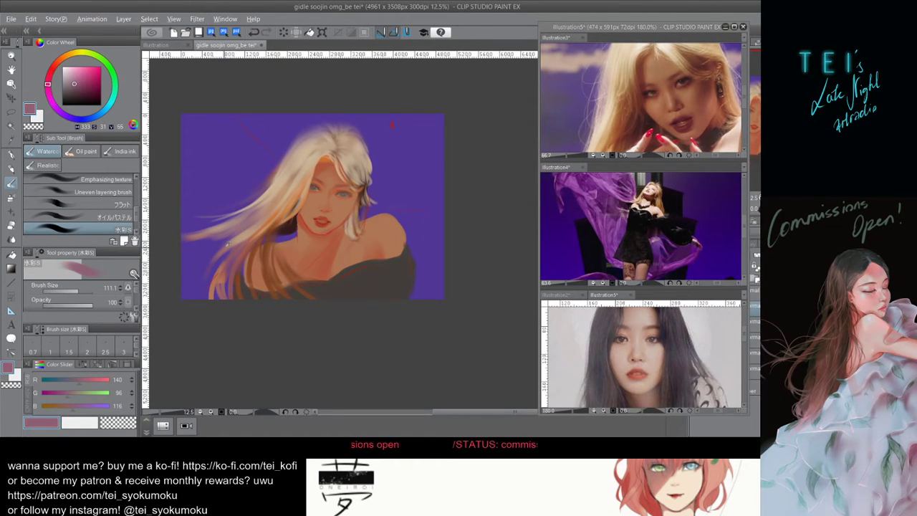
{"action": "left_click_drag", "start_coordinate": [215, 256], "coordinate": [221, 300]}
{"action": "key", "text": "ctrl+z"}
{"action": "left_click", "coordinate": [214, 256], "text": "alt"}
{"action": "key", "text": "bracketleft"}
{"action": "key", "text": "bracketleft"}
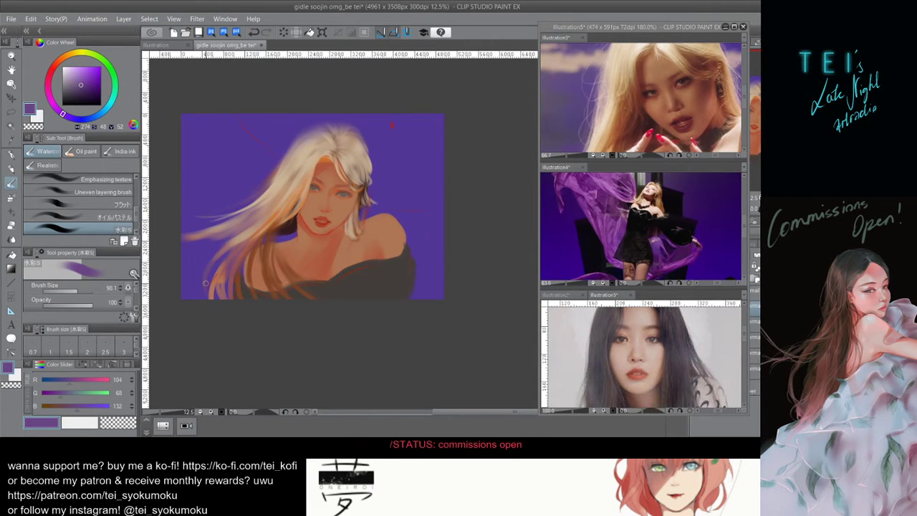
{"action": "left_click_drag", "start_coordinate": [215, 258], "coordinate": [211, 299]}
{"action": "key", "text": "ctrl+z"}
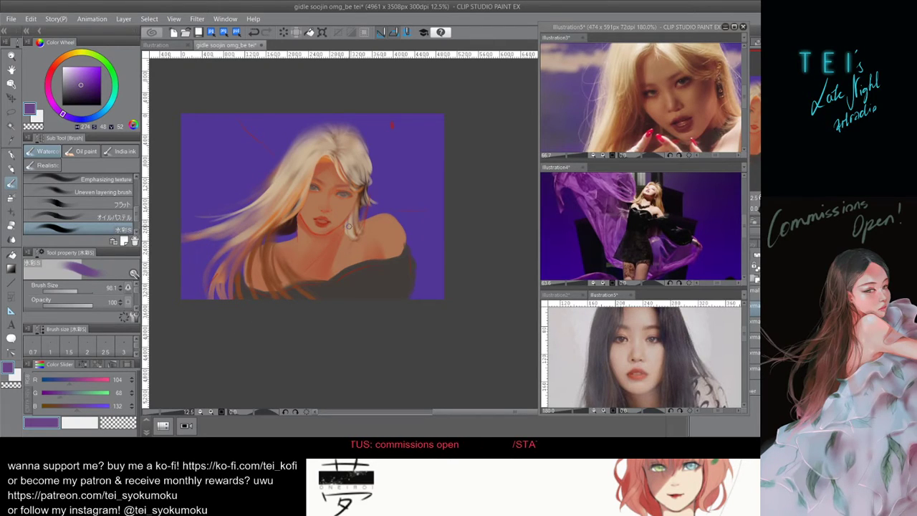
Sample greyish beige (RGB 165, 142, 122) from the short-side hair and paint the lock beside the ear at brush size 160.6.
{"action": "left_click", "coordinate": [368, 187], "text": "alt"}
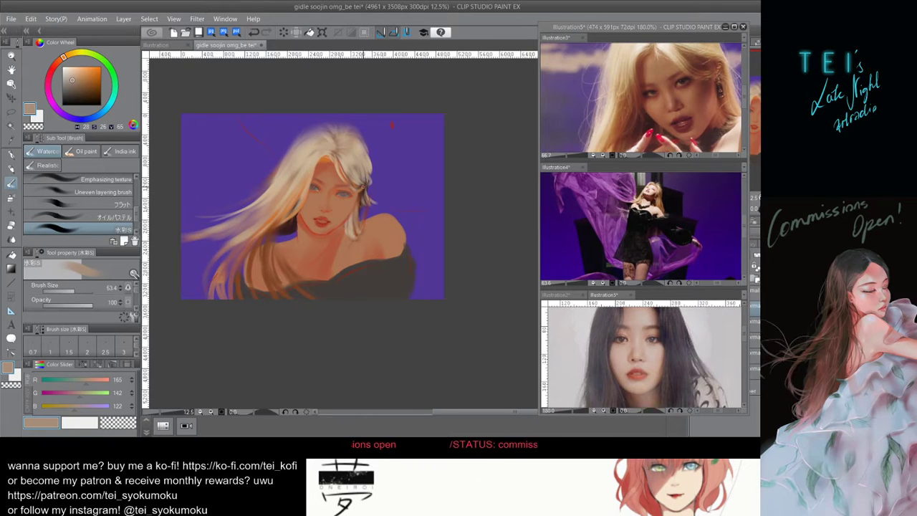
{"action": "key", "text": "]"}
{"action": "key", "text": "]"}
{"action": "key", "text": "]"}
{"action": "key", "text": "]"}
{"action": "key", "text": "]"}
{"action": "left_click_drag", "start_coordinate": [366, 185], "coordinate": [362, 214]}
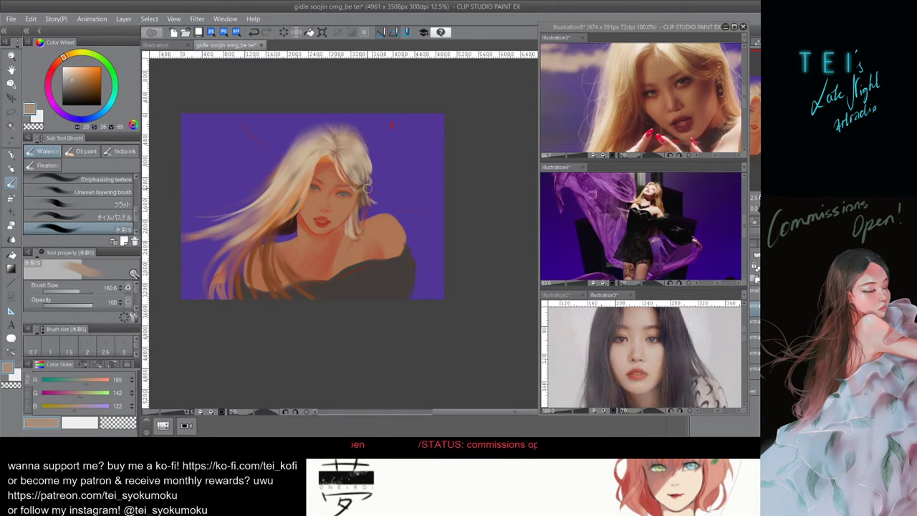
{"action": "key", "text": "bracketleft"}
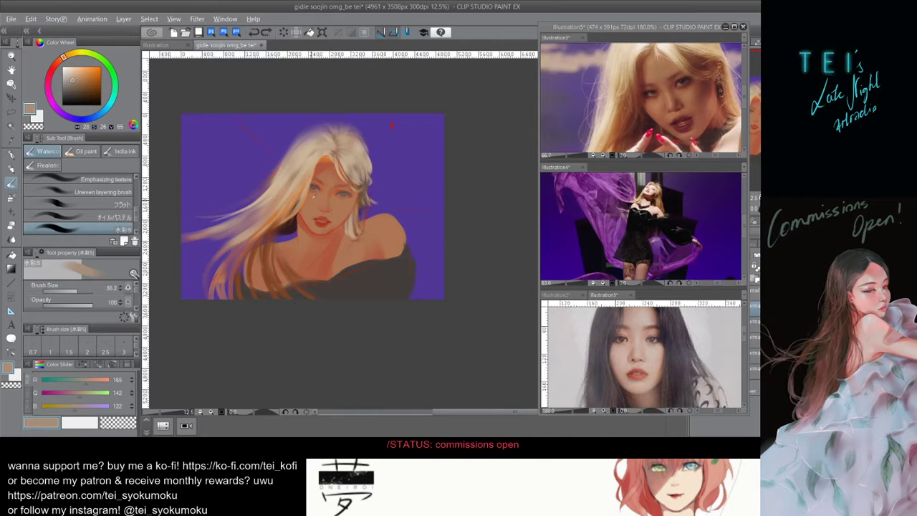
Sample light orange (RGB 201, 139, 89) from the long hair and warm the lock below the ear at brush size 206.1.
{"action": "left_click", "coordinate": [292, 204], "text": "alt"}
{"action": "key", "text": "["}
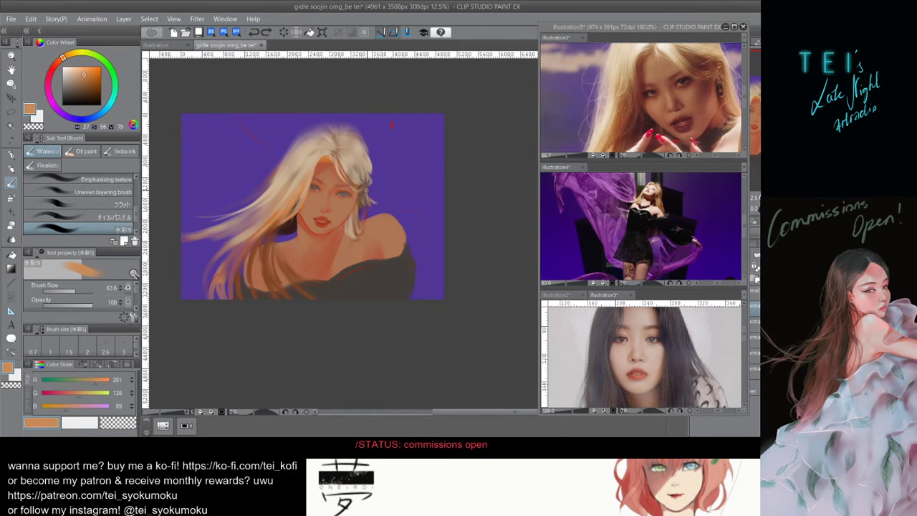
{"action": "key", "text": "bracketright"}
{"action": "key", "text": "bracketright"}
{"action": "key", "text": "bracketright"}
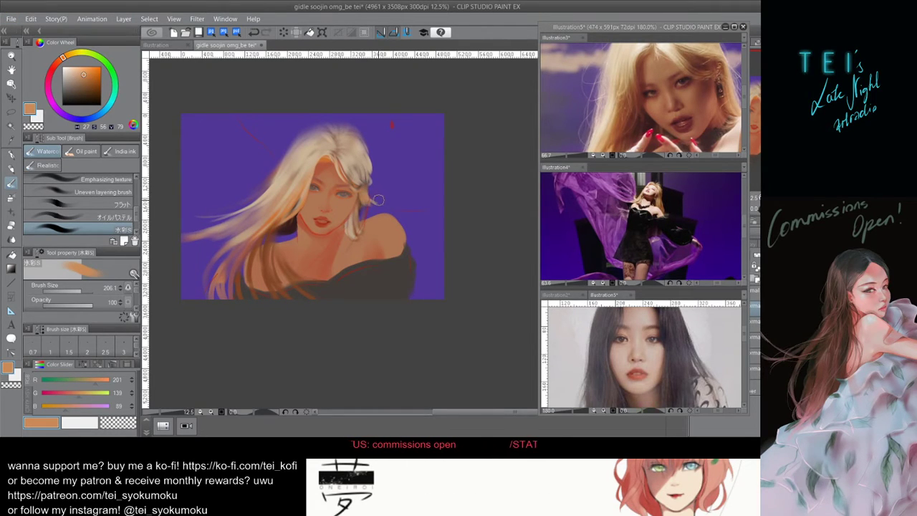
{"action": "left_click_drag", "start_coordinate": [365, 194], "coordinate": [367, 203]}
{"action": "left_click_drag", "start_coordinate": [379, 233], "coordinate": [349, 237]}
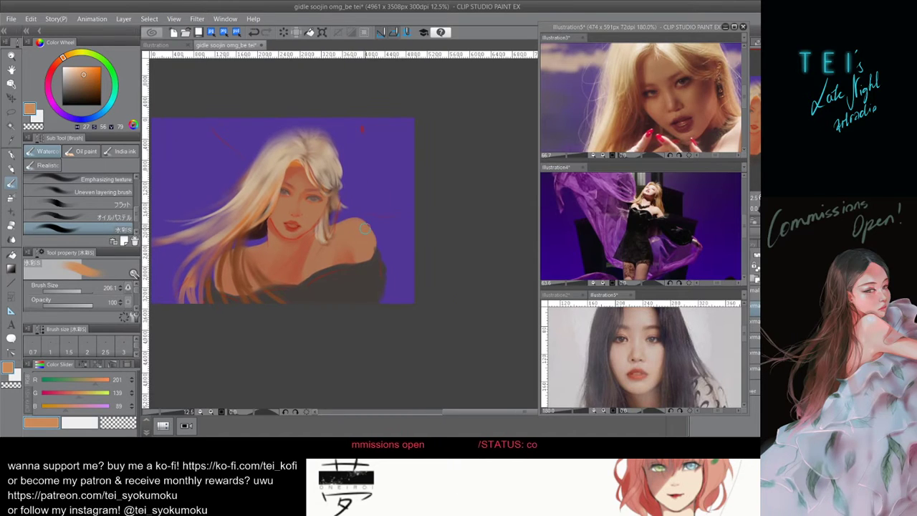
Sample a dark maroon (RGB 49, 27, 28) and darken the gap between the neck and the long hair.
{"action": "left_click", "coordinate": [658, 93]}
{"action": "scroll", "coordinate": [658, 93], "scroll_direction": "down", "scroll_amount": 2}
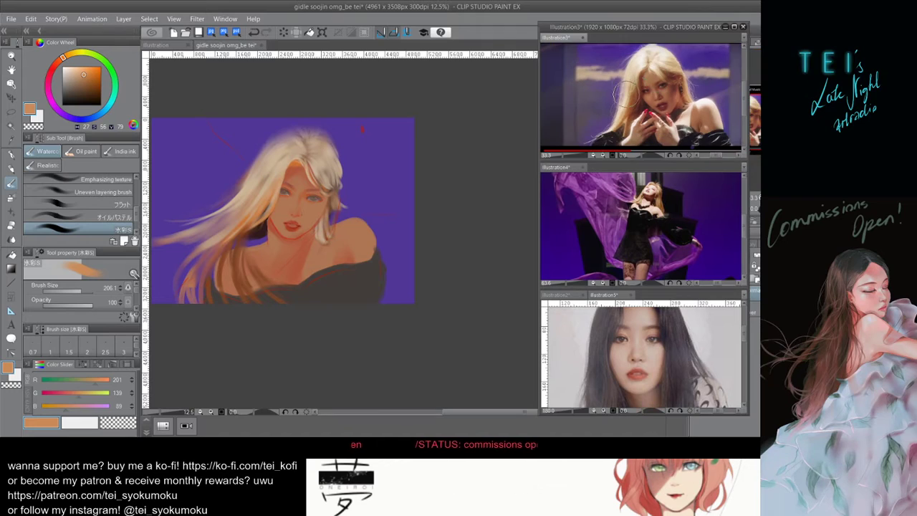
{"action": "scroll", "coordinate": [658, 85], "scroll_direction": "down", "scroll_amount": 1}
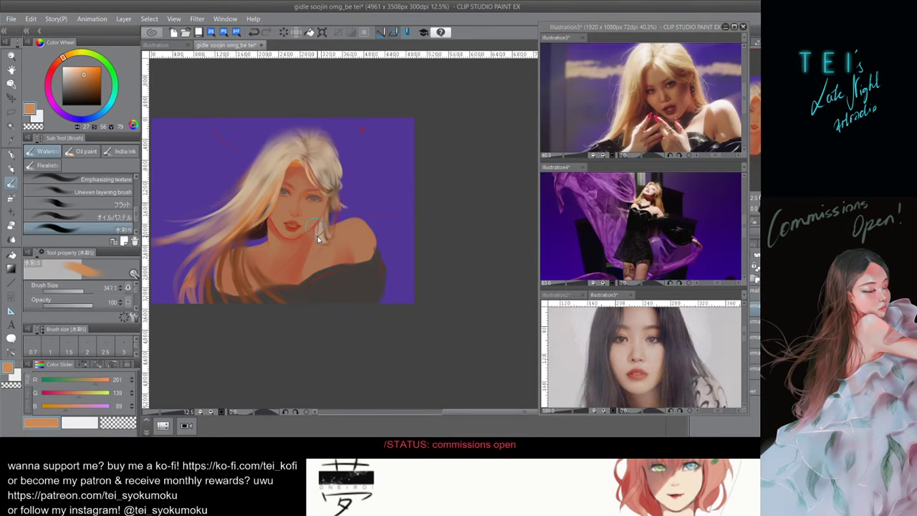
{"action": "left_click_drag", "start_coordinate": [316, 228], "coordinate": [305, 229]}
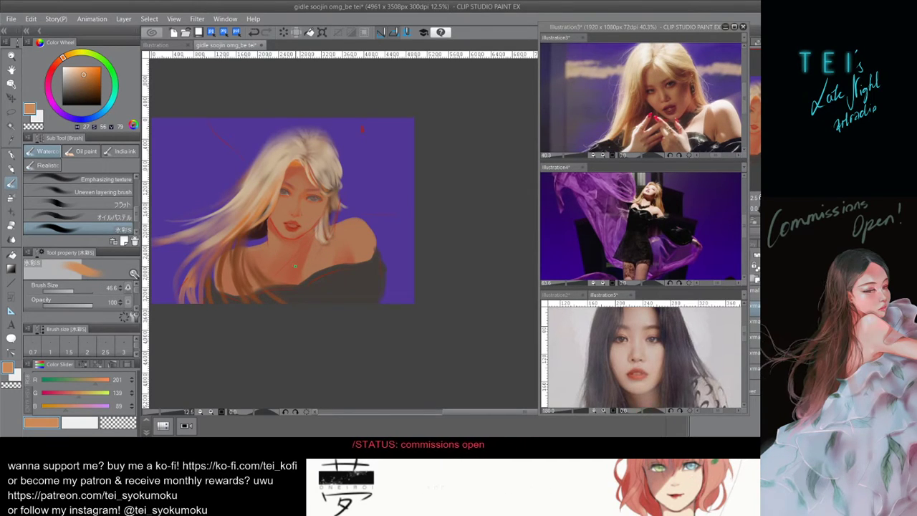
{"action": "left_click", "coordinate": [263, 232], "text": "alt"}
{"action": "mouse_move", "coordinate": [260, 234]}
{"action": "left_mouse_down"}
{"action": "mouse_move", "coordinate": [269, 234]}
{"action": "mouse_move", "coordinate": [237, 240]}
{"action": "left_mouse_up"}
{"action": "key", "text": "["}
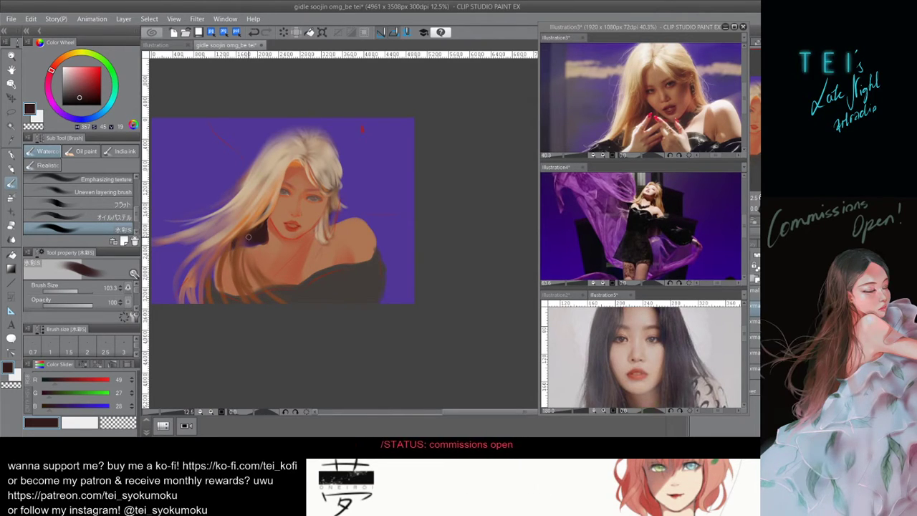
{"action": "mouse_move", "coordinate": [248, 238]}
{"action": "left_mouse_down"}
{"action": "mouse_move", "coordinate": [232, 248]}
{"action": "mouse_move", "coordinate": [247, 229]}
{"action": "mouse_move", "coordinate": [244, 253]}
{"action": "left_mouse_up"}
Sample brown (RGB 127, 68, 38) from the long hair and rework the strands beside the dark gap, undoing the last stroke.
{"action": "left_click", "coordinate": [240, 266], "text": "alt"}
{"action": "key", "text": "]"}
{"action": "key", "text": "["}
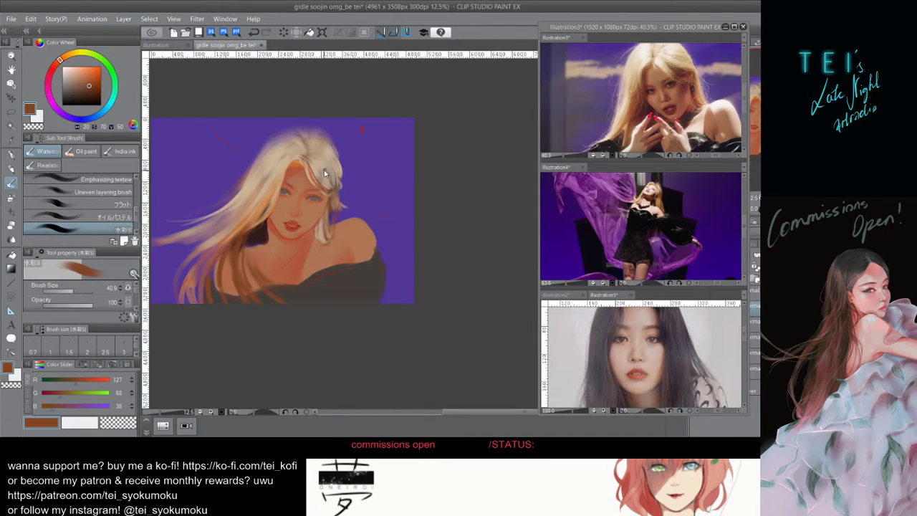
{"action": "key", "text": "]"}
{"action": "key", "text": "["}
{"action": "key", "text": "["}
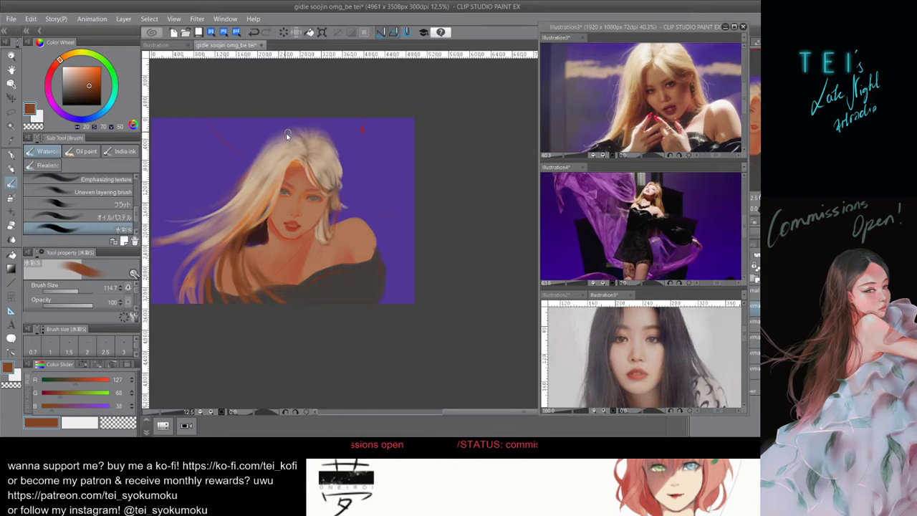
{"action": "key", "text": "ctrl+z"}
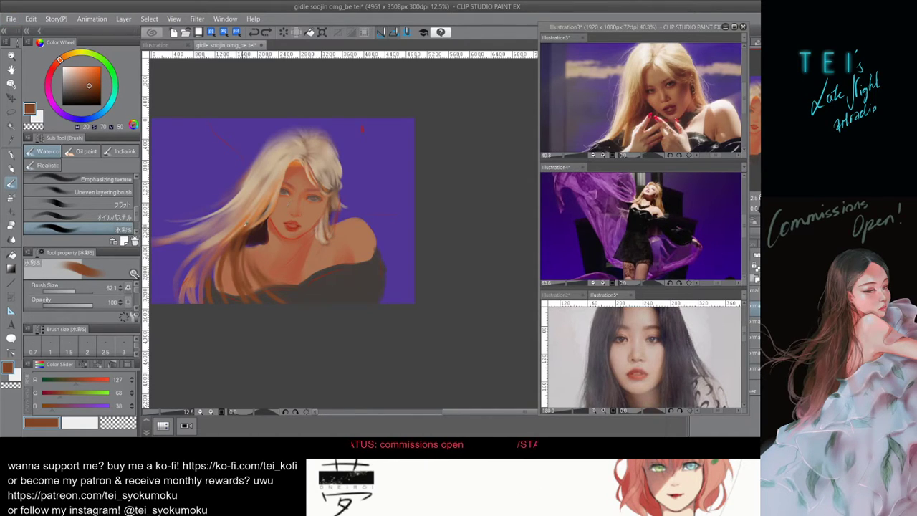
Sample orange (RGB 200, 117, 56) and tint the short-side hair tips beside the neck at brush sizes up to 494.2.
{"action": "left_click", "coordinate": [334, 217], "text": "alt"}
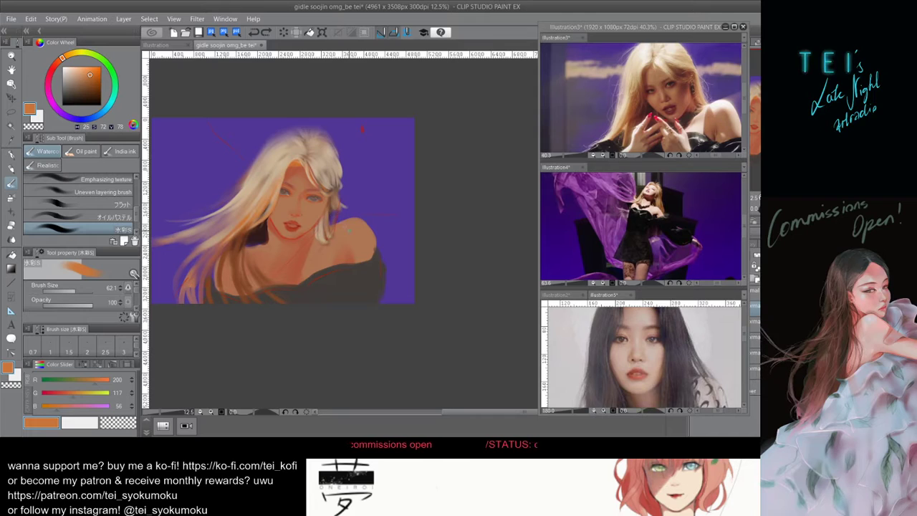
{"action": "left_click_drag", "start_coordinate": [331, 243], "coordinate": [343, 243]}
{"action": "left_click_drag", "start_coordinate": [335, 203], "coordinate": [323, 239]}
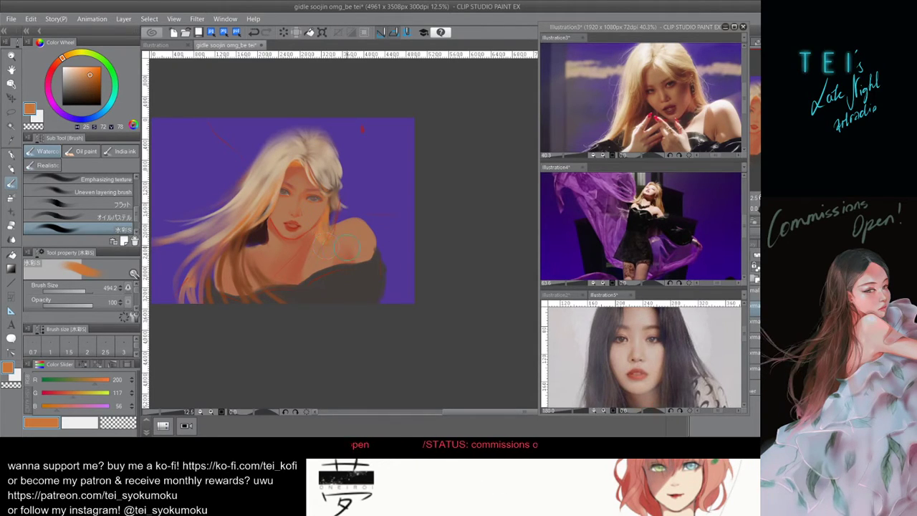
{"action": "left_click_drag", "start_coordinate": [347, 201], "coordinate": [341, 206]}
{"action": "key", "text": "ctrl+z"}
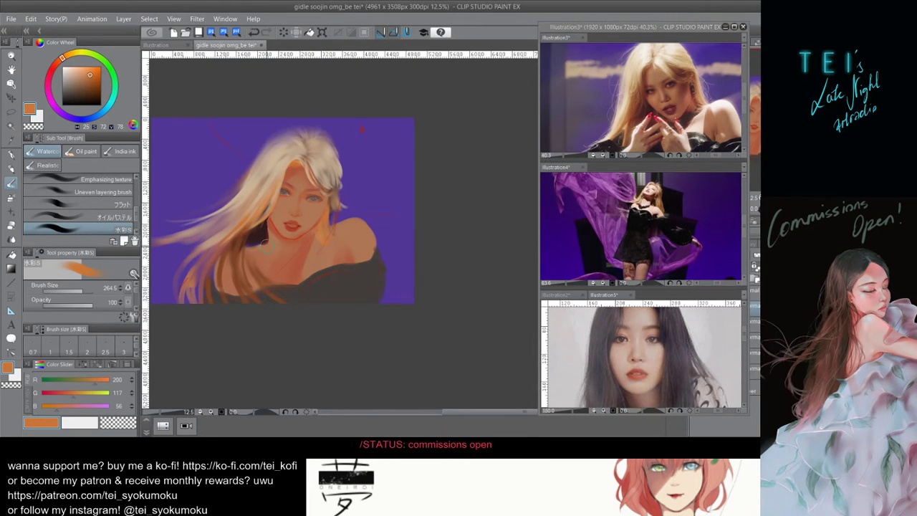
Try orange over the dark gap beside the neck, then glaze it with sampled brown (RGB 125, 67, 38) at brush size 612.8.
{"action": "mouse_move", "coordinate": [243, 249]}
{"action": "left_mouse_down"}
{"action": "mouse_move", "coordinate": [262, 232]}
{"action": "mouse_move", "coordinate": [267, 261]}
{"action": "mouse_move", "coordinate": [253, 254]}
{"action": "mouse_move", "coordinate": [244, 266]}
{"action": "mouse_move", "coordinate": [244, 250]}
{"action": "mouse_move", "coordinate": [268, 219]}
{"action": "left_mouse_up"}
{"action": "key", "text": "ctrl+z"}
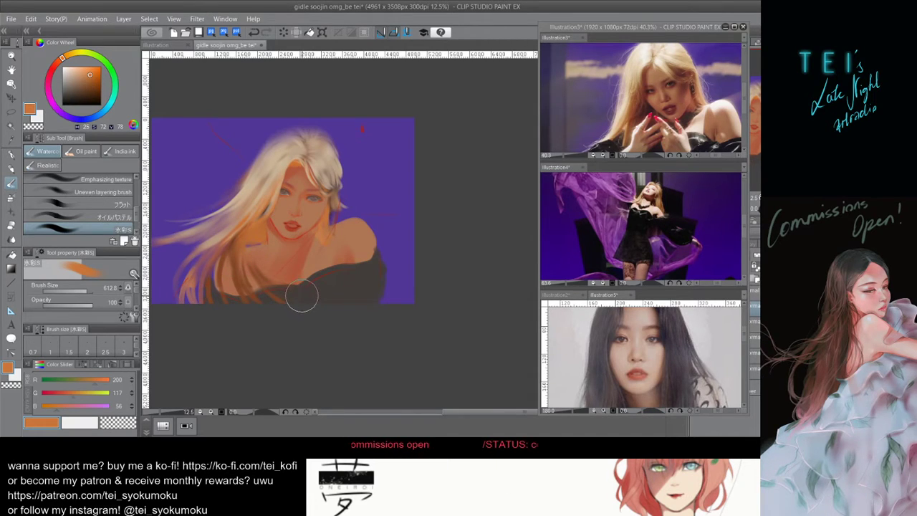
{"action": "left_click", "coordinate": [239, 251], "text": "alt"}
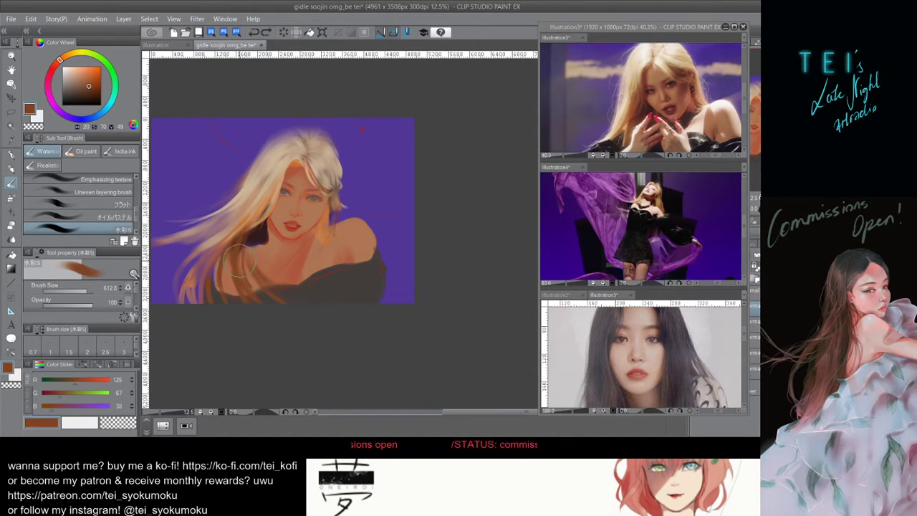
{"action": "mouse_move", "coordinate": [233, 254]}
{"action": "left_mouse_down"}
{"action": "mouse_move", "coordinate": [264, 224]}
{"action": "mouse_move", "coordinate": [274, 248]}
{"action": "mouse_move", "coordinate": [262, 232]}
{"action": "left_mouse_up"}
{"action": "key", "text": "ctrl+z"}
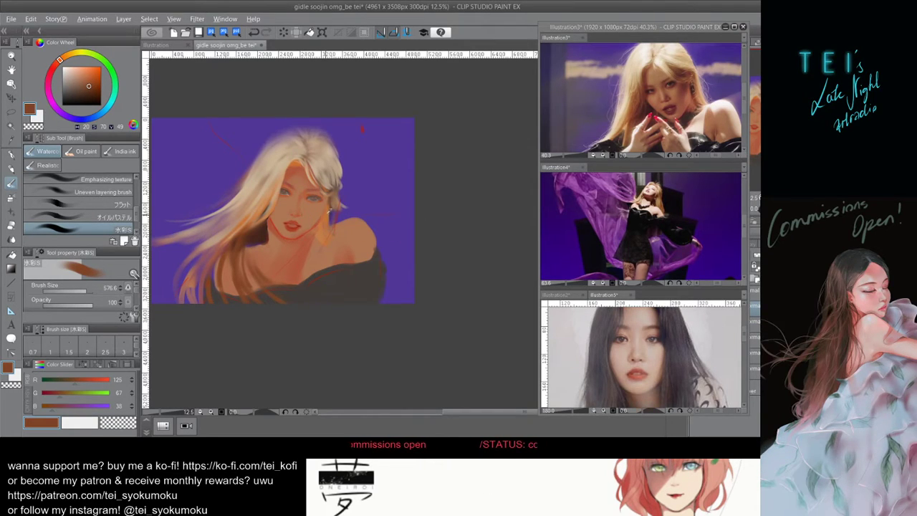
{"action": "key", "text": "alt"}
{"action": "key", "text": "alt"}
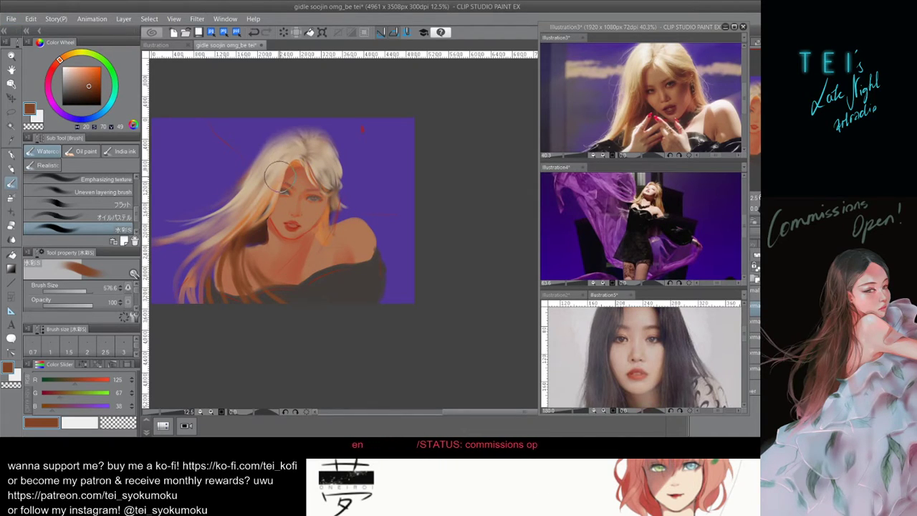
Sample pale beige (RGB 186, 162, 148) from the crown and paint along the top outline of the hair, reducing the brush to 44.8.
{"action": "left_click", "coordinate": [300, 136], "text": "alt"}
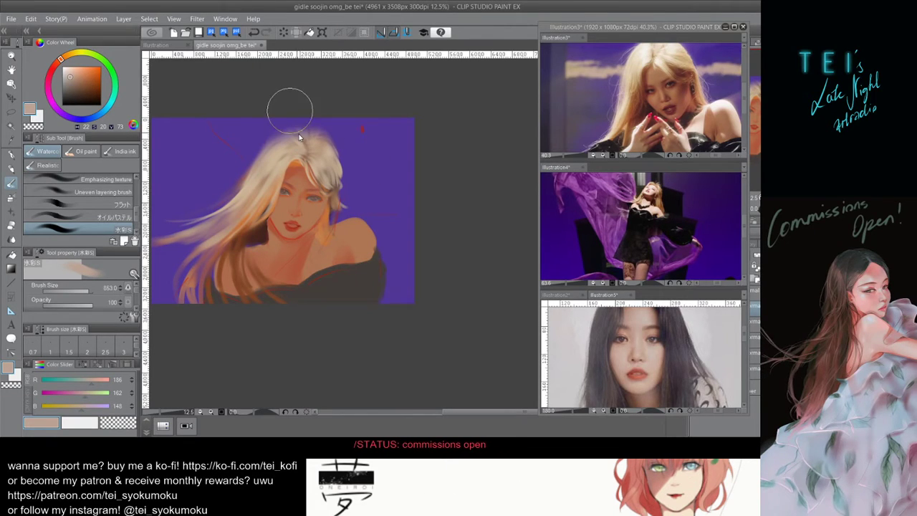
{"action": "left_click_drag", "start_coordinate": [290, 110], "coordinate": [277, 129]}
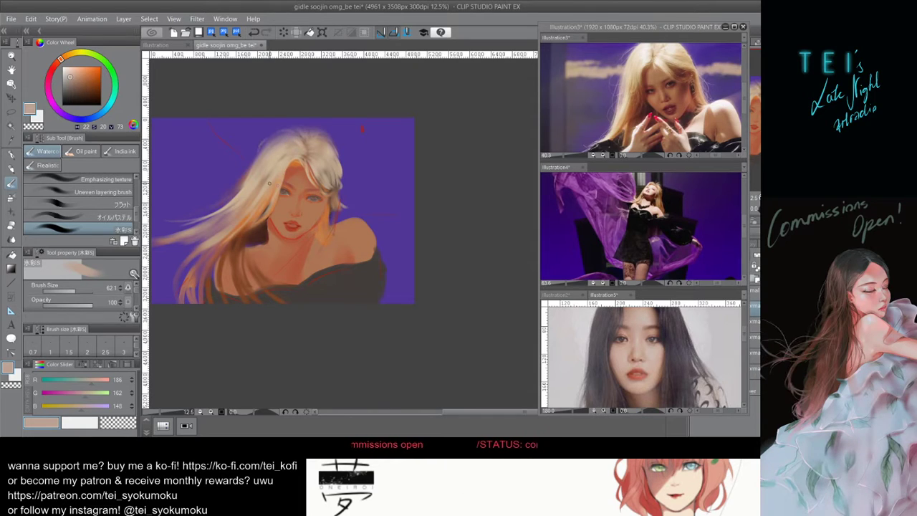
{"action": "left_click_drag", "start_coordinate": [276, 135], "coordinate": [287, 137]}
{"action": "key", "text": "bracketleft"}
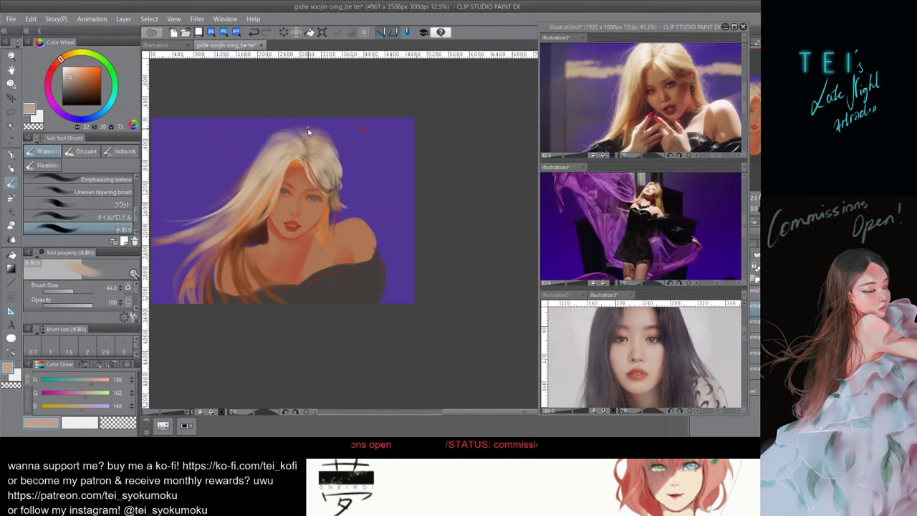
Undo the recent strokes on the crown outline and try broader pale beige strokes there, with brush sizes up to 157.1.
{"action": "key", "text": "ctrl+z"}
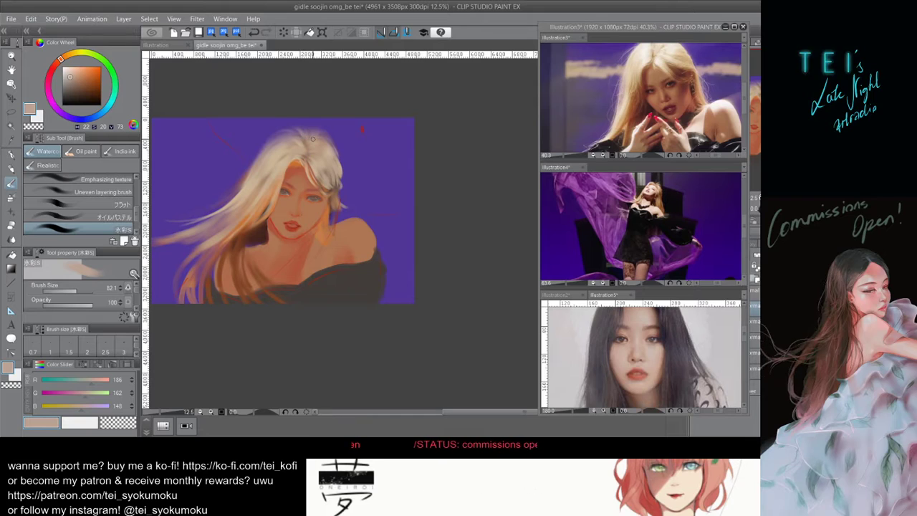
{"action": "key", "text": "ctrl+z"}
{"action": "key", "text": "ctrl+z"}
{"action": "mouse_move", "coordinate": [311, 144]}
{"action": "left_mouse_down"}
{"action": "mouse_move", "coordinate": [311, 127]}
{"action": "mouse_move", "coordinate": [335, 139]}
{"action": "mouse_move", "coordinate": [300, 126]}
{"action": "mouse_move", "coordinate": [328, 141]}
{"action": "mouse_move", "coordinate": [311, 139]}
{"action": "mouse_move", "coordinate": [334, 130]}
{"action": "left_mouse_up"}
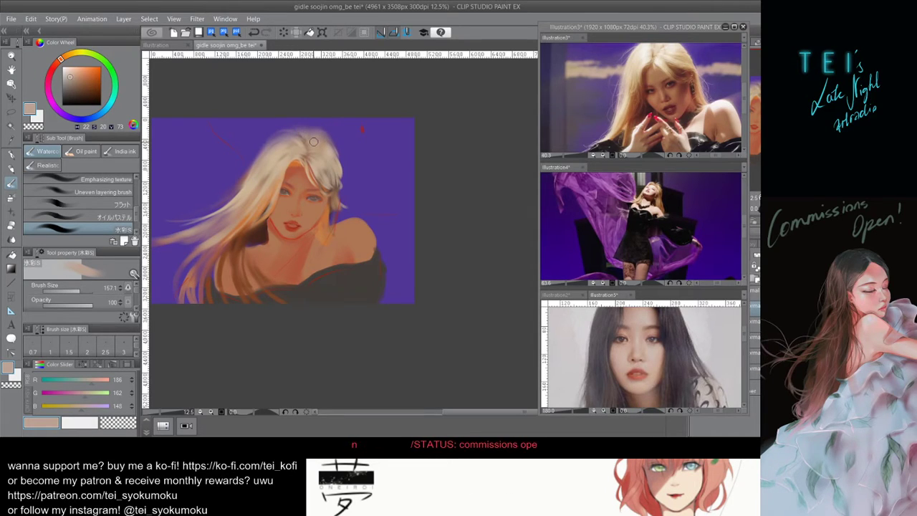
{"action": "mouse_move", "coordinate": [330, 134]}
{"action": "left_mouse_down"}
{"action": "mouse_move", "coordinate": [292, 127]}
{"action": "mouse_move", "coordinate": [326, 131]}
{"action": "mouse_move", "coordinate": [330, 145]}
{"action": "mouse_move", "coordinate": [293, 126]}
{"action": "mouse_move", "coordinate": [333, 151]}
{"action": "mouse_move", "coordinate": [328, 132]}
{"action": "mouse_move", "coordinate": [275, 132]}
{"action": "mouse_move", "coordinate": [291, 126]}
{"action": "mouse_move", "coordinate": [315, 163]}
{"action": "mouse_move", "coordinate": [299, 135]}
{"action": "left_mouse_up"}
{"action": "key", "text": "ctrl+z"}
{"action": "key", "text": "ctrl+z"}
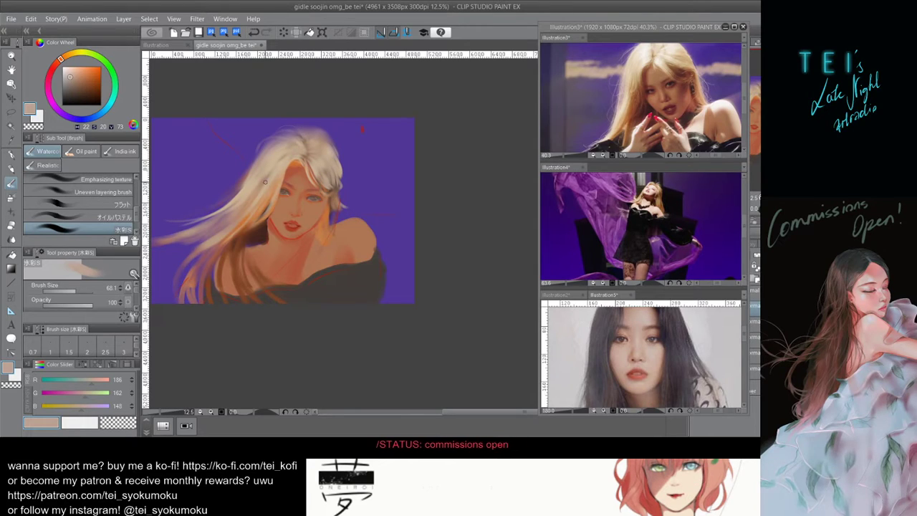
Paint fine flyaway strands along the long-side top of the crown, varying the brush from 4.4 to 68.1 and undoing unwanted strokes.
{"action": "mouse_move", "coordinate": [282, 137]}
{"action": "left_mouse_down"}
{"action": "mouse_move", "coordinate": [260, 151]}
{"action": "mouse_move", "coordinate": [265, 160]}
{"action": "mouse_move", "coordinate": [271, 155]}
{"action": "mouse_move", "coordinate": [258, 154]}
{"action": "mouse_move", "coordinate": [266, 132]}
{"action": "mouse_move", "coordinate": [314, 175]}
{"action": "mouse_move", "coordinate": [294, 158]}
{"action": "left_mouse_up"}
{"action": "key", "text": "ctrl+z"}
{"action": "left_click_drag", "start_coordinate": [288, 132], "coordinate": [261, 141]}
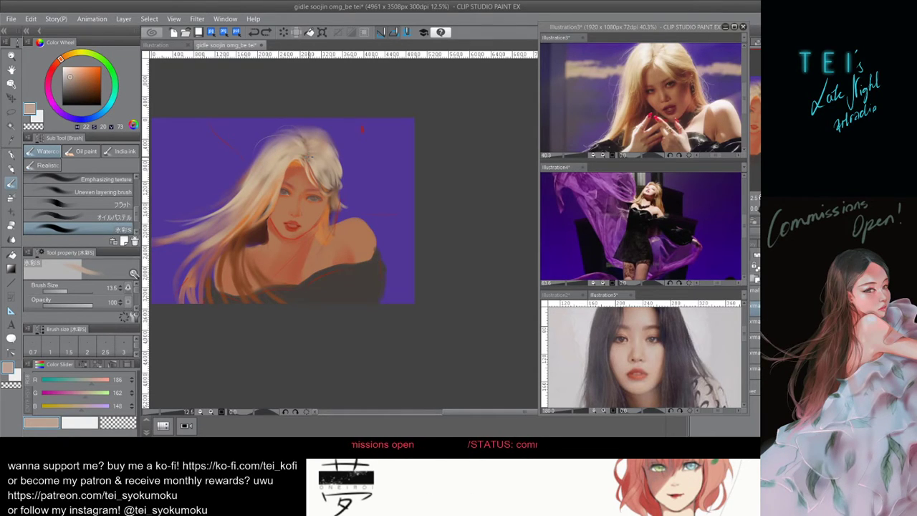
{"action": "left_click_drag", "start_coordinate": [287, 161], "coordinate": [283, 143]}
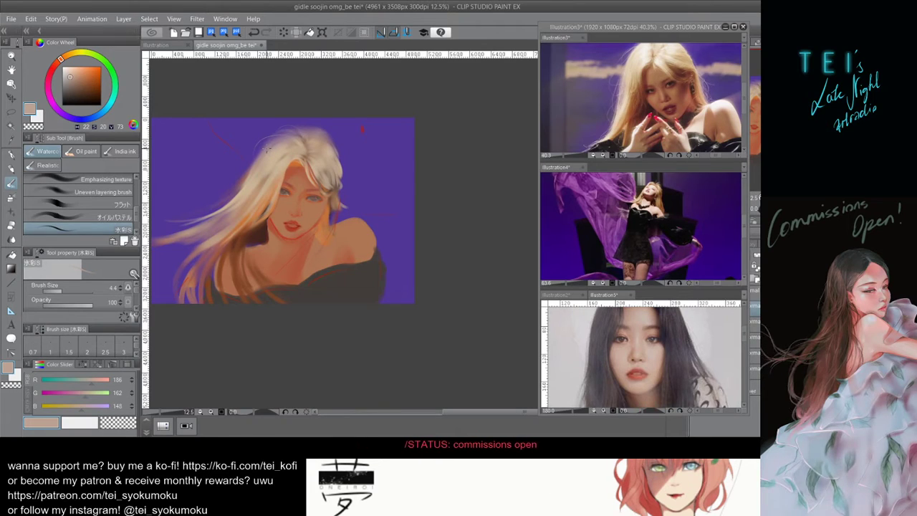
{"action": "left_click_drag", "start_coordinate": [269, 150], "coordinate": [276, 151]}
{"action": "key", "text": "ctrl+z"}
{"action": "key", "text": "ctrl+z"}
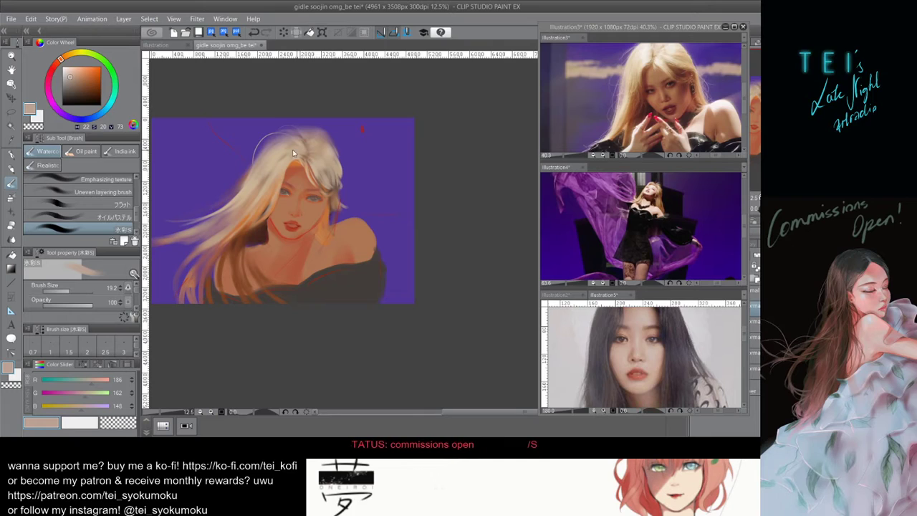
{"action": "key", "text": "ctrl+z"}
{"action": "left_click_drag", "start_coordinate": [278, 142], "coordinate": [280, 141], "text": "ctrl+alt"}
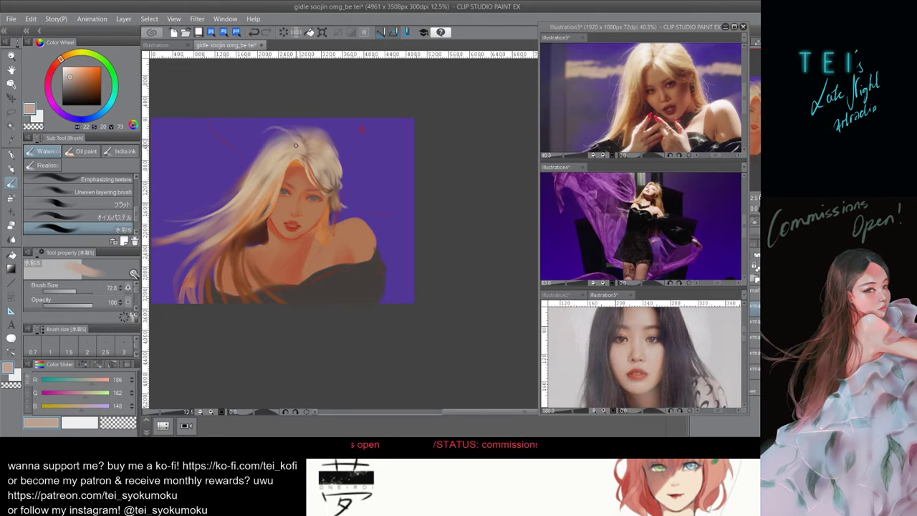
Rework the wisps along the crown's top outline in pale beige at brush sizes 53.4 to 72.8, undoing unwanted strokes.
{"action": "left_click_drag", "start_coordinate": [353, 195], "coordinate": [362, 200]}
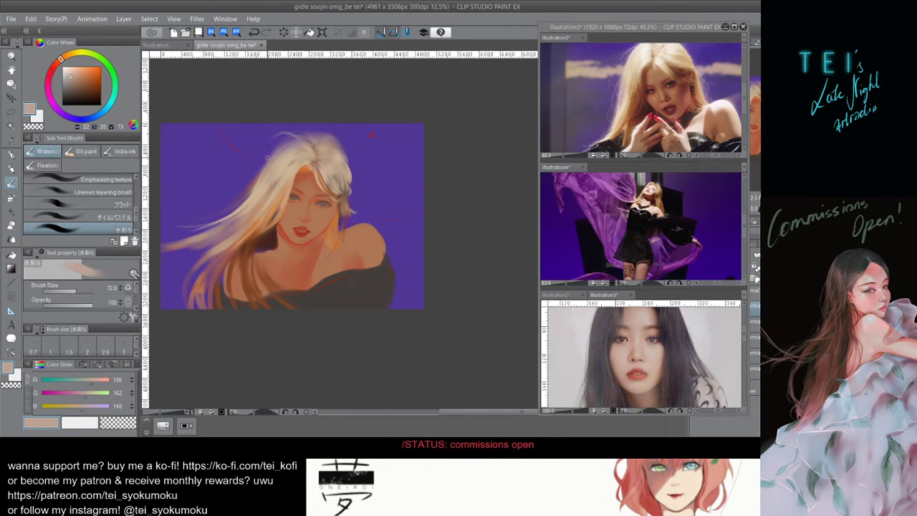
{"action": "left_click_drag", "start_coordinate": [334, 161], "coordinate": [336, 162]}
{"action": "left_click_drag", "start_coordinate": [290, 142], "coordinate": [306, 134]}
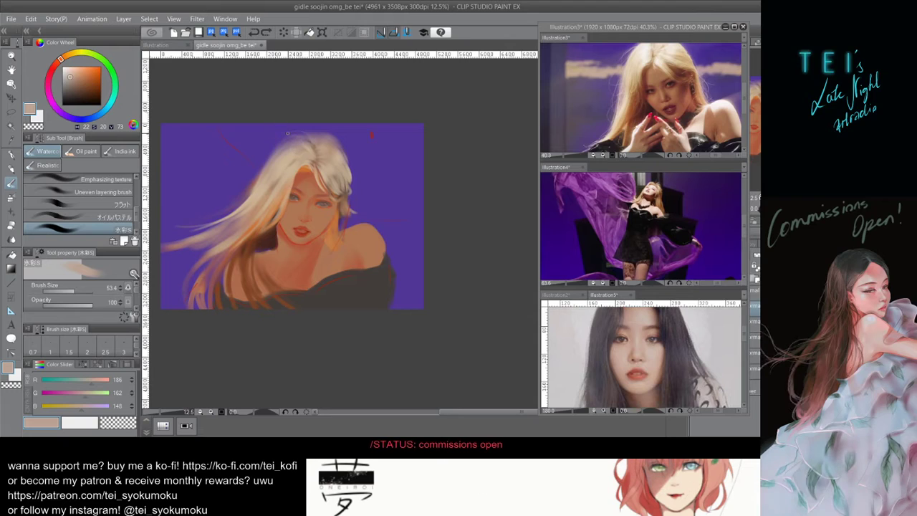
{"action": "key", "text": "ctrl+z"}
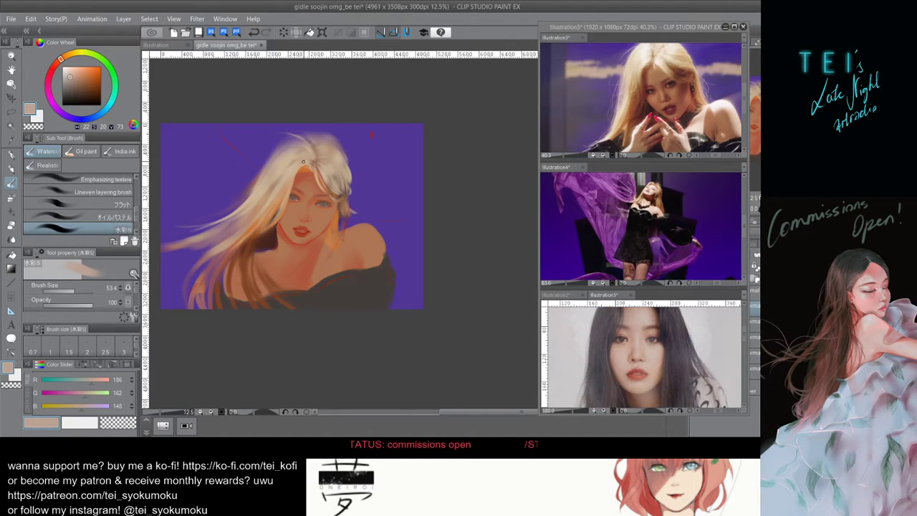
{"action": "key", "text": "ctrl+z"}
{"action": "left_click_drag", "start_coordinate": [271, 143], "coordinate": [303, 136]}
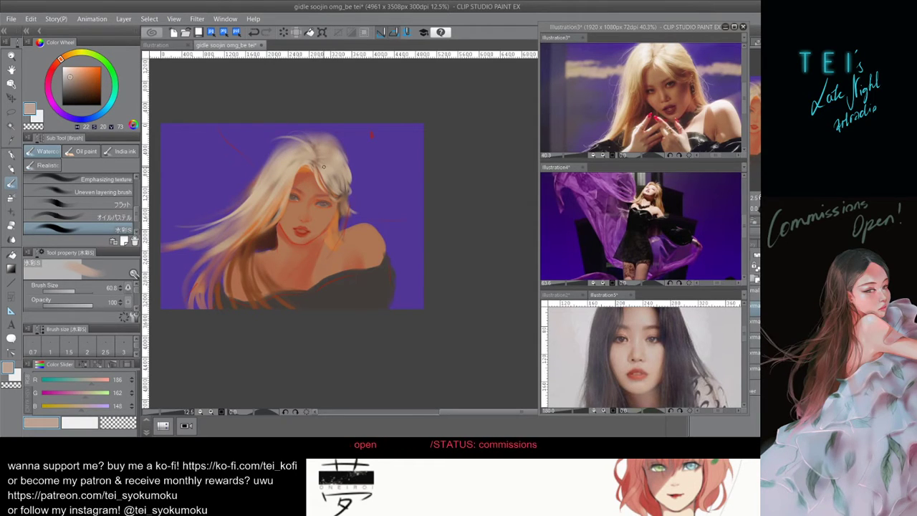
{"action": "left_click_drag", "start_coordinate": [311, 163], "coordinate": [323, 178]}
{"action": "key", "text": "ctrl+z"}
Sample lighter beige (RGB 200, 177, 151) from above the forehead and paint the short-side curl at brush sizes 31.8 to 90.4.
{"action": "key", "text": "alt"}
{"action": "left_click", "coordinate": [301, 161], "text": "alt"}
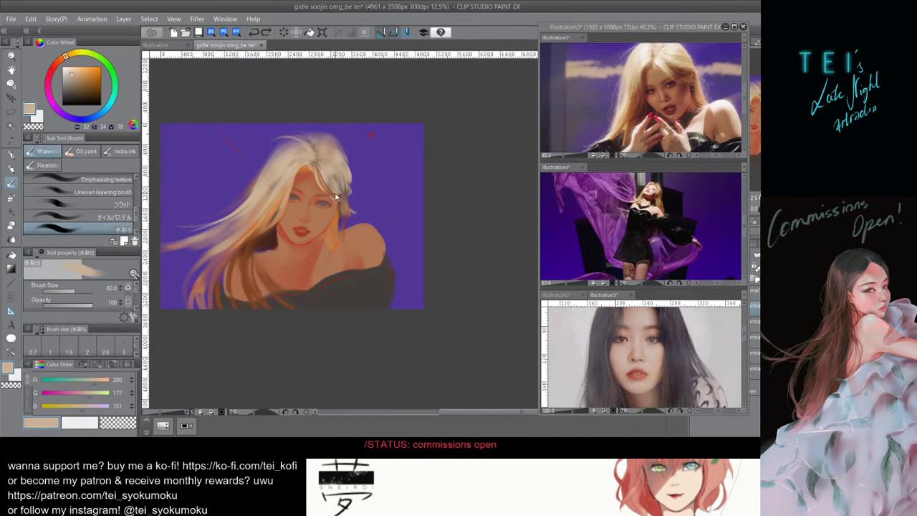
{"action": "key", "text": "bracketleft"}
{"action": "key", "text": "bracketleft"}
{"action": "key", "text": "bracketleft"}
{"action": "left_click_drag", "start_coordinate": [333, 187], "coordinate": [339, 197]}
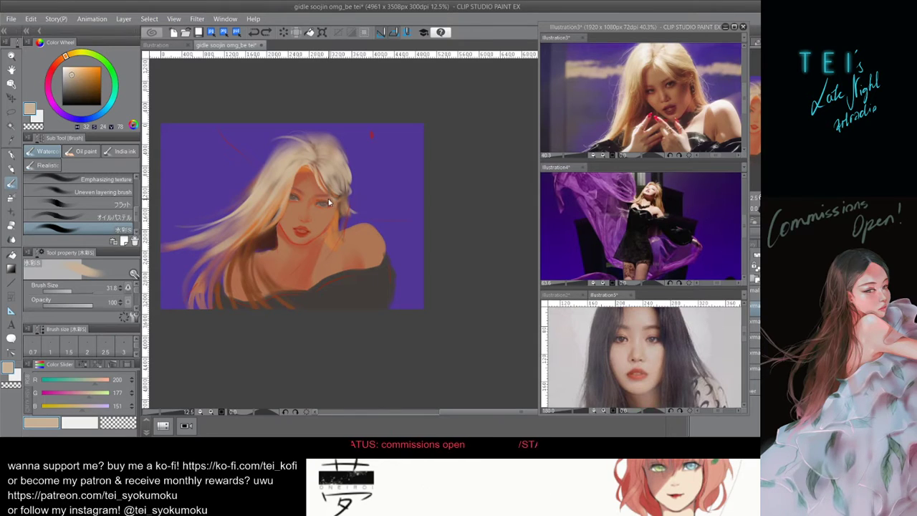
{"action": "key", "text": "bracketright"}
{"action": "key", "text": "bracketright"}
{"action": "key", "text": "bracketright"}
{"action": "key", "text": "bracketleft"}
{"action": "key", "text": "bracketleft"}
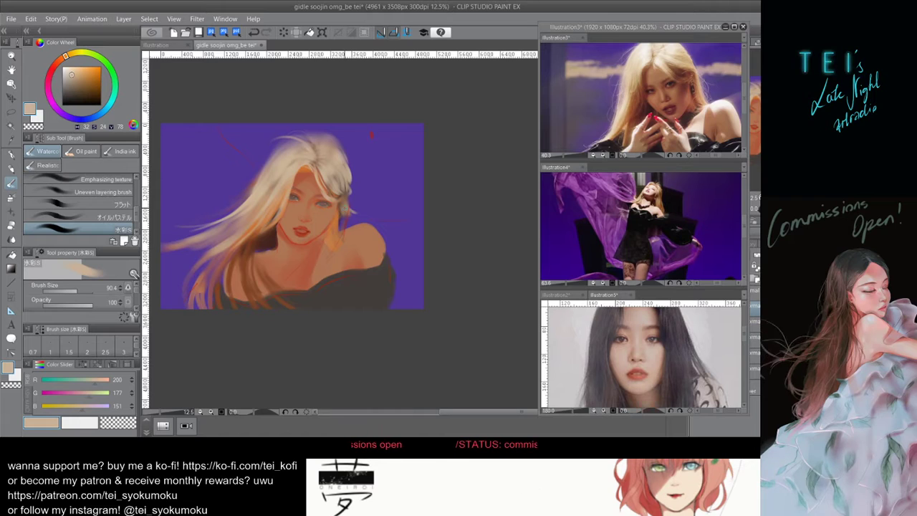
{"action": "key", "text": "bracketleft"}
{"action": "key", "text": "bracketleft"}
{"action": "key", "text": "bracketleft"}
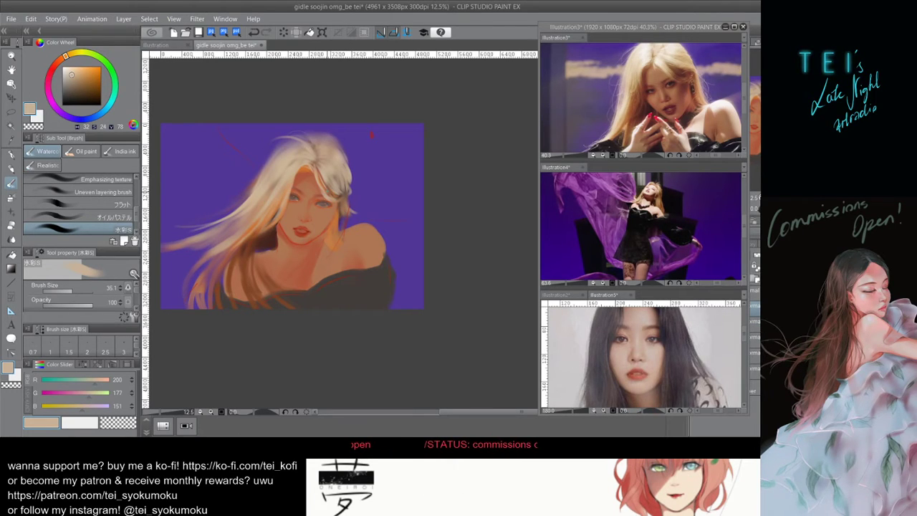
Soften the short-side hair around the curl with the light beige, varying the brush from 305.3 down to 52.5.
{"action": "key", "text": "bracketright"}
{"action": "key", "text": "bracketright"}
{"action": "key", "text": "bracketright"}
{"action": "key", "text": "bracketright"}
{"action": "key", "text": "bracketright"}
{"action": "key", "text": "bracketright"}
{"action": "key", "text": "bracketright"}
{"action": "key", "text": "bracketright"}
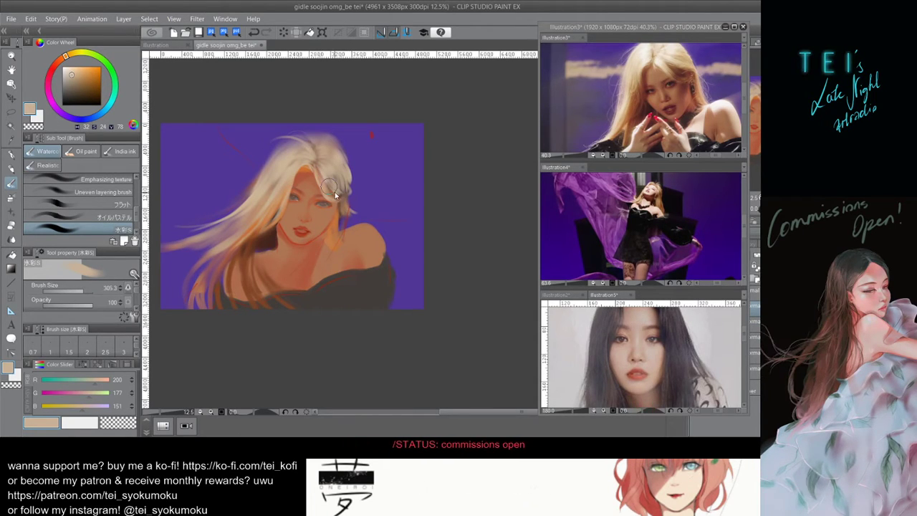
{"action": "key", "text": "bracketleft"}
{"action": "key", "text": "bracketleft"}
{"action": "key", "text": "bracketleft"}
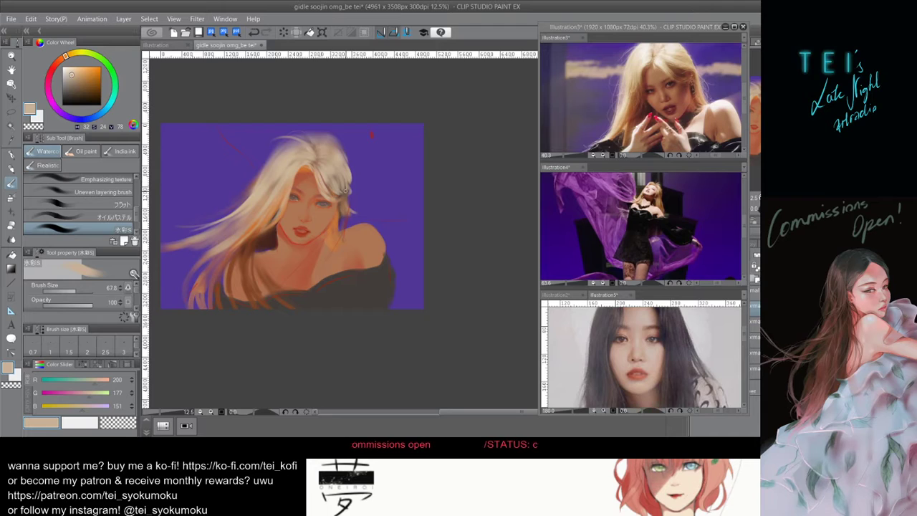
{"action": "key", "text": "]"}
{"action": "key", "text": "]"}
{"action": "key", "text": "]"}
{"action": "key", "text": "]"}
{"action": "key", "text": "]"}
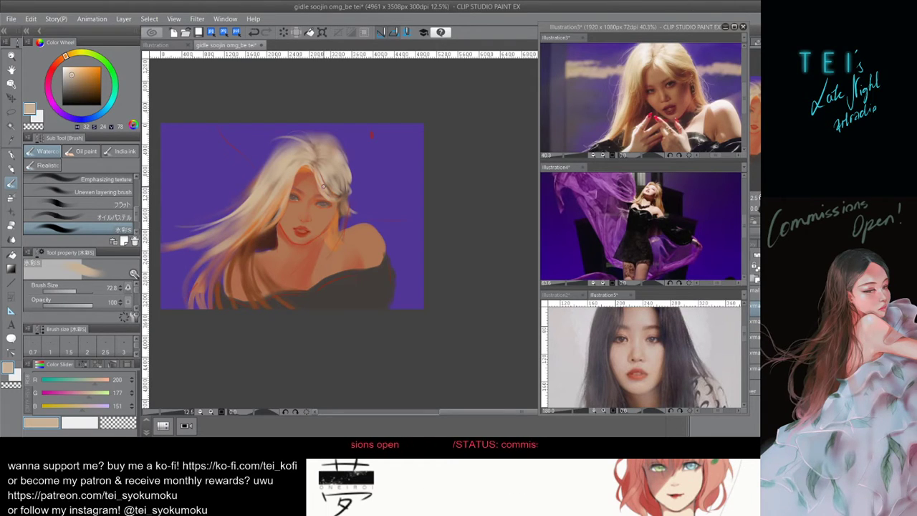
{"action": "key", "text": "bracketleft"}
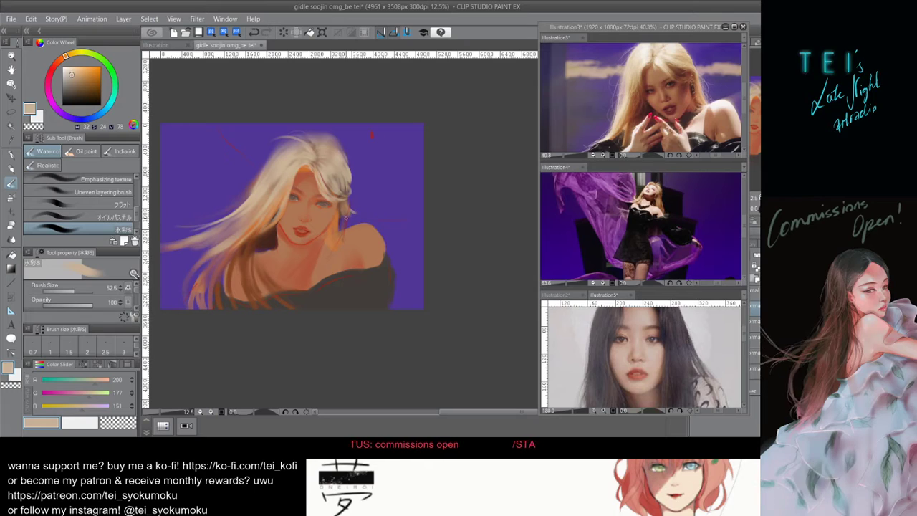
Sample orange (RGB 194, 115, 57) from the short-side hair tips and tint them beside the cheek at brush sizes up to 532.3.
{"action": "left_click", "coordinate": [345, 222], "text": "alt"}
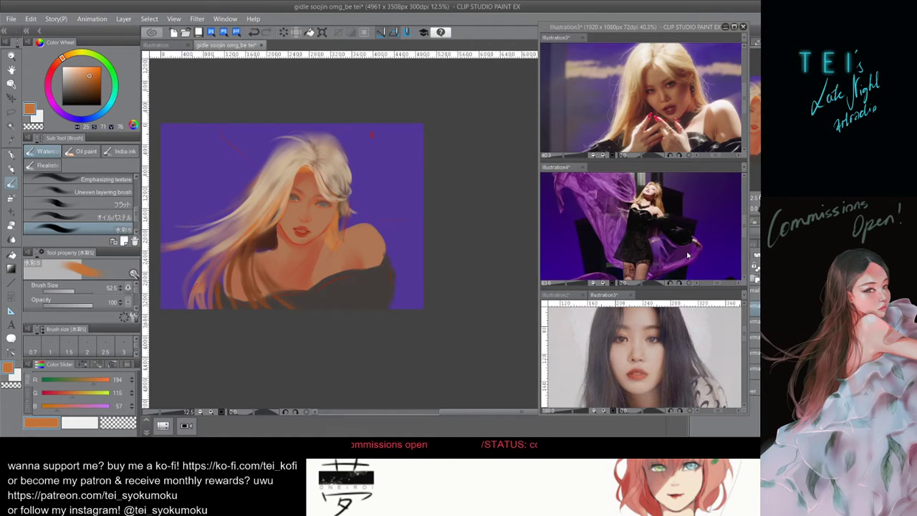
{"action": "key", "text": "bracketright"}
{"action": "key", "text": "bracketright"}
{"action": "key", "text": "bracketright"}
{"action": "key", "text": "bracketright"}
{"action": "left_click_drag", "start_coordinate": [345, 215], "coordinate": [343, 230]}
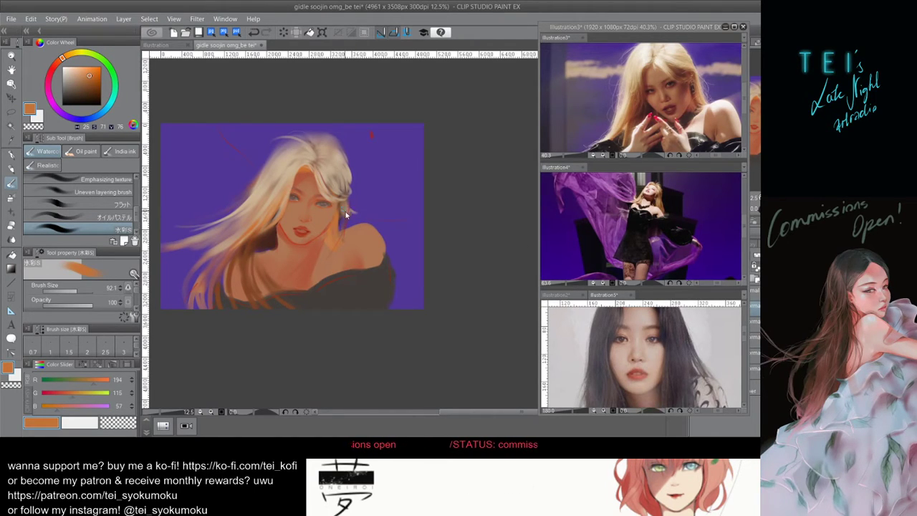
{"action": "key", "text": "]"}
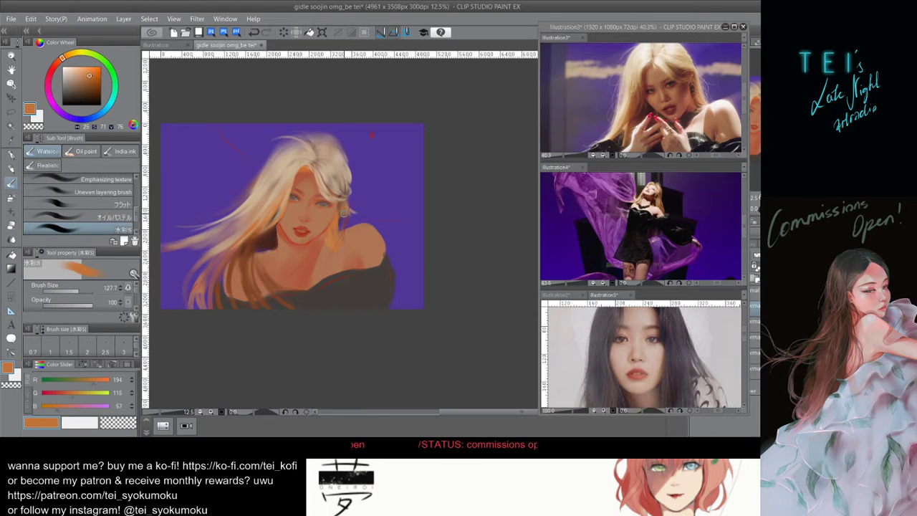
{"action": "key", "text": "]"}
{"action": "key", "text": "]"}
{"action": "key", "text": "]"}
{"action": "key", "text": "]"}
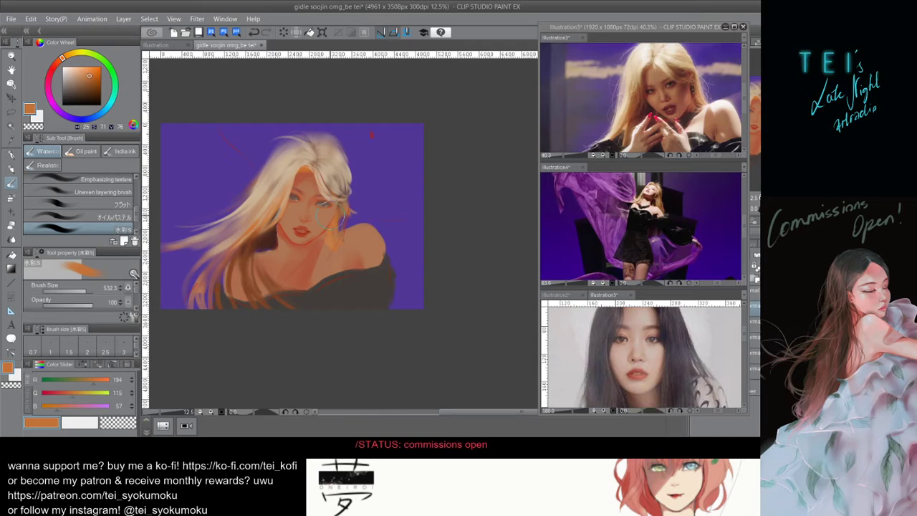
Try orange flicks extending outward from the short-side hair tips at brush sizes 124.4 and 90.4, undoing the strokes.
{"action": "key", "text": "]"}
{"action": "mouse_move", "coordinate": [363, 217]}
{"action": "left_mouse_down"}
{"action": "mouse_move", "coordinate": [355, 208]}
{"action": "mouse_move", "coordinate": [367, 212]}
{"action": "left_mouse_up"}
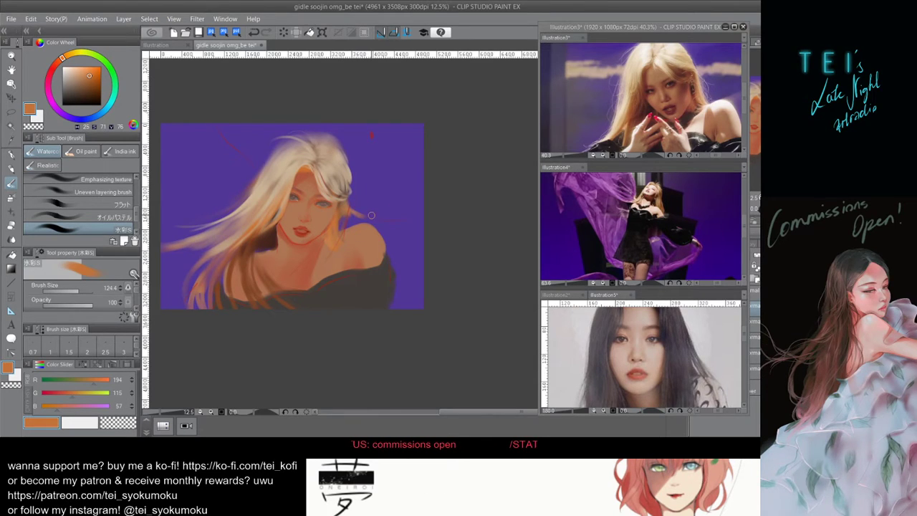
{"action": "key", "text": "ctrl+z"}
{"action": "key", "text": "["}
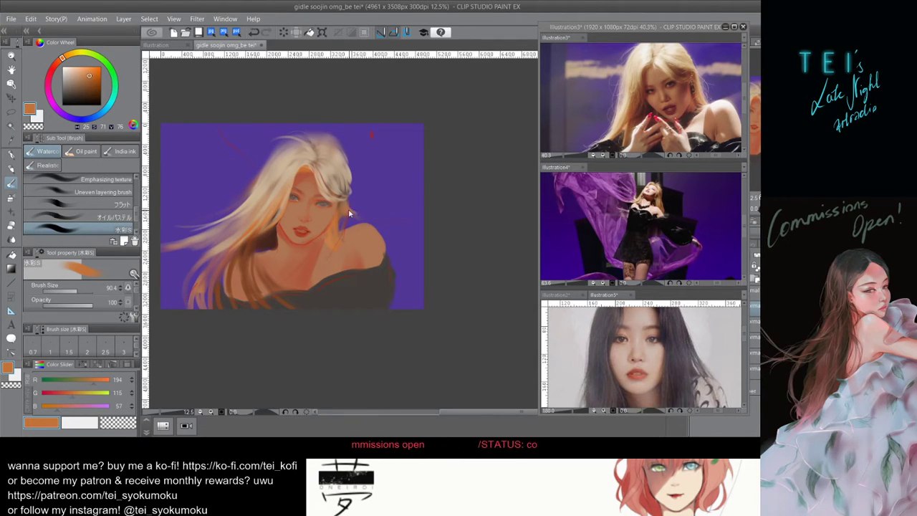
{"action": "key", "text": "ctrl+z"}
{"action": "left_click_drag", "start_coordinate": [348, 207], "coordinate": [351, 222]}
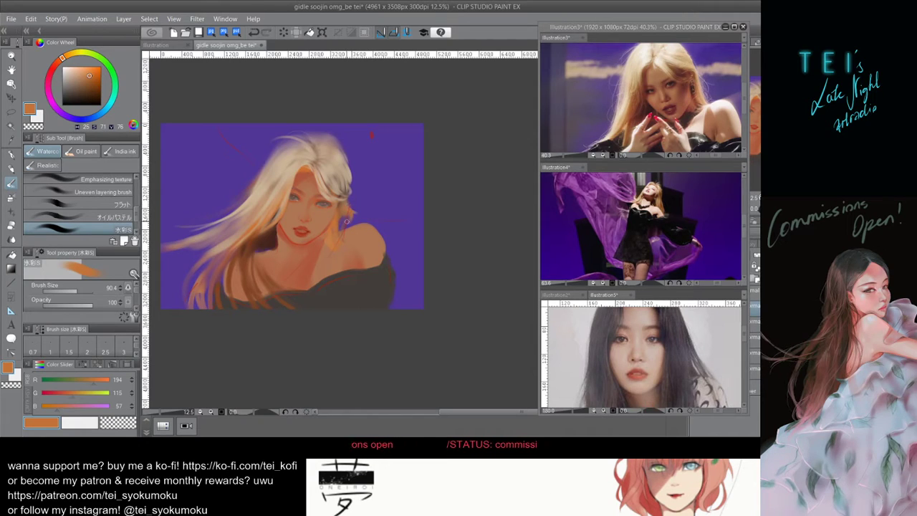
{"action": "key", "text": "ctrl+z"}
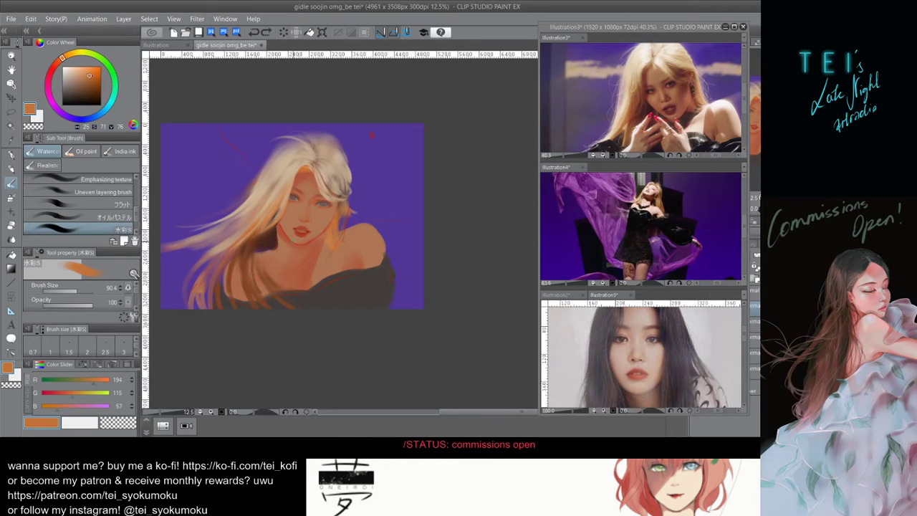
Sample brown (RGB 172, 110, 70) from the short-side tips and rework their outer edge at brush sizes 97.5 to 111.0.
{"action": "scroll", "coordinate": [341, 216], "scroll_direction": "up", "scroll_amount": 1}
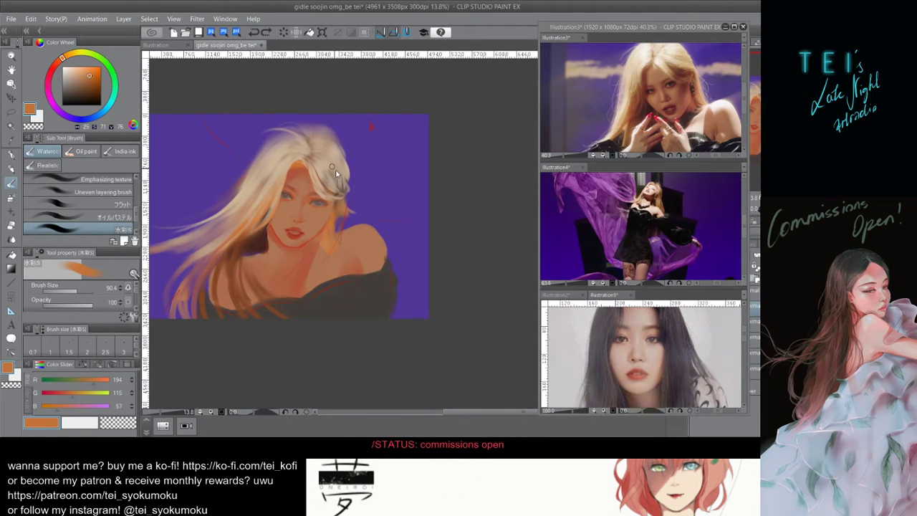
{"action": "mouse_move", "coordinate": [335, 170]}
{"action": "left_mouse_down", "text": "ctrl+alt"}
{"action": "mouse_move", "coordinate": [329, 184]}
{"action": "mouse_move", "coordinate": [347, 181]}
{"action": "left_mouse_up", "text": "ctrl+alt"}
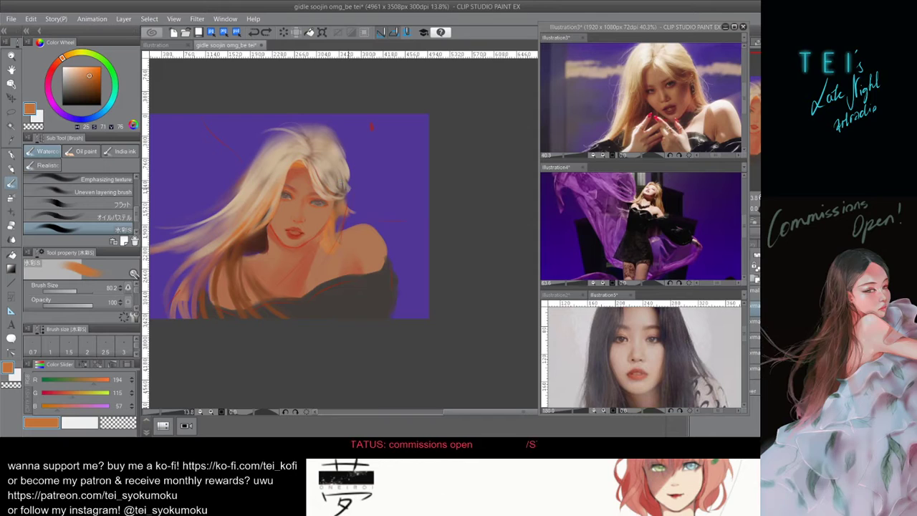
{"action": "left_click", "coordinate": [343, 217], "text": "alt"}
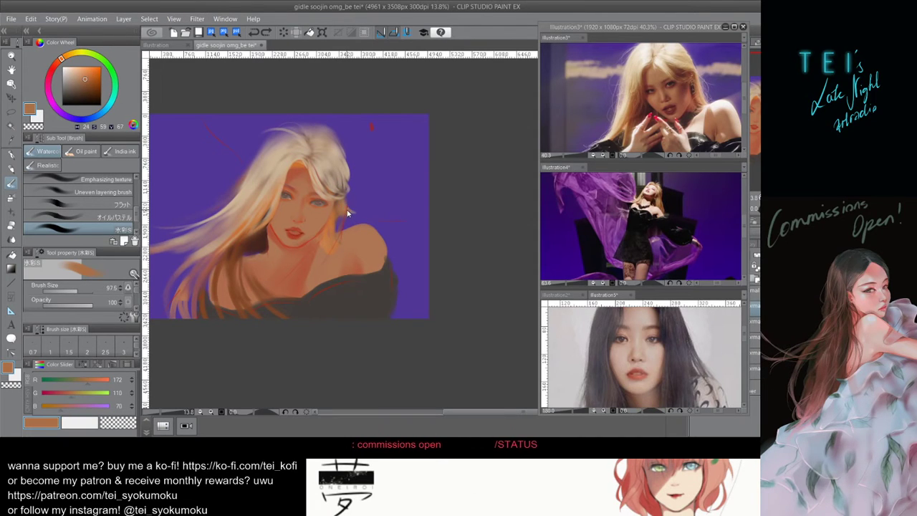
{"action": "left_click_drag", "start_coordinate": [343, 216], "coordinate": [350, 223], "text": "ctrl+alt"}
{"action": "key", "text": "ctrl+z"}
{"action": "left_click_drag", "start_coordinate": [348, 172], "coordinate": [345, 171], "text": "ctrl+alt"}
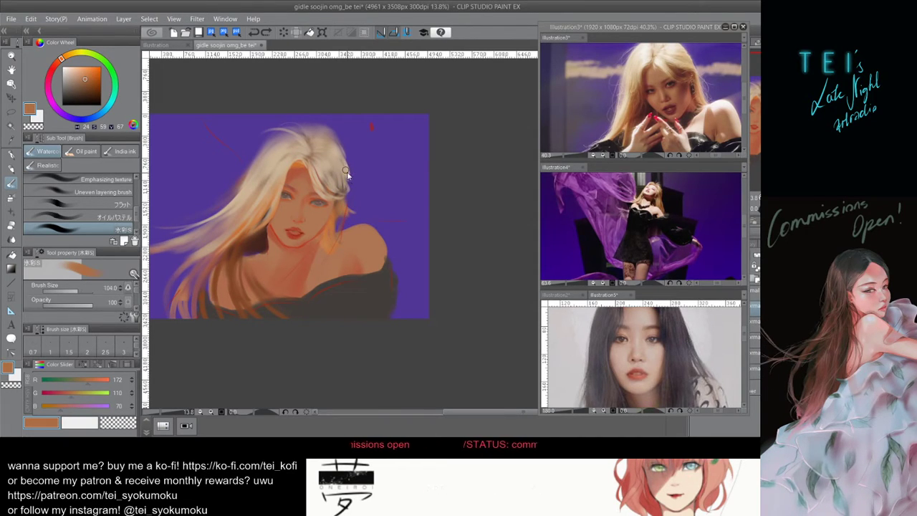
{"action": "left_click_drag", "start_coordinate": [350, 203], "coordinate": [352, 215]}
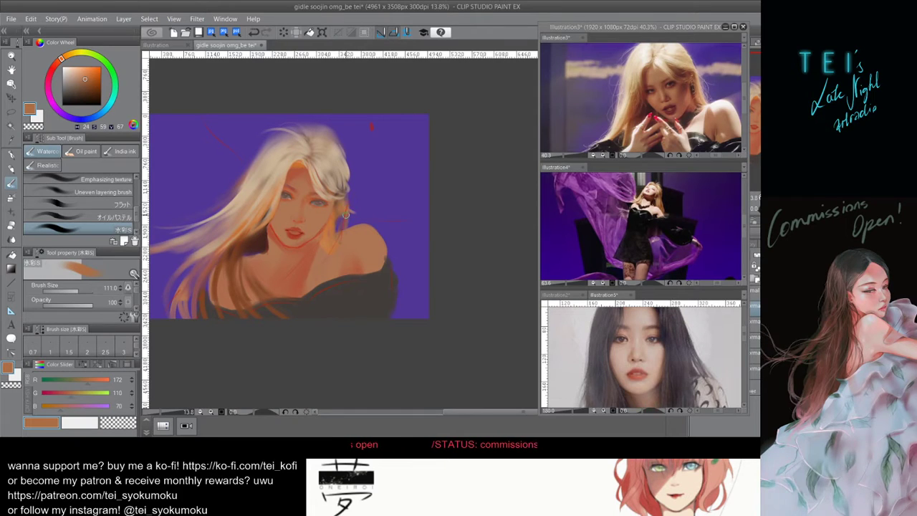
Sample beige (RGB 191, 168, 142) from the curl and paint a thin strand falling beside the neck at brush size 61.0, undoing misplaced attempts.
{"action": "left_click", "coordinate": [342, 185], "text": "alt"}
{"action": "left_click_drag", "start_coordinate": [342, 172], "coordinate": [345, 229]}
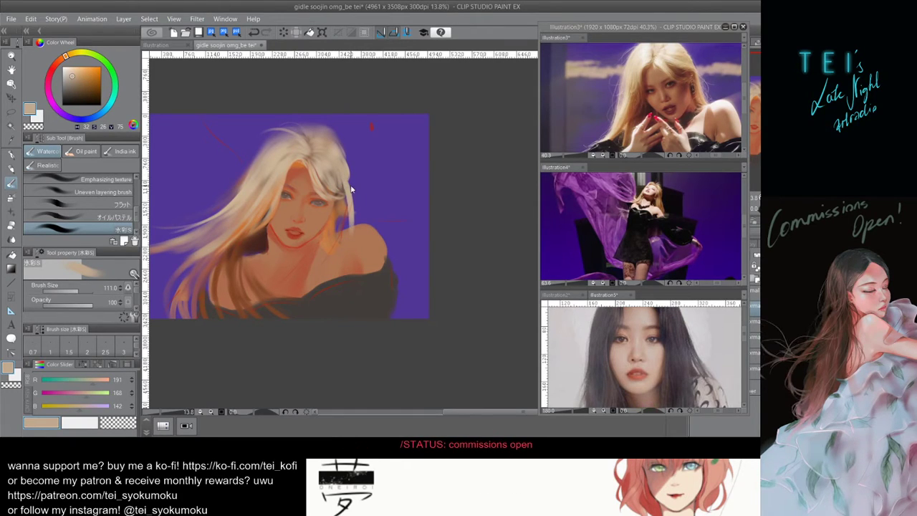
{"action": "key", "text": "ctrl+z"}
{"action": "mouse_move", "coordinate": [345, 177]}
{"action": "left_mouse_down"}
{"action": "mouse_move", "coordinate": [340, 216]}
{"action": "mouse_move", "coordinate": [349, 187]}
{"action": "mouse_move", "coordinate": [328, 174]}
{"action": "mouse_move", "coordinate": [349, 195]}
{"action": "mouse_move", "coordinate": [324, 182]}
{"action": "mouse_move", "coordinate": [343, 226]}
{"action": "left_mouse_up"}
{"action": "key", "text": "ctrl+z"}
{"action": "key", "text": "ctrl+z"}
{"action": "key", "text": "ctrl+z"}
{"action": "left_click_drag", "start_coordinate": [346, 192], "coordinate": [335, 252]}
{"action": "key", "text": "ctrl+z"}
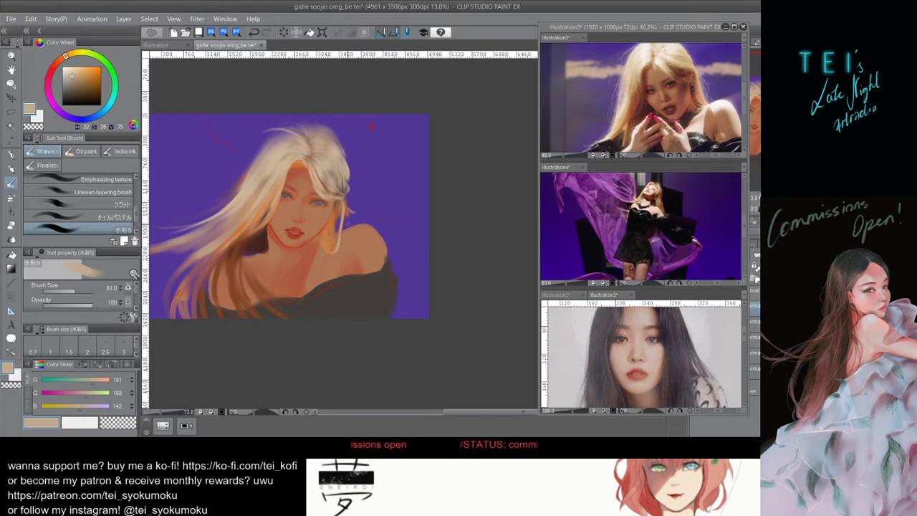
{"action": "left_click_drag", "start_coordinate": [347, 195], "coordinate": [343, 237]}
{"action": "key", "text": "ctrl+z"}
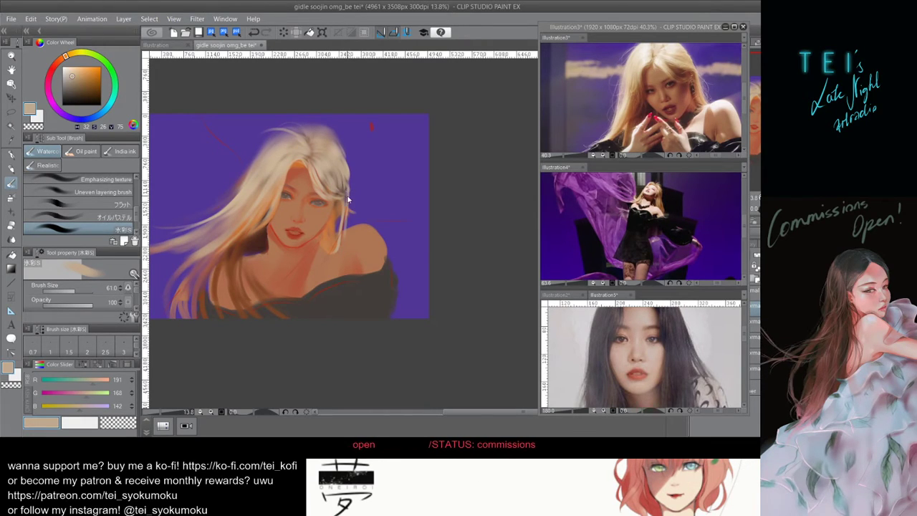
Rework the loose beige strand falling beside the neck at brush size 61.0, undoing the misplaced strokes.
{"action": "key", "text": "ctrl+z"}
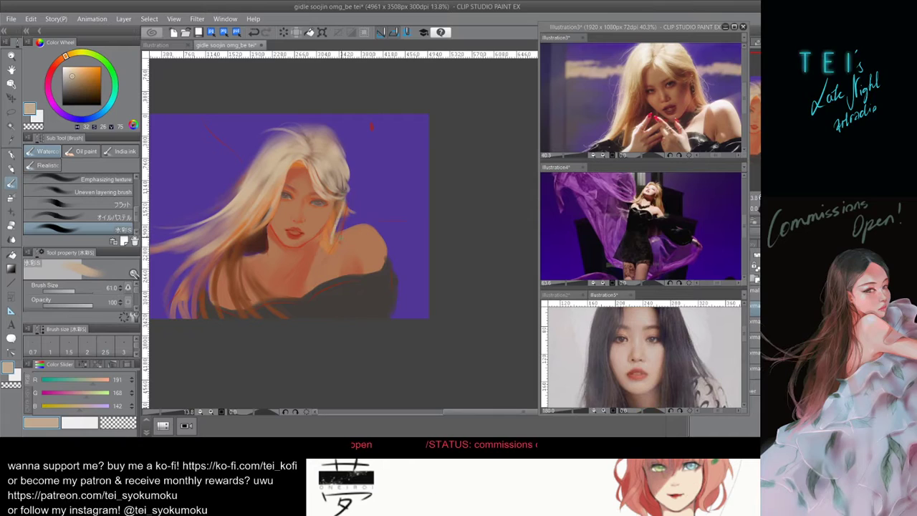
{"action": "left_click_drag", "start_coordinate": [350, 175], "coordinate": [328, 248]}
{"action": "key", "text": "ctrl+z"}
{"action": "key", "text": "ctrl+z"}
{"action": "left_click_drag", "start_coordinate": [337, 212], "coordinate": [331, 250]}
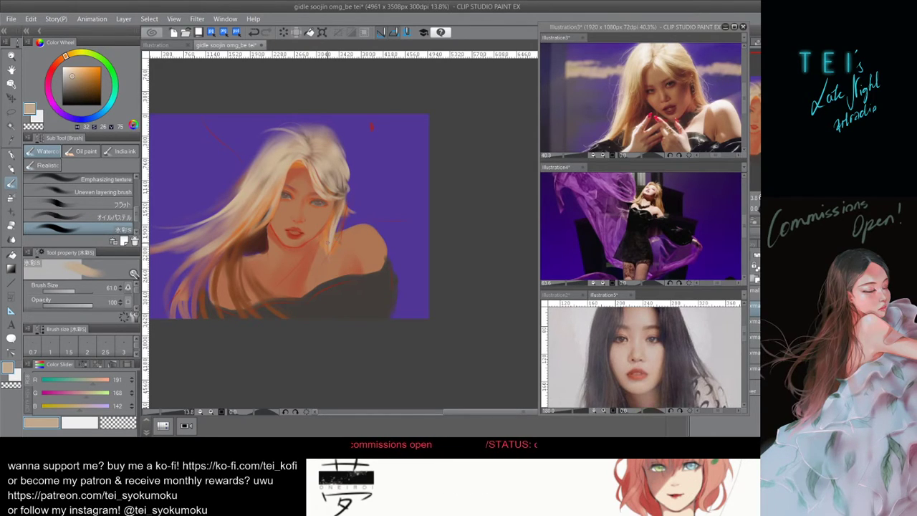
{"action": "scroll", "coordinate": [351, 212], "scroll_direction": "down", "scroll_amount": 3}
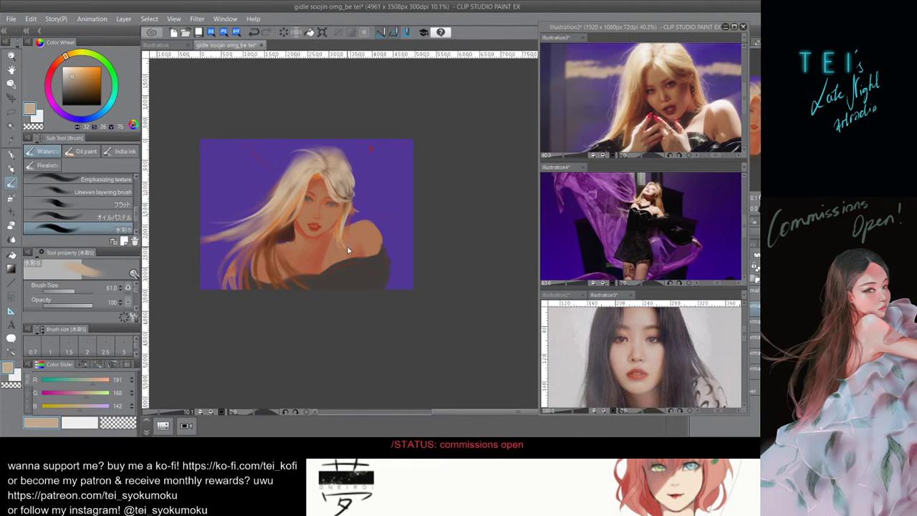
{"action": "key", "text": "ctrl+z"}
{"action": "left_click_drag", "start_coordinate": [350, 231], "coordinate": [346, 244]}
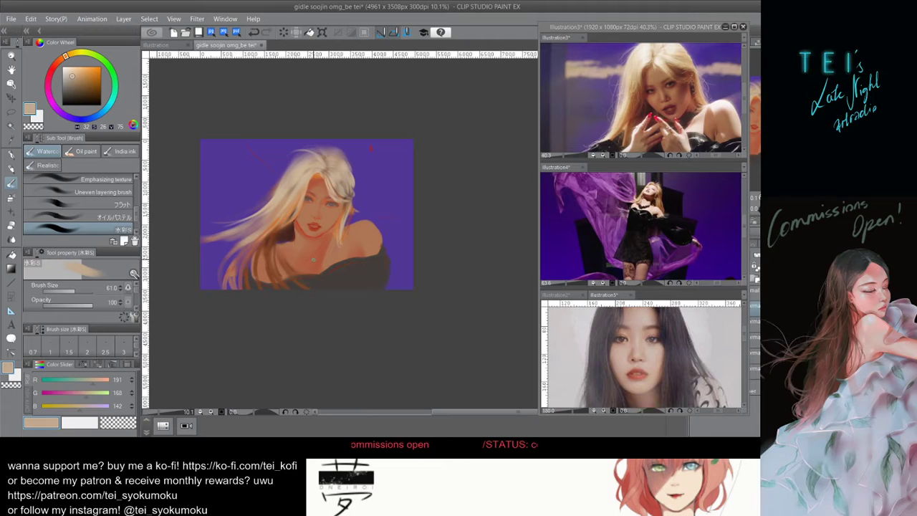
{"action": "left_click_drag", "start_coordinate": [300, 289], "coordinate": [306, 263]}
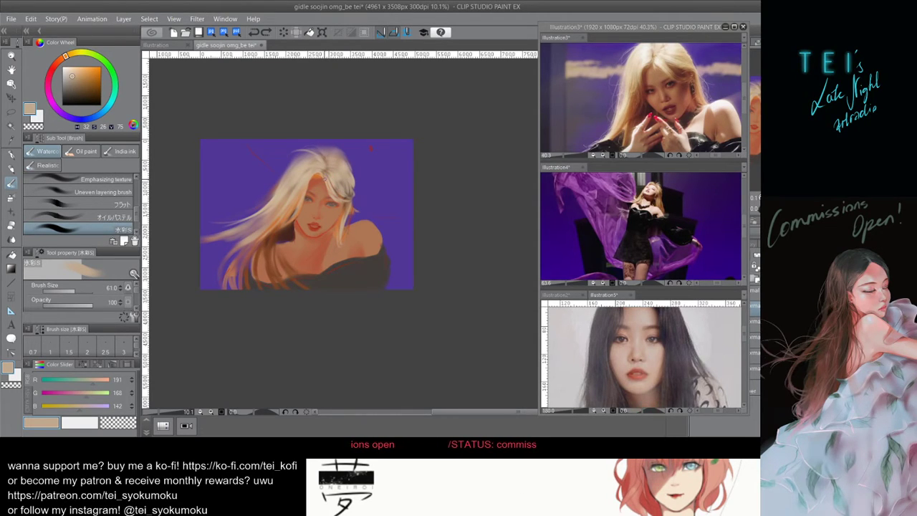
Try an orange accent (sampled RGB 200, 111, 49) on the fringe below the parting at brush size 66.9, undoing it.
{"action": "left_click", "coordinate": [328, 188], "text": "alt"}
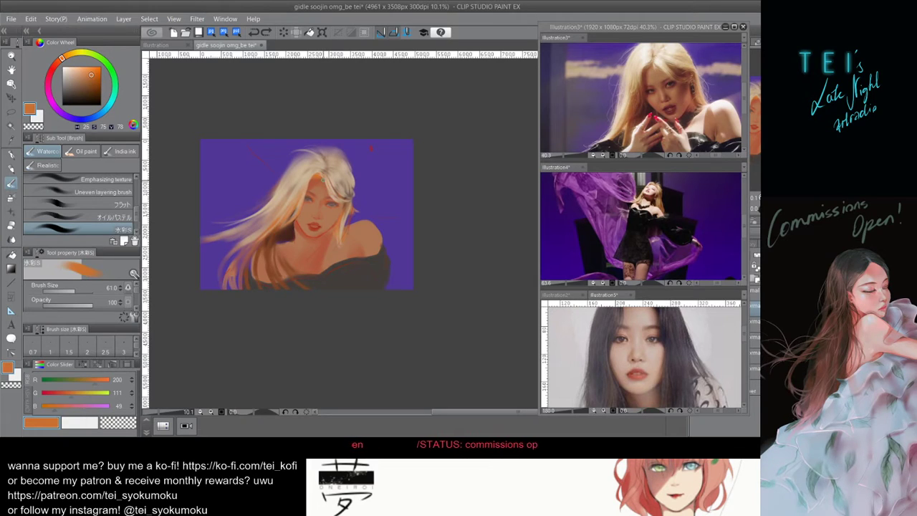
{"action": "key", "text": "["}
{"action": "key", "text": "["}
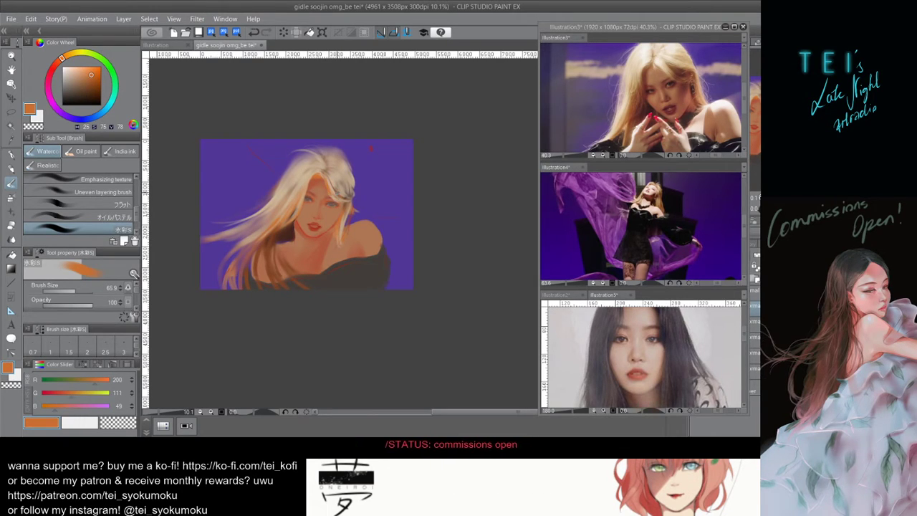
{"action": "key", "text": "ctrl+z"}
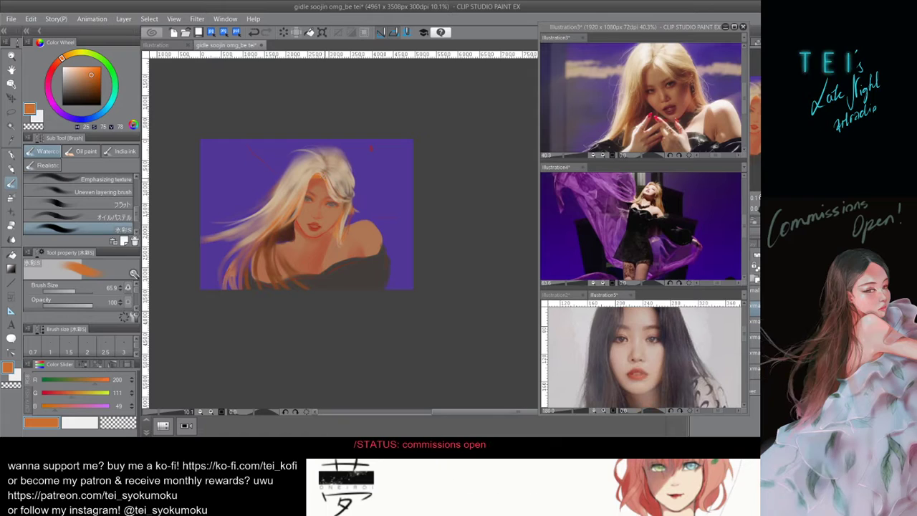
Sample beige (RGB 198, 167, 136) beside the parting and try short fringe strokes at brush sizes 45.4 to 66.9, undoing misplaced ones.
{"action": "left_click", "coordinate": [325, 178], "text": "alt"}
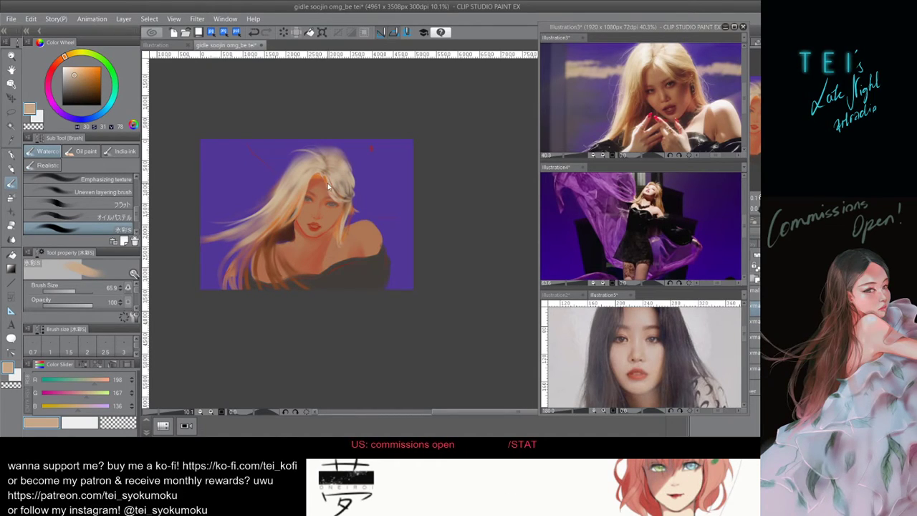
{"action": "left_click_drag", "start_coordinate": [327, 179], "coordinate": [329, 191]}
{"action": "key", "text": "ctrl+z"}
{"action": "key", "text": "bracketleft"}
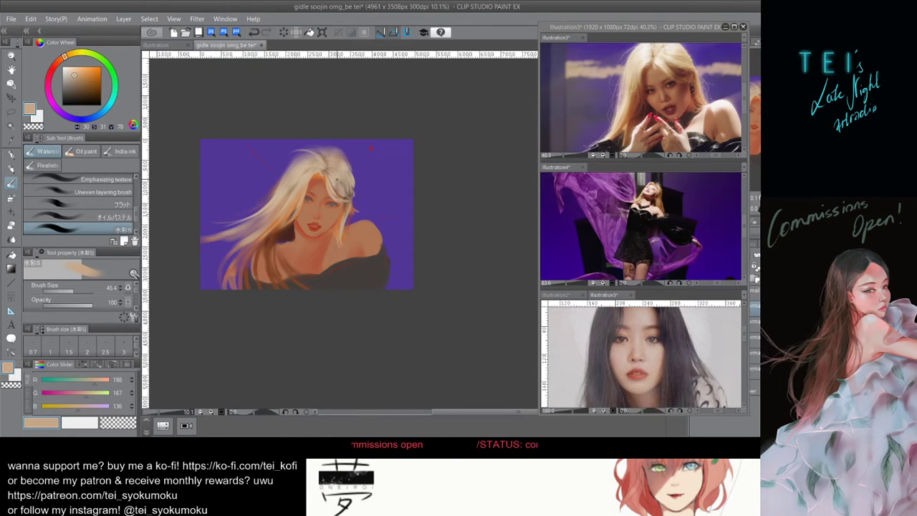
{"action": "key", "text": "bracketright"}
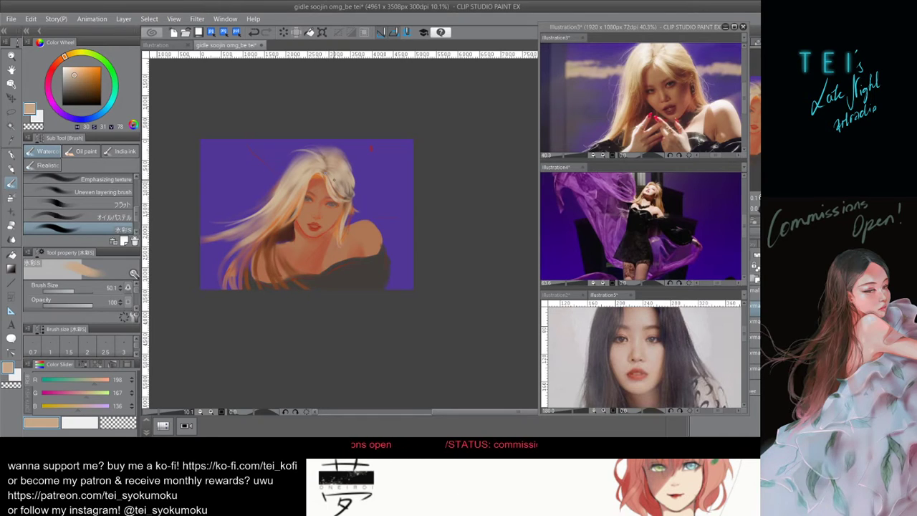
{"action": "left_click_drag", "start_coordinate": [327, 172], "coordinate": [327, 181]}
{"action": "key", "text": "ctrl+z"}
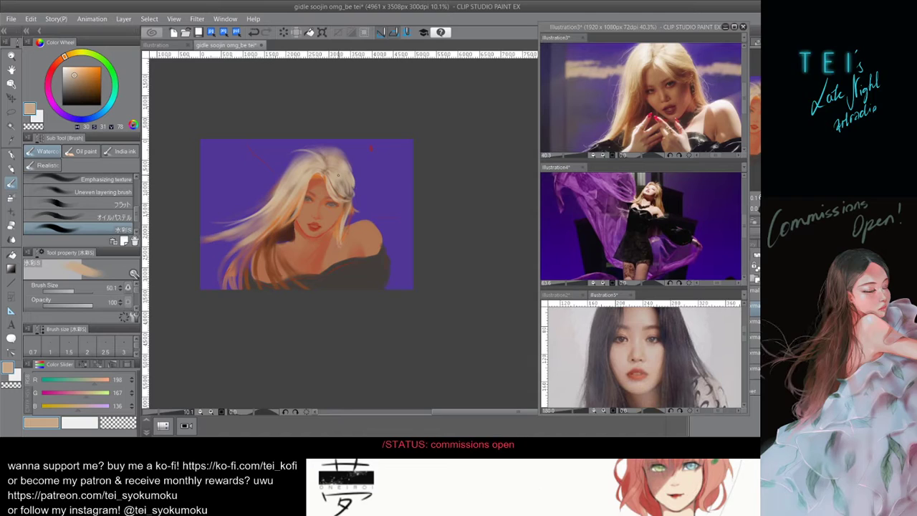
{"action": "key", "text": "ctrl+z"}
{"action": "mouse_move", "coordinate": [338, 175]}
{"action": "left_mouse_down"}
{"action": "mouse_move", "coordinate": [352, 192]}
{"action": "mouse_move", "coordinate": [347, 181]}
{"action": "left_mouse_up"}
Try broader beige strokes along the short side of the crown at brush sizes up to 179.8, undoing them.
{"action": "key", "text": "bracketright"}
{"action": "key", "text": "bracketright"}
{"action": "key", "text": "bracketright"}
{"action": "key", "text": "bracketright"}
{"action": "key", "text": "ctrl+z"}
{"action": "key", "text": "ctrl+z"}
{"action": "key", "text": "ctrl+z"}
{"action": "key", "text": "bracketleft"}
{"action": "key", "text": "ctrl+z"}
{"action": "key", "text": "bracketleft"}
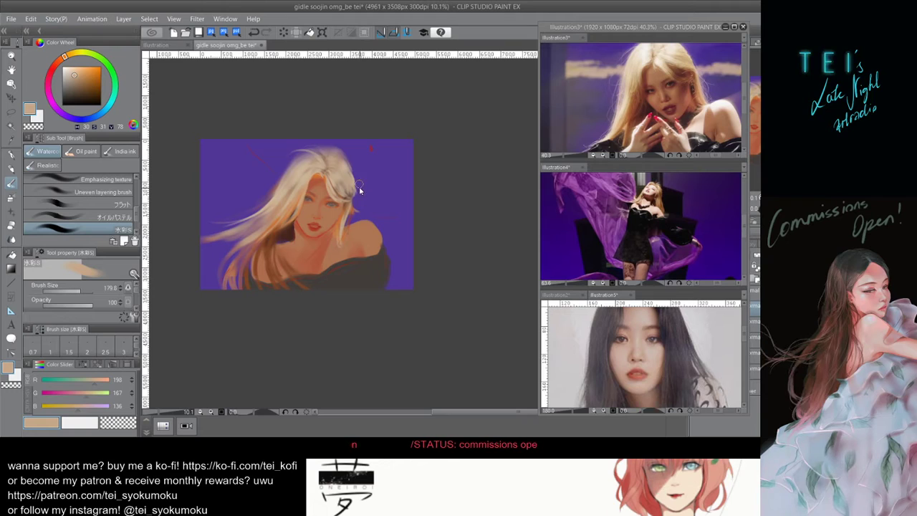
{"action": "key", "text": "bracketright"}
{"action": "left_click_drag", "start_coordinate": [341, 170], "coordinate": [351, 177]}
{"action": "key", "text": "ctrl+z"}
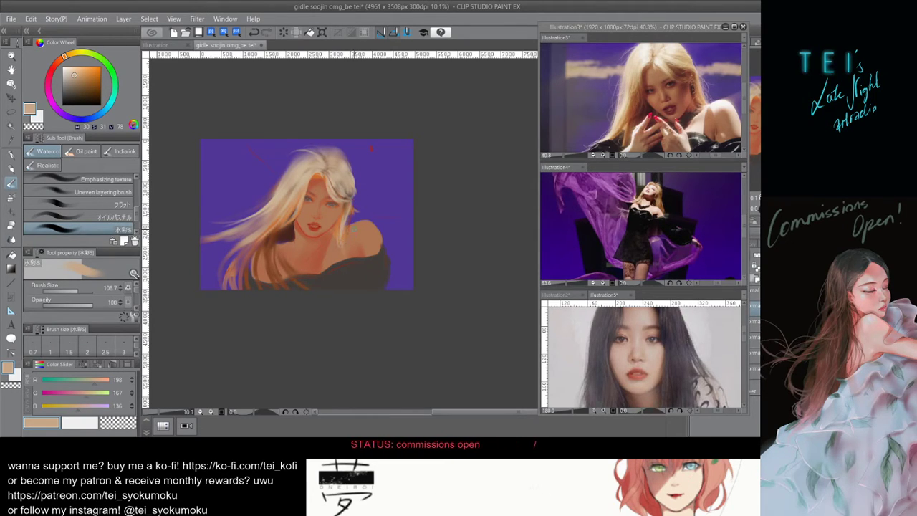
Try long beige locks falling from the short-side hair over the shoulder at brush size 106.2, undoing each one.
{"action": "left_click_drag", "start_coordinate": [346, 216], "coordinate": [341, 256]}
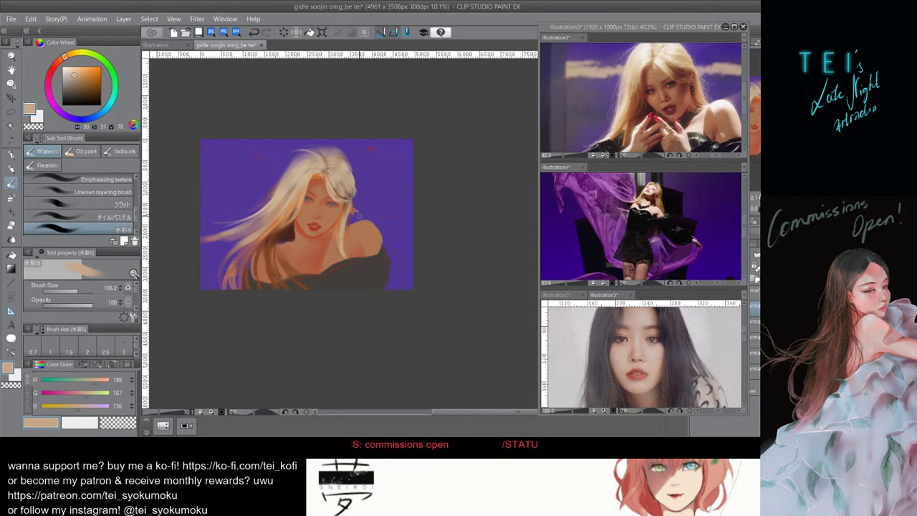
{"action": "key", "text": "ctrl+z"}
{"action": "mouse_move", "coordinate": [352, 206]}
{"action": "left_mouse_down"}
{"action": "mouse_move", "coordinate": [367, 218]}
{"action": "mouse_move", "coordinate": [357, 216]}
{"action": "mouse_move", "coordinate": [351, 289]}
{"action": "left_mouse_up"}
{"action": "key", "text": "ctrl+z"}
{"action": "key", "text": "ctrl+z"}
{"action": "key", "text": "ctrl+z"}
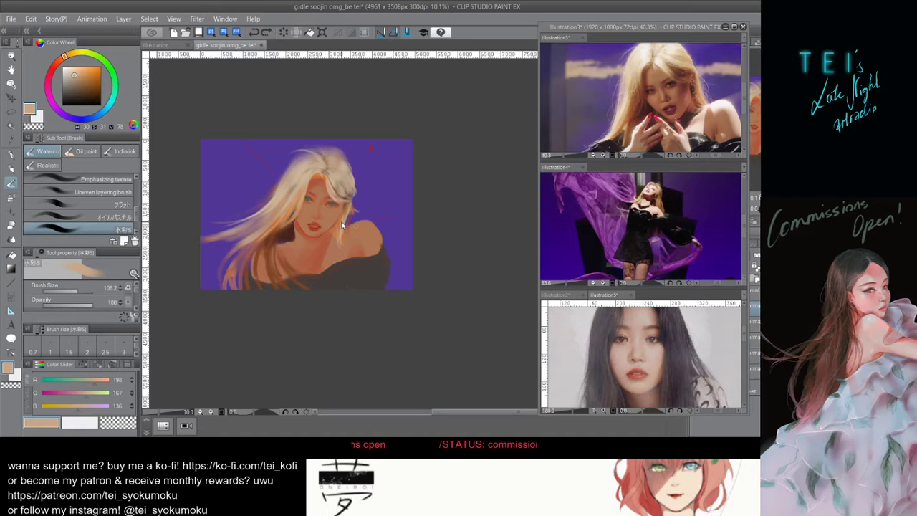
{"action": "left_click_drag", "start_coordinate": [342, 224], "coordinate": [327, 287]}
{"action": "key", "text": "ctrl+z"}
{"action": "key", "text": "]"}
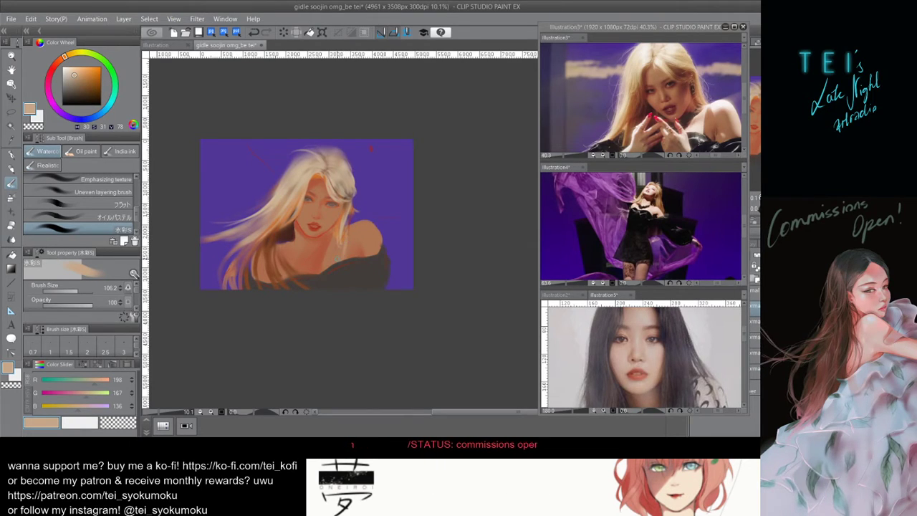
{"action": "left_click_drag", "start_coordinate": [348, 222], "coordinate": [347, 256]}
{"action": "key", "text": "ctrl+z"}
Try a thinner beige strand from the short-side tips down beside the jaw at brush size 61.0, undoing it.
{"action": "key", "text": "bracketleft"}
{"action": "key", "text": "bracketleft"}
{"action": "key", "text": "bracketleft"}
{"action": "key", "text": "bracketleft"}
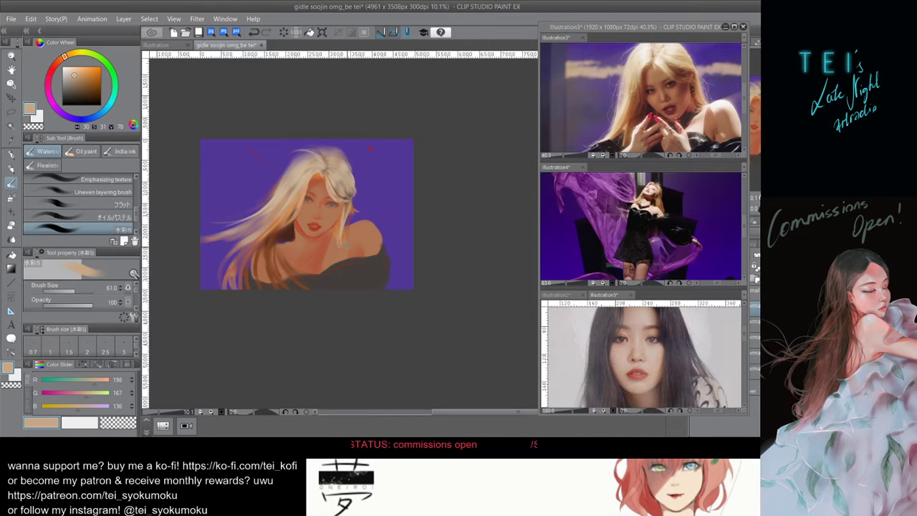
{"action": "left_click_drag", "start_coordinate": [349, 206], "coordinate": [340, 235]}
{"action": "key", "text": "ctrl+z"}
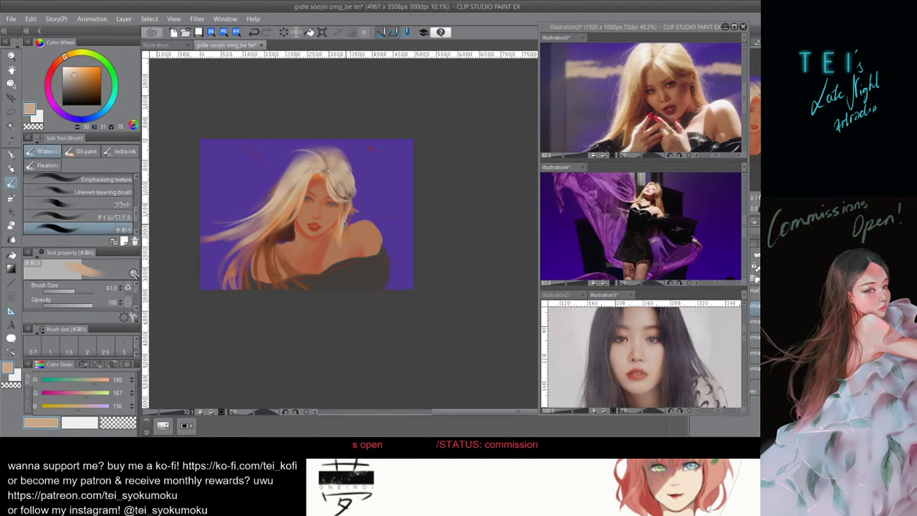
Try fine beige hairs beside the cheek at brush sizes 19.2 to 39.8, undoing the unwanted strokes.
{"action": "left_click_drag", "start_coordinate": [345, 213], "coordinate": [342, 213], "text": "ctrl+alt"}
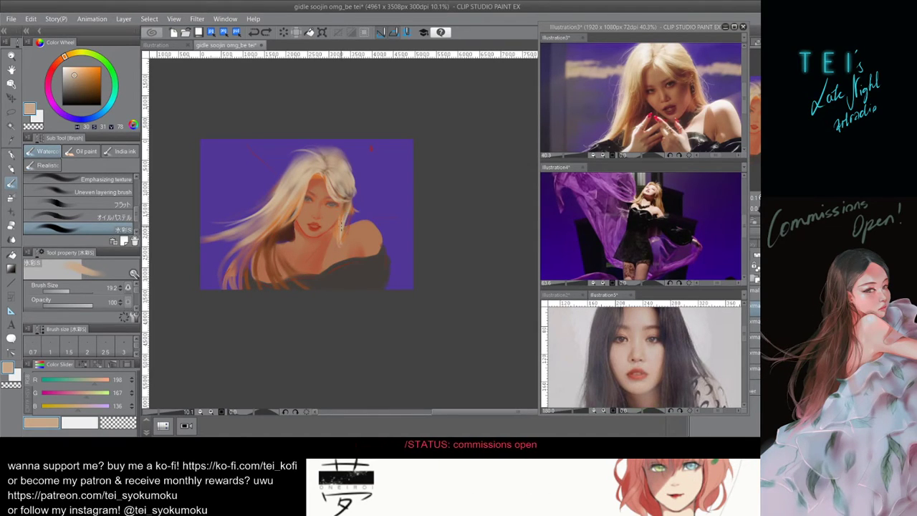
{"action": "key", "text": "bracketright"}
{"action": "key", "text": "bracketright"}
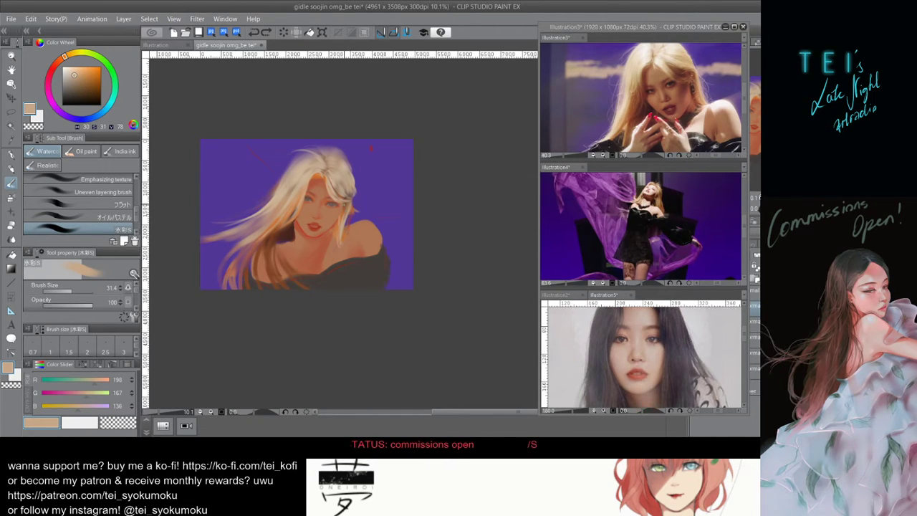
{"action": "key", "text": "ctrl+z"}
{"action": "key", "text": "bracketright"}
{"action": "left_click_drag", "start_coordinate": [338, 209], "coordinate": [336, 204]}
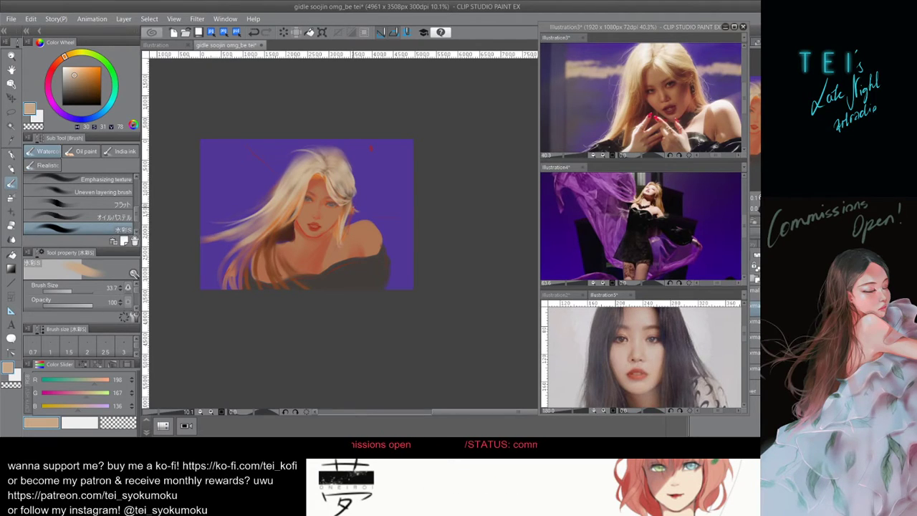
{"action": "key", "text": "bracketleft"}
{"action": "key", "text": "bracketright"}
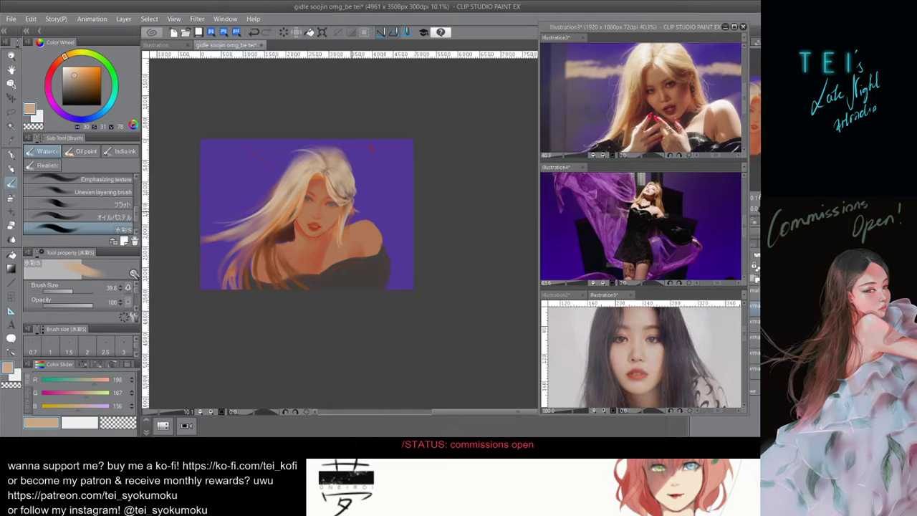
{"action": "key", "text": "ctrl+z"}
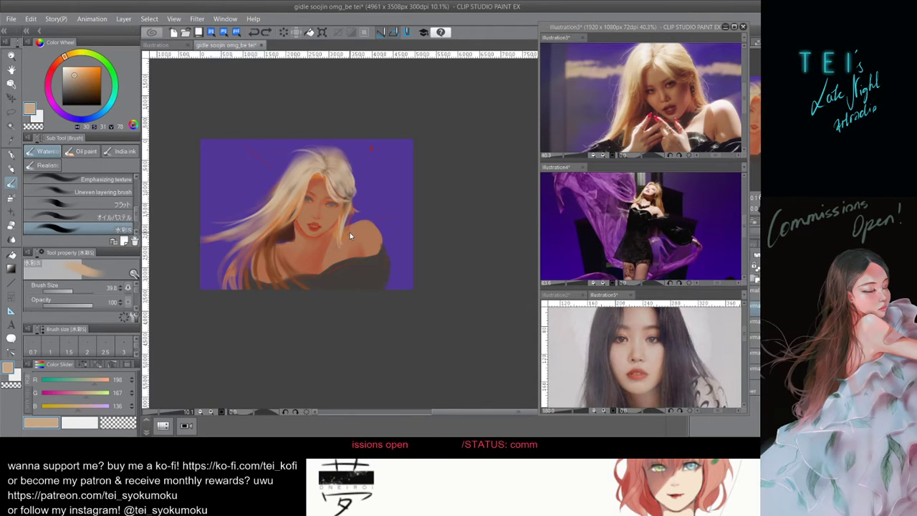
Try trimming the strand beside the neck with the Soft eraser at brush sizes 84.9 and 4.8.
{"action": "left_click_drag", "start_coordinate": [345, 216], "coordinate": [349, 216]}
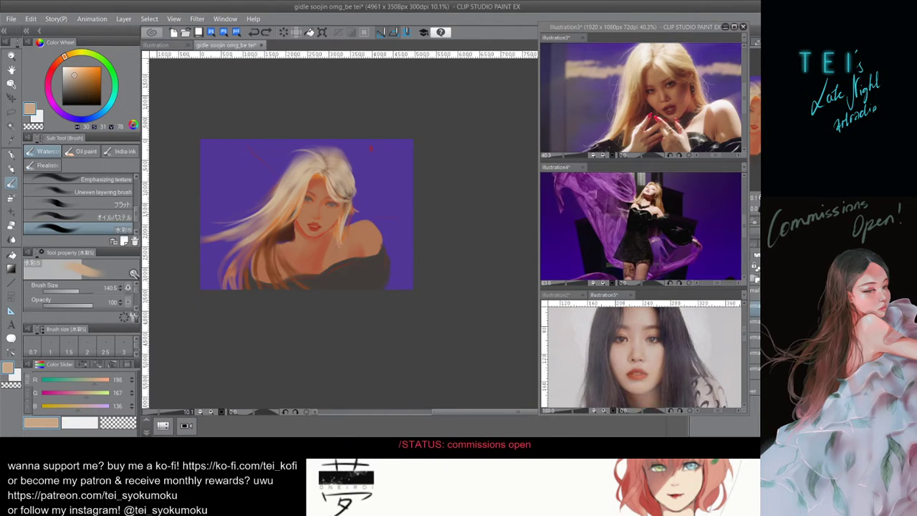
{"action": "left_click", "coordinate": [12, 226]}
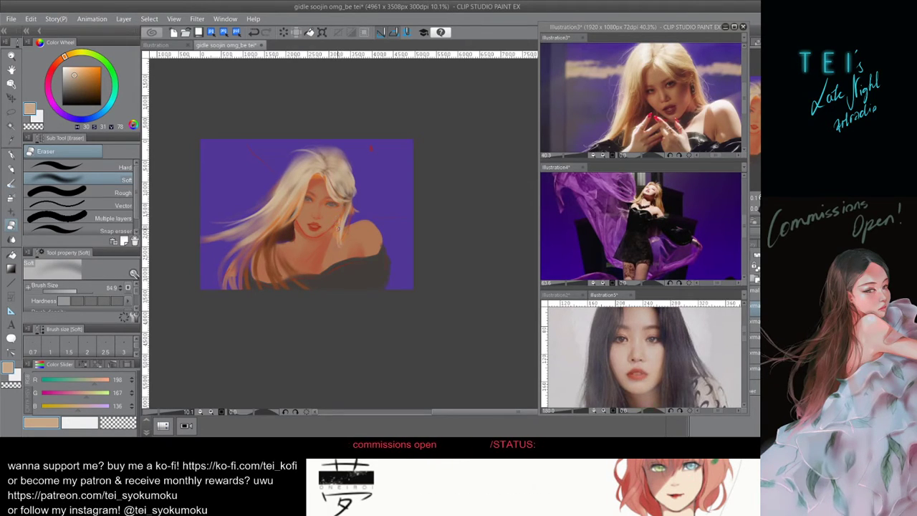
{"action": "left_click", "coordinate": [353, 262], "text": "ctrl+alt"}
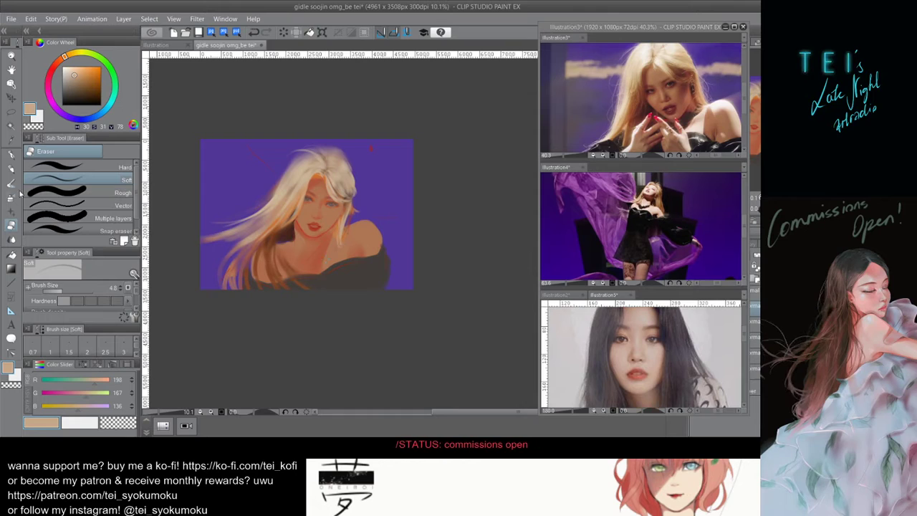
Return to the watercolor brush and try beige strands beside the neck at brush sizes 128.9 and 92.4, undoing them.
{"action": "key", "text": "b"}
{"action": "key", "text": "bracketleft"}
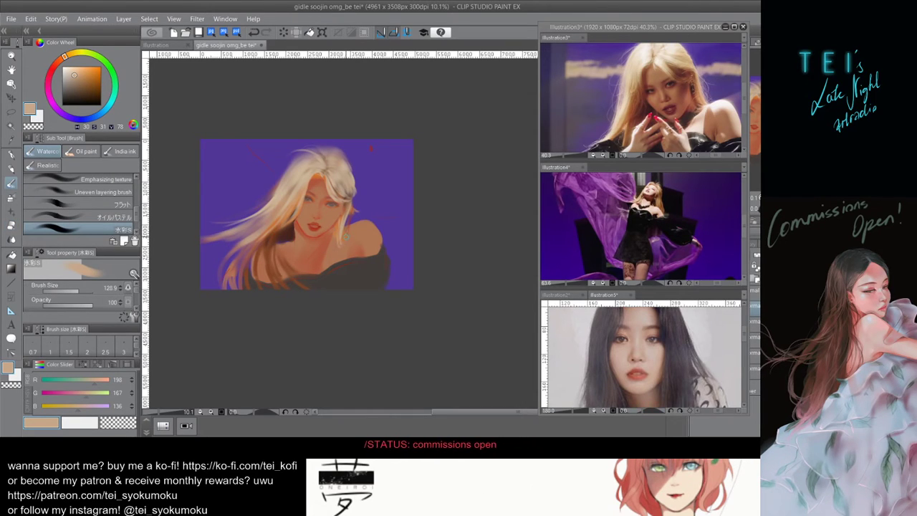
{"action": "key", "text": "bracketleft"}
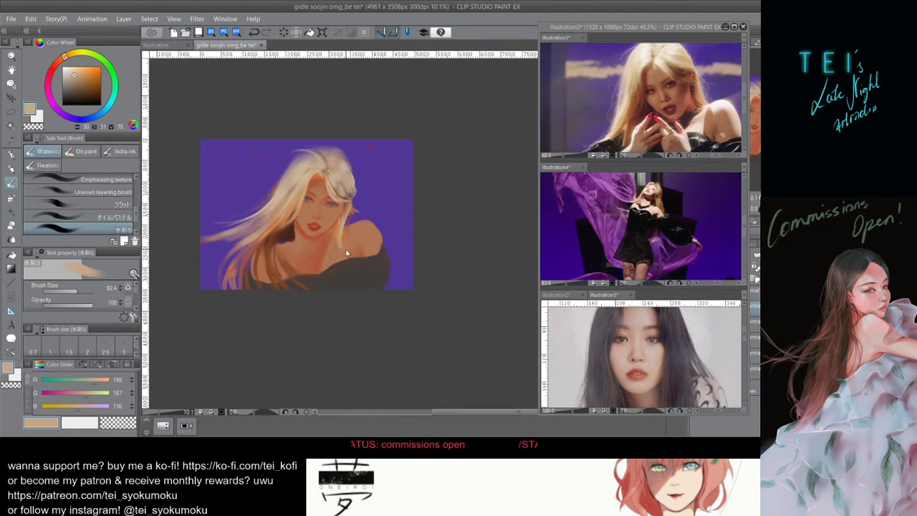
{"action": "key", "text": "ctrl+z"}
{"action": "left_click_drag", "start_coordinate": [339, 219], "coordinate": [347, 257]}
{"action": "key", "text": "ctrl+z"}
{"action": "key", "text": "ctrl+z"}
{"action": "left_click_drag", "start_coordinate": [340, 221], "coordinate": [341, 249]}
{"action": "key", "text": "ctrl+z"}
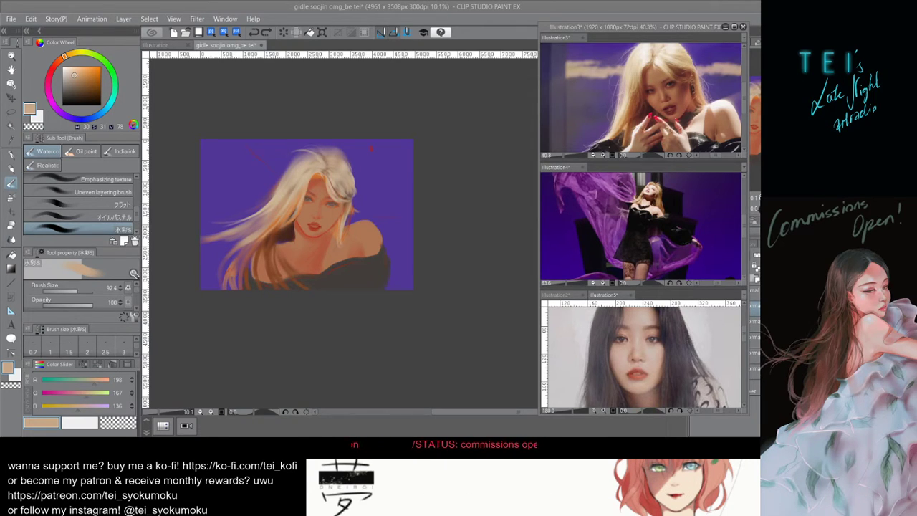
Sample the sleeve's dark grey and extend the sleeve's outer edge over the purple background at brush size 229.0.
{"action": "left_click", "coordinate": [306, 350]}
{"action": "scroll", "coordinate": [326, 215], "scroll_direction": "down", "scroll_amount": 2}
{"action": "scroll", "coordinate": [370, 206], "scroll_direction": "up", "scroll_amount": 1}
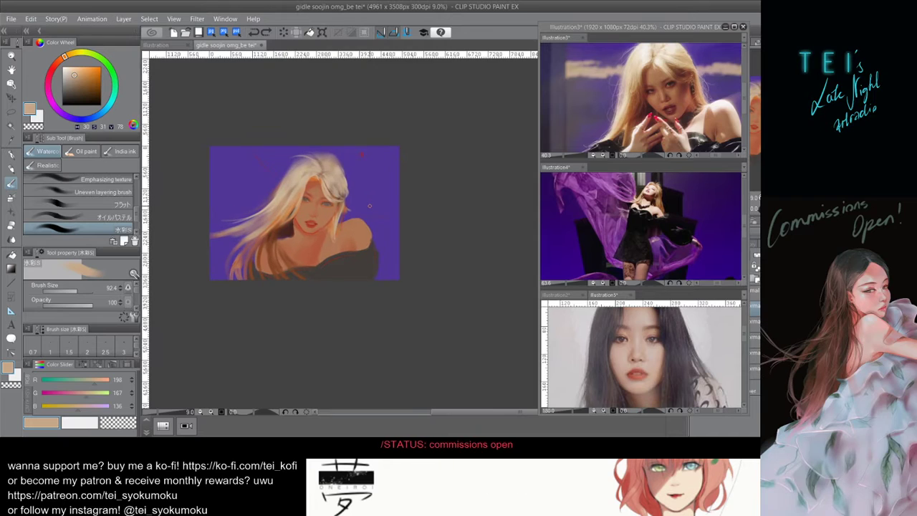
{"action": "scroll", "coordinate": [370, 206], "scroll_direction": "up", "scroll_amount": 1}
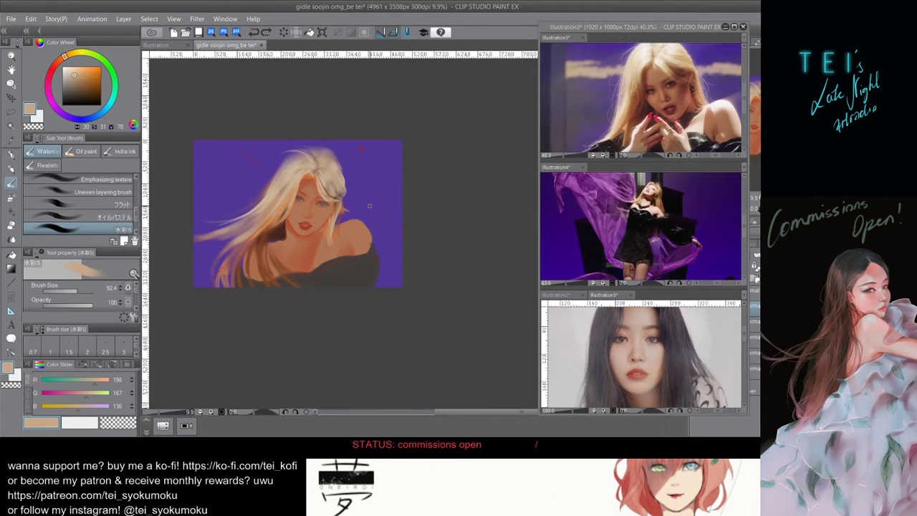
{"action": "scroll", "coordinate": [369, 205], "scroll_direction": "up", "scroll_amount": 1}
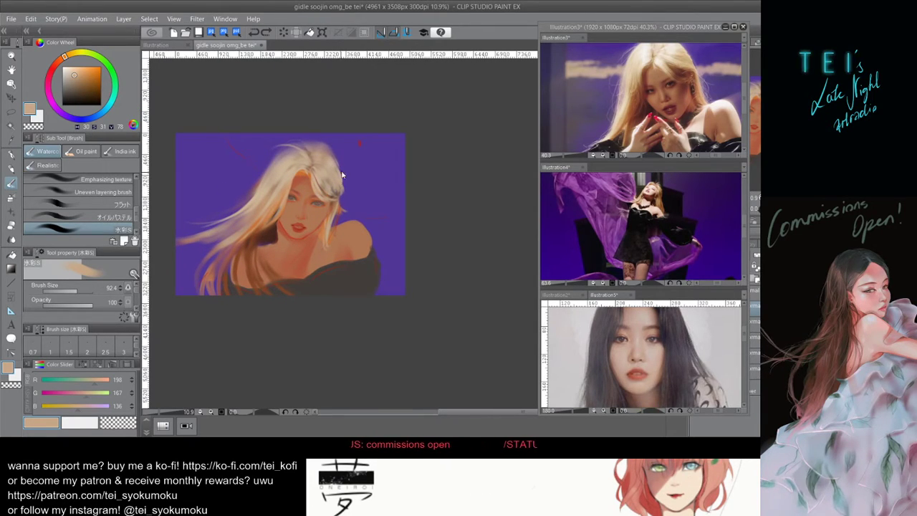
{"action": "left_click_drag", "start_coordinate": [348, 164], "coordinate": [348, 167]}
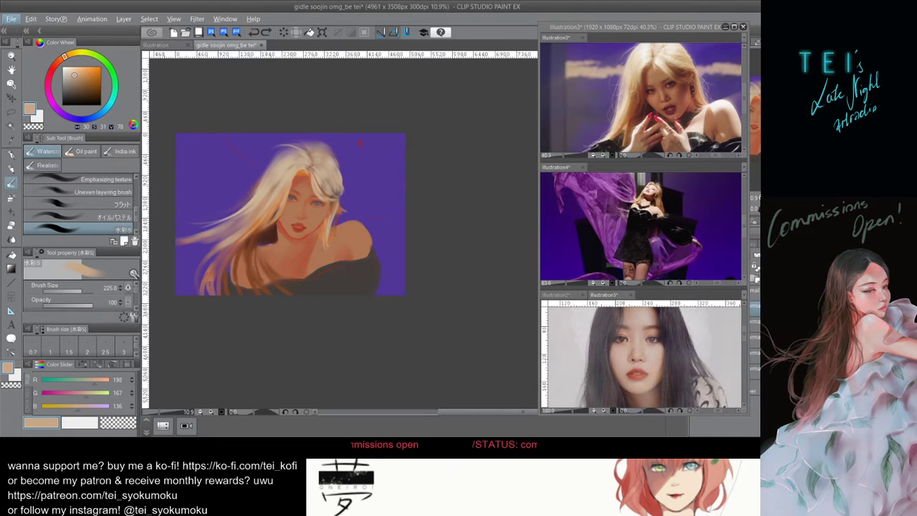
{"action": "left_click", "coordinate": [377, 273], "text": "alt"}
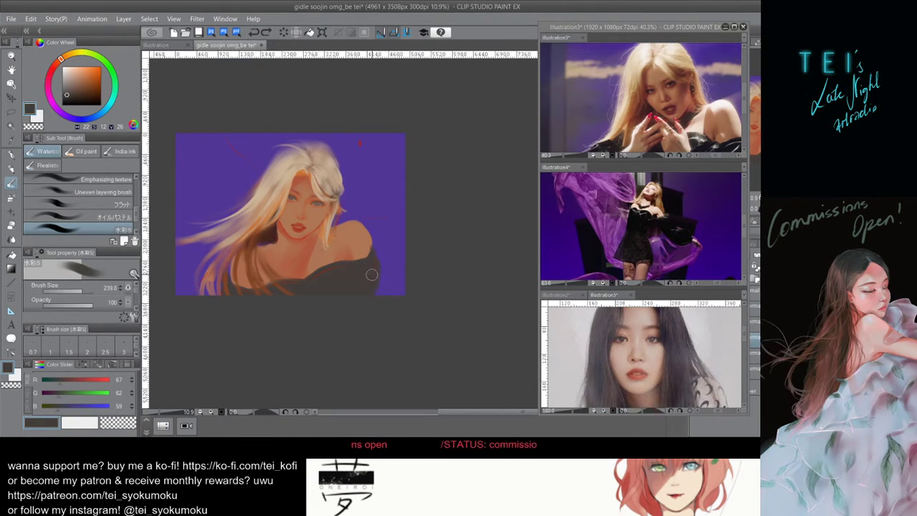
{"action": "key", "text": "bracketright"}
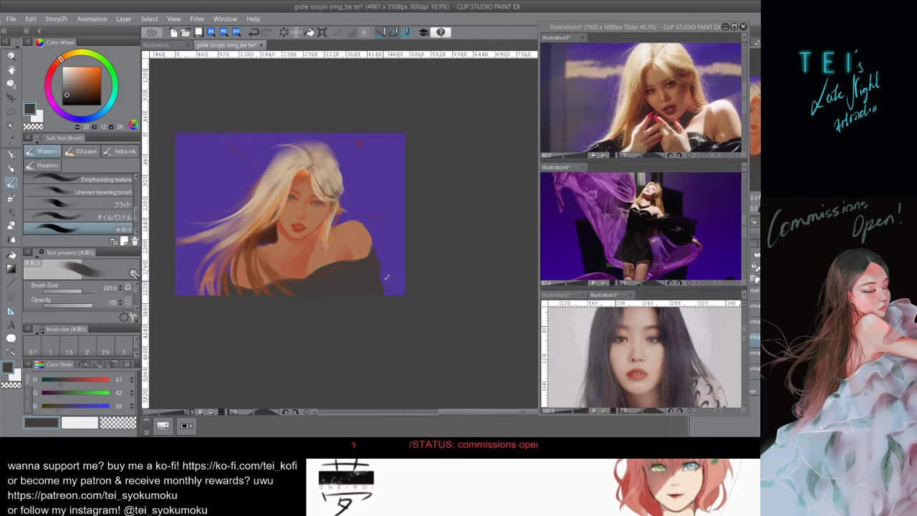
Try a broad dark grey stroke down the middle of the chest at brush size 229.0, undoing it.
{"action": "left_click_drag", "start_coordinate": [304, 249], "coordinate": [298, 281]}
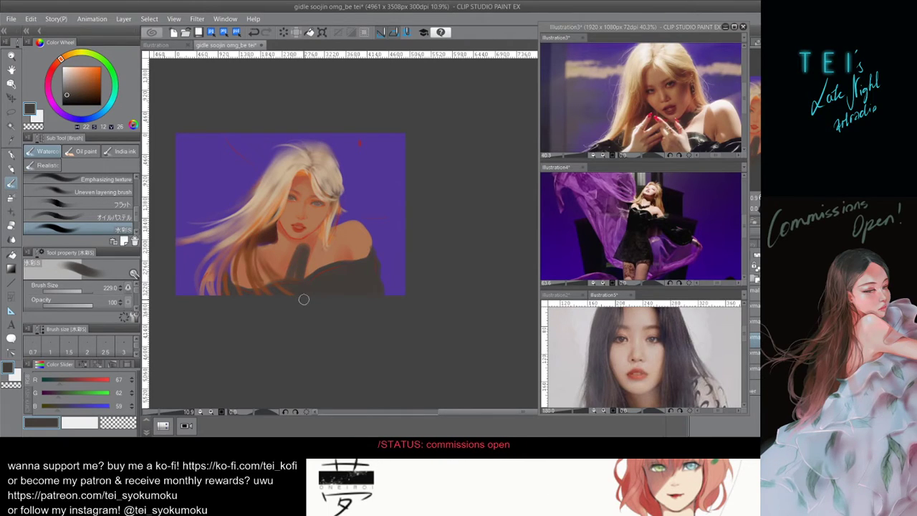
{"action": "key", "text": "ctrl+z"}
{"action": "key", "text": "bracketleft"}
{"action": "key", "text": "bracketleft"}
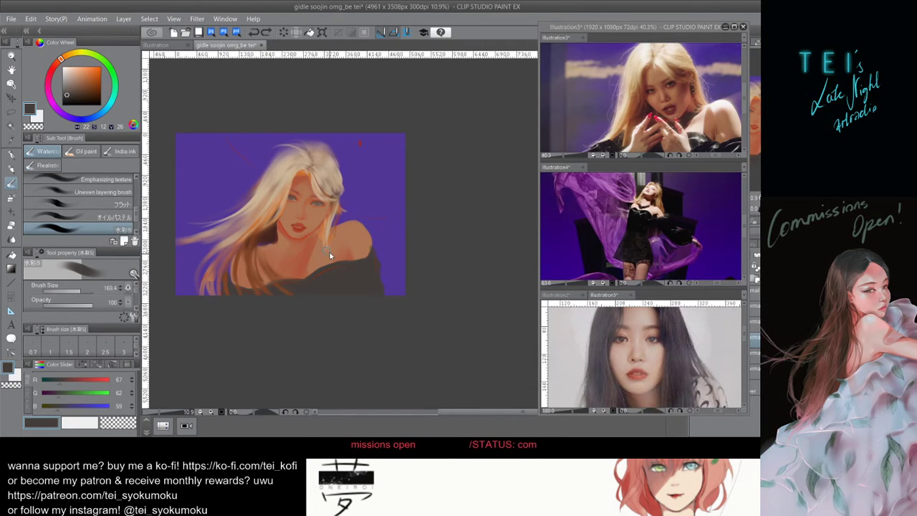
Sample the reddish-orange neck shadow and refine the skin edge against the dark hair at brush sizes 39.2 to 107.5, undoing one stroke.
{"action": "key", "text": "bracketleft"}
{"action": "key", "text": "bracketleft"}
{"action": "key", "text": "bracketleft"}
{"action": "key", "text": "bracketleft"}
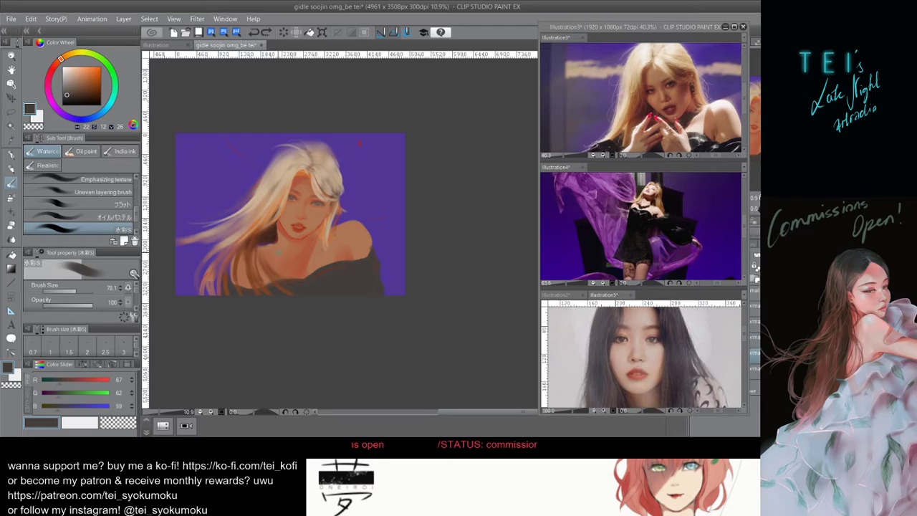
{"action": "left_click", "coordinate": [285, 228], "text": "alt"}
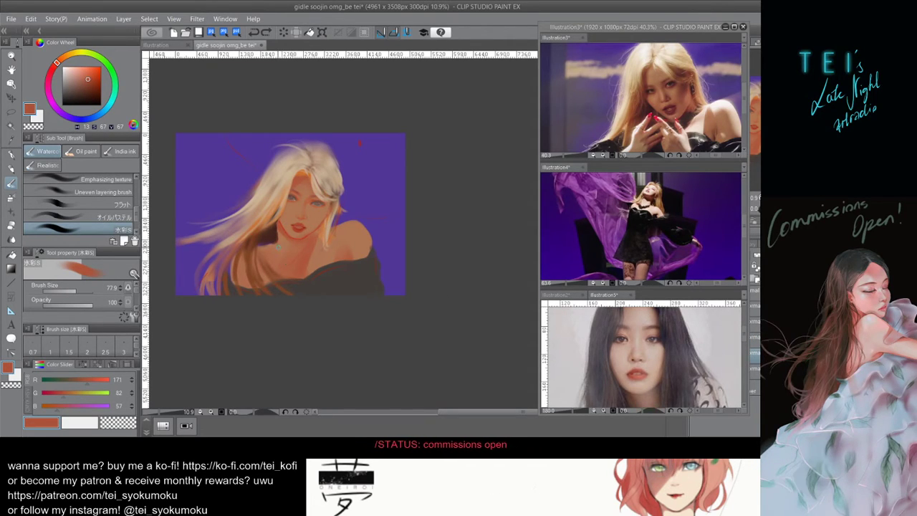
{"action": "key", "text": "bracketleft"}
{"action": "key", "text": "bracketleft"}
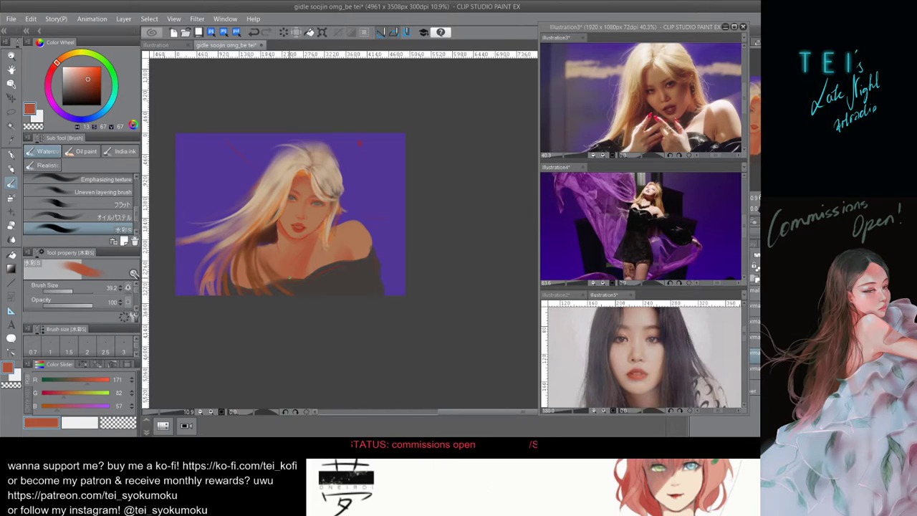
{"action": "key", "text": "bracketright"}
{"action": "key", "text": "bracketright"}
{"action": "key", "text": "bracketright"}
{"action": "key", "text": "bracketright"}
{"action": "key", "text": "bracketright"}
{"action": "key", "text": "ctrl+z"}
{"action": "left_click_drag", "start_coordinate": [277, 243], "coordinate": [275, 238]}
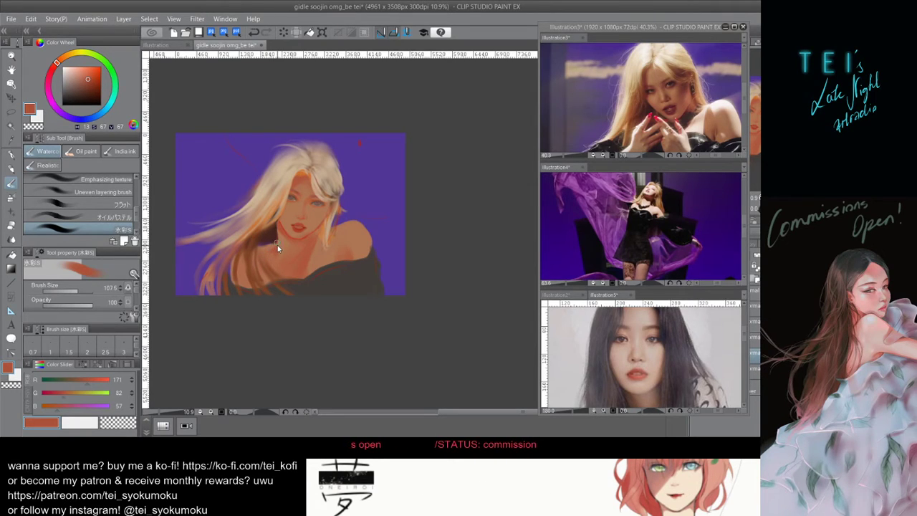
{"action": "key", "text": "bracketleft"}
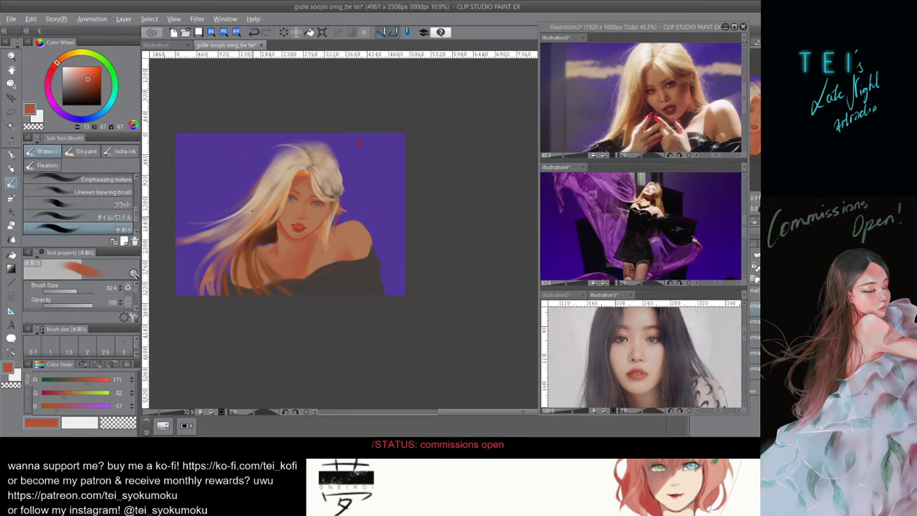
Sample the dark brown hair shadow and reinforce the shaded hair beside the neck at brush sizes 240.8 and 219.3.
{"action": "left_click", "coordinate": [270, 235], "text": "alt"}
{"action": "key", "text": "bracketright"}
{"action": "key", "text": "bracketright"}
{"action": "key", "text": "bracketright"}
{"action": "key", "text": "bracketright"}
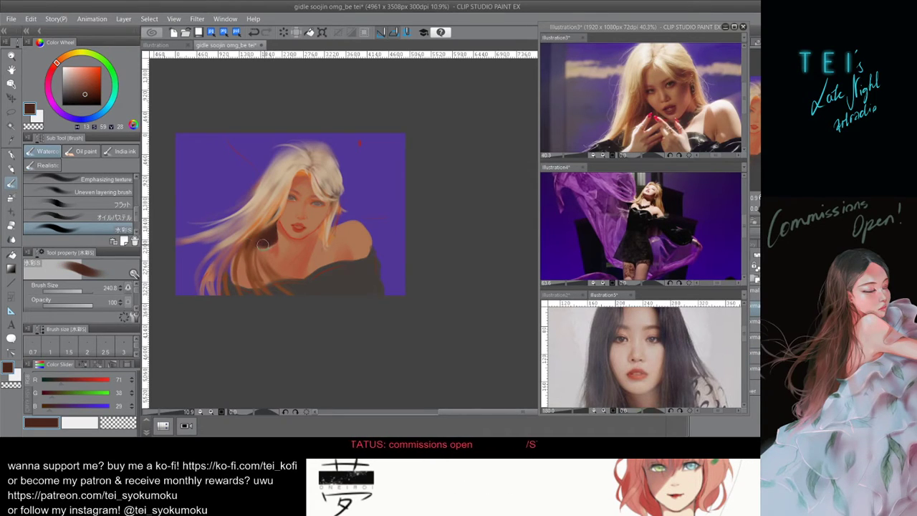
{"action": "key", "text": "bracketleft"}
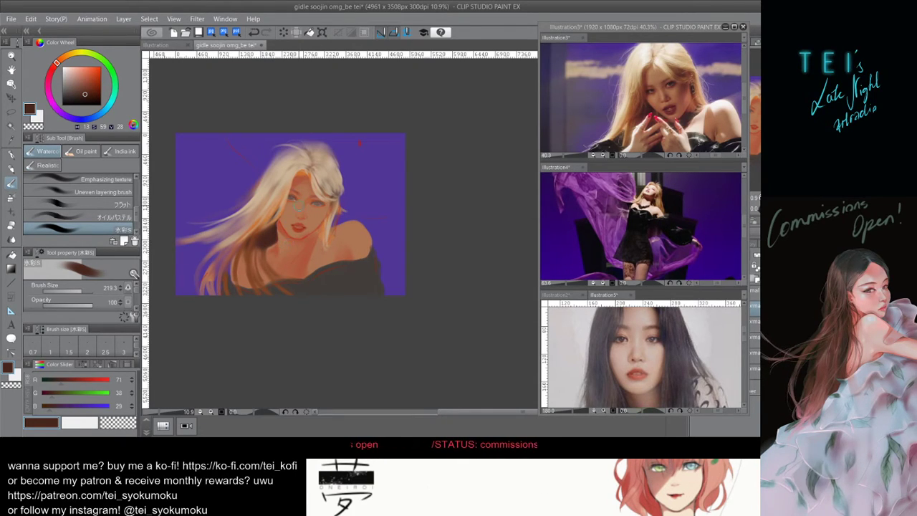
{"action": "key", "text": "bracketleft"}
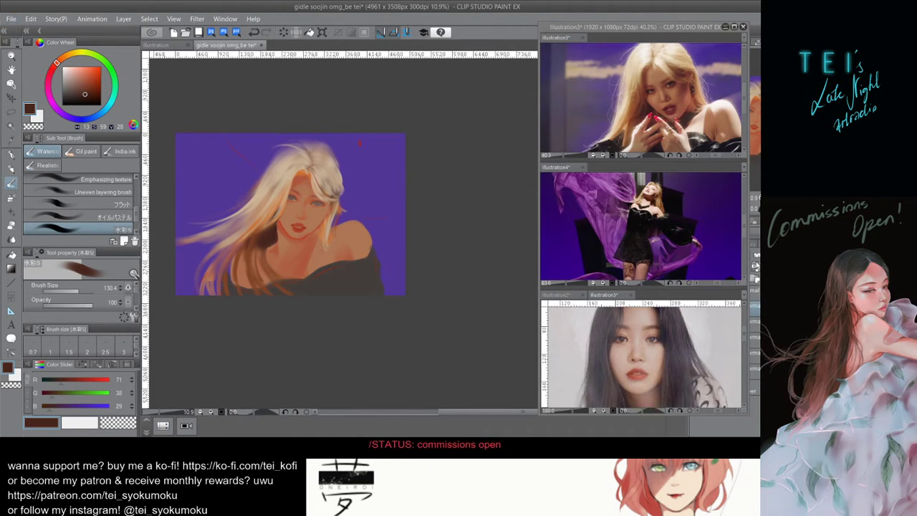
Try a dark brown dab on the chest below the short-side strand at brush size 376.1, undoing it.
{"action": "left_click", "coordinate": [80, 291]}
{"action": "key", "text": "bracketright"}
{"action": "key", "text": "bracketright"}
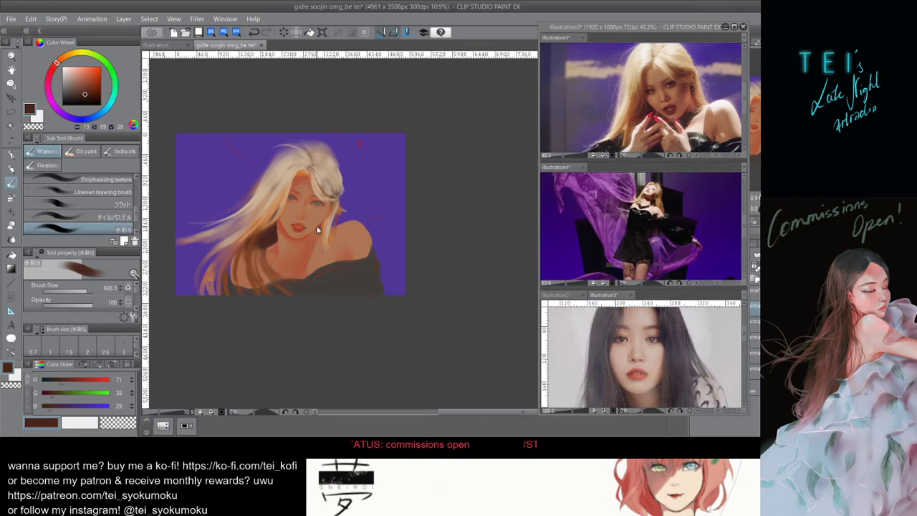
{"action": "key", "text": "bracketleft"}
{"action": "key", "text": "bracketleft"}
{"action": "key", "text": "bracketleft"}
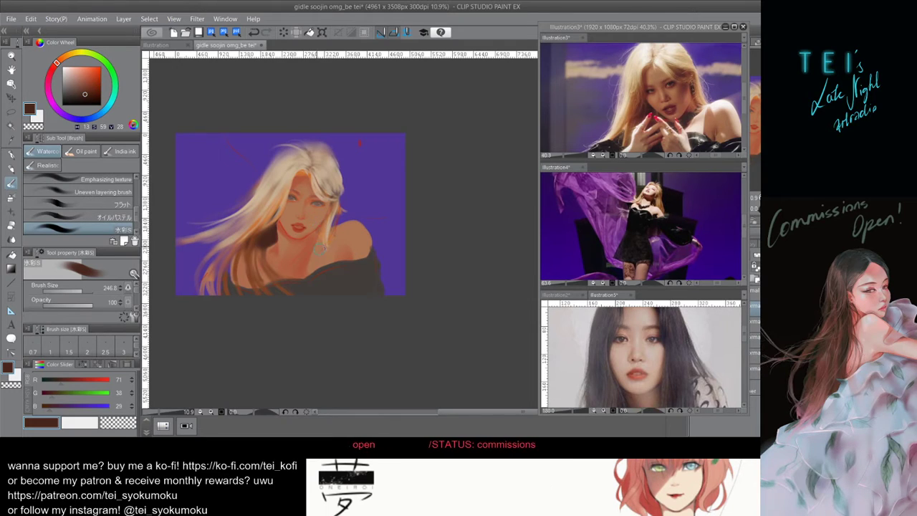
{"action": "key", "text": "bracketright"}
{"action": "left_click", "coordinate": [330, 256]}
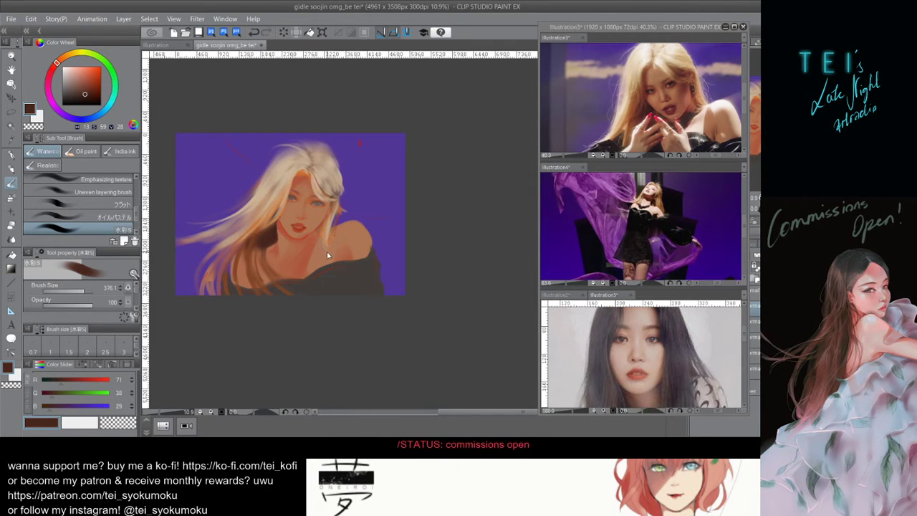
{"action": "key", "text": "ctrl+z"}
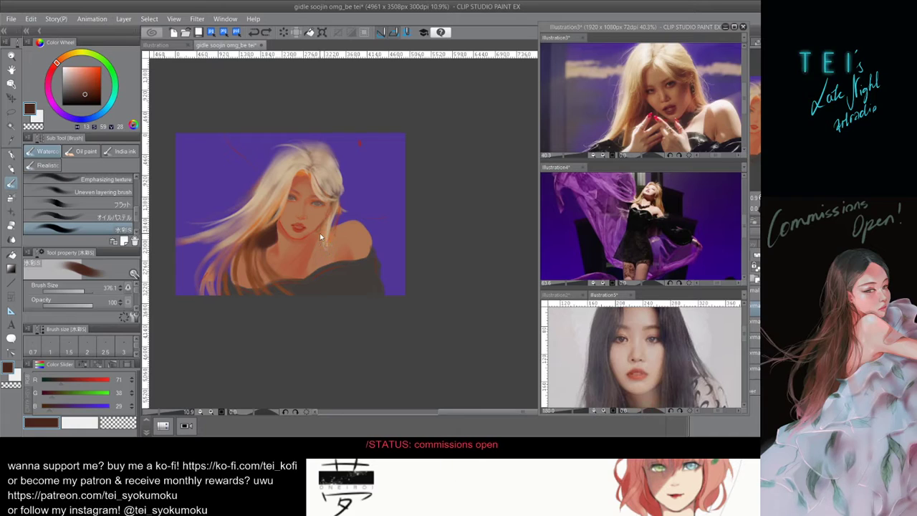
Sample beige from the hair and try strokes across the crown at brush sizes 133.4 and 101.4, undoing them.
{"action": "key", "text": "bracketleft"}
{"action": "key", "text": "bracketleft"}
{"action": "key", "text": "bracketleft"}
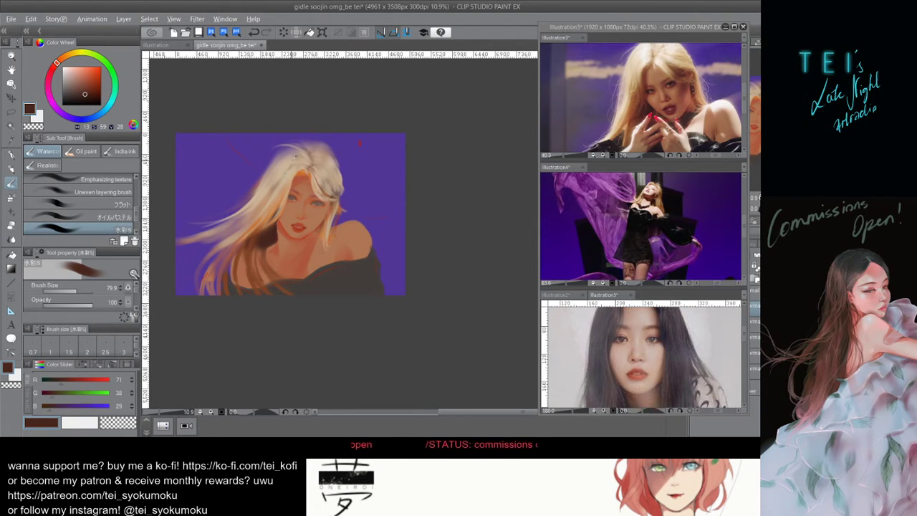
{"action": "left_click", "coordinate": [314, 171], "text": "alt"}
{"action": "mouse_move", "coordinate": [313, 172]}
{"action": "left_mouse_down"}
{"action": "mouse_move", "coordinate": [308, 157]}
{"action": "mouse_move", "coordinate": [327, 159]}
{"action": "left_mouse_up"}
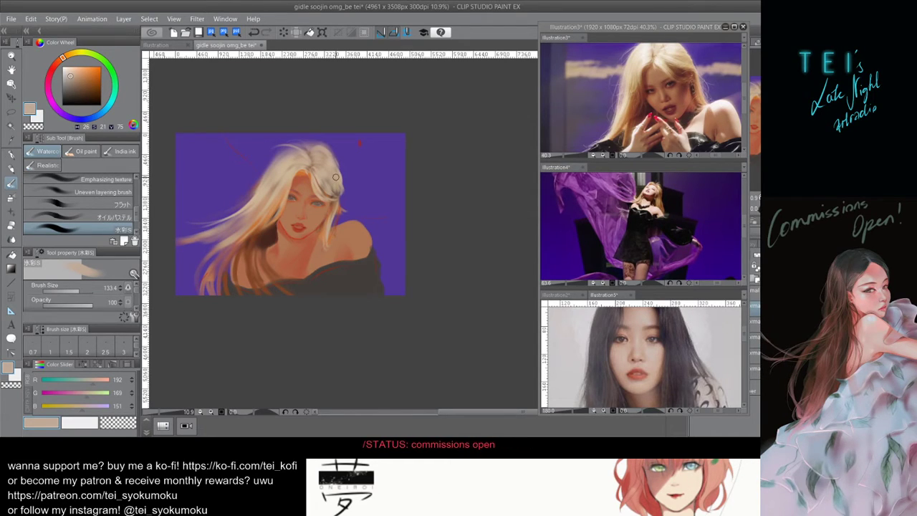
{"action": "key", "text": "ctrl+z"}
{"action": "left_click_drag", "start_coordinate": [319, 155], "coordinate": [332, 158]}
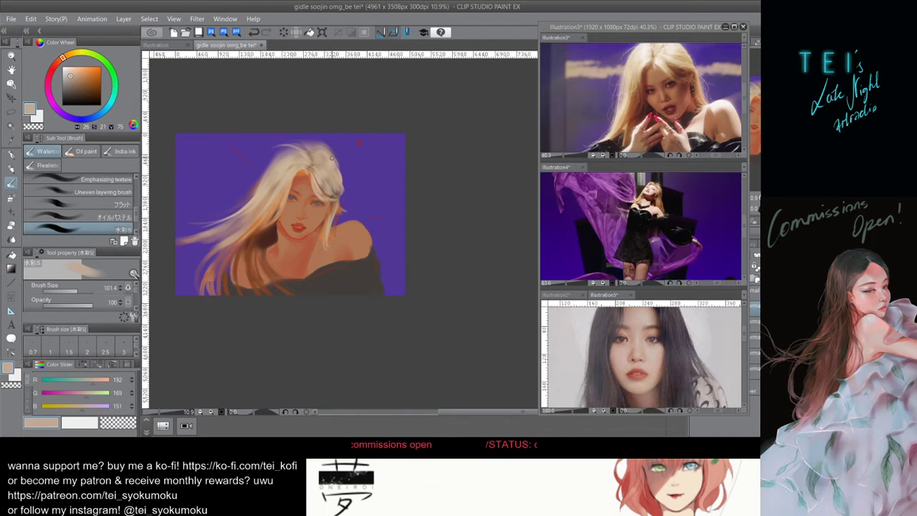
{"action": "key", "text": "ctrl+z"}
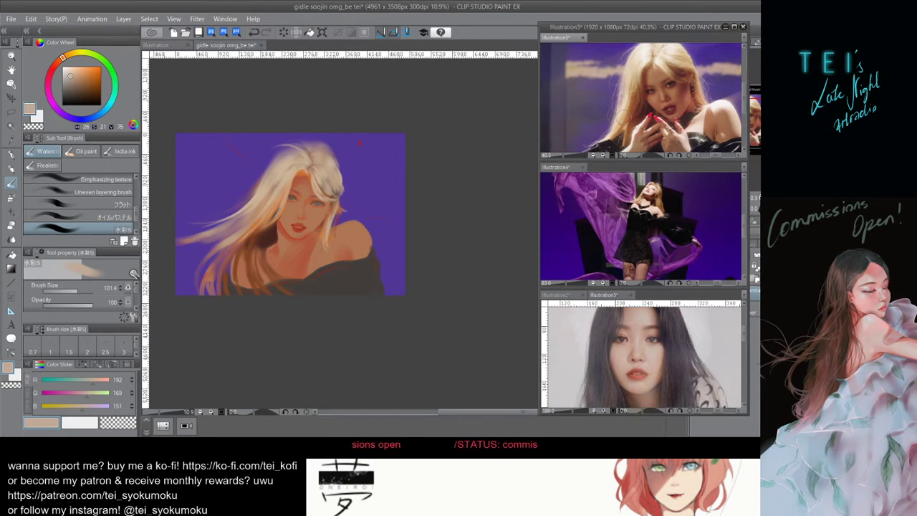
Try short beige strokes near the parting and the top of the head at brush size 101.4, undoing them.
{"action": "left_click", "coordinate": [308, 165]}
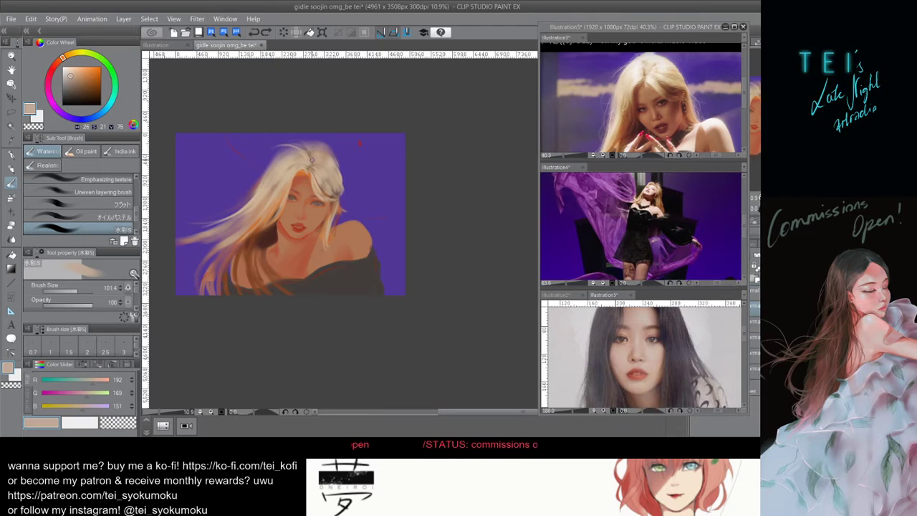
{"action": "mouse_move", "coordinate": [322, 144]}
{"action": "left_mouse_down"}
{"action": "mouse_move", "coordinate": [297, 155]}
{"action": "mouse_move", "coordinate": [318, 149]}
{"action": "left_mouse_up"}
{"action": "key", "text": "ctrl+z"}
{"action": "key", "text": "ctrl+z"}
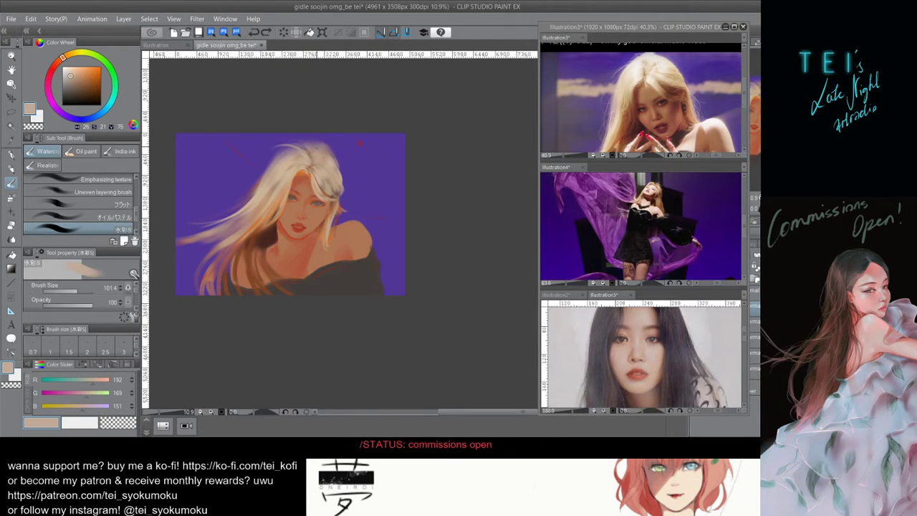
{"action": "key", "text": "ctrl+z"}
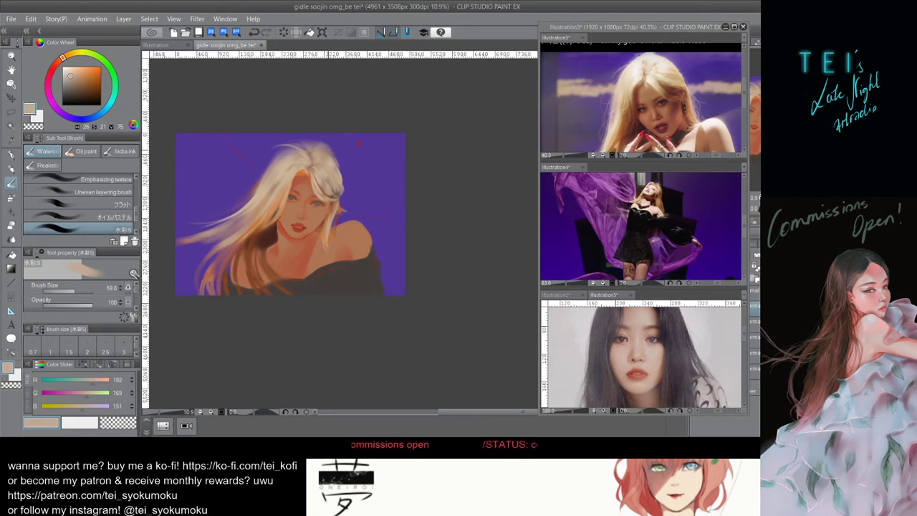
Paint fine beige hairs over the top of the head at brush sizes 39.2 and 79.9, undoing the unwanted stroke.
{"action": "mouse_move", "coordinate": [322, 149]}
{"action": "left_mouse_down"}
{"action": "mouse_move", "coordinate": [314, 168]}
{"action": "mouse_move", "coordinate": [315, 158]}
{"action": "left_mouse_up"}
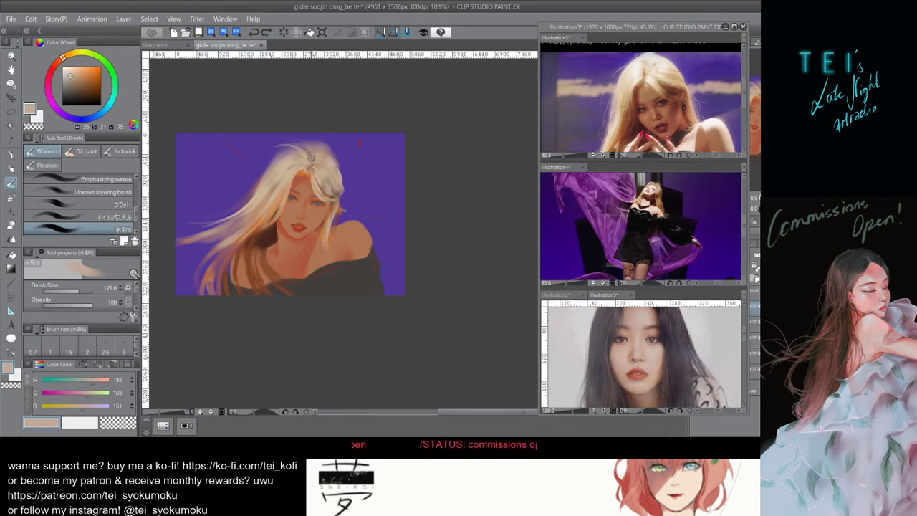
{"action": "key", "text": "ctrl+z"}
{"action": "left_click_drag", "start_coordinate": [325, 153], "coordinate": [321, 152]}
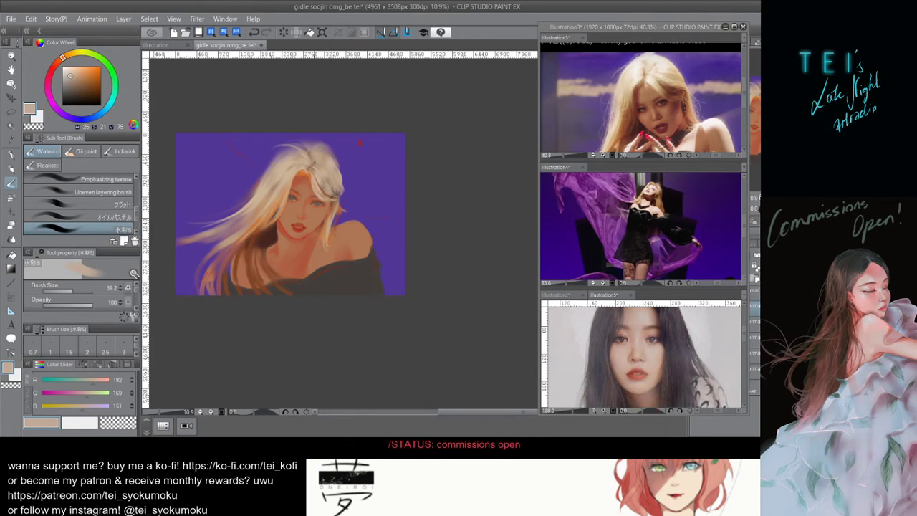
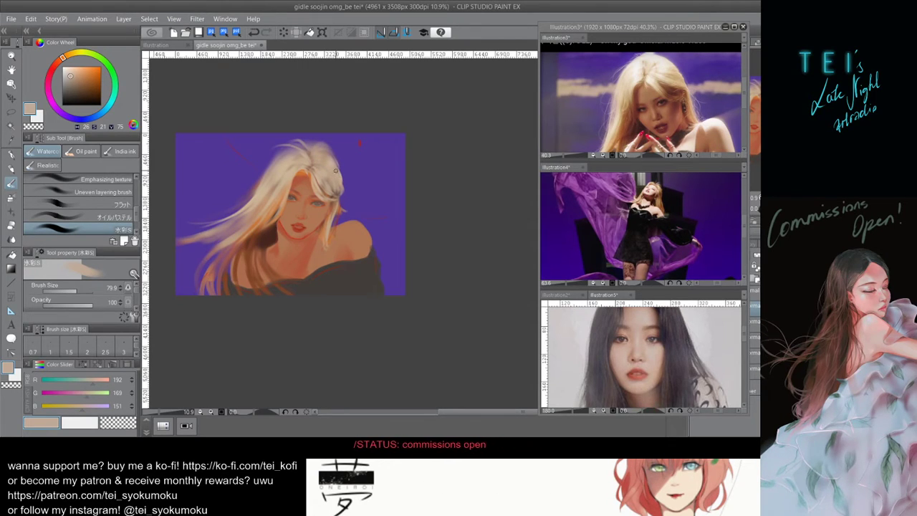
{"action": "left_click_drag", "start_coordinate": [329, 141], "coordinate": [310, 144]}
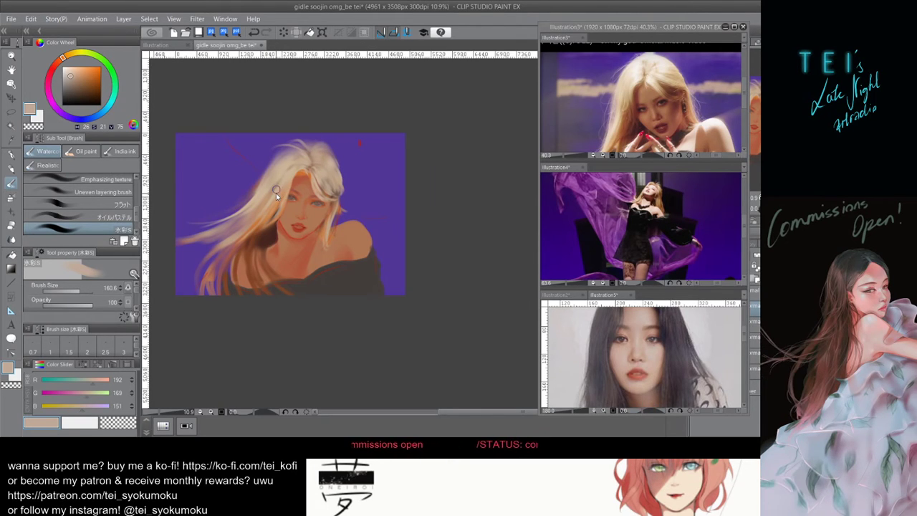
Paint beige strands over the lower long-side hair and the black sleeve at brush sizes 84.9 and 86.8, undoing the last stroke.
{"action": "mouse_move", "coordinate": [269, 230]}
{"action": "left_mouse_down"}
{"action": "mouse_move", "coordinate": [276, 246]}
{"action": "mouse_move", "coordinate": [246, 252]}
{"action": "left_mouse_up"}
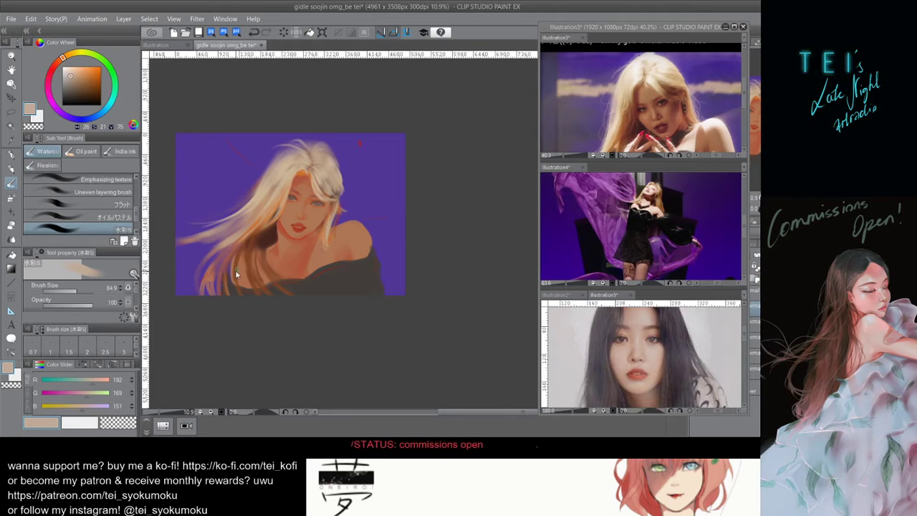
{"action": "left_click_drag", "start_coordinate": [236, 274], "coordinate": [267, 289]}
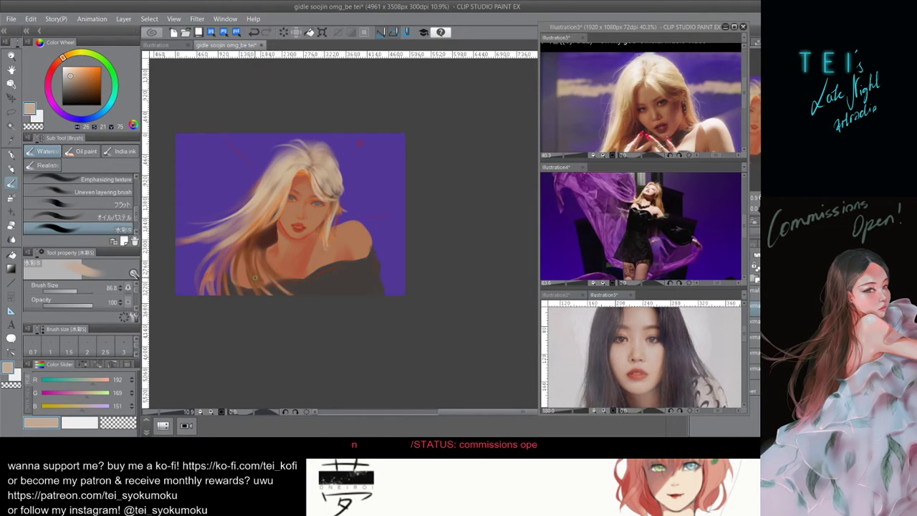
{"action": "left_click_drag", "start_coordinate": [247, 269], "coordinate": [266, 297]}
{"action": "key", "text": "ctrl+z"}
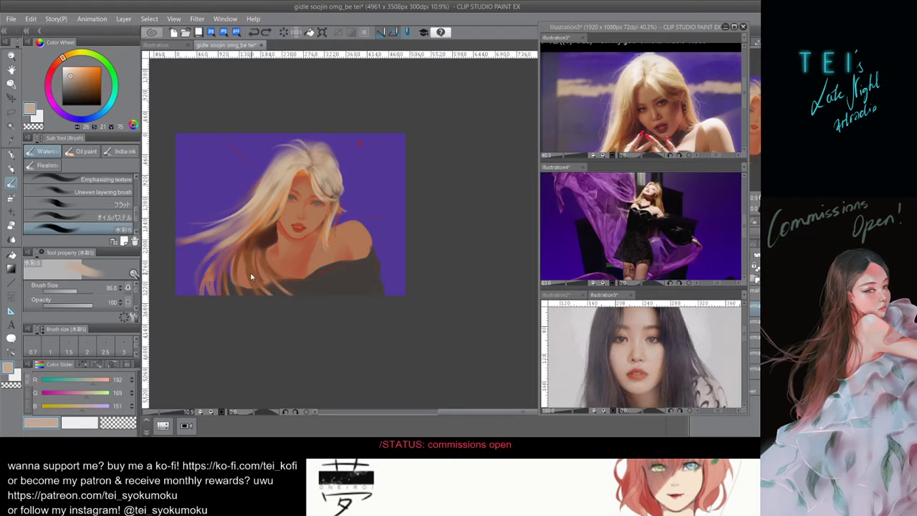
Try thin beige strands down the lower long-side hair at brush size 59.4, undoing each stroke.
{"action": "left_click_drag", "start_coordinate": [249, 256], "coordinate": [250, 259], "text": "ctrl+alt"}
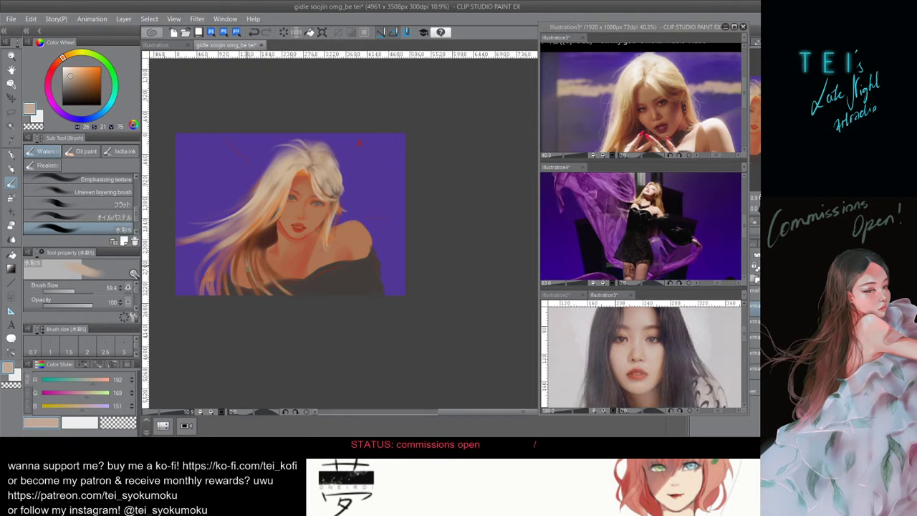
{"action": "key", "text": "ctrl+z"}
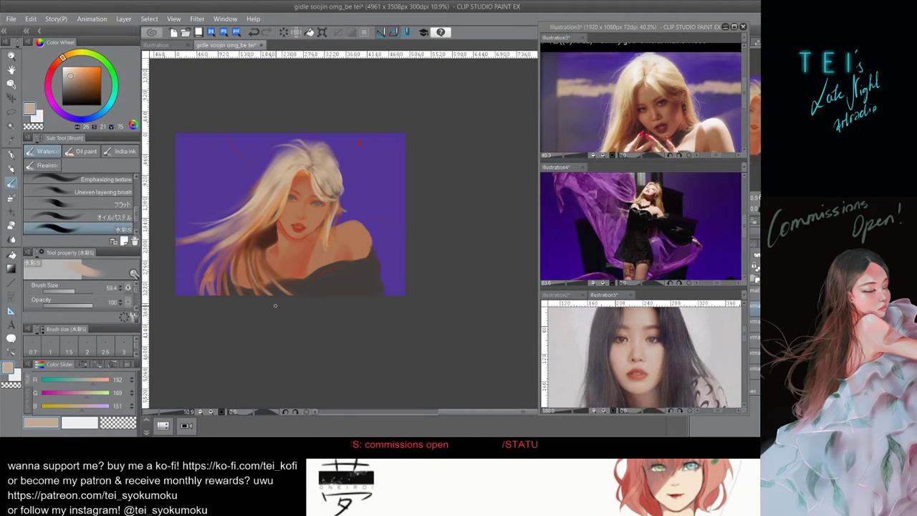
{"action": "left_click_drag", "start_coordinate": [243, 248], "coordinate": [243, 294]}
{"action": "key", "text": "ctrl+z"}
{"action": "mouse_move", "coordinate": [242, 248]}
{"action": "left_mouse_down"}
{"action": "mouse_move", "coordinate": [229, 258]}
{"action": "mouse_move", "coordinate": [228, 298]}
{"action": "left_mouse_up"}
{"action": "key", "text": "ctrl+z"}
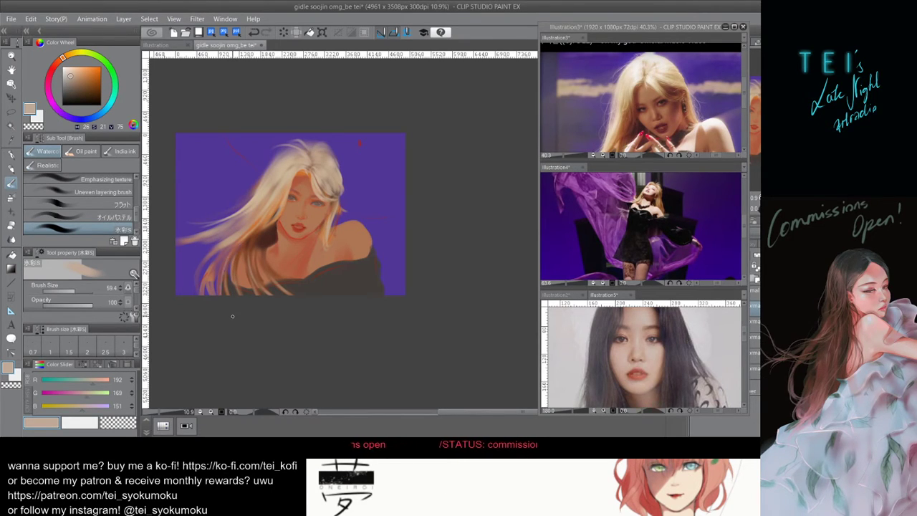
{"action": "key", "text": "ctrl+z"}
{"action": "mouse_move", "coordinate": [221, 266]}
{"action": "left_mouse_down"}
{"action": "mouse_move", "coordinate": [219, 296]}
{"action": "mouse_move", "coordinate": [233, 271]}
{"action": "mouse_move", "coordinate": [245, 295]}
{"action": "left_mouse_up"}
{"action": "key", "text": "ctrl+z"}
Sample reddish brown from the lower long-side hair and shade its strands at brush size 338.9, undoing the second stroke.
{"action": "left_click", "coordinate": [225, 269], "text": "alt"}
{"action": "left_click", "coordinate": [756, 267]}
{"action": "mouse_move", "coordinate": [235, 286]}
{"action": "left_mouse_down"}
{"action": "mouse_move", "coordinate": [228, 264]}
{"action": "mouse_move", "coordinate": [241, 268]}
{"action": "left_mouse_up"}
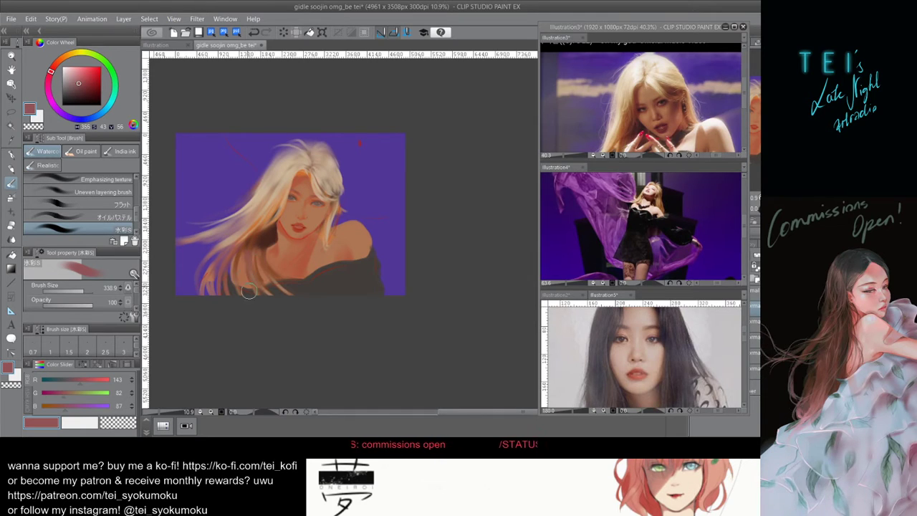
{"action": "mouse_move", "coordinate": [242, 248]}
{"action": "left_mouse_down"}
{"action": "mouse_move", "coordinate": [226, 264]}
{"action": "mouse_move", "coordinate": [228, 293]}
{"action": "left_mouse_up"}
{"action": "key", "text": "ctrl+z"}
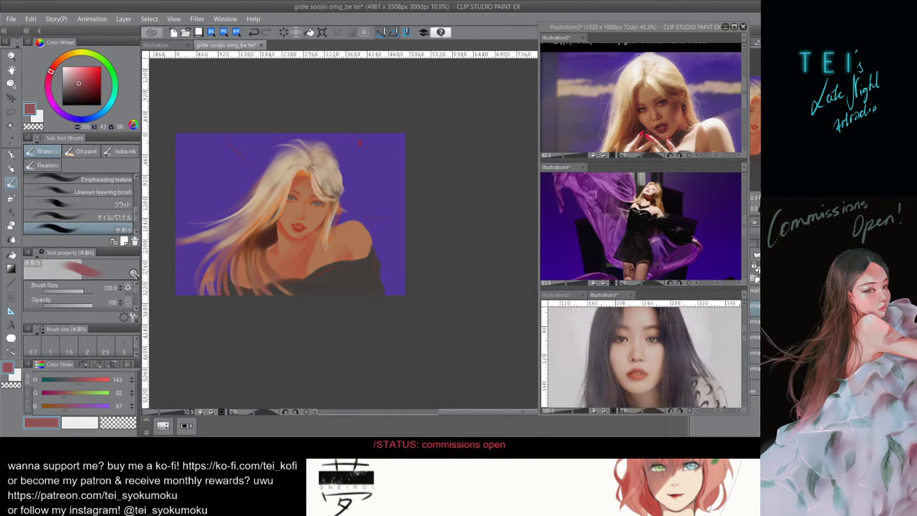
Try a short reddish-brown stroke on the lower long-side hair at brush size 109.8, undoing it.
{"action": "key", "text": "alt"}
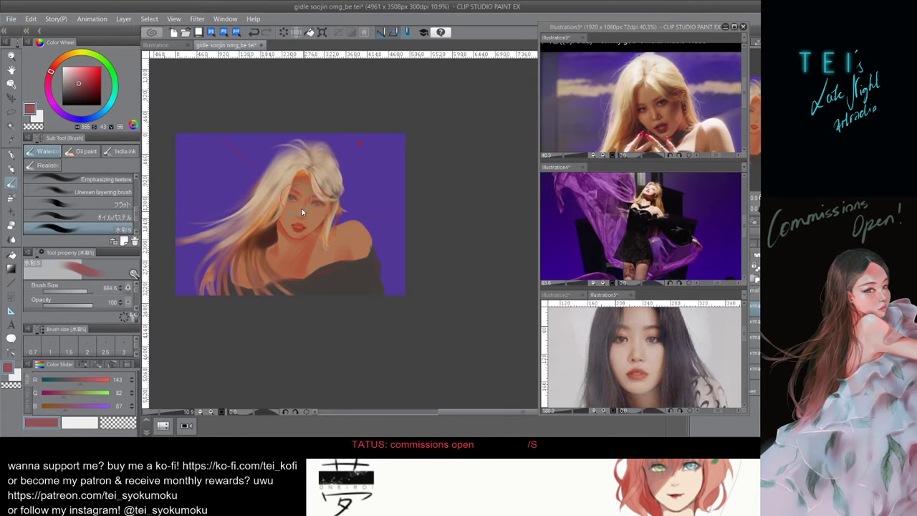
{"action": "left_click_drag", "start_coordinate": [306, 209], "coordinate": [298, 204]}
{"action": "left_click_drag", "start_coordinate": [224, 267], "coordinate": [229, 267]}
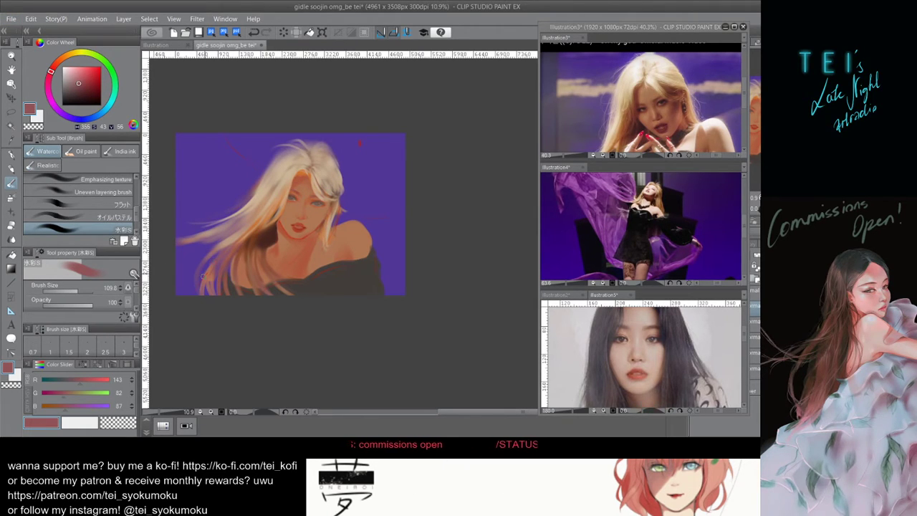
{"action": "key", "text": "ctrl+z"}
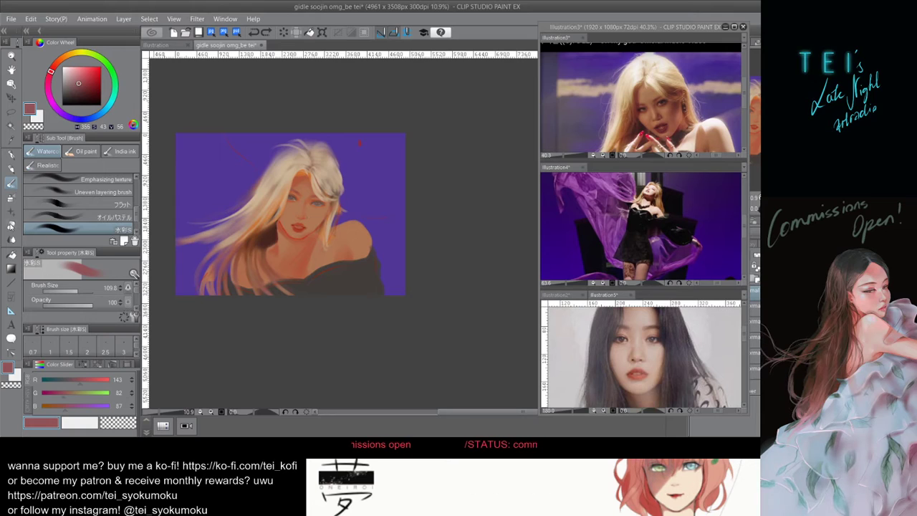
{"action": "key", "text": "e"}
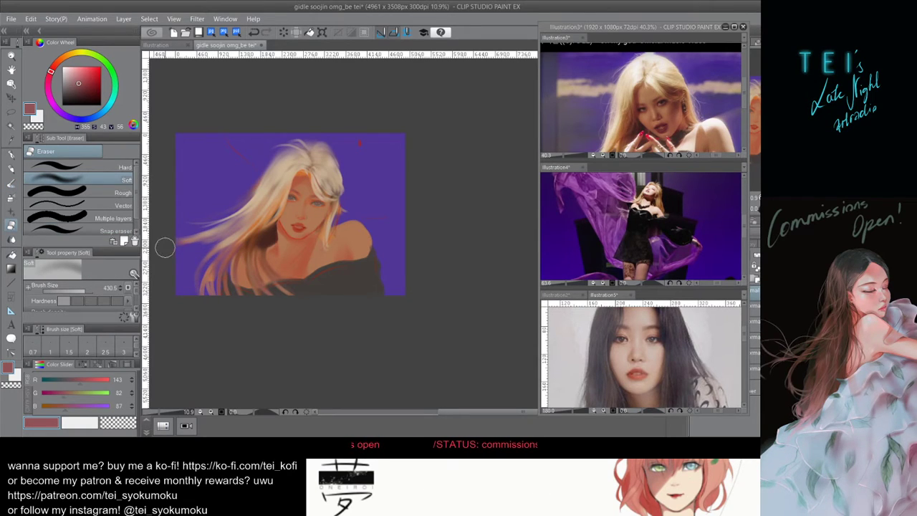
{"action": "key", "text": "bracketleft"}
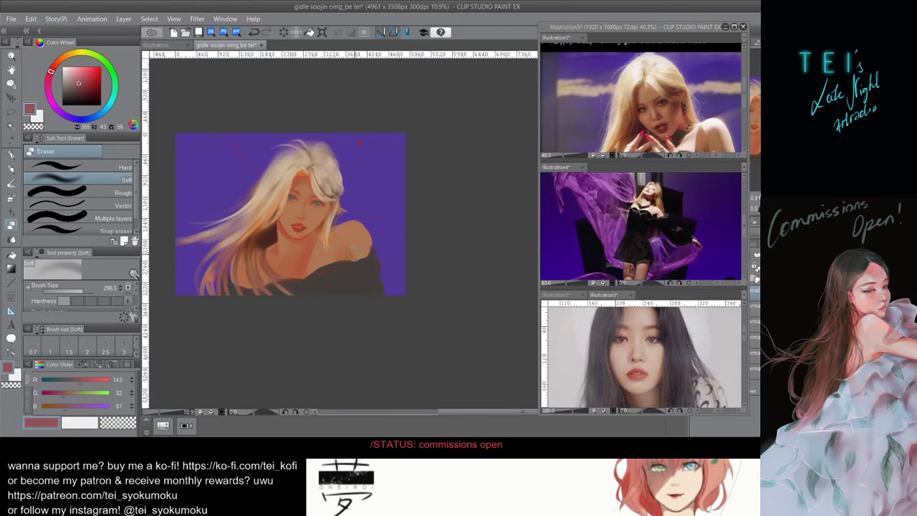
{"action": "left_click", "coordinate": [12, 183]}
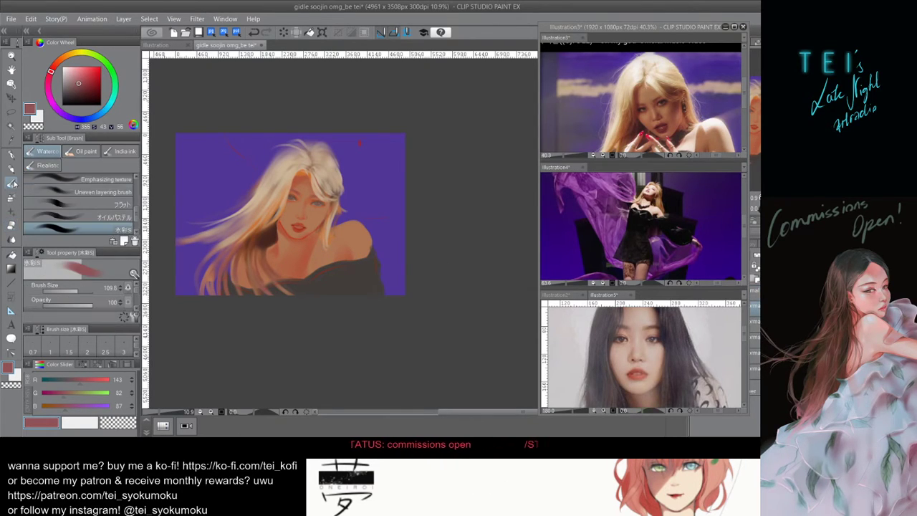
Sample beige from the short-side strand and paint a fine strand from the neck down to the chest at brush size 84.1.
{"action": "left_click", "coordinate": [327, 232], "text": "alt"}
{"action": "key", "text": "bracketright"}
{"action": "key", "text": "bracketright"}
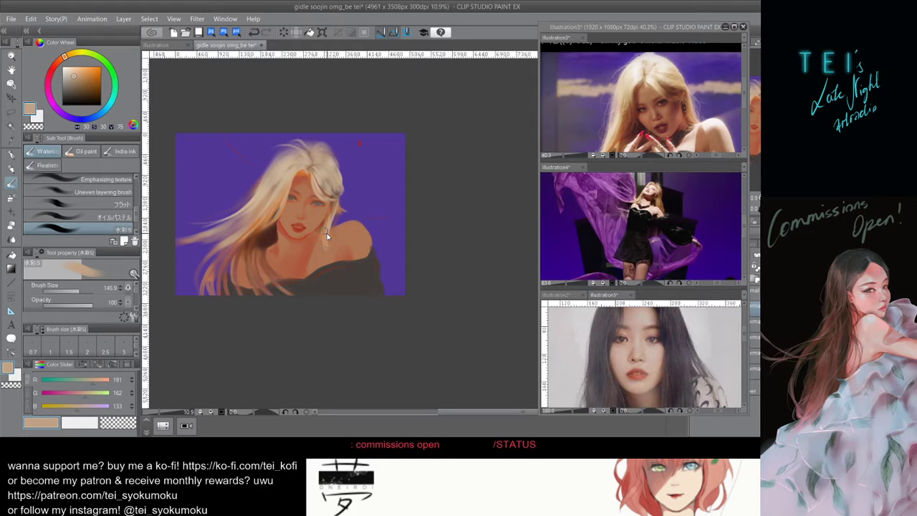
{"action": "key", "text": "bracketleft"}
{"action": "key", "text": "bracketleft"}
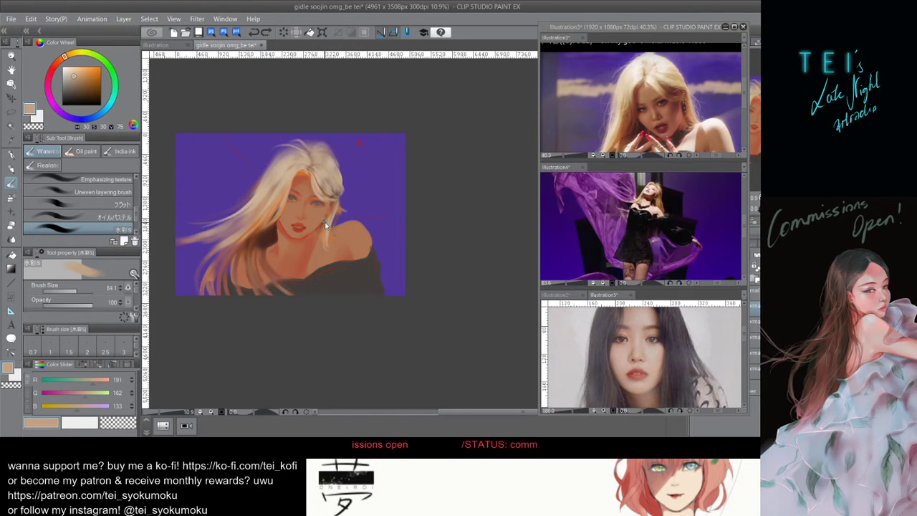
{"action": "left_click_drag", "start_coordinate": [317, 240], "coordinate": [313, 260]}
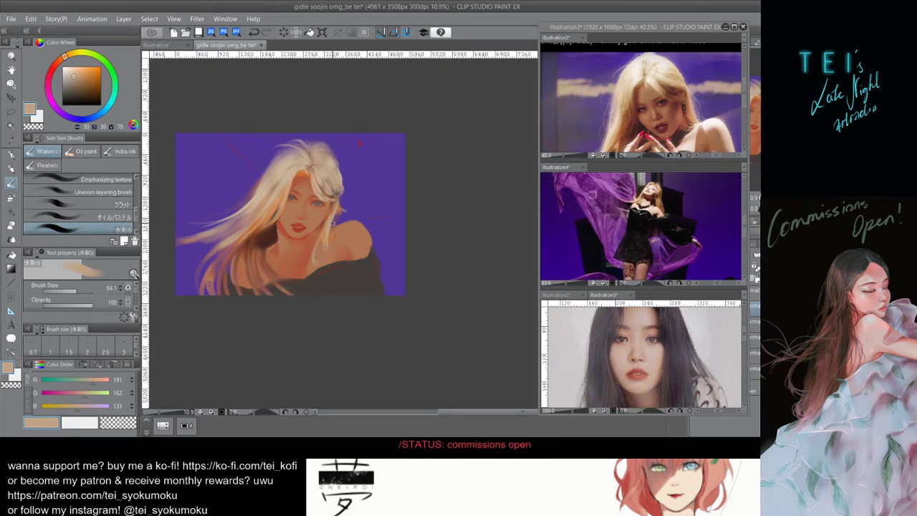
{"action": "key", "text": "bracketleft"}
{"action": "key", "text": "bracketleft"}
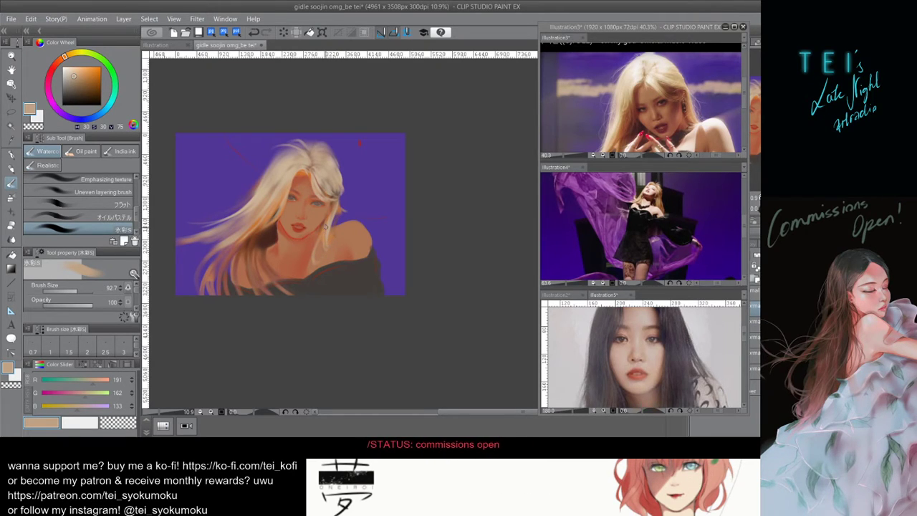
{"action": "key", "text": "bracketleft"}
{"action": "key", "text": "bracketleft"}
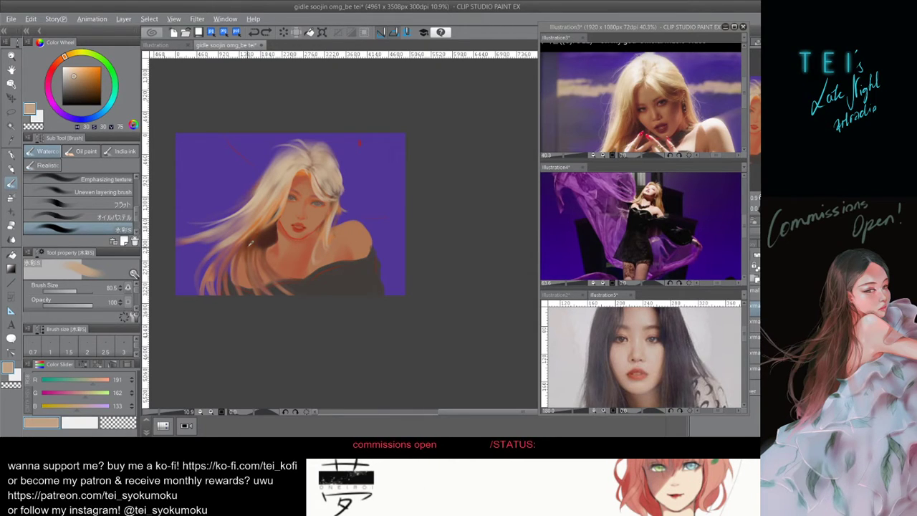
Sample reddish brown from the lower hair and try a strand beside the neck at brush size 80.5, undoing it.
{"action": "left_click", "coordinate": [208, 282], "text": "alt"}
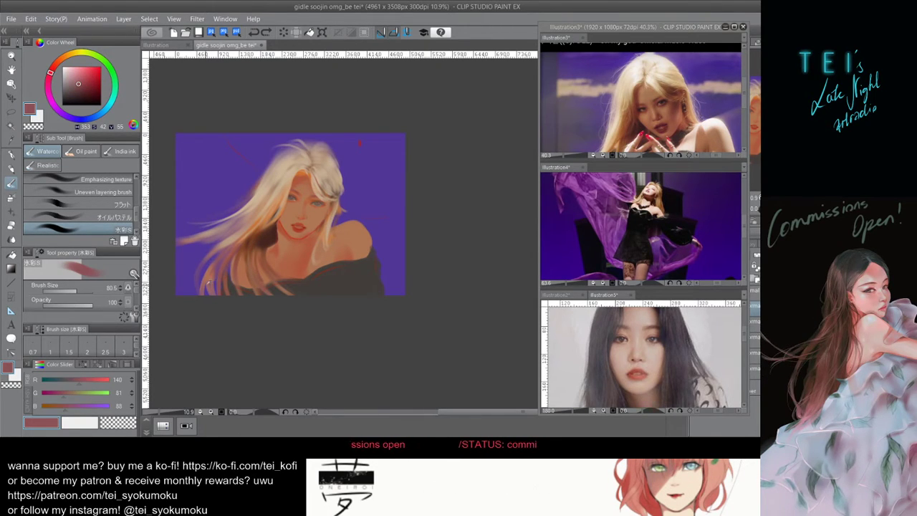
{"action": "left_click", "coordinate": [206, 283], "text": "alt"}
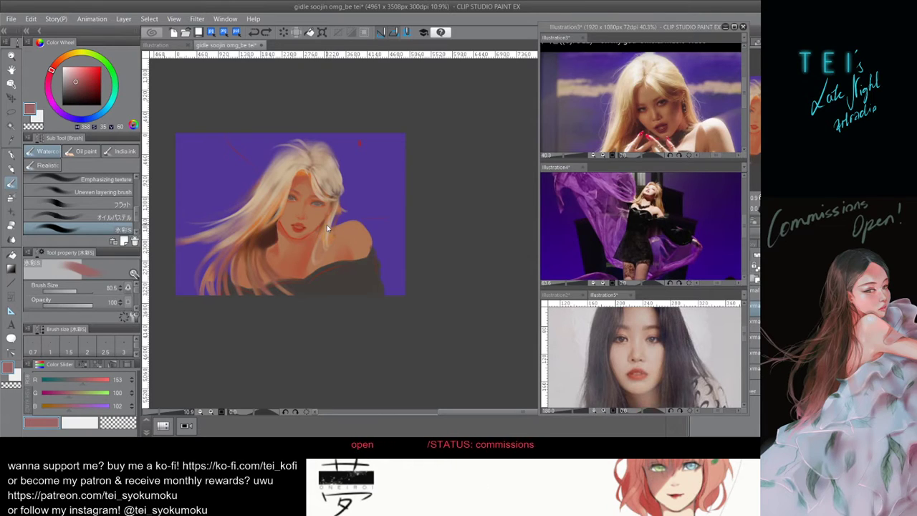
{"action": "key", "text": "ctrl+z"}
{"action": "left_click_drag", "start_coordinate": [317, 242], "coordinate": [314, 260]}
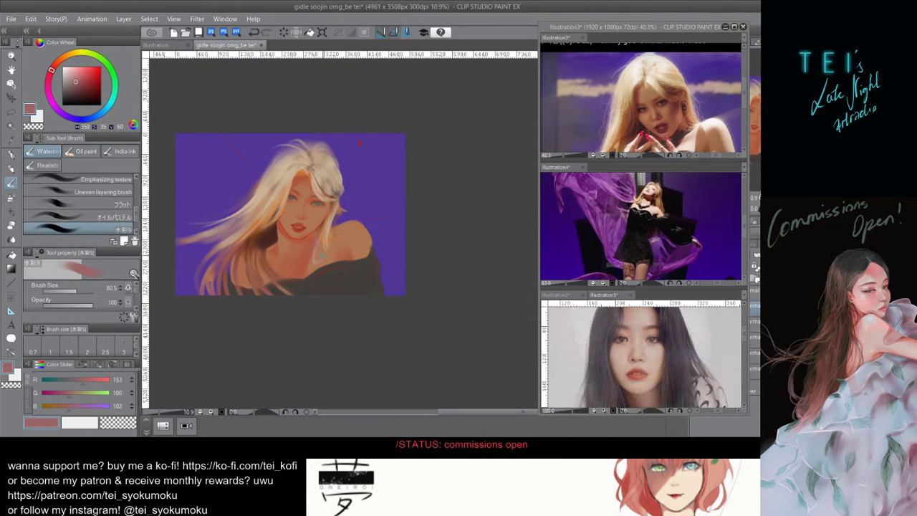
{"action": "key", "text": "ctrl+z"}
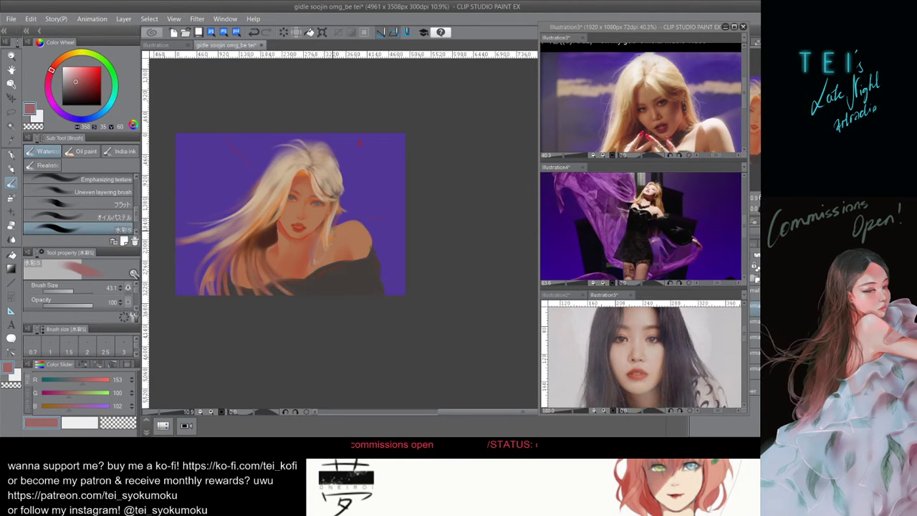
Sample muted pinkish beige from the long-side hair and paint flyaway tips over the purple background at brush size 183.5, undoing the first attempts.
{"action": "left_click", "coordinate": [223, 230], "text": "alt"}
{"action": "left_click_drag", "start_coordinate": [213, 239], "coordinate": [155, 254]}
{"action": "key", "text": "ctrl+z"}
{"action": "key", "text": "ctrl+z"}
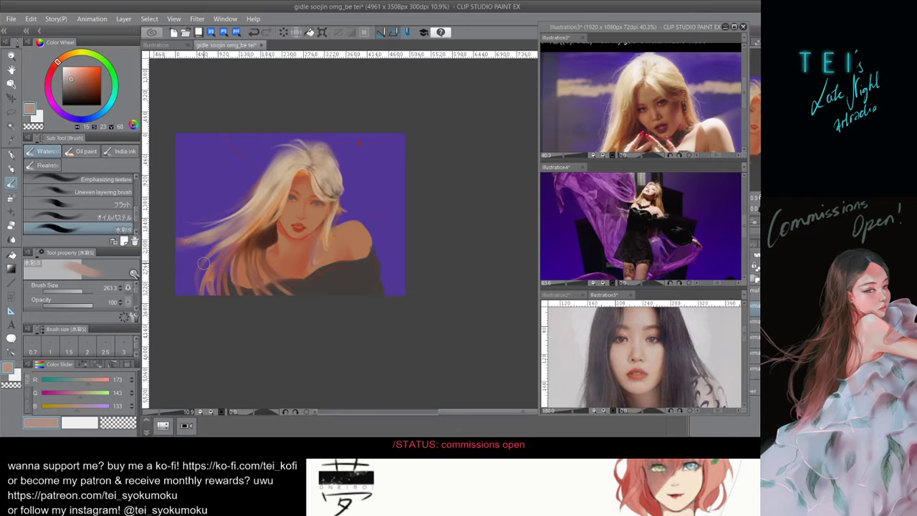
{"action": "mouse_move", "coordinate": [221, 242]}
{"action": "left_mouse_down"}
{"action": "mouse_move", "coordinate": [185, 253]}
{"action": "mouse_move", "coordinate": [176, 267]}
{"action": "mouse_move", "coordinate": [199, 245]}
{"action": "mouse_move", "coordinate": [142, 255]}
{"action": "left_mouse_up"}
{"action": "key", "text": "ctrl+z"}
{"action": "key", "text": "ctrl+z"}
{"action": "key", "text": "ctrl+z"}
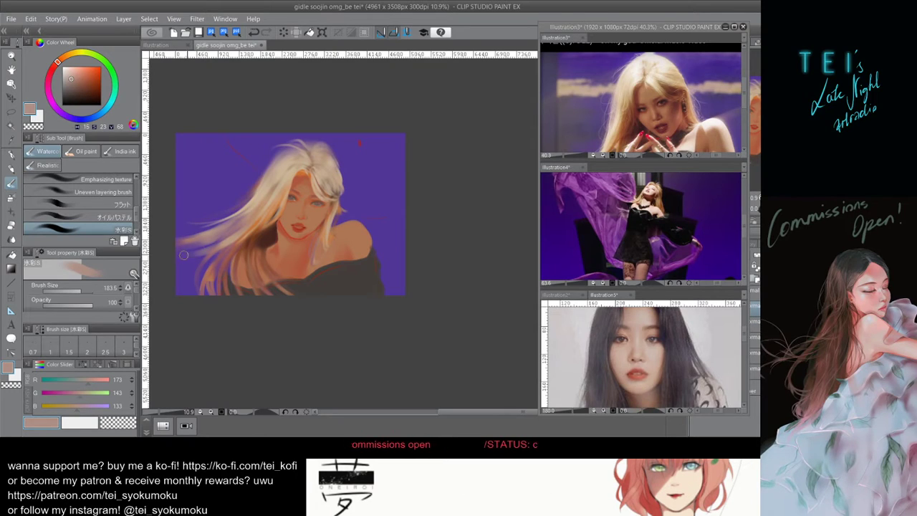
{"action": "left_click_drag", "start_coordinate": [208, 250], "coordinate": [146, 255]}
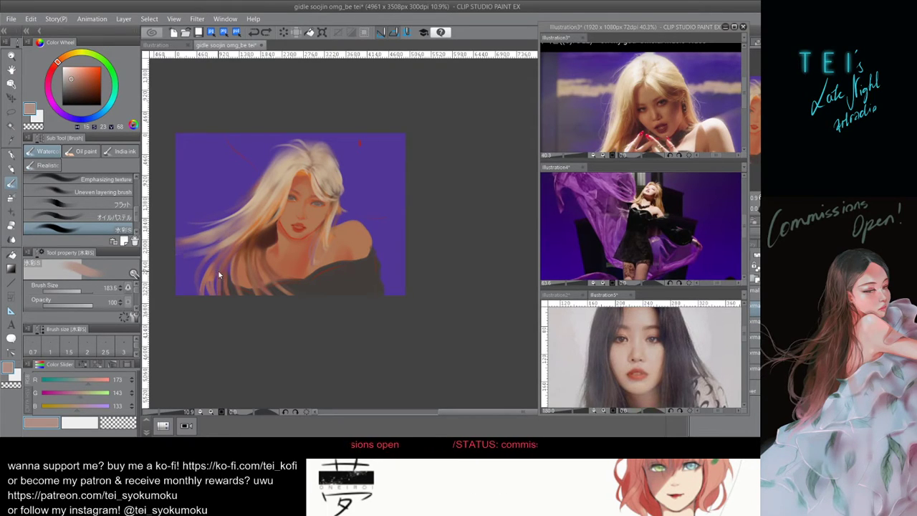
{"action": "left_click_drag", "start_coordinate": [200, 247], "coordinate": [162, 269]}
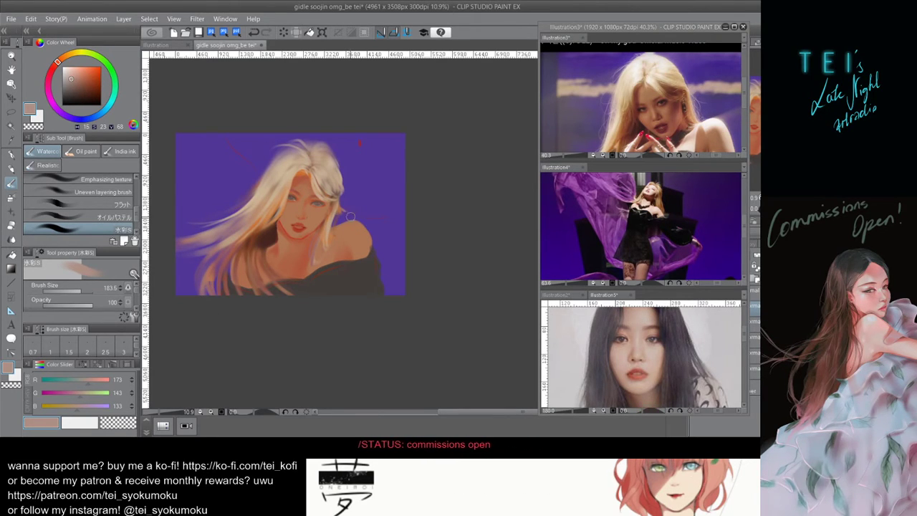
Try a pinkish-beige stroke along the outer edge of the short-side hair at brush size 136.4, undoing it.
{"action": "key", "text": "bracketleft"}
{"action": "key", "text": "bracketleft"}
{"action": "key", "text": "bracketleft"}
{"action": "key", "text": "bracketleft"}
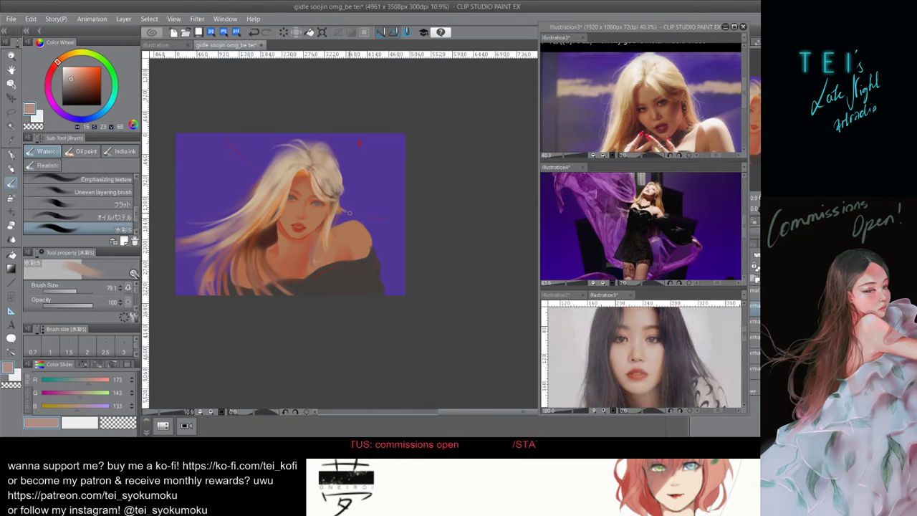
{"action": "key", "text": "bracketright"}
{"action": "key", "text": "bracketright"}
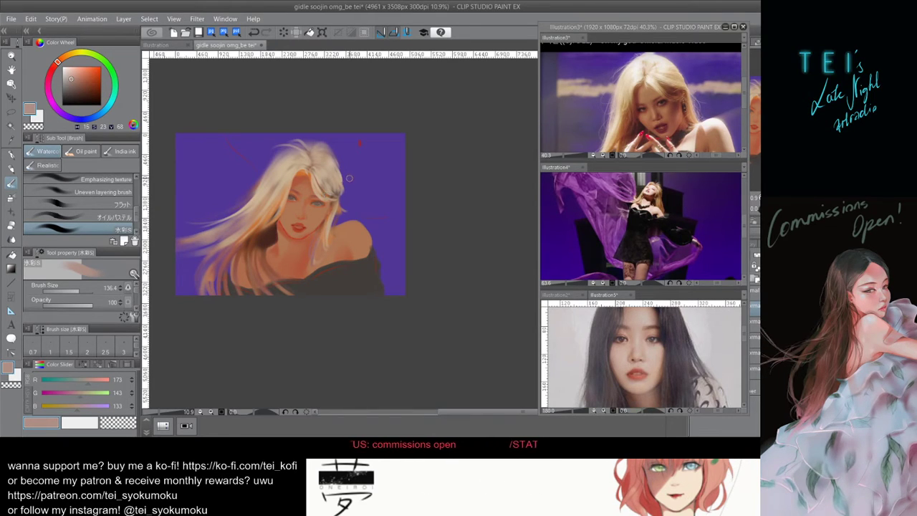
{"action": "mouse_move", "coordinate": [341, 181]}
{"action": "left_mouse_down"}
{"action": "mouse_move", "coordinate": [342, 207]}
{"action": "mouse_move", "coordinate": [321, 175]}
{"action": "mouse_move", "coordinate": [333, 195]}
{"action": "mouse_move", "coordinate": [337, 183]}
{"action": "mouse_move", "coordinate": [343, 209]}
{"action": "mouse_move", "coordinate": [318, 174]}
{"action": "mouse_move", "coordinate": [333, 196]}
{"action": "left_mouse_up"}
{"action": "key", "text": "ctrl+z"}
Paint a short pinkish-beige stroke in the short-side hair beside the forehead with a smaller brush, undoing the unwanted stroke.
{"action": "key", "text": "bracketleft"}
{"action": "key", "text": "bracketleft"}
{"action": "key", "text": "bracketleft"}
{"action": "key", "text": "ctrl+z"}
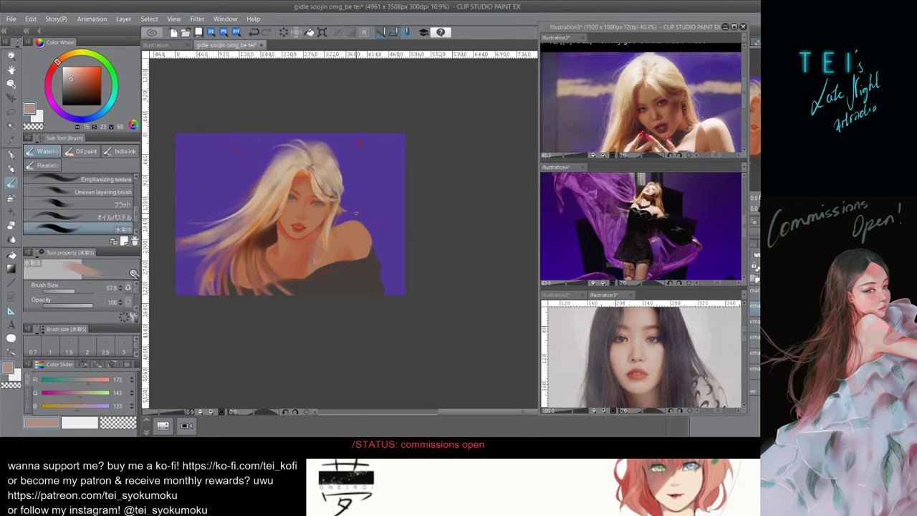
{"action": "left_click_drag", "start_coordinate": [326, 188], "coordinate": [337, 192]}
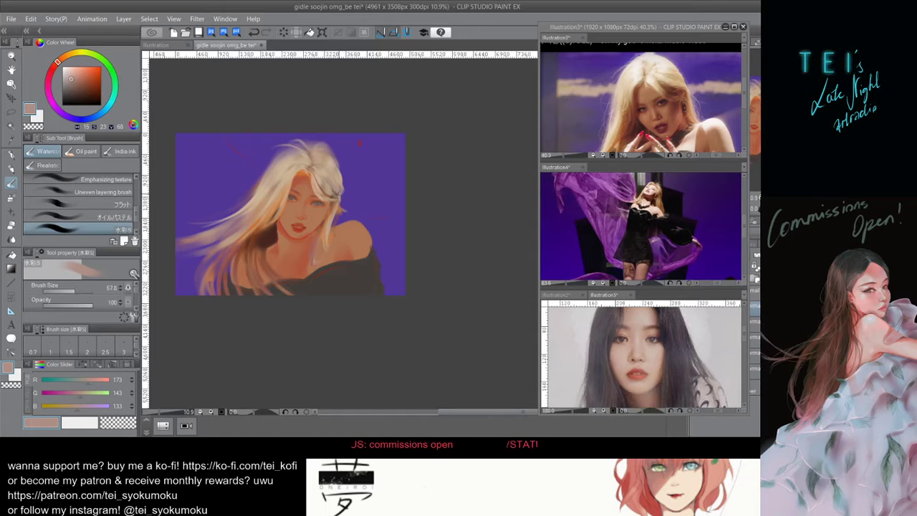
Sample light beige from the hair and try a strand from the fringe down beside the cheek with brush size 74.3.
{"action": "key", "text": "ctrl+z"}
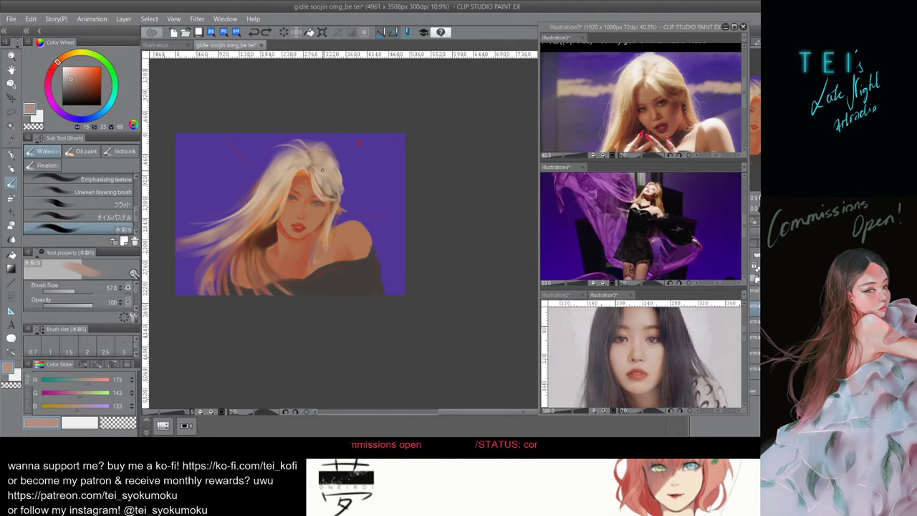
{"action": "left_click", "coordinate": [290, 163], "text": "alt"}
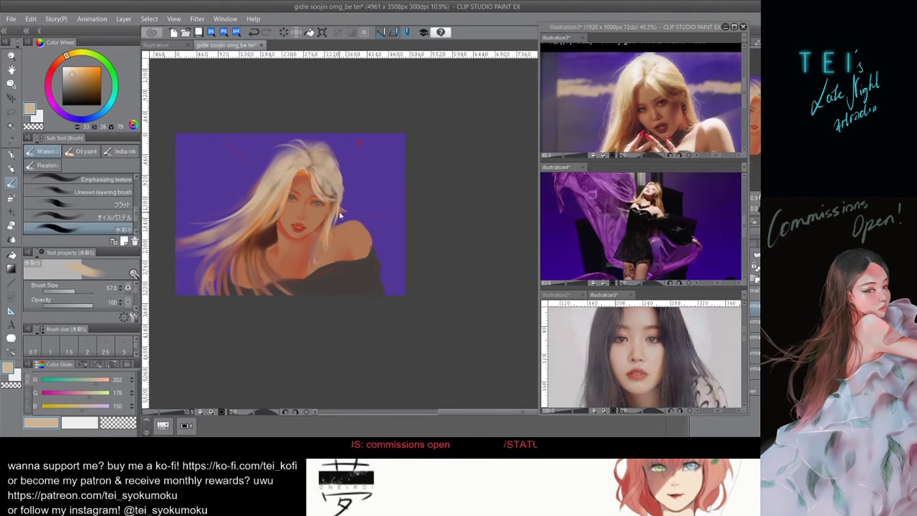
{"action": "key", "text": "bracketright"}
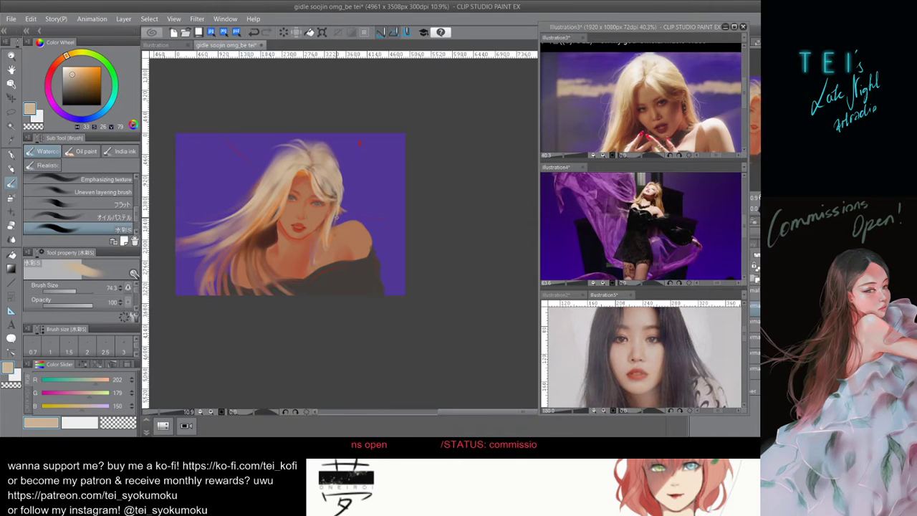
{"action": "key", "text": "ctrl+z"}
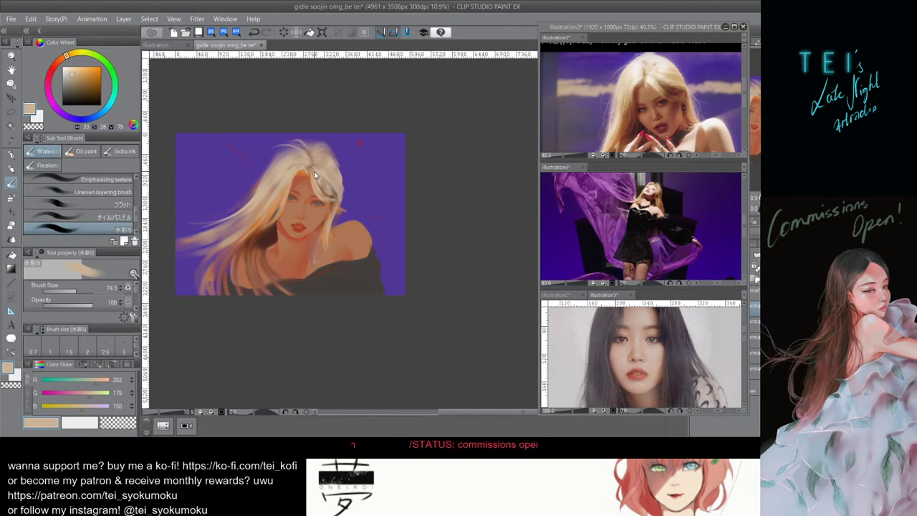
{"action": "left_click_drag", "start_coordinate": [322, 169], "coordinate": [335, 216]}
{"action": "key", "text": "ctrl+z"}
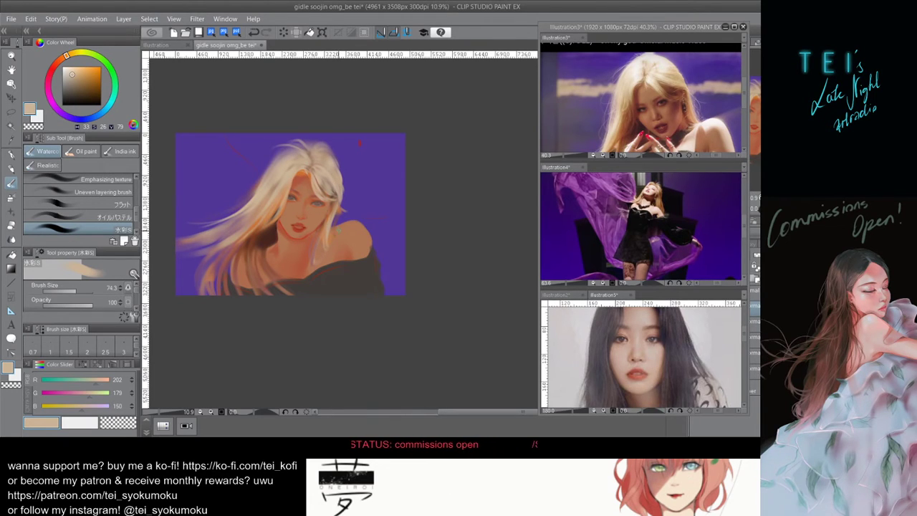
Try thinner beige strands along the outer edge of the fringe beside the face with brush size 50.6.
{"action": "key", "text": "["}
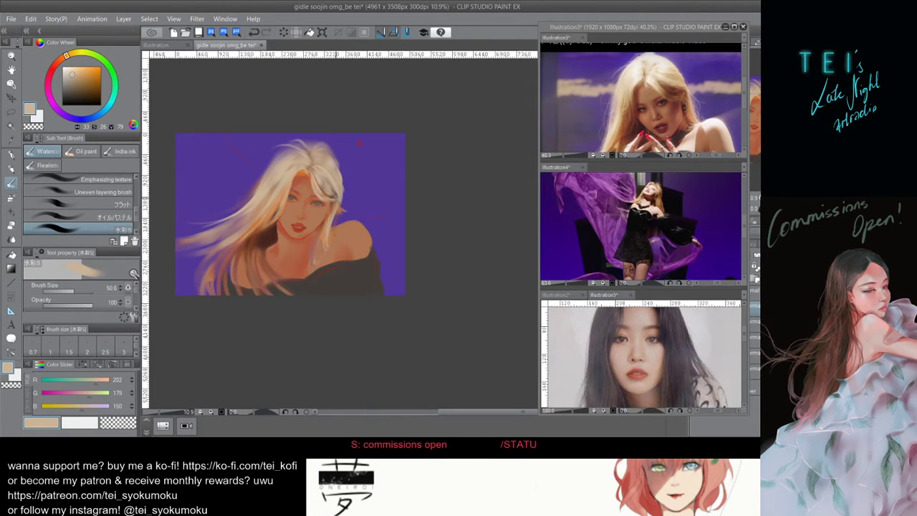
{"action": "key", "text": "ctrl+z"}
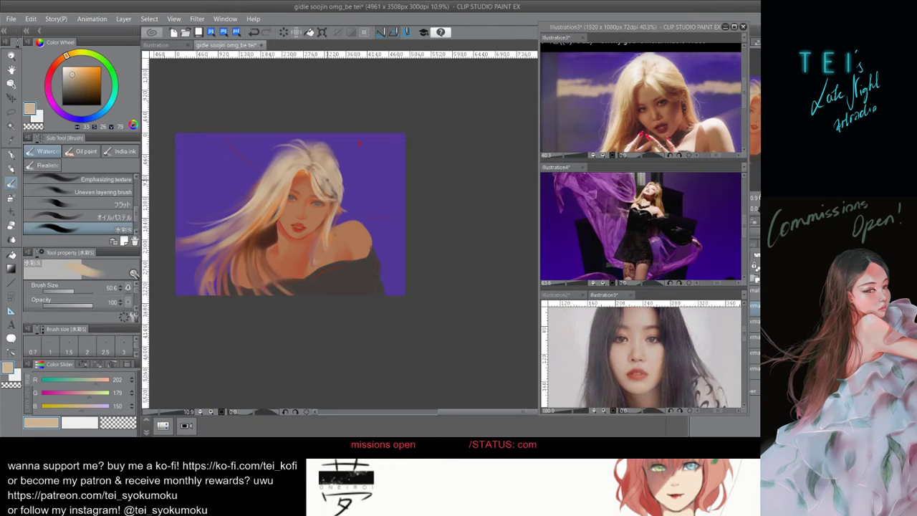
{"action": "key", "text": "ctrl+z"}
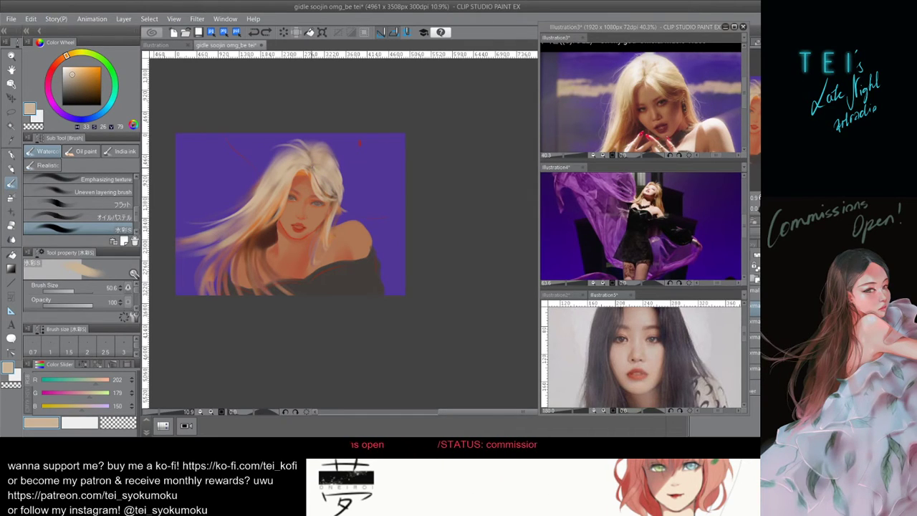
{"action": "key", "text": "ctrl+y"}
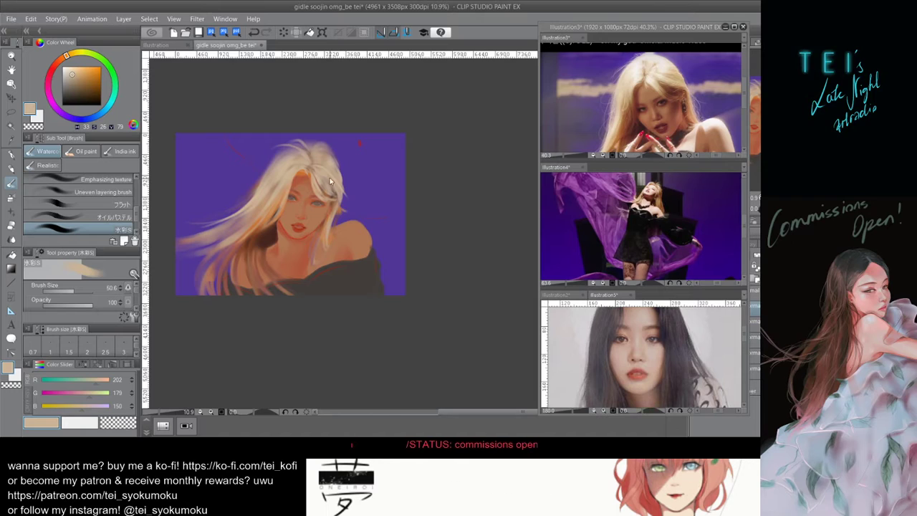
{"action": "key", "text": "ctrl+z"}
{"action": "left_click_drag", "start_coordinate": [340, 194], "coordinate": [337, 219]}
{"action": "key", "text": "ctrl+z"}
{"action": "key", "text": "ctrl+z"}
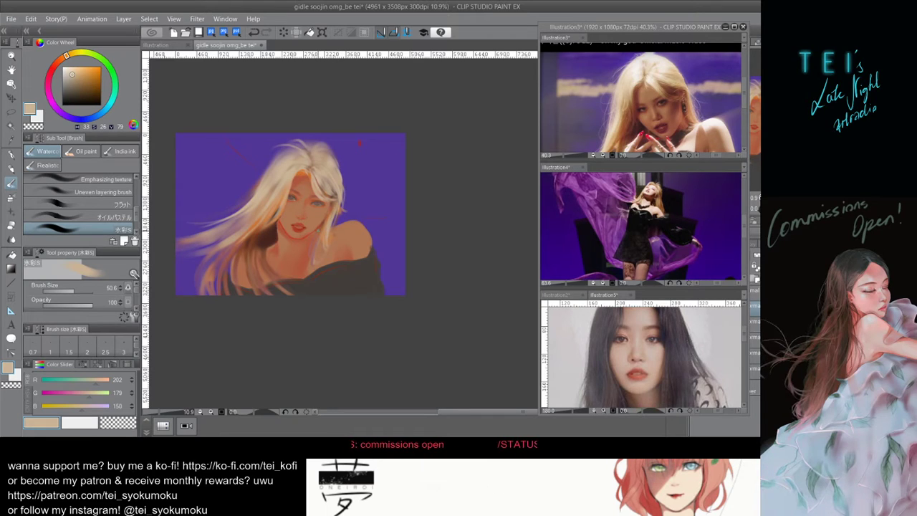
Compare the hair with and without the last strands by repeatedly undoing and redoing them.
{"action": "key", "text": "ctrl+y"}
{"action": "key", "text": "ctrl+z"}
{"action": "key", "text": "ctrl+y"}
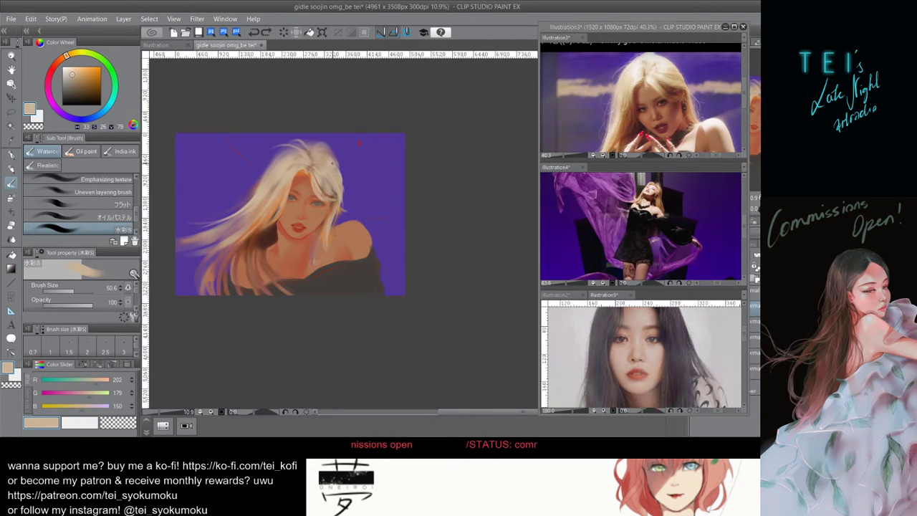
{"action": "key", "text": "ctrl+z"}
{"action": "key", "text": "ctrl+y"}
{"action": "key", "text": "ctrl+z"}
{"action": "key", "text": "ctrl+y"}
{"action": "key", "text": "ctrl+z"}
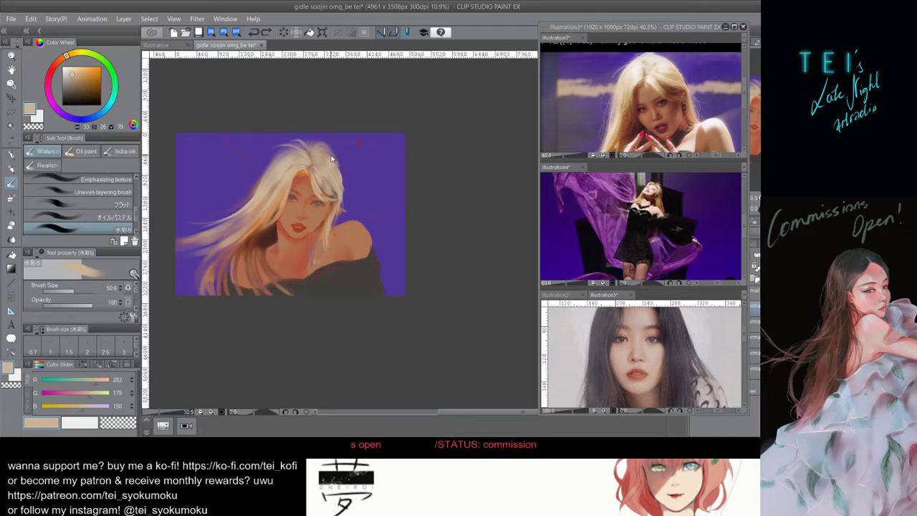
{"action": "key", "text": "ctrl+z"}
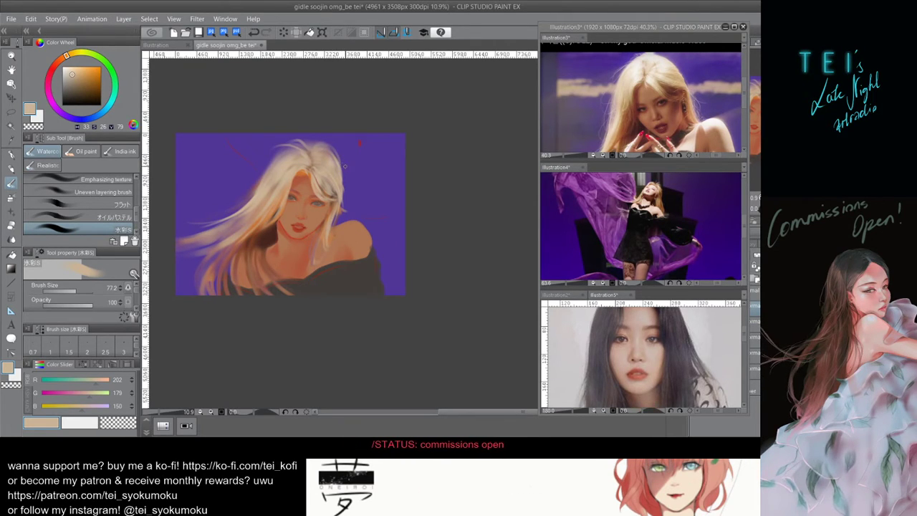
Paint light beige strands falling from beside the cheek towards the shoulder, undoing unwanted strokes.
{"action": "left_click_drag", "start_coordinate": [345, 165], "coordinate": [344, 165]}
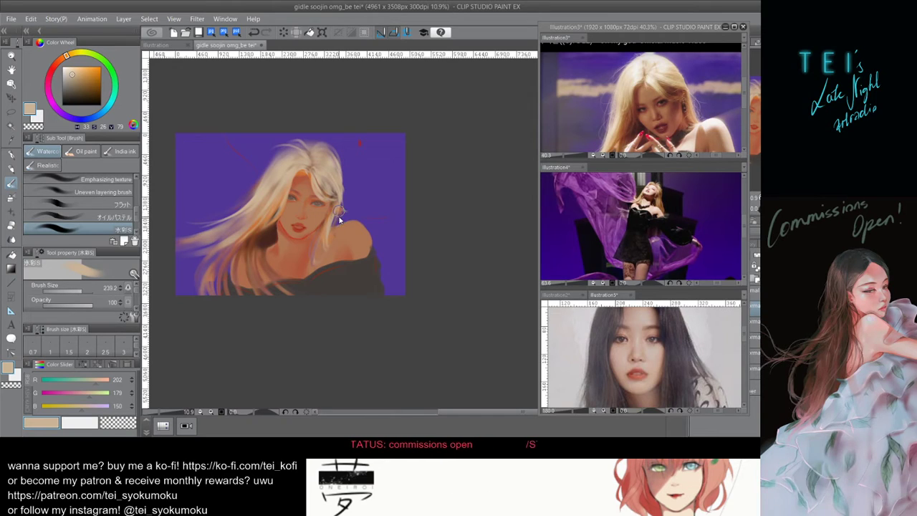
{"action": "left_click_drag", "start_coordinate": [342, 215], "coordinate": [321, 264]}
{"action": "key", "text": "ctrl+z"}
{"action": "left_click_drag", "start_coordinate": [340, 212], "coordinate": [324, 248]}
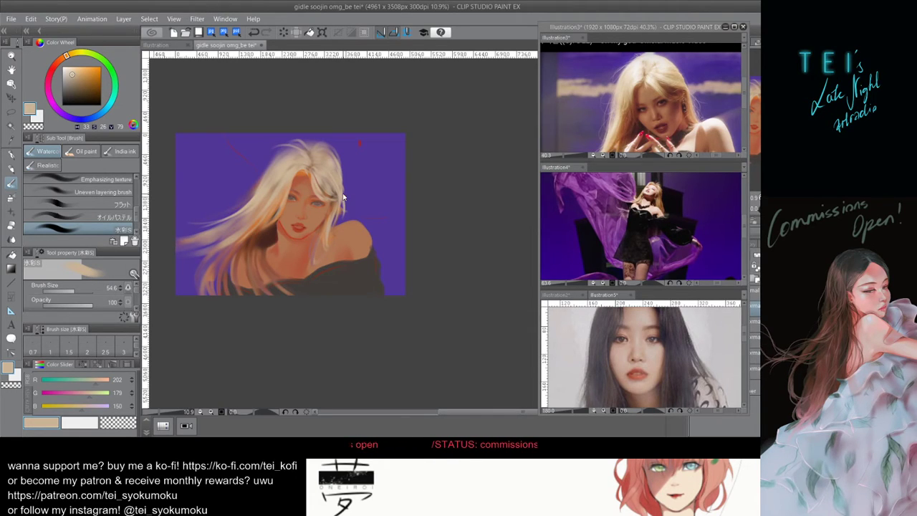
{"action": "mouse_move", "coordinate": [341, 189]}
{"action": "left_mouse_down"}
{"action": "mouse_move", "coordinate": [341, 214]}
{"action": "mouse_move", "coordinate": [341, 192]}
{"action": "left_mouse_up"}
{"action": "key", "text": "ctrl+z"}
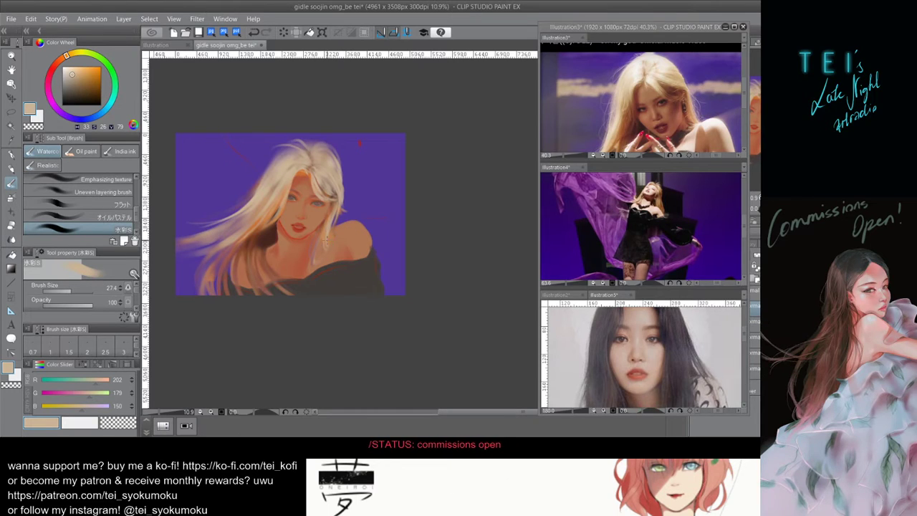
Paint a loose beige strand in the windblown hair and rework the parting at the forehead with beige and sampled orange.
{"action": "left_click_drag", "start_coordinate": [233, 217], "coordinate": [184, 203]}
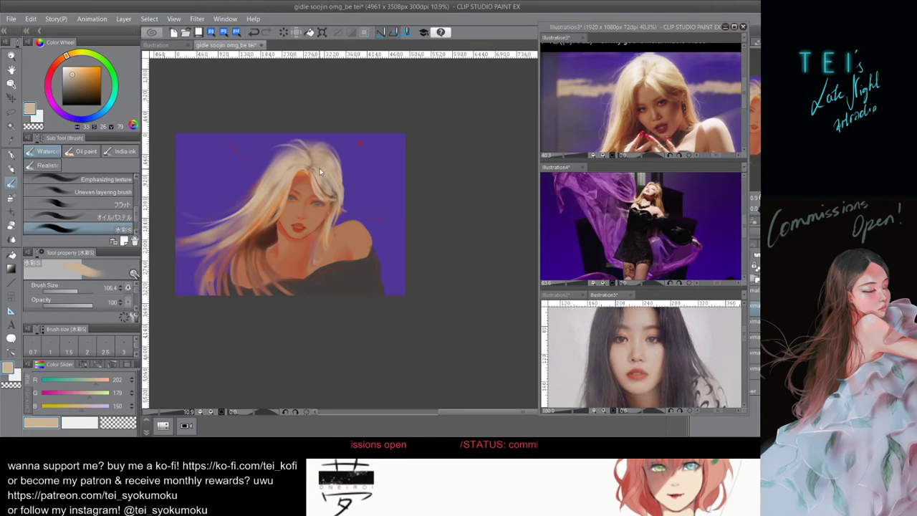
{"action": "left_click_drag", "start_coordinate": [322, 172], "coordinate": [307, 175]}
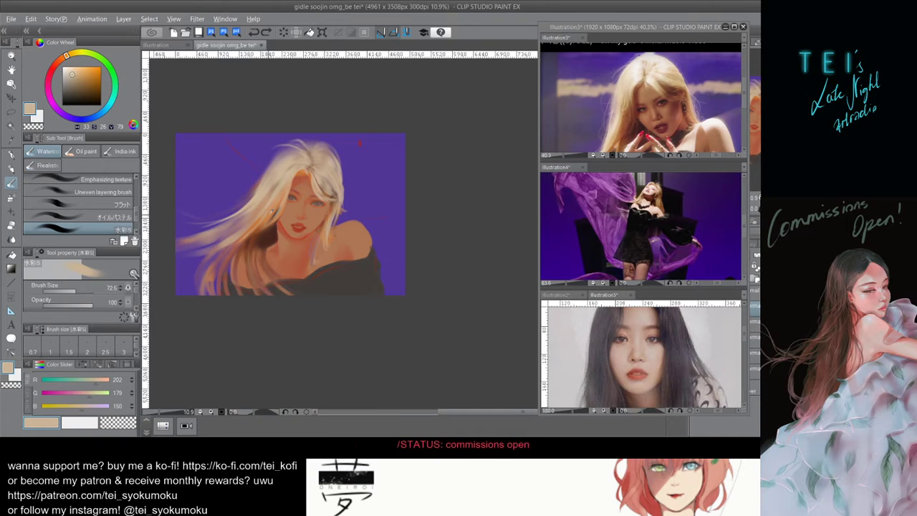
{"action": "left_click", "coordinate": [301, 175], "text": "alt"}
{"action": "left_click_drag", "start_coordinate": [296, 175], "coordinate": [306, 168]}
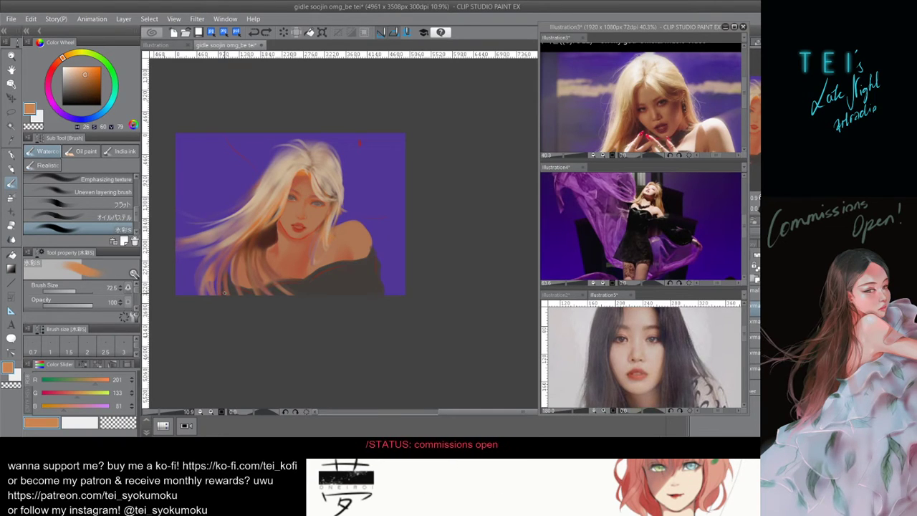
Sample muted pink from the lower windblown hair and try a stroke of it at the hairline parting.
{"action": "left_click", "coordinate": [220, 256], "text": "alt"}
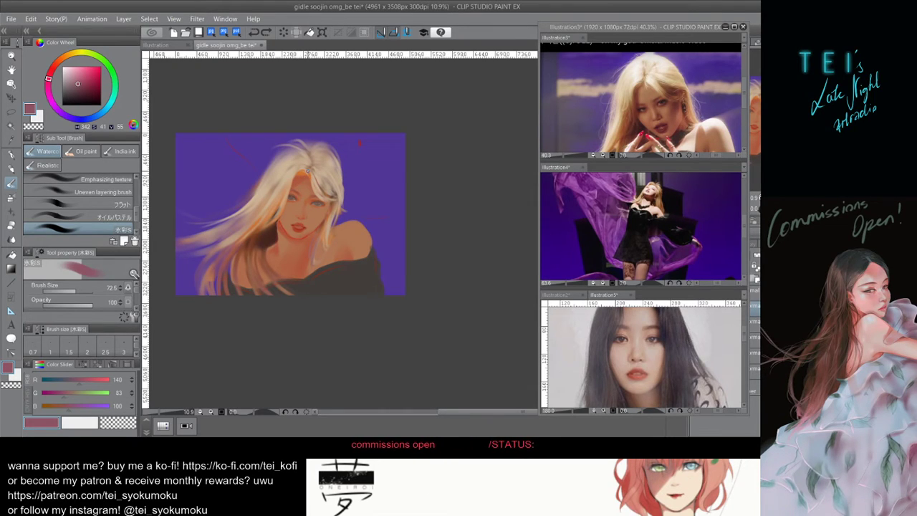
{"action": "left_click", "coordinate": [210, 254], "text": "alt"}
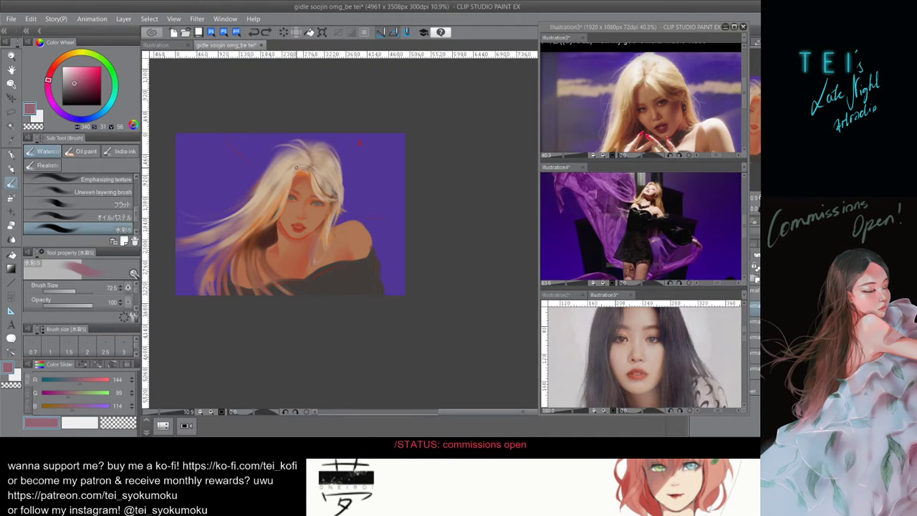
{"action": "left_click_drag", "start_coordinate": [296, 168], "coordinate": [301, 182]}
{"action": "key", "text": "ctrl+z"}
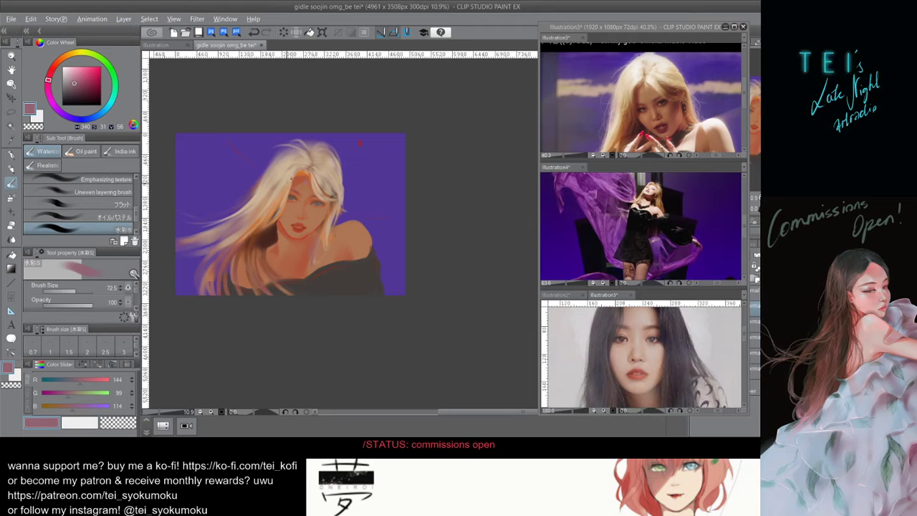
Try covering the hairline at the top of the forehead with light beige sampled beside the parting.
{"action": "left_click", "coordinate": [294, 170], "text": "alt"}
{"action": "mouse_move", "coordinate": [297, 169]}
{"action": "left_mouse_down"}
{"action": "mouse_move", "coordinate": [310, 182]}
{"action": "mouse_move", "coordinate": [308, 174]}
{"action": "left_mouse_up"}
{"action": "key", "text": "ctrl+z"}
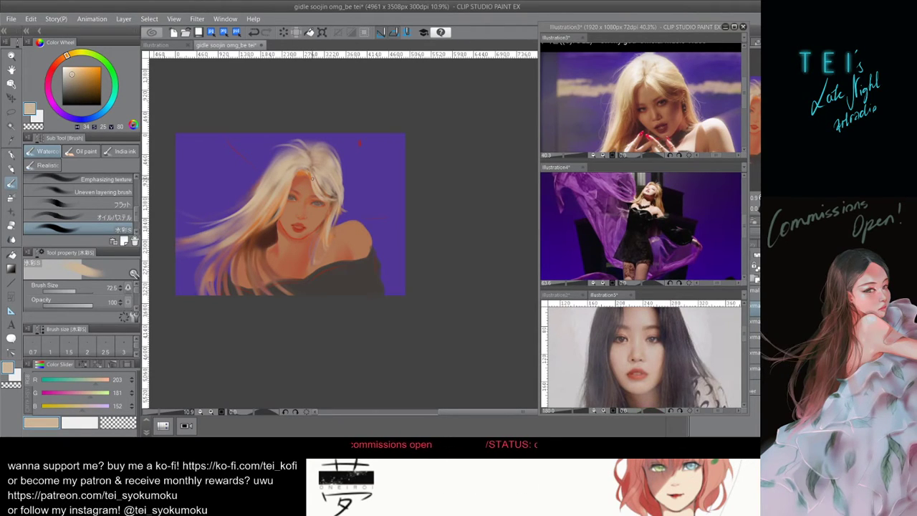
{"action": "key", "text": "ctrl+z"}
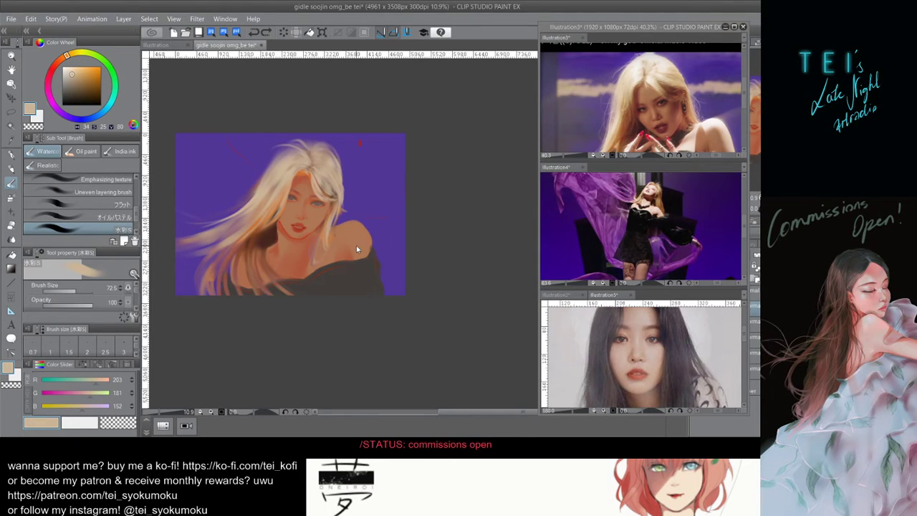
Resample light beige from the hair beside the fringe and enlarge the brush to size 198.7.
{"action": "key", "text": "]"}
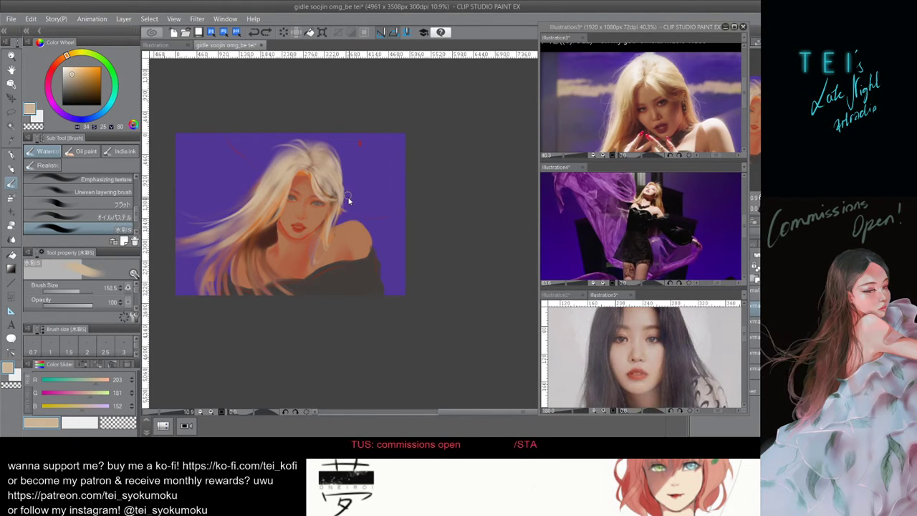
{"action": "left_click", "coordinate": [336, 177], "text": "alt"}
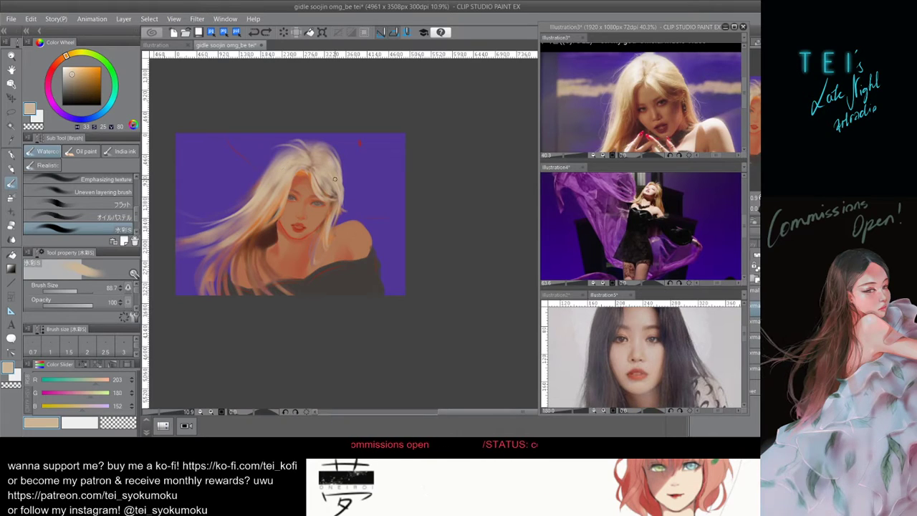
{"action": "key", "text": "]"}
{"action": "key", "text": "]"}
{"action": "key", "text": "]"}
{"action": "key", "text": "bracketright"}
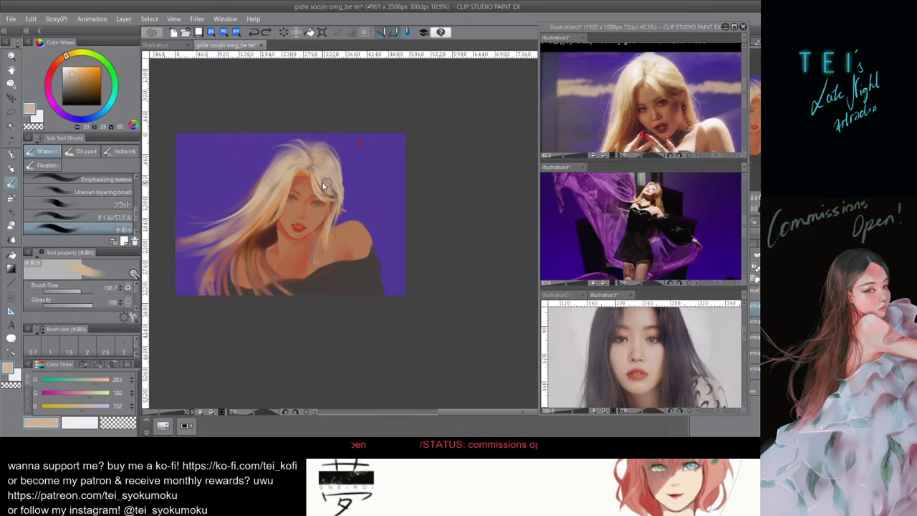
{"action": "left_click", "coordinate": [327, 186], "text": "ctrl+alt"}
Reduce the brush size to 54.6 and try a beige strand across the chest below the neck.
{"action": "key", "text": "bracketleft"}
{"action": "key", "text": "bracketleft"}
{"action": "key", "text": "bracketleft"}
{"action": "key", "text": "bracketleft"}
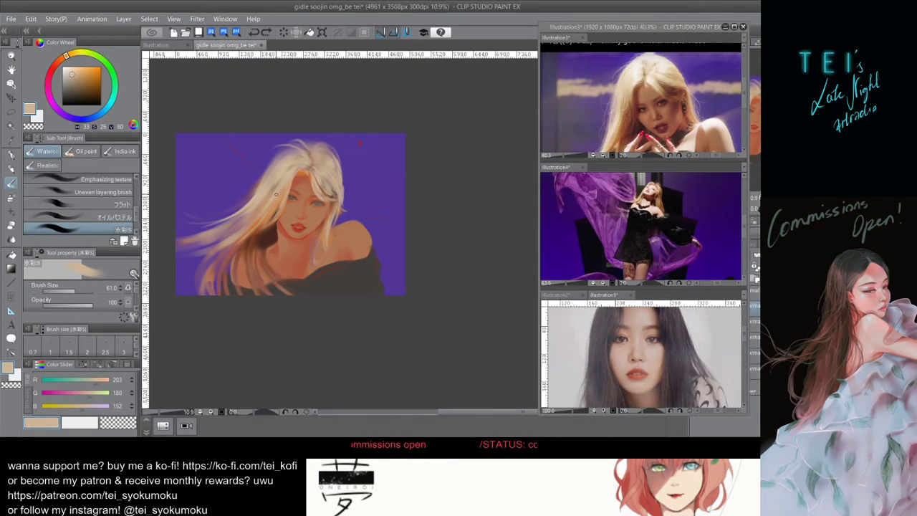
{"action": "key", "text": "["}
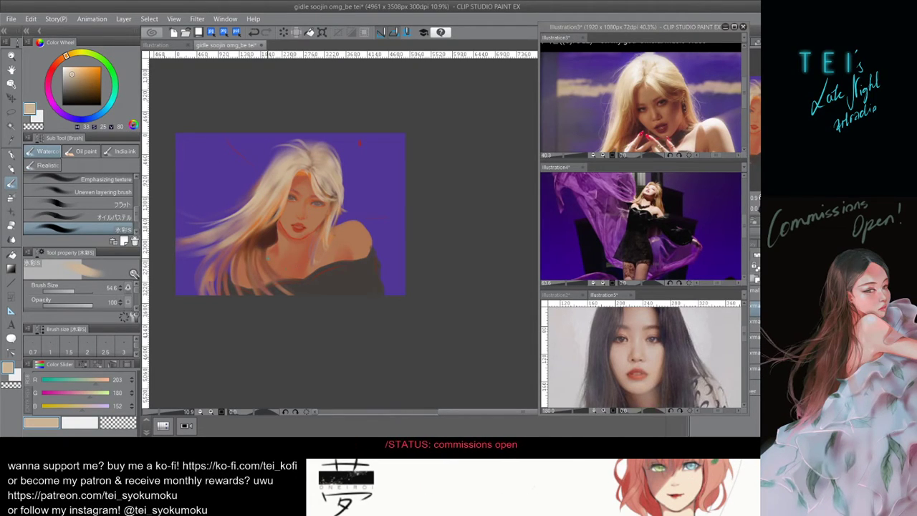
{"action": "left_click_drag", "start_coordinate": [270, 262], "coordinate": [297, 283]}
{"action": "key", "text": "ctrl+z"}
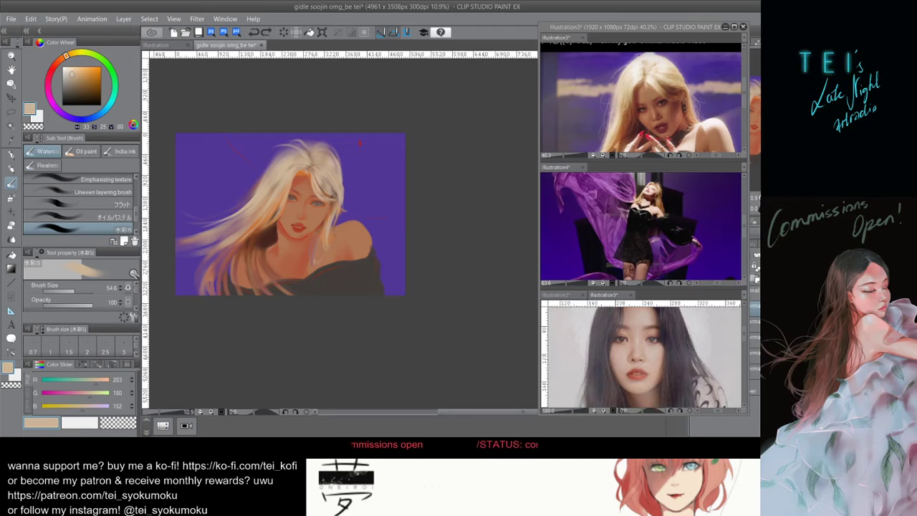
Switch to the Soft eraser, reduce its size to 242.6, and undo the last change to the painting.
{"action": "left_click", "coordinate": [10, 225]}
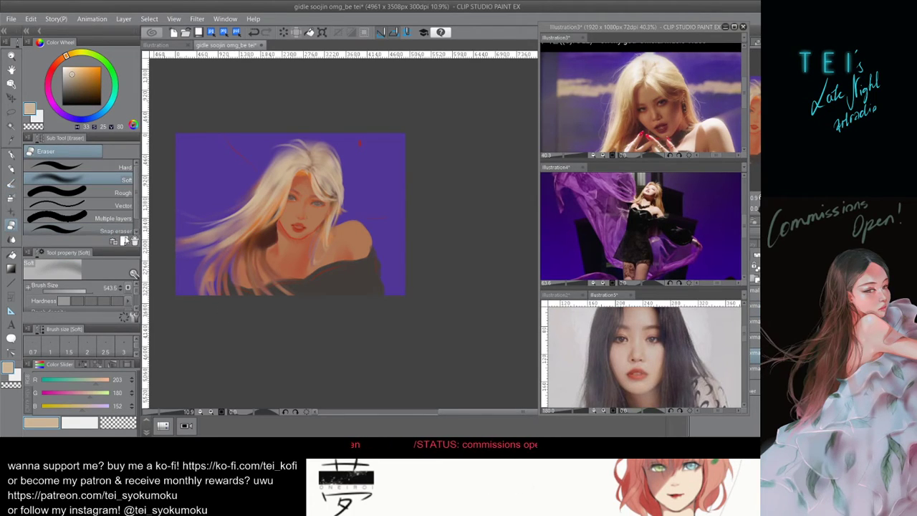
{"action": "key", "text": "bracketleft"}
{"action": "key", "text": "bracketleft"}
{"action": "key", "text": "bracketleft"}
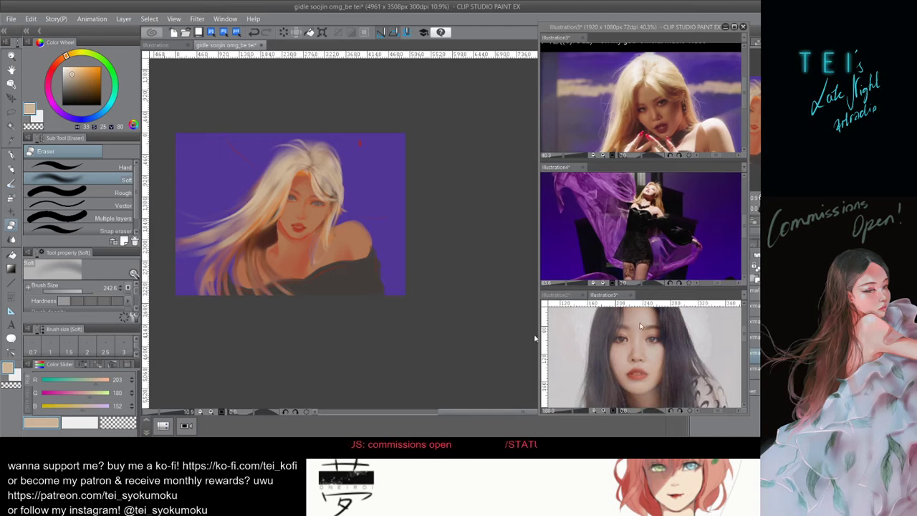
{"action": "key", "text": "ctrl+z"}
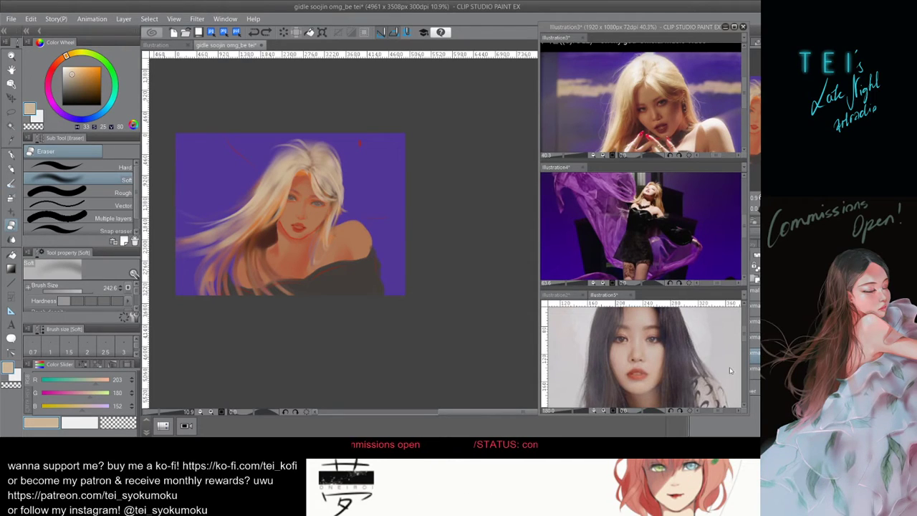
Try light peach watercolour strokes where the hair meets the bare shoulder, then undo them.
{"action": "left_click", "coordinate": [317, 272], "text": "alt"}
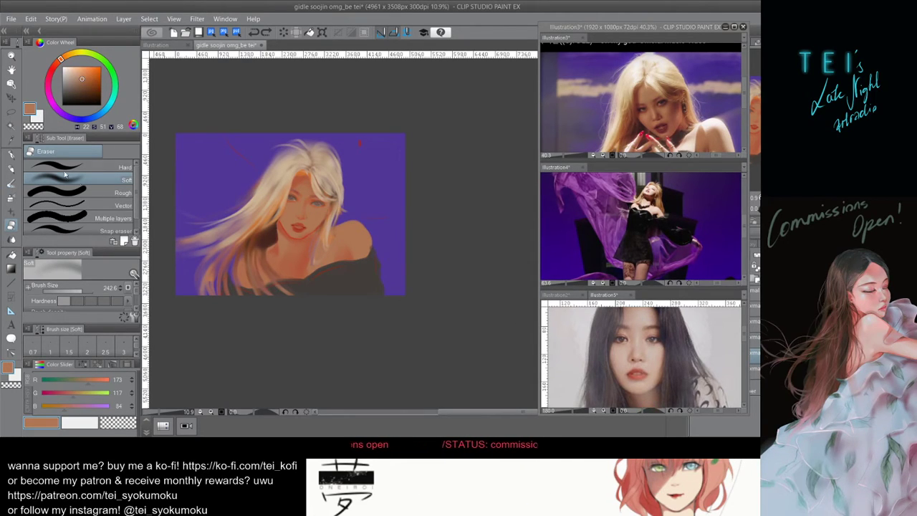
{"action": "left_click", "coordinate": [71, 71]}
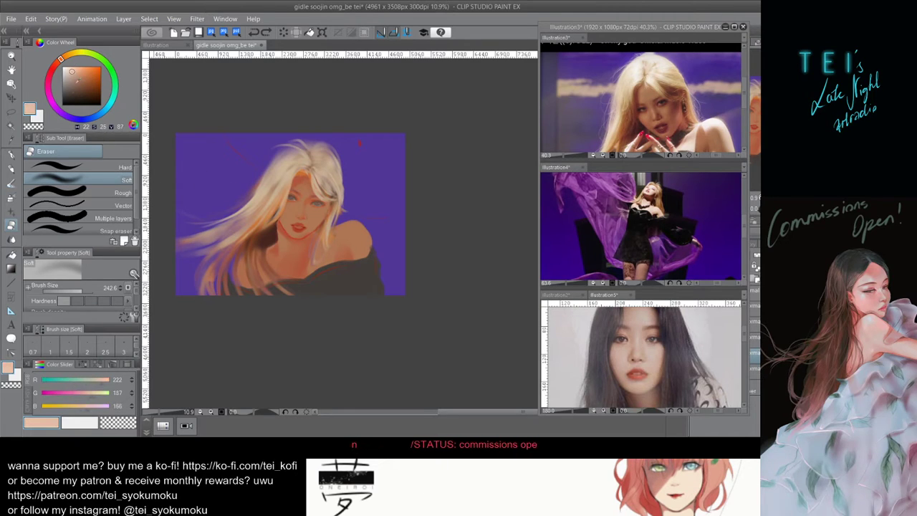
{"action": "left_click", "coordinate": [14, 186]}
{"action": "left_click_drag", "start_coordinate": [339, 230], "coordinate": [349, 218]}
{"action": "mouse_move", "coordinate": [349, 219]}
{"action": "left_mouse_down"}
{"action": "mouse_move", "coordinate": [366, 269]}
{"action": "mouse_move", "coordinate": [335, 222]}
{"action": "mouse_move", "coordinate": [350, 219]}
{"action": "mouse_move", "coordinate": [332, 248]}
{"action": "mouse_move", "coordinate": [364, 251]}
{"action": "mouse_move", "coordinate": [355, 215]}
{"action": "mouse_move", "coordinate": [343, 262]}
{"action": "mouse_move", "coordinate": [359, 277]}
{"action": "mouse_move", "coordinate": [345, 229]}
{"action": "left_mouse_up"}
{"action": "key", "text": "ctrl+z"}
{"action": "key", "text": "ctrl+z"}
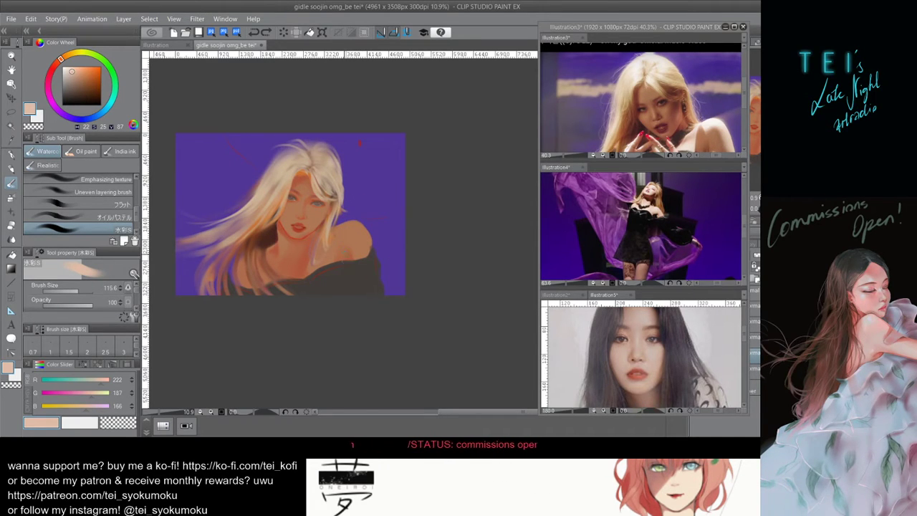
Sample reddish brown from the edge of the face and try shading the neck with the brush enlarged to size 546.5.
{"action": "left_click", "coordinate": [293, 195], "text": "alt"}
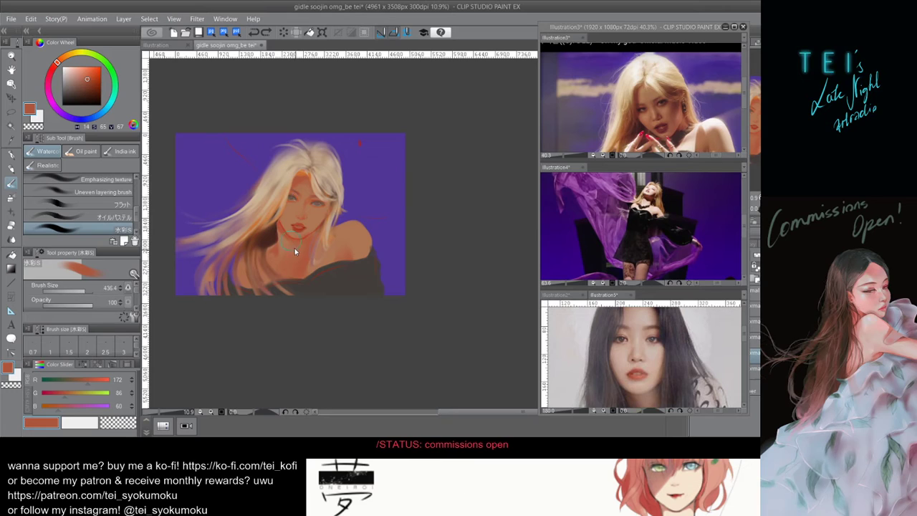
{"action": "left_click_drag", "start_coordinate": [294, 248], "coordinate": [281, 239]}
{"action": "key", "text": "ctrl+z"}
{"action": "left_click_drag", "start_coordinate": [278, 239], "coordinate": [283, 239]}
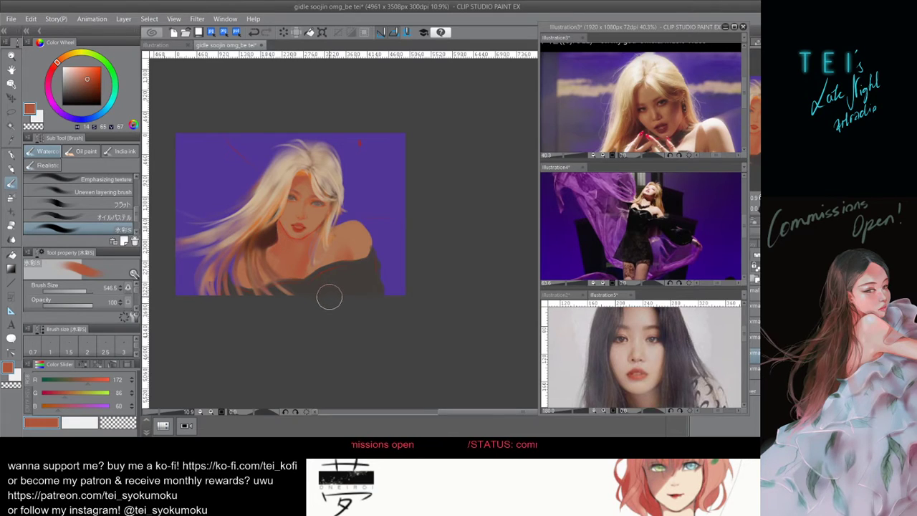
{"action": "key", "text": "ctrl+z"}
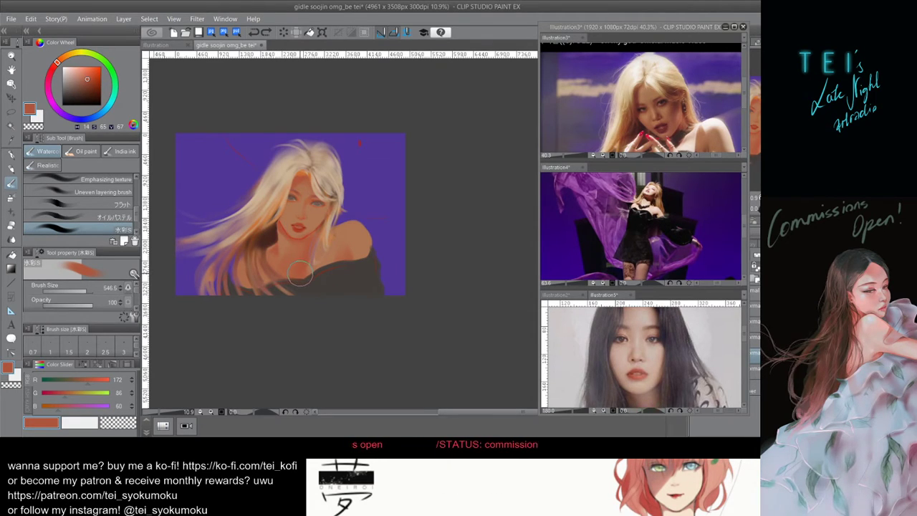
Try reddish-brown shading on the neck below the jaw with smaller brush sizes, down to 221.6.
{"action": "mouse_move", "coordinate": [271, 238]}
{"action": "left_mouse_down"}
{"action": "mouse_move", "coordinate": [315, 289]}
{"action": "mouse_move", "coordinate": [281, 241]}
{"action": "left_mouse_up"}
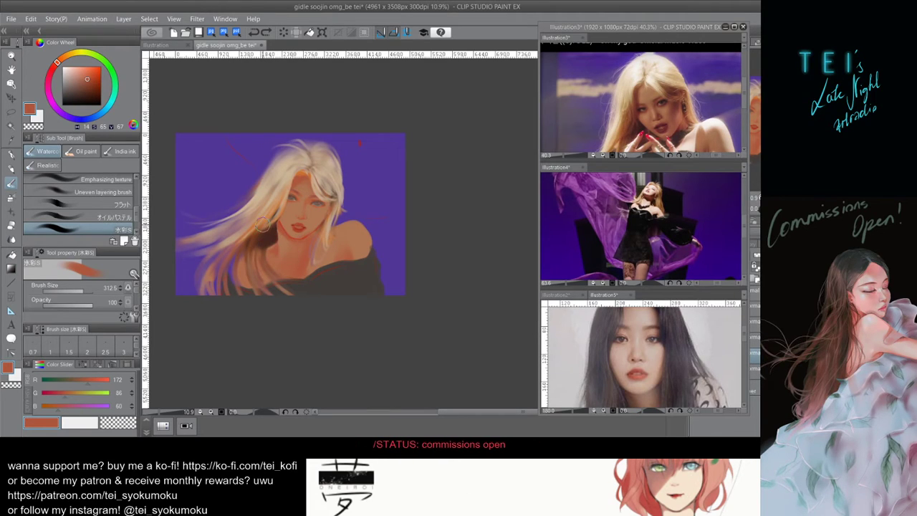
{"action": "key", "text": "ctrl+z"}
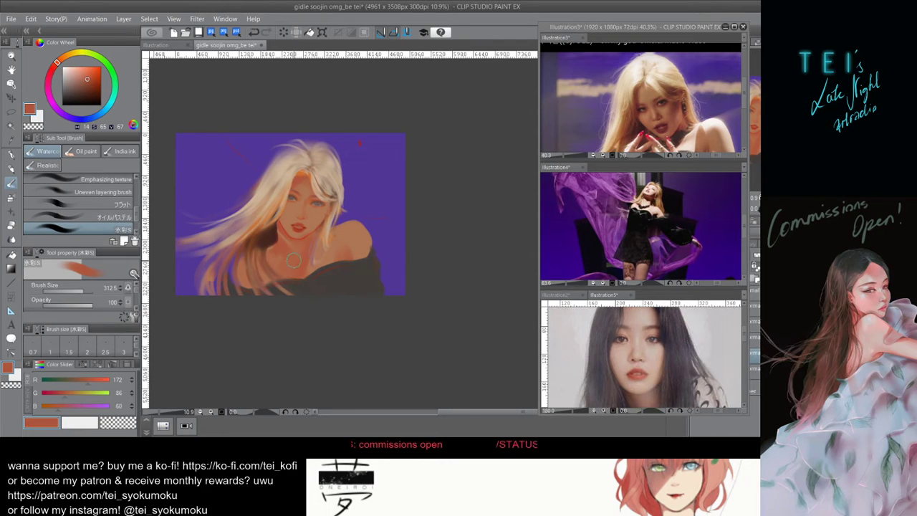
{"action": "mouse_move", "coordinate": [293, 250]}
{"action": "left_mouse_down", "text": "ctrl+alt"}
{"action": "mouse_move", "coordinate": [283, 243]}
{"action": "mouse_move", "coordinate": [293, 255]}
{"action": "left_mouse_up", "text": "ctrl+alt"}
{"action": "key", "text": "ctrl+z"}
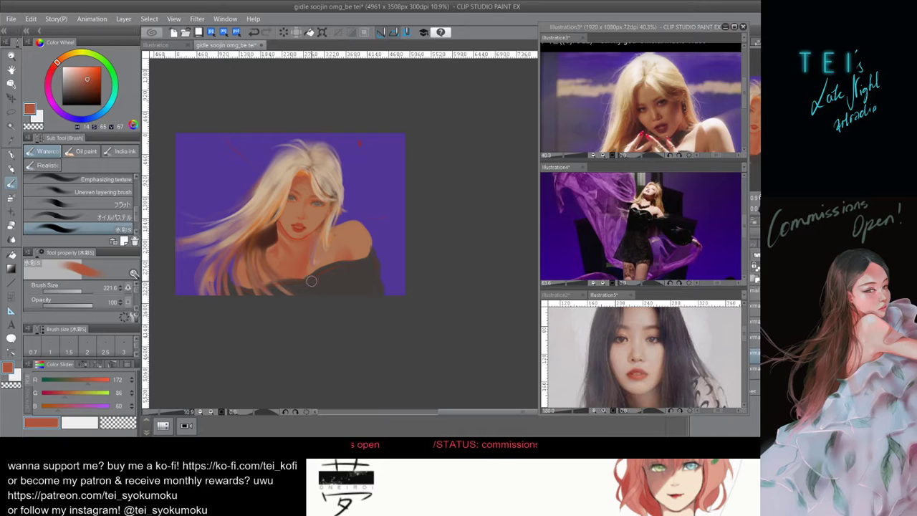
Set the brush size to about 258 and shade the lower chest above the black garment with reddish brown.
{"action": "key", "text": "["}
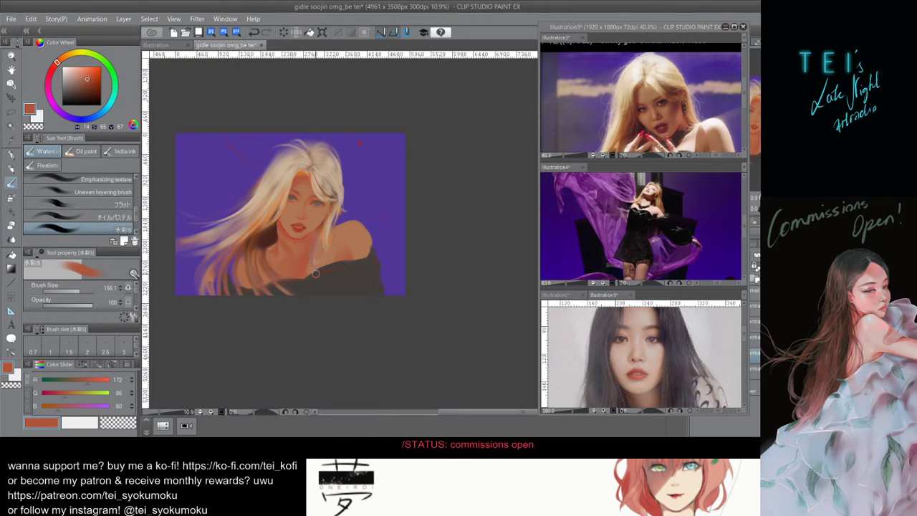
{"action": "key", "text": "bracketright"}
{"action": "key", "text": "bracketright"}
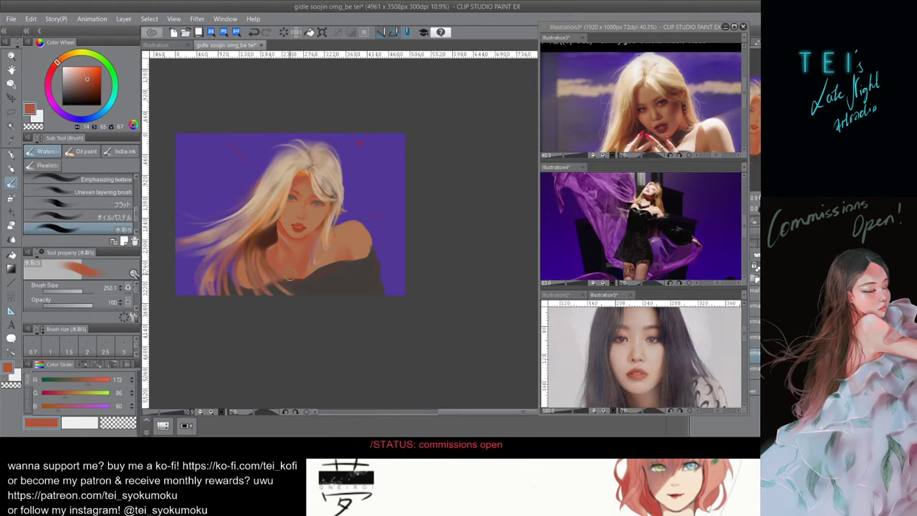
{"action": "mouse_move", "coordinate": [270, 281]}
{"action": "left_mouse_down"}
{"action": "mouse_move", "coordinate": [256, 251]}
{"action": "mouse_move", "coordinate": [280, 304]}
{"action": "mouse_move", "coordinate": [257, 288]}
{"action": "mouse_move", "coordinate": [288, 304]}
{"action": "left_mouse_up"}
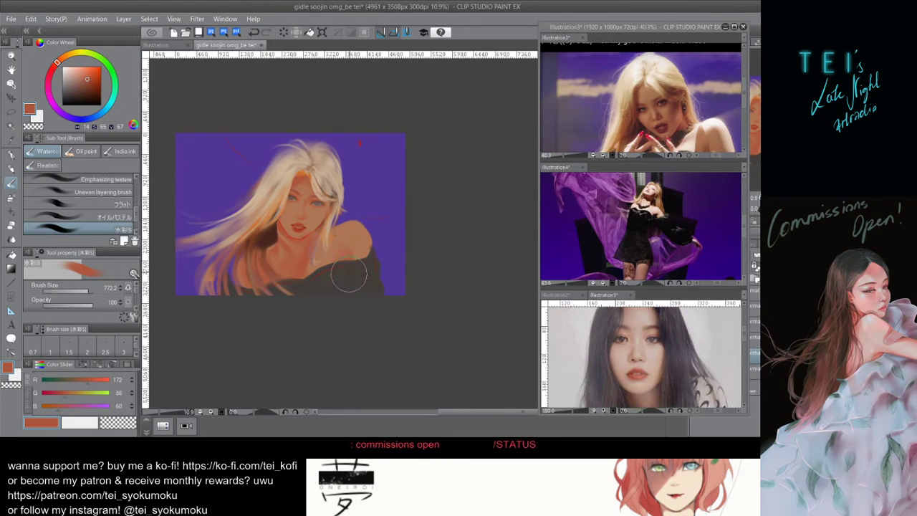
Shade the bare shoulder in reddish brown, varying the brush between sizes 196.2 and 669.4 and ending at 200.5.
{"action": "key", "text": "bracketleft"}
{"action": "key", "text": "bracketleft"}
{"action": "key", "text": "bracketleft"}
{"action": "key", "text": "bracketleft"}
{"action": "key", "text": "bracketleft"}
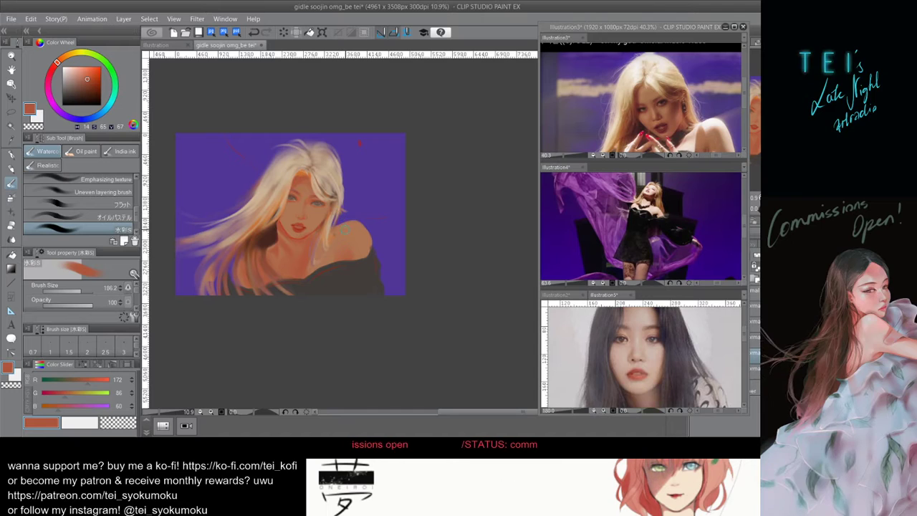
{"action": "key", "text": "bracketright"}
{"action": "key", "text": "bracketright"}
{"action": "key", "text": "bracketright"}
{"action": "key", "text": "bracketright"}
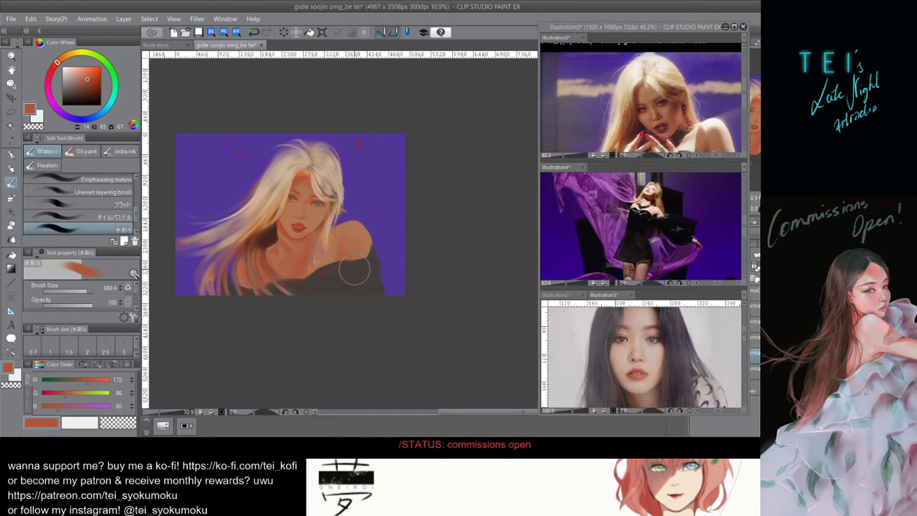
{"action": "key", "text": "bracketleft"}
{"action": "key", "text": "bracketleft"}
{"action": "key", "text": "bracketleft"}
{"action": "key", "text": "bracketleft"}
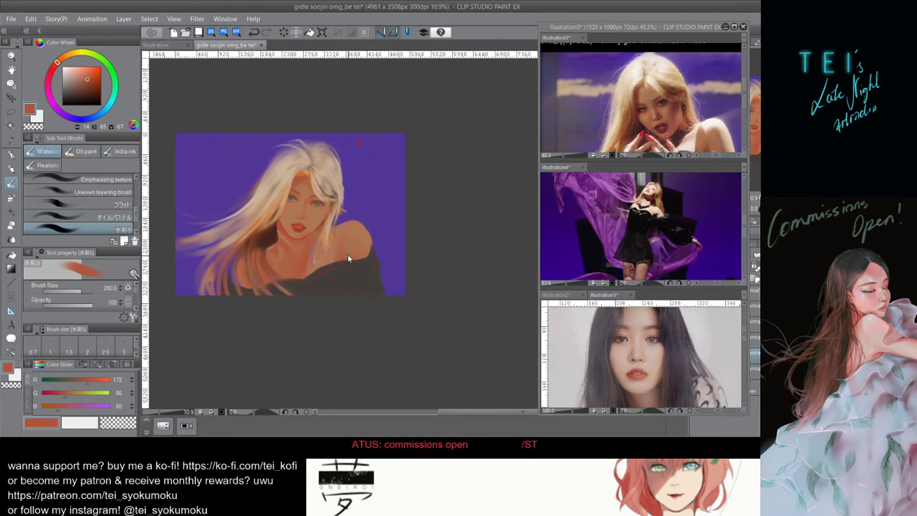
Deepen the skin shadow between the long front hair strand and the shoulder, ending with brush size 277.3.
{"action": "key", "text": "bracketleft"}
{"action": "key", "text": "bracketleft"}
{"action": "key", "text": "bracketleft"}
{"action": "key", "text": "bracketleft"}
{"action": "key", "text": "bracketright"}
{"action": "key", "text": "bracketright"}
{"action": "key", "text": "bracketright"}
{"action": "key", "text": "bracketright"}
{"action": "key", "text": "bracketright"}
{"action": "key", "text": "bracketright"}
{"action": "key", "text": "bracketright"}
{"action": "key", "text": "bracketright"}
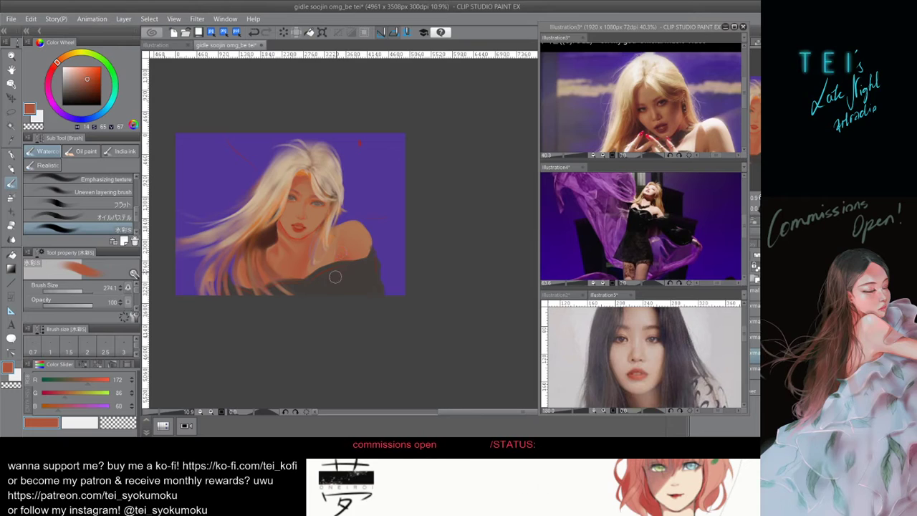
{"action": "key", "text": "bracketleft"}
{"action": "key", "text": "bracketleft"}
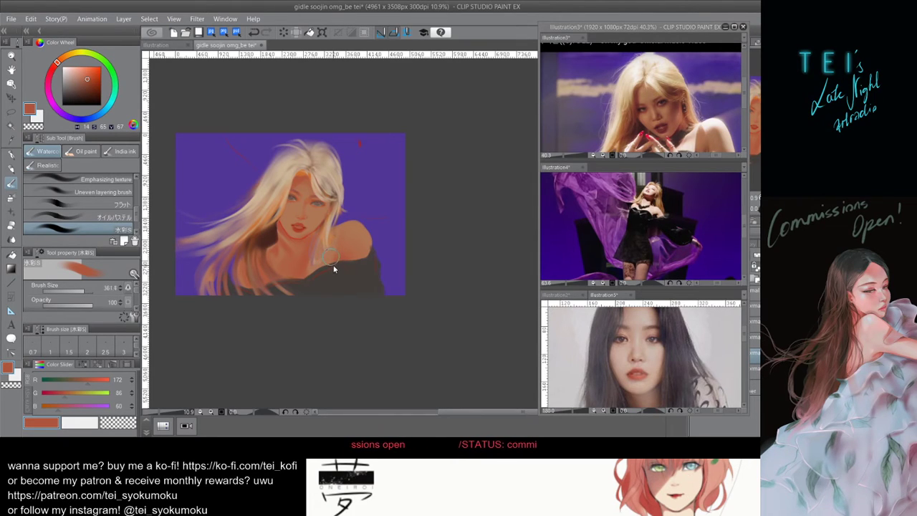
{"action": "key", "text": "bracketleft"}
{"action": "key", "text": "bracketleft"}
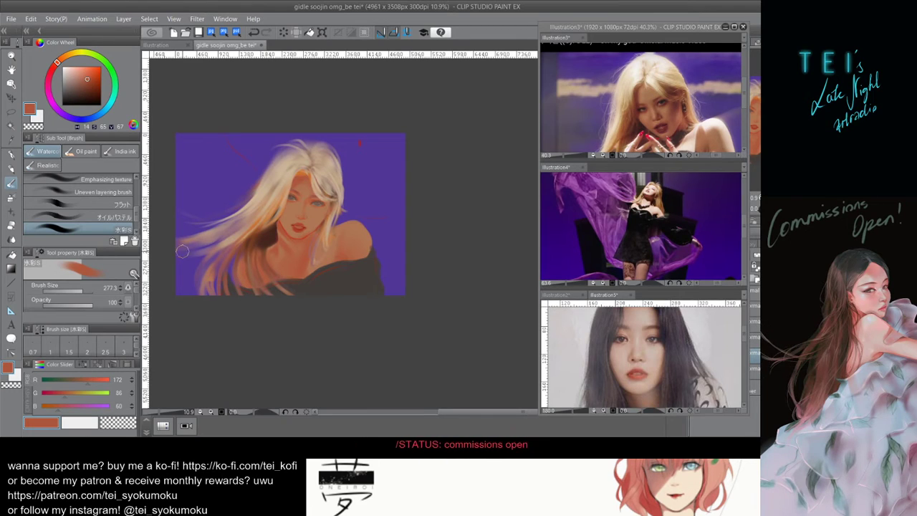
Soften the reddish shading on the shoulder beside the hair with the Soft eraser at sizes 780.6 to 546.1.
{"action": "key", "text": "e"}
{"action": "key", "text": "bracketright"}
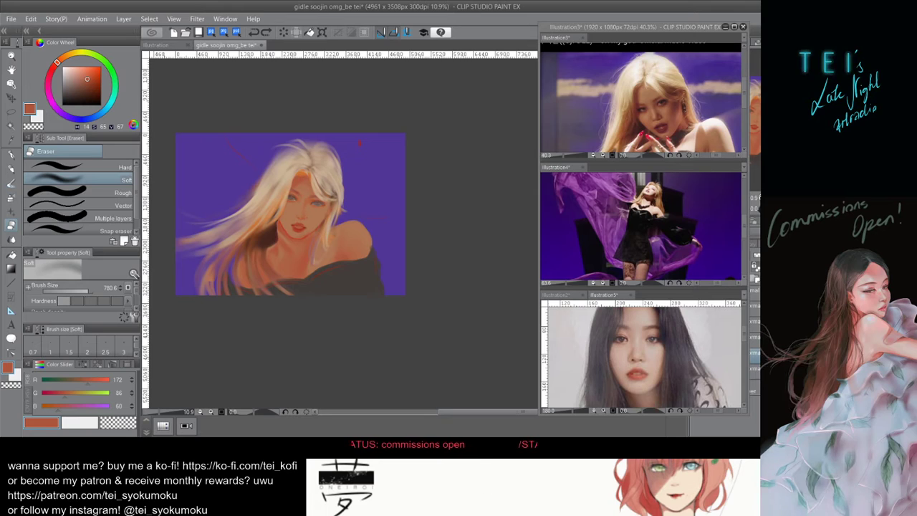
{"action": "left_click", "coordinate": [697, 356]}
{"action": "left_click", "coordinate": [697, 357]}
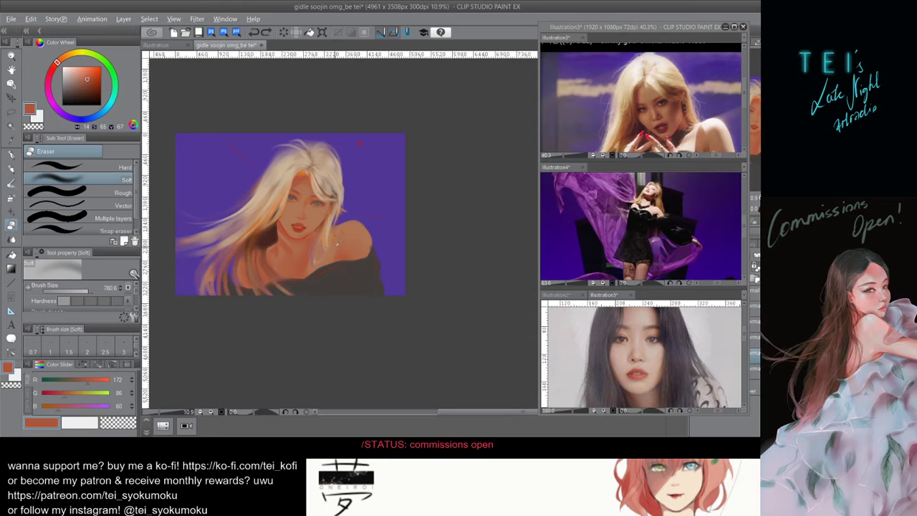
{"action": "left_click_drag", "start_coordinate": [334, 248], "coordinate": [328, 244]}
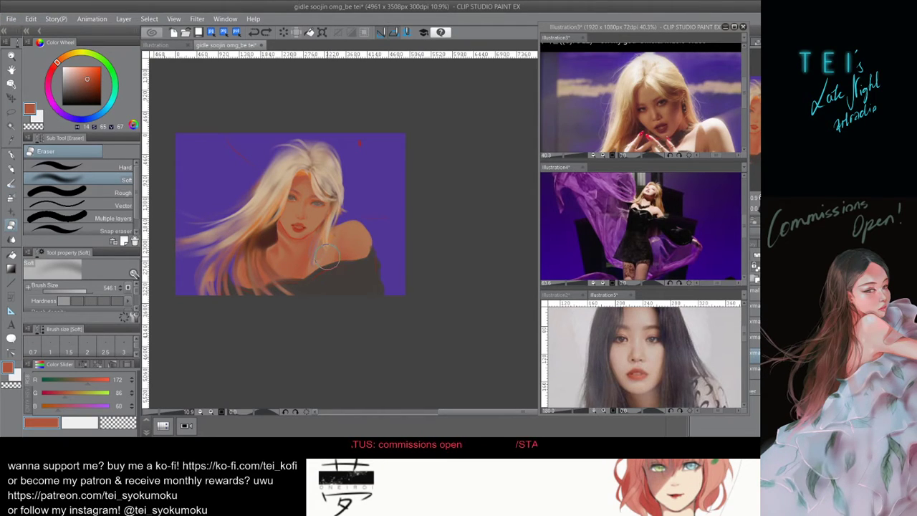
Return to the watercolour brush, try shading beside the front hair strand at size 150.6, undo it and enlarge the brush to 329.2.
{"action": "key", "text": "b"}
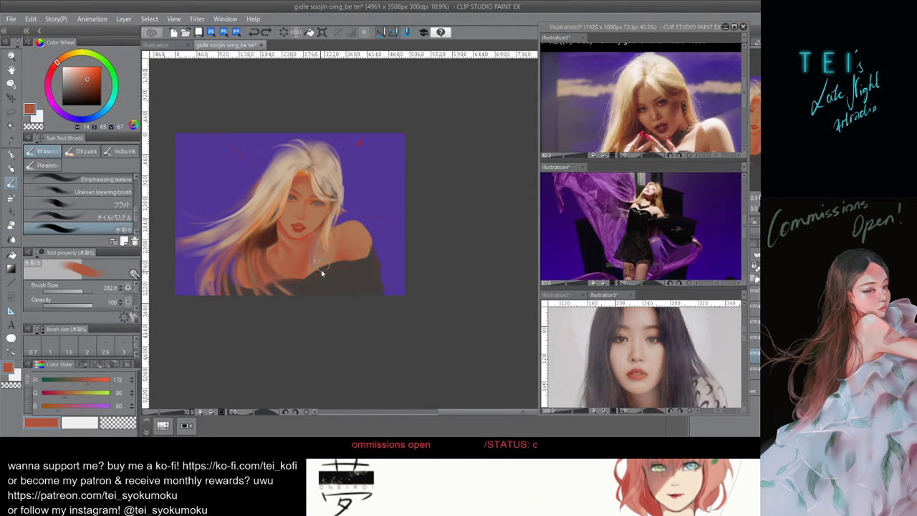
{"action": "key", "text": "bracketleft"}
{"action": "key", "text": "bracketleft"}
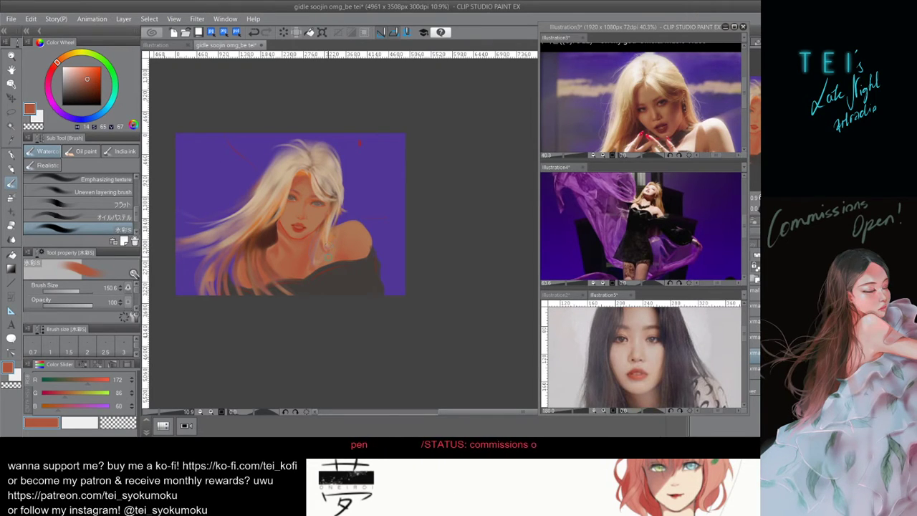
{"action": "key", "text": "ctrl+z"}
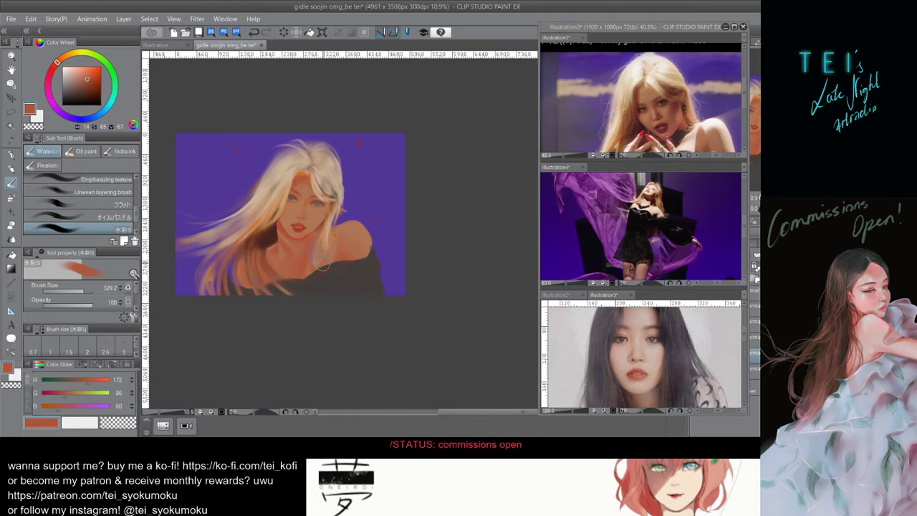
{"action": "key", "text": "bracketright"}
{"action": "key", "text": "bracketright"}
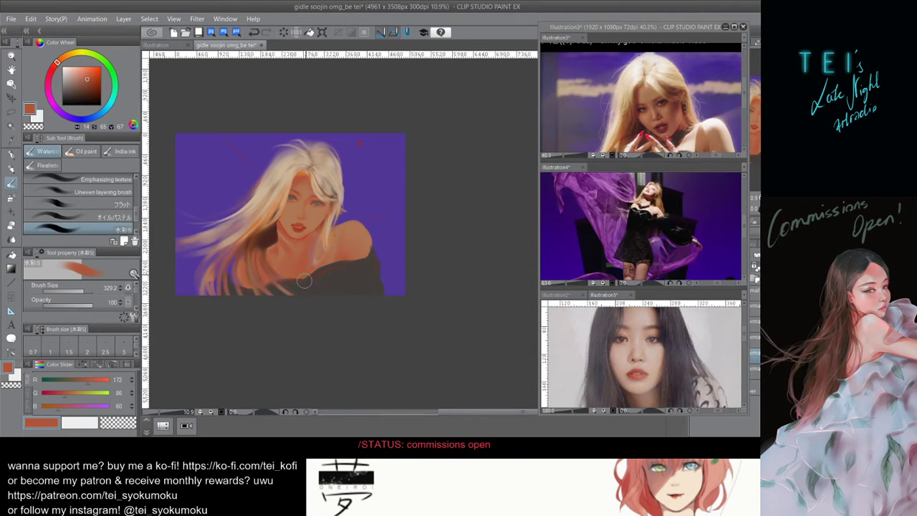
Reduce the brush to size 152.2 and shade the collarbone area at the base of the neck.
{"action": "key", "text": "bracketleft"}
{"action": "key", "text": "bracketleft"}
{"action": "key", "text": "bracketleft"}
{"action": "key", "text": "bracketleft"}
{"action": "key", "text": "bracketleft"}
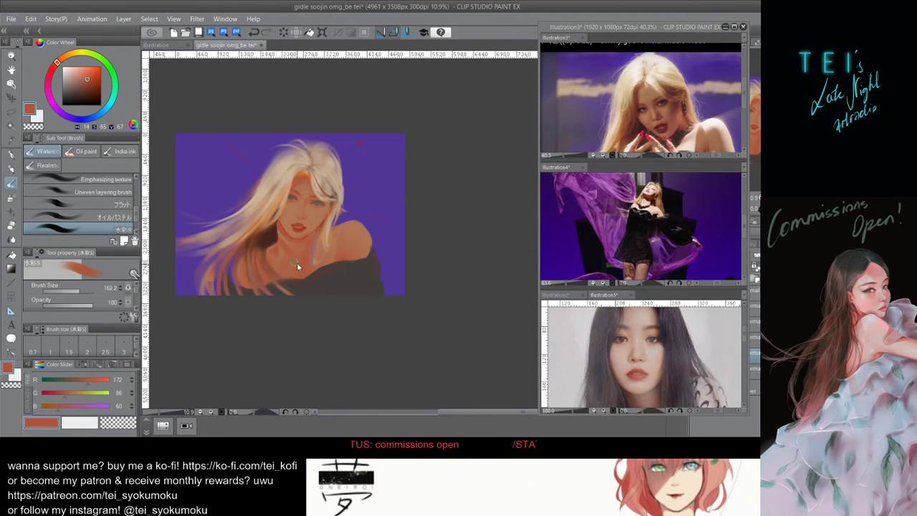
{"action": "key", "text": "bracketright"}
{"action": "key", "text": "bracketright"}
{"action": "key", "text": "bracketright"}
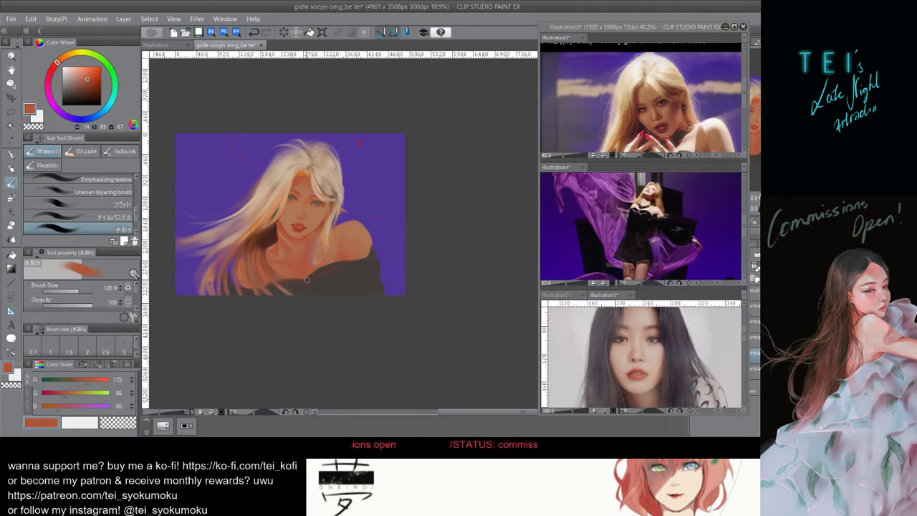
Refine the collarbone shading with the brush at size 77.6, then enlarge the brush to 193.4.
{"action": "key", "text": "bracketleft"}
{"action": "key", "text": "bracketleft"}
{"action": "key", "text": "bracketleft"}
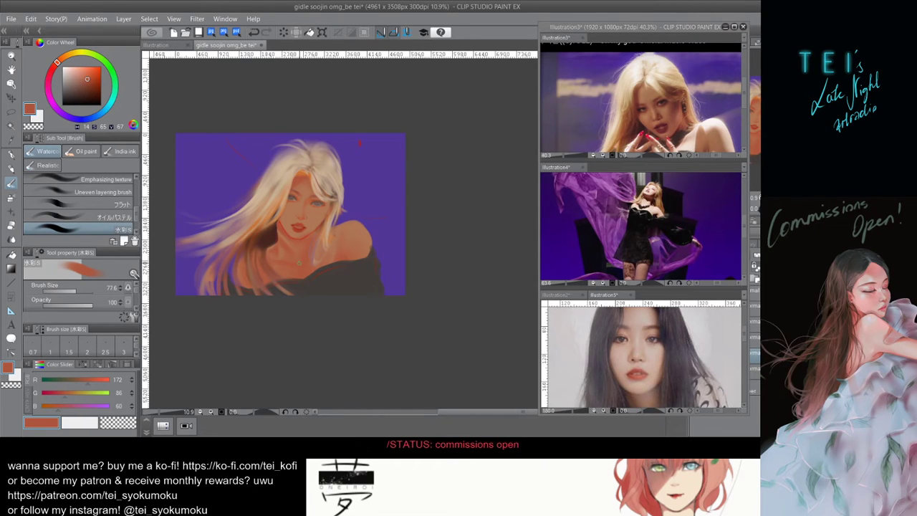
{"action": "key", "text": "bracketright"}
{"action": "key", "text": "bracketright"}
{"action": "key", "text": "alt"}
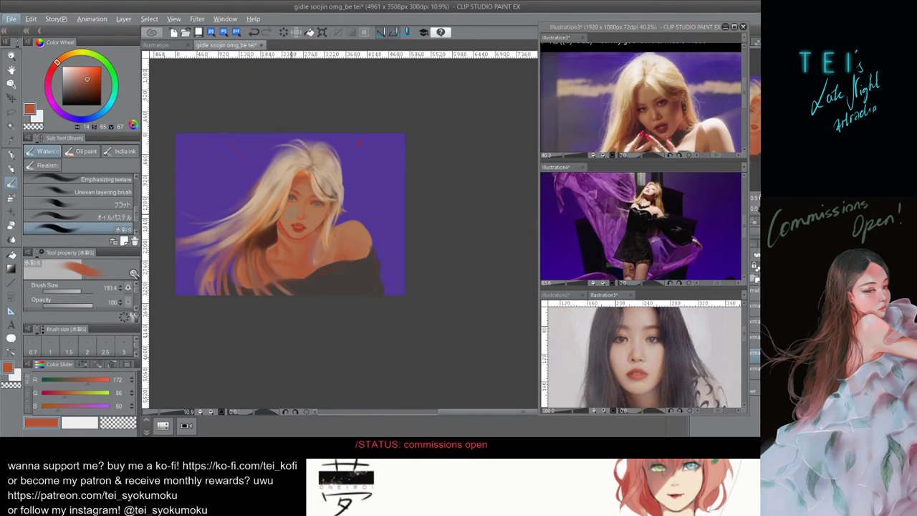
Reduce the brush to size 121.6, touch up around the jaw and dark hair shadow, and compare by undoing and redoing the change.
{"action": "scroll", "coordinate": [276, 203], "scroll_direction": "up", "scroll_amount": 3}
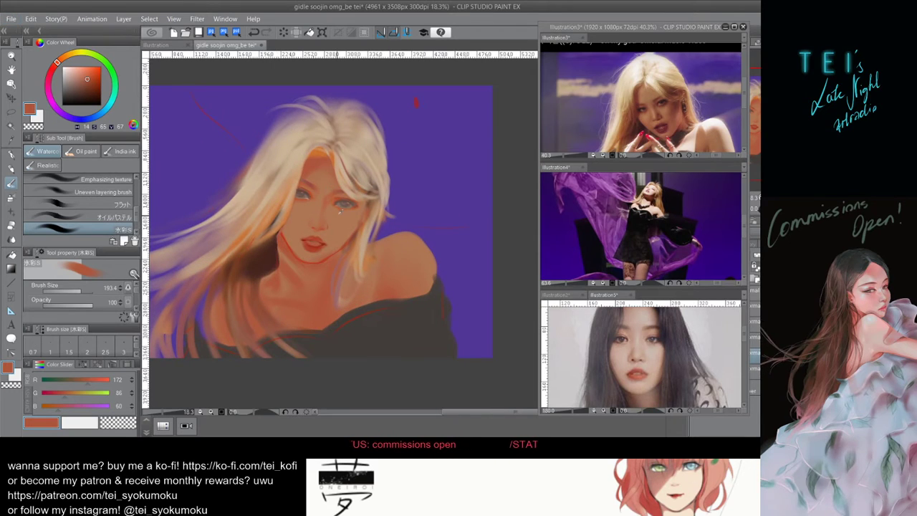
{"action": "key", "text": "bracketleft"}
{"action": "key", "text": "bracketleft"}
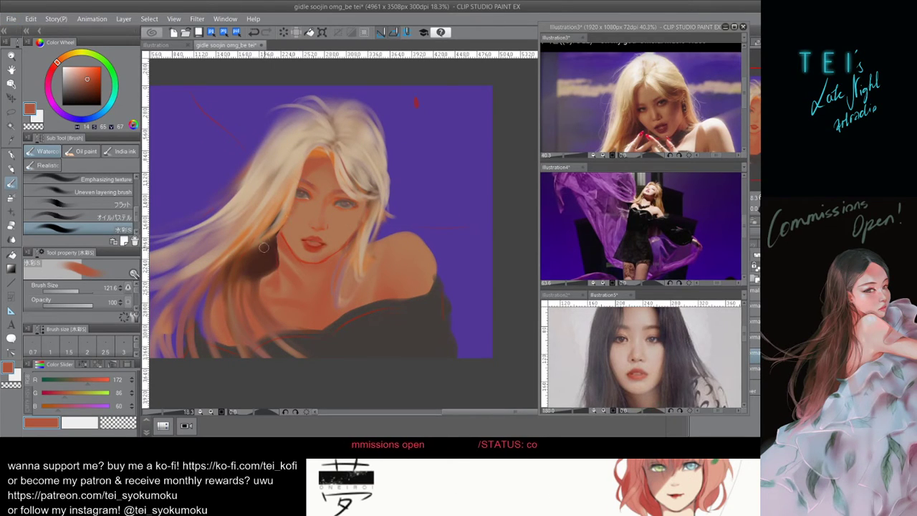
{"action": "key", "text": "ctrl+z"}
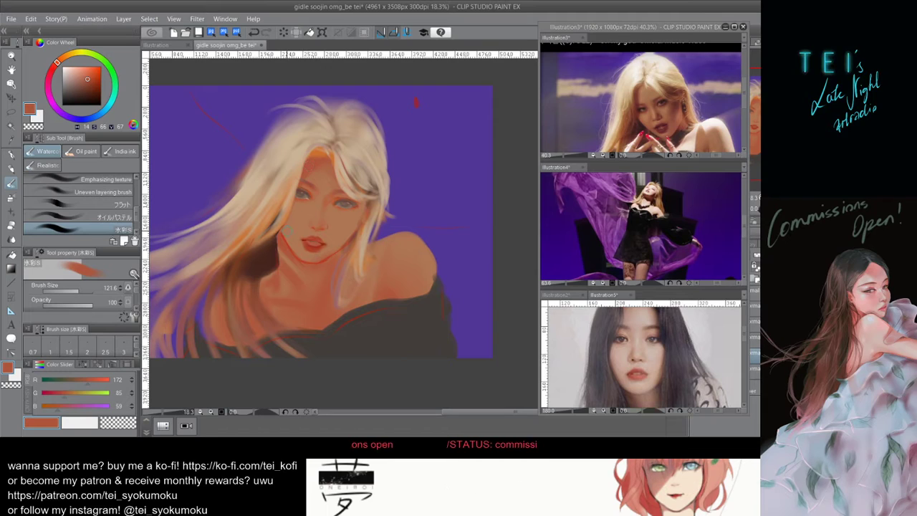
{"action": "key", "text": "ctrl+y"}
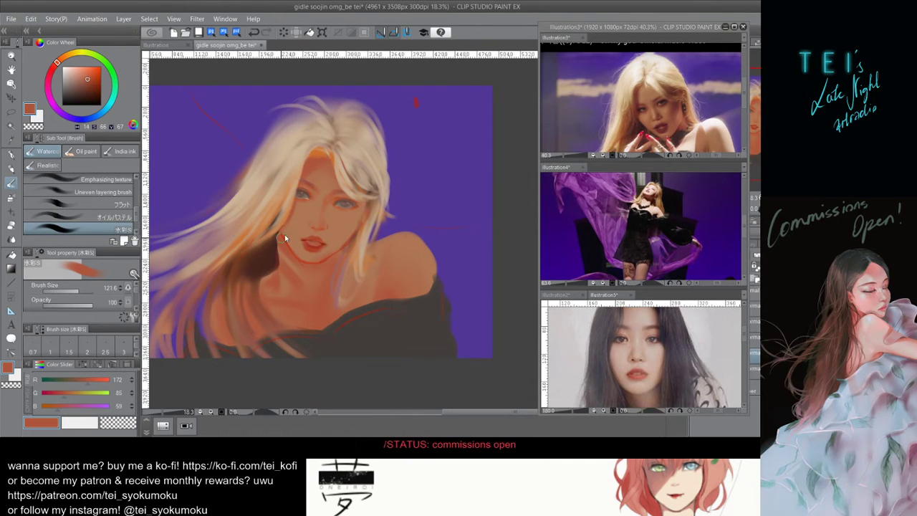
{"action": "scroll", "coordinate": [269, 254], "scroll_direction": "down", "scroll_amount": 3}
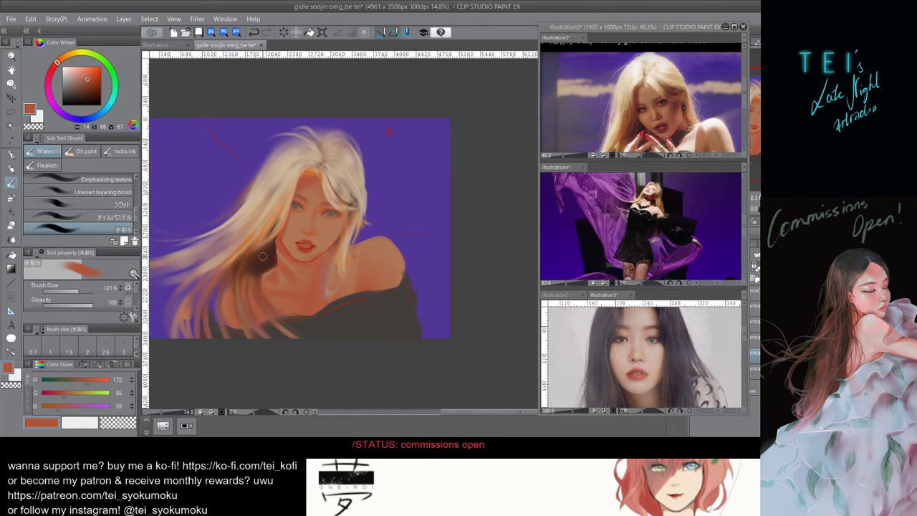
{"action": "scroll", "coordinate": [382, 257], "scroll_direction": "up", "scroll_amount": 1}
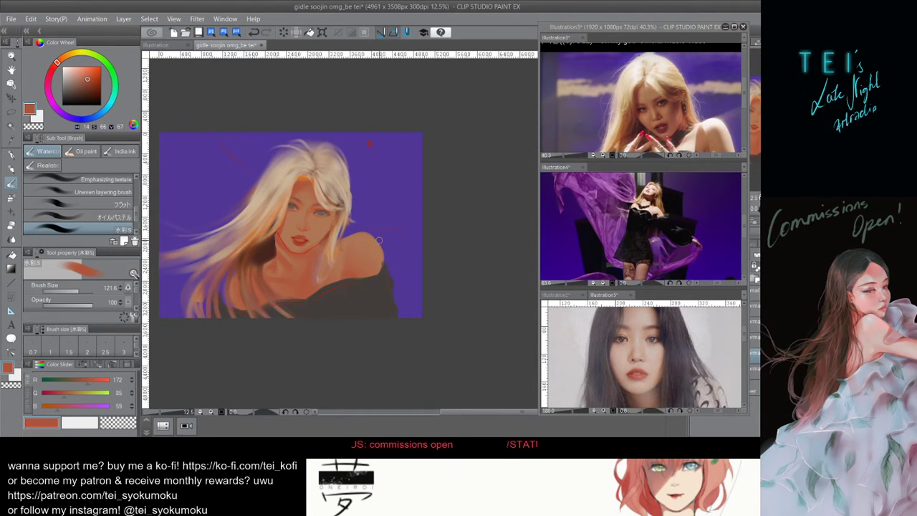
Try reddish-brown shading around the front hair and face at brush sizes 140.2 and 68.7, undoing the strokes.
{"action": "left_click_drag", "start_coordinate": [321, 196], "coordinate": [321, 197]}
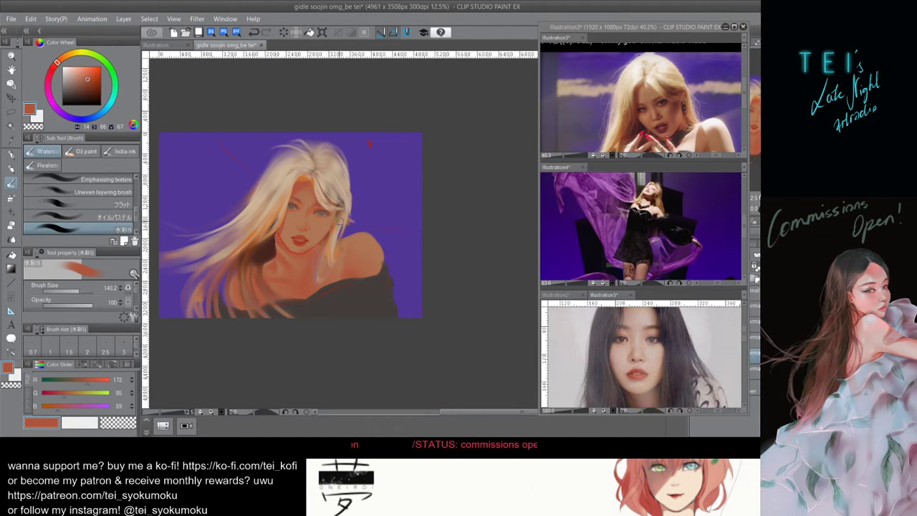
{"action": "mouse_move", "coordinate": [340, 209]}
{"action": "left_mouse_down"}
{"action": "mouse_move", "coordinate": [346, 218]}
{"action": "mouse_move", "coordinate": [304, 230]}
{"action": "mouse_move", "coordinate": [300, 205]}
{"action": "left_mouse_up"}
{"action": "key", "text": "ctrl+z"}
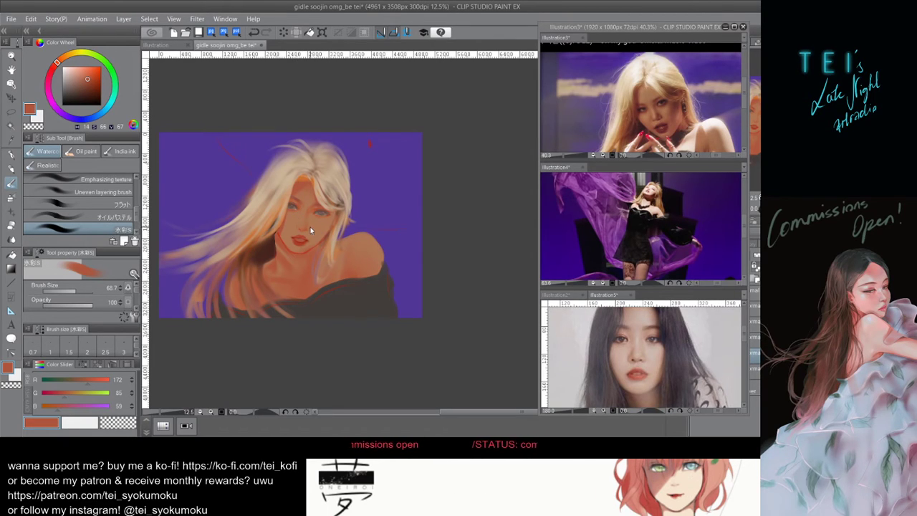
{"action": "key", "text": "ctrl+z"}
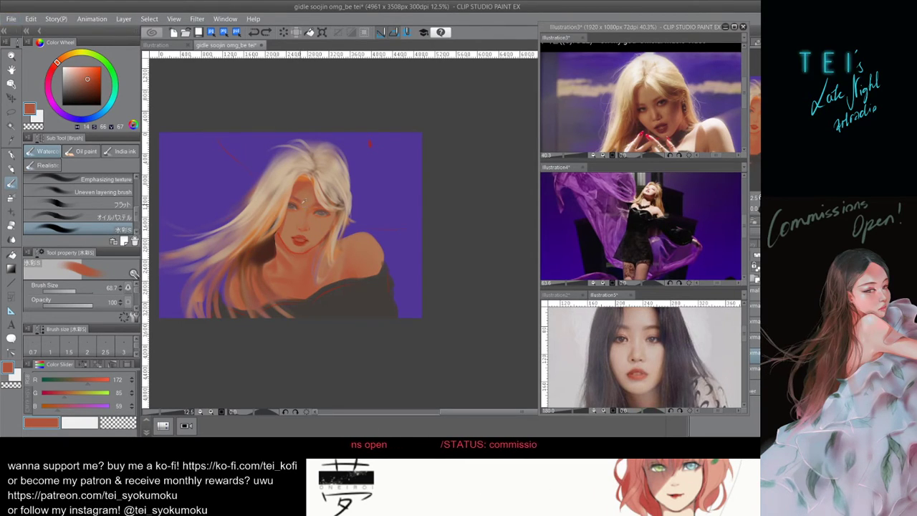
Sample the face shading colour, shift it to orange-red (182, 69, 30), shade around the nose and undo a size 381.9 blush stroke.
{"action": "left_click", "coordinate": [298, 205], "text": "alt"}
{"action": "left_click", "coordinate": [94, 78]}
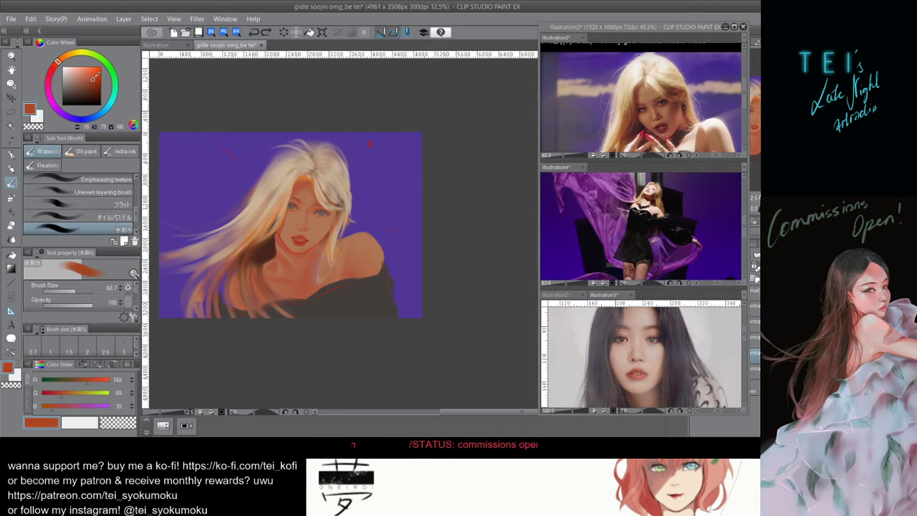
{"action": "left_click_drag", "start_coordinate": [307, 214], "coordinate": [318, 215]}
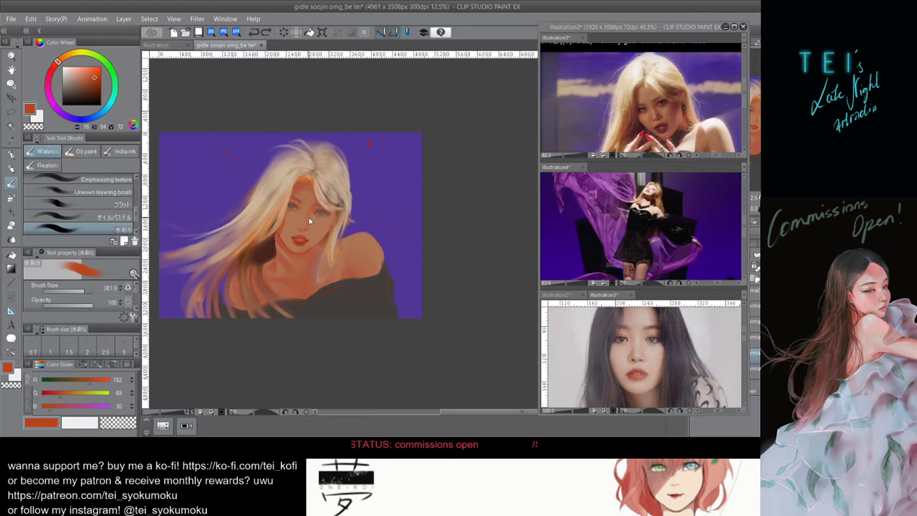
{"action": "left_click_drag", "start_coordinate": [302, 213], "coordinate": [303, 213]}
{"action": "key", "text": "ctrl+z"}
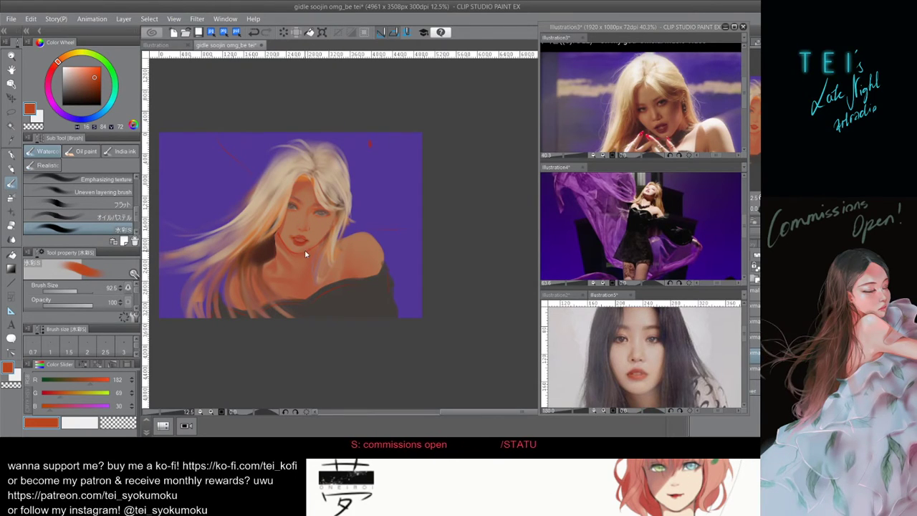
Shade the chin and lower face in orange-red with the brush at size 92.5, reducing it to 83.5.
{"action": "left_click_drag", "start_coordinate": [305, 251], "coordinate": [293, 238]}
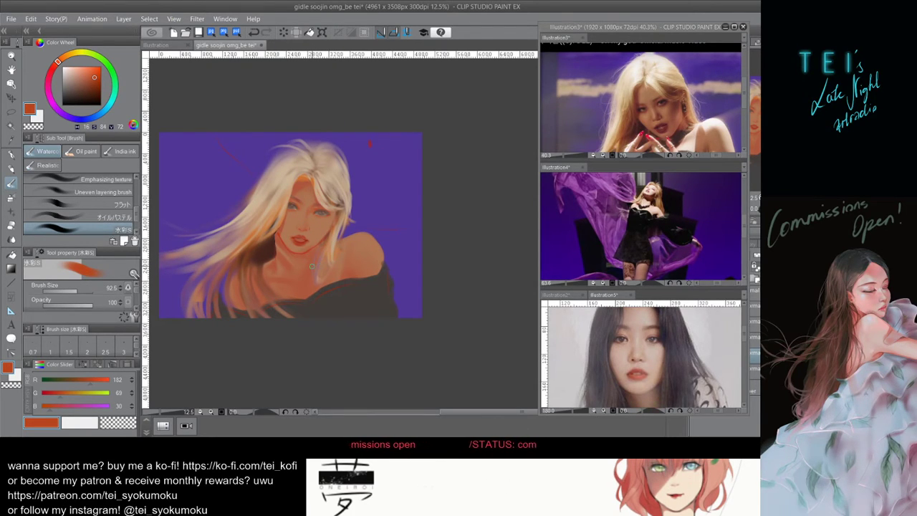
{"action": "scroll", "coordinate": [311, 266], "scroll_direction": "up", "scroll_amount": 2}
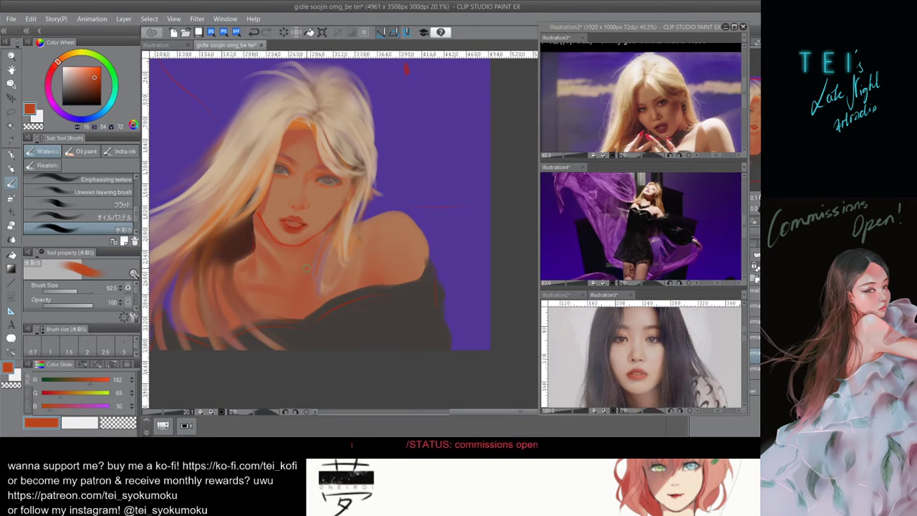
{"action": "key", "text": "["}
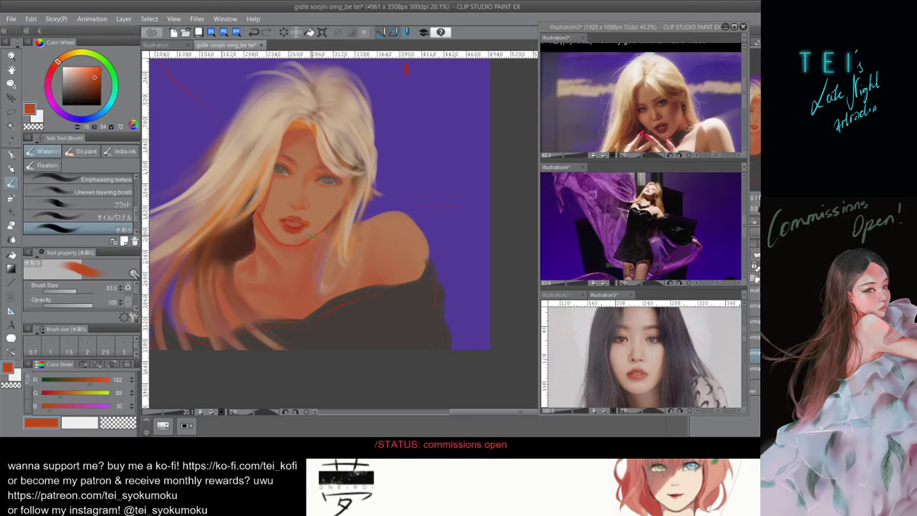
{"action": "scroll", "coordinate": [312, 244], "scroll_direction": "down", "scroll_amount": 3}
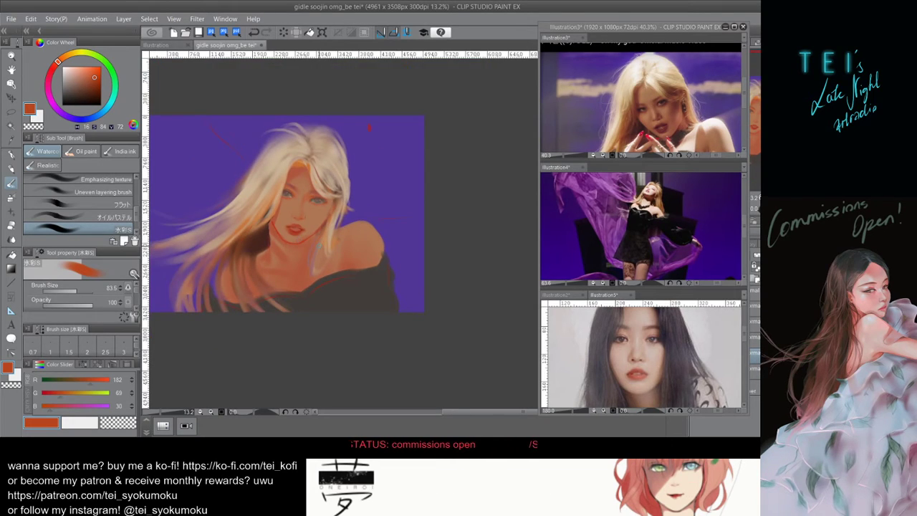
Reduce the brush to size 30.2 and try orange-red strokes on the cheek beside the front hair strand, comparing with undo and redo.
{"action": "scroll", "coordinate": [374, 204], "scroll_direction": "up", "scroll_amount": 2}
{"action": "key", "text": "bracketleft"}
{"action": "key", "text": "bracketleft"}
{"action": "key", "text": "bracketleft"}
{"action": "key", "text": "bracketleft"}
{"action": "key", "text": "bracketleft"}
{"action": "key", "text": "bracketleft"}
{"action": "key", "text": "bracketleft"}
{"action": "key", "text": "bracketleft"}
{"action": "key", "text": "bracketleft"}
{"action": "key", "text": "bracketleft"}
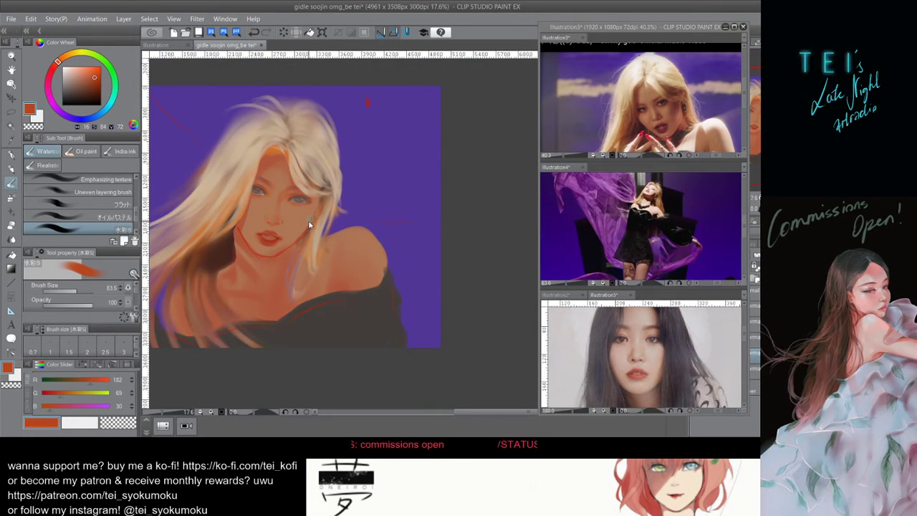
{"action": "key", "text": "ctrl+z"}
{"action": "left_click_drag", "start_coordinate": [318, 205], "coordinate": [312, 224]}
{"action": "key", "text": "ctrl+z"}
{"action": "key", "text": "ctrl+z"}
{"action": "key", "text": "ctrl+y"}
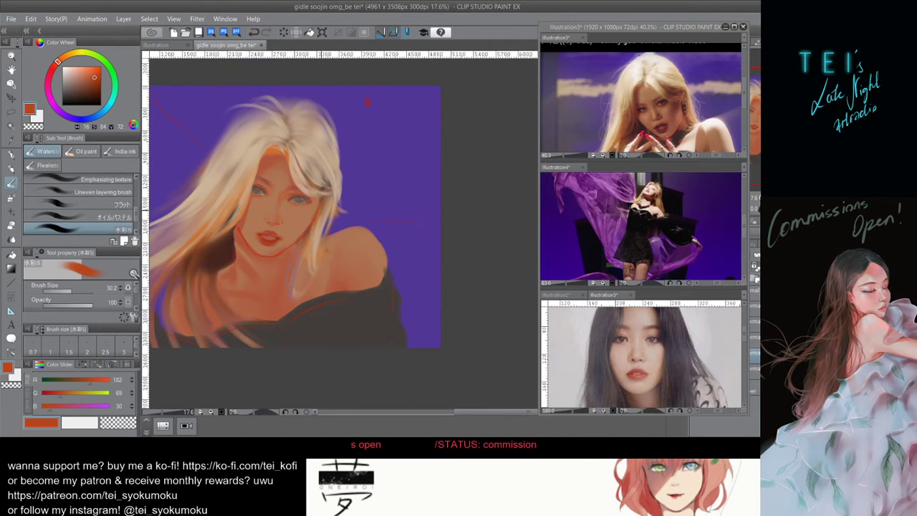
{"action": "key", "text": "ctrl+z"}
{"action": "left_click_drag", "start_coordinate": [316, 206], "coordinate": [313, 223]}
{"action": "key", "text": "ctrl+z"}
{"action": "key", "text": "ctrl+minus"}
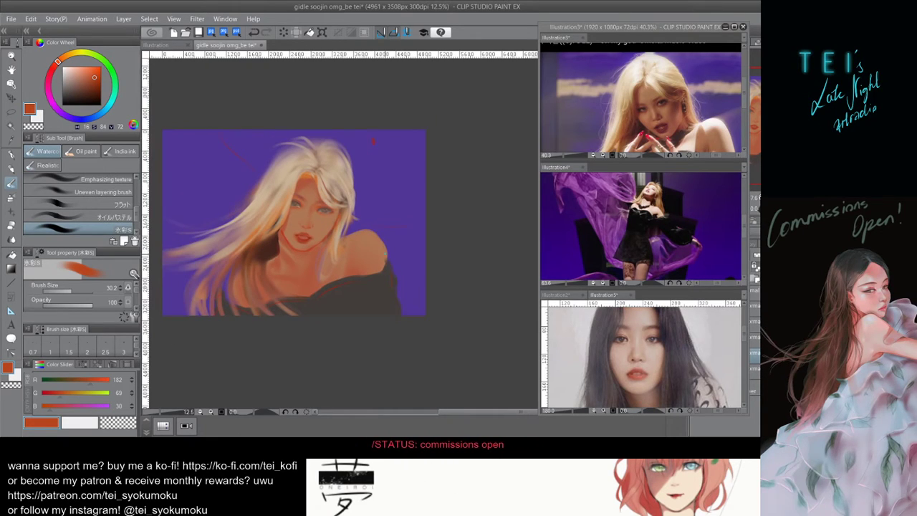
Sample the tan skin tone (173, 116, 83) and try touching up the cheek edge with the brush at size 71.1, undoing the stroke.
{"action": "scroll", "coordinate": [231, 202], "scroll_direction": "up", "scroll_amount": 1}
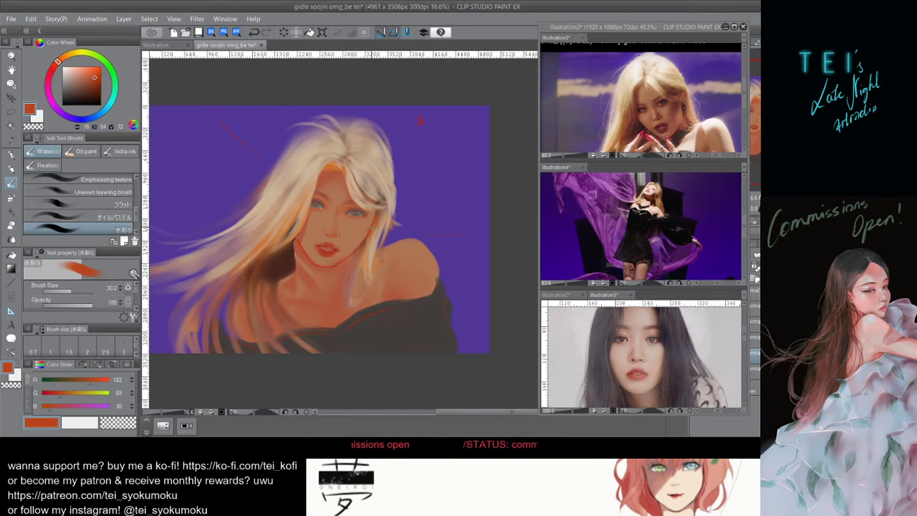
{"action": "left_click", "coordinate": [376, 211], "text": "alt"}
{"action": "key", "text": "]"}
{"action": "key", "text": "ctrl+z"}
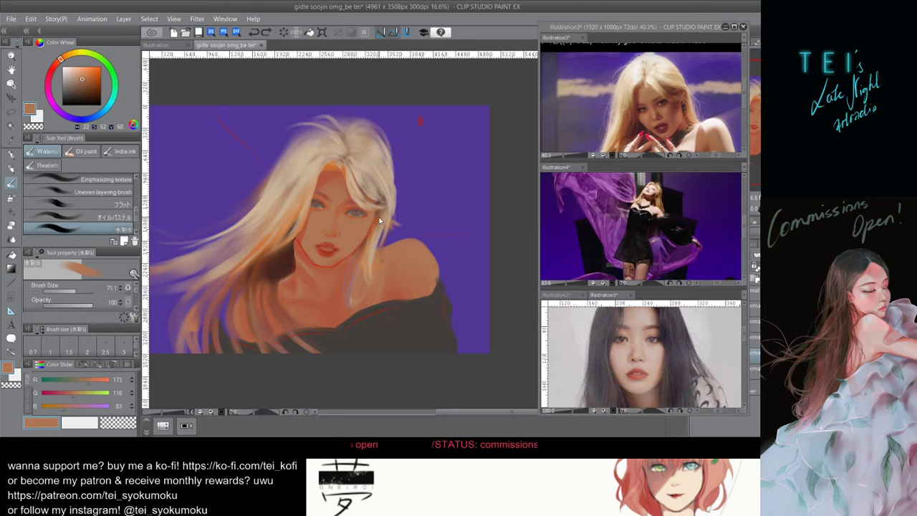
{"action": "key", "text": "]"}
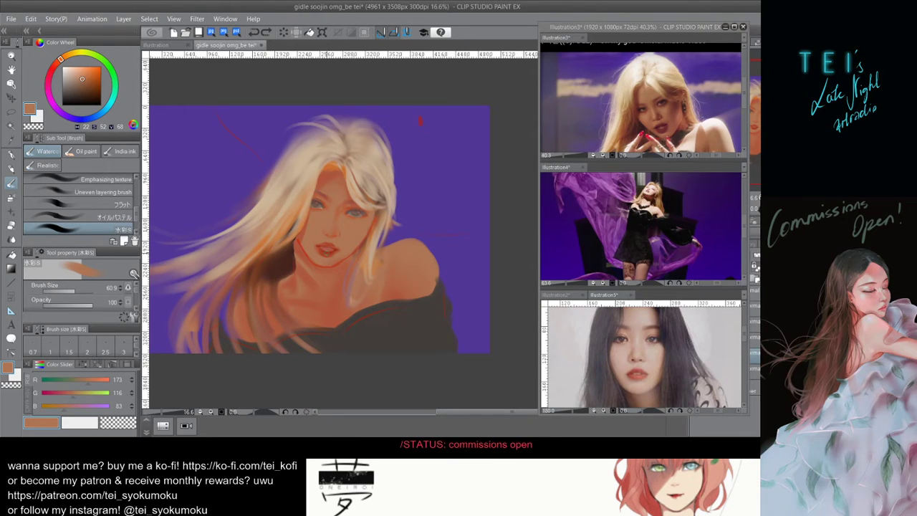
Sample the jawline red, brighten it to (211, 69, 39) and try a size 34.1 accent stroke down the neck's edge, undoing it.
{"action": "key", "text": "["}
{"action": "key", "text": "["}
{"action": "key", "text": "["}
{"action": "key", "text": "["}
{"action": "key", "text": "["}
{"action": "key", "text": "["}
{"action": "key", "text": "["}
{"action": "left_click", "coordinate": [308, 250], "text": "alt"}
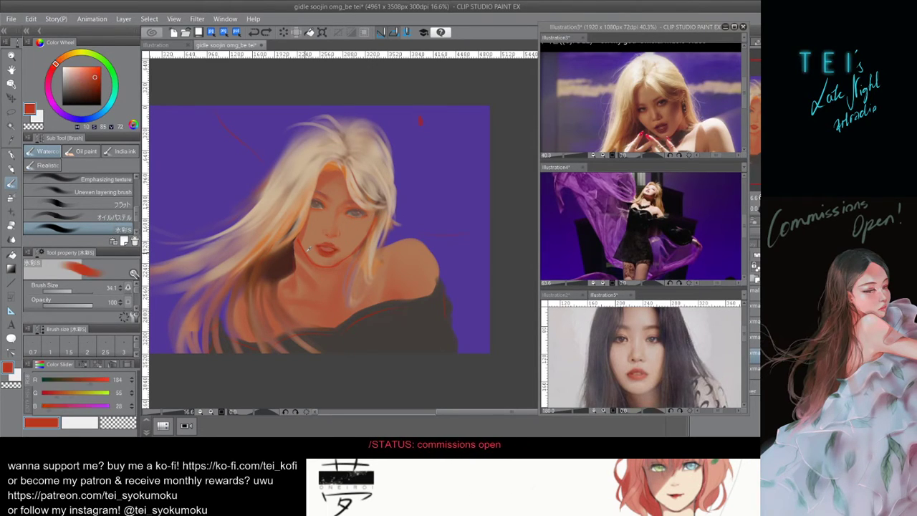
{"action": "left_click", "coordinate": [93, 73]}
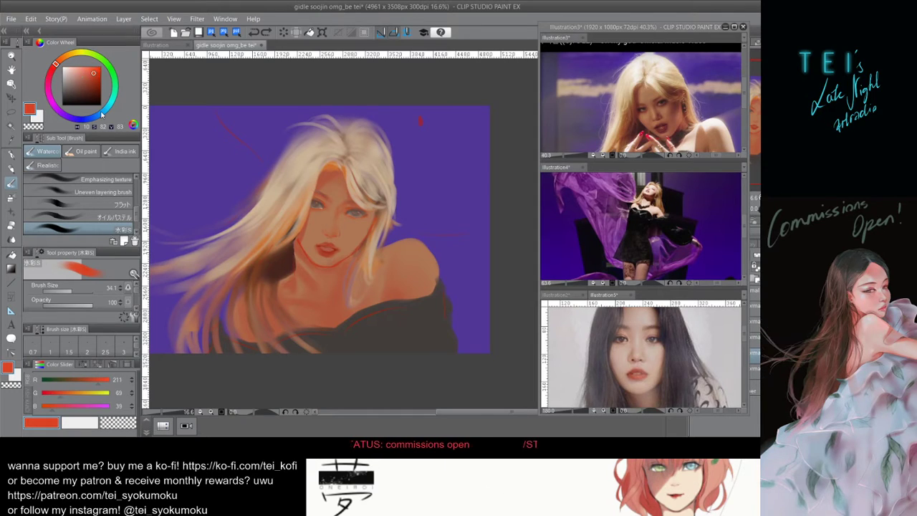
{"action": "left_click_drag", "start_coordinate": [295, 252], "coordinate": [295, 277]}
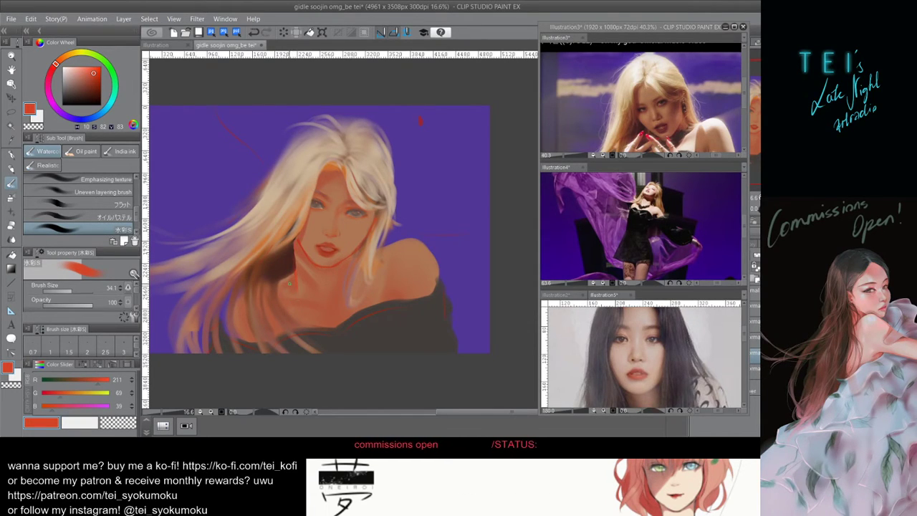
{"action": "scroll", "coordinate": [290, 281], "scroll_direction": "down", "scroll_amount": 5}
{"action": "scroll", "coordinate": [325, 265], "scroll_direction": "up", "scroll_amount": 2}
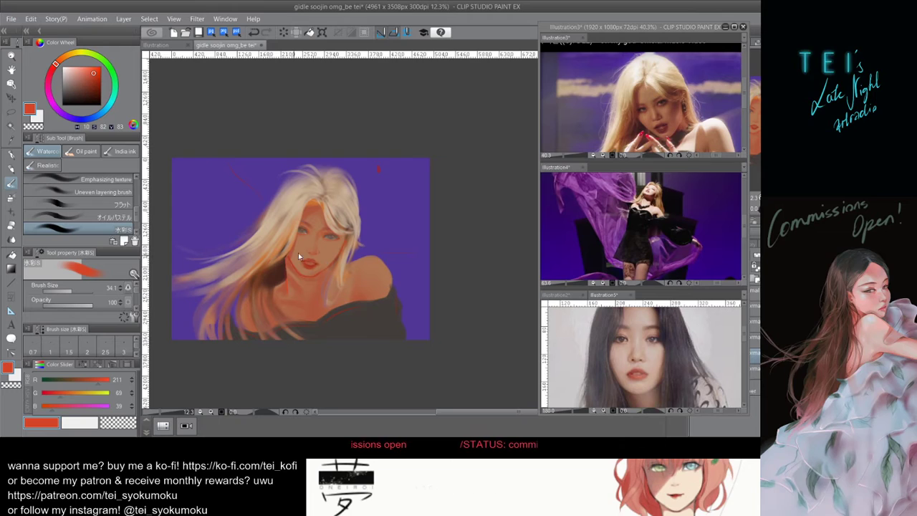
{"action": "key", "text": "ctrl+z"}
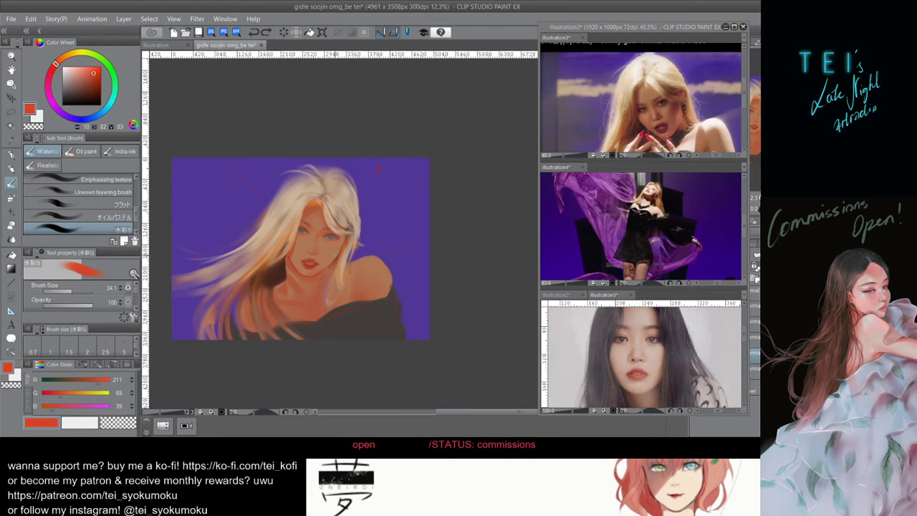
Sample reddish brown (172, 85, 59) from the face and try shading near the jaw at brush size 68.1, undoing the stroke.
{"action": "left_click", "coordinate": [313, 255], "text": "alt"}
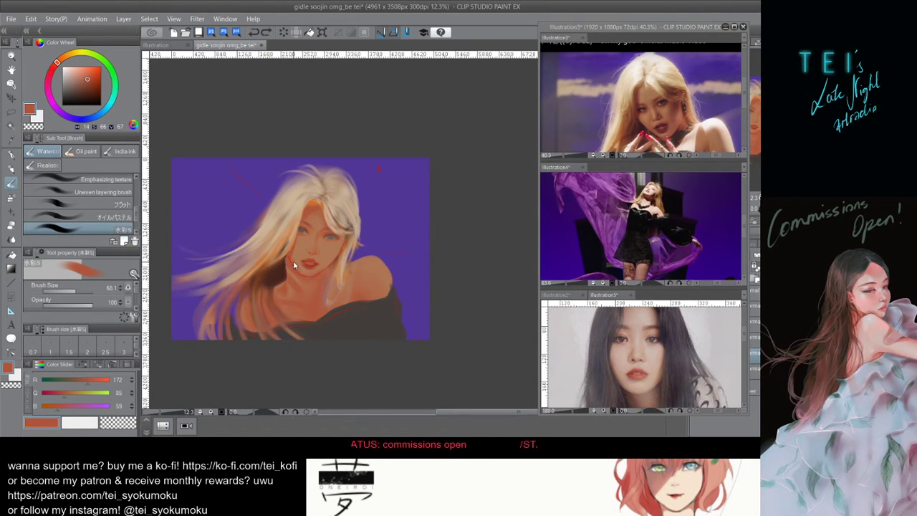
{"action": "key", "text": "ctrl+z"}
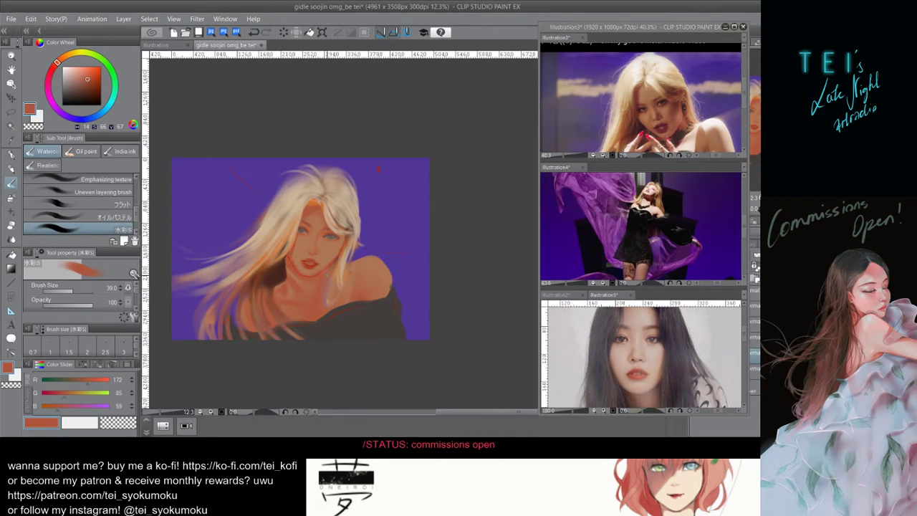
Sample the skin tone (173, 117, 84), enlarge the brush to 86.0 and try blending the neck and shoulder, undoing the strokes.
{"action": "left_click", "coordinate": [311, 269], "text": "alt"}
{"action": "key", "text": "bracketright"}
{"action": "key", "text": "bracketright"}
{"action": "key", "text": "bracketright"}
{"action": "key", "text": "bracketright"}
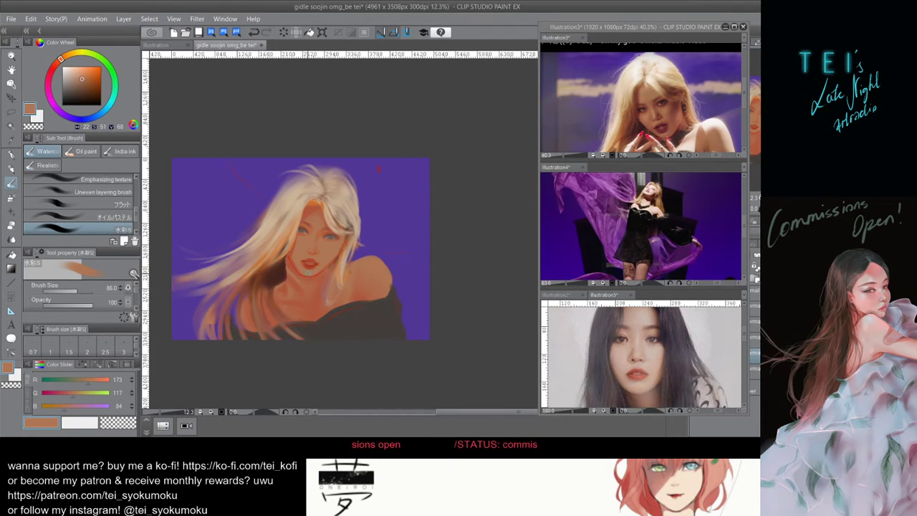
{"action": "key", "text": "ctrl+z"}
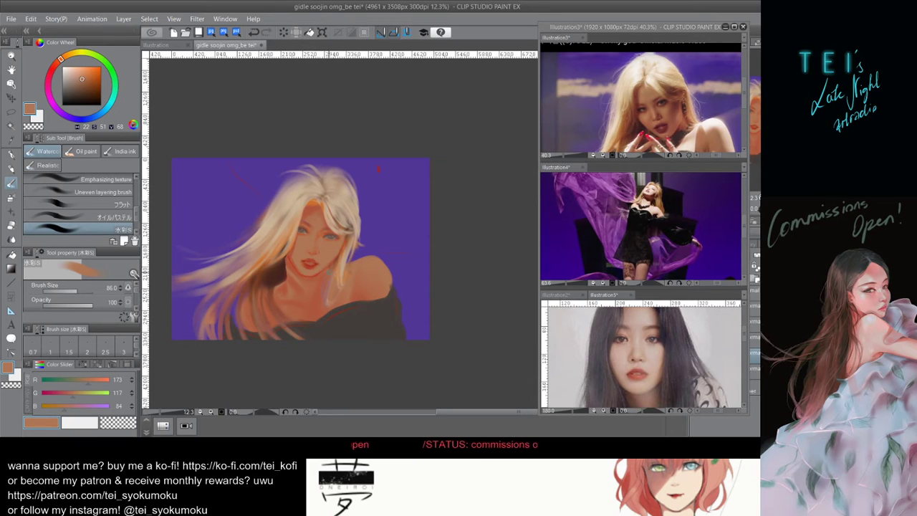
{"action": "key", "text": "ctrl+z"}
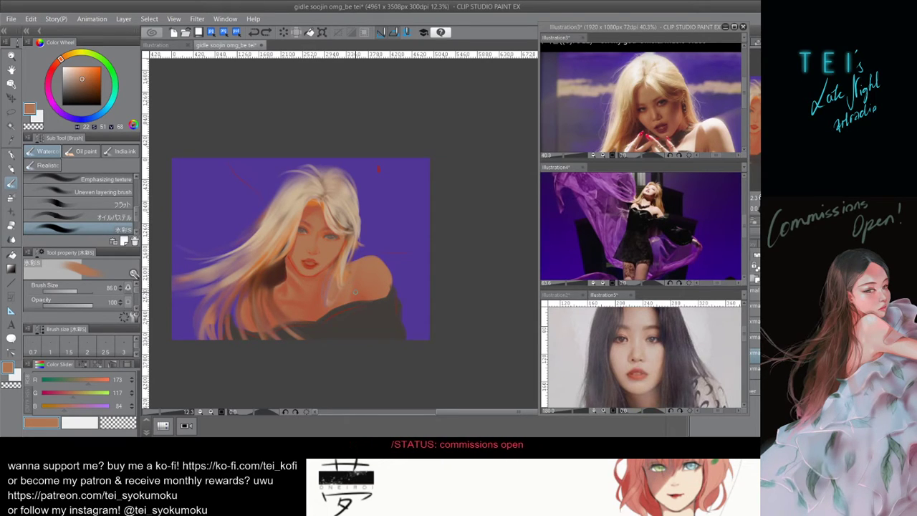
{"action": "scroll", "coordinate": [354, 292], "scroll_direction": "down", "scroll_amount": 1}
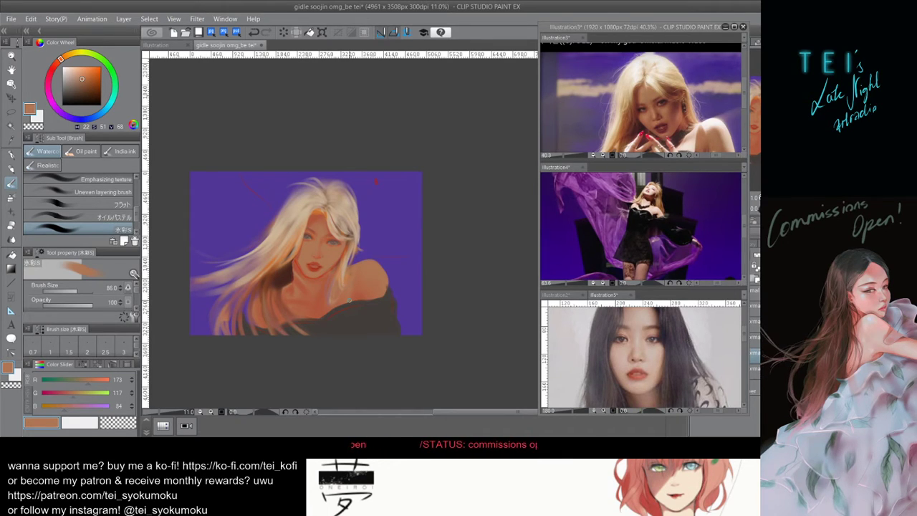
{"action": "scroll", "coordinate": [354, 280], "scroll_direction": "up", "scroll_amount": 1}
{"action": "scroll", "coordinate": [354, 280], "scroll_direction": "down", "scroll_amount": 1}
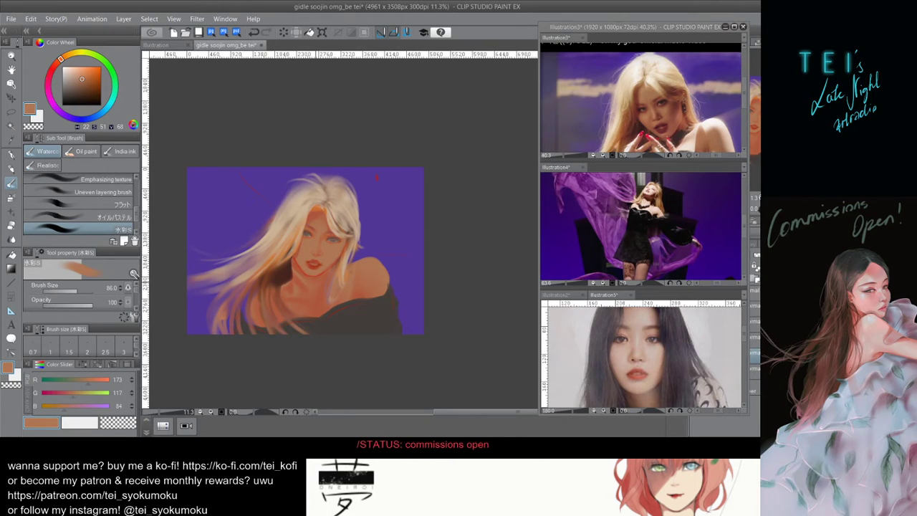
{"action": "key", "text": "ctrl+z"}
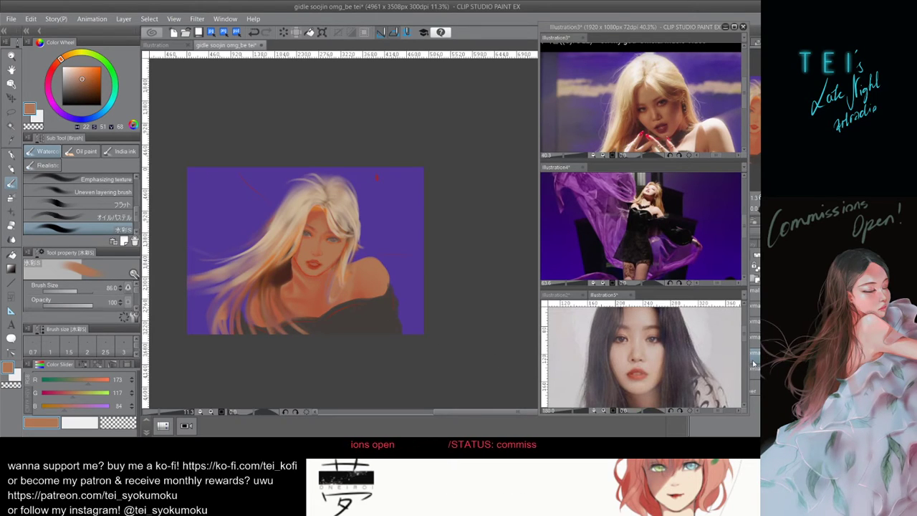
Mix a deep reddish brown (146, 37, 6) and try shading the neck below the jaw at brush size 107.7, undoing the stroke.
{"action": "left_click", "coordinate": [57, 62]}
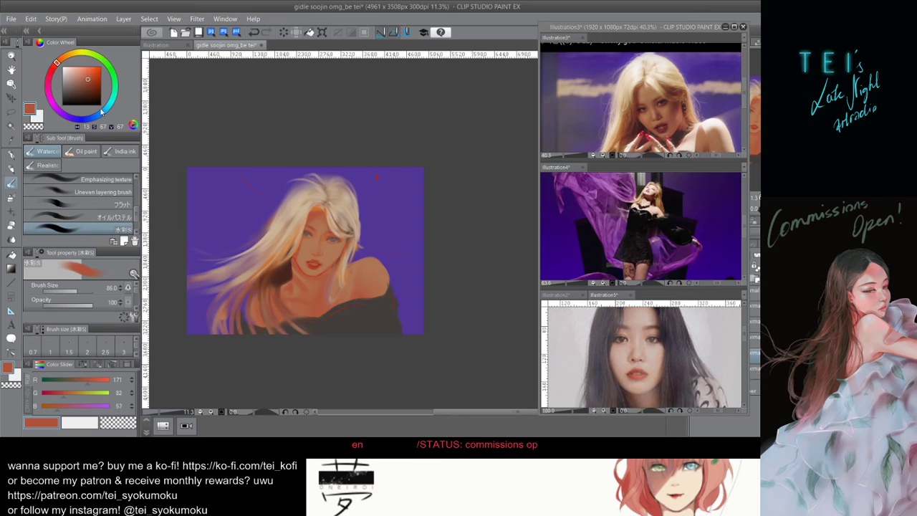
{"action": "left_click", "coordinate": [99, 82]}
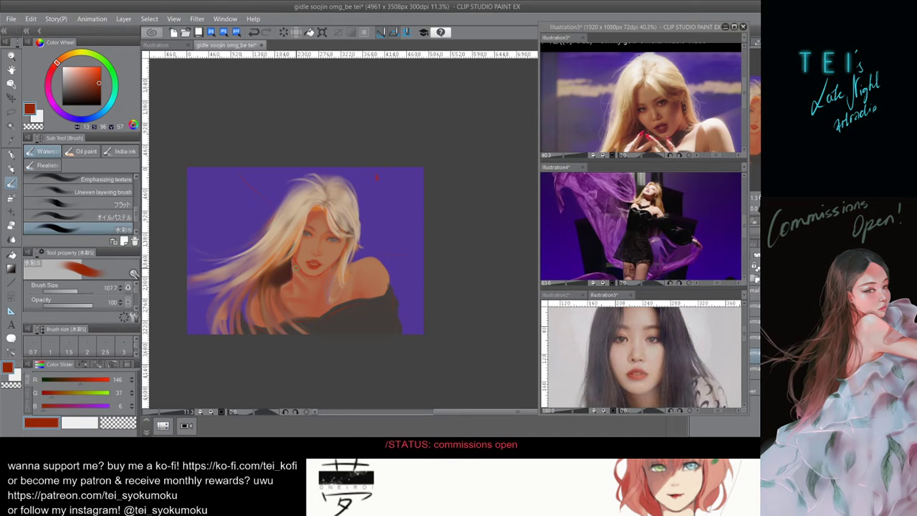
{"action": "key", "text": "]"}
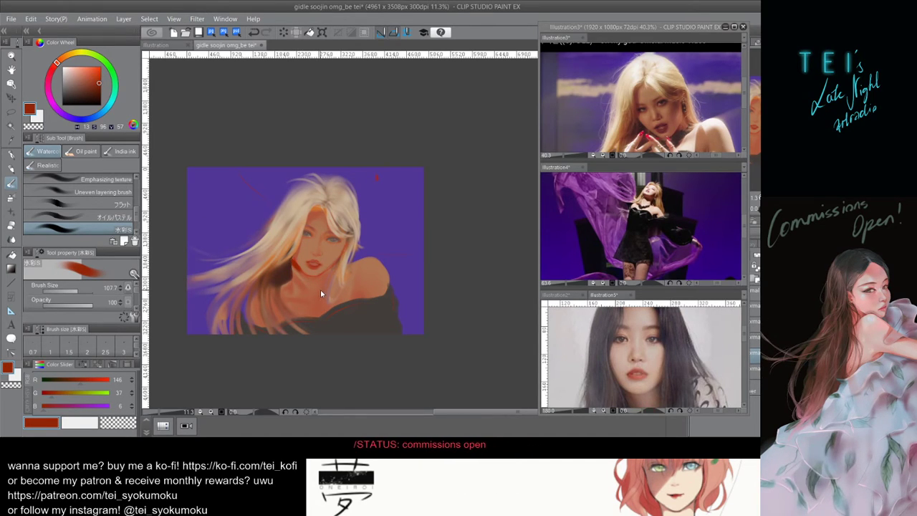
{"action": "key", "text": "ctrl+z"}
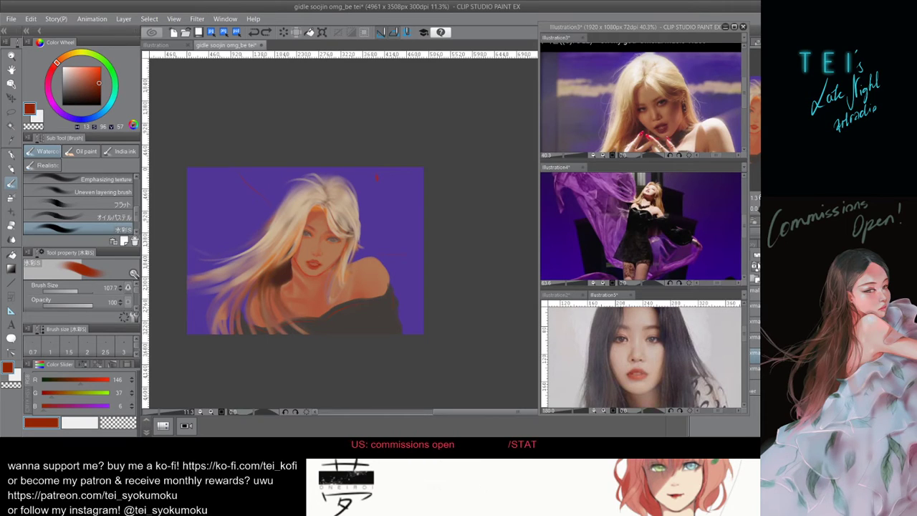
Retry deep reddish-brown strokes along the jaw and neck at different brush sizes, ending at 52.5, and undo them.
{"action": "left_click_drag", "start_coordinate": [309, 261], "coordinate": [300, 271]}
{"action": "key", "text": "ctrl+z"}
{"action": "key", "text": "bracketright"}
{"action": "key", "text": "bracketright"}
{"action": "left_click_drag", "start_coordinate": [305, 274], "coordinate": [292, 262]}
{"action": "key", "text": "ctrl+z"}
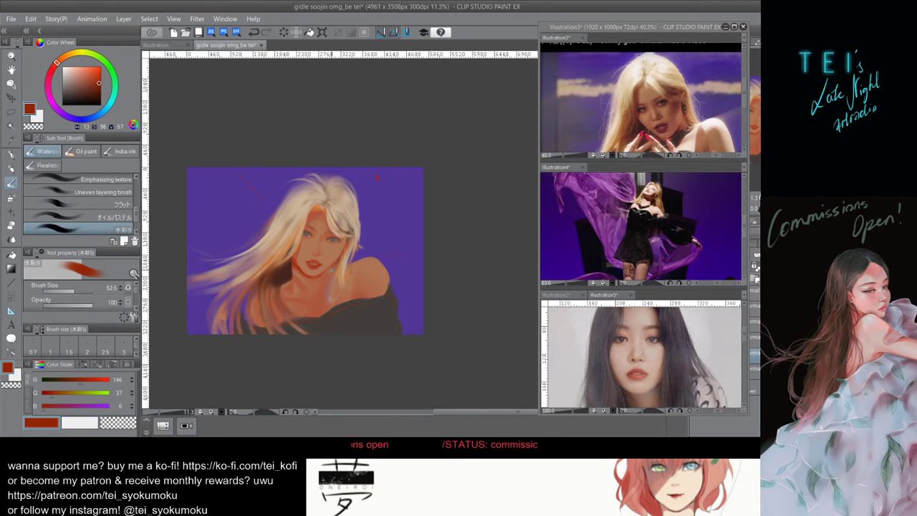
{"action": "key", "text": "ctrl+z"}
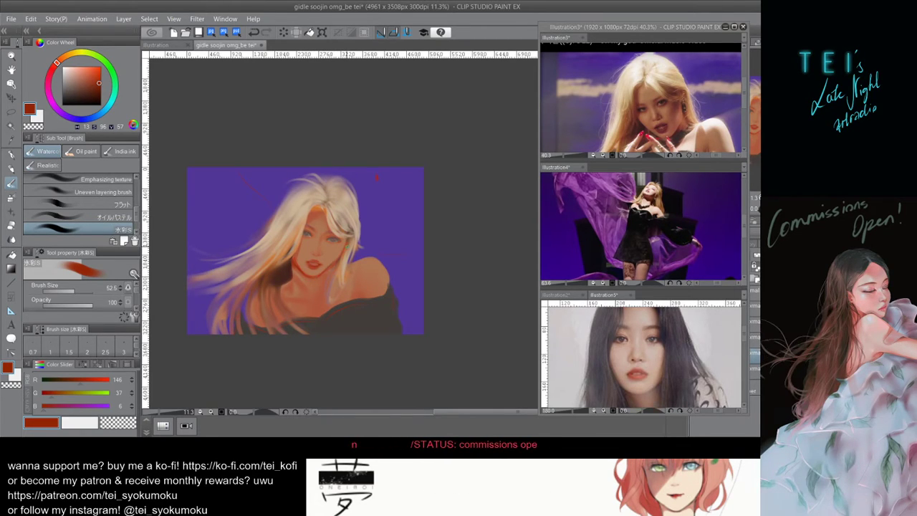
Try deep reddish-brown strokes along the jaw and the shadow beside the neck with a larger brush, undoing them.
{"action": "key", "text": "ctrl+z"}
{"action": "left_click_drag", "start_coordinate": [322, 275], "coordinate": [334, 265]}
{"action": "key", "text": "ctrl+z"}
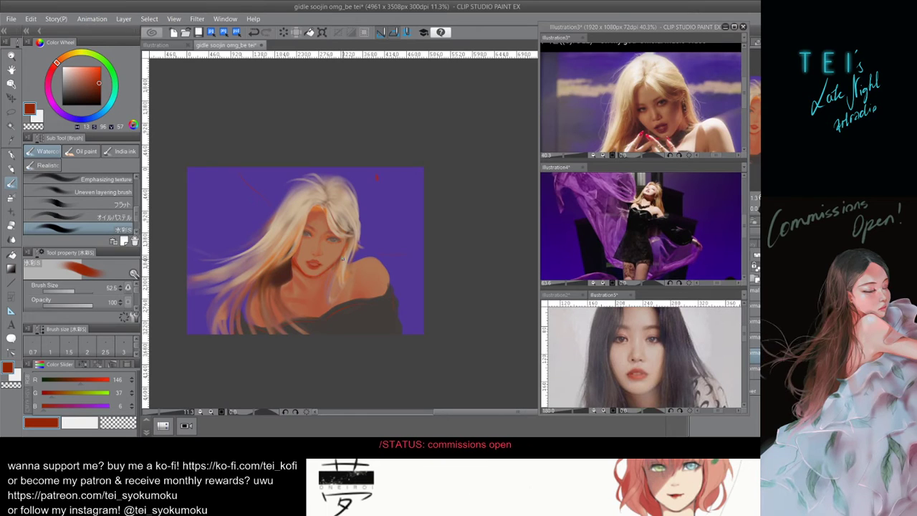
{"action": "key", "text": "]"}
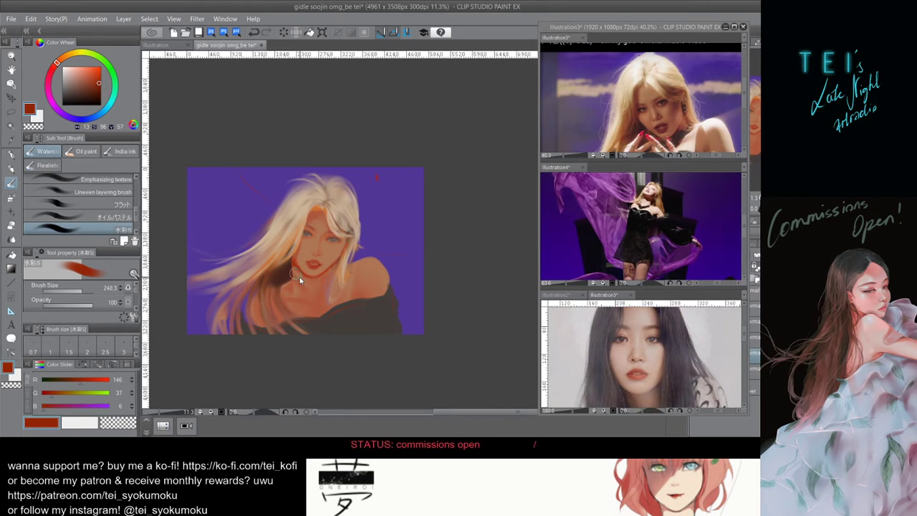
{"action": "key", "text": "]"}
{"action": "key", "text": "ctrl+z"}
{"action": "left_click_drag", "start_coordinate": [293, 271], "coordinate": [294, 283]}
{"action": "key", "text": "ctrl+z"}
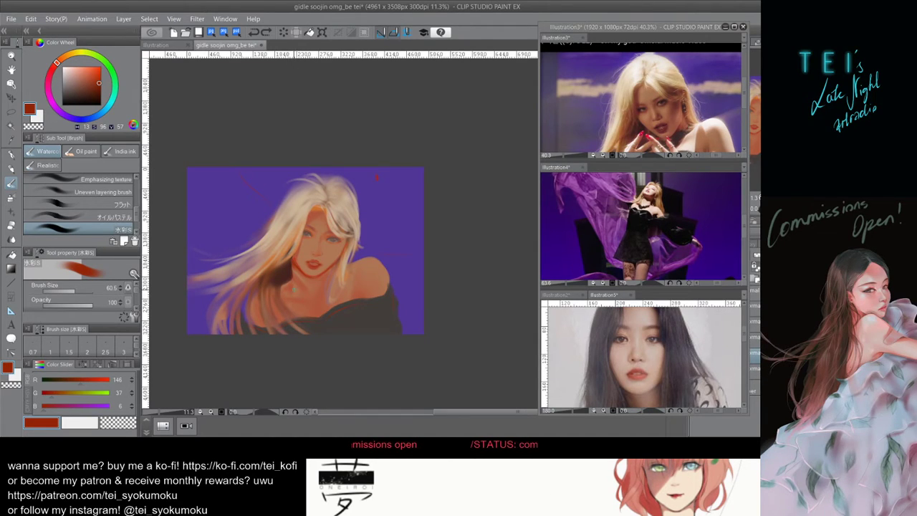
Try deep reddish-brown shading on the neck and upper chest at brush sizes up to 134.9, undoing the strokes.
{"action": "key", "text": "ctrl+z"}
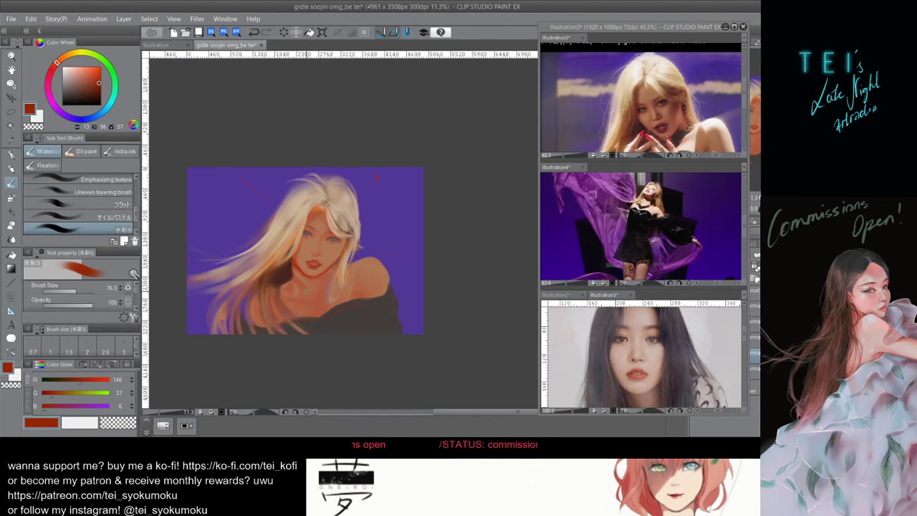
{"action": "key", "text": "bracketleft"}
{"action": "left_click_drag", "start_coordinate": [310, 283], "coordinate": [326, 296]}
{"action": "key", "text": "ctrl+z"}
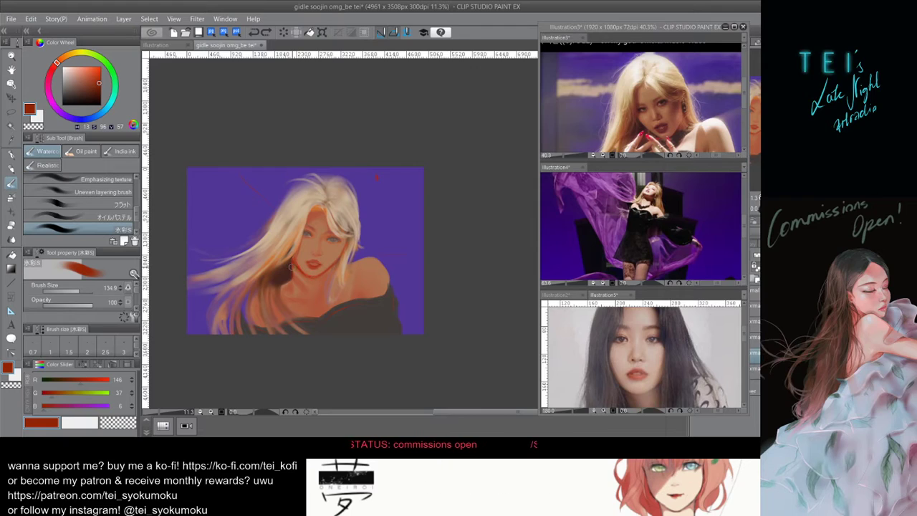
{"action": "left_click_drag", "start_coordinate": [319, 288], "coordinate": [329, 295]}
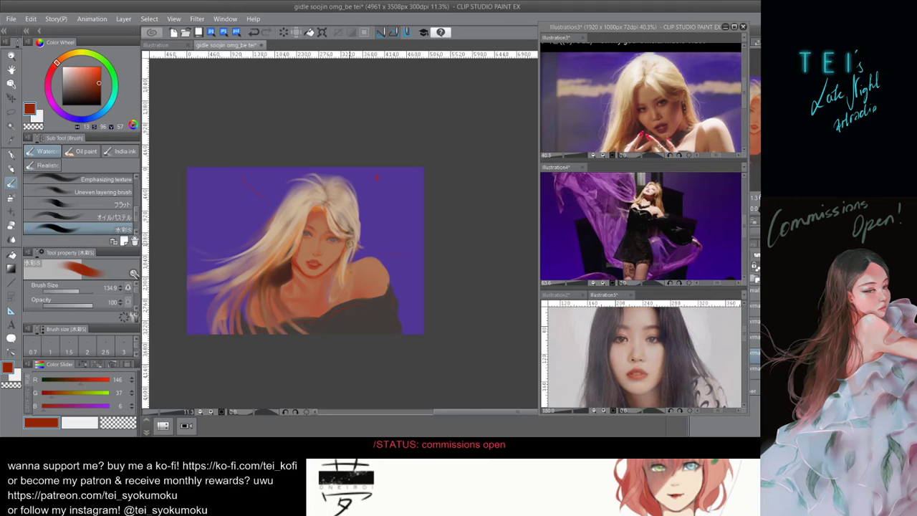
{"action": "key", "text": "ctrl+z"}
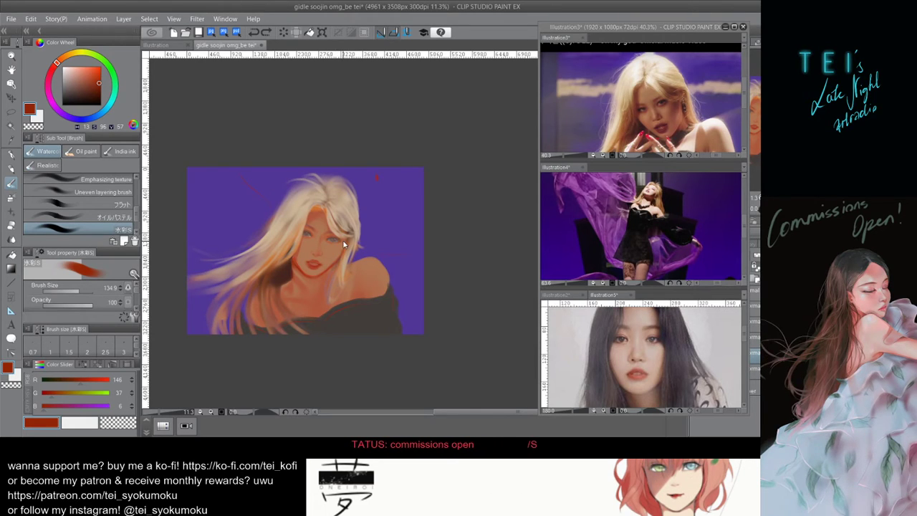
Try a deep reddish-brown stroke down the cheek beside the hair at brush size 58.6, undoing it.
{"action": "scroll", "coordinate": [343, 256], "scroll_direction": "up", "scroll_amount": 2}
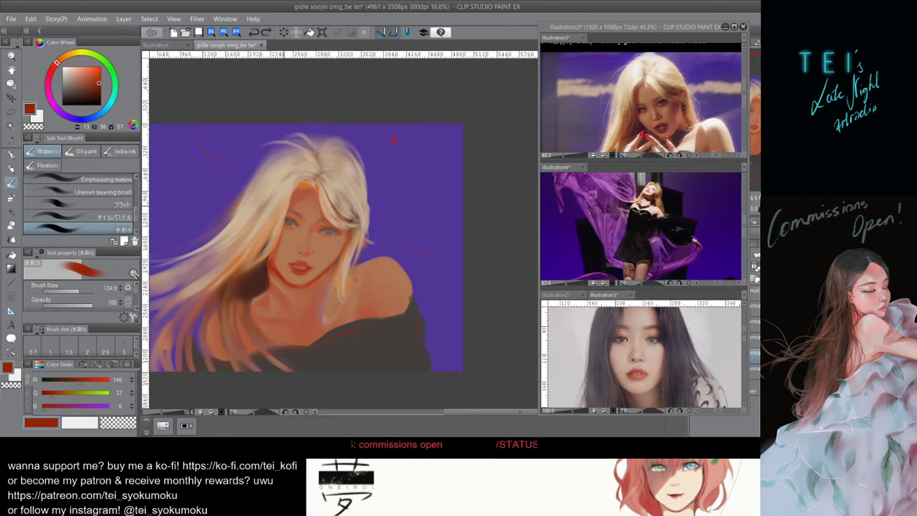
{"action": "key", "text": "bracketleft"}
{"action": "key", "text": "bracketleft"}
{"action": "key", "text": "bracketleft"}
{"action": "key", "text": "bracketleft"}
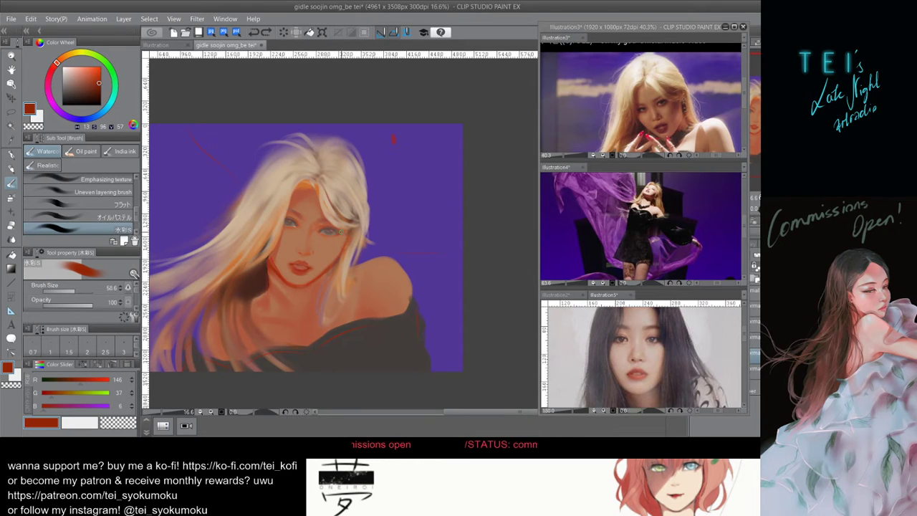
{"action": "left_click_drag", "start_coordinate": [345, 235], "coordinate": [326, 263]}
{"action": "key", "text": "ctrl+z"}
{"action": "key", "text": "ctrl+z"}
{"action": "scroll", "coordinate": [343, 244], "scroll_direction": "down", "scroll_amount": 2}
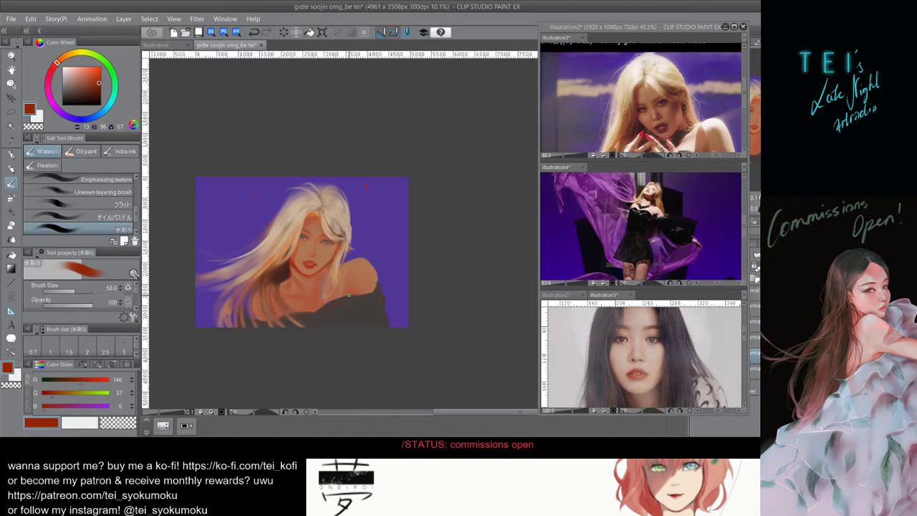
Sample the light peach tone (219, 178, 154) from the painting and enlarge the brush to 1442.2.
{"action": "key", "text": "["}
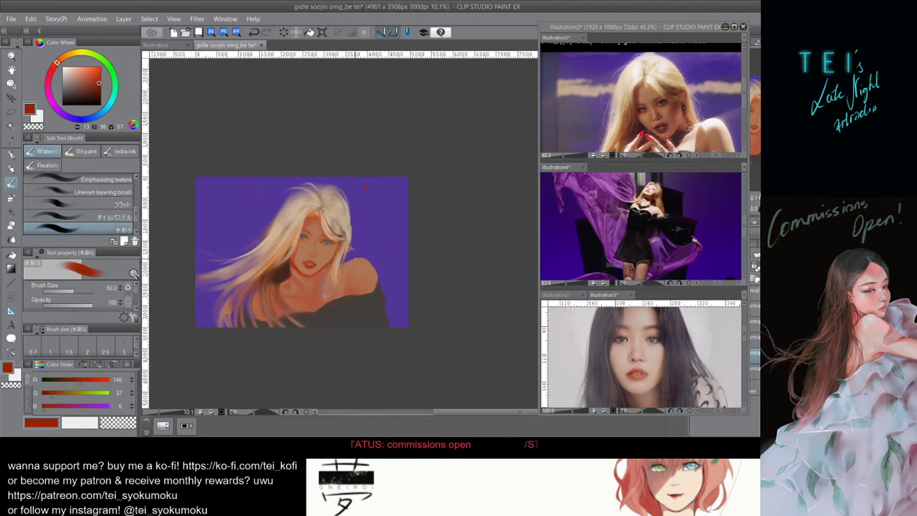
{"action": "left_click_drag", "start_coordinate": [358, 254], "coordinate": [366, 254], "text": "ctrl+alt"}
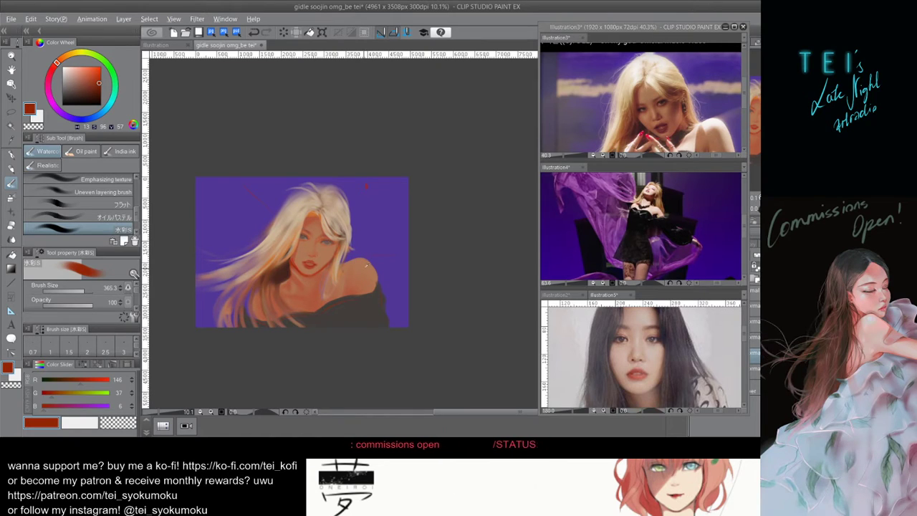
{"action": "left_click", "coordinate": [366, 266], "text": "alt"}
{"action": "left_click", "coordinate": [272, 225], "text": "alt"}
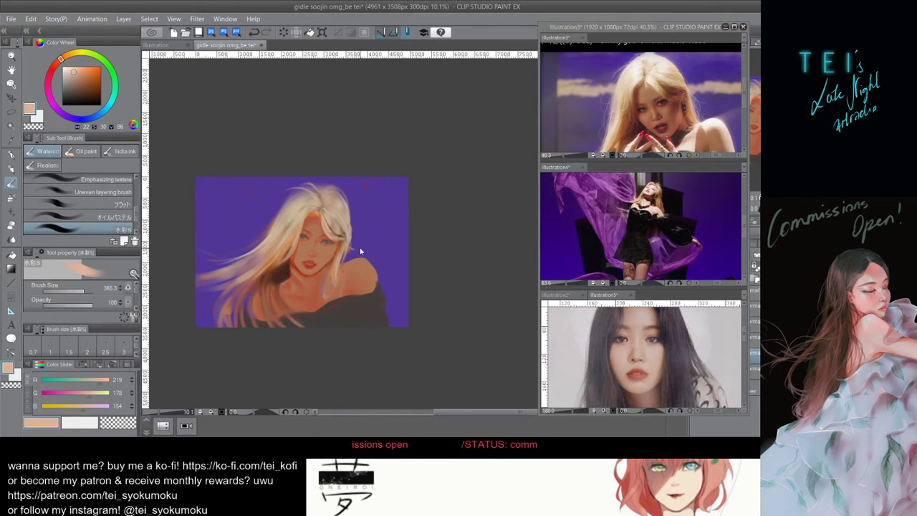
{"action": "key", "text": "]"}
{"action": "key", "text": "]"}
{"action": "key", "text": "]"}
{"action": "key", "text": "]"}
{"action": "key", "text": "]"}
{"action": "key", "text": "]"}
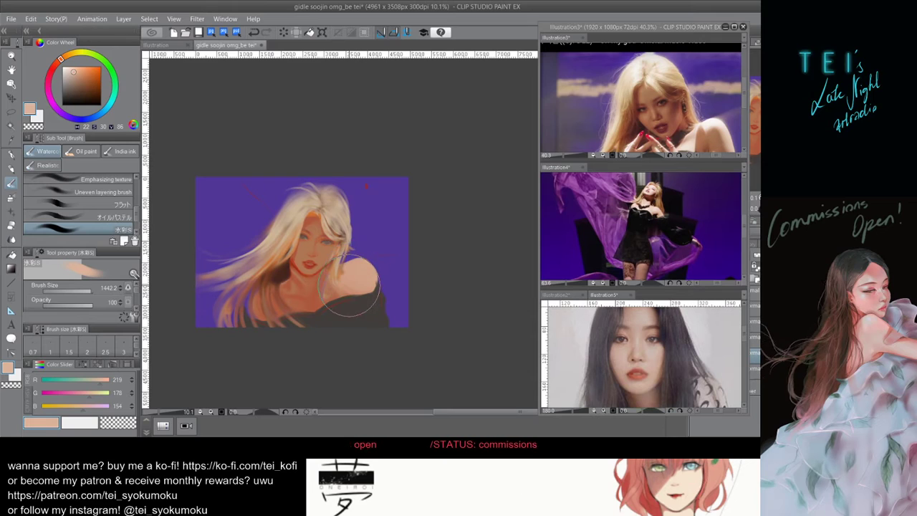
Try a light peach stroke between the hair and the bare shoulder at brush size 343.5, undoing it.
{"action": "key", "text": "["}
{"action": "key", "text": "["}
{"action": "key", "text": "["}
{"action": "key", "text": "["}
{"action": "key", "text": "["}
{"action": "key", "text": "["}
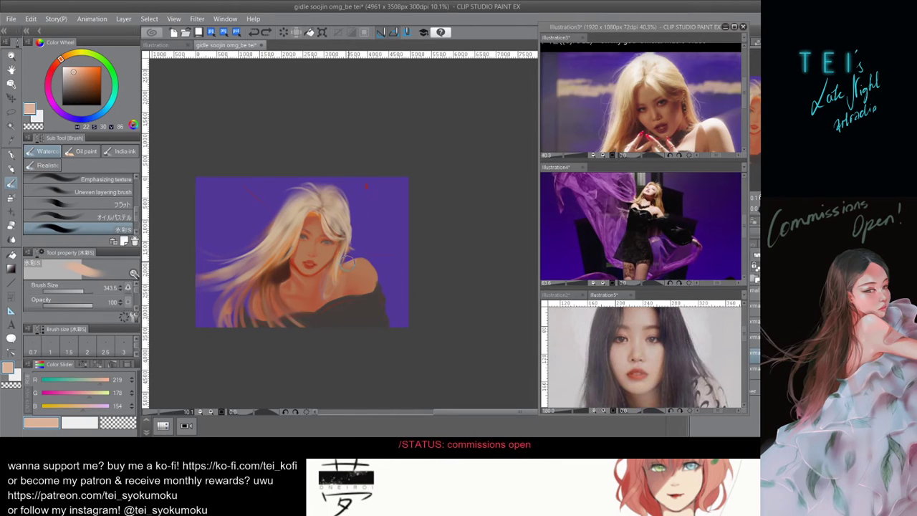
{"action": "left_click_drag", "start_coordinate": [348, 264], "coordinate": [351, 259]}
{"action": "key", "text": "ctrl+z"}
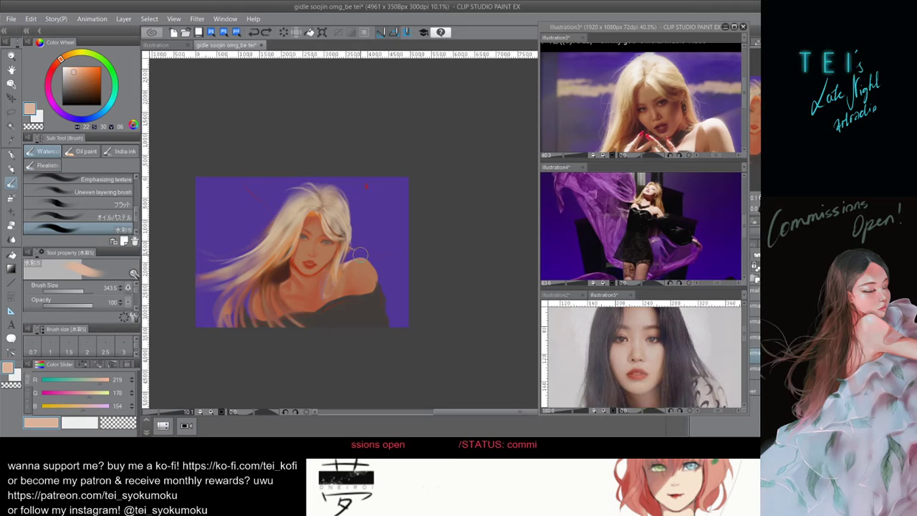
Highlight the outer edge of the bare shoulder with light peach at brush size 129.8.
{"action": "key", "text": "bracketleft"}
{"action": "key", "text": "bracketleft"}
{"action": "key", "text": "bracketleft"}
{"action": "key", "text": "bracketleft"}
{"action": "left_click_drag", "start_coordinate": [372, 262], "coordinate": [376, 278]}
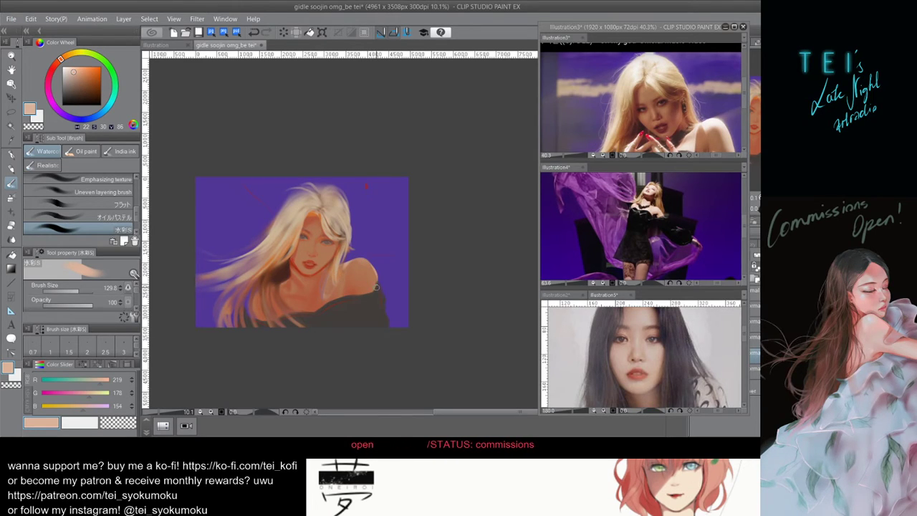
Brush light peach down the lower hair strands beside the chest at brush size 129.8.
{"action": "key", "text": "bracketright"}
{"action": "key", "text": "bracketright"}
{"action": "key", "text": "bracketright"}
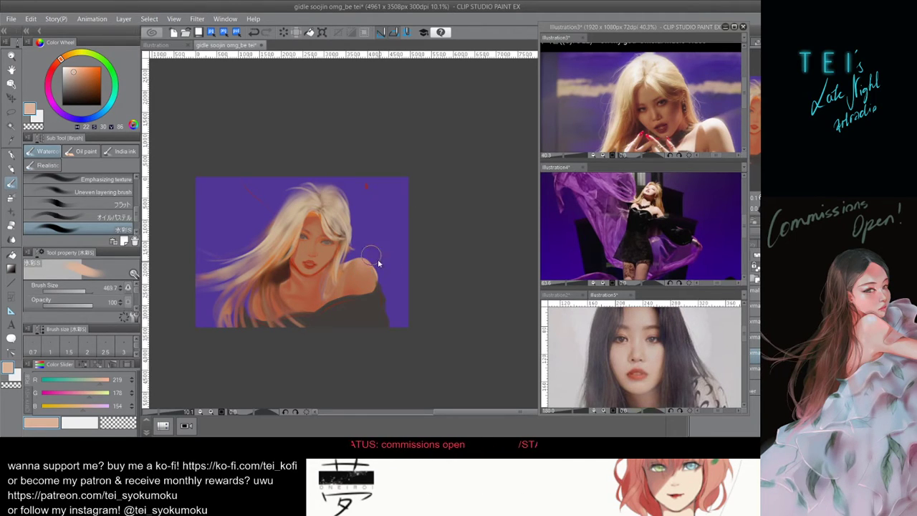
{"action": "key", "text": "bracketleft"}
{"action": "key", "text": "bracketleft"}
{"action": "key", "text": "bracketleft"}
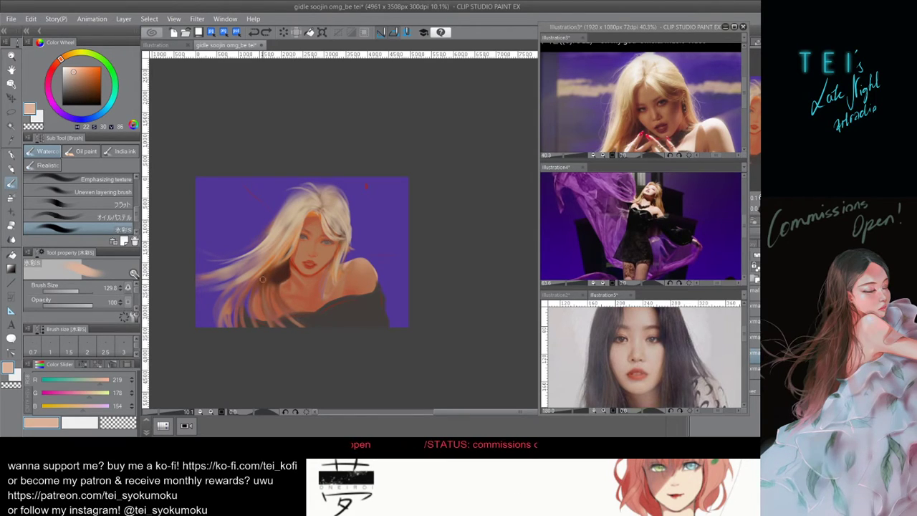
{"action": "left_click_drag", "start_coordinate": [260, 288], "coordinate": [255, 315]}
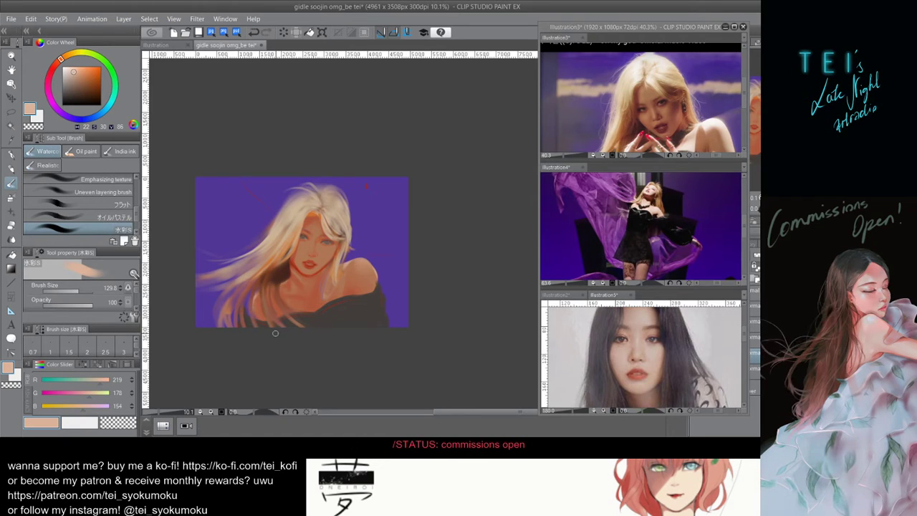
Try small light peach touches around the neck and ear at brush sizes 88.9 to 38.7, undoing them.
{"action": "key", "text": "]"}
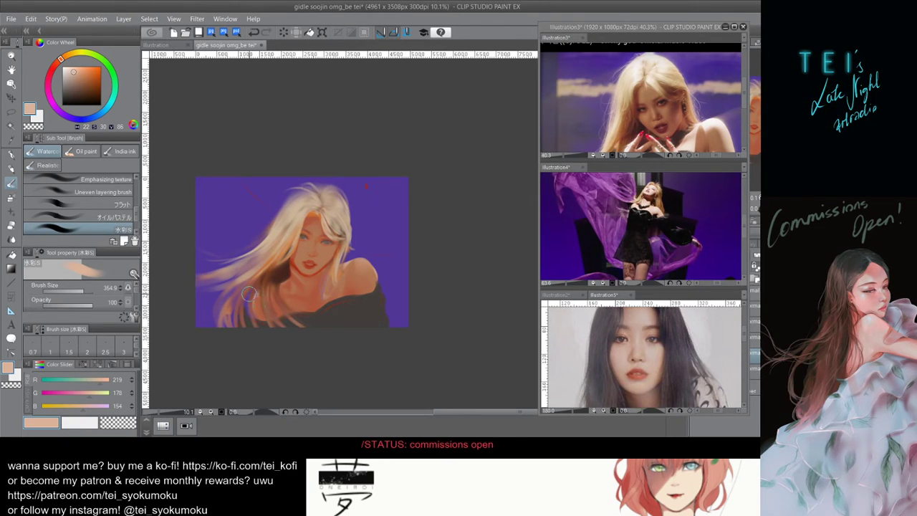
{"action": "key", "text": "["}
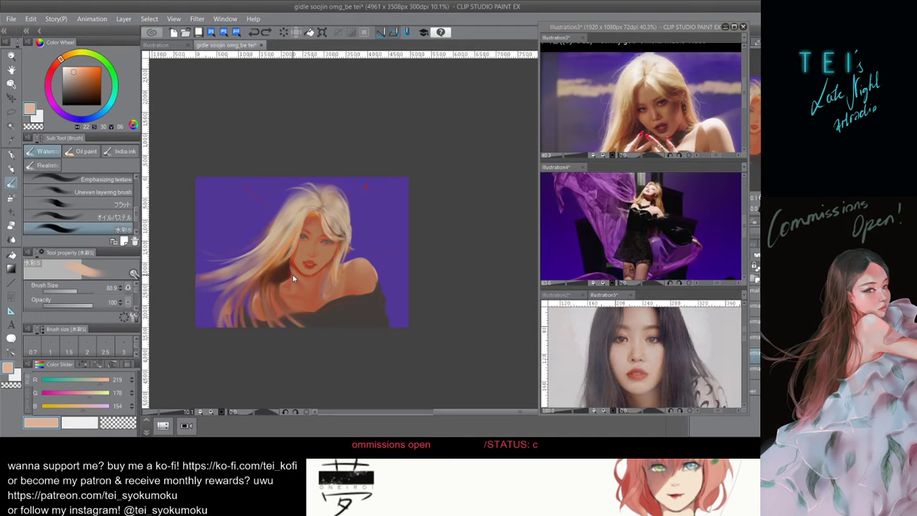
{"action": "key", "text": "["}
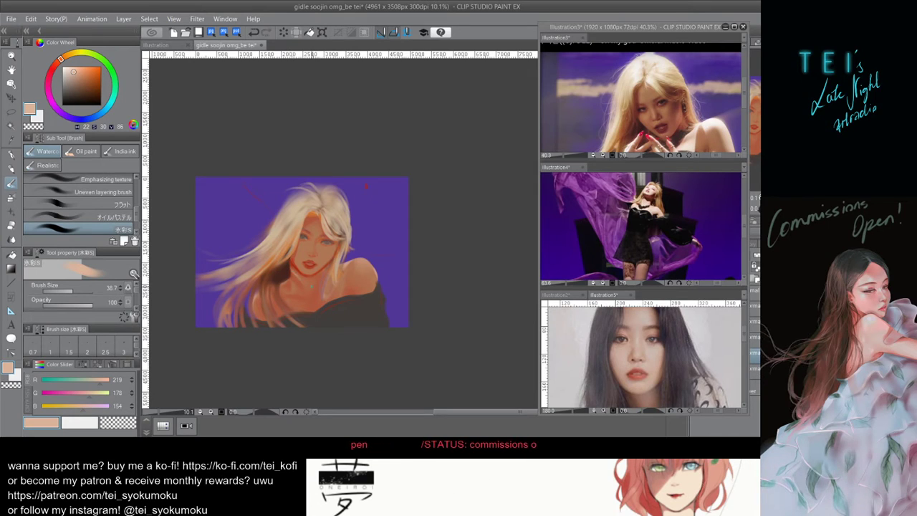
{"action": "key", "text": "ctrl+z"}
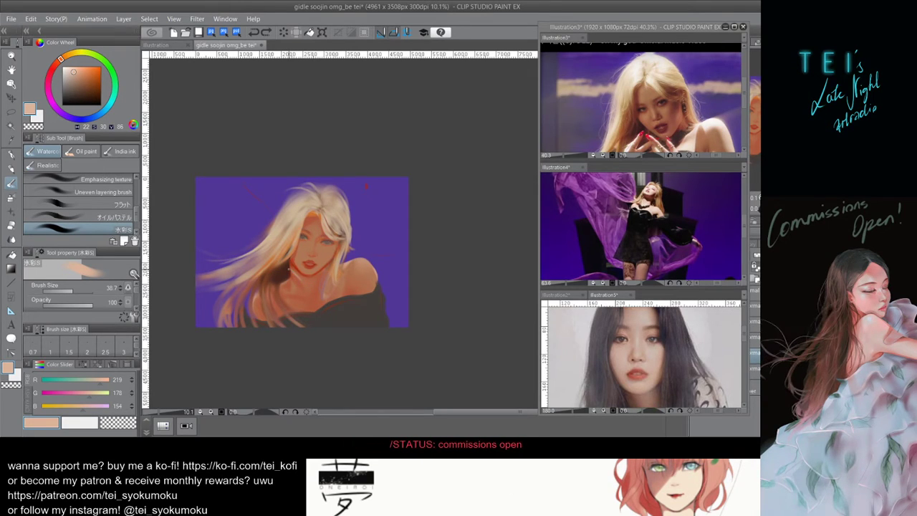
{"action": "key", "text": "ctrl+z"}
{"action": "key", "text": "]"}
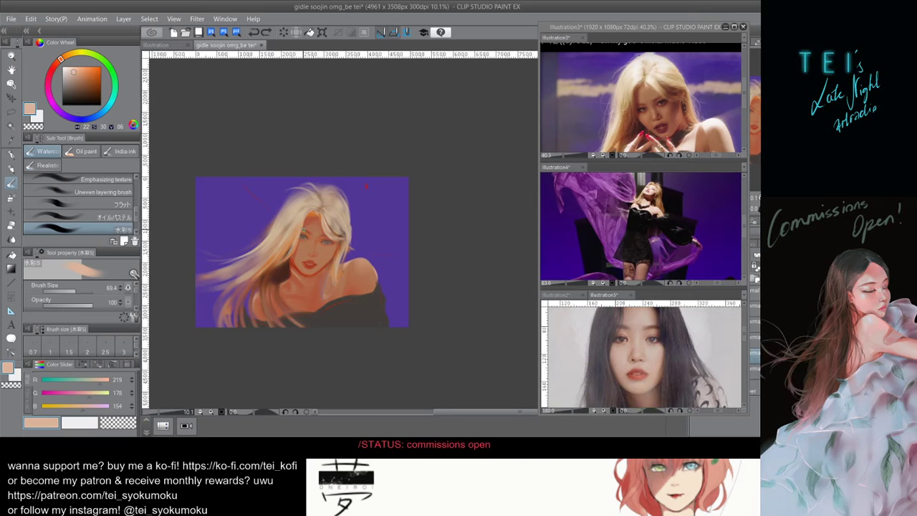
{"action": "key", "text": "ctrl+z"}
Try light peach highlights on the cheek at brush size 69.4 and on the lower neck at 29.3, undoing them.
{"action": "left_click_drag", "start_coordinate": [301, 240], "coordinate": [299, 250]}
{"action": "key", "text": "["}
{"action": "key", "text": "["}
{"action": "key", "text": "["}
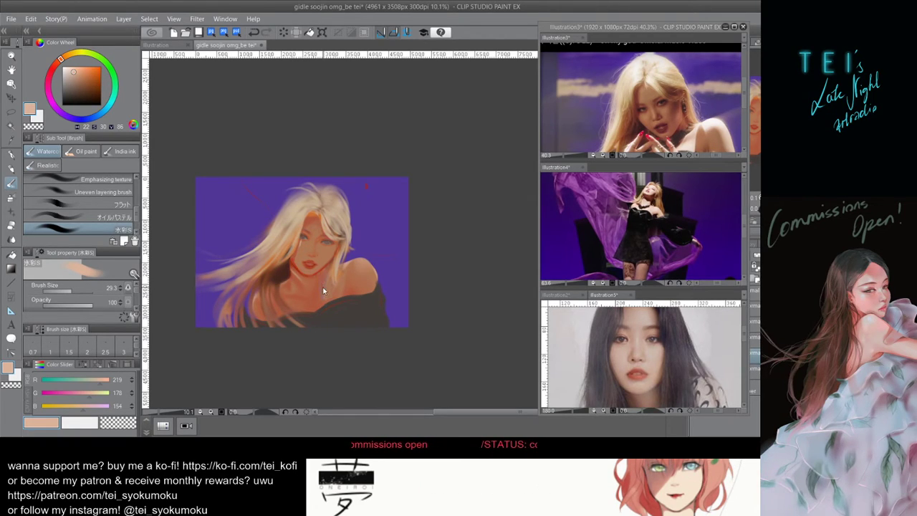
{"action": "mouse_move", "coordinate": [292, 288]}
{"action": "left_mouse_down"}
{"action": "mouse_move", "coordinate": [296, 302]}
{"action": "mouse_move", "coordinate": [301, 295]}
{"action": "mouse_move", "coordinate": [292, 283]}
{"action": "left_mouse_up"}
{"action": "key", "text": "ctrl+z"}
{"action": "key", "text": "ctrl+z"}
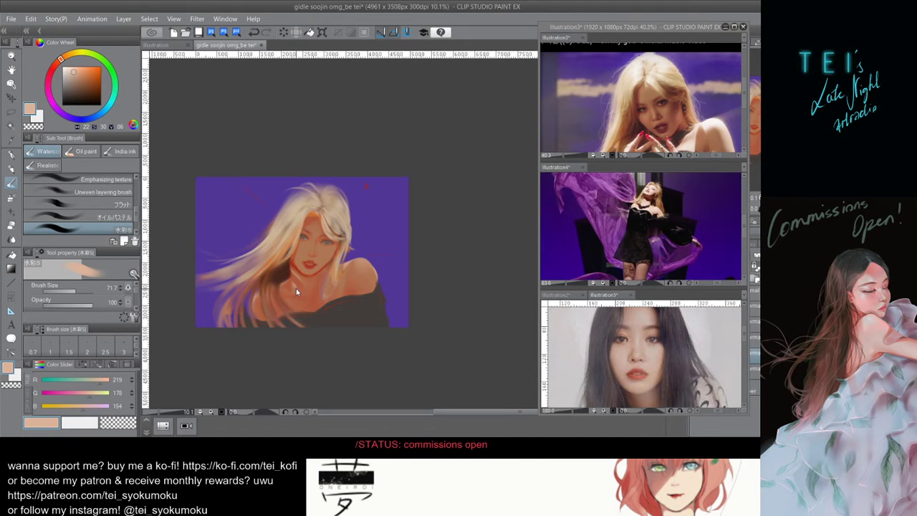
Try light peach collarbone highlights at brush sizes from 71.7 to 88.9, undoing the strokes.
{"action": "left_click_drag", "start_coordinate": [293, 288], "coordinate": [298, 294]}
{"action": "key", "text": "ctrl+z"}
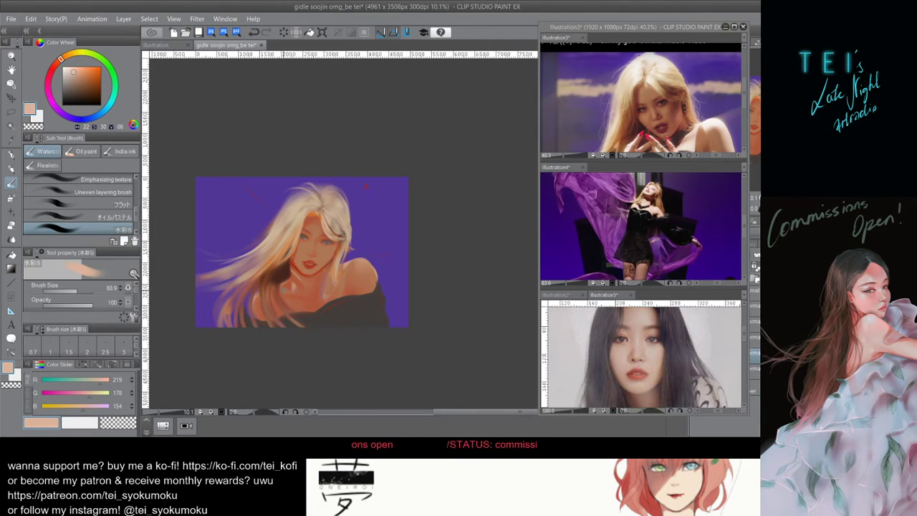
{"action": "left_click_drag", "start_coordinate": [293, 294], "coordinate": [280, 292]}
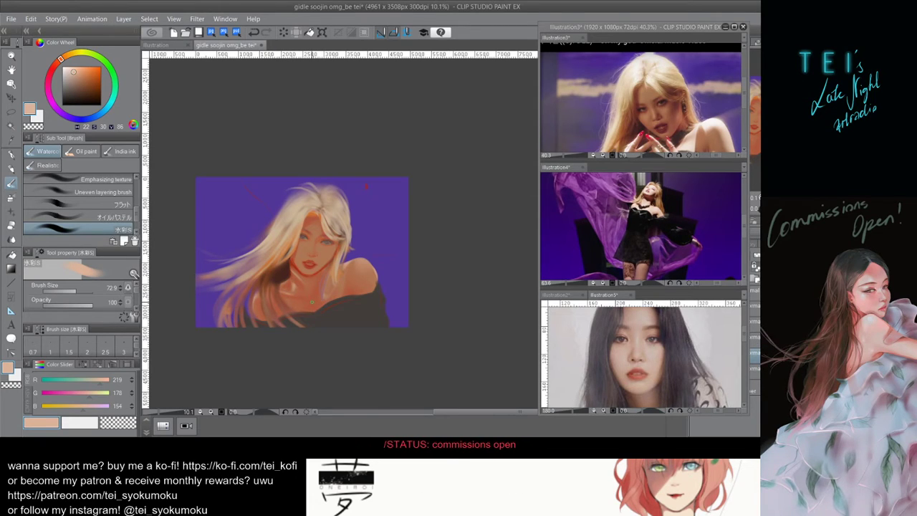
{"action": "key", "text": "ctrl+z"}
{"action": "key", "text": "ctrl+z"}
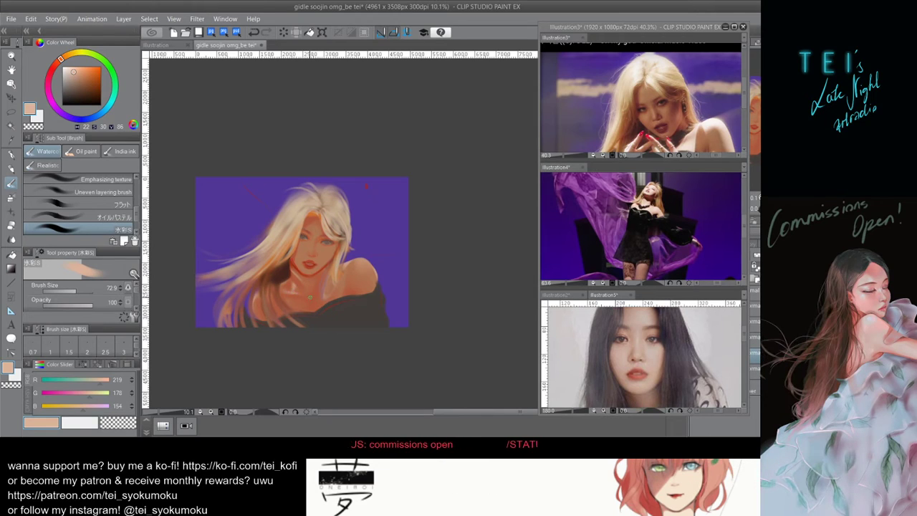
Paint a light peach highlight on the collarbone, vary the brush size between 16.1 and 50.2, and undo the last stroke.
{"action": "left_click_drag", "start_coordinate": [298, 293], "coordinate": [292, 293]}
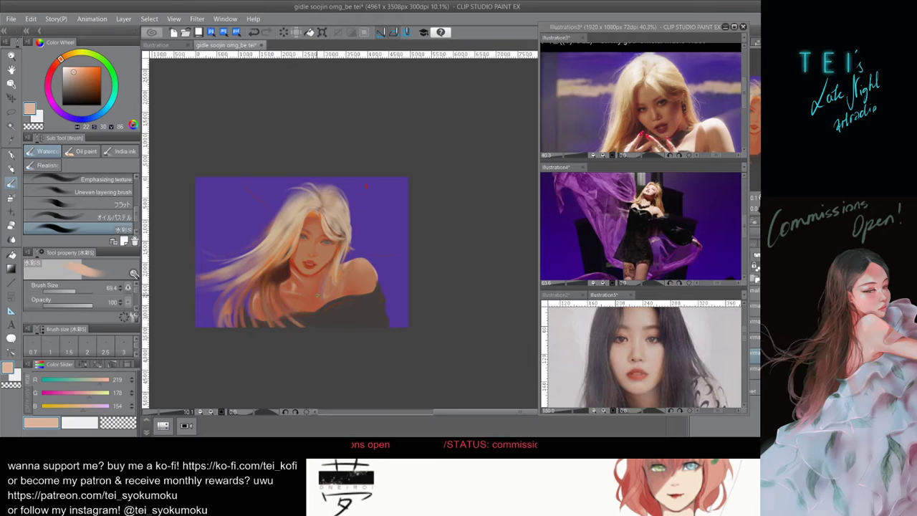
{"action": "key", "text": "bracketleft"}
{"action": "key", "text": "bracketleft"}
{"action": "key", "text": "bracketleft"}
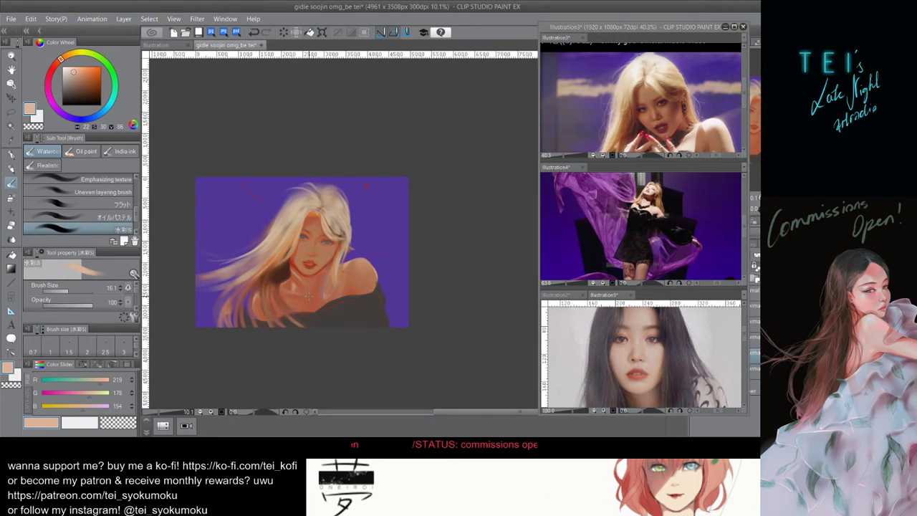
{"action": "key", "text": "bracketright"}
{"action": "key", "text": "bracketright"}
{"action": "key", "text": "bracketright"}
{"action": "key", "text": "bracketright"}
{"action": "key", "text": "ctrl+z"}
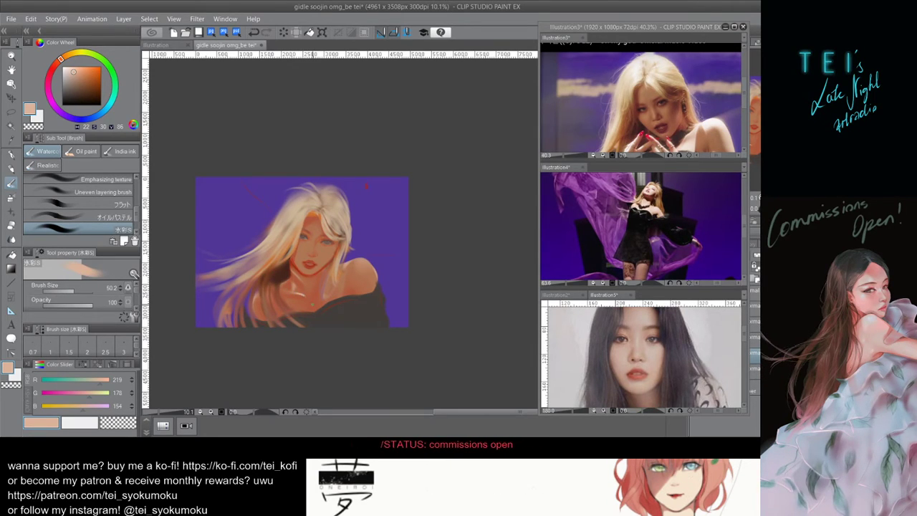
Extend the light peach collarbone highlight at brush size 50.2, then try a stroke on the neck and undo it.
{"action": "left_click_drag", "start_coordinate": [307, 295], "coordinate": [293, 293]}
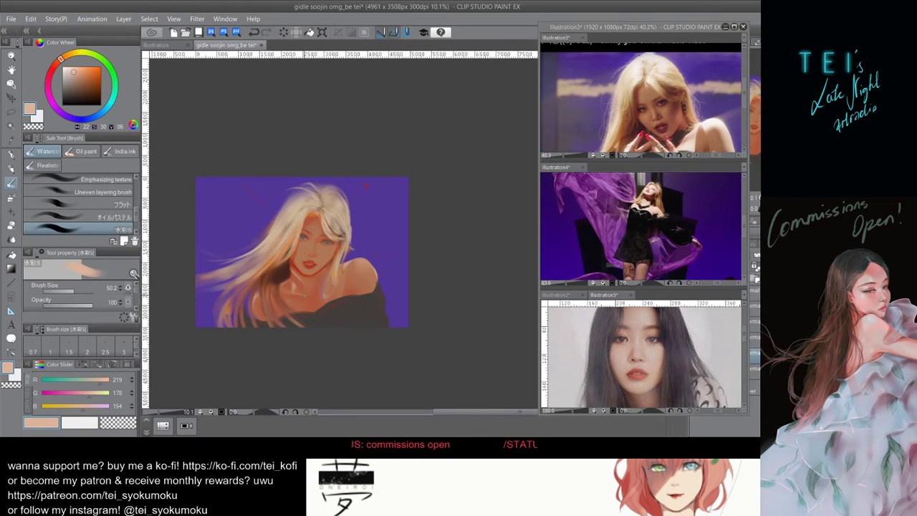
{"action": "left_click_drag", "start_coordinate": [304, 280], "coordinate": [307, 281]}
{"action": "key", "text": "ctrl+z"}
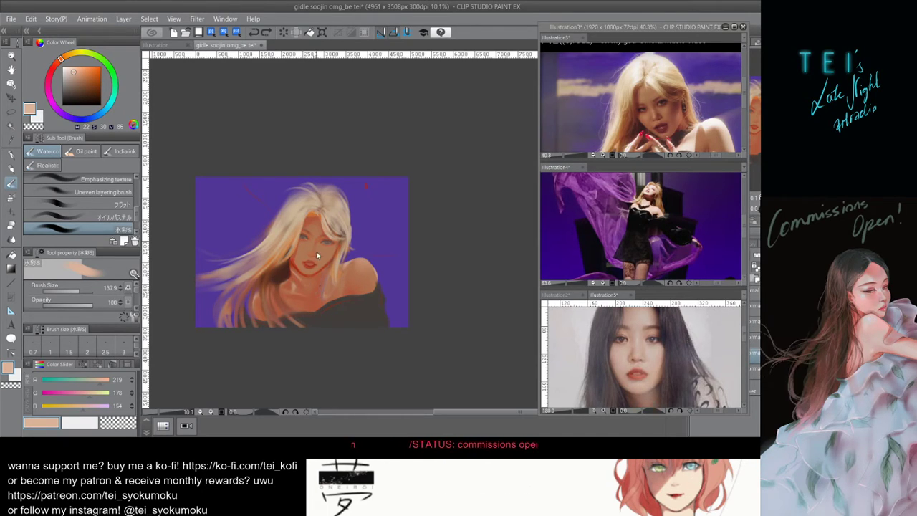
Try a light peach highlight stroke on the cheek at brush size 119.9, then undo it.
{"action": "key", "text": "bracketright"}
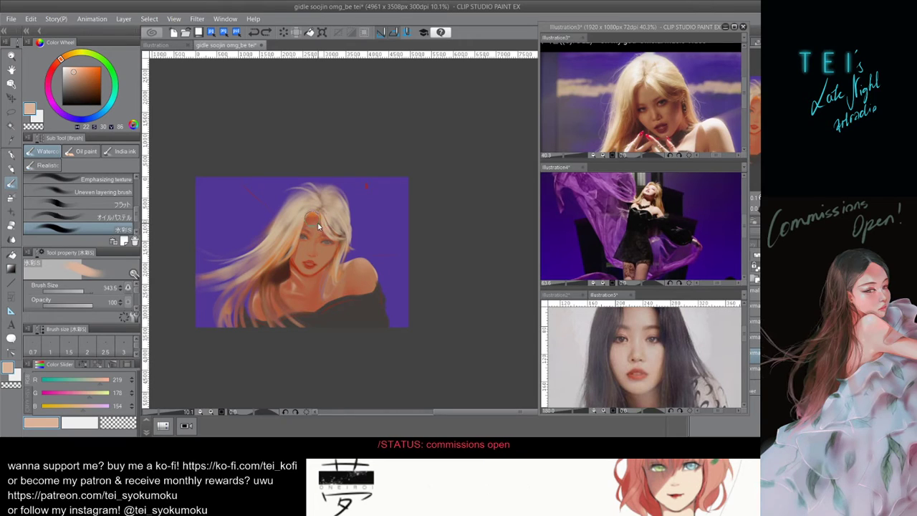
{"action": "key", "text": "bracketleft"}
{"action": "key", "text": "bracketleft"}
{"action": "key", "text": "bracketleft"}
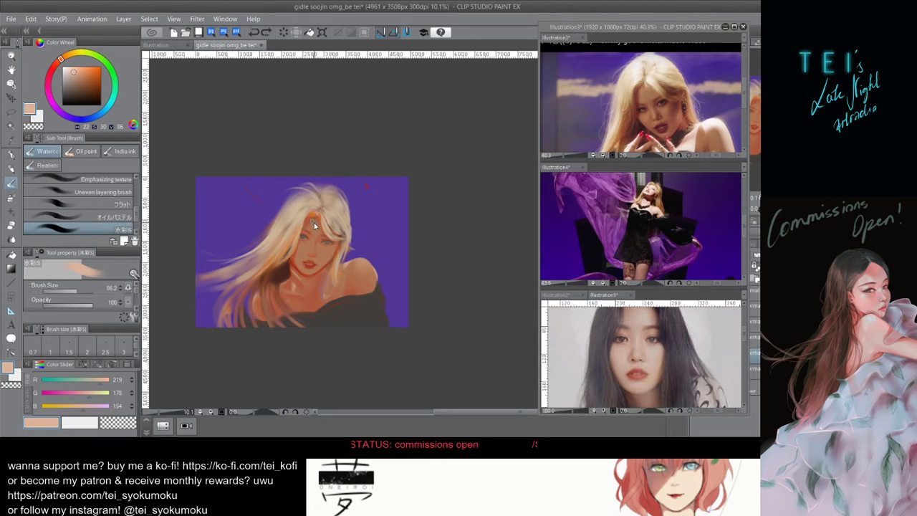
{"action": "key", "text": "bracketright"}
{"action": "key", "text": "bracketright"}
{"action": "left_click_drag", "start_coordinate": [325, 239], "coordinate": [323, 261]}
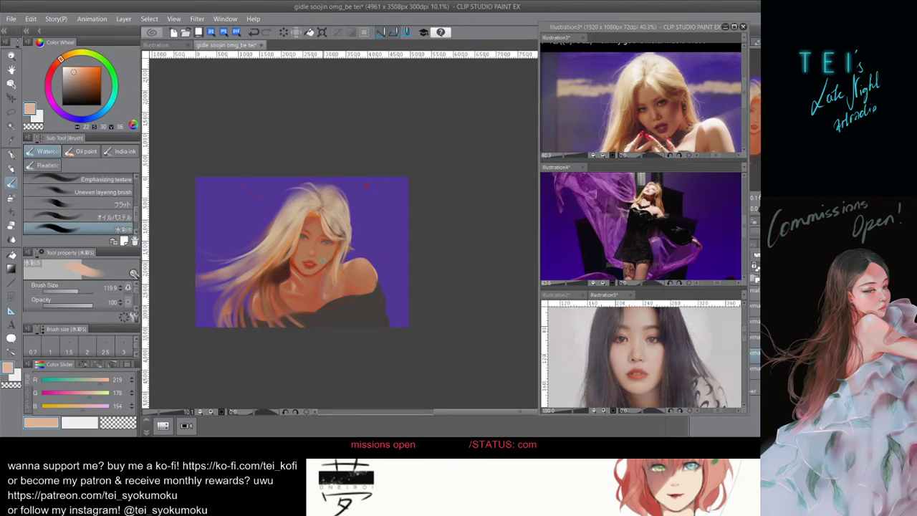
{"action": "key", "text": "ctrl+z"}
Paint a small light peach highlight on the nose at brush size 43.6, then set the brush size to 53.0.
{"action": "key", "text": "bracketleft"}
{"action": "key", "text": "bracketleft"}
{"action": "key", "text": "bracketleft"}
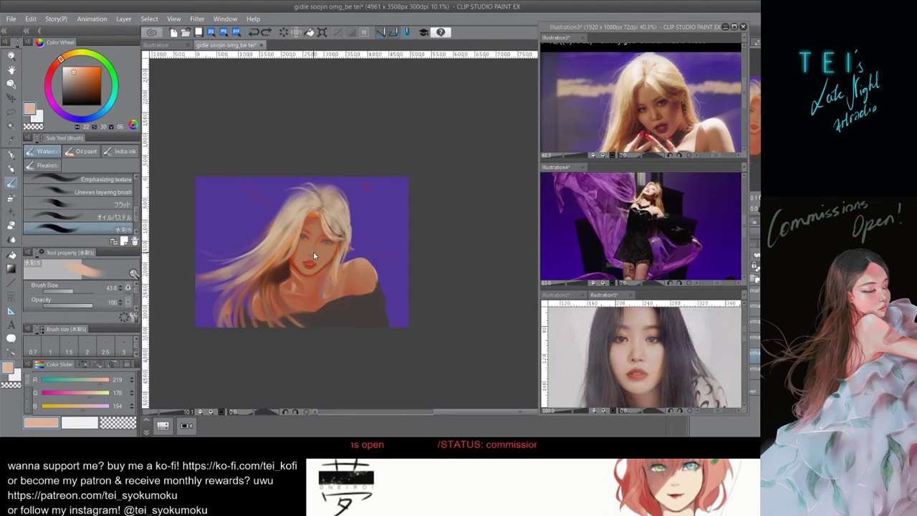
{"action": "left_click_drag", "start_coordinate": [312, 252], "coordinate": [313, 255]}
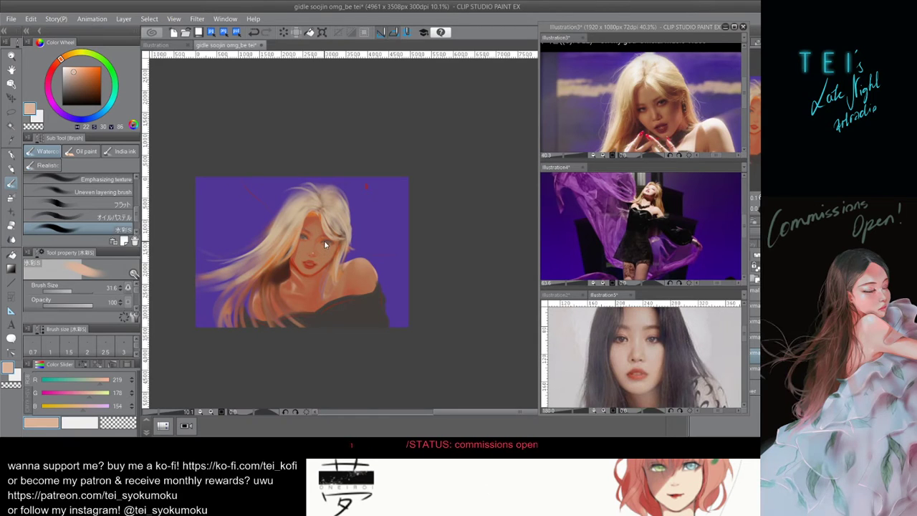
{"action": "scroll", "coordinate": [327, 248], "scroll_direction": "up", "scroll_amount": 6}
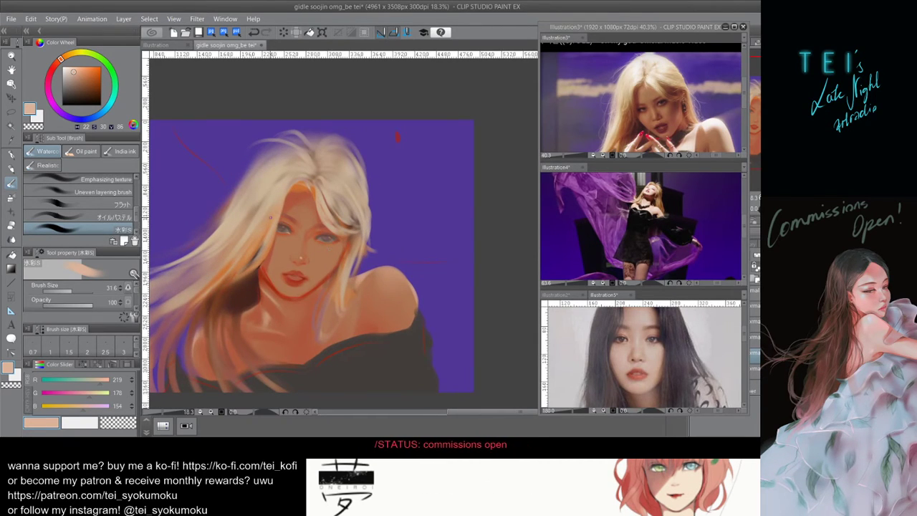
{"action": "key", "text": "bracketleft"}
{"action": "key", "text": "bracketleft"}
{"action": "key", "text": "bracketleft"}
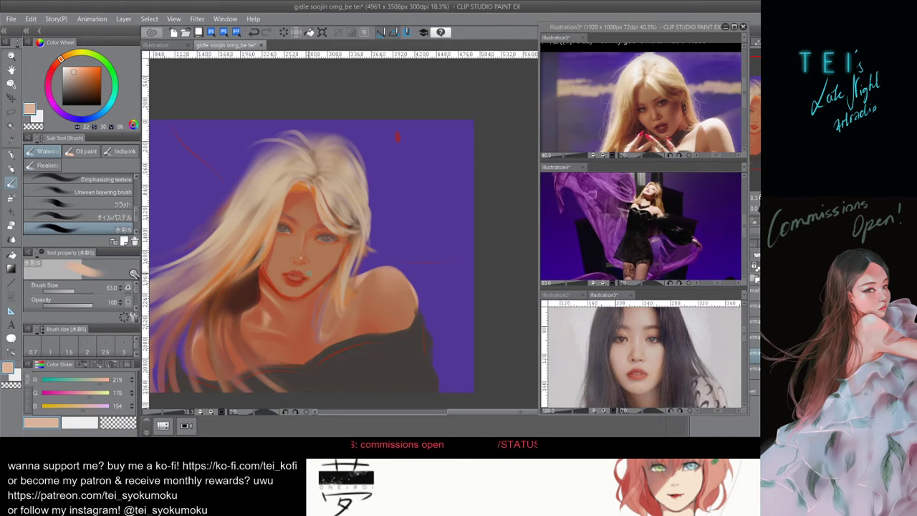
Try a light peach highlight across the bare shoulder at brush size 169.4 and review it against the whole portrait.
{"action": "scroll", "coordinate": [352, 284], "scroll_direction": "down", "scroll_amount": 2}
{"action": "scroll", "coordinate": [352, 284], "scroll_direction": "down", "scroll_amount": 1}
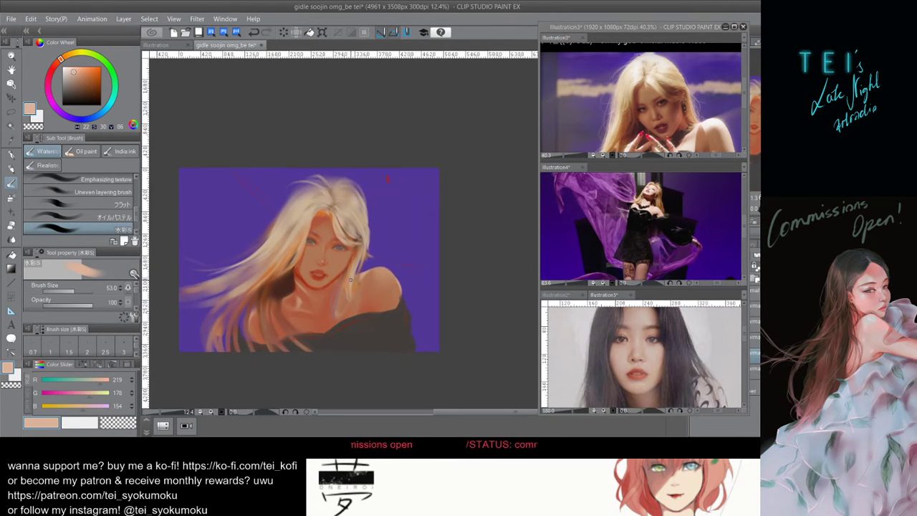
{"action": "scroll", "coordinate": [351, 280], "scroll_direction": "down", "scroll_amount": 1}
{"action": "scroll", "coordinate": [268, 245], "scroll_direction": "up", "scroll_amount": 2}
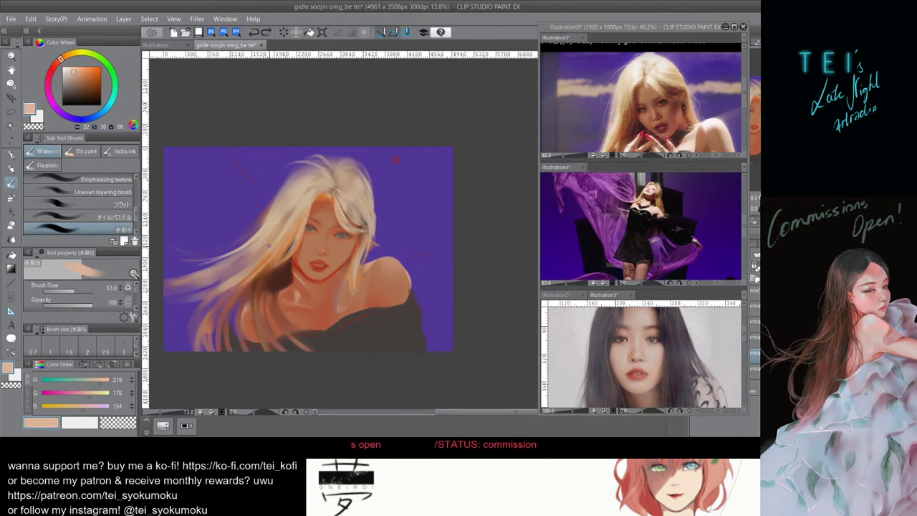
{"action": "mouse_move", "coordinate": [349, 263]}
{"action": "left_mouse_down"}
{"action": "mouse_move", "coordinate": [333, 255]}
{"action": "mouse_move", "coordinate": [388, 247]}
{"action": "mouse_move", "coordinate": [365, 275]}
{"action": "left_mouse_up"}
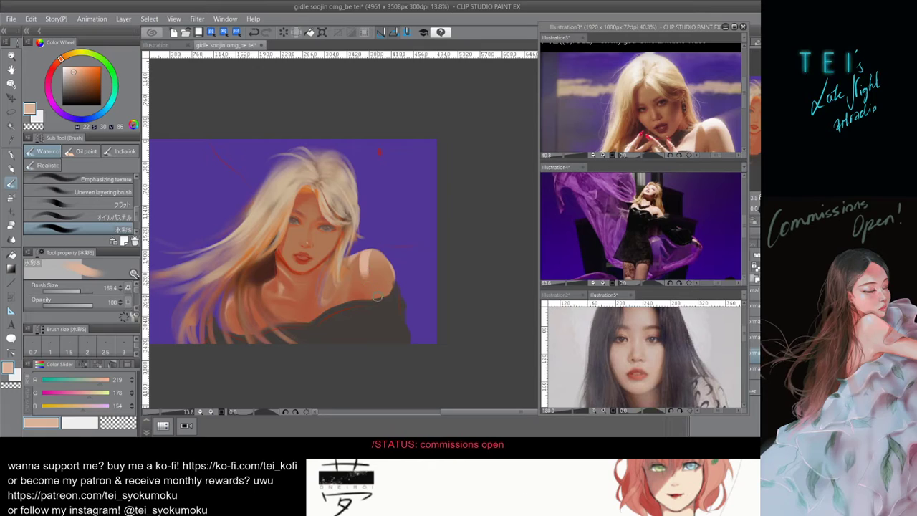
{"action": "scroll", "coordinate": [347, 219], "scroll_direction": "down", "scroll_amount": 2}
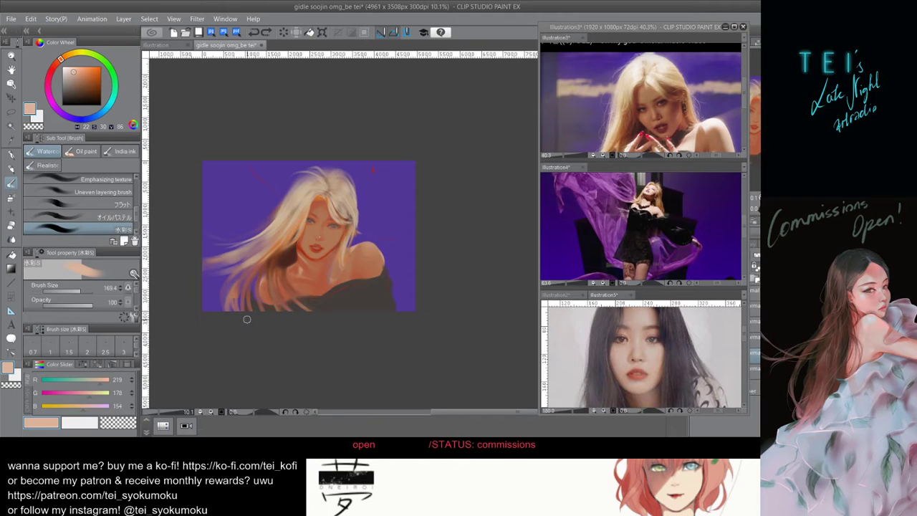
{"action": "scroll", "coordinate": [240, 315], "scroll_direction": "down", "scroll_amount": 2}
{"action": "scroll", "coordinate": [339, 287], "scroll_direction": "up", "scroll_amount": 3}
{"action": "scroll", "coordinate": [339, 288], "scroll_direction": "up", "scroll_amount": 1}
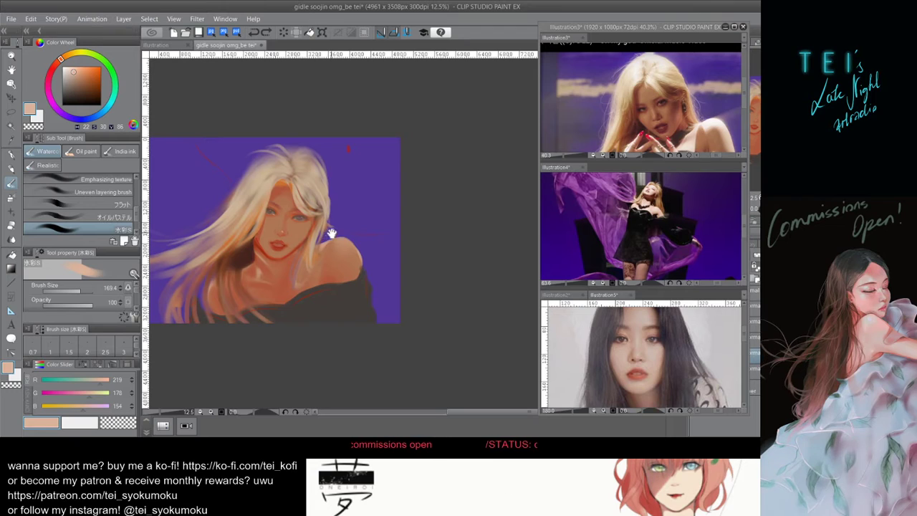
Lasso the eye beside the dark hair strand, try transforming it, then undo the transformation and the selection.
{"action": "left_click_drag", "start_coordinate": [332, 236], "coordinate": [351, 220]}
{"action": "left_click_drag", "start_coordinate": [362, 174], "coordinate": [356, 169]}
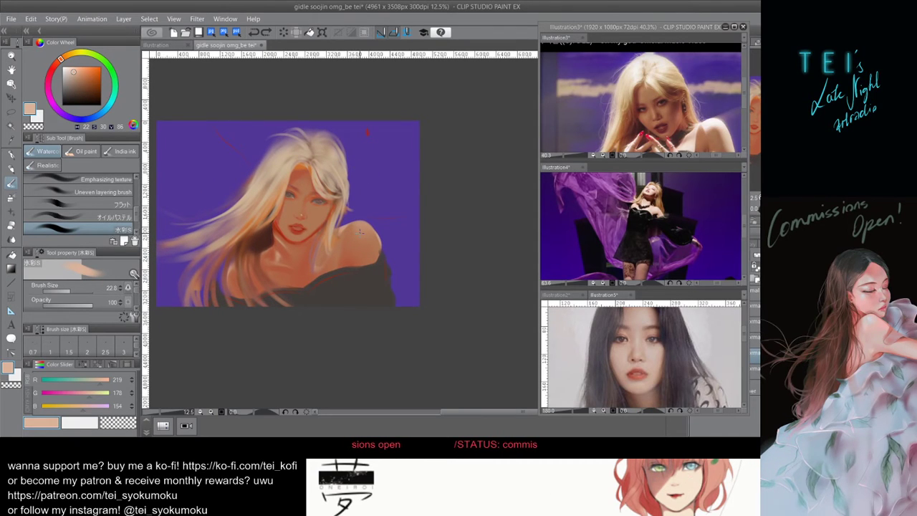
{"action": "scroll", "coordinate": [361, 231], "scroll_direction": "up", "scroll_amount": 4}
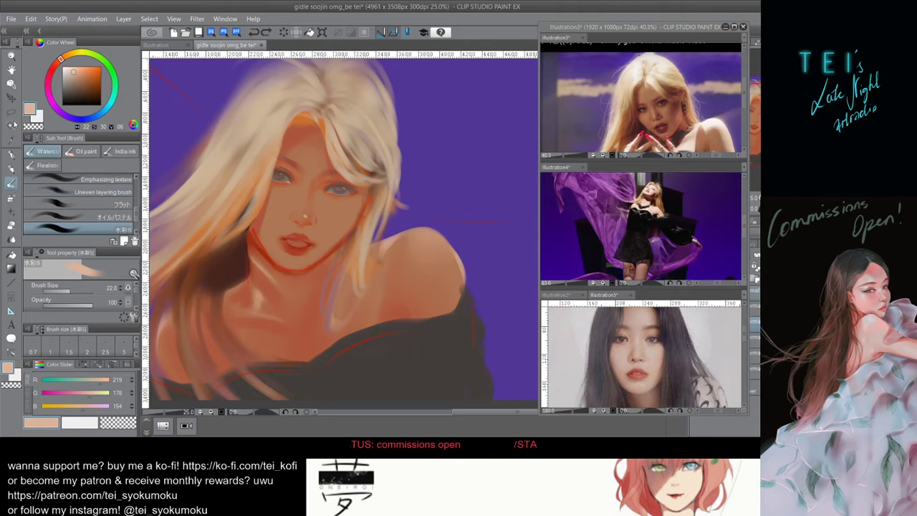
{"action": "key", "text": "m"}
{"action": "mouse_move", "coordinate": [315, 160]}
{"action": "left_mouse_down"}
{"action": "mouse_move", "coordinate": [358, 203]}
{"action": "mouse_move", "coordinate": [317, 194]}
{"action": "mouse_move", "coordinate": [315, 162]}
{"action": "left_mouse_up"}
{"action": "key", "text": "ctrl+t"}
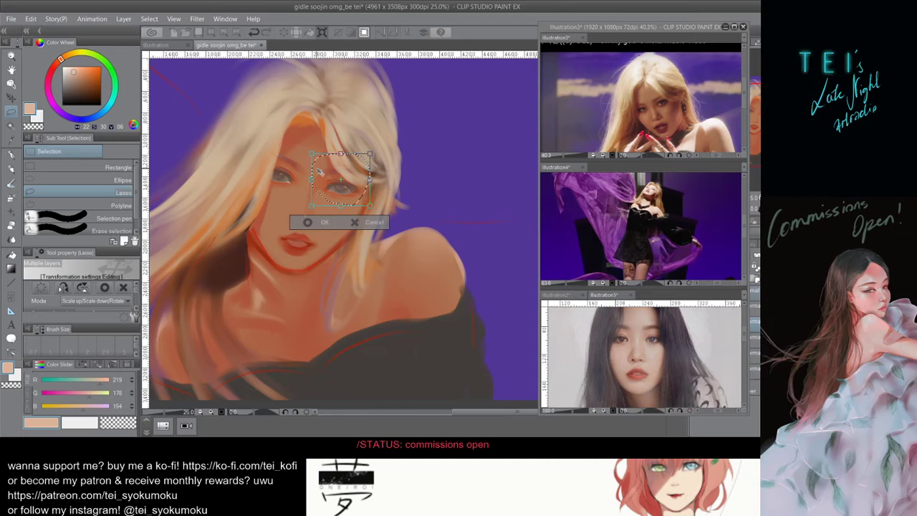
{"action": "key", "text": "Return"}
{"action": "key", "text": "ctrl+d"}
{"action": "scroll", "coordinate": [308, 183], "scroll_direction": "down", "scroll_amount": 4}
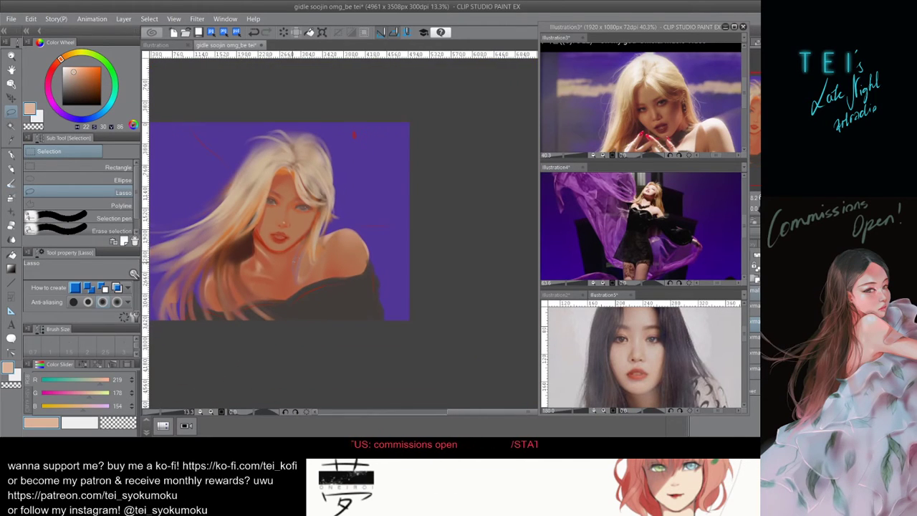
{"action": "scroll", "coordinate": [295, 219], "scroll_direction": "up", "scroll_amount": 3}
{"action": "key", "text": "ctrl+z"}
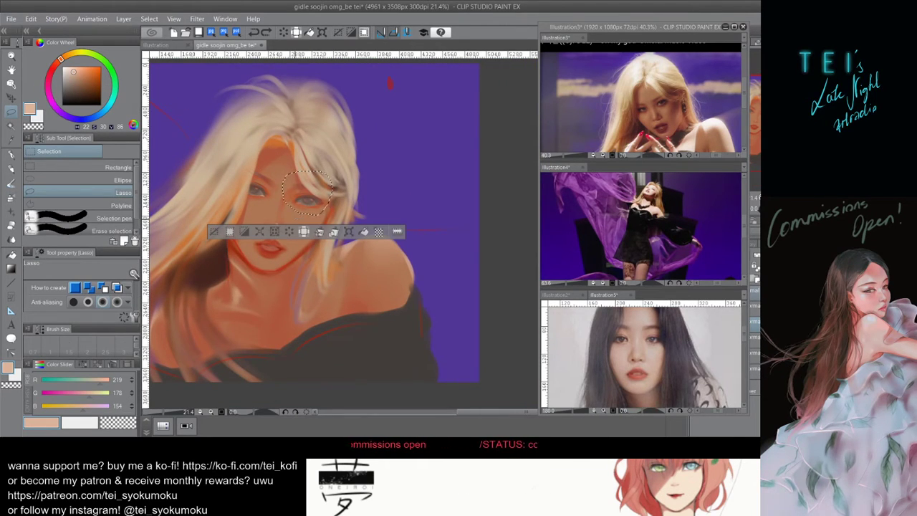
{"action": "key", "text": "ctrl+z"}
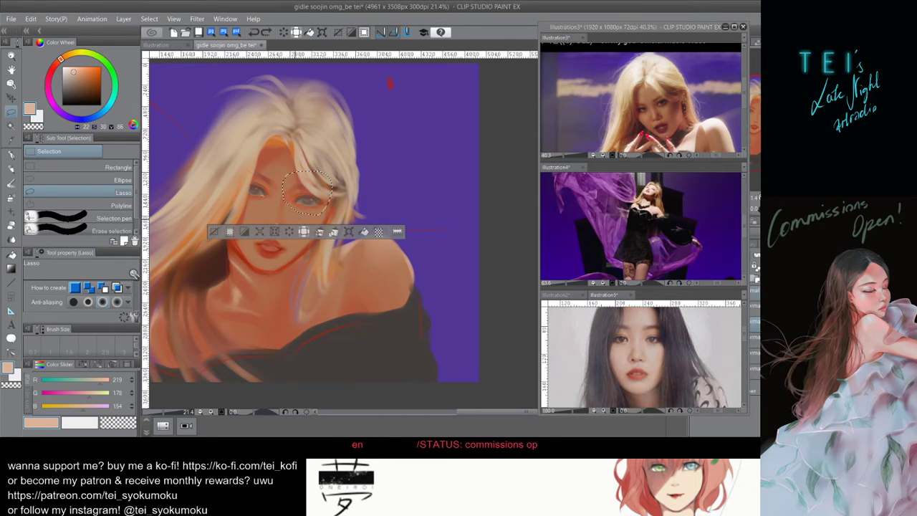
{"action": "key", "text": "ctrl+z"}
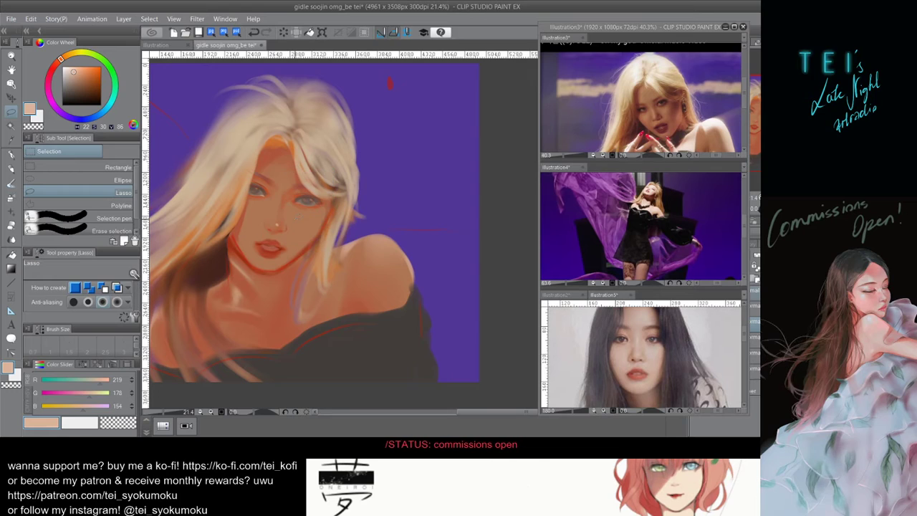
Switch back to the watercolor brush, try light peach highlights on the cheek beside the hair, and undo the strokes.
{"action": "key", "text": "ctrl+minus"}
{"action": "key", "text": "ctrl+minus"}
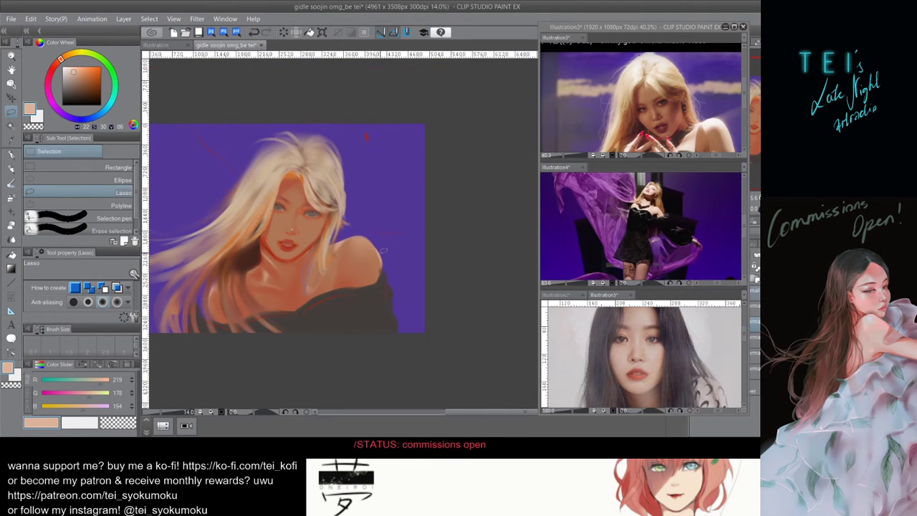
{"action": "key", "text": "ctrl+minus"}
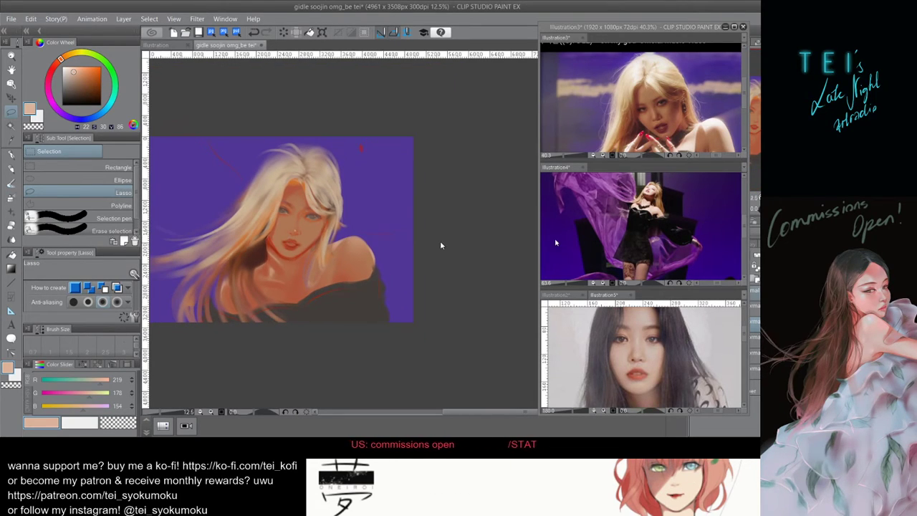
{"action": "key", "text": "ctrl+minus"}
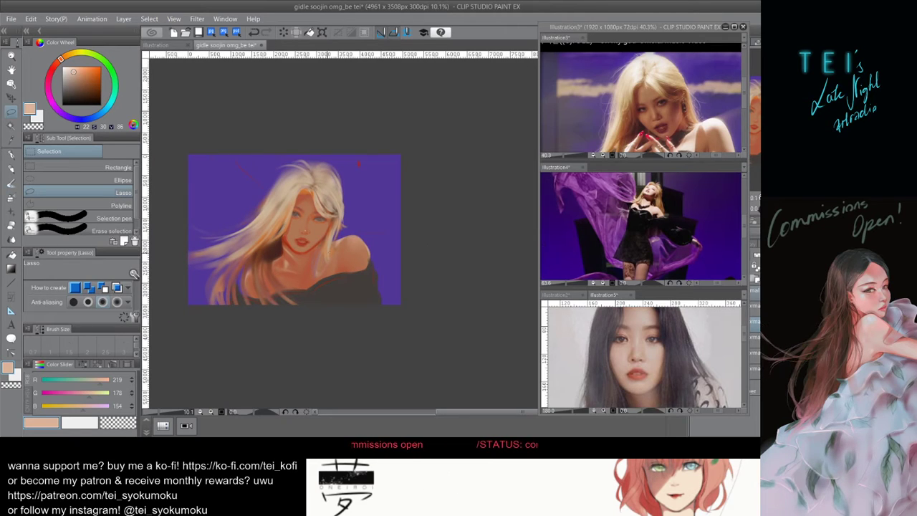
{"action": "left_click", "coordinate": [12, 182]}
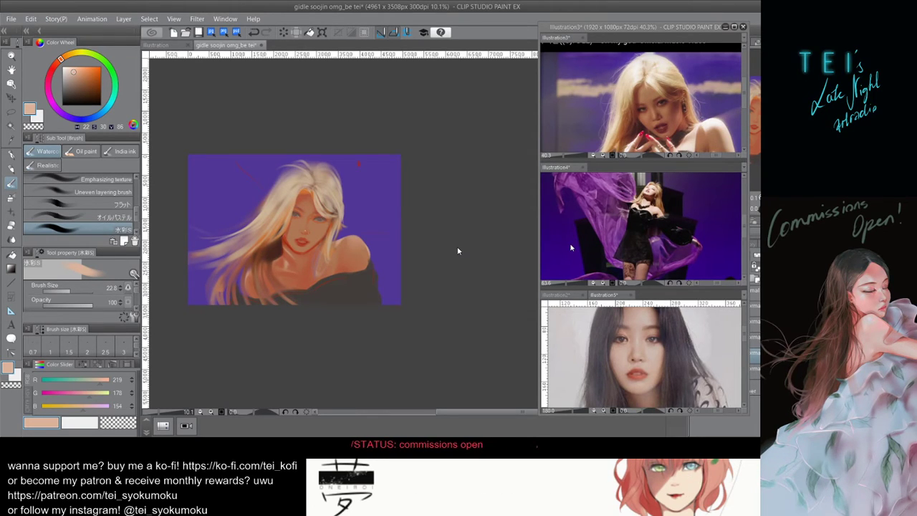
{"action": "mouse_move", "coordinate": [315, 232]}
{"action": "left_mouse_down"}
{"action": "mouse_move", "coordinate": [328, 229]}
{"action": "mouse_move", "coordinate": [308, 220]}
{"action": "mouse_move", "coordinate": [314, 205]}
{"action": "mouse_move", "coordinate": [302, 214]}
{"action": "mouse_move", "coordinate": [329, 224]}
{"action": "left_mouse_up"}
{"action": "key", "text": "ctrl+z"}
{"action": "key", "text": "ctrl+z"}
{"action": "key", "text": "ctrl+z"}
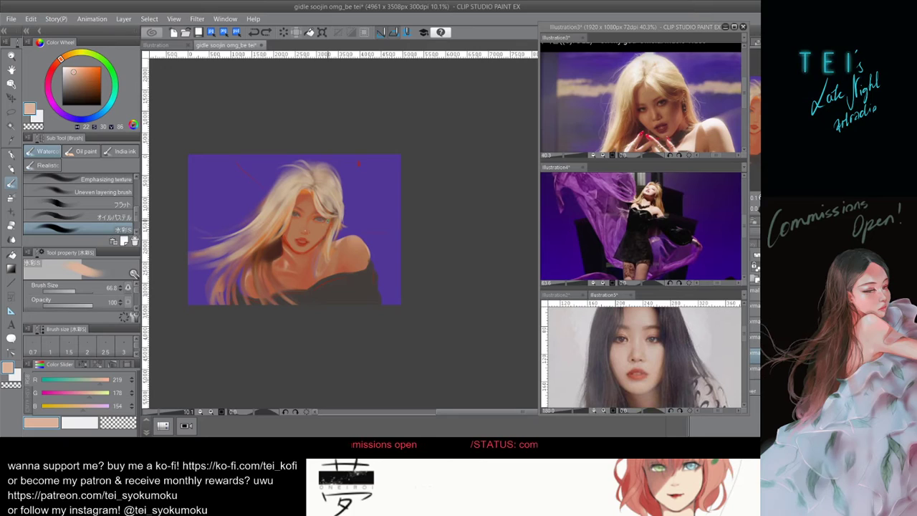
{"action": "left_click_drag", "start_coordinate": [329, 237], "coordinate": [331, 223]}
{"action": "key", "text": "ctrl+z"}
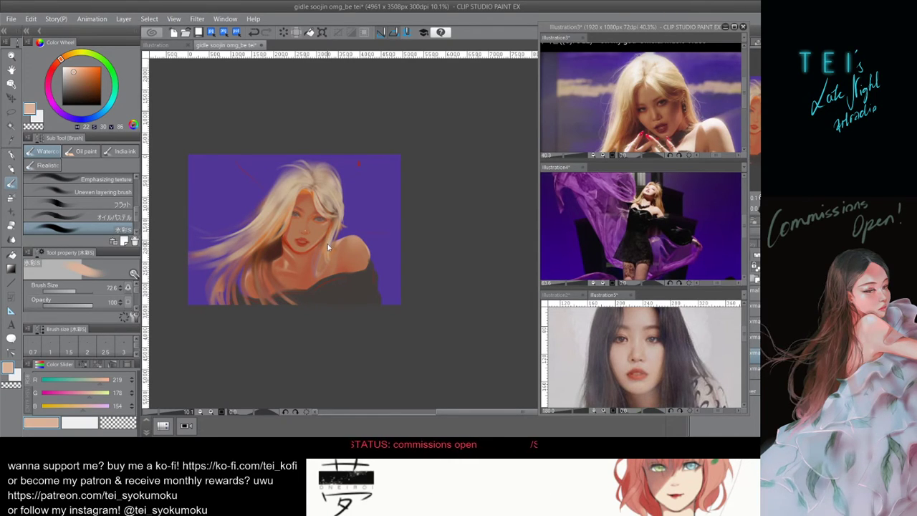
Try light peach strokes along the cheek and jaw edge at brush sizes 72.6 and 39.2, then undo them.
{"action": "left_click_drag", "start_coordinate": [330, 235], "coordinate": [330, 228]}
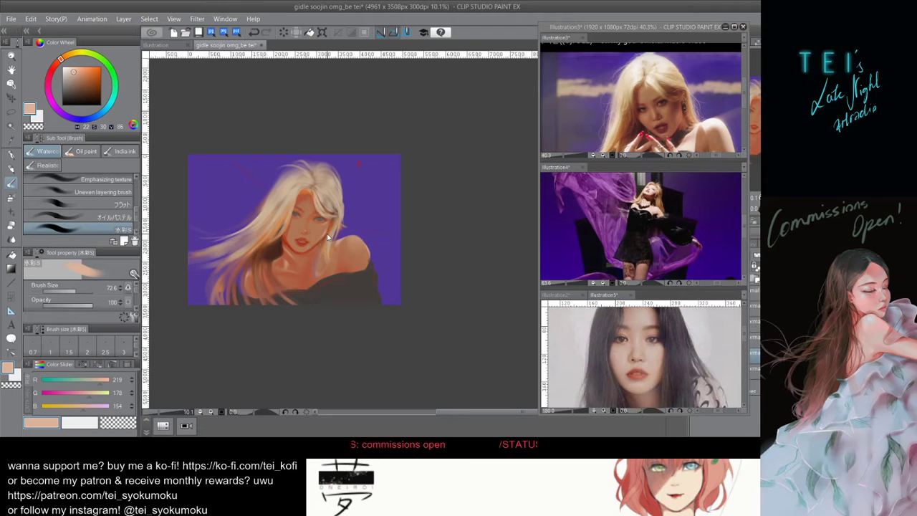
{"action": "key", "text": "bracketleft"}
{"action": "key", "text": "bracketleft"}
{"action": "key", "text": "bracketleft"}
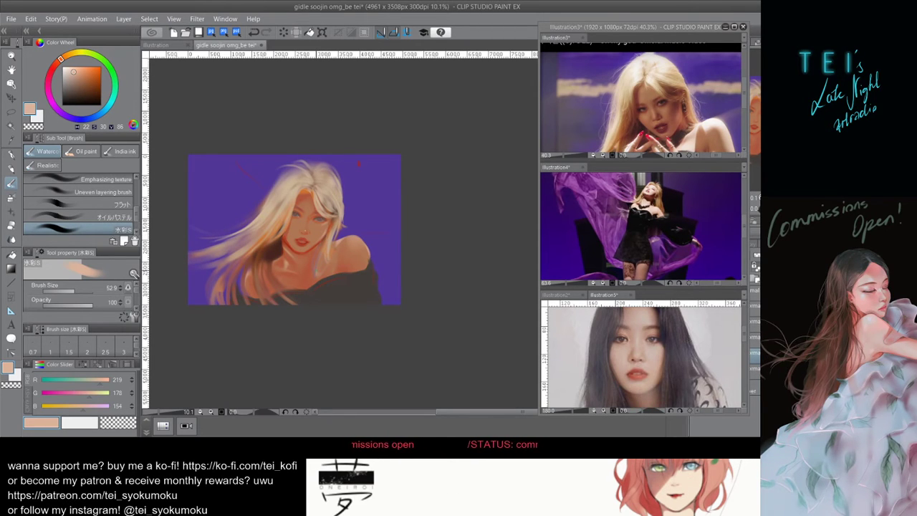
{"action": "scroll", "coordinate": [304, 273], "scroll_direction": "up", "scroll_amount": 1}
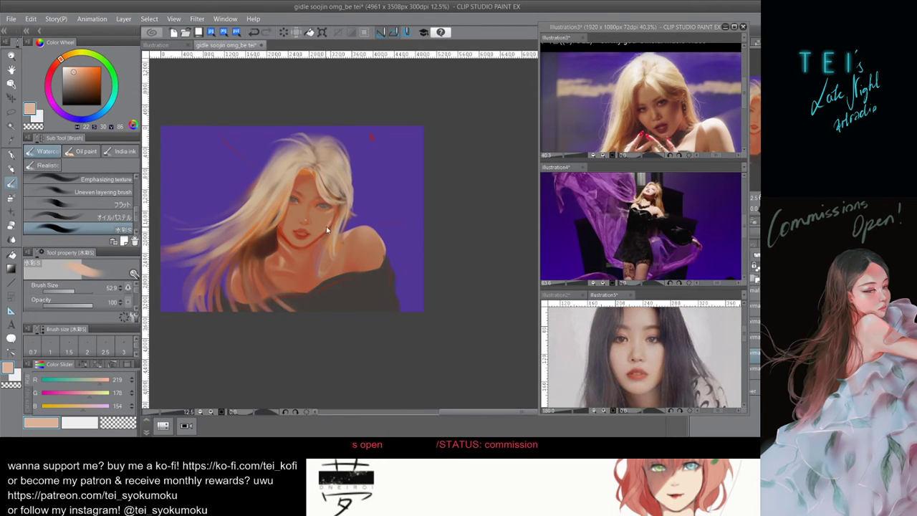
{"action": "key", "text": "bracketleft"}
{"action": "key", "text": "bracketleft"}
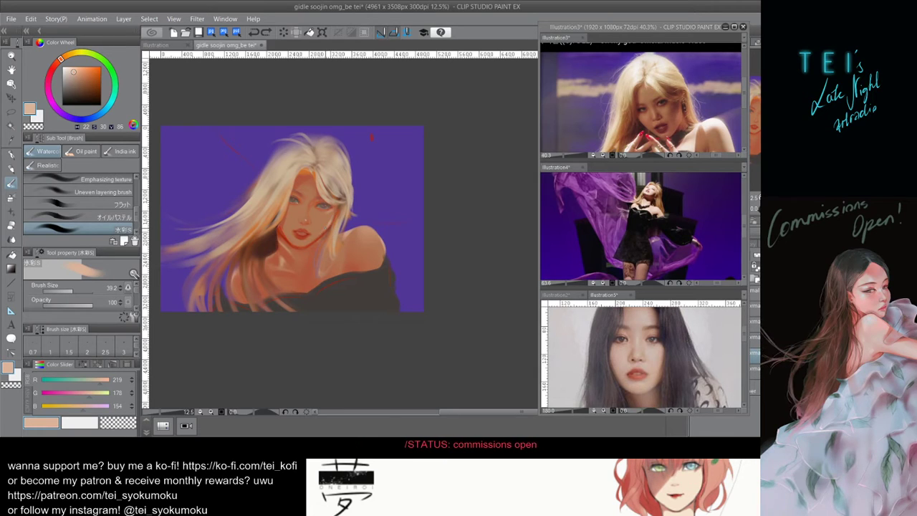
{"action": "left_click_drag", "start_coordinate": [331, 218], "coordinate": [325, 233]}
{"action": "key", "text": "ctrl+z"}
{"action": "key", "text": "ctrl+z"}
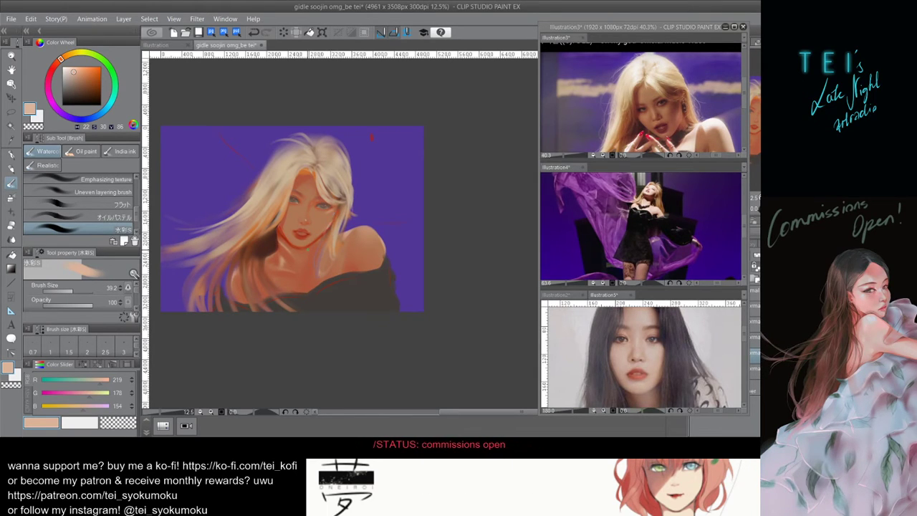
{"action": "key", "text": "ctrl+z"}
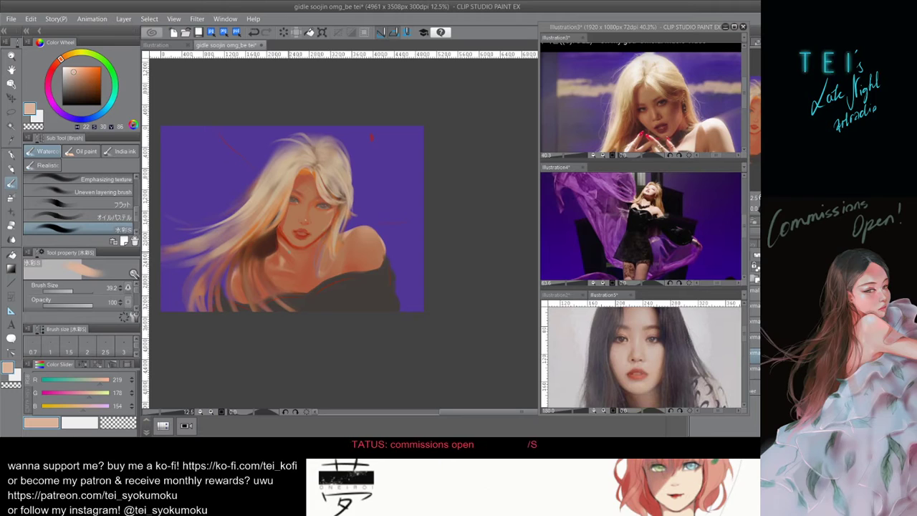
Brush light peach over the bare shoulder, varying the watercolor brush between sizes 203.9 and 582.1.
{"action": "left_click_drag", "start_coordinate": [351, 241], "coordinate": [362, 242]}
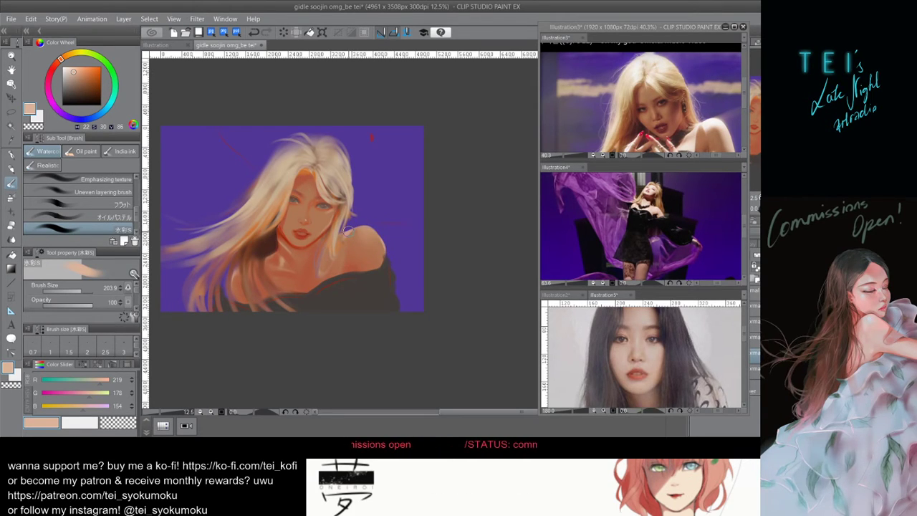
{"action": "key", "text": "bracketright"}
{"action": "key", "text": "bracketright"}
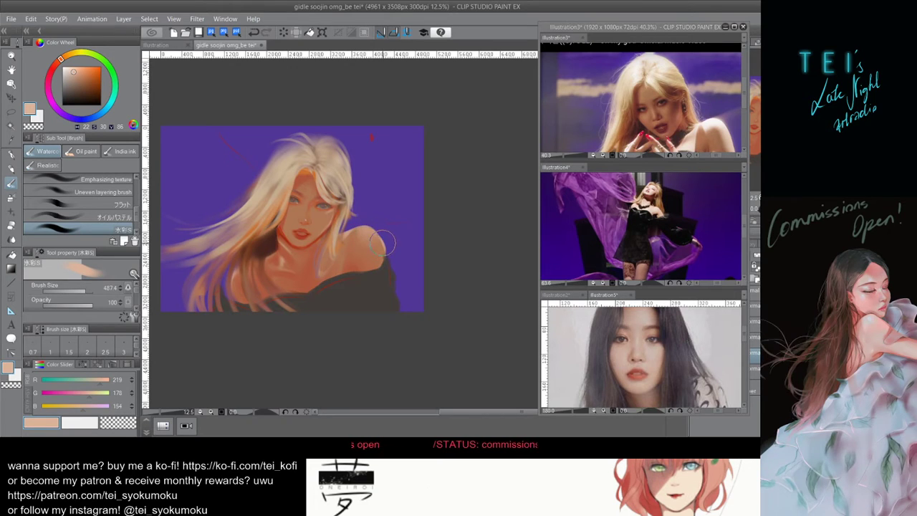
{"action": "left_click_drag", "start_coordinate": [386, 238], "coordinate": [370, 233]}
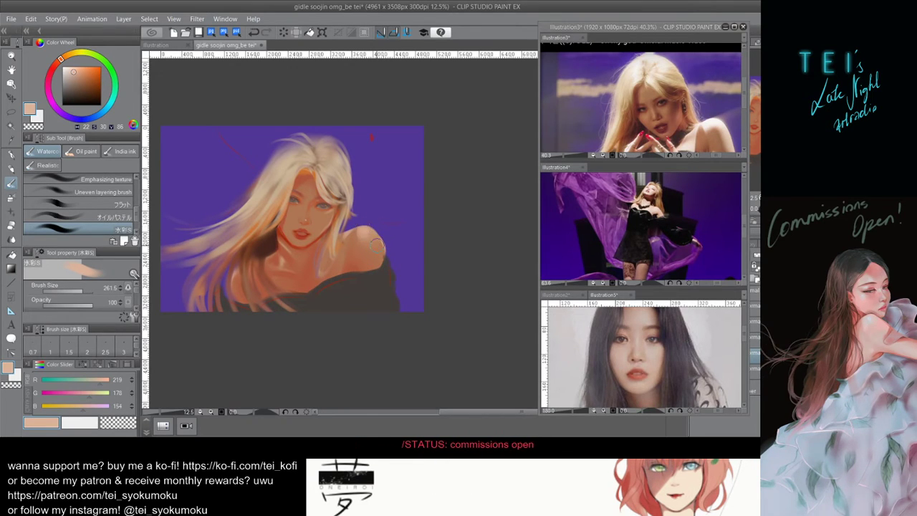
{"action": "key", "text": "bracketleft"}
{"action": "key", "text": "bracketleft"}
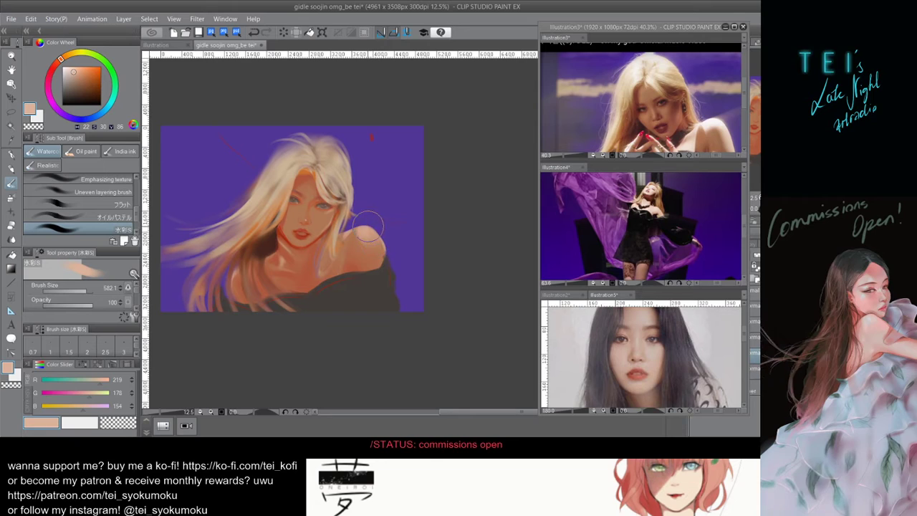
{"action": "left_click_drag", "start_coordinate": [370, 220], "coordinate": [370, 225]}
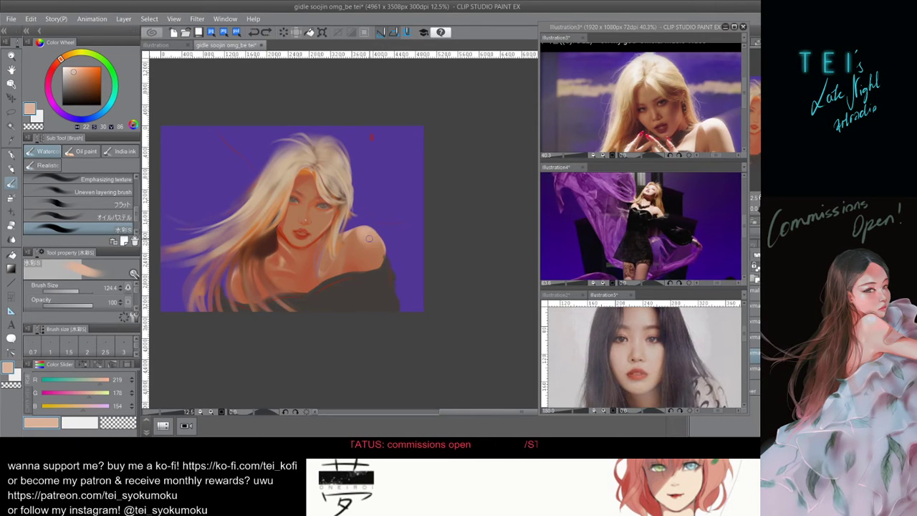
Try a light peach stroke over the hair beside the neck at brush size 216.1, then undo it.
{"action": "key", "text": "ctrl+minus"}
{"action": "key", "text": "bracketright"}
{"action": "key", "text": "bracketright"}
{"action": "key", "text": "bracketright"}
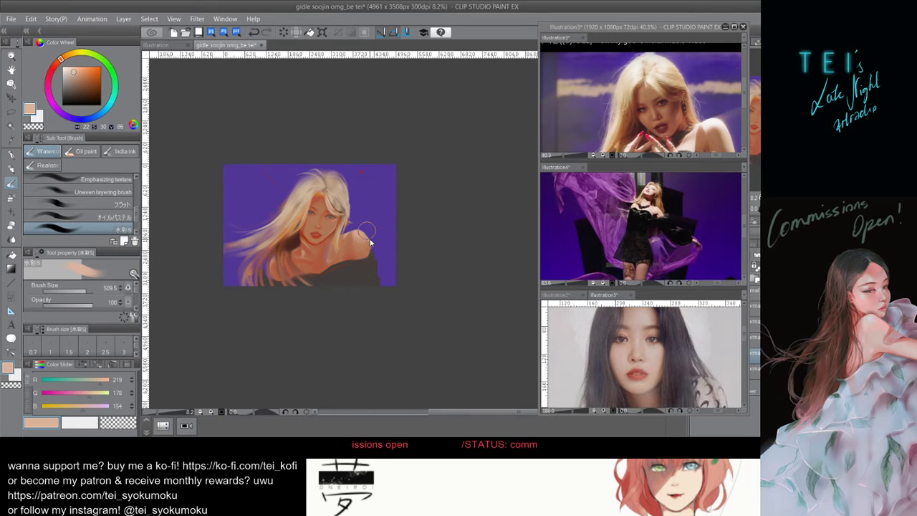
{"action": "key", "text": "bracketleft"}
{"action": "key", "text": "bracketleft"}
{"action": "left_click_drag", "start_coordinate": [336, 242], "coordinate": [323, 248]}
{"action": "key", "text": "ctrl+z"}
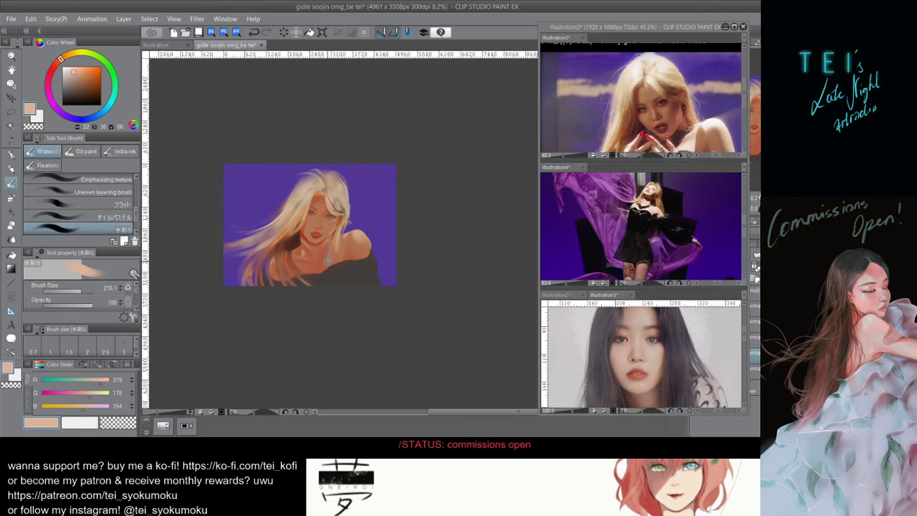
Try light peach strokes on the cheek and the strands beside the neck at brush sizes 241.9, 139.7 and 52.9, then undo them.
{"action": "key", "text": "bracketleft"}
{"action": "key", "text": "bracketleft"}
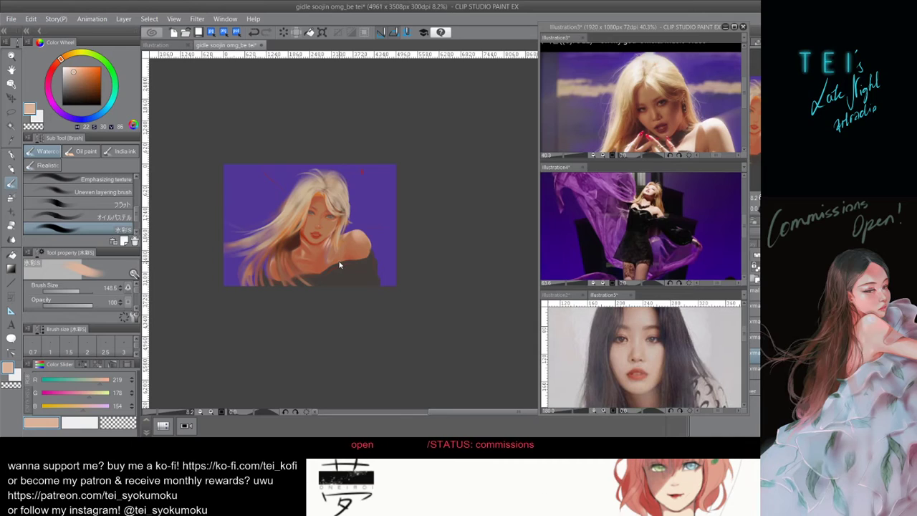
{"action": "key", "text": "bracketright"}
{"action": "key", "text": "bracketright"}
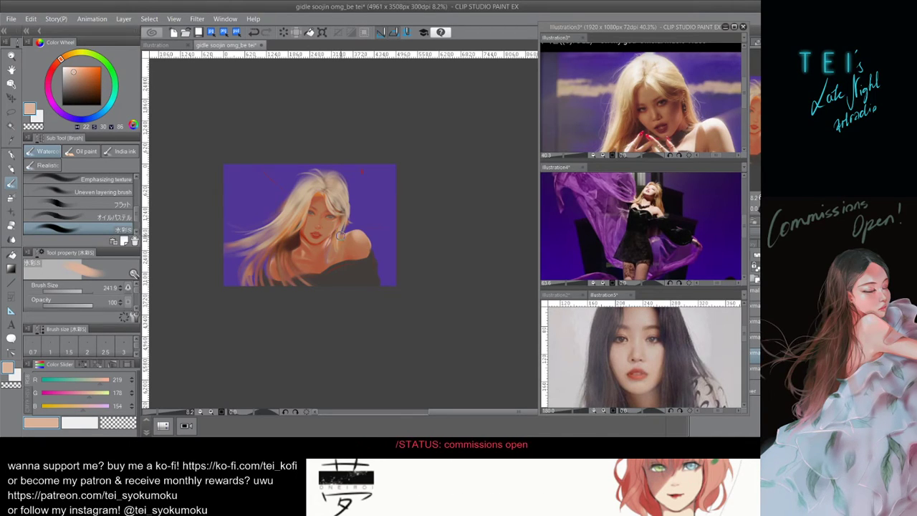
{"action": "key", "text": "bracketleft"}
{"action": "key", "text": "bracketleft"}
{"action": "key", "text": "bracketleft"}
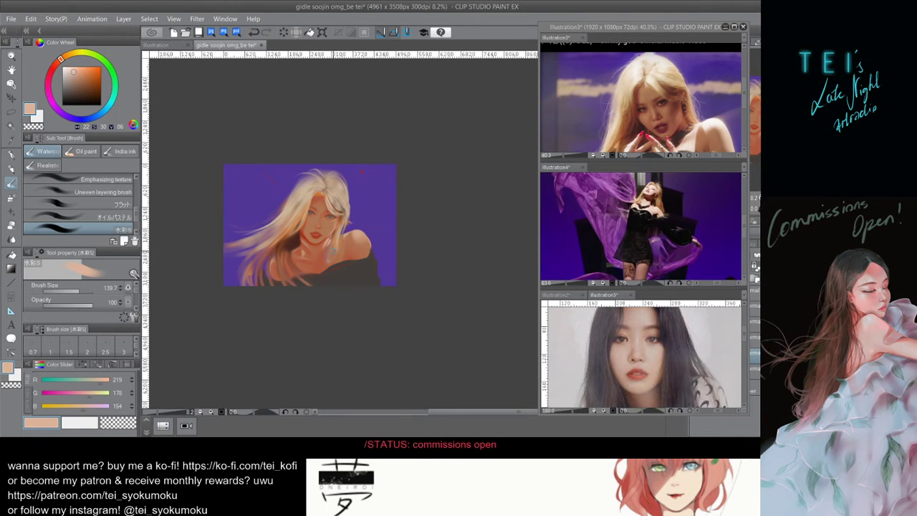
{"action": "key", "text": "bracketright"}
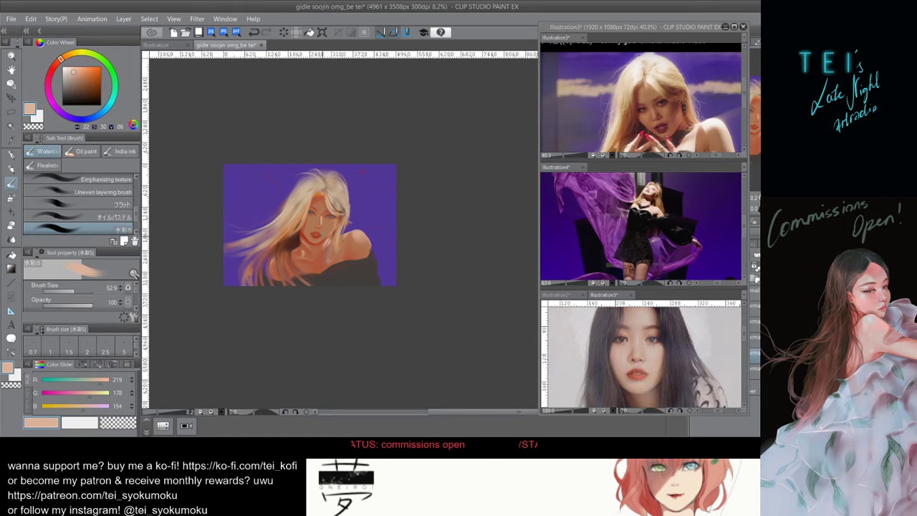
{"action": "key", "text": "ctrl+z"}
{"action": "key", "text": "ctrl+z"}
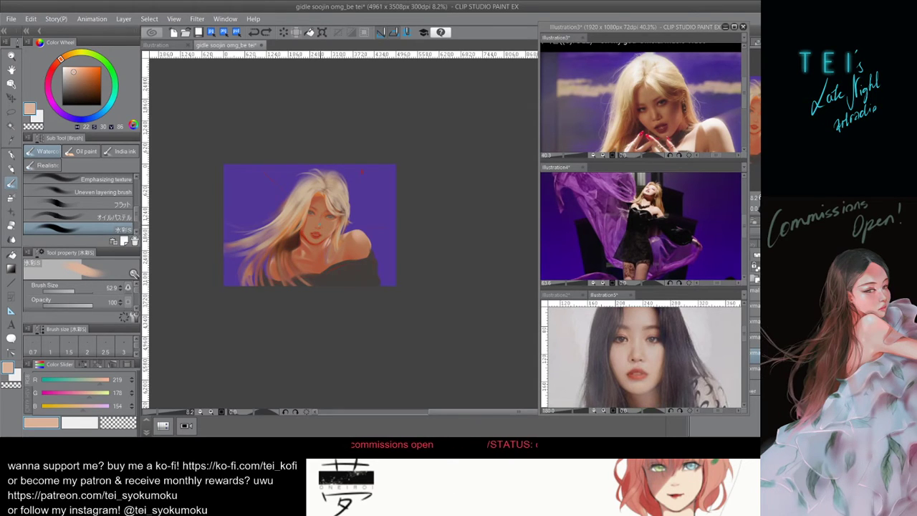
{"action": "scroll", "coordinate": [338, 220], "scroll_direction": "up", "scroll_amount": 5}
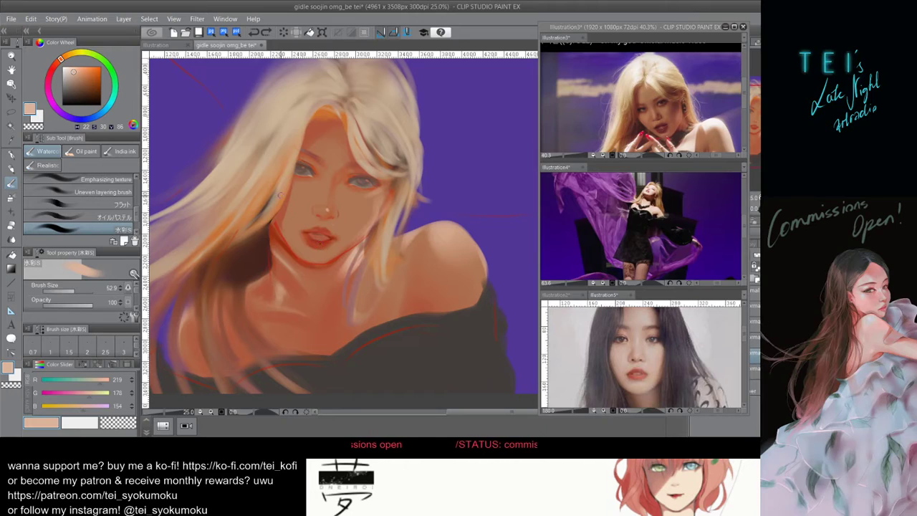
{"action": "key", "text": "ctrl+z"}
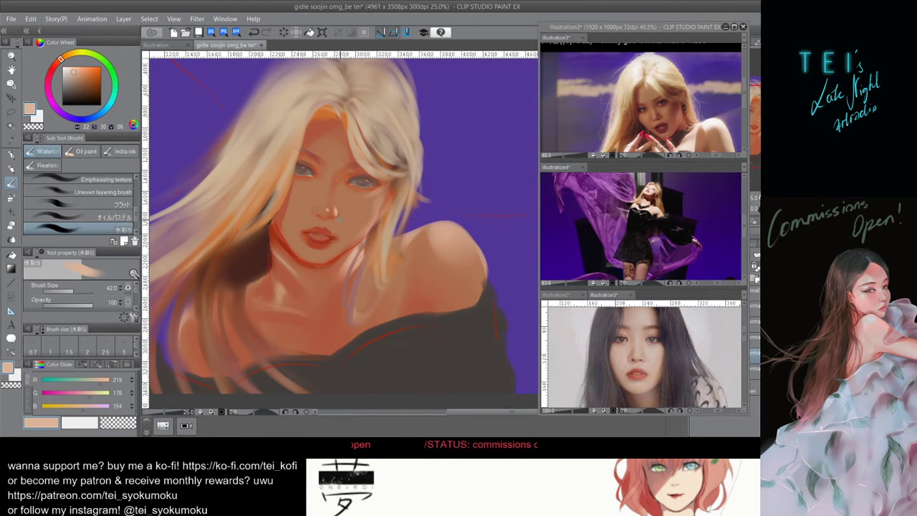
Dab a light peach highlight on the side of the nose tip with a small brush and undo the surplus stroke.
{"action": "left_click_drag", "start_coordinate": [337, 209], "coordinate": [336, 215]}
{"action": "key", "text": "bracketleft"}
{"action": "key", "text": "ctrl+z"}
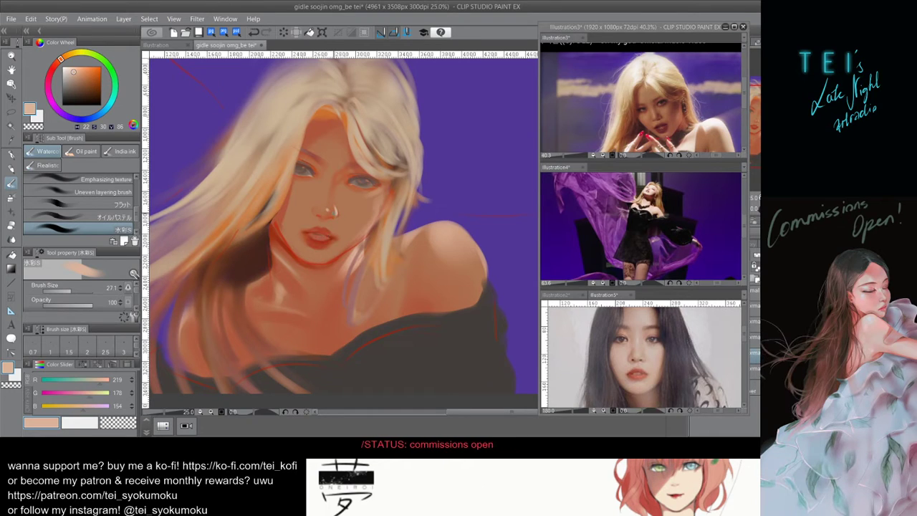
Add a light peach highlight under the eye beside the dark hair strand at brush sizes 14.4 to 52.6, undoing one excess stroke.
{"action": "scroll", "coordinate": [314, 260], "scroll_direction": "down", "scroll_amount": 4}
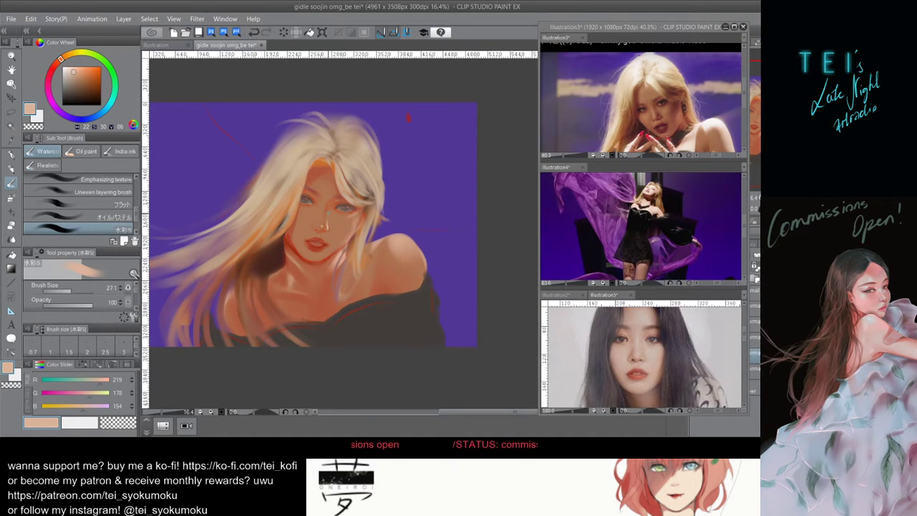
{"action": "left_click_drag", "start_coordinate": [332, 212], "coordinate": [333, 206]}
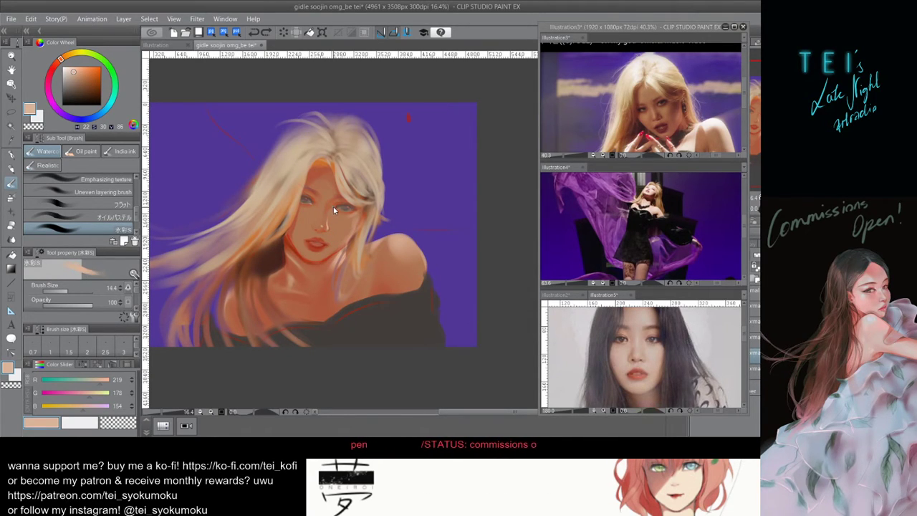
{"action": "key", "text": "bracketright"}
{"action": "key", "text": "bracketright"}
{"action": "key", "text": "bracketright"}
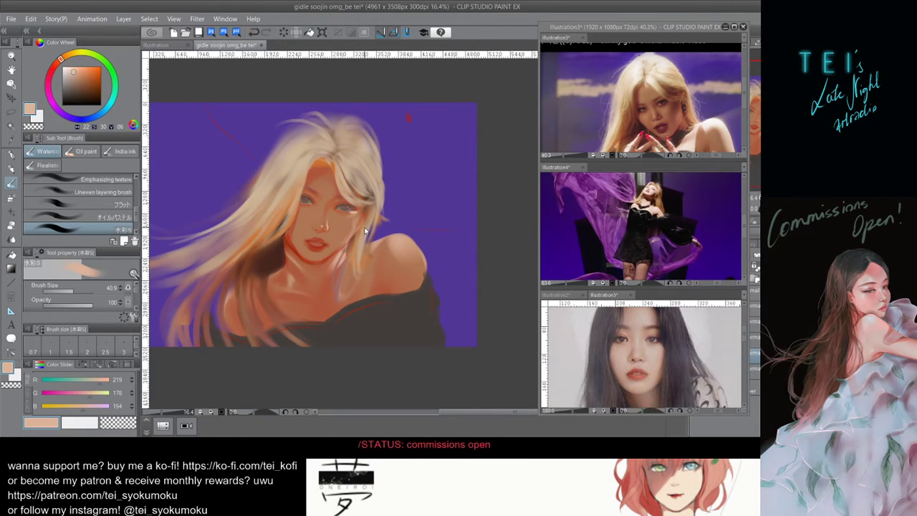
{"action": "key", "text": "ctrl+z"}
{"action": "key", "text": "bracketright"}
{"action": "key", "text": "bracketright"}
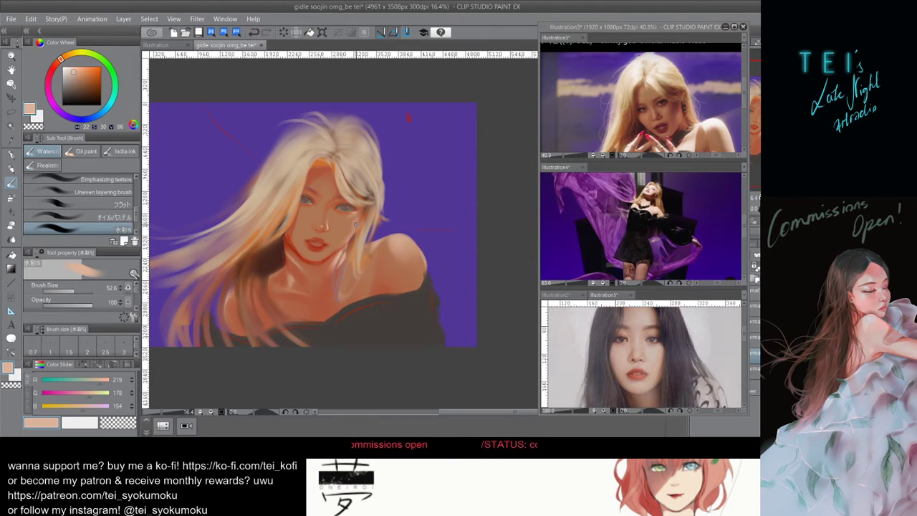
Refine the light peach highlights on the cheek and near the mouth at brush sizes 45.3 and 27.5.
{"action": "scroll", "coordinate": [229, 197], "scroll_direction": "down", "scroll_amount": 1}
{"action": "scroll", "coordinate": [326, 187], "scroll_direction": "up", "scroll_amount": 1}
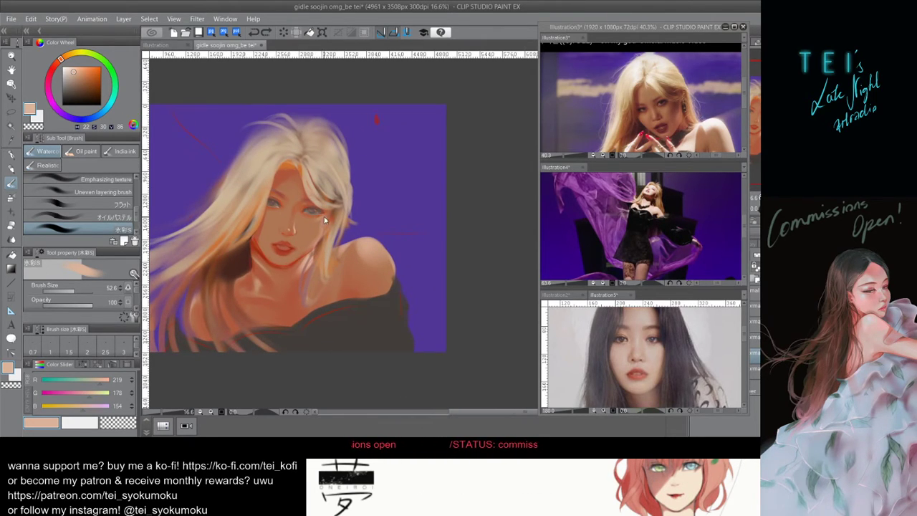
{"action": "key", "text": "bracketleft"}
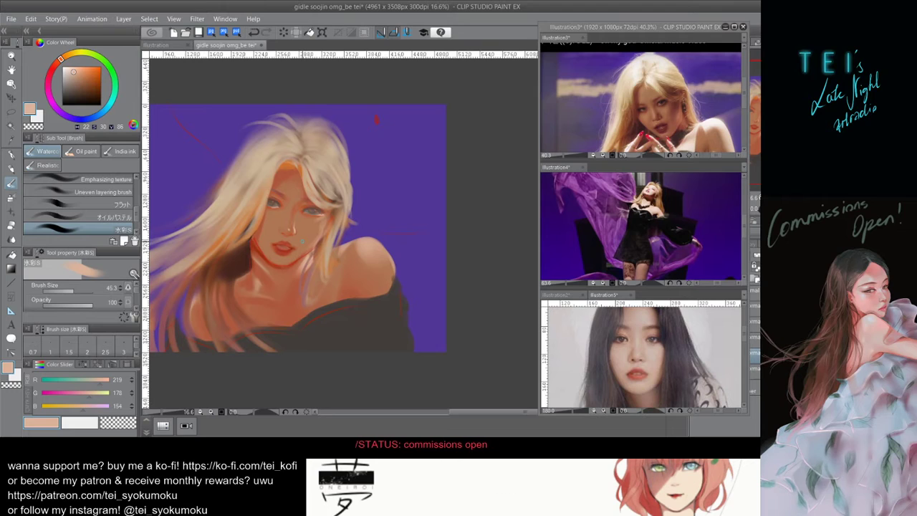
{"action": "scroll", "coordinate": [302, 242], "scroll_direction": "down", "scroll_amount": 4}
{"action": "scroll", "coordinate": [284, 249], "scroll_direction": "up", "scroll_amount": 3}
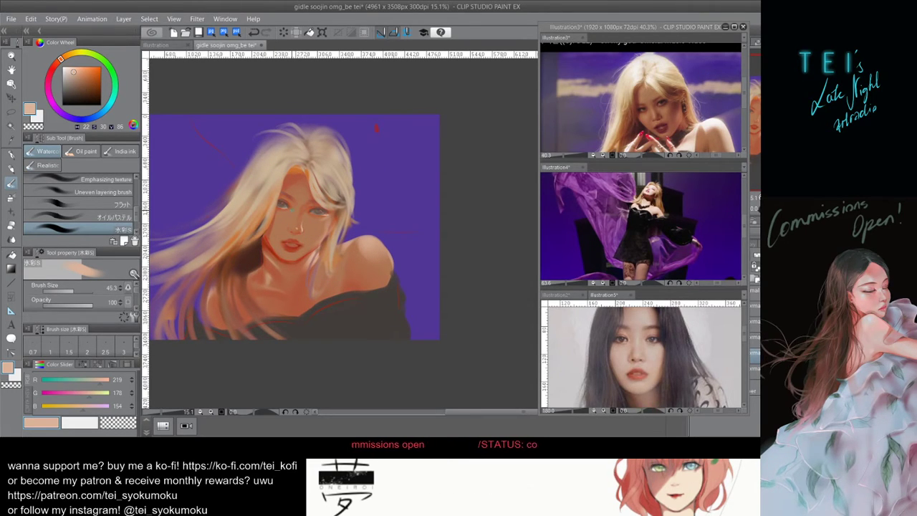
{"action": "key", "text": "bracketleft"}
{"action": "key", "text": "bracketleft"}
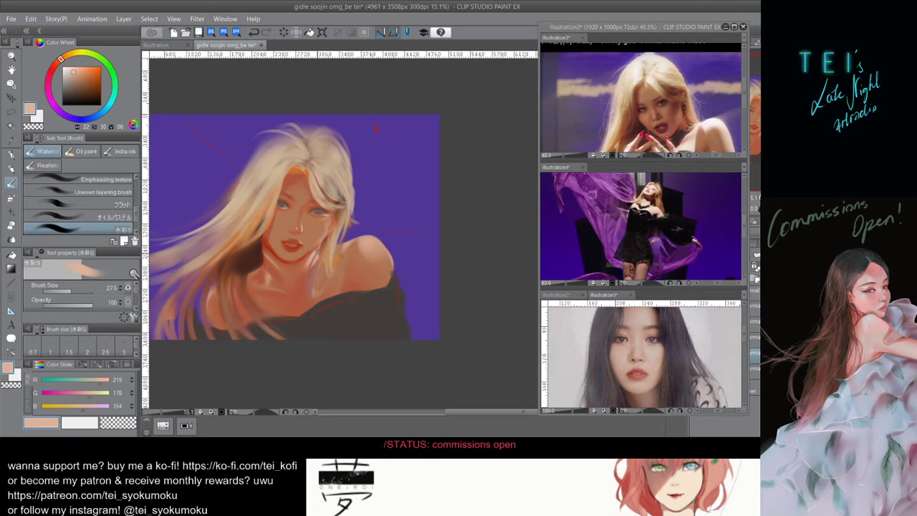
{"action": "left_click_drag", "start_coordinate": [326, 249], "coordinate": [303, 245]}
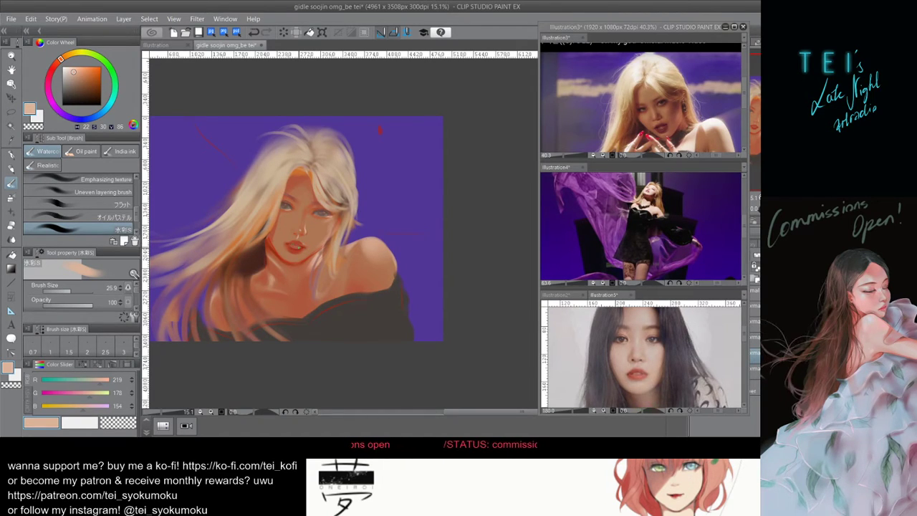
Sample the orange-brown skin tone above the lips, touch up that area at brush size 25.9, and undo the last stroke.
{"action": "left_click", "coordinate": [300, 235], "text": "alt"}
{"action": "left_click_drag", "start_coordinate": [296, 239], "coordinate": [296, 240]}
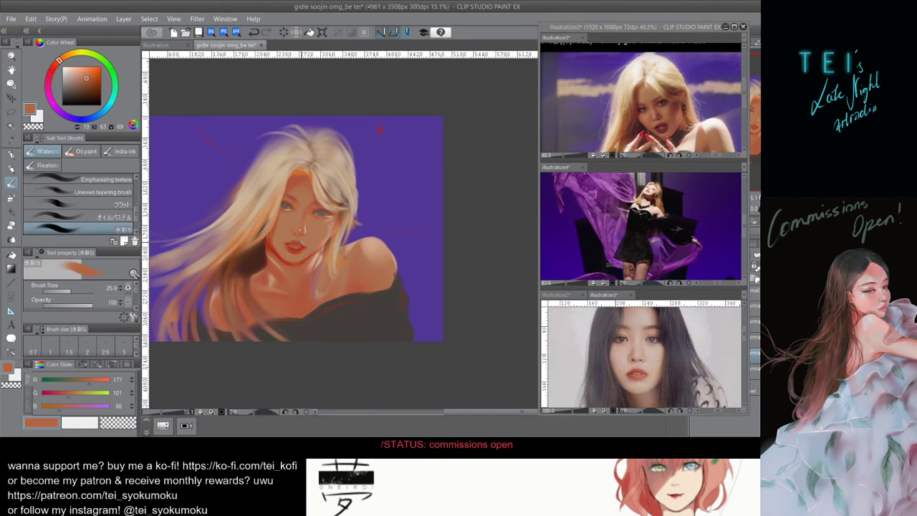
{"action": "scroll", "coordinate": [311, 275], "scroll_direction": "up", "scroll_amount": 2}
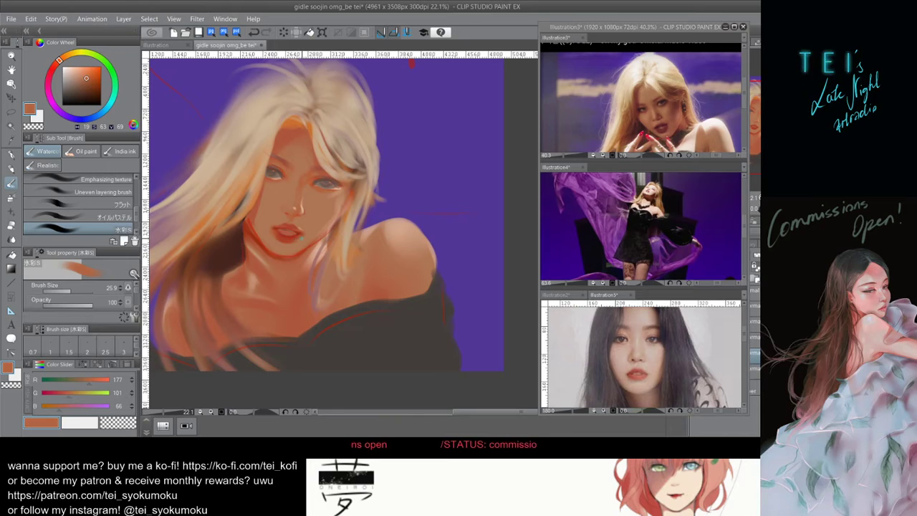
{"action": "key", "text": "ctrl+z"}
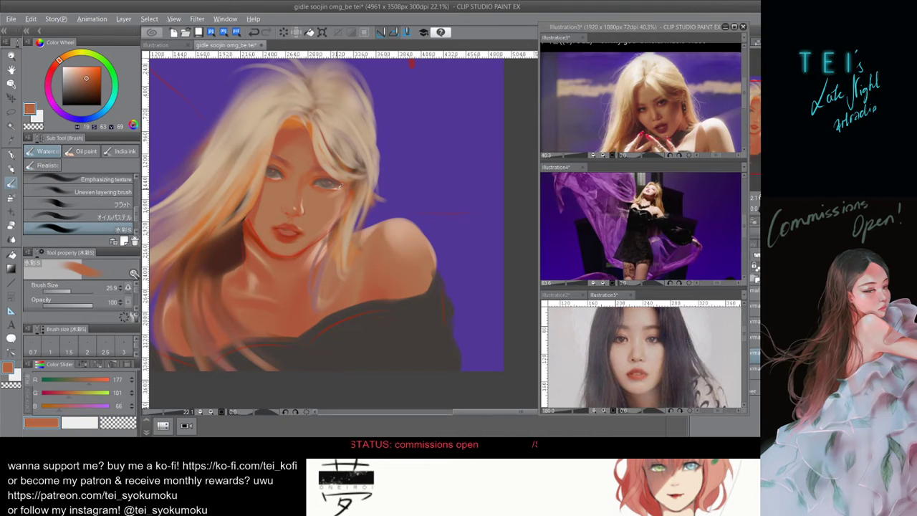
Sample the light peach under the eye, try a highlight above the upper lip at brush size 20.8, and undo it.
{"action": "left_click", "coordinate": [334, 186], "text": "alt"}
{"action": "key", "text": "bracketleft"}
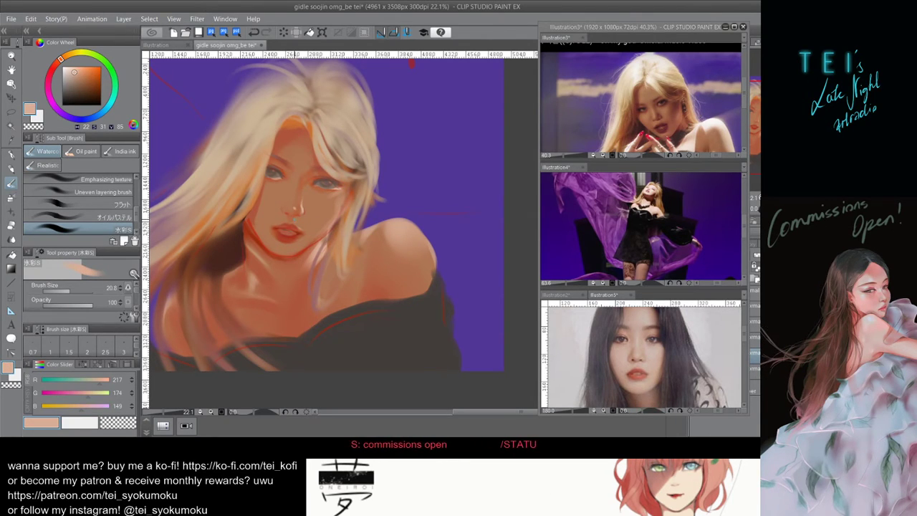
{"action": "left_click_drag", "start_coordinate": [294, 225], "coordinate": [300, 230]}
{"action": "key", "text": "ctrl+z"}
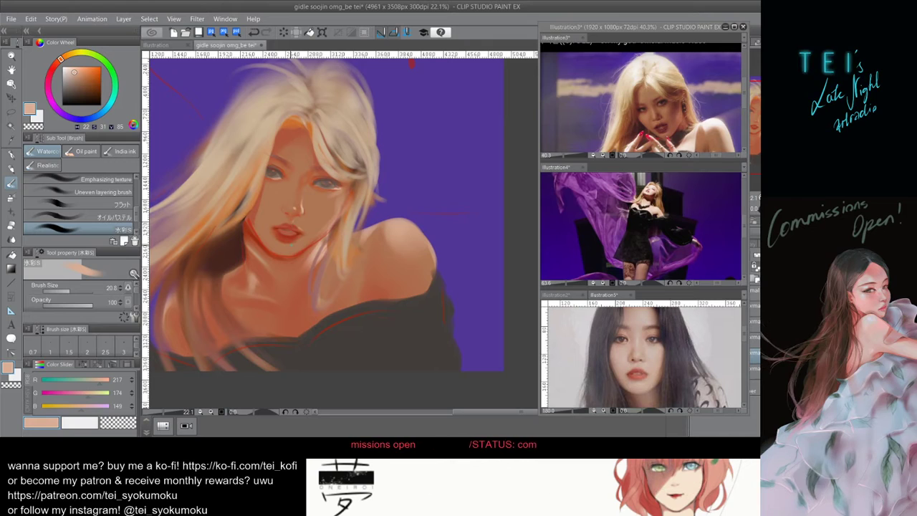
Soften the cheek below the eye with light peach at brush sizes 89.6 and 187.9.
{"action": "scroll", "coordinate": [295, 243], "scroll_direction": "down", "scroll_amount": 3}
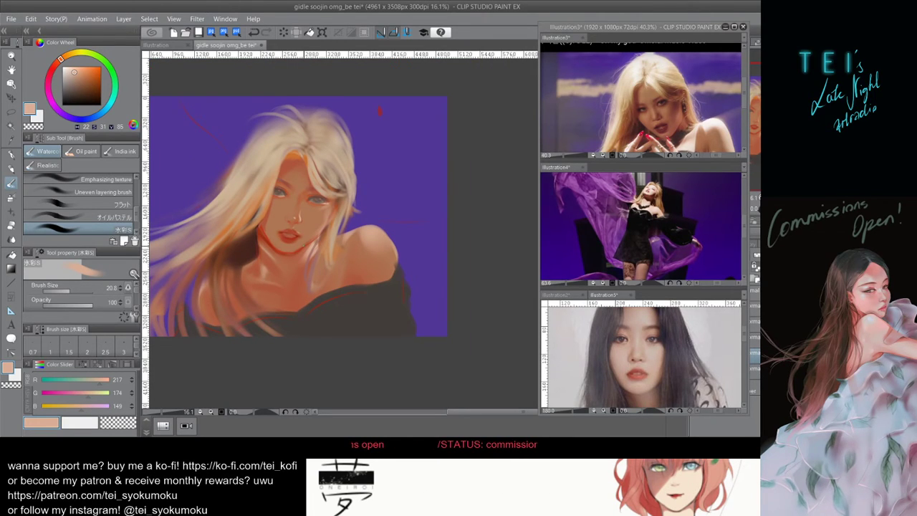
{"action": "scroll", "coordinate": [290, 244], "scroll_direction": "down", "scroll_amount": 1}
{"action": "key", "text": "bracketright"}
{"action": "key", "text": "bracketright"}
{"action": "key", "text": "bracketright"}
{"action": "key", "text": "bracketright"}
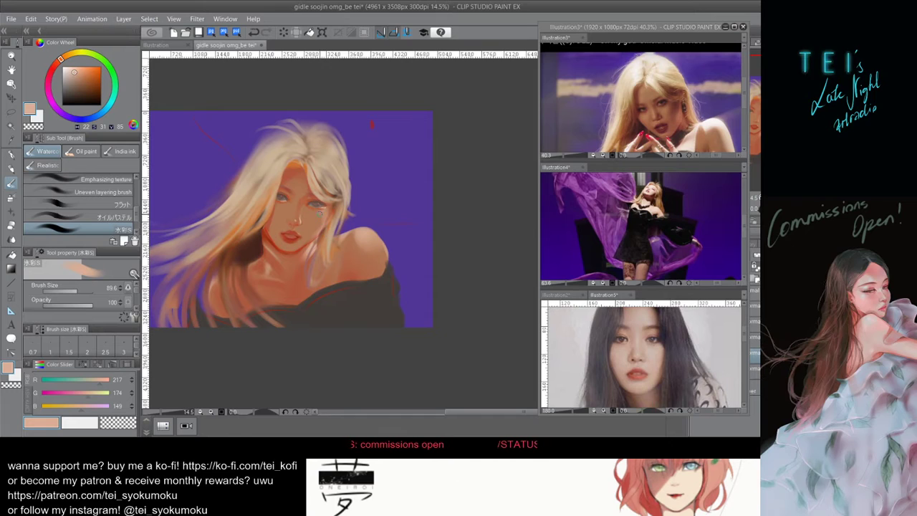
{"action": "key", "text": "bracketright"}
{"action": "key", "text": "bracketright"}
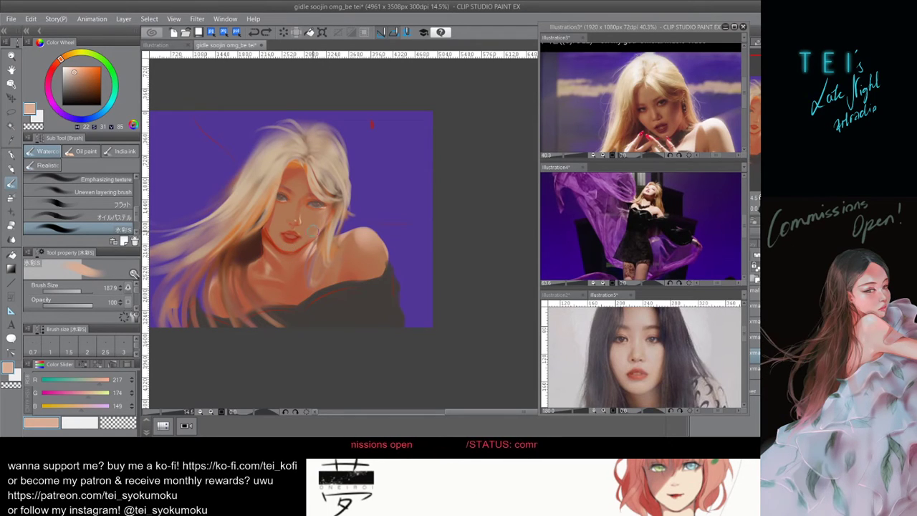
Reduce the brush size to 42, try a light peach highlight along the nose, and undo the recent strokes.
{"action": "scroll", "coordinate": [311, 265], "scroll_direction": "down", "scroll_amount": 1}
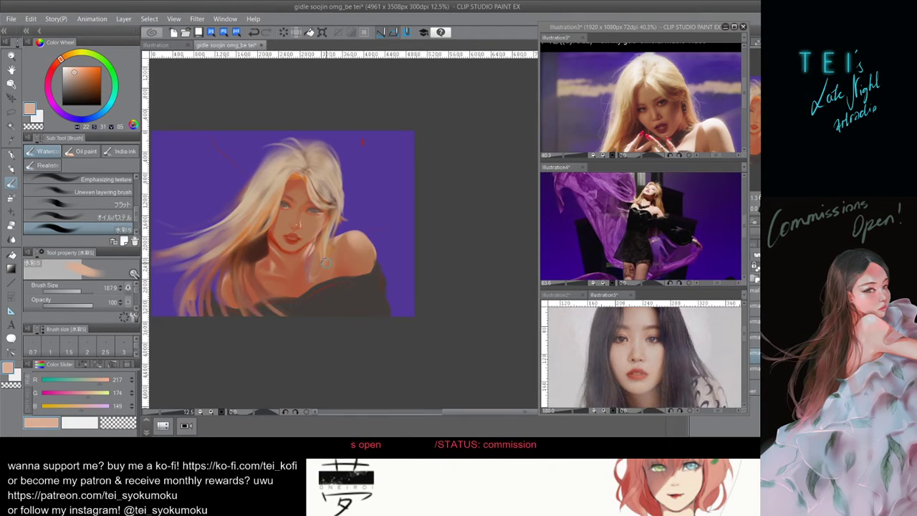
{"action": "scroll", "coordinate": [326, 263], "scroll_direction": "up", "scroll_amount": 1}
{"action": "key", "text": "bracketleft"}
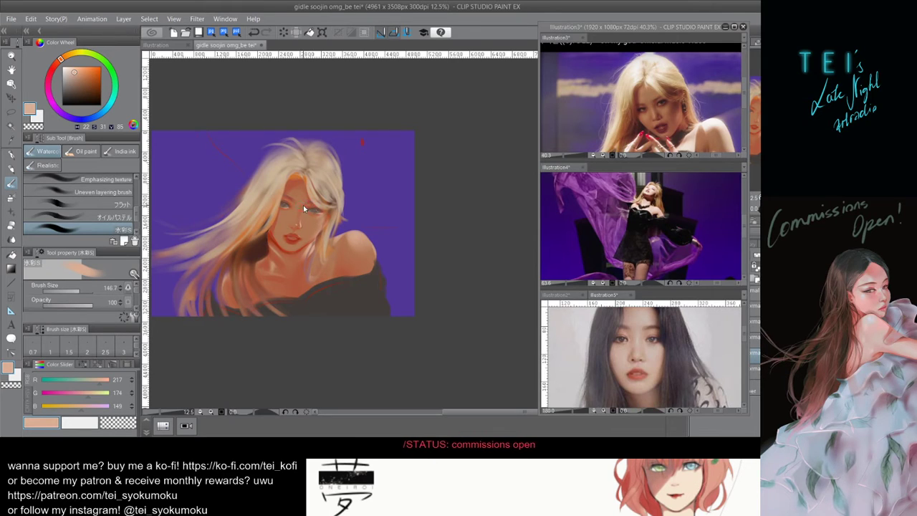
{"action": "key", "text": "bracketleft"}
{"action": "key", "text": "bracketleft"}
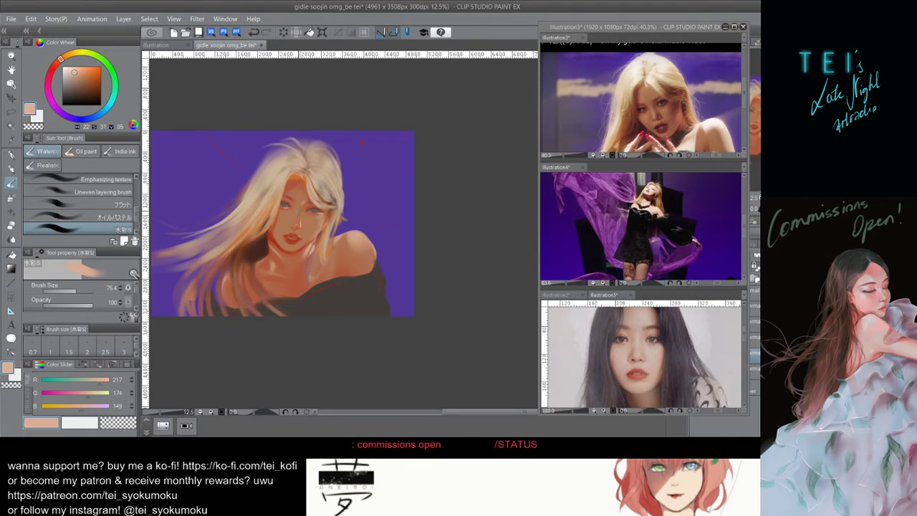
{"action": "key", "text": "ctrl+z"}
{"action": "left_click_drag", "start_coordinate": [294, 209], "coordinate": [299, 223]}
{"action": "key", "text": "ctrl+z"}
{"action": "key", "text": "ctrl+z"}
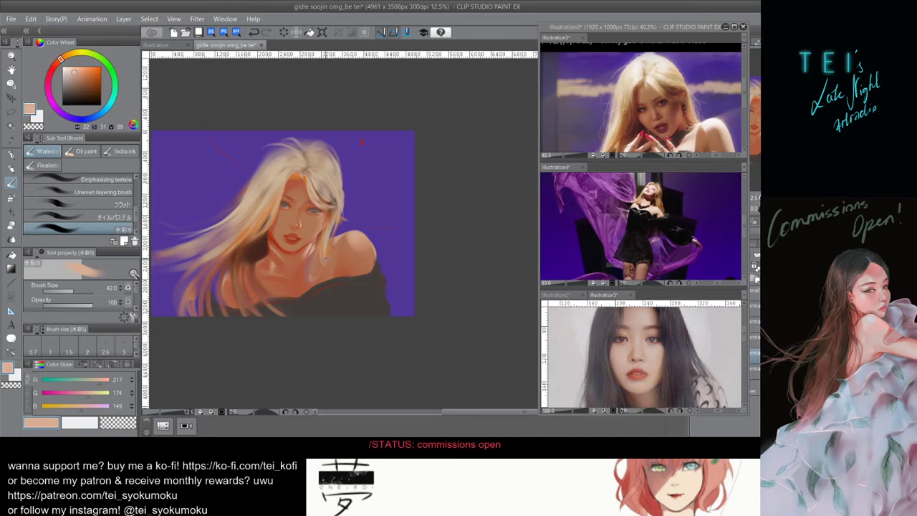
Narrow the floating reference window so the navigator and layer list are uncovered beside the portrait.
{"action": "scroll", "coordinate": [321, 219], "scroll_direction": "up", "scroll_amount": 2}
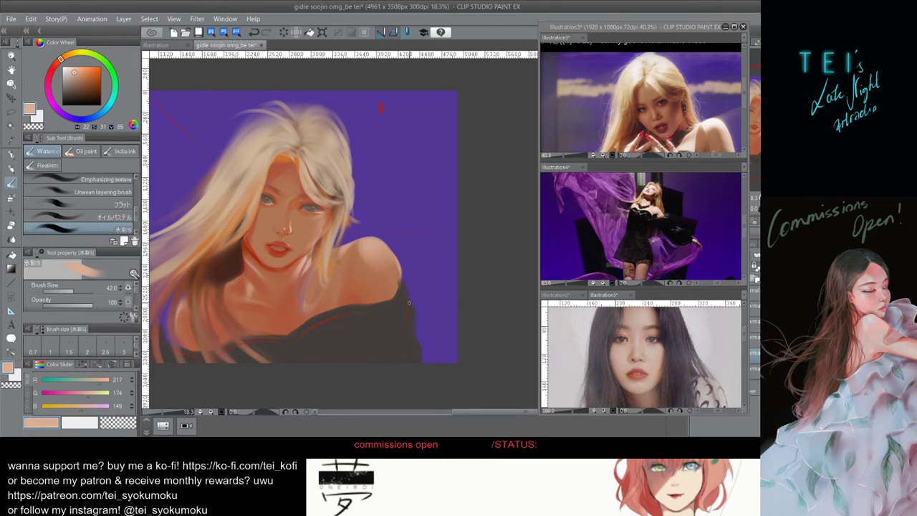
{"action": "left_click_drag", "start_coordinate": [423, 292], "coordinate": [467, 283]}
{"action": "left_click", "coordinate": [404, 386]}
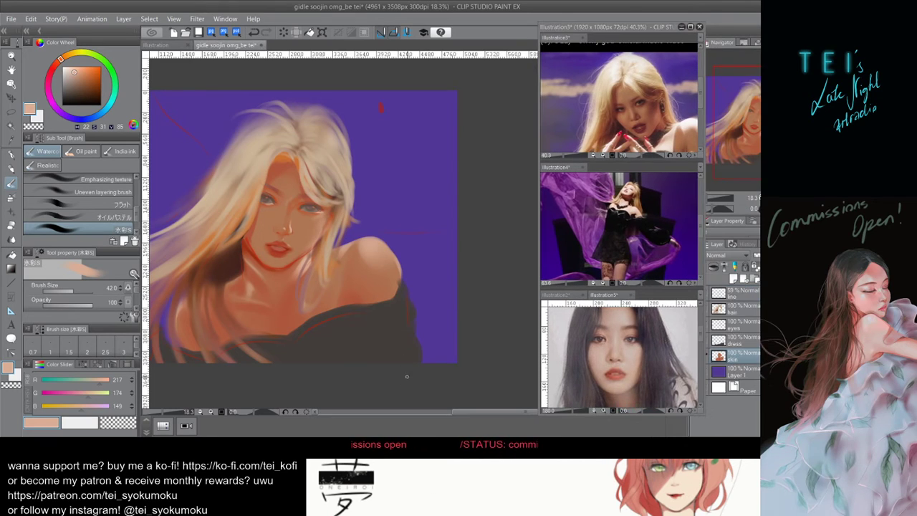
Examine the highlights on the face, neck and shoulder of the portrait from a distance and close up.
{"action": "scroll", "coordinate": [450, 334], "scroll_direction": "down", "scroll_amount": 2}
{"action": "scroll", "coordinate": [294, 269], "scroll_direction": "up", "scroll_amount": 1}
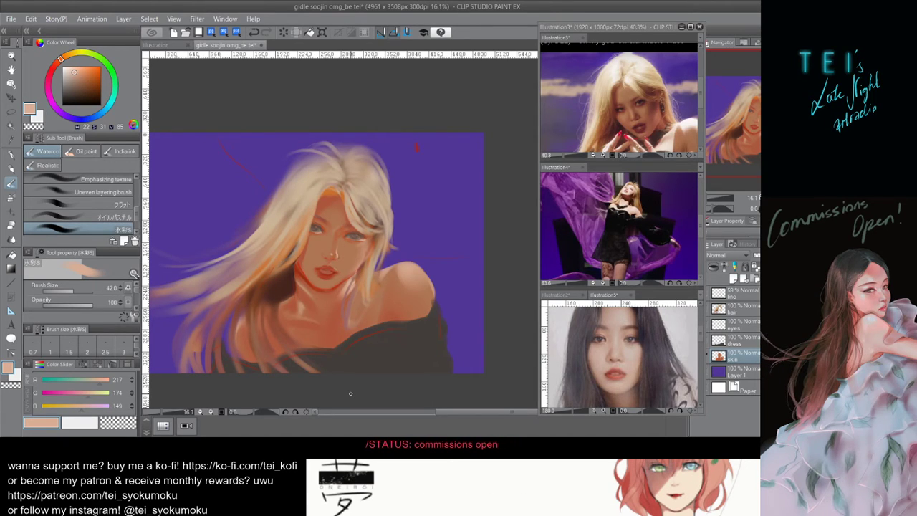
{"action": "scroll", "coordinate": [299, 351], "scroll_direction": "up", "scroll_amount": 3}
{"action": "scroll", "coordinate": [299, 350], "scroll_direction": "down", "scroll_amount": 4}
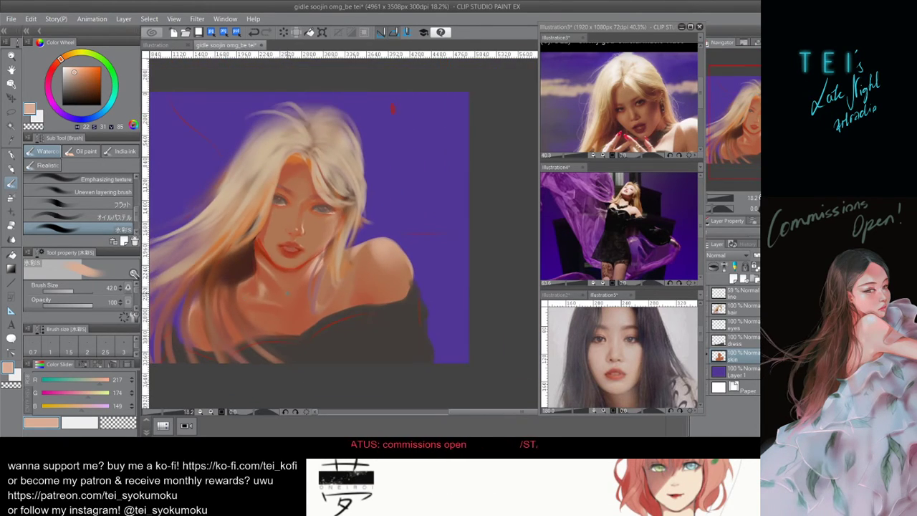
{"action": "scroll", "coordinate": [304, 295], "scroll_direction": "up", "scroll_amount": 1}
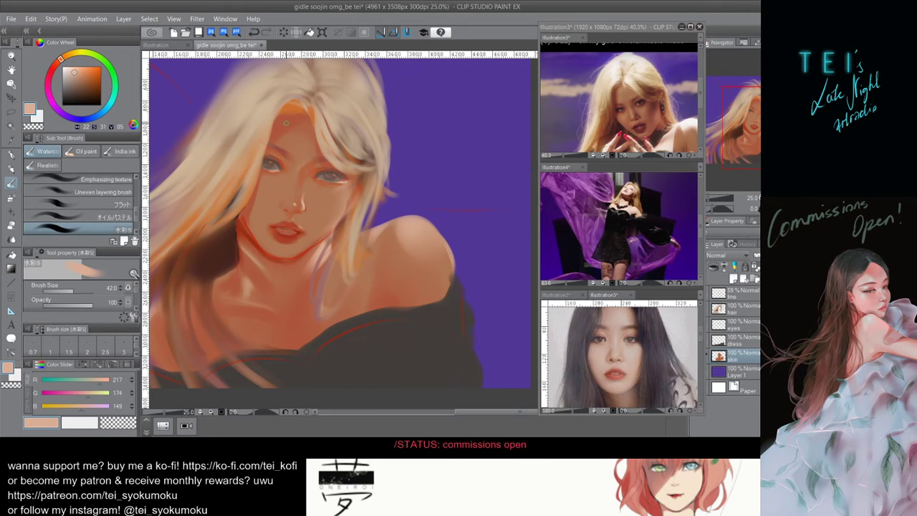
{"action": "left_click_drag", "start_coordinate": [375, 177], "coordinate": [444, 179]}
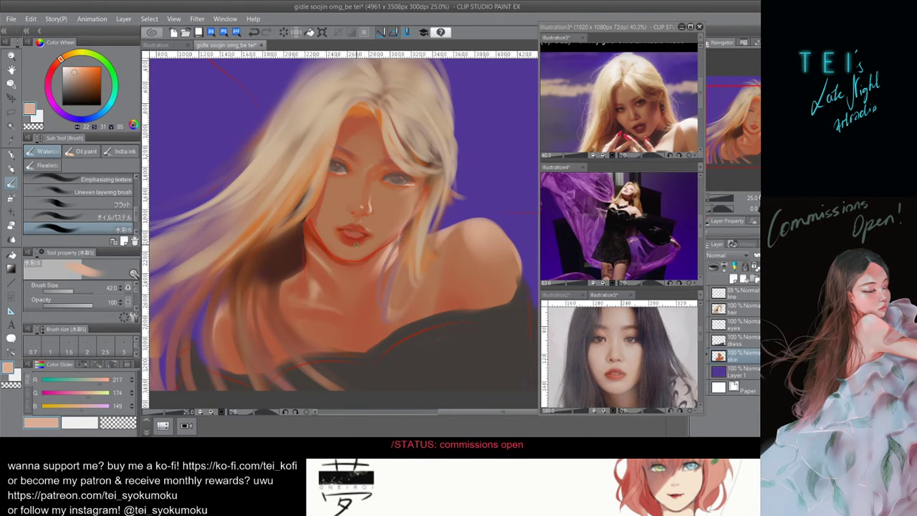
{"action": "scroll", "coordinate": [304, 364], "scroll_direction": "down", "scroll_amount": 2}
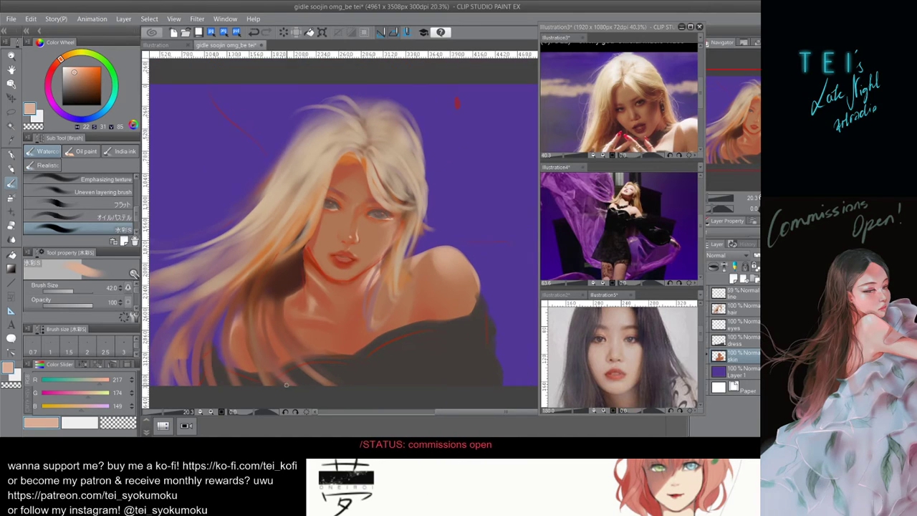
{"action": "scroll", "coordinate": [345, 344], "scroll_direction": "up", "scroll_amount": 1}
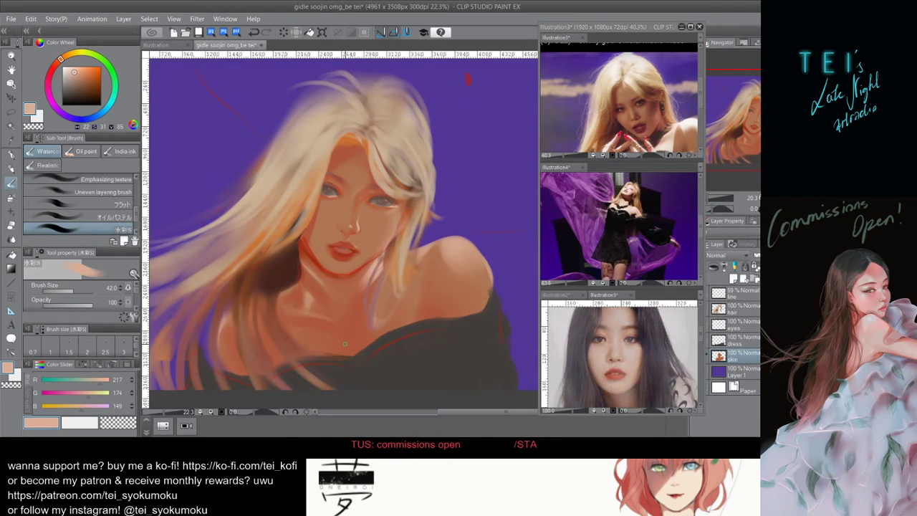
{"action": "scroll", "coordinate": [345, 344], "scroll_direction": "up", "scroll_amount": 1}
{"action": "scroll", "coordinate": [352, 316], "scroll_direction": "up", "scroll_amount": 1}
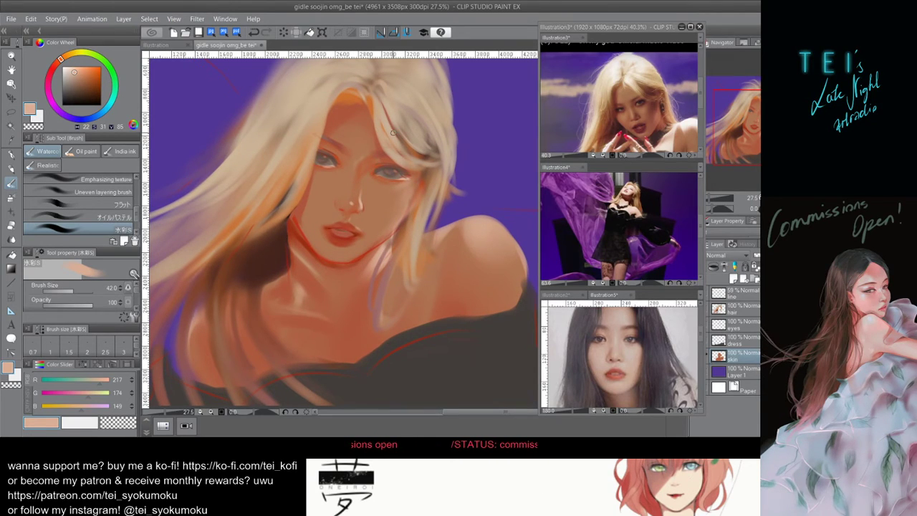
Try a light peach highlight stroke on the forehead at brush size 42 and undo it.
{"action": "left_click_drag", "start_coordinate": [359, 124], "coordinate": [368, 148]}
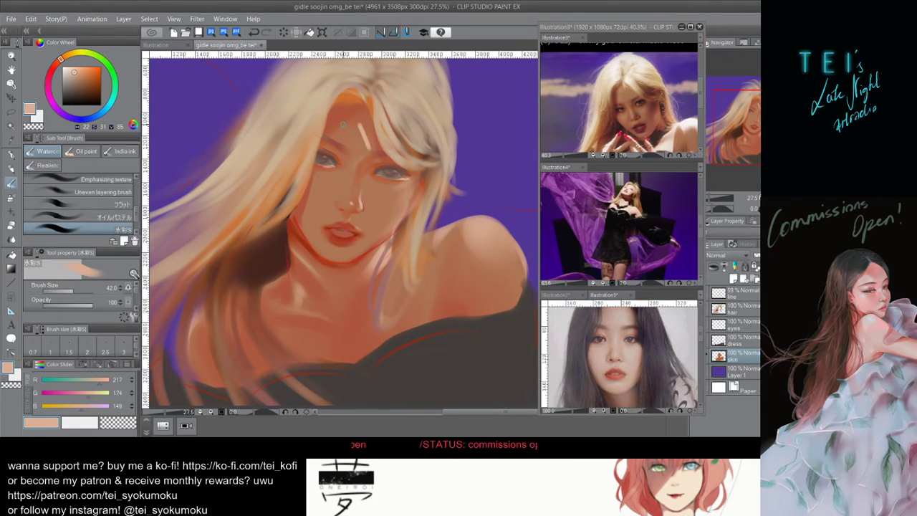
{"action": "key", "text": "ctrl+z"}
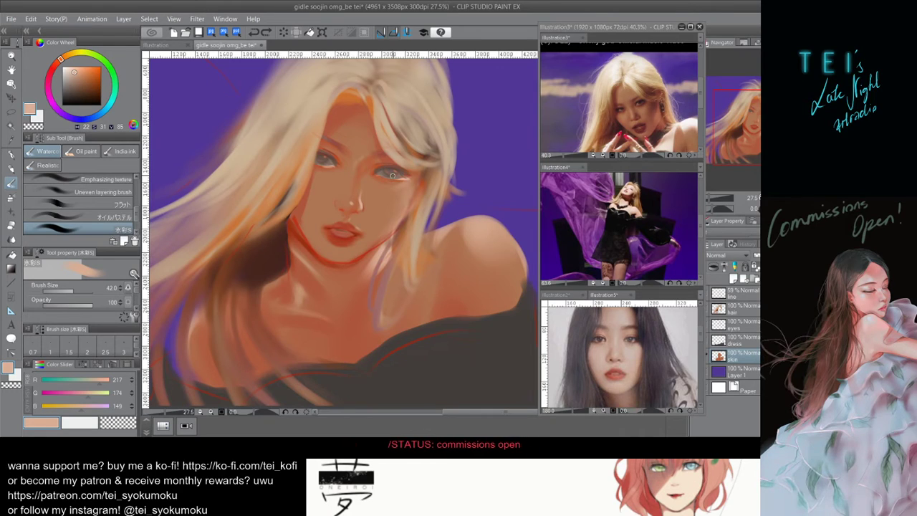
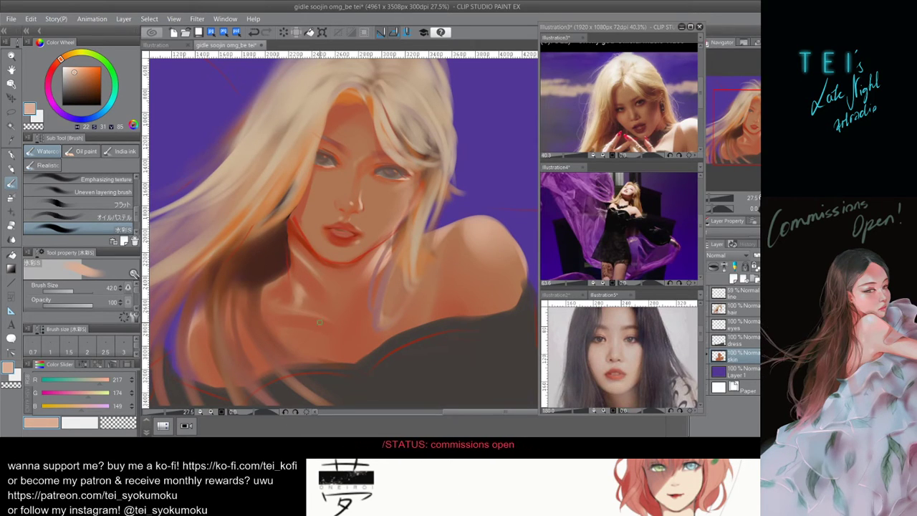
{"action": "key", "text": "ctrl+z"}
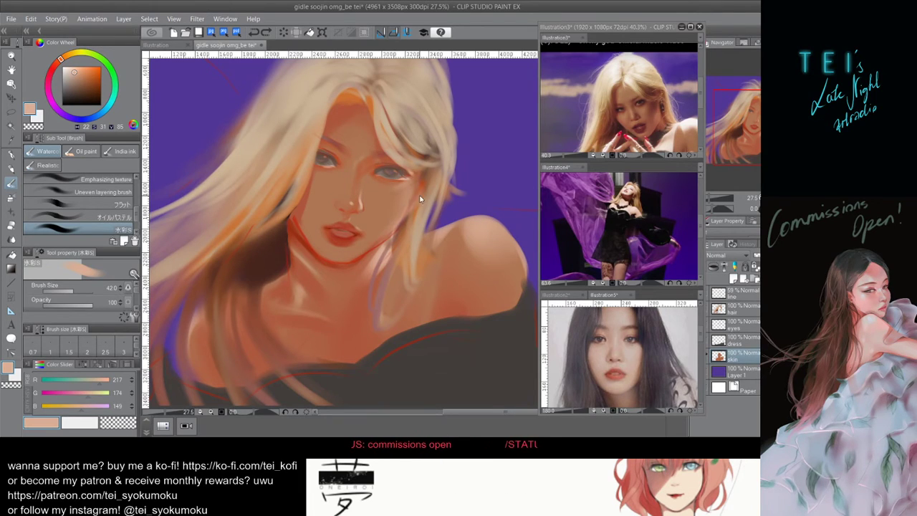
Paint a light peach highlight under the outer corner of the eye nearest the fringe, and reduce the brush size to 36.9.
{"action": "left_click_drag", "start_coordinate": [407, 170], "coordinate": [419, 178]}
{"action": "key", "text": "bracketleft"}
{"action": "key", "text": "bracketright"}
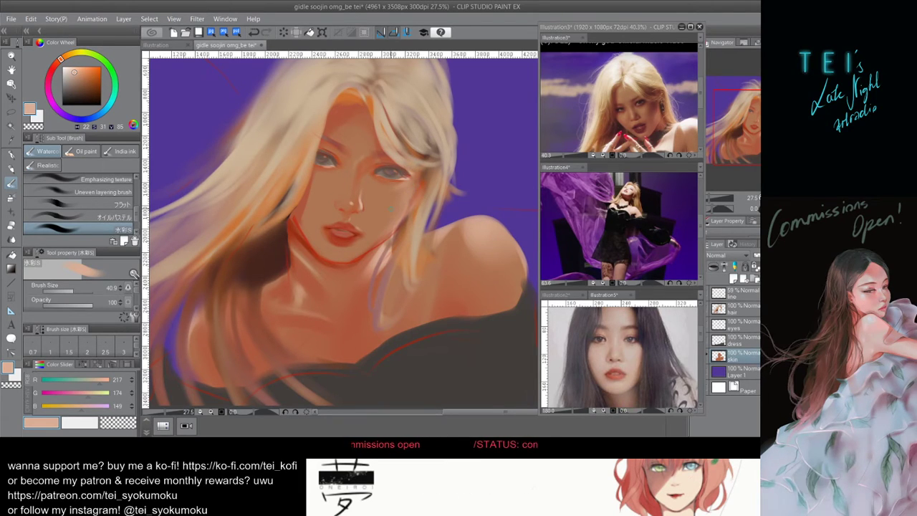
{"action": "key", "text": "bracketleft"}
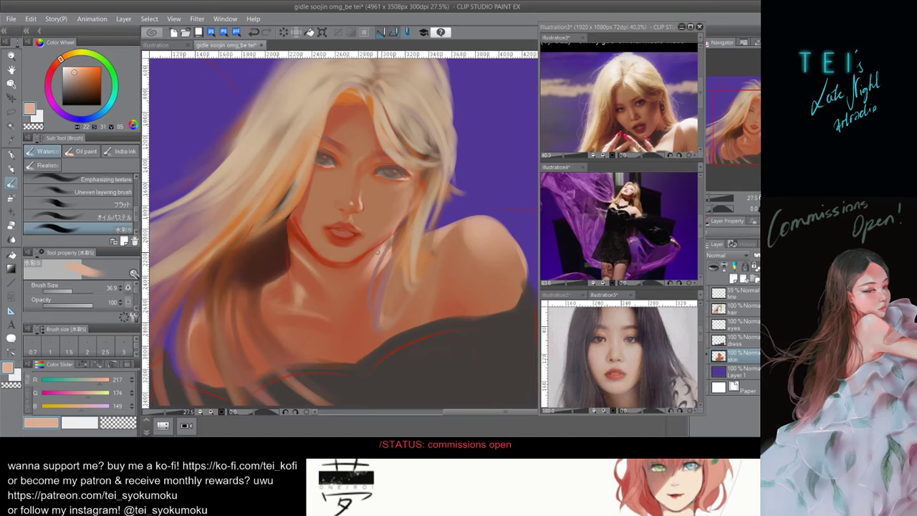
{"action": "scroll", "coordinate": [356, 242], "scroll_direction": "down", "scroll_amount": 3}
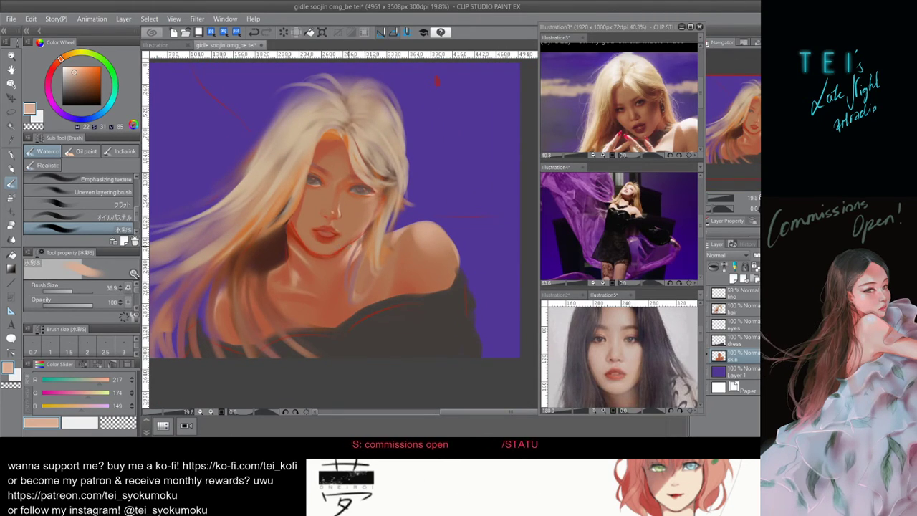
Try light peach highlights on the lips at brush sizes 36.9 and 23.6, undoing each stroke.
{"action": "key", "text": "]"}
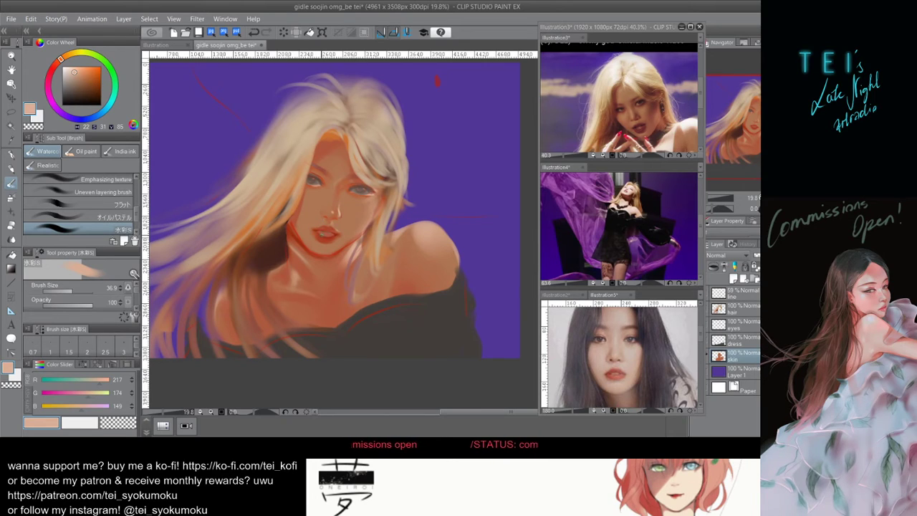
{"action": "left_click_drag", "start_coordinate": [324, 233], "coordinate": [331, 236]}
{"action": "key", "text": "ctrl+z"}
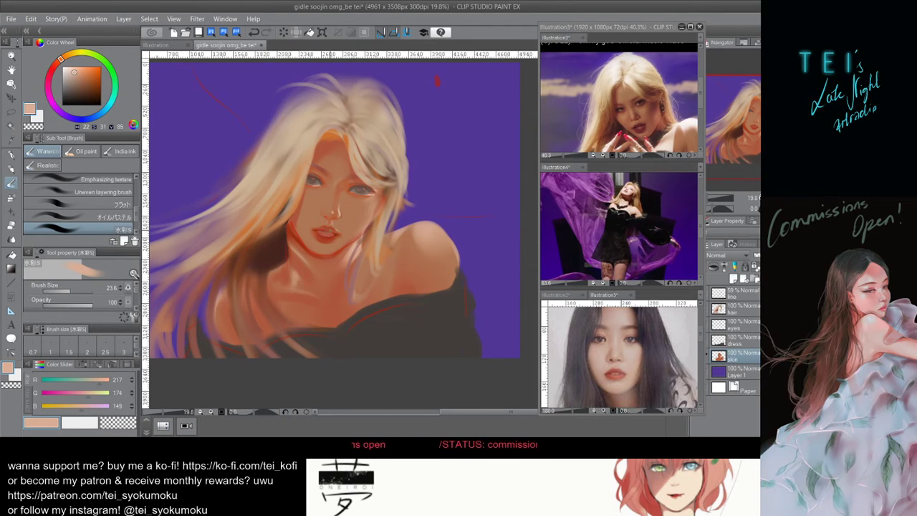
{"action": "key", "text": "["}
{"action": "key", "text": "["}
{"action": "left_click_drag", "start_coordinate": [329, 231], "coordinate": [341, 241]}
{"action": "key", "text": "ctrl+z"}
{"action": "key", "text": "ctrl+z"}
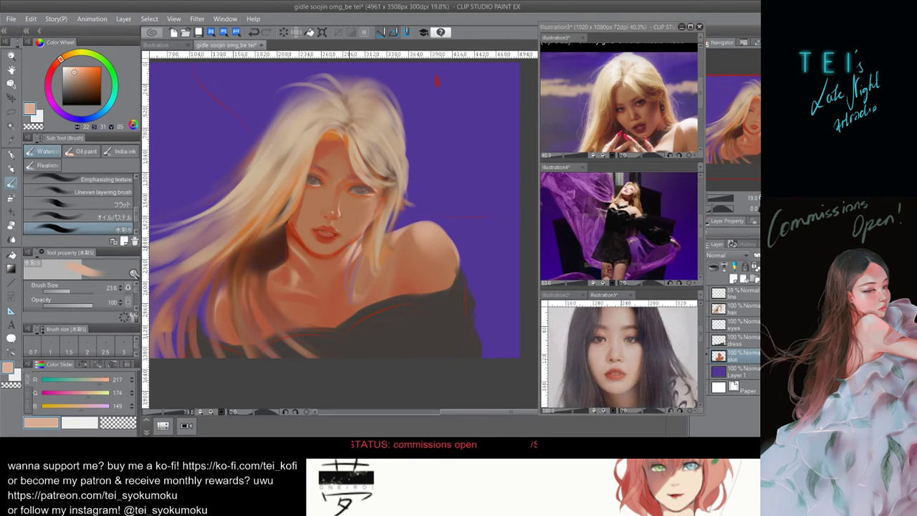
Enlarge the face in the blonde close-up reference photo to 97.6% to study the lips.
{"action": "scroll", "coordinate": [345, 241], "scroll_direction": "up", "scroll_amount": 2}
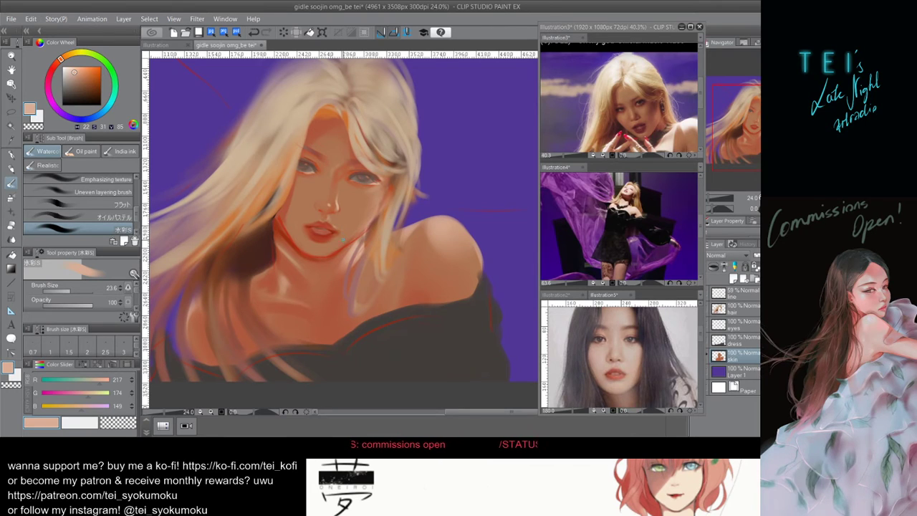
{"action": "left_click", "coordinate": [637, 110]}
{"action": "scroll", "coordinate": [646, 129], "scroll_direction": "up", "scroll_amount": 9}
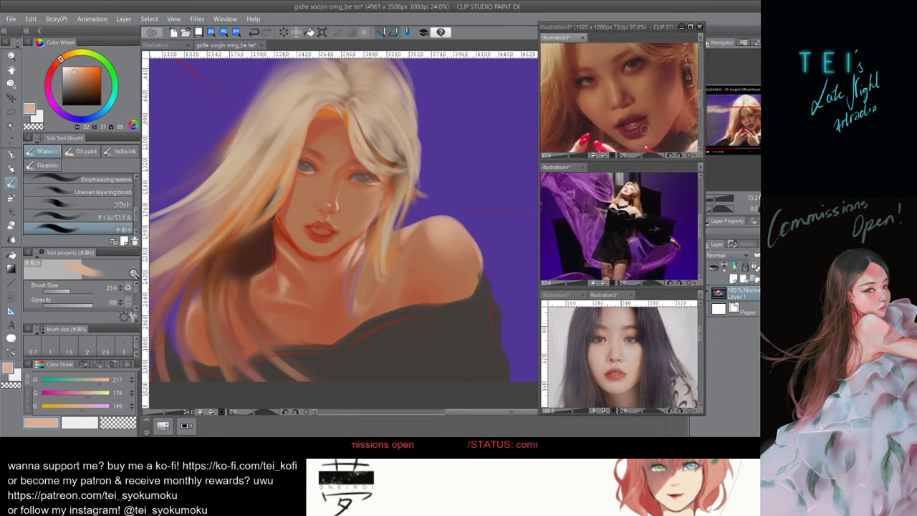
{"action": "left_click", "coordinate": [406, 369]}
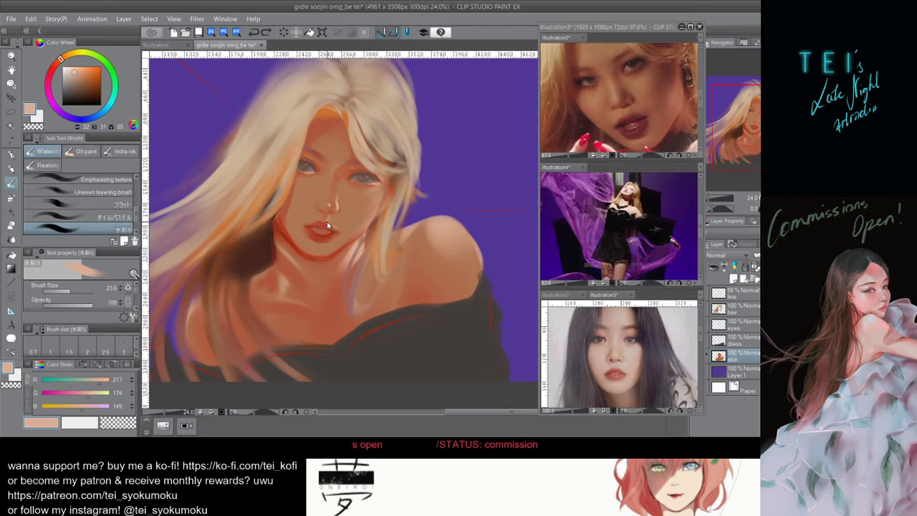
Try small light peach highlights on the lower lip and its edge at brush size 20.8, undoing each one.
{"action": "key", "text": "bracketleft"}
{"action": "key", "text": "bracketleft"}
{"action": "key", "text": "bracketleft"}
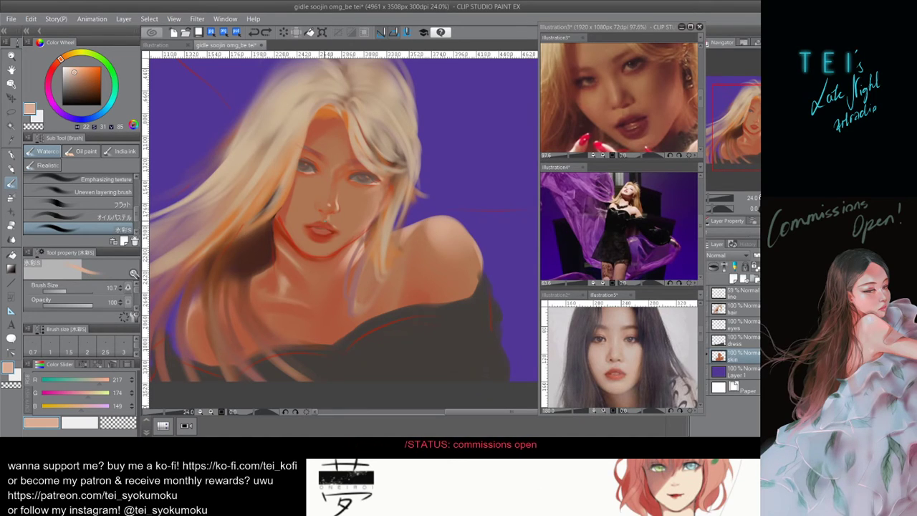
{"action": "key", "text": "bracketright"}
{"action": "key", "text": "bracketright"}
{"action": "key", "text": "bracketright"}
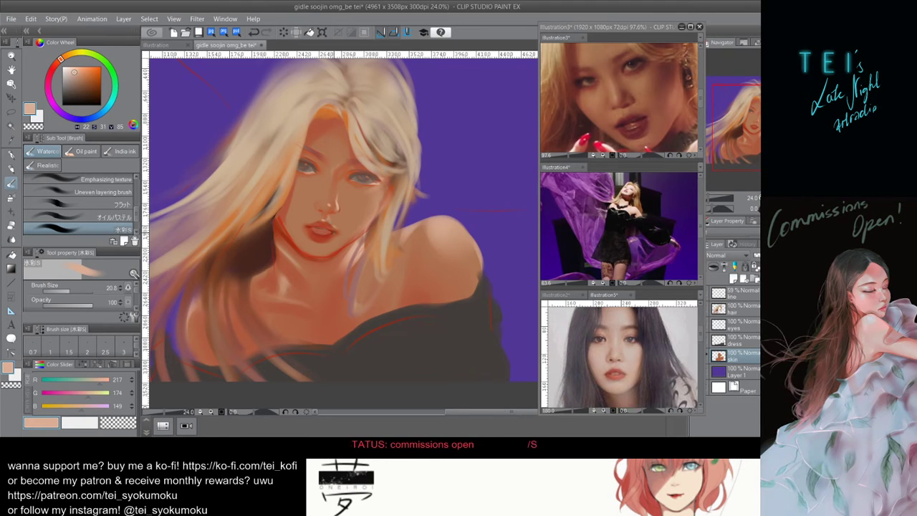
{"action": "left_click_drag", "start_coordinate": [328, 227], "coordinate": [333, 230]}
{"action": "key", "text": "ctrl+z"}
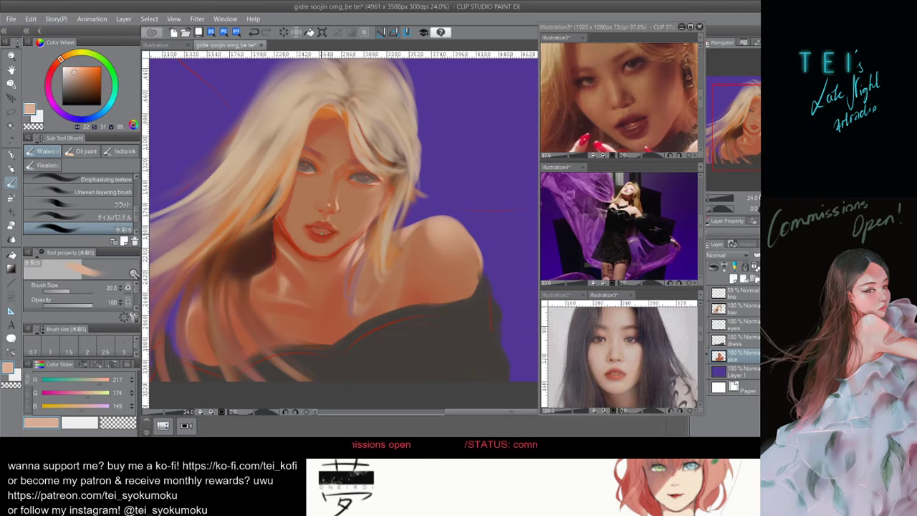
{"action": "left_click_drag", "start_coordinate": [330, 234], "coordinate": [334, 241]}
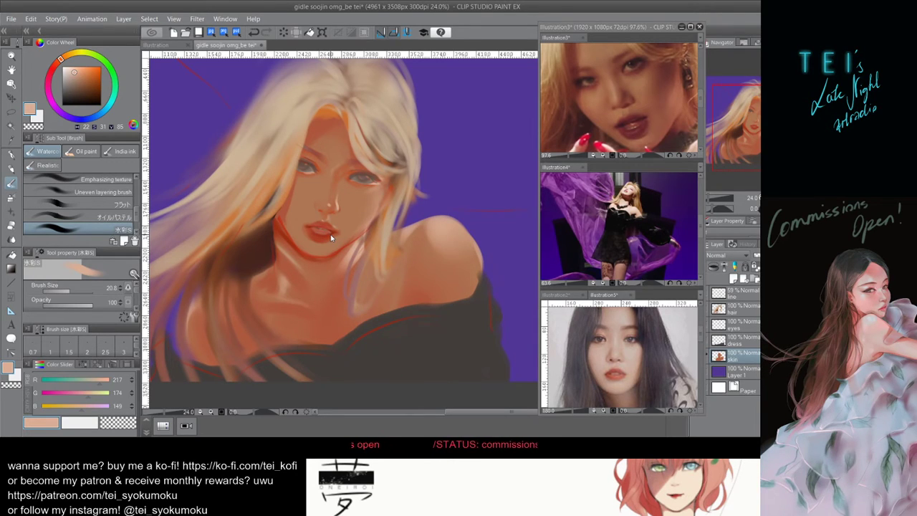
{"action": "key", "text": "ctrl+z"}
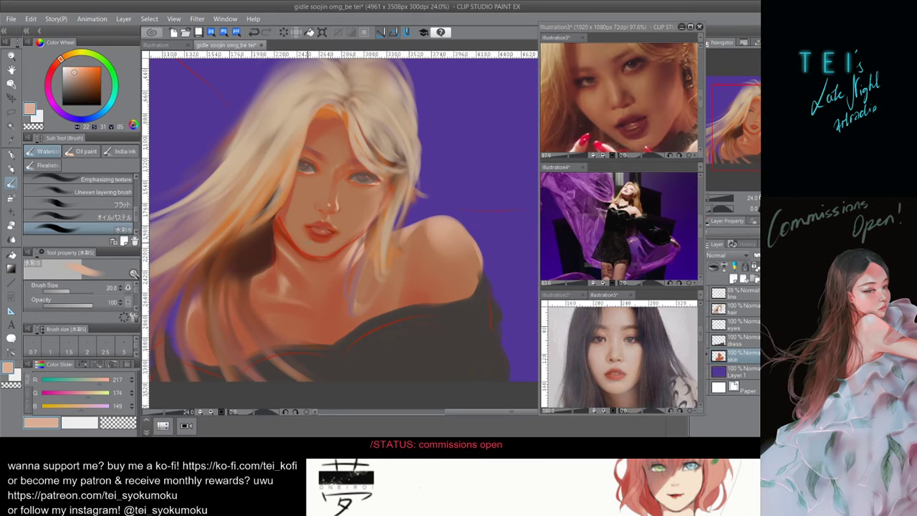
{"action": "left_click", "coordinate": [331, 240]}
{"action": "key", "text": "ctrl+z"}
Sample the reddish brown of the lips and the light peach under the eye, try a highlight across the lips, and undo it.
{"action": "left_click", "coordinate": [319, 229], "text": "alt"}
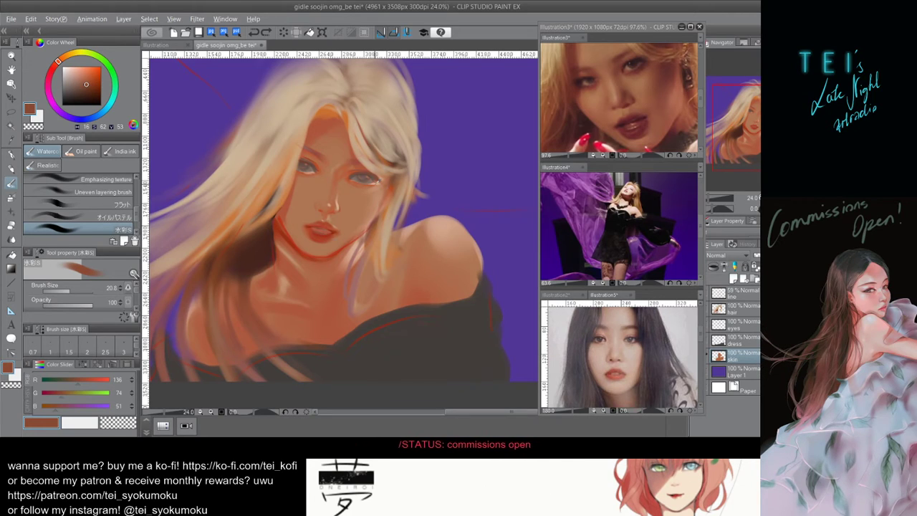
{"action": "left_click", "coordinate": [365, 184], "text": "alt"}
{"action": "left_click_drag", "start_coordinate": [320, 231], "coordinate": [329, 231]}
{"action": "key", "text": "ctrl+z"}
{"action": "key", "text": "ctrl+z"}
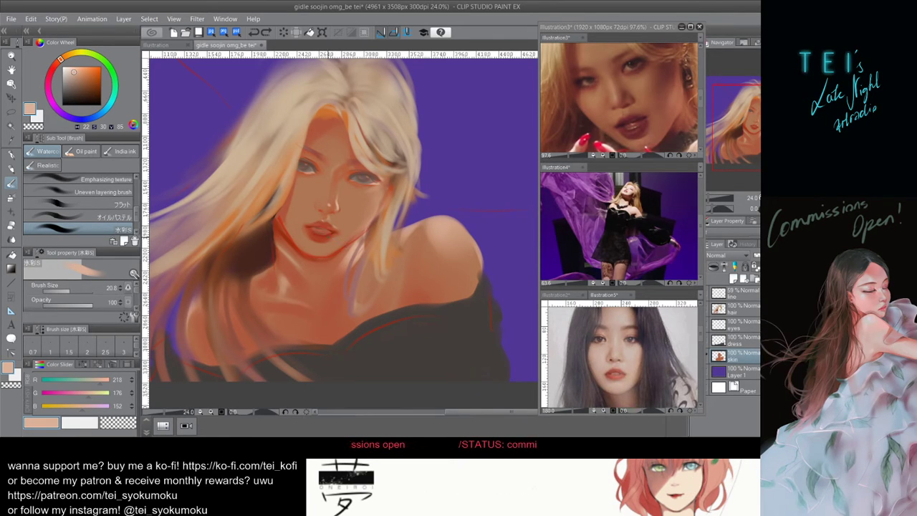
{"action": "left_click_drag", "start_coordinate": [323, 233], "coordinate": [331, 236]}
{"action": "key", "text": "ctrl+z"}
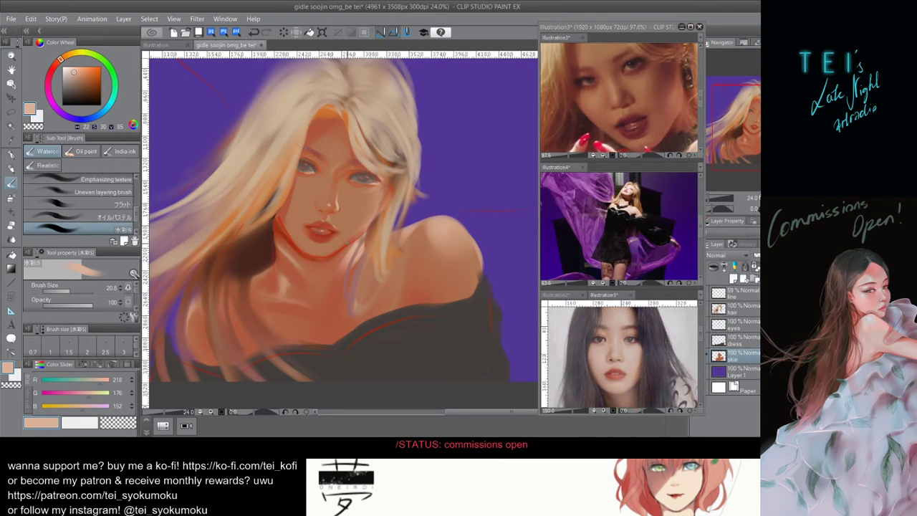
{"action": "scroll", "coordinate": [273, 281], "scroll_direction": "down", "scroll_amount": 3}
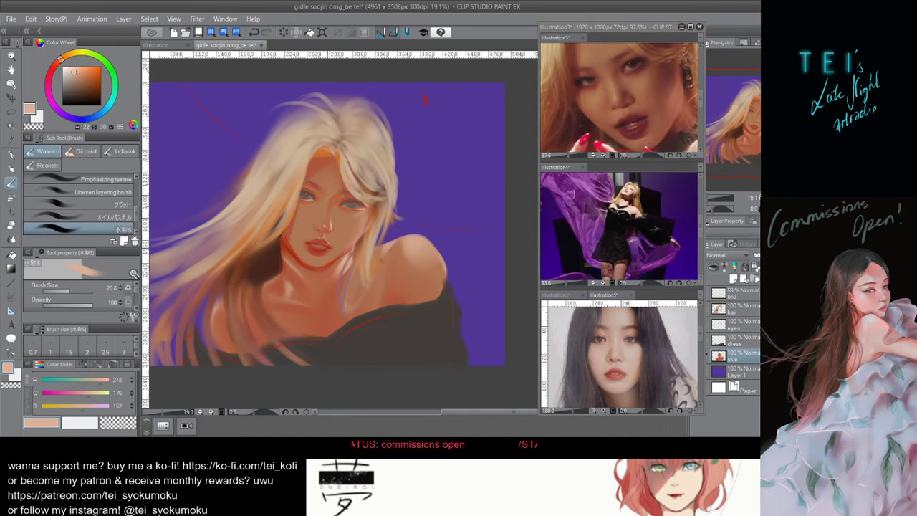
Try small light peach highlights on the lips at brush sizes 9.3 and 19.6, undoing each stroke.
{"action": "key", "text": "["}
{"action": "key", "text": "["}
{"action": "key", "text": "["}
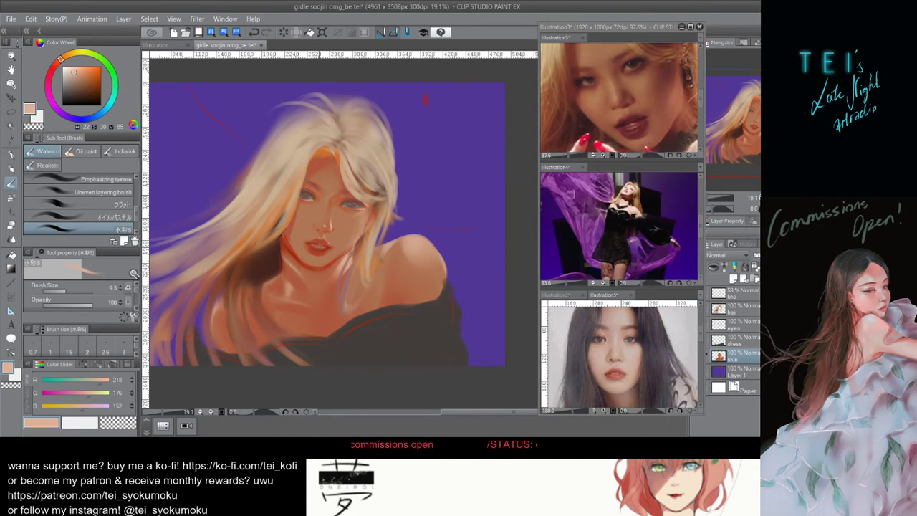
{"action": "left_click_drag", "start_coordinate": [321, 250], "coordinate": [325, 250]}
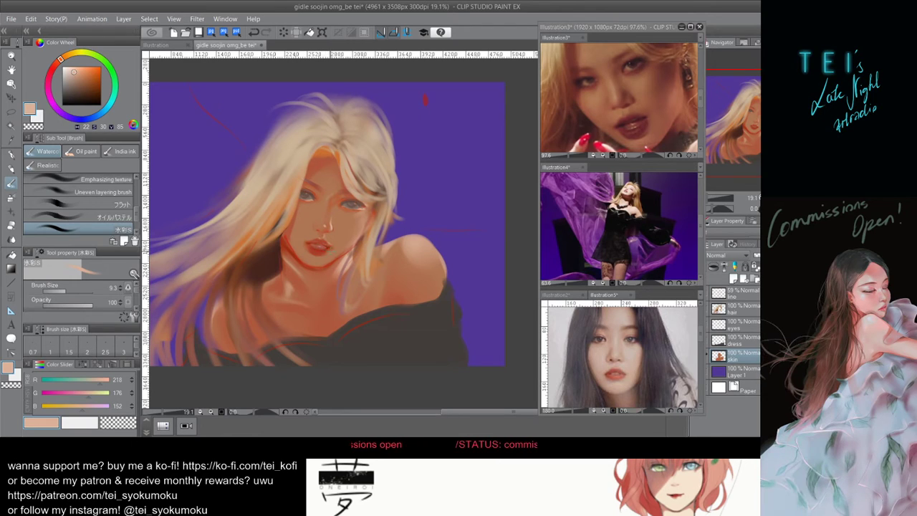
{"action": "key", "text": "bracketright"}
{"action": "key", "text": "bracketright"}
{"action": "key", "text": "bracketright"}
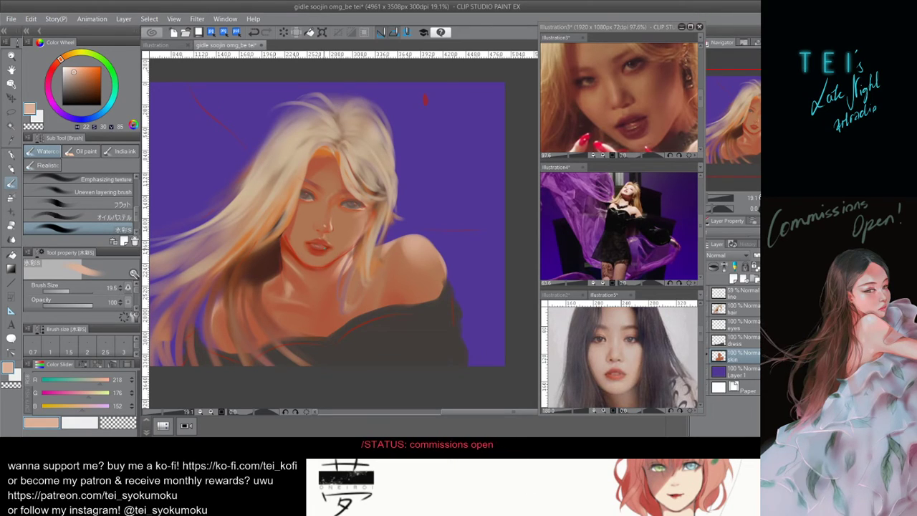
{"action": "key", "text": "ctrl+z"}
{"action": "left_click_drag", "start_coordinate": [325, 249], "coordinate": [316, 248]}
{"action": "key", "text": "ctrl+z"}
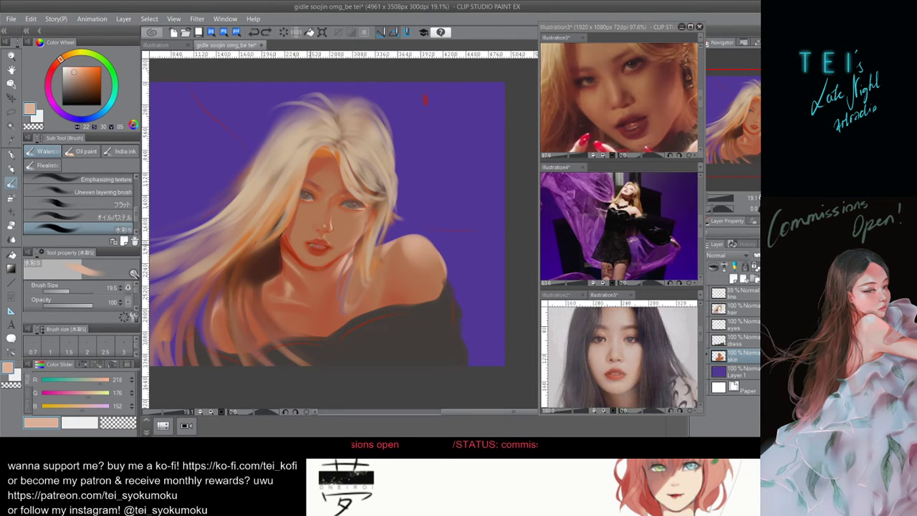
Sample the dark red between the lips, try shading the mouth with it, and undo the last strokes.
{"action": "left_click", "coordinate": [313, 246], "text": "alt"}
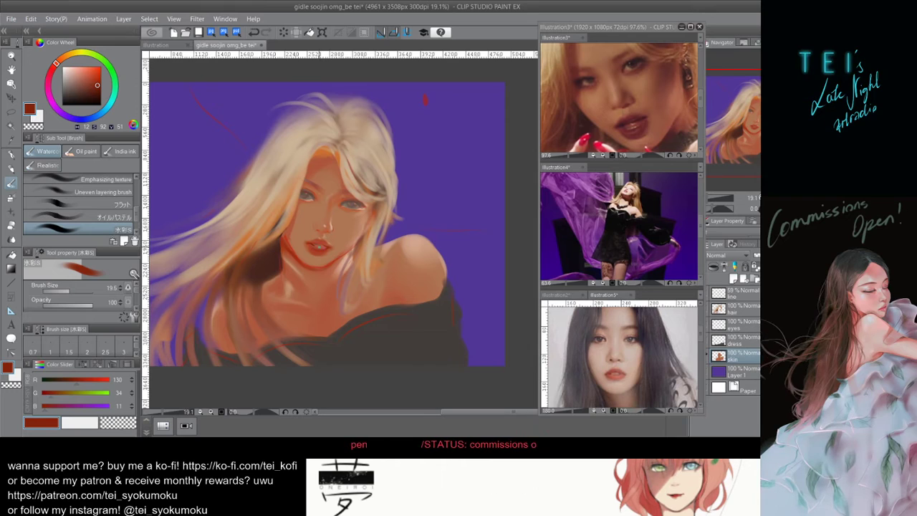
{"action": "scroll", "coordinate": [325, 256], "scroll_direction": "up", "scroll_amount": 2}
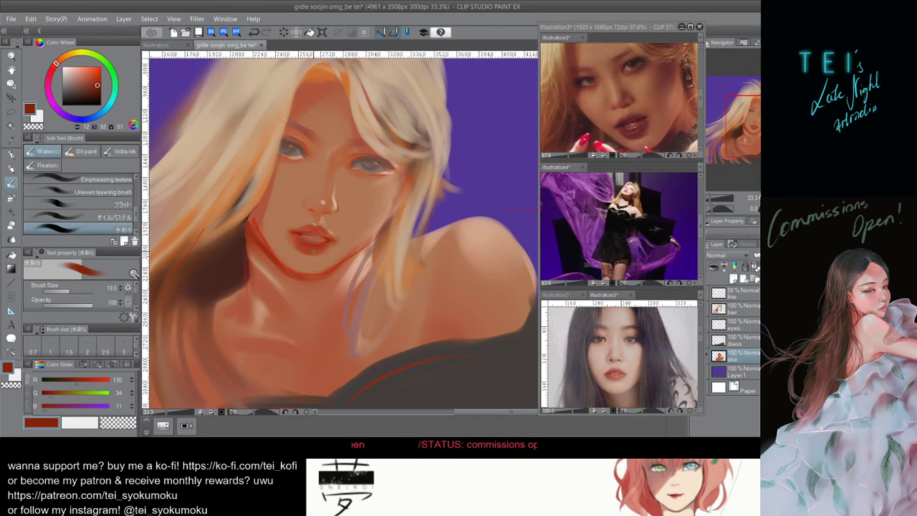
{"action": "scroll", "coordinate": [315, 250], "scroll_direction": "down", "scroll_amount": 3}
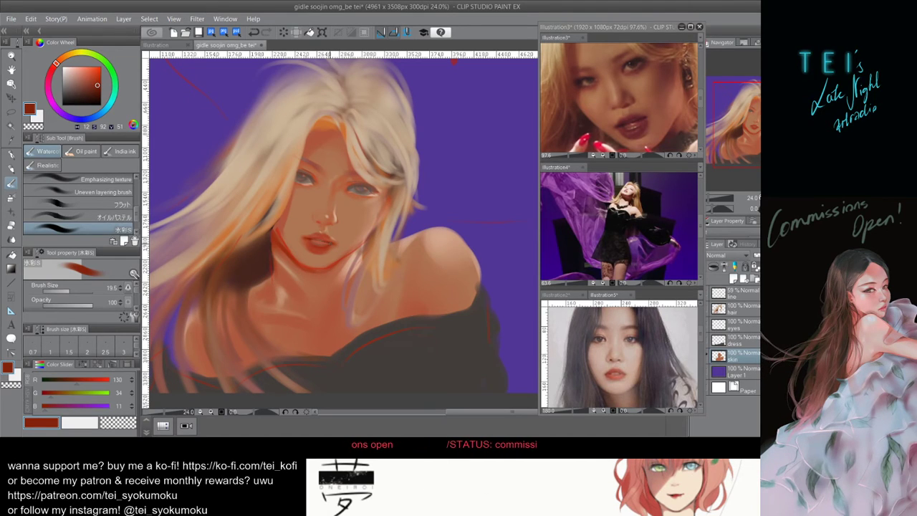
{"action": "key", "text": "ctrl+z"}
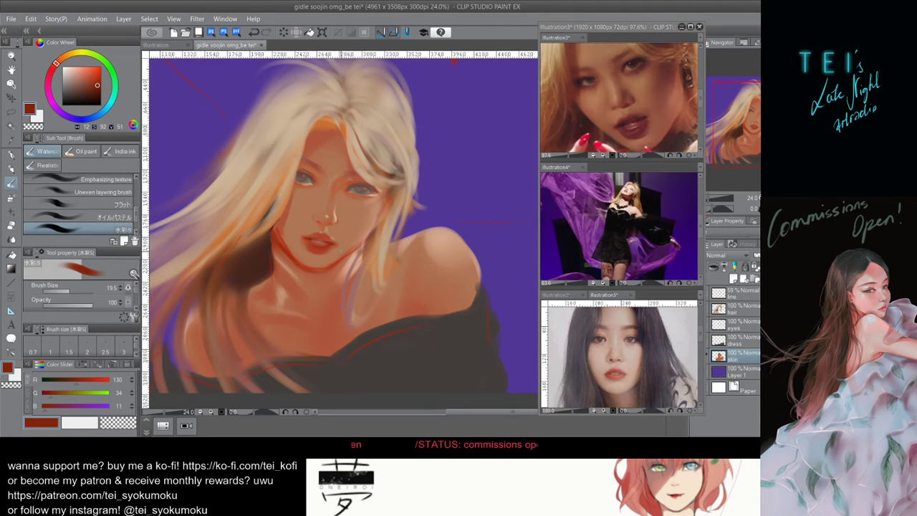
{"action": "scroll", "coordinate": [445, 71], "scroll_direction": "down", "scroll_amount": 1}
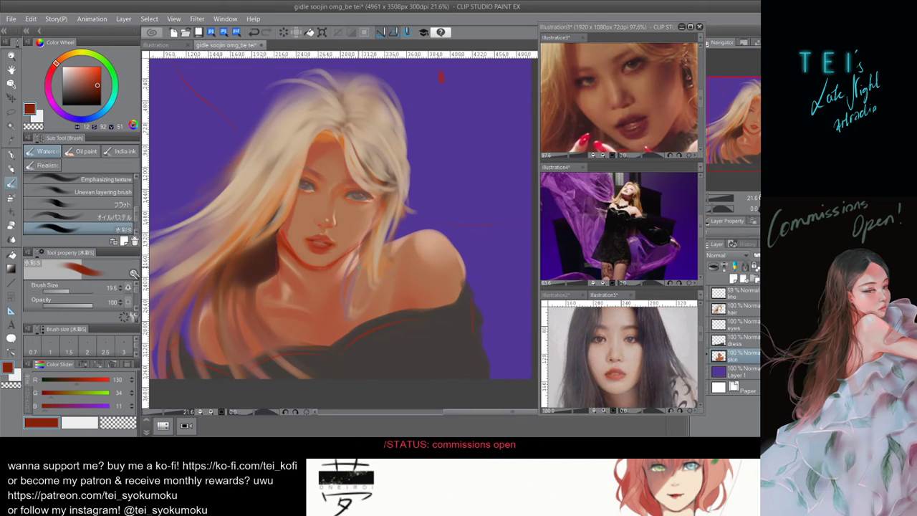
{"action": "key", "text": "ctrl+z"}
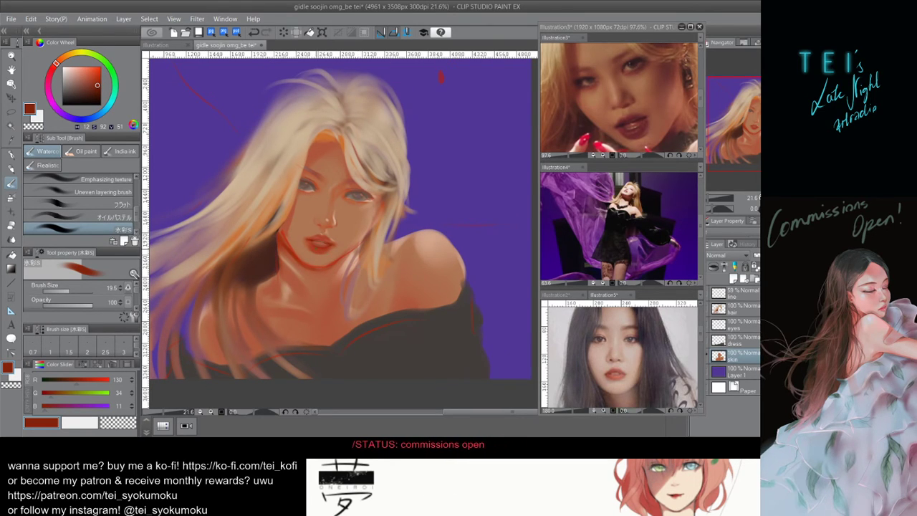
Sample the reddish brown of the lower lip and soften the lip shading with it.
{"action": "scroll", "coordinate": [359, 271], "scroll_direction": "up", "scroll_amount": 4}
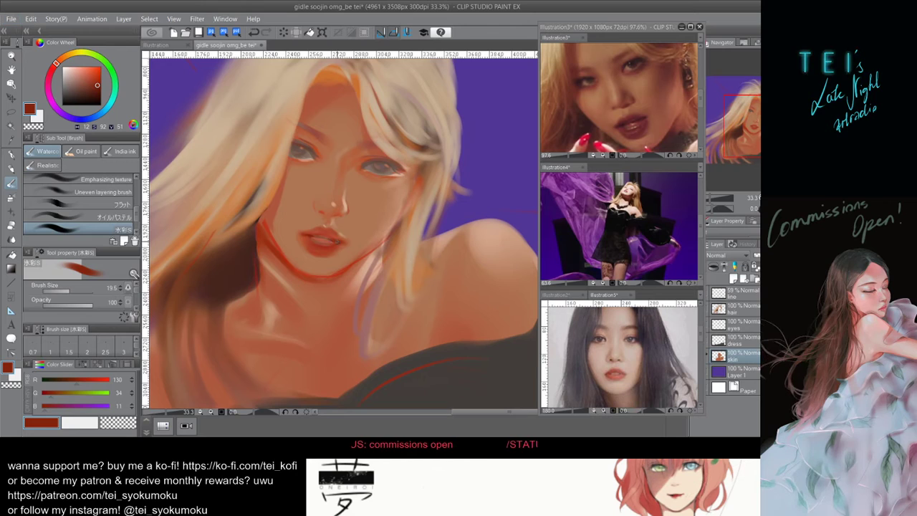
{"action": "left_click", "coordinate": [331, 239], "text": "alt"}
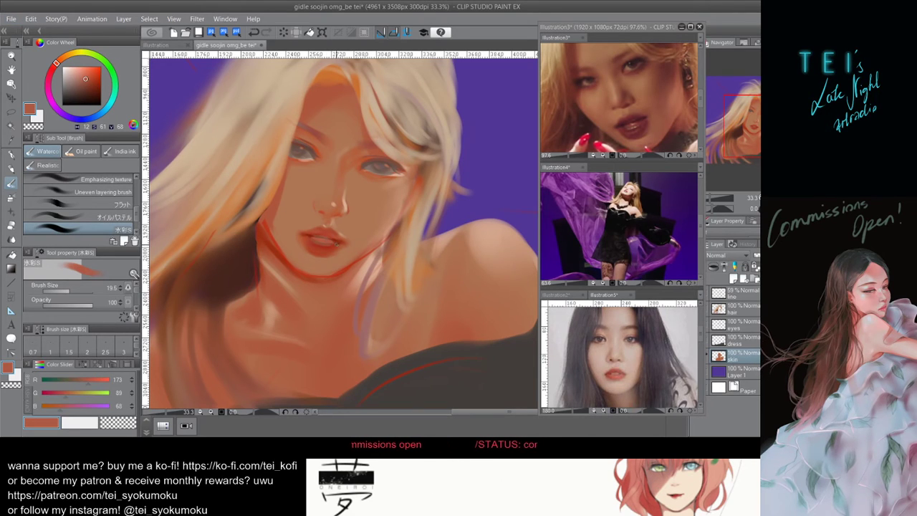
{"action": "scroll", "coordinate": [435, 111], "scroll_direction": "down", "scroll_amount": 2}
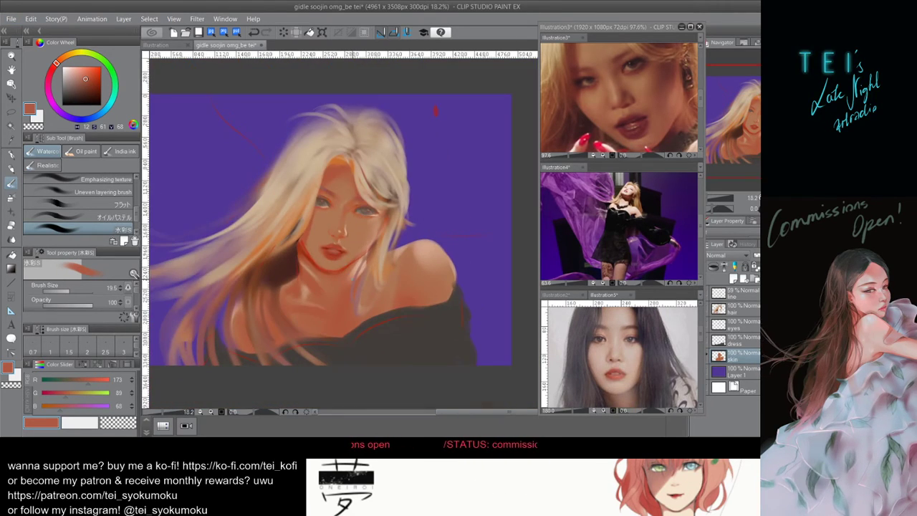
{"action": "scroll", "coordinate": [434, 111], "scroll_direction": "up", "scroll_amount": 2}
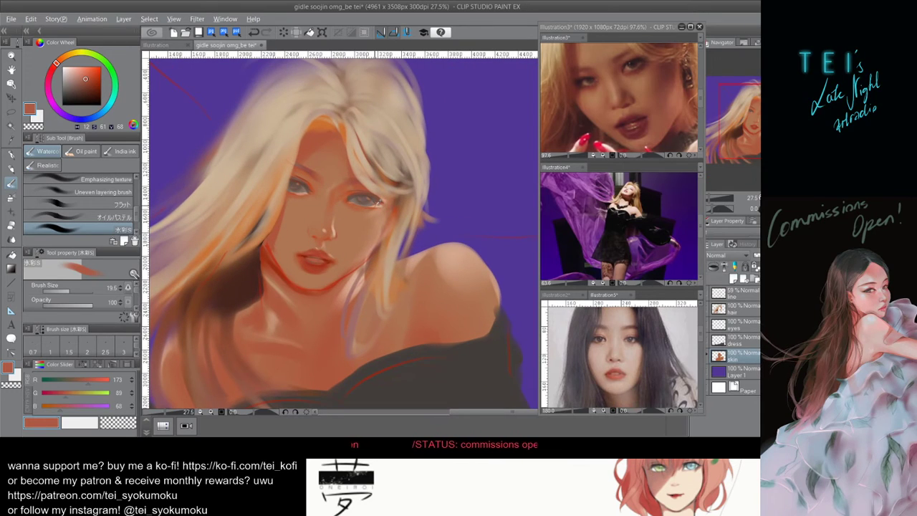
Sample the light peach at the upper lip and paint a small highlight beside the lips at brush size 12.4.
{"action": "left_click", "coordinate": [331, 232], "text": "alt"}
{"action": "key", "text": "bracketleft"}
{"action": "key", "text": "bracketleft"}
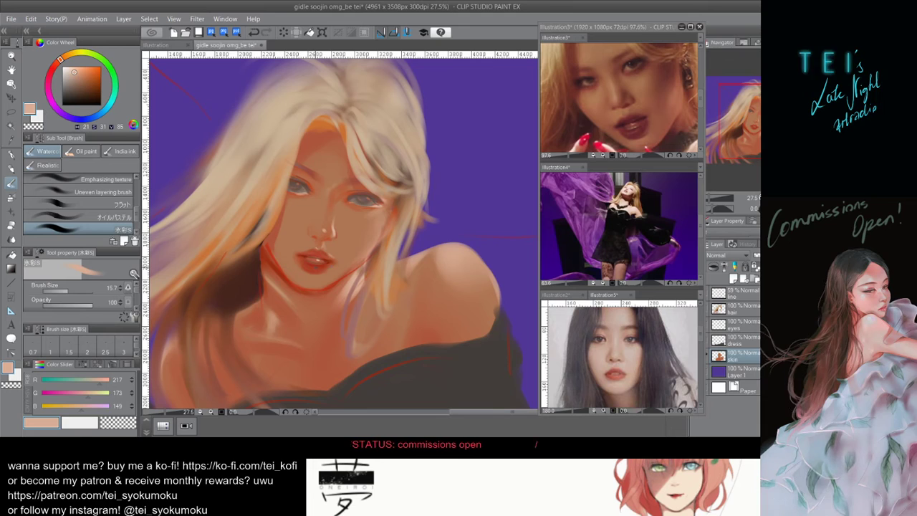
{"action": "scroll", "coordinate": [313, 269], "scroll_direction": "down", "scroll_amount": 5}
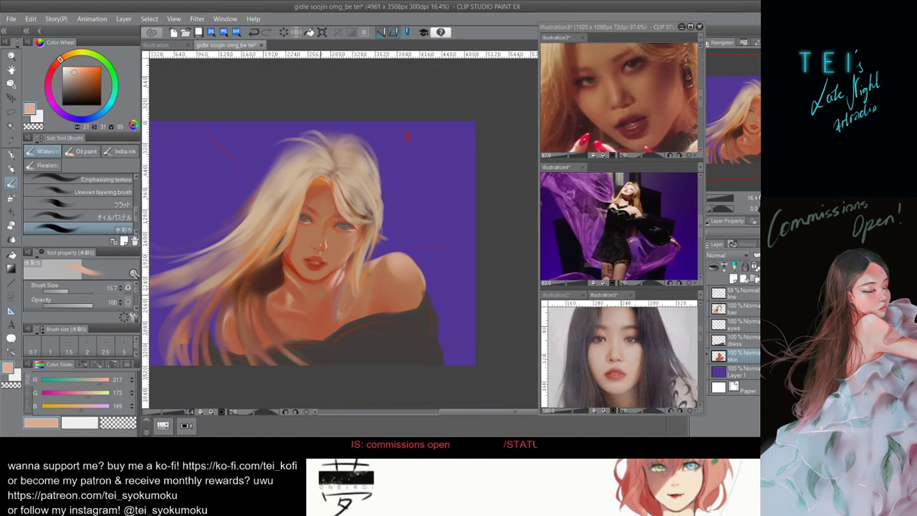
{"action": "scroll", "coordinate": [316, 272], "scroll_direction": "up", "scroll_amount": 6}
{"action": "key", "text": "bracketleft"}
{"action": "key", "text": "bracketleft"}
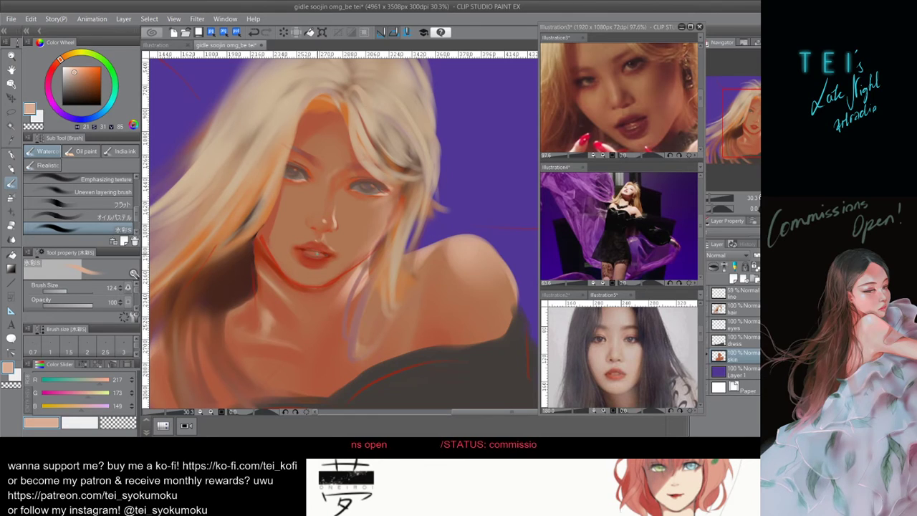
{"action": "left_click_drag", "start_coordinate": [330, 250], "coordinate": [326, 256]}
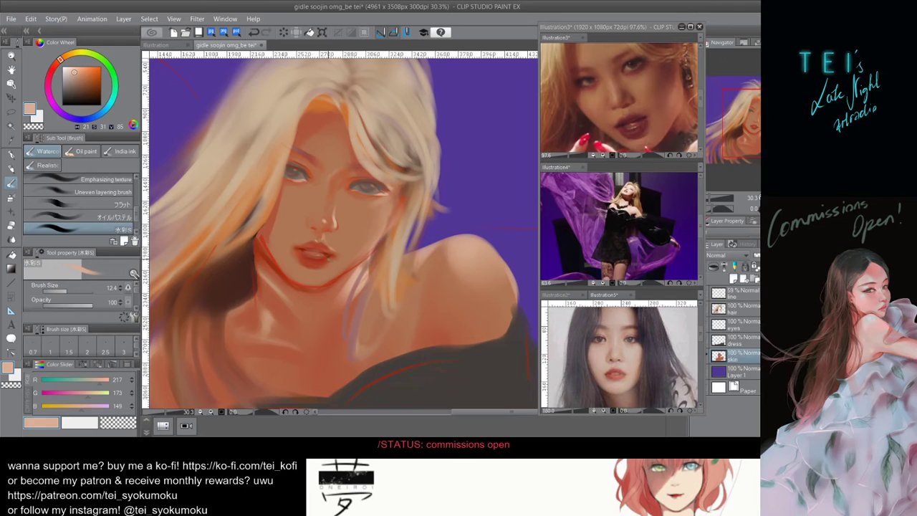
Try one light peach dab on the lower lip and undo it.
{"action": "scroll", "coordinate": [328, 264], "scroll_direction": "down", "scroll_amount": 6}
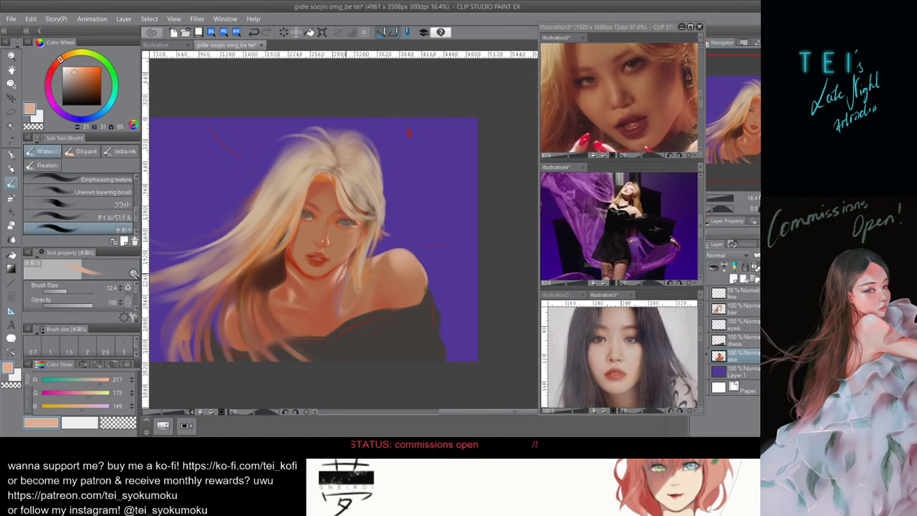
{"action": "scroll", "coordinate": [342, 269], "scroll_direction": "up", "scroll_amount": 1}
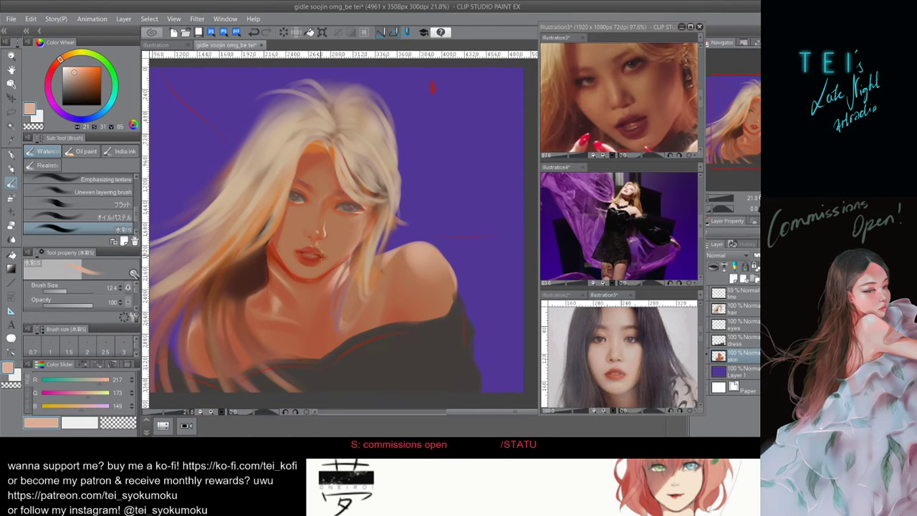
{"action": "left_click", "coordinate": [316, 259]}
{"action": "key", "text": "ctrl+z"}
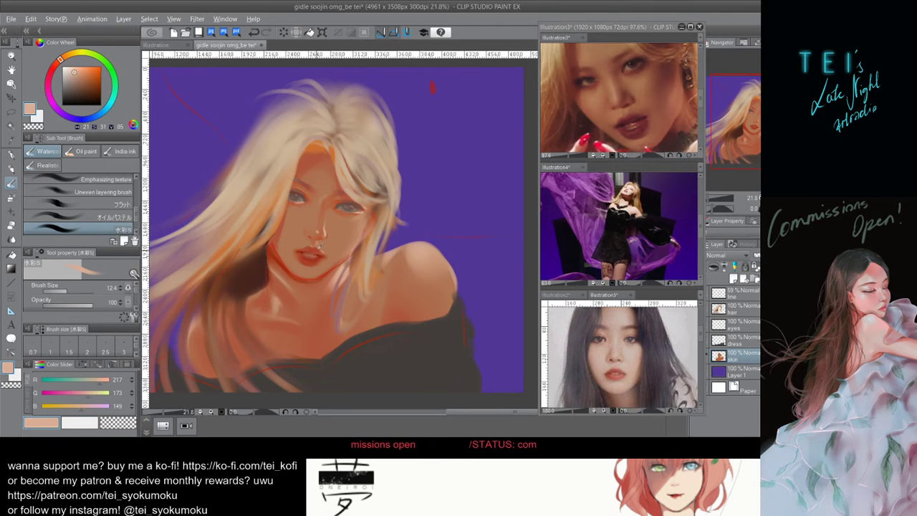
Sample the lip colour, shift it to a saturated dark red (RGB 163, 37, 5), and deepen the lips at brush size 22.3.
{"action": "left_click", "coordinate": [313, 259], "text": "alt"}
{"action": "left_click", "coordinate": [100, 81]}
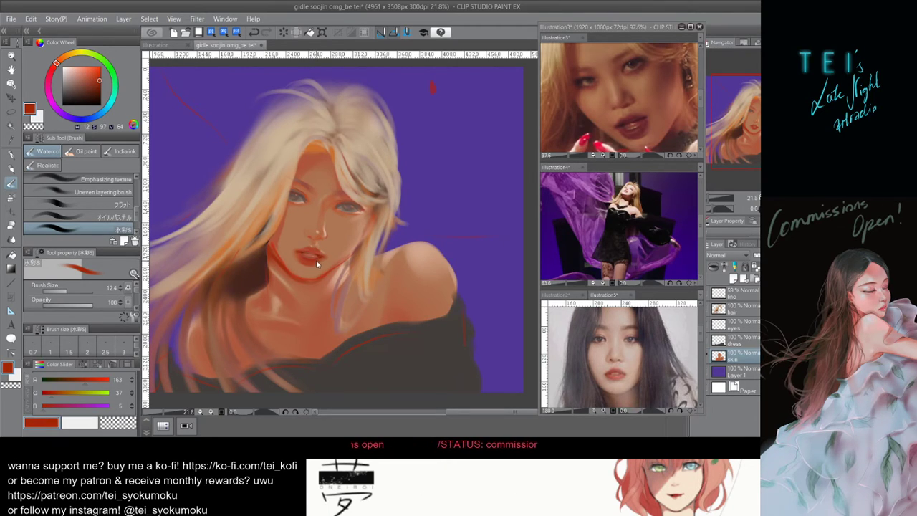
{"action": "key", "text": "bracketleft"}
{"action": "key", "text": "bracketleft"}
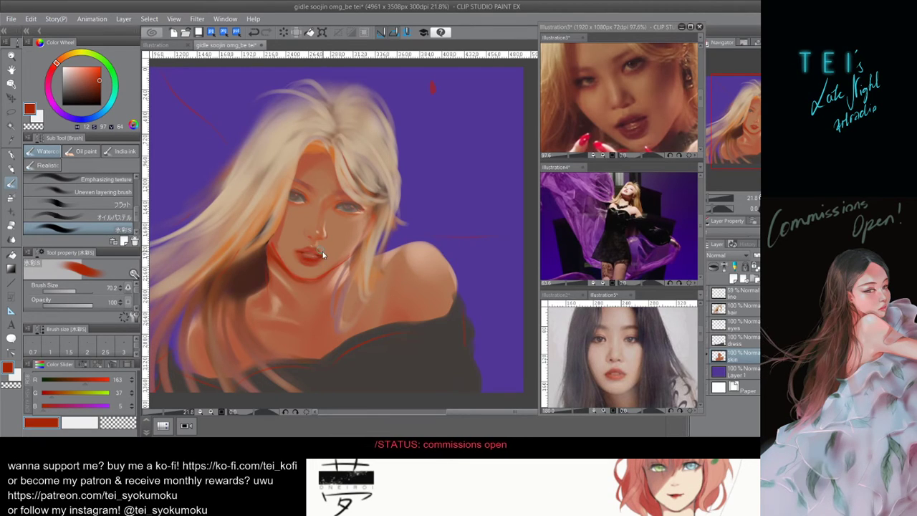
{"action": "key", "text": "bracketright"}
{"action": "key", "text": "bracketleft"}
{"action": "key", "text": "bracketleft"}
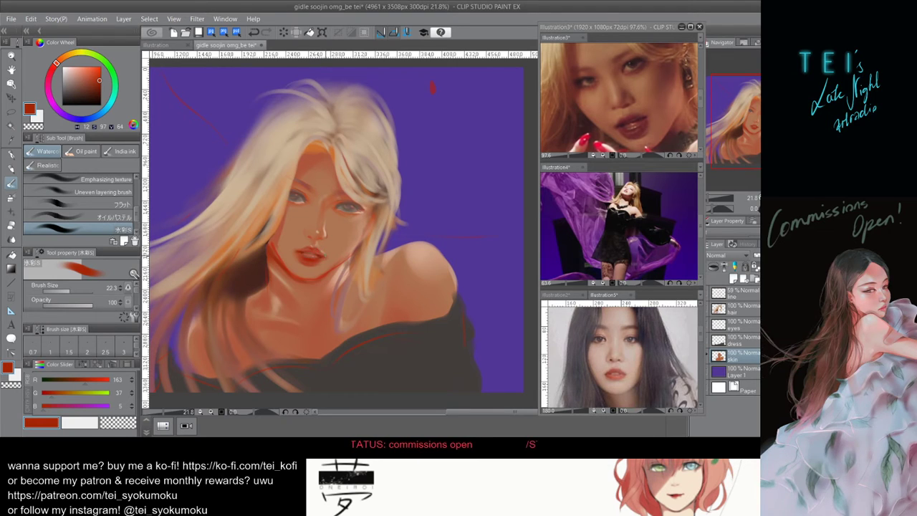
{"action": "key", "text": "ctrl+minus"}
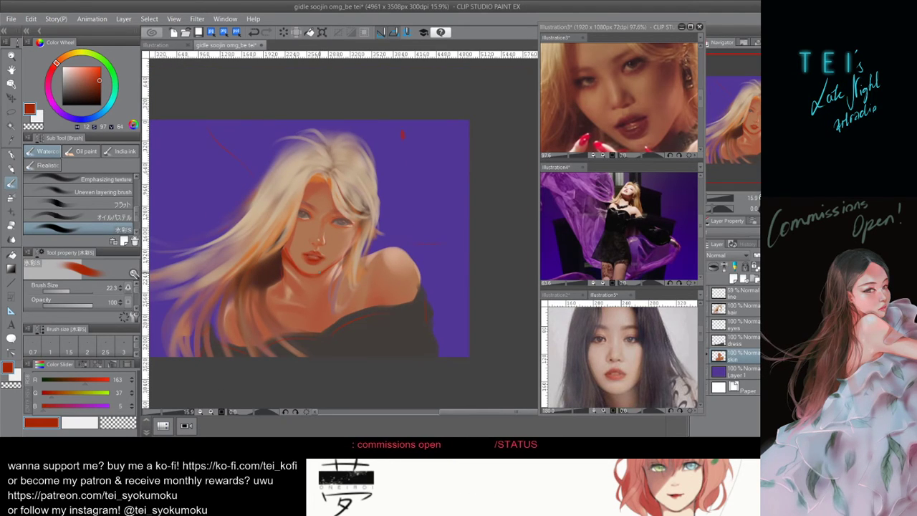
{"action": "scroll", "coordinate": [310, 266], "scroll_direction": "up", "scroll_amount": 3}
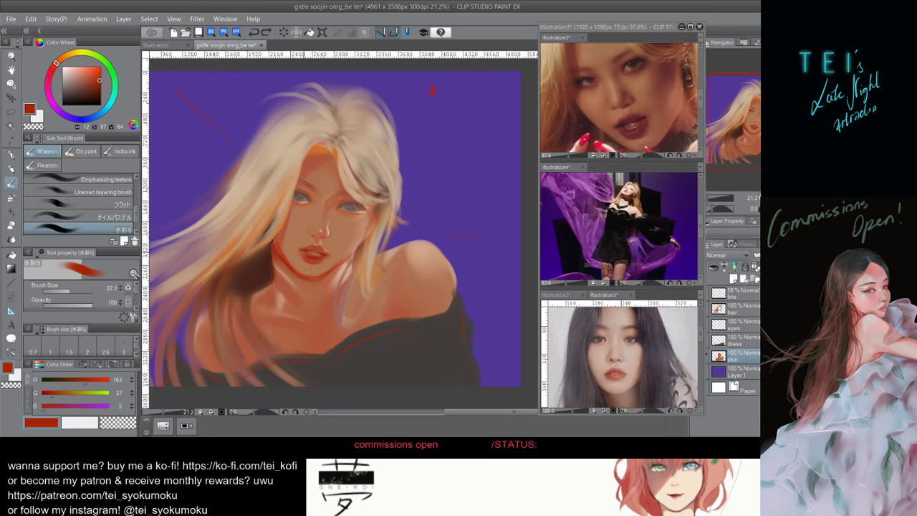
Undo the last lip stroke, try a dark red stroke along the lower lip, and undo that too.
{"action": "key", "text": "ctrl+z"}
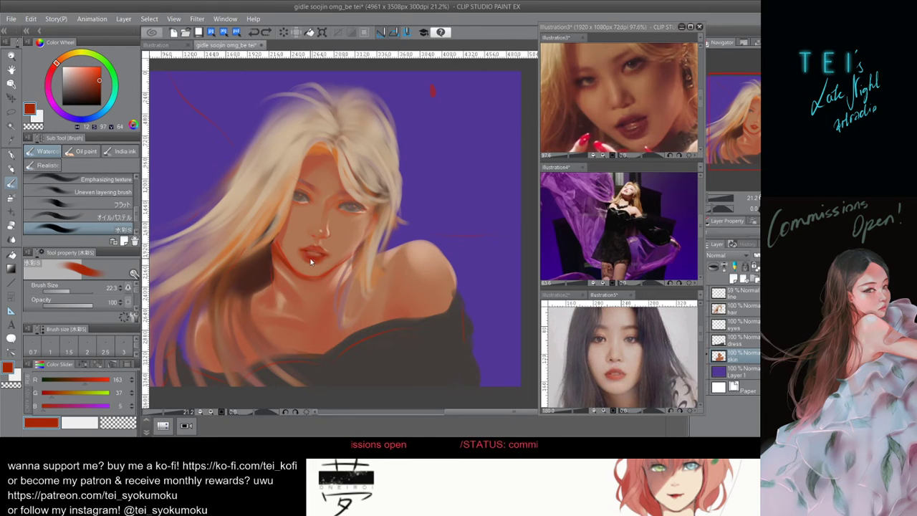
{"action": "left_click_drag", "start_coordinate": [304, 255], "coordinate": [314, 261]}
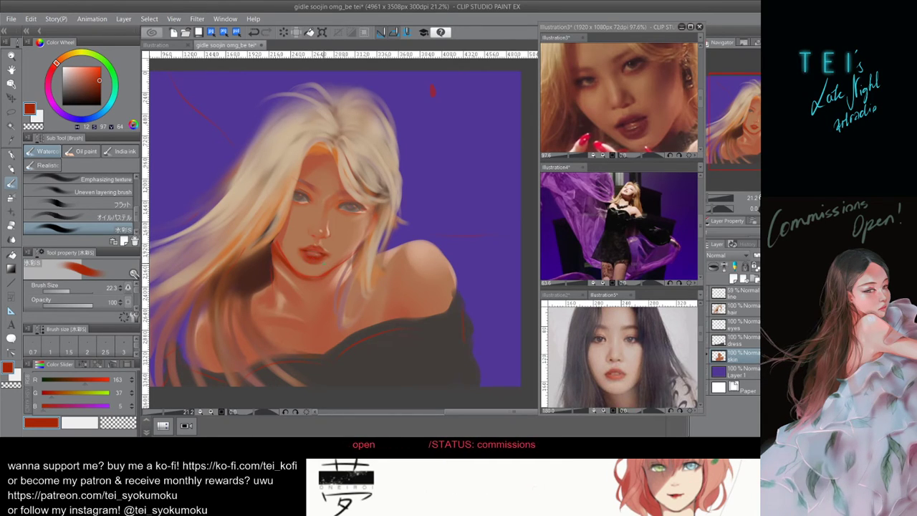
{"action": "key", "text": "ctrl+z"}
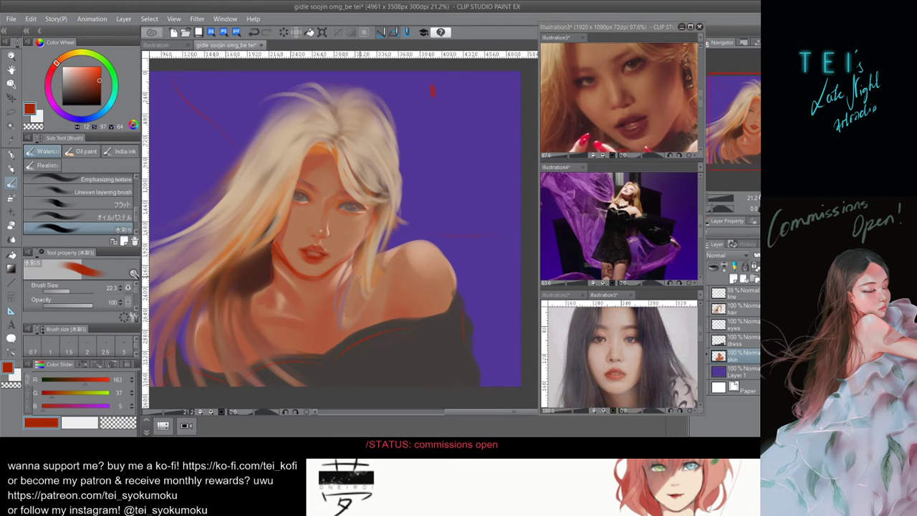
{"action": "scroll", "coordinate": [356, 275], "scroll_direction": "down", "scroll_amount": 2}
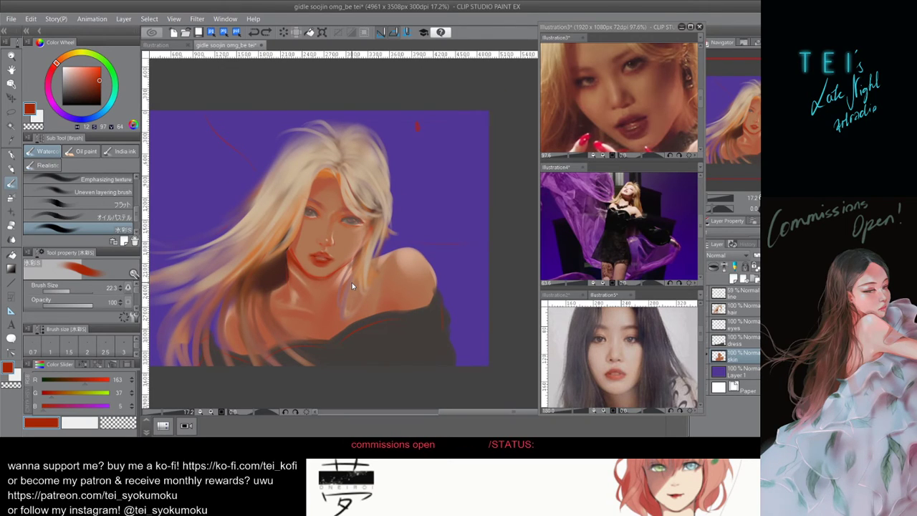
{"action": "scroll", "coordinate": [352, 282], "scroll_direction": "up", "scroll_amount": 1}
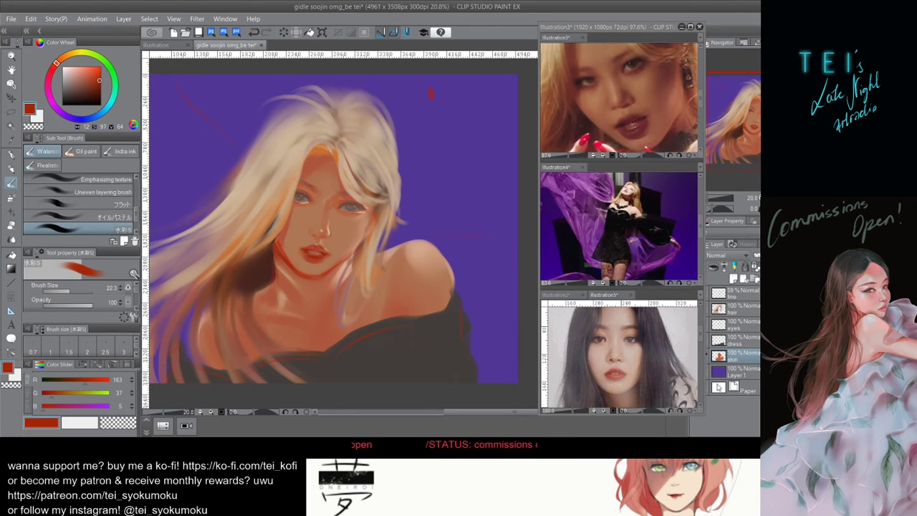
Activate the eyes layer, sample tones around the right-hand eye, and shift the colour to a muted reddish brown.
{"action": "left_click", "coordinate": [746, 327]}
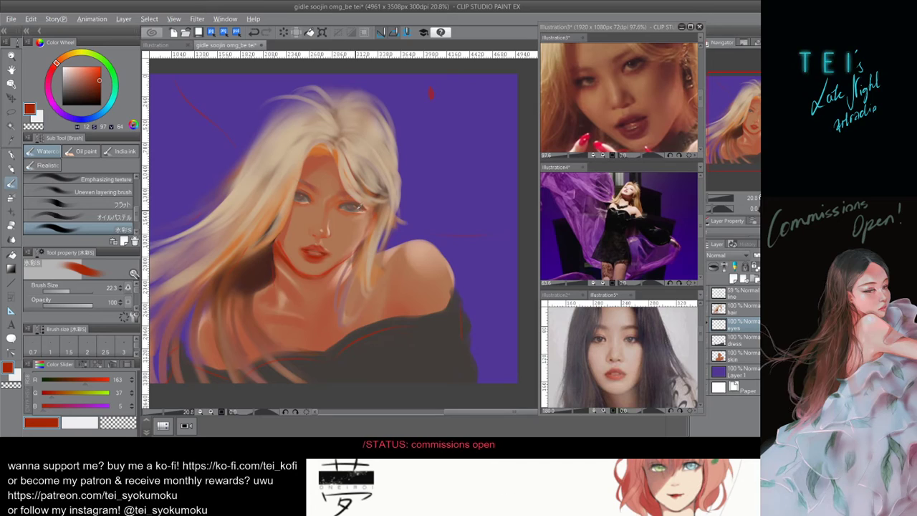
{"action": "left_click", "coordinate": [361, 207], "text": "alt"}
{"action": "left_click", "coordinate": [361, 207], "text": "alt"}
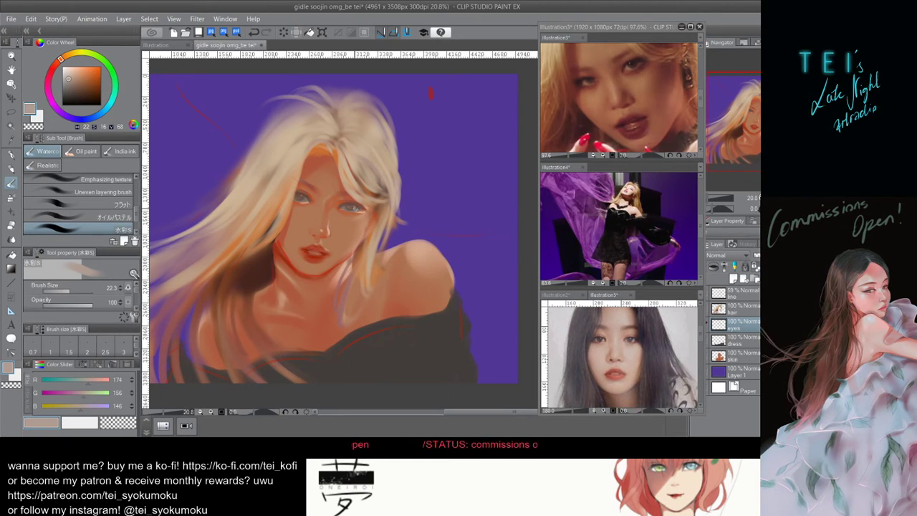
{"action": "left_click", "coordinate": [354, 208], "text": "alt"}
{"action": "left_click", "coordinate": [68, 83]}
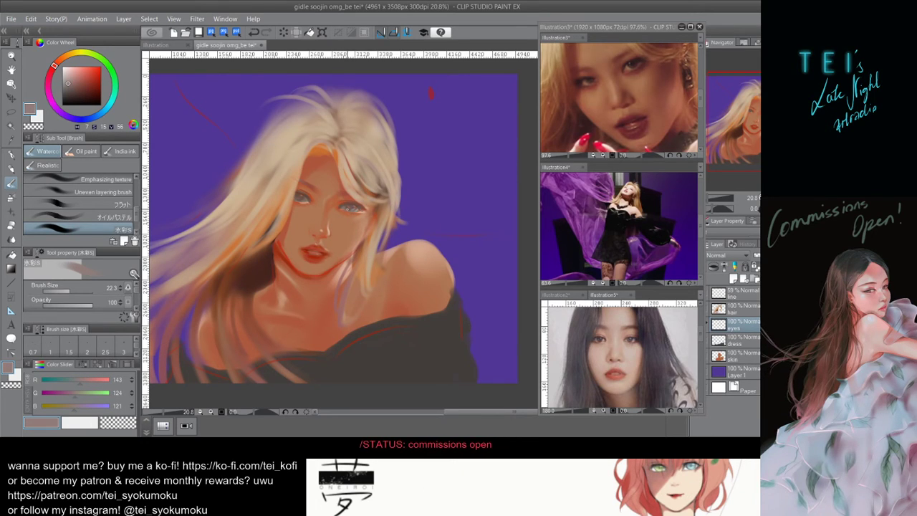
{"action": "key", "text": "ctrl+z"}
{"action": "left_click", "coordinate": [75, 83]}
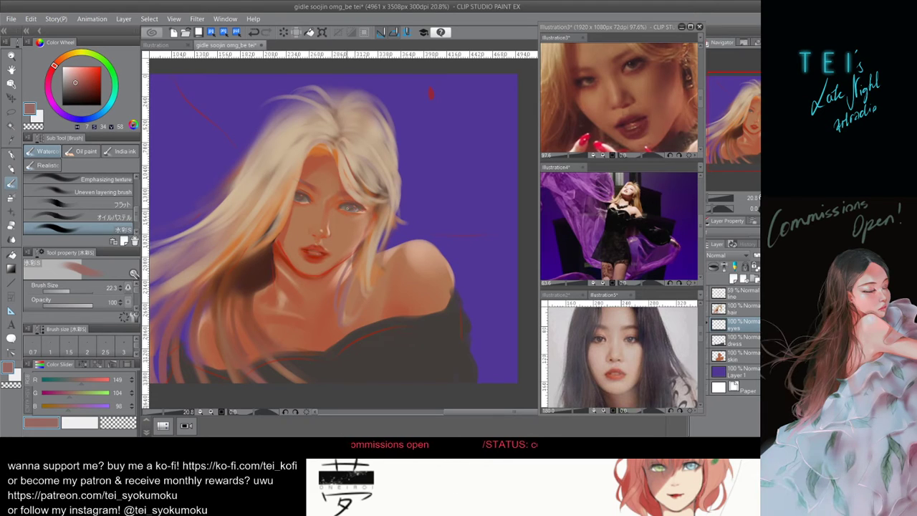
Sample the orange-brown skin tone (RGB 168, 106, 78), try a short stroke along the right-hand eye, and undo it.
{"action": "left_click", "coordinate": [356, 207], "text": "alt"}
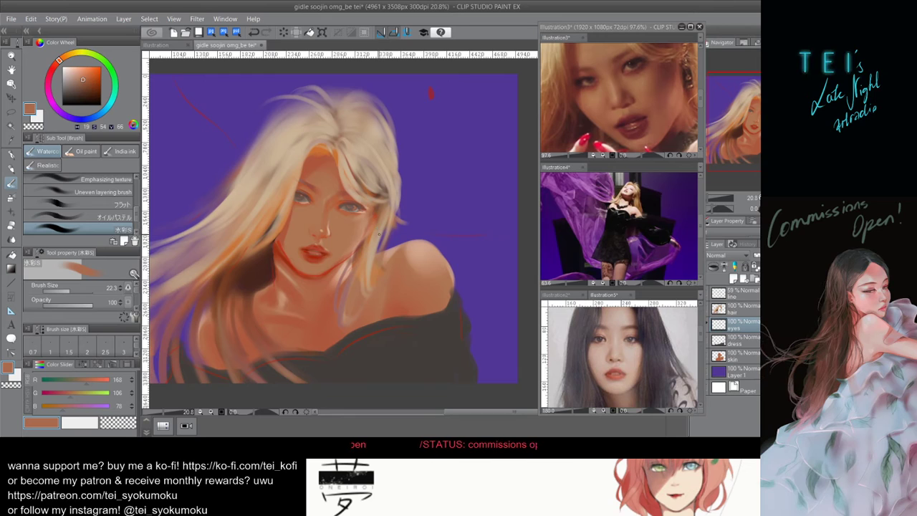
{"action": "key", "text": "ctrl+minus"}
{"action": "key", "text": "ctrl+minus"}
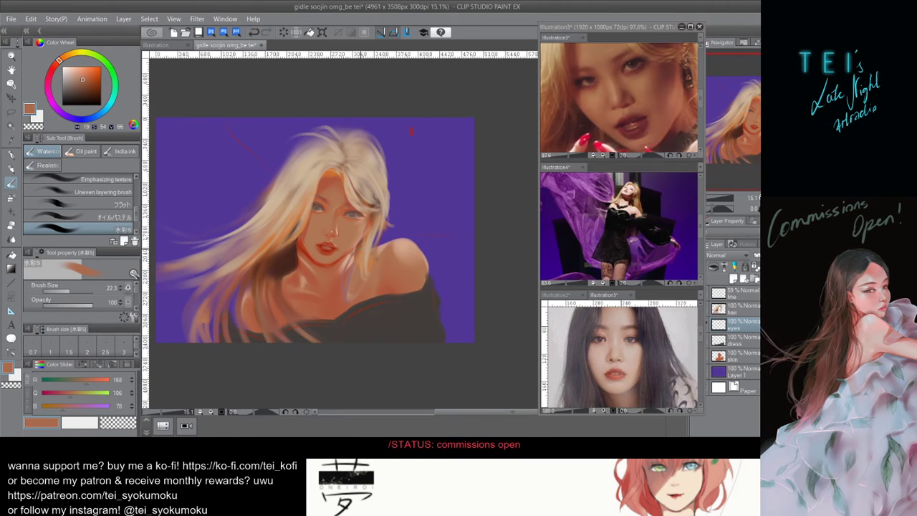
{"action": "key", "text": "ctrl+plus"}
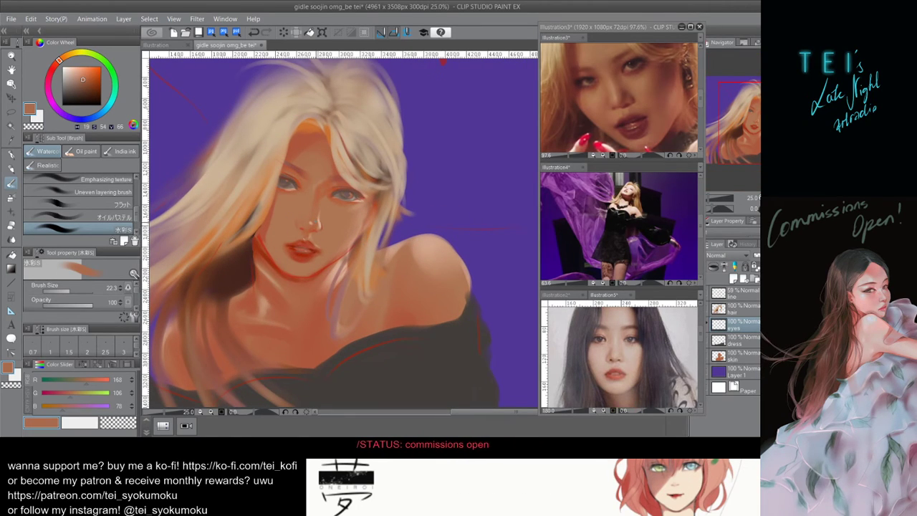
{"action": "key", "text": "ctrl+z"}
{"action": "left_click_drag", "start_coordinate": [344, 199], "coordinate": [353, 197]}
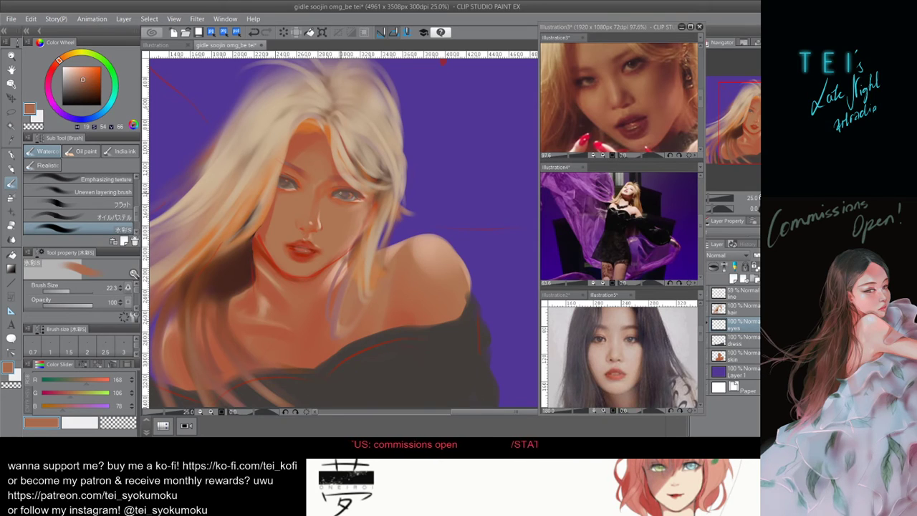
{"action": "key", "text": "ctrl+z"}
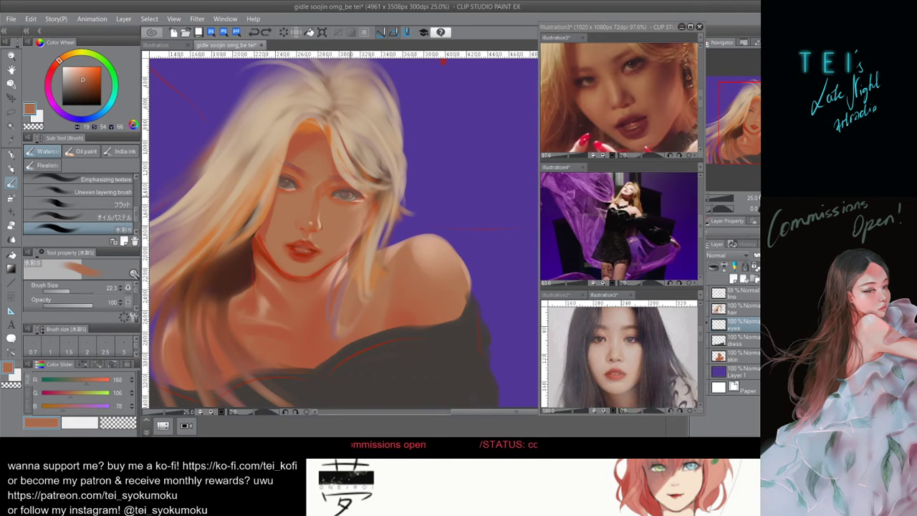
Try a skin-tone stroke over the left-hand eye at brush size 15.1 and undo it.
{"action": "key", "text": "["}
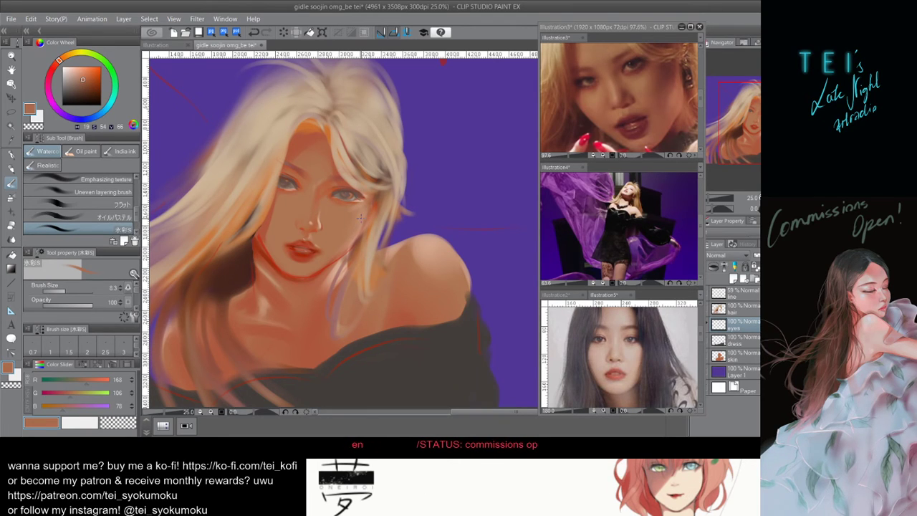
{"action": "scroll", "coordinate": [357, 219], "scroll_direction": "up", "scroll_amount": 1}
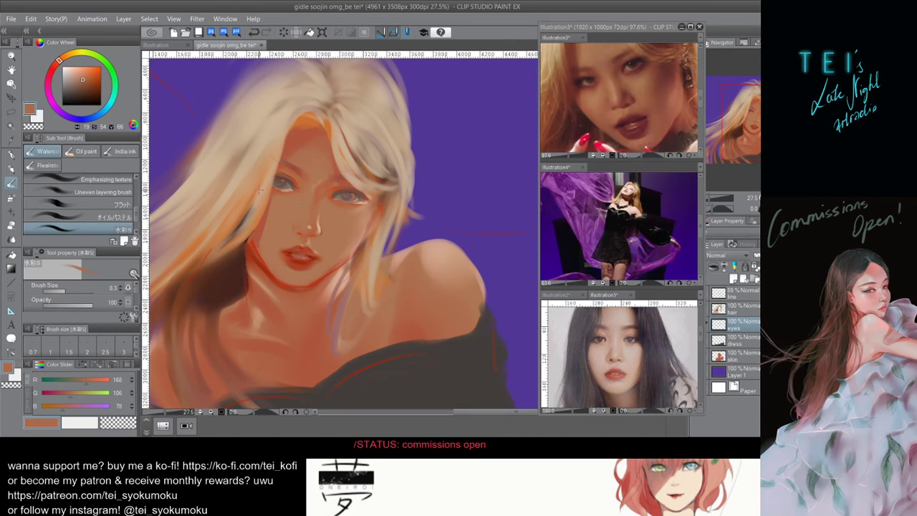
{"action": "key", "text": "]"}
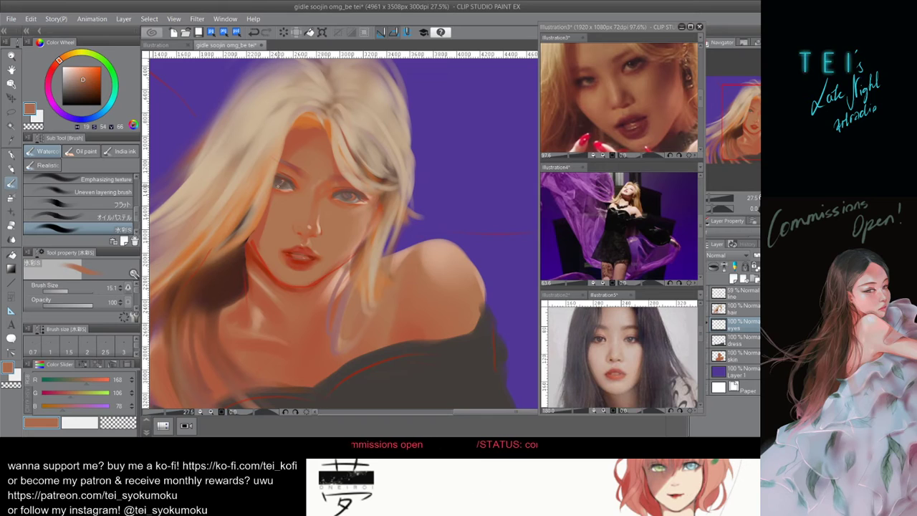
{"action": "scroll", "coordinate": [364, 238], "scroll_direction": "down", "scroll_amount": 2}
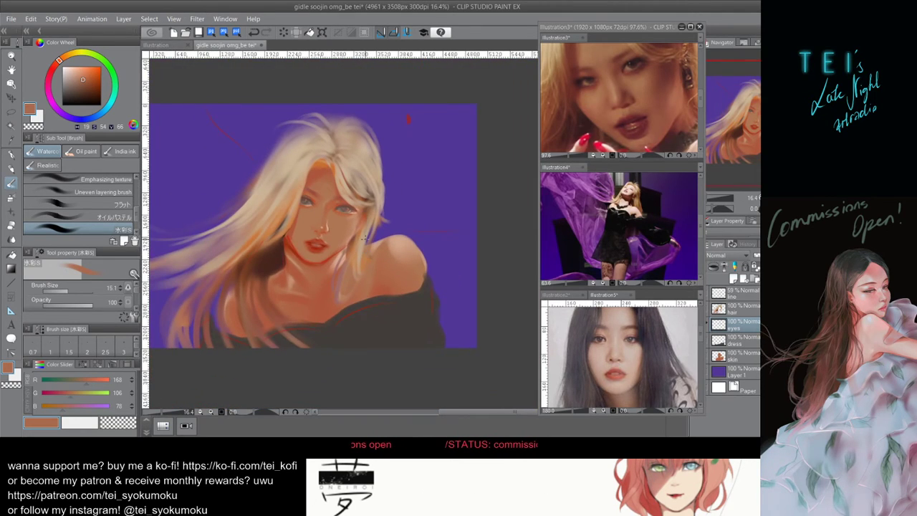
{"action": "scroll", "coordinate": [322, 196], "scroll_direction": "up", "scroll_amount": 2}
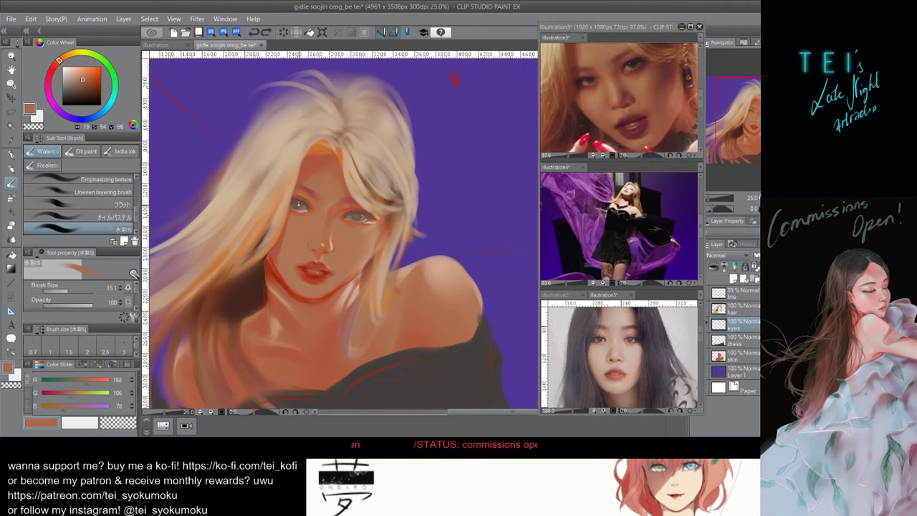
{"action": "left_click_drag", "start_coordinate": [298, 205], "coordinate": [289, 204]}
{"action": "key", "text": "ctrl+z"}
Try a thinner skin-tone stroke beneath the left-hand eye at brush size 8.9 and undo it.
{"action": "key", "text": "]"}
{"action": "key", "text": "]"}
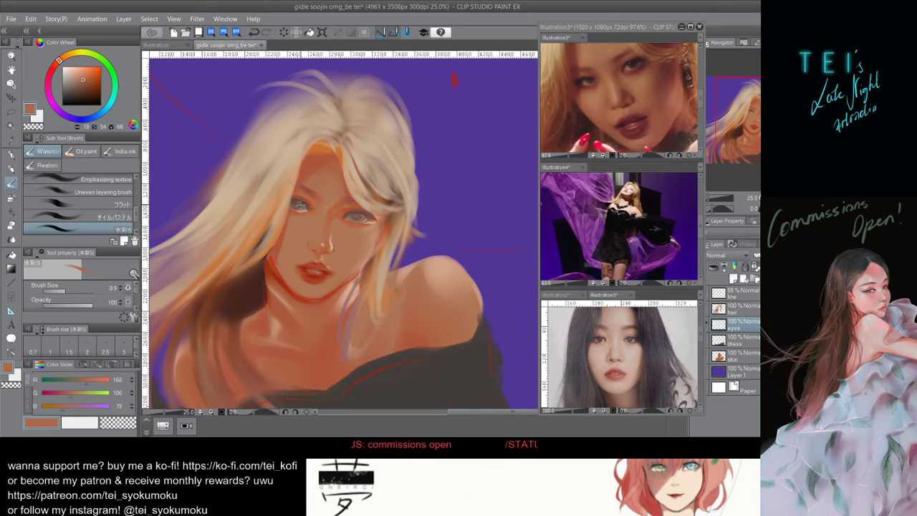
{"action": "key", "text": "]"}
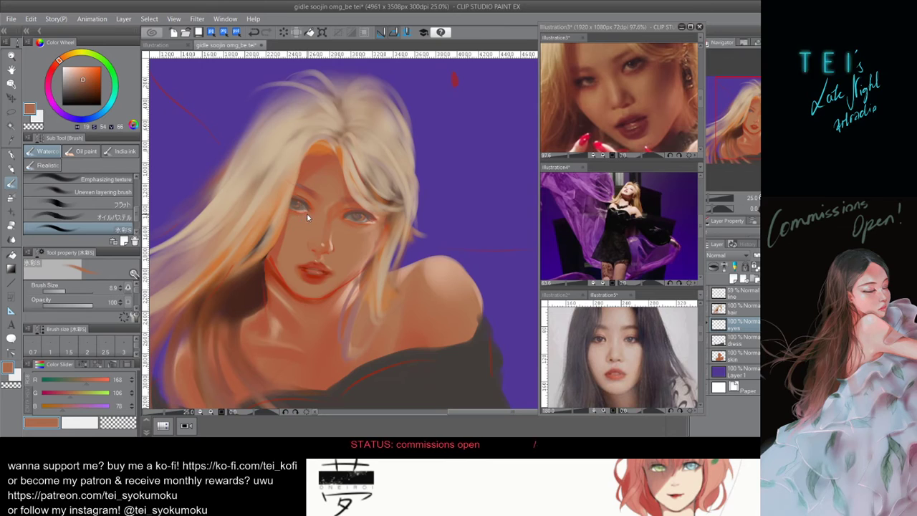
{"action": "left_click_drag", "start_coordinate": [294, 213], "coordinate": [302, 210]}
{"action": "key", "text": "bracketright"}
{"action": "key", "text": "ctrl+z"}
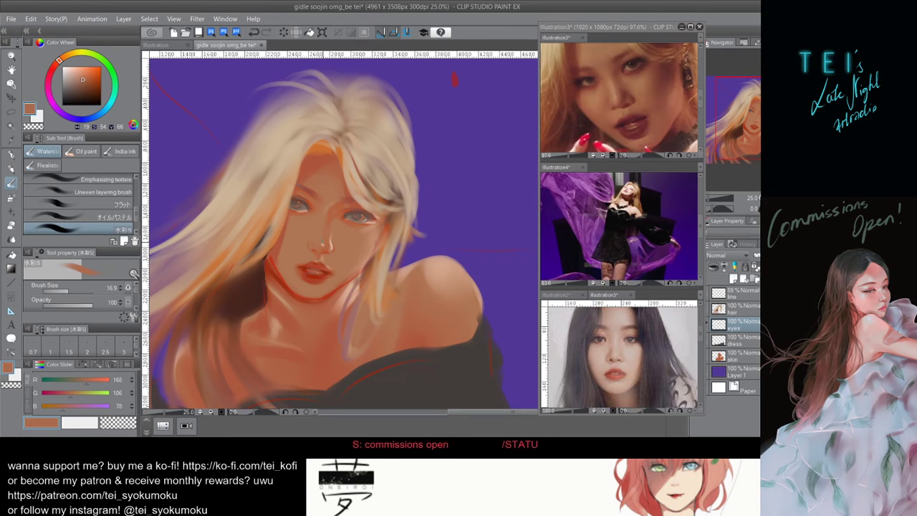
Sample the pale grey-beige from the right-hand eye, try a stroke across the left-hand eye with a larger brush, and undo it.
{"action": "key", "text": "ctrl+plus"}
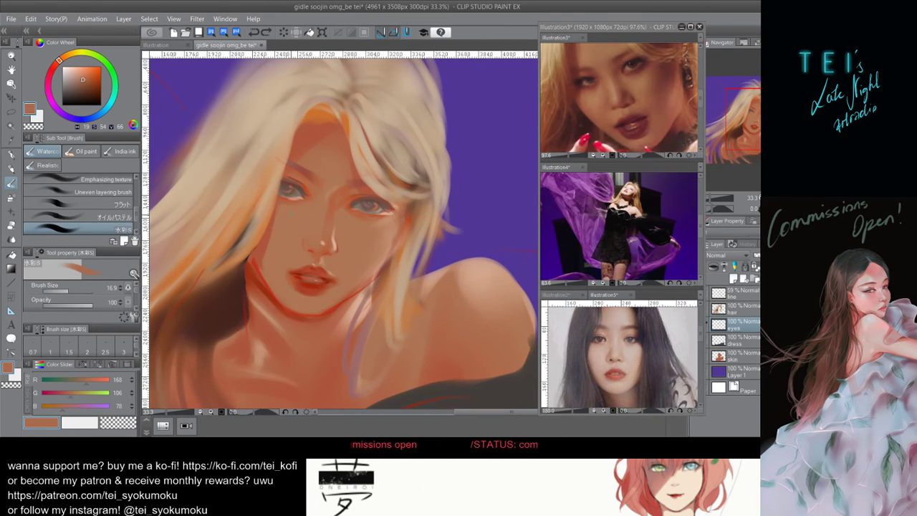
{"action": "key", "text": "bracketleft"}
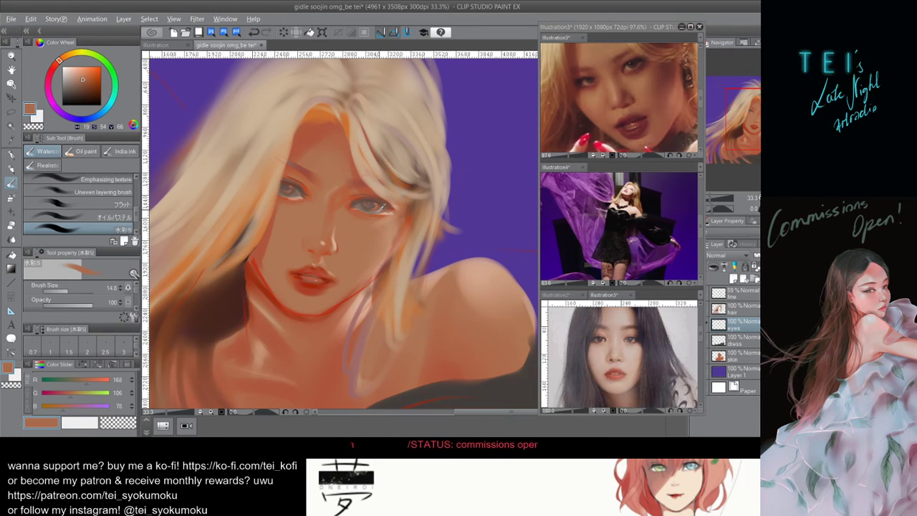
{"action": "left_click", "coordinate": [374, 207], "text": "alt"}
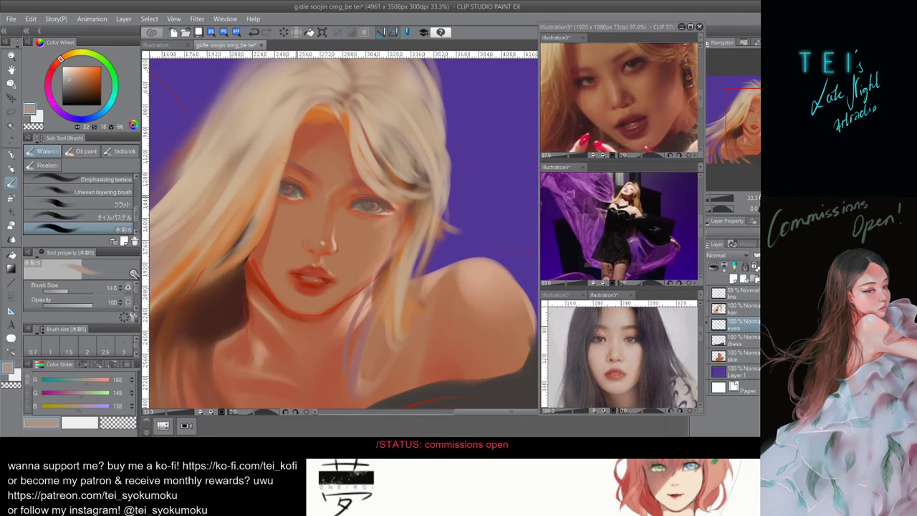
{"action": "key", "text": "bracketright"}
{"action": "key", "text": "bracketright"}
{"action": "key", "text": "bracketright"}
{"action": "key", "text": "bracketright"}
{"action": "left_click_drag", "start_coordinate": [295, 194], "coordinate": [303, 202]}
{"action": "key", "text": "ctrl+z"}
{"action": "scroll", "coordinate": [372, 237], "scroll_direction": "down", "scroll_amount": 3}
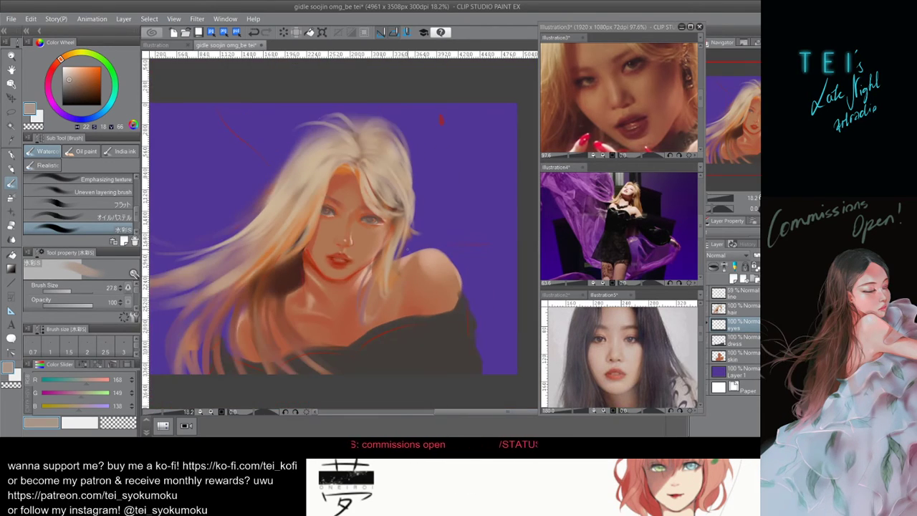
Sample the cheek tone, lighten it to peach (RGB 233, 161, 128), and paint a small highlight at the right-hand eye at brush size 6.3.
{"action": "scroll", "coordinate": [428, 258], "scroll_direction": "down", "scroll_amount": 2}
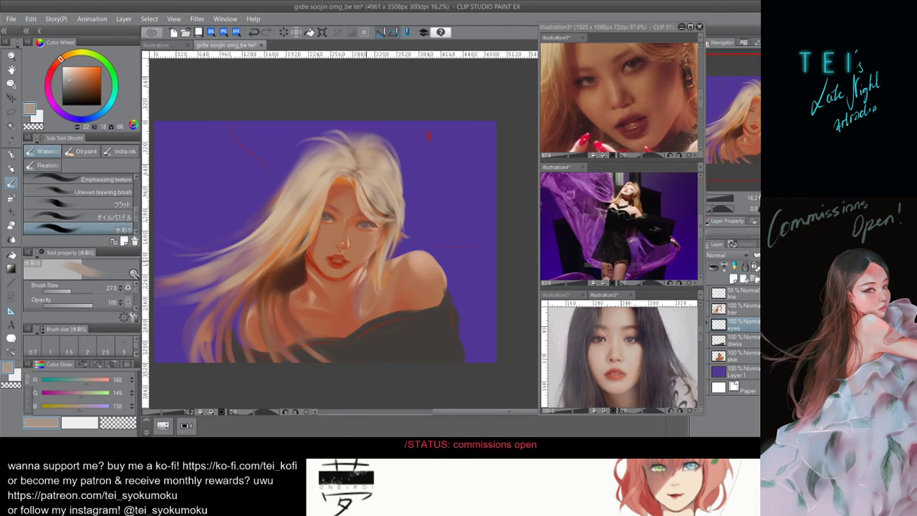
{"action": "scroll", "coordinate": [367, 265], "scroll_direction": "up", "scroll_amount": 2}
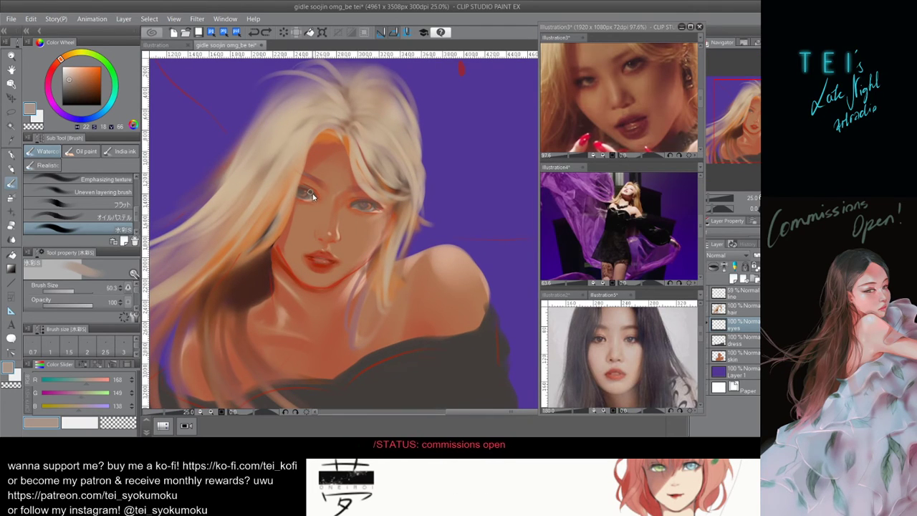
{"action": "key", "text": "["}
{"action": "key", "text": "["}
{"action": "key", "text": "["}
{"action": "key", "text": "["}
{"action": "key", "text": "["}
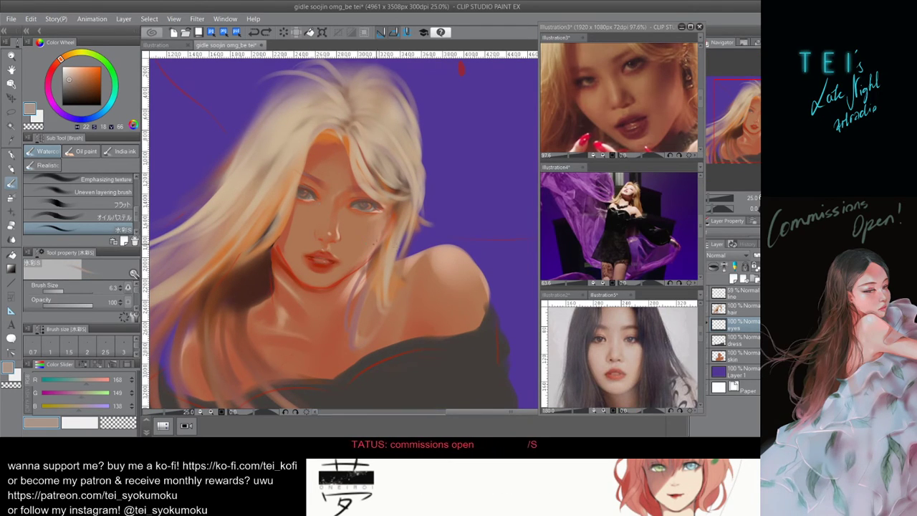
{"action": "left_click", "coordinate": [371, 217], "text": "alt"}
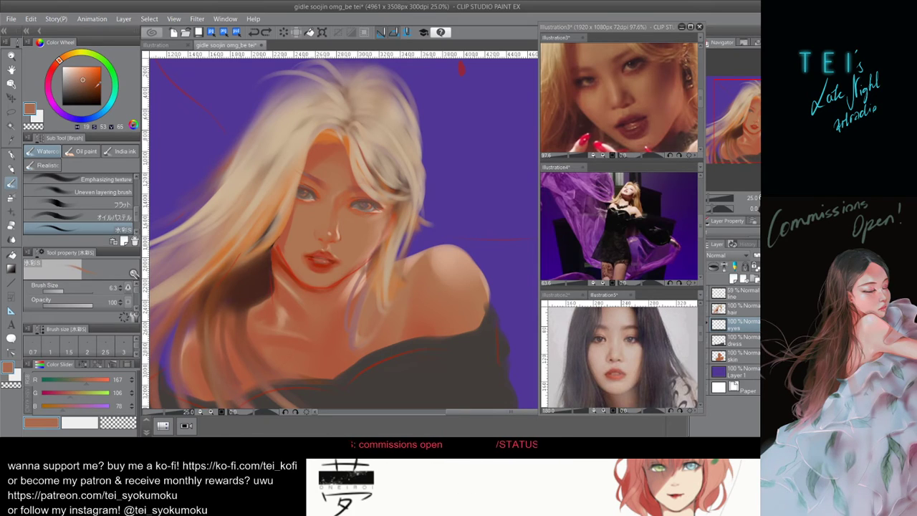
{"action": "left_click", "coordinate": [81, 68]}
{"action": "left_click", "coordinate": [80, 69]}
{"action": "left_click_drag", "start_coordinate": [363, 204], "coordinate": [369, 200]}
Enlarge the brush to 23.4, sample the cheek tone (RGB 173, 117, 84), try a dab beside the chin, and undo it.
{"action": "key", "text": "]"}
{"action": "key", "text": "]"}
{"action": "key", "text": "]"}
{"action": "key", "text": "]"}
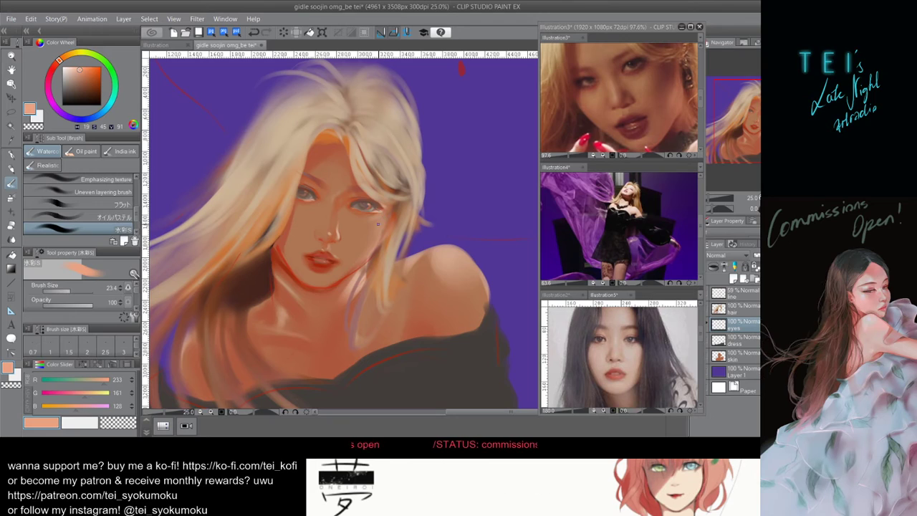
{"action": "scroll", "coordinate": [378, 224], "scroll_direction": "down", "scroll_amount": 1}
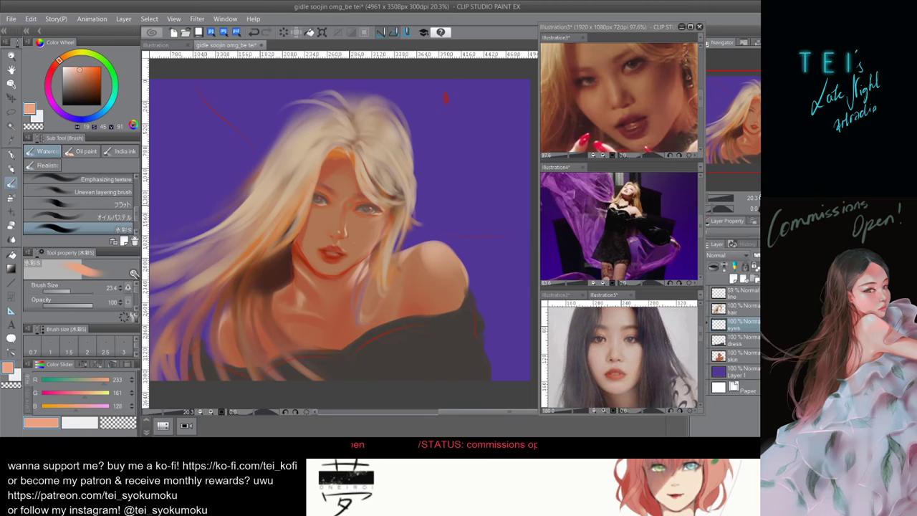
{"action": "left_click_drag", "start_coordinate": [371, 225], "coordinate": [369, 223]}
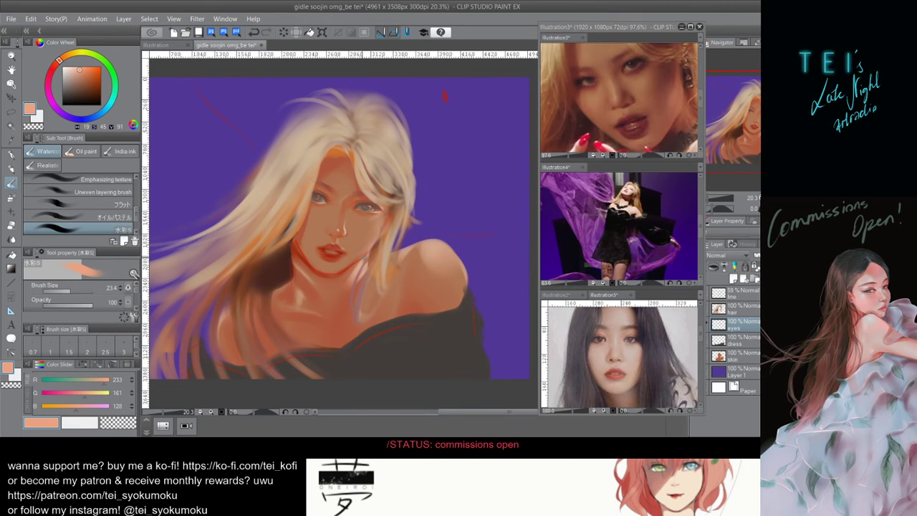
{"action": "left_click", "coordinate": [359, 216], "text": "alt"}
{"action": "left_click", "coordinate": [349, 270]}
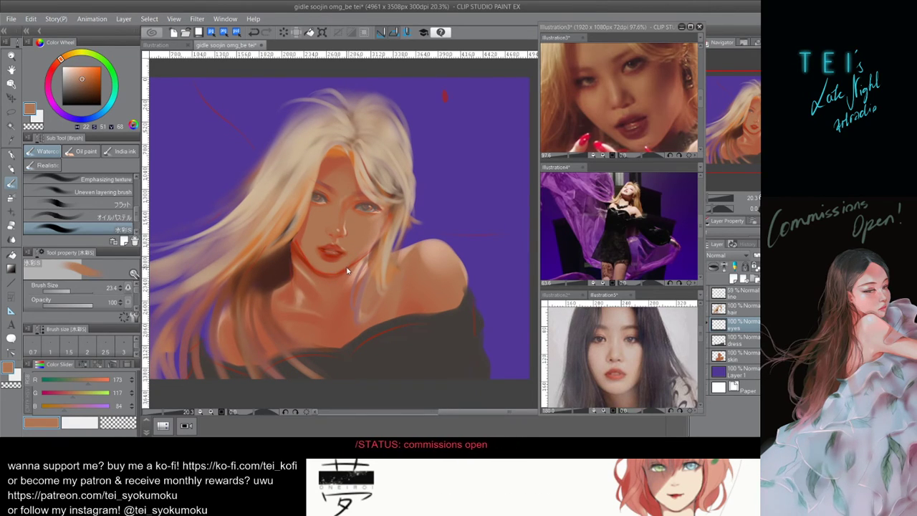
{"action": "key", "text": "ctrl+z"}
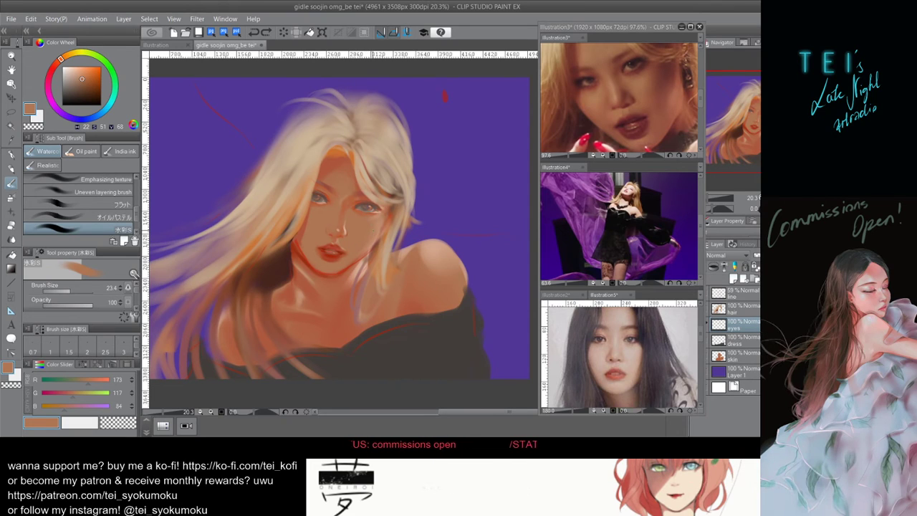
Darken the tone sampled from the right-hand eye to RGB 70, 47, 46, try a stroke across that eye at brush size 14.6, and undo it.
{"action": "left_click", "coordinate": [369, 207], "text": "alt"}
{"action": "scroll", "coordinate": [387, 217], "scroll_direction": "up", "scroll_amount": 2}
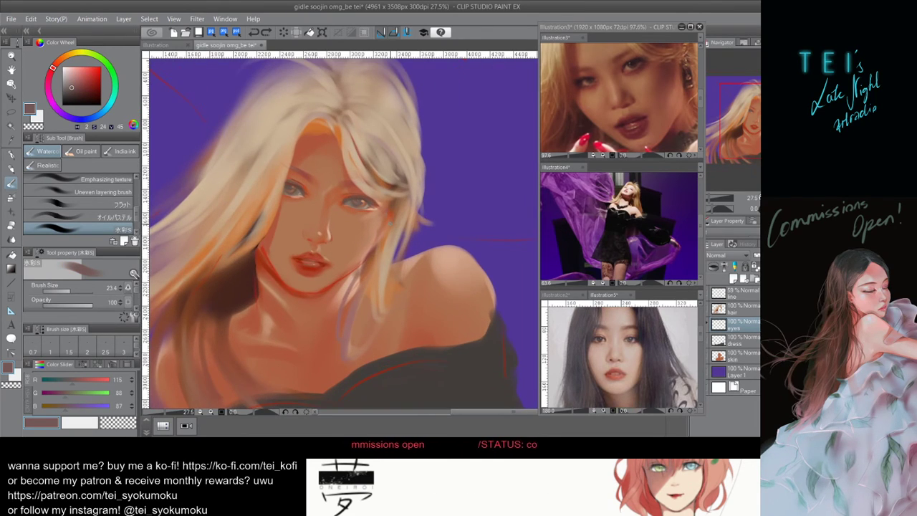
{"action": "left_click", "coordinate": [75, 94]}
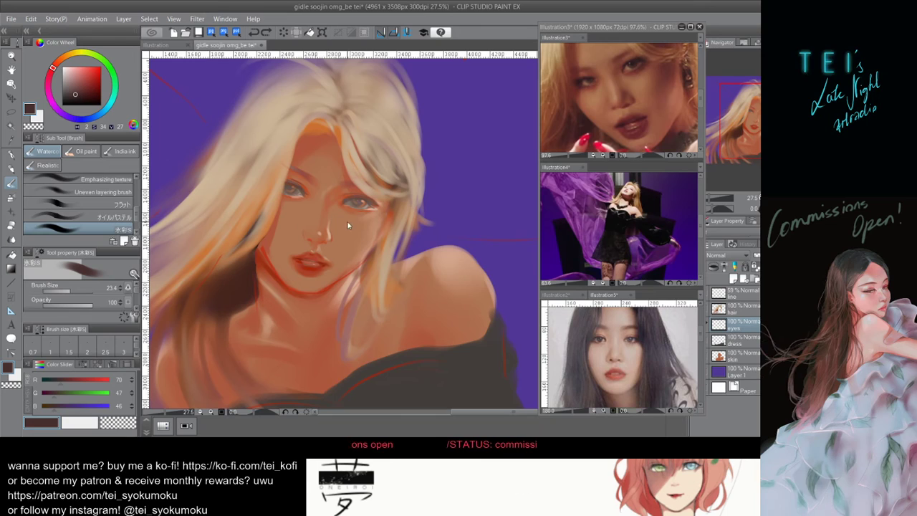
{"action": "key", "text": "["}
{"action": "key", "text": "["}
{"action": "left_click_drag", "start_coordinate": [351, 203], "coordinate": [363, 203]}
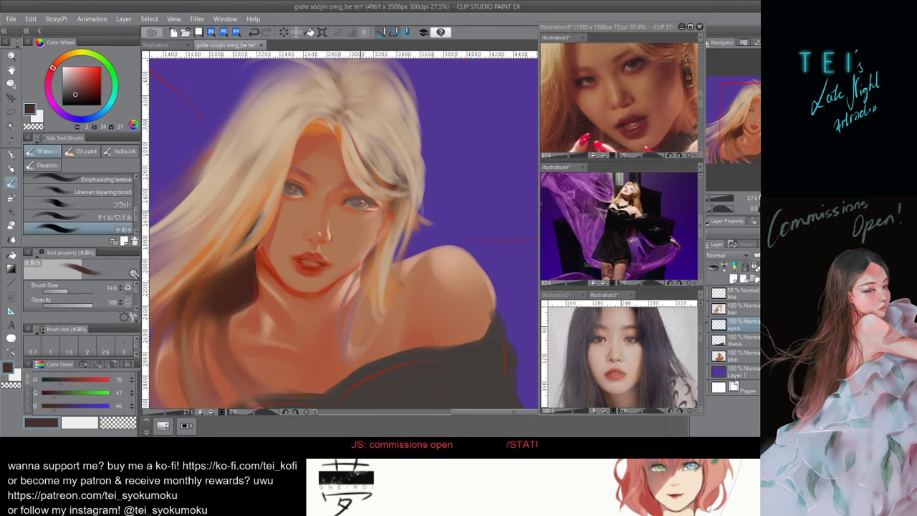
{"action": "key", "text": "ctrl+z"}
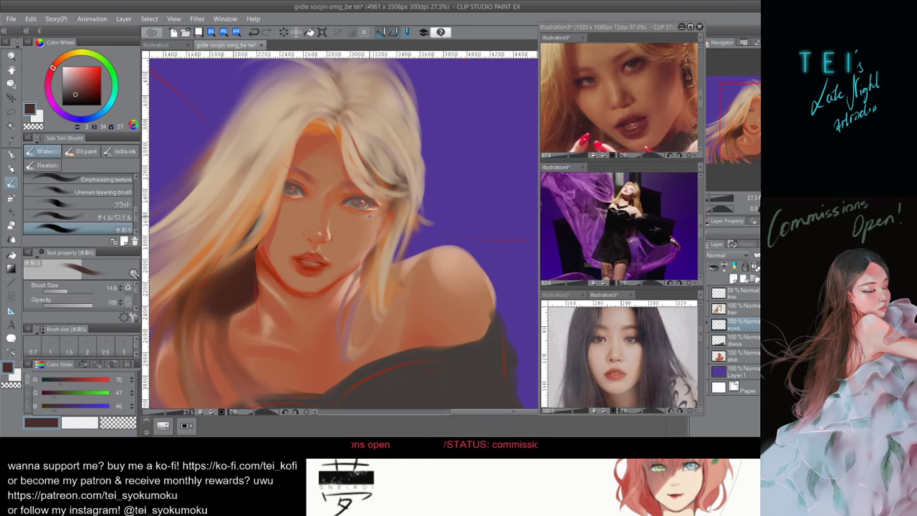
{"action": "scroll", "coordinate": [364, 220], "scroll_direction": "down", "scroll_amount": 3}
{"action": "scroll", "coordinate": [367, 217], "scroll_direction": "up", "scroll_amount": 3}
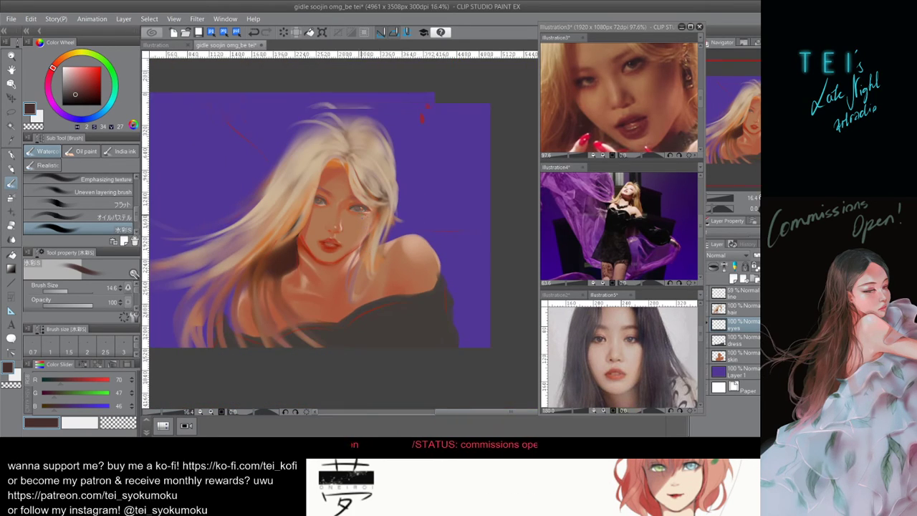
Reduce the brush size to 11.4, try dark brown strokes over the irises of both eyes, and undo the last stroke.
{"action": "scroll", "coordinate": [301, 218], "scroll_direction": "up", "scroll_amount": 2}
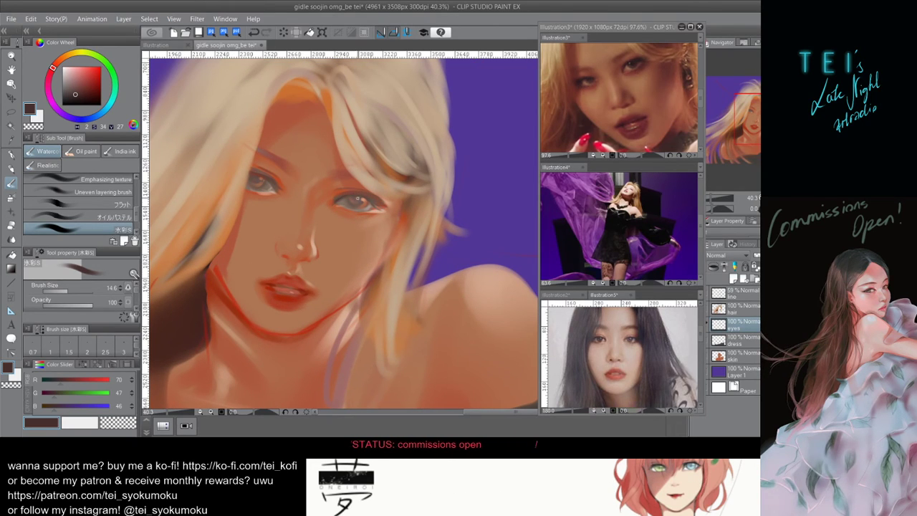
{"action": "key", "text": "bracketleft"}
{"action": "key", "text": "bracketleft"}
{"action": "left_click_drag", "start_coordinate": [357, 199], "coordinate": [340, 200]}
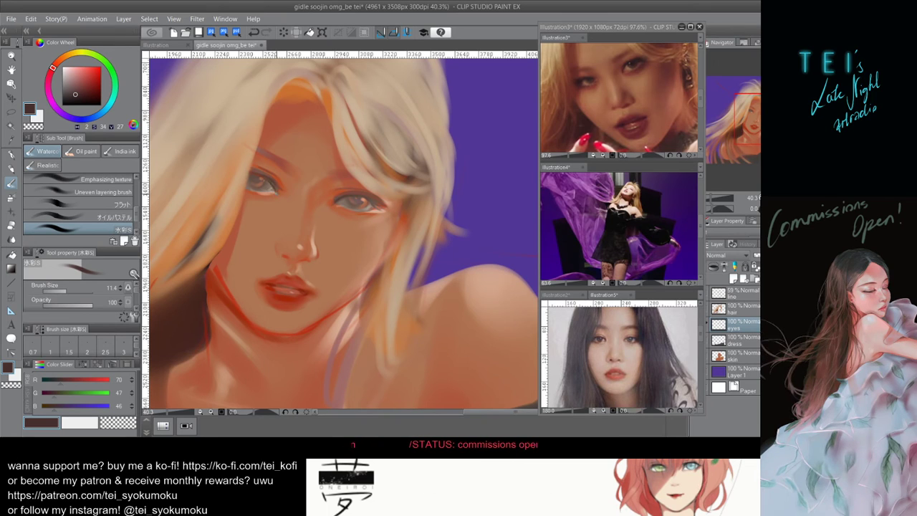
{"action": "left_click_drag", "start_coordinate": [274, 180], "coordinate": [269, 177]}
{"action": "scroll", "coordinate": [329, 224], "scroll_direction": "down", "scroll_amount": 3}
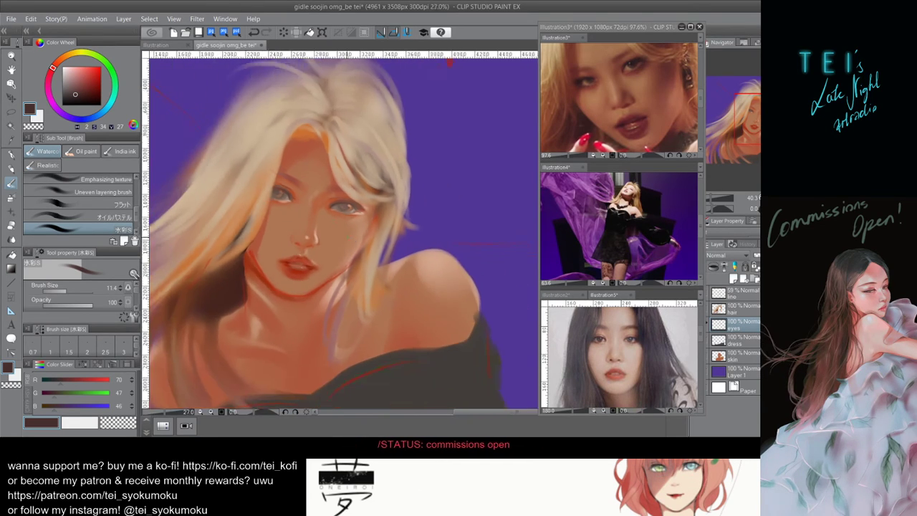
{"action": "scroll", "coordinate": [404, 247], "scroll_direction": "down", "scroll_amount": 1}
{"action": "scroll", "coordinate": [327, 266], "scroll_direction": "up", "scroll_amount": 3}
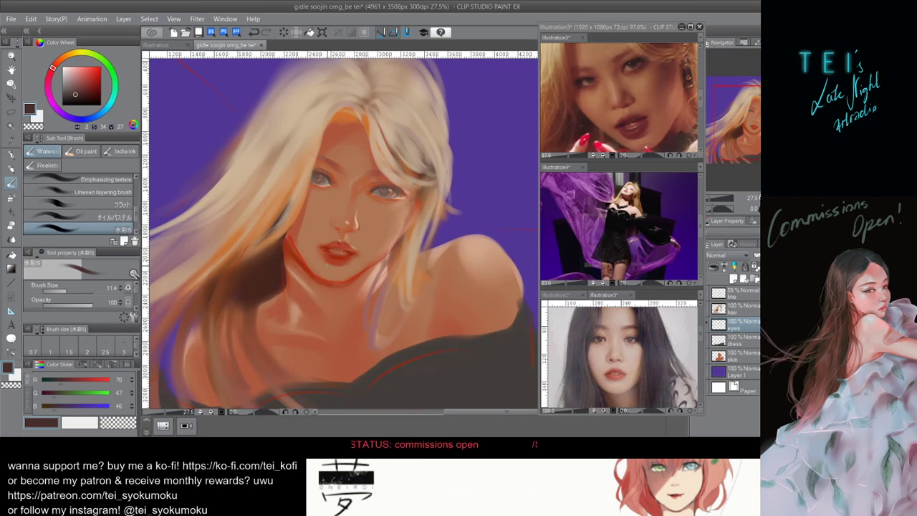
{"action": "key", "text": "ctrl+z"}
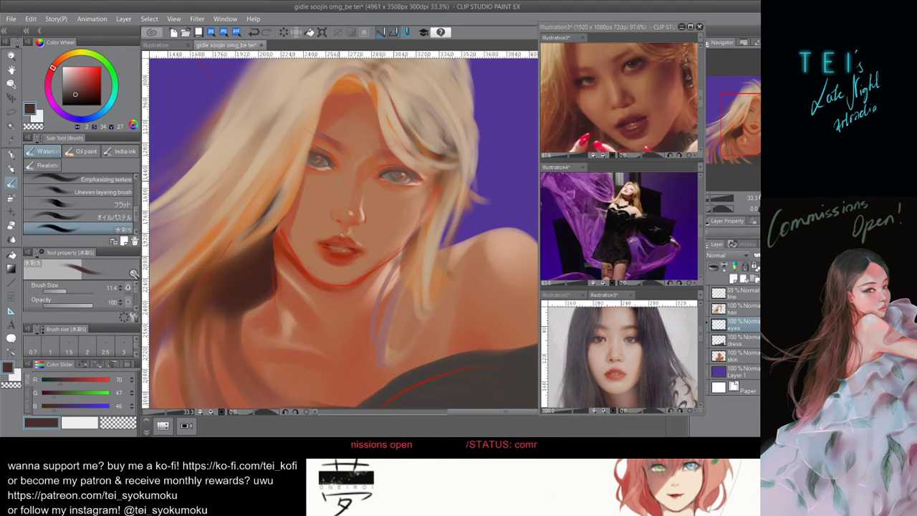
Try a short dark brown stroke across the right-hand eye at brush size 11.4 and undo it.
{"action": "scroll", "coordinate": [369, 158], "scroll_direction": "down", "scroll_amount": 4}
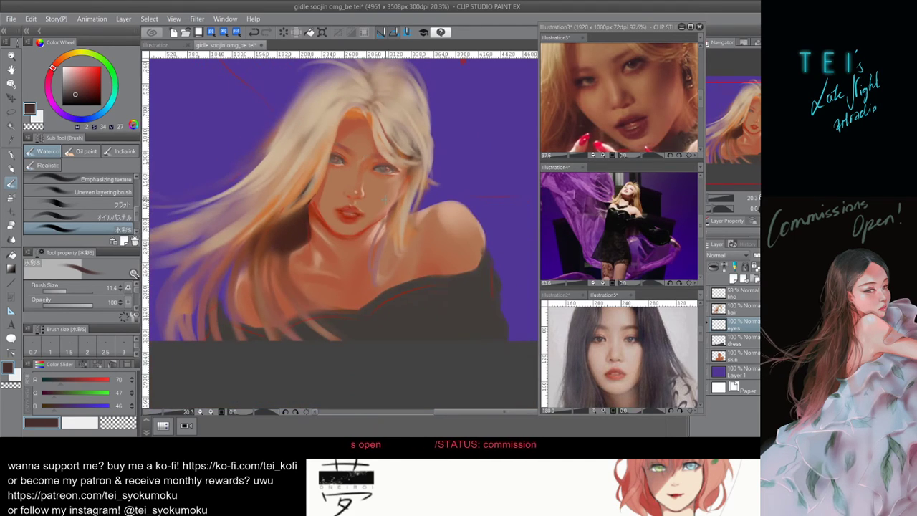
{"action": "scroll", "coordinate": [406, 146], "scroll_direction": "up", "scroll_amount": 1}
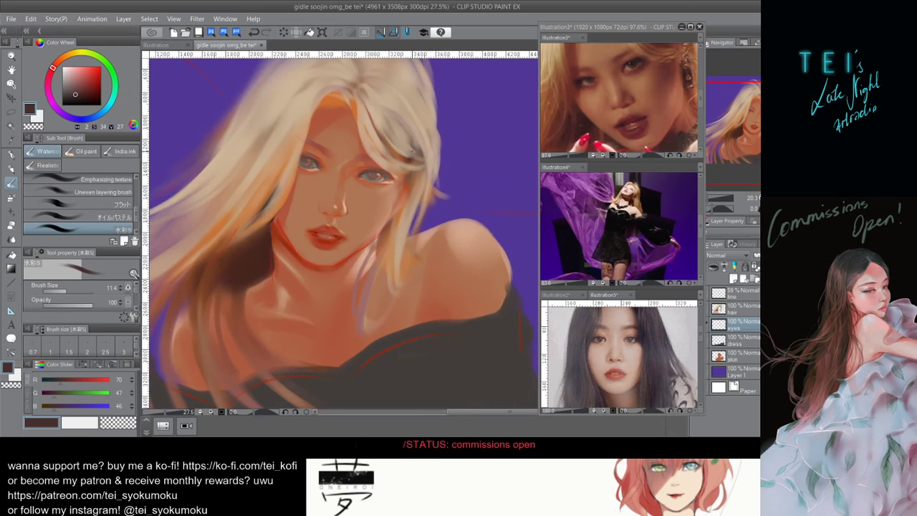
{"action": "scroll", "coordinate": [405, 94], "scroll_direction": "up", "scroll_amount": 1}
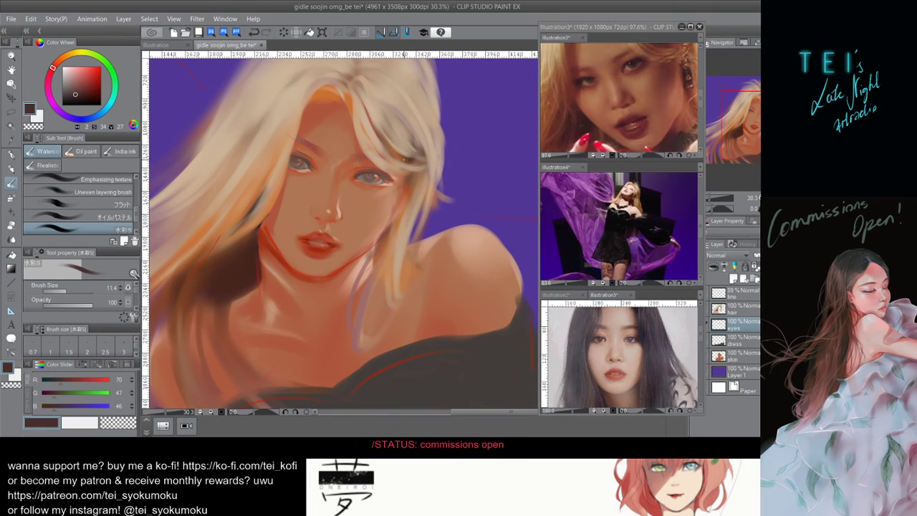
{"action": "left_click_drag", "start_coordinate": [368, 183], "coordinate": [376, 185]}
{"action": "key", "text": "ctrl+z"}
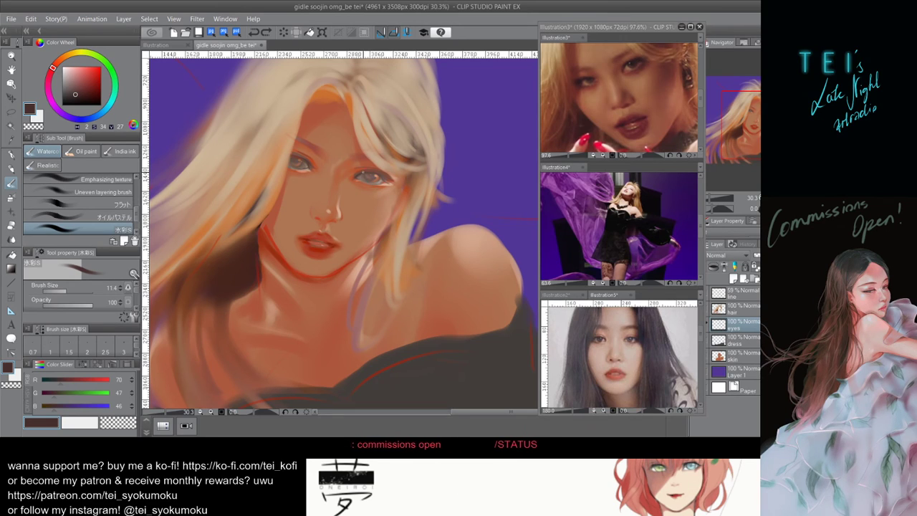
Enlarge the brush to 23.7, try a dark stroke on the left-hand eye, and undo the last four strokes.
{"action": "key", "text": "]"}
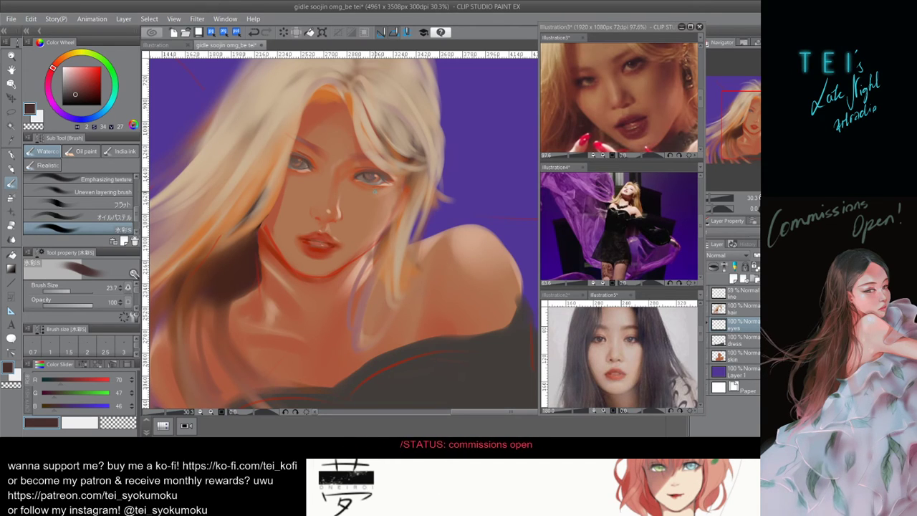
{"action": "scroll", "coordinate": [376, 191], "scroll_direction": "down", "scroll_amount": 1}
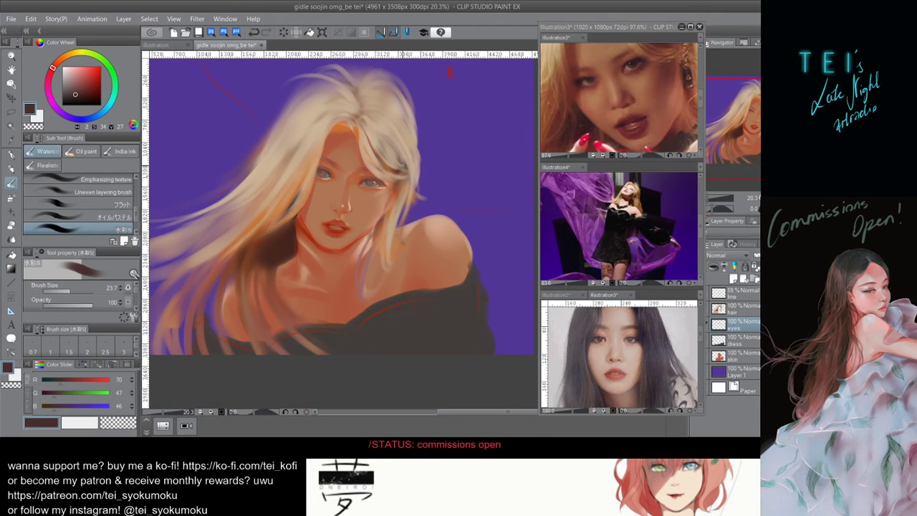
{"action": "scroll", "coordinate": [376, 192], "scroll_direction": "down", "scroll_amount": 1}
{"action": "scroll", "coordinate": [351, 191], "scroll_direction": "up", "scroll_amount": 3}
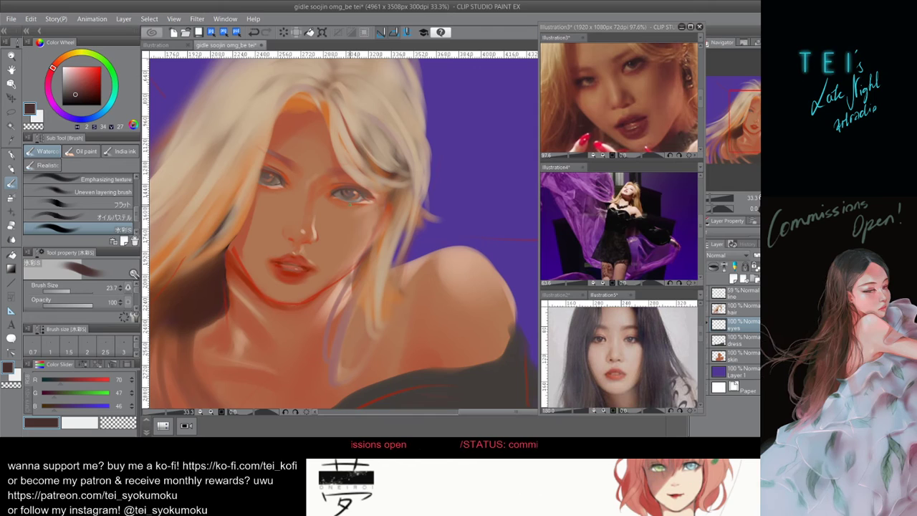
{"action": "scroll", "coordinate": [366, 204], "scroll_direction": "down", "scroll_amount": 4}
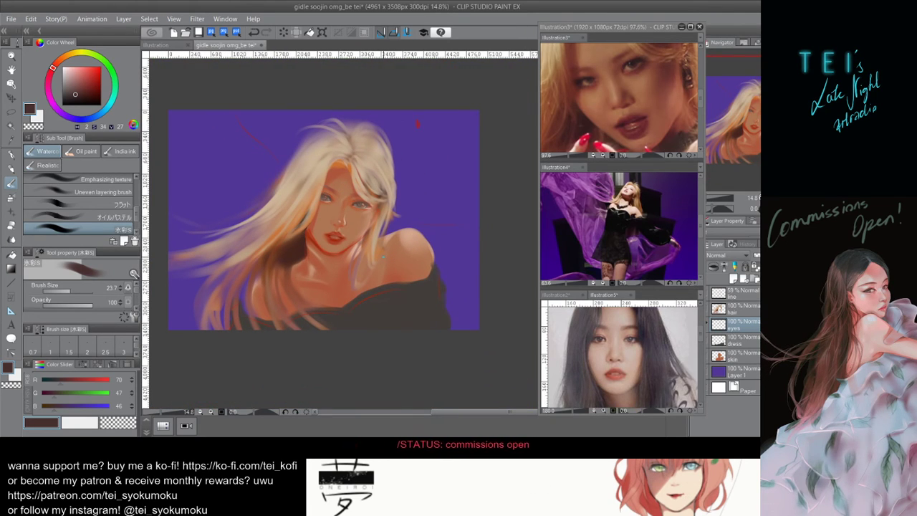
{"action": "scroll", "coordinate": [383, 257], "scroll_direction": "up", "scroll_amount": 4}
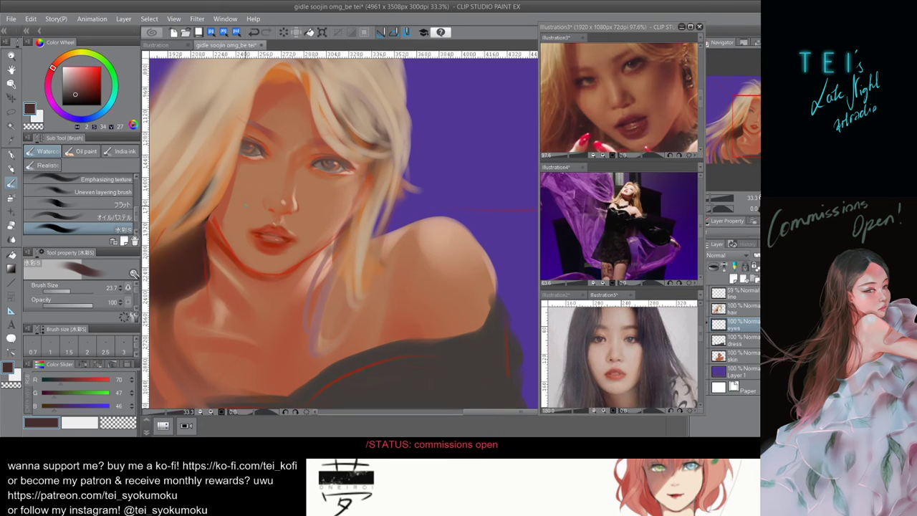
{"action": "mouse_move", "coordinate": [254, 147]}
{"action": "left_mouse_down"}
{"action": "mouse_move", "coordinate": [246, 150]}
{"action": "mouse_move", "coordinate": [252, 141]}
{"action": "left_mouse_up"}
{"action": "key", "text": "ctrl+z"}
{"action": "key", "text": "ctrl+z"}
{"action": "key", "text": "ctrl+z"}
{"action": "key", "text": "ctrl+z"}
Try a dark stroke along the left-hand eyebrow at brush size 14.8, sample the reddish brown there (RGB 146, 77, 68), and undo the stroke.
{"action": "scroll", "coordinate": [312, 183], "scroll_direction": "down", "scroll_amount": 2}
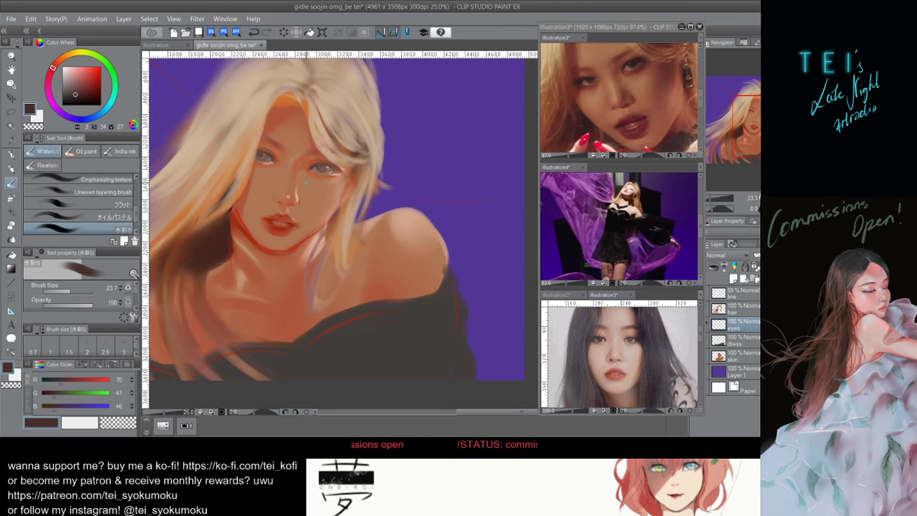
{"action": "left_click_drag", "start_coordinate": [332, 192], "coordinate": [352, 206]}
{"action": "left_click_drag", "start_coordinate": [284, 159], "coordinate": [299, 164], "text": "ctrl+alt"}
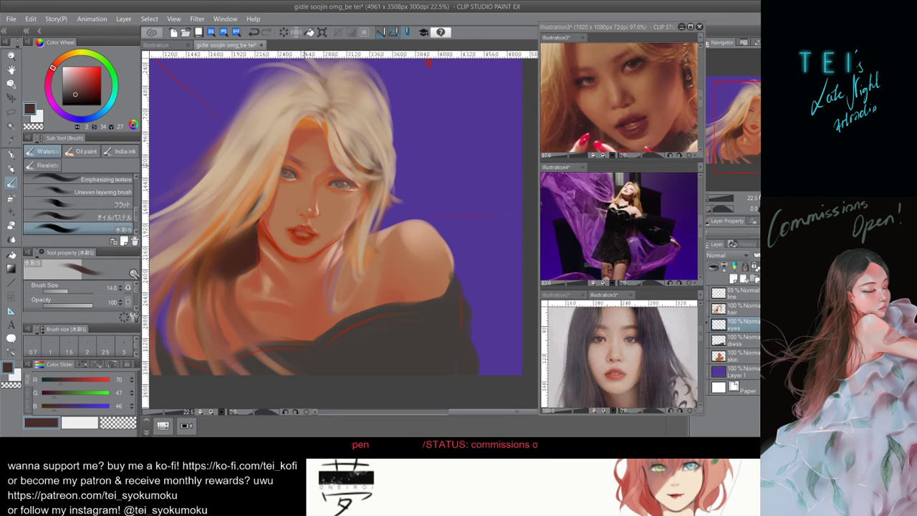
{"action": "left_click_drag", "start_coordinate": [305, 167], "coordinate": [297, 162]}
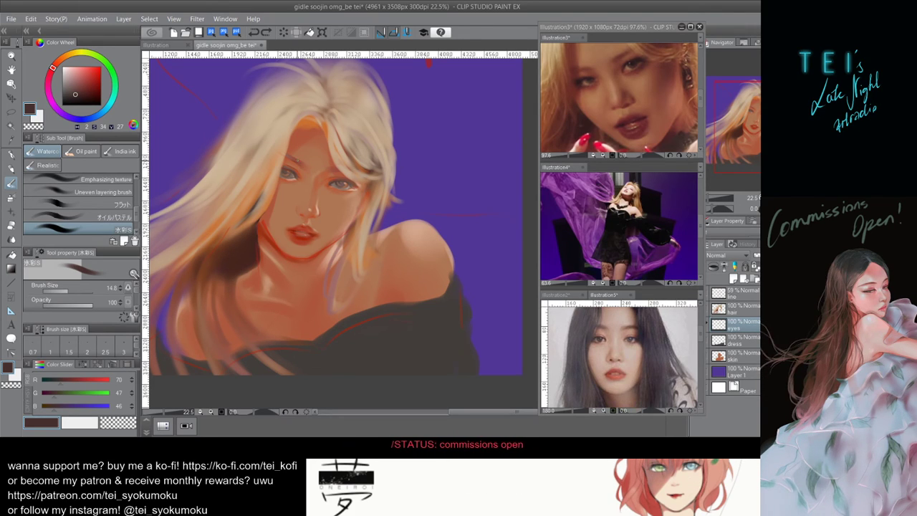
{"action": "left_click", "coordinate": [295, 164], "text": "alt"}
{"action": "key", "text": "ctrl+z"}
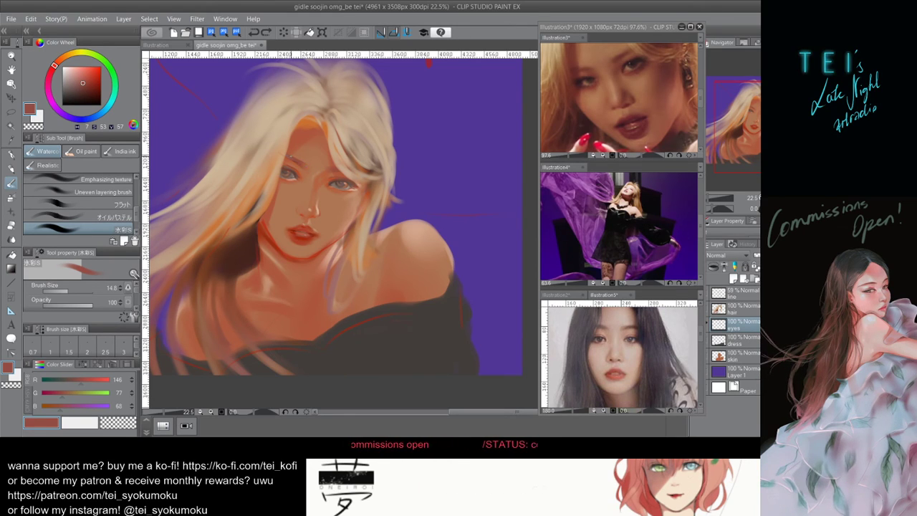
Enlarge the brush to 32.5 and dab the reddish brown between the eyebrows.
{"action": "key", "text": "bracketright"}
{"action": "key", "text": "bracketright"}
{"action": "key", "text": "bracketright"}
{"action": "key", "text": "bracketright"}
{"action": "left_click", "coordinate": [316, 171]}
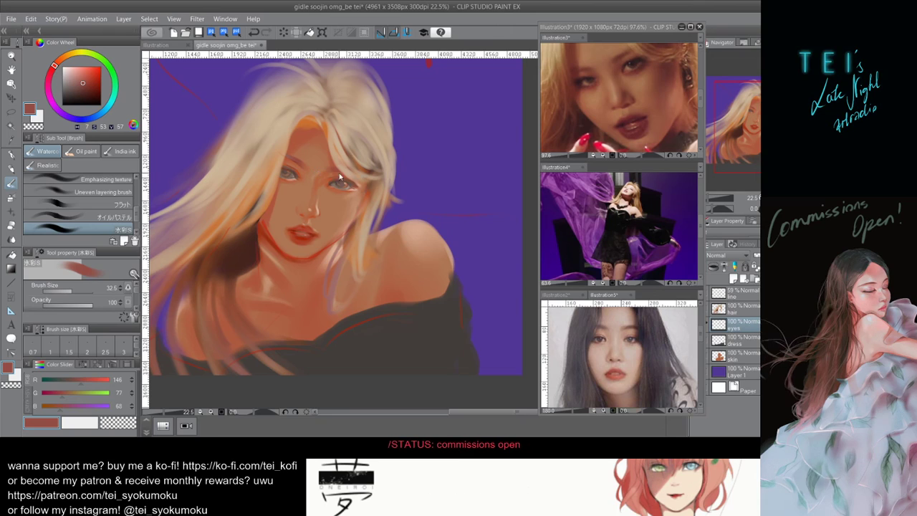
Reduce the brush to 24.6, paint reddish brown over both eyebrows, and save the illustration.
{"action": "key", "text": "bracketleft"}
{"action": "key", "text": "bracketleft"}
{"action": "key", "text": "bracketleft"}
{"action": "left_click_drag", "start_coordinate": [287, 157], "coordinate": [308, 168]}
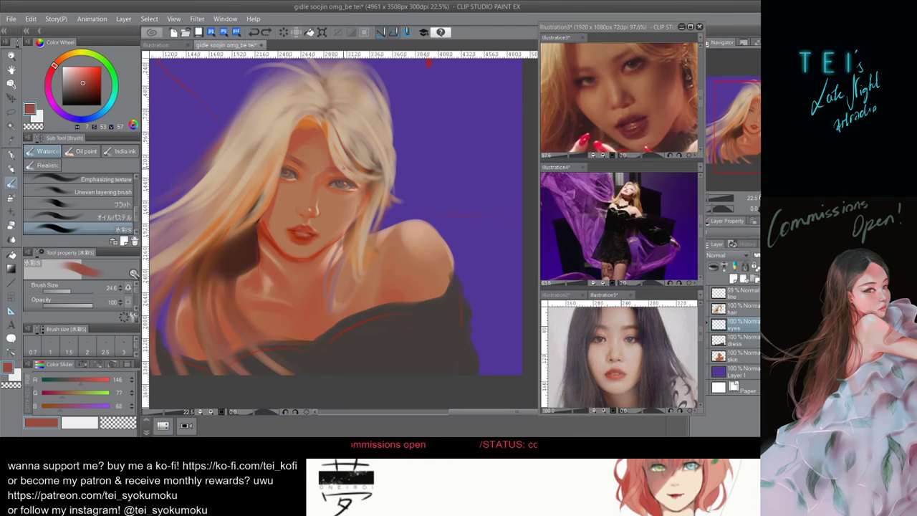
{"action": "left_click_drag", "start_coordinate": [335, 173], "coordinate": [354, 177]}
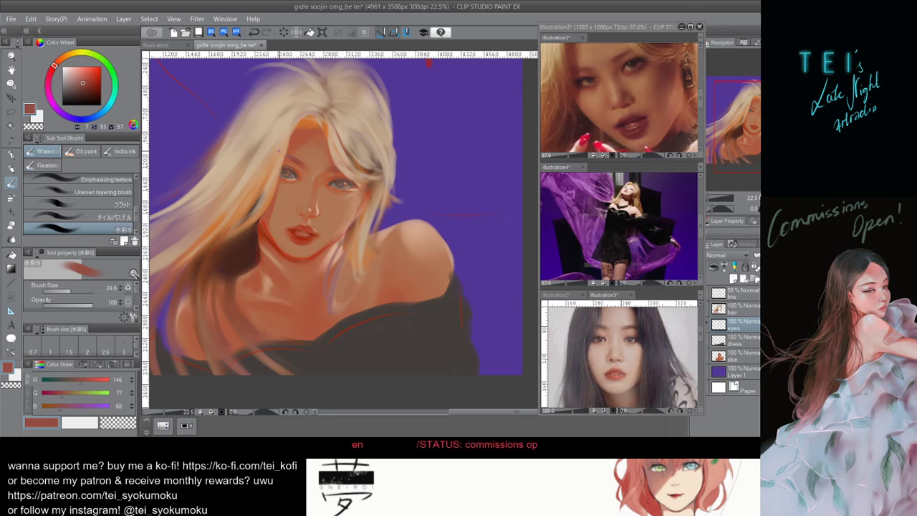
{"action": "scroll", "coordinate": [288, 156], "scroll_direction": "down", "scroll_amount": 1}
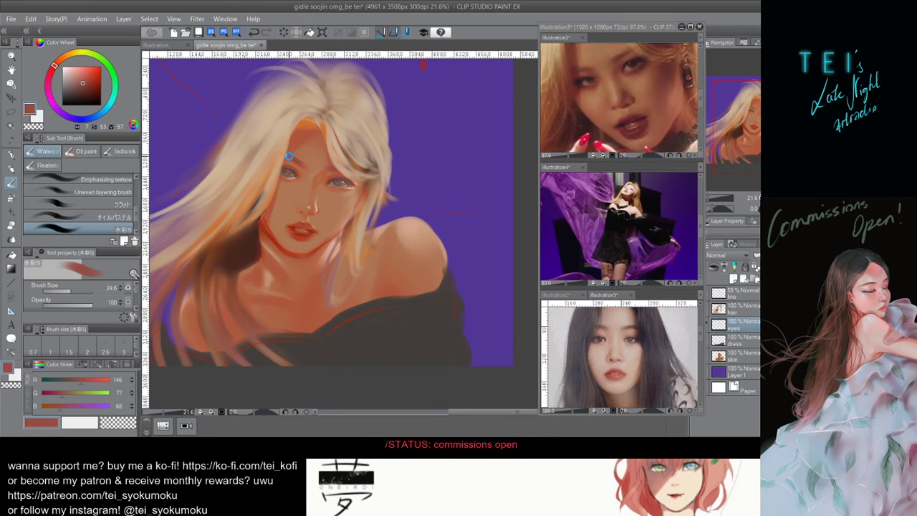
{"action": "key", "text": "ctrl+s"}
Zoom the close-up reference photo out to 45% to examine the whole pose, and return to the portrait canvas.
{"action": "scroll", "coordinate": [289, 156], "scroll_direction": "up", "scroll_amount": 1}
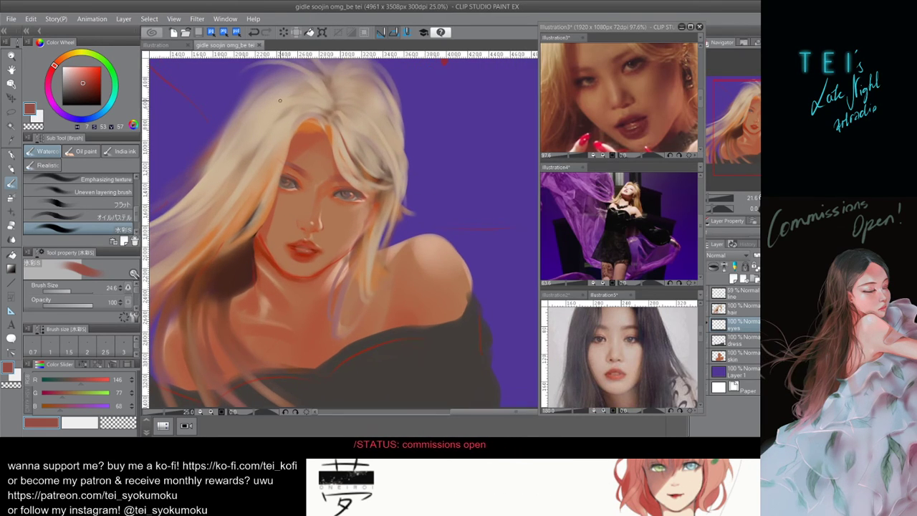
{"action": "scroll", "coordinate": [359, 201], "scroll_direction": "down", "scroll_amount": 1}
{"action": "scroll", "coordinate": [281, 94], "scroll_direction": "up", "scroll_amount": 1}
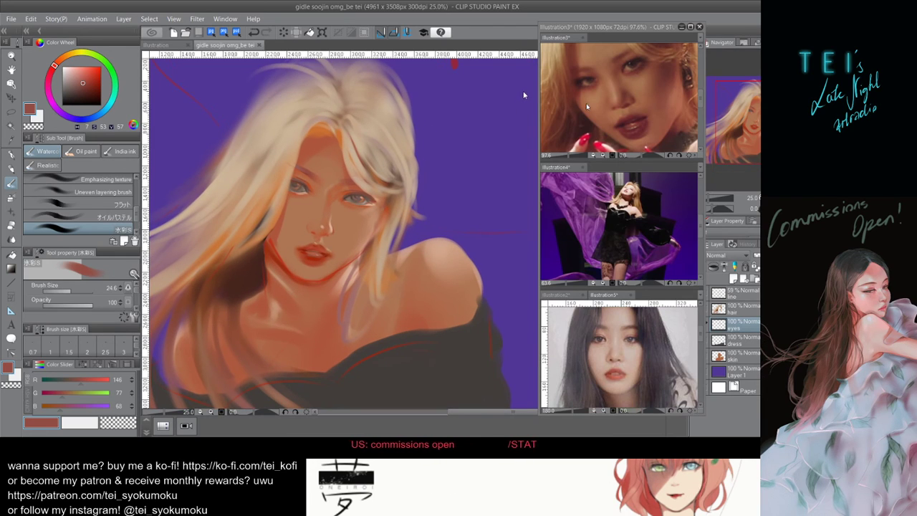
{"action": "scroll", "coordinate": [628, 109], "scroll_direction": "down", "scroll_amount": 3}
{"action": "left_click_drag", "start_coordinate": [634, 111], "coordinate": [625, 115]}
{"action": "scroll", "coordinate": [625, 115], "scroll_direction": "down", "scroll_amount": 1}
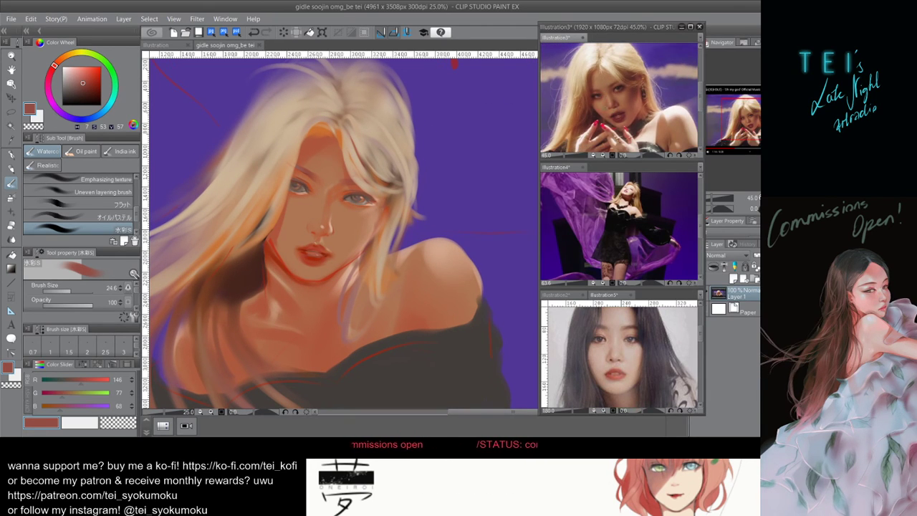
{"action": "left_click", "coordinate": [427, 399]}
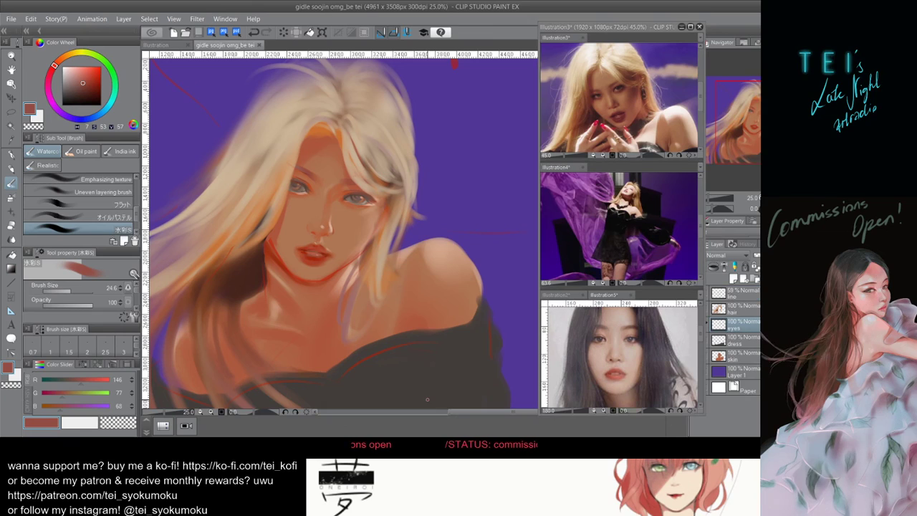